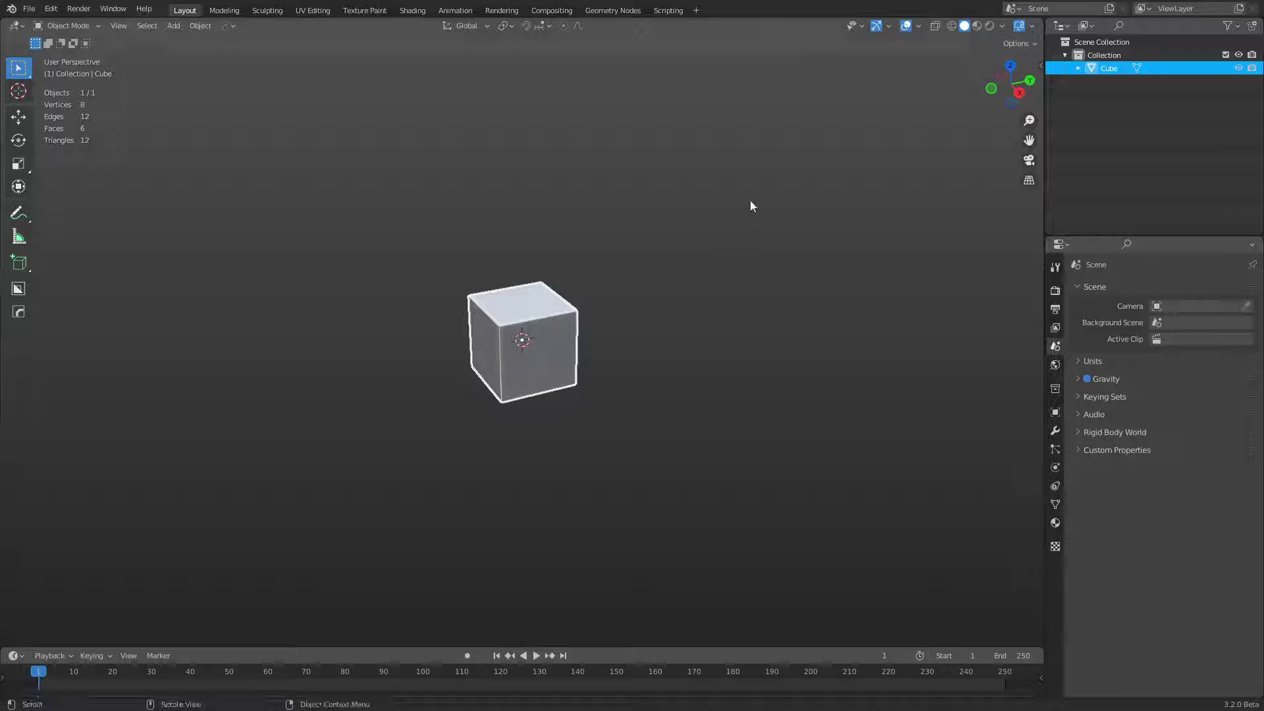
Step: Review the snapping options, including the snap target, Absolute Grid Snap and the affected transforms
left_click(548, 25)
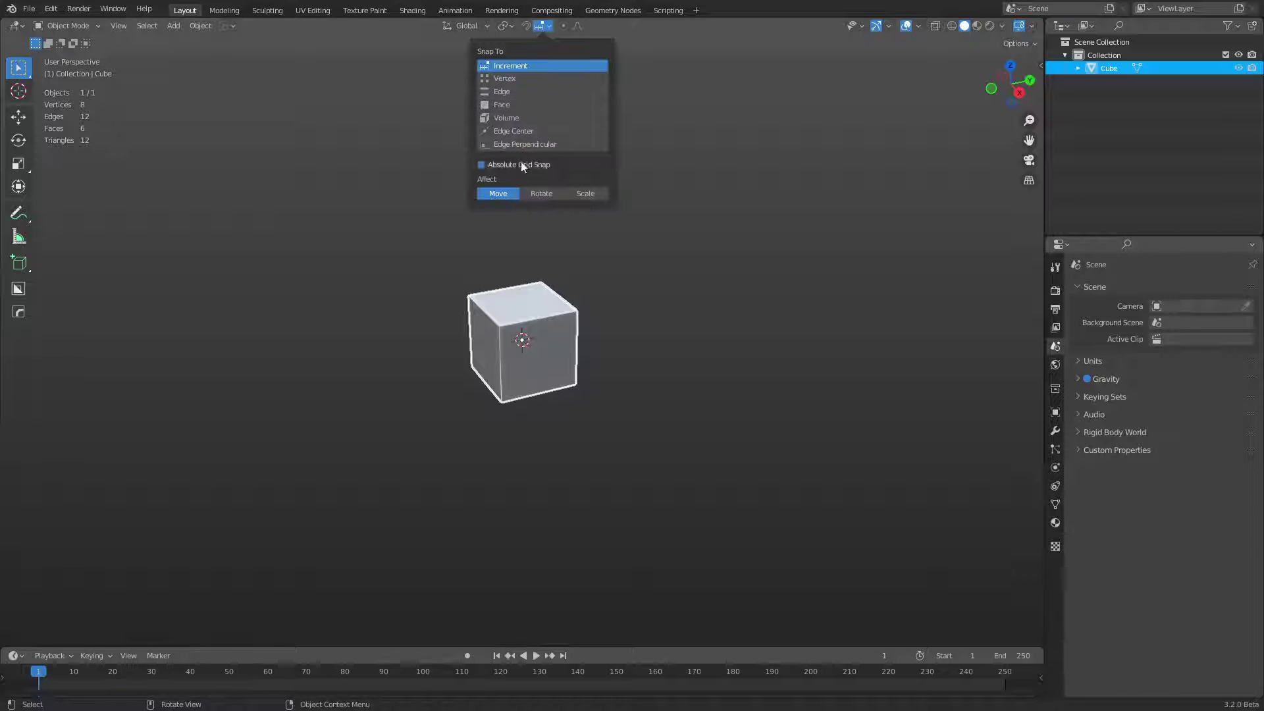
left_click(579, 338)
scroll(576, 342, "up", 4)
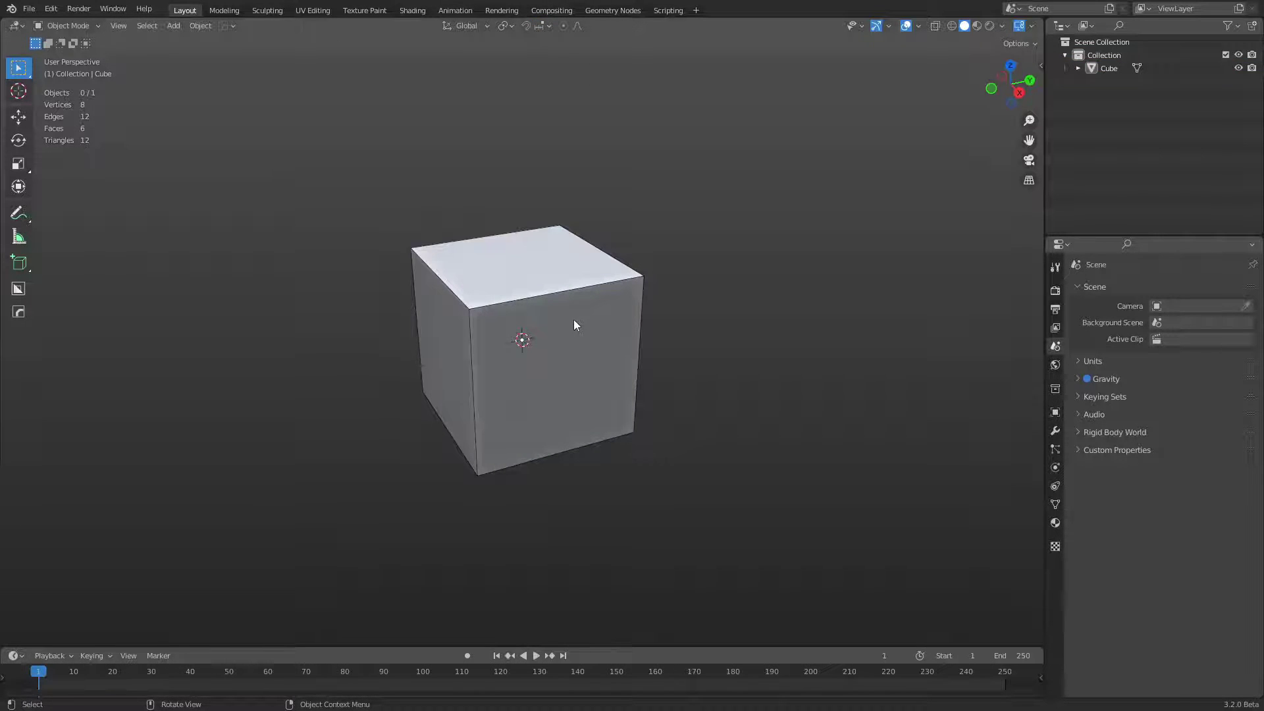
middle_click_drag(574, 321, 583, 356)
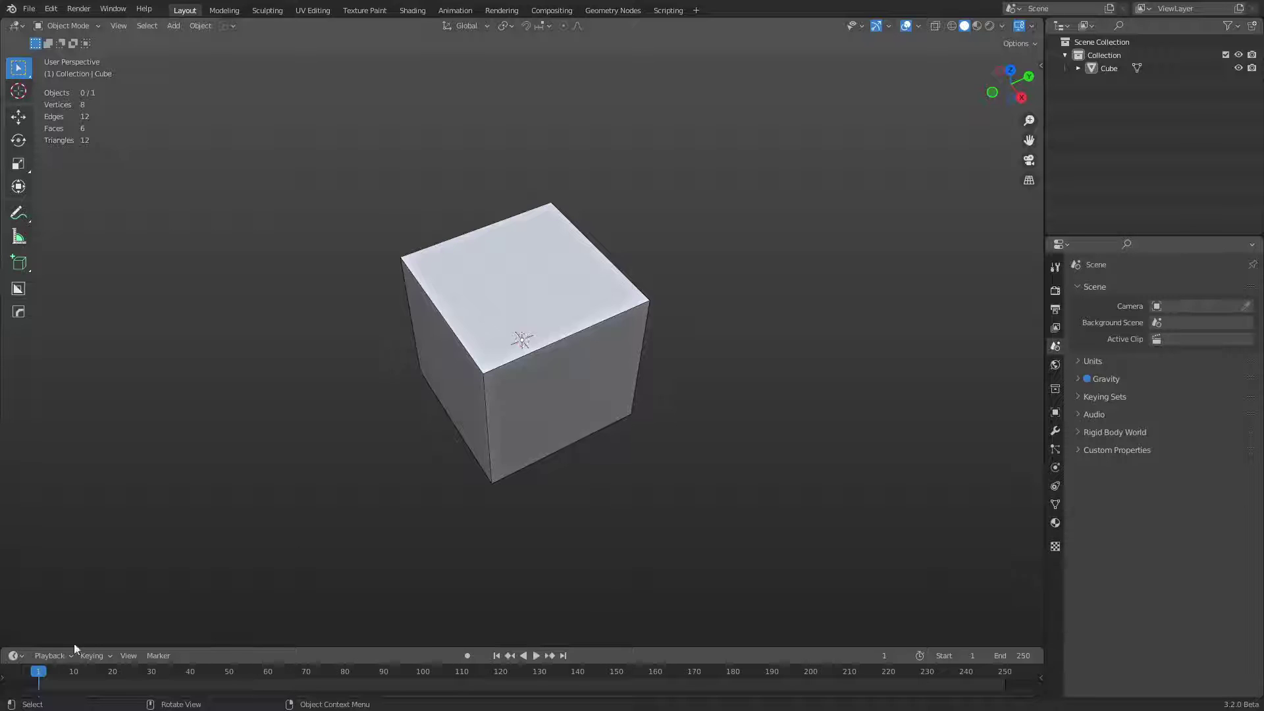
Step: Replace the timeline with an enlarged Asset Browser that shows the Current File library
left_click(17, 660)
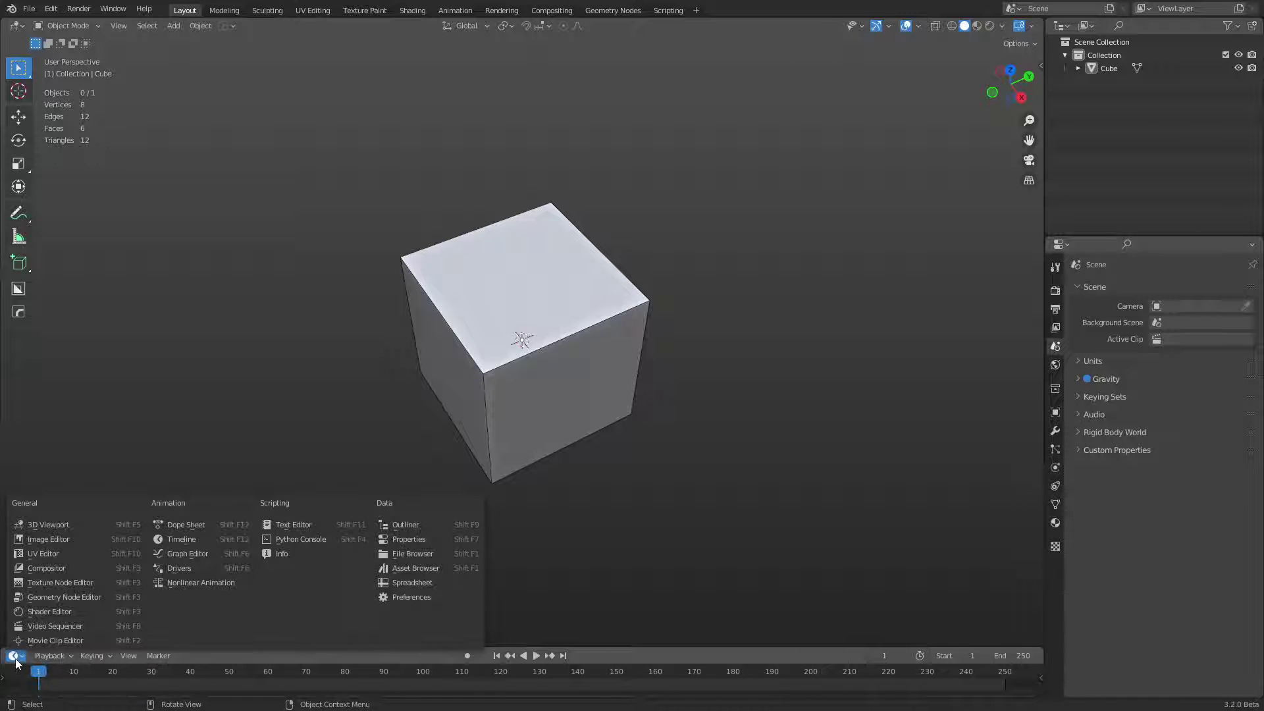
left_click(439, 570)
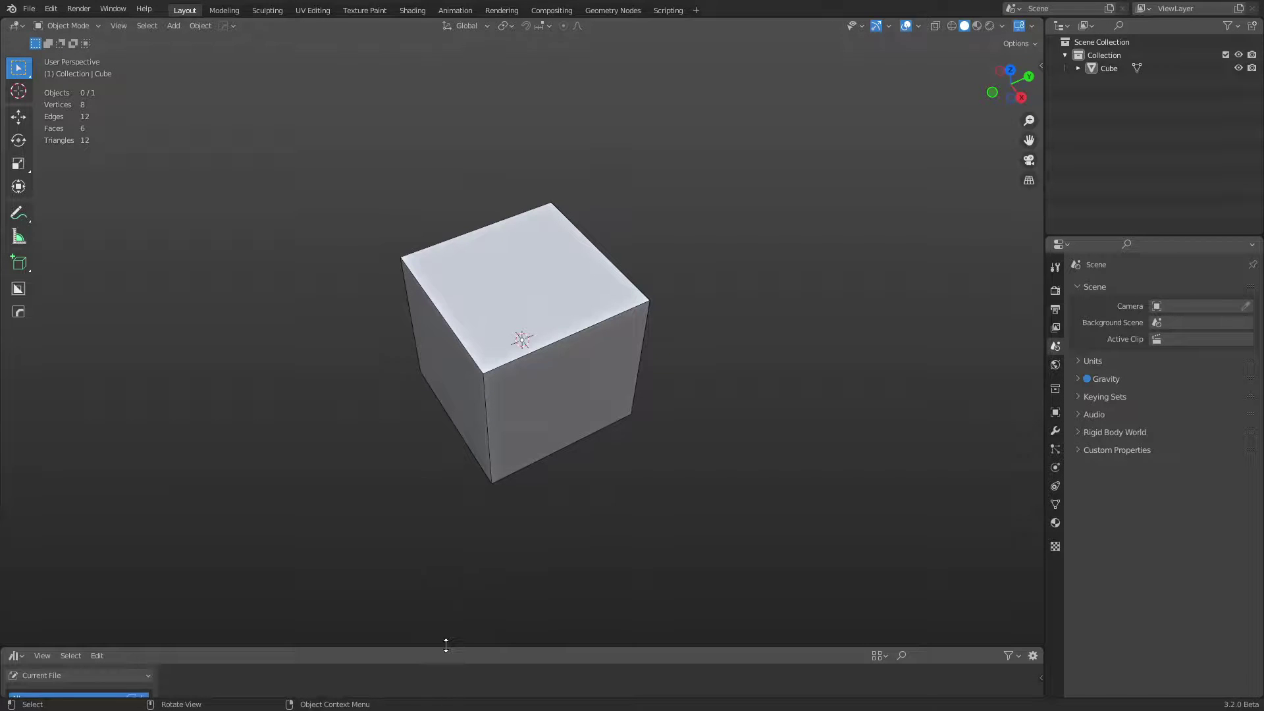
left_click_drag(443, 646, 434, 515)
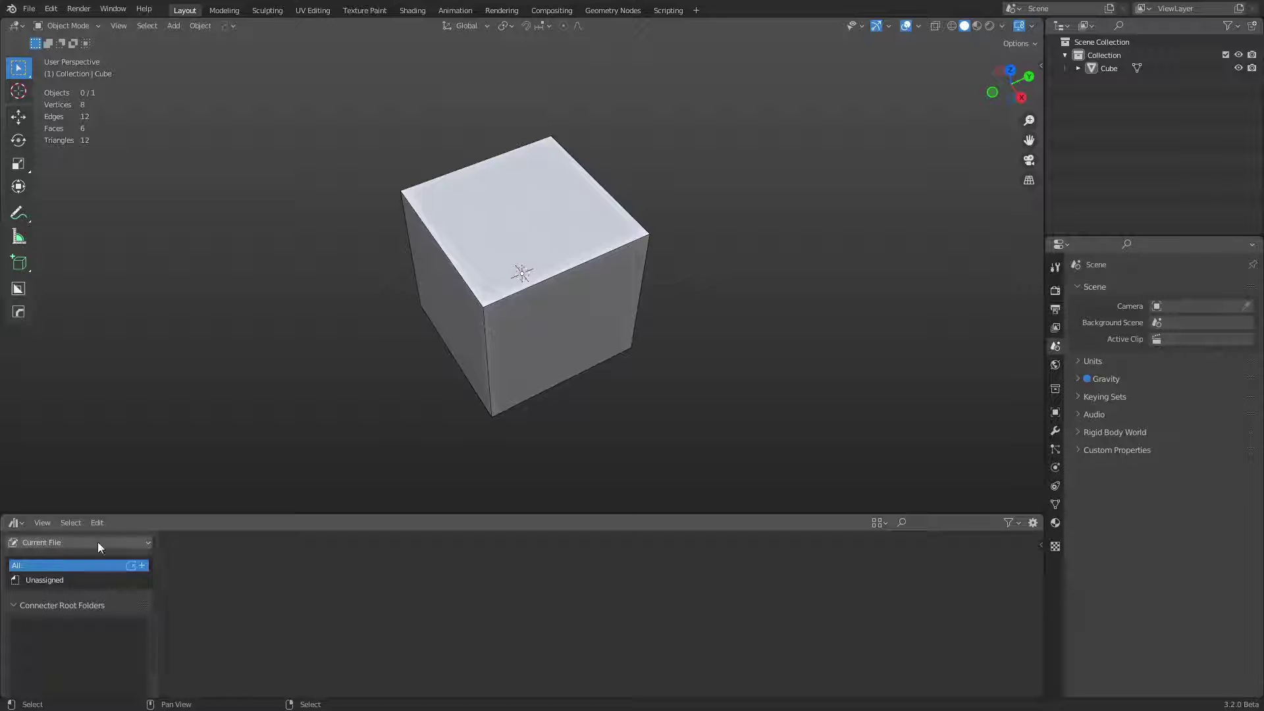
left_click(35, 543)
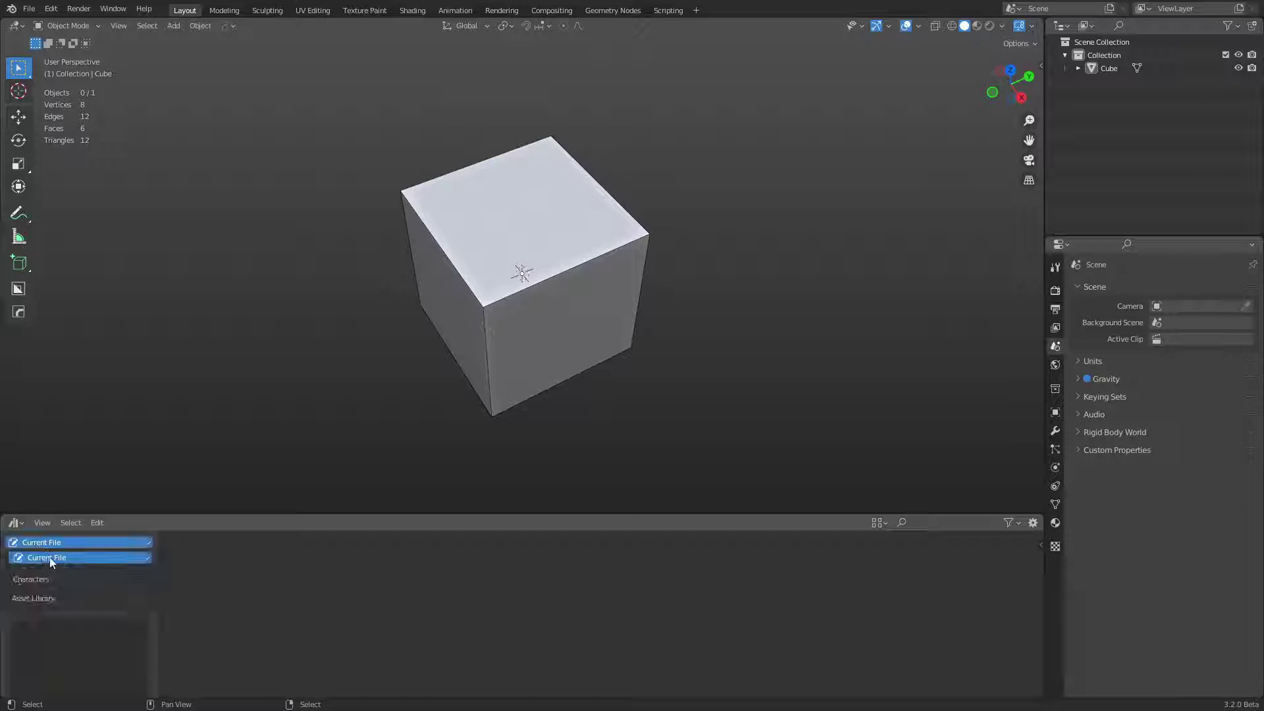
left_click(52, 559)
Step: Check the asset library names and folder paths in the File Paths preferences
left_click(51, 9)
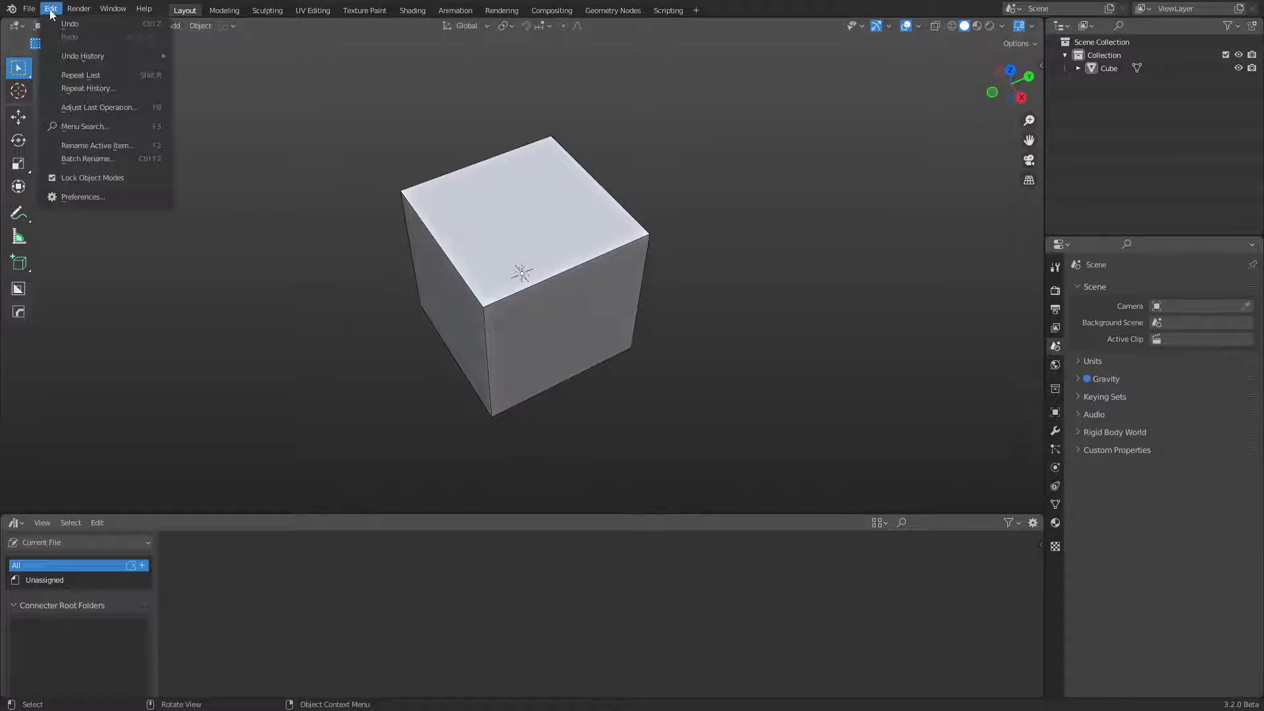
left_click(91, 197)
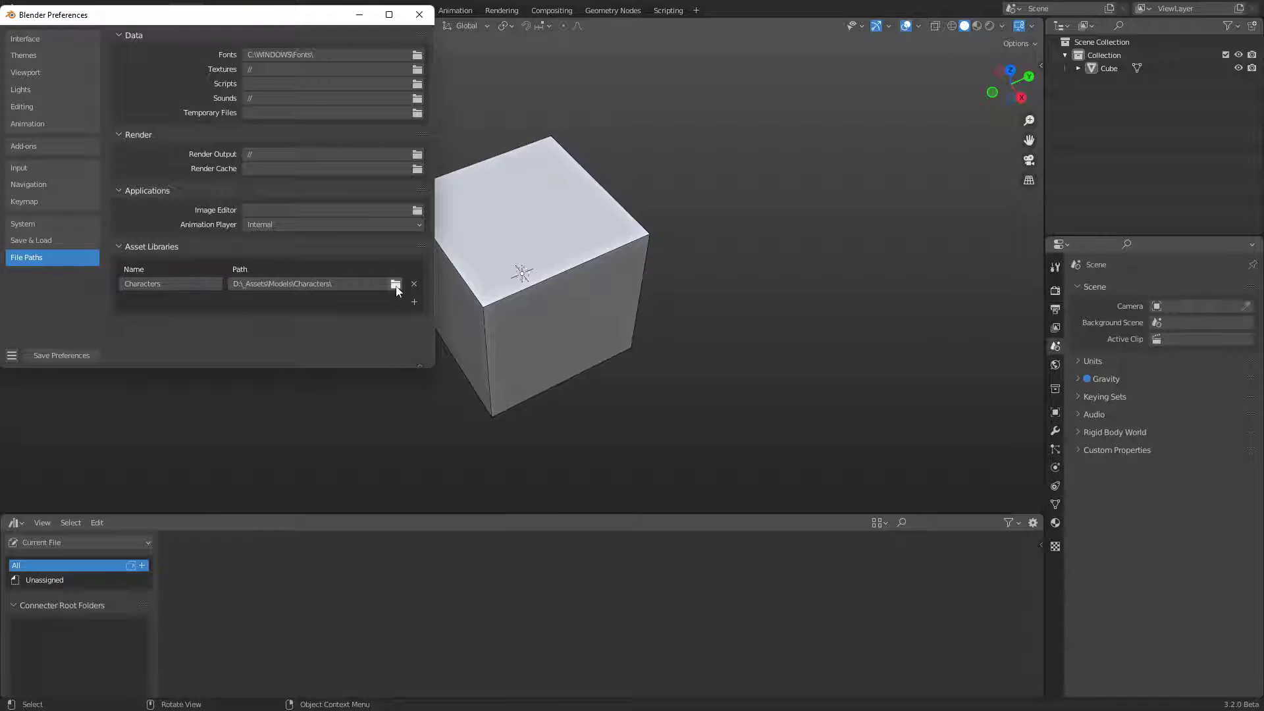
left_click(419, 14)
left_click(109, 546)
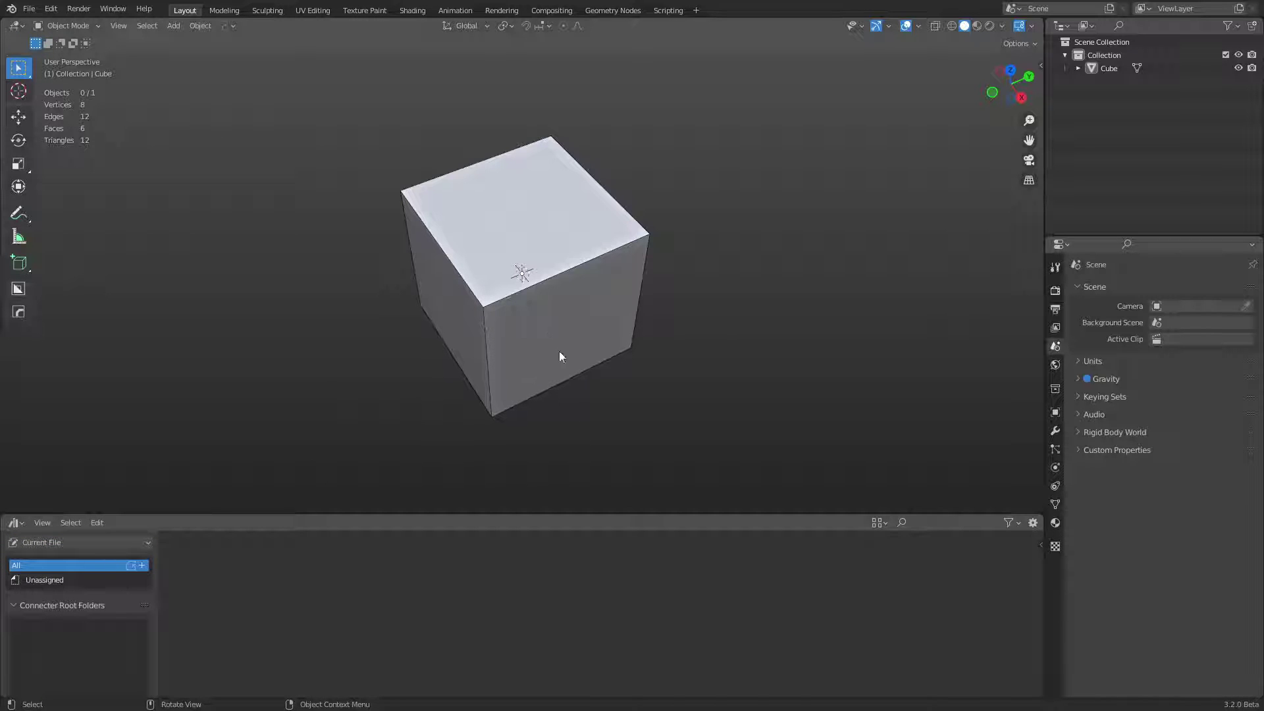
Step: Rename the existing collection that holds the cube as Assets
left_click(558, 316)
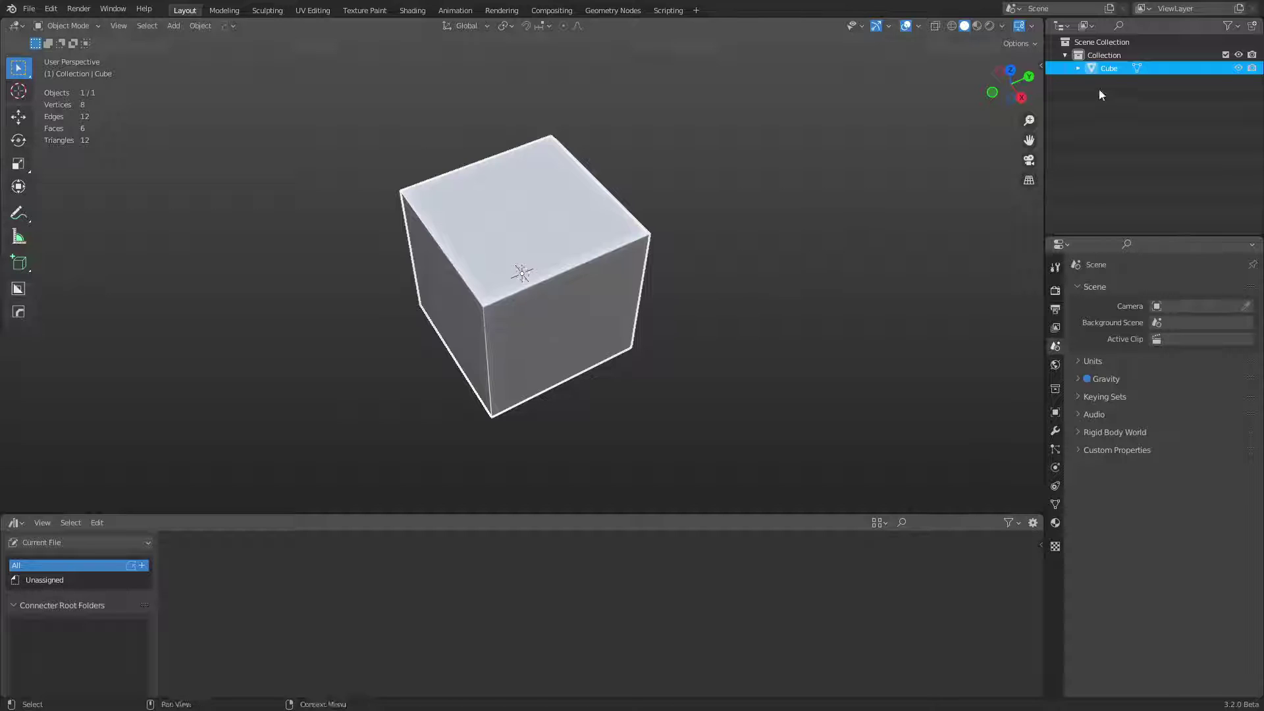
double_click(1104, 54)
type("As")
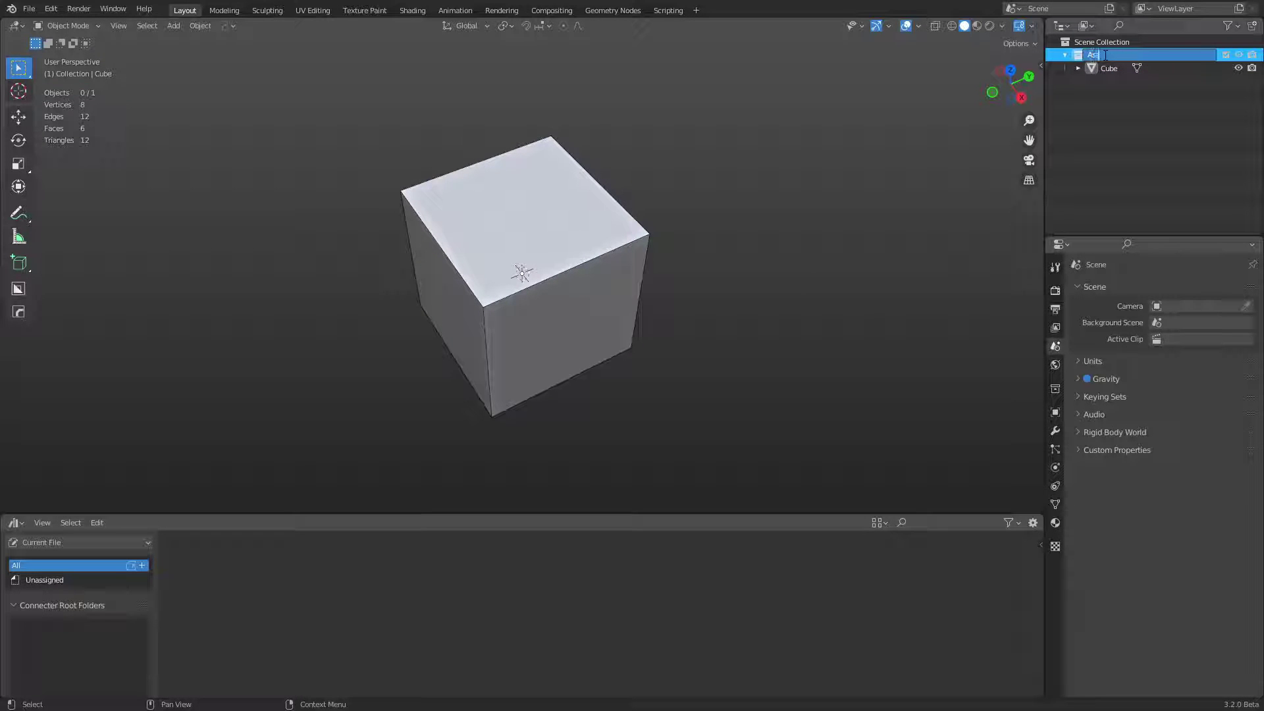
type("sets")
key("Return")
Step: Add a new collection named Prefabs, placed beside Assets directly under the Scene Collection
right_click(939, 179)
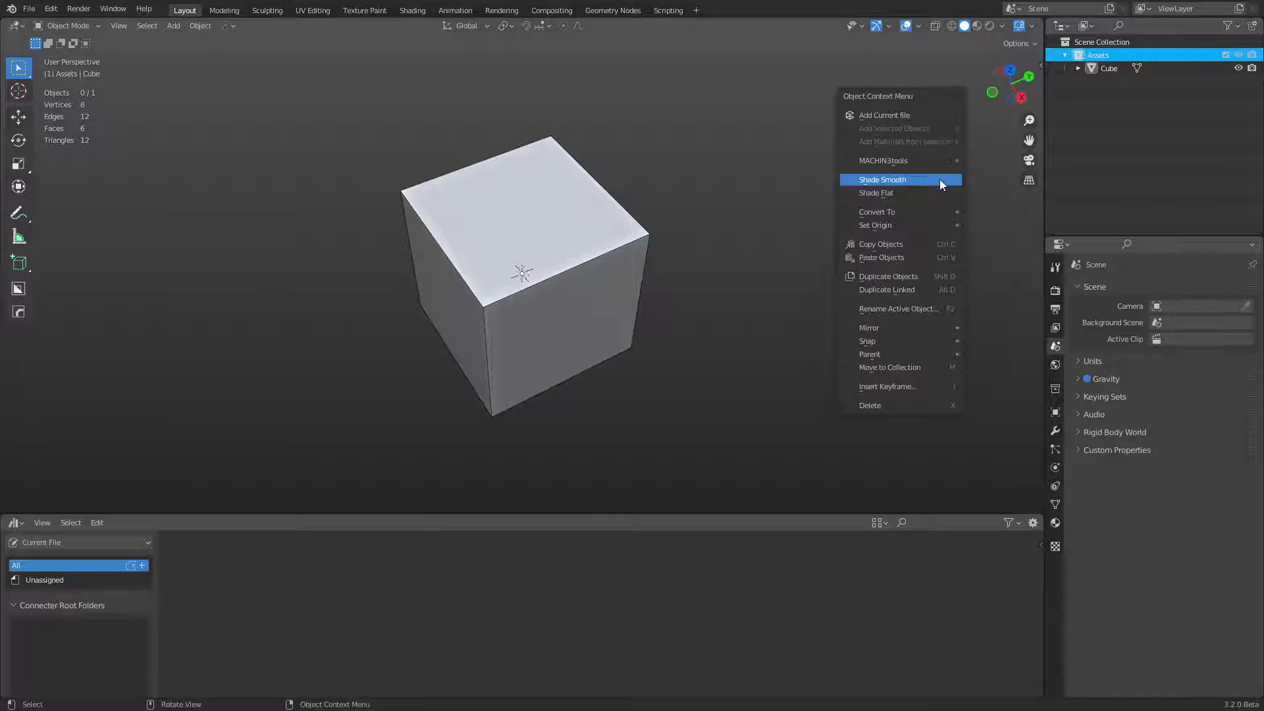
right_click(1182, 117)
left_click(1154, 115)
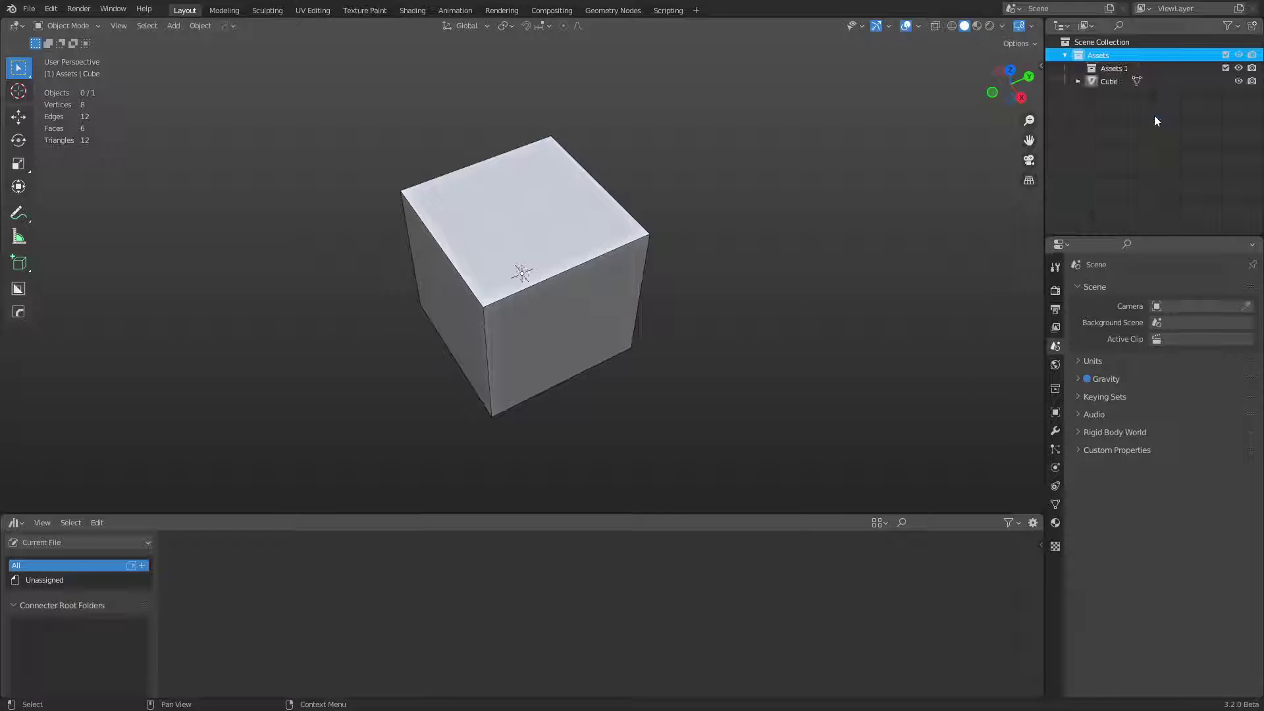
left_click(1110, 70)
left_click_drag(1111, 75, 1102, 96)
double_click(1103, 81)
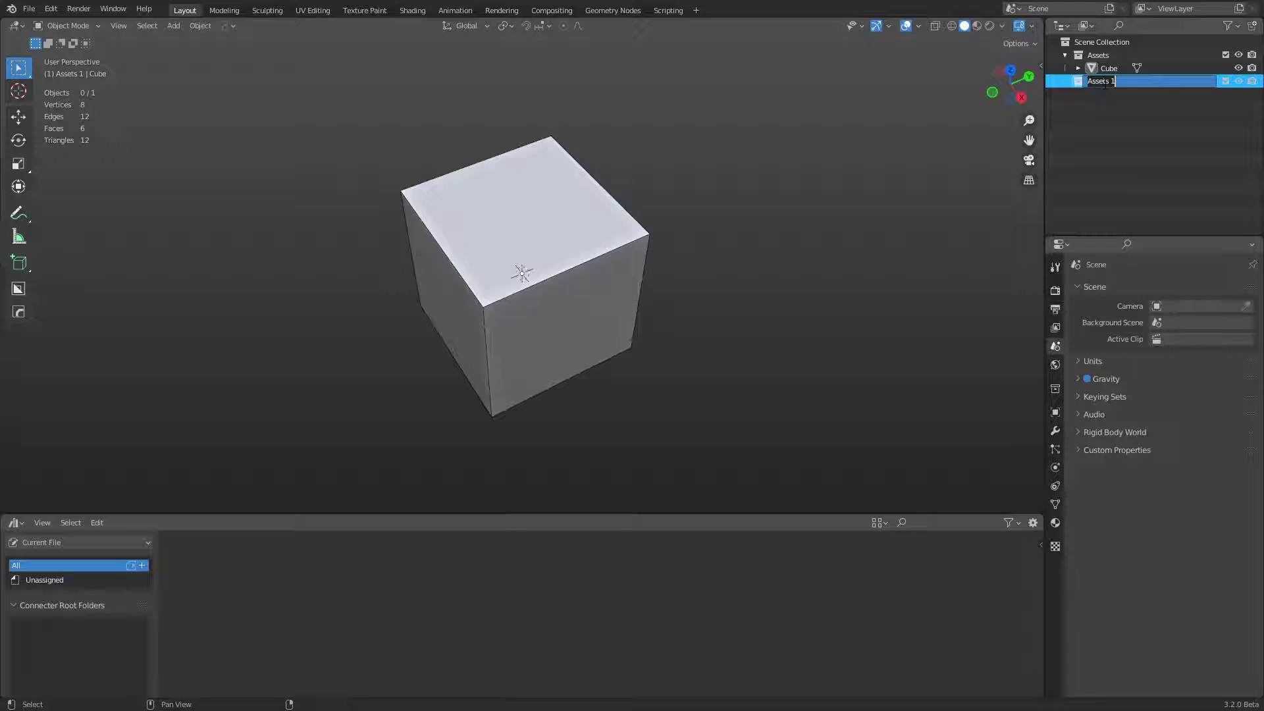
key("Return")
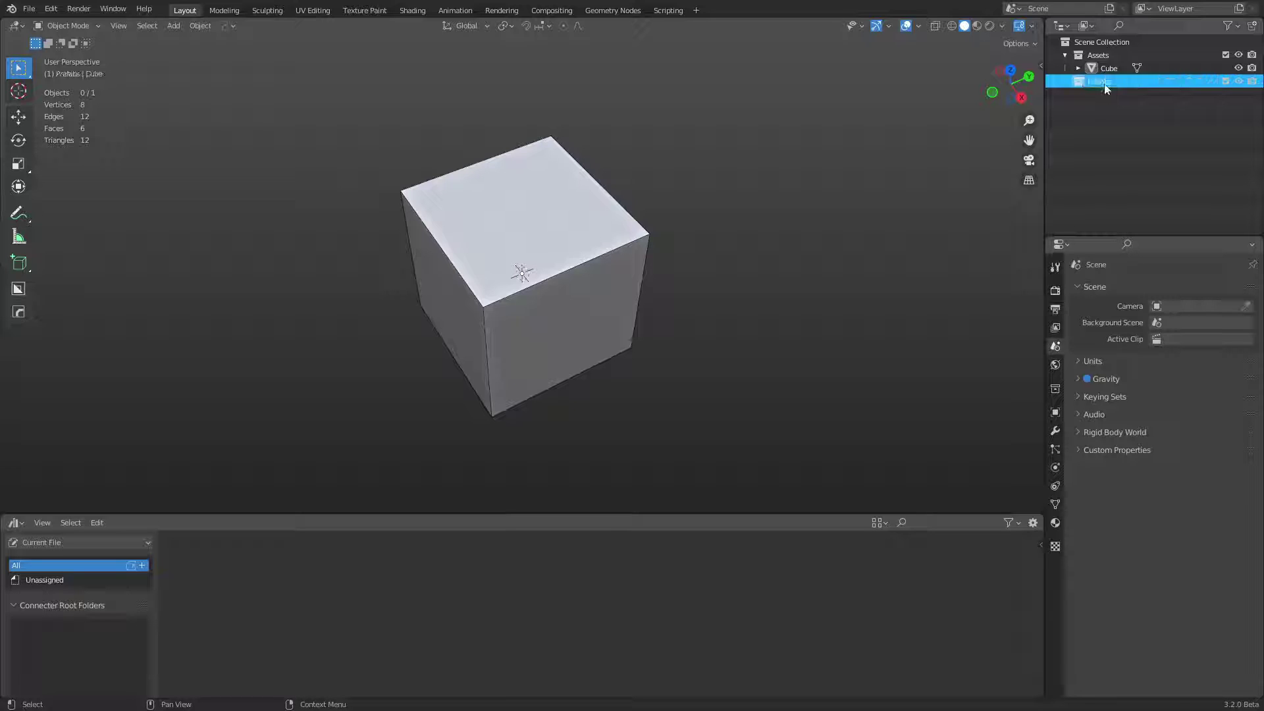
Step: Add a third collection named Scene directly under the Scene Collection, below Prefabs
right_click(1112, 104)
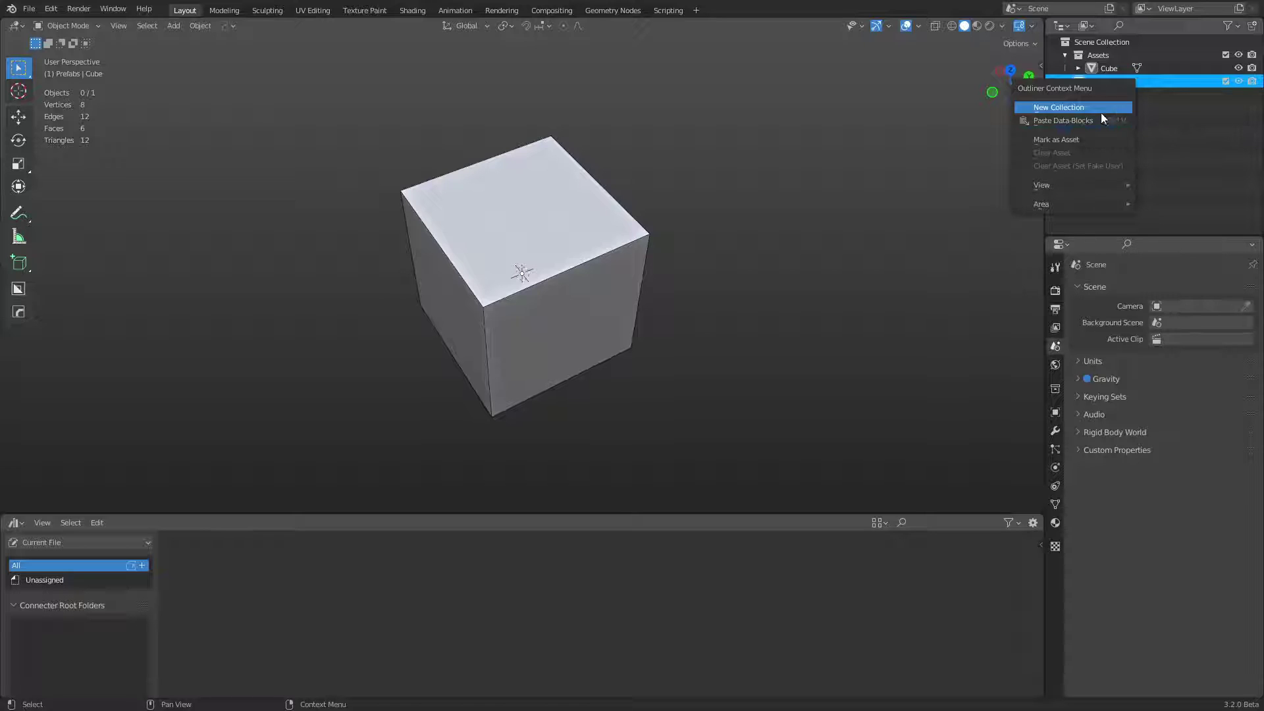
left_click(1101, 108)
left_click_drag(1107, 97, 1105, 120)
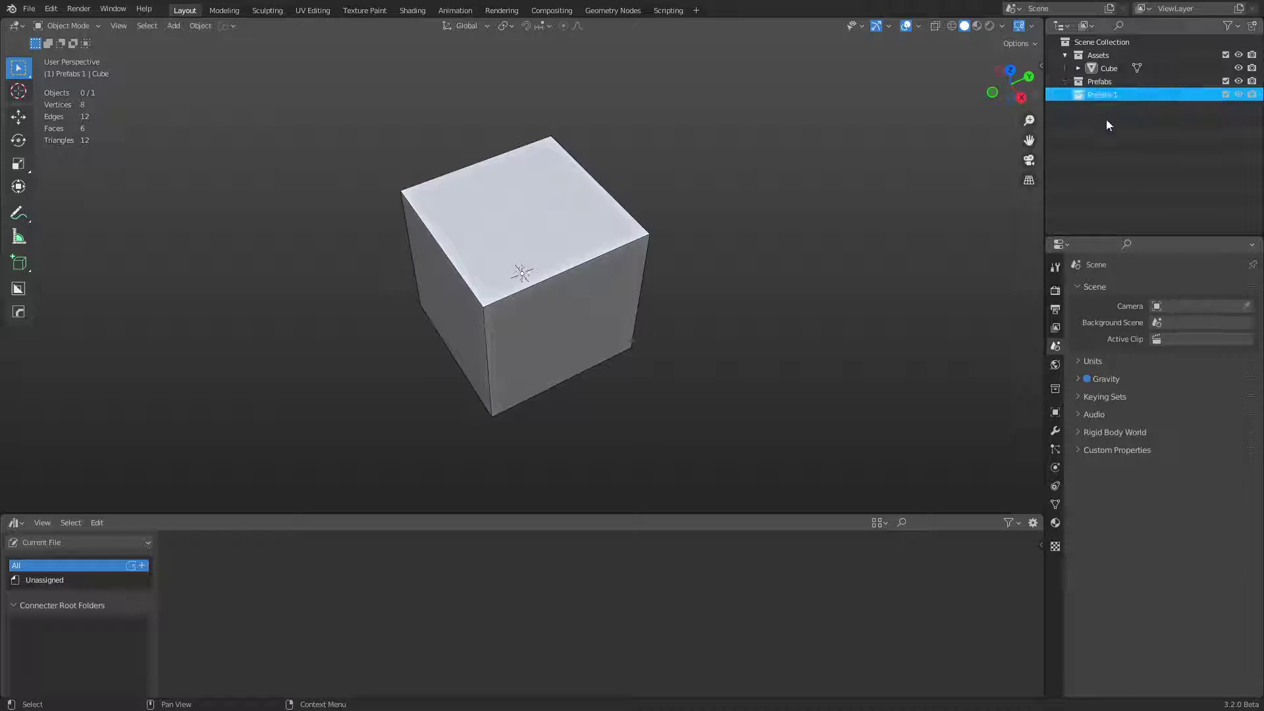
double_click(1103, 96)
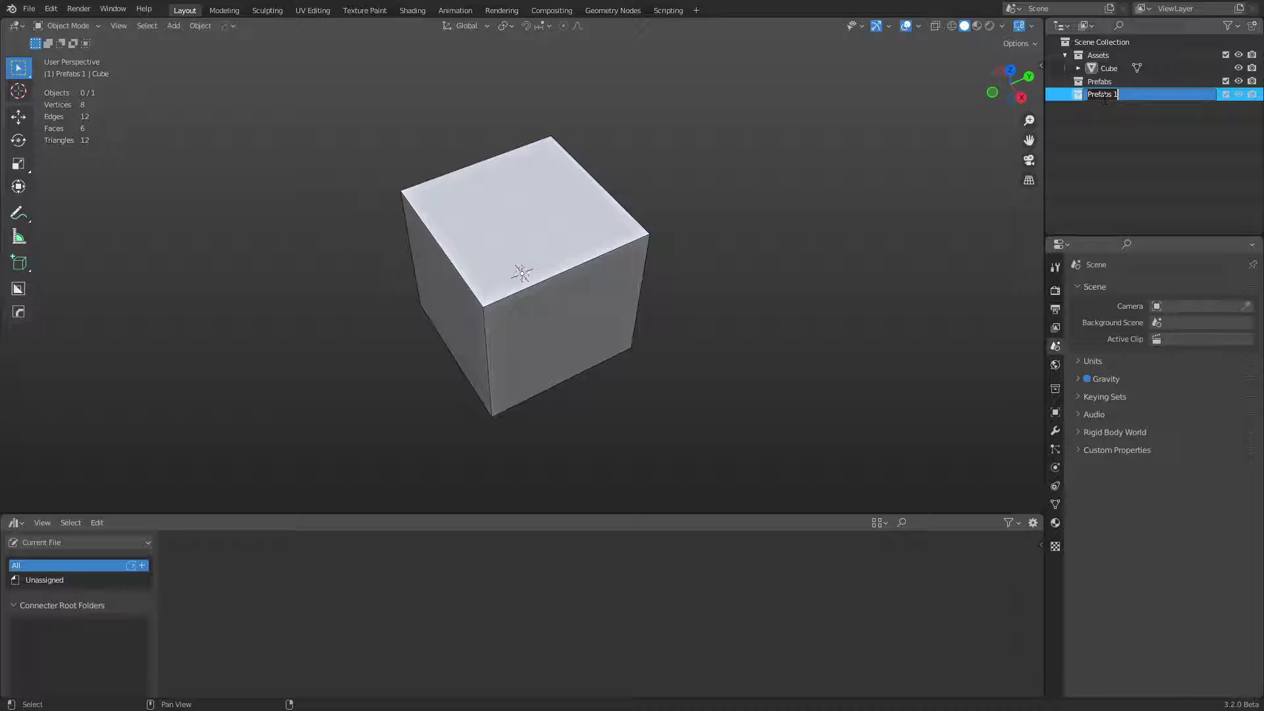
type("Scene")
key("Return")
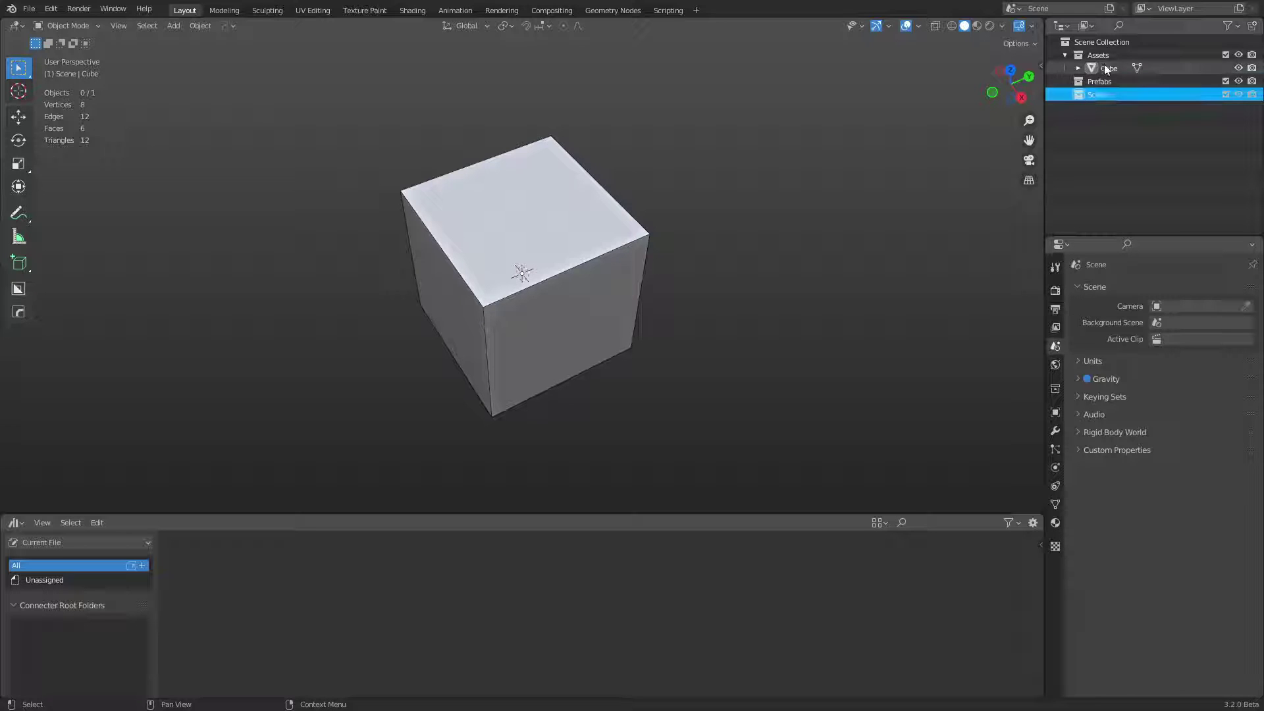
Step: Delete the default cube from the Assets collection
left_click(1109, 69)
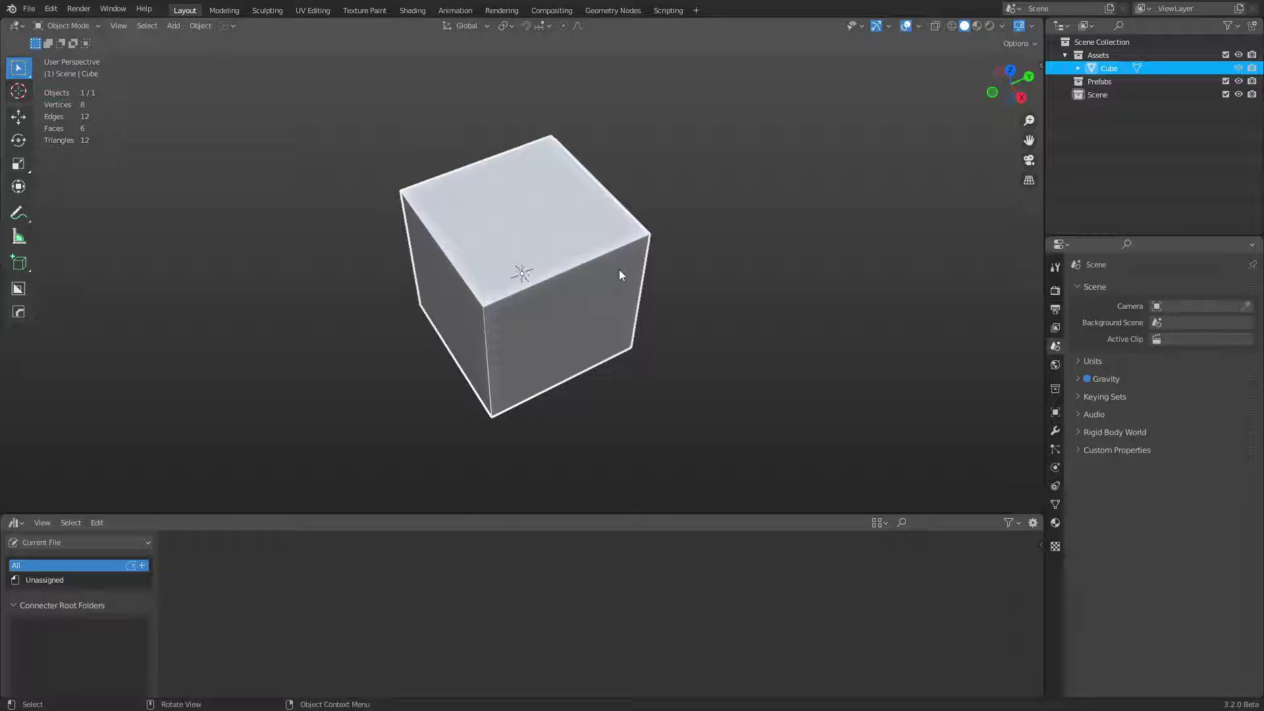
key("x")
left_click(618, 274)
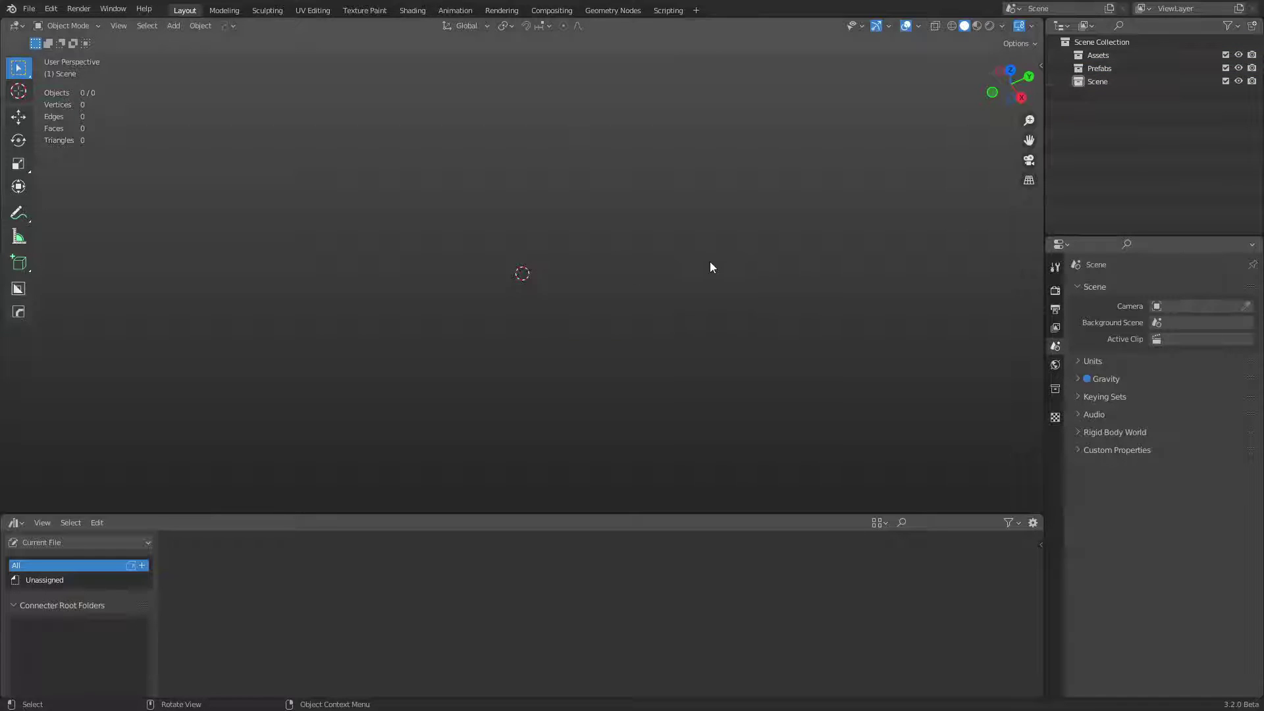
Step: Isolate the Assets, Prefabs and Scene collections in turn to try out switching their viewport visibility
key("1")
key("2")
key("3")
key("2")
key("3")
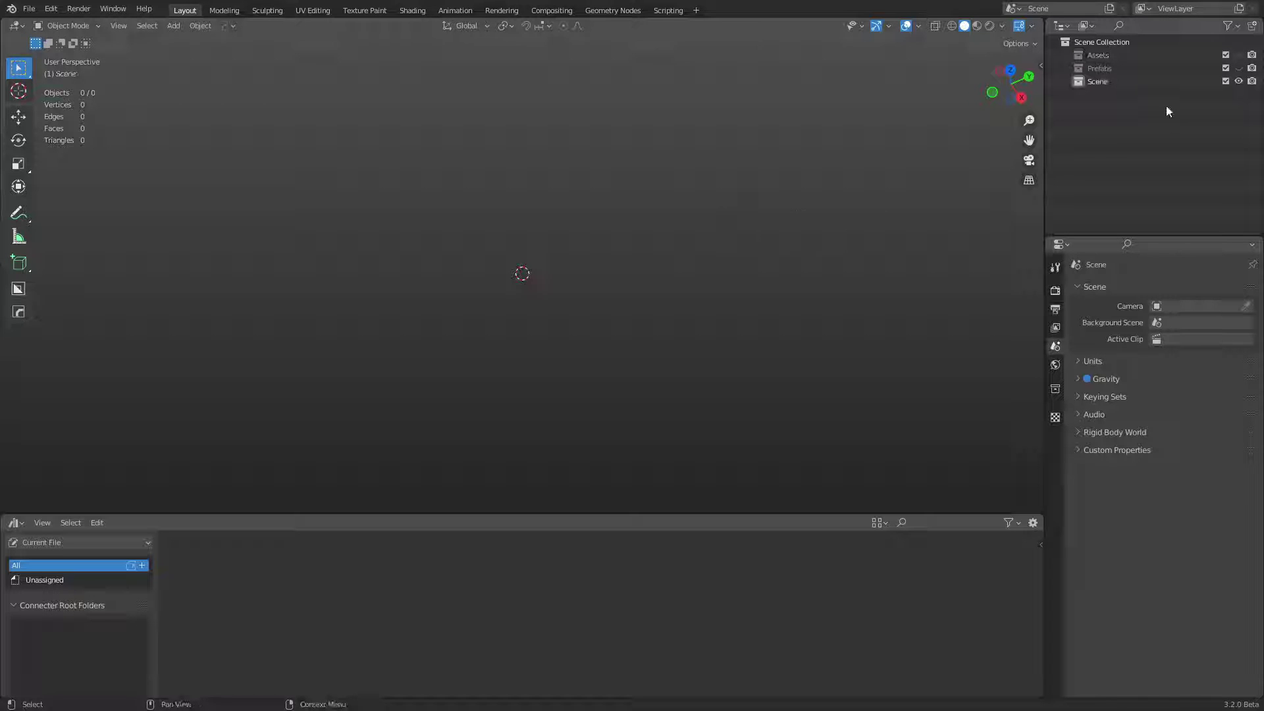
Step: Unhide the Assets and Prefabs collections and exclude Prefabs and Scene from the view layer, keeping Assets enabled
left_click_drag(1225, 71, 1224, 80)
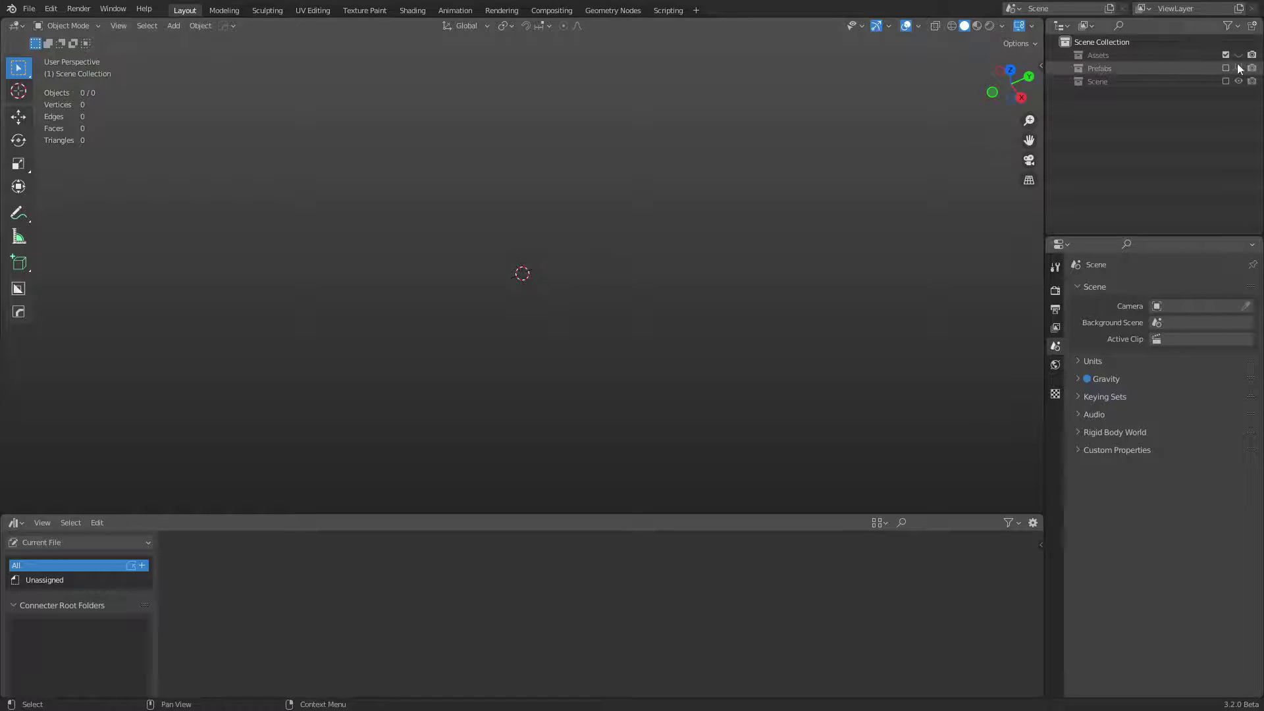
left_click(1238, 69)
left_click(1238, 56)
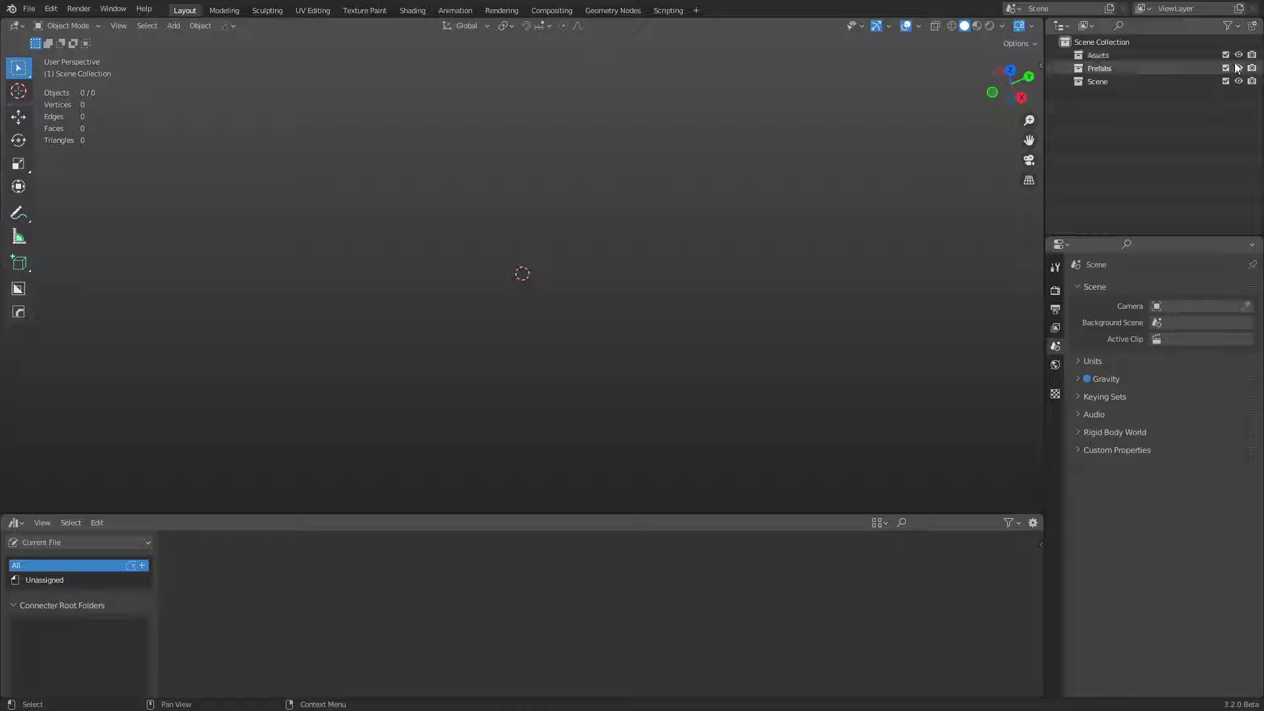
left_click(1225, 56, "ctrl")
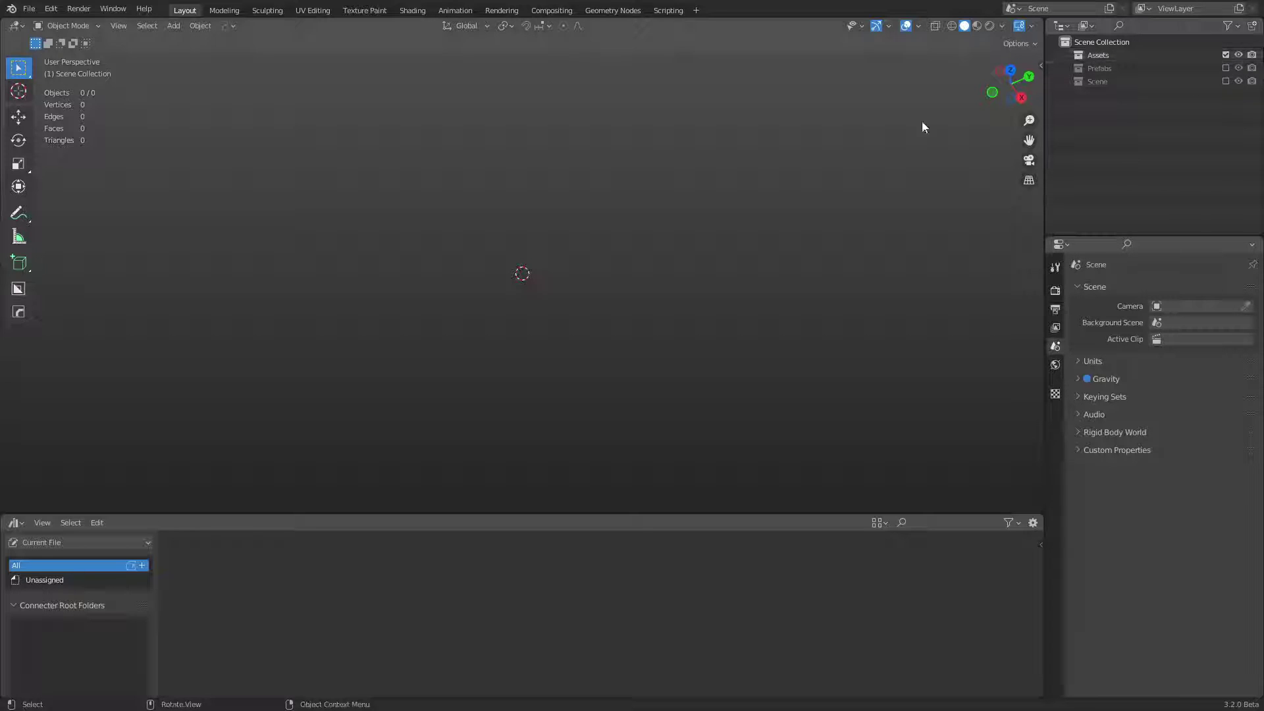
mouse_move(1225, 56)
left_mouse_down()
mouse_move(1226, 104)
mouse_move(1225, 56)
mouse_move(1226, 67)
left_mouse_up()
Step: Add a plane mesh at the origin and enter Edit Mode on it in the front view
key("shift+a")
mouse_move(590, 110)
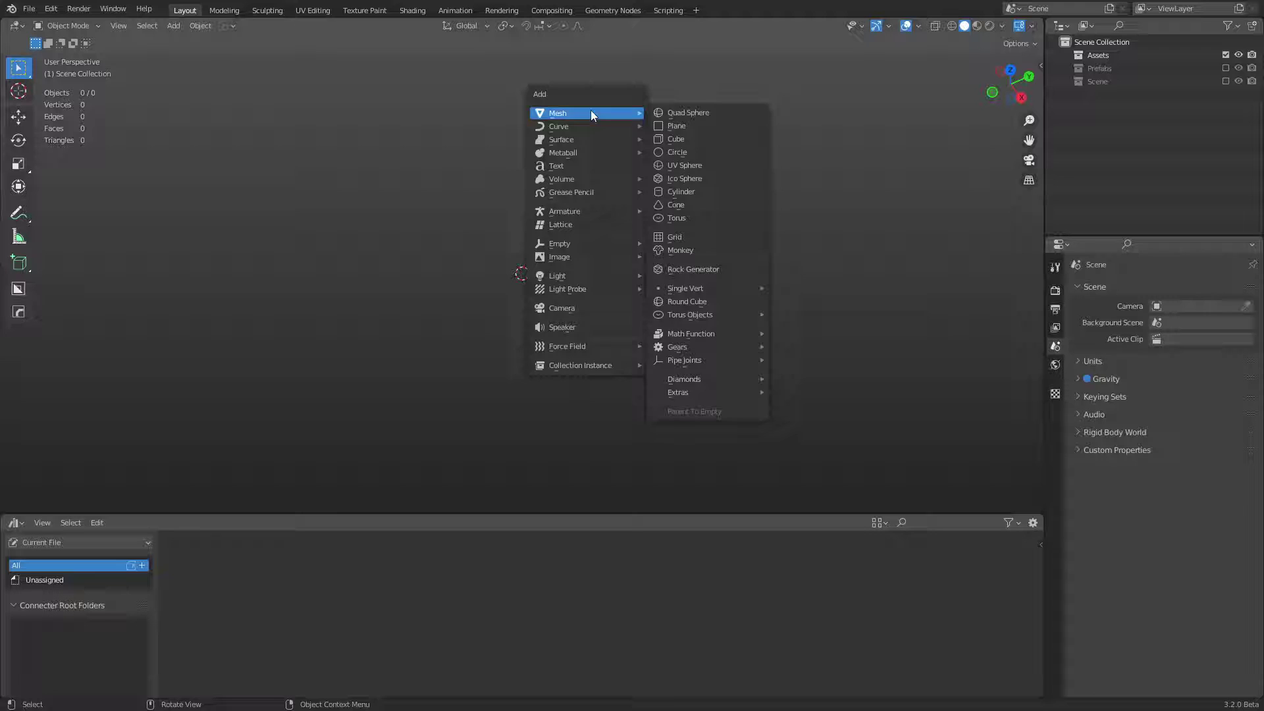
left_click(683, 125)
key("Tab")
key("KP_1")
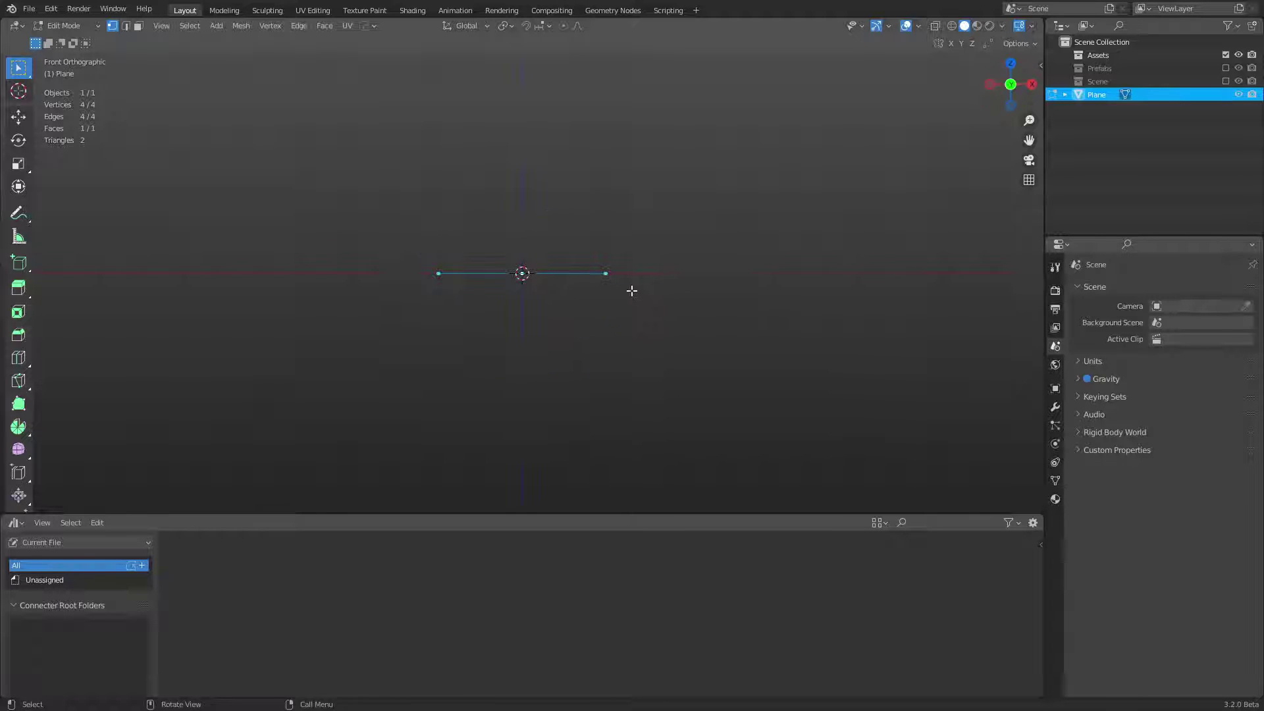
Step: With X-ray on, select the plane's edge on the positive X side and move it along X to the origin
key("alt+z")
left_click_drag(572, 306, 631, 261)
key("g")
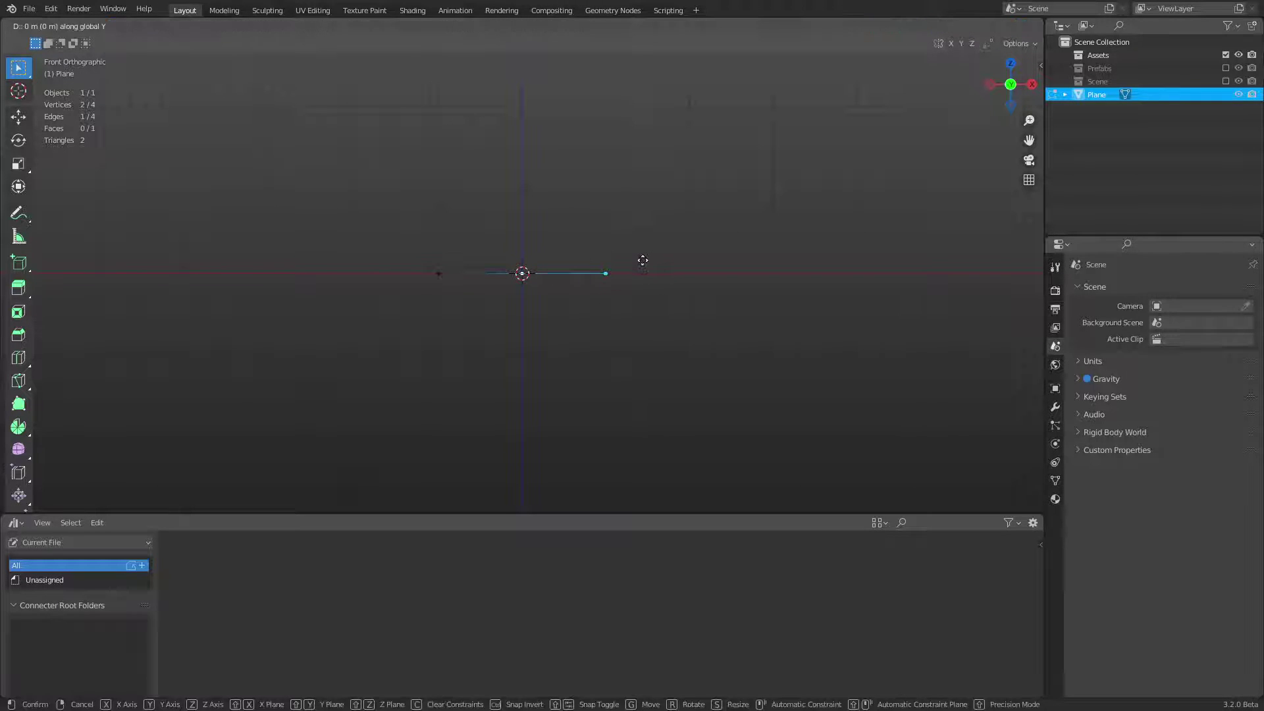
key("x")
left_click(556, 274)
key("g")
key("x")
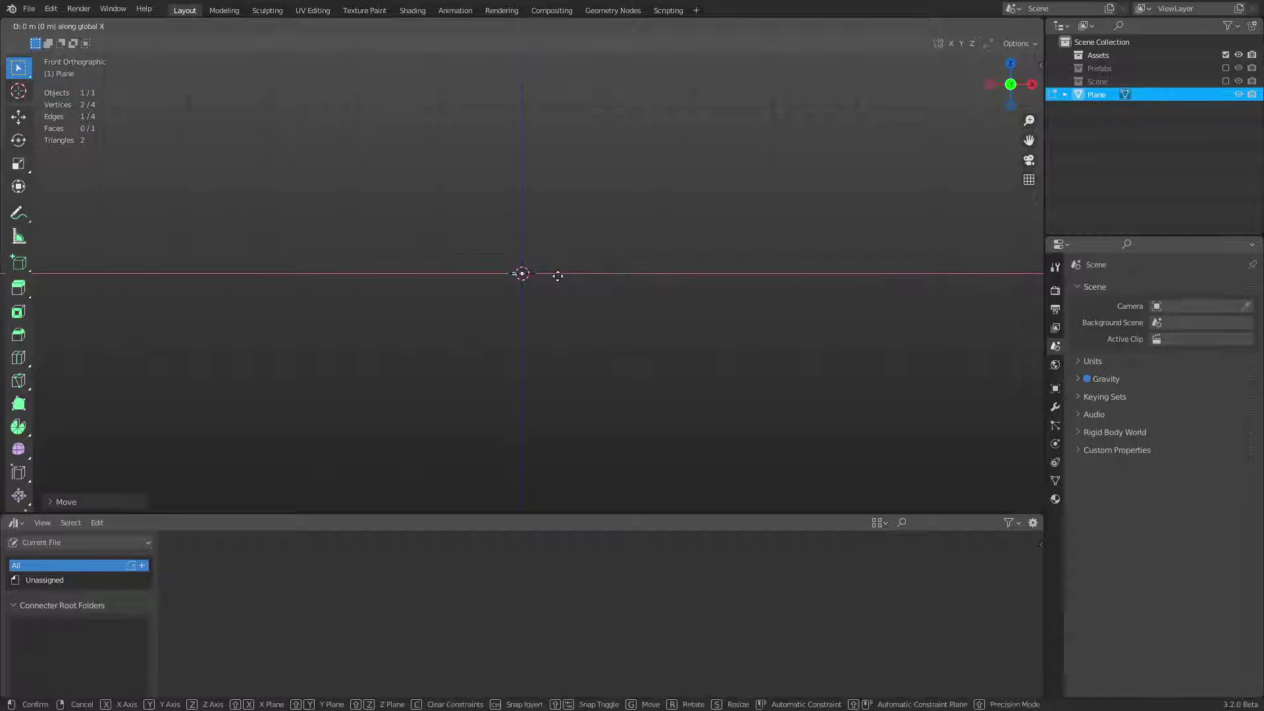
left_click(566, 278)
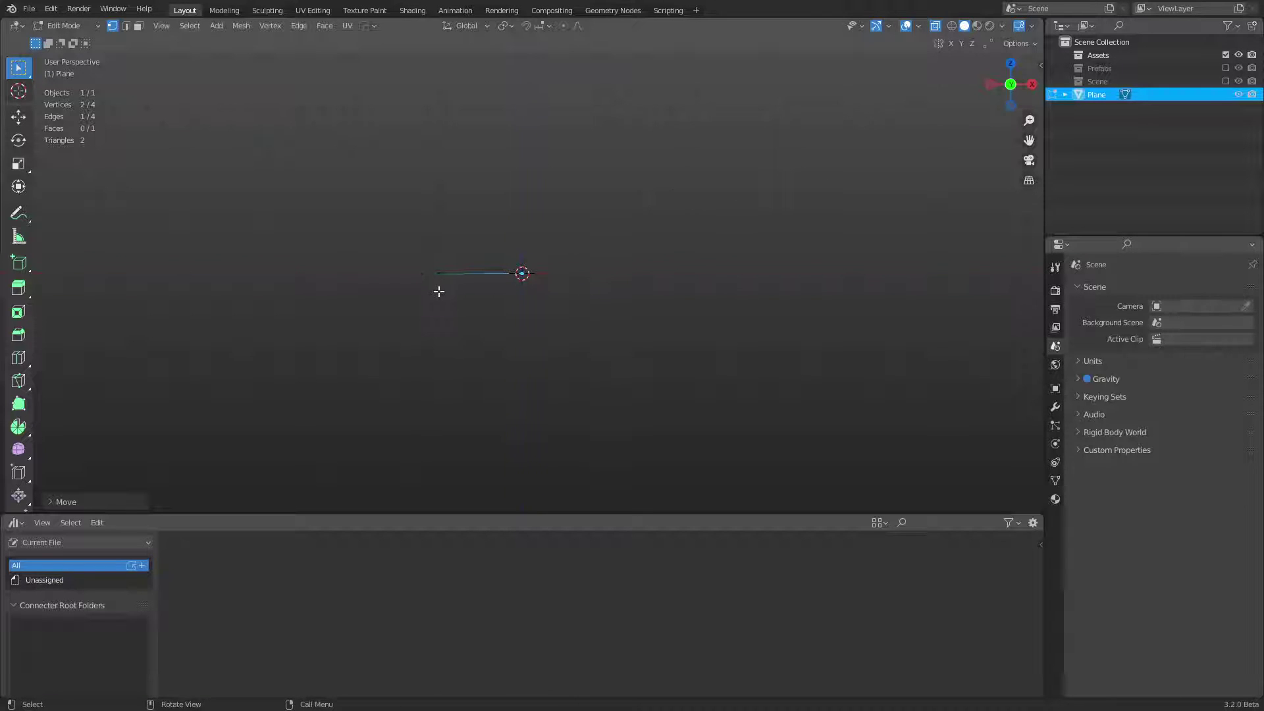
Step: Move the plane's opposite edge to 3 m directly above the origin to form an upright wall, and return to Object Mode
left_click_drag(385, 309, 473, 231)
key("g")
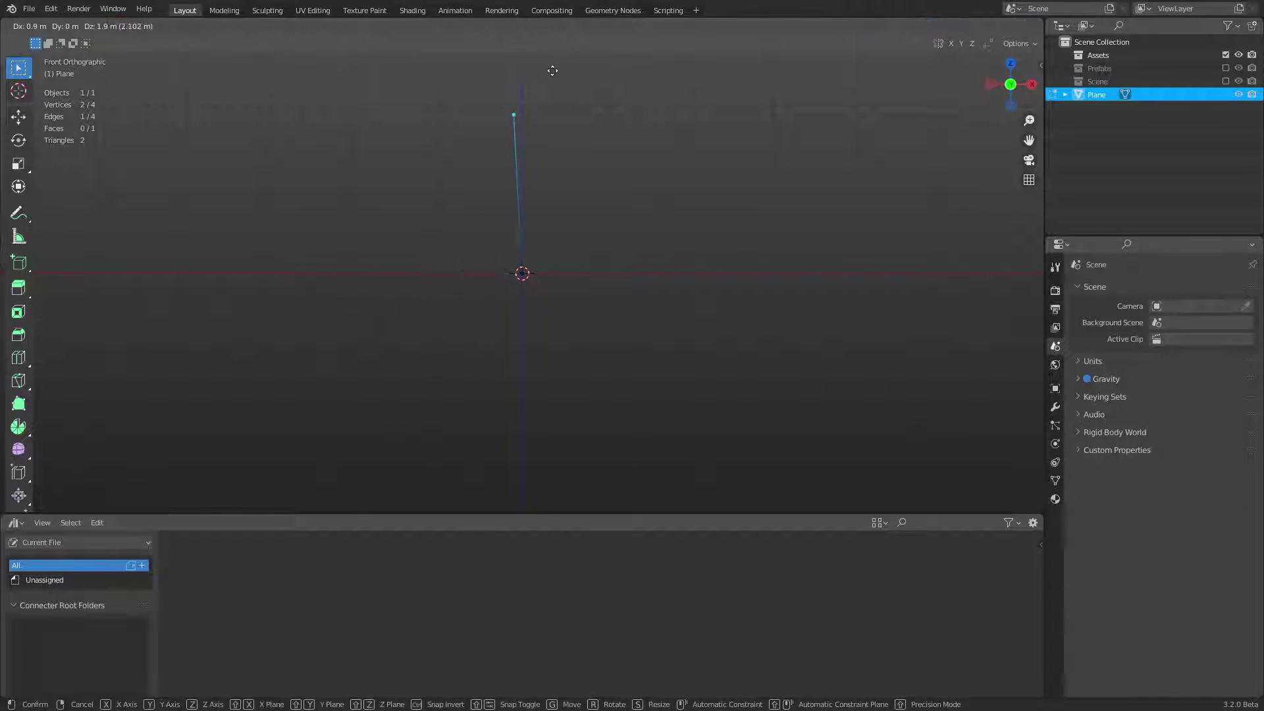
left_click(558, 66)
middle_click_drag(554, 106, 560, 260, "shift")
key("g")
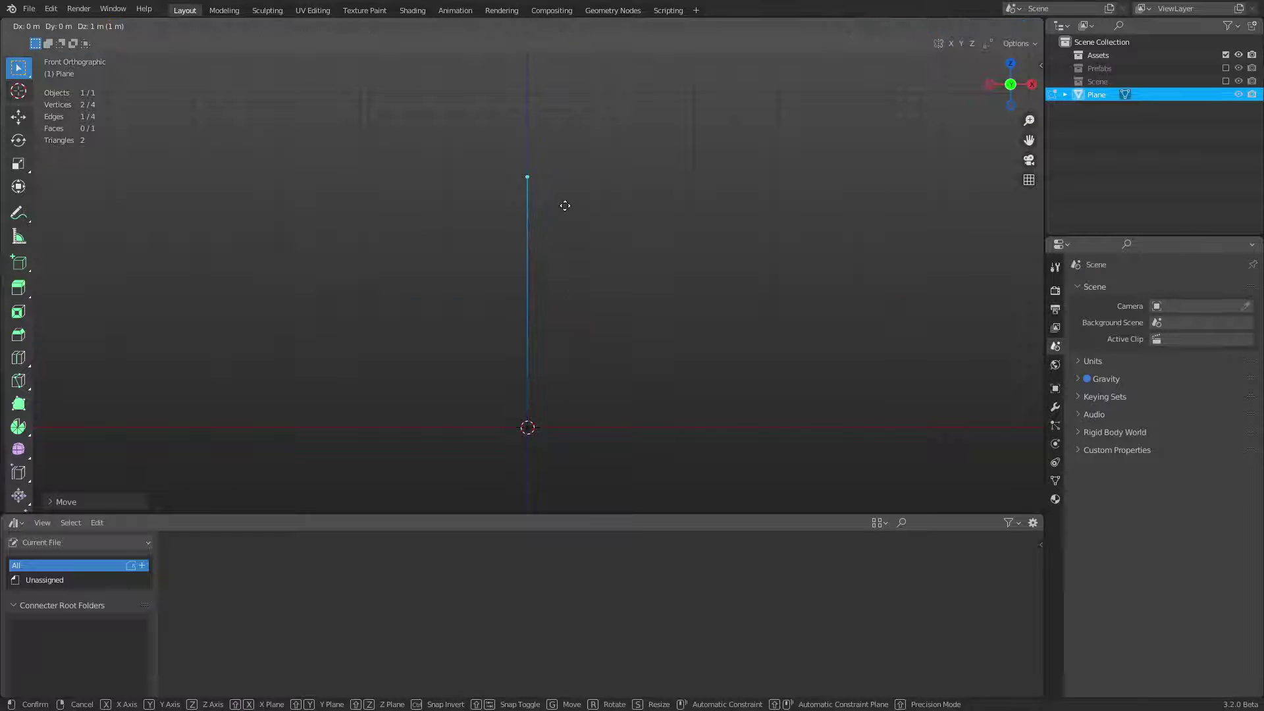
left_click(565, 202)
key("KP_3")
key("Tab")
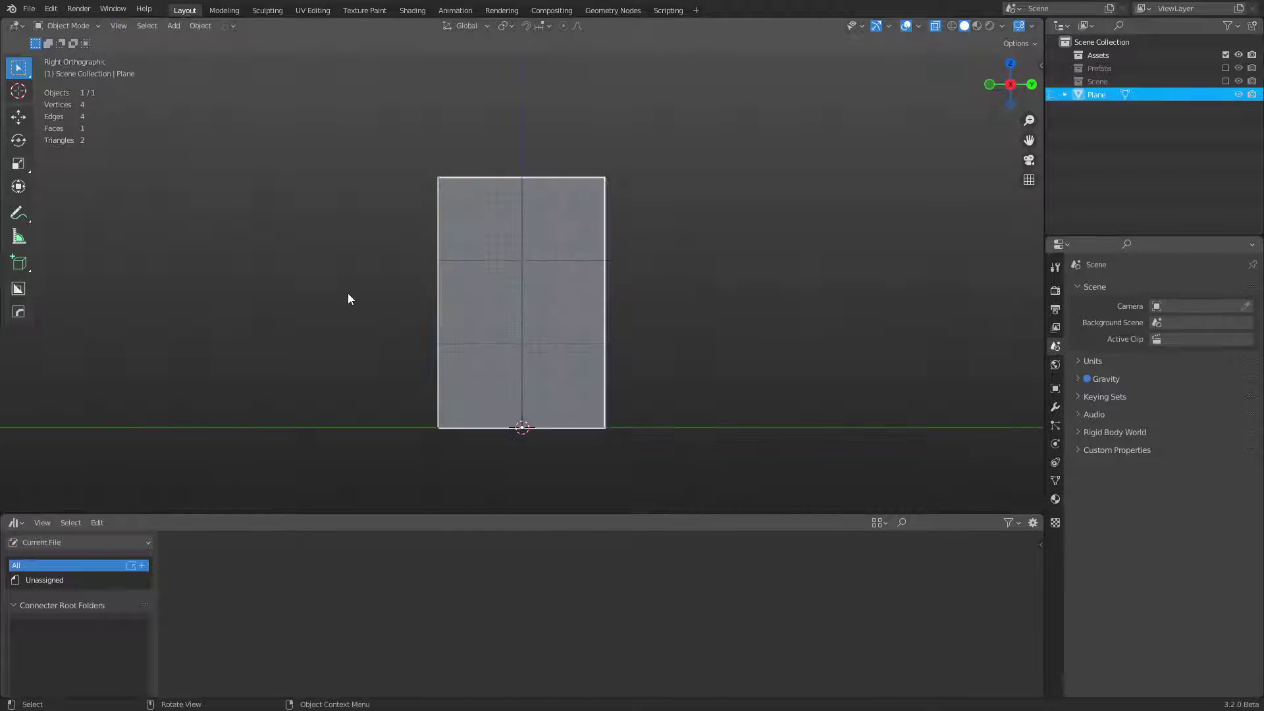
left_click(386, 294)
middle_click_drag(386, 293, 610, 333)
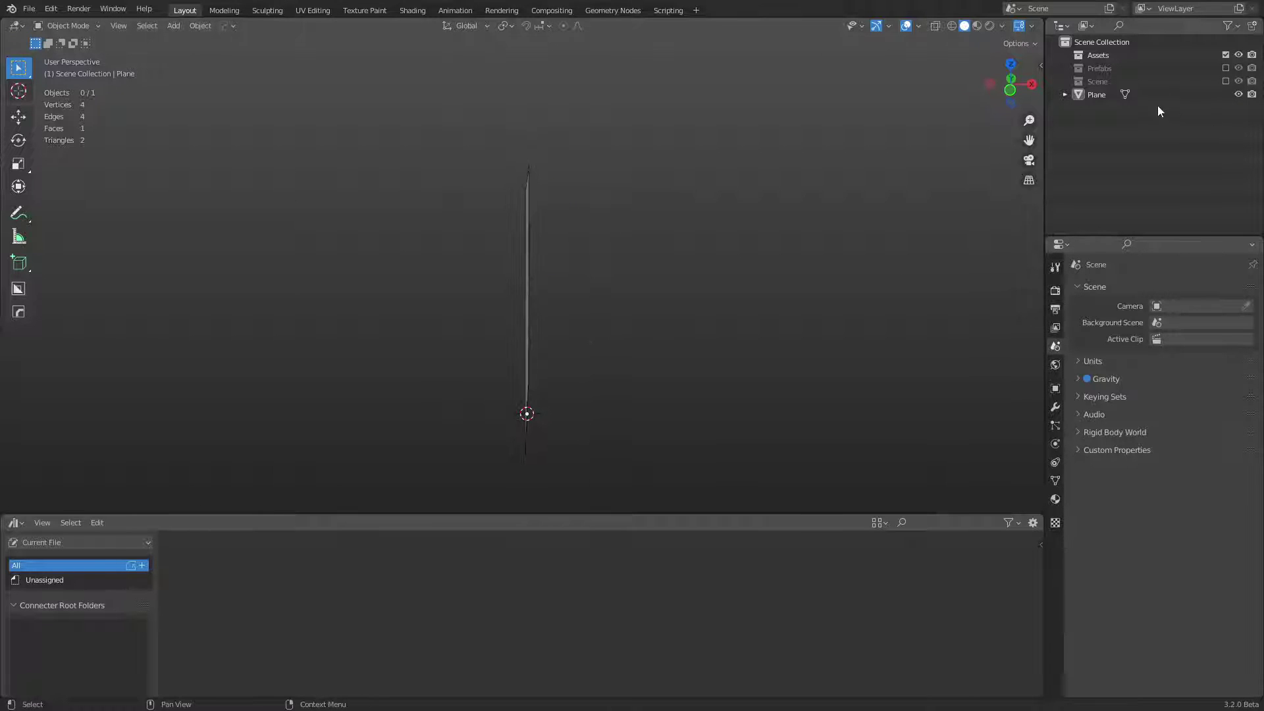
Step: Move the plane into the Assets collection and rename it SM_Wall_A
left_click(1104, 96)
left_click_drag(1104, 96, 1096, 58)
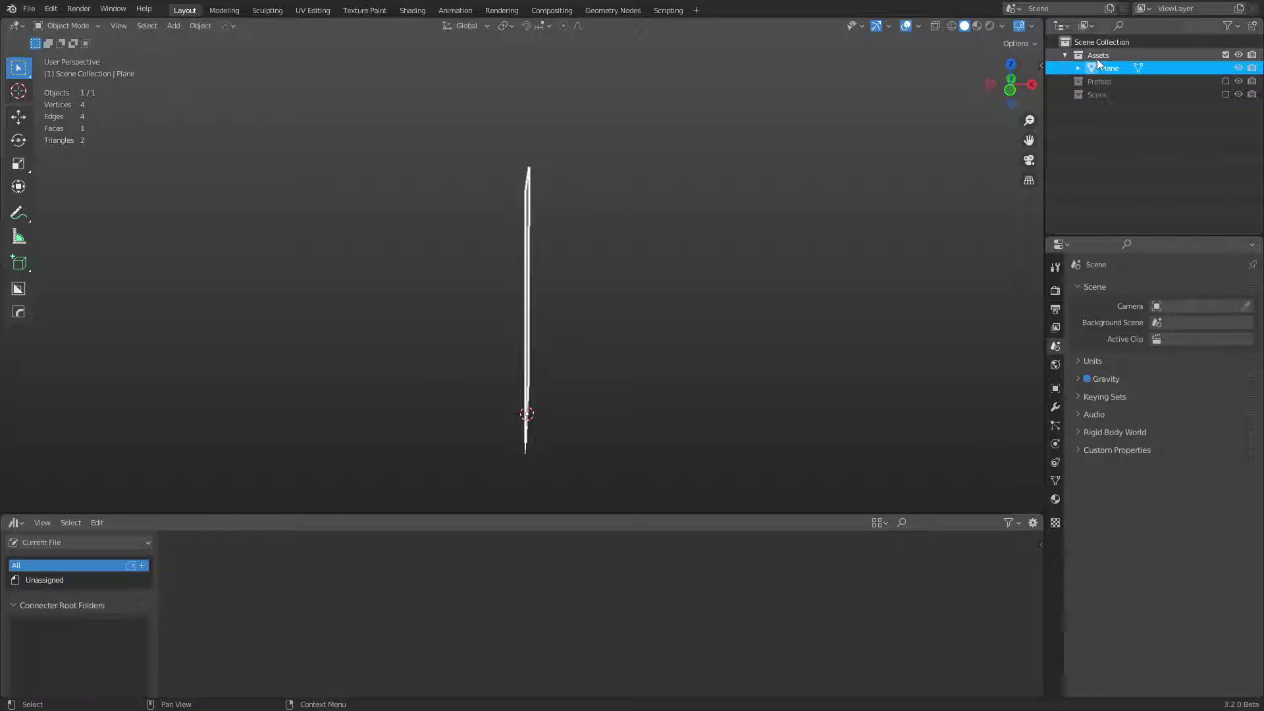
double_click(1110, 68)
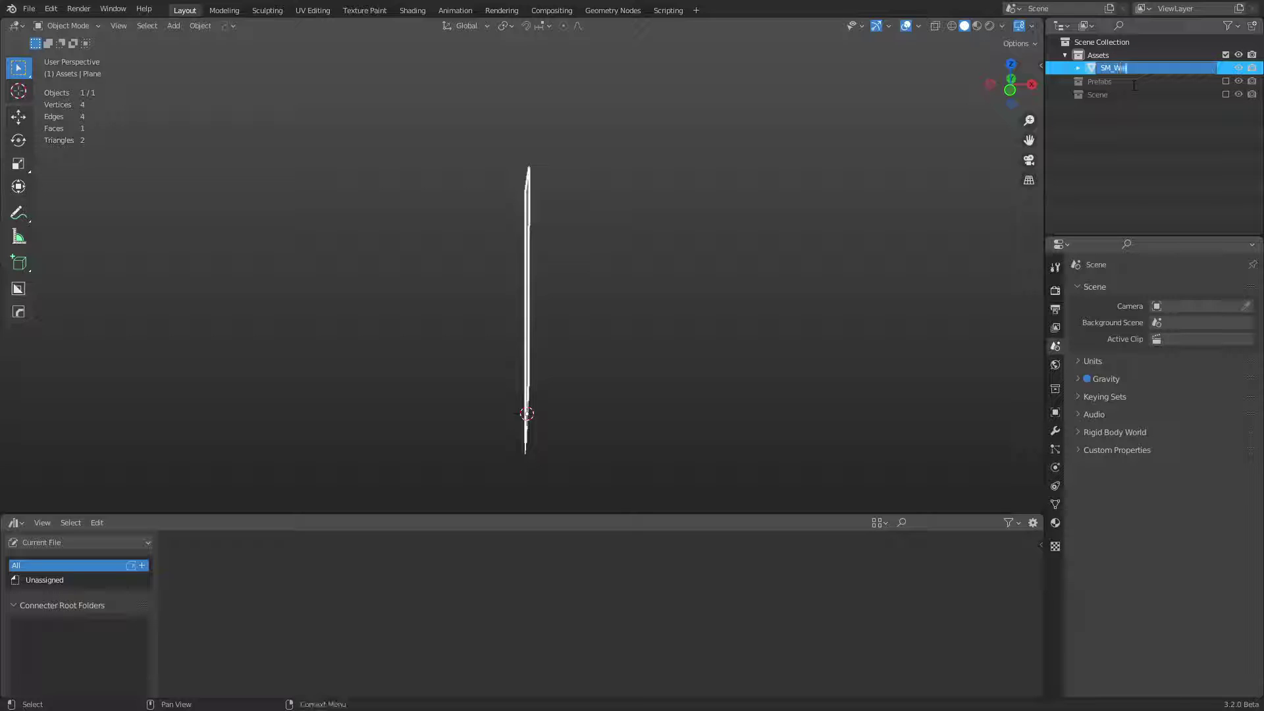
type("SM_Wall_A")
key("Return")
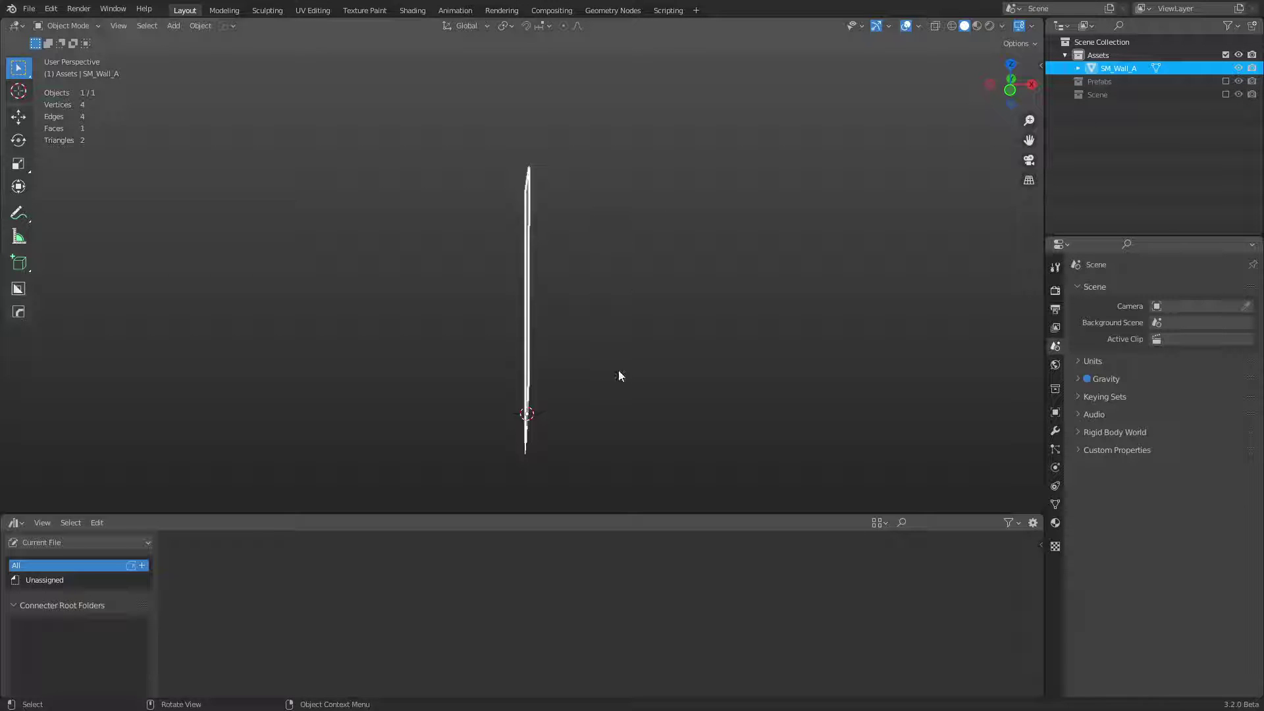
Step: Enter Edit Mode on SM_Wall_A in the front view
middle_click_drag(618, 370, 587, 368)
key("ctrl+Tab")
left_click(637, 366)
key("ctrl+Tab")
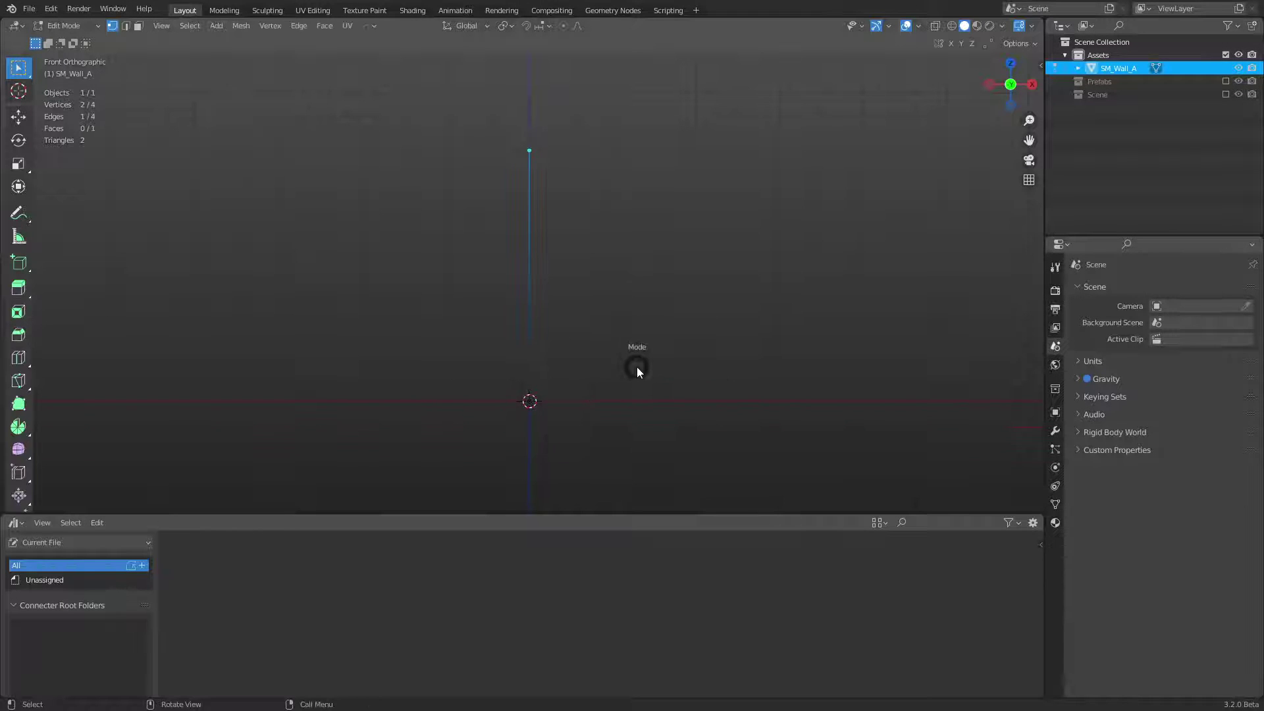
Step: Try to shift the wall's vertices slightly along positive X in the front view, and undo the move
key("3")
left_click_drag(488, 442, 590, 157)
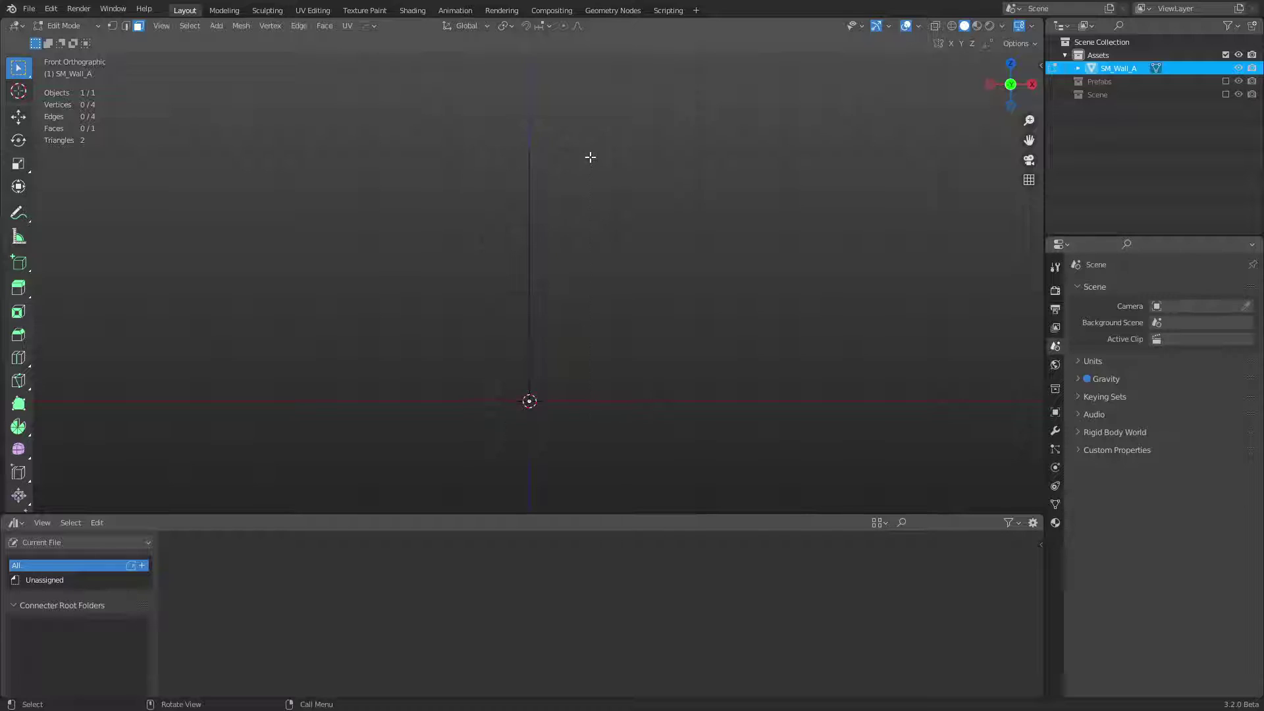
key("1")
left_click_drag(508, 132, 561, 425)
scroll(599, 367, "up", 2)
scroll(593, 293, "down", 2)
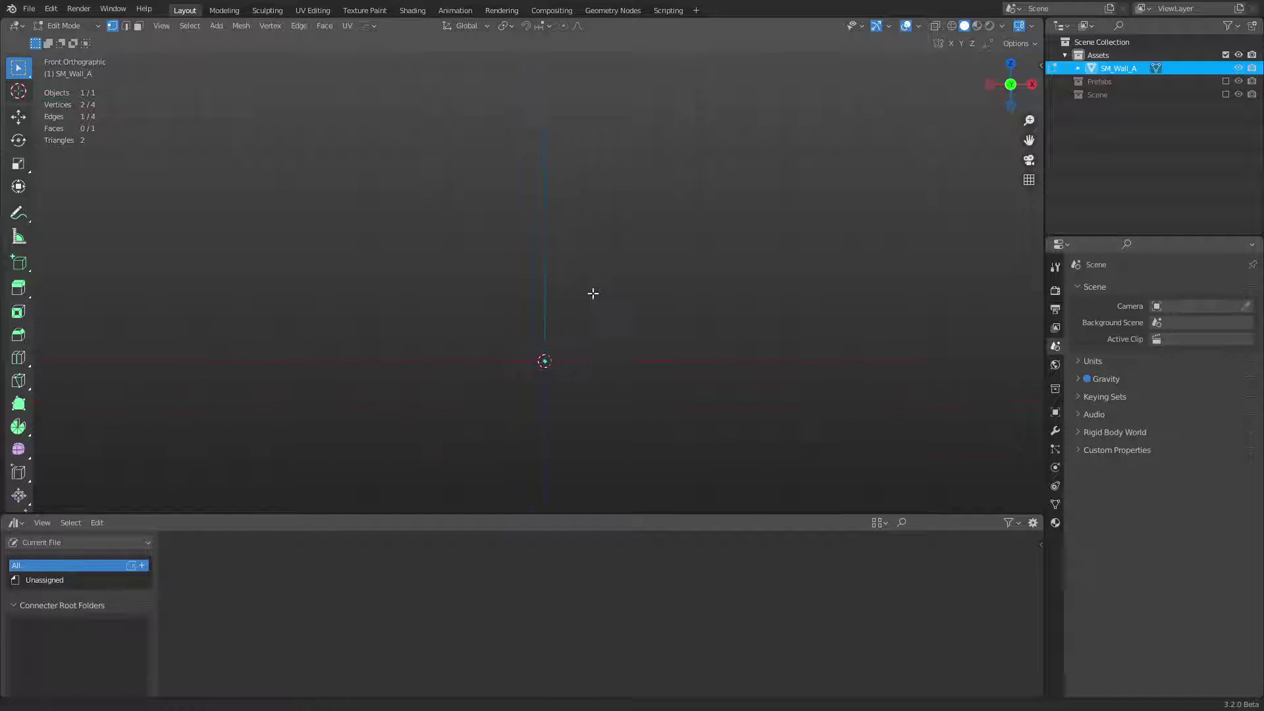
scroll(593, 293, "up", 1)
scroll(614, 319, "up", 2)
key("g")
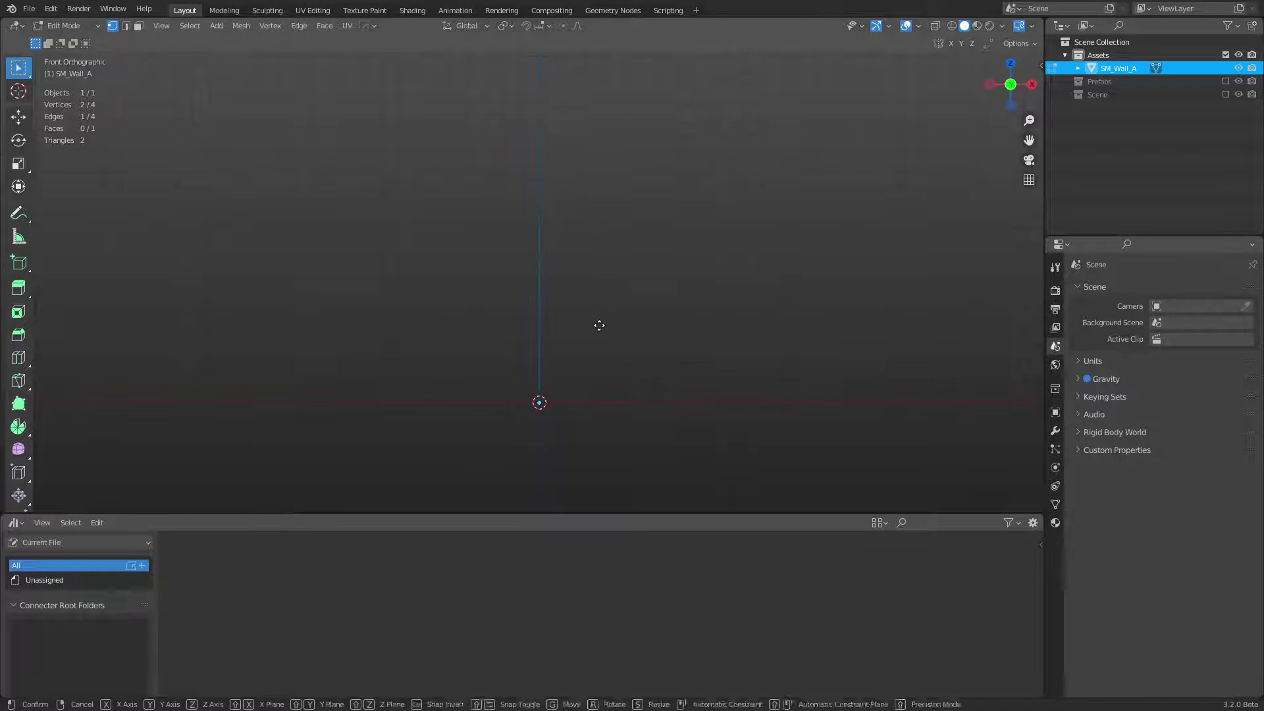
key("x")
left_click(613, 325)
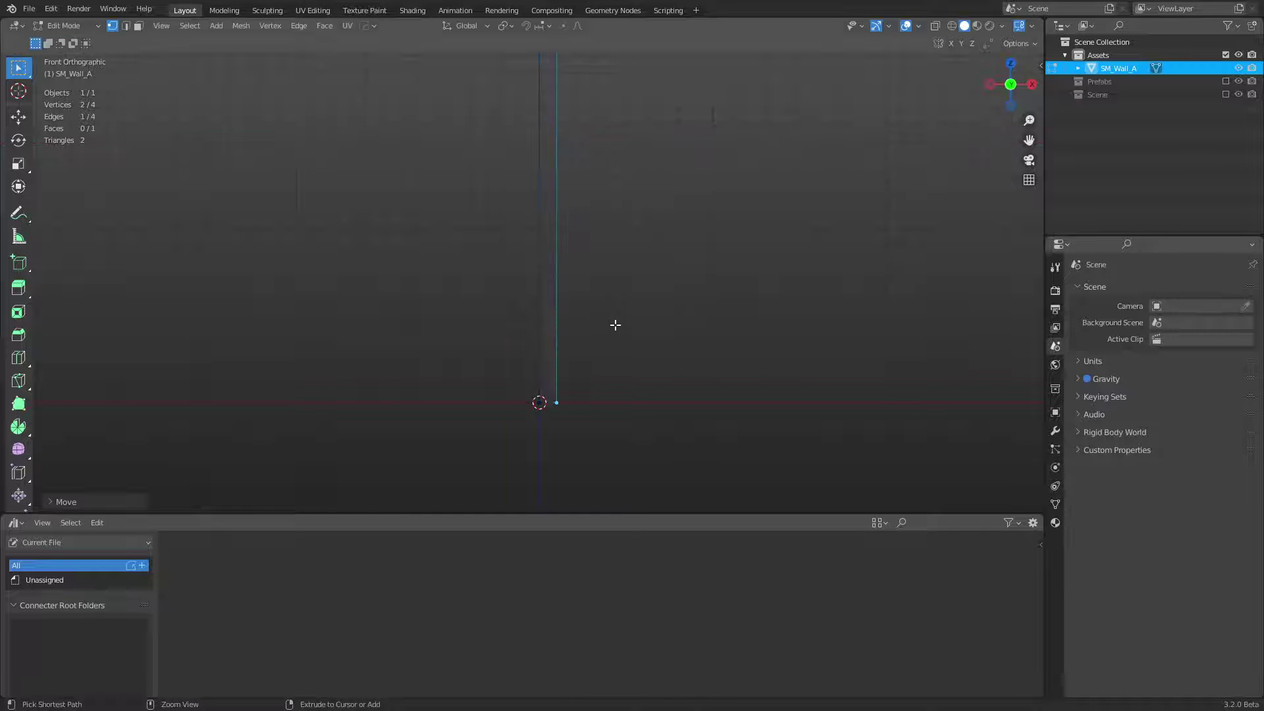
key("ctrl+z")
Step: With X-ray on, move all the wall's vertices 0.1 m along X, return to Object Mode and select the wall
scroll(460, 416, "down", 4)
left_click(444, 405)
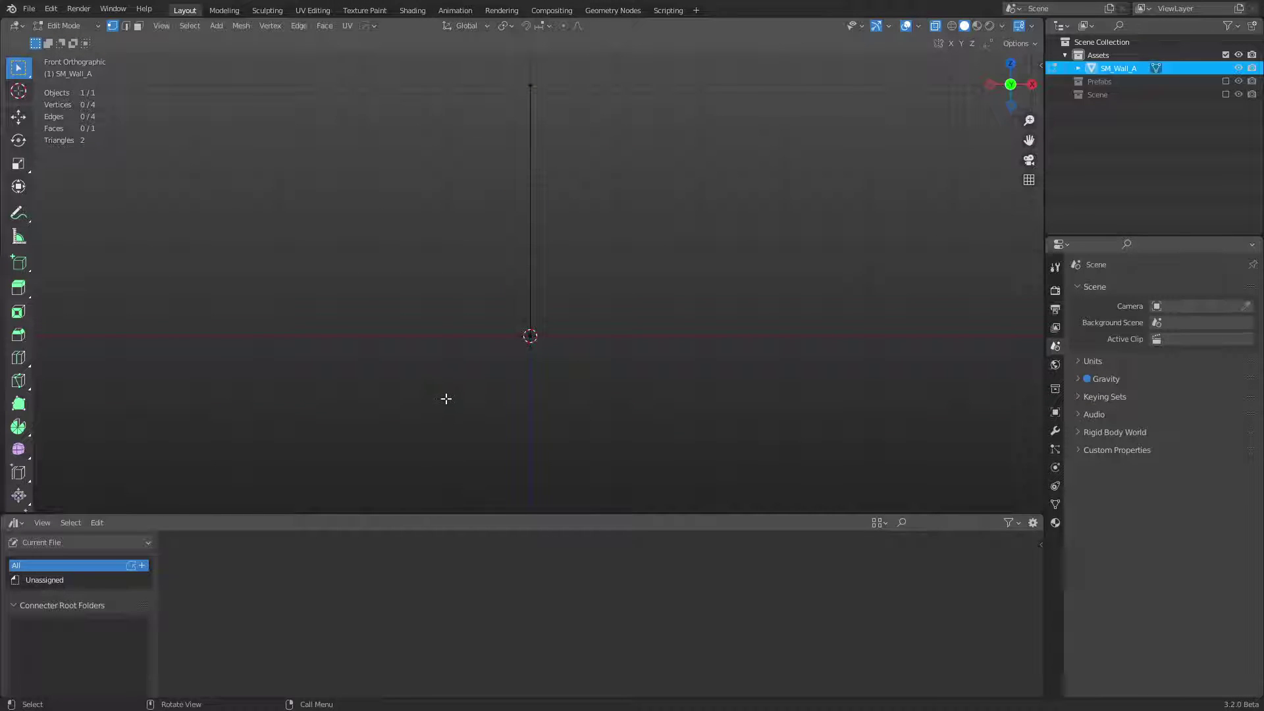
left_click_drag(449, 400, 620, 80)
key("g")
key("x")
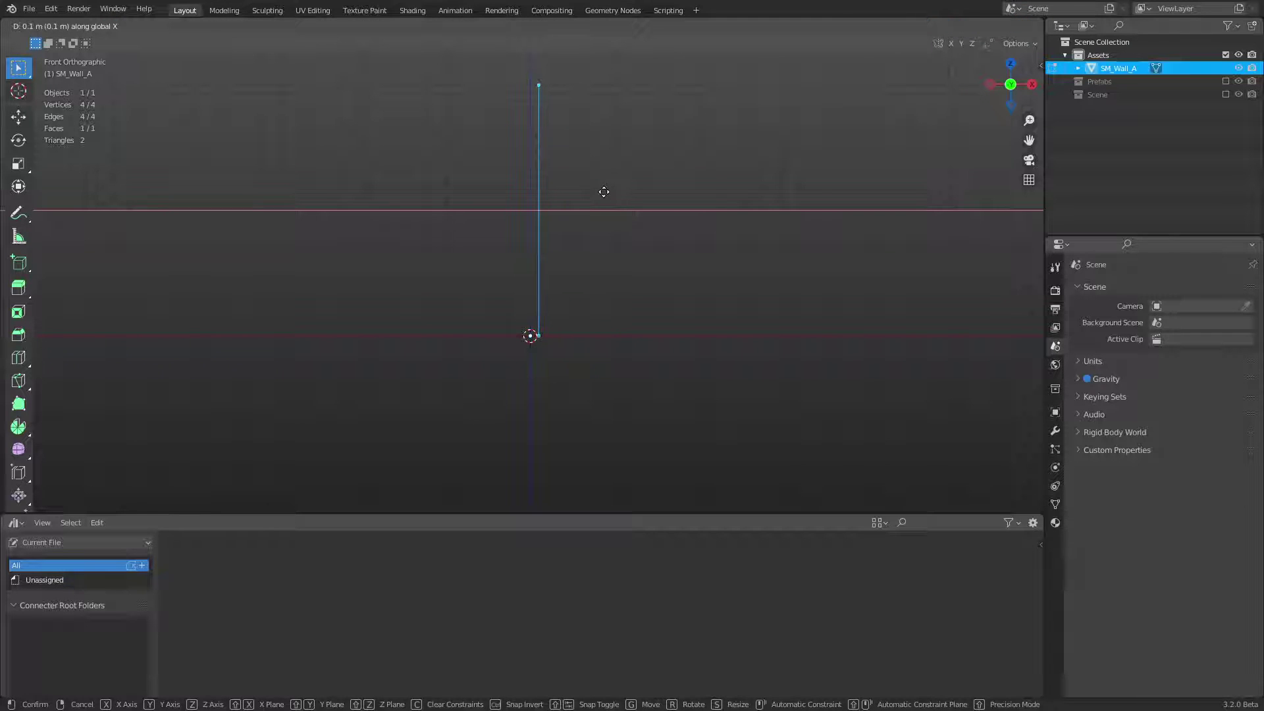
left_click(604, 192)
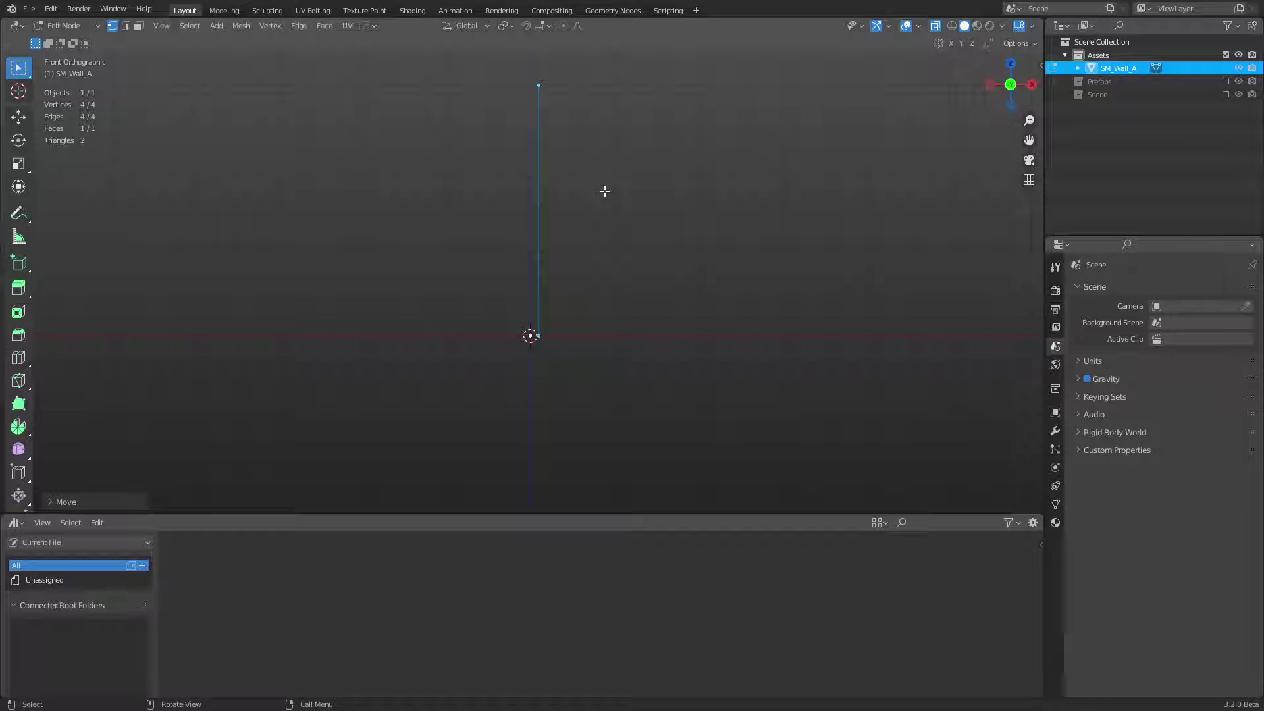
key("ctrl+Tab")
left_click(603, 235)
left_click(615, 239)
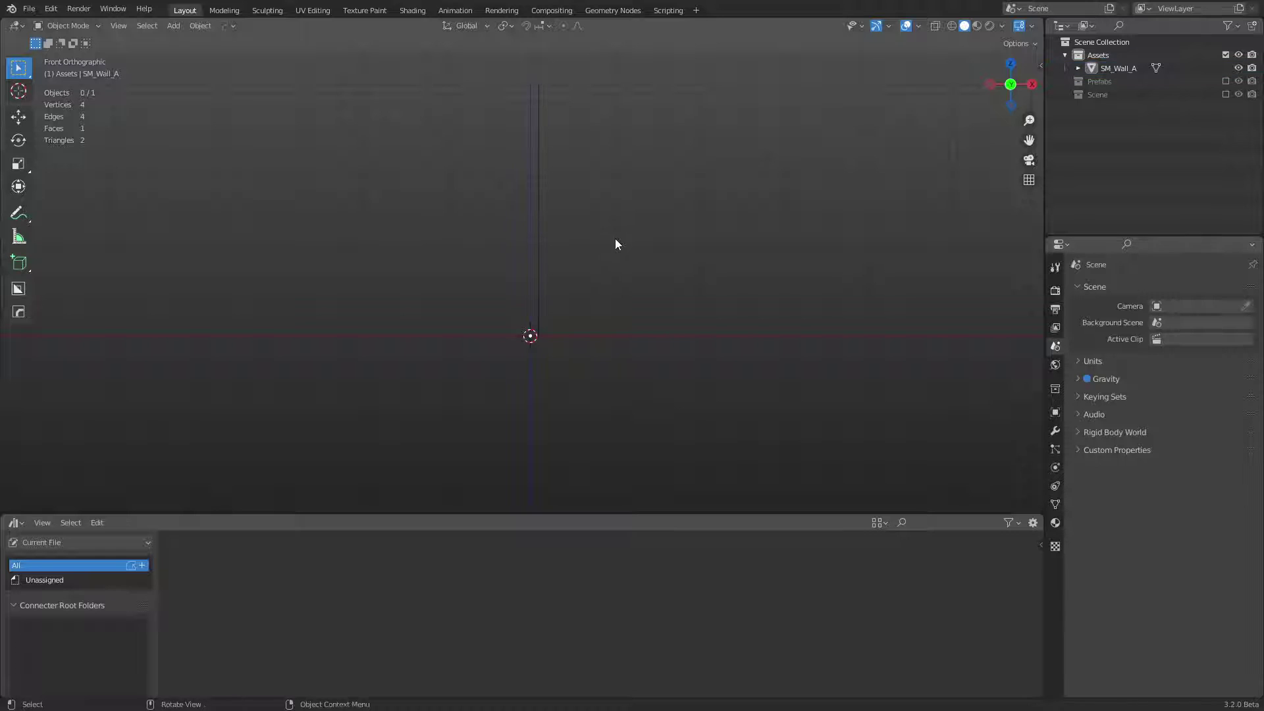
middle_click_drag(615, 238, 634, 288)
left_click(618, 293)
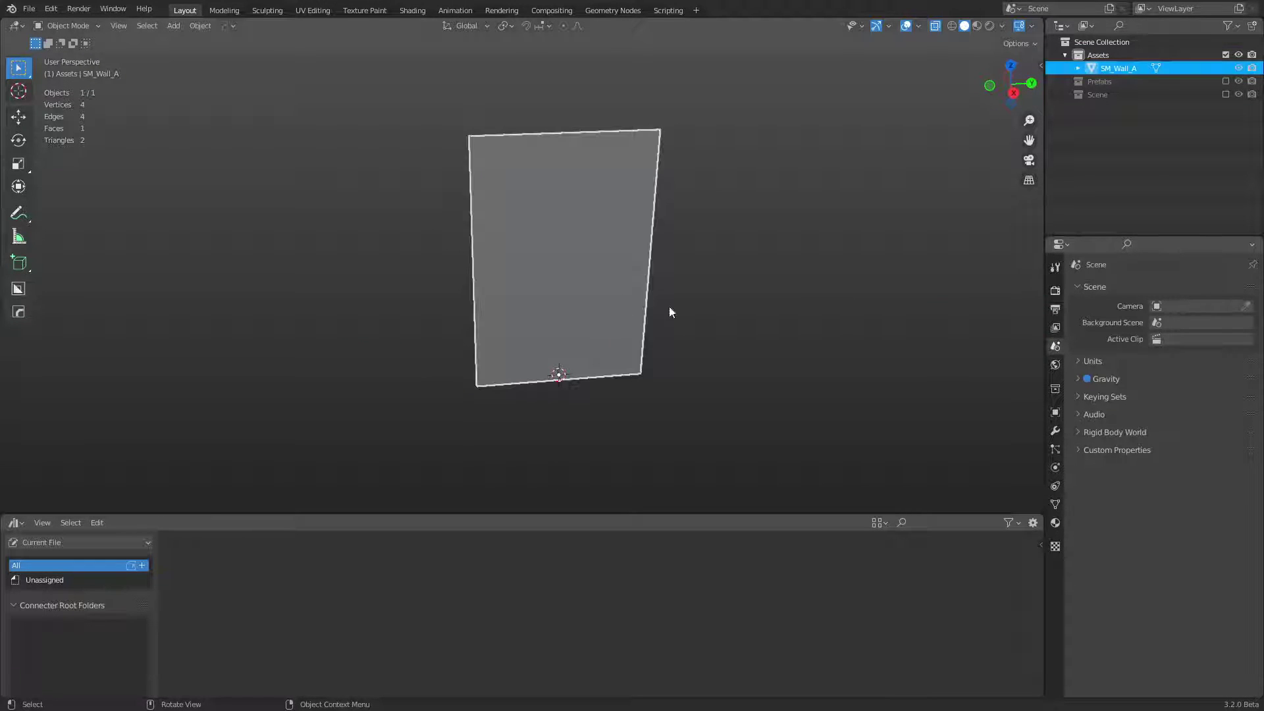
key("Tab")
left_click(646, 366)
key("shift+s")
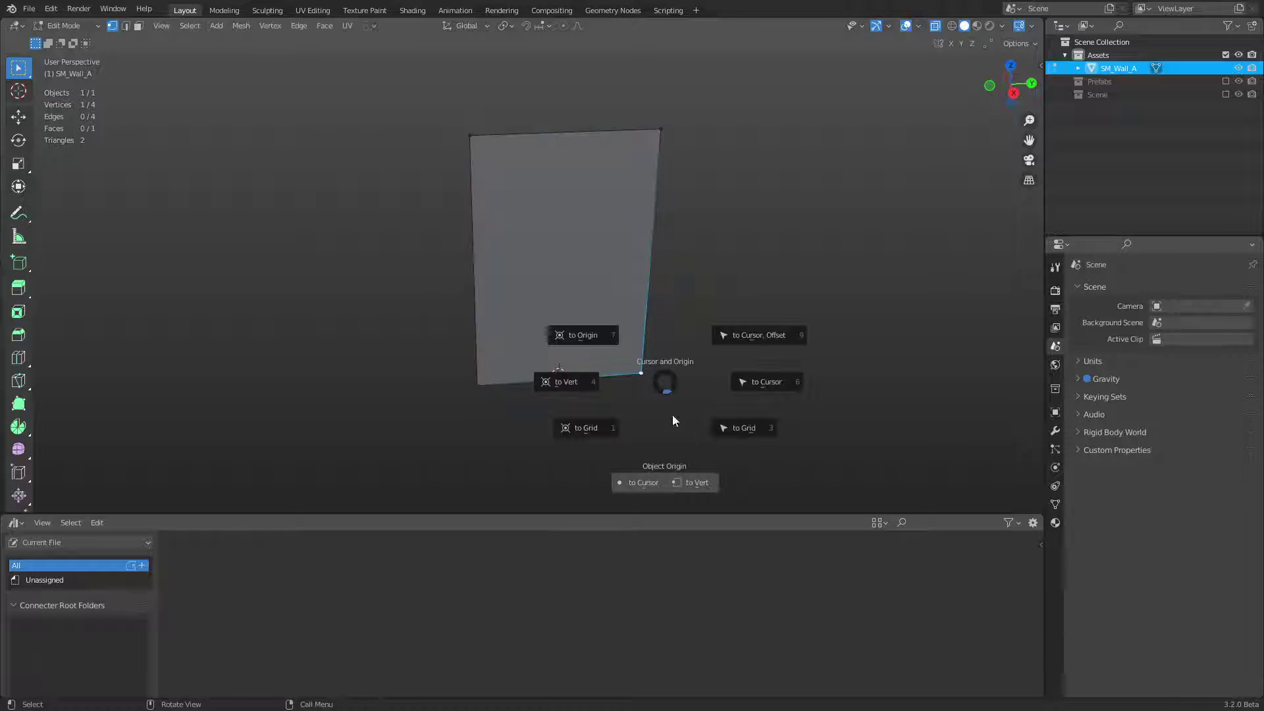
middle_click_drag(682, 406, 669, 344)
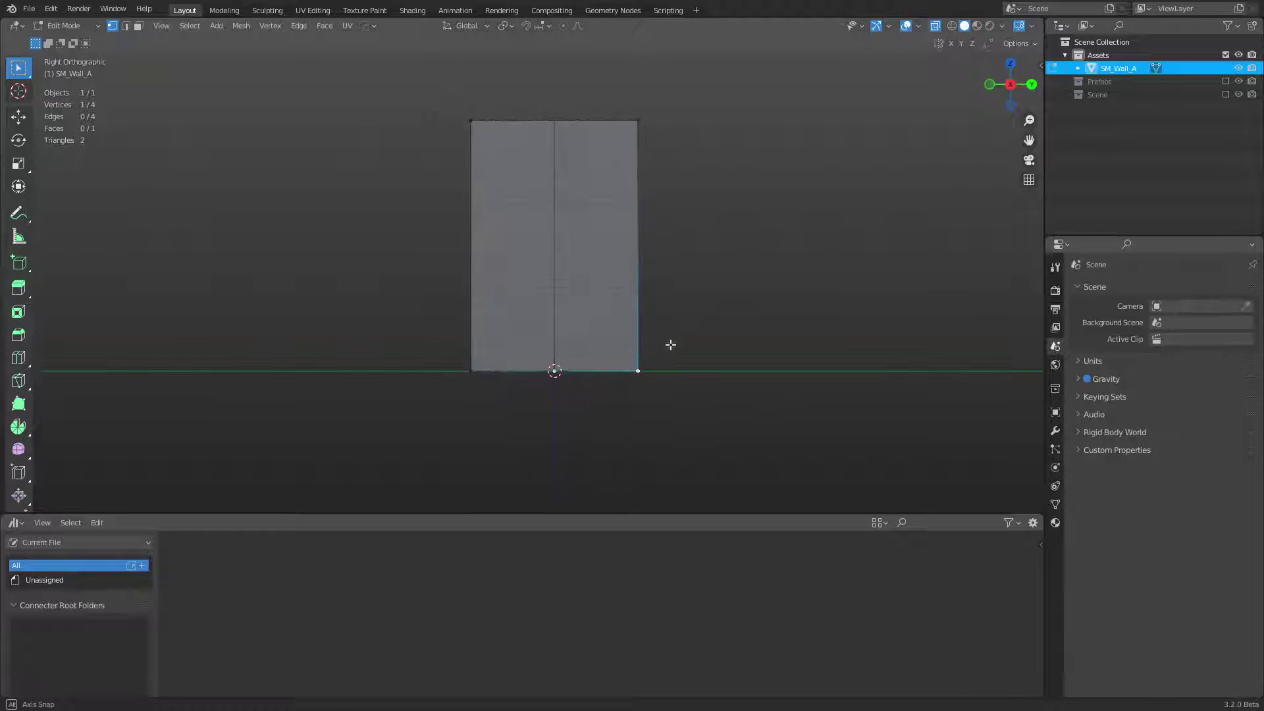
key("Tab")
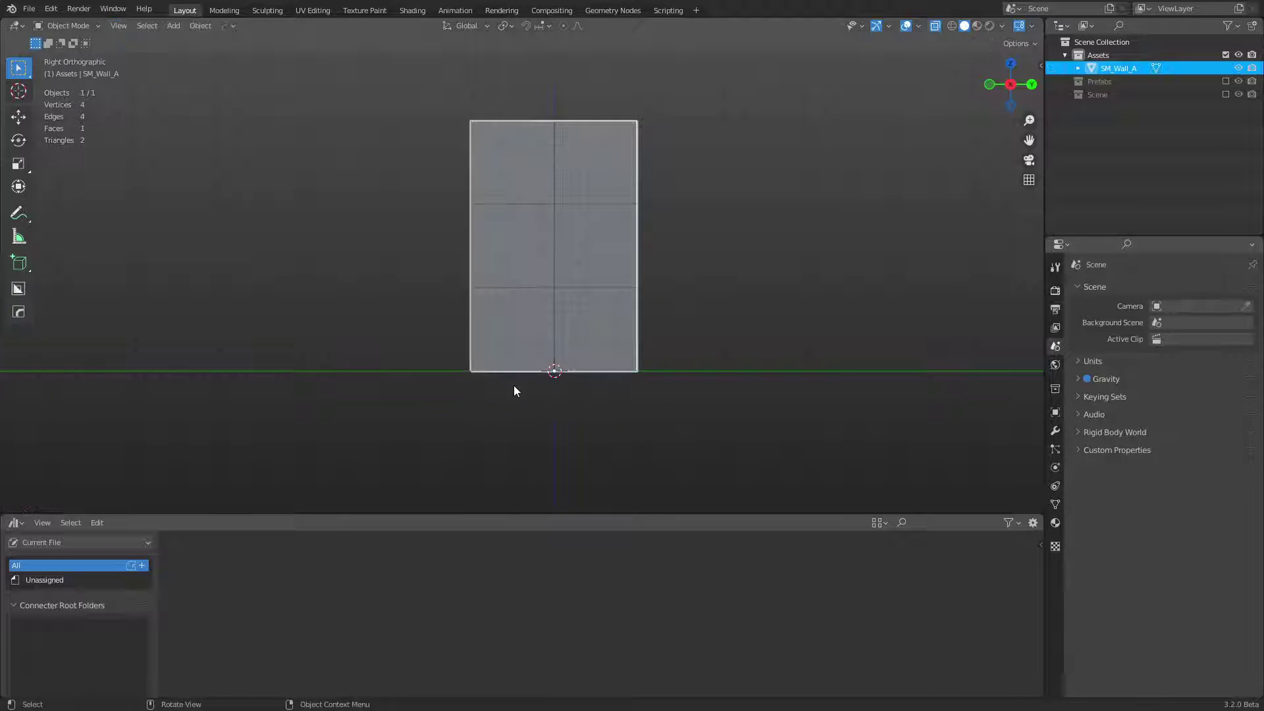
Step: Move only the wall's origin 1 m along Y, snapping it level with the wall's bottom corner
key("ctrl+period")
key("g")
left_click(671, 362, "ctrl")
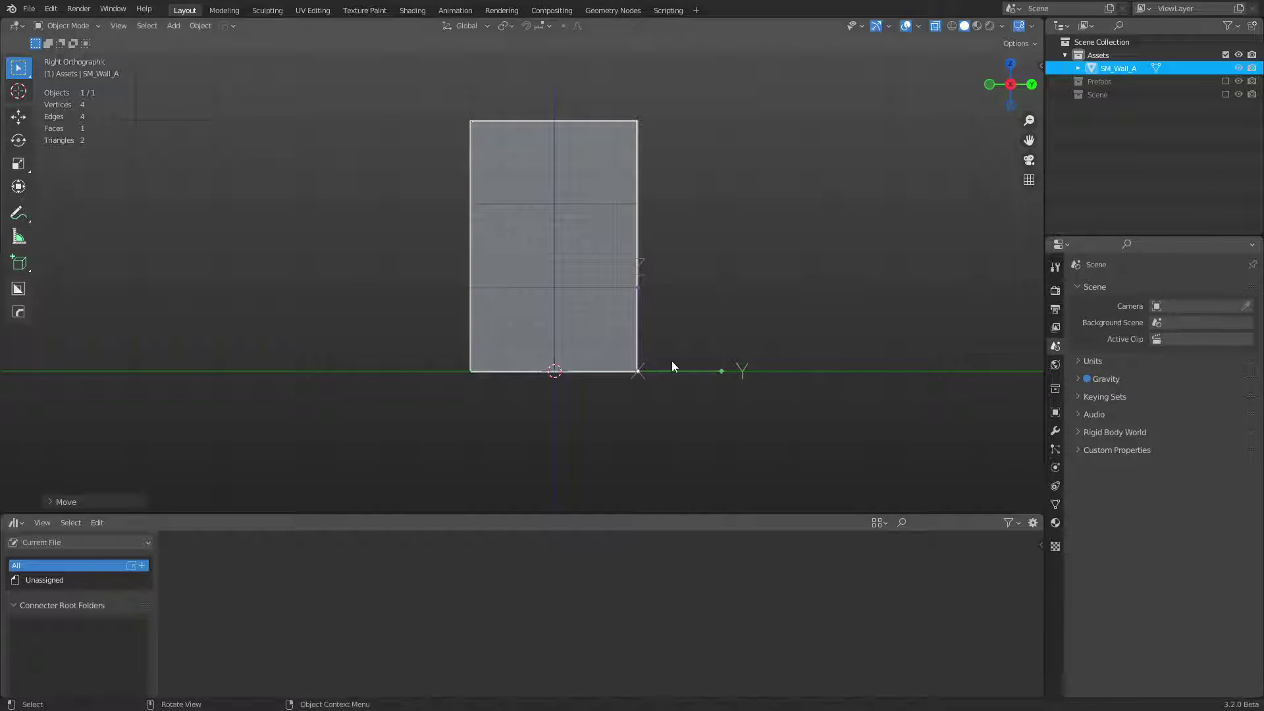
key("ctrl+period")
middle_click_drag(729, 352, 599, 367)
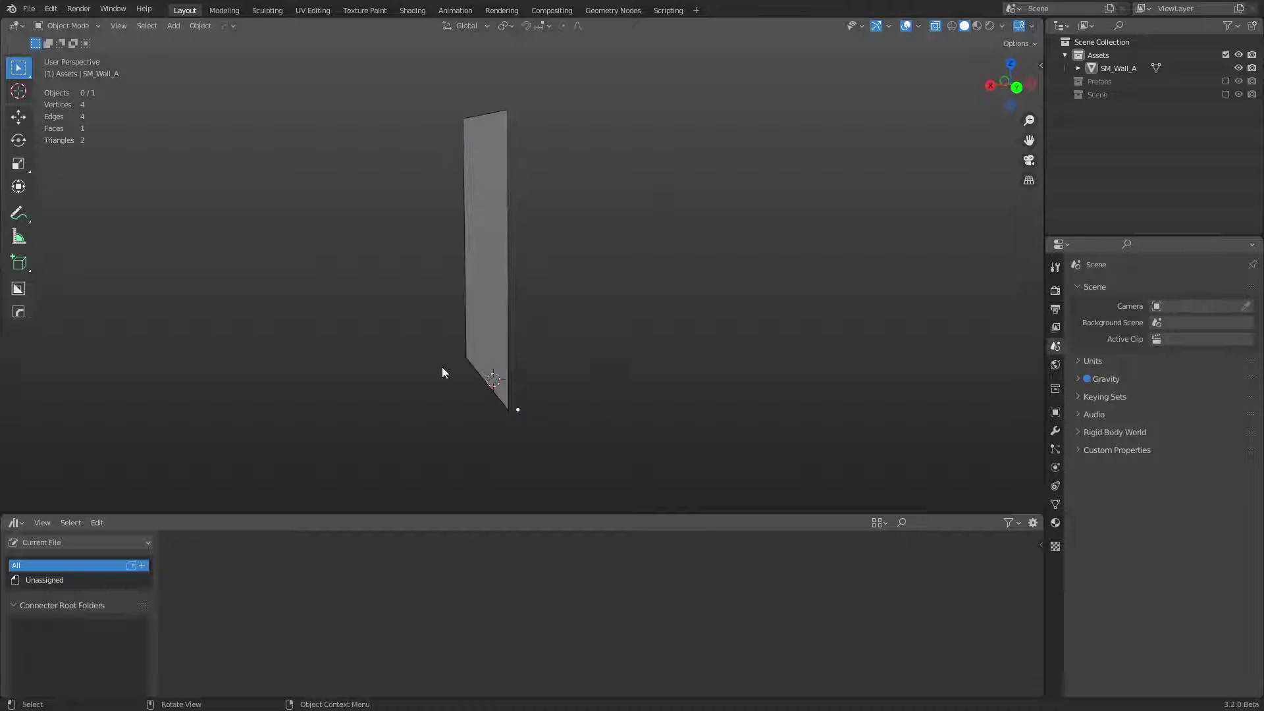
Step: Duplicate SM_Wall_A and place the copy 2 m along negative Y, flush beside the original
middle_click_drag(505, 351, 628, 378)
key("shift+d")
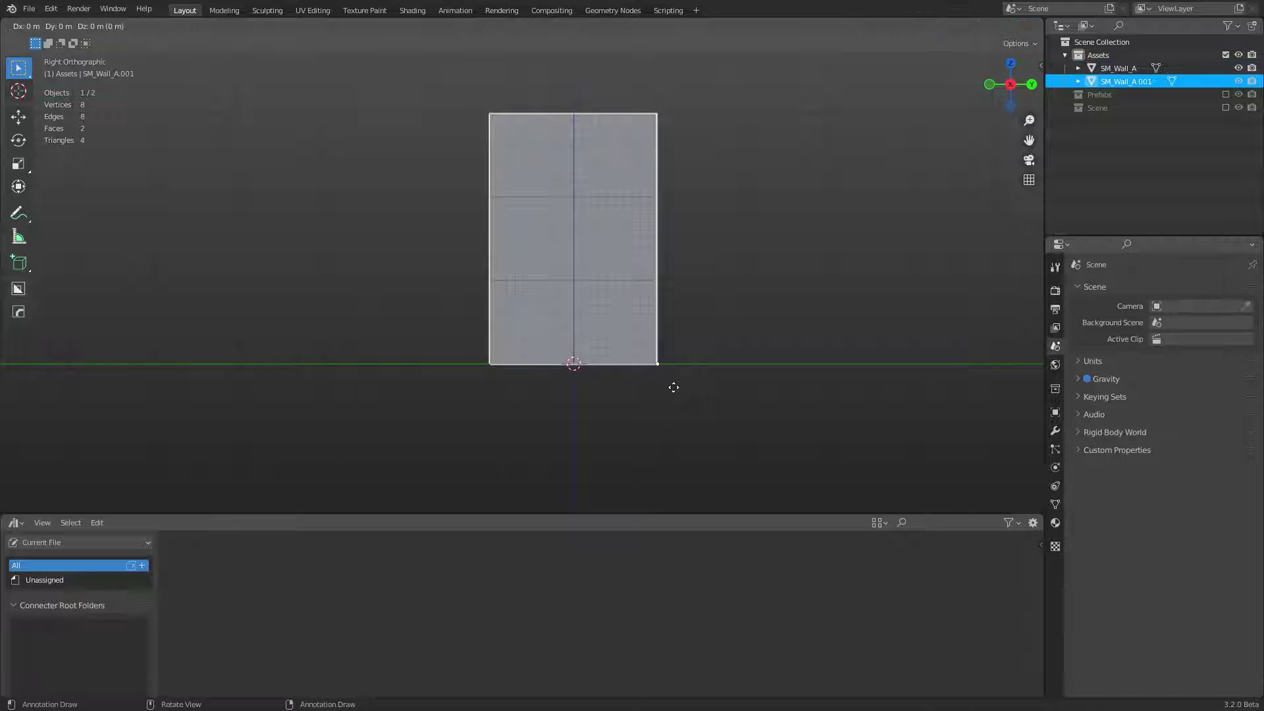
key("x")
key("y")
left_click(502, 378, "ctrl")
middle_click_drag(396, 346, 510, 376, "shift")
Step: Enter Edit Mode on the copied wall and add a centred vertical loop cut
key("Tab")
key("ctrl+r")
left_click(520, 382)
right_click(520, 382)
Step: Bevel the vertical loop into two edges, with the width type set to Width and a width of 1.2 m
key("ctrl+b")
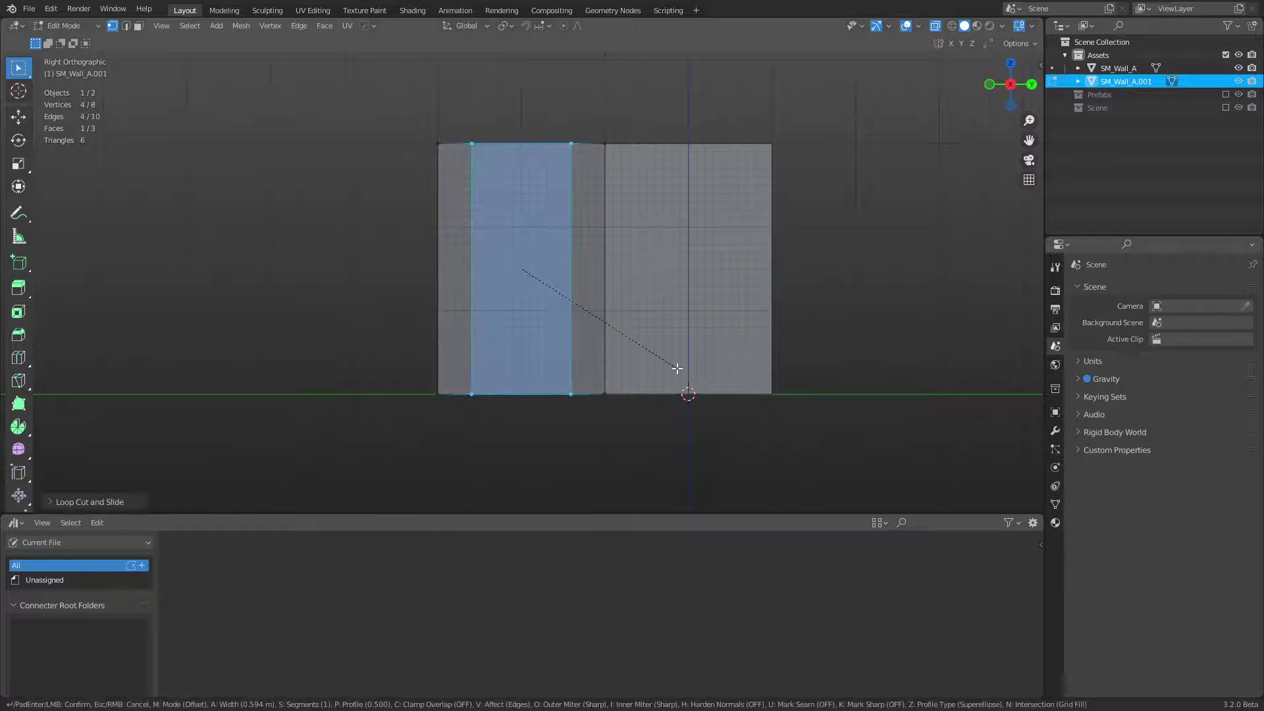
left_click(655, 371)
left_click(116, 501)
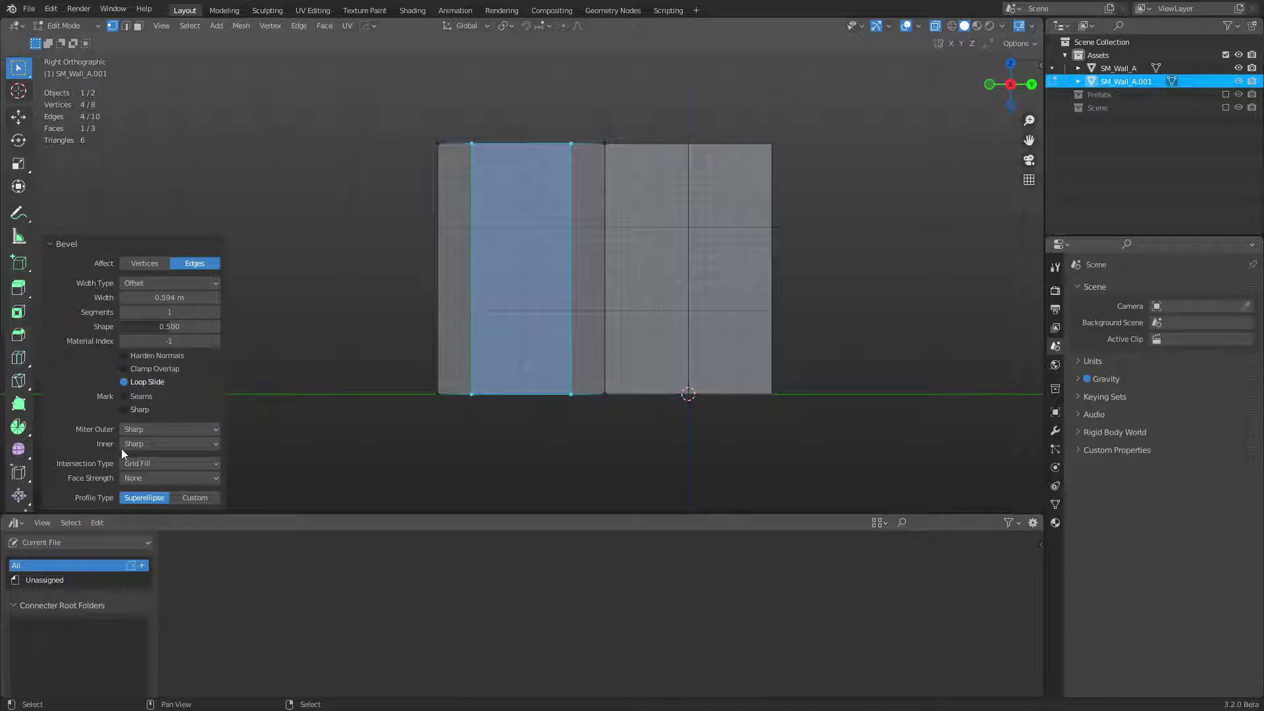
left_click(164, 277)
left_click(162, 312)
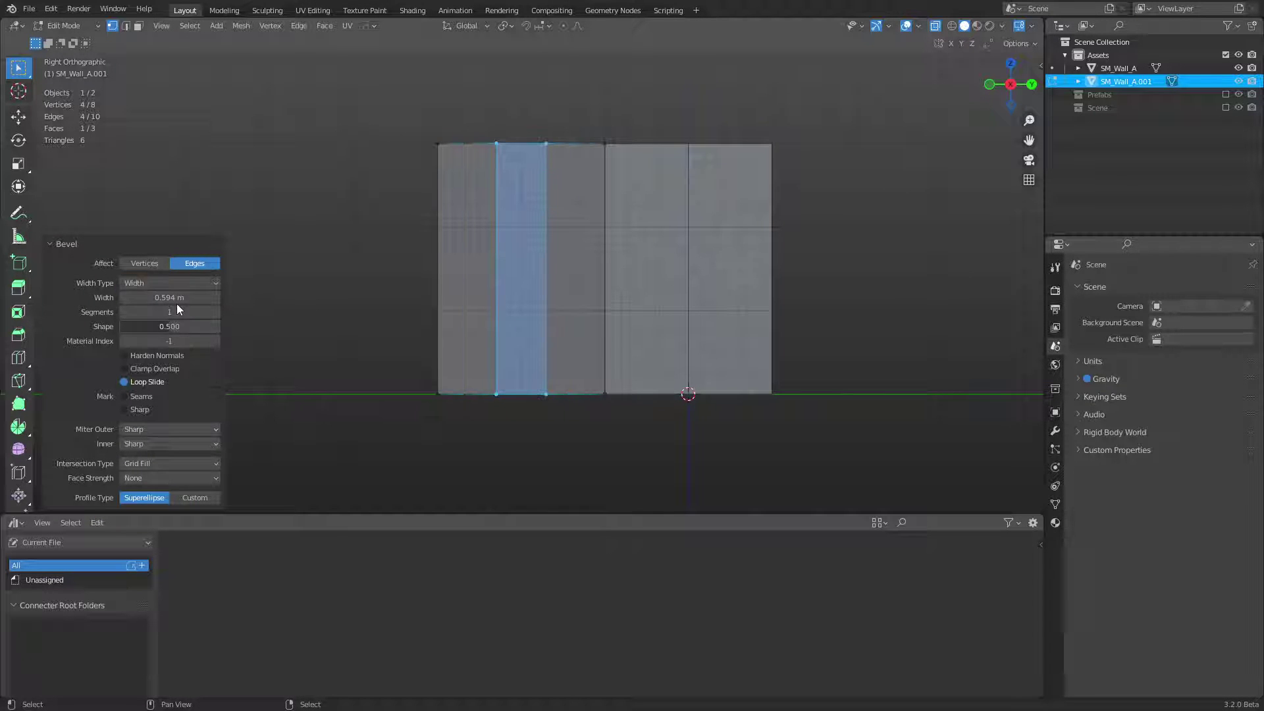
left_click(178, 298)
type("1.2")
key("Return")
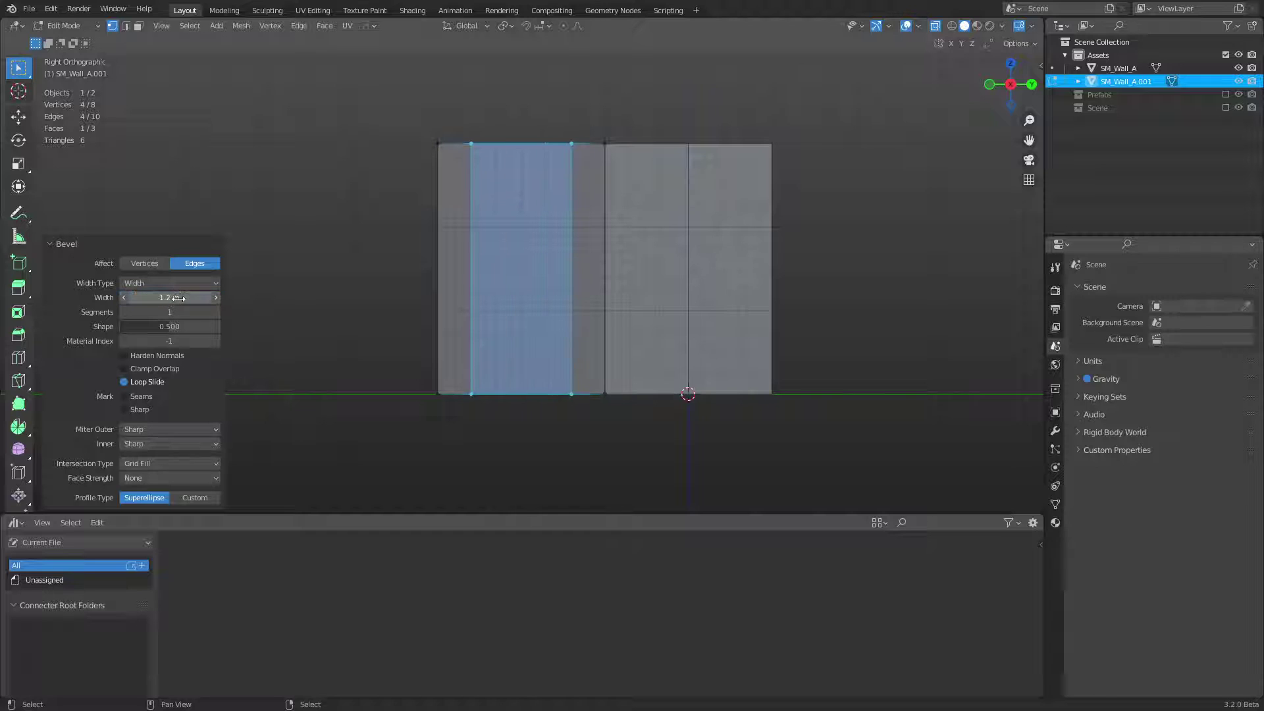
Step: Add a horizontal loop cut across the copied wall and set its median Z to 2.3 m
key("ctrl+r")
left_click(511, 277)
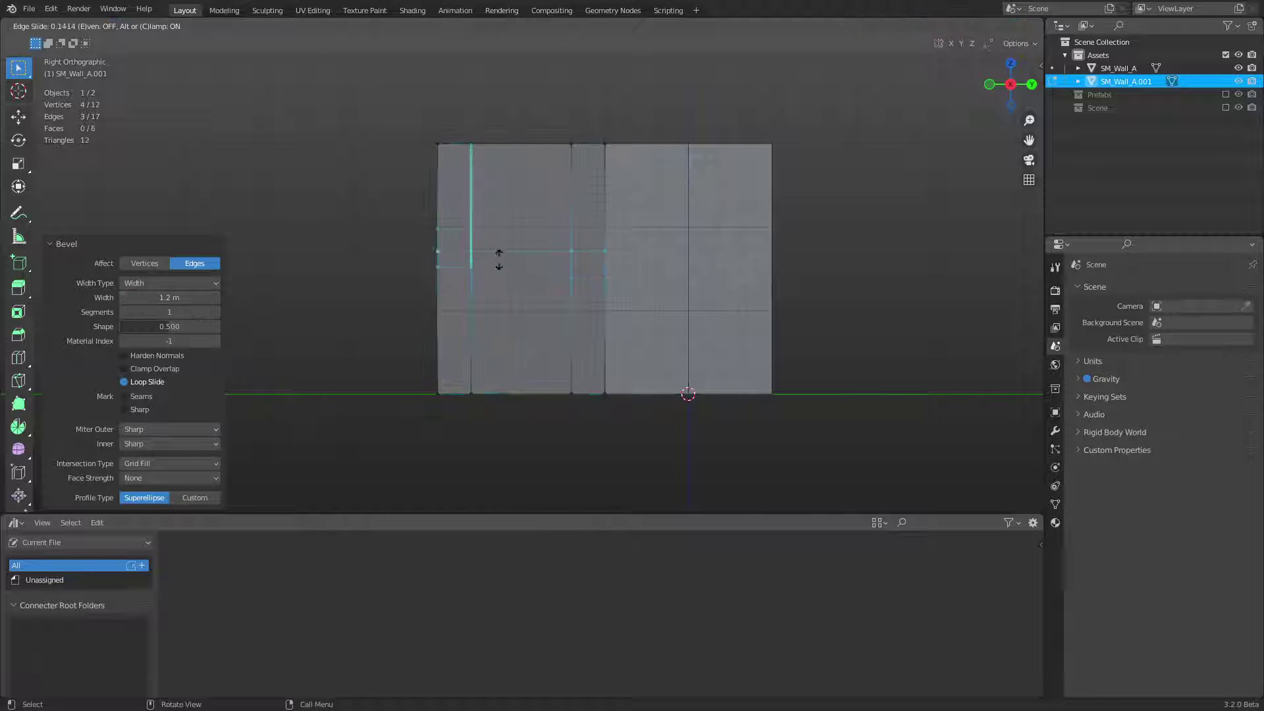
left_click(504, 239)
key("n")
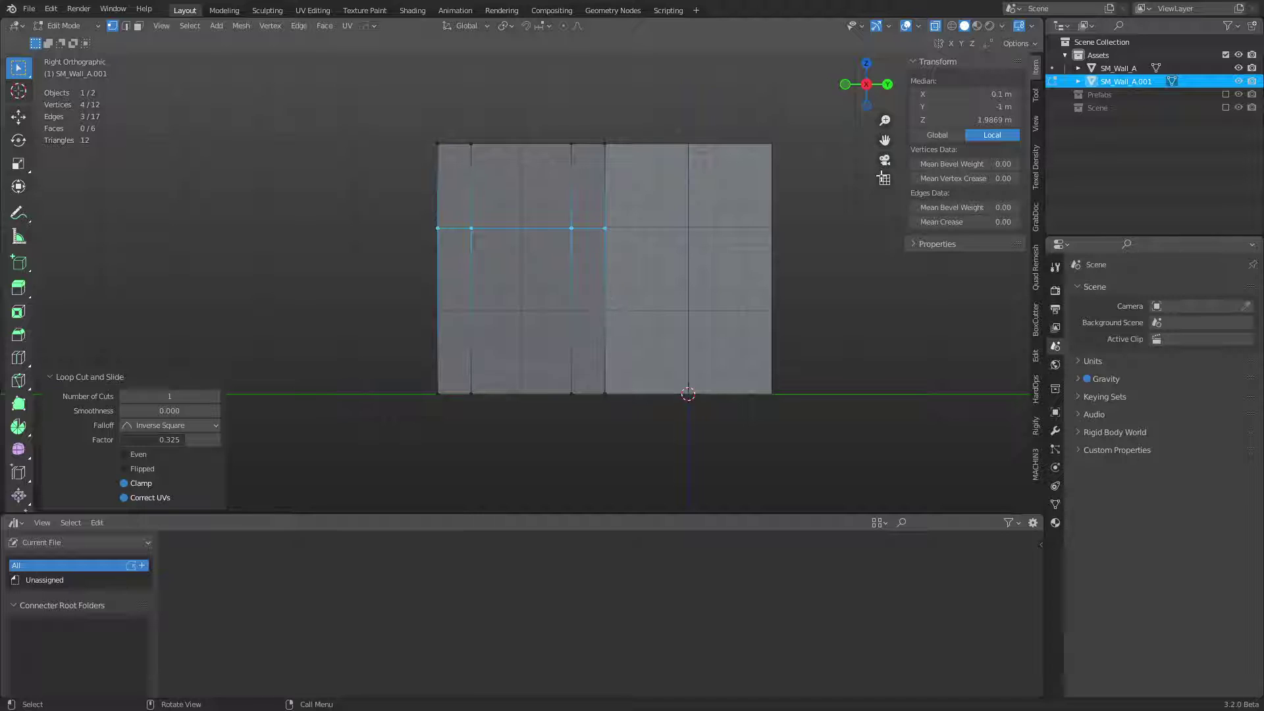
left_click(992, 121)
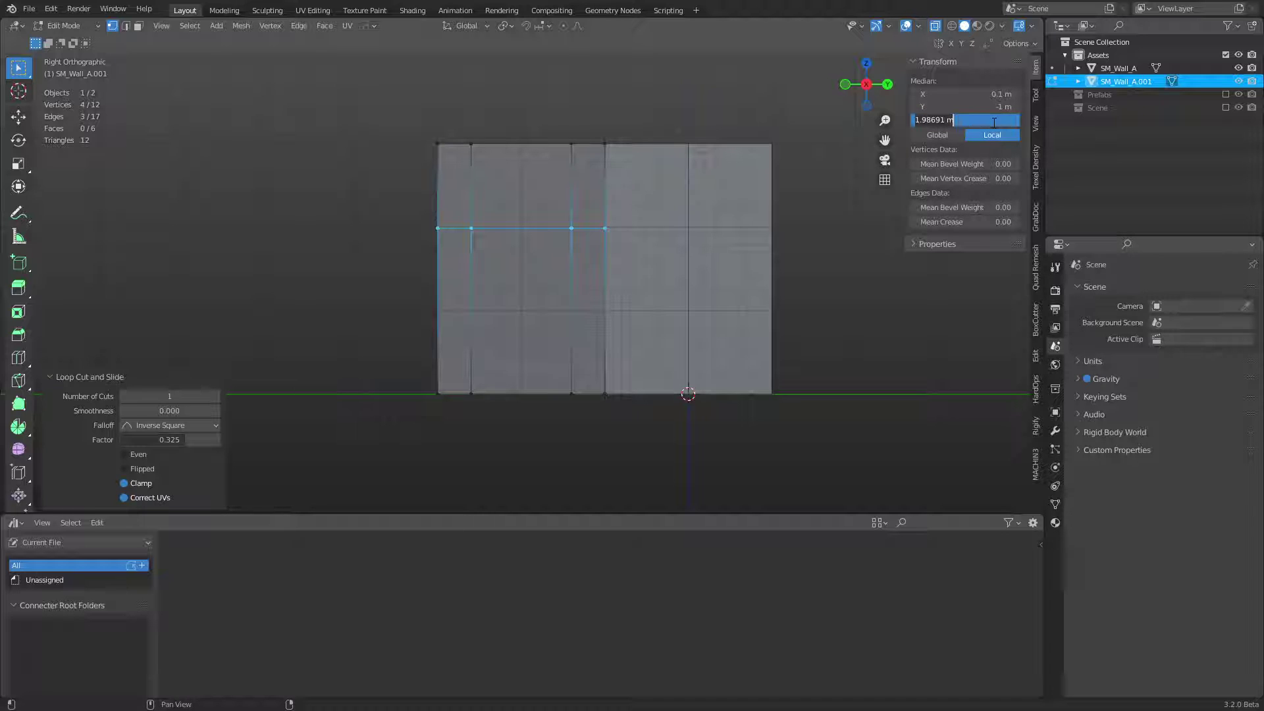
type("2.3")
key("Return")
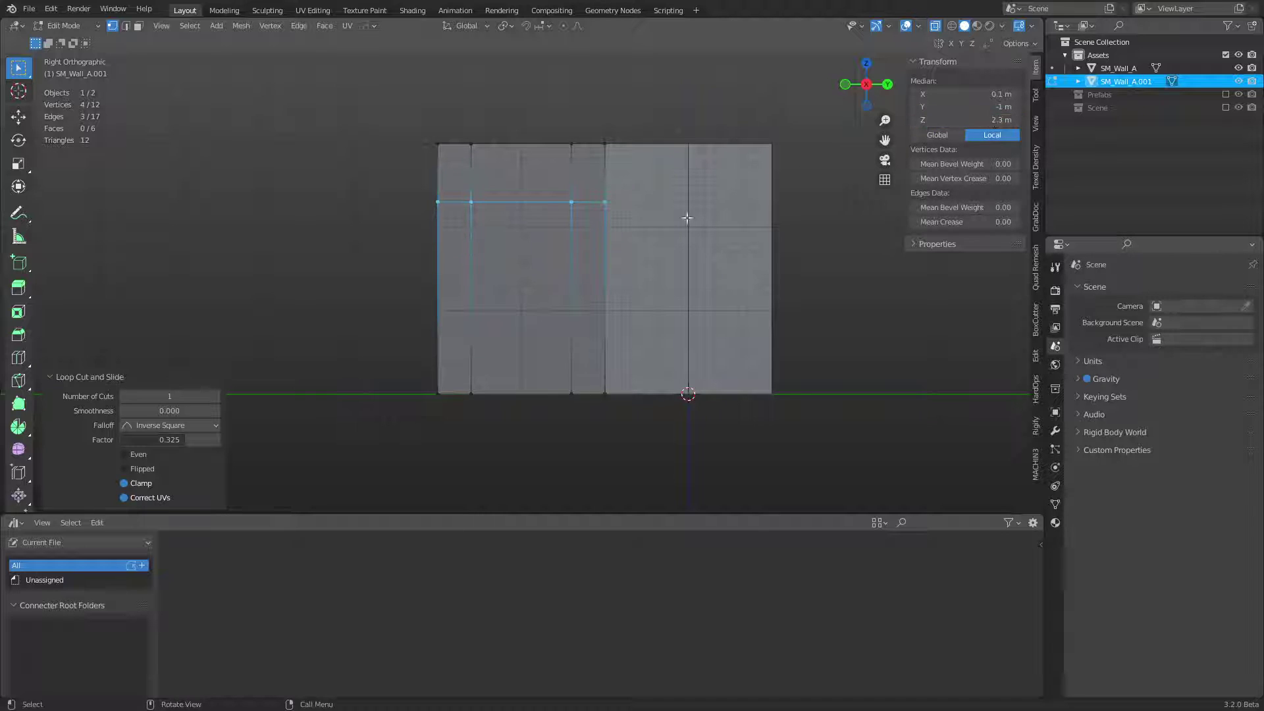
key("g")
key("z")
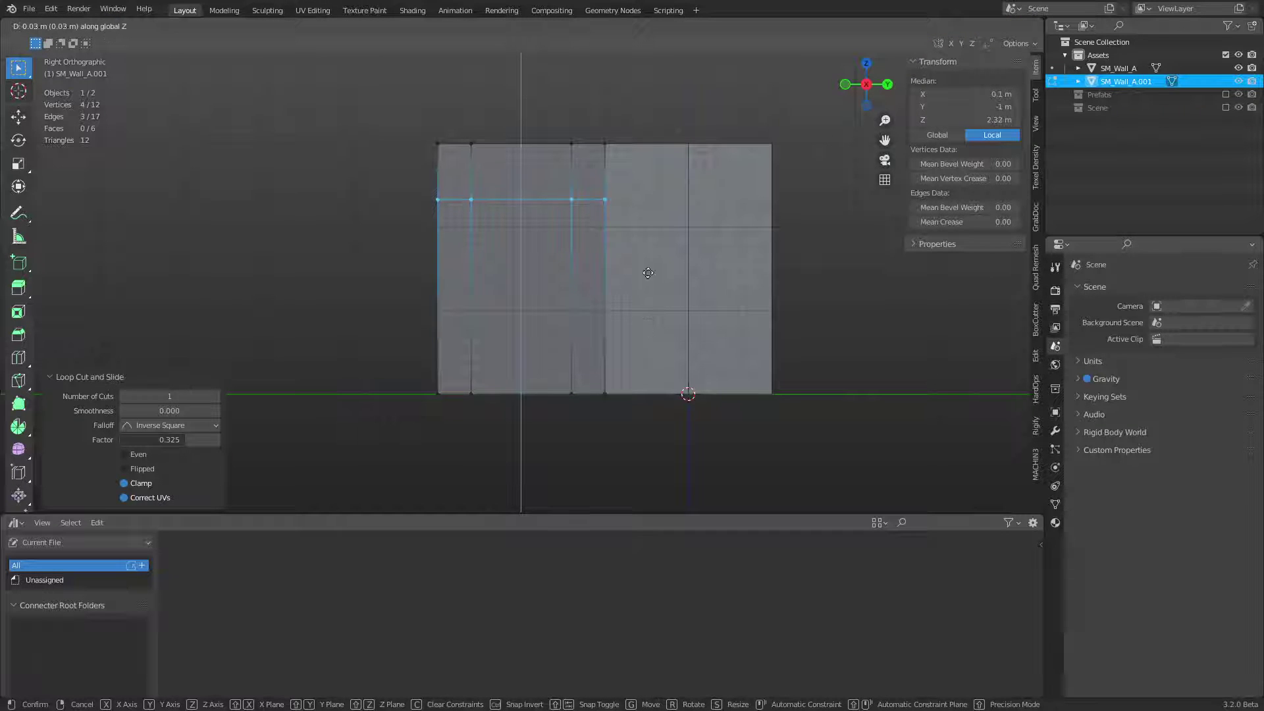
key("Escape")
left_click(543, 25)
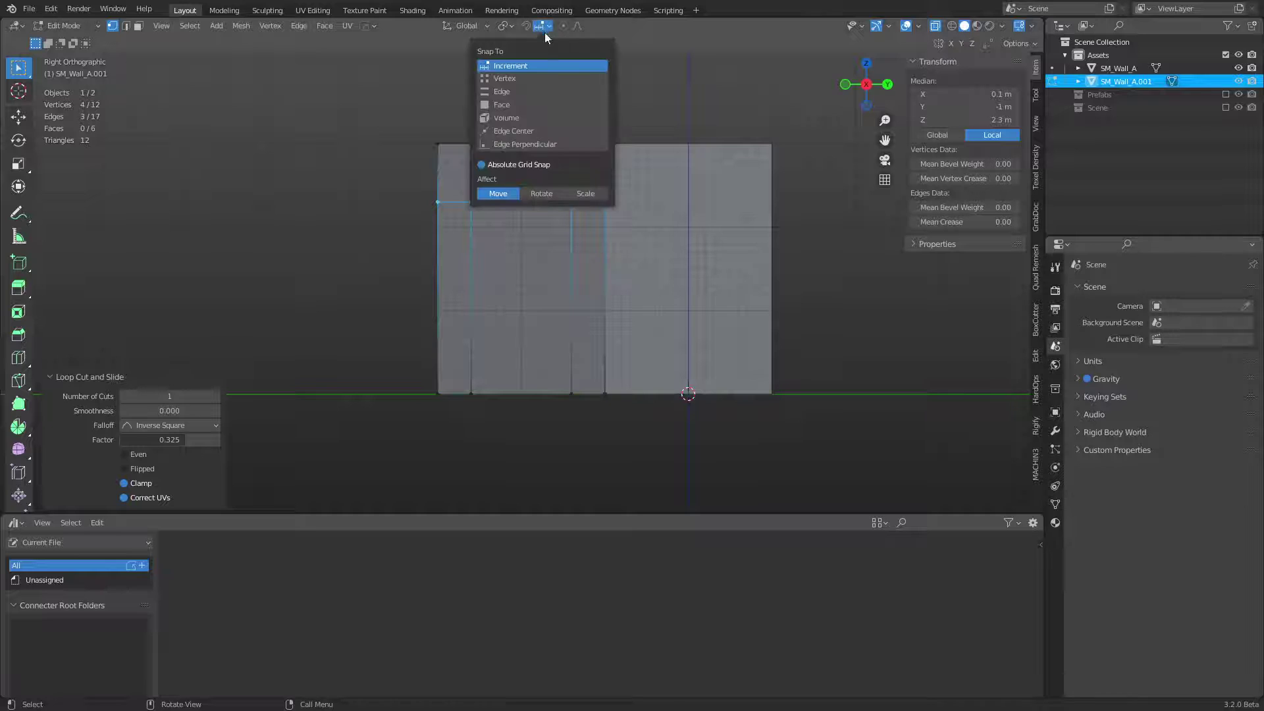
key("g")
key("Escape")
key("shift+s")
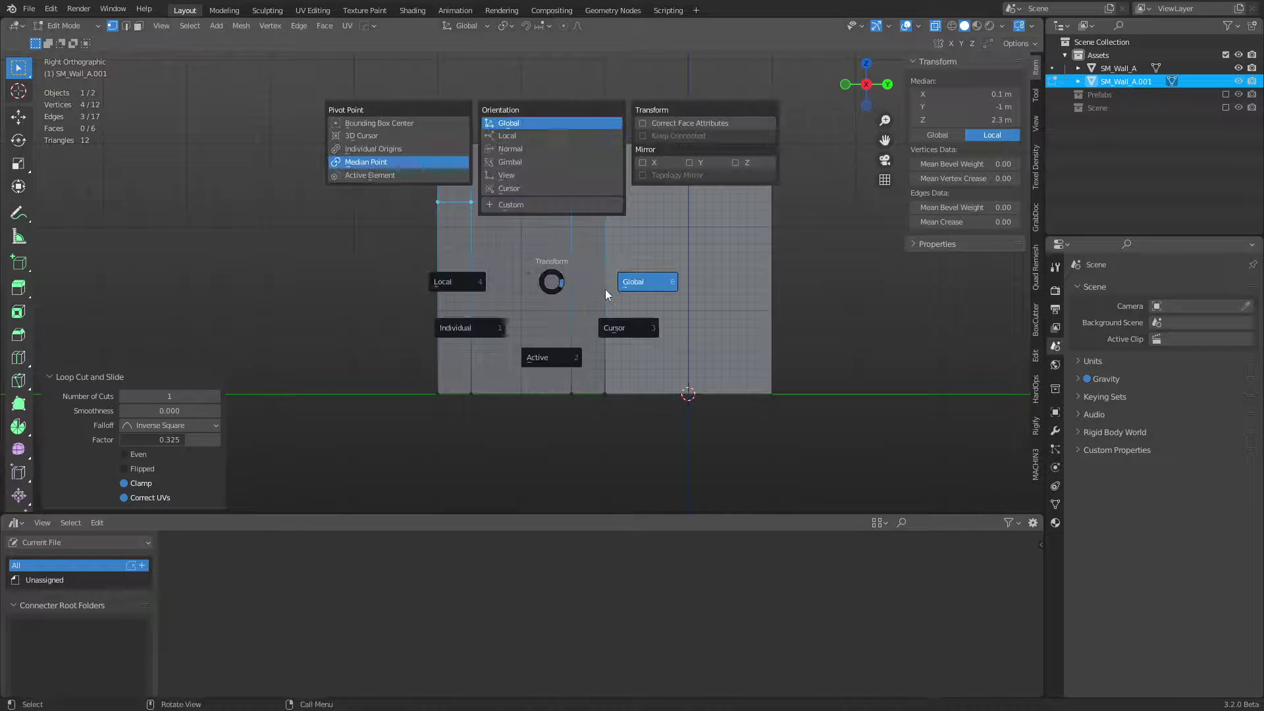
Step: Apply a snapping preset and move the horizontal edge loop up 0.1 m to Z 2.4 m
key("shift+Tab")
left_click(686, 290)
key("ctrl+r")
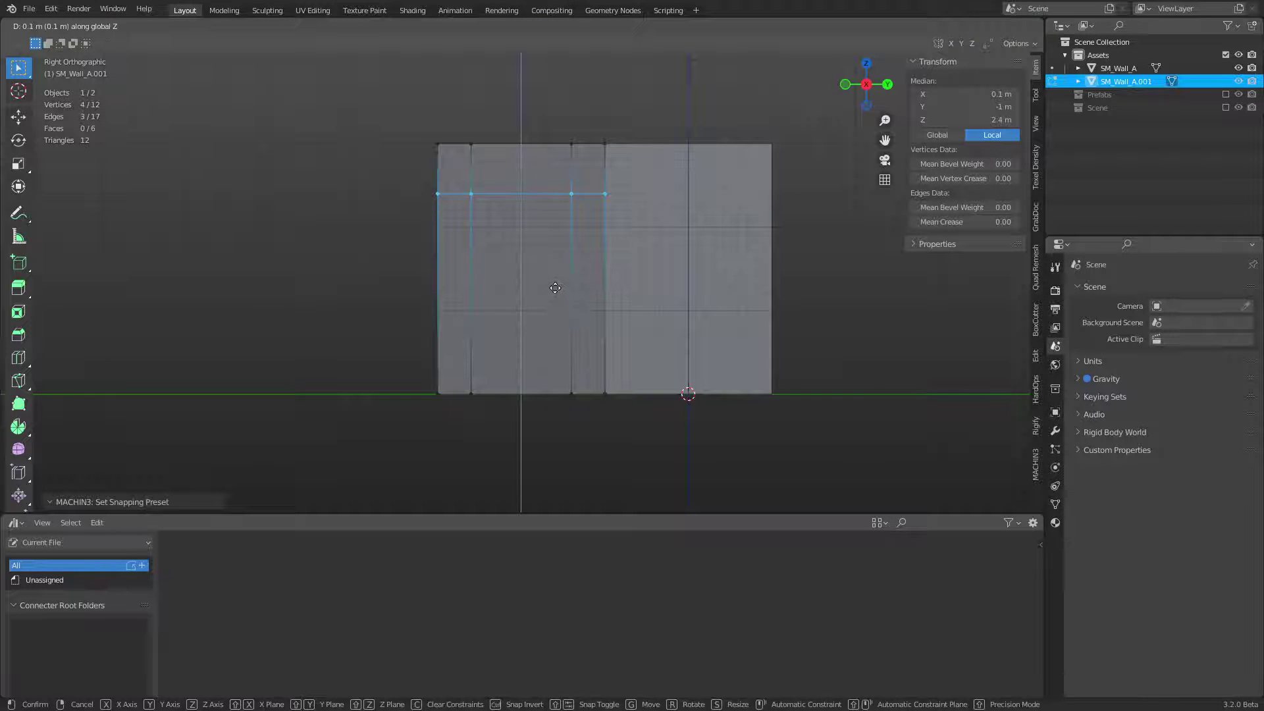
left_click(556, 283)
Step: Delete the central face below the horizontal loop to cut a doorway in the copied wall, and return to Object Mode
key("Tab")
left_click(353, 315)
left_click(454, 308)
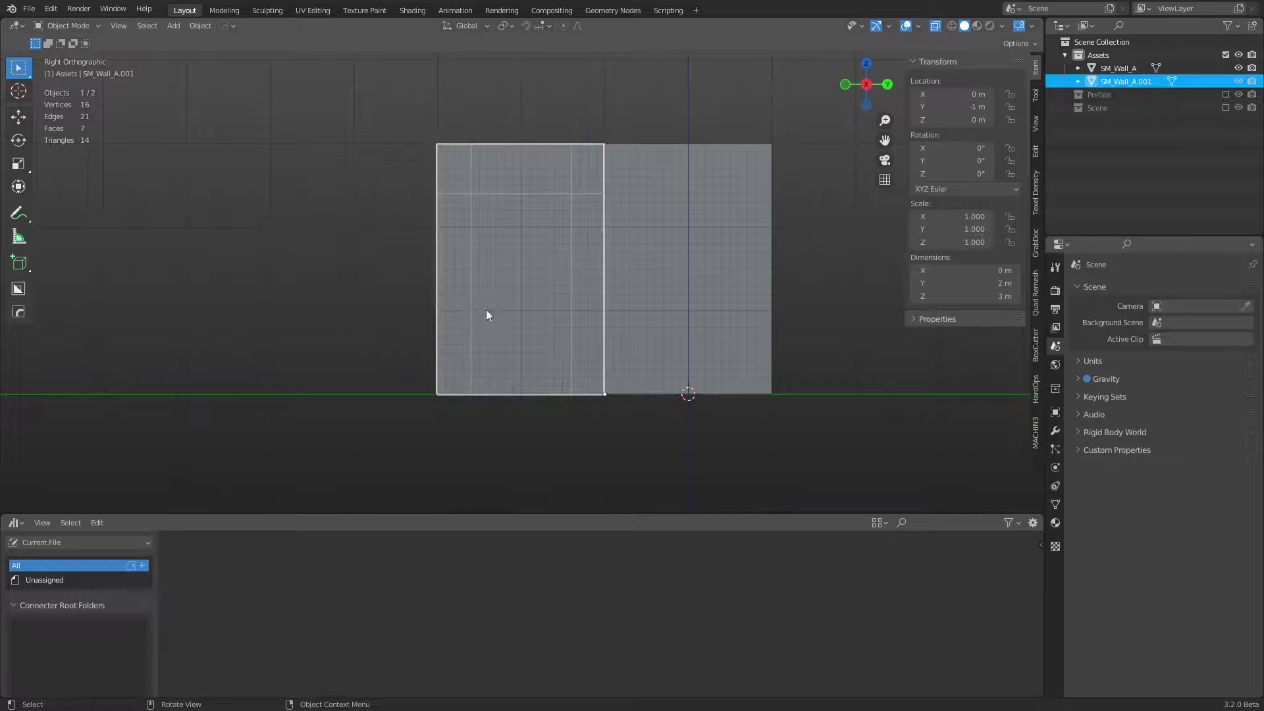
key("Tab")
left_click(520, 289)
key("x")
left_click(506, 317)
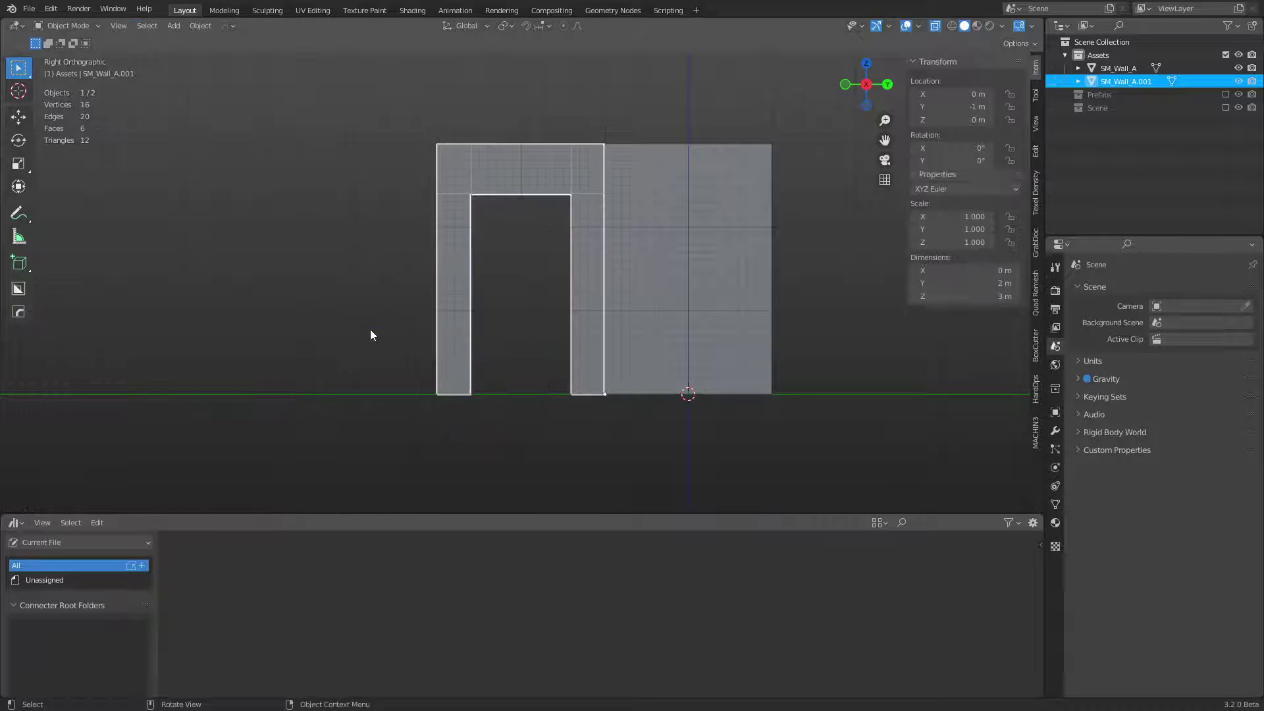
key("Tab")
Step: Duplicate the solid wall SM_Wall_A and place the copy 2 m along positive Y beside it
middle_click_drag(562, 278, 343, 287)
left_click(630, 282)
left_click(549, 432)
left_click(608, 307)
middle_click_drag(463, 269, 470, 337)
key("shift+d")
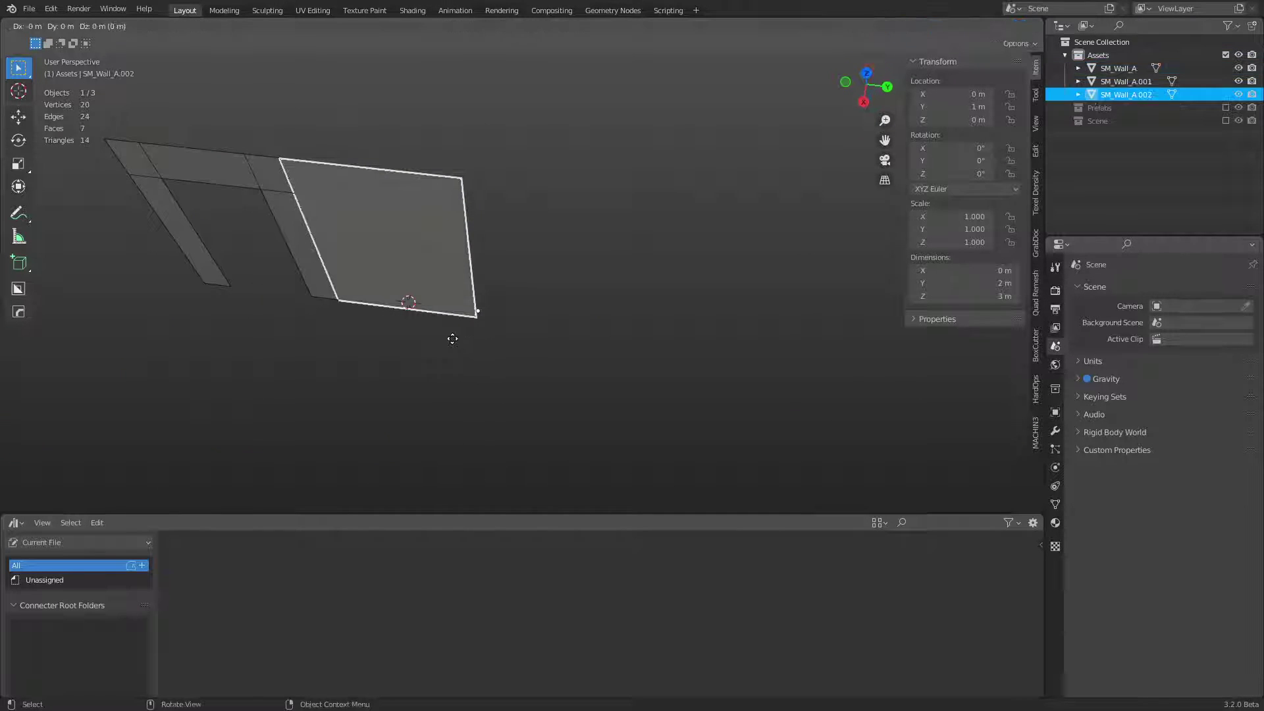
key("y")
left_click(606, 339)
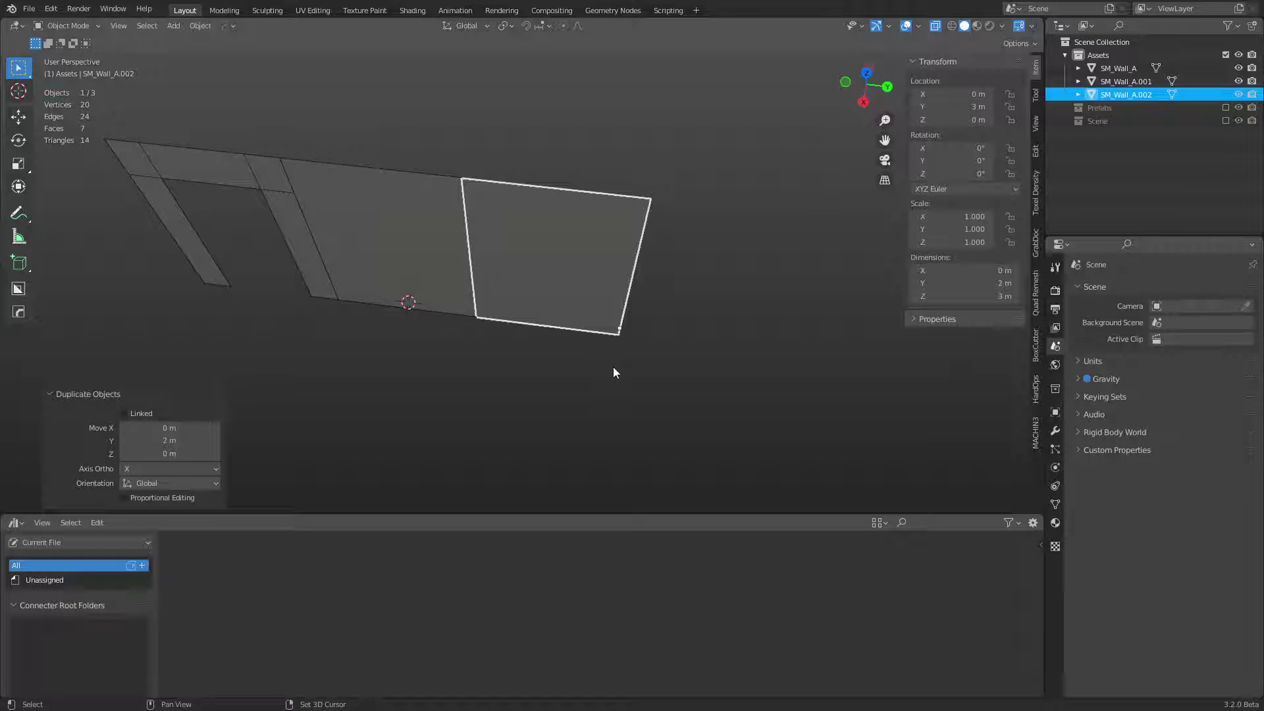
Step: Duplicate the end wall in place, rotate the copy -90° about Z, and move it 2 m along X to form a corner
mouse_move(606, 366)
middle_mouse_down()
mouse_move(605, 349)
mouse_move(589, 351)
middle_mouse_up()
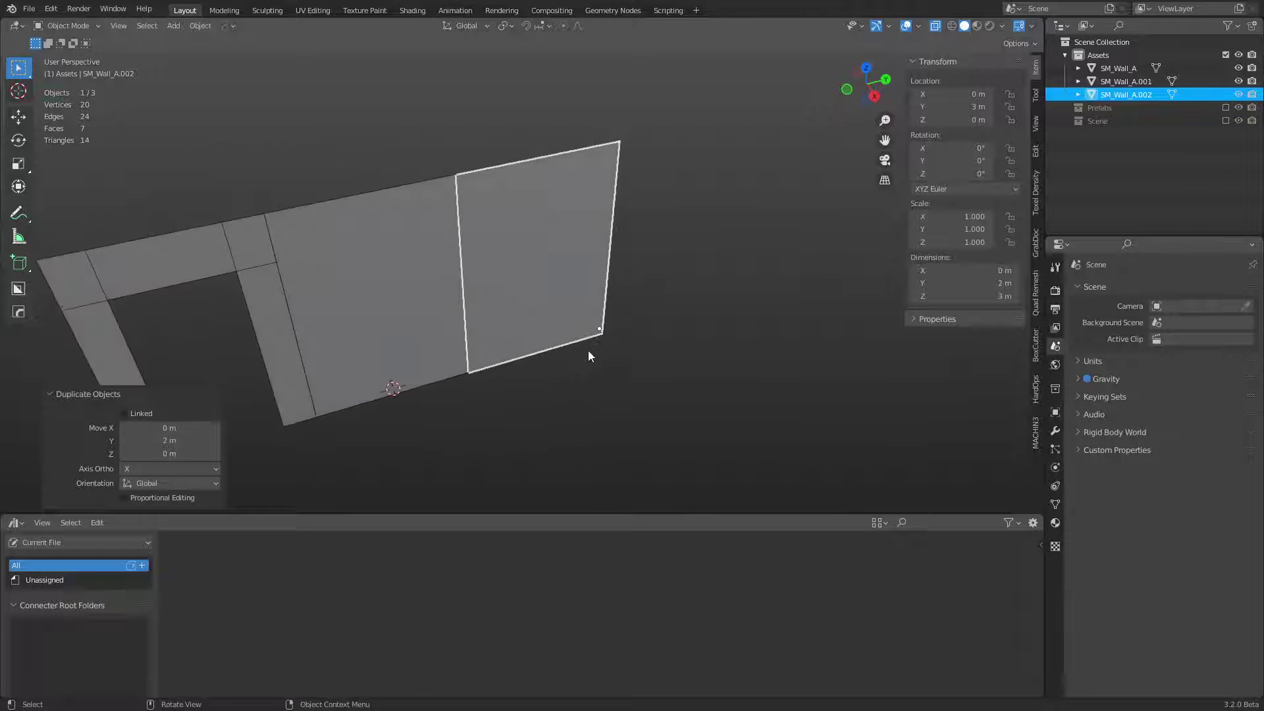
key("shift+d")
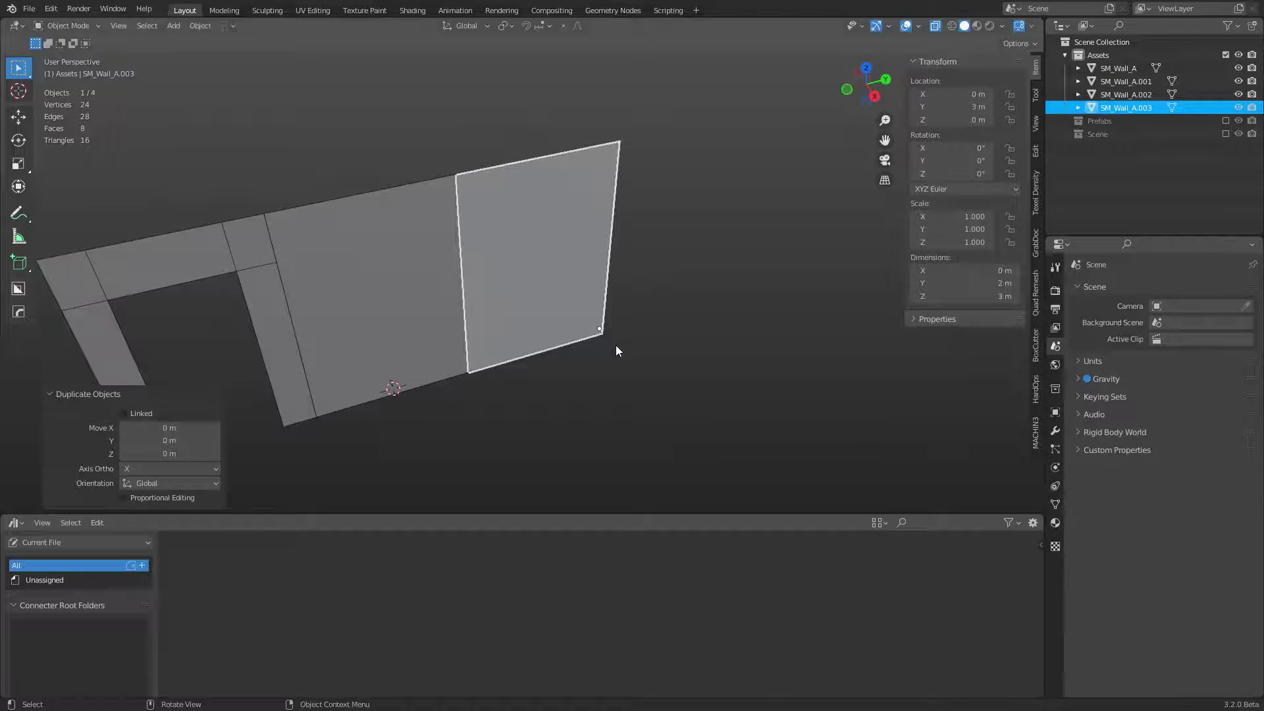
key("Escape")
key("r")
key("z")
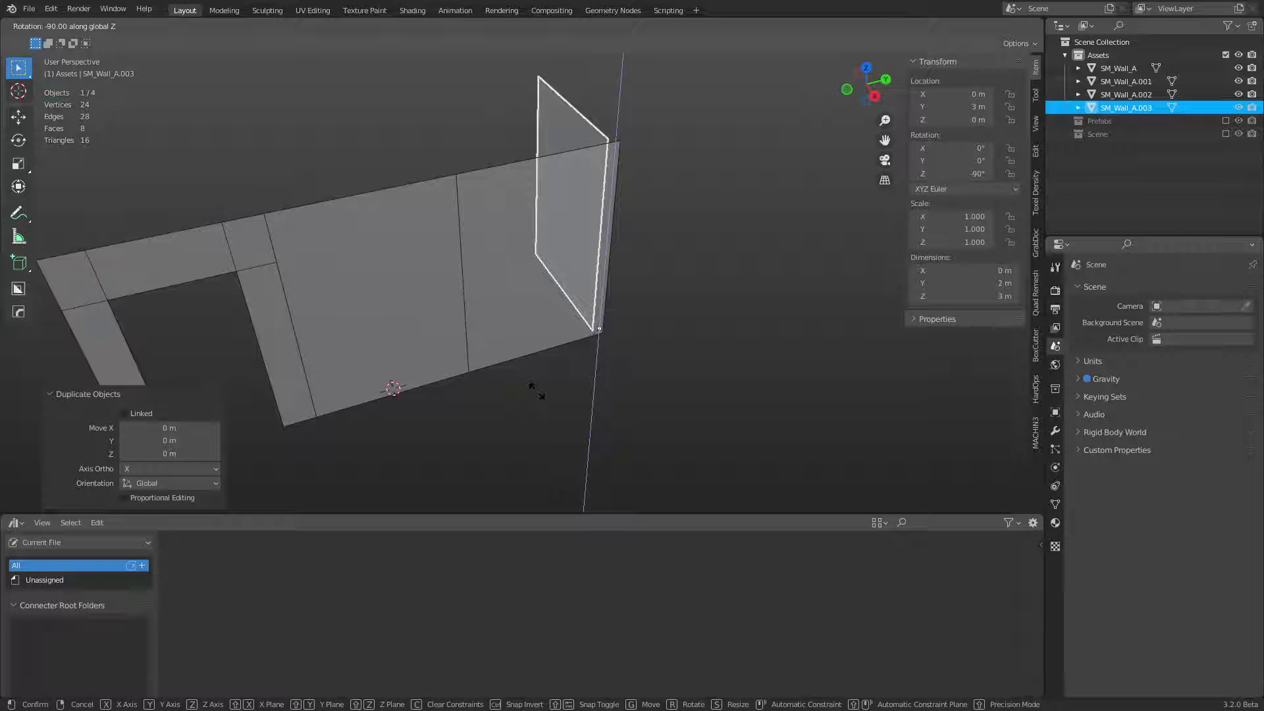
left_click(537, 391)
key("g")
key("y")
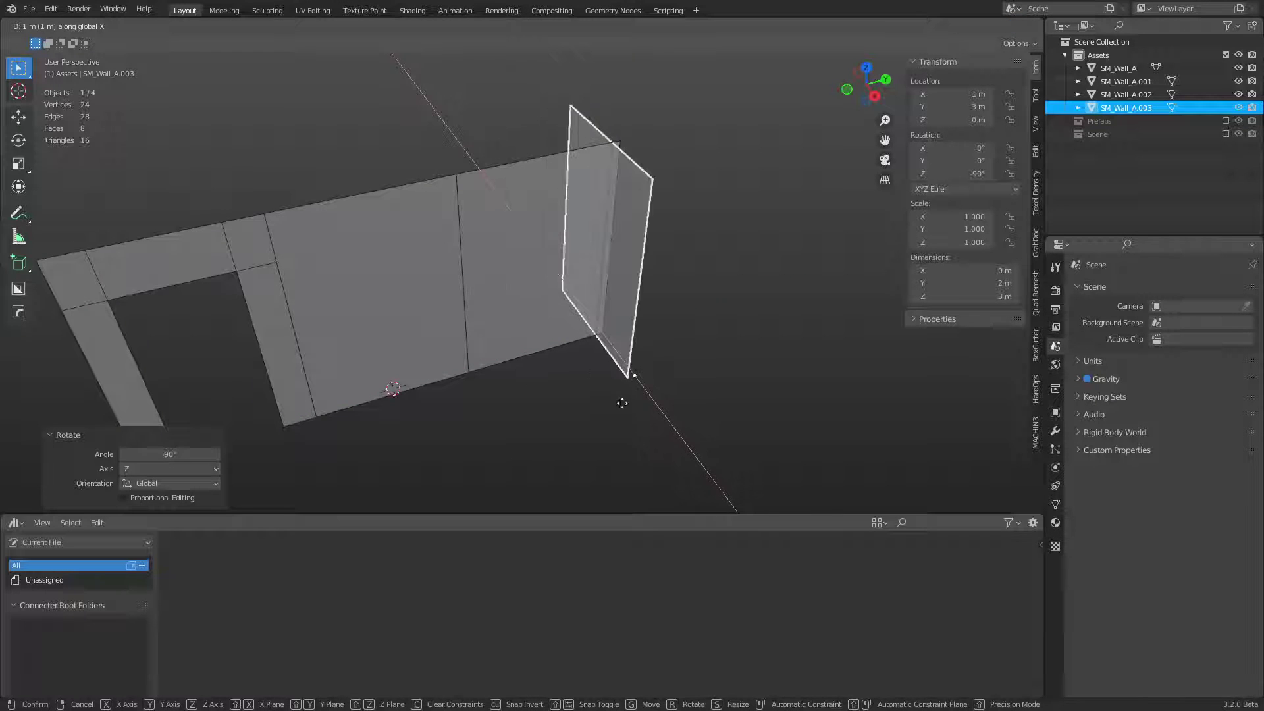
left_click(653, 427)
Step: Join the rotated copy and the adjacent end wall into a single corner object
left_click(525, 262, "shift")
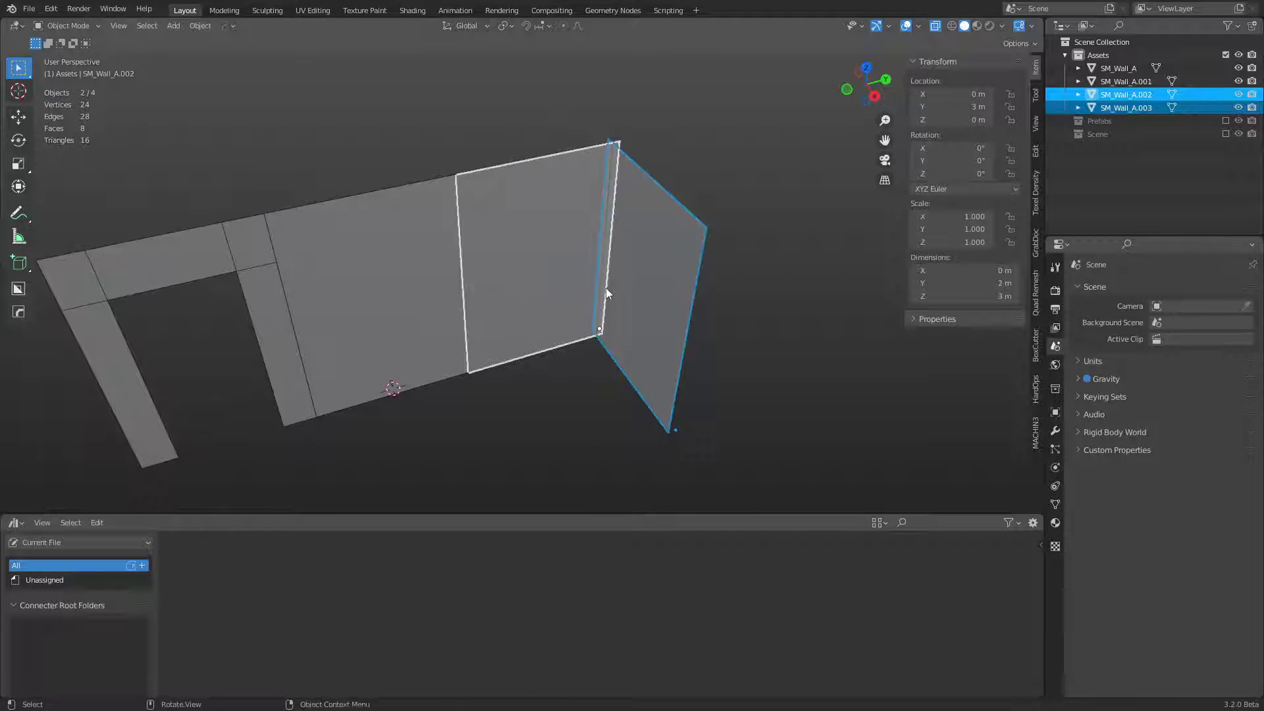
left_click(630, 322, "shift")
key("Delete")
key("ctrl+Tab")
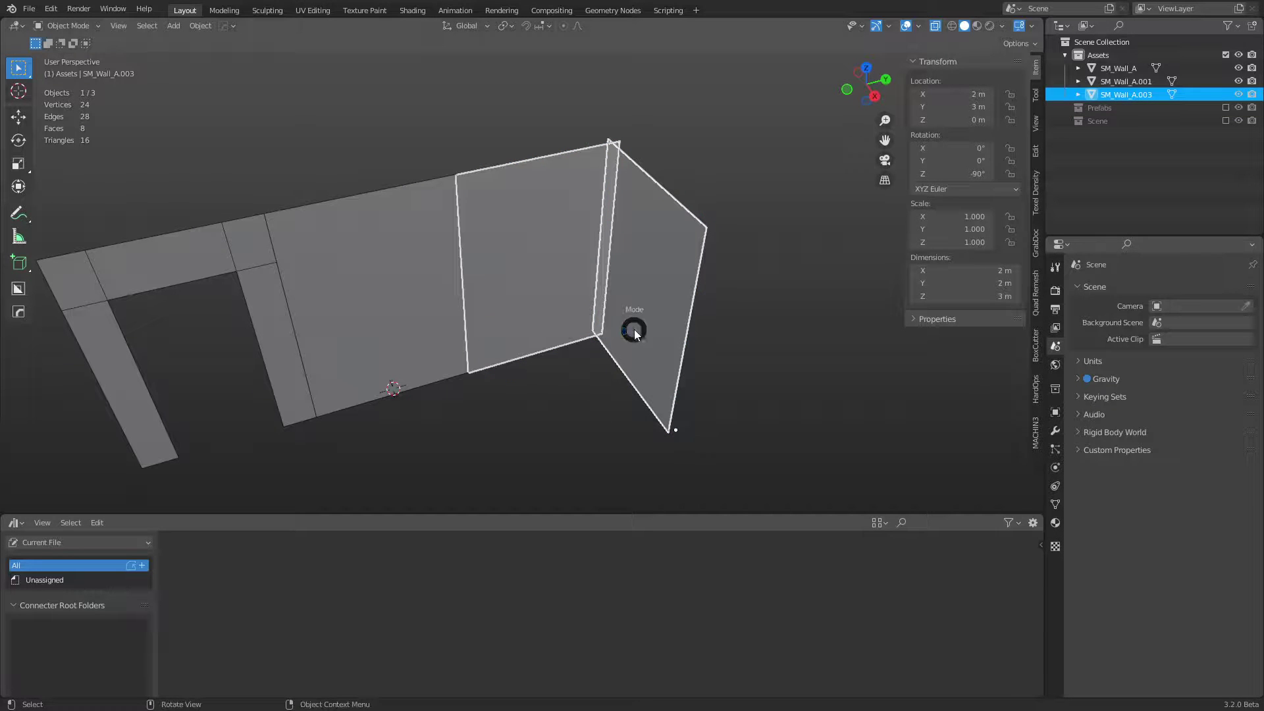
key("ctrl+Tab")
Step: Trim the overlapping vertical edges of the corner piece by 0.1 m so both panels meet exactly at the corner
key("Tab")
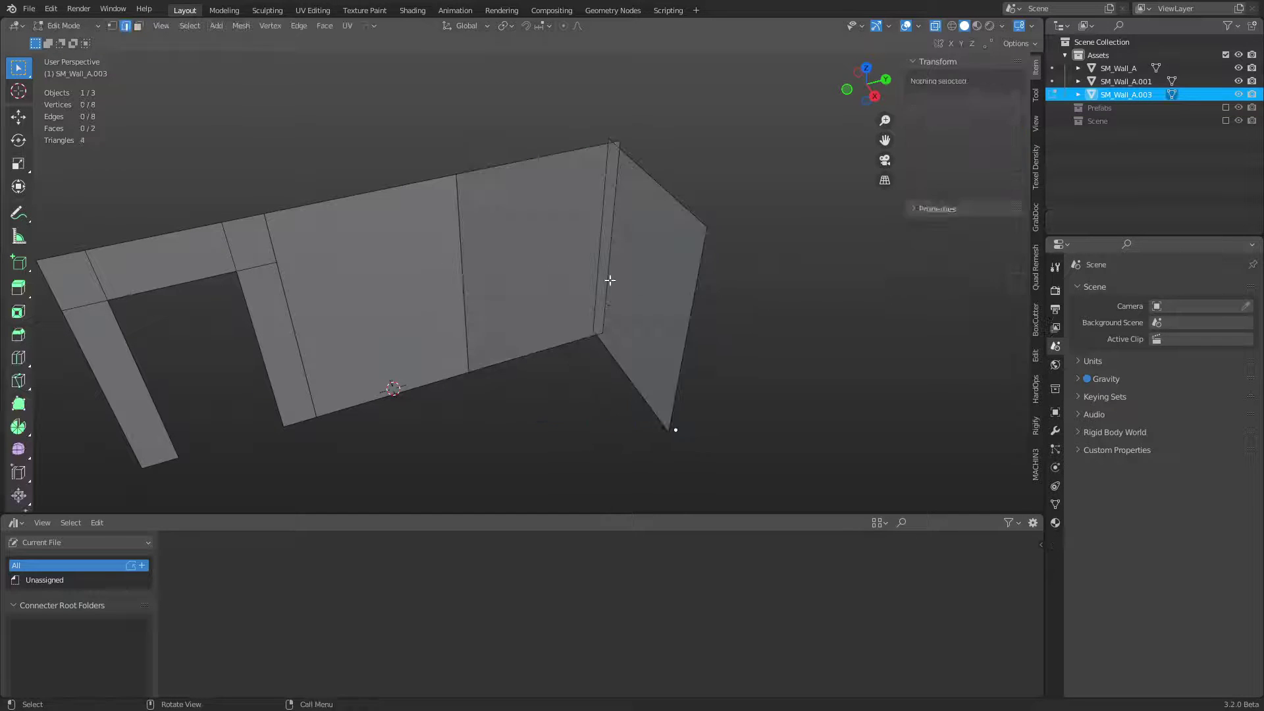
left_click(604, 202)
left_click(605, 202, "shift")
left_click(612, 200, "shift")
left_click(606, 198, "shift")
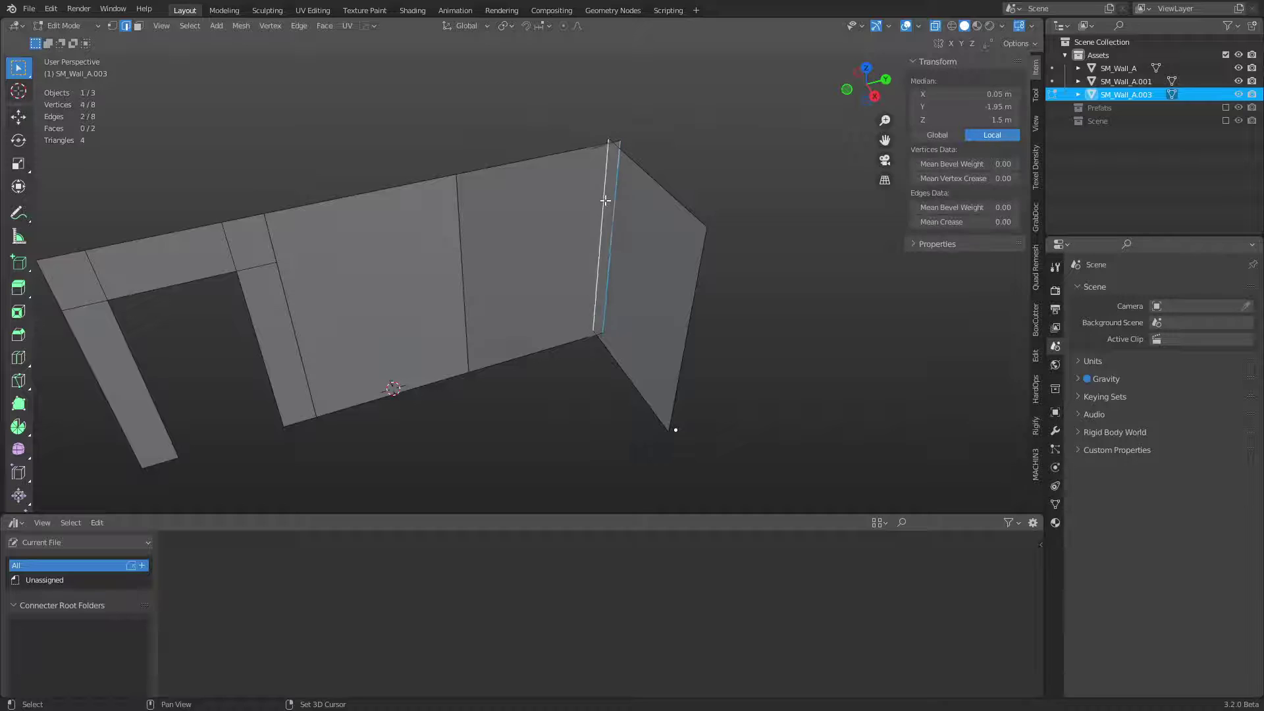
middle_click_drag(592, 271, 472, 235)
key("alt+a")
left_click(620, 271)
key("alt+a")
left_click(463, 262)
Step: Merge the corner piece's coincident vertices by distance and return to Object Mode with nothing selected
middle_click_drag(553, 272, 570, 277)
key("a")
key("m")
left_click(570, 277)
key("Tab")
key("alt+a")
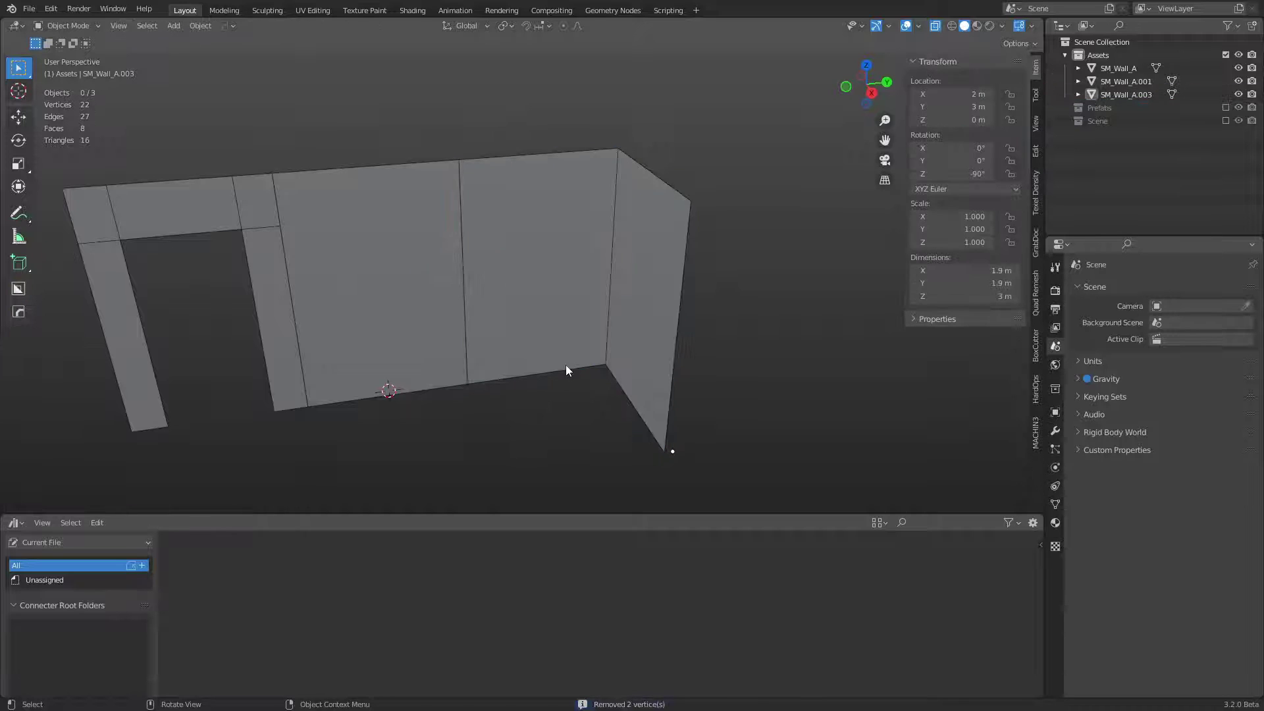
Step: Apply rotation and scale to the solid wall SM_Wall_A
middle_click_drag(566, 365, 454, 268)
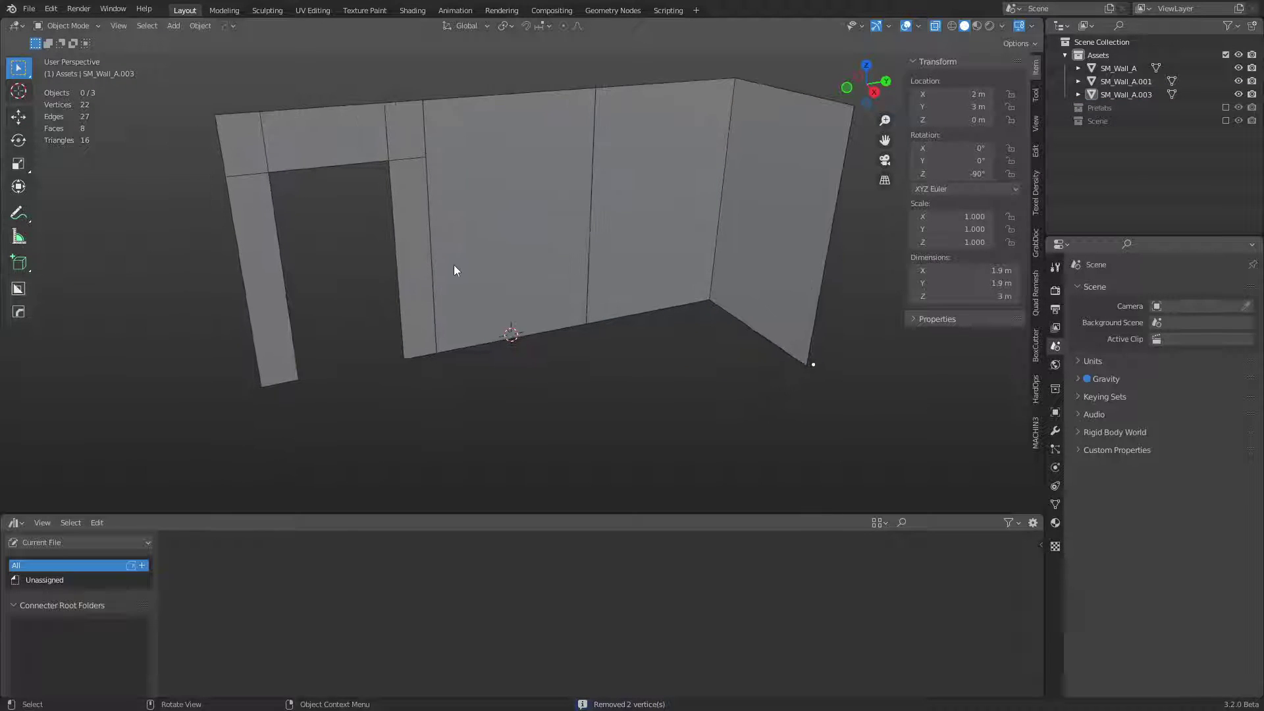
left_click(455, 264)
middle_click_drag(567, 319, 645, 386)
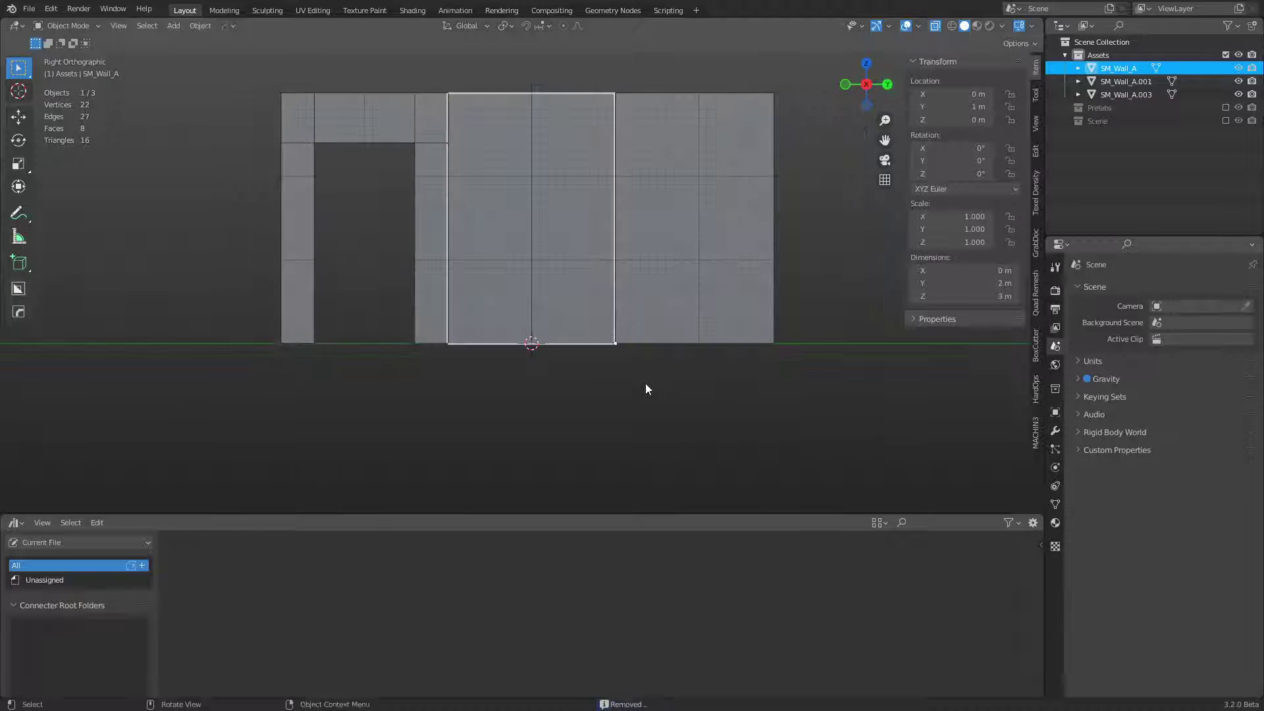
left_click(645, 386)
left_click(624, 326)
left_click(576, 409)
middle_click_drag(575, 409, 515, 288)
left_click(515, 288)
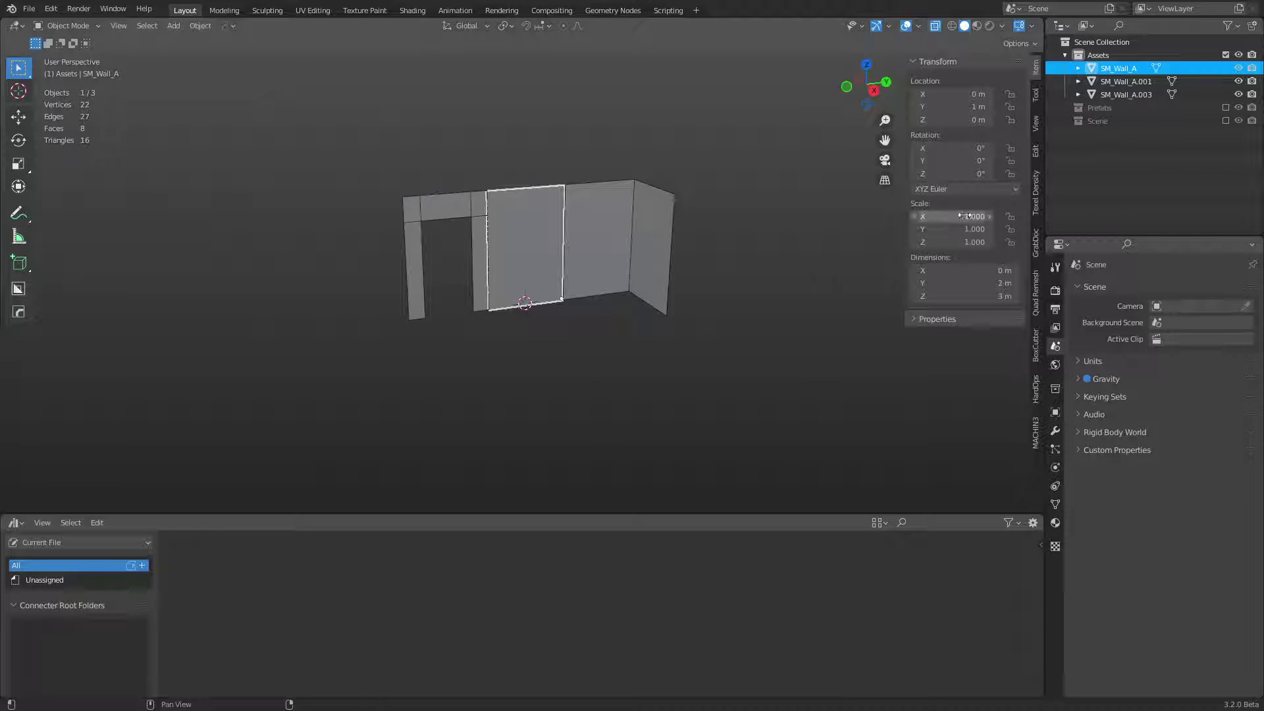
key("ctrl+a")
left_click(570, 282)
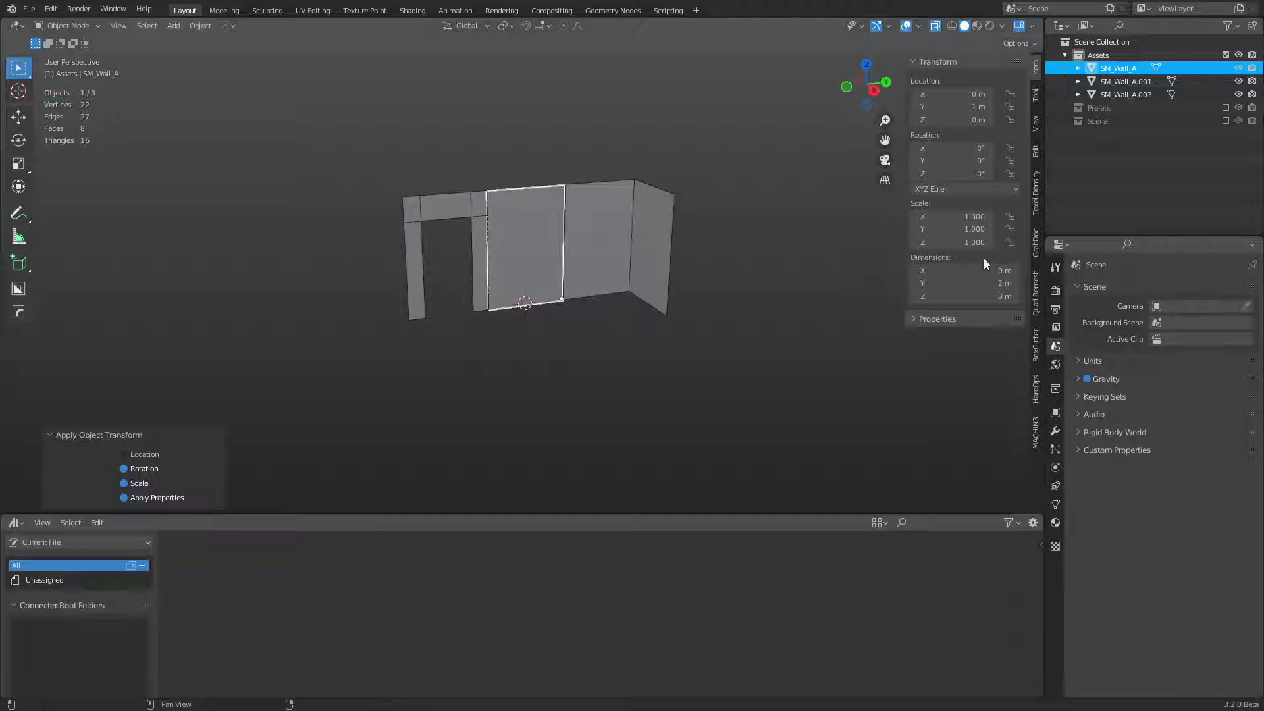
Step: Add a 2 m cube at the world origin, working in the front orthographic view
middle_click_drag(475, 344, 509, 356, "shift")
left_click(548, 361)
scroll(528, 296, "up", 3)
left_click(521, 286)
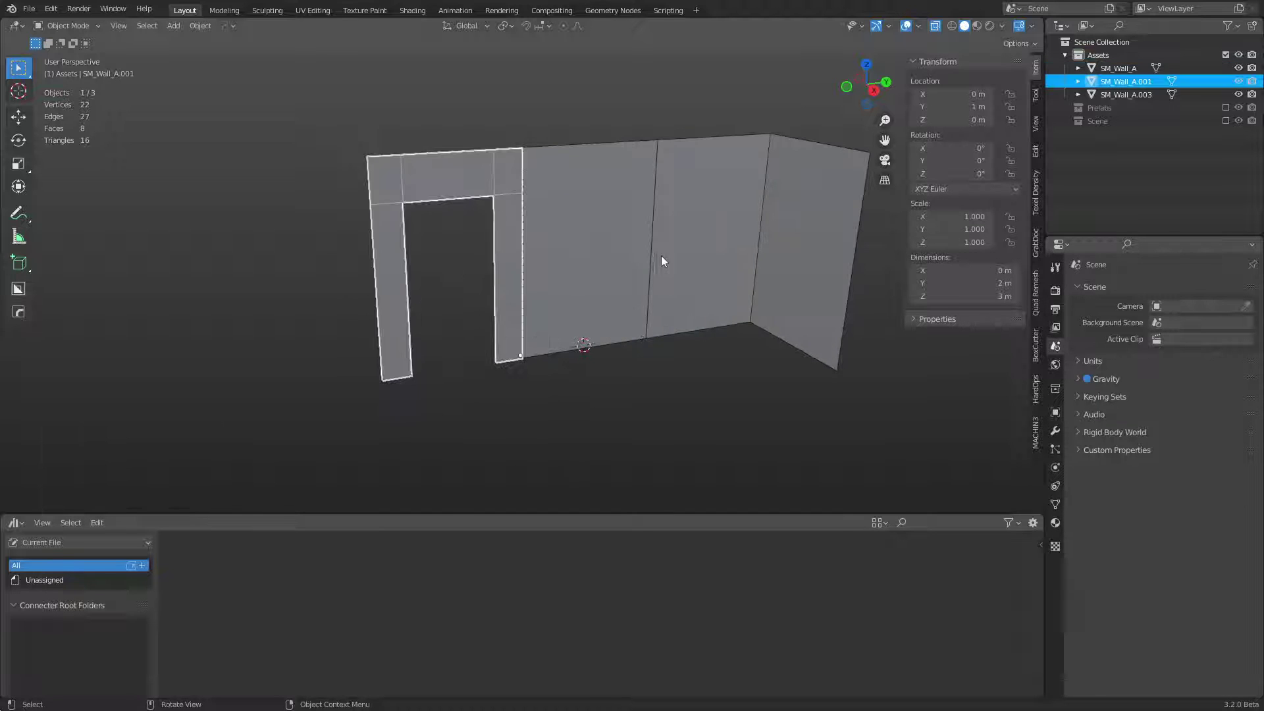
left_click(757, 253)
left_click(503, 430)
middle_click_drag(502, 430, 669, 392)
middle_click_drag(599, 415, 594, 310)
key("shift+a")
mouse_move(531, 365)
left_click(582, 391)
Step: In Edit Mode with X-ray on, raise the cube's bottom vertices 1 m along Z to ground level
key("ctrl+Tab")
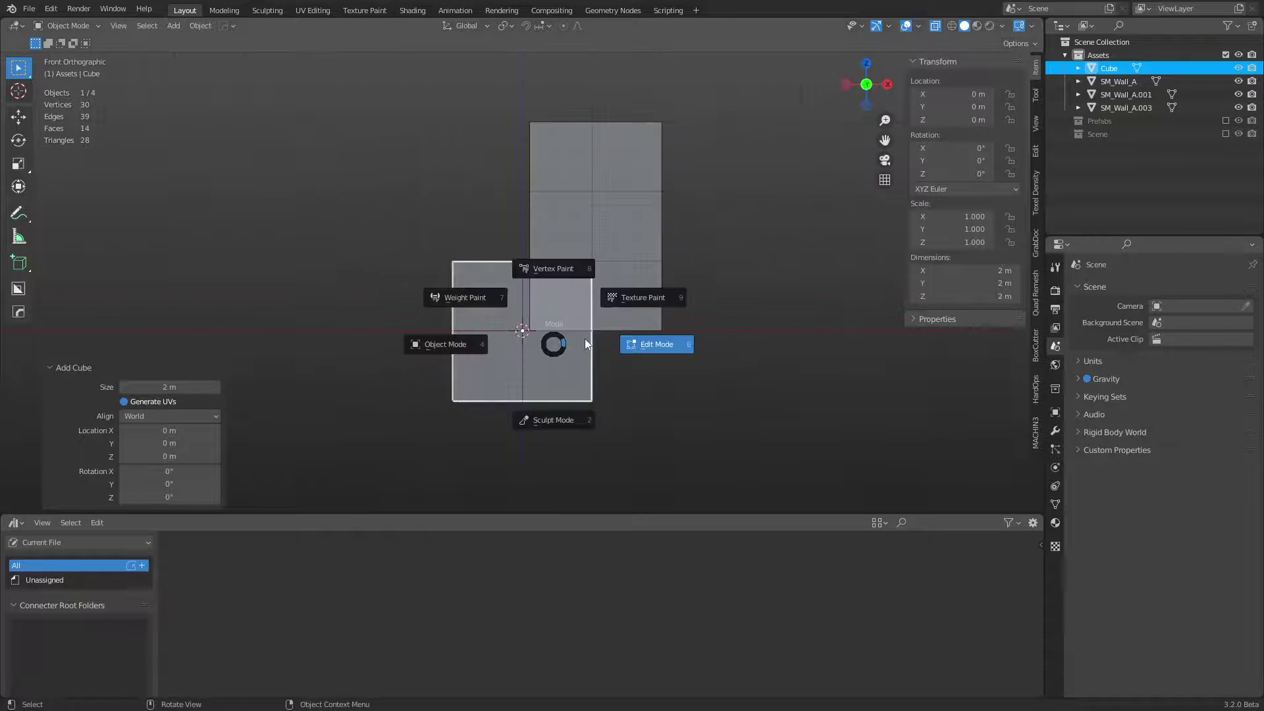
left_click(586, 339)
key("alt+z")
left_click_drag(399, 439, 629, 373)
left_click_drag(310, 440, 638, 364)
key("g")
key("z")
left_click(638, 300)
Step: Lower the cube's top vertices 0.6 m along Z to make the block 0.4 m high
left_click_drag(391, 294, 654, 250)
key("g")
key("z")
left_click(627, 280)
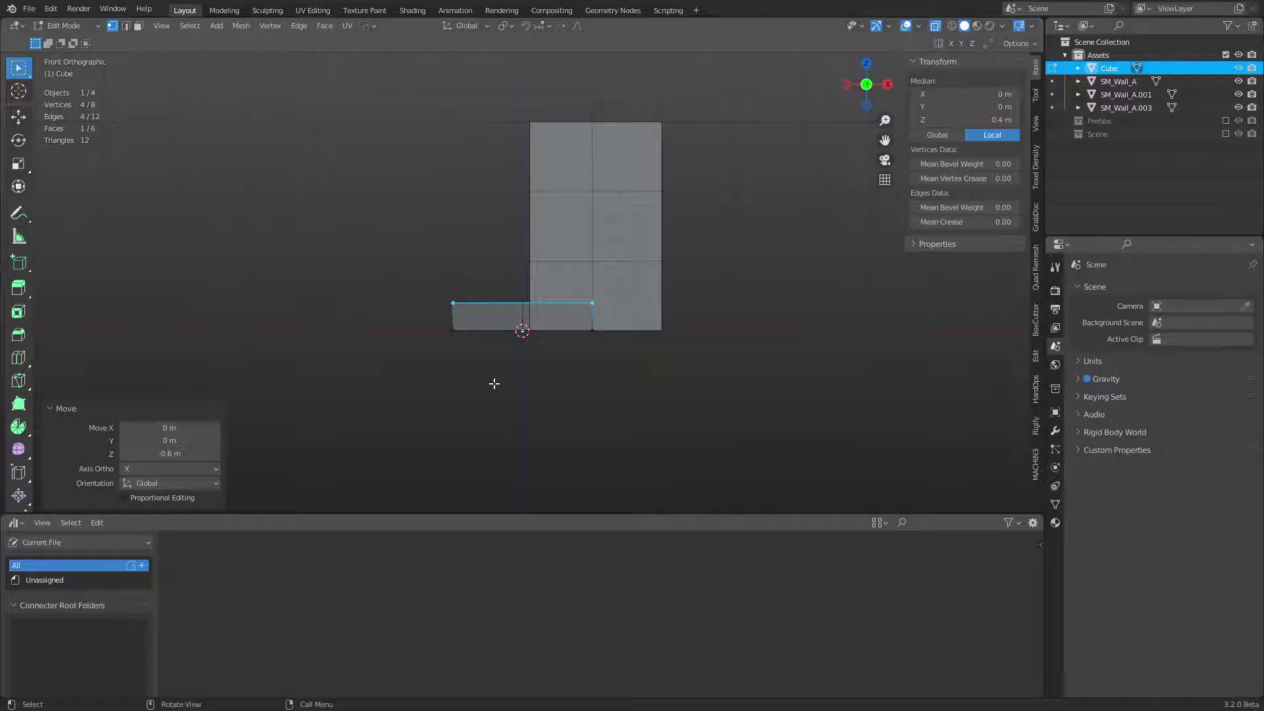
scroll(500, 381, "up", 5)
key("ctrl+Tab")
left_click(530, 377)
Step: Move the block's negative-X vertices 1 m along X so that side lies at X 0
key("ctrl+Tab")
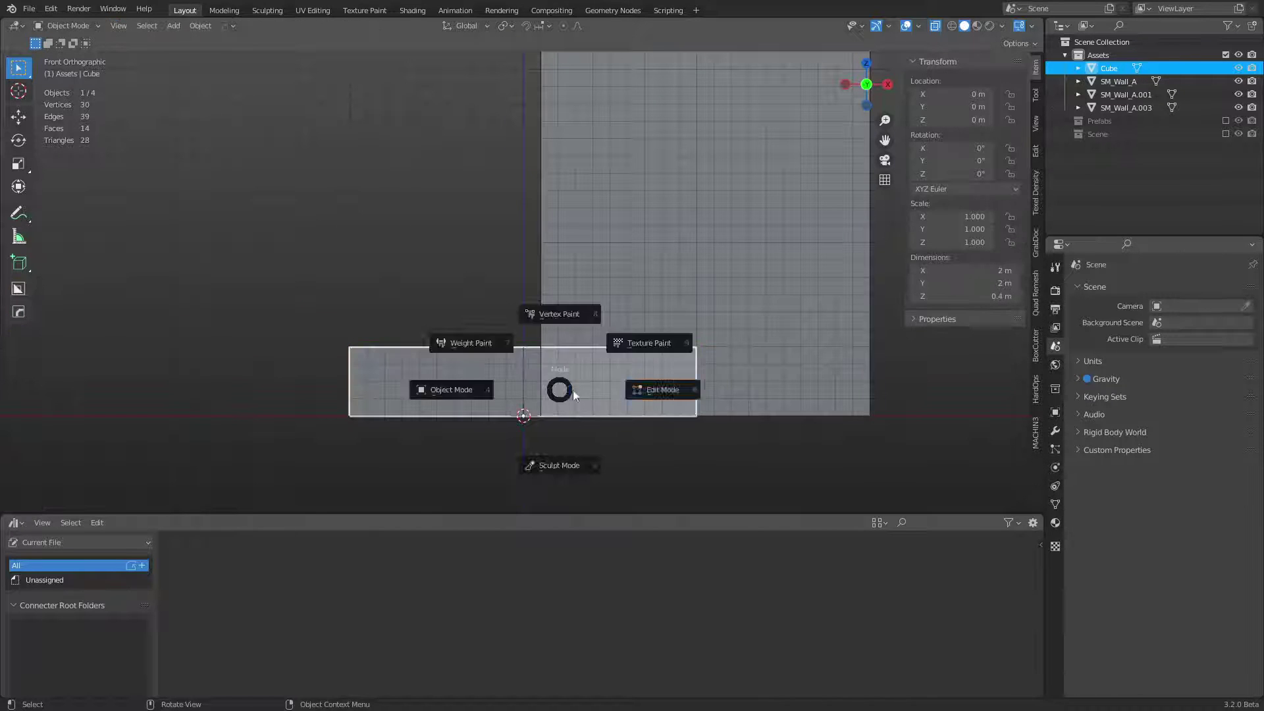
left_click(574, 395)
left_click_drag(227, 445, 373, 313)
key("g")
key("y")
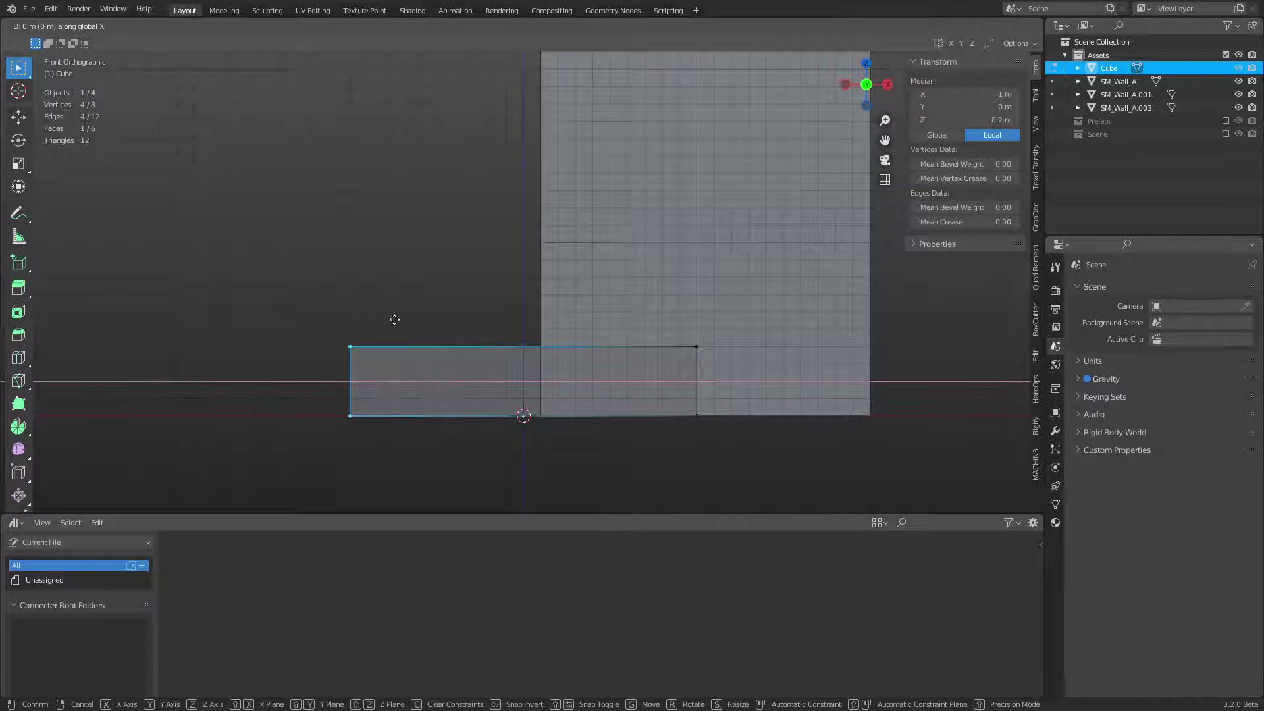
left_click(691, 351)
Step: Move the block's positive-X vertices -0.7 m along X to make it 0.3 m deep, and return to Object Mode
key("g")
key("x")
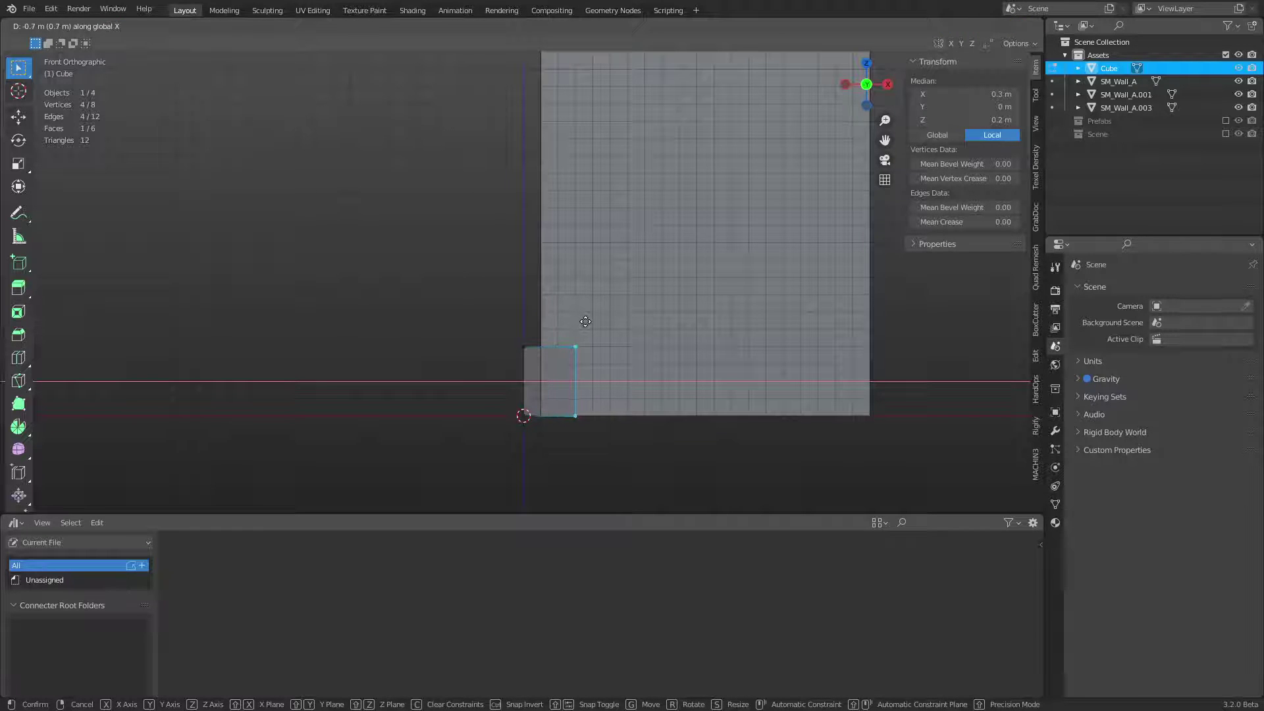
left_click(603, 362)
middle_click_drag(604, 361, 559, 362)
key("alt+a")
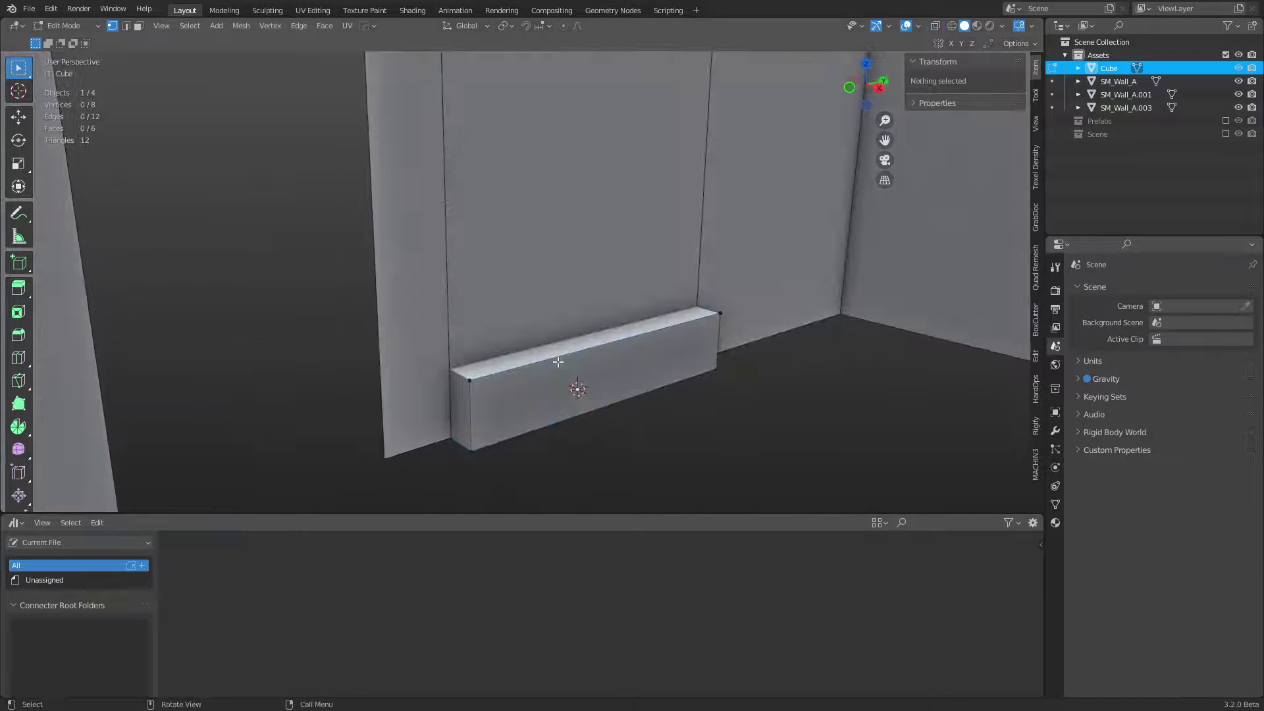
key("Tab")
Step: Duplicate the block straight up along Z and place the copy at the top edge of the wall
left_click(517, 366)
scroll(528, 376, "down", 3)
key("shift+d")
key("z")
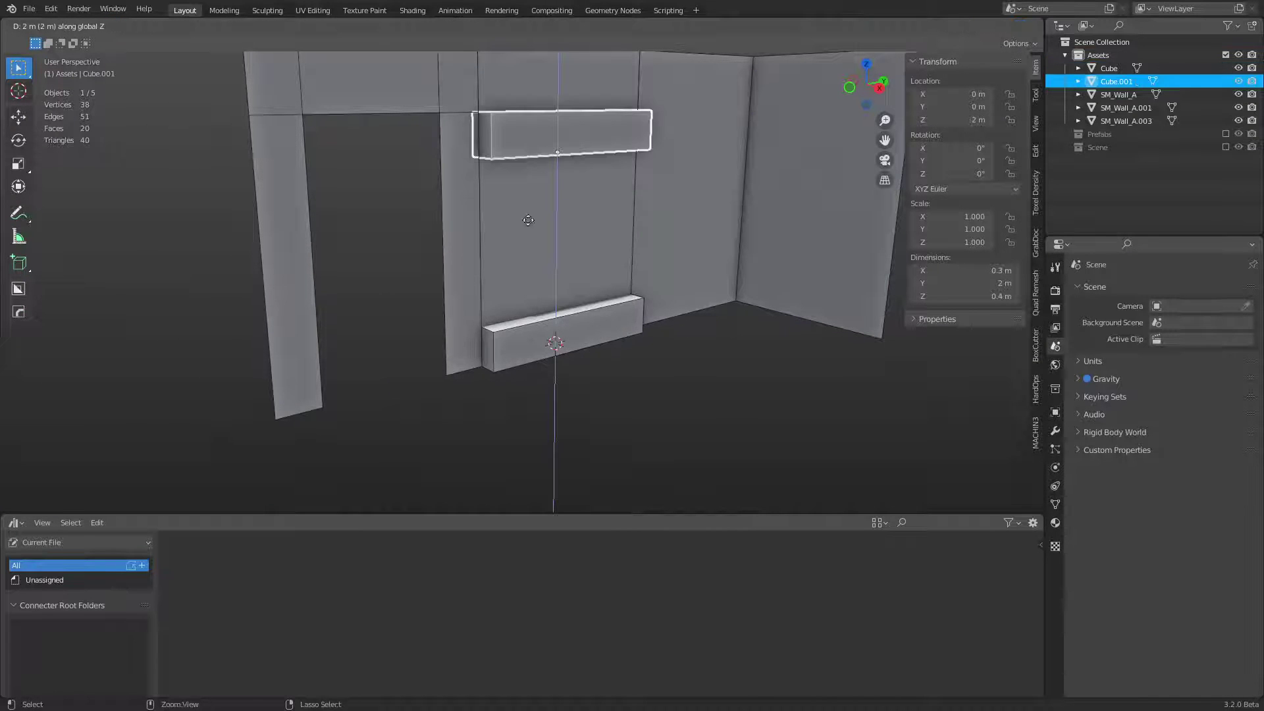
left_click(528, 219)
scroll(561, 168, "down", 3)
Step: Bevel the upper front edge of the floor block about 0.18 m wide with one segment
left_click(547, 314)
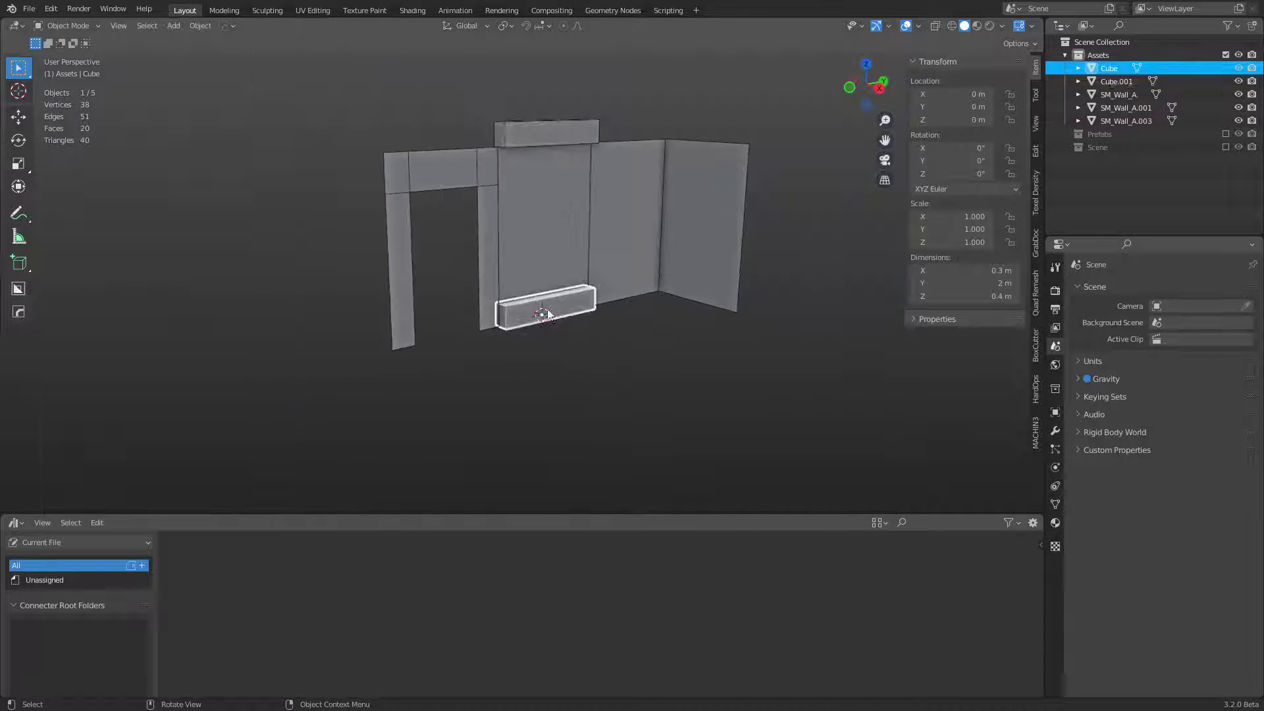
scroll(548, 314, "up", 5)
key("Tab")
key("2")
left_click(566, 343)
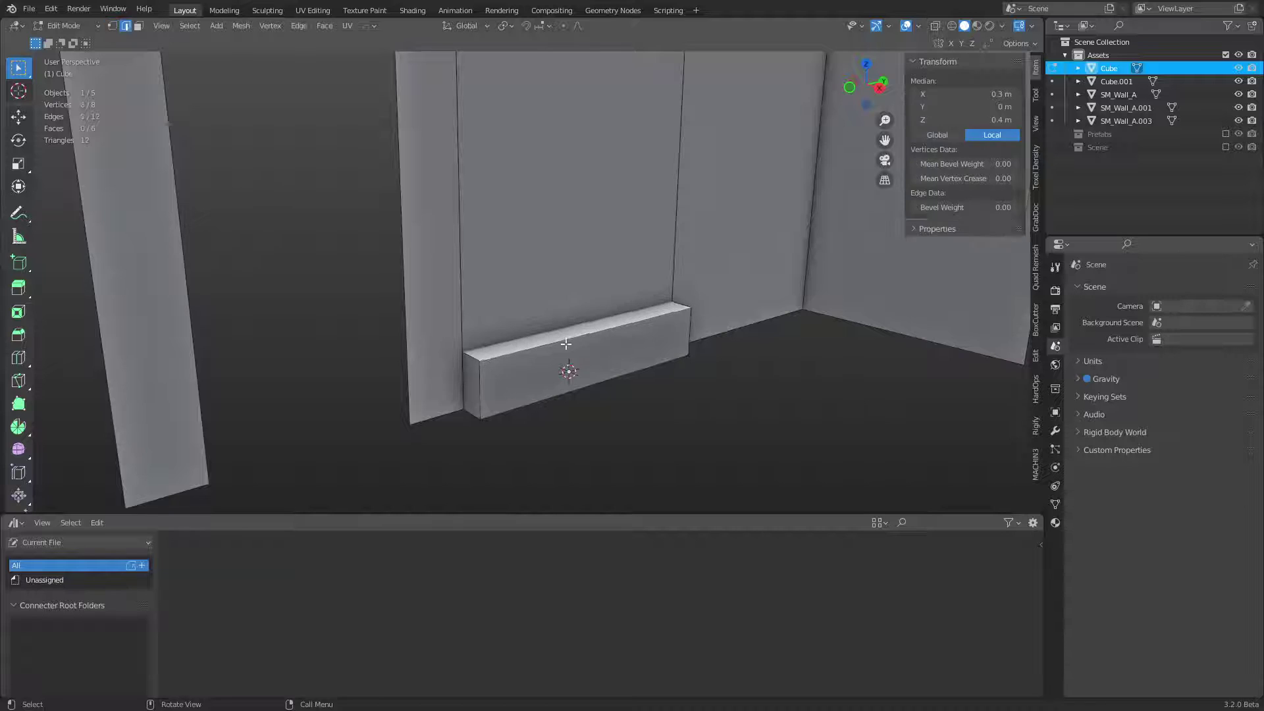
middle_click_drag(566, 344, 628, 341)
middle_click_drag(542, 340, 592, 349)
key("ctrl+b")
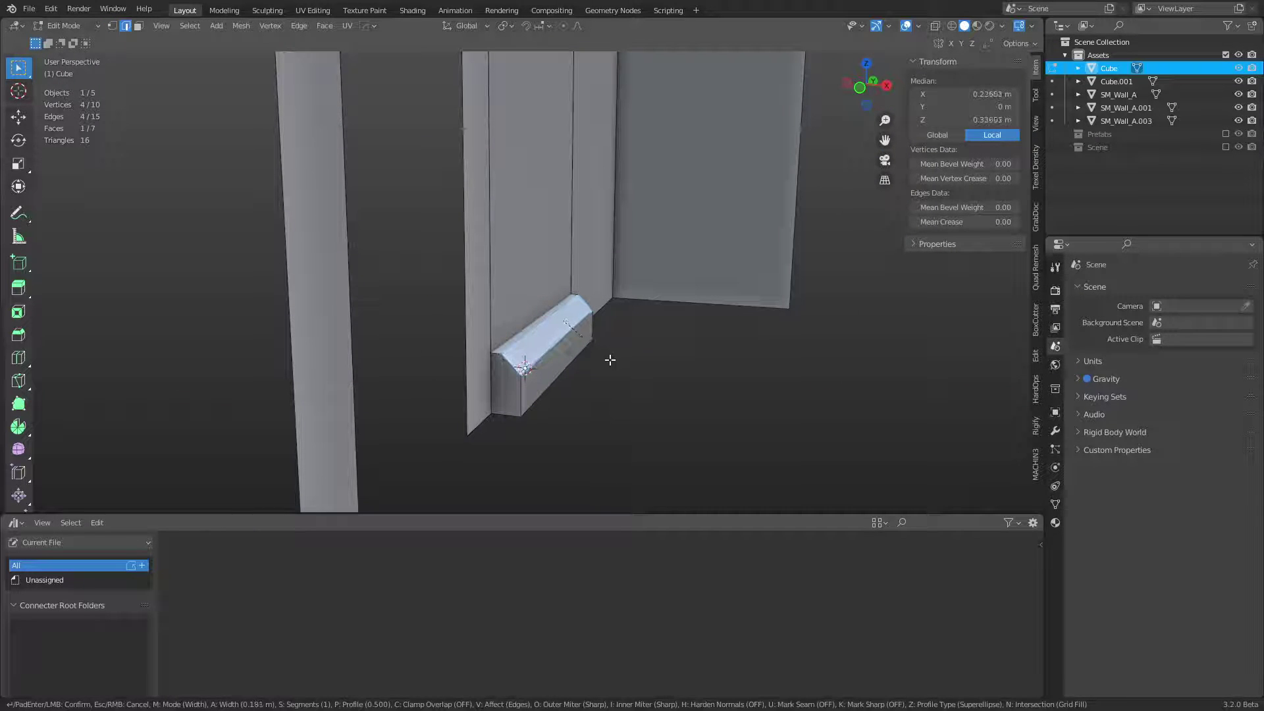
left_click(611, 360)
key("Tab")
Step: Bevel the lower front edge of the upper block to a width of 0.111 m with one segment
middle_click_drag(645, 298, 629, 422, "shift")
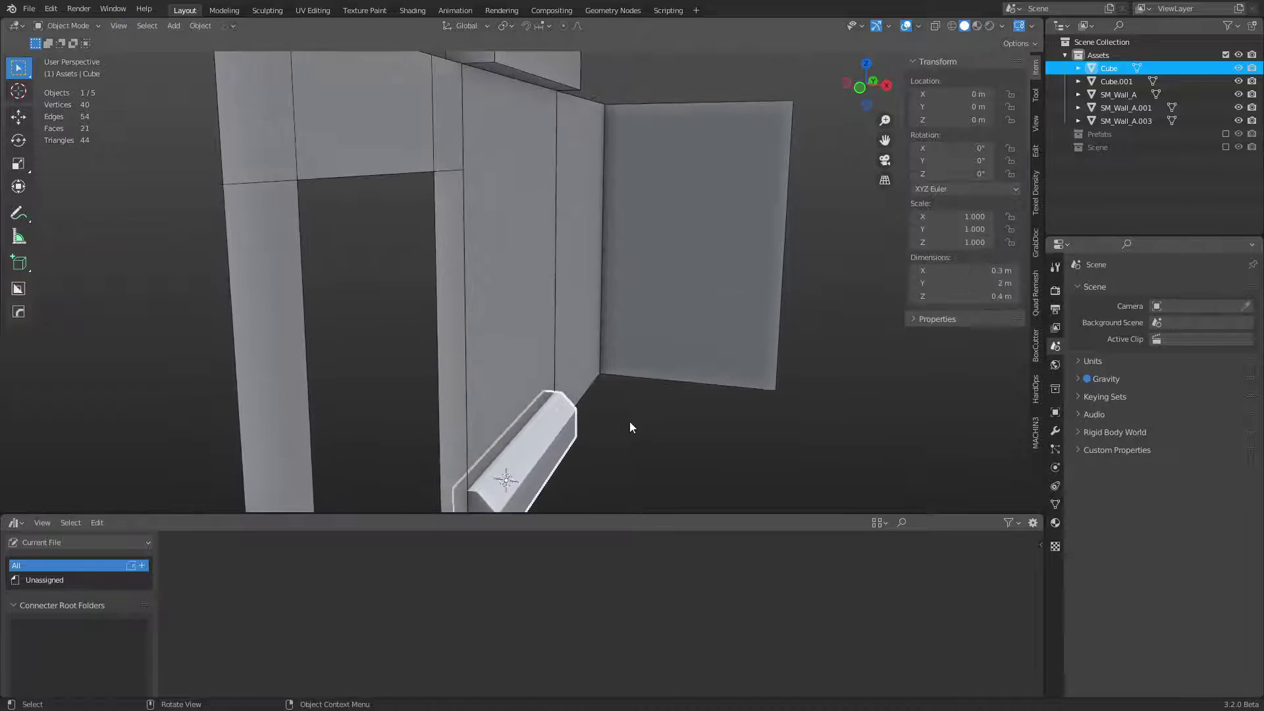
left_click(631, 424)
scroll(630, 270, "down", 5)
left_click(543, 175)
key("Tab")
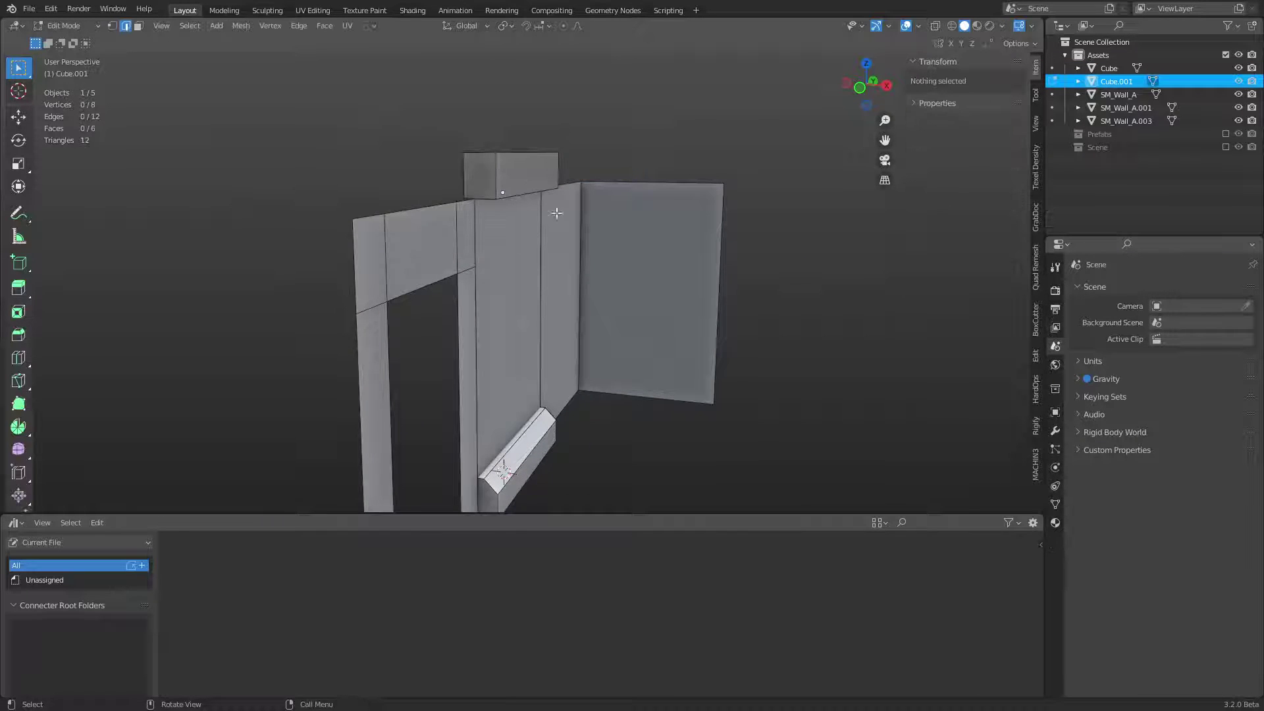
middle_click_drag(565, 250, 549, 176)
left_click(523, 189)
key("ctrl+b")
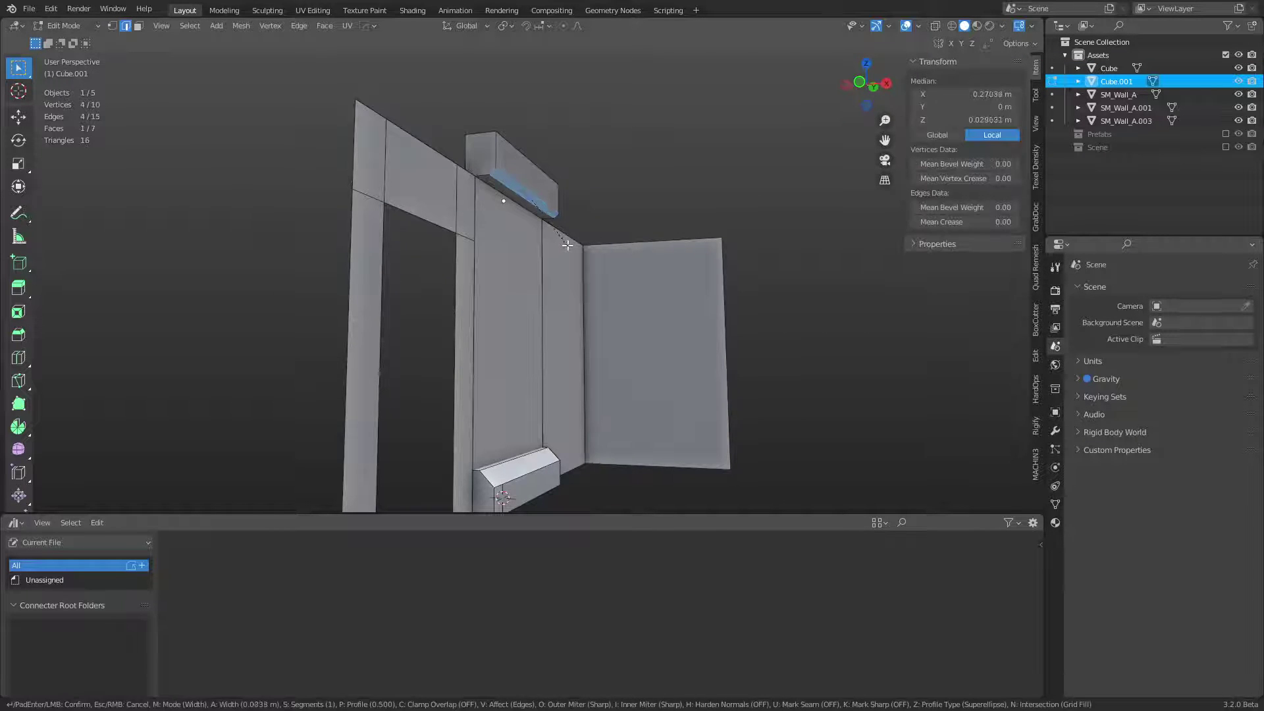
left_click(571, 247)
middle_click_drag(568, 247, 570, 294, "alt")
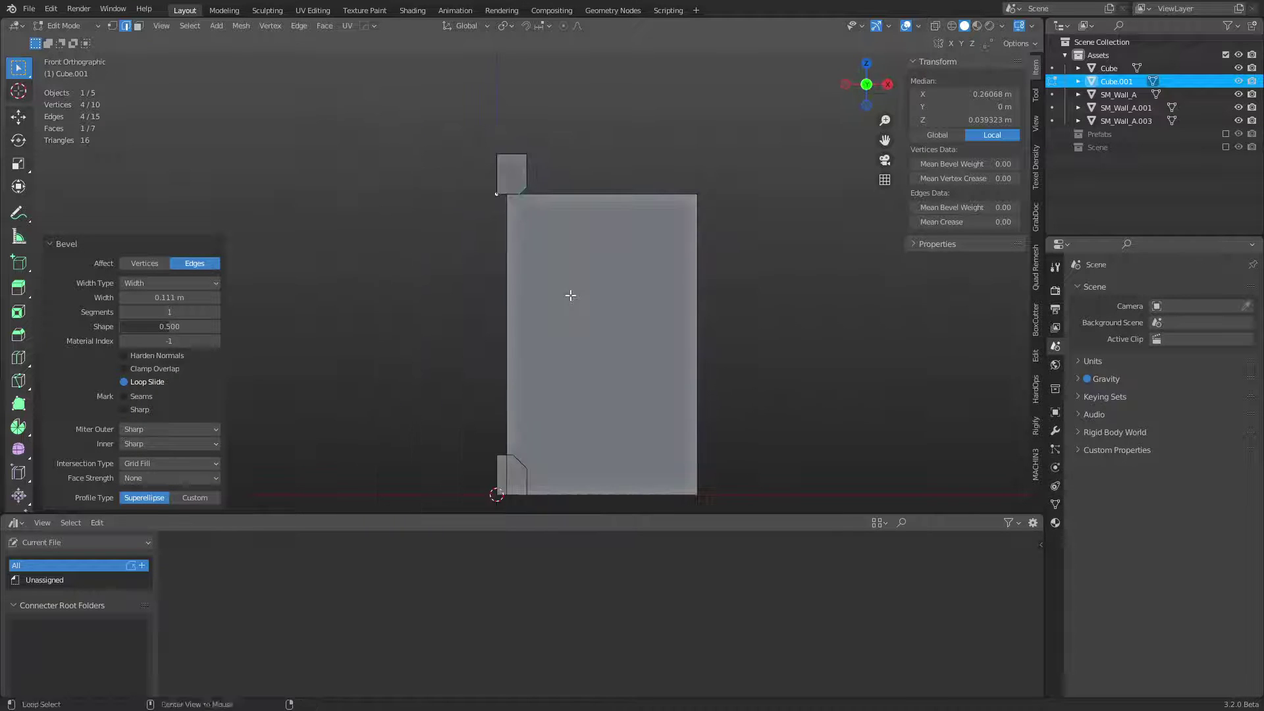
key("Tab")
key("Tab")
left_click(550, 303)
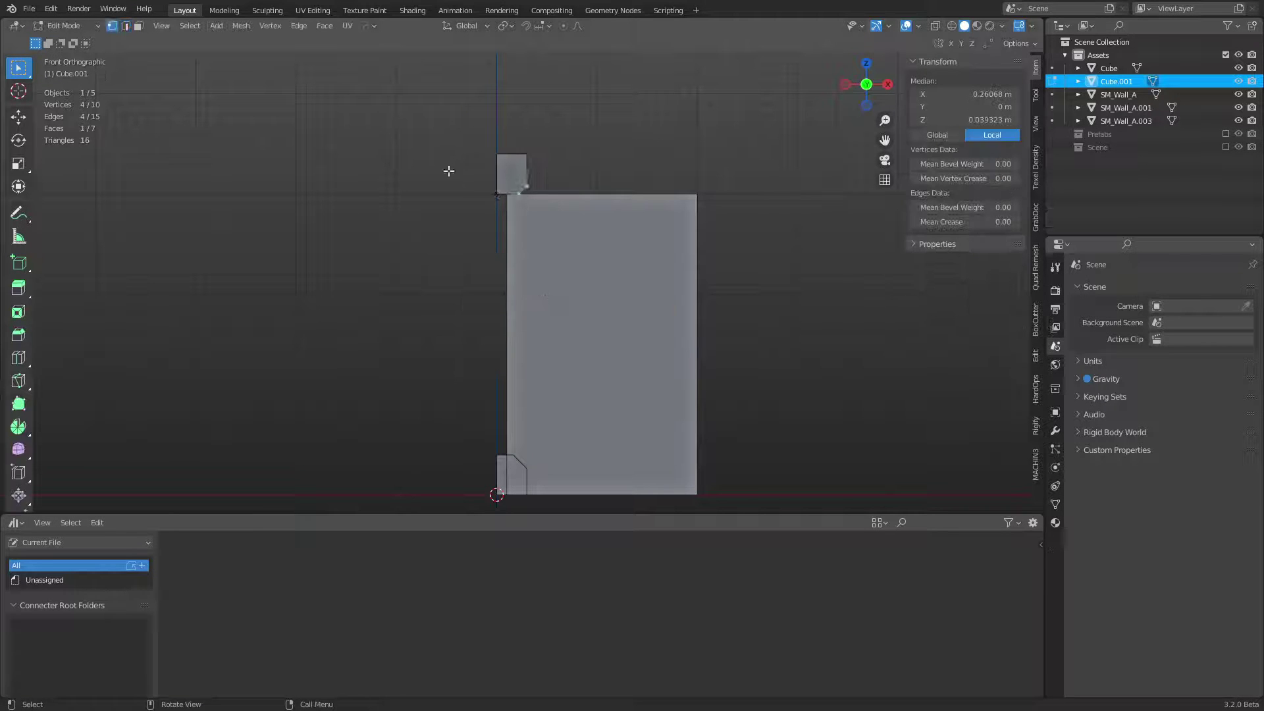
left_click_drag(536, 190, 537, 198)
key("ctrl+Tab")
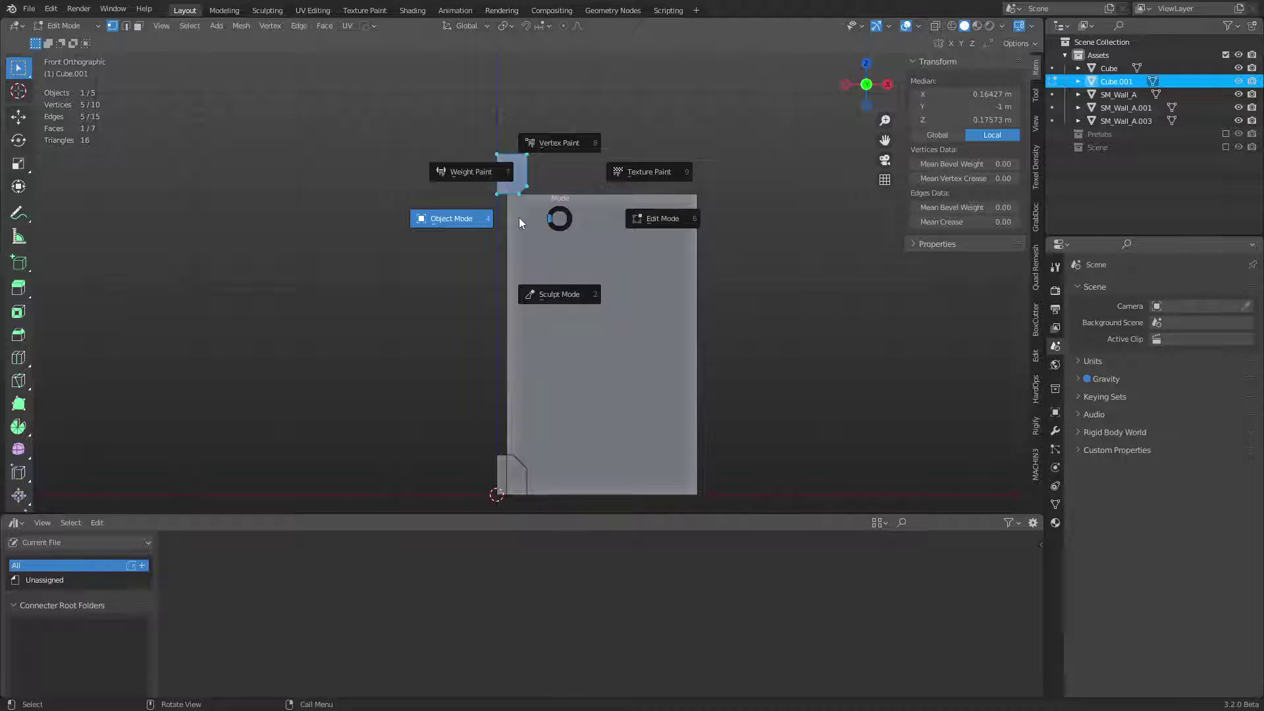
left_click(519, 222)
key("Tab")
key("g")
key("z")
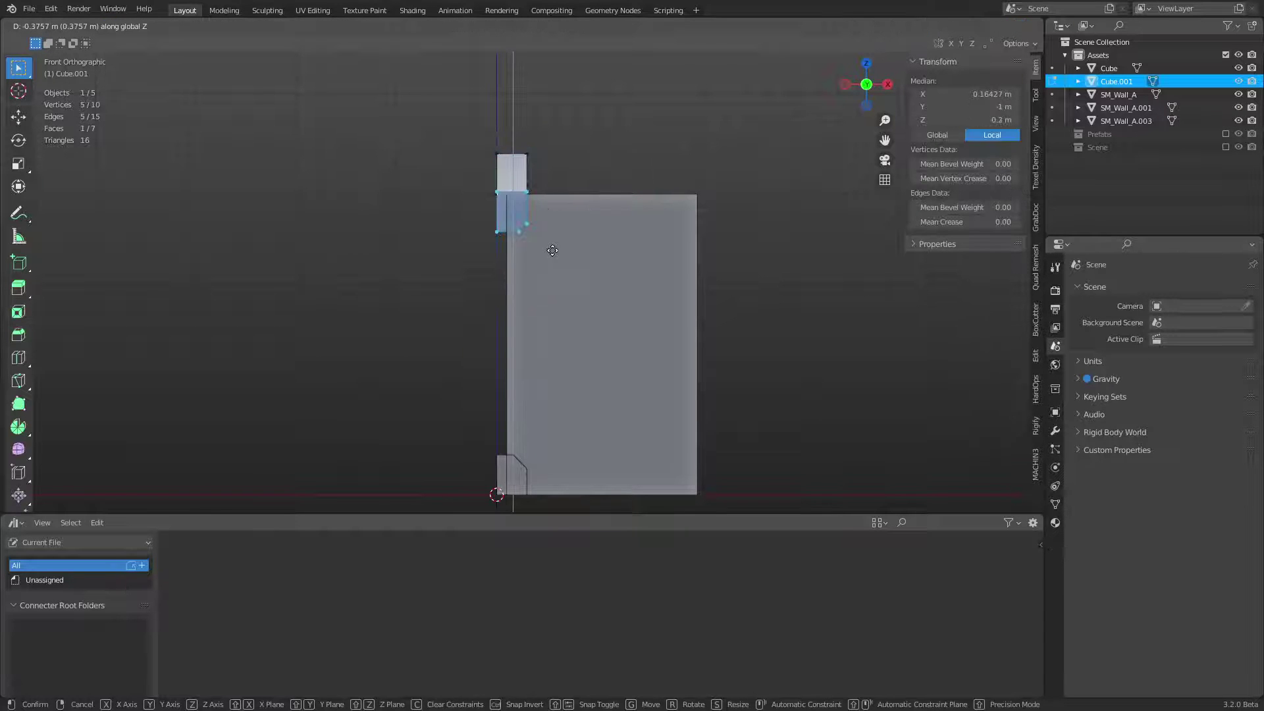
right_click(552, 250)
Step: With X-ray on, select all vertices of the upper block and move them down about 0.376 m along Z
key("alt+z")
left_click_drag(441, 262, 546, 150)
key("g")
key("z")
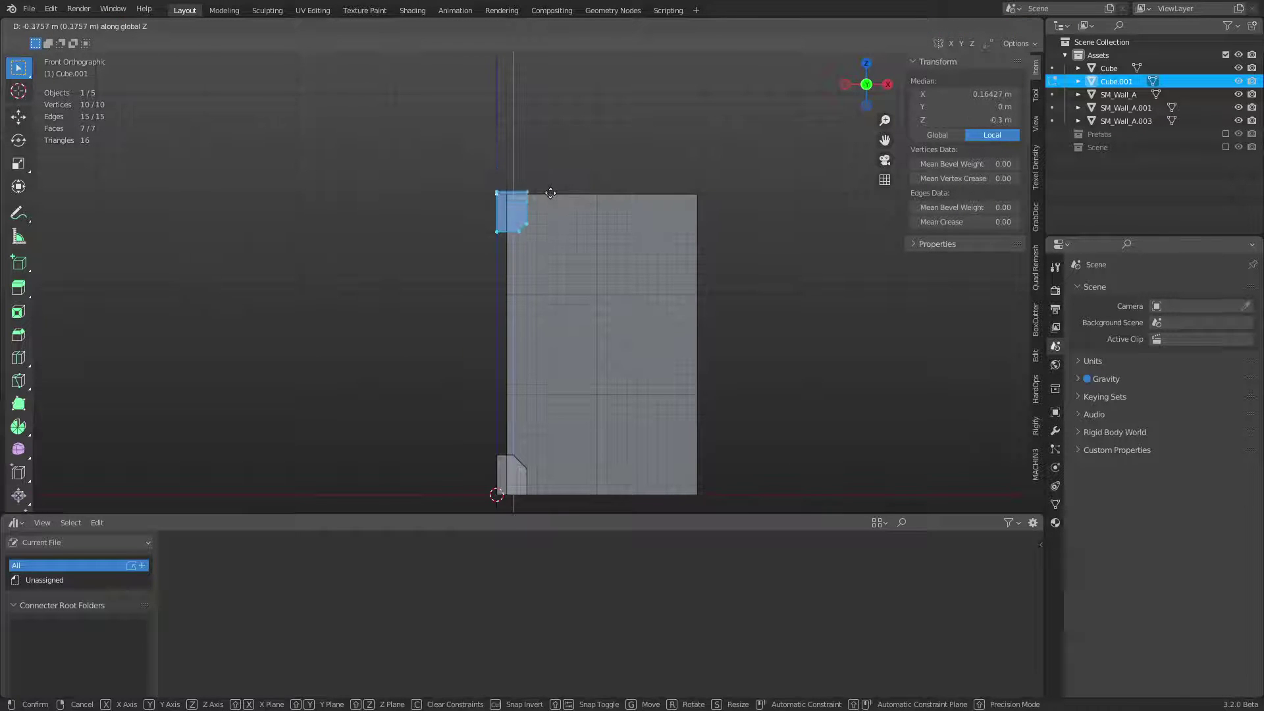
left_click(547, 190)
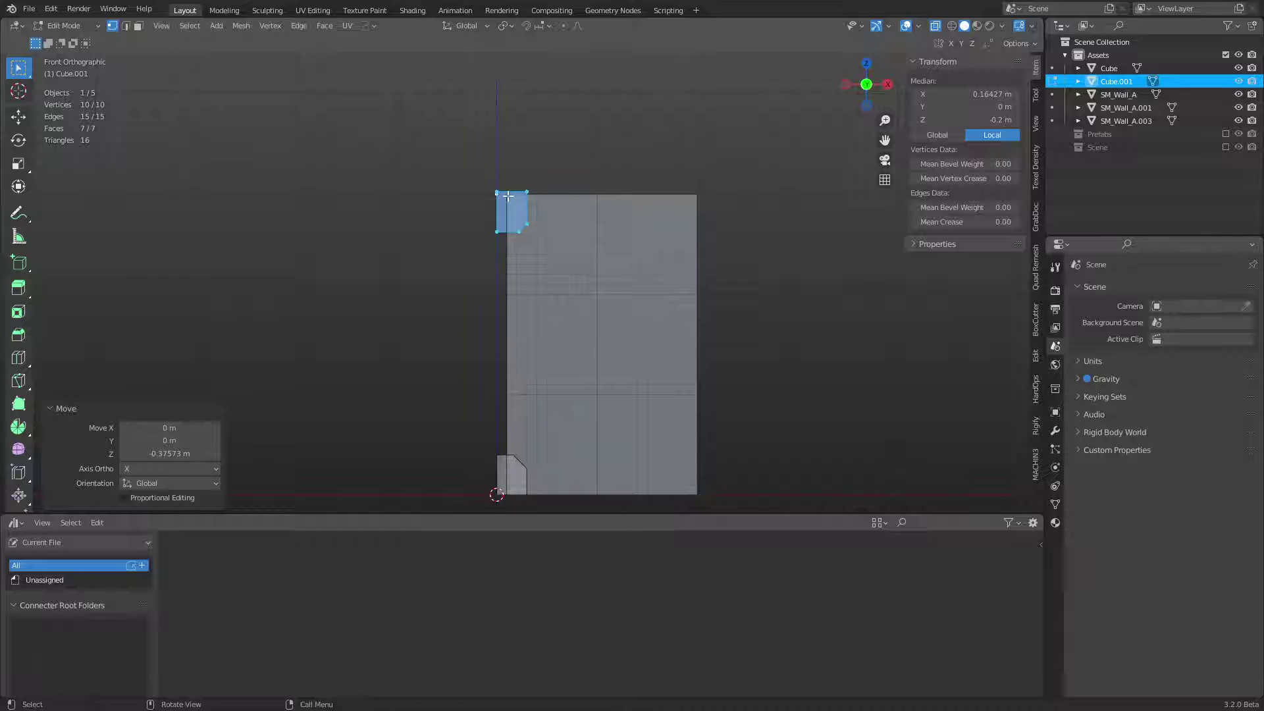
Step: Snap the upper block's mesh along Z so its top is flush with the top of the wall
key("shift+space")
left_click(355, 91)
left_click(496, 191, "shift")
key("g")
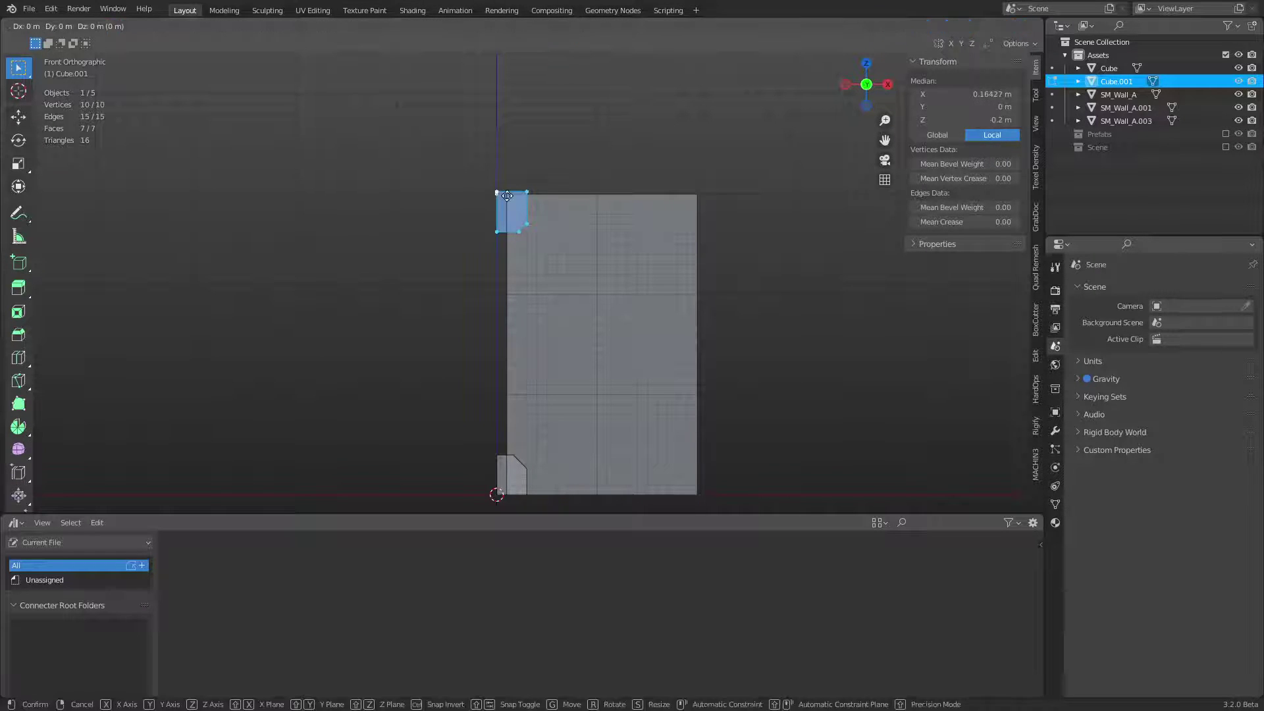
key("z")
left_click(507, 194, "ctrl")
Step: Move the ceiling trim's lower vertices along Z so the trim is 0.279 m tall
key("alt+z")
middle_click_drag(596, 245, 520, 268)
key("alt+z")
left_click_drag(361, 274, 667, 219)
key("g")
key("z")
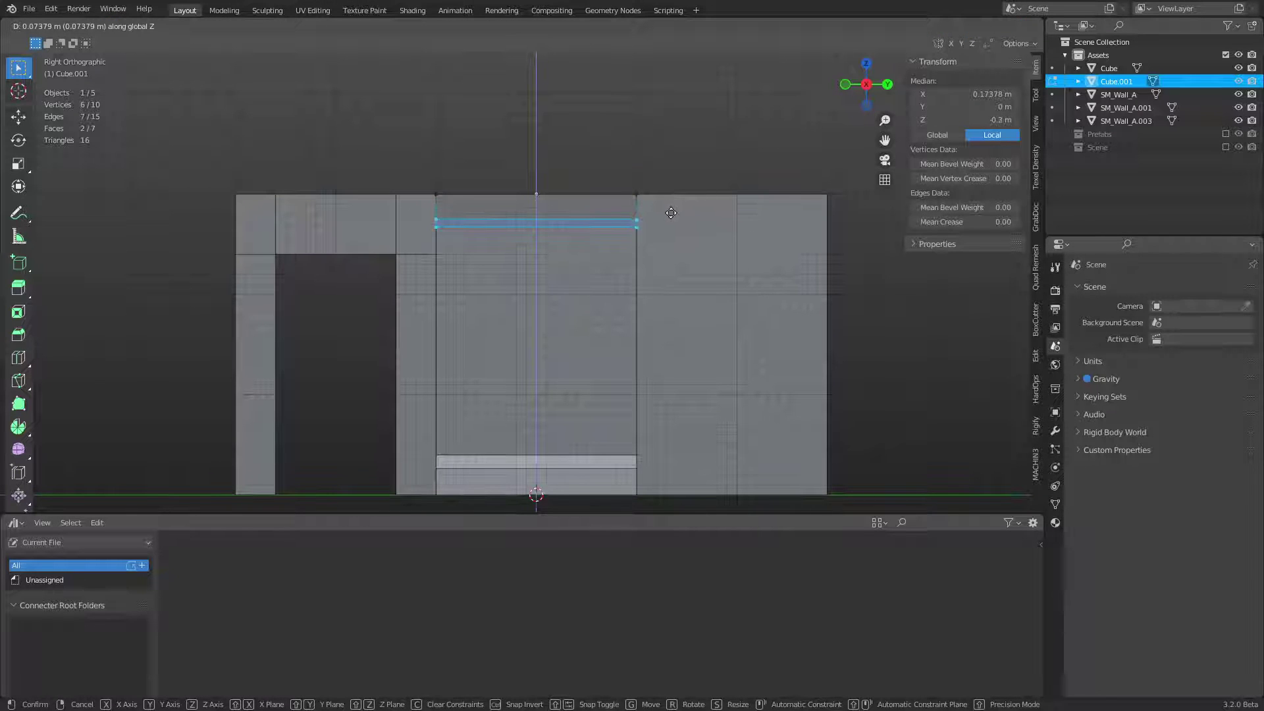
left_click(671, 213)
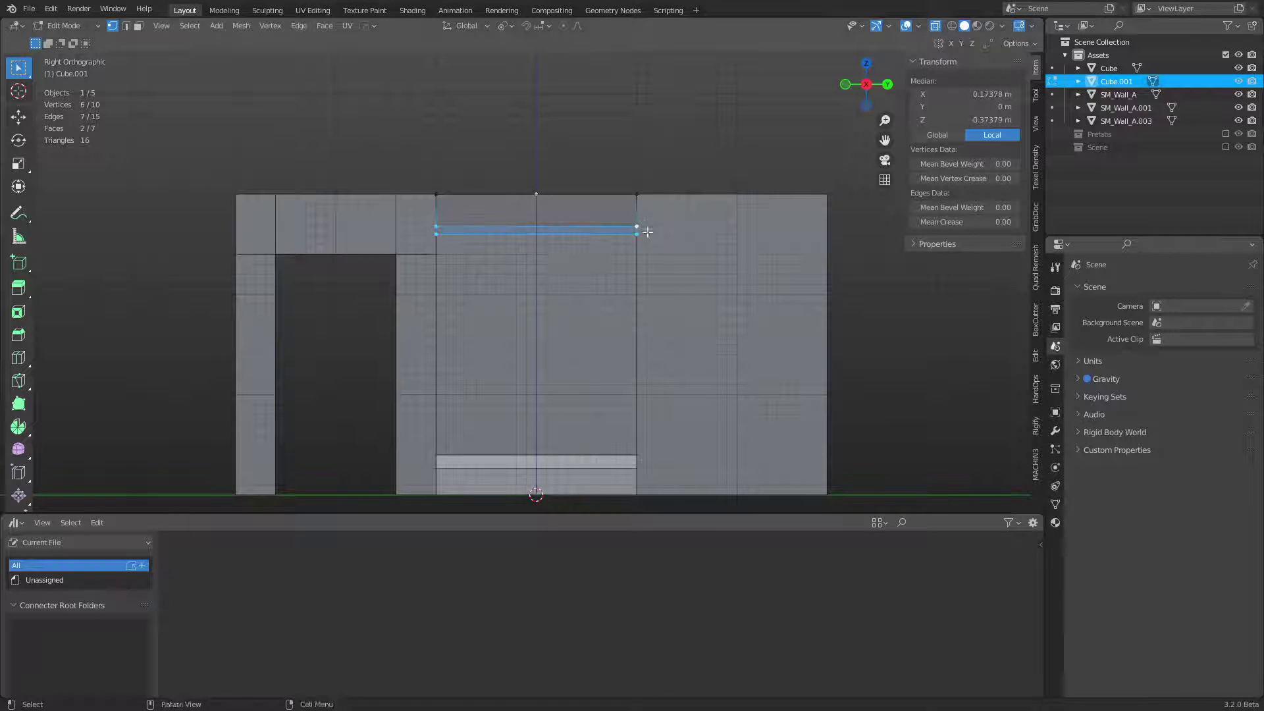
key("g")
key("z")
left_click(640, 219)
key("Tab")
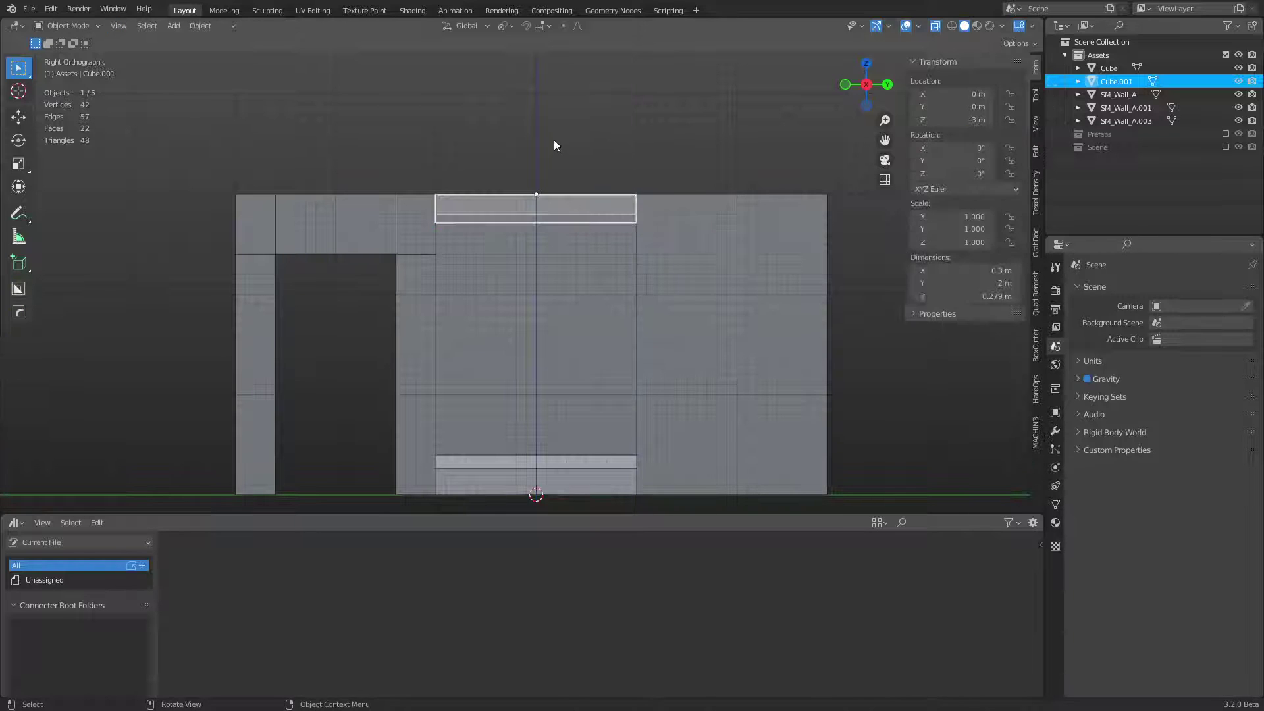
key("alt+a")
middle_click_drag(567, 275, 660, 306)
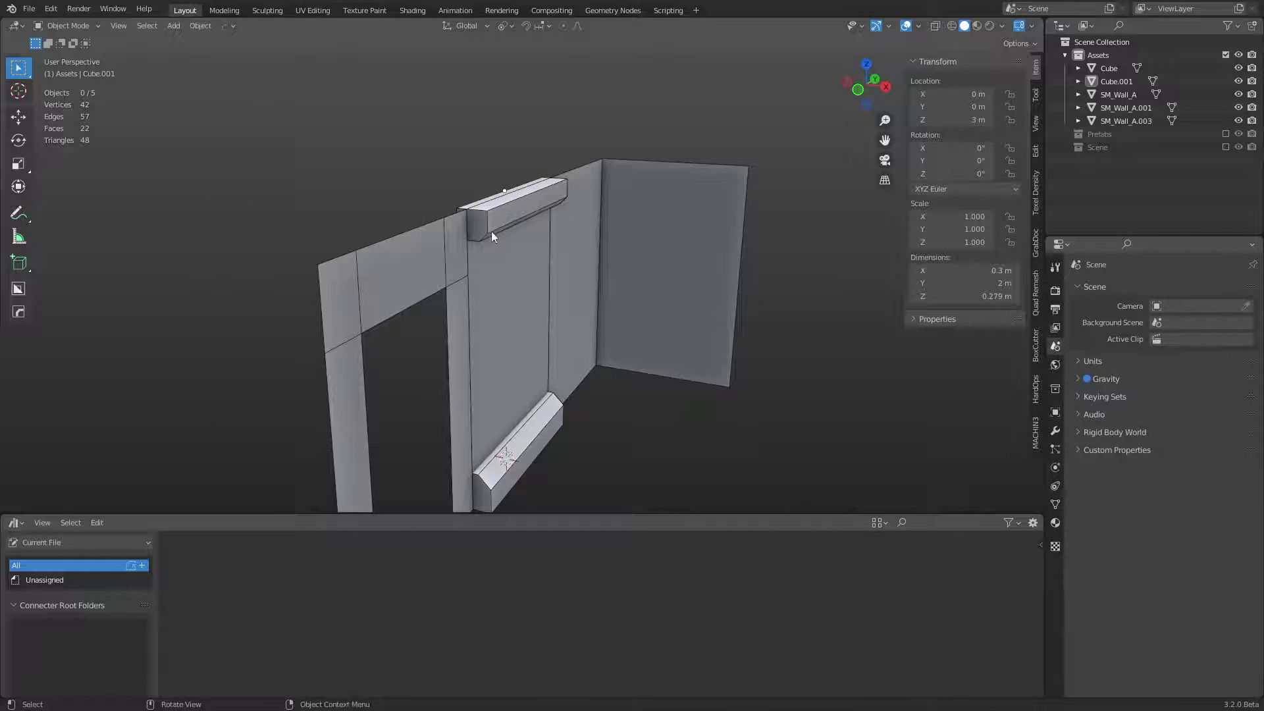
Step: Set the ceiling trim's origin to its lower back corner vertex at the Y 1 m end
left_click(491, 227)
middle_click_drag(491, 231, 607, 243)
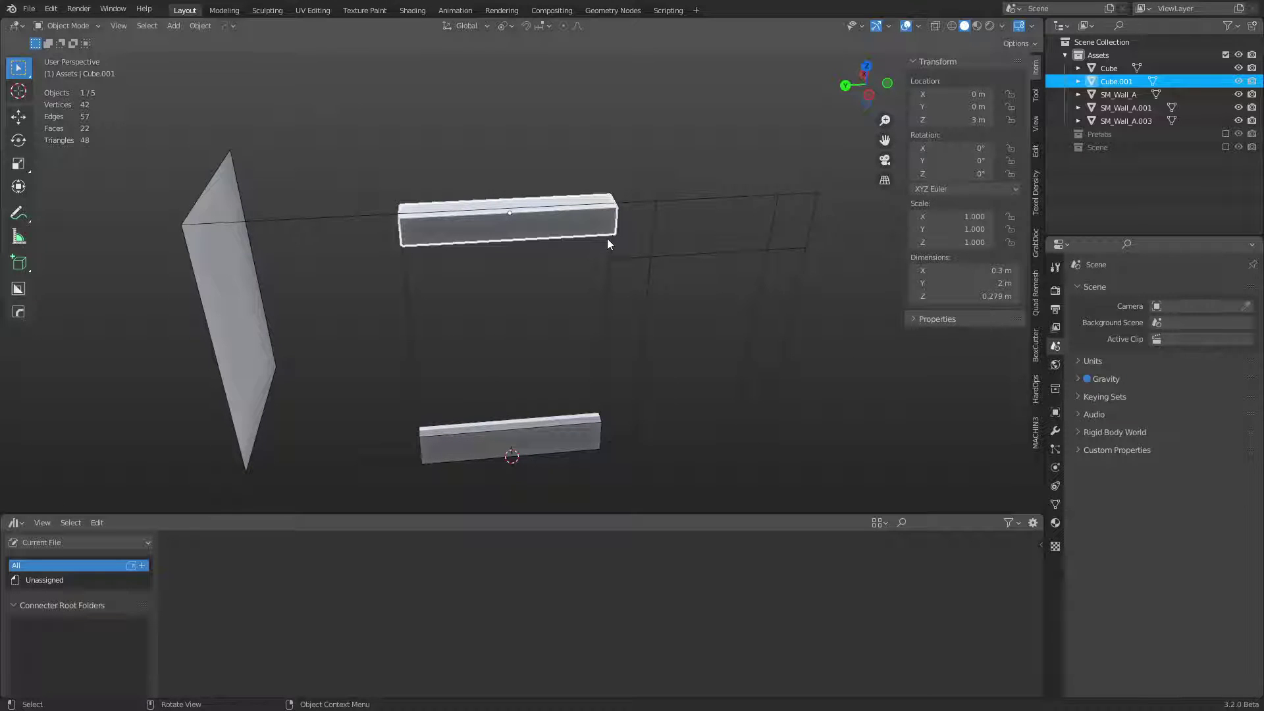
key("Tab")
left_click(681, 251)
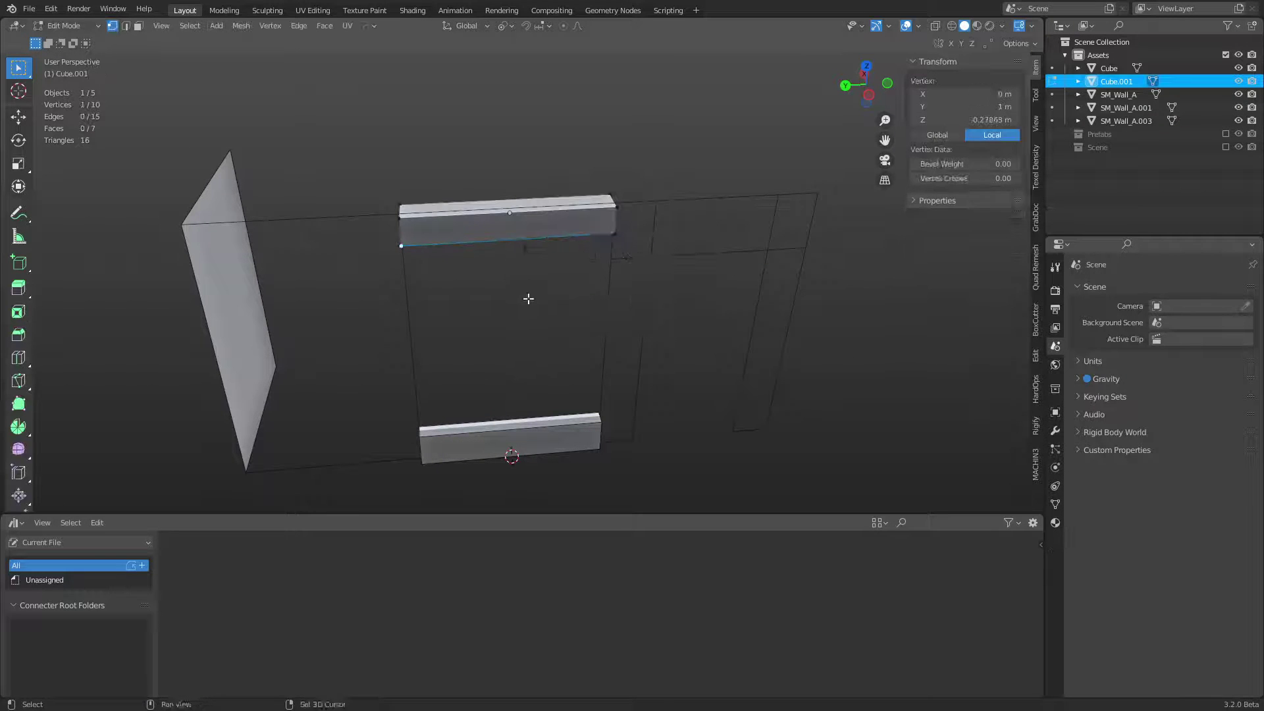
key("shift+s")
left_click(564, 405, "alt")
key("Tab")
Step: Set the floor trim's origin to its lower back corner vertex at the Y 1 m end
left_click(504, 442)
key("Tab")
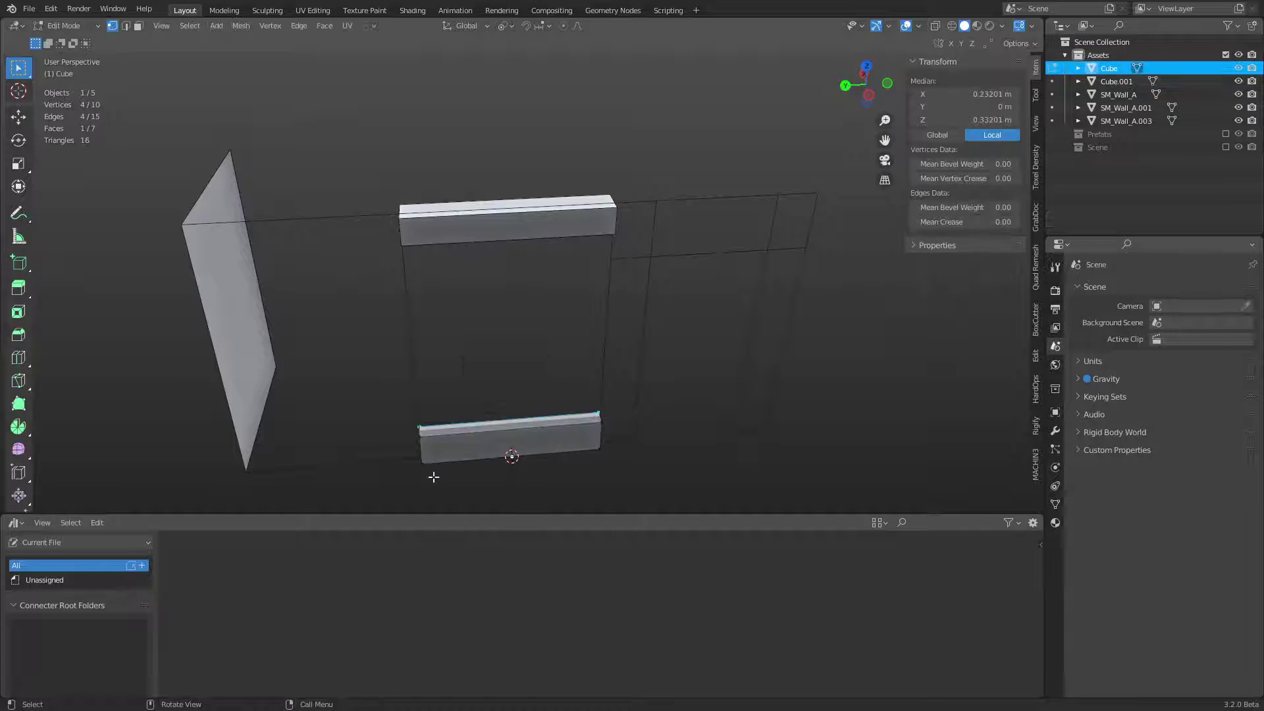
left_click(429, 469)
key("shift+s")
left_click(469, 586)
key("Tab")
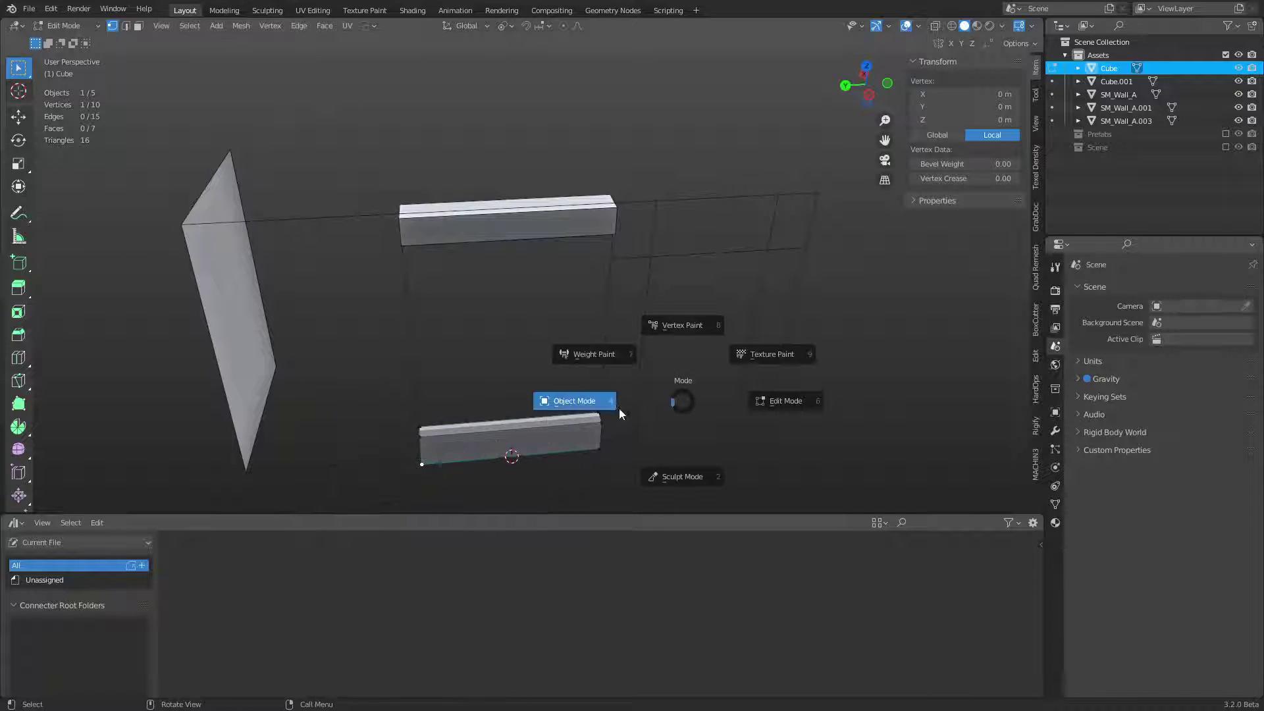
left_click(618, 408)
middle_click_drag(697, 451, 498, 429)
left_click(504, 435)
left_click(576, 169)
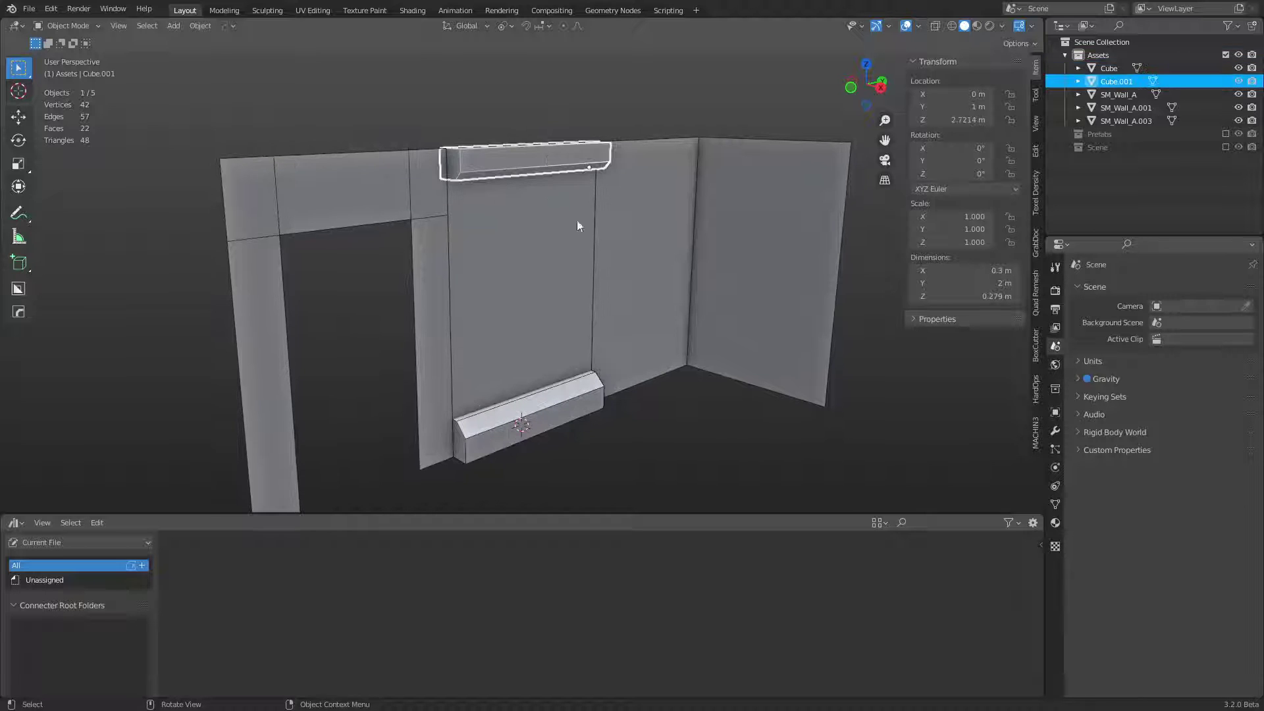
Step: Add a 2 m cube at the world origin
middle_click_drag(584, 315, 606, 375)
scroll(527, 342, "down", 2)
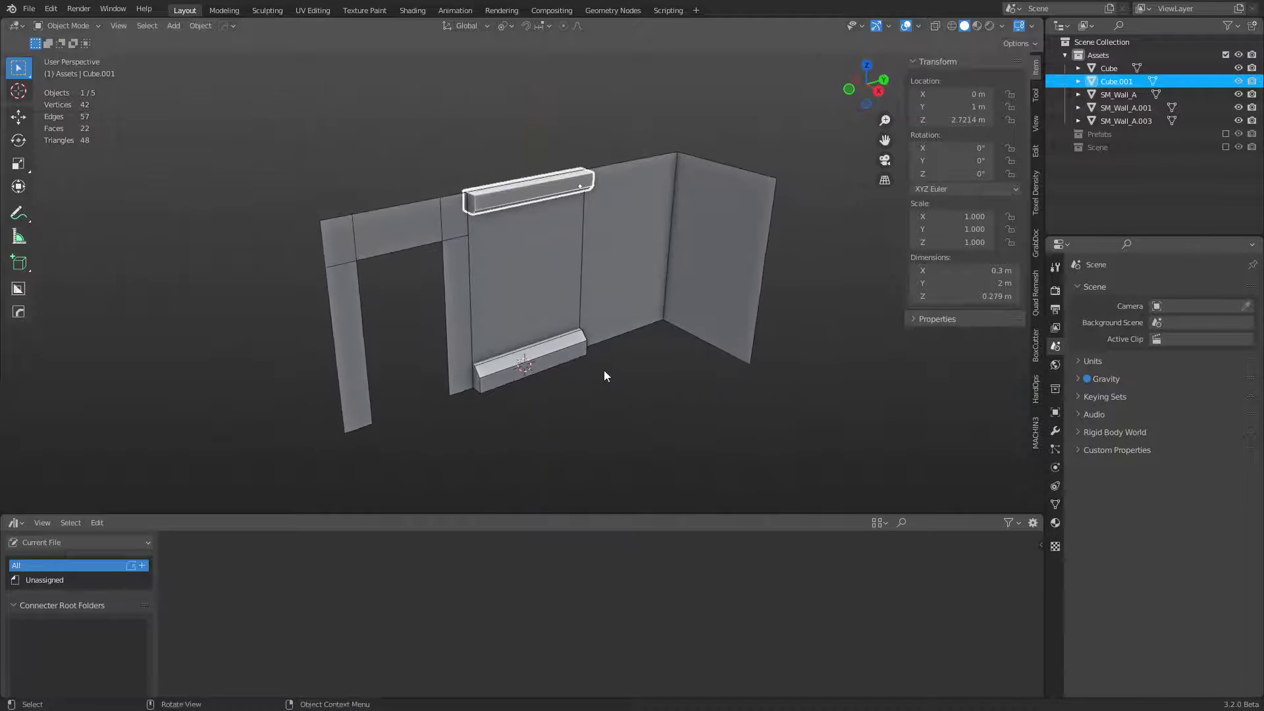
left_click(546, 365)
left_click(640, 388)
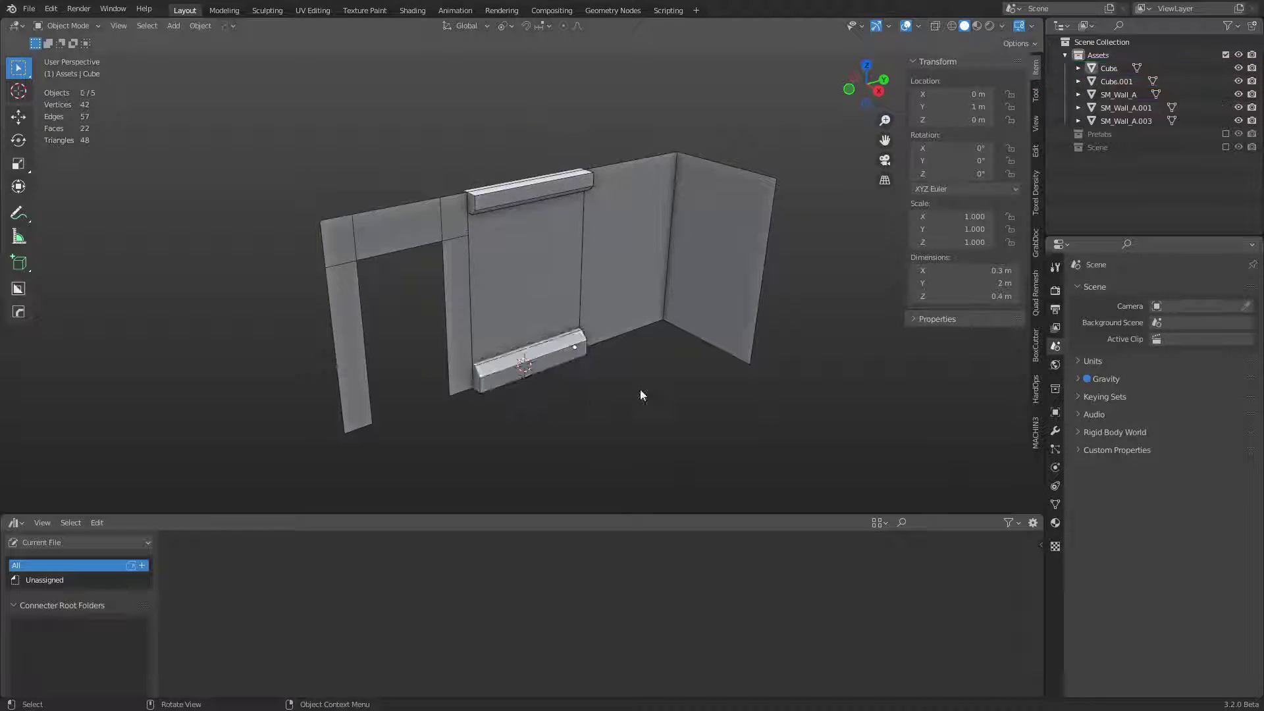
key("shift+a")
mouse_move(638, 354)
left_click(690, 380)
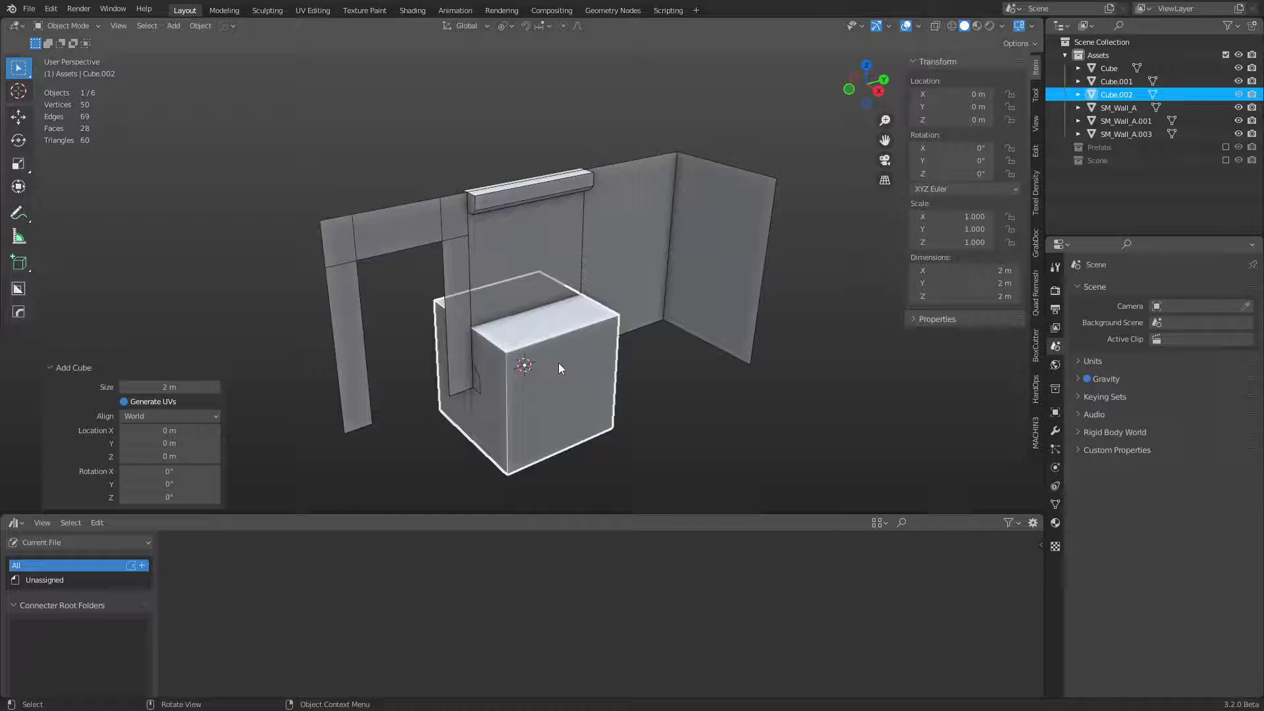
Step: Raise the new cube's top face along Z to the top of the wall
key("ctrl+Tab")
left_click(595, 394)
key("alt+a")
key("3")
left_click(523, 417)
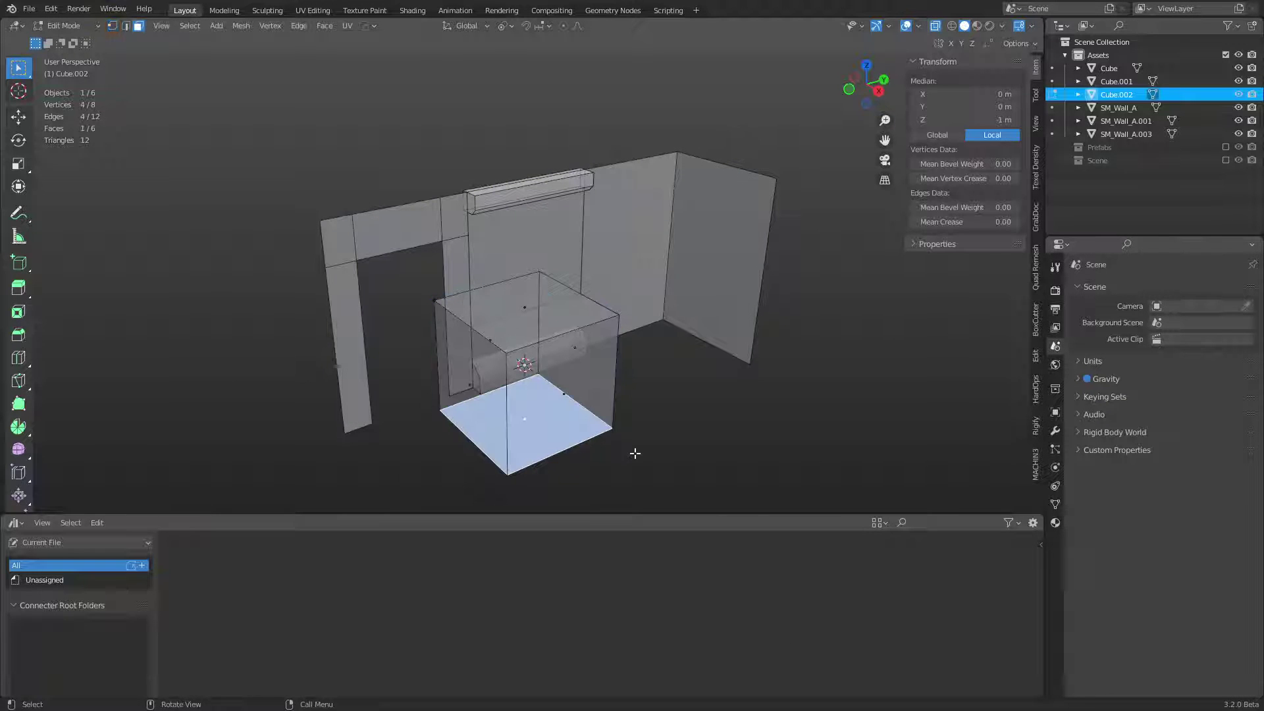
left_click(525, 308)
key("KP_3")
key("g")
key("z")
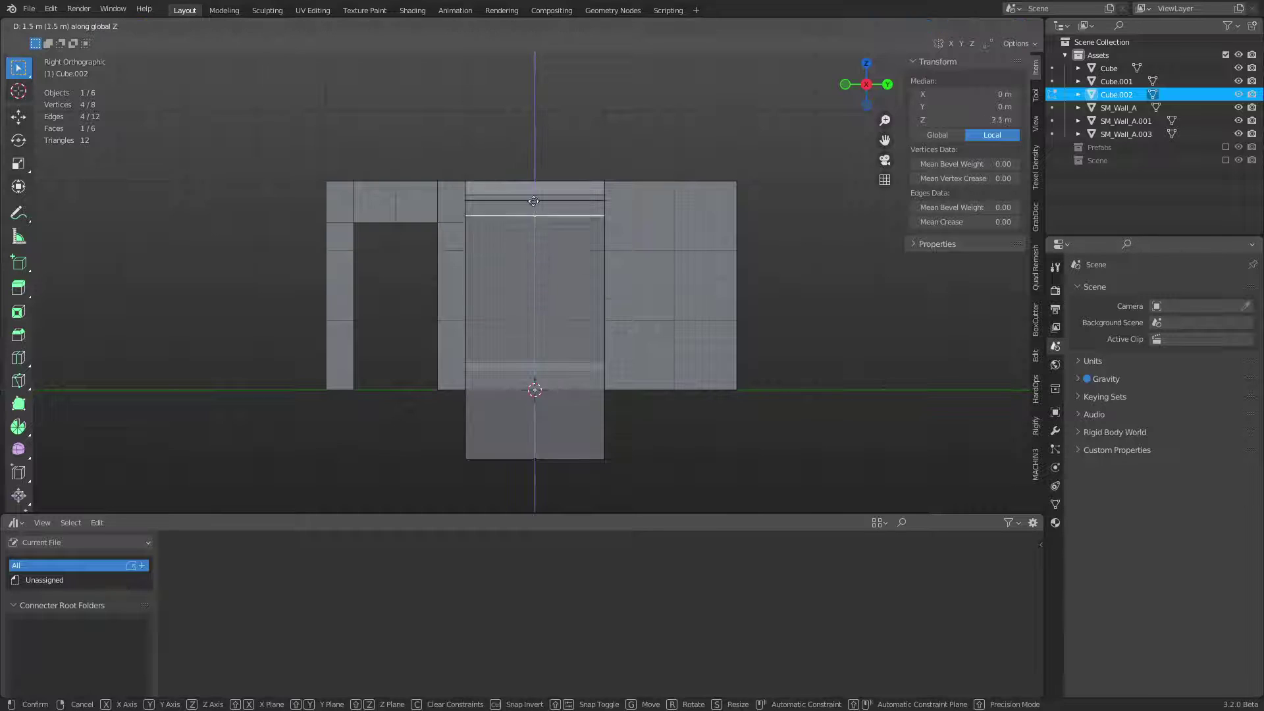
left_click(534, 181)
Step: Raise the cube's bottom face 1 m along Z to ground level
left_click(567, 460)
key("g")
key("z")
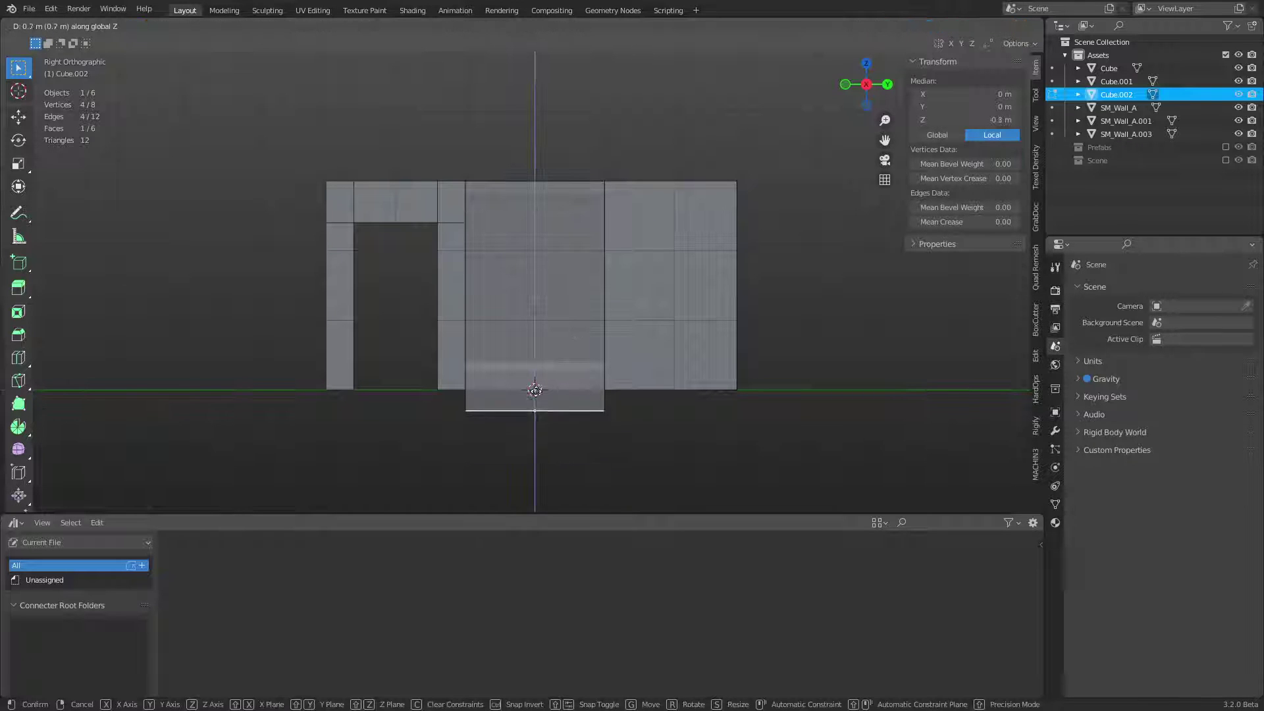
left_click(534, 378)
middle_click_drag(534, 379, 735, 416)
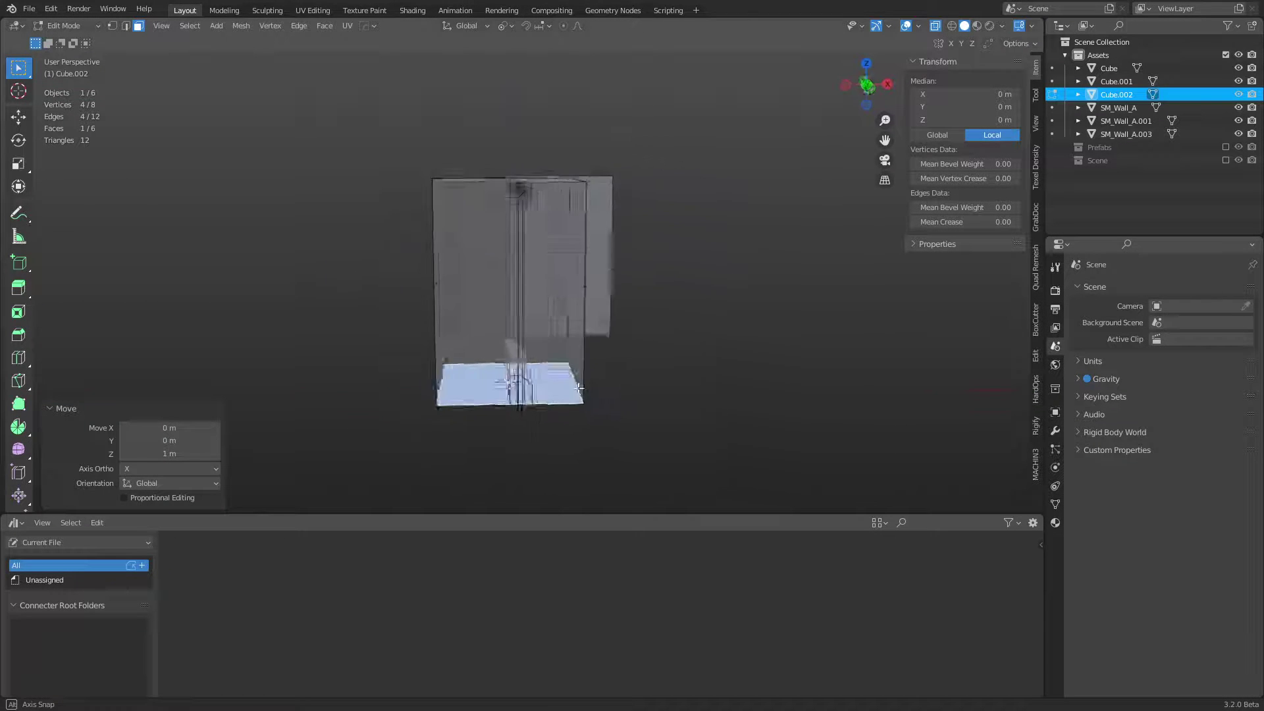
Step: Select the whole cube mesh and scale it to 0.2 along X
key("KP_1")
key("a")
key("s")
key("x")
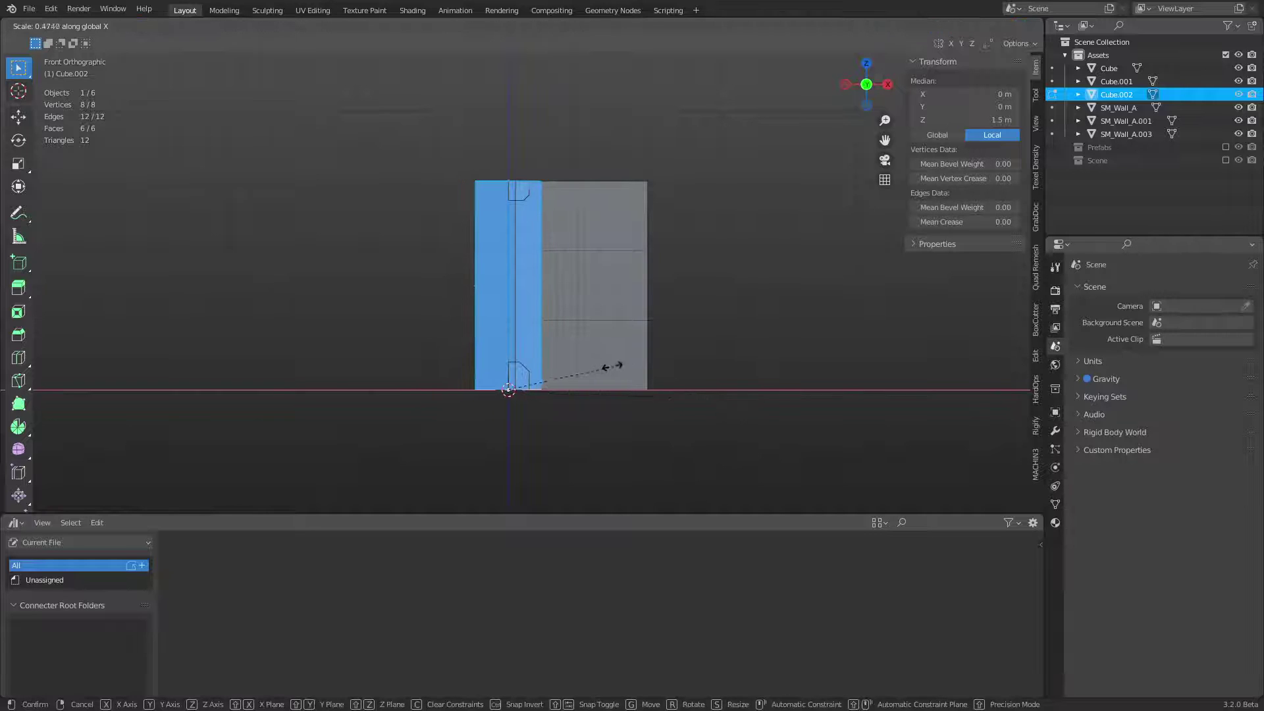
left_click(546, 383)
middle_click_drag(598, 384, 570, 404)
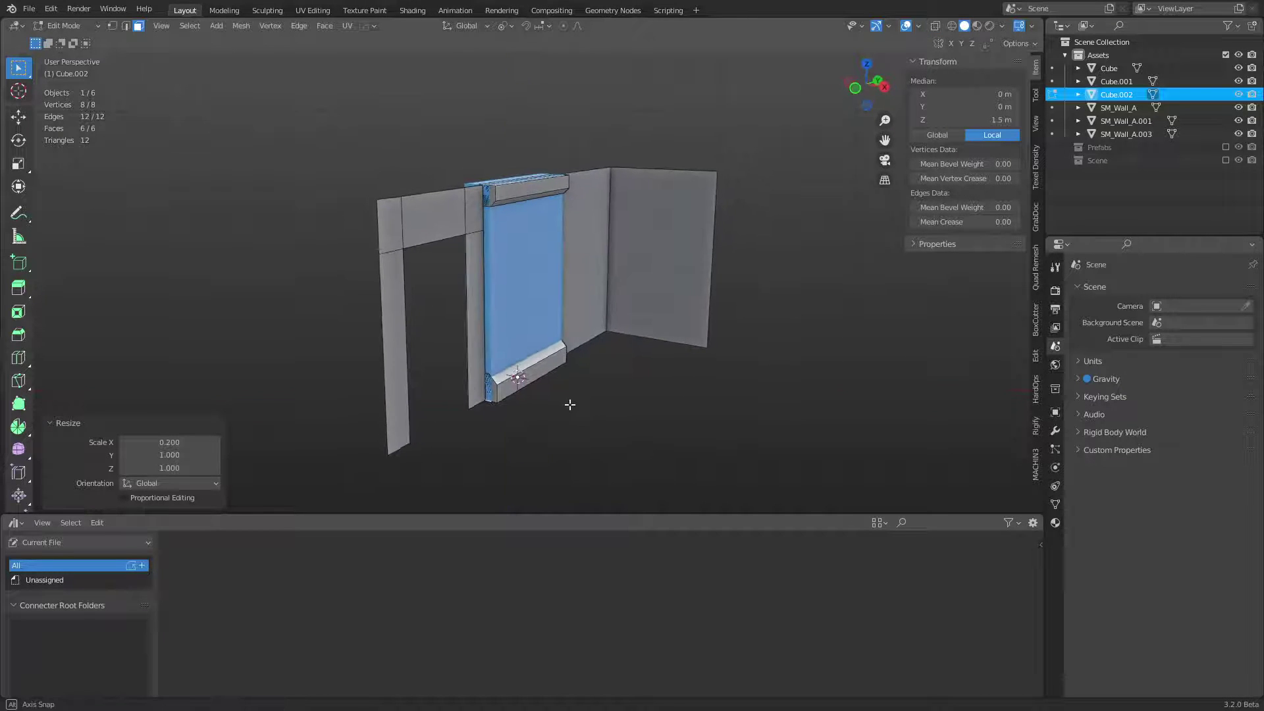
Step: Scale the selected mesh to 0.2 along Y to form a narrow pillar
key("KP_3")
key("s")
key("y")
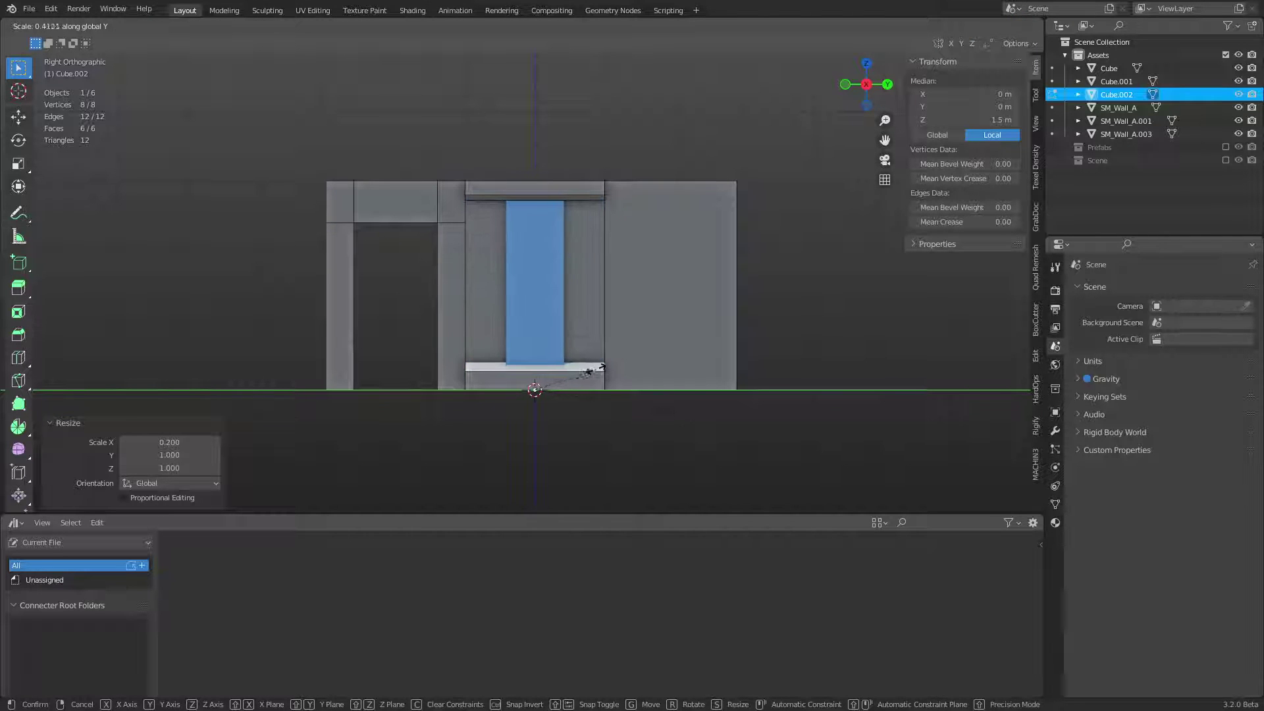
left_click(551, 381)
middle_click_drag(552, 381, 633, 343)
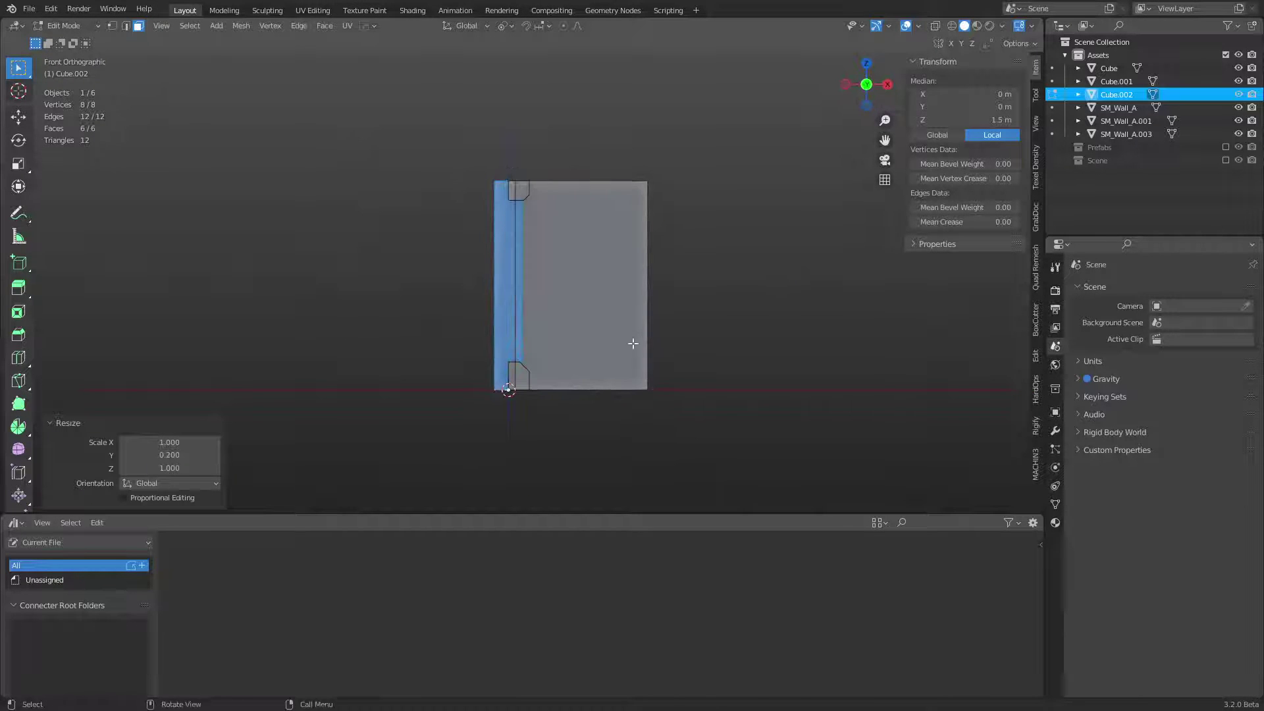
Step: Add a centred vertical loop cut through the pillar and delete the half behind X 0
left_click(520, 378)
right_click(520, 378)
key("alt+z")
key("ctrl+Tab")
left_click(560, 385)
key("1")
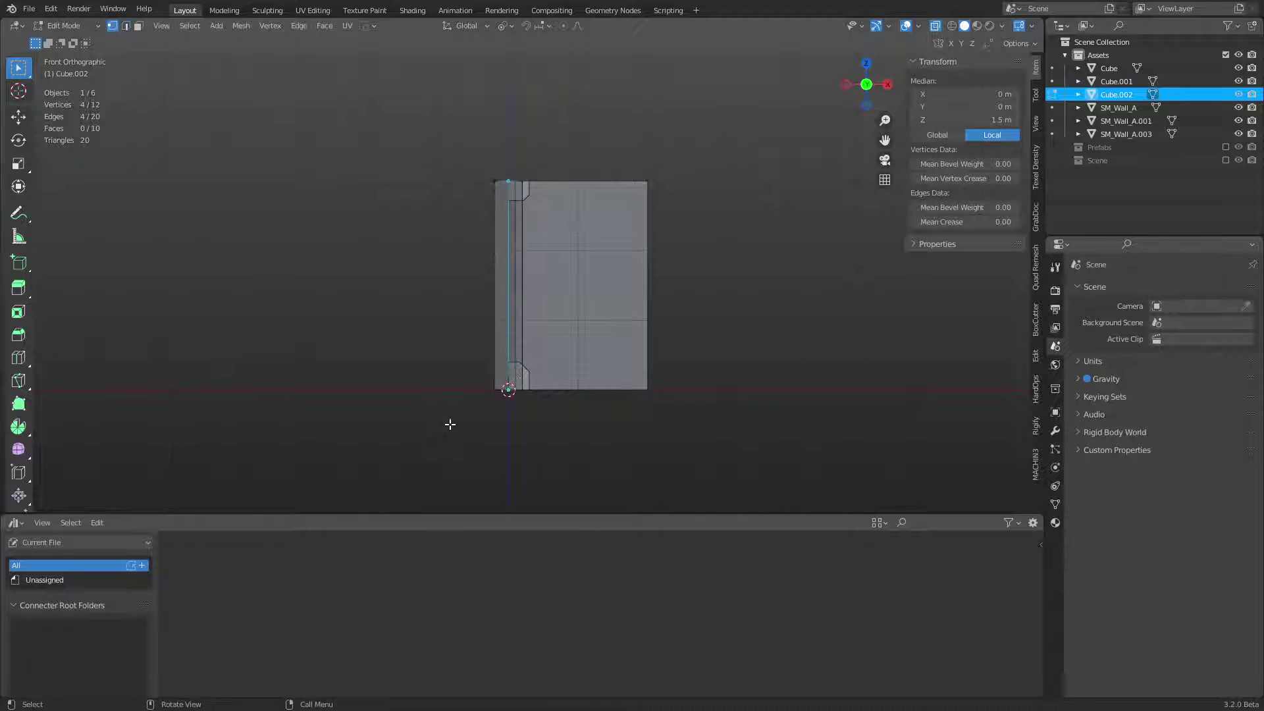
left_click_drag(450, 425, 495, 140)
key("x")
left_click(494, 115)
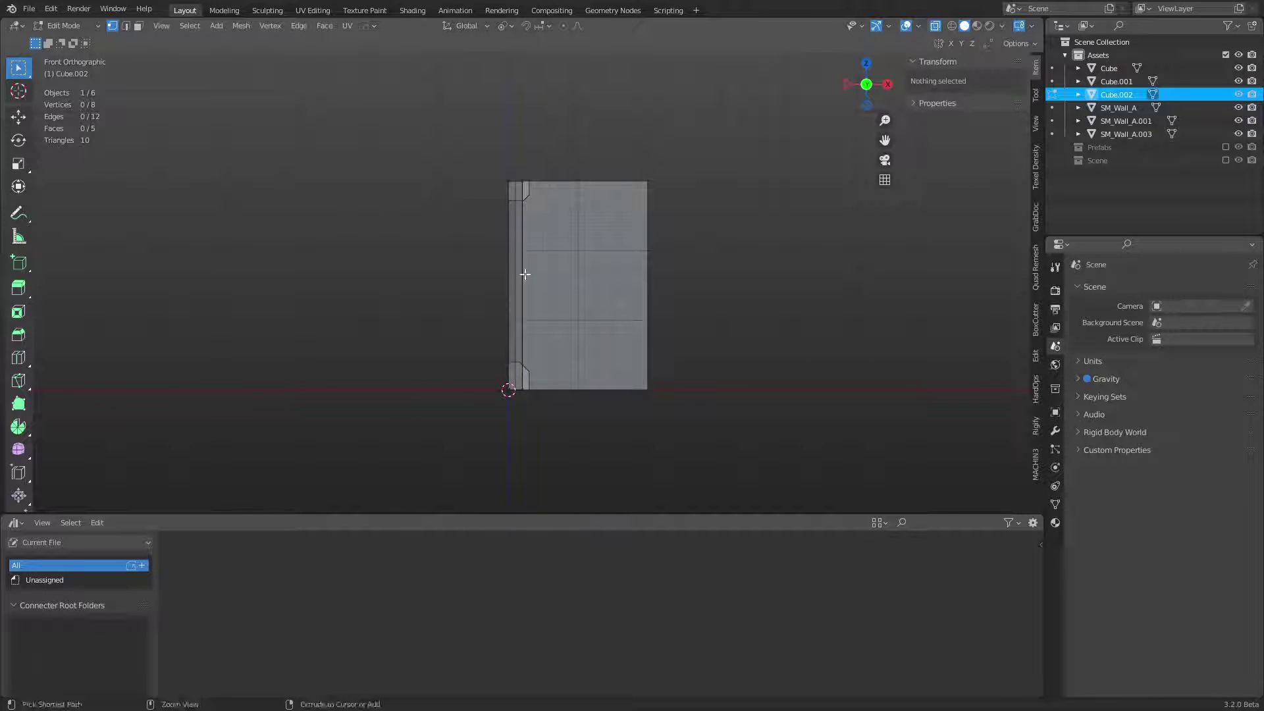
Step: Add a horizontal loop cut around the pillar at Z 2.5 m and another one near its base
left_click(511, 229)
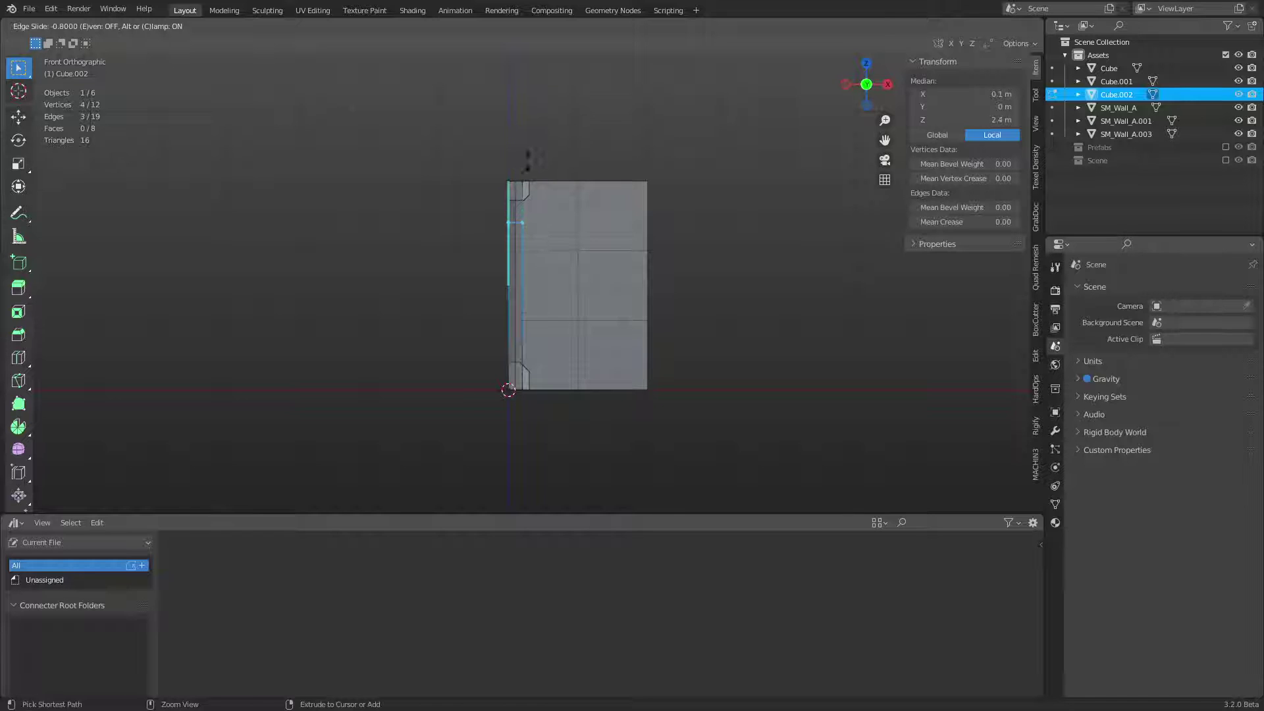
left_click(526, 158)
key("g")
key("z")
left_click(601, 309, "ctrl")
key("ctrl+r")
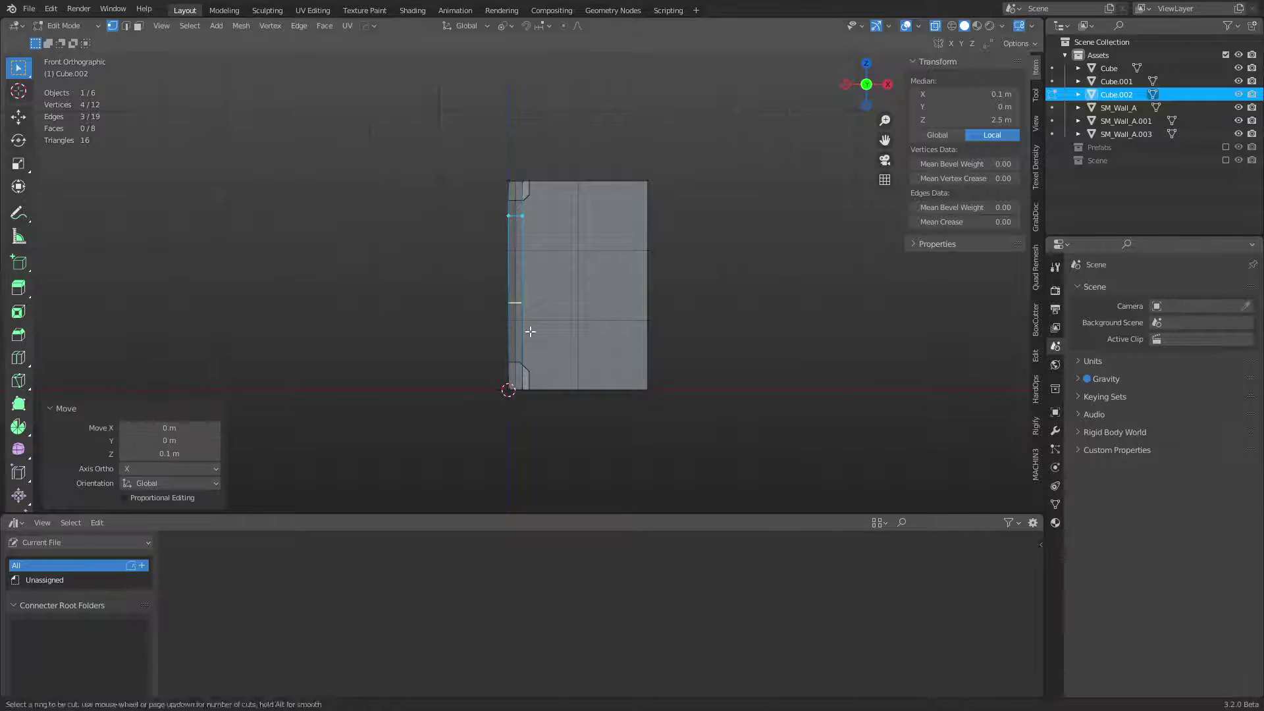
left_click(528, 331)
left_click(534, 374, "ctrl")
key("3")
left_click(553, 367)
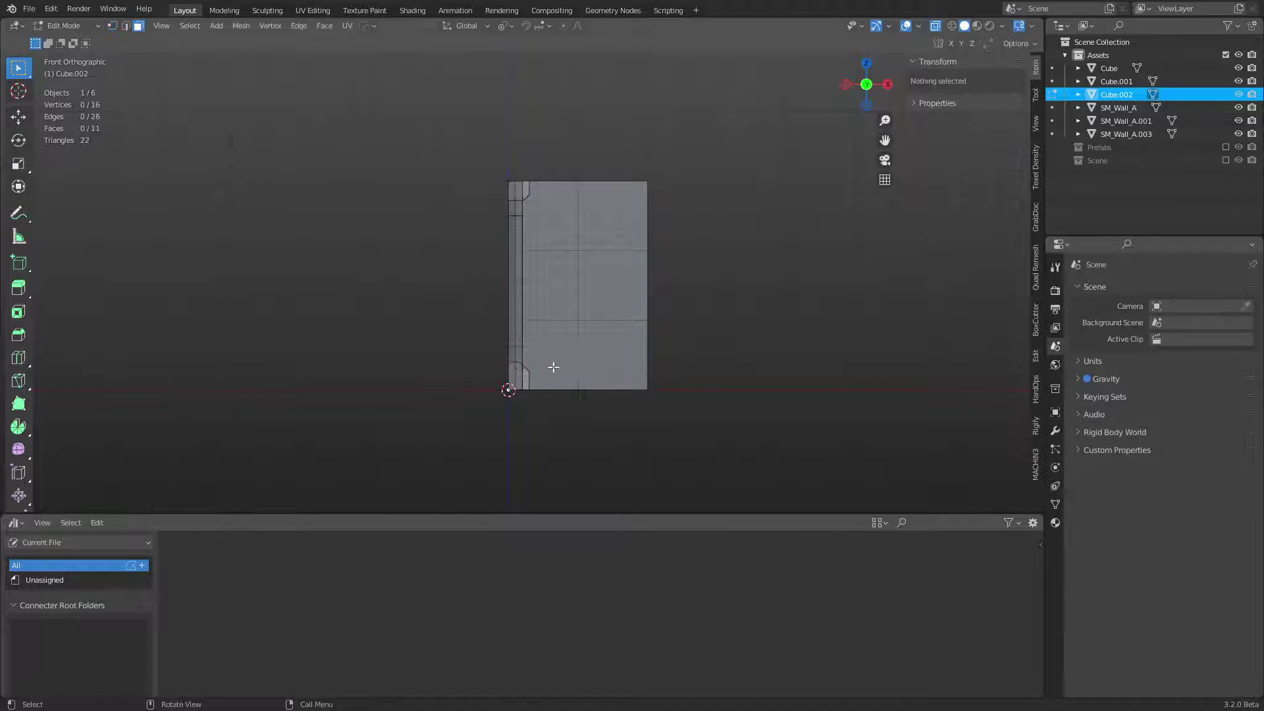
middle_click_drag(553, 366, 536, 369)
key("alt+z")
key("g")
key("y")
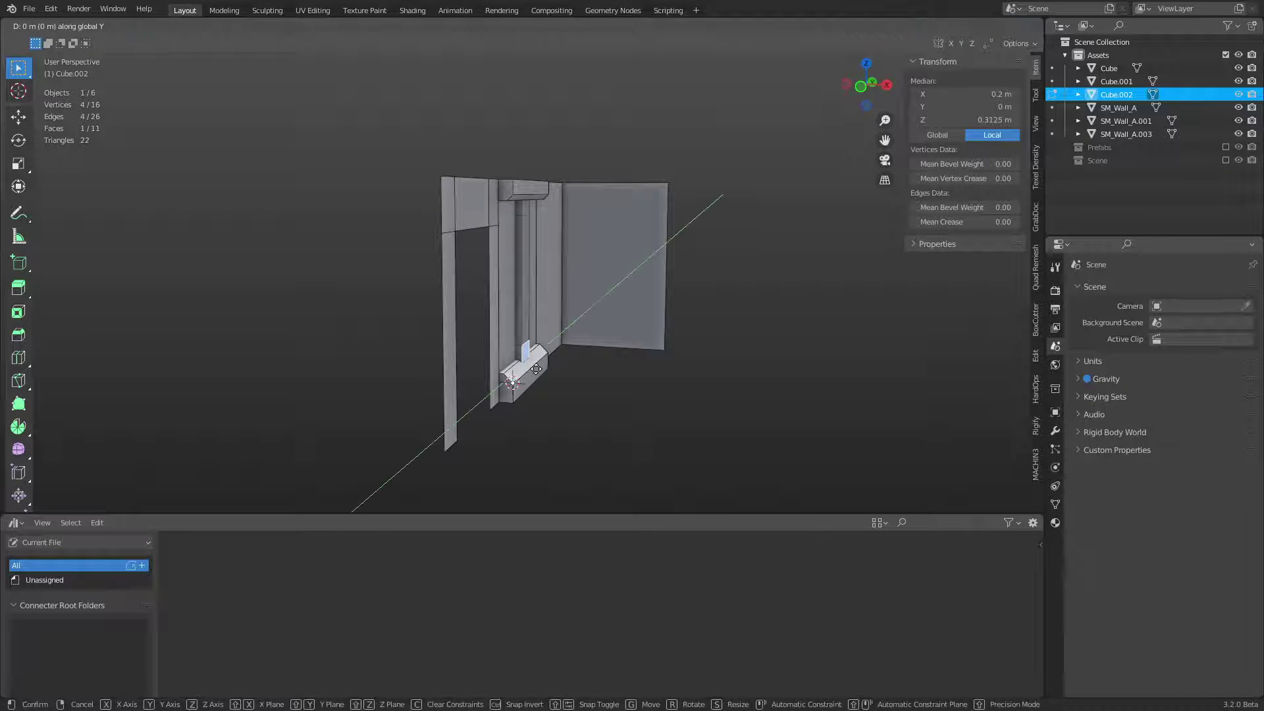
right_click(531, 352)
Step: Add a loop cut across the pillar's base section and move it up 0.1875 m to Z 0.5 m
left_click(526, 361)
right_click(525, 361)
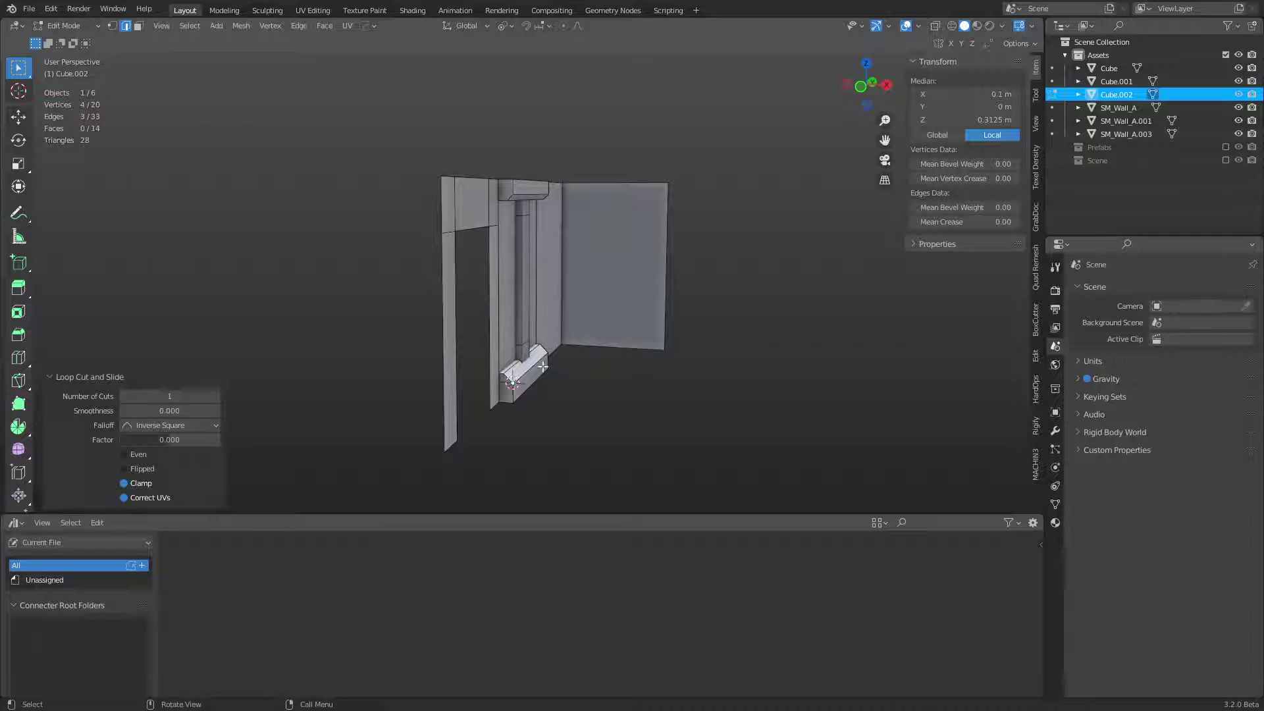
key("g")
key("z")
key("KP_1")
left_click(552, 366)
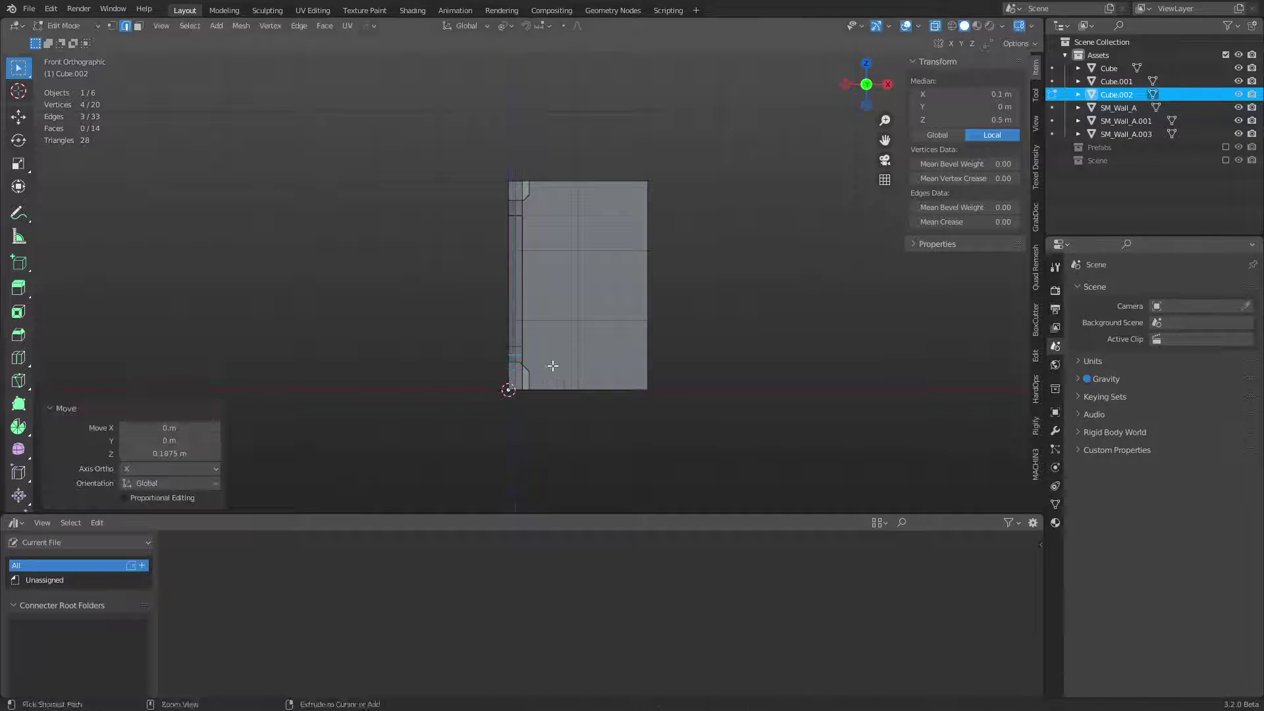
Step: Add a loop cut across the pillar's top section and move it down 0.05 m to Z 2.7 m
key("ctrl+r")
left_click(526, 205)
right_click(525, 205)
key("g")
key("z")
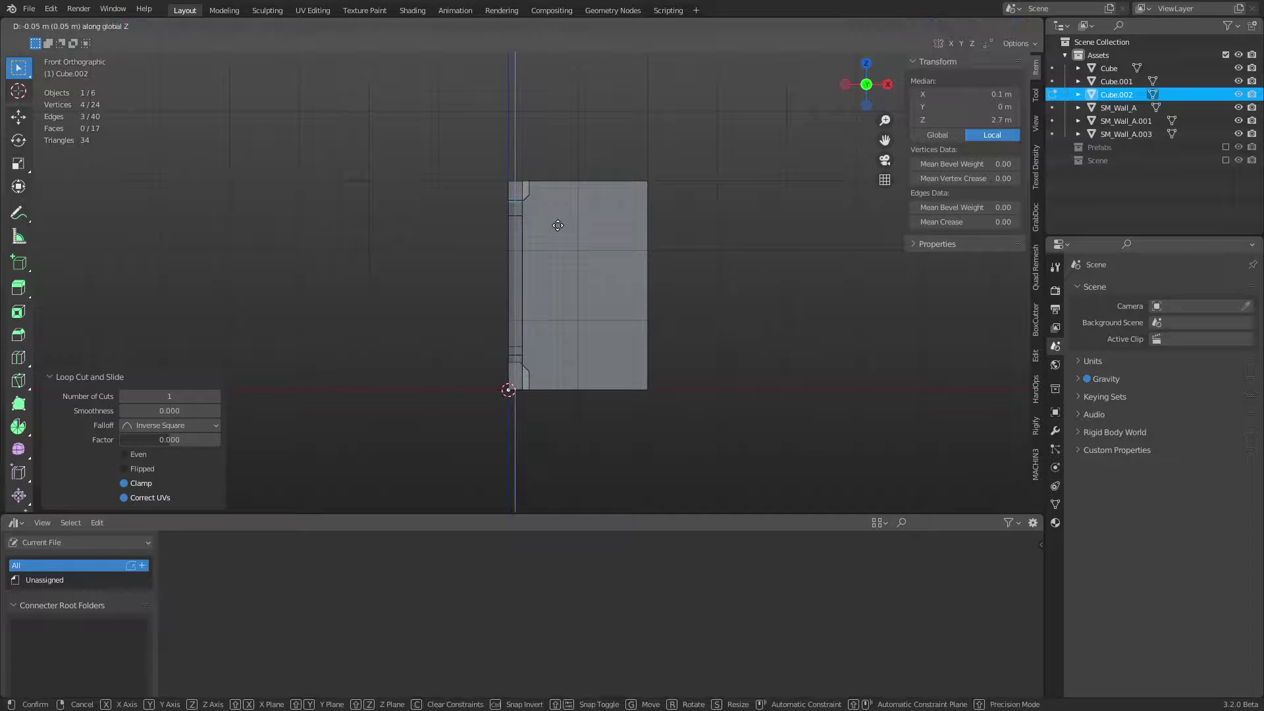
left_click(557, 225)
Step: Move the uppermost front face of the pillar 0.1 m outward along X
key("3")
left_click(523, 191)
key("g")
key("y")
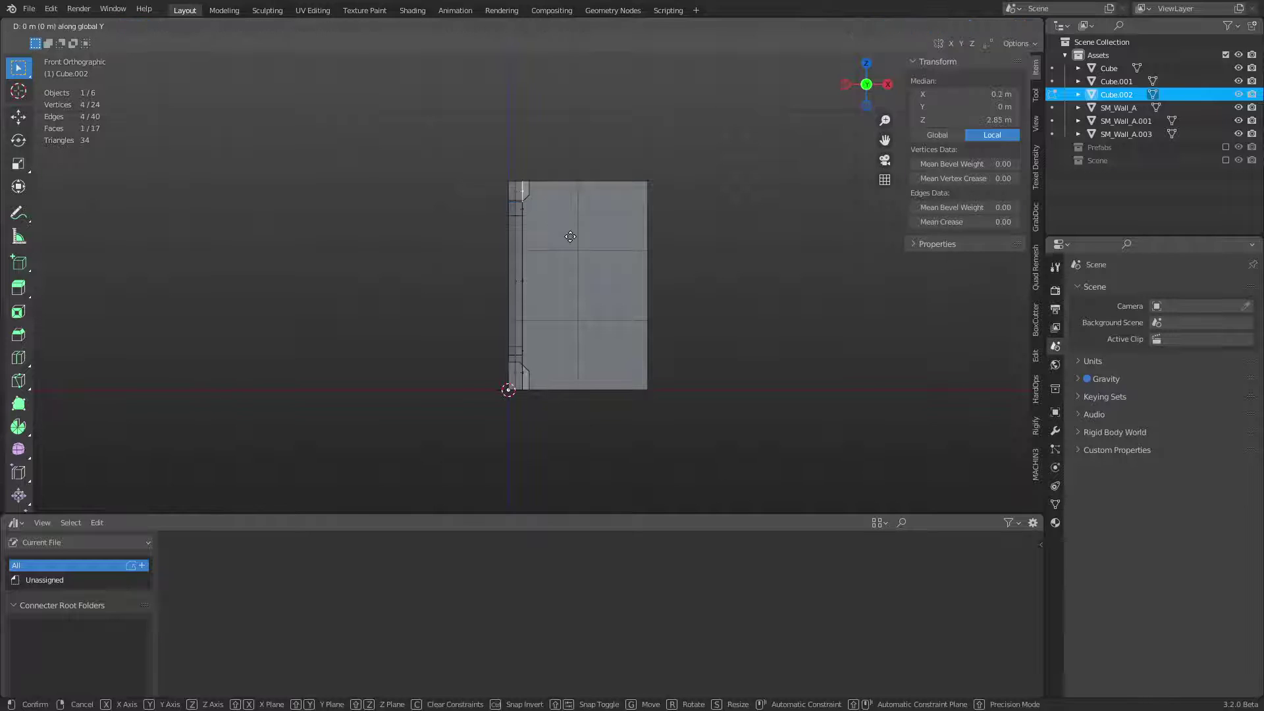
left_click(577, 237)
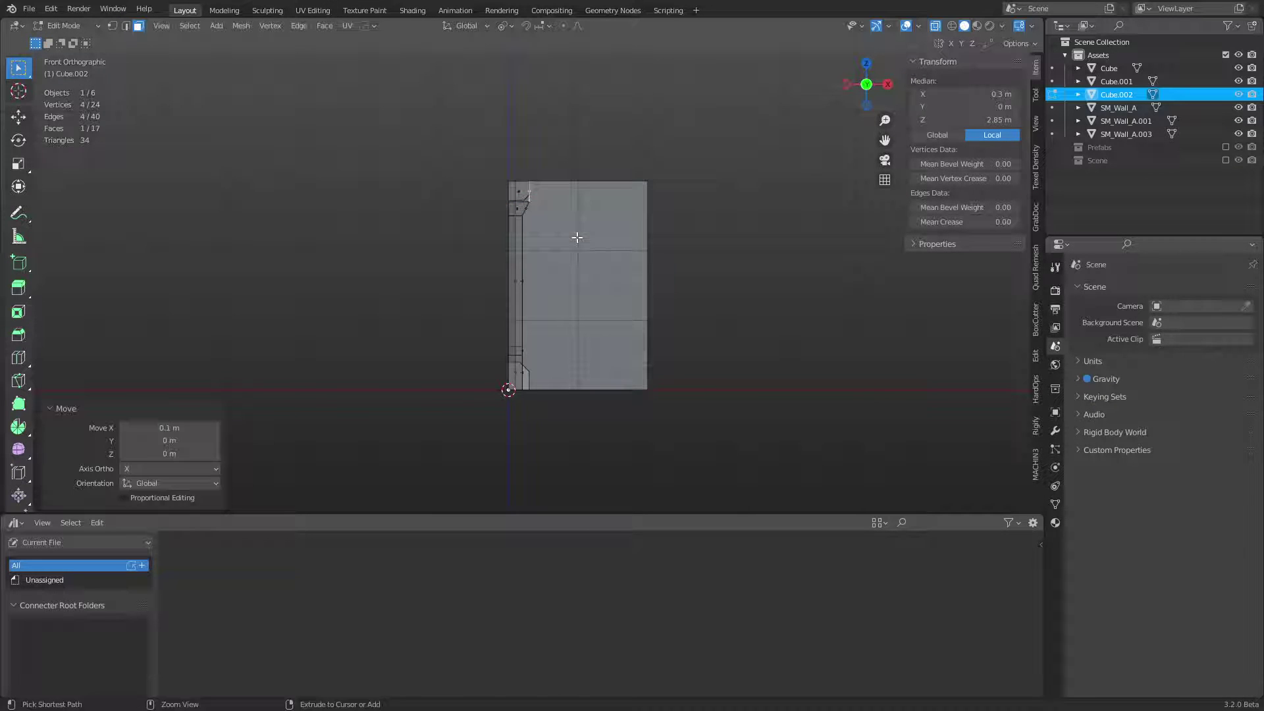
Step: Move the pillar's lowest front face outward along X to X 0.3 m, and return to Object Mode with X-ray off
left_click(523, 367)
key("g")
key("x")
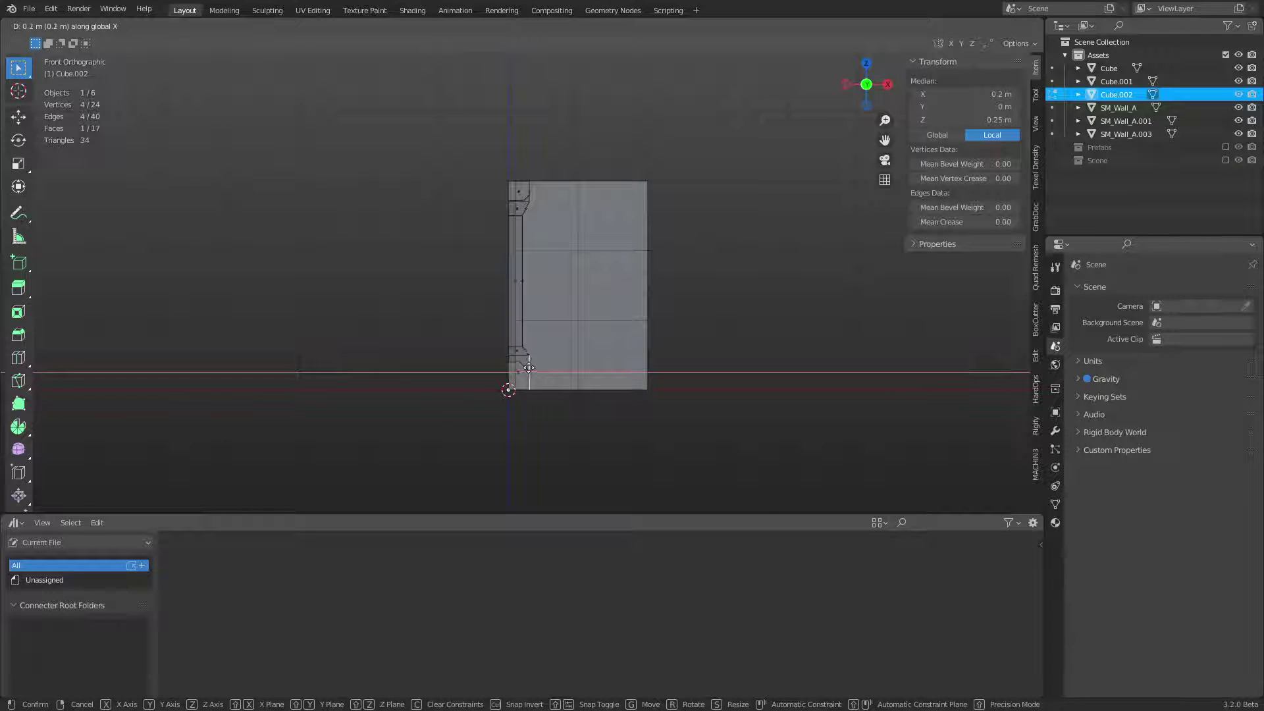
left_click(529, 367)
key("ctrl+Tab")
left_click(430, 376)
key("alt+z")
left_click(413, 354)
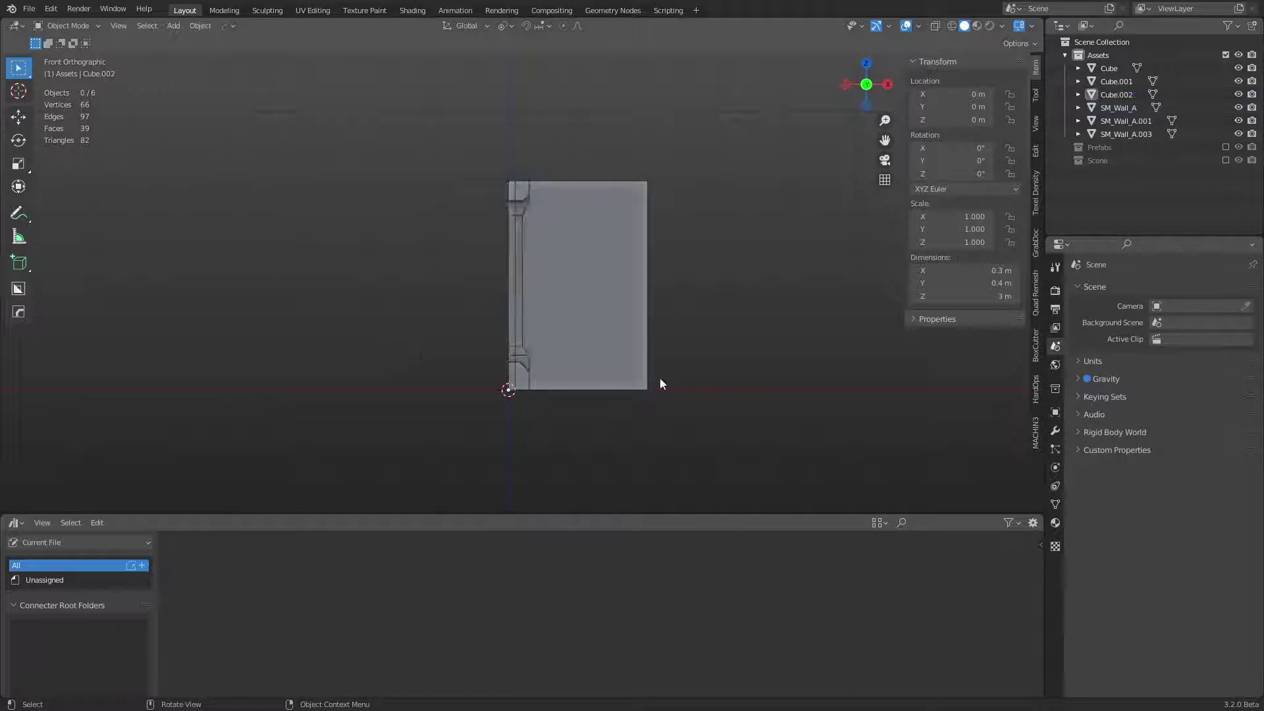
Step: Move the front face of the pillar's base outward along X to X 0.4 m
middle_click_drag(660, 379, 574, 387)
key("ctrl+Tab")
left_click(572, 407)
type("g")
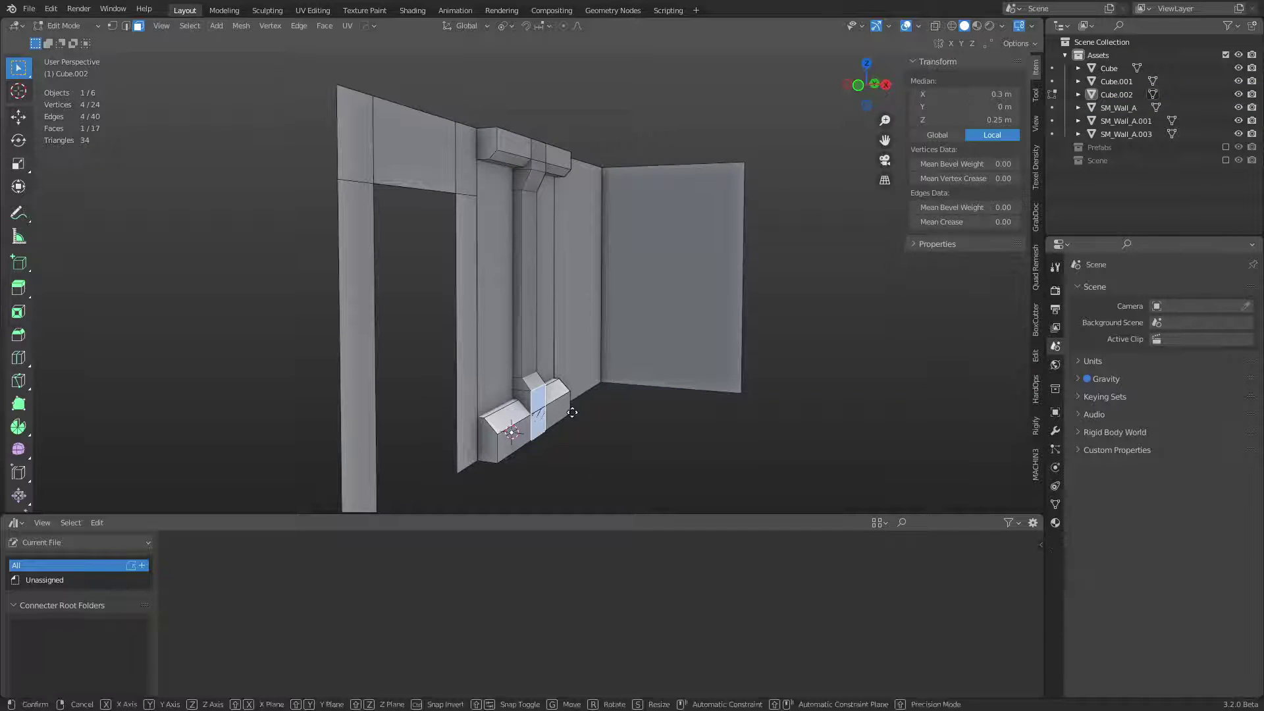
type("x0.3")
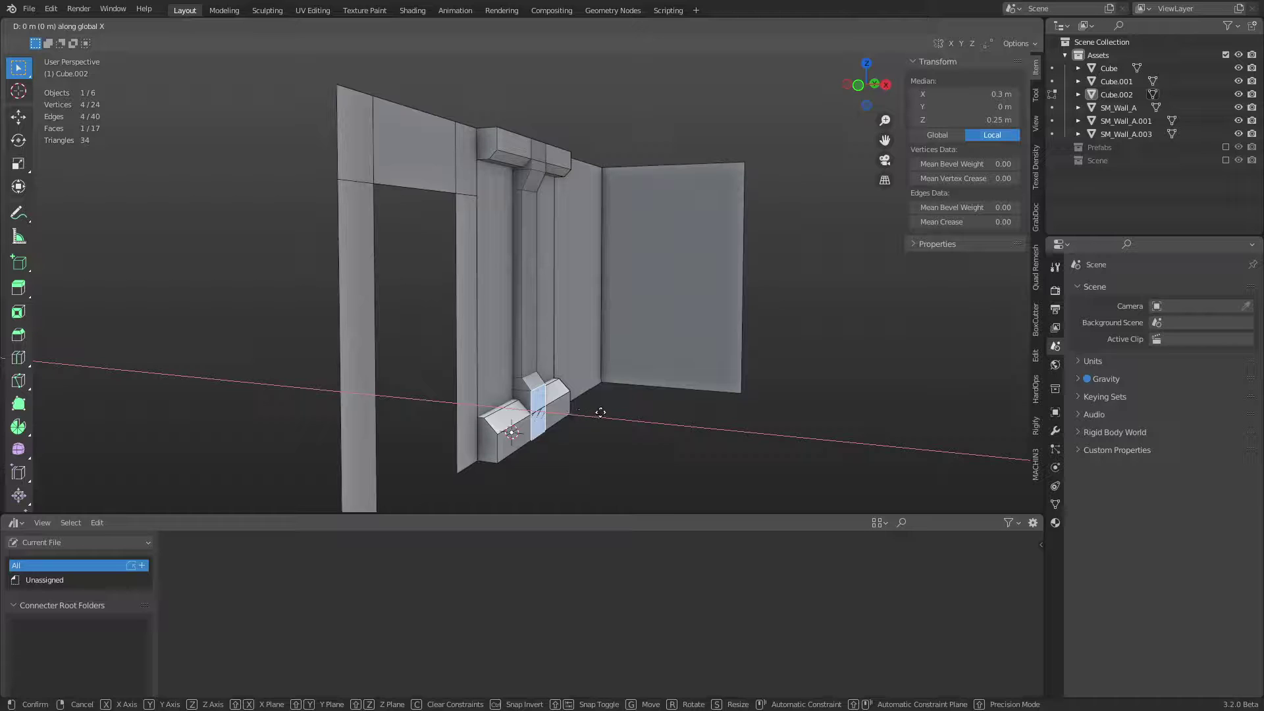
key("Return")
key("alt+a")
Step: Move the front face of the pillar's top block outward along X to X 0.4 m, and return to Object Mode
left_click(541, 159)
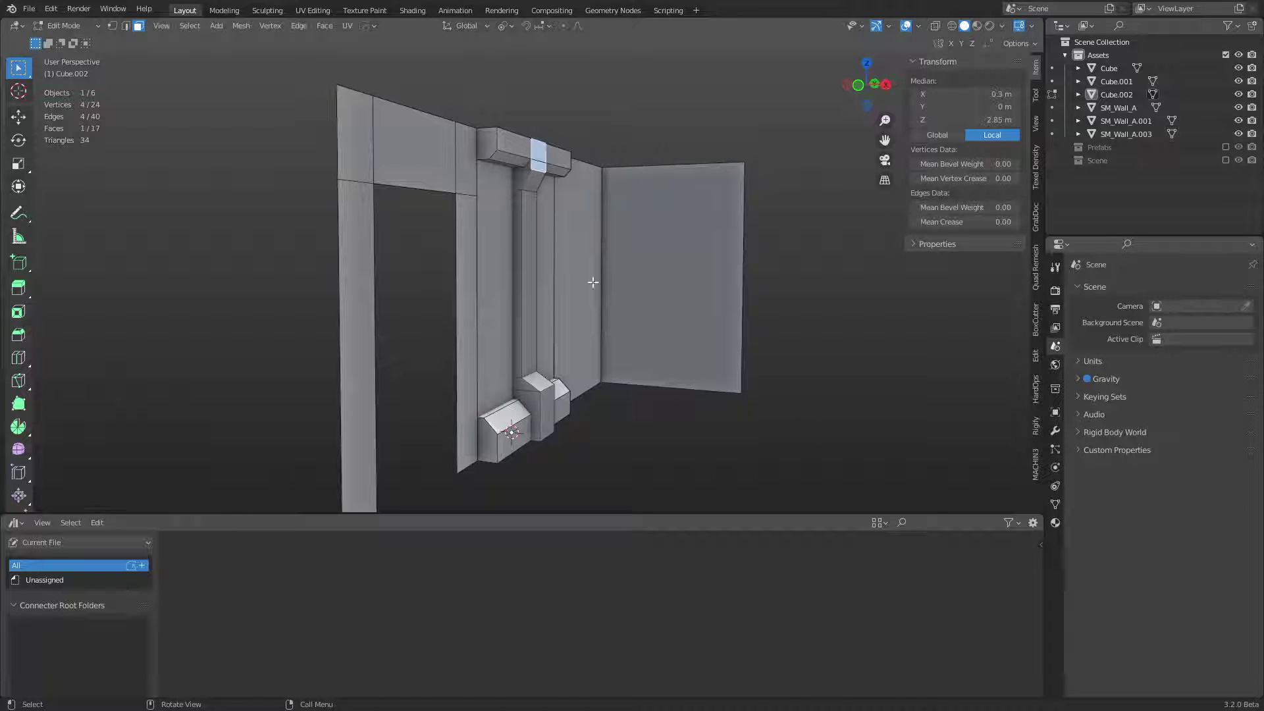
type("gx0.3")
left_click(646, 292)
key("ctrl+Tab")
left_click(612, 298)
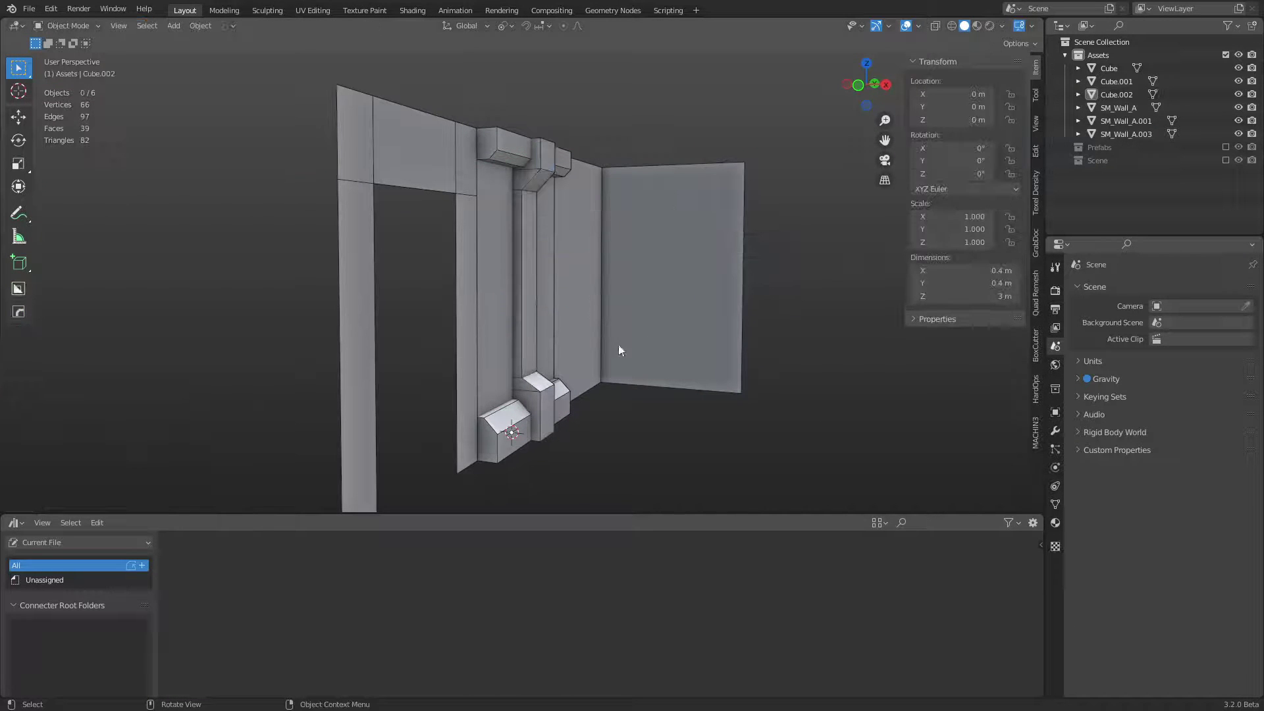
left_click(631, 355)
left_click(670, 435)
Step: Bevel the pillar's long vertical front edges with 5 segments and a width of about 0.106 m, and return to Object Mode
middle_click_drag(662, 392, 499, 378)
left_click(550, 370)
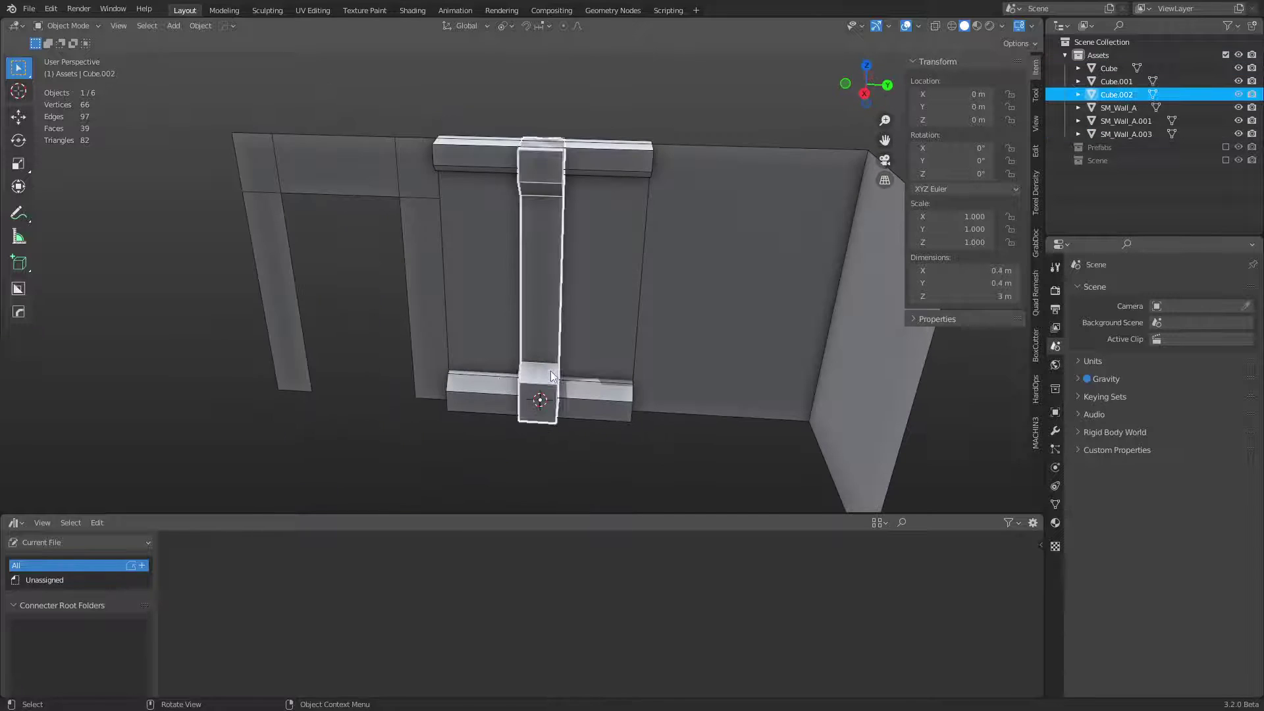
key("Tab")
key("ctrl+b")
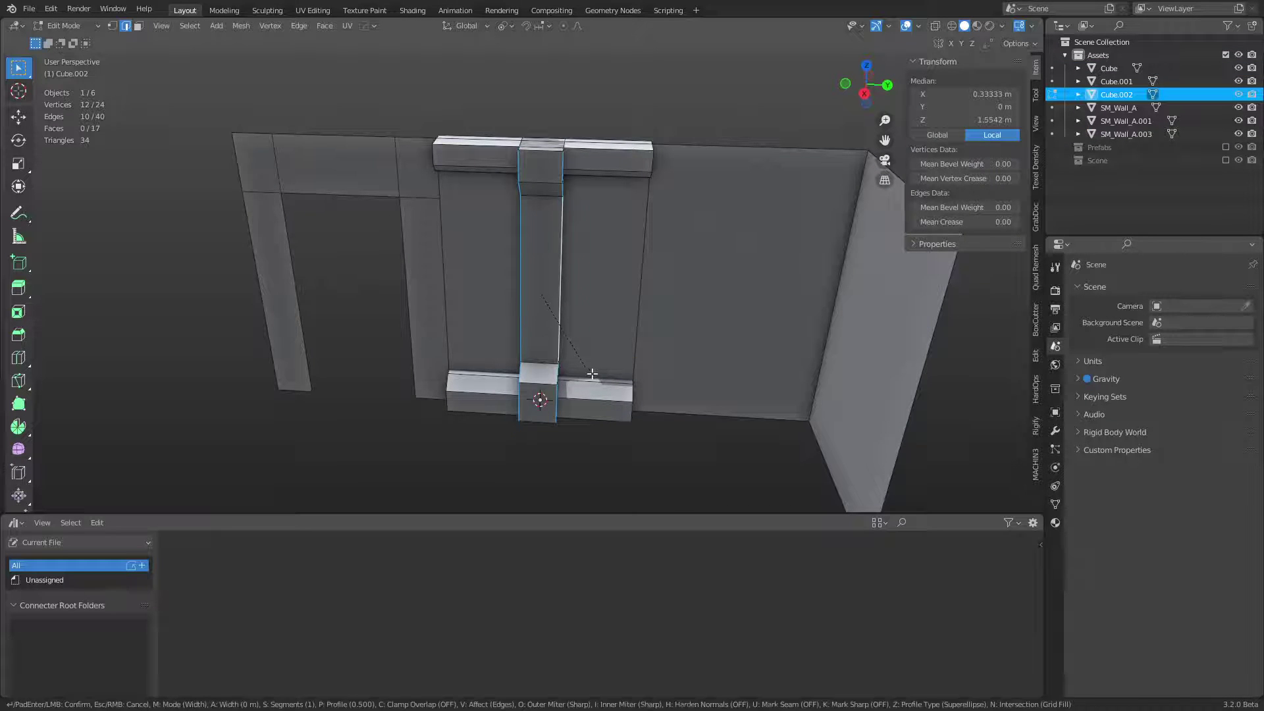
left_click(725, 381)
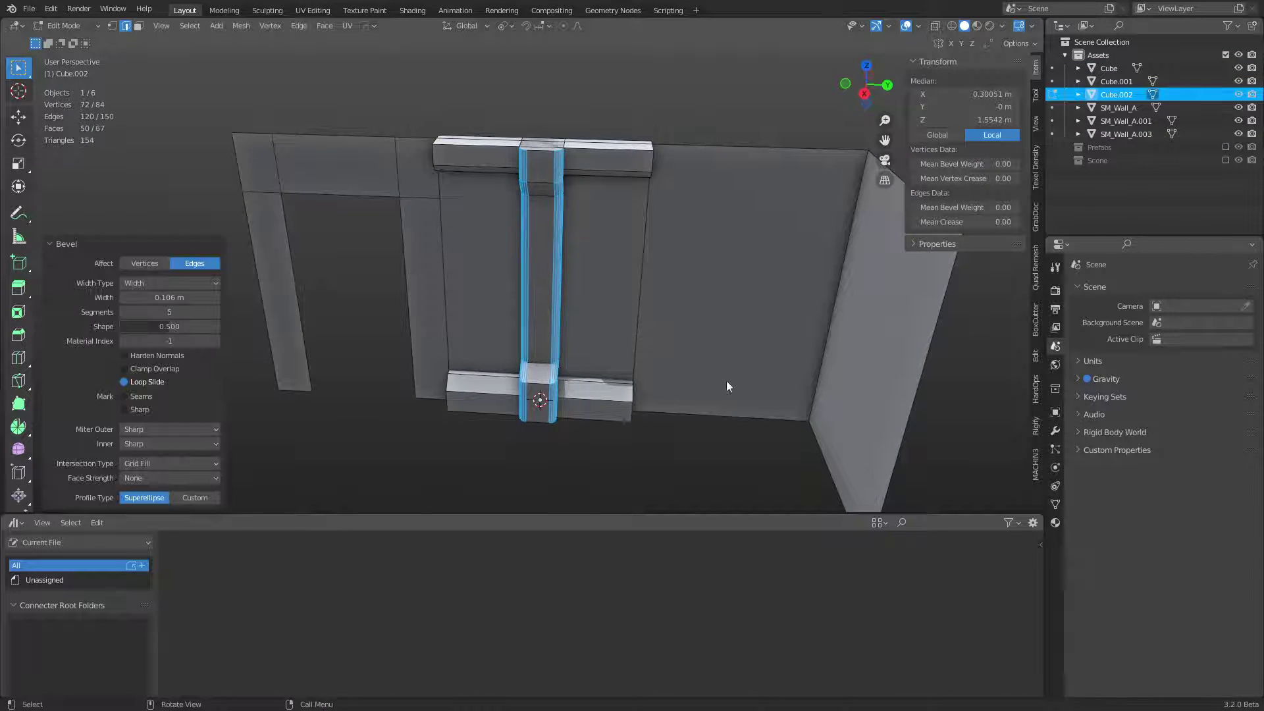
key("Tab")
left_click(592, 446)
Step: Bevel the horizontal edge loops where the pillar's top and base blocks start tapering, using 5 segments and a width of about 0.085 m
middle_click_drag(593, 446, 657, 381)
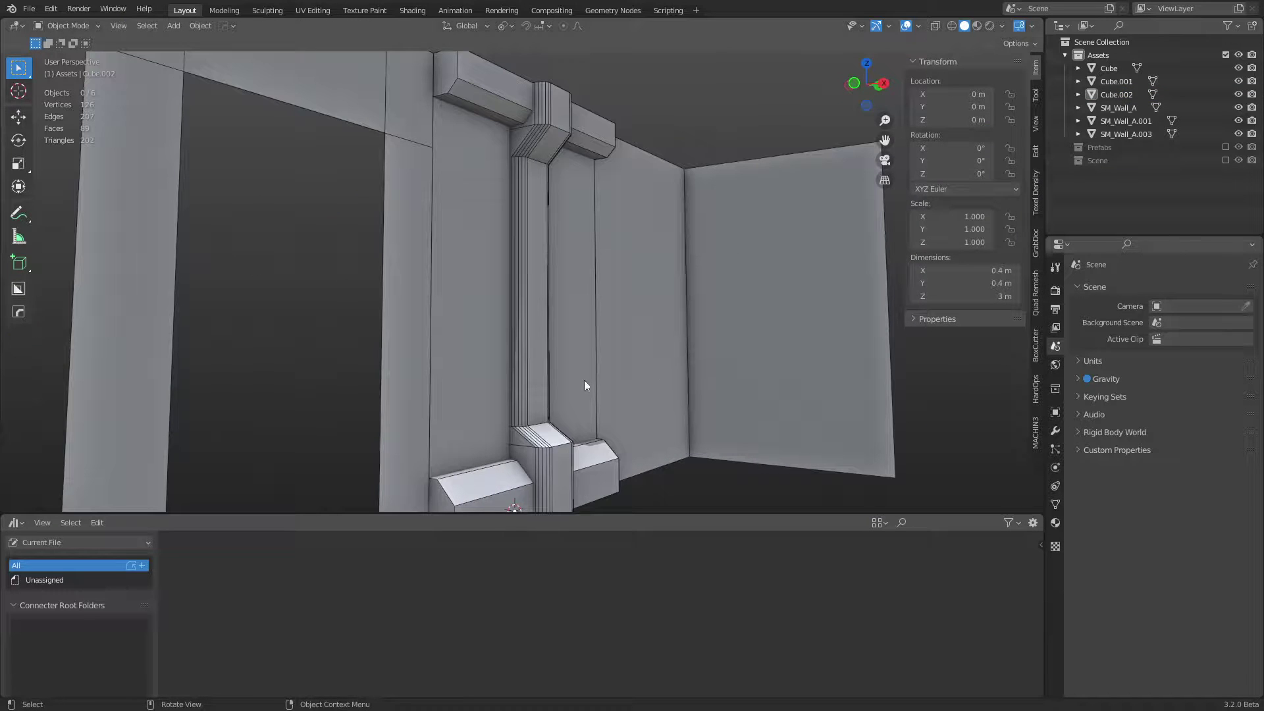
left_click(532, 405)
key("Tab")
left_click(557, 150, "alt")
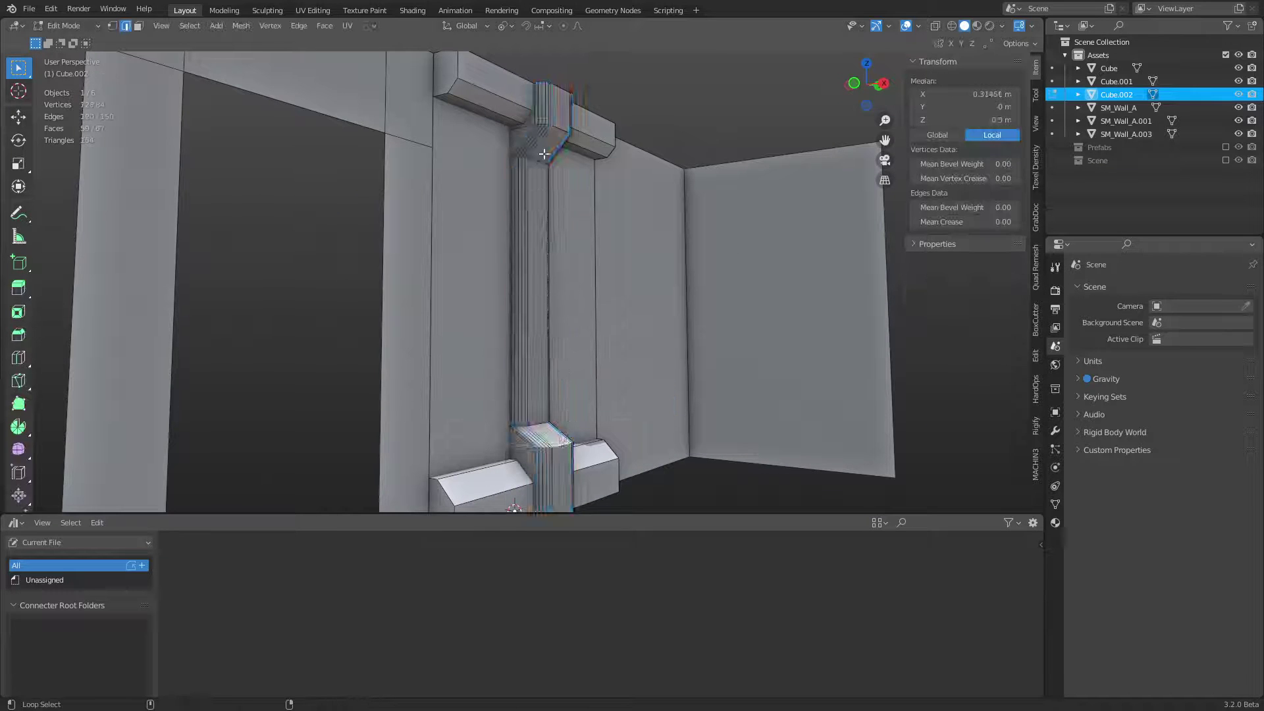
left_click(557, 131, "alt+shift")
key("ctrl+b")
left_click(697, 297)
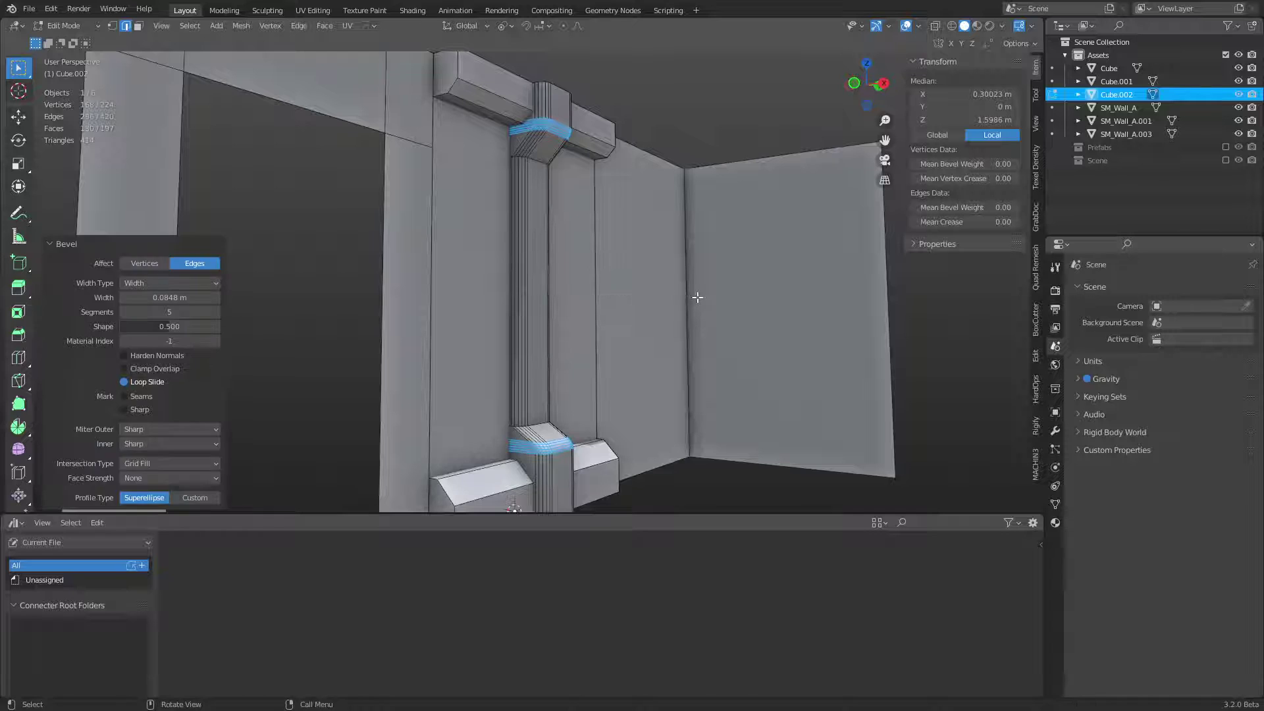
key("Tab")
left_click(687, 413)
scroll(682, 406, "down", 4)
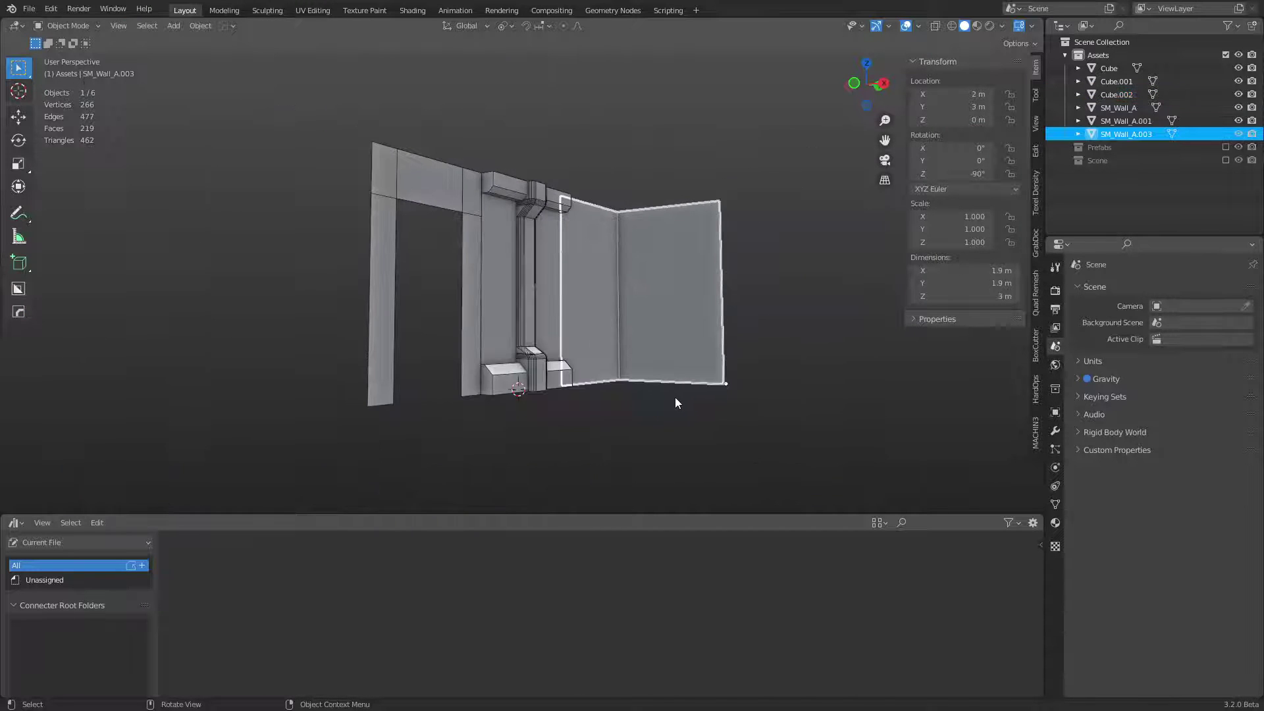
left_click(672, 399)
Step: Add a cube mesh at the world origin and enter Edit Mode on it in the front view
middle_click_drag(655, 411, 618, 396)
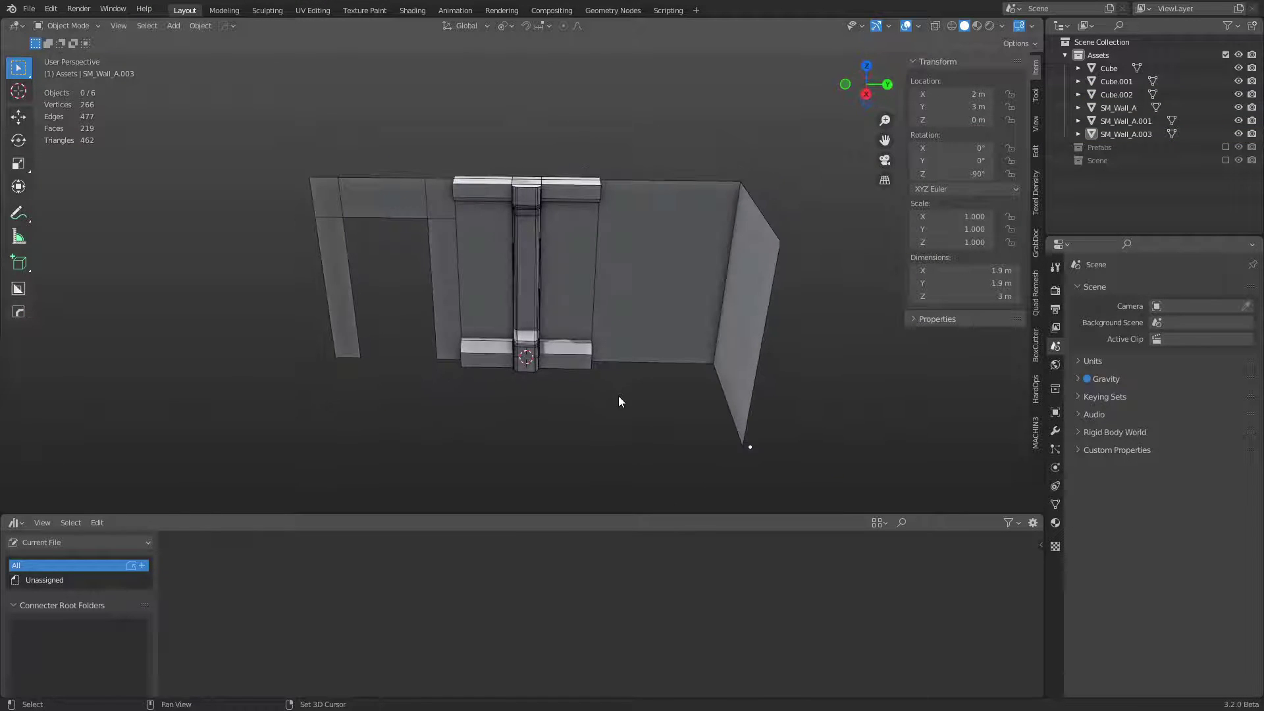
key("shift+a")
mouse_move(614, 395)
left_click(688, 121)
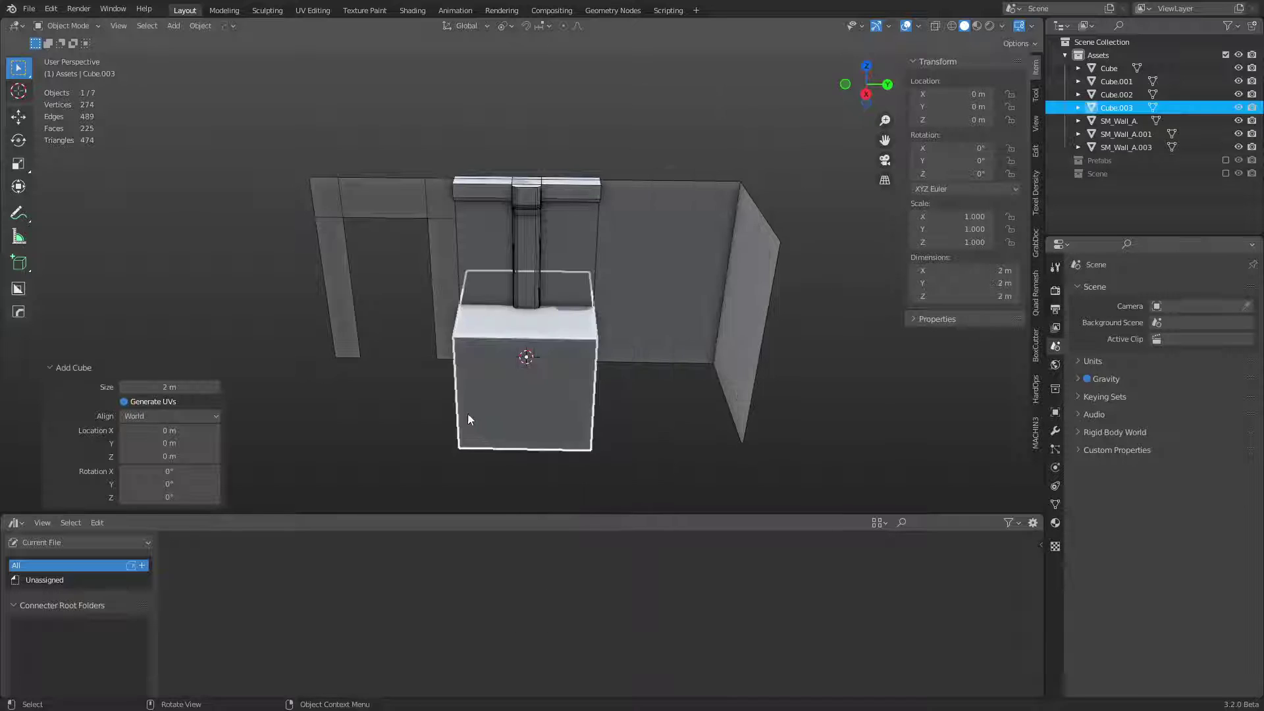
middle_click_drag(467, 413, 552, 383, "alt")
key("Tab")
left_click_drag(391, 499, 471, 300)
key("g")
key("x")
right_click(537, 312)
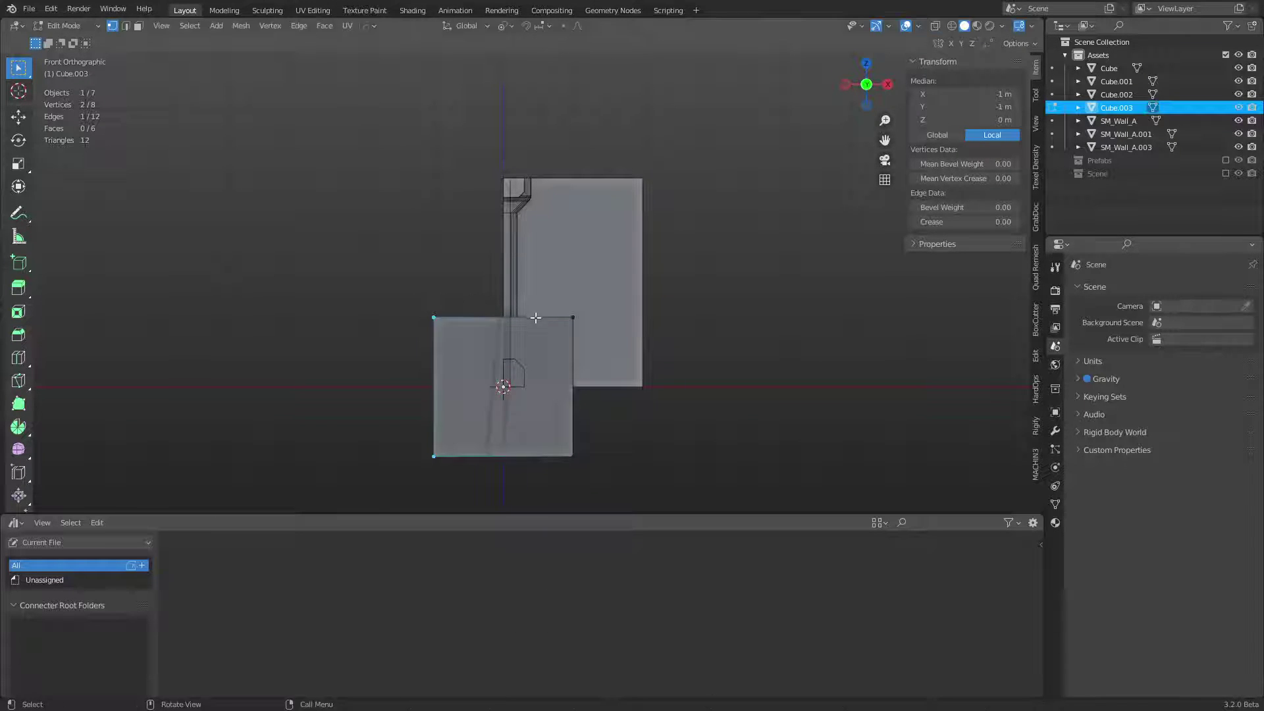
Step: With X-ray on, move the cube's negative-X side to X 0 m and its positive-X side to X 0.3 m
key("alt+z")
left_click_drag(397, 473, 479, 265)
key("g")
key("x")
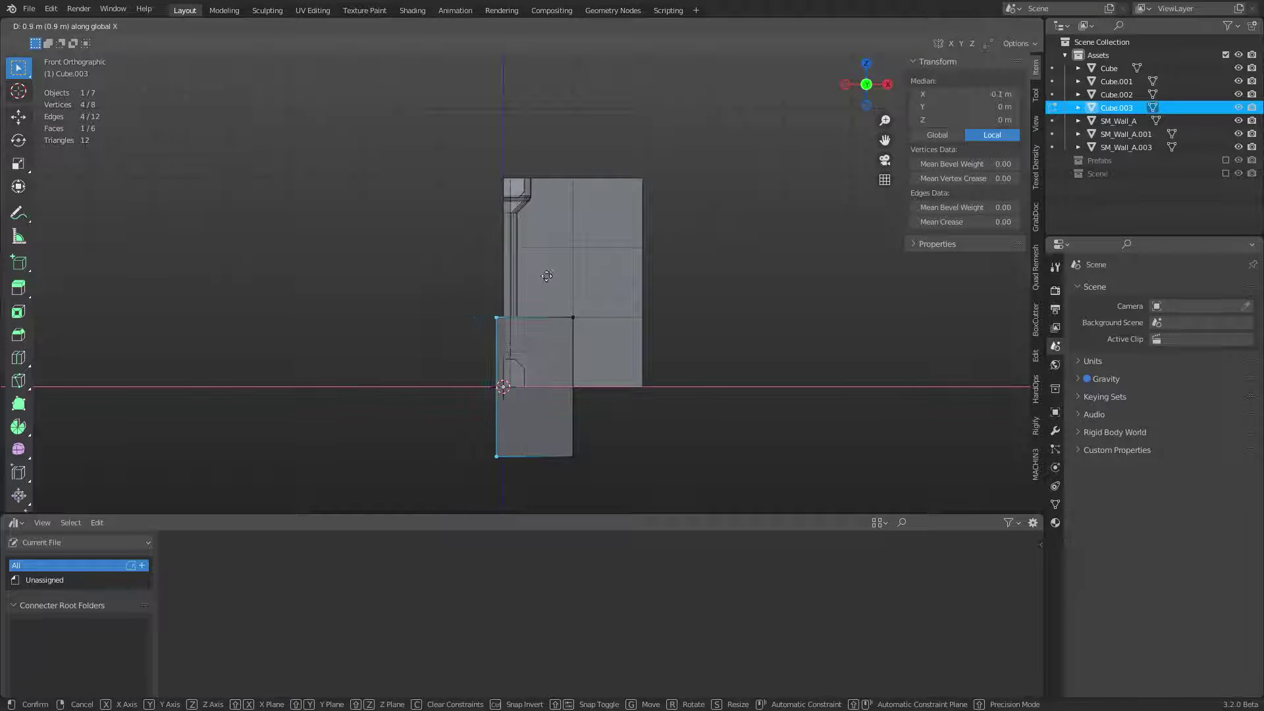
left_click(550, 281, "ctrl")
left_click_drag(546, 478, 622, 273)
key("g")
key("x")
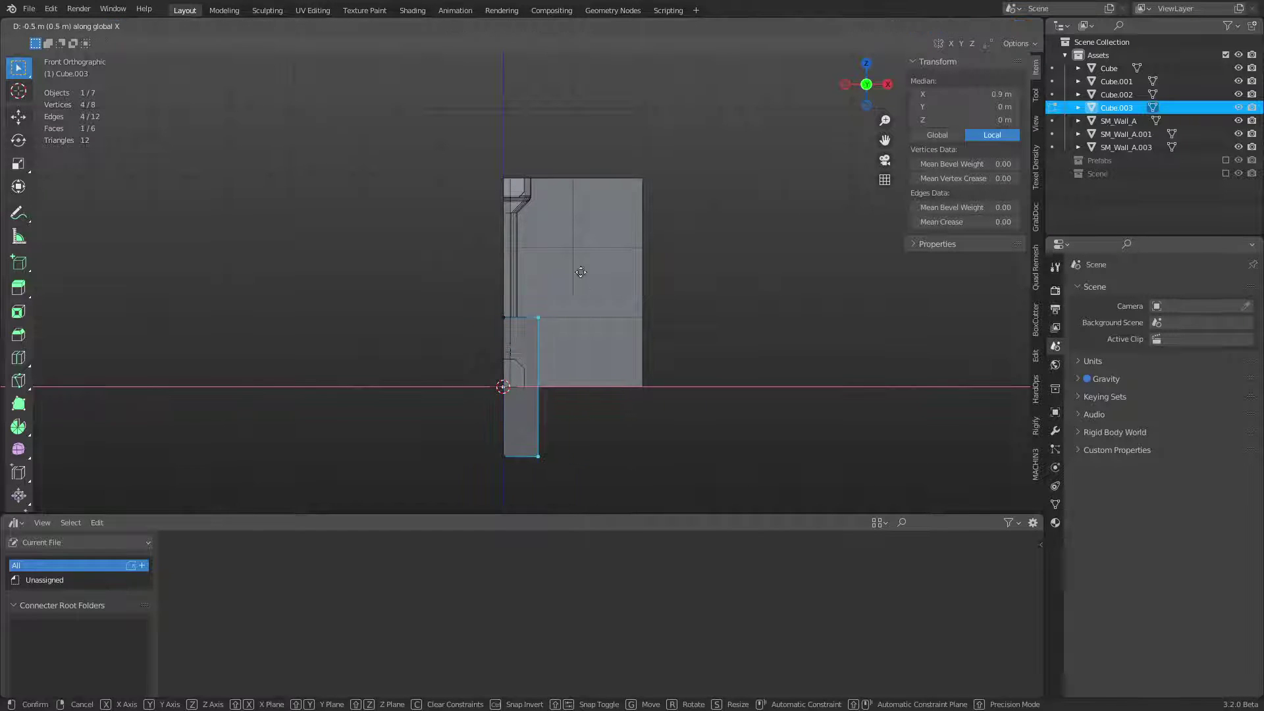
left_click(574, 272)
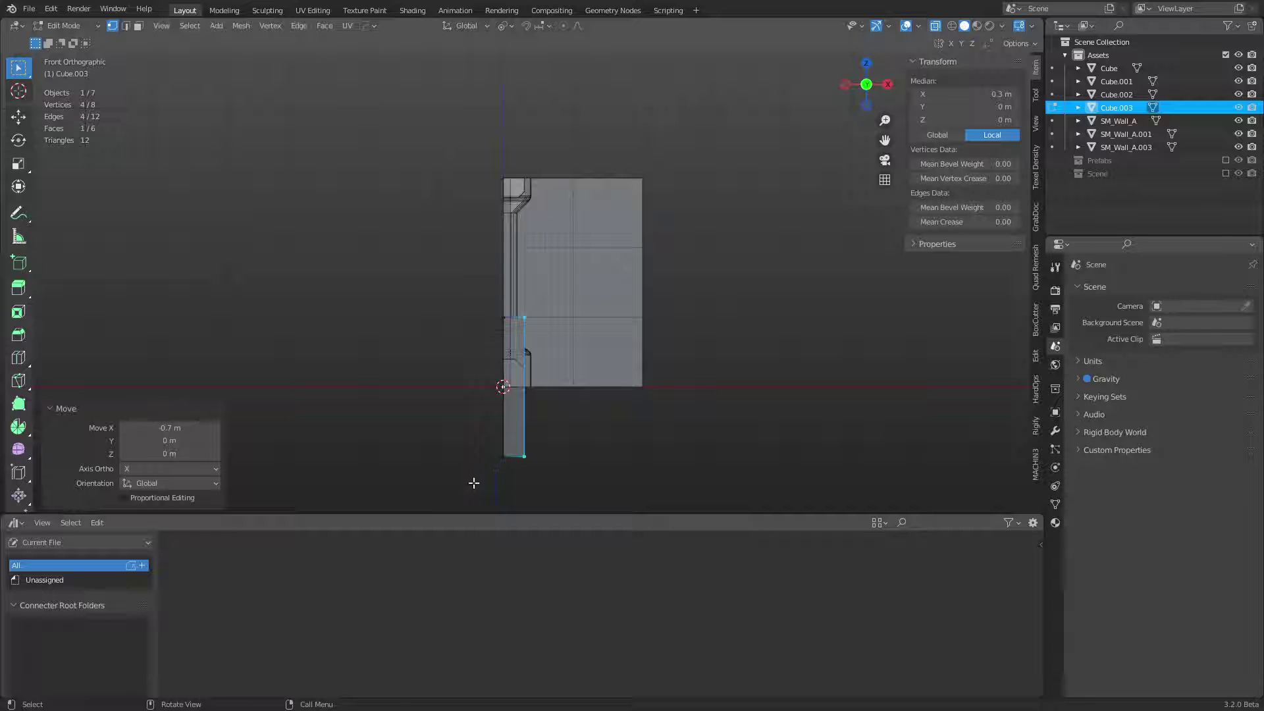
Step: Move the block's bottom up 0.4 m to Z -0.6 m and its top down 0.4 m to Z 0.6 m, and leave Edit Mode
left_click_drag(474, 483, 556, 423)
key("g")
key("z")
key("z")
left_click(560, 400)
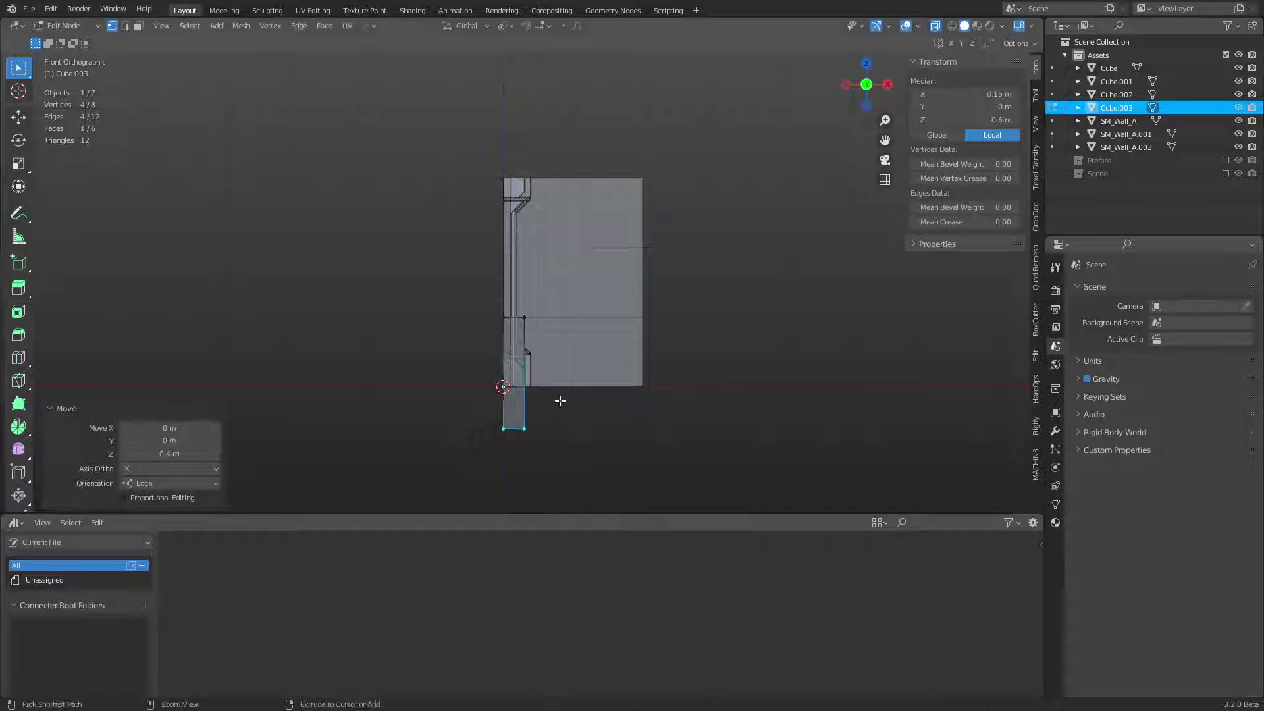
key("ctrl+i")
key("g")
key("z")
left_click(565, 326)
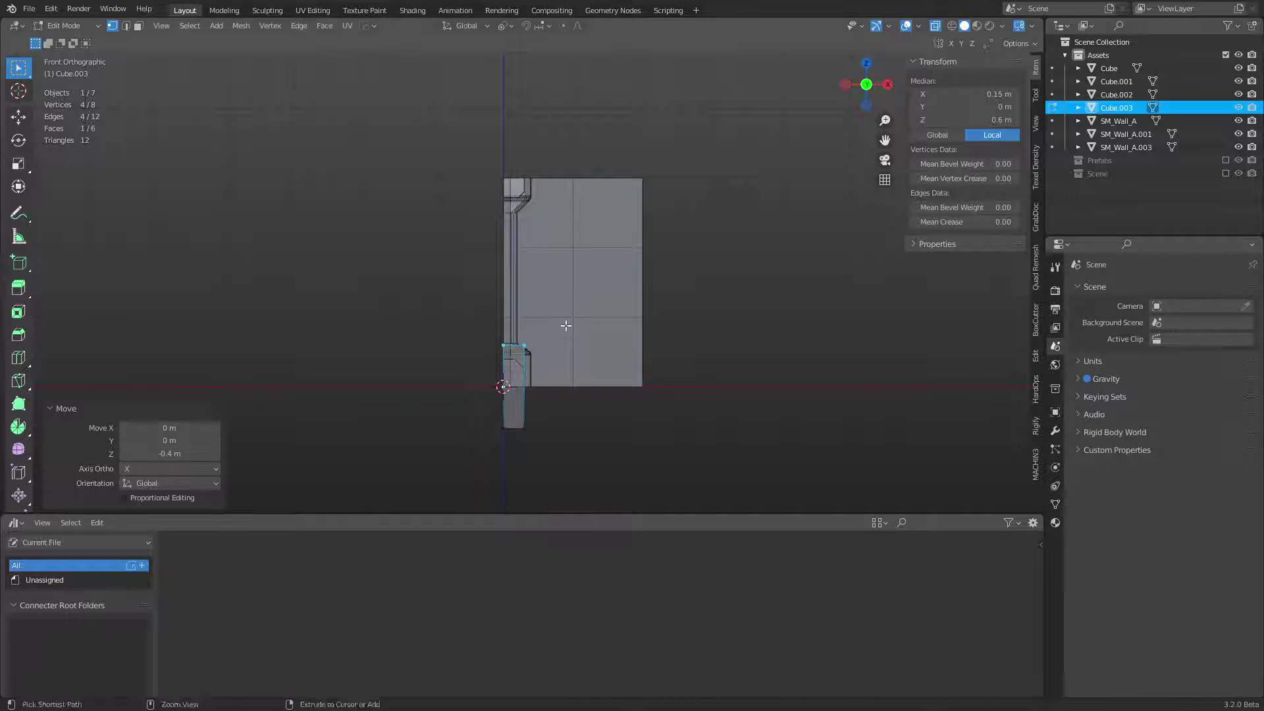
key("ctrl+Tab")
left_click(483, 325)
Step: In the right view, move the block's negative-Y side inward along Y to Y -0.3 m
middle_click_drag(545, 415, 459, 414)
key("Tab")
left_click_drag(396, 465, 486, 320)
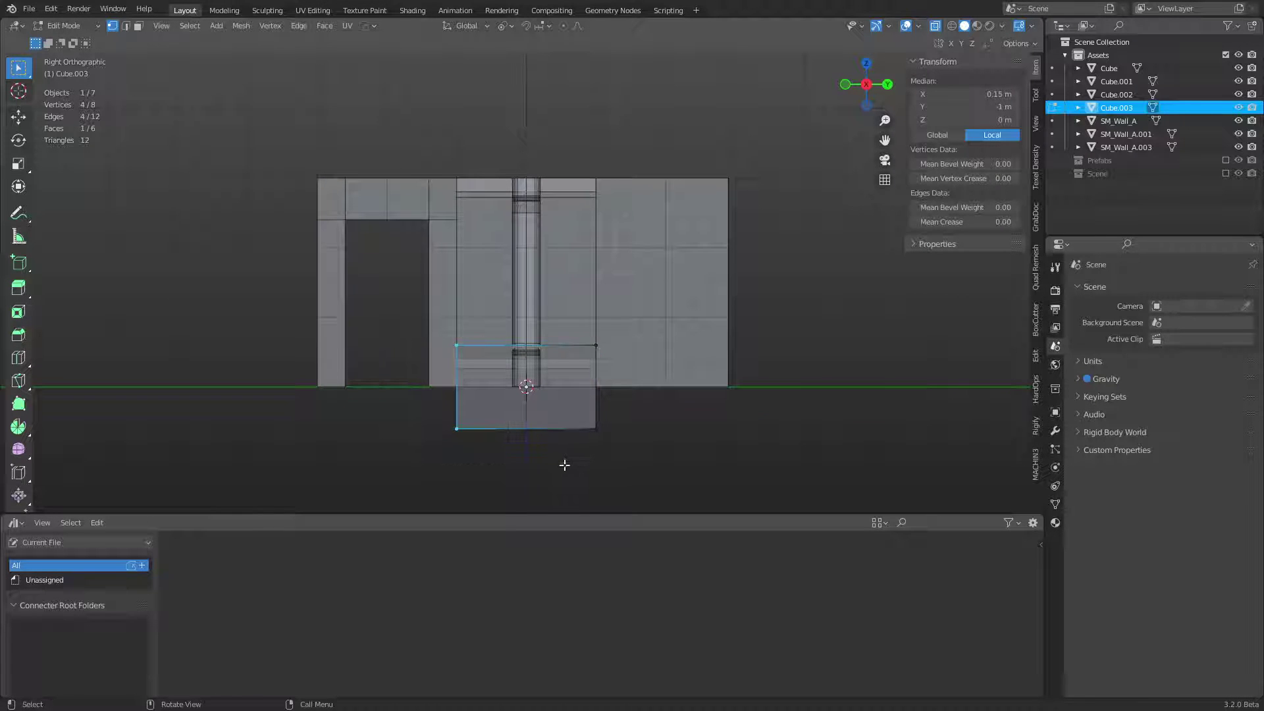
key("g")
key("x")
key("y")
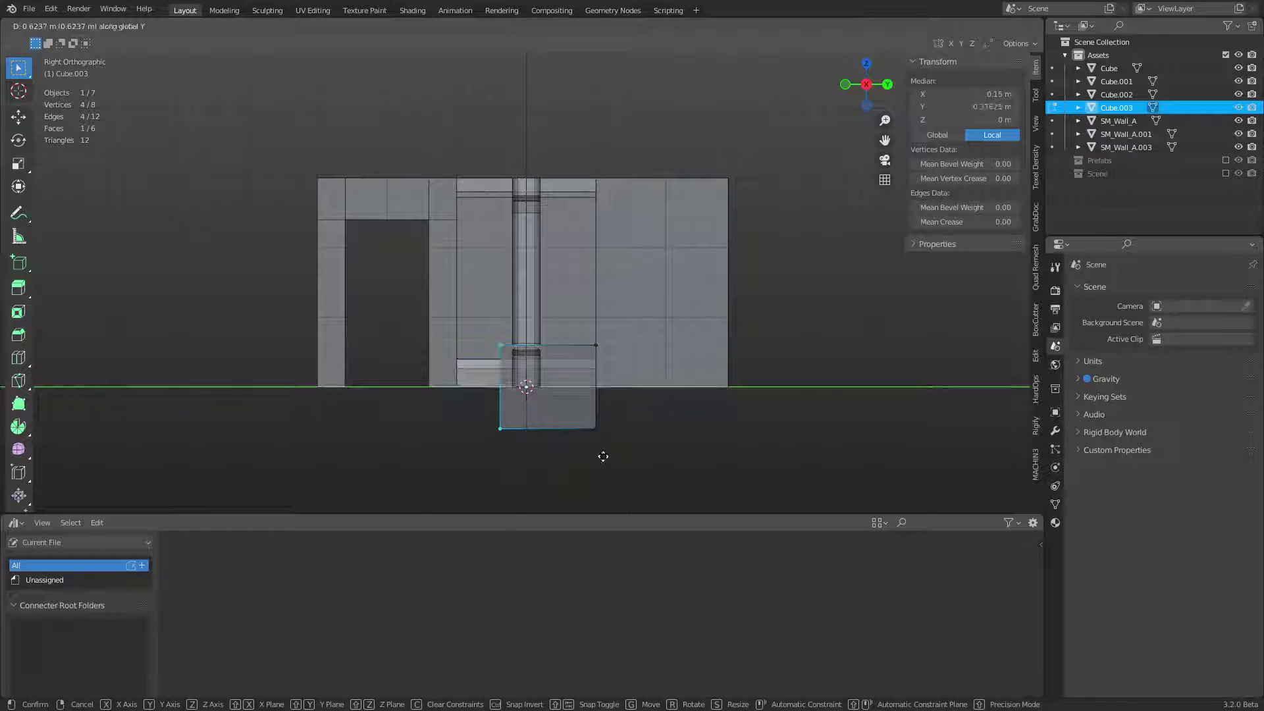
left_click(606, 456, "ctrl")
Step: Move the block's positive-Y side inward to Y 0.3 m, return to Object Mode and select the block
left_click_drag(544, 459, 627, 291)
key("g")
key("y")
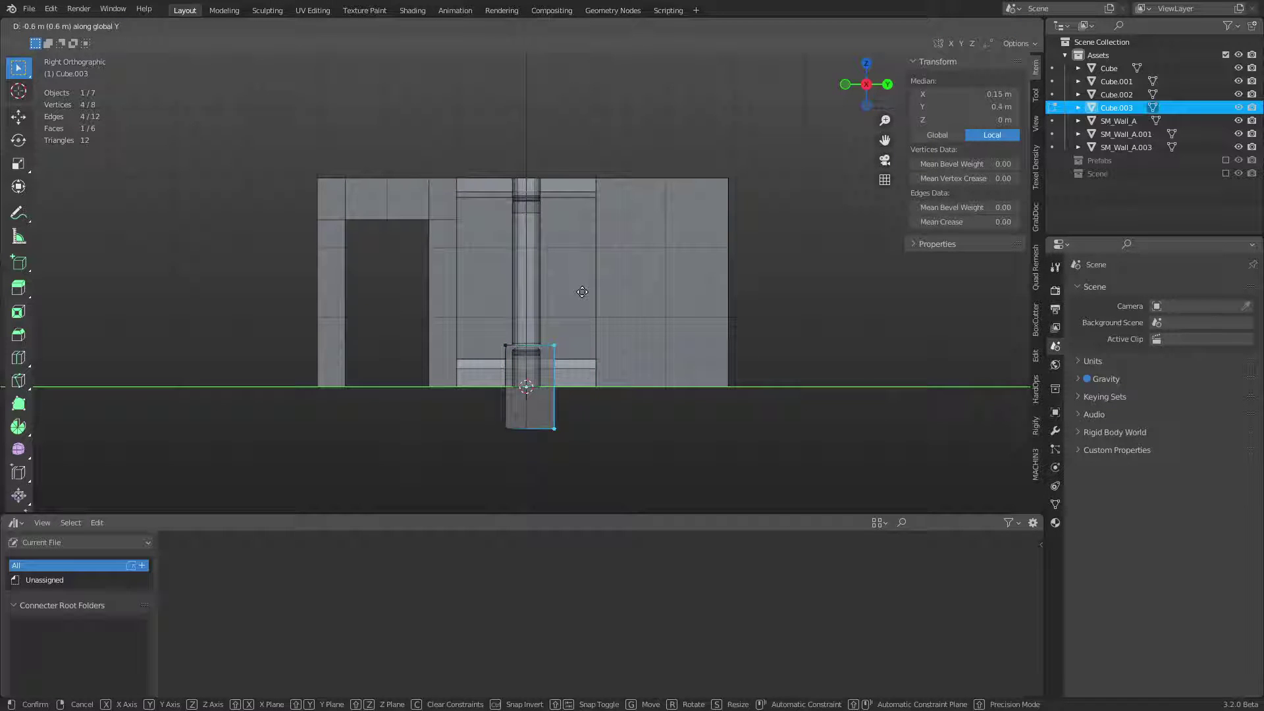
left_click(582, 291)
key("Tab")
left_click(536, 430)
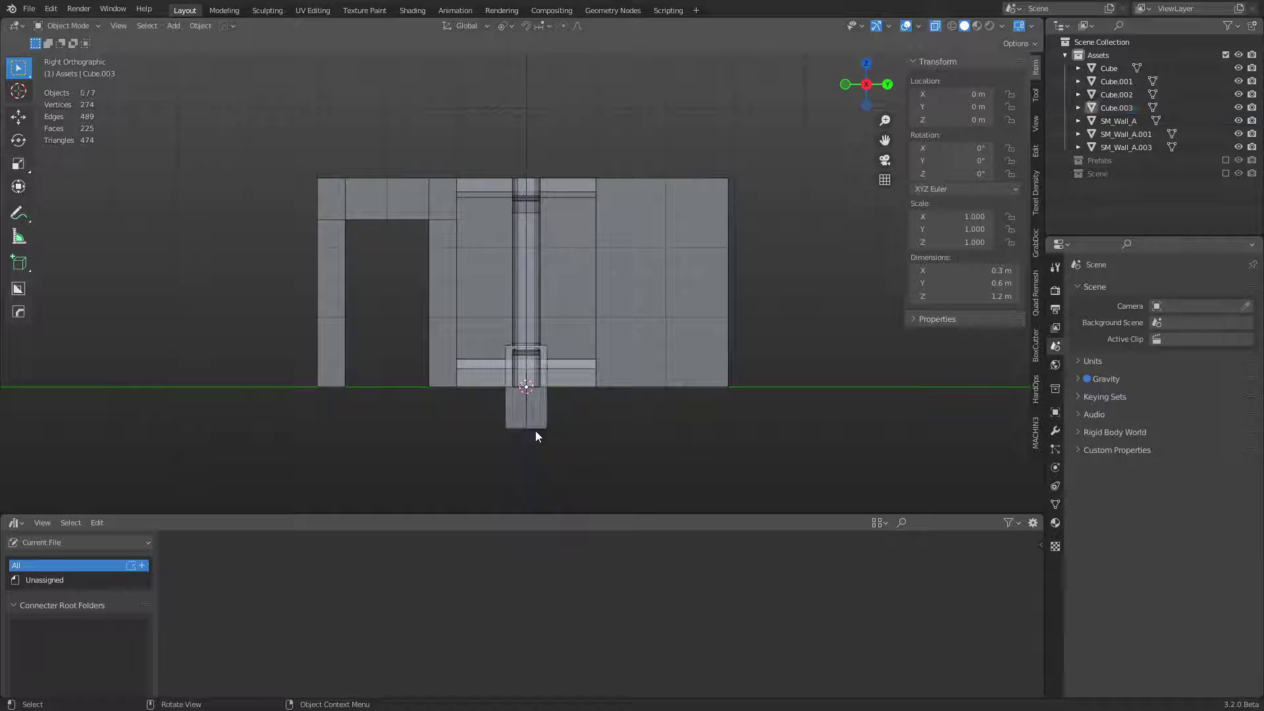
left_click(535, 430)
Step: Add a cylinder mesh with 16 vertices at the world origin
middle_click_drag(535, 431, 570, 231)
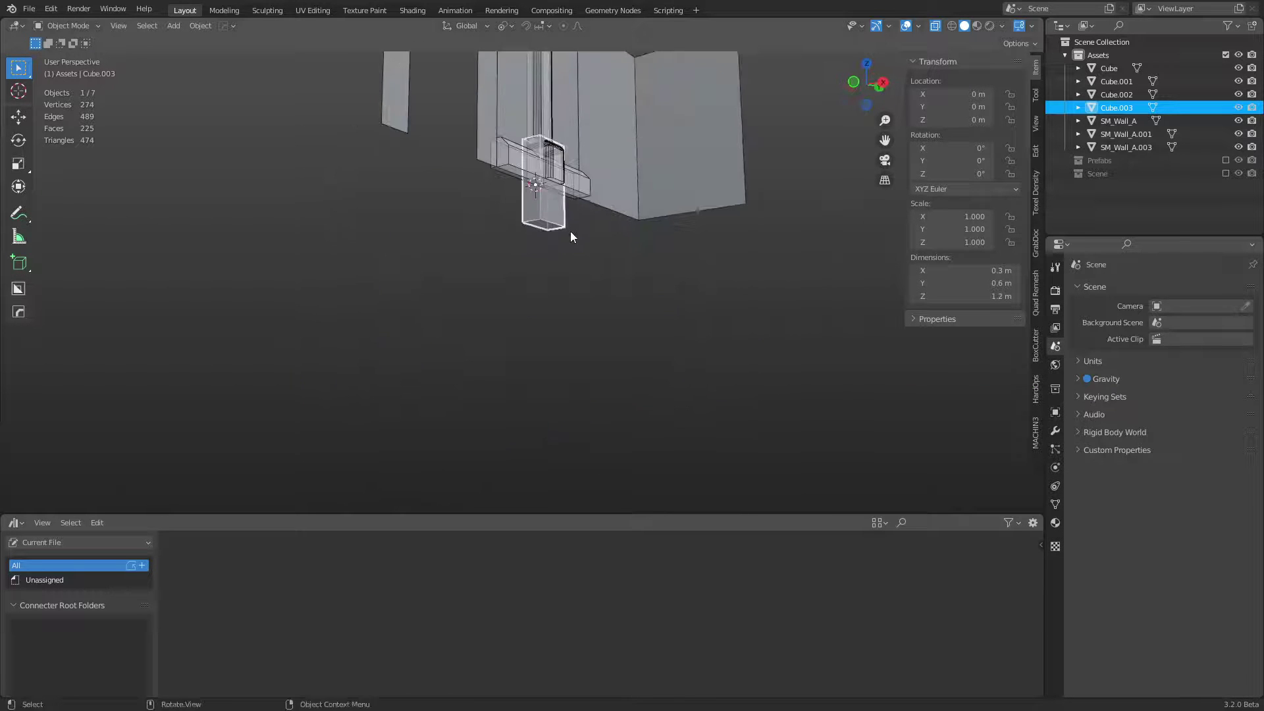
scroll(560, 245, "up", 4)
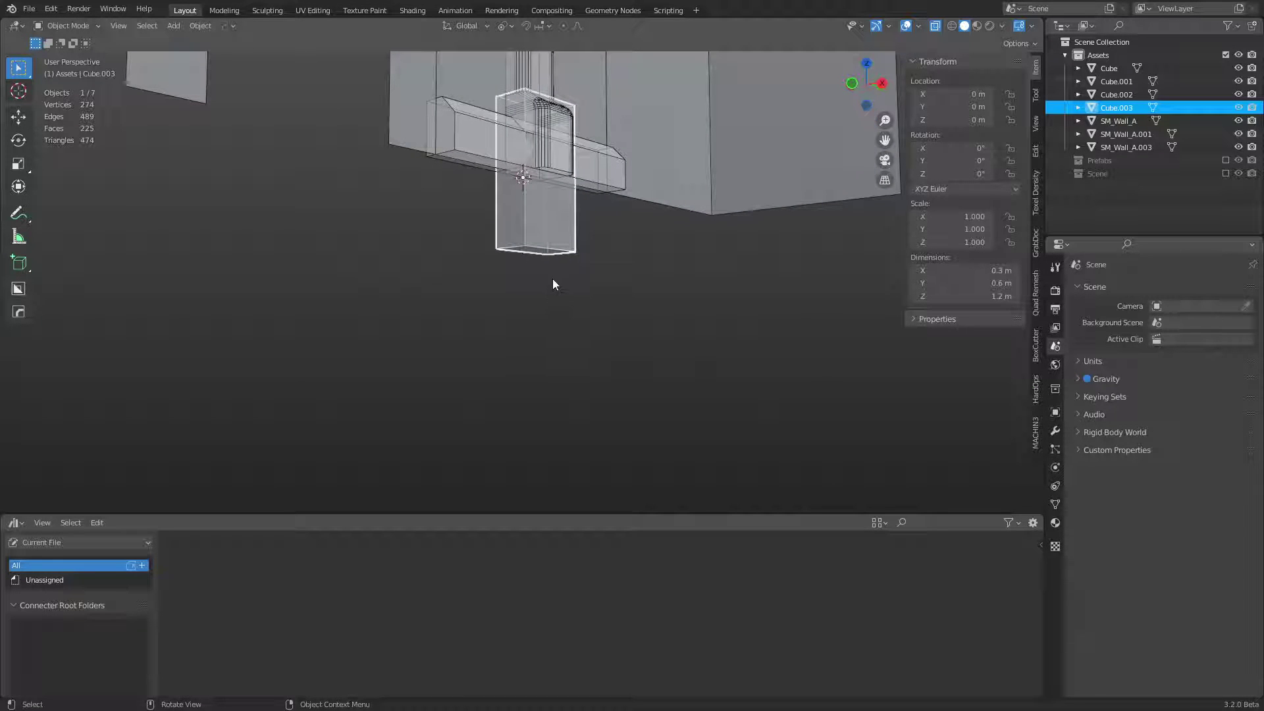
middle_click_drag(553, 284, 549, 357)
key("shift+a")
mouse_move(577, 274)
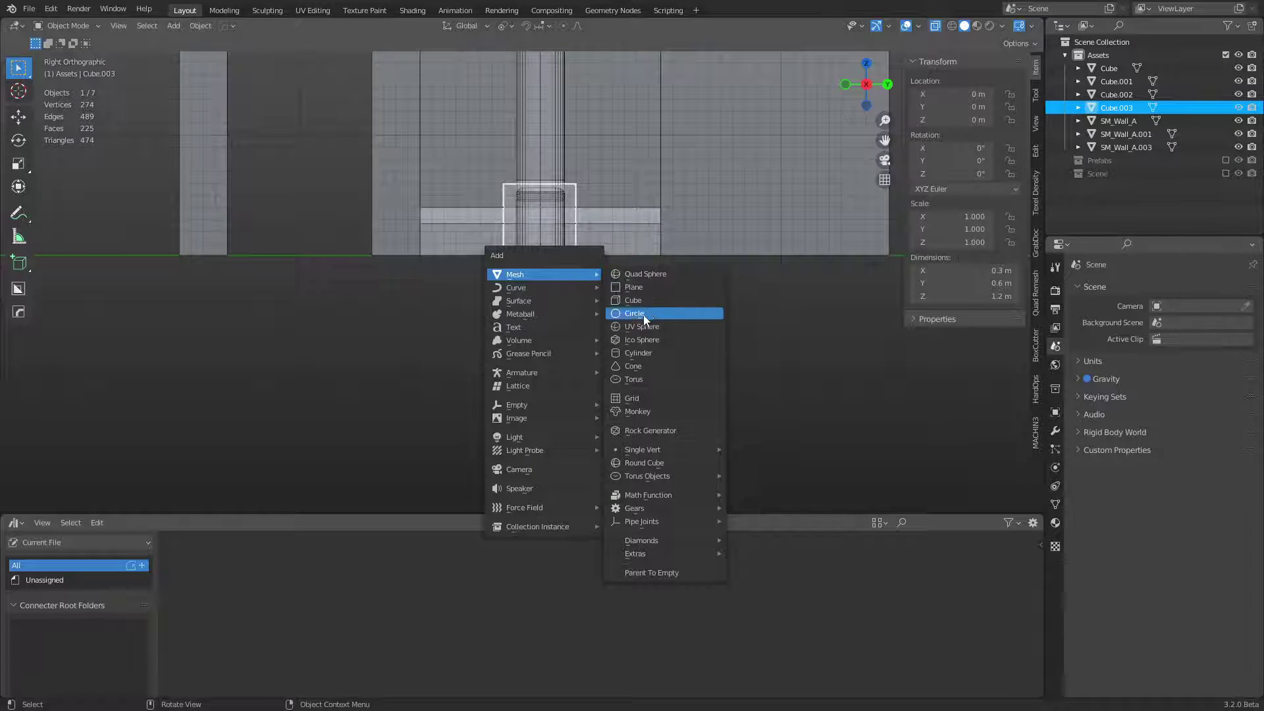
left_click(655, 357)
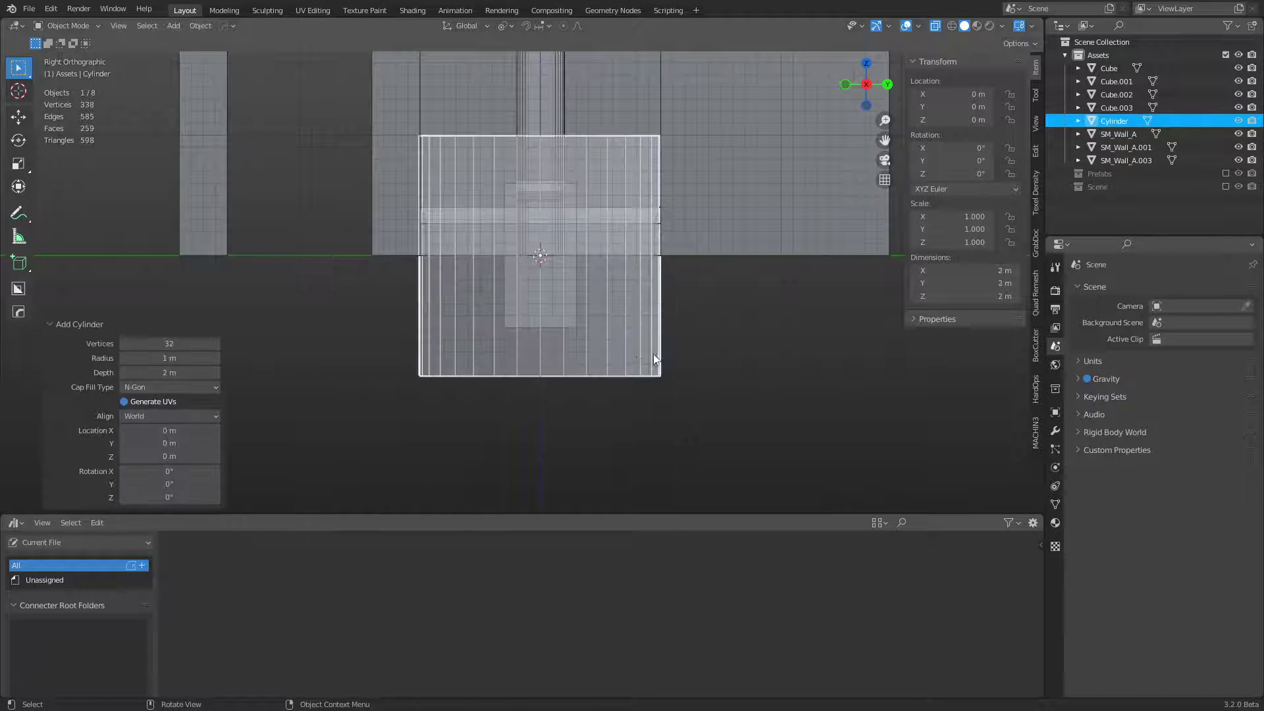
left_click(184, 347)
type("16")
key("Return")
Step: Scale the cylinder uniformly by 0.1 to 0.2 m across, and shrink it slightly further
key("s")
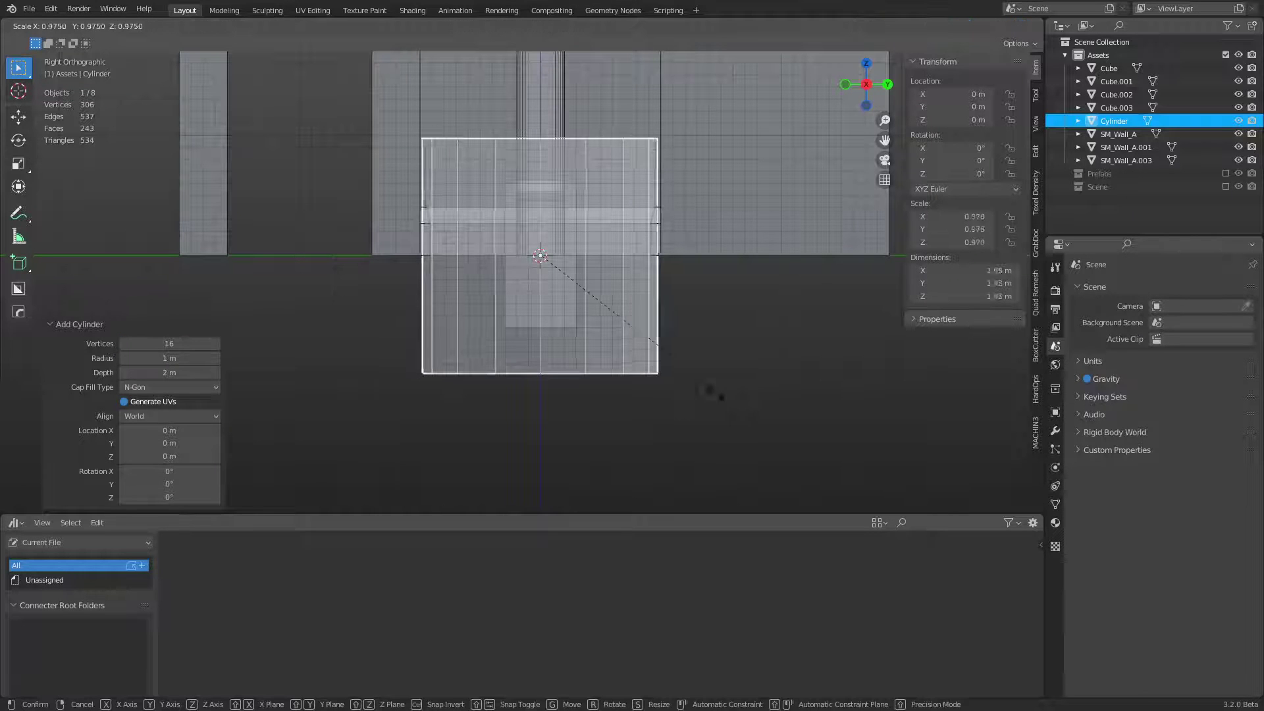
left_click(542, 281, "ctrl")
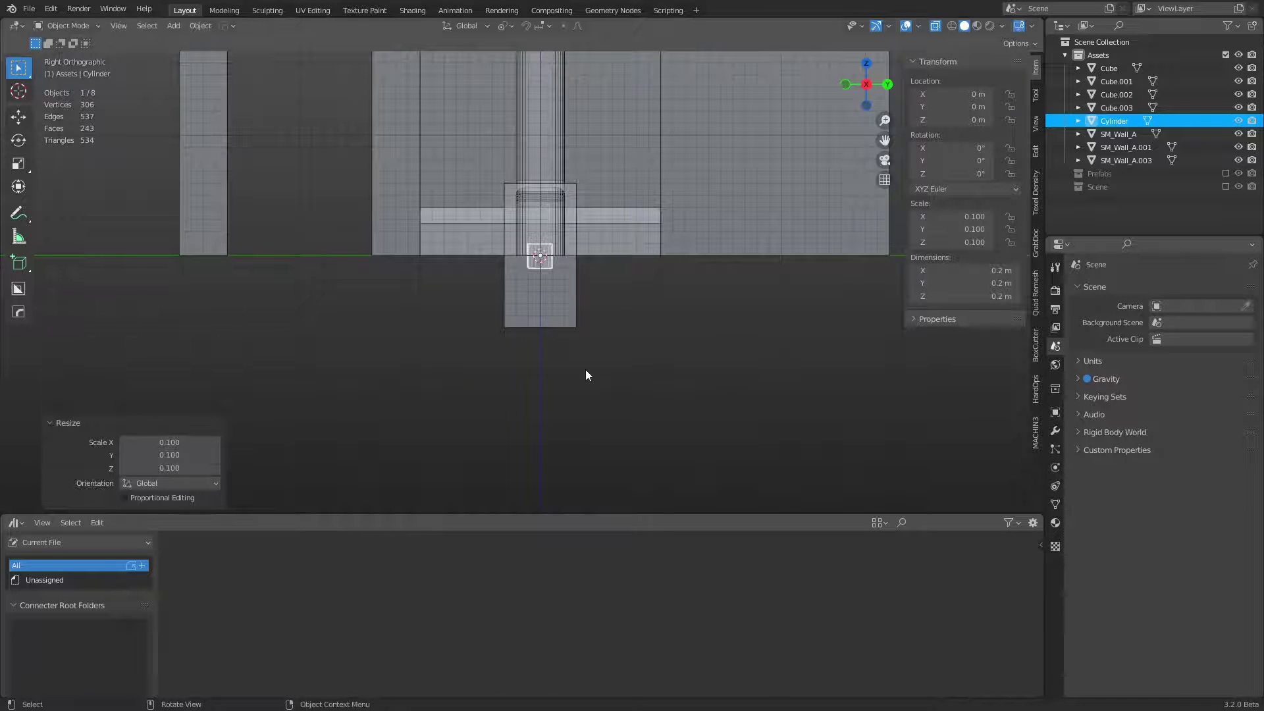
middle_click_drag(586, 369, 468, 353)
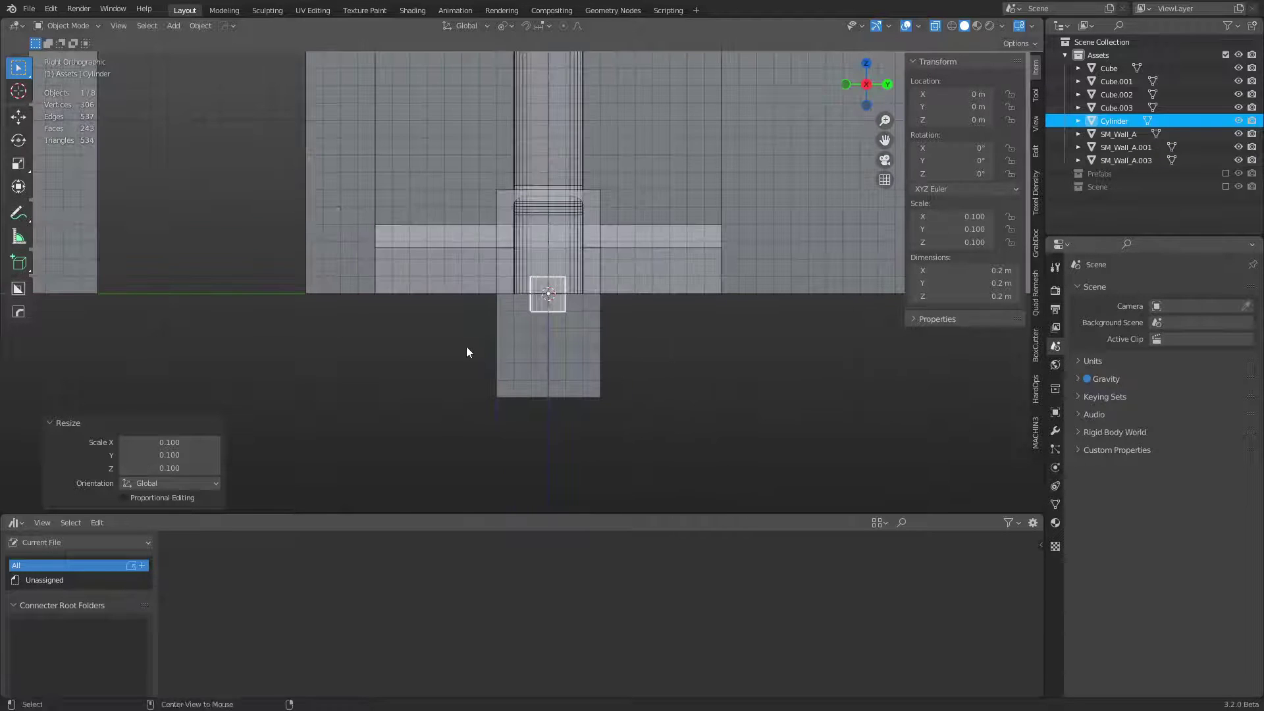
key("s")
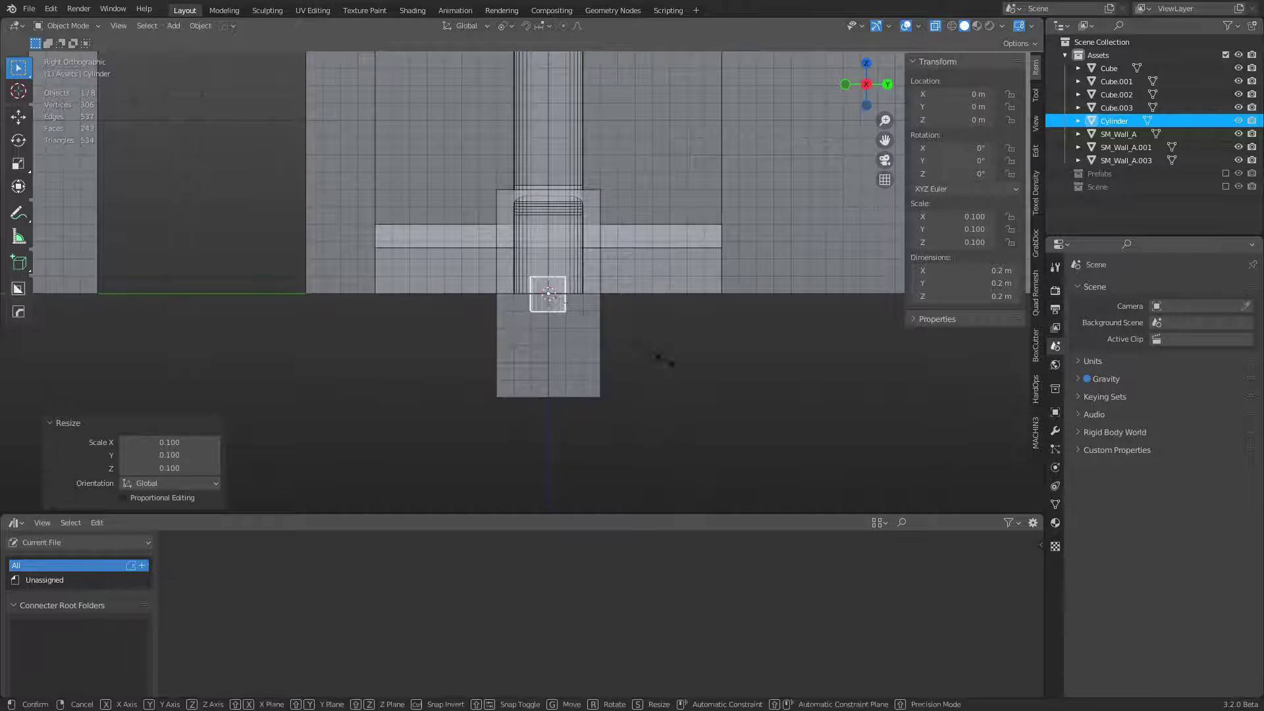
left_click(618, 334)
Step: In Edit Mode, move the cylinder's bottom end down about 0.54 m along Z to the block's underside
key("ctrl+Tab")
left_click(653, 336)
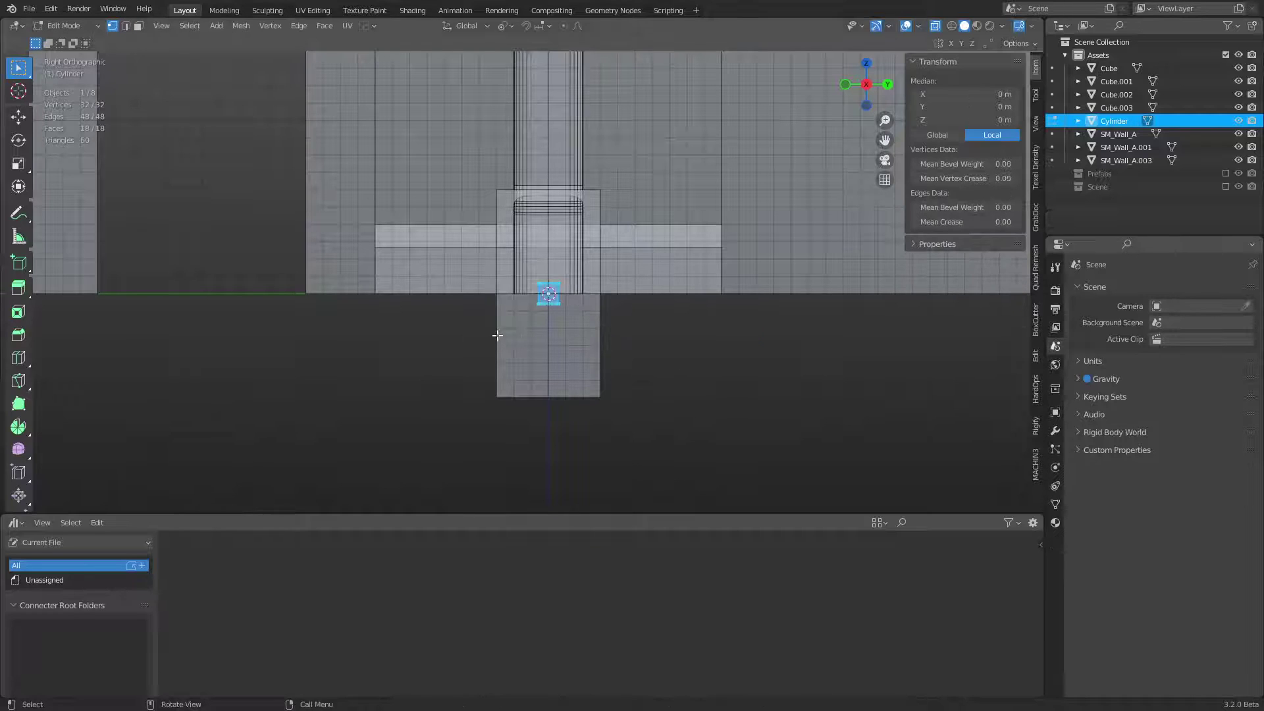
key("g")
key("z")
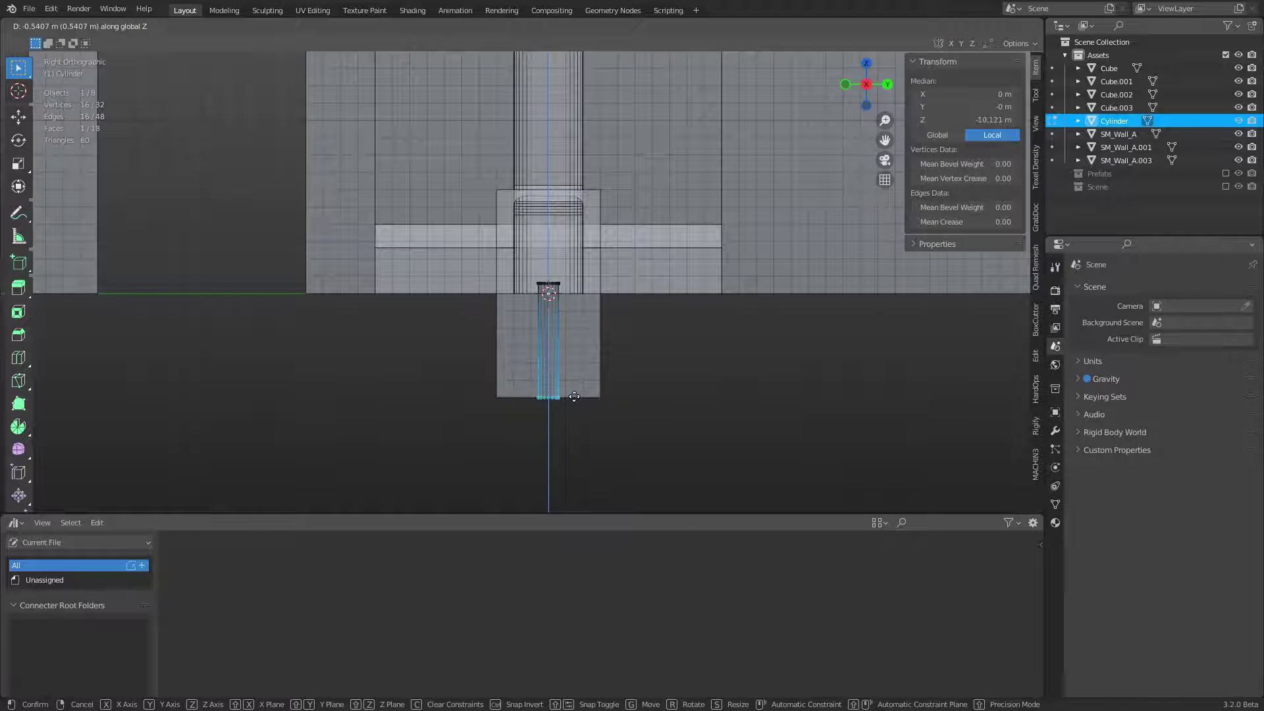
left_click(574, 397)
Step: Lower the cylinder's top end slightly along Z
scroll(536, 318, "down", 2)
left_click_drag(518, 318, 589, 256)
key("g")
key("z")
left_click(589, 259)
Step: Raise the cylinder's bottom end 0.1 m along Z
left_click_drag(474, 403, 579, 336)
key("g")
key("z")
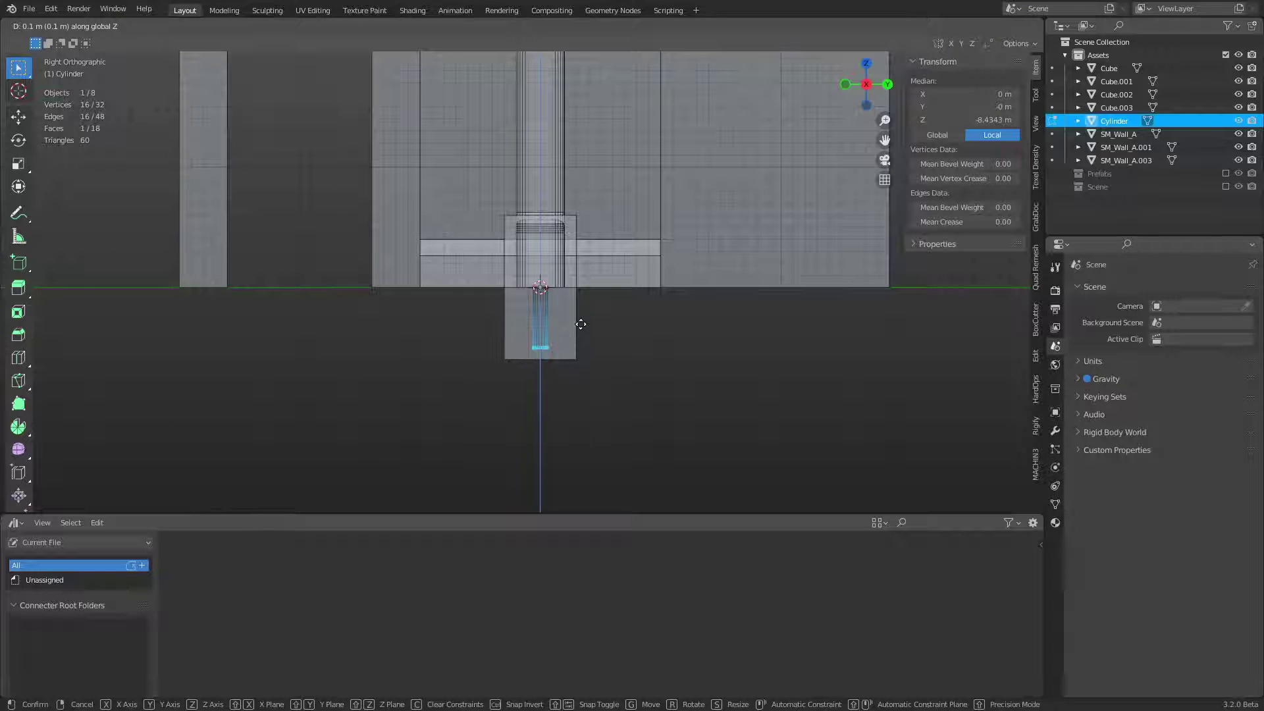
left_click(580, 323)
key("Tab")
left_click(505, 329)
key("Tab")
left_click(579, 336)
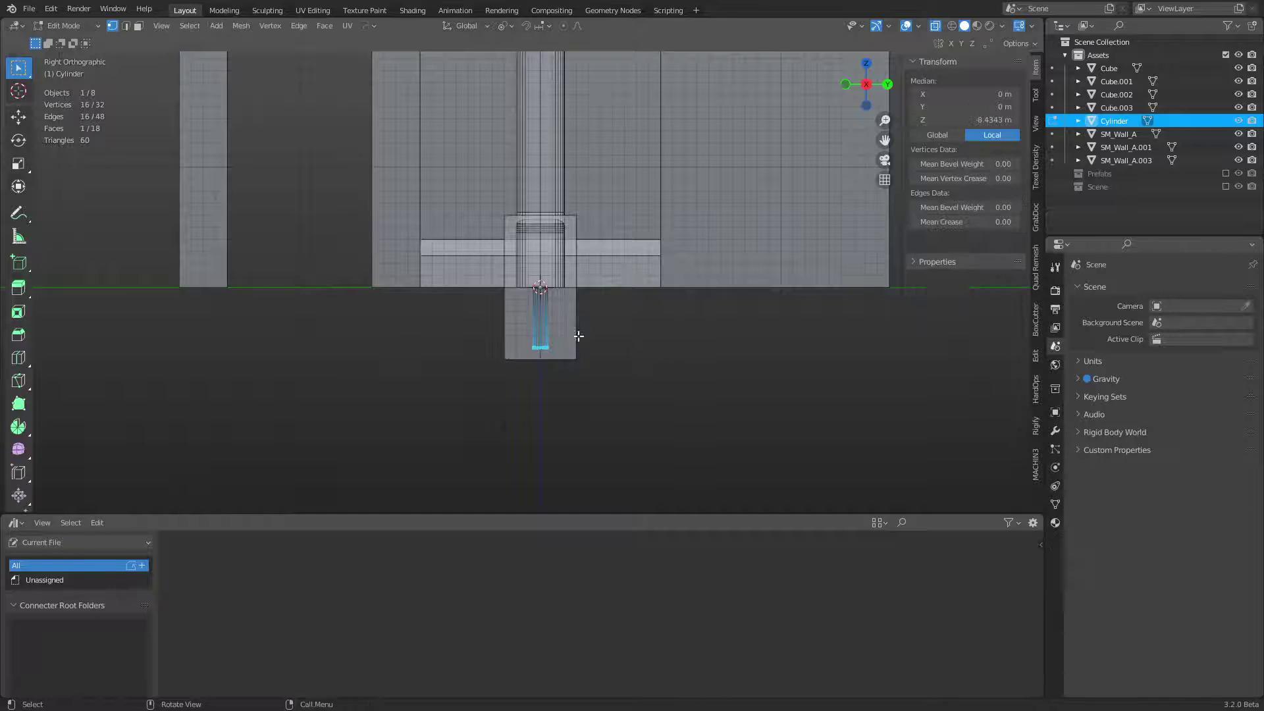
Step: Select both end cap faces of the cylinder and delete them
key("3")
key("alt+z")
key("alt+z")
left_click_drag(508, 315, 574, 263)
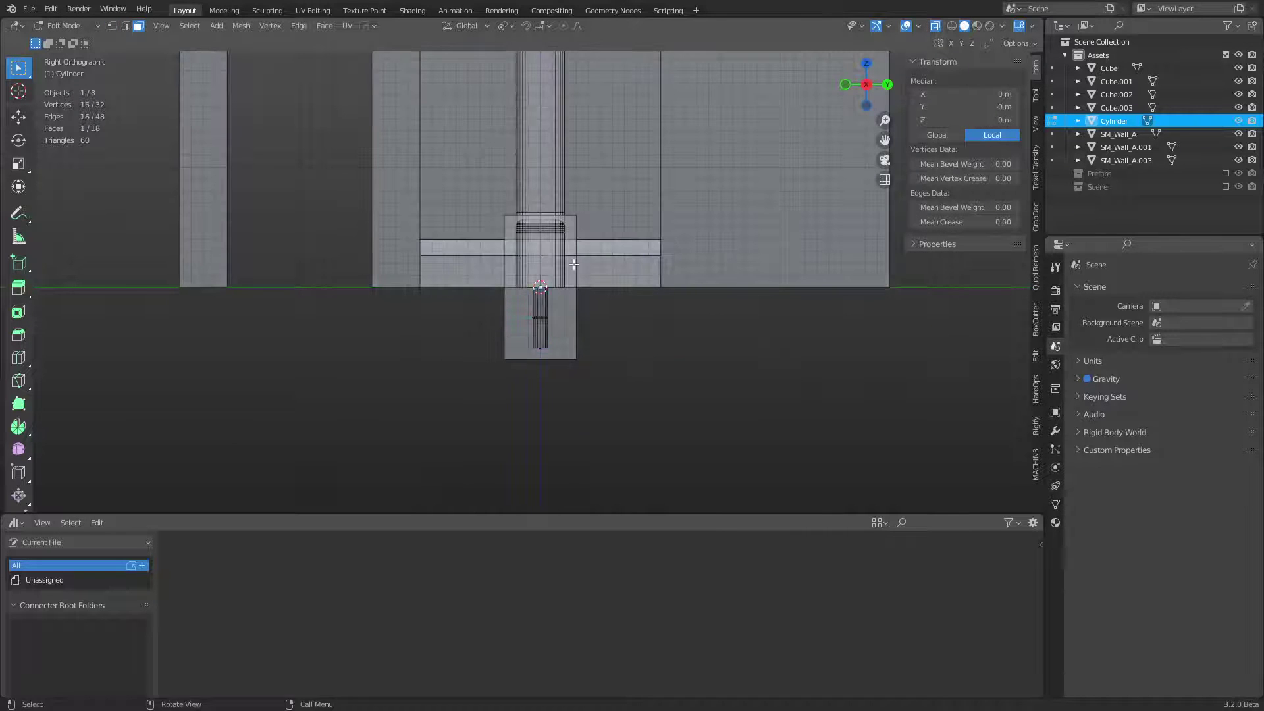
left_click_drag(482, 401, 594, 329)
key("x")
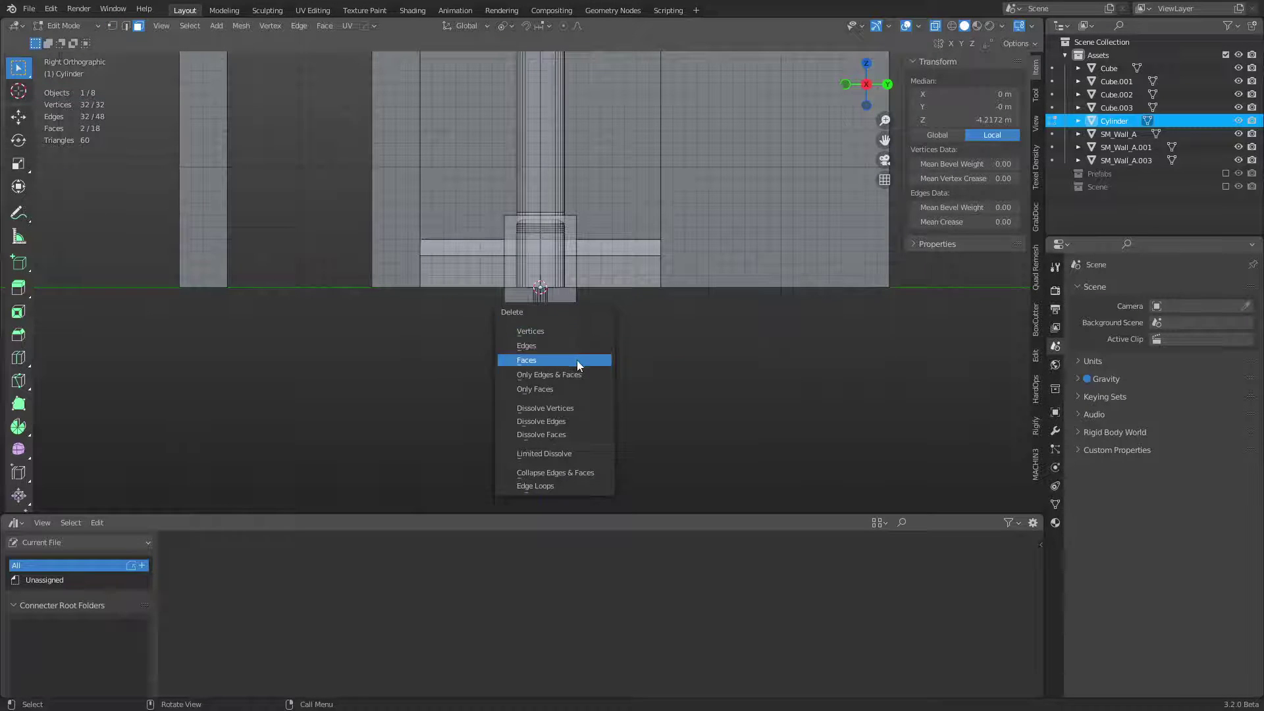
left_click(578, 360)
key("Tab")
Step: Add a loop cut around the lower block, close to its front face
left_click(487, 366)
left_click(529, 305)
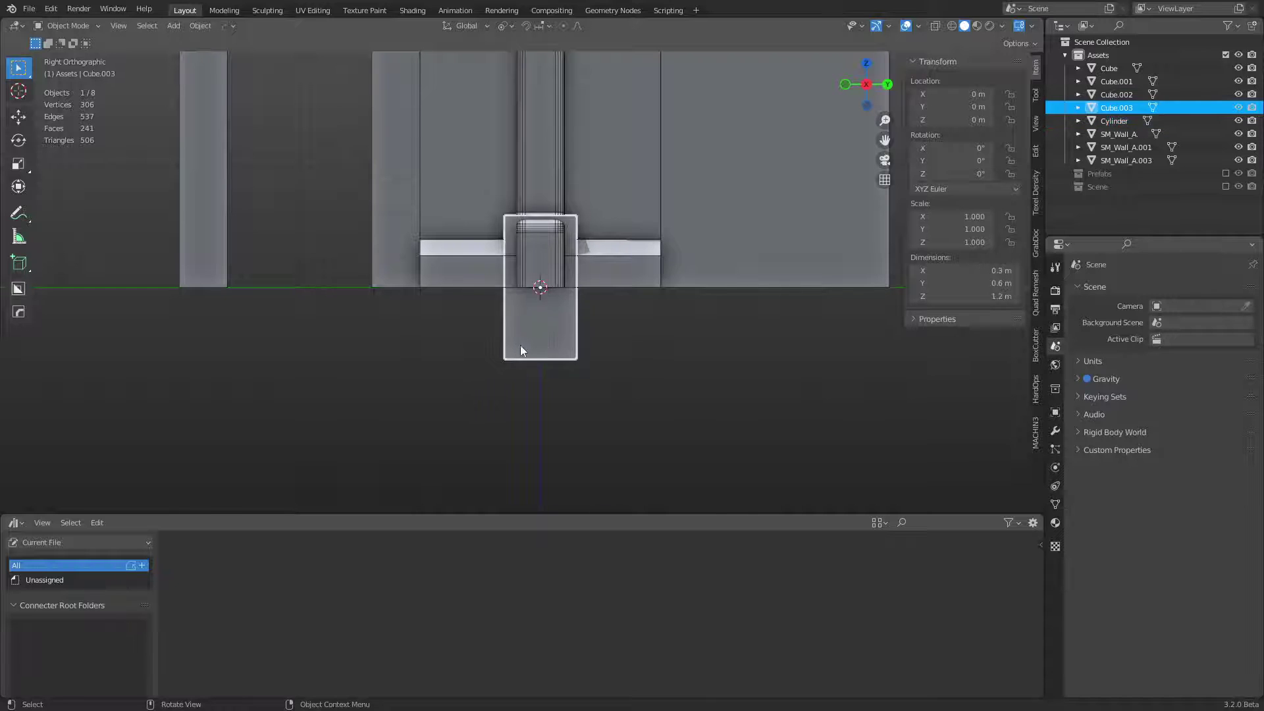
middle_click_drag(520, 351, 575, 355)
key("Tab")
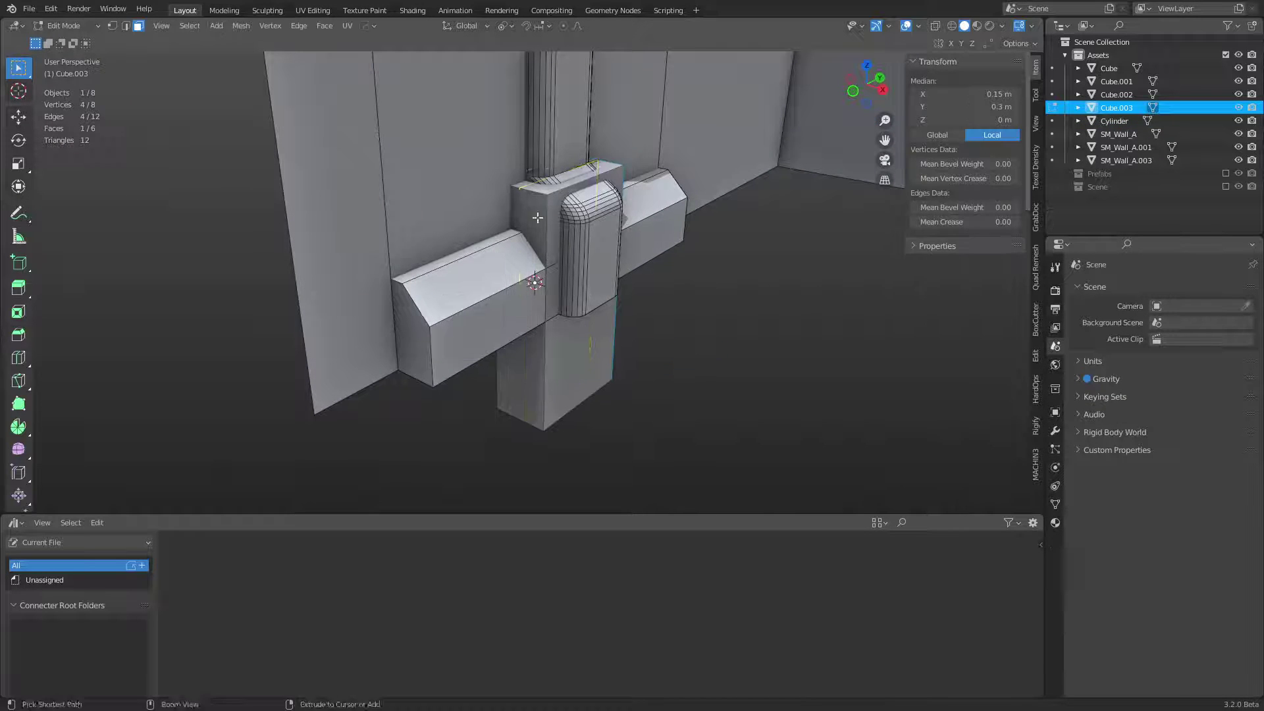
left_click(537, 218)
left_click(550, 204)
key("3")
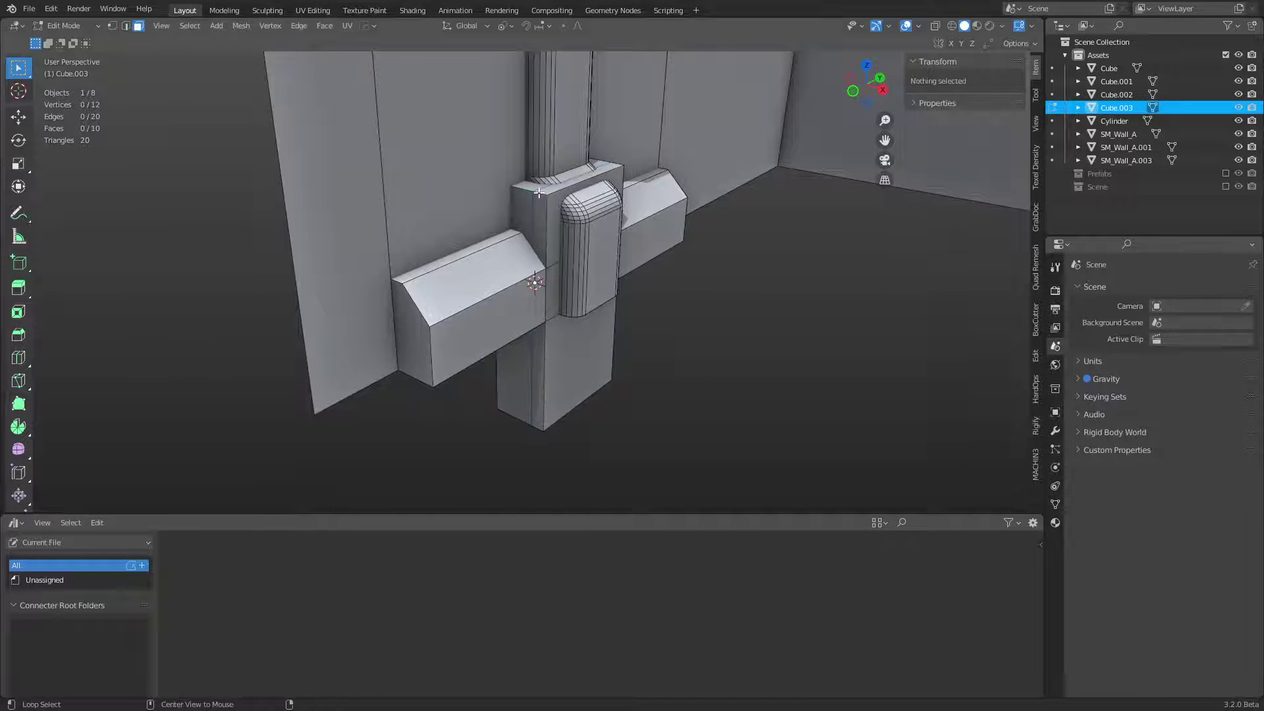
left_click(541, 197, "alt")
key("i")
right_click(679, 290)
key("alt+a")
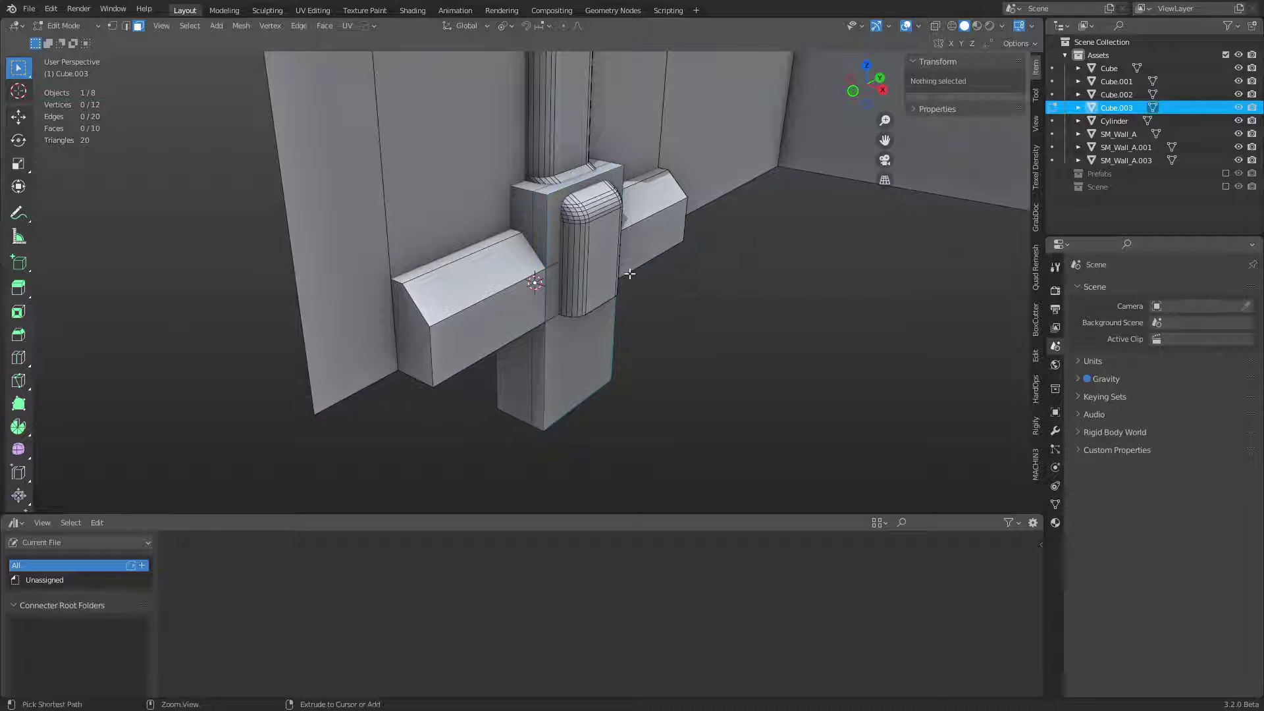
Step: Inset the block's front face and surrounding side strips with 0 m thickness and a slight outward depth
left_click(542, 192, "alt")
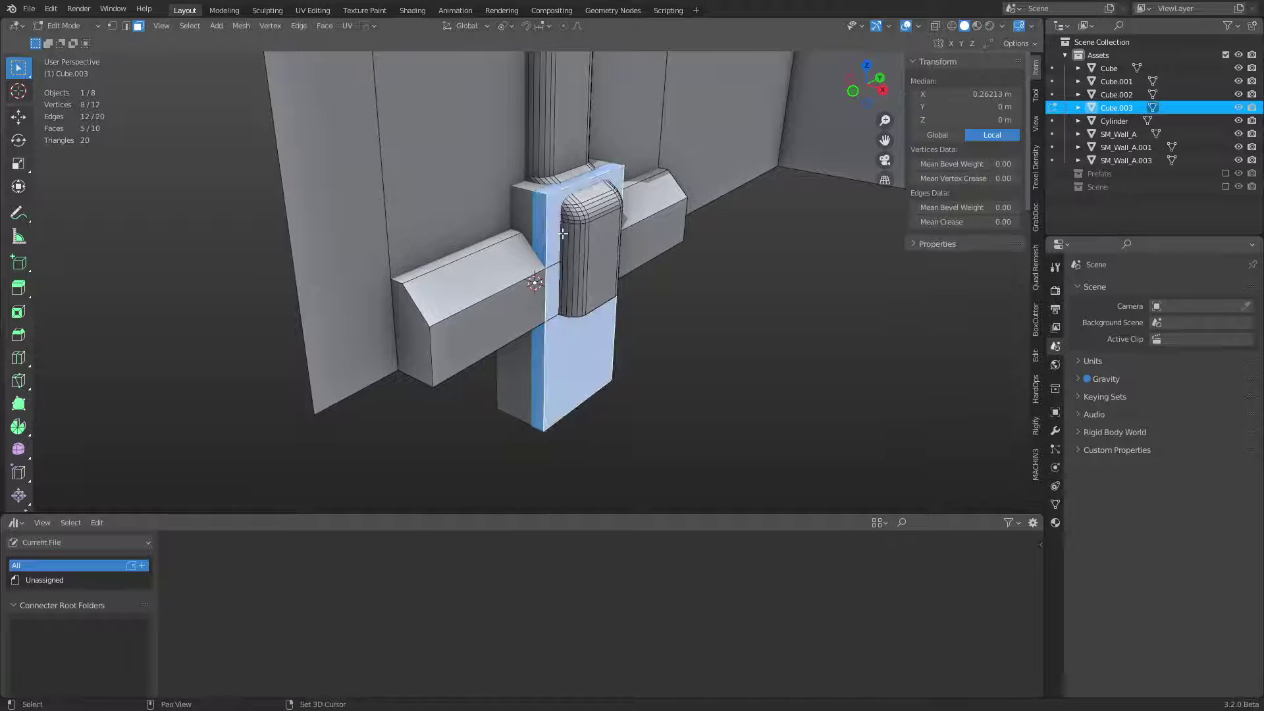
key("i")
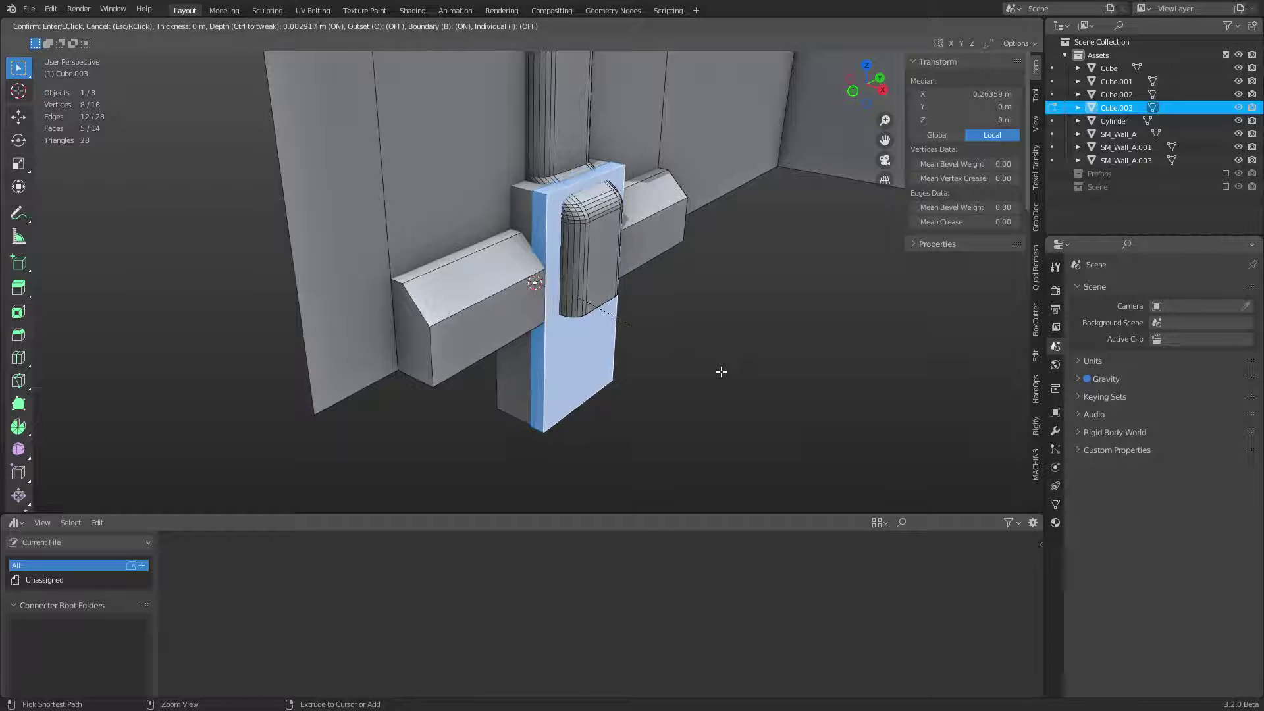
left_click(721, 372)
key("ctrl+Tab")
left_click(705, 361)
left_click(703, 359)
middle_click_drag(702, 358, 492, 366)
left_click(492, 362)
middle_click_drag(619, 364, 607, 389)
left_click(631, 386)
left_click(547, 369)
left_click(643, 397)
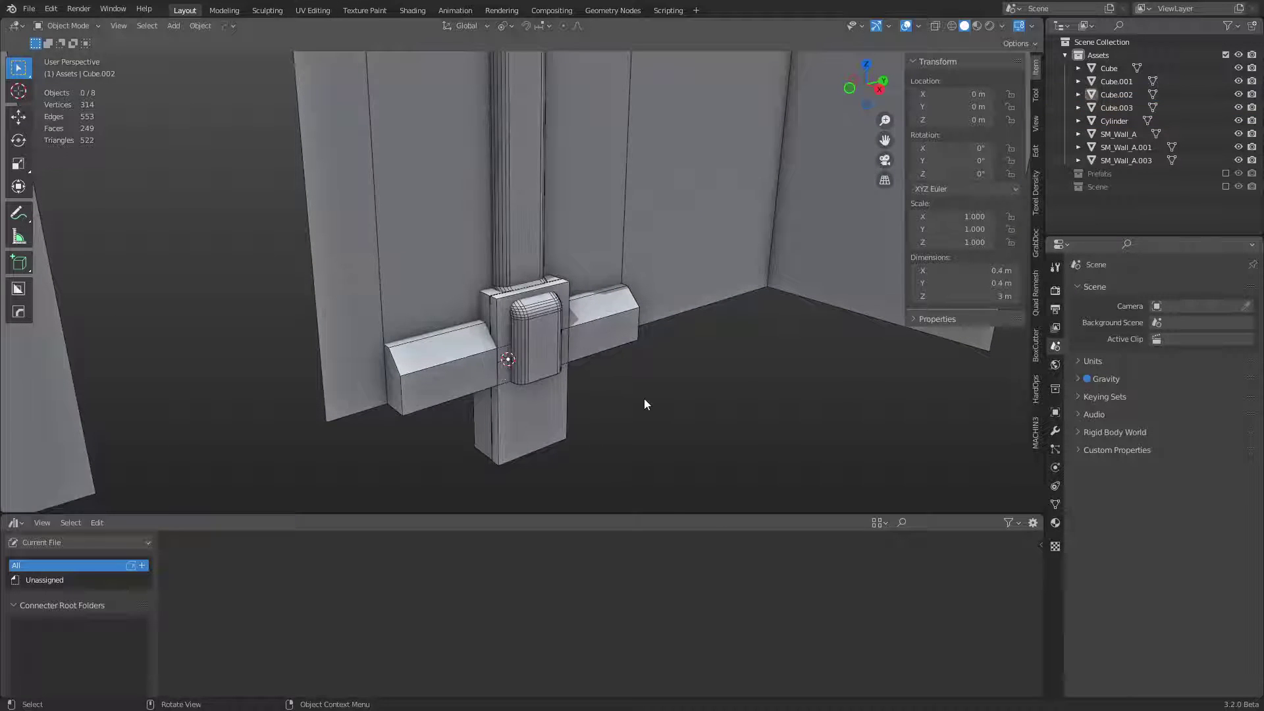
Step: Add a cube at the origin and scale its mesh by 0.2 in Edit Mode
key("shift+a")
mouse_move(642, 374)
left_click(704, 401)
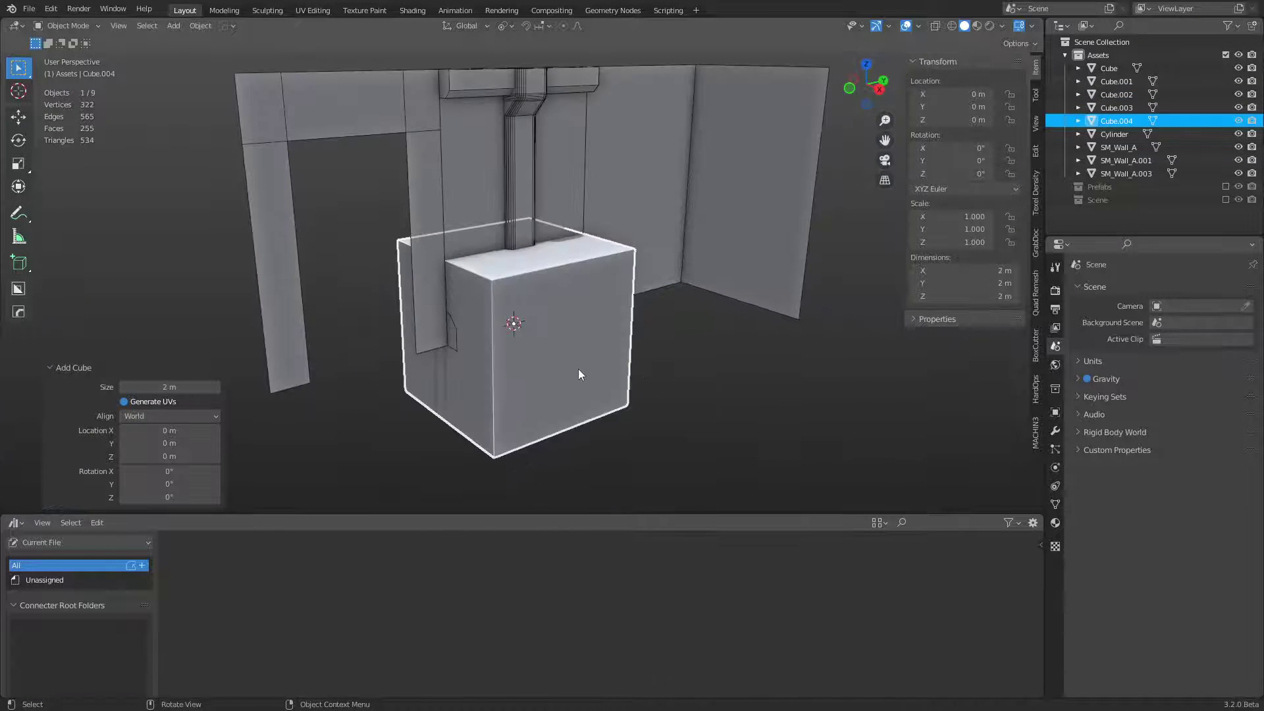
key("KP_1")
key("ctrl+Tab")
left_click(673, 358)
key("s")
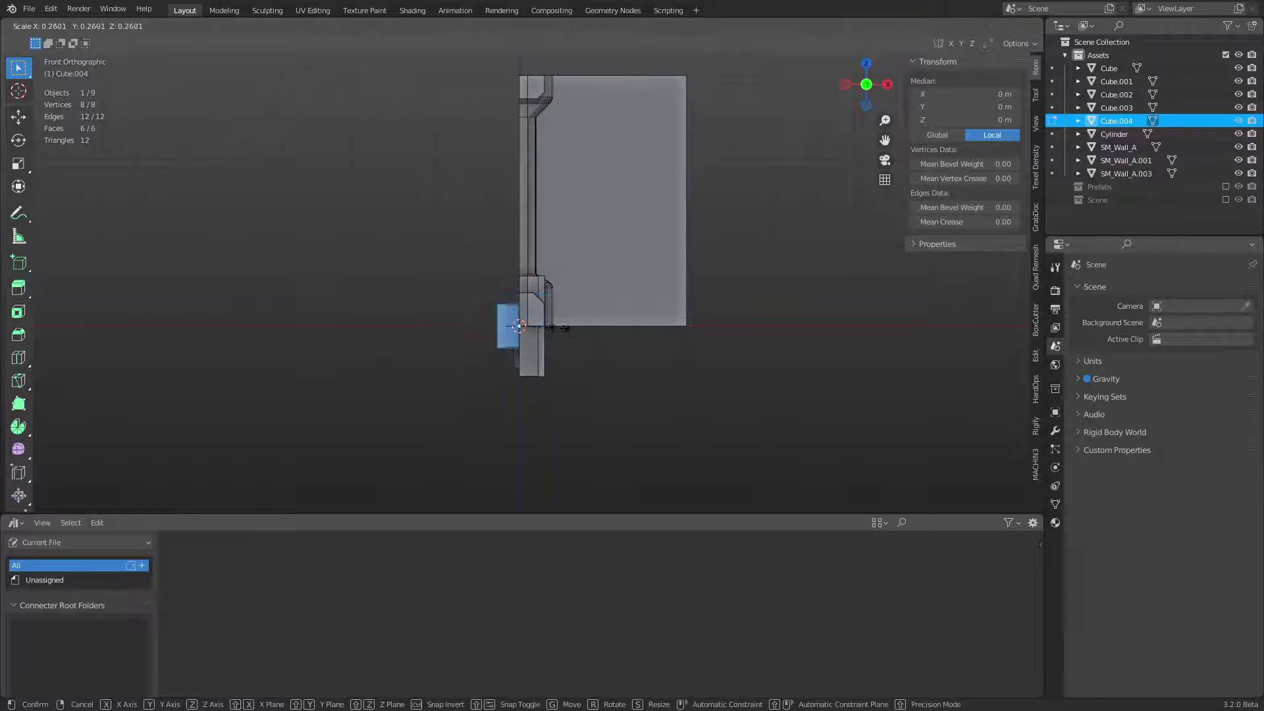
left_click(548, 328)
key("KP_3")
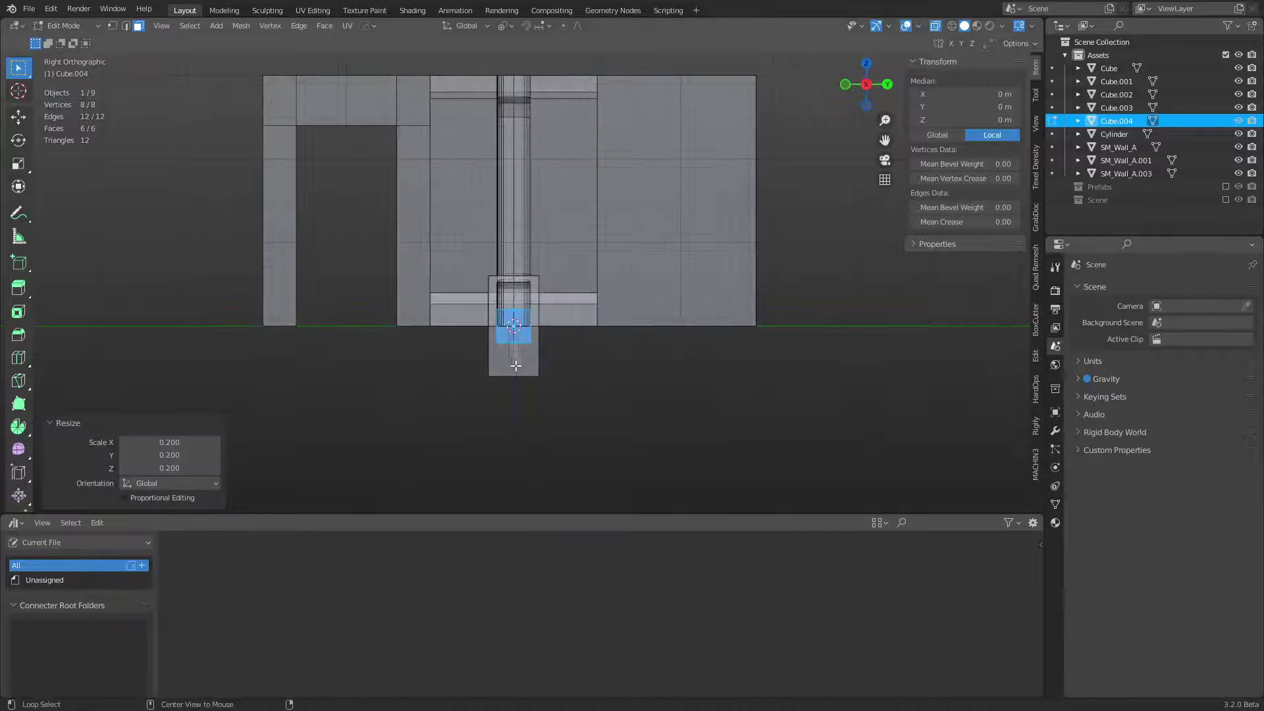
key("1")
left_click_drag(465, 294, 593, 332)
key("s")
key("y")
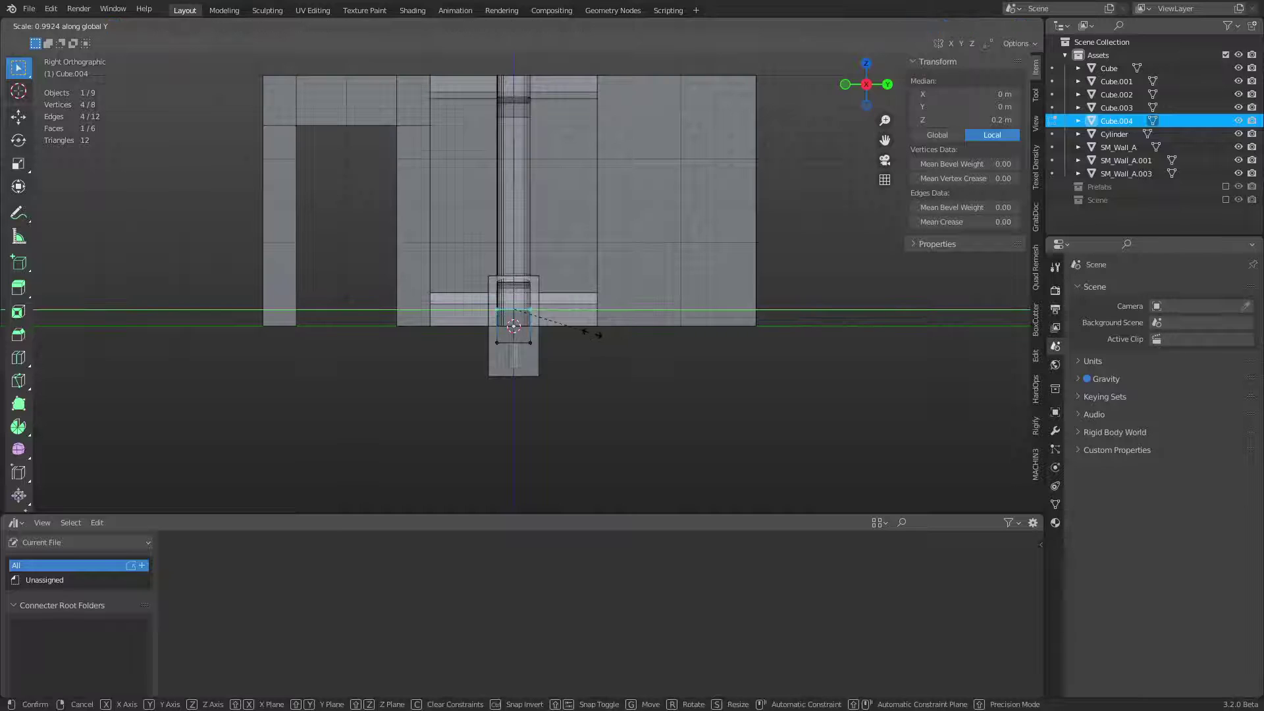
right_click(568, 324)
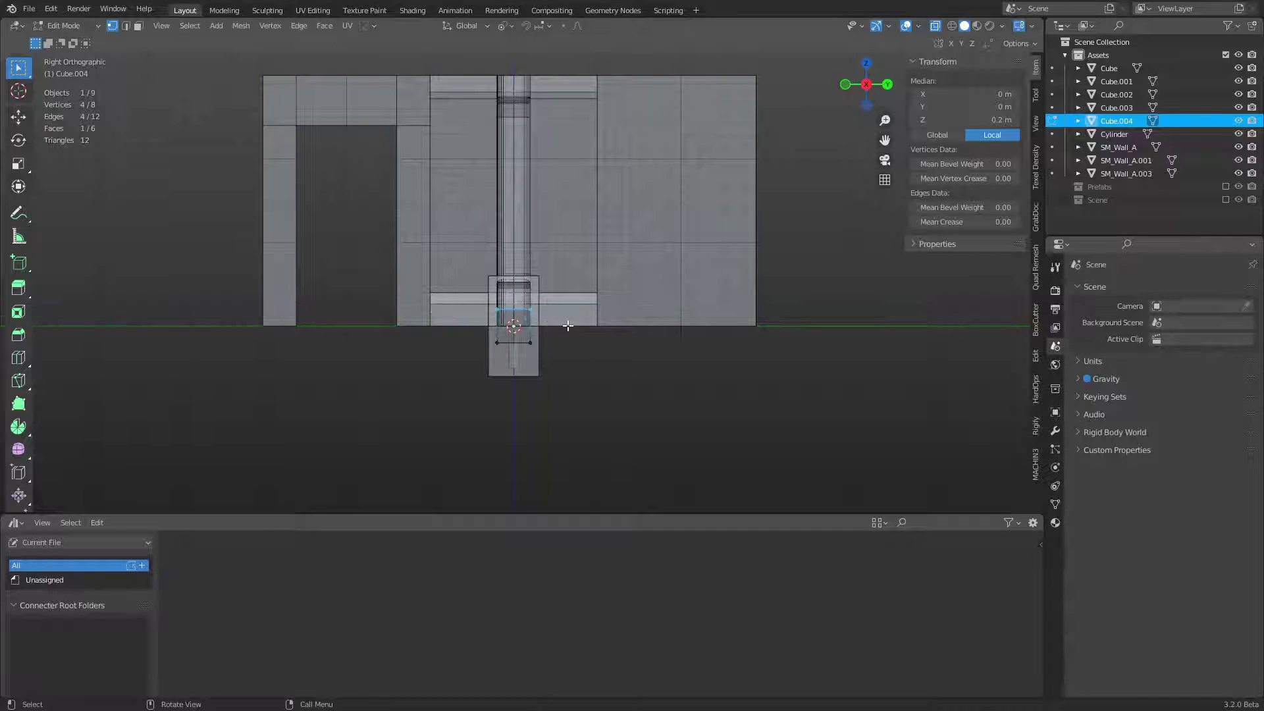
key("s")
key("y")
right_click(639, 339)
Step: Widen the small cube's bottom face to 0.8 m along Y, and lower its top face to Z 0
left_click_drag(452, 383, 573, 328)
key("s")
key("y")
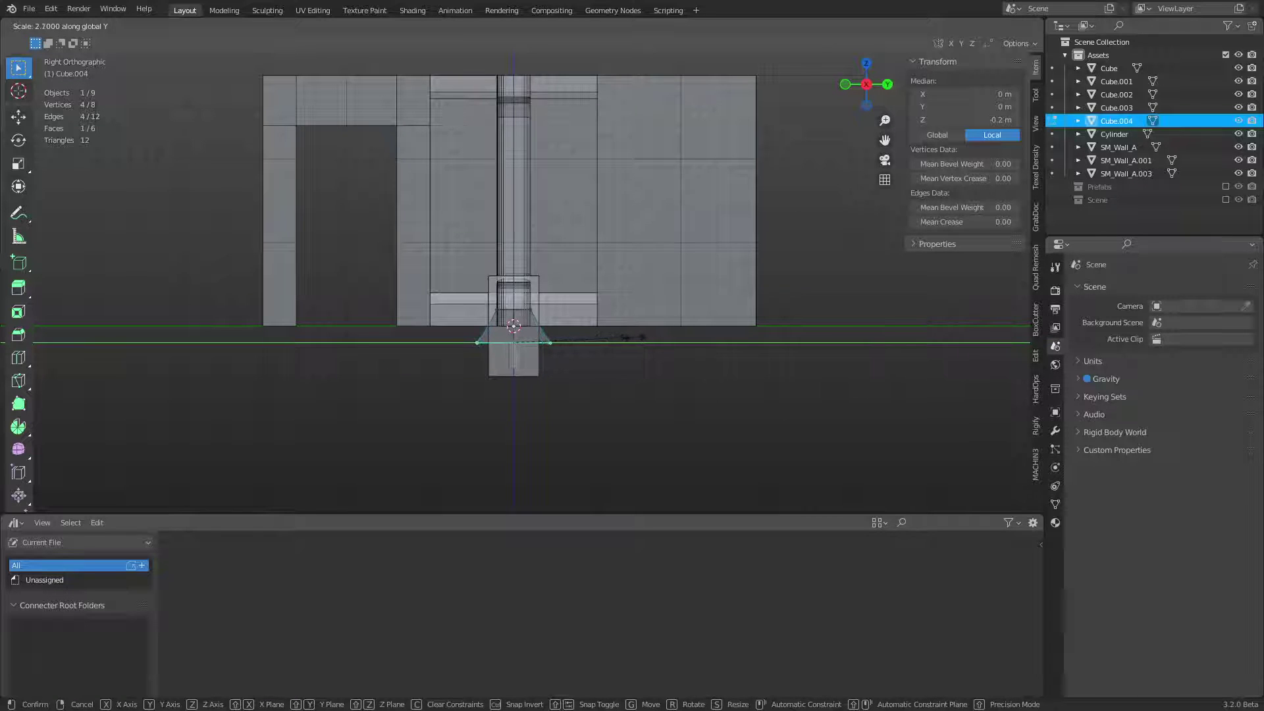
left_click(615, 339)
key("g")
key("z")
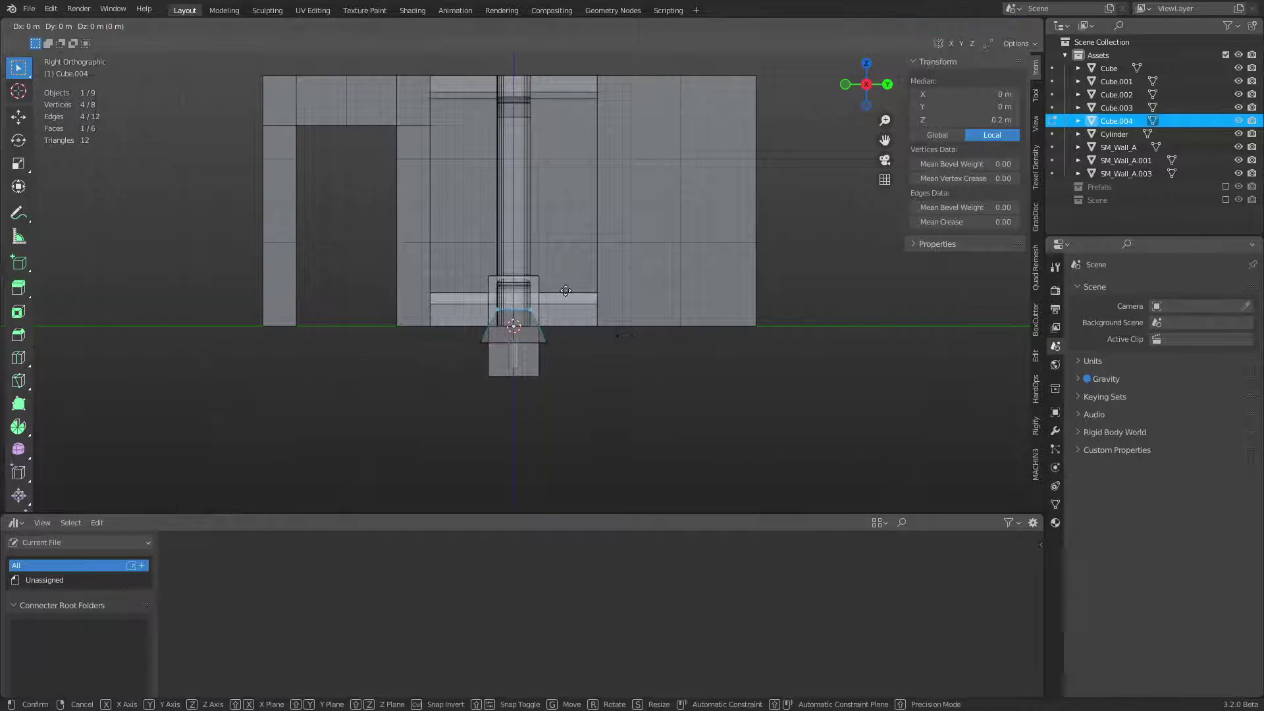
left_click(570, 310)
Step: Move one top corner vertex of the flared block 0.1 m along X
key("ctrl+Tab")
left_click(508, 319)
middle_click_drag(522, 328, 617, 352)
key("Tab")
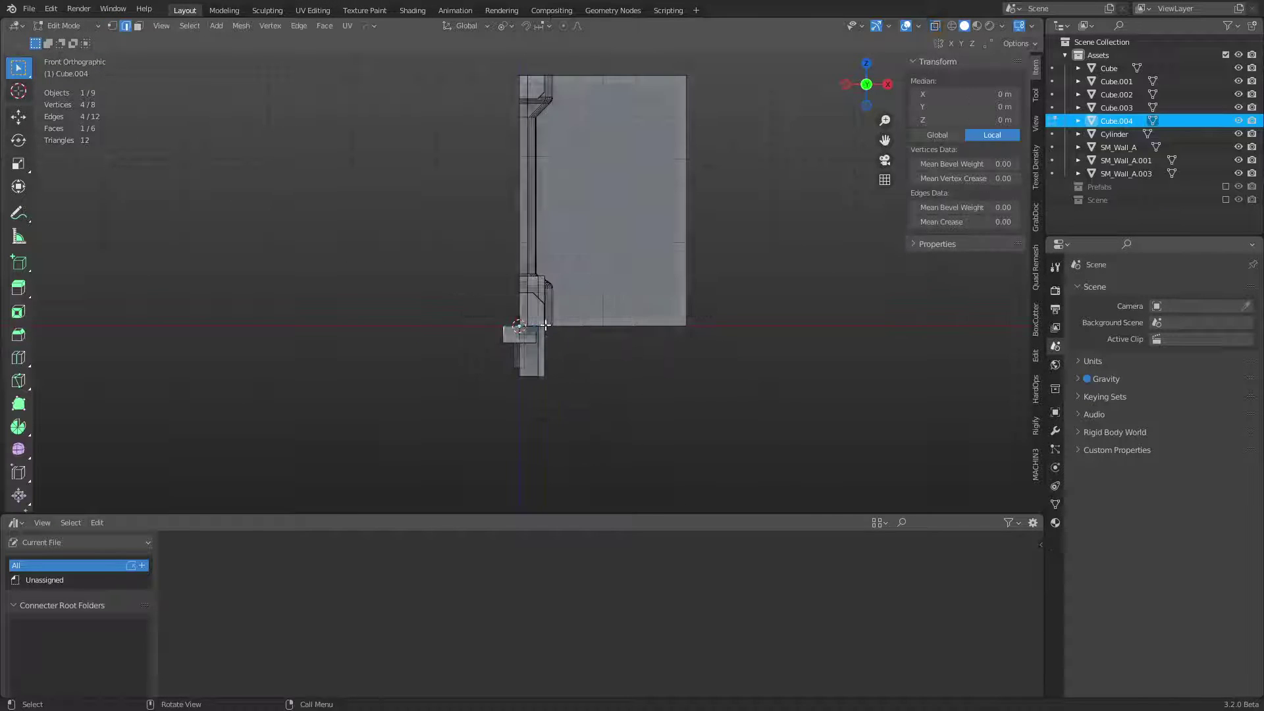
left_click(538, 325)
key("g")
key("x")
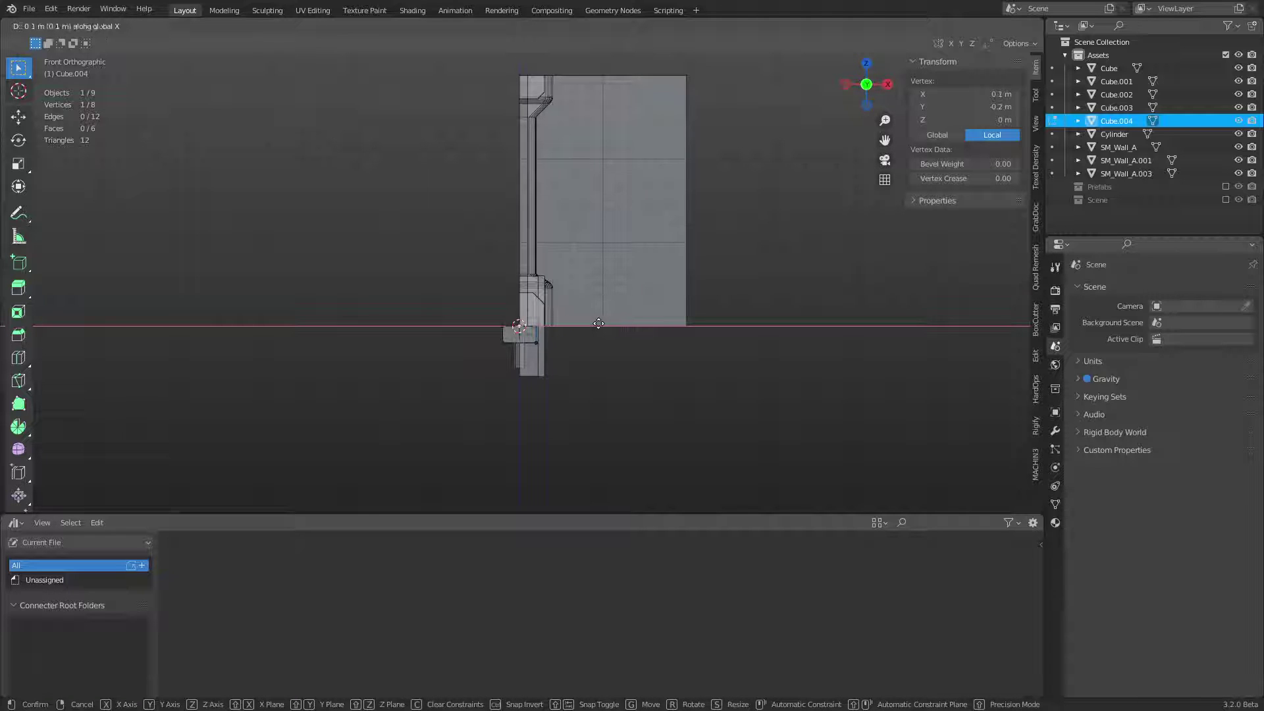
left_click(599, 323)
Step: Shift the flared block's whole mesh 0.2125 m along X so it sits in front of the wall
key("a")
key("g")
key("x")
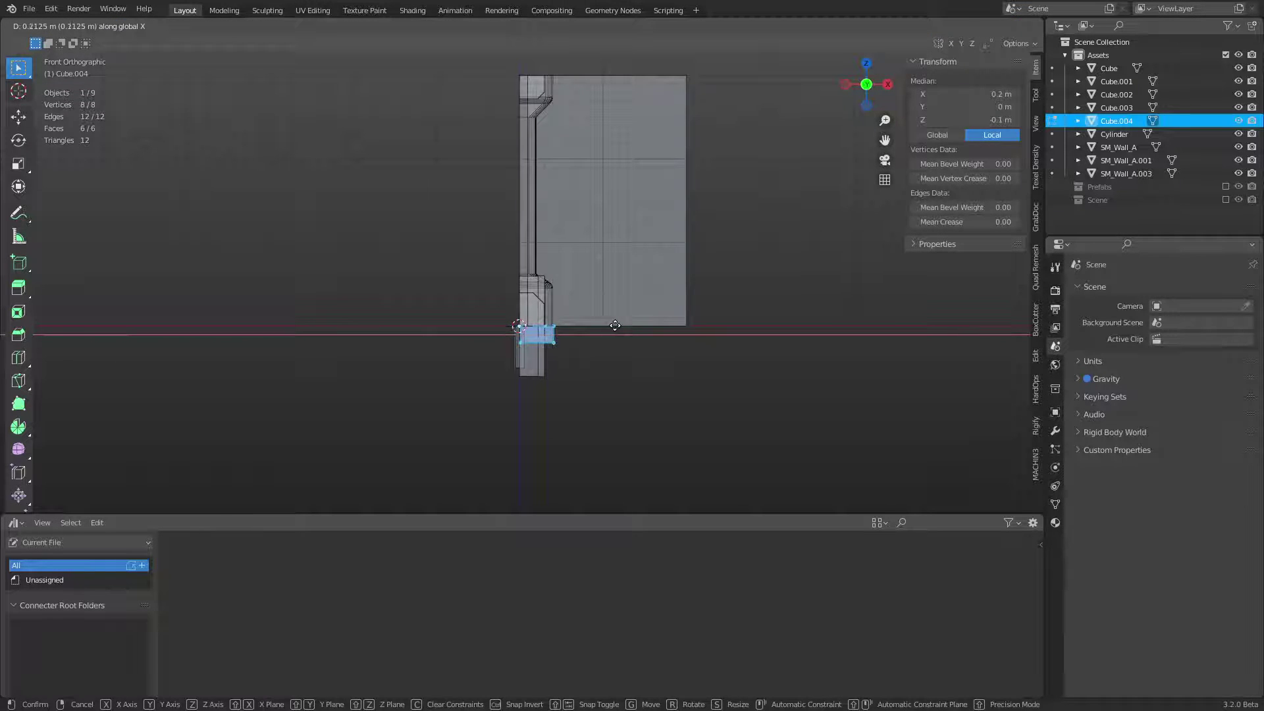
left_click(615, 325)
key("ctrl+Tab")
left_click(572, 331)
left_click(645, 365)
key("alt+z")
middle_click_drag(645, 365, 579, 403)
scroll(532, 343, "up", 1)
left_click(533, 341)
key("ctrl+Tab")
left_click(574, 337)
left_click(556, 341)
left_click(535, 339, "shift")
key("alt+a")
left_click(681, 373)
left_click(636, 389)
key("ctrl+Tab")
left_click(595, 395)
left_click(612, 399)
scroll(610, 390, "up", 2)
left_click(563, 403)
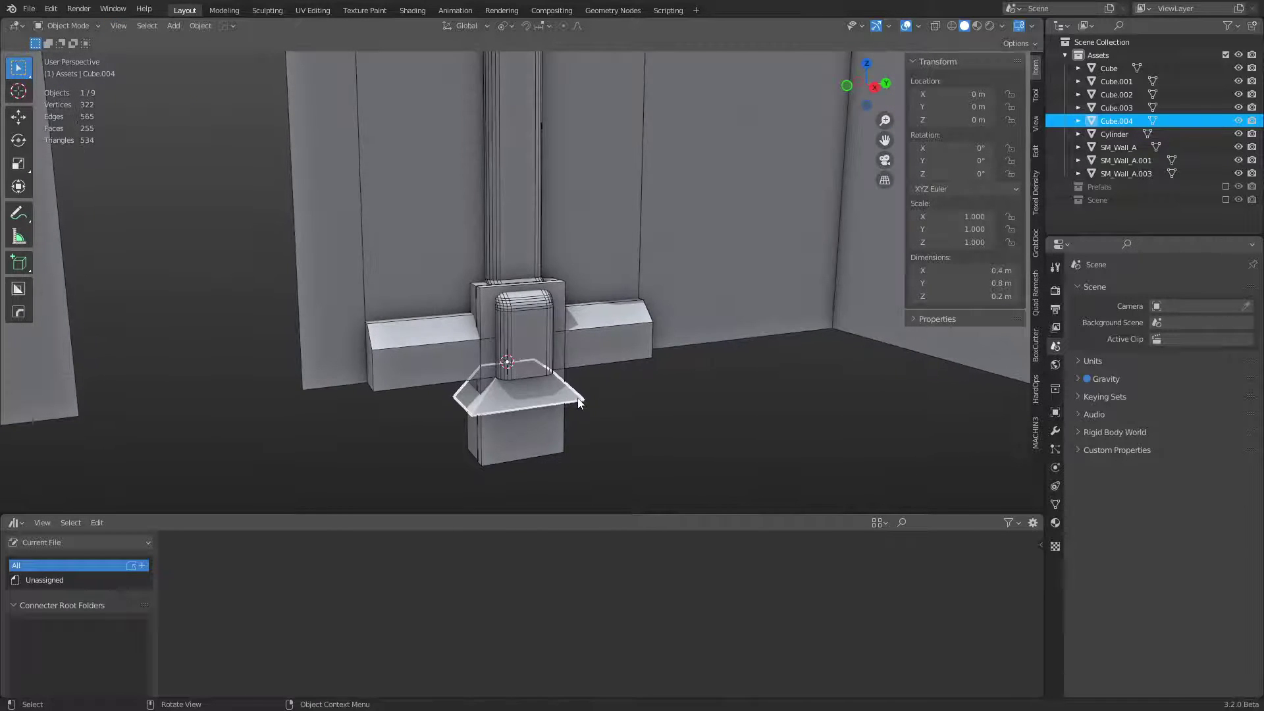
key("ctrl+Tab")
left_click(539, 400)
left_click(611, 423)
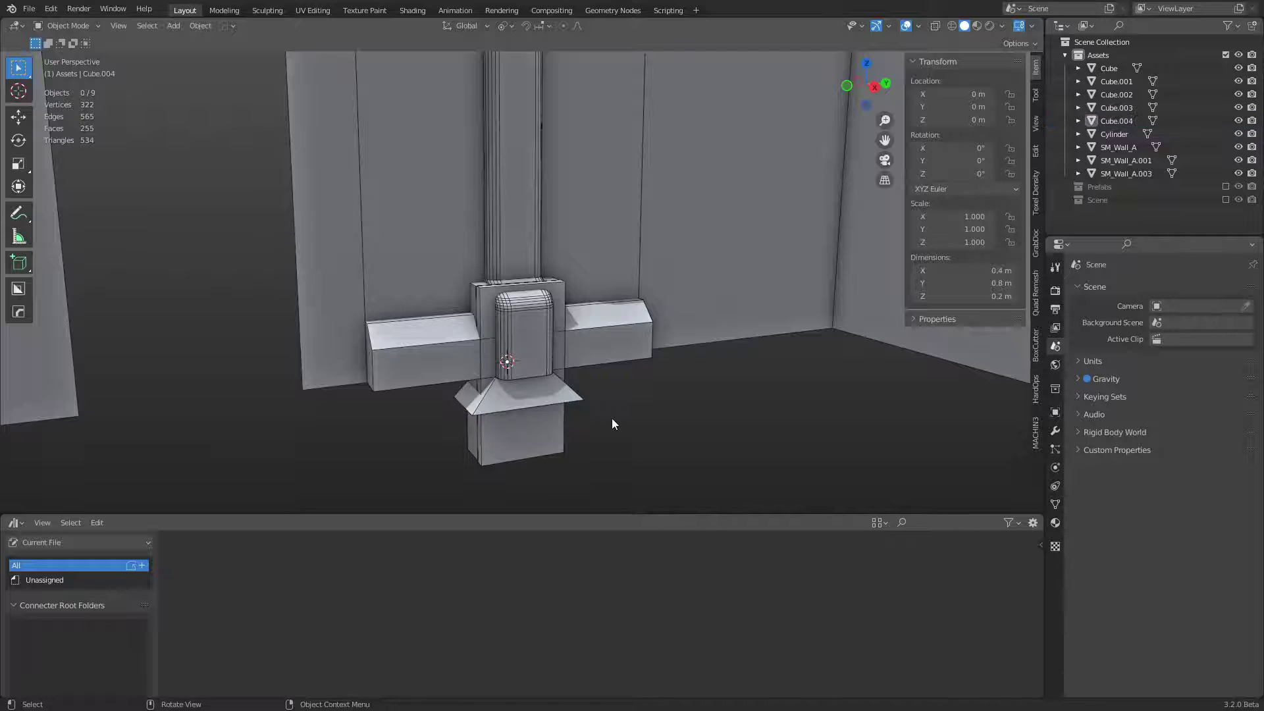
scroll(611, 417, "down", 3)
middle_click_drag(605, 342, 625, 334)
left_click(540, 341)
key("g")
right_click(619, 307)
left_click(622, 334)
scroll(625, 333, "up", 3)
Step: Add a 16-vertex cylinder with 1 m radius and 2 m depth, and rotate it 90° about X
key("shift+a")
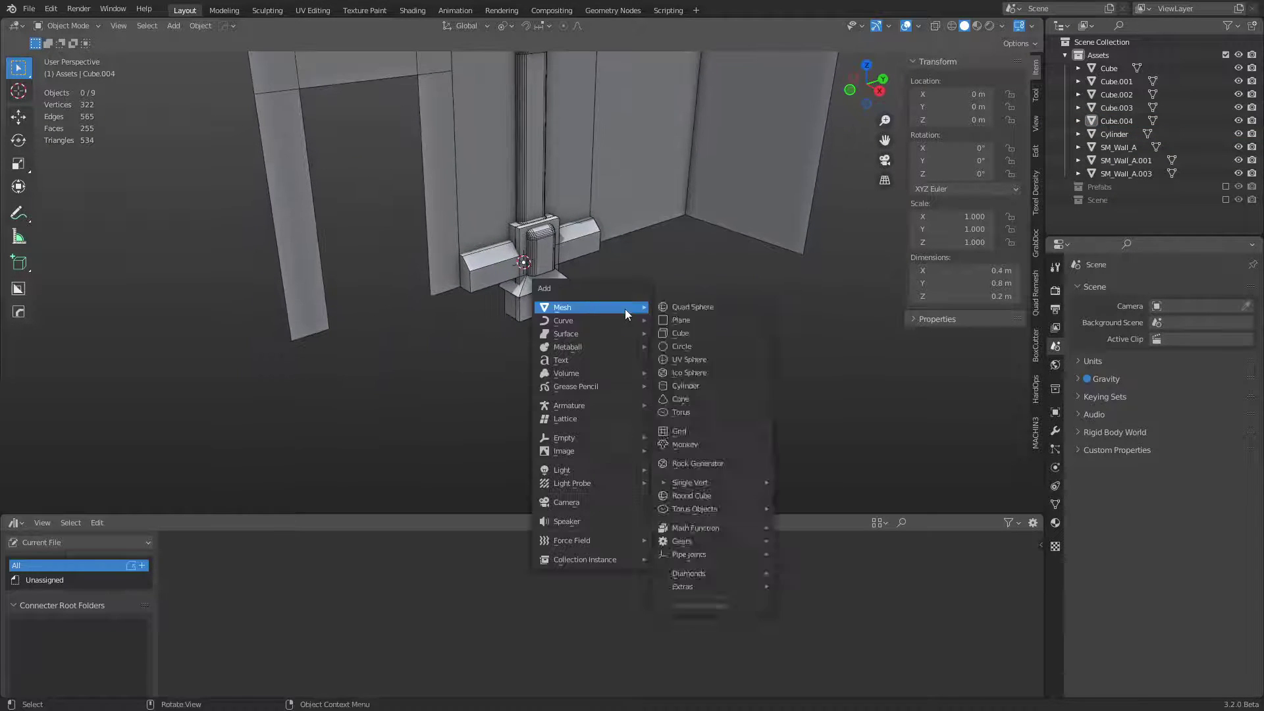
left_click(697, 390)
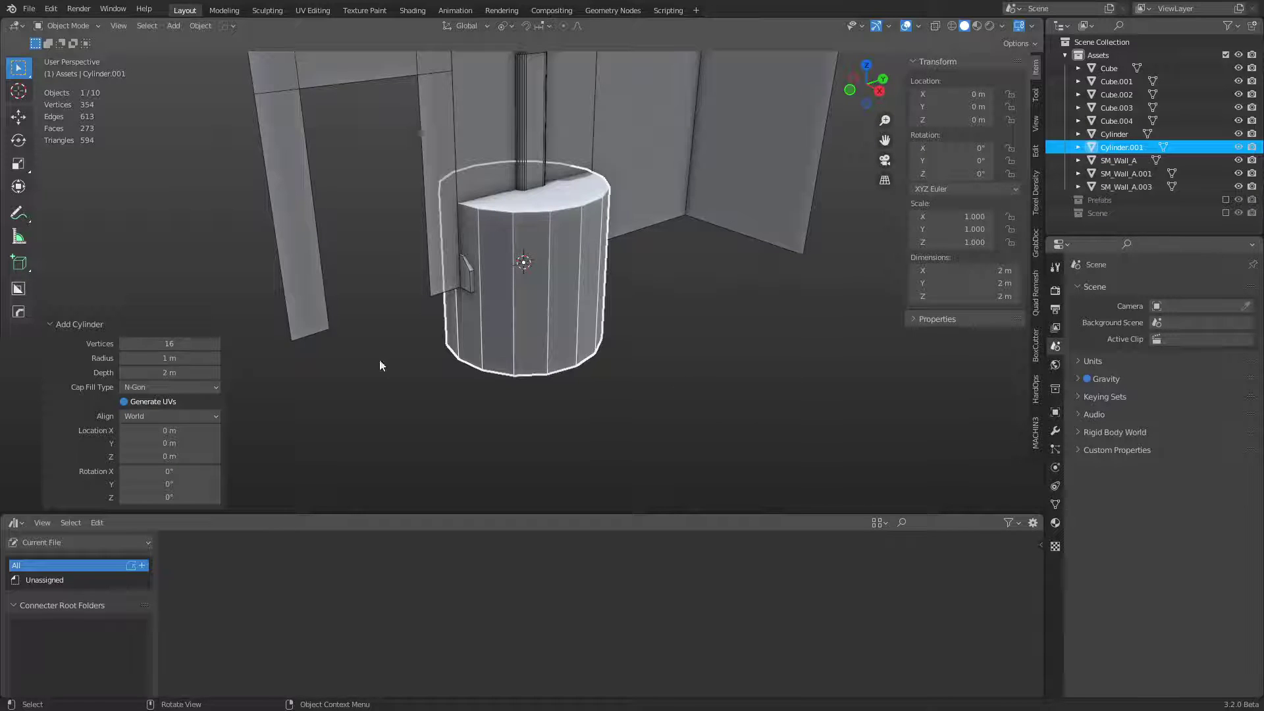
middle_click_drag(379, 365, 580, 331)
key("r")
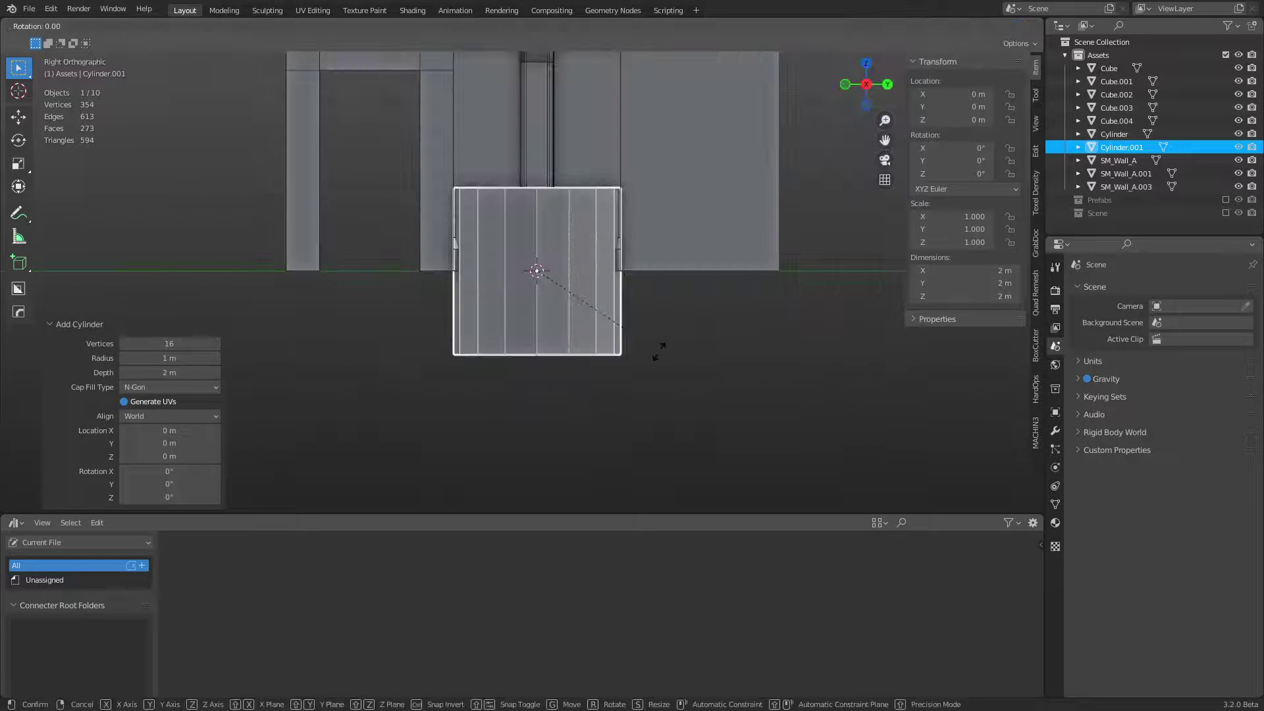
type("x")
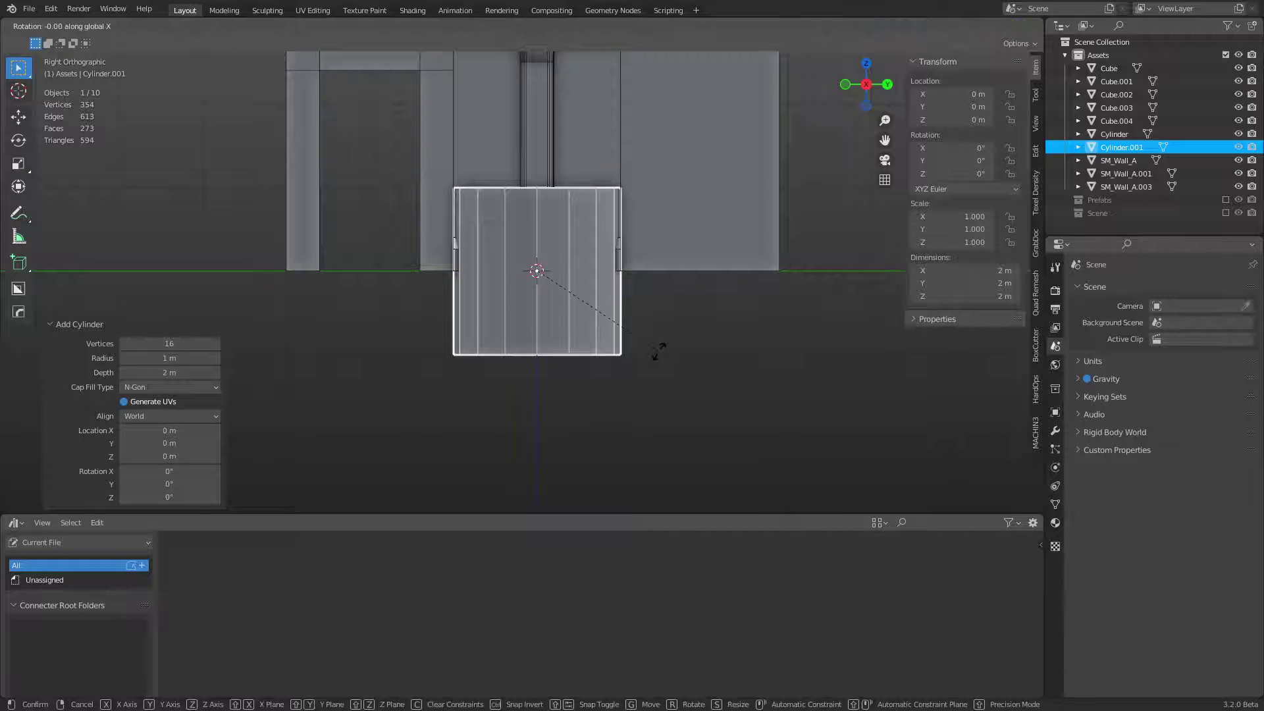
type("90")
key("Return")
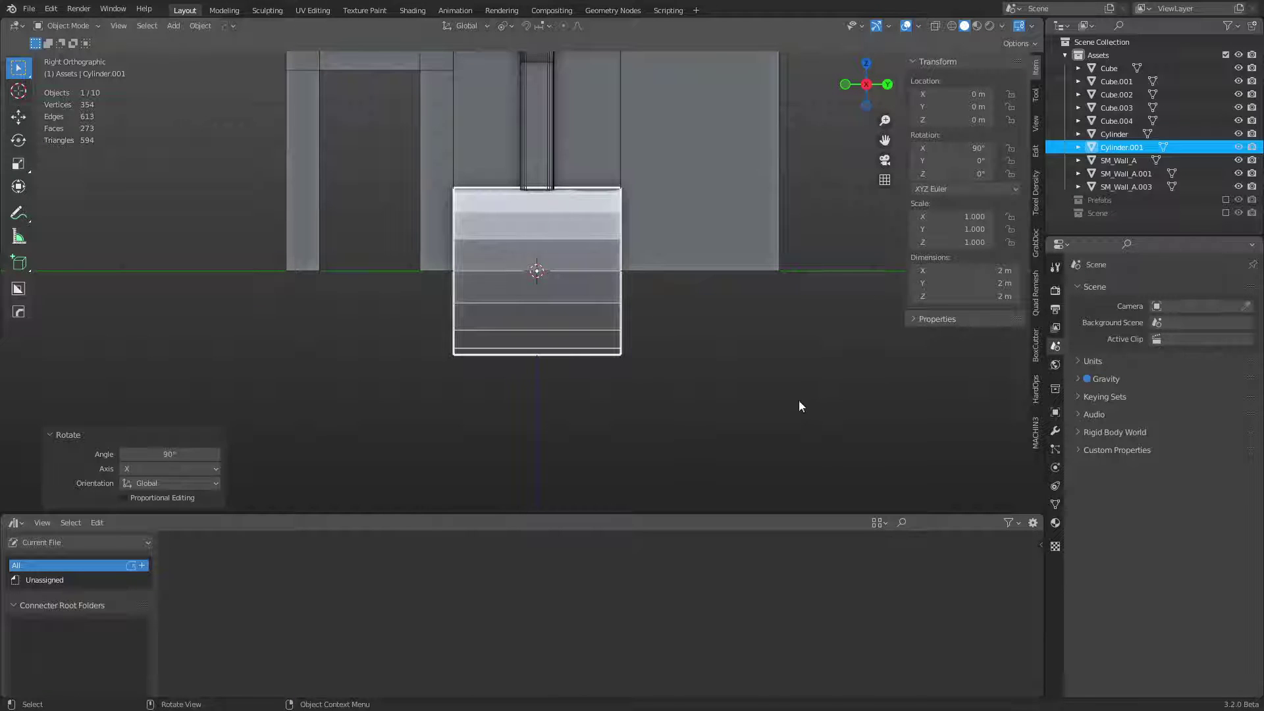
Step: Scale the new cylinder by 0.1 and move it down 0.9 m along Z
type("s0.1")
key("Return")
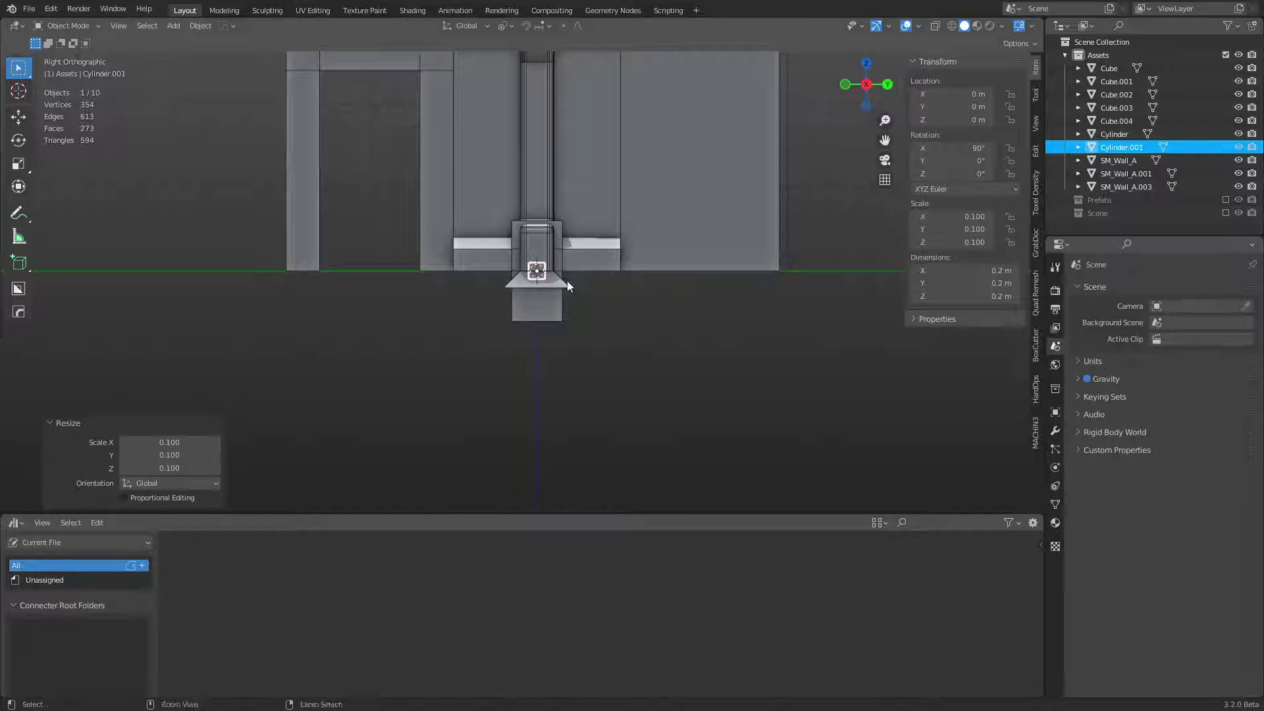
key("g")
key("z")
left_click(575, 354)
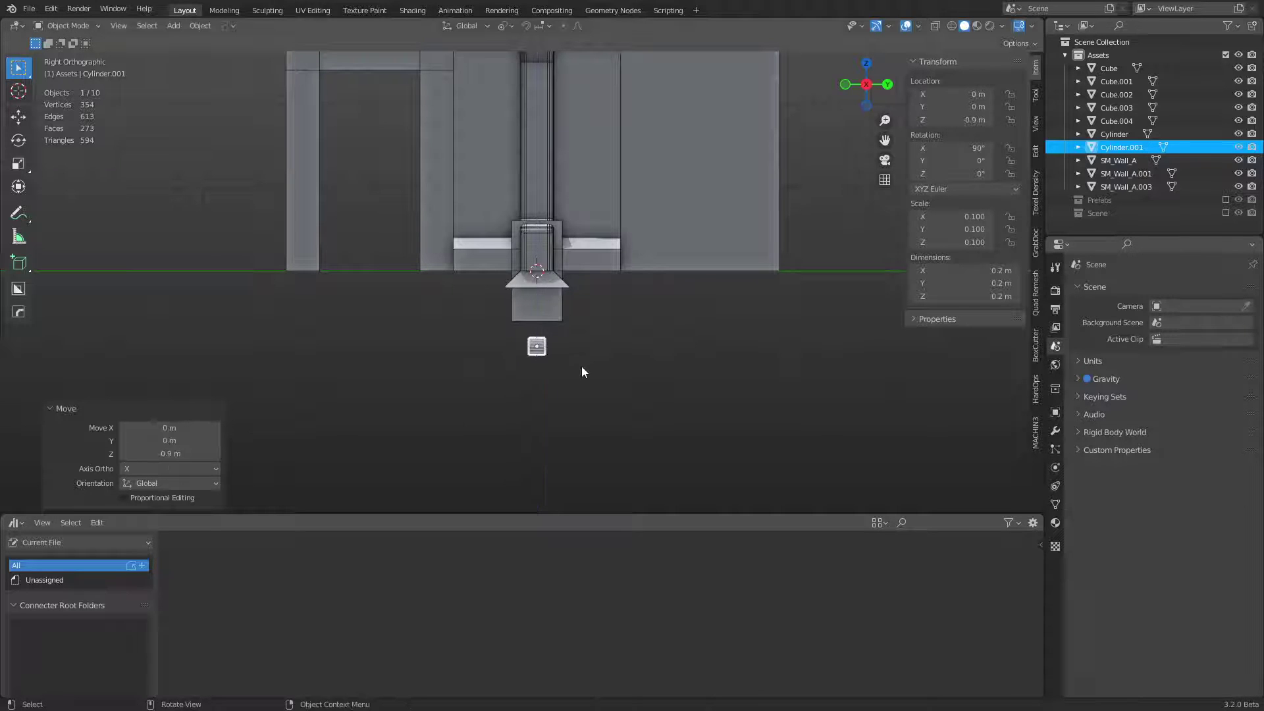
Step: Duplicate the small cylinder and place the copy end to end with it, offset -0.2 m along Y
scroll(573, 349, "up", 3)
key("shift+d")
key("y")
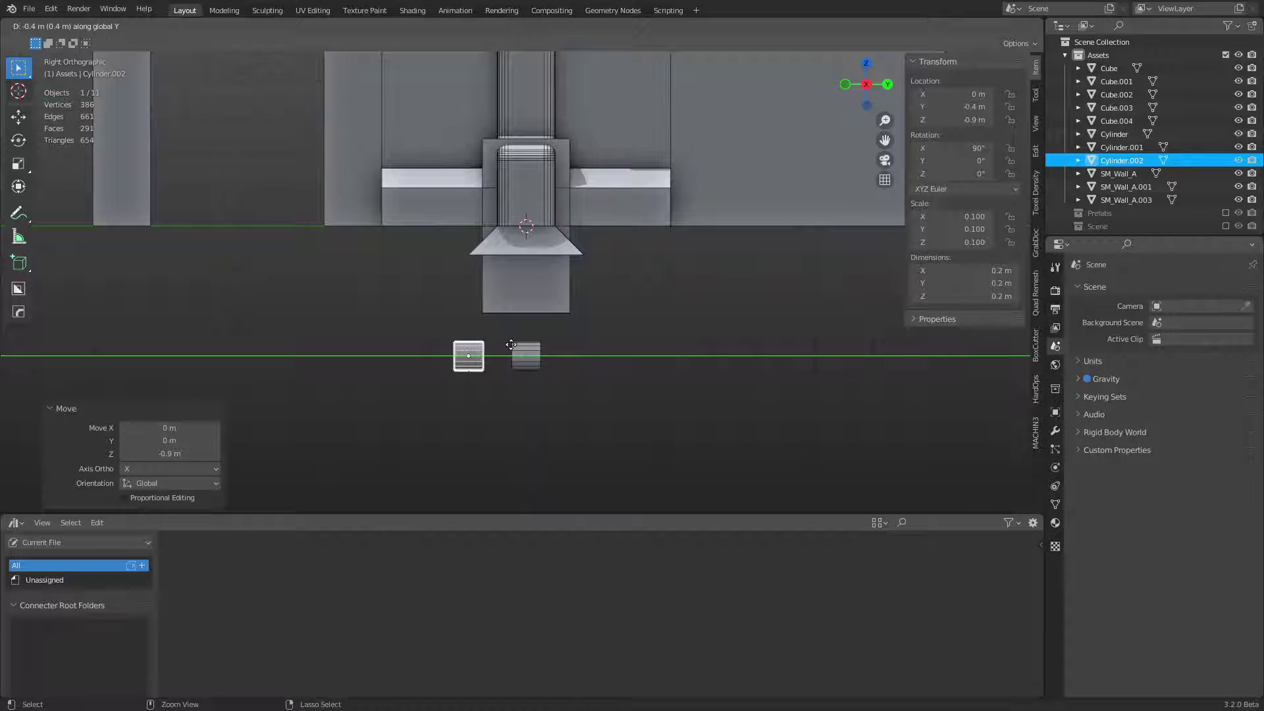
left_click(539, 349)
Step: Duplicate one end cap face of the cylinder copy, offset it -0.1 m in Y and -0.4 m in Z, and rotate it 90°
key("ctrl+Tab")
left_click(535, 370)
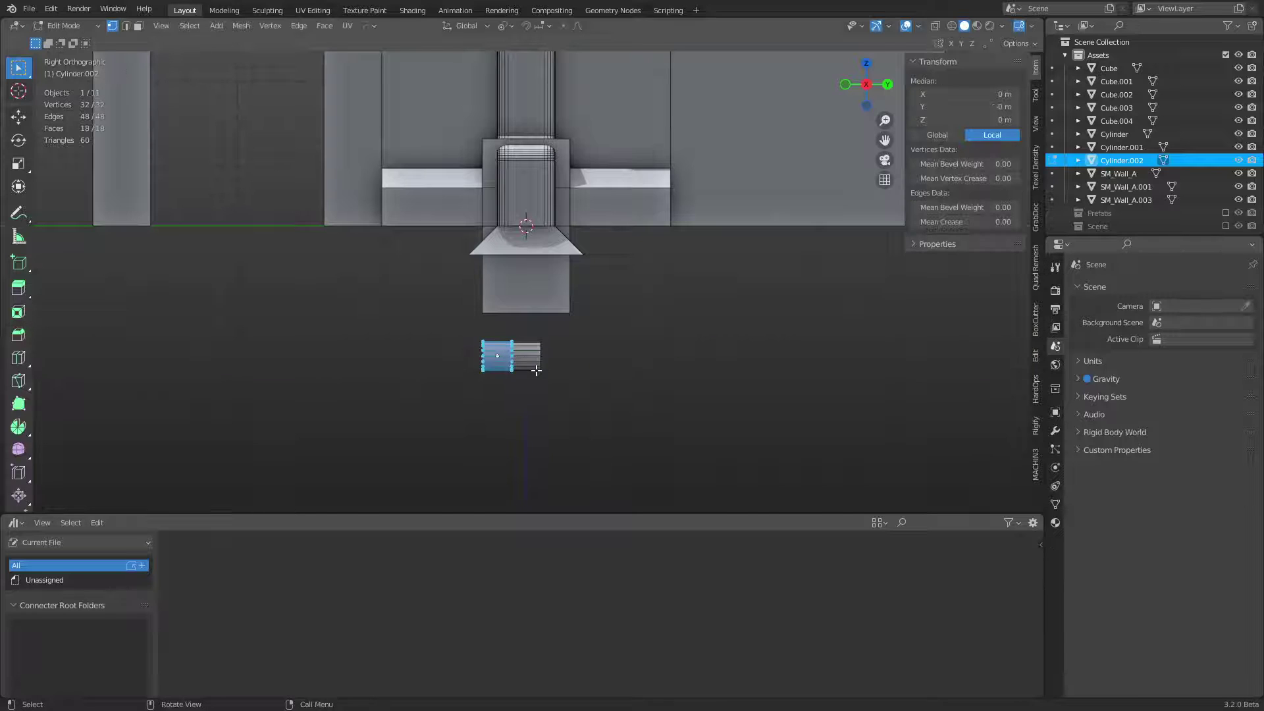
middle_click_drag(536, 370, 592, 276, "shift")
scroll(593, 283, "up", 2)
key("3")
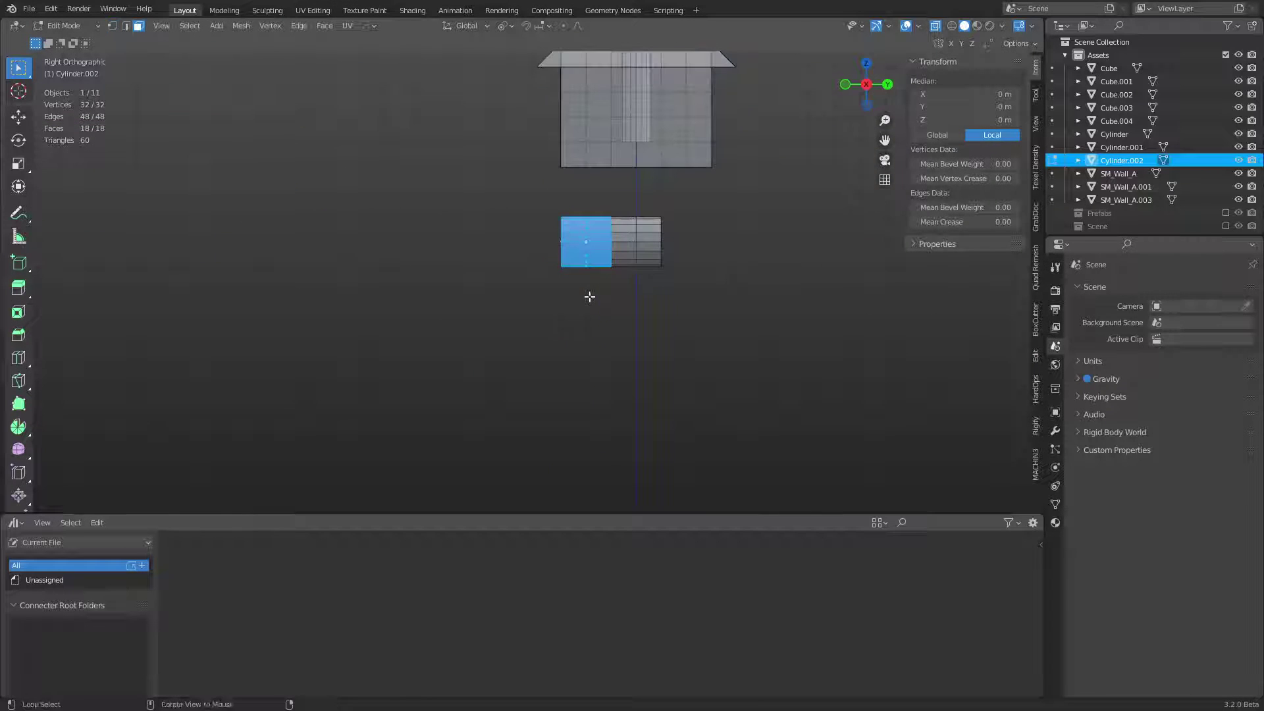
key("shift+d")
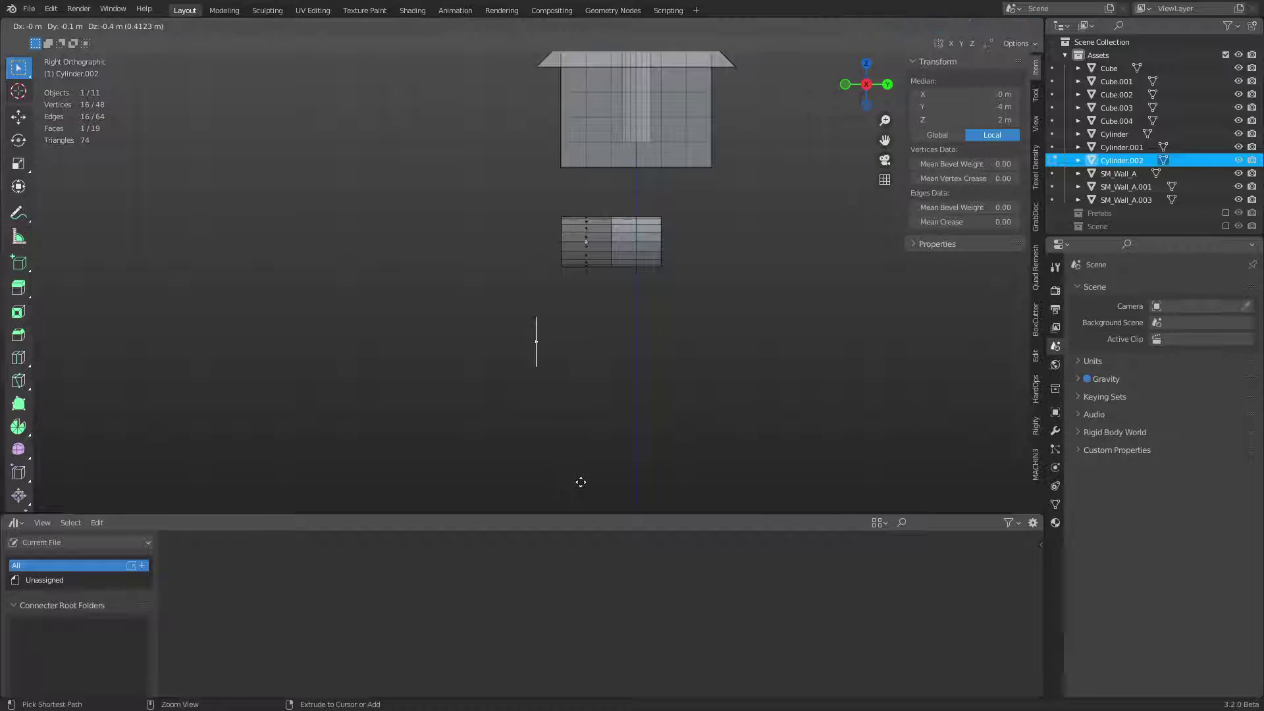
left_click(580, 481)
key("r")
left_click(639, 308)
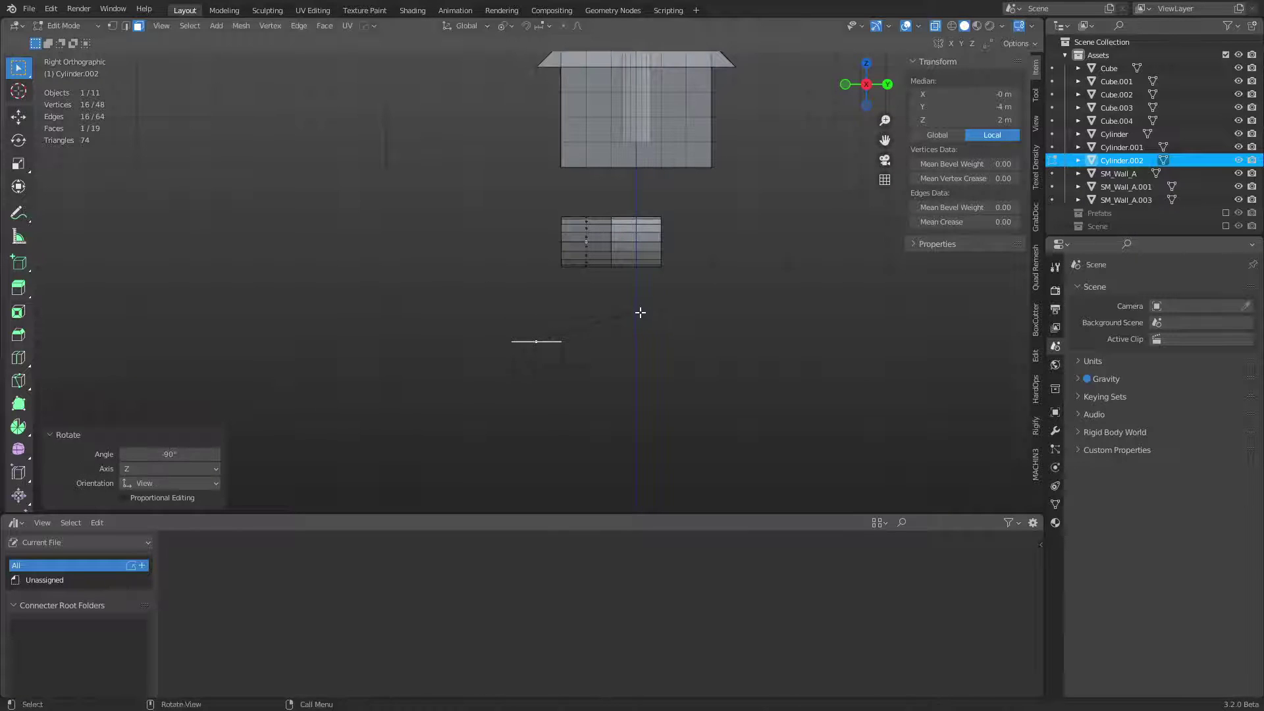
key("g")
key("shift+z")
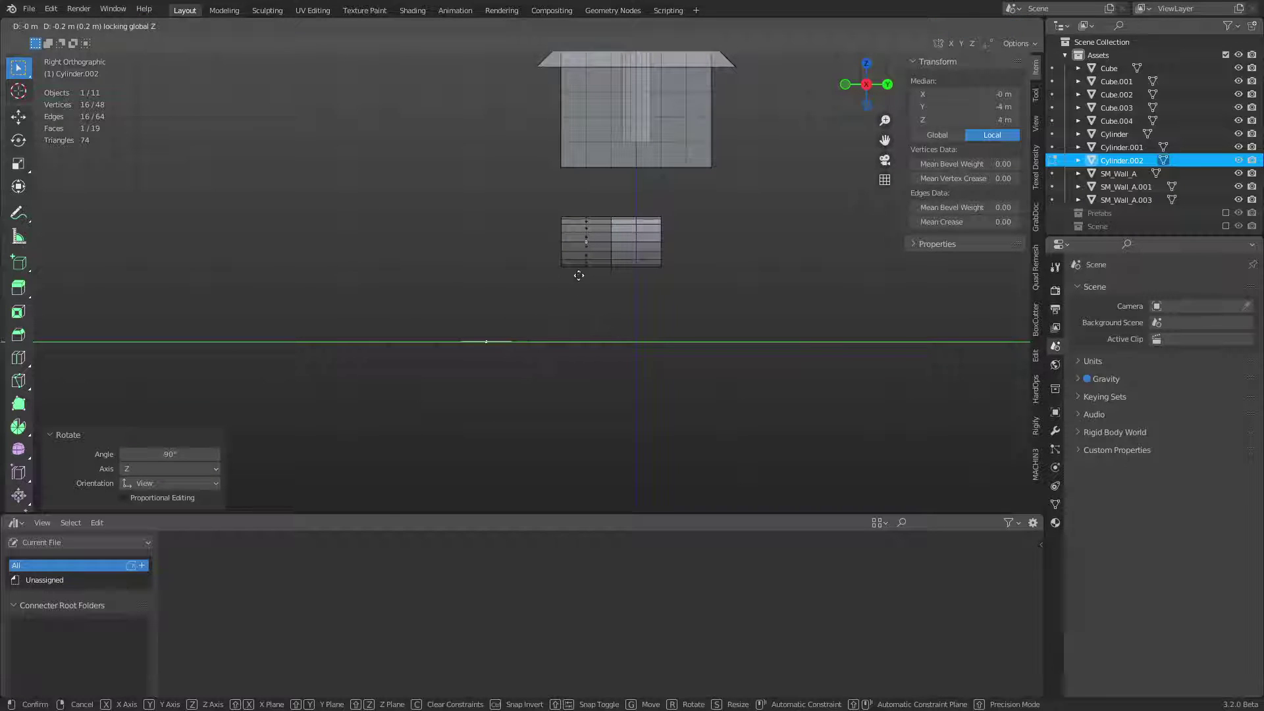
right_click(622, 321)
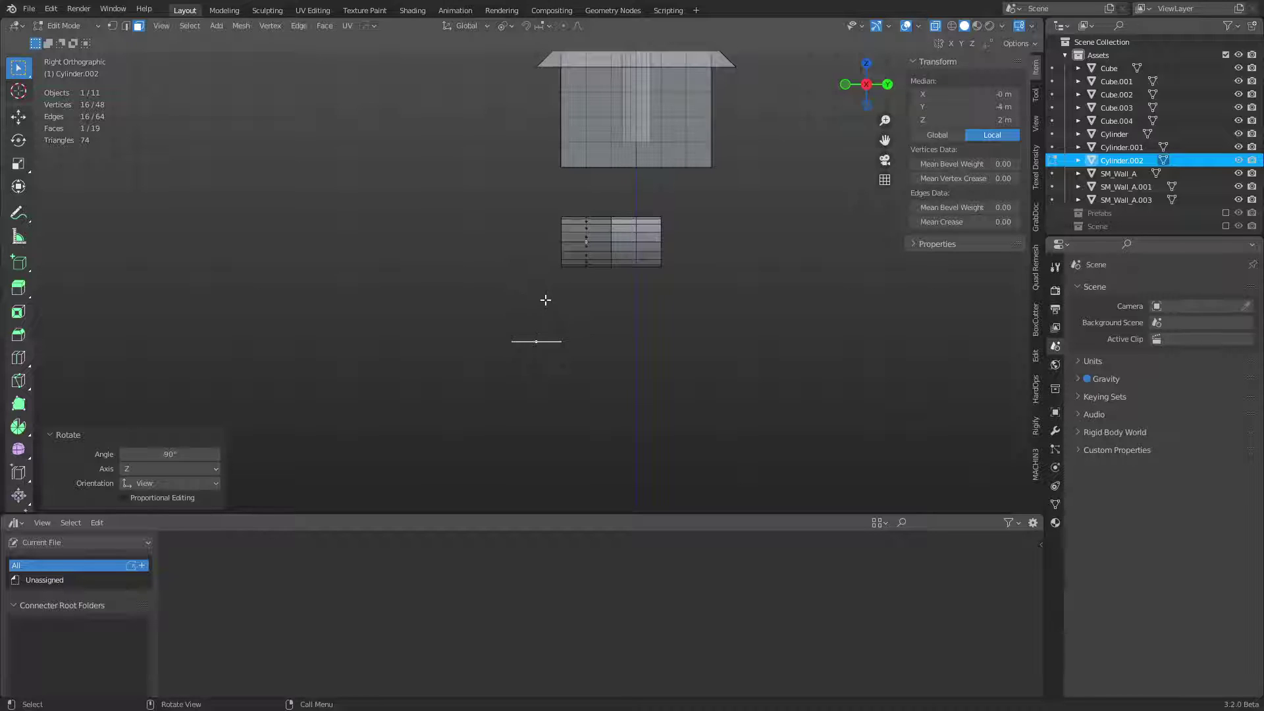
Step: Raise the duplicated cap face 0.2 m along Z and shift it -0.1 m along Y
key("g")
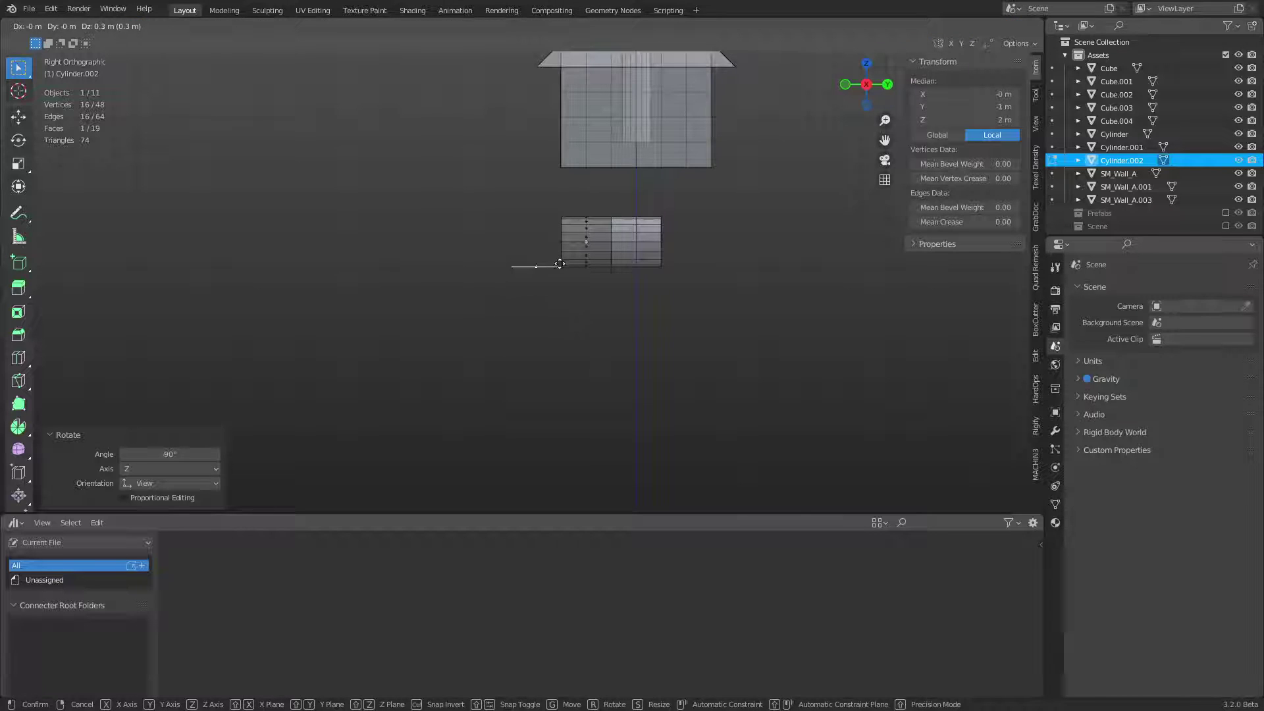
left_click(561, 277)
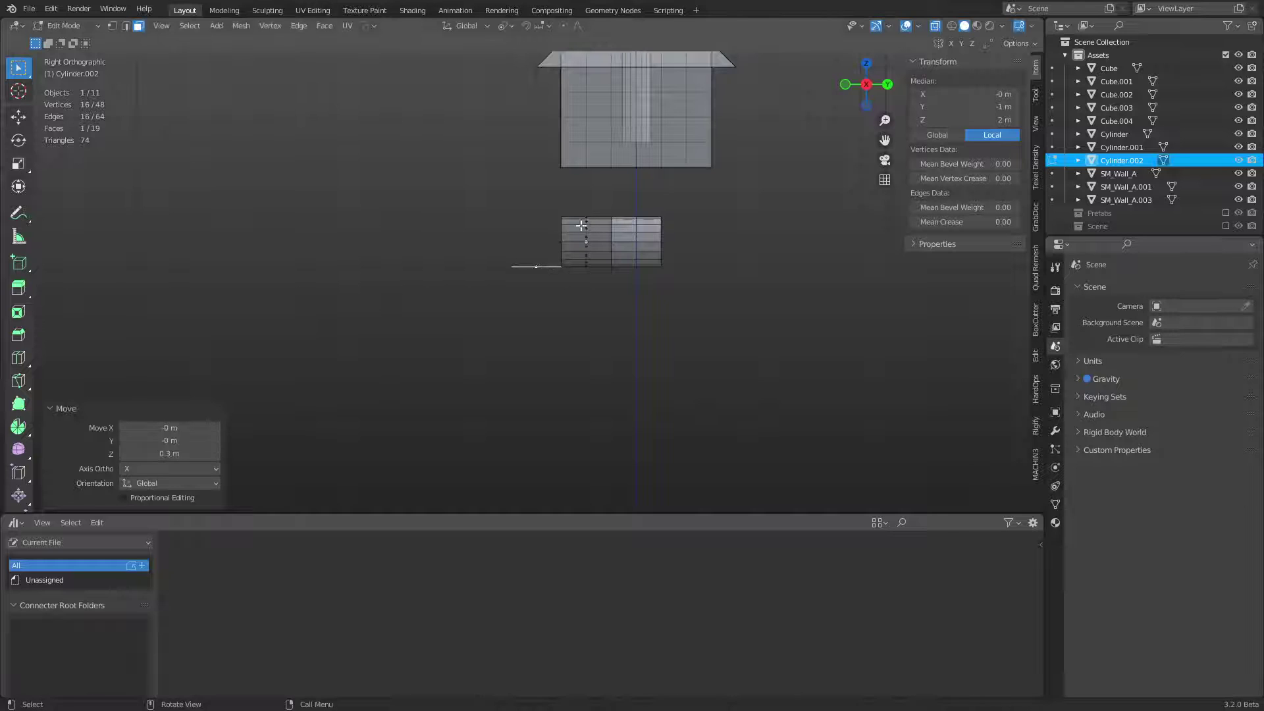
key("g")
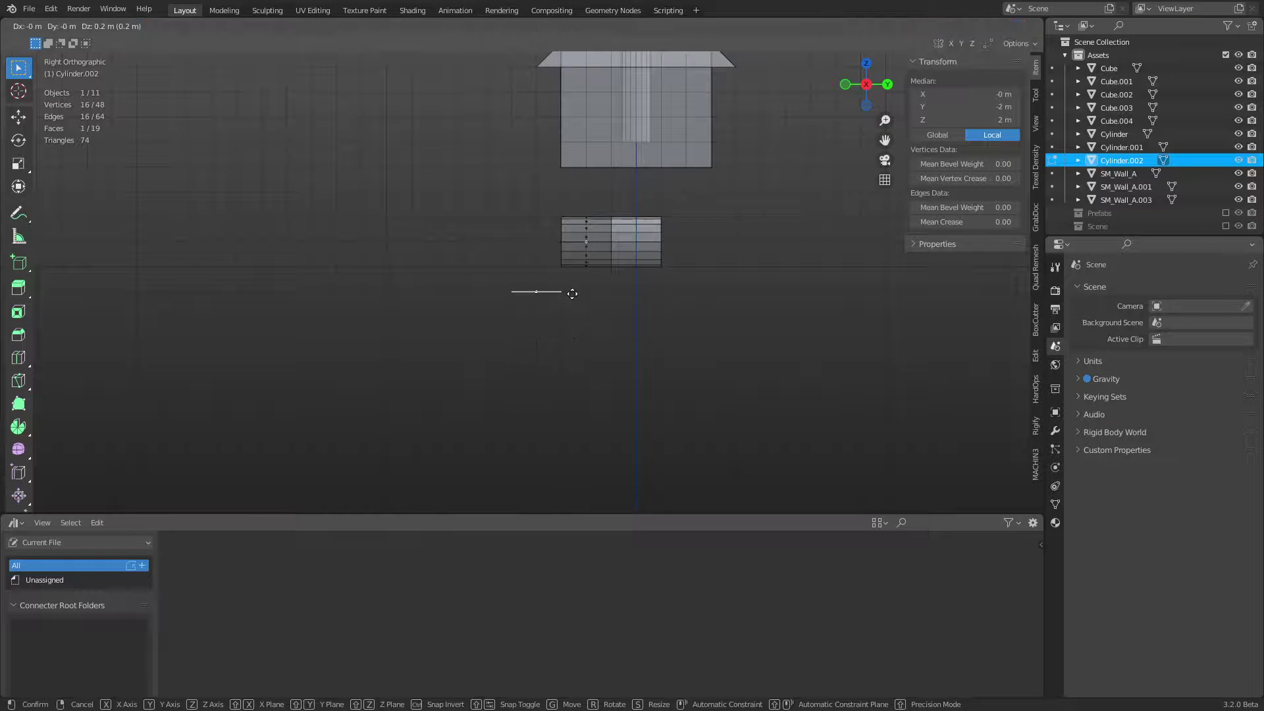
left_click(574, 292)
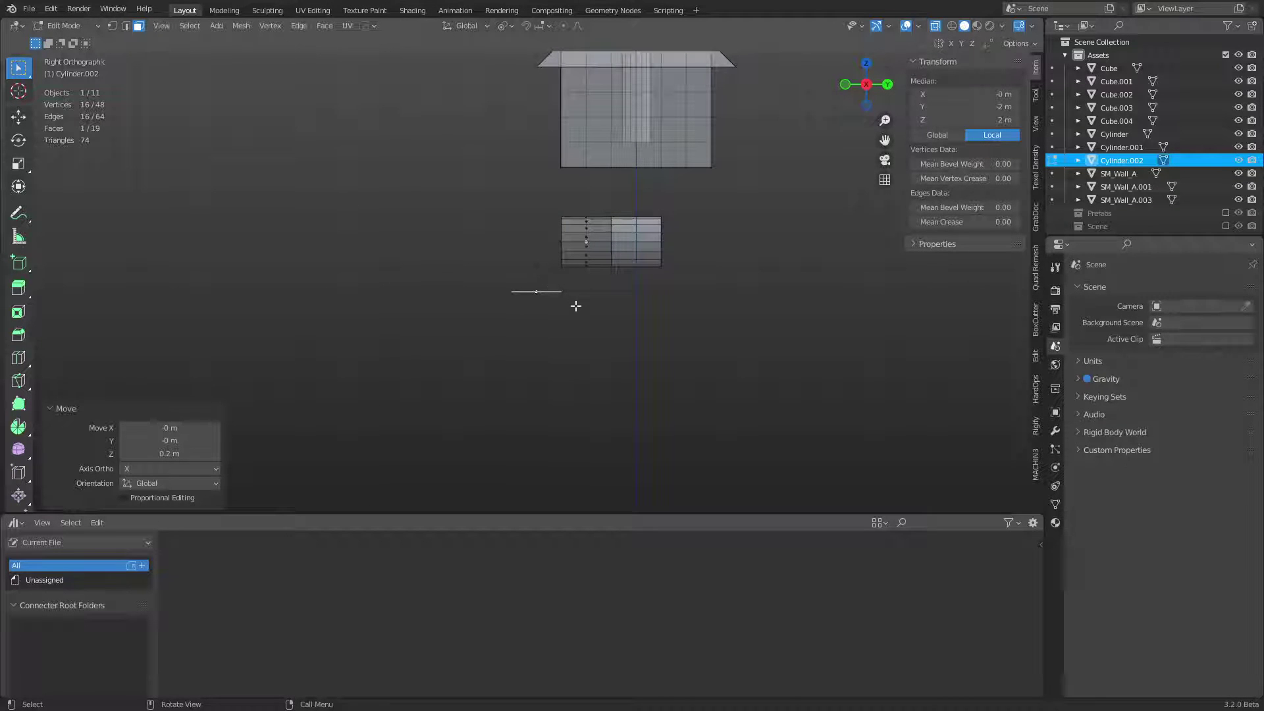
key("g")
key("y")
left_click(559, 306)
Step: Extrude the shifted cap face -0.2 m along Z to form a vertical pipe segment
key("e")
key("z")
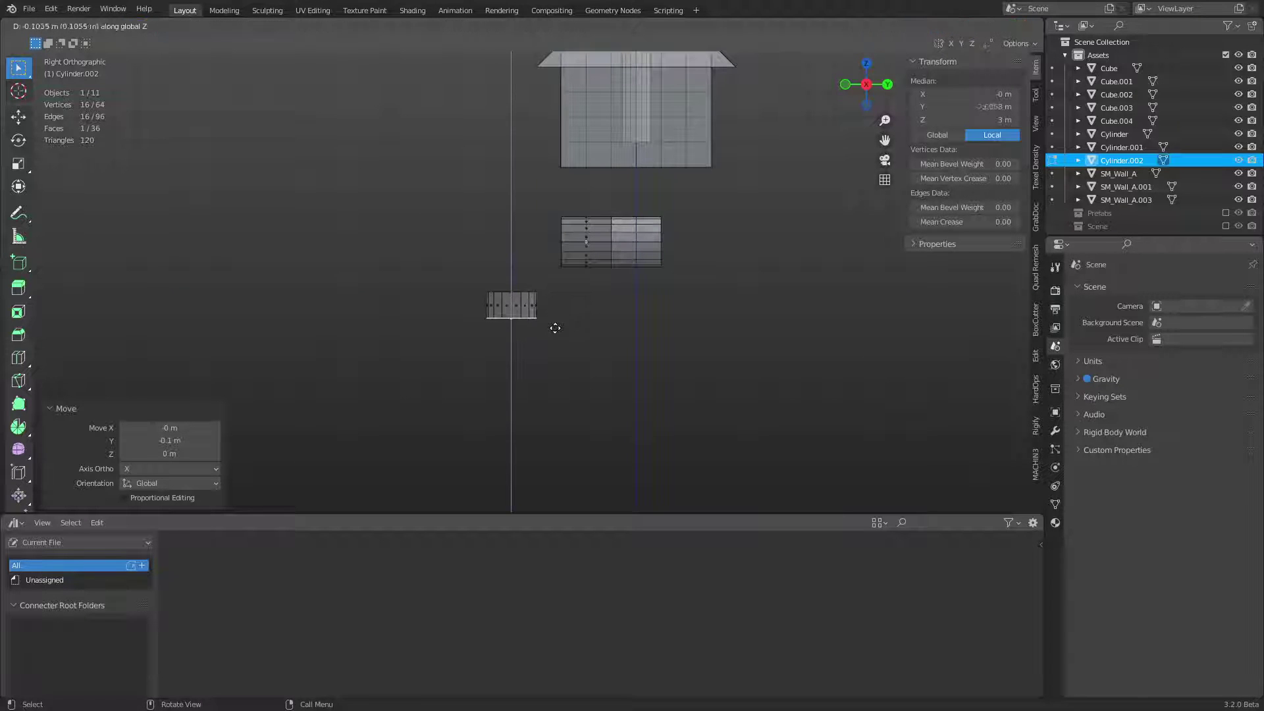
left_click(559, 360)
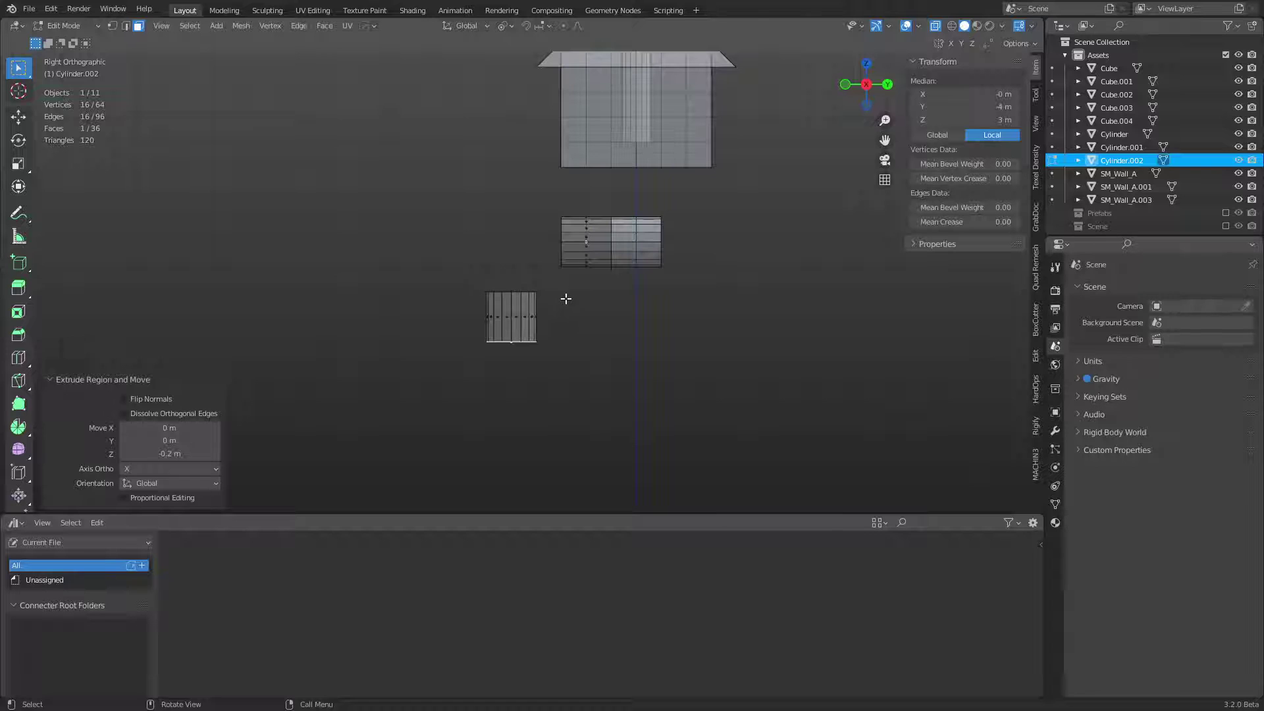
Step: Return to Object Mode and move the two-segment pipe object -0.4 m in Y and -0.2 m in Z
key("2")
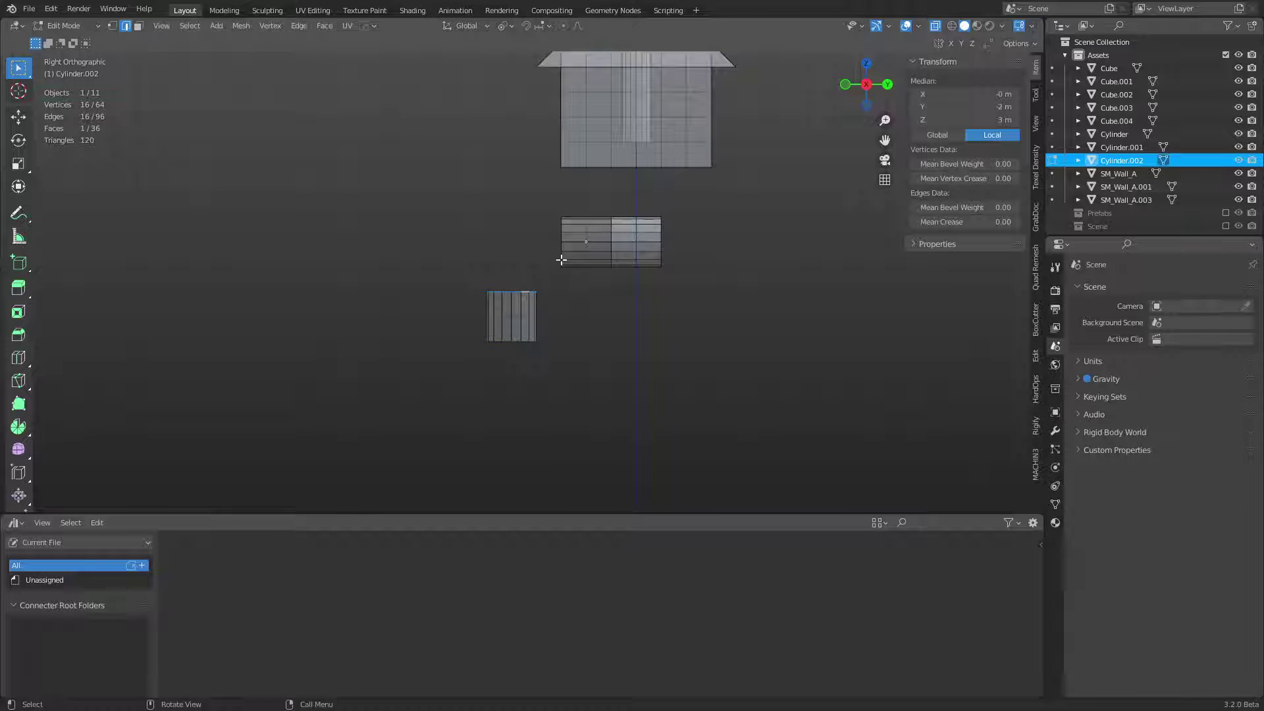
key("ctrl+Tab")
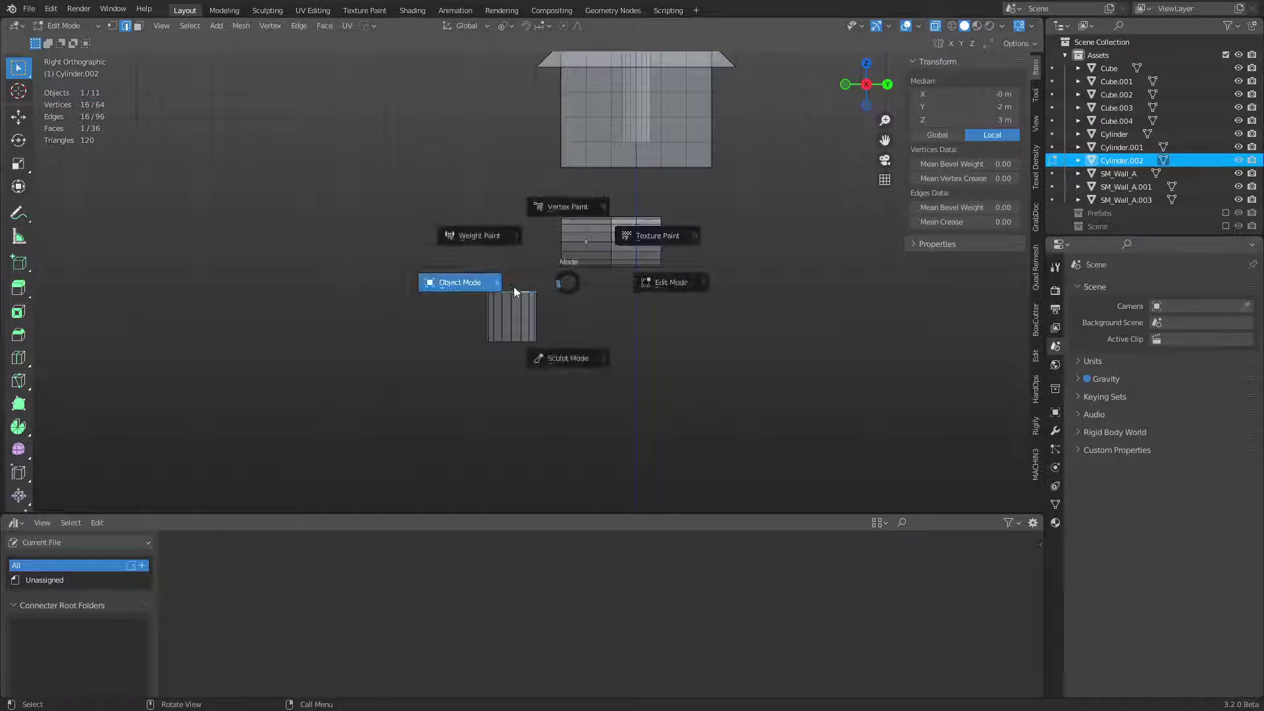
left_click(516, 290)
scroll(521, 274, "down", 2)
key("g")
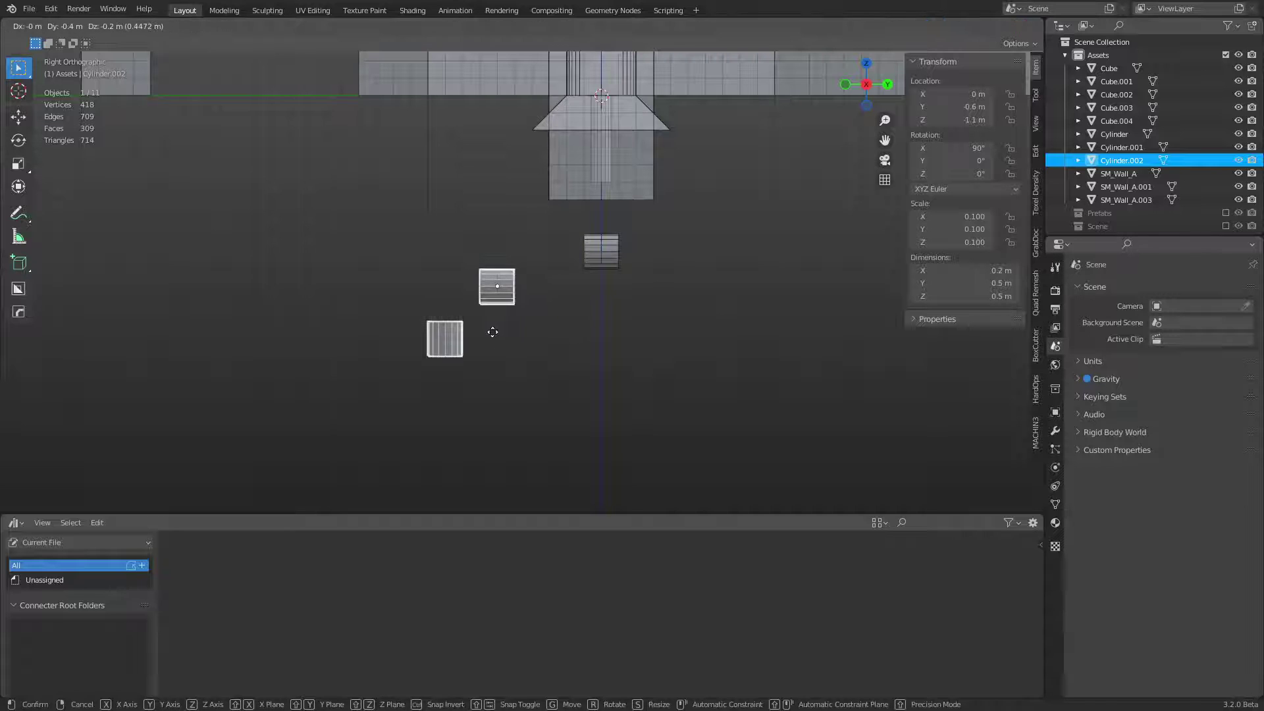
left_click(492, 332)
scroll(544, 343, "up", 3)
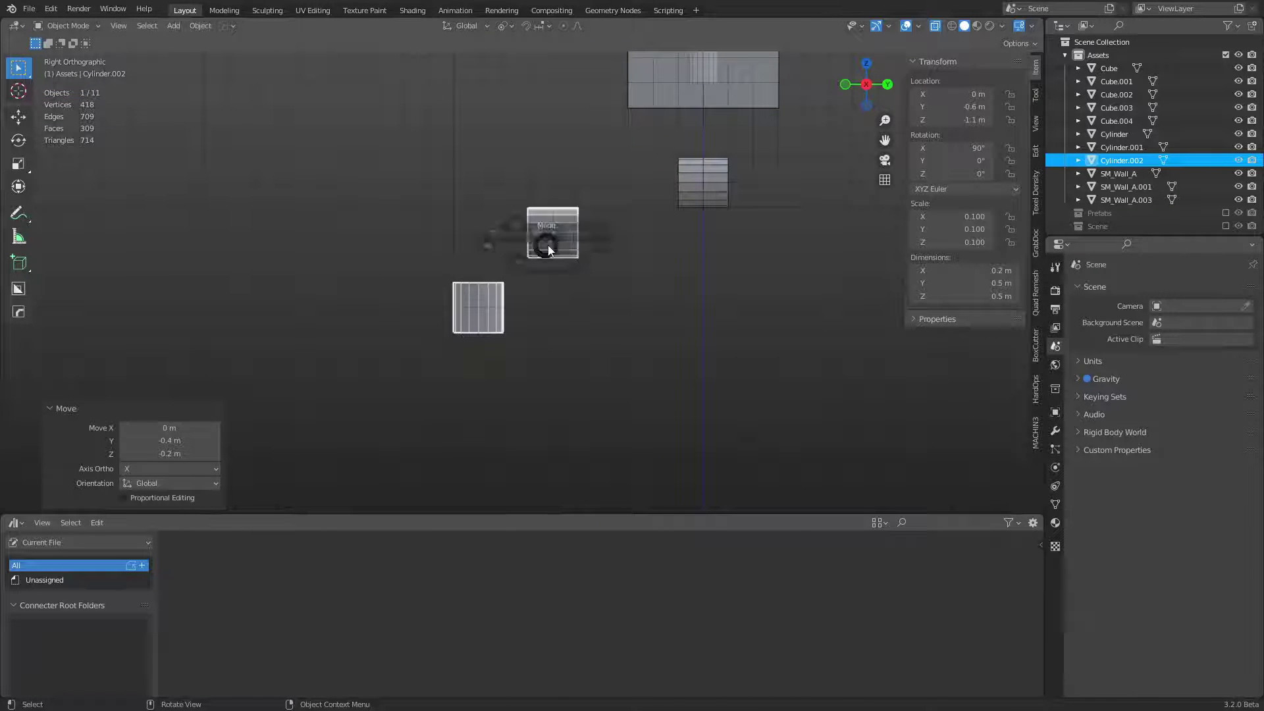
Step: Bridge the facing end caps of the horizontal and vertical pipe segments with Bridge Edge Loops
key("Tab")
middle_click_drag(513, 274, 592, 318)
key("3")
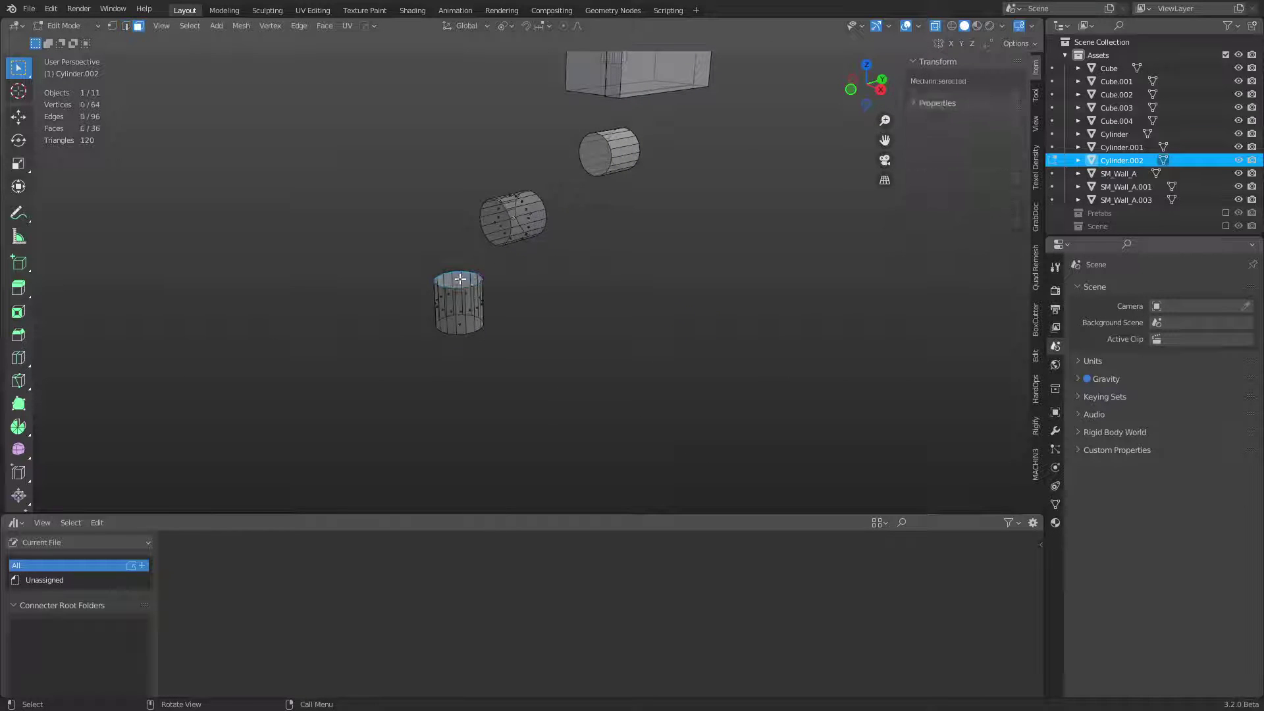
left_click(499, 225, "shift")
key("ctrl+z")
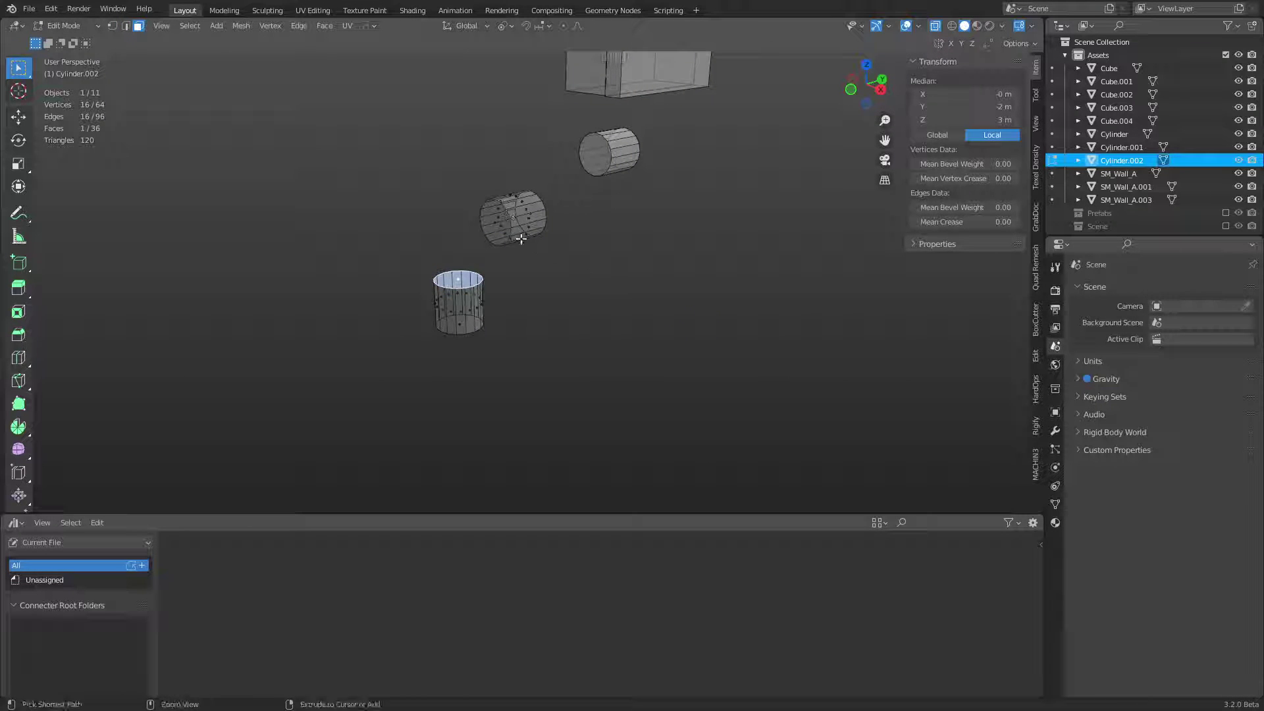
left_click(492, 221, "shift")
key("alt+z")
key("ctrl+e")
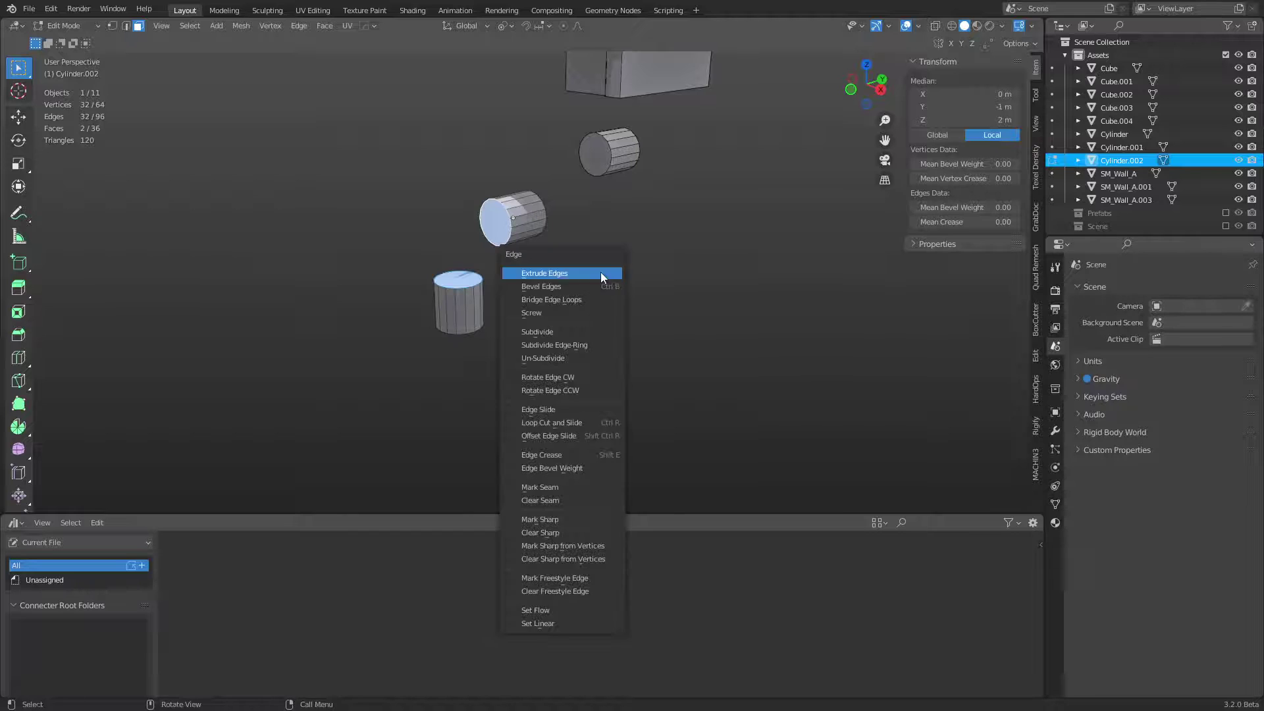
left_click(598, 298)
Step: Round the bridged pipe bend with 3 cuts and a smoothness of 0.690
key("KP_3")
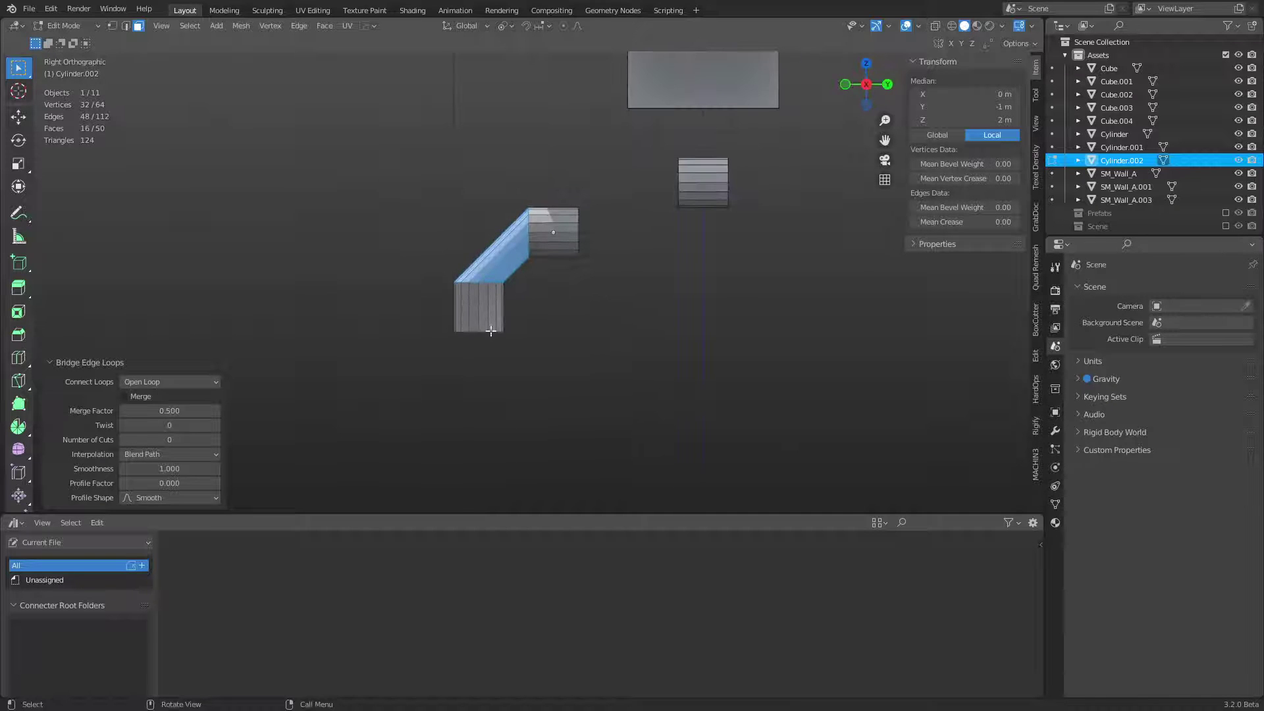
left_click(216, 439)
left_click(216, 440)
left_click(216, 440)
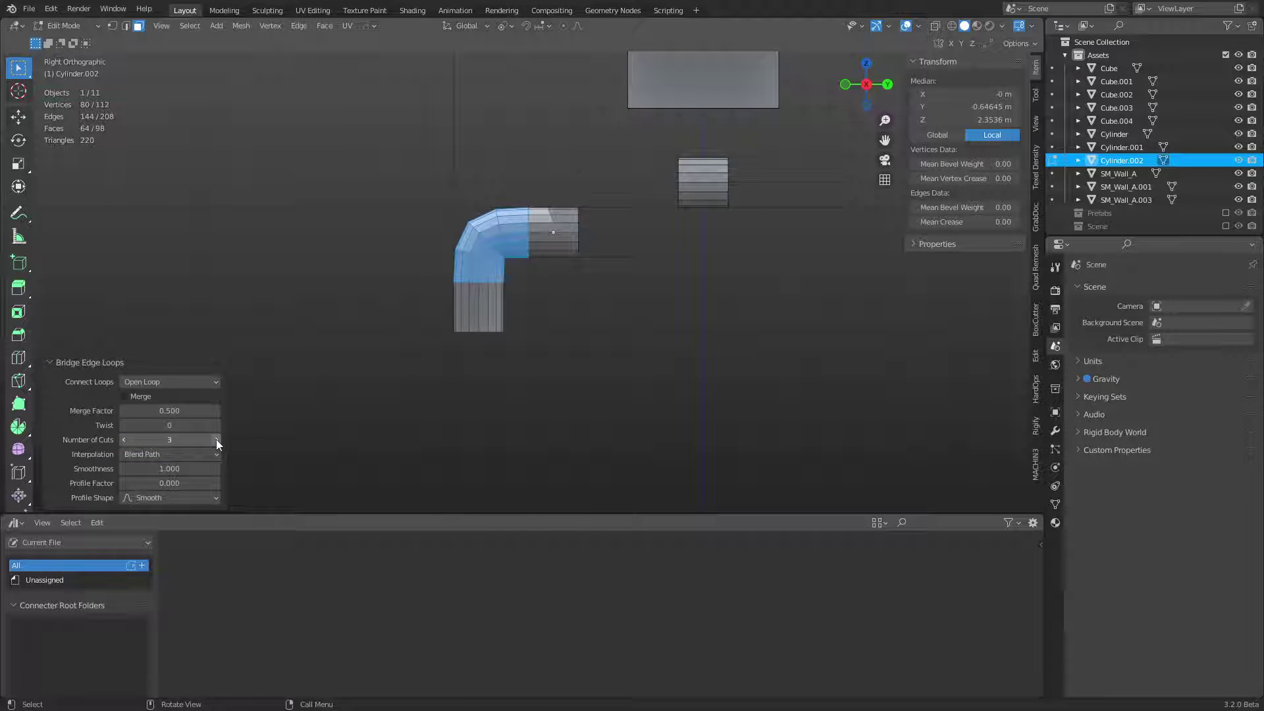
mouse_move(169, 469)
left_mouse_down()
mouse_move(184, 469)
mouse_move(158, 468)
left_mouse_up()
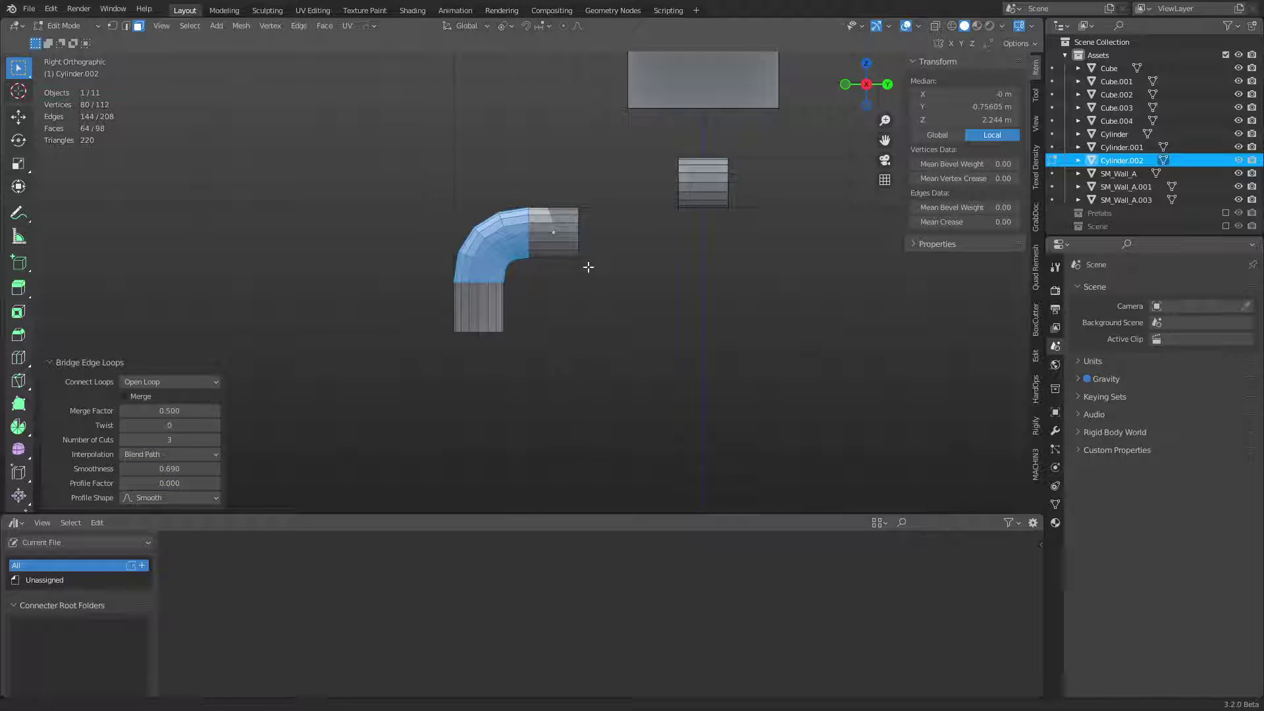
Step: Leave Edit Mode and apply Shade Smooth to the elbow pipe
key("ctrl+Tab")
left_click(581, 319)
scroll(592, 326, "down", 2)
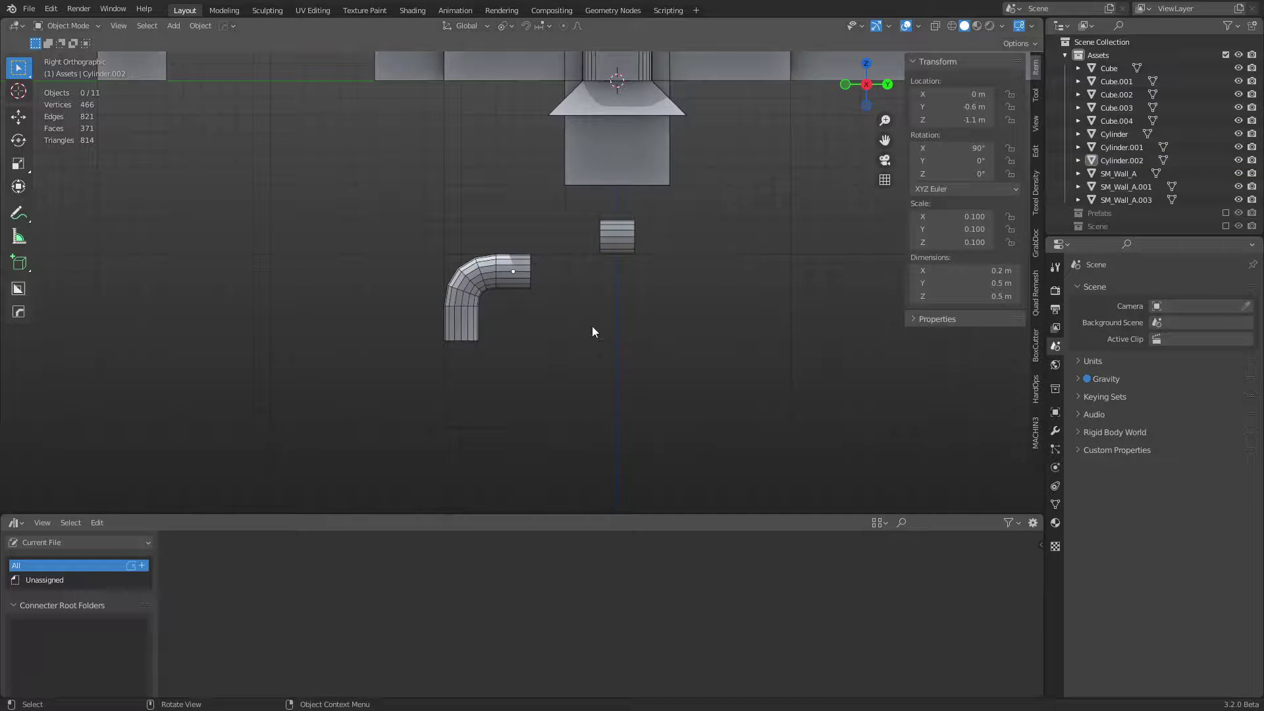
right_click(514, 295)
left_click(513, 289)
left_click(595, 272)
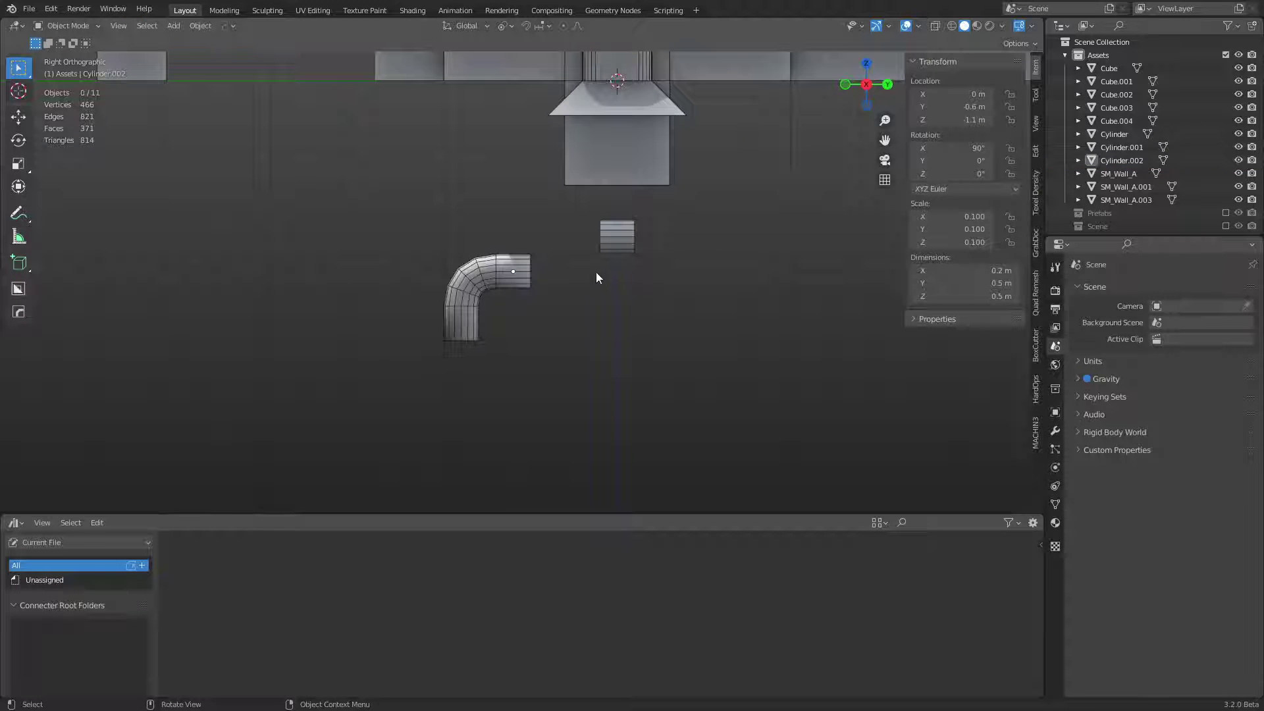
left_click(500, 289)
left_click(628, 249)
middle_click_drag(630, 281, 482, 314, "shift")
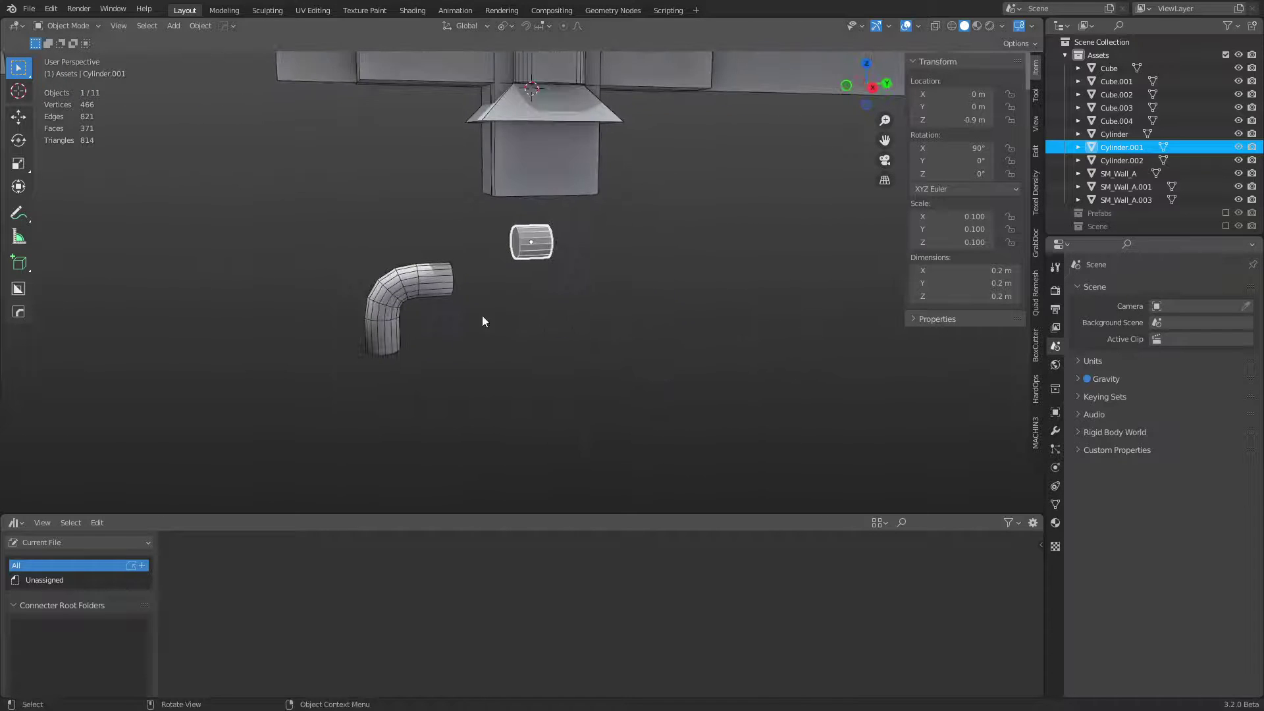
Step: Delete the two end cap faces of the elbow pipe so both ends are open
left_click(445, 290)
key("KP_3")
key("ctrl+Tab")
left_click(501, 309)
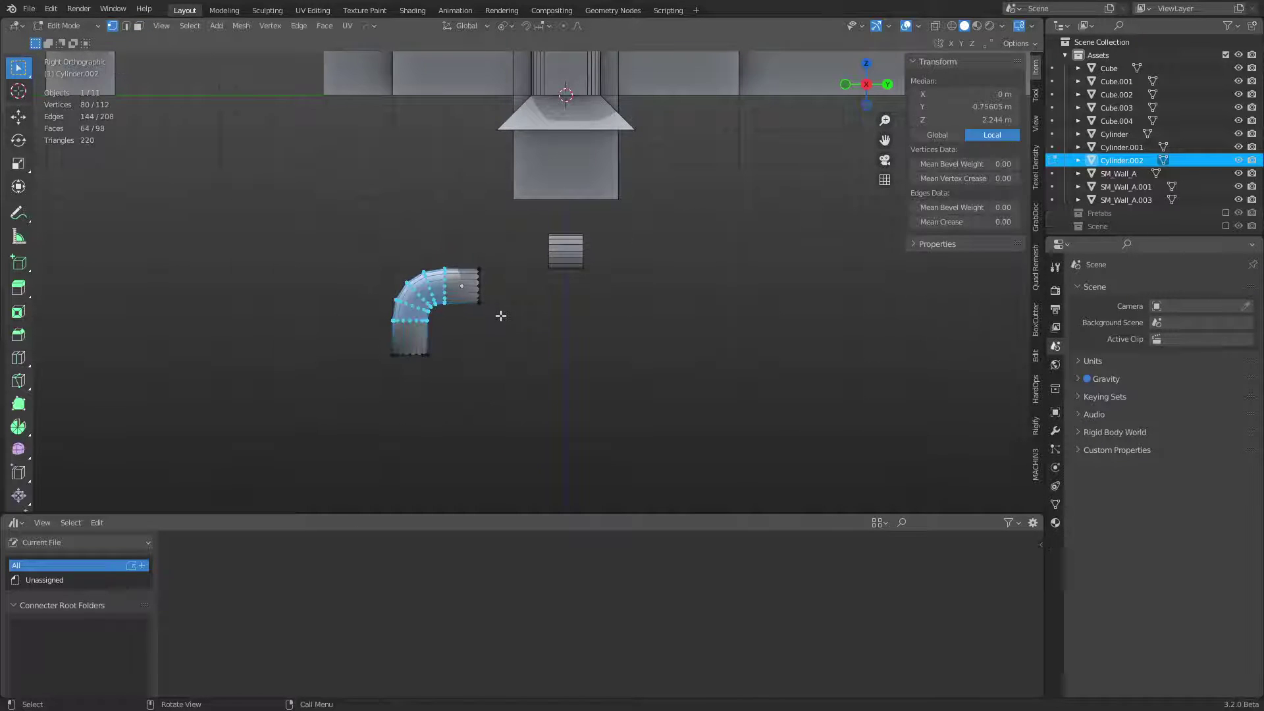
key("3")
key("alt+z")
left_click_drag(503, 321, 467, 241)
left_click_drag(360, 392, 471, 353)
key("x")
left_click(469, 350)
key("Tab")
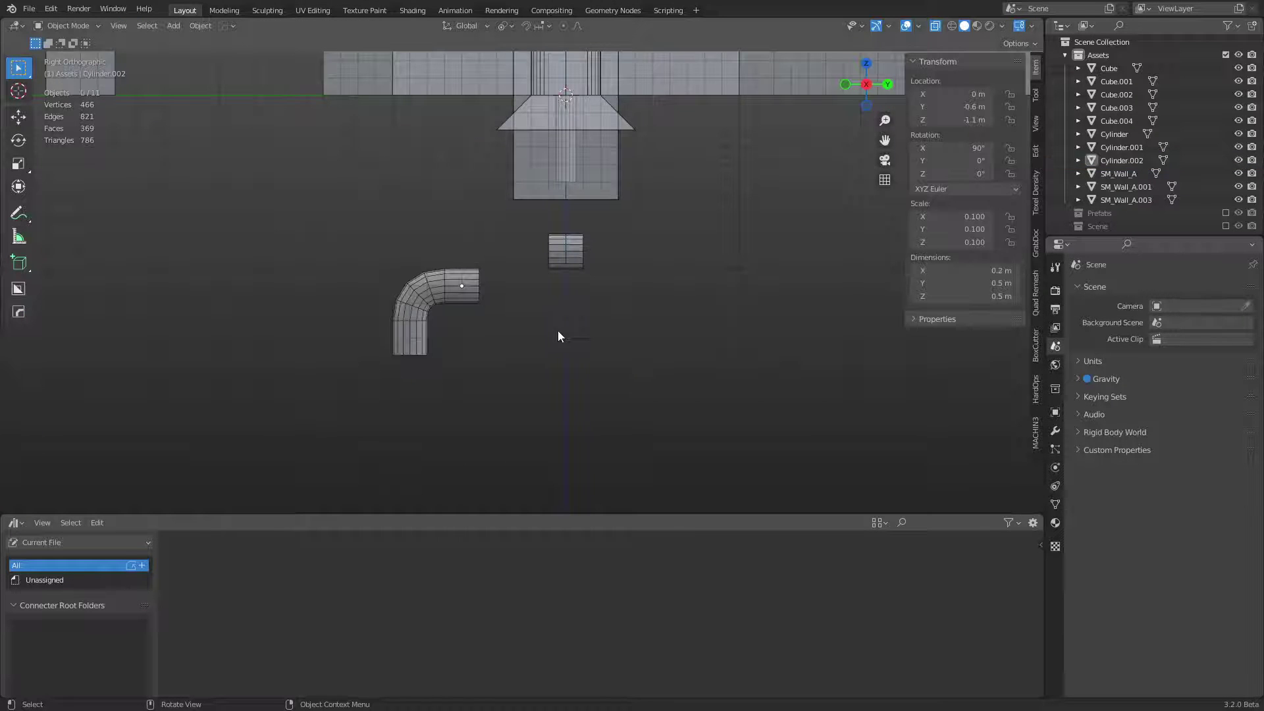
Step: Move the straight cylinder's elbow-side end vertices -0.4 m along Y
key("alt+z")
left_click(564, 250)
key("ctrl+Tab")
left_click(593, 254)
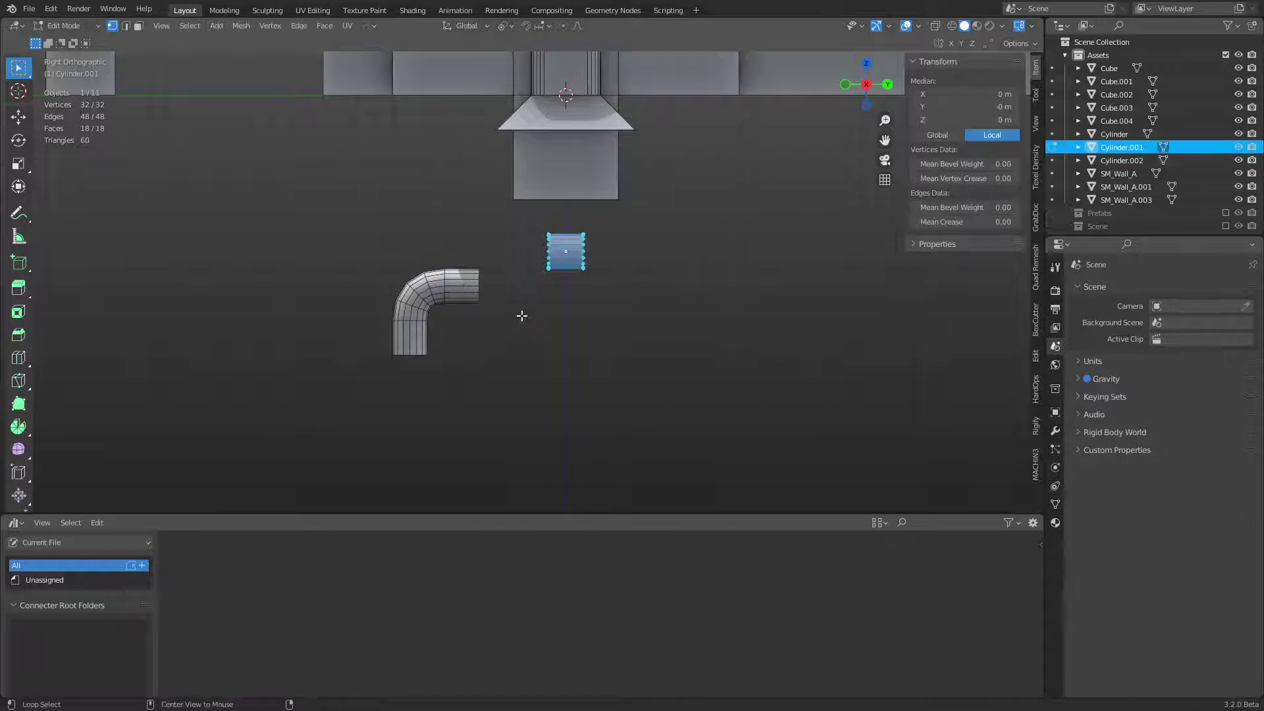
key("alt+z")
left_click_drag(525, 298, 557, 227)
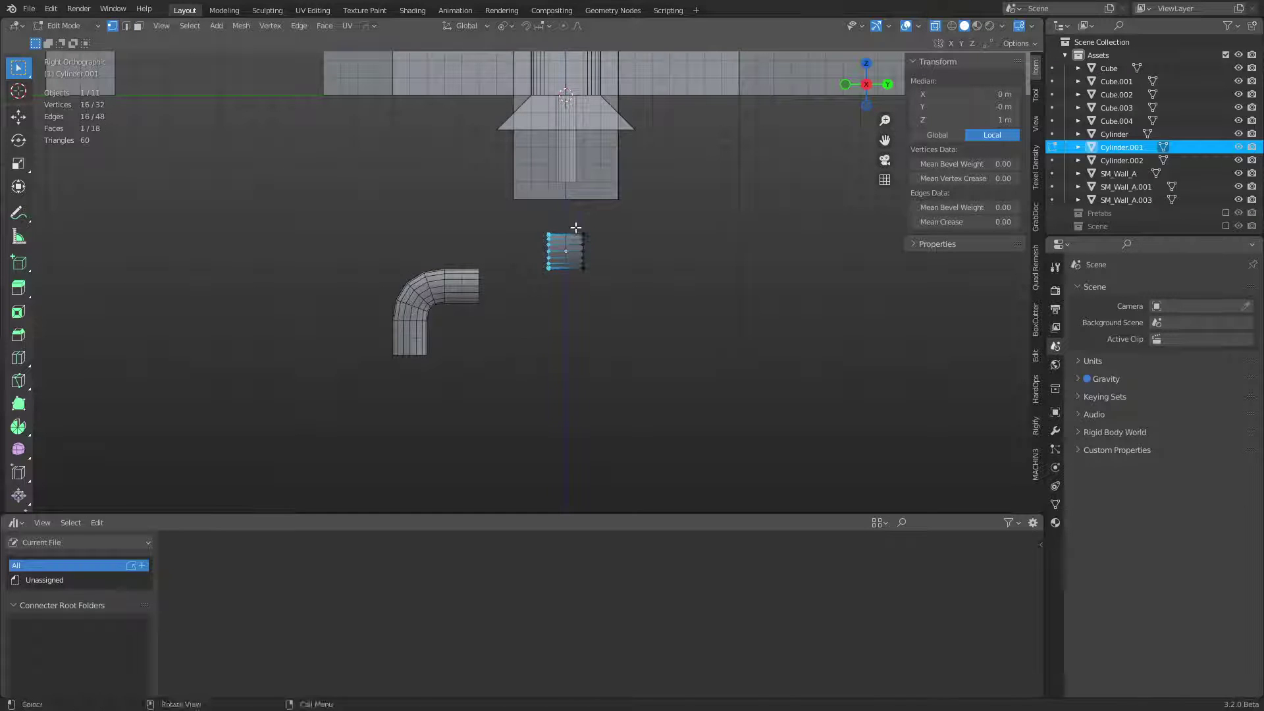
key("g")
key("y")
left_click(505, 229)
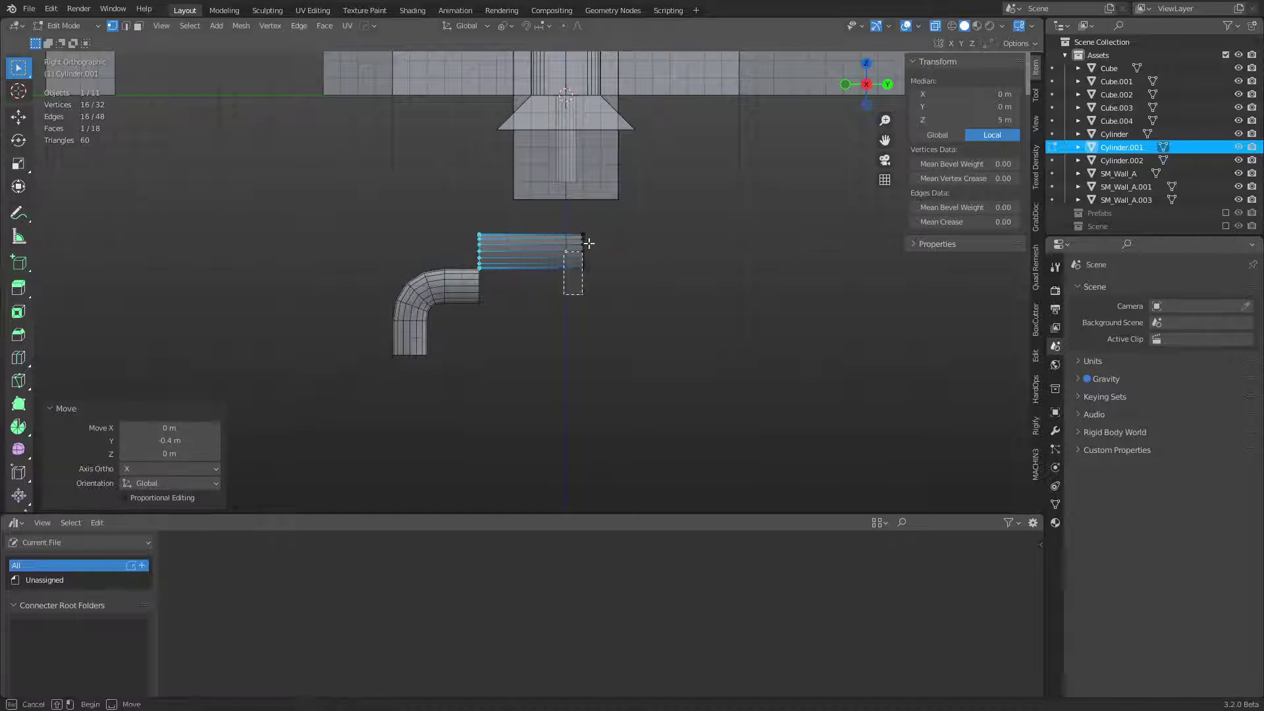
Step: Move the straight cylinder's other end along Y to its origin, making the pipe 0.5 m long
left_click_drag(544, 296, 596, 231)
key("g")
key("y")
left_click(580, 227)
key("ctrl+Tab")
left_click(493, 239)
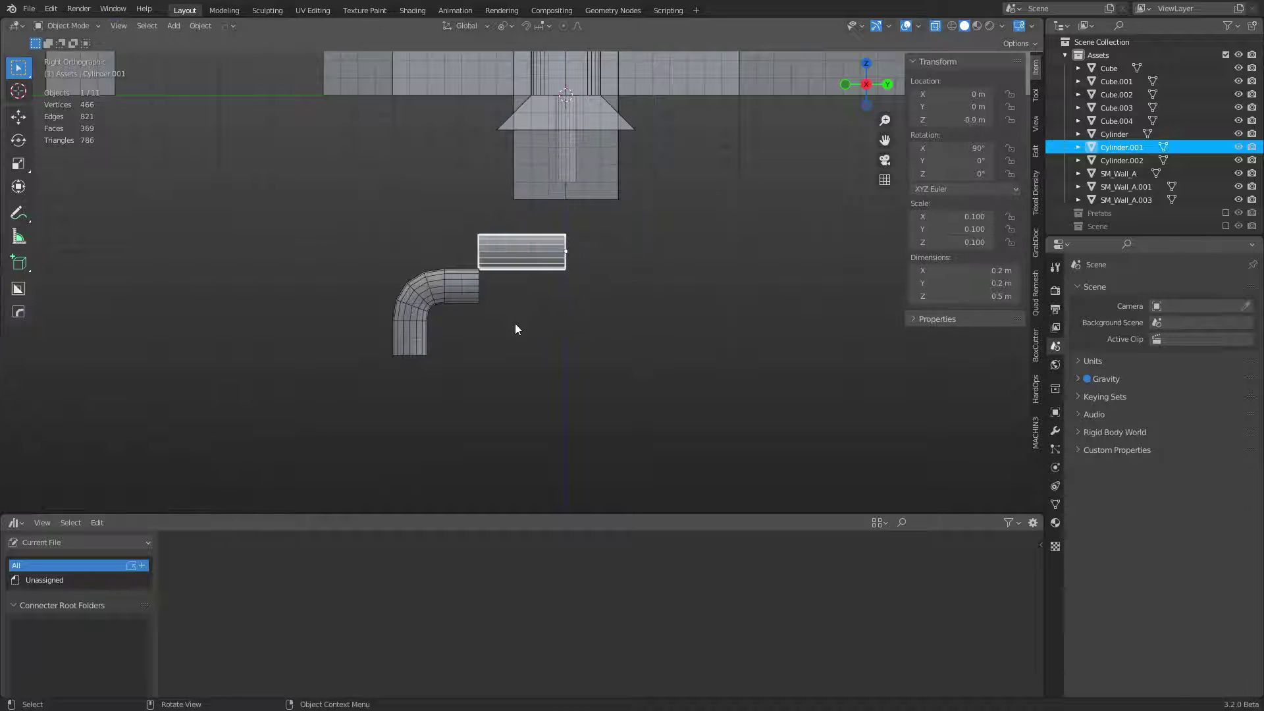
Step: Delete the two end cap faces of the straight pipe and return to Object Mode
key("ctrl+Tab")
left_click(612, 292)
key("3")
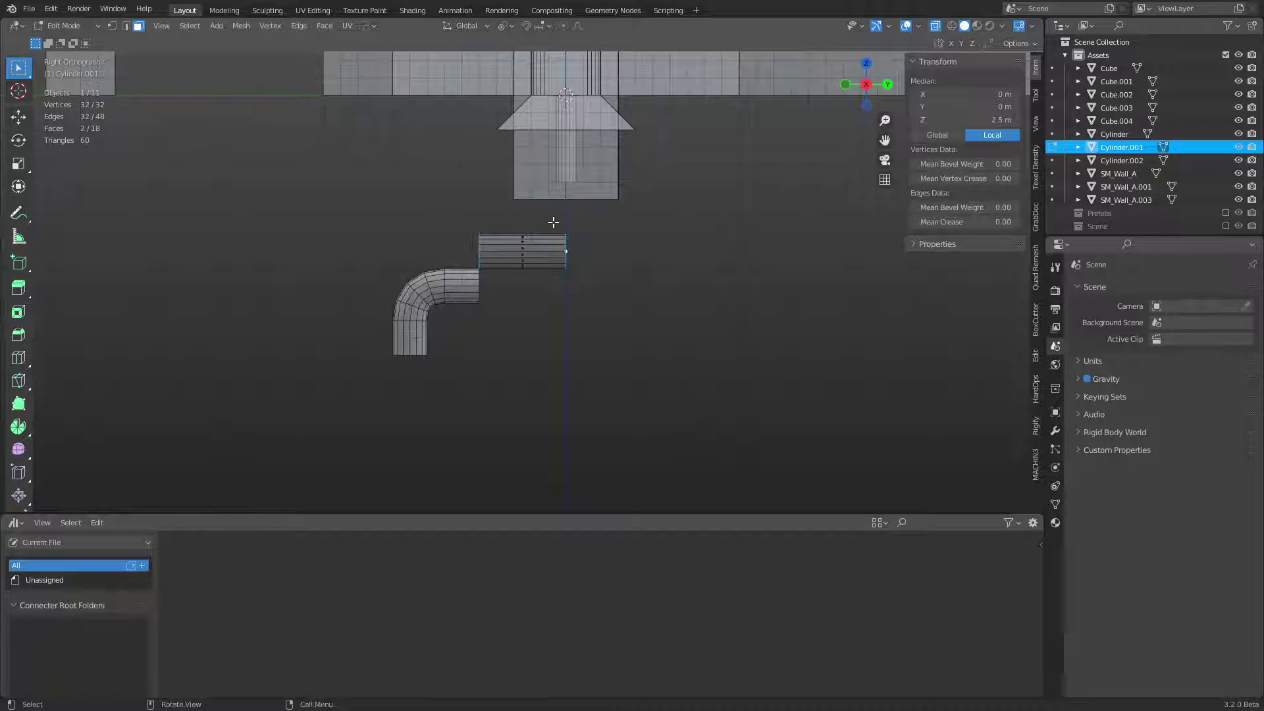
key("ctrl+Tab")
left_click(515, 324)
Step: Lower the straight pipe along Z to -1.1 m so it lines up with the elbow's horizontal end
key("g")
key("z")
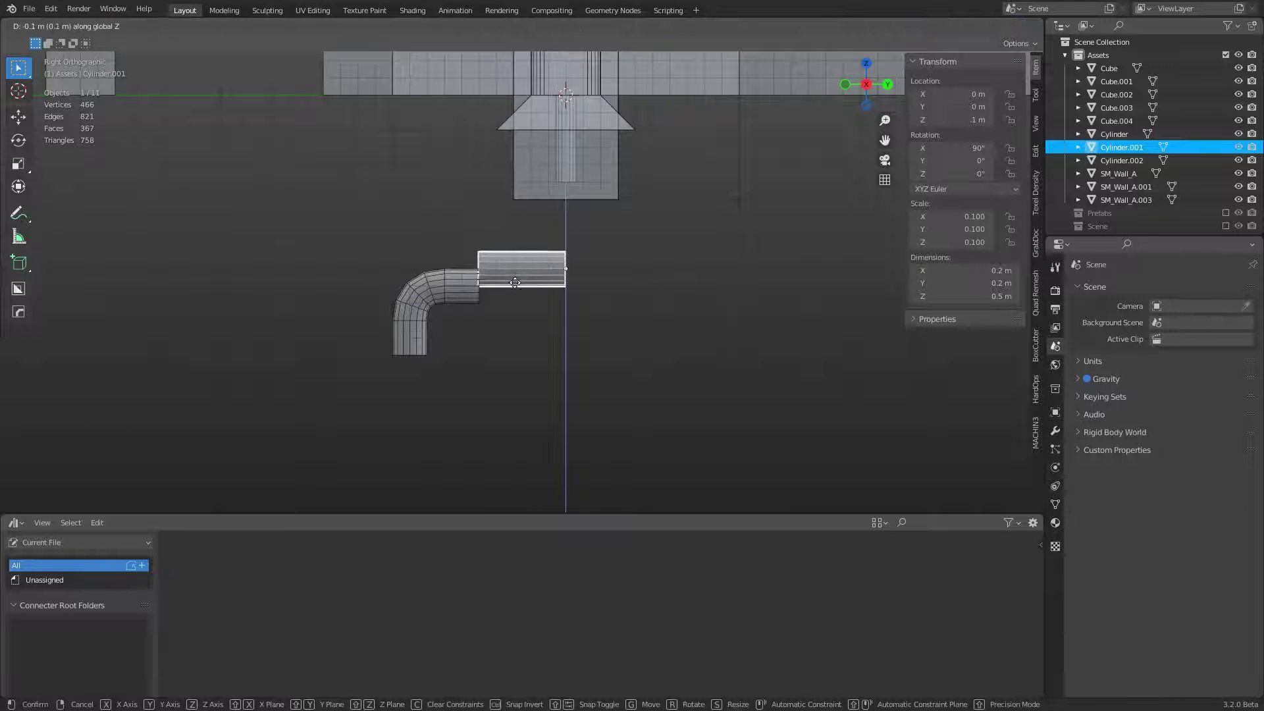
left_click(510, 295)
left_click(551, 345)
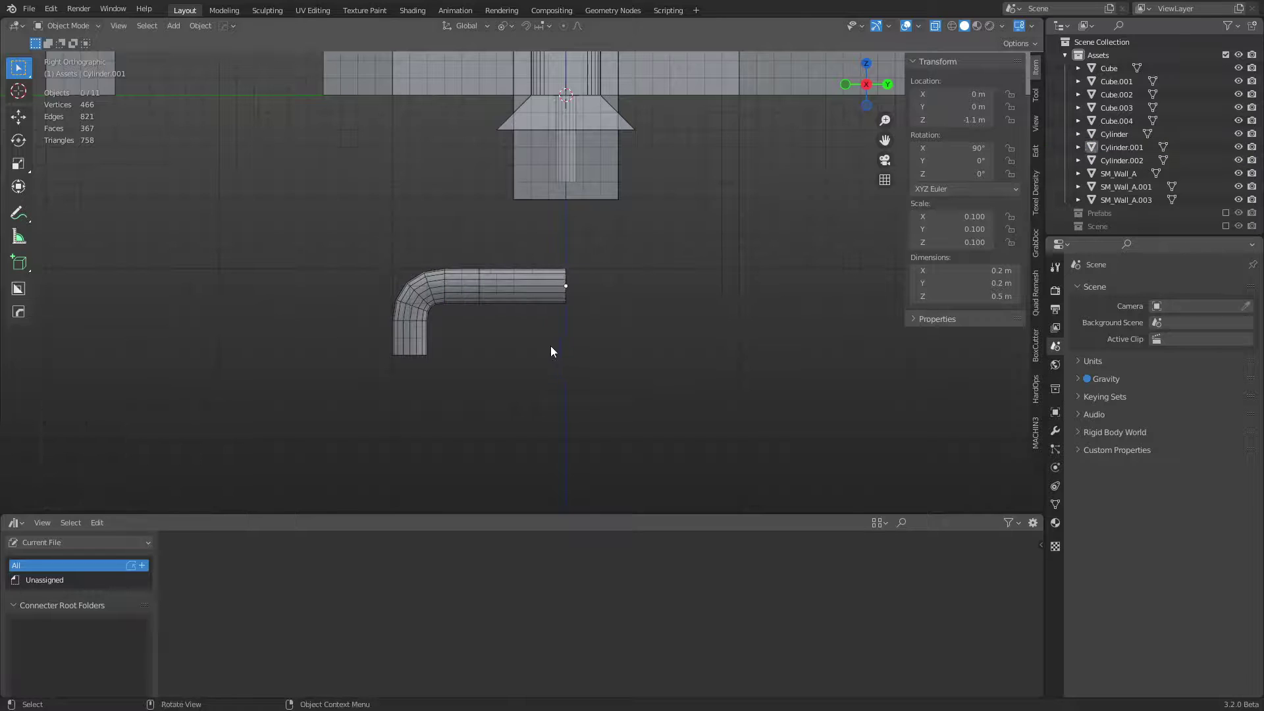
Step: Apply Shade Smooth to the straight pipe and switch off the wireframe overlay
scroll(546, 343, "up", 2)
left_click(499, 303)
right_click(498, 303)
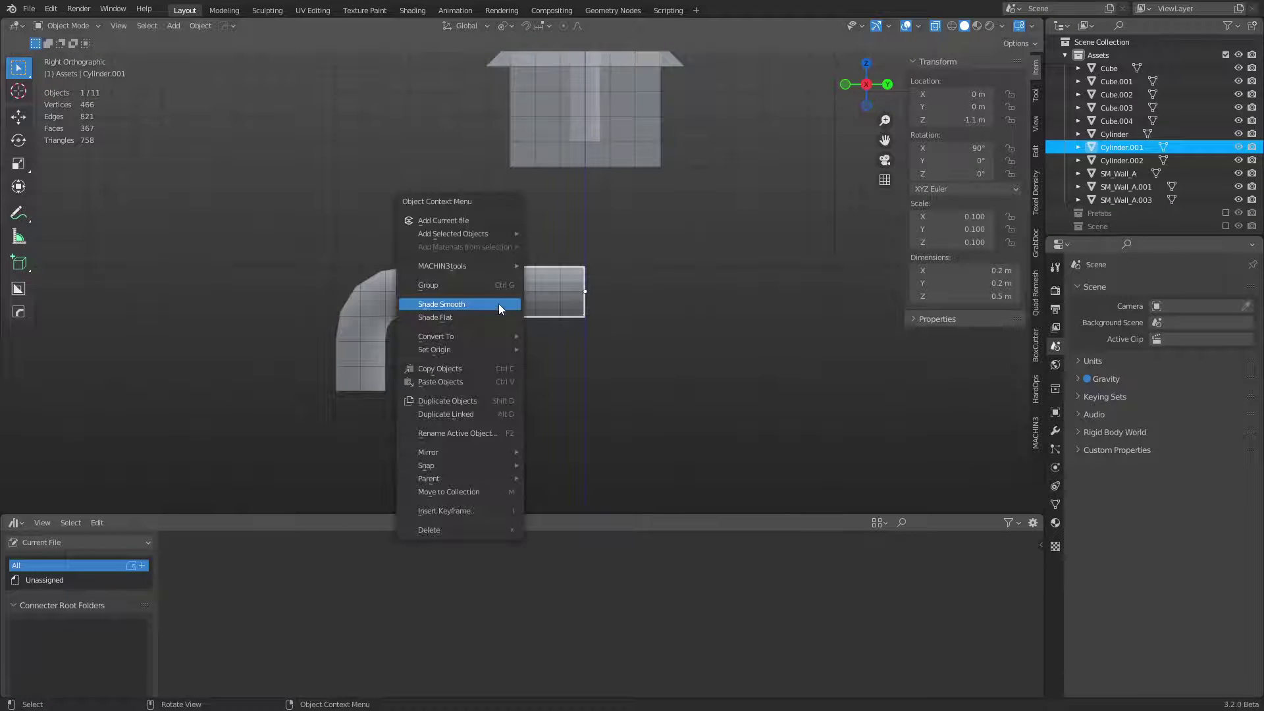
left_click(499, 303)
left_click(356, 337)
key("shift+w")
left_click(516, 349)
Step: Apply Shade Smooth to the beveled pillar and sharpen it at 30° with 60° auto smooth
middle_click_drag(516, 349, 544, 262)
left_click(543, 262)
right_click(543, 263)
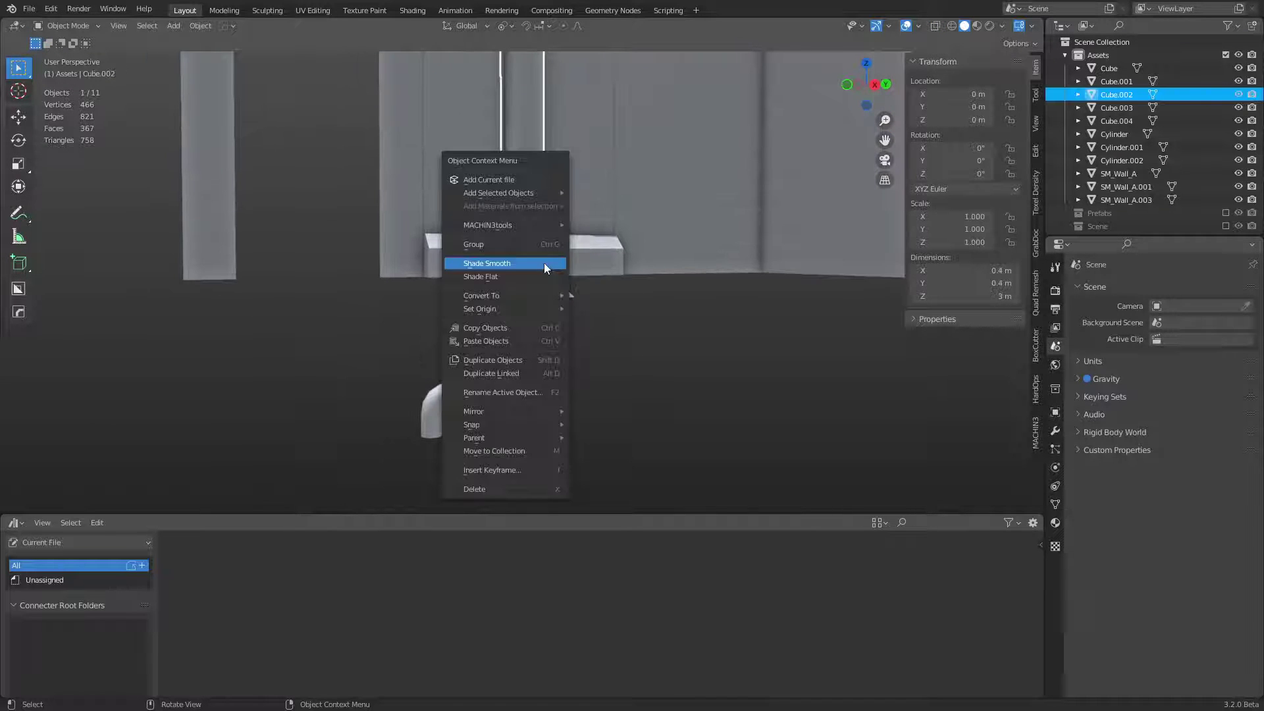
left_click(541, 263)
key("q")
left_click(601, 295)
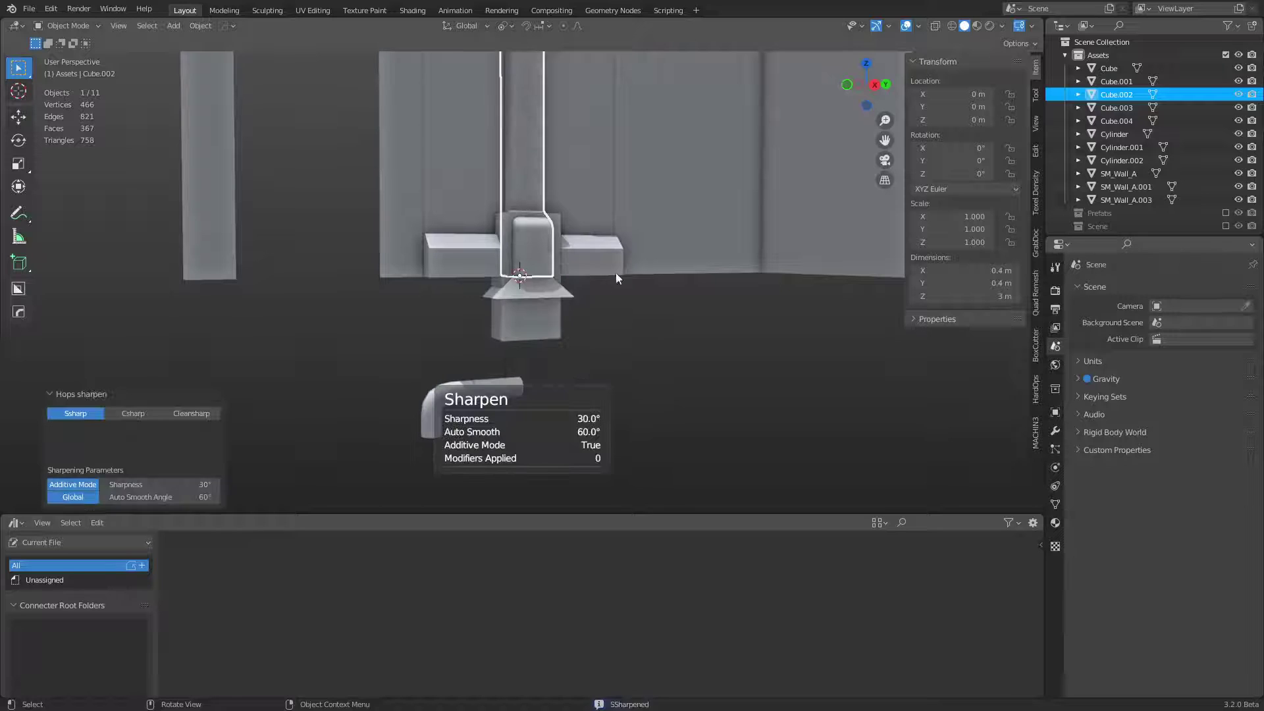
left_click(615, 271)
left_click(642, 322)
left_click(551, 321)
Step: Fill the doorway opening with a face between its two vertical inner edges
middle_click_drag(654, 313, 590, 430)
left_click(591, 290)
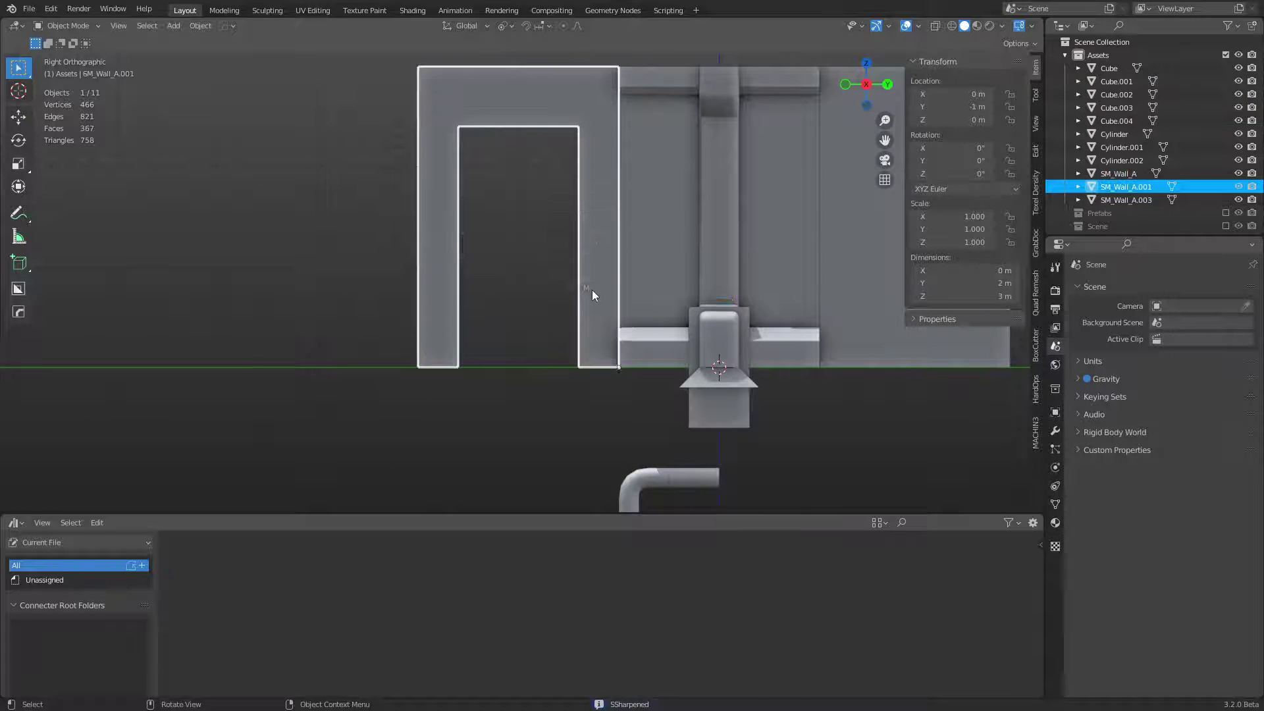
key("Tab")
left_click(578, 277)
left_click(428, 280, "shift")
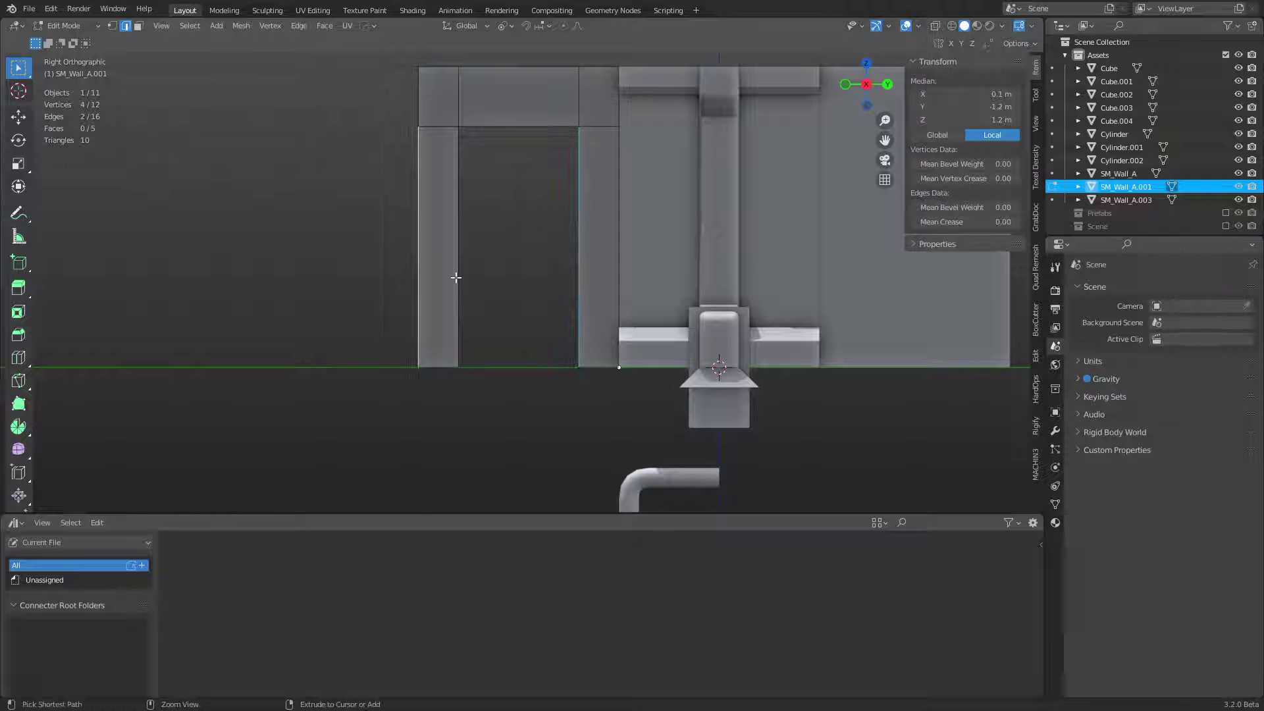
key("ctrl+z")
left_click(456, 278, "shift")
key("f")
Step: Separate the face filling the doorway opening into its own object and select that new object
key("3")
left_click(522, 222)
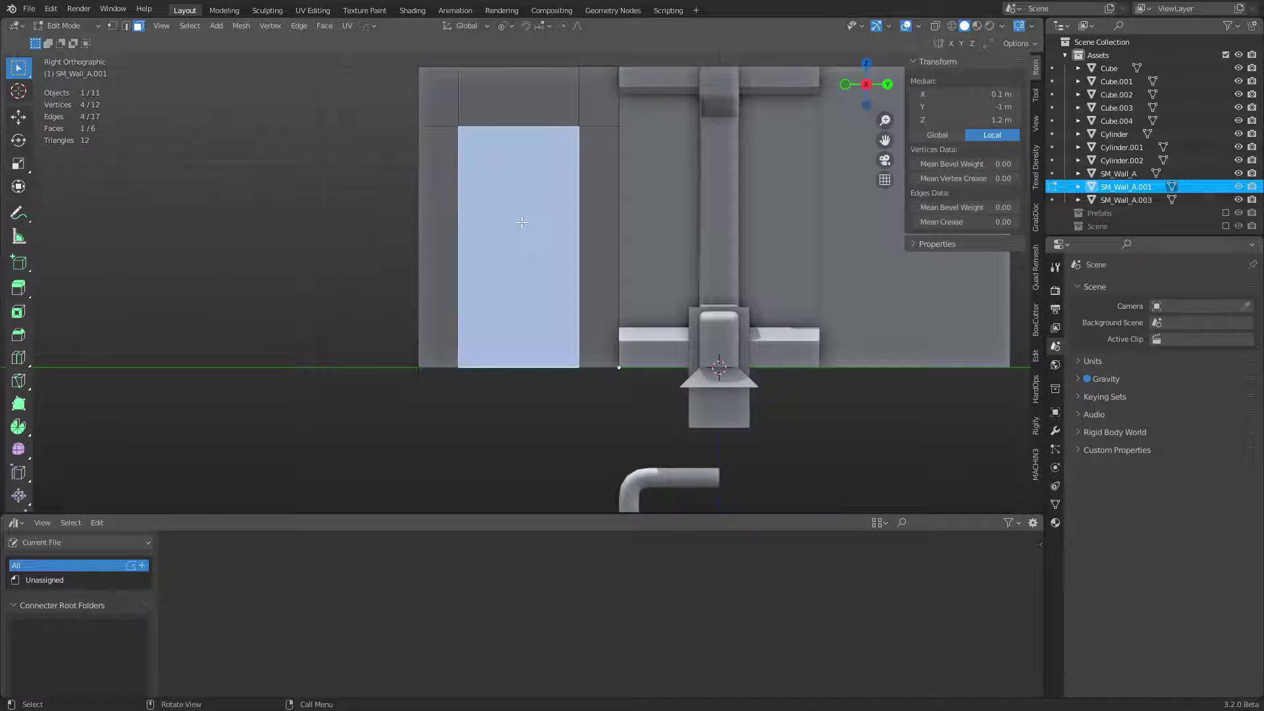
key("p")
left_click(522, 222)
key("ctrl+Tab")
left_click(460, 237)
left_click(527, 264)
Step: Widen the separated door face along Y by a scale factor of about 1.094
key("ctrl+Tab")
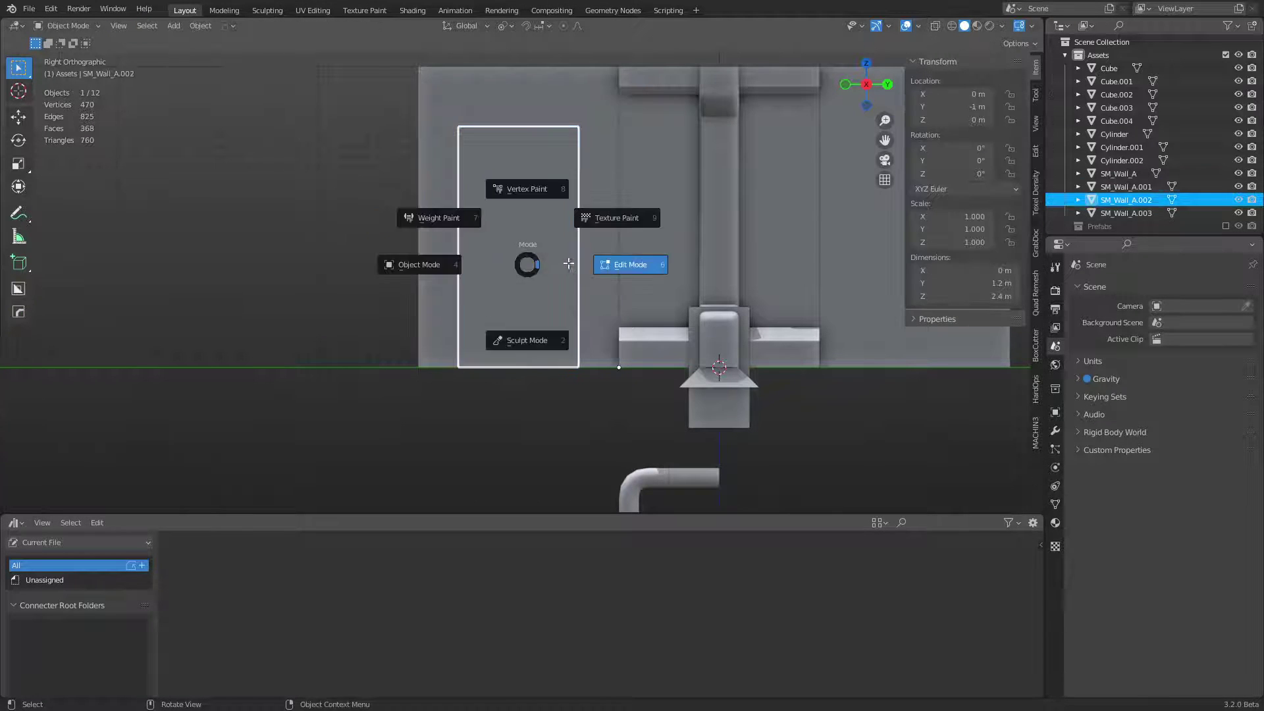
left_click(568, 263)
key("s")
key("x")
key("y")
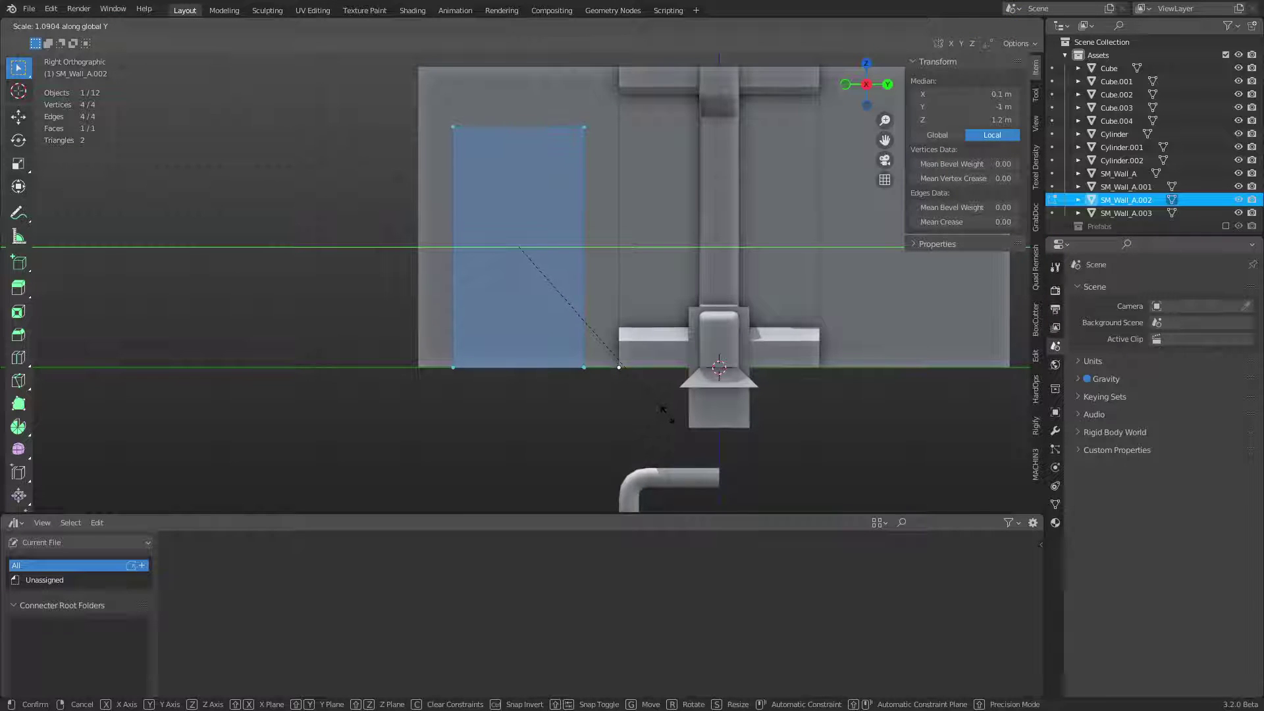
left_click(630, 358)
Step: Raise the top edge of the door face about 0.07 m along Z with x-ray turned on
key("alt+z")
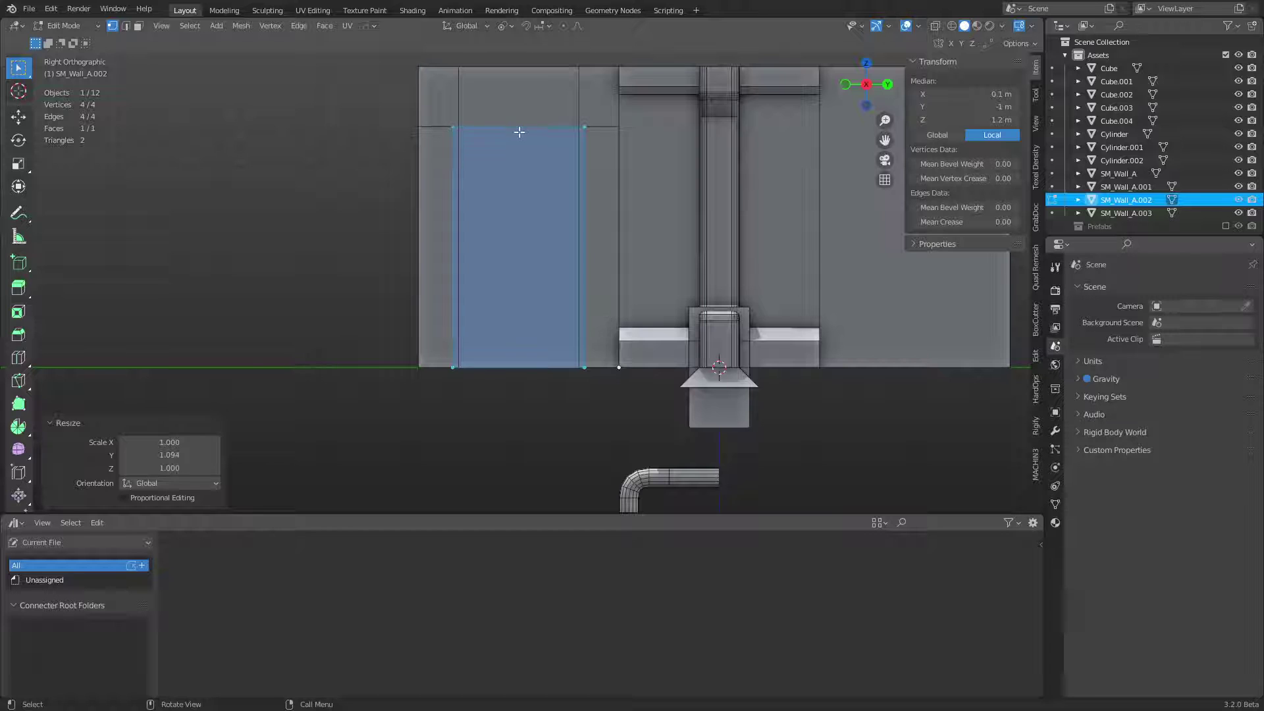
left_click(520, 127)
key("g")
key("z")
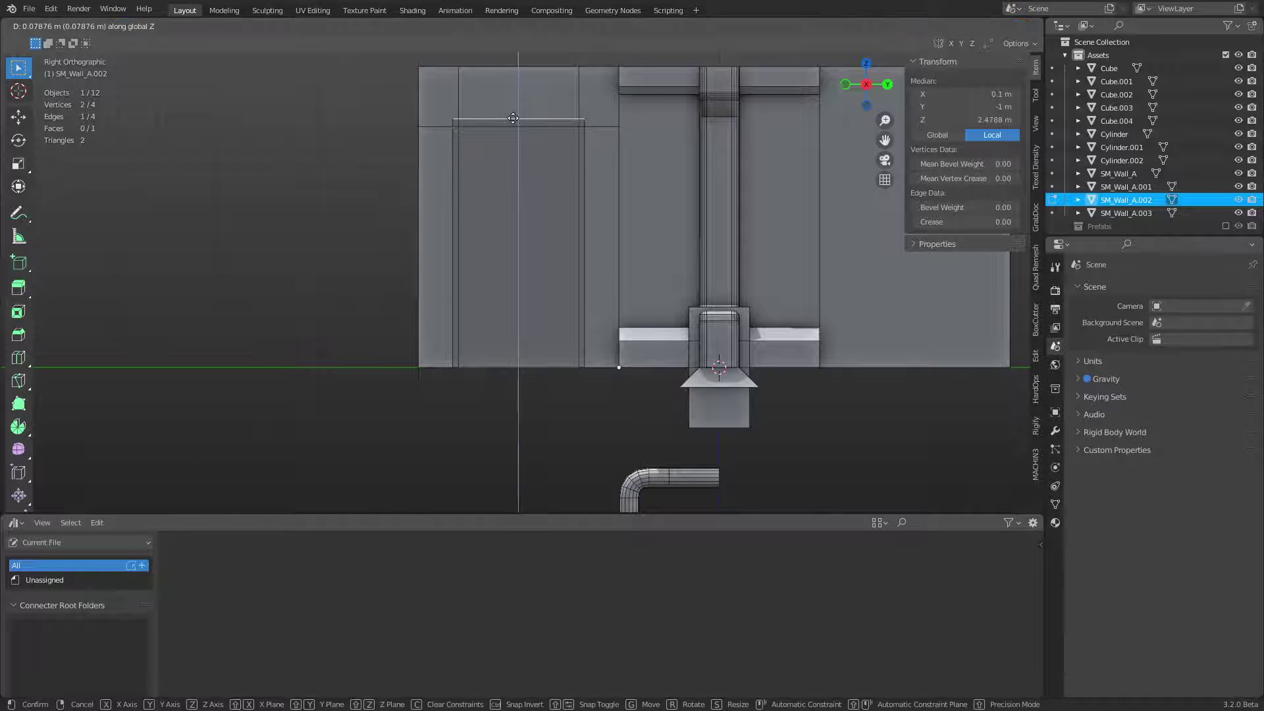
left_click(513, 118)
Step: Inset the door face by about 0.113 m
left_click(511, 200)
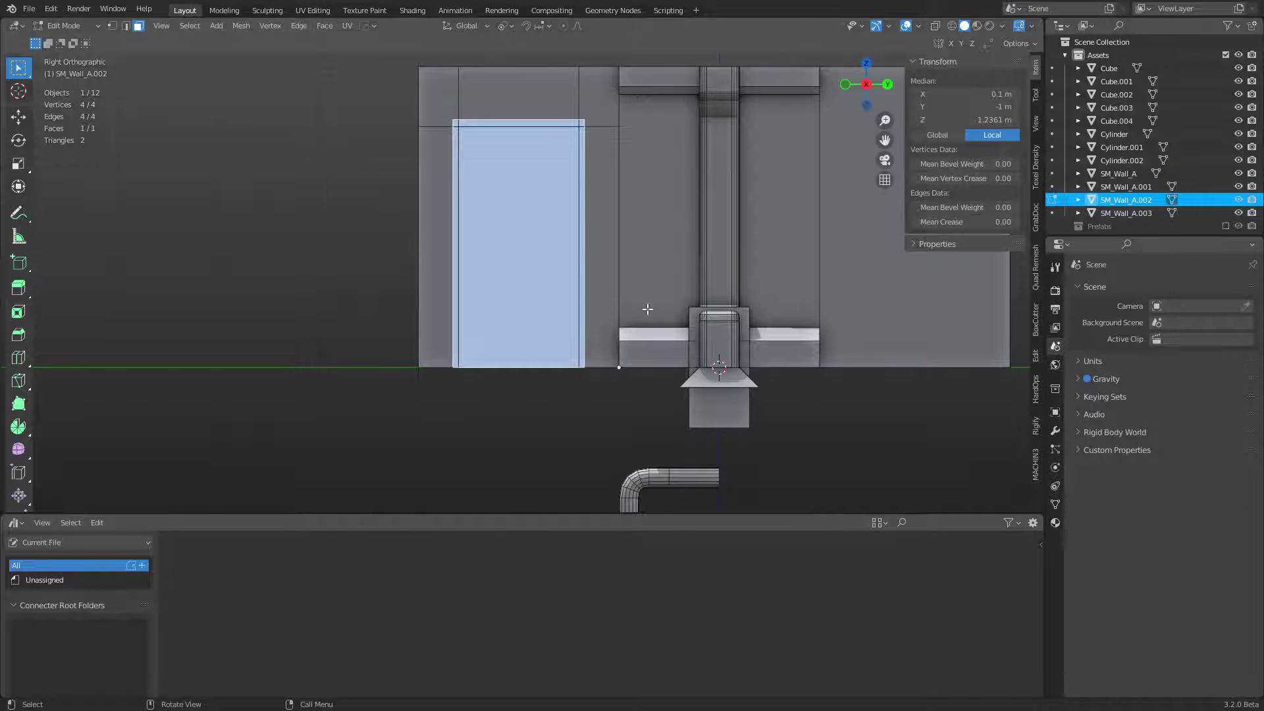
key("i")
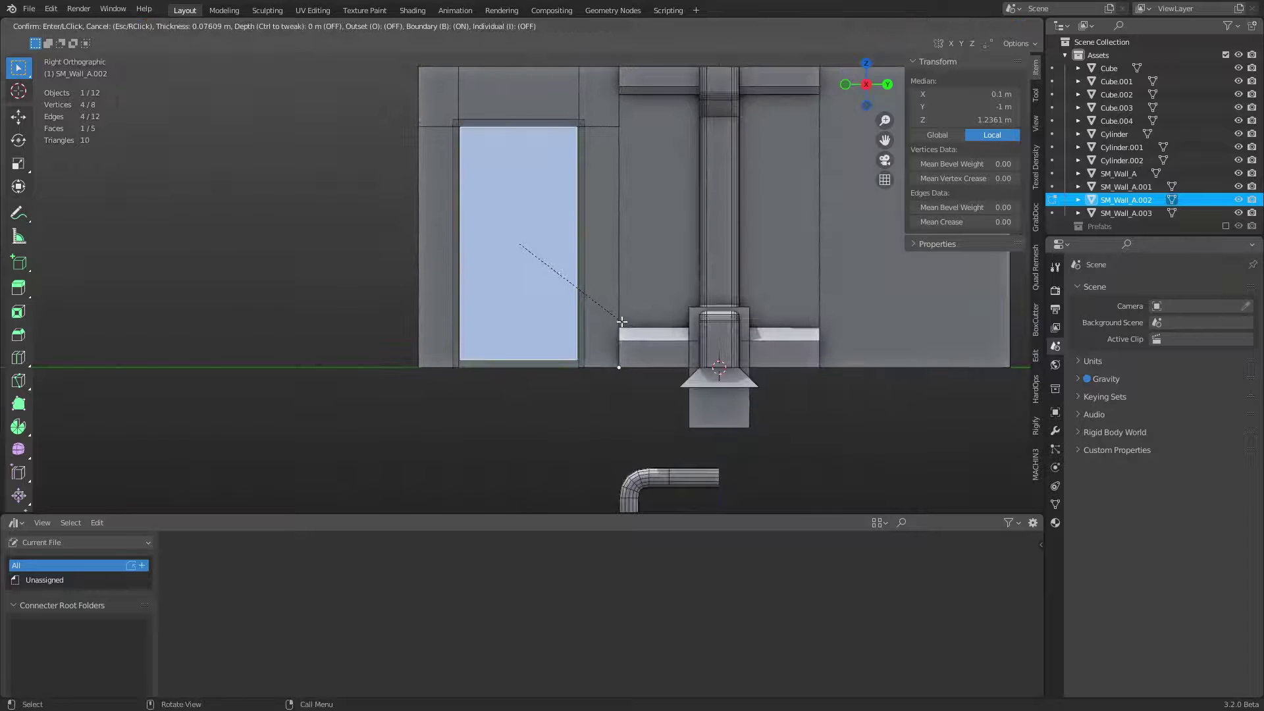
left_click(619, 319)
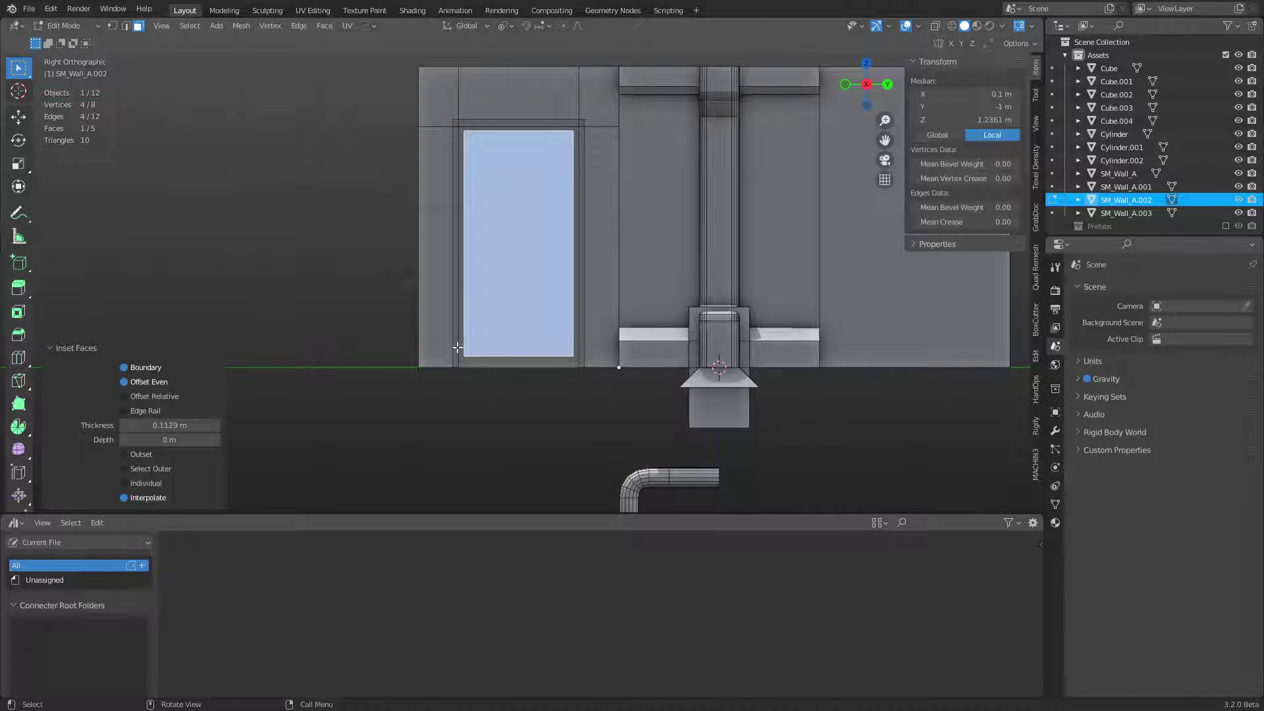
Step: Knife-cut straight across the lower part of the door mesh and delete the vertices below the cut
key("k")
left_click(433, 318)
key("a")
left_click(619, 318)
key("Return")
key("1")
left_click_drag(324, 432, 598, 349)
key("x")
left_click(591, 326)
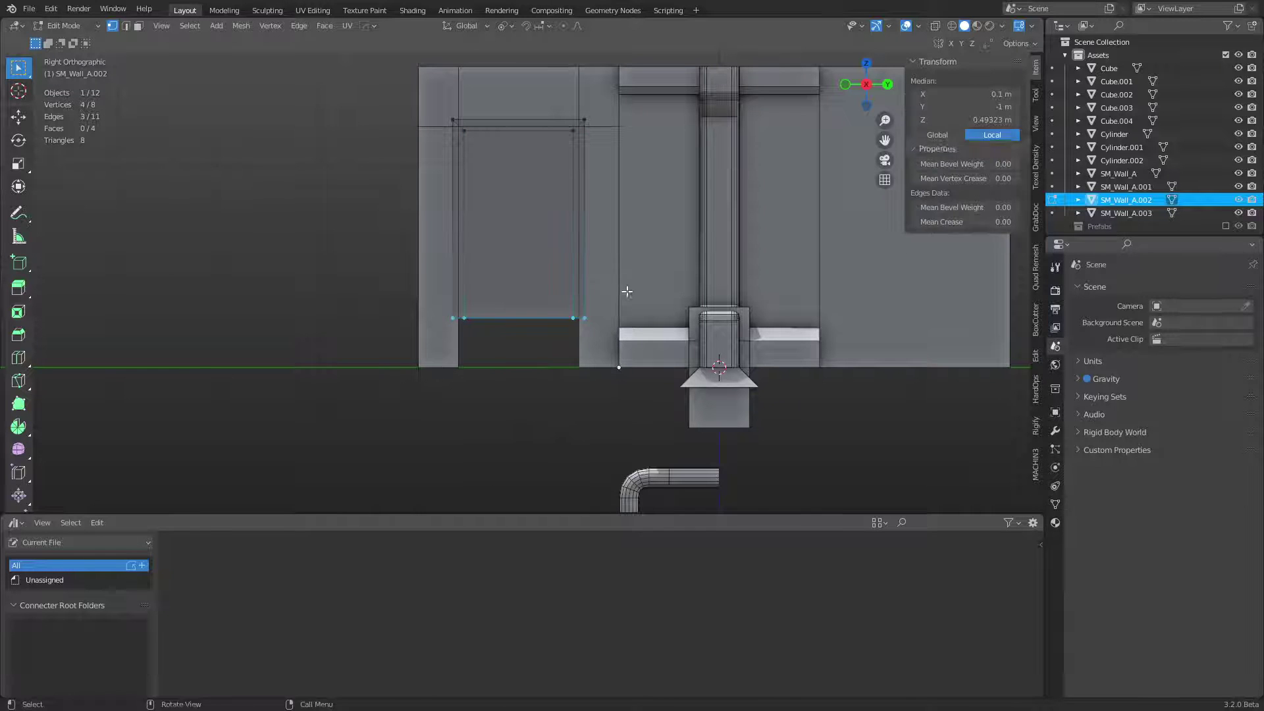
Step: Lower the door mesh's cut bottom edge about 0.493 m along Z to floor level
key("g")
key("z")
left_click(598, 370)
key("ctrl+Tab")
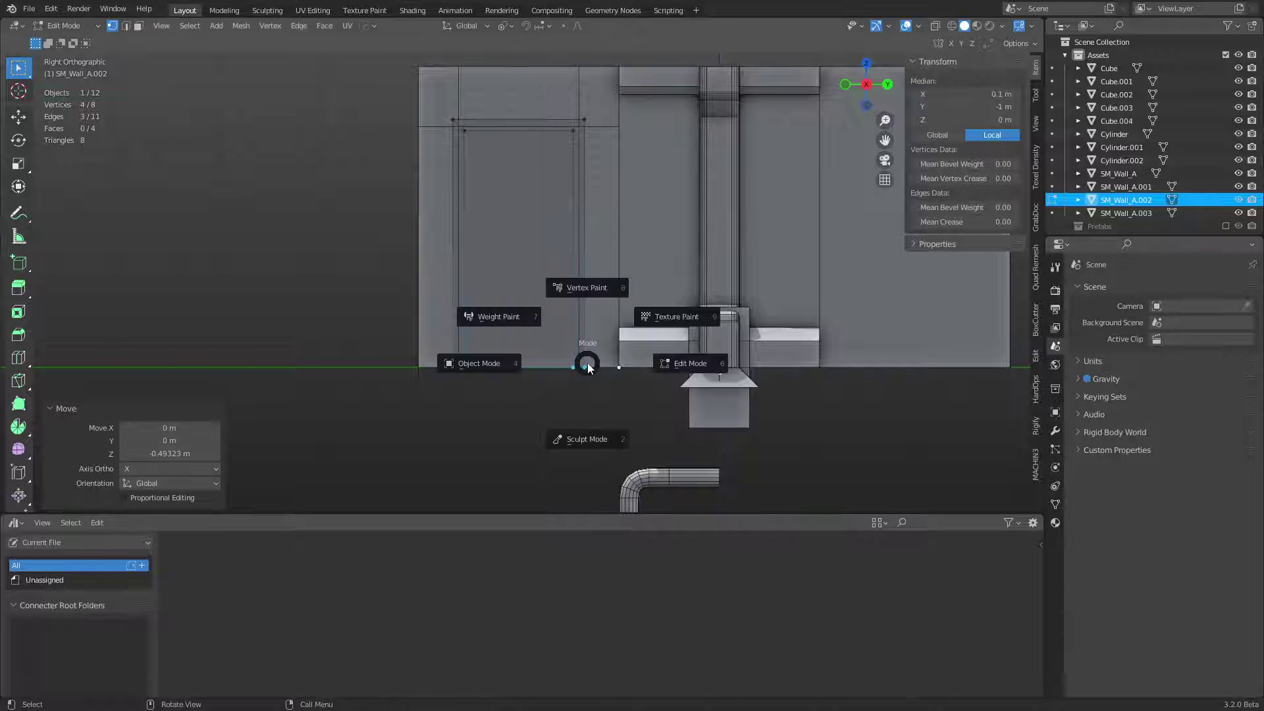
key("Escape")
Step: Extrude all of the door's faces about 0.05 m outward from the wall
key("3")
left_click(535, 282)
middle_click_drag(536, 283, 632, 339)
key("a")
key("e")
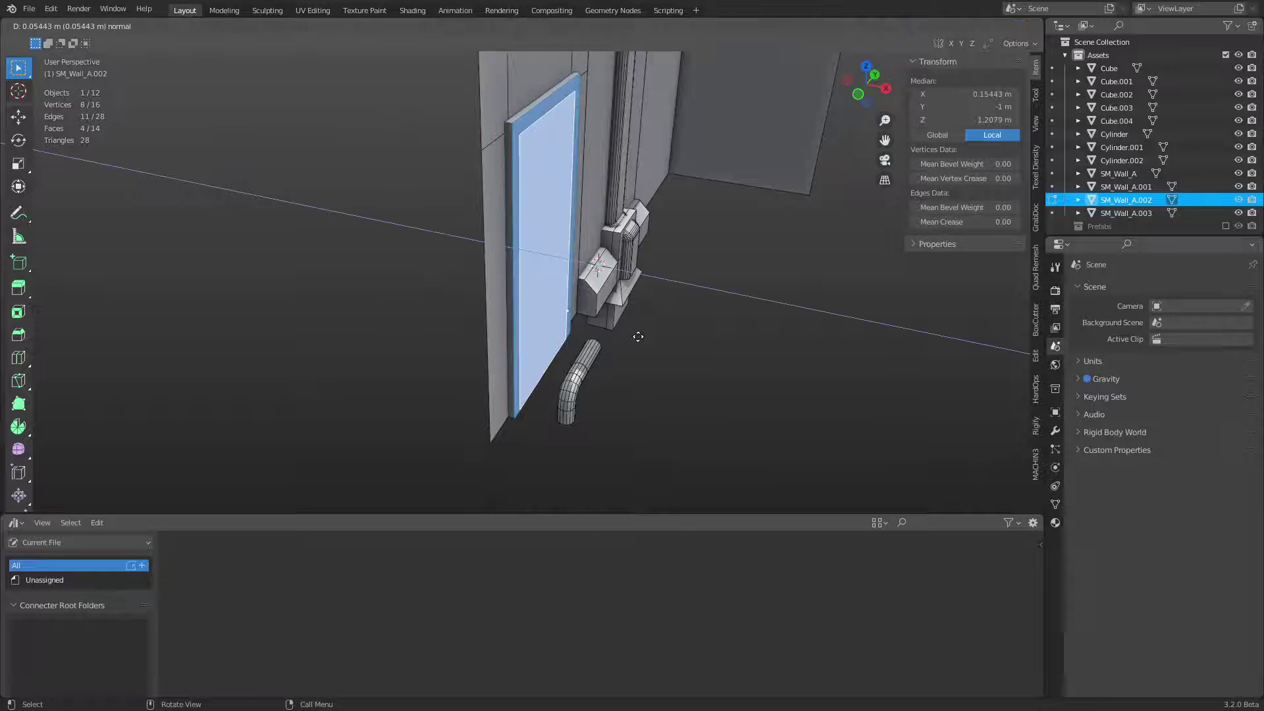
left_click(638, 337)
Step: Recess the inner door panel face 0.149 m back along X, leaving the frame standing out
left_click(584, 275)
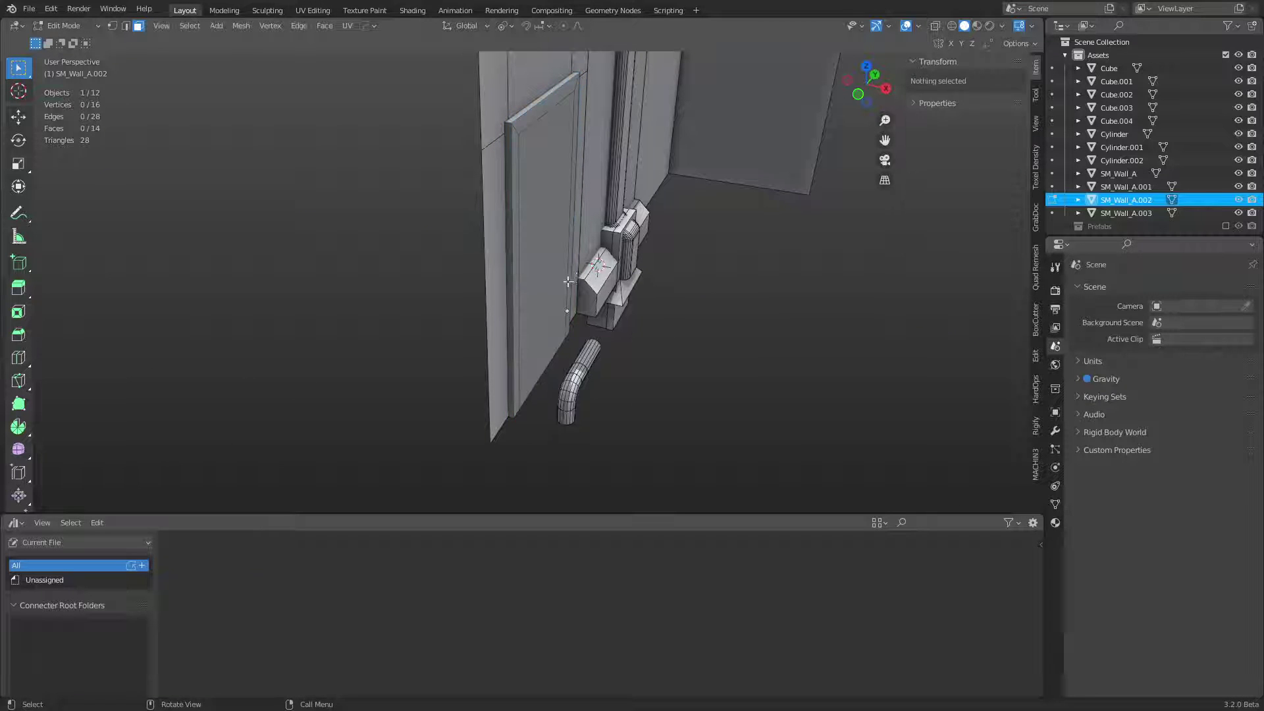
left_click(566, 281)
key("g")
key("x")
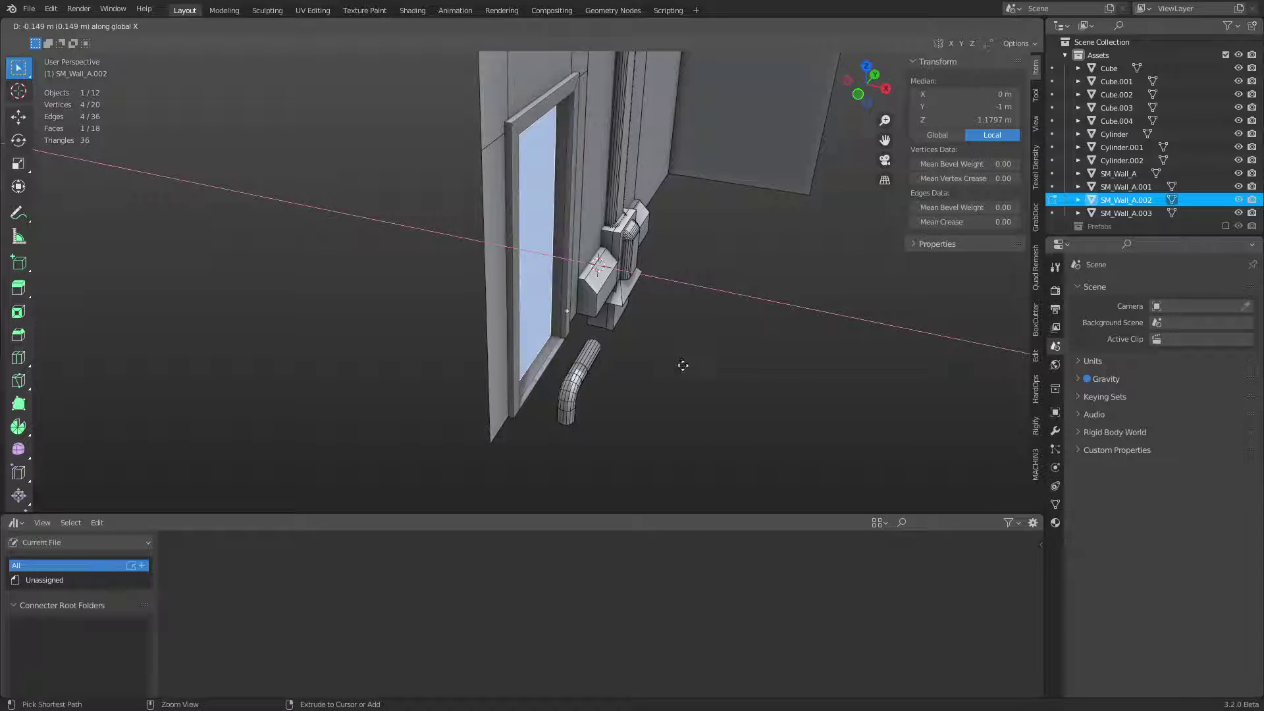
left_click(683, 365)
Step: Detach the bottom face of the door recess from the frame and return to Object Mode
key("alt+a")
left_click(550, 357)
key("x")
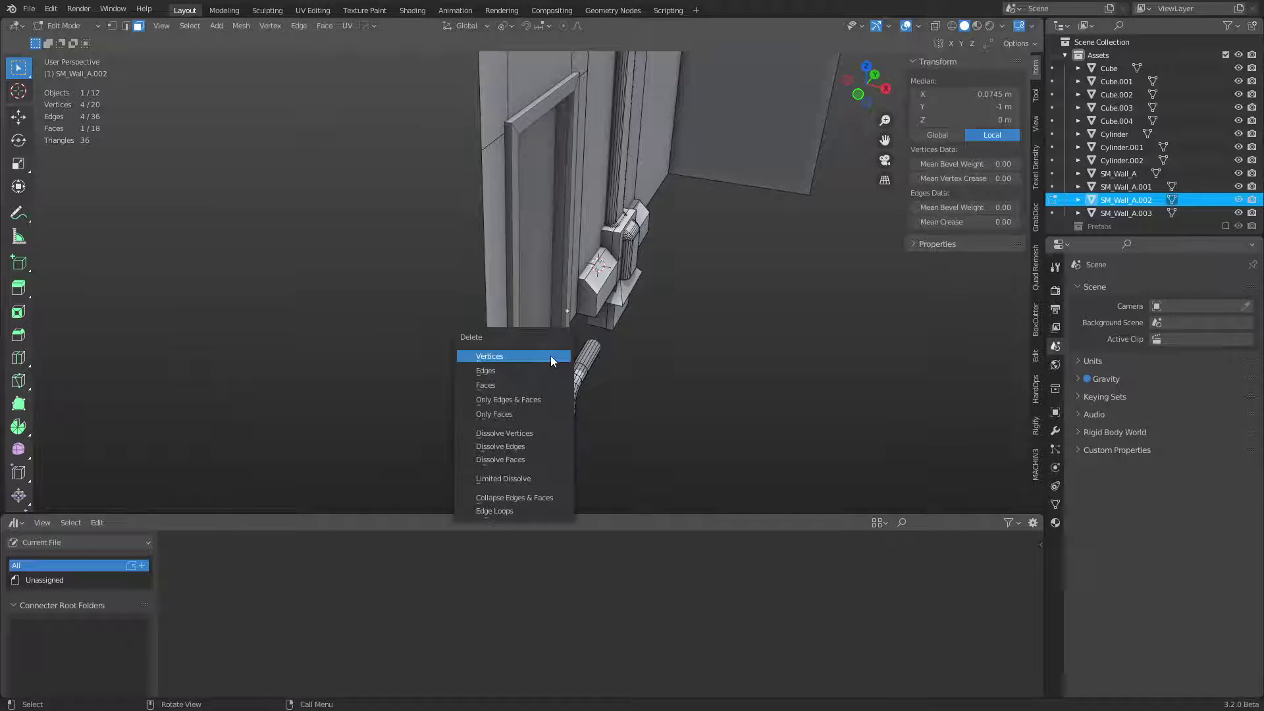
left_click(757, 385)
key("Tab")
left_click(679, 396)
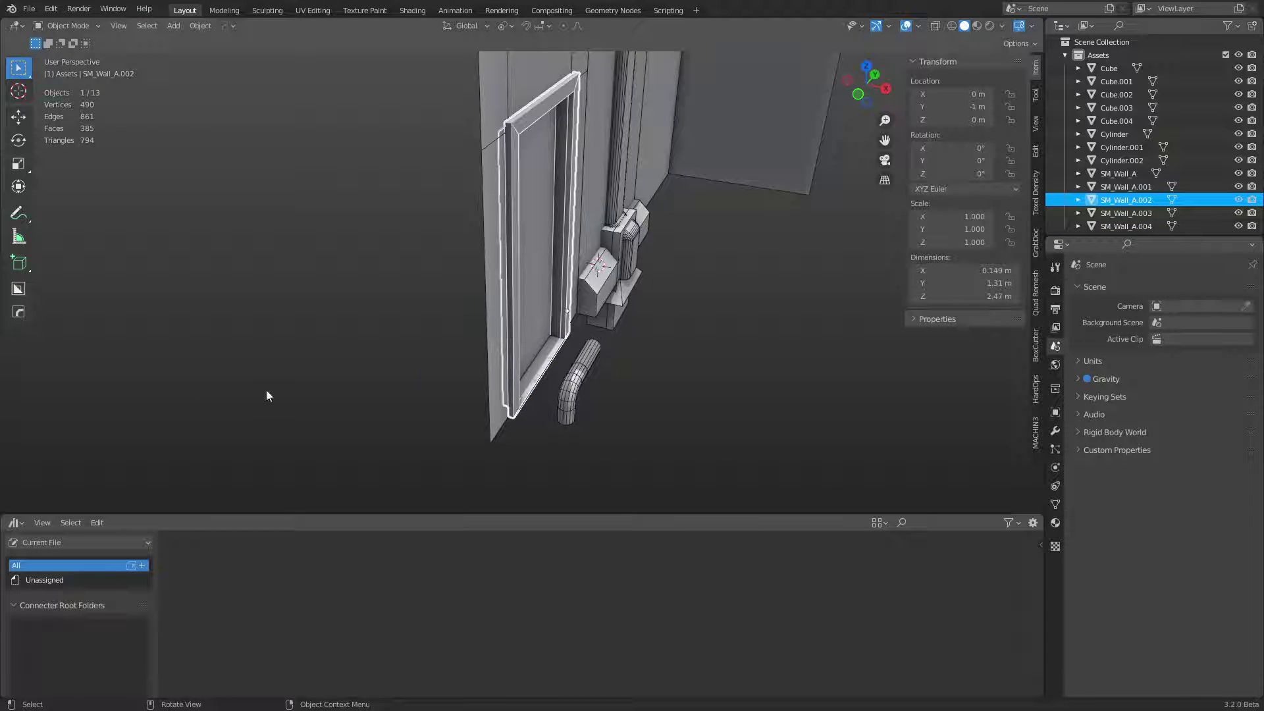
key("alt+a")
left_click(536, 378)
key("g")
right_click(470, 352)
key("g")
right_click(373, 357)
Step: Align the door frame's bottom vertices to their minimum Z in local space
middle_click_drag(637, 409, 545, 376)
key("ctrl+Tab")
left_click(573, 375)
left_click_drag(361, 393, 632, 358)
scroll(654, 408, "up", 4)
key("alt+a")
left_click(654, 451)
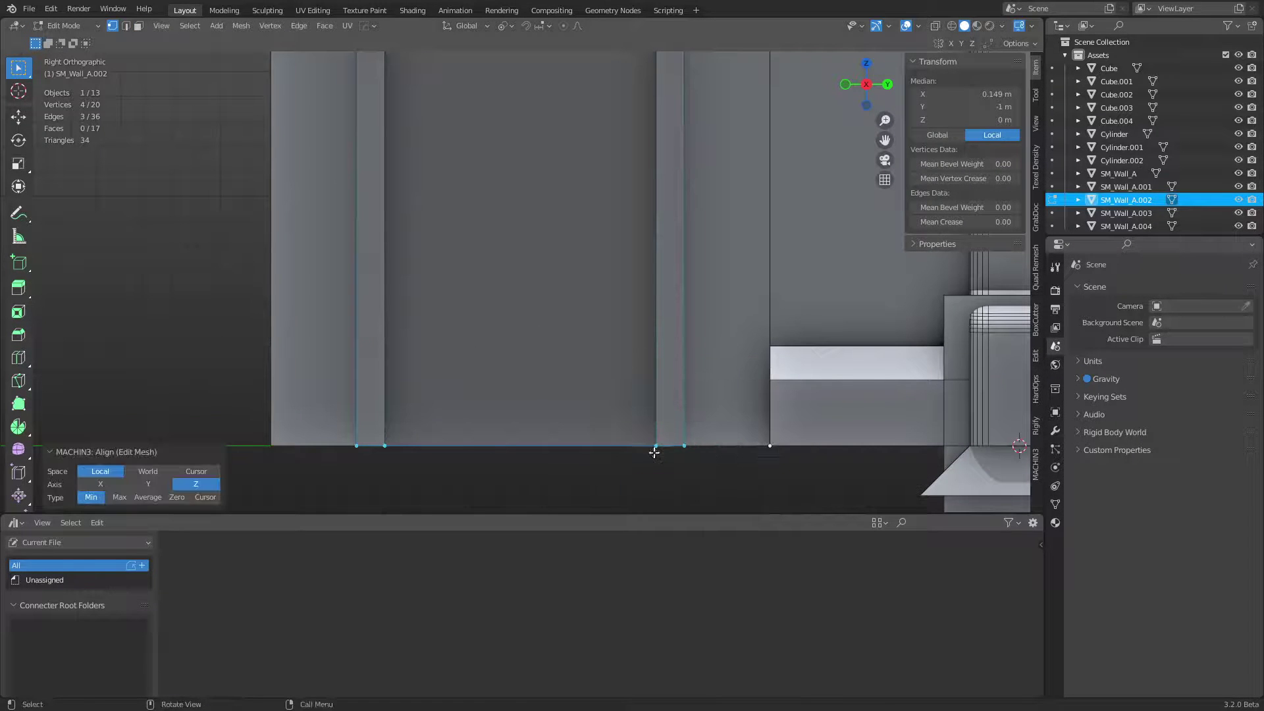
Step: Select the door frame's whole row of bottom vertices through the mesh and adjust them along local Z
key("g")
key("z")
right_click(652, 435)
key("a")
key("q")
left_click(255, 413)
left_click_drag(302, 481, 820, 427)
key("g")
key("z")
key("z")
left_click(712, 407)
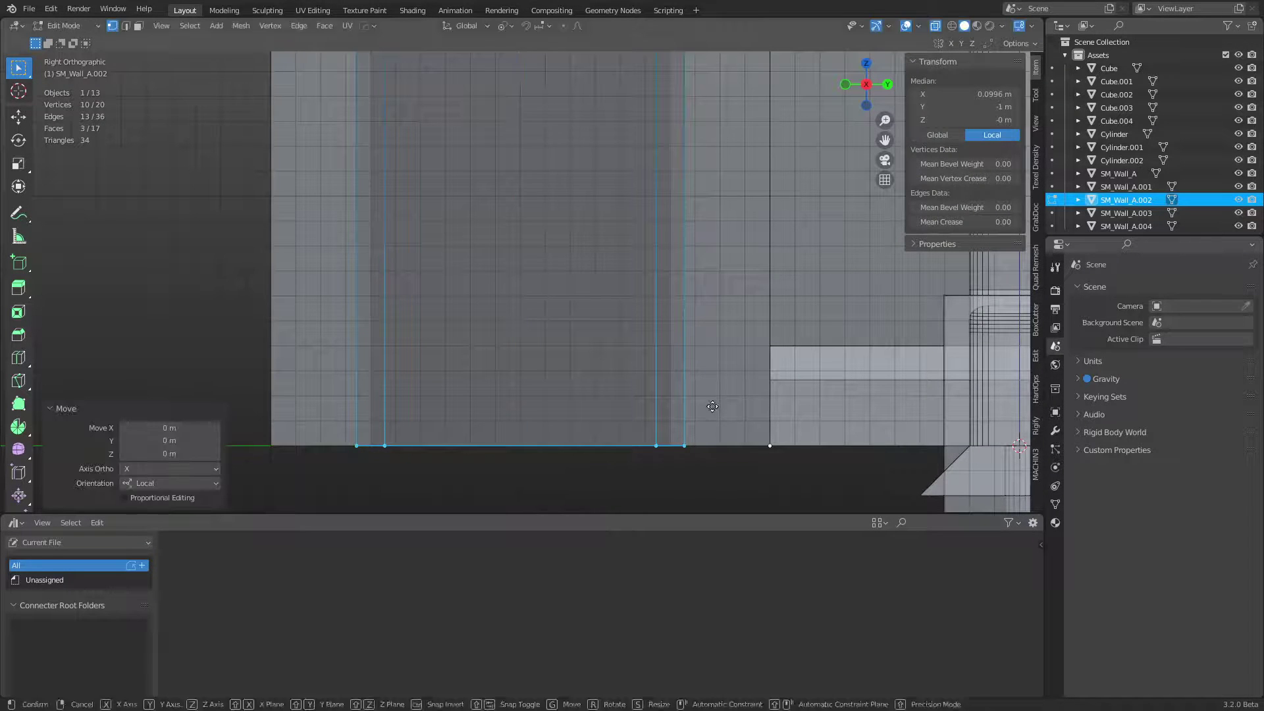
Step: Isolate the door in local view and delete the narrow bottom face spanning between the frame legs
key("slash")
scroll(685, 442, "up", 3)
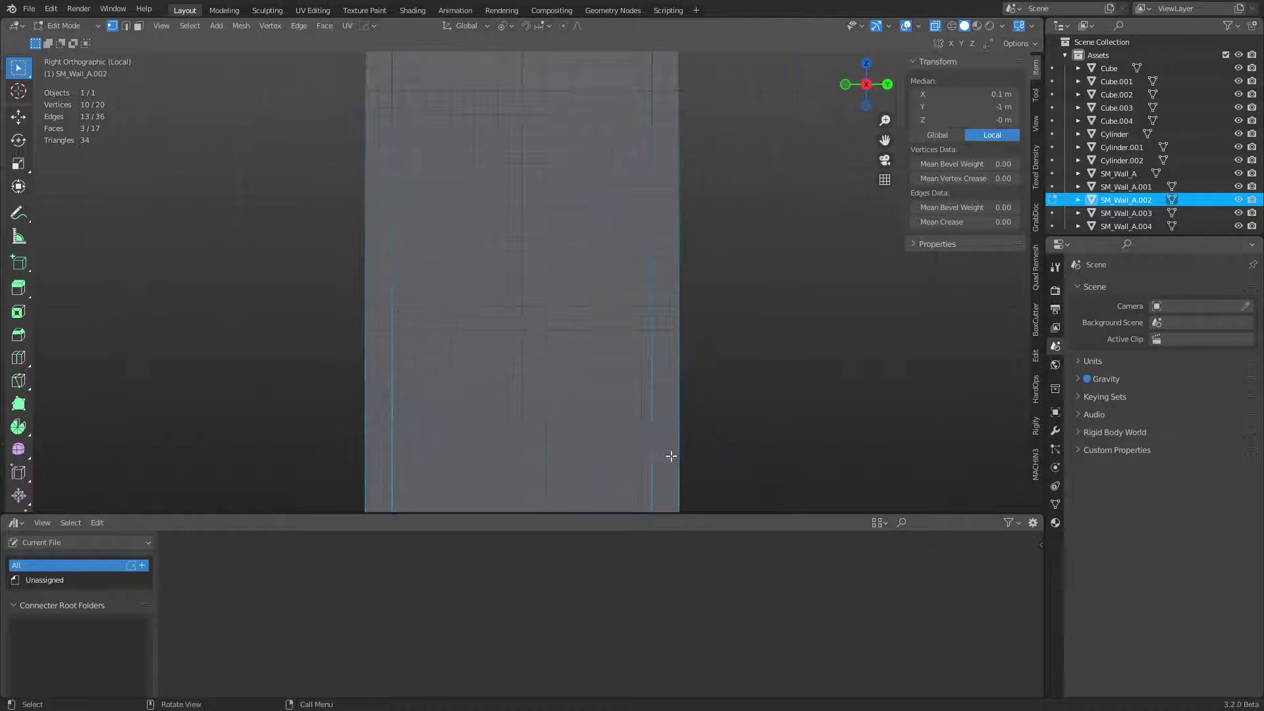
middle_click_drag(668, 454, 699, 486)
middle_click_drag(695, 474, 731, 287, "shift")
key("3")
key("x")
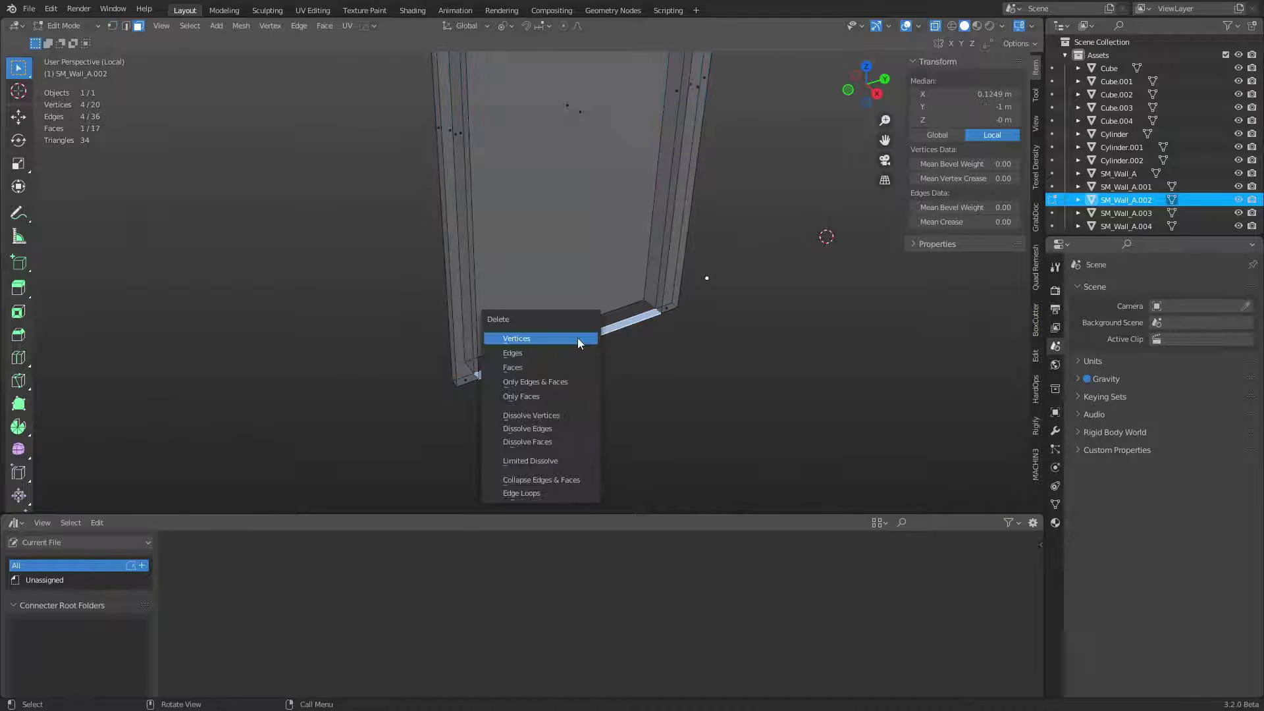
left_click(525, 372)
Step: Delete the leftover bottom edge running between the two frame legs, together with its attached face
left_click(471, 376)
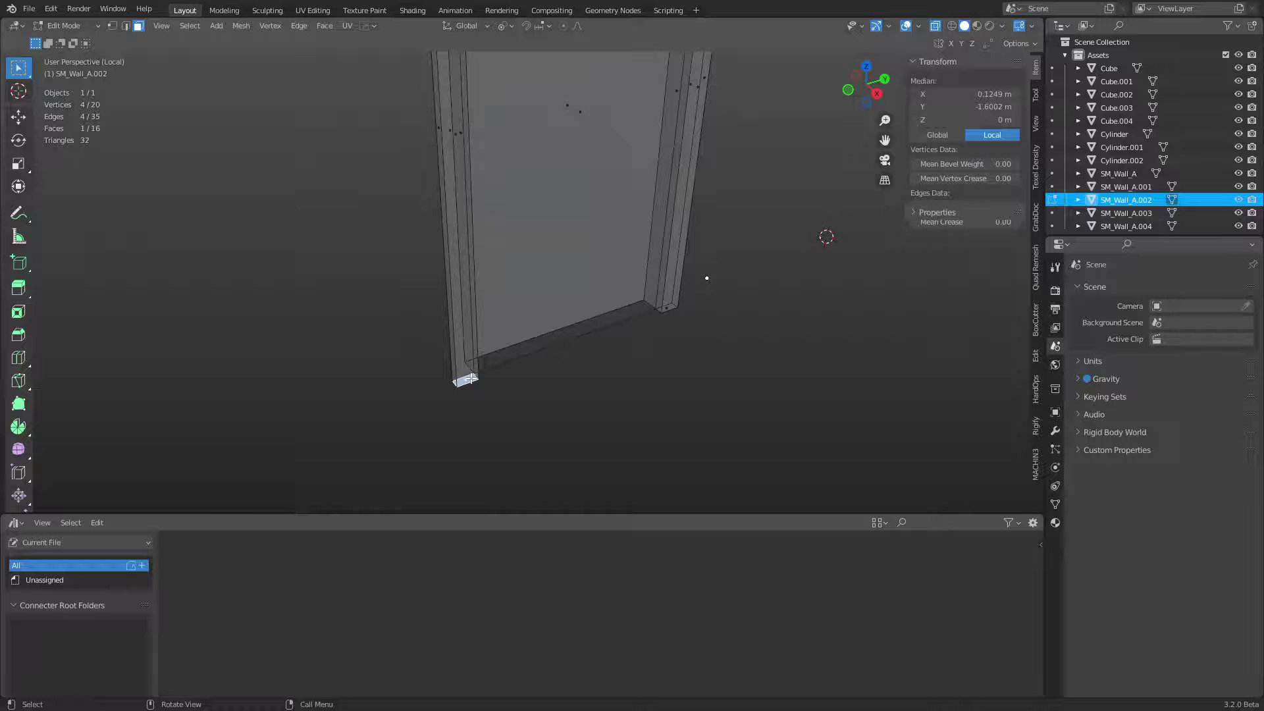
left_click(510, 365)
key("2")
left_click(517, 352)
key("3")
key("2")
left_click(517, 353)
key("x")
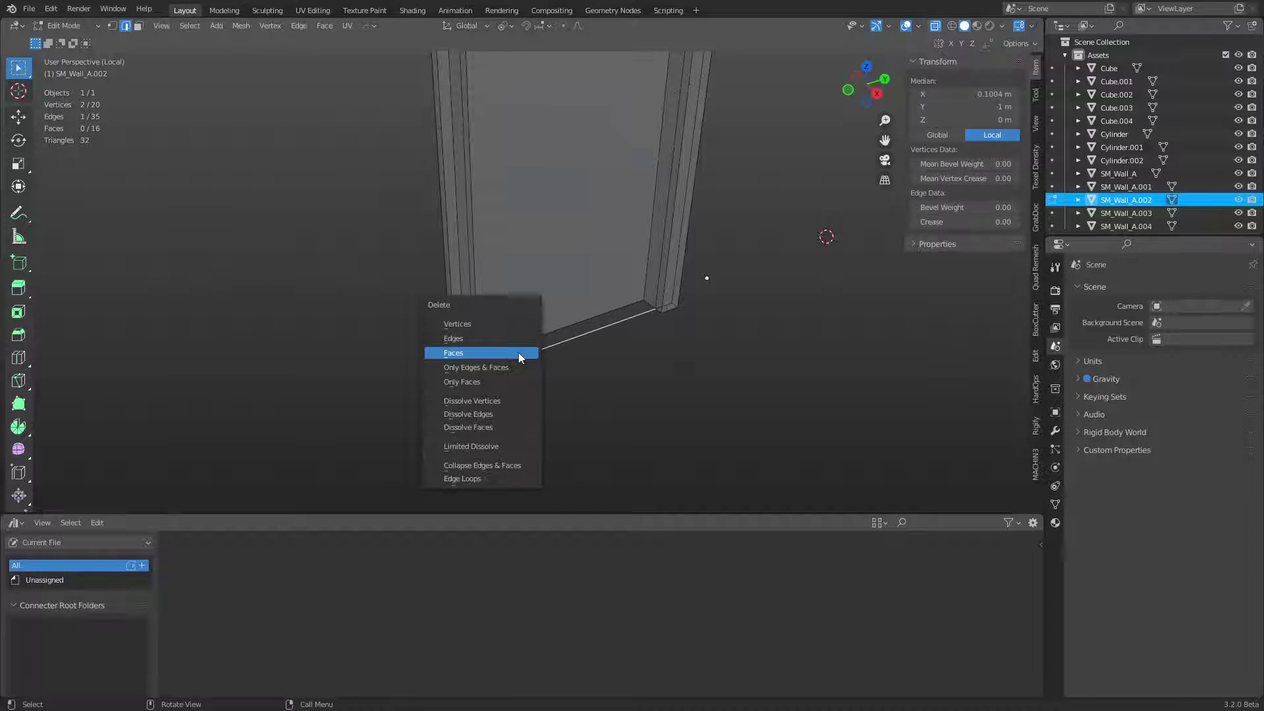
left_click(507, 338)
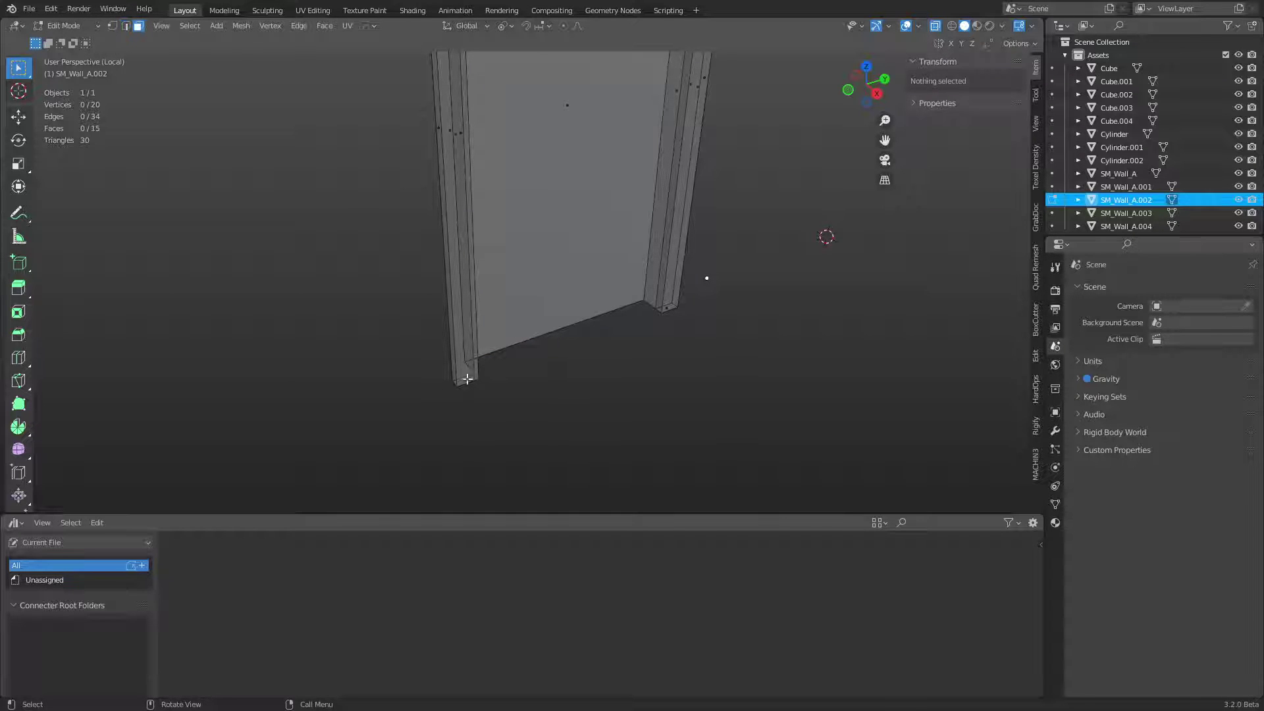
Step: Delete the small bottom cap faces of both door frame legs
left_click(468, 379)
key("x")
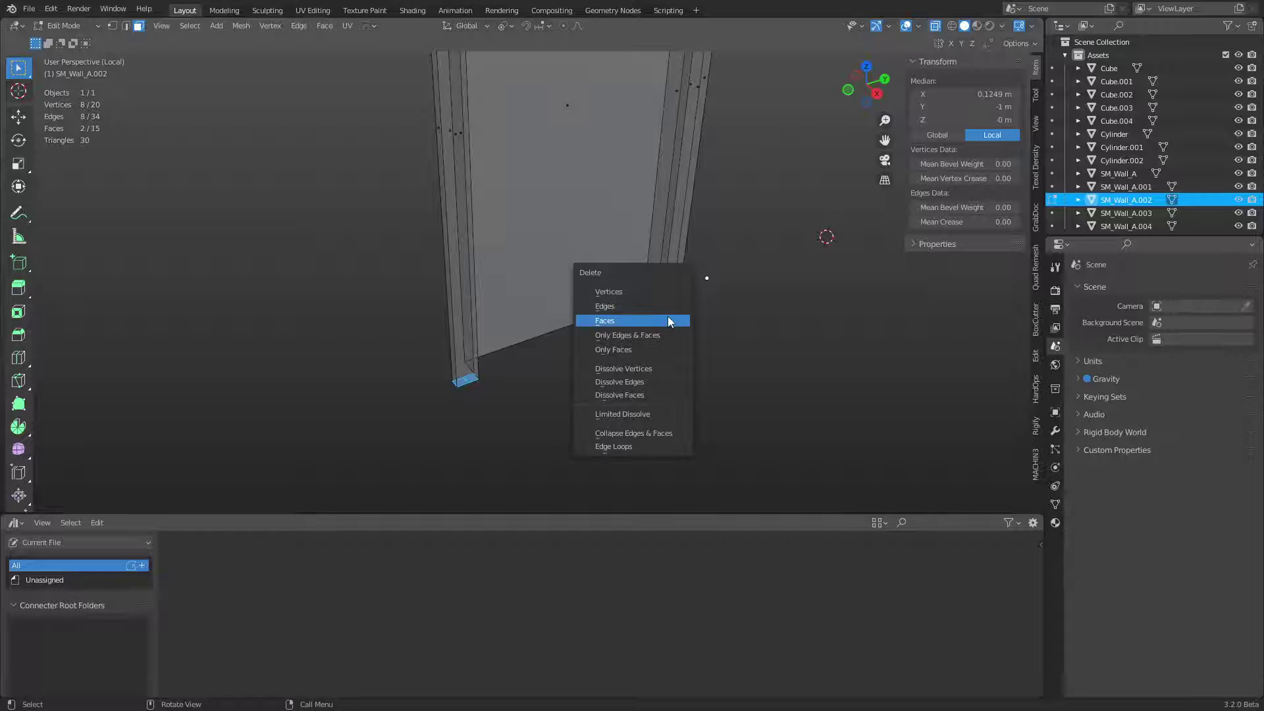
left_click(670, 321)
Step: Divide the inner door panel with two vertical and two horizontal loop cuts into a three-by-three grid
middle_click_drag(595, 375, 539, 348, "shift")
left_click(562, 300)
key("ctrl+r")
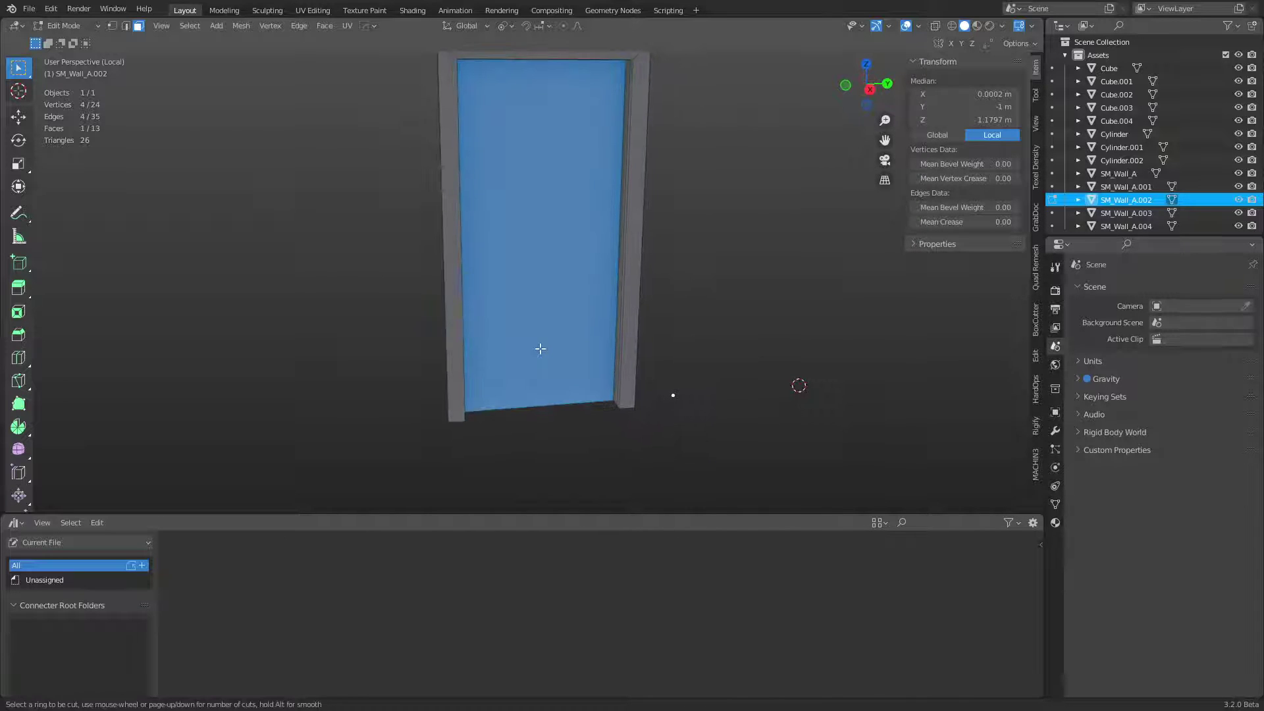
left_click(502, 277)
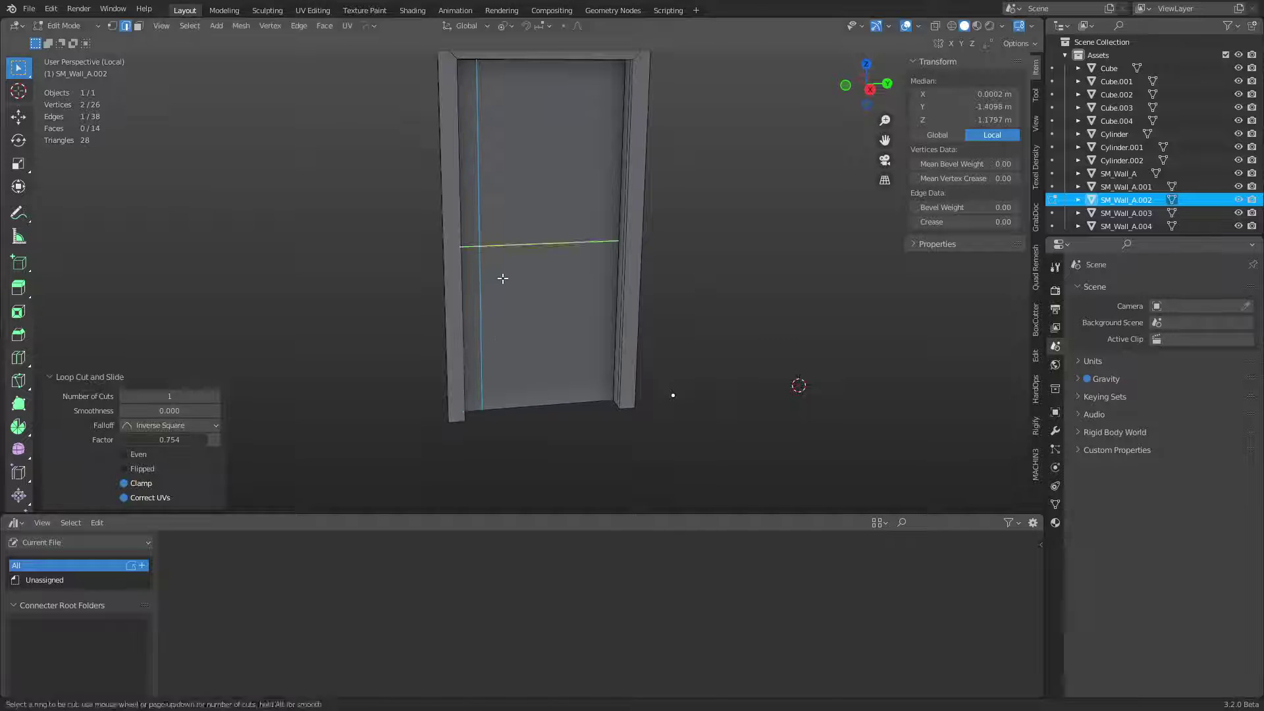
left_click(515, 331)
left_click(519, 227)
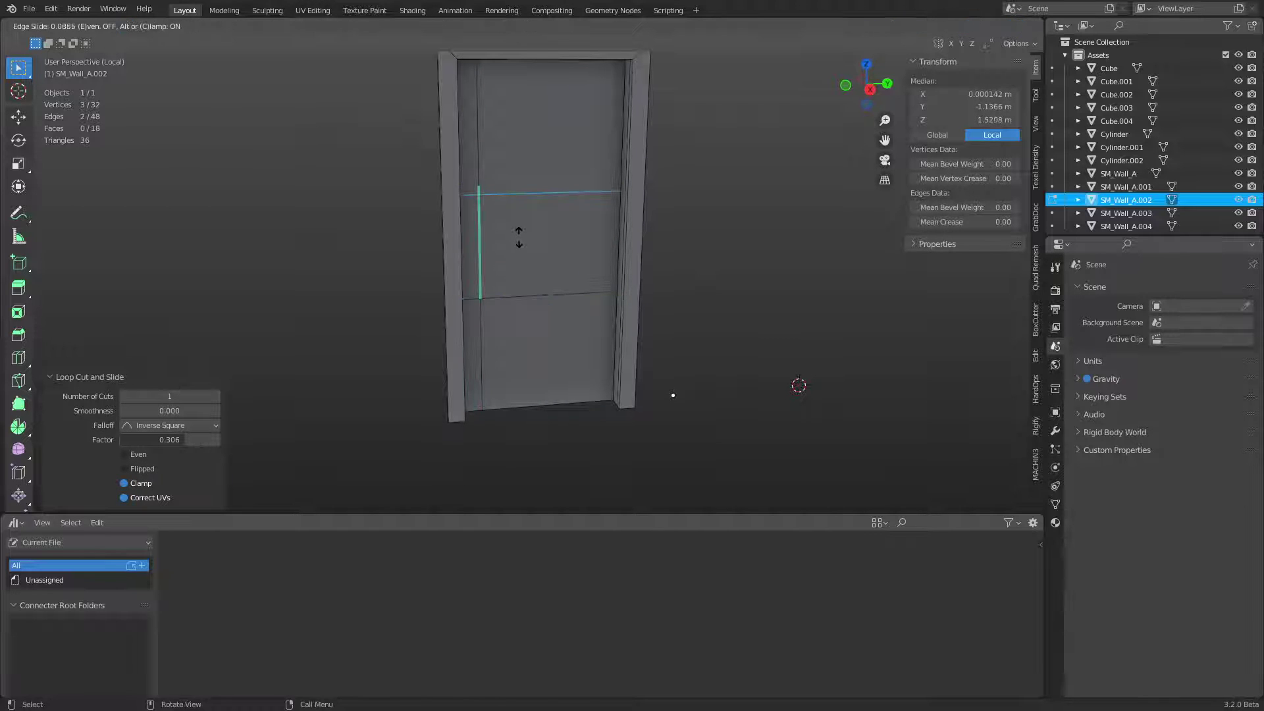
left_click(517, 238)
key("ctrl+r")
left_click(579, 267)
left_click(595, 270)
Step: Raise the vertex where the lower horizontal and right vertical cuts cross by about 0.27 m along Z
key("3")
left_click(542, 316)
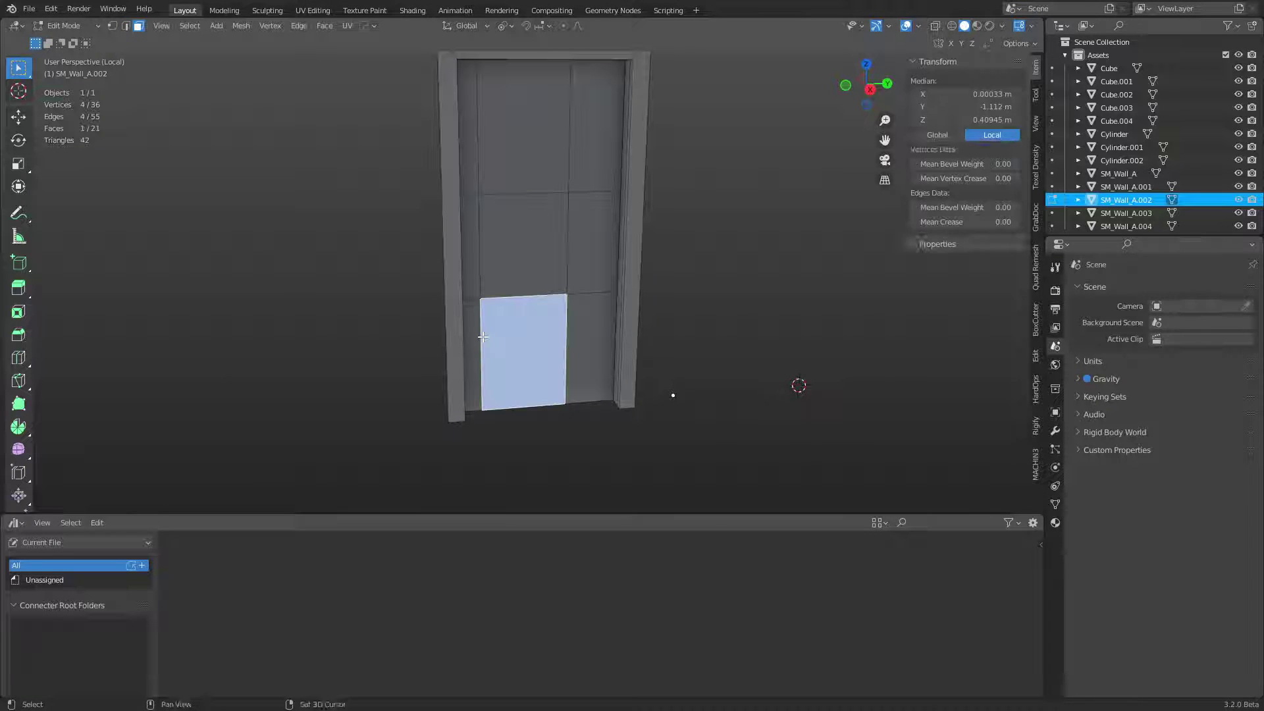
key("1")
left_click(567, 294)
key("g")
key("z")
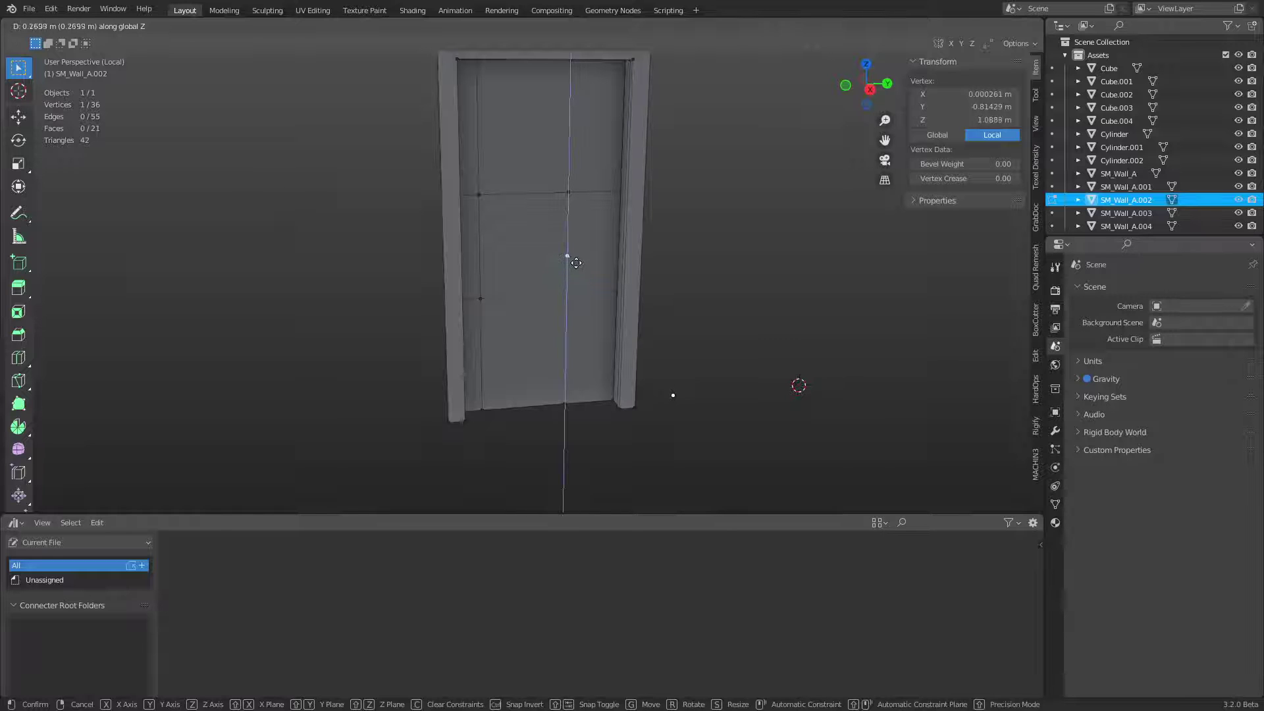
left_click(576, 262)
Step: Dissolve the vertical edge loop near the left jamb of the door panel
key("3")
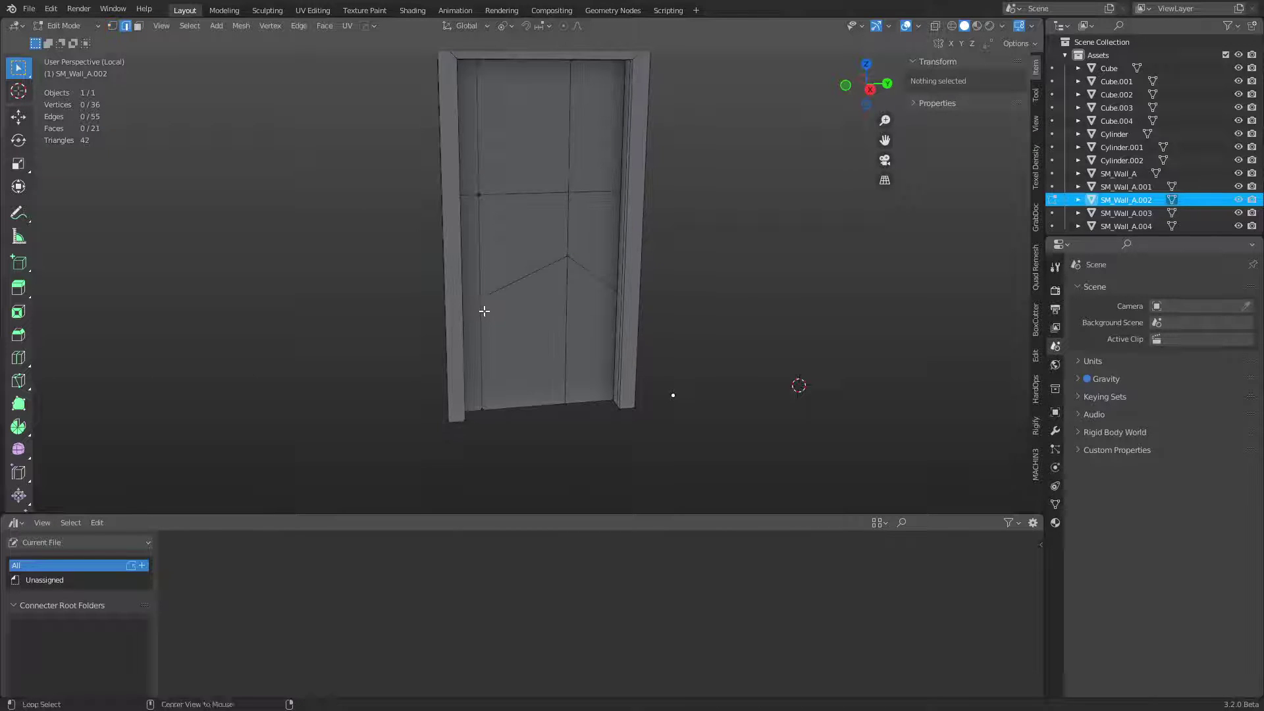
left_click(484, 311, "alt")
key("ctrl+x")
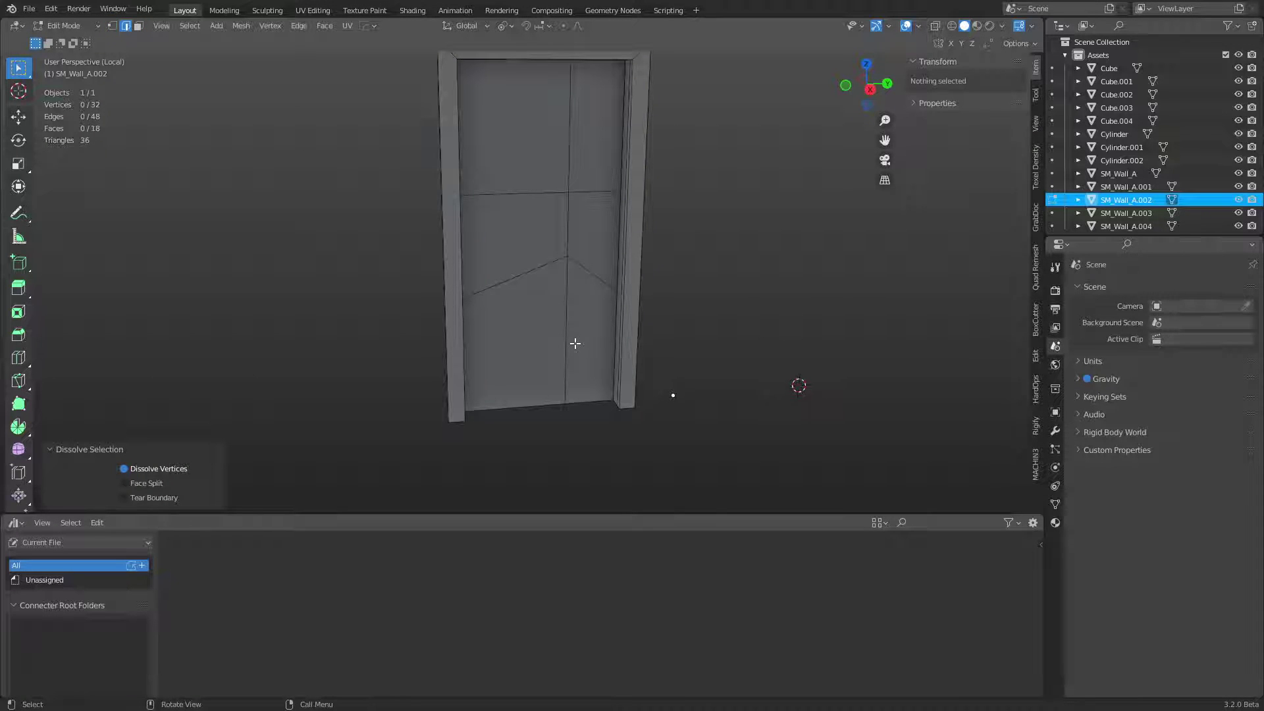
Step: Extrude the door panel's two lower faces and the two right-hand faces above them outward by about 0.05 m
key("3")
left_click(552, 334)
left_click(586, 311, "shift")
left_click(588, 245, "shift")
left_click(590, 172, "shift")
middle_click_drag(502, 329, 601, 358)
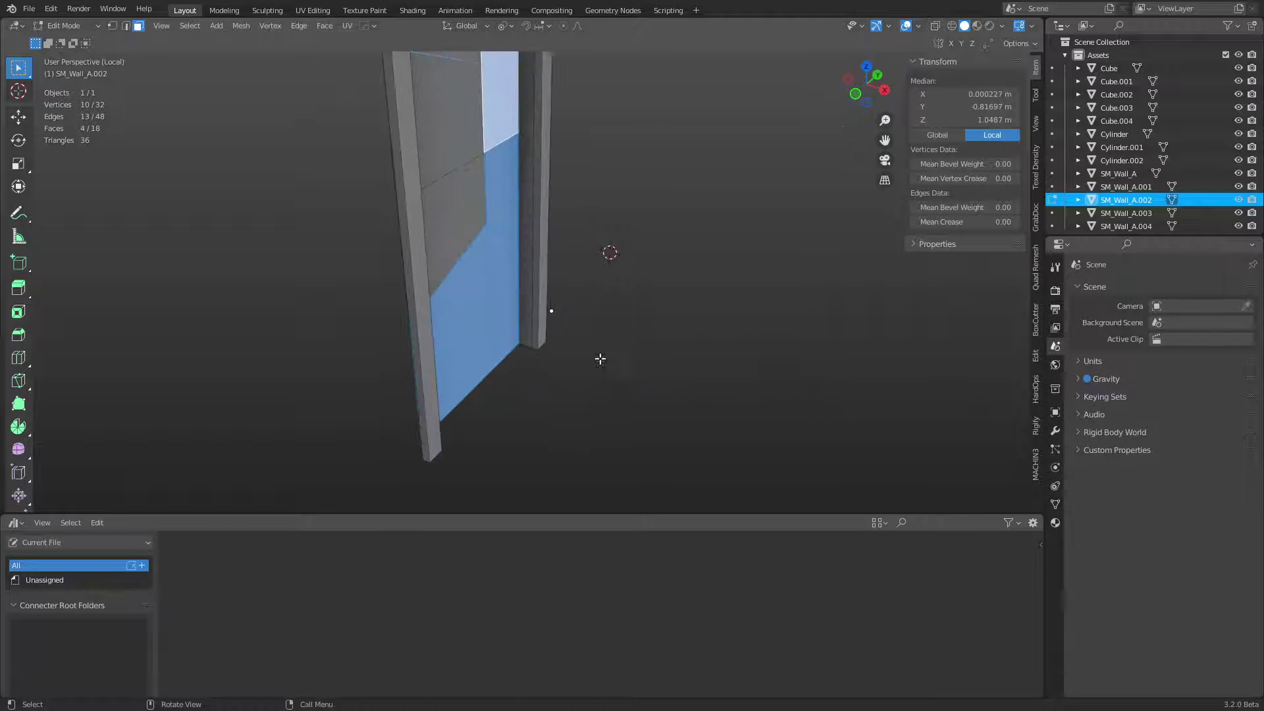
key("e")
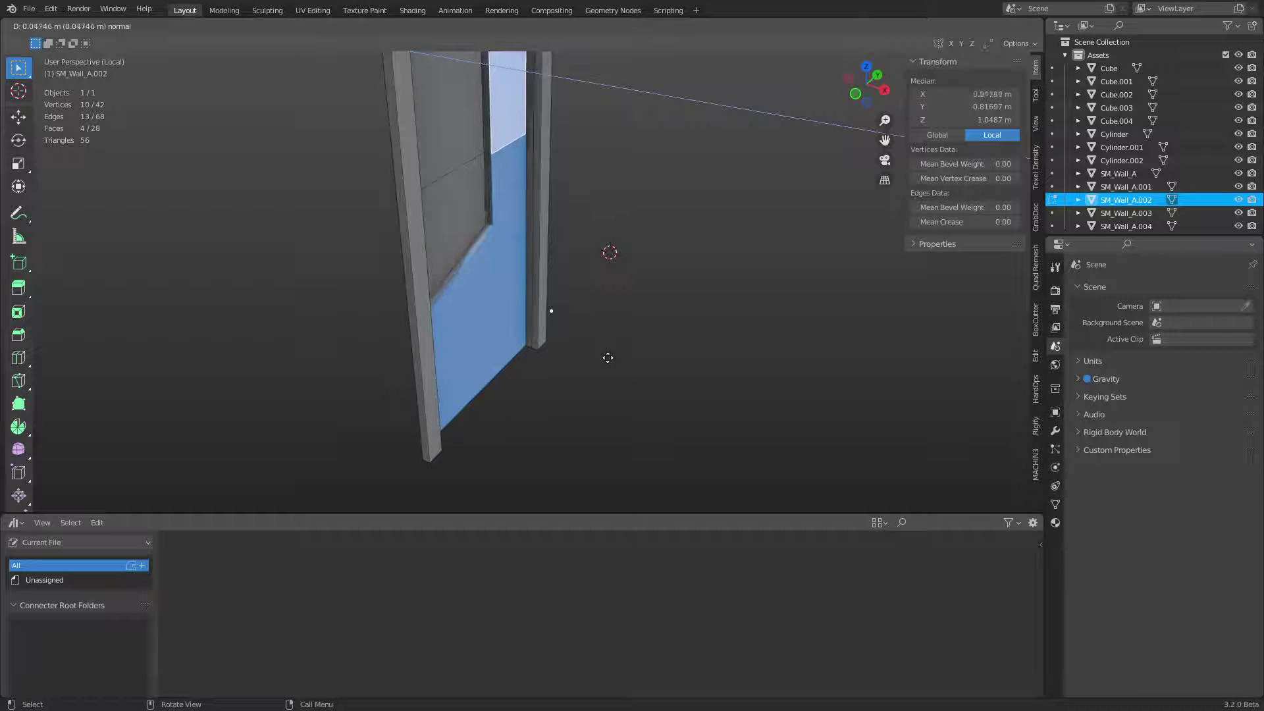
left_click(606, 358)
Step: Move the two recessed upper faces of the door panel about 0.032 m along Y
key("Tab")
key("ctrl+Tab")
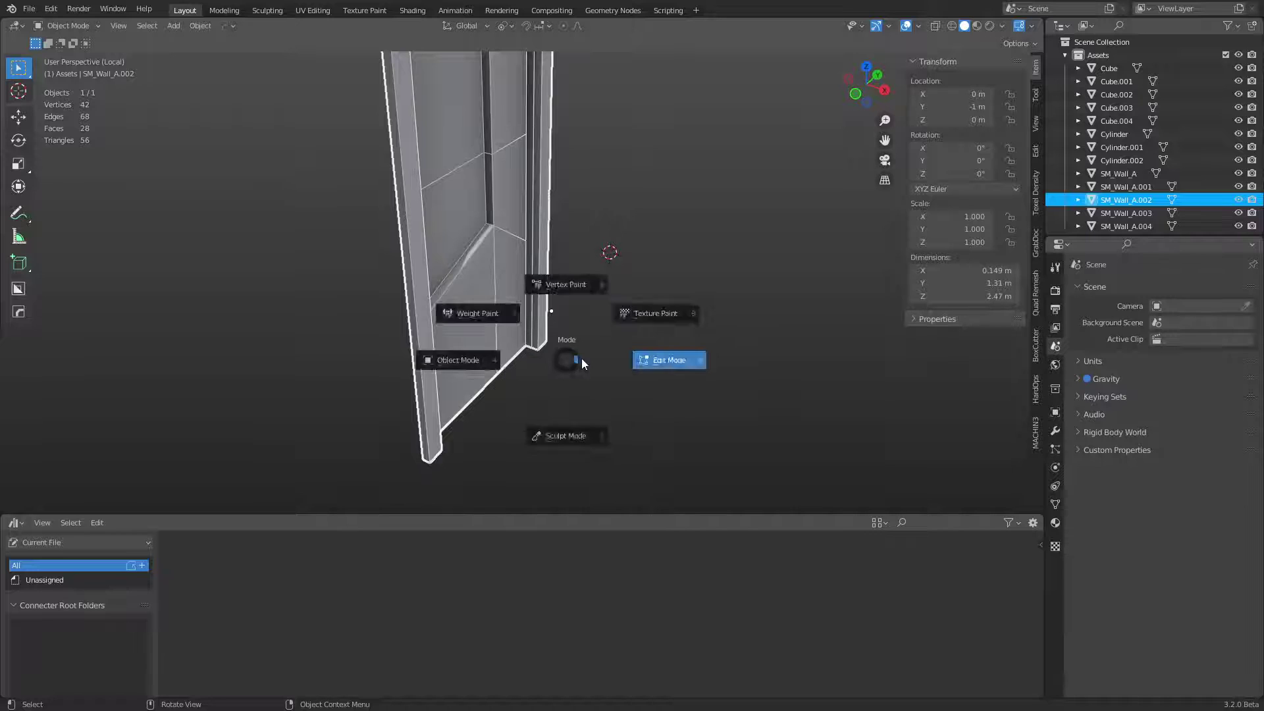
left_click(582, 359)
left_click(460, 226)
left_click(448, 156, "shift")
scroll(543, 278, "down", 1)
middle_click_drag(543, 278, 612, 336, "shift")
key("g")
key("y")
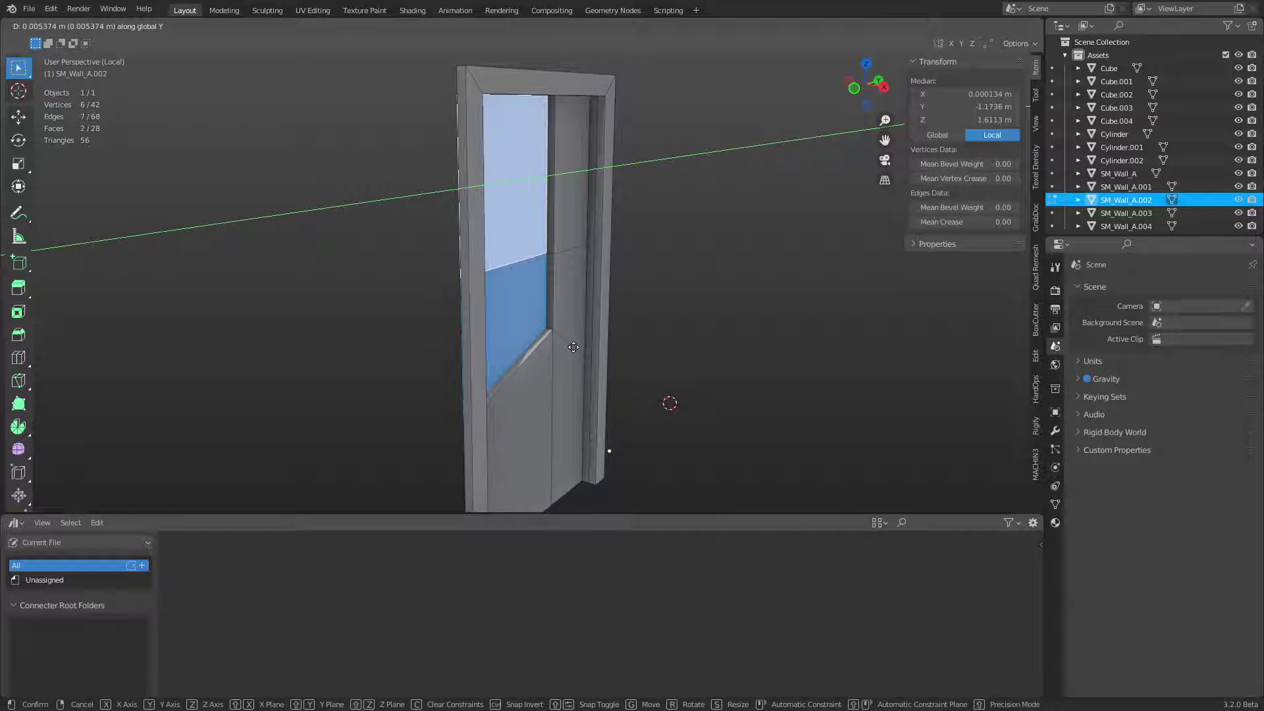
left_click(576, 347)
key("ctrl+Tab")
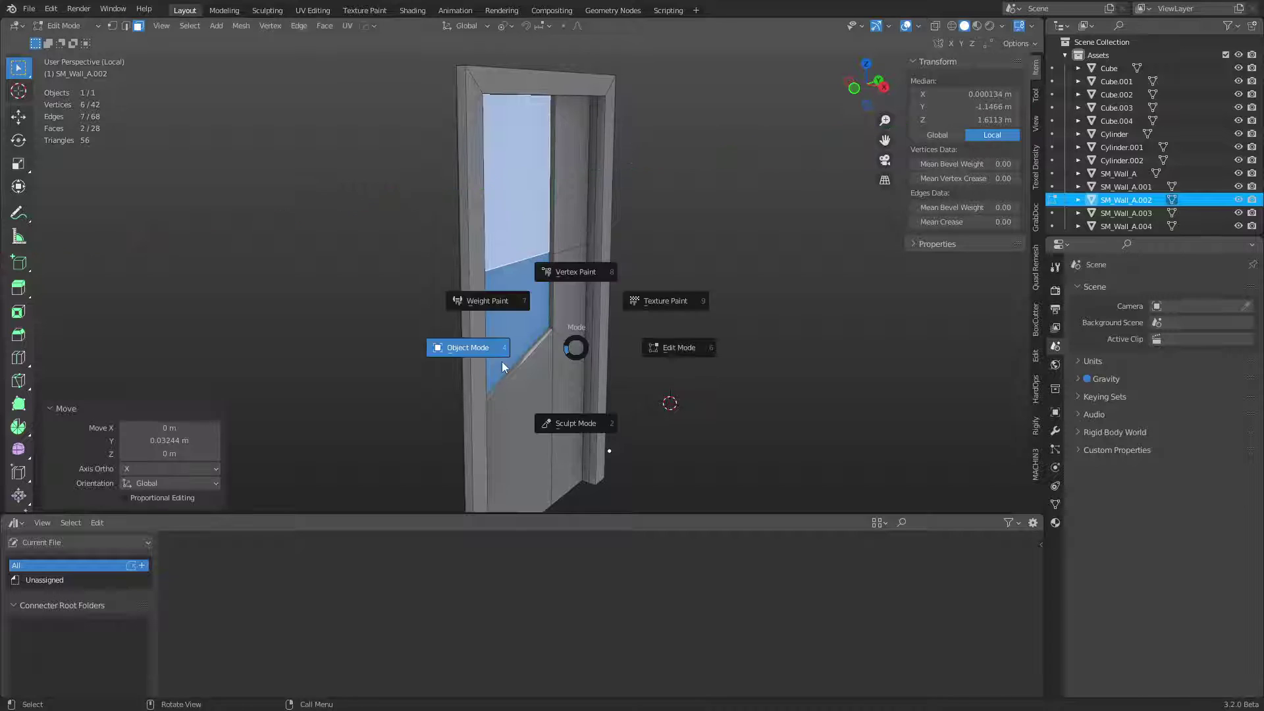
Step: Move the door panel's two recessed upper faces about 0.025 m along X
left_click(502, 366)
left_click(669, 332)
middle_click_drag(670, 332, 506, 412)
left_click(586, 373)
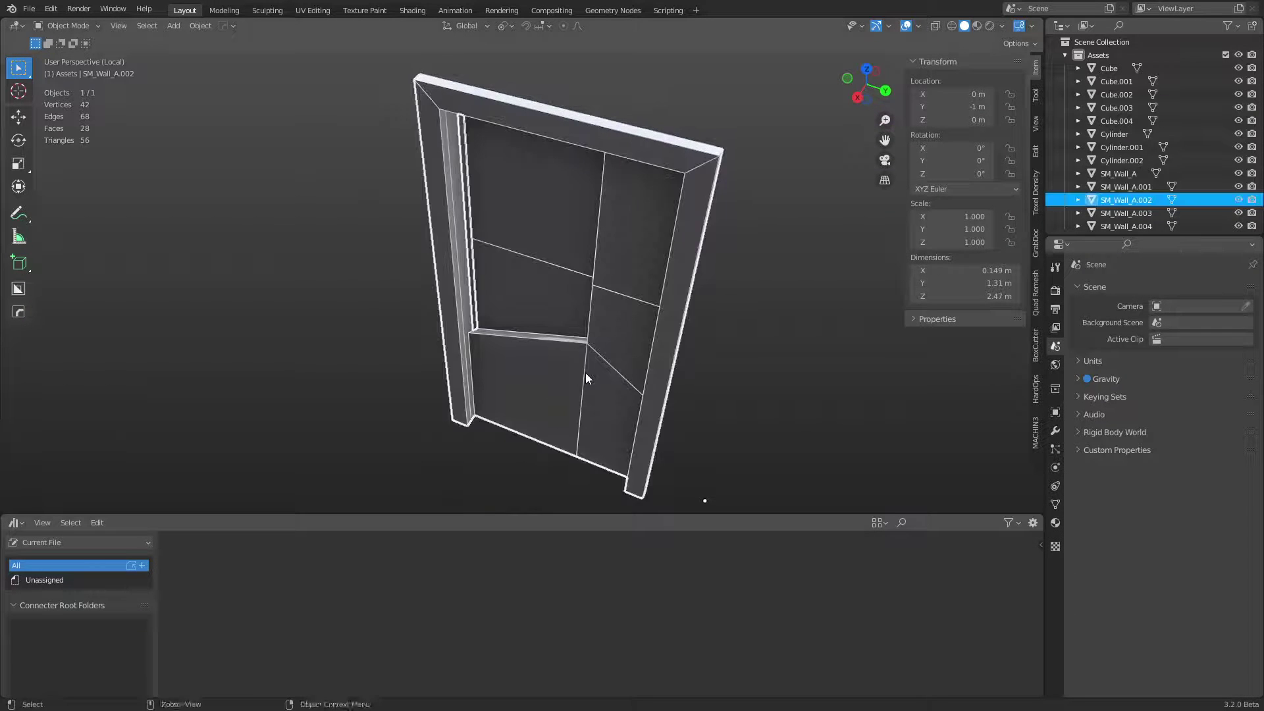
key("Tab")
key("g")
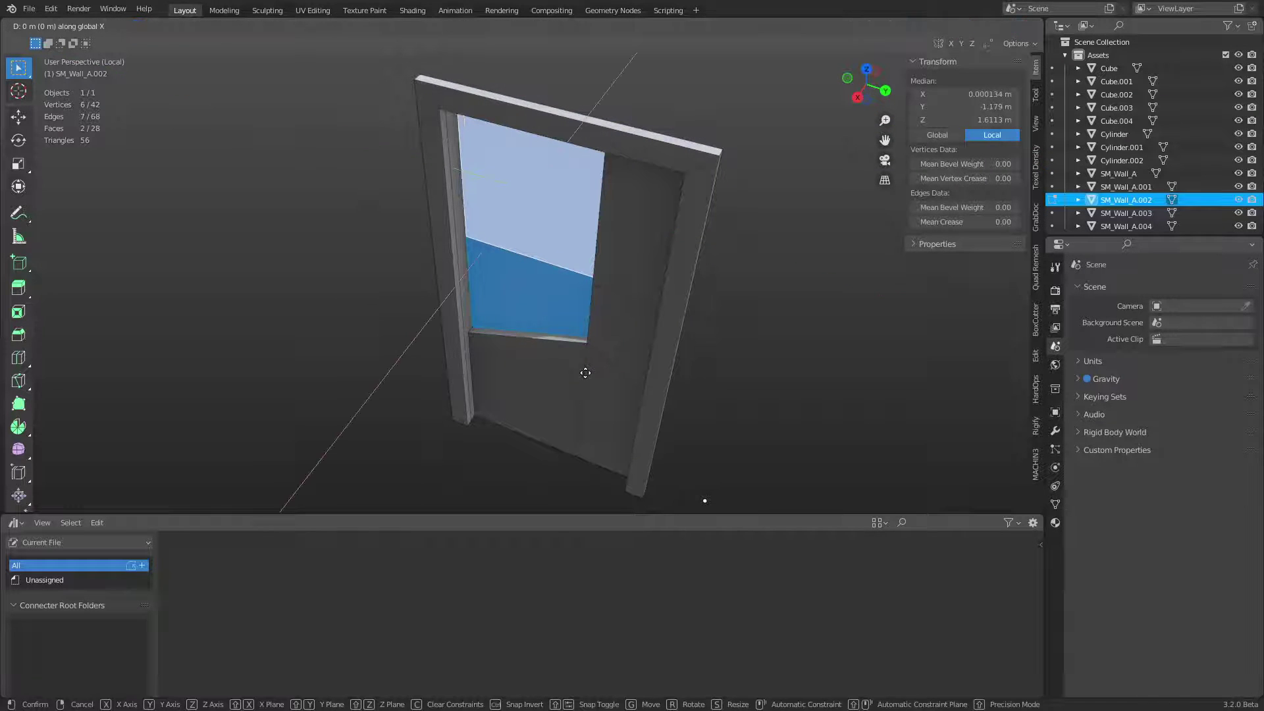
key("x")
left_click(550, 391)
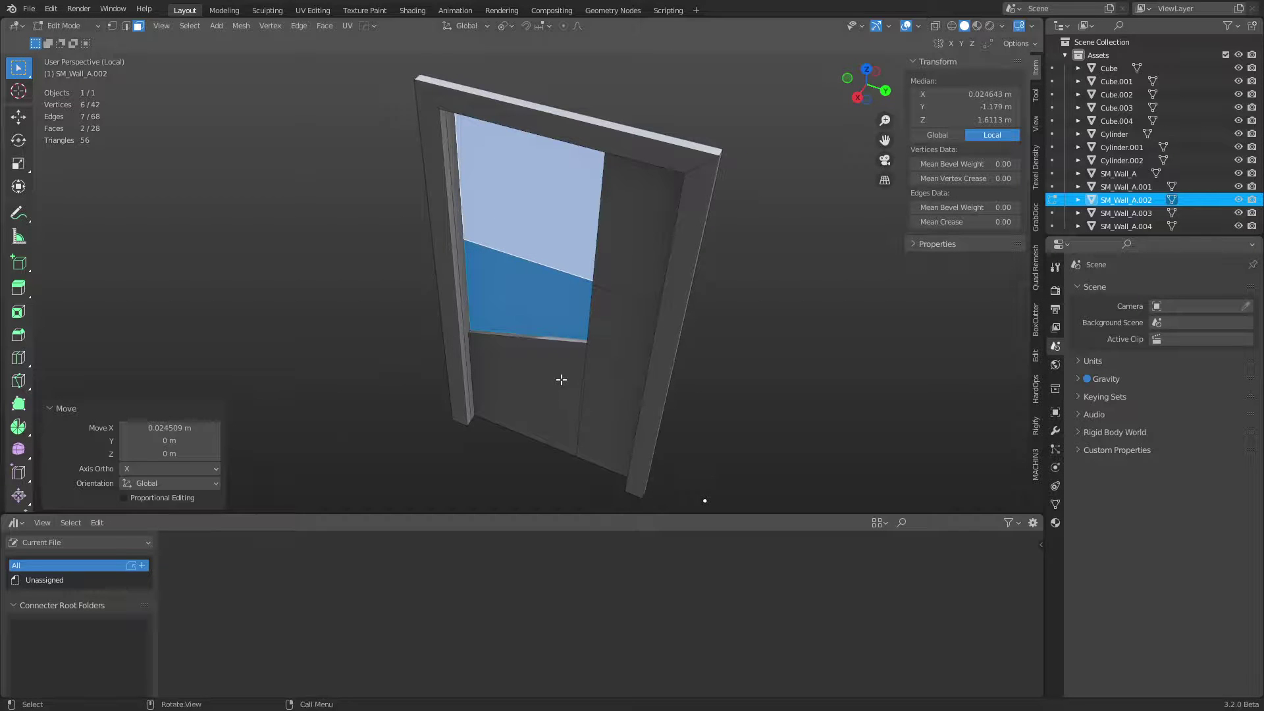
middle_click_drag(561, 380, 633, 356)
key("ctrl+Tab")
left_click(534, 357)
left_click(774, 329)
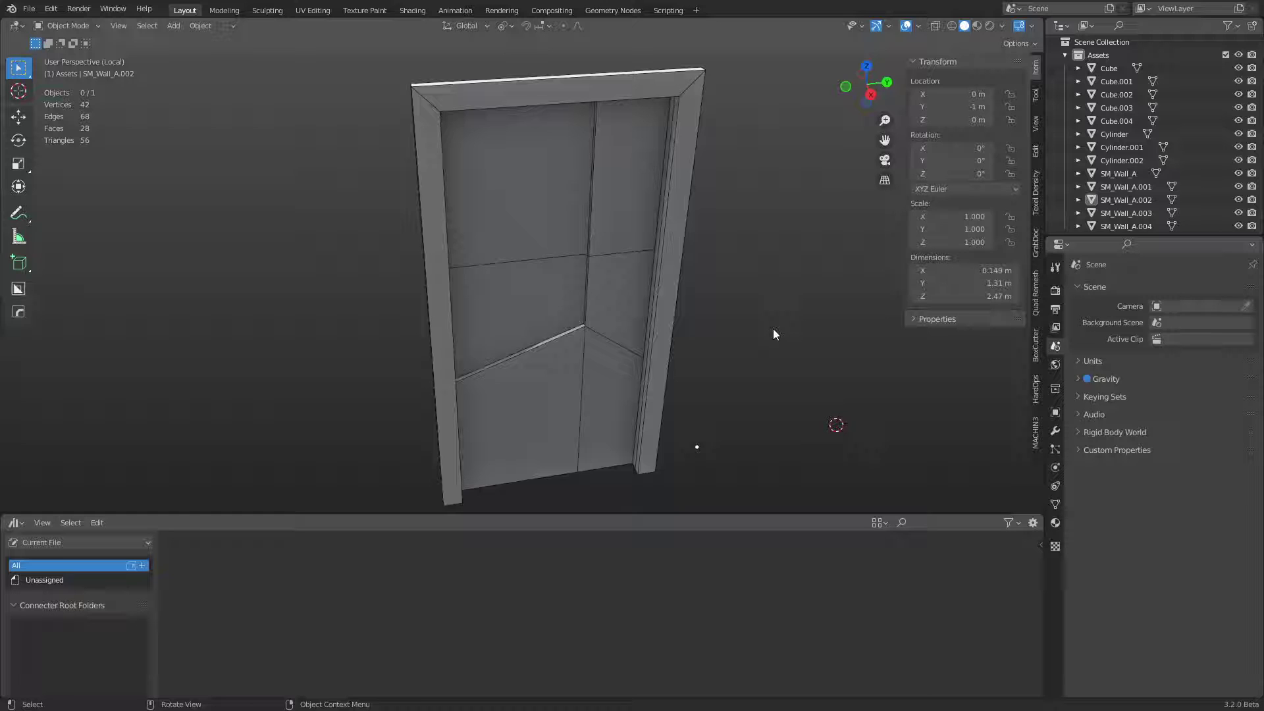
Step: Duplicate the door panel's upper face on the narrow side and lower the copy about 0.75 m along Z
left_click(545, 395)
key("Tab")
left_click(626, 210)
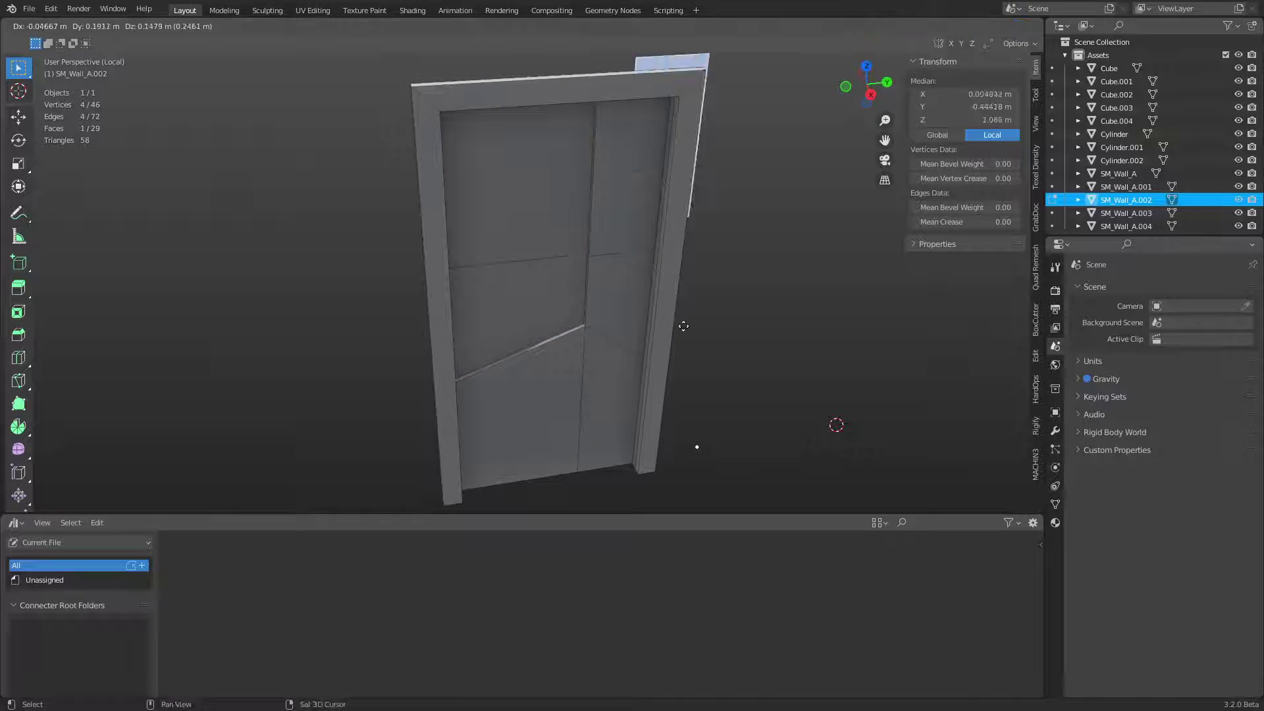
key("shift+d")
right_click(646, 344)
key("g")
key("z")
left_click(640, 475)
Step: Scale the duplicated face by about 0.357 and extrude it outward about 0.035 m to form a handle plate
key("s")
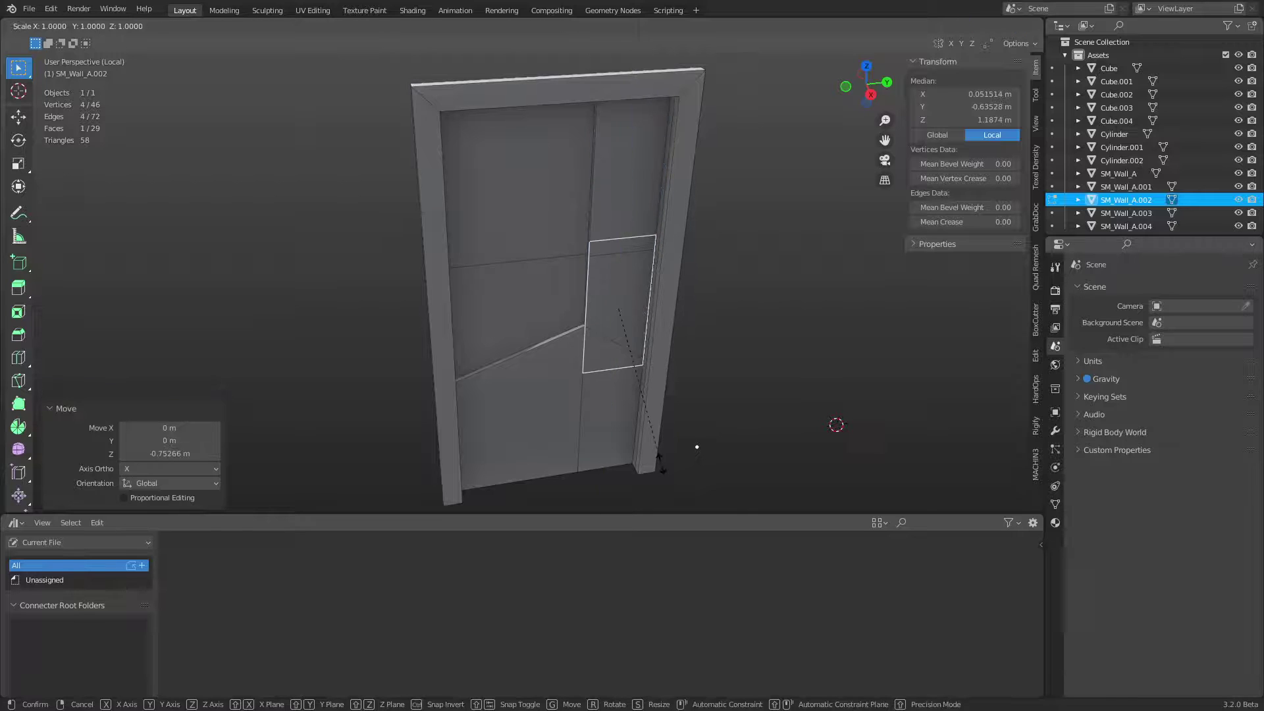
left_click(623, 362)
key("e")
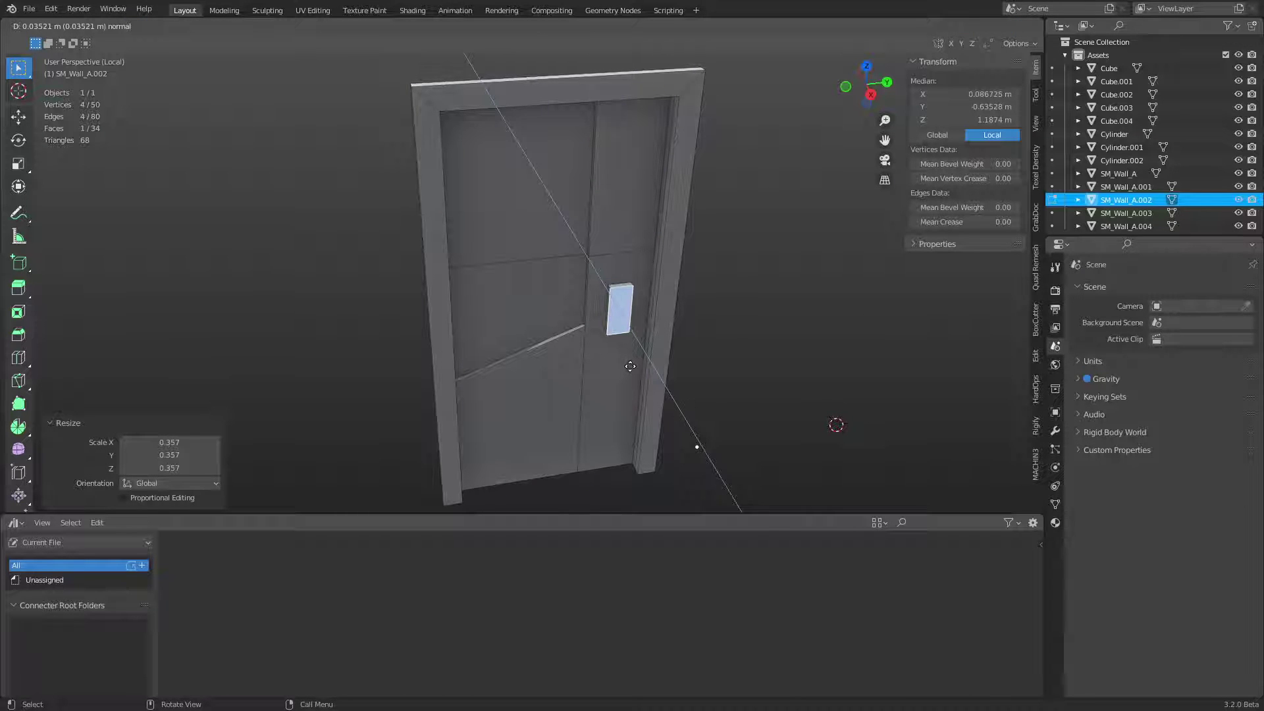
left_click(630, 366)
key("ctrl+Tab")
left_click(705, 324)
left_click(669, 412)
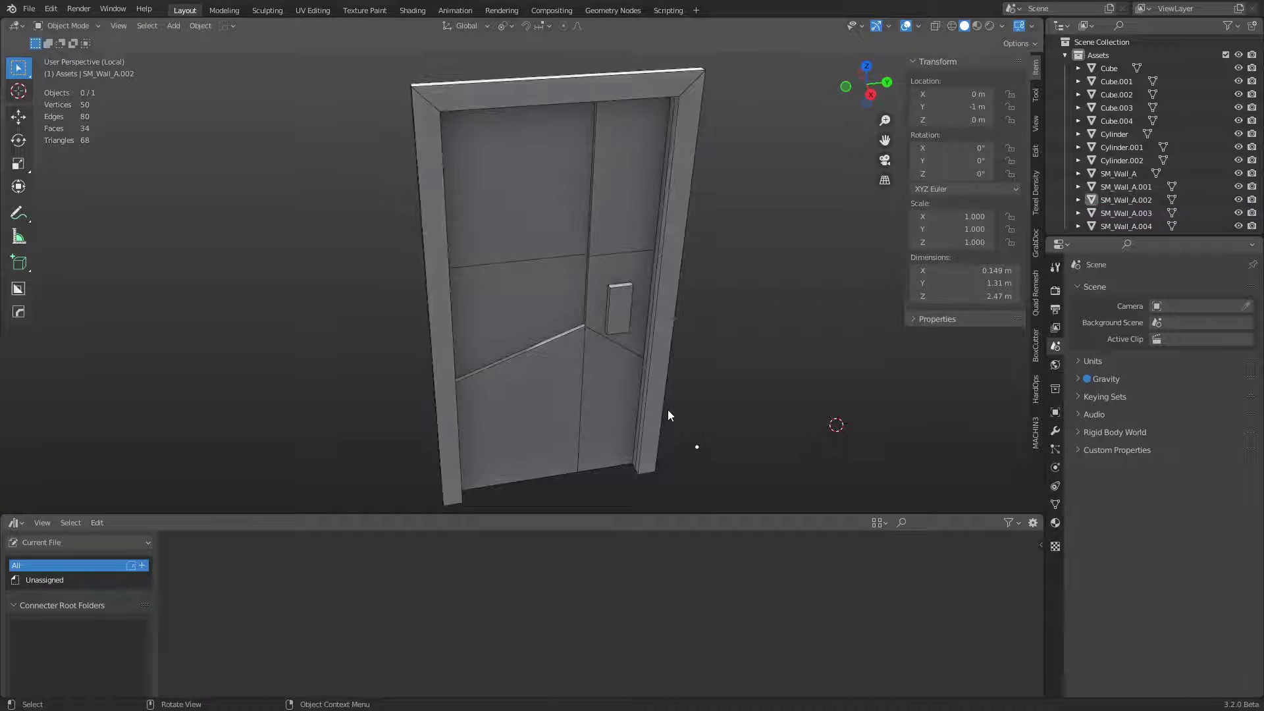
Step: Exit the door's isolated view and rename the framed door object to SM_DoorPlug_A
key("KP_Divide")
scroll(666, 401, "down", 3)
middle_click_drag(580, 391, 628, 427)
left_click(562, 358)
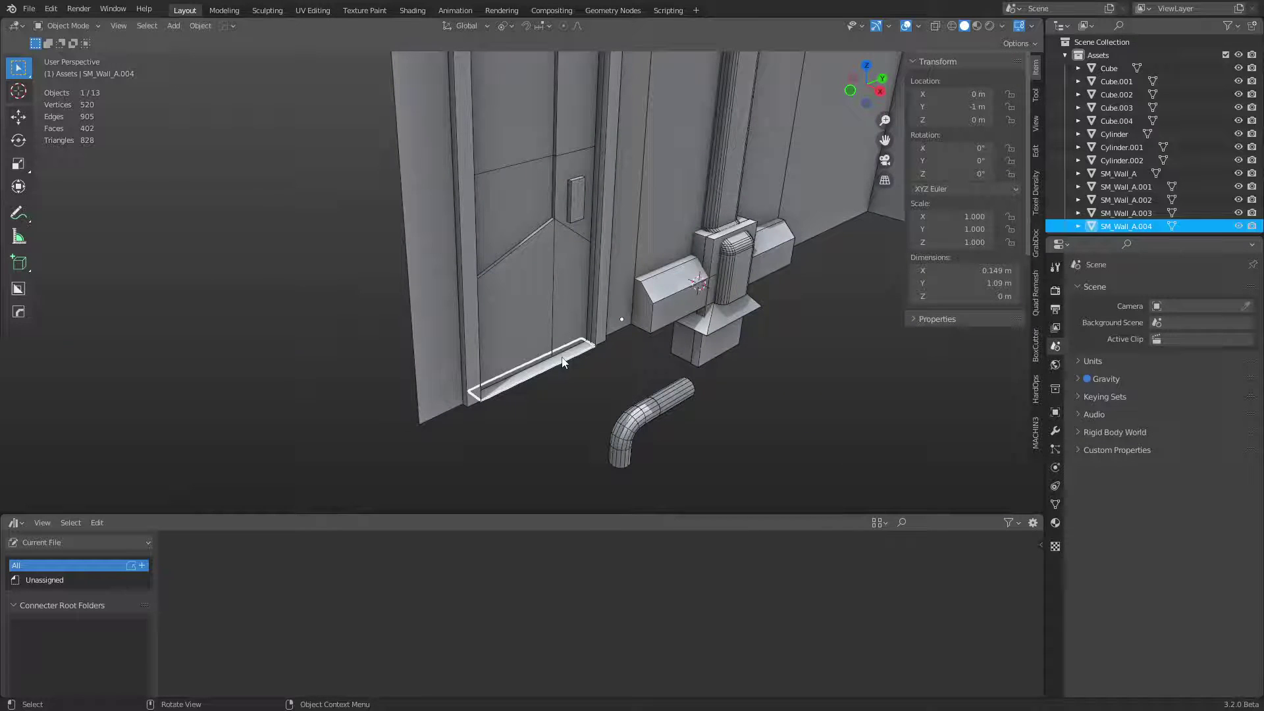
left_click(526, 314)
double_click(1125, 200)
scroll(1132, 198, "down", 1)
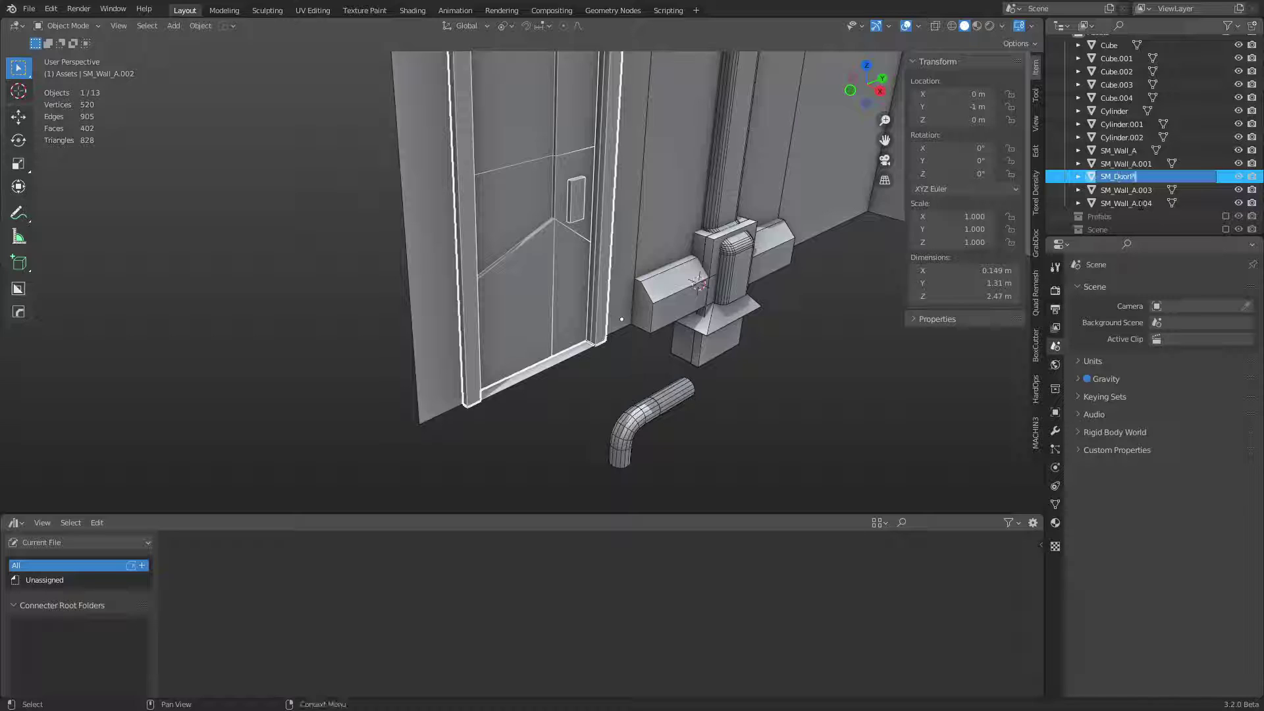
type("SM_DoorPlug_A")
key("Return")
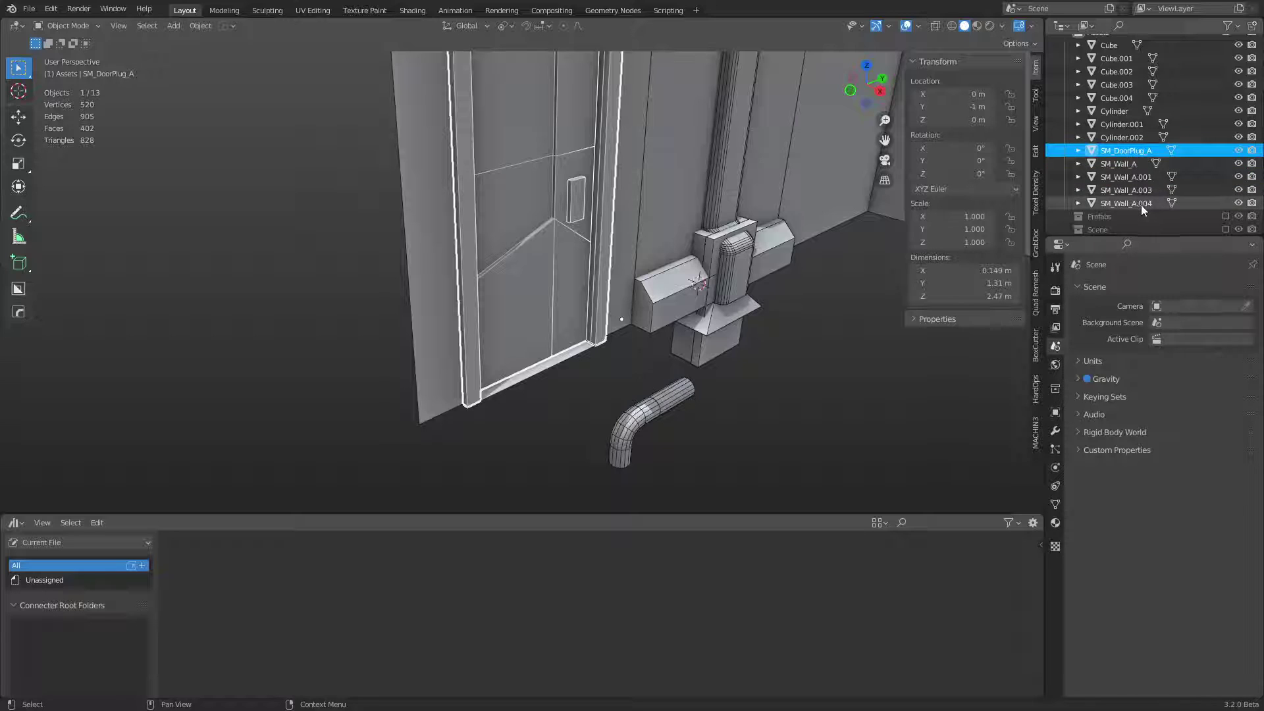
Step: Rename the flat floor strip under the door to SM_FloorTrim_A
left_click(520, 382)
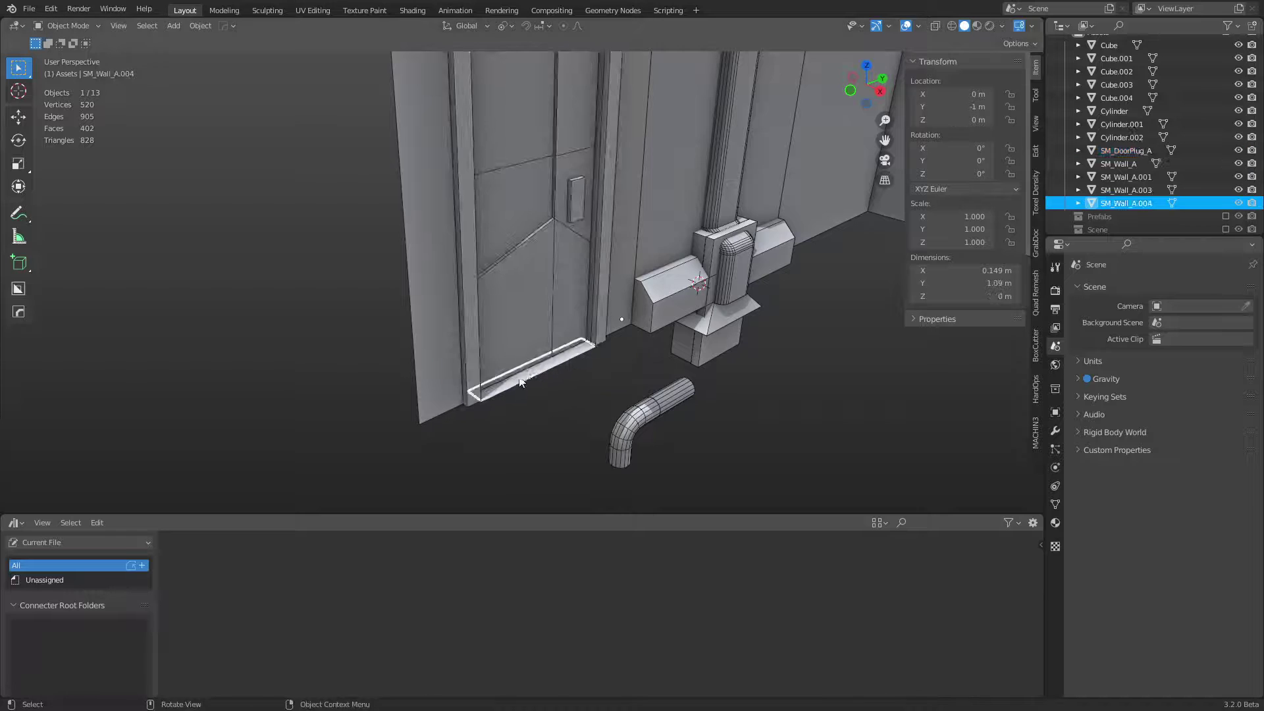
double_click(1117, 203)
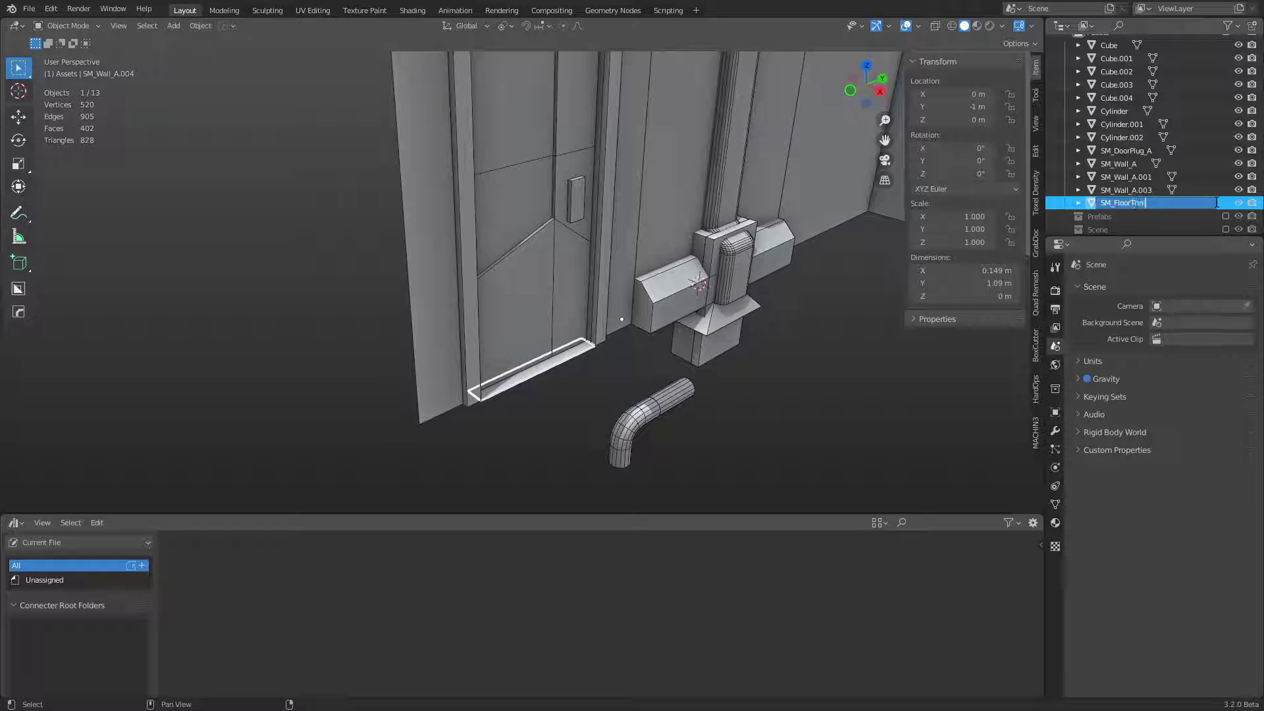
type("_A")
key("Return")
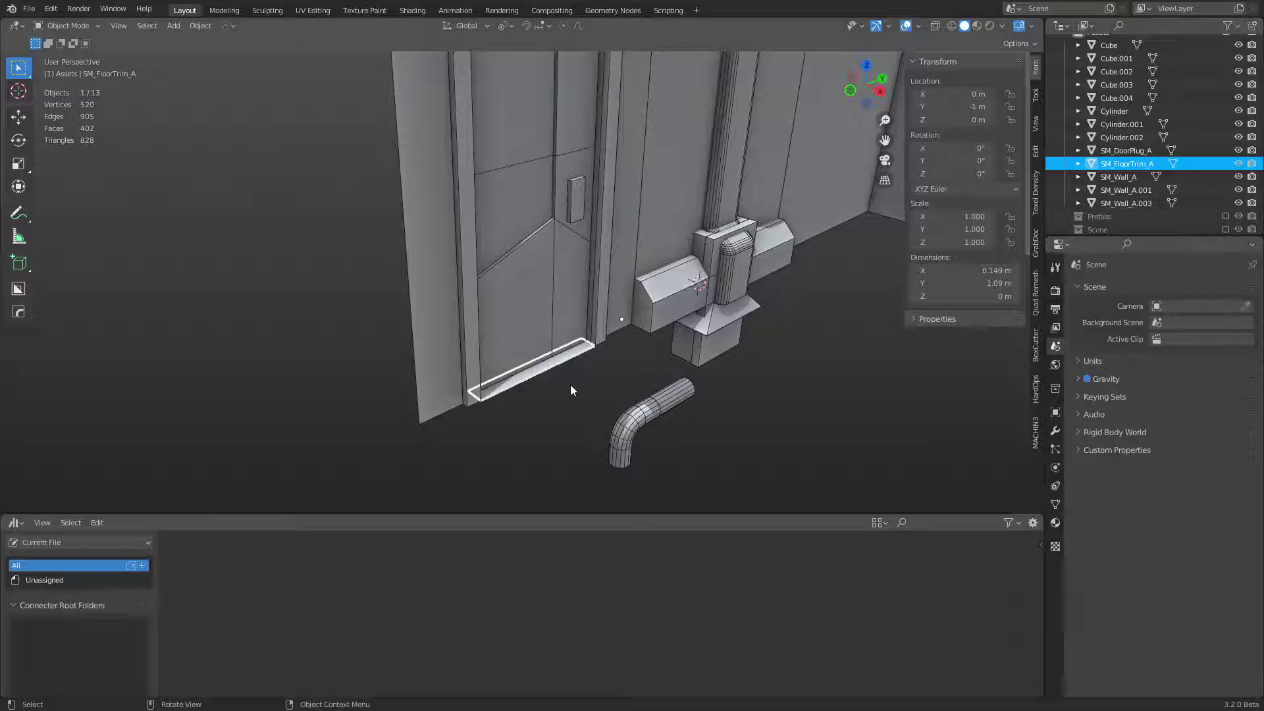
Step: Set the floor trim's origin to its rear corner vertex on the pillar side
middle_click_drag(570, 390, 625, 418)
key("Tab")
key("alt+z")
key("alt+z")
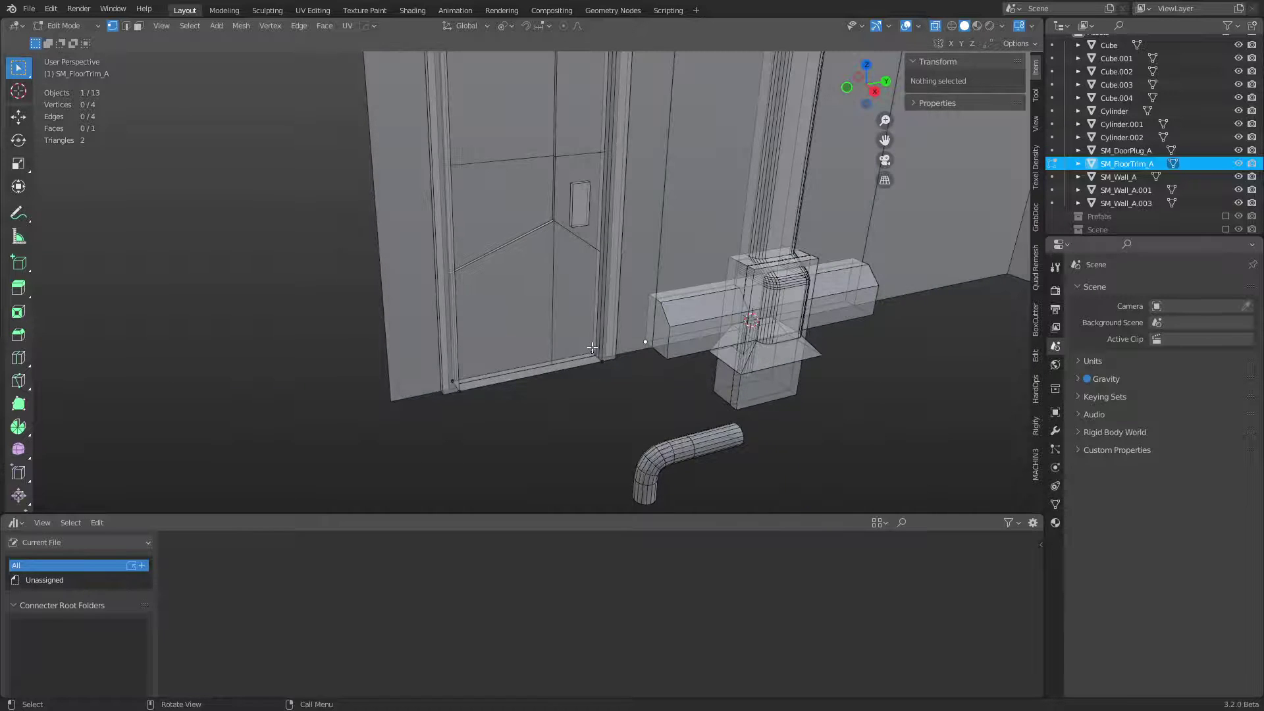
left_click(592, 350)
key("shift+s")
left_click(642, 472)
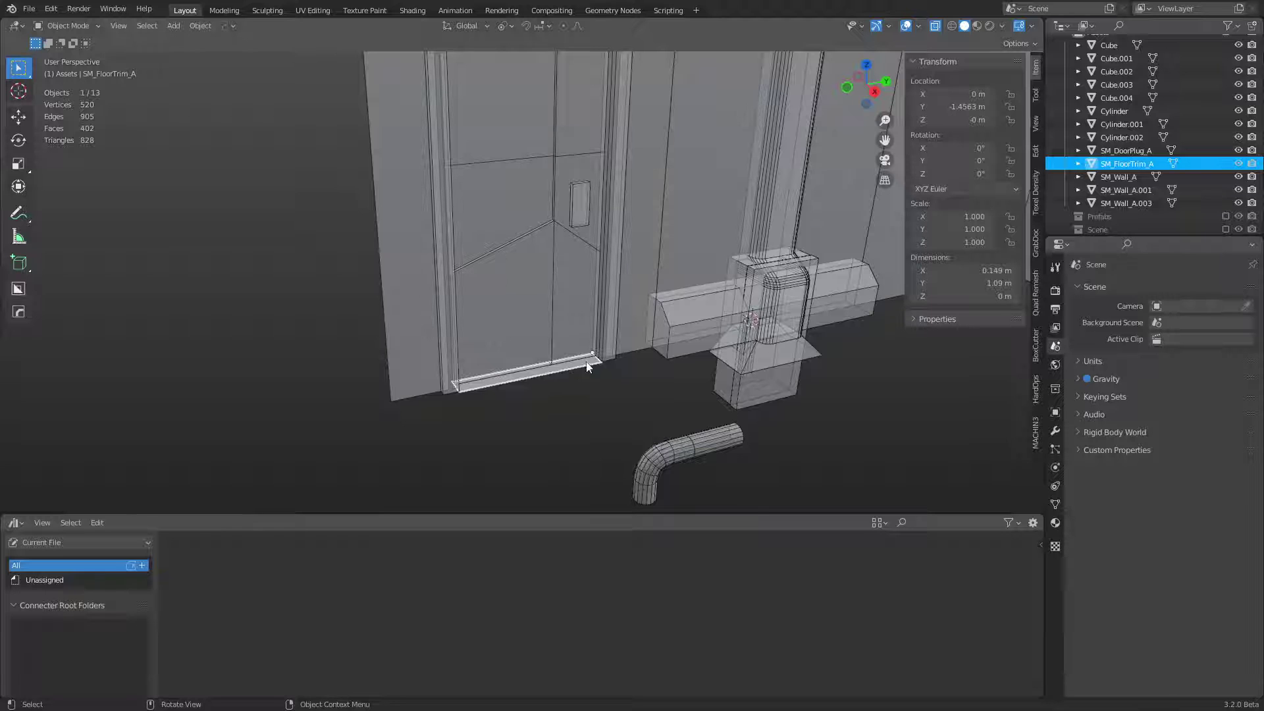
Step: Set the floor trim's origin to the midpoint of its long rear edge
key("Tab")
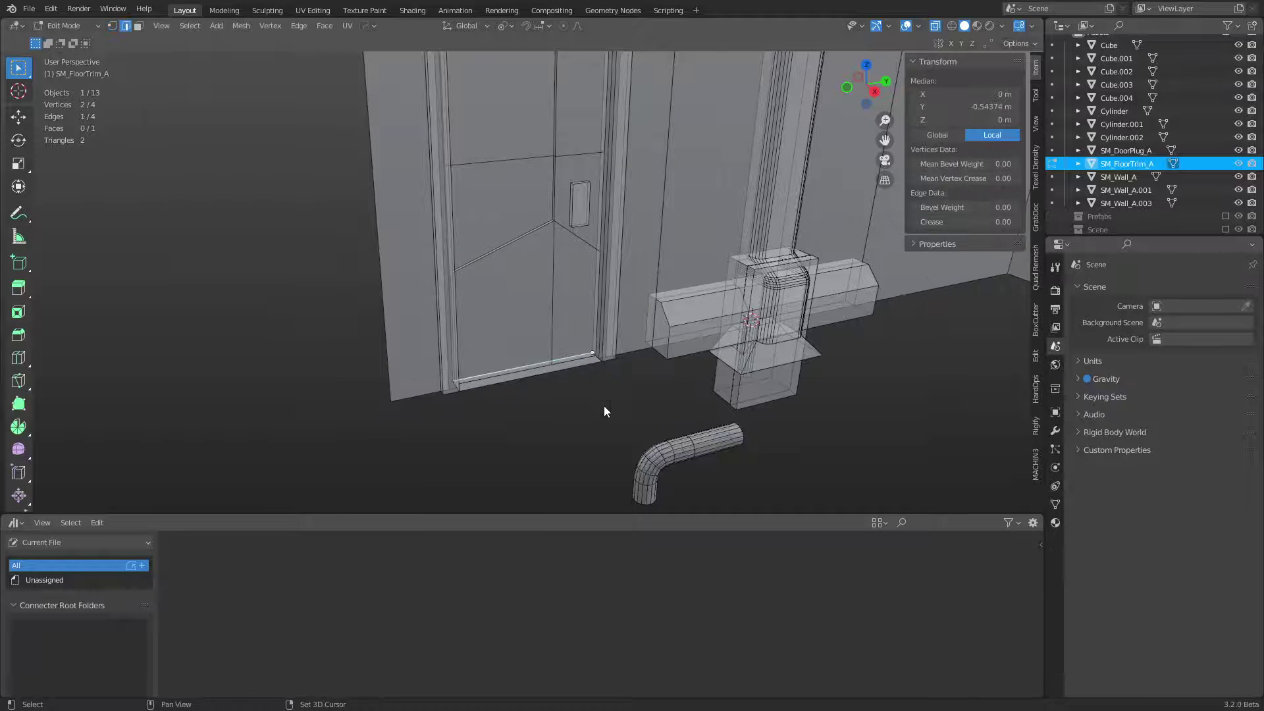
key("shift+s")
left_click(631, 512)
key("Tab")
left_click(574, 418)
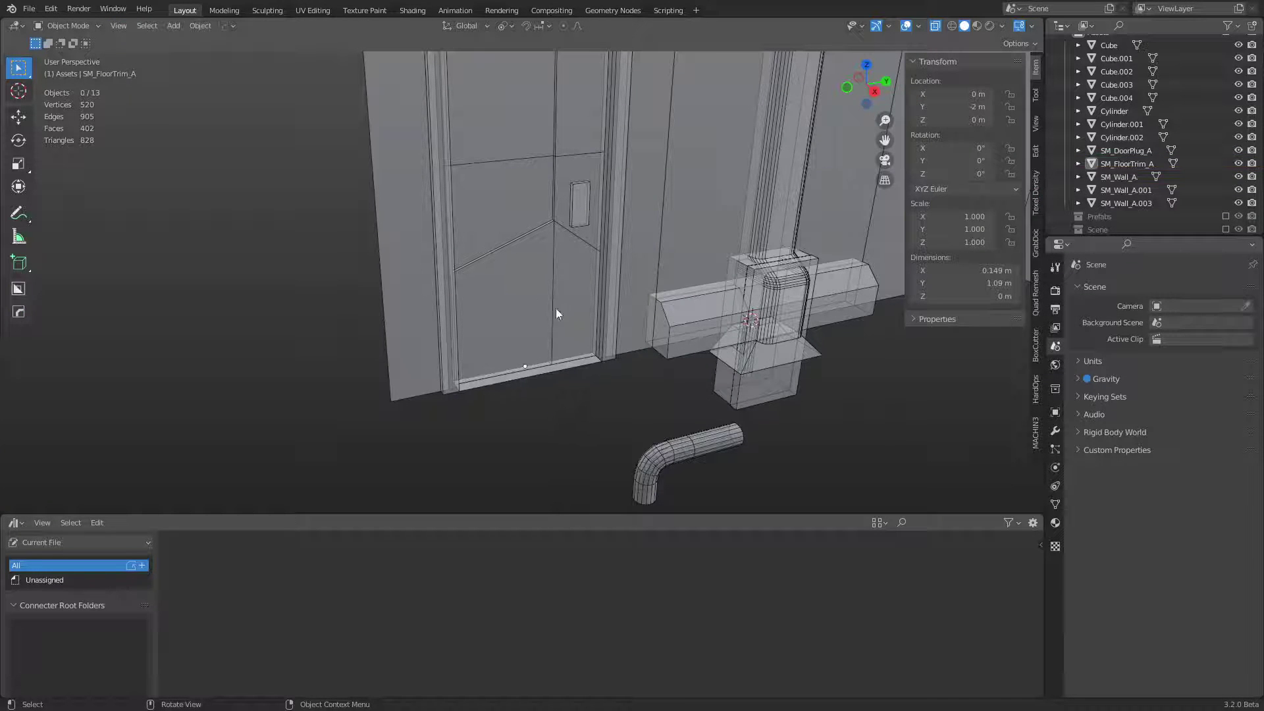
Step: Merge all overlapping vertices of SM_DoorPlug_A by distance with a 0.0001 m threshold
middle_click_drag(602, 377, 523, 294, "alt")
left_click(525, 296)
key("Tab")
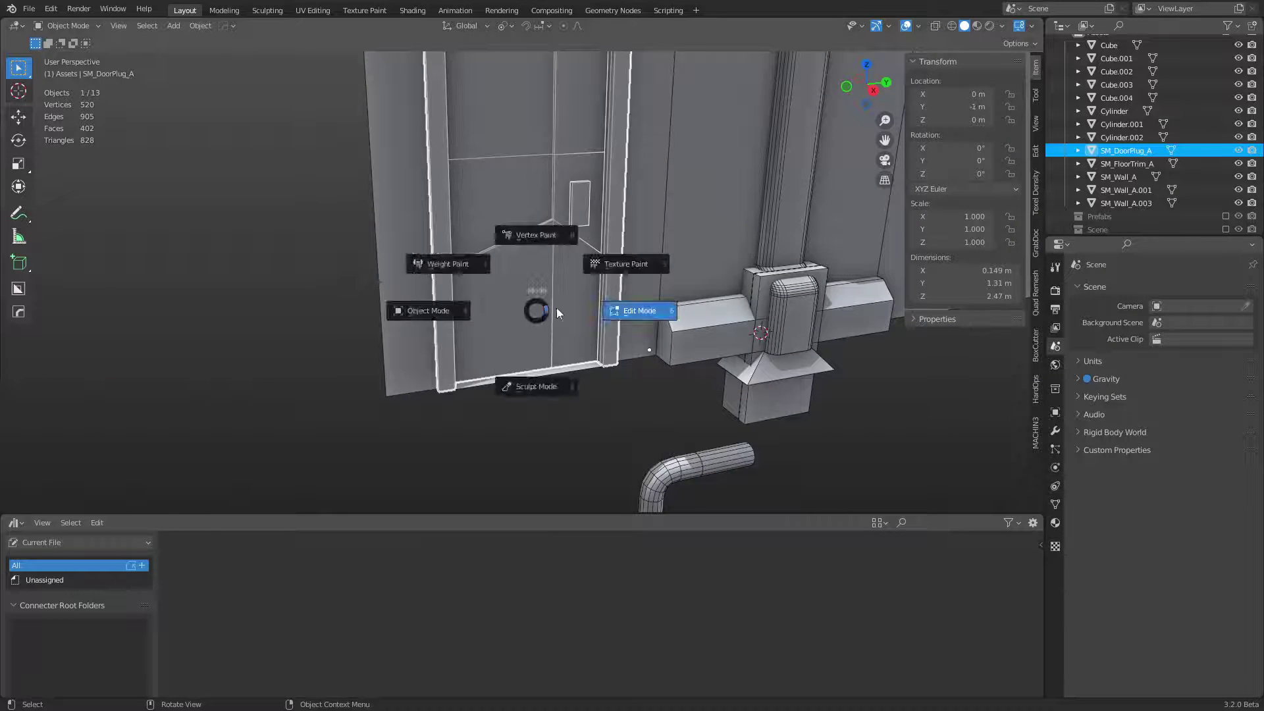
middle_click_drag(595, 331, 629, 345)
key("1")
key("2")
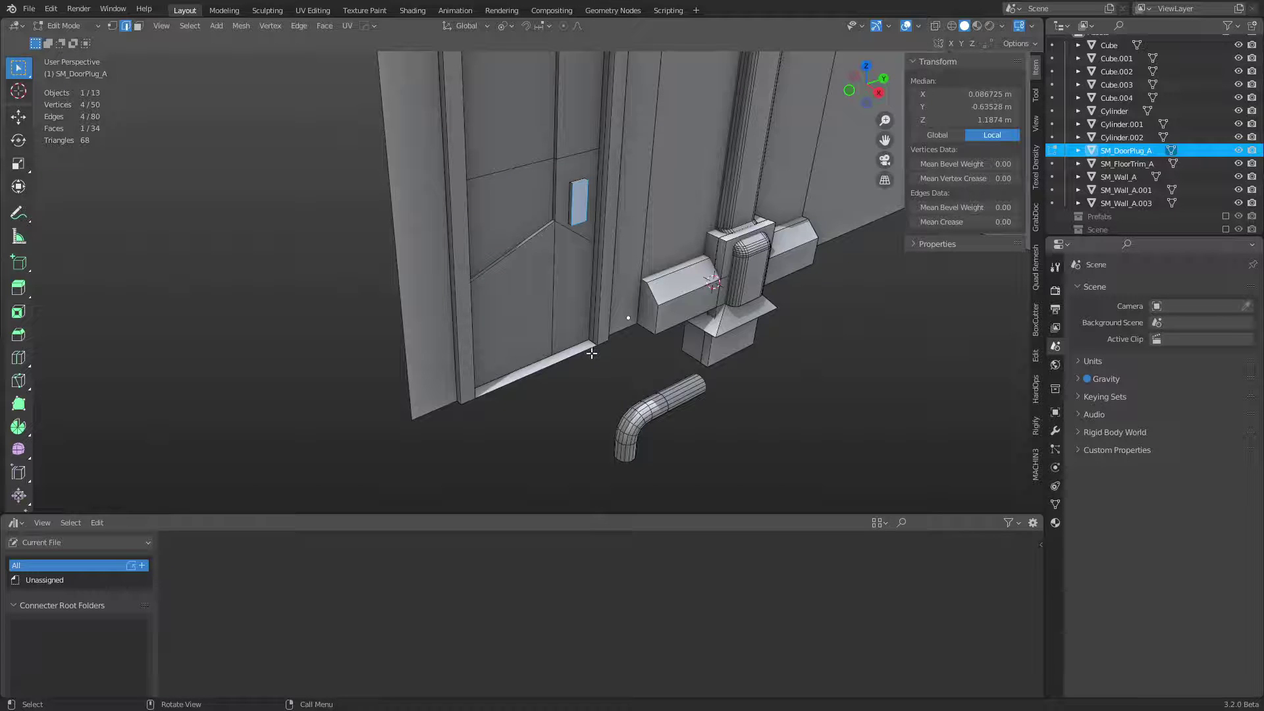
middle_click_drag(592, 353, 520, 318, "alt")
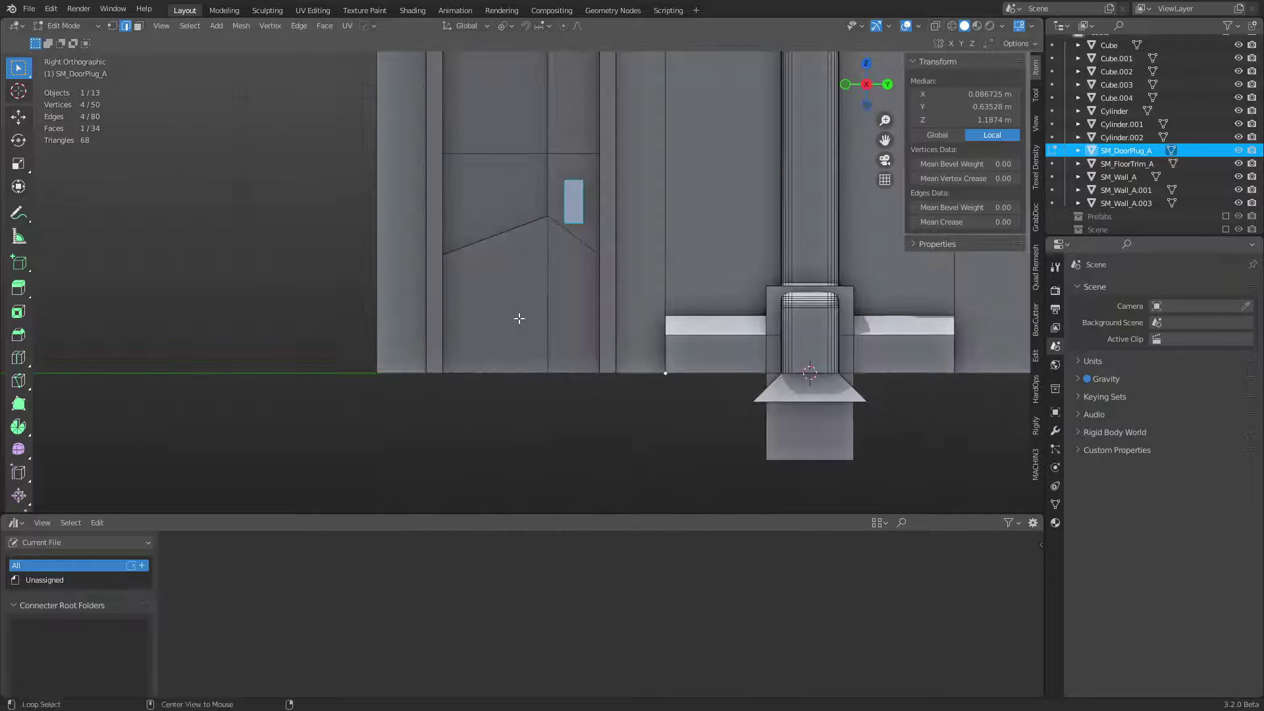
left_click(520, 369)
middle_click_drag(520, 370, 551, 444)
left_click(529, 357)
key("1")
left_click(507, 360)
scroll(517, 375, "up", 3)
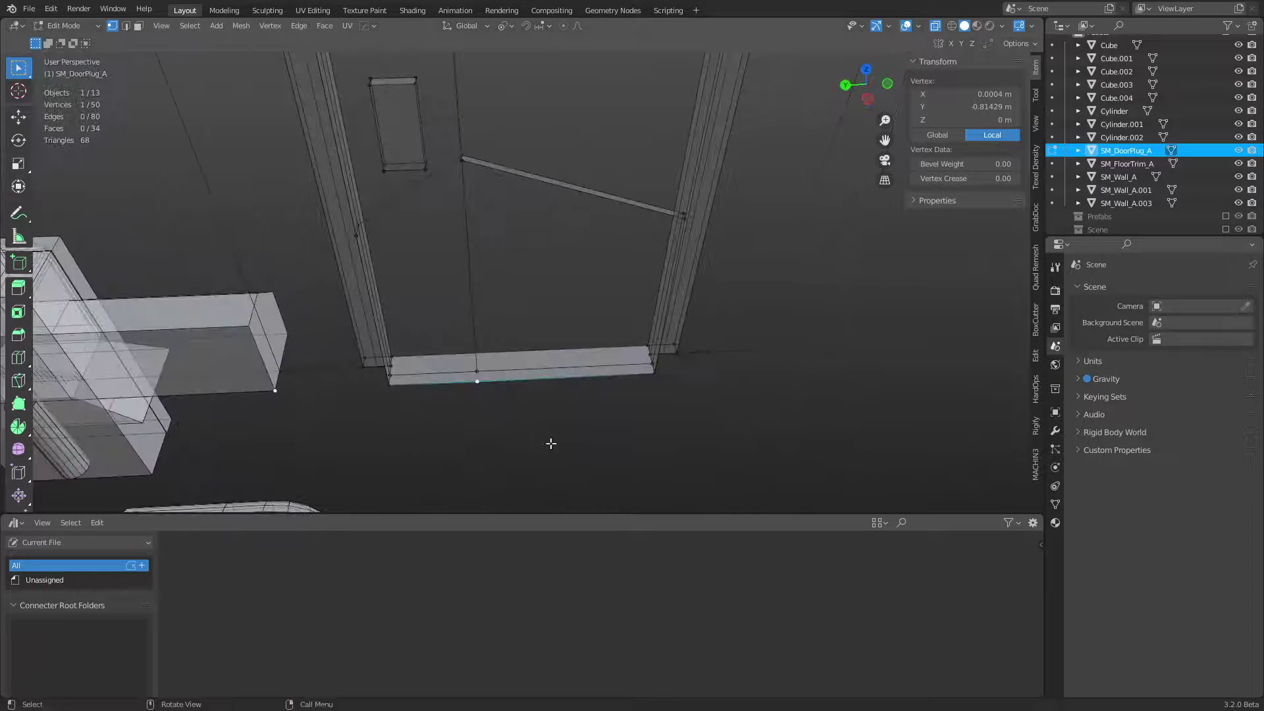
key("a")
middle_click_drag(437, 418, 485, 423)
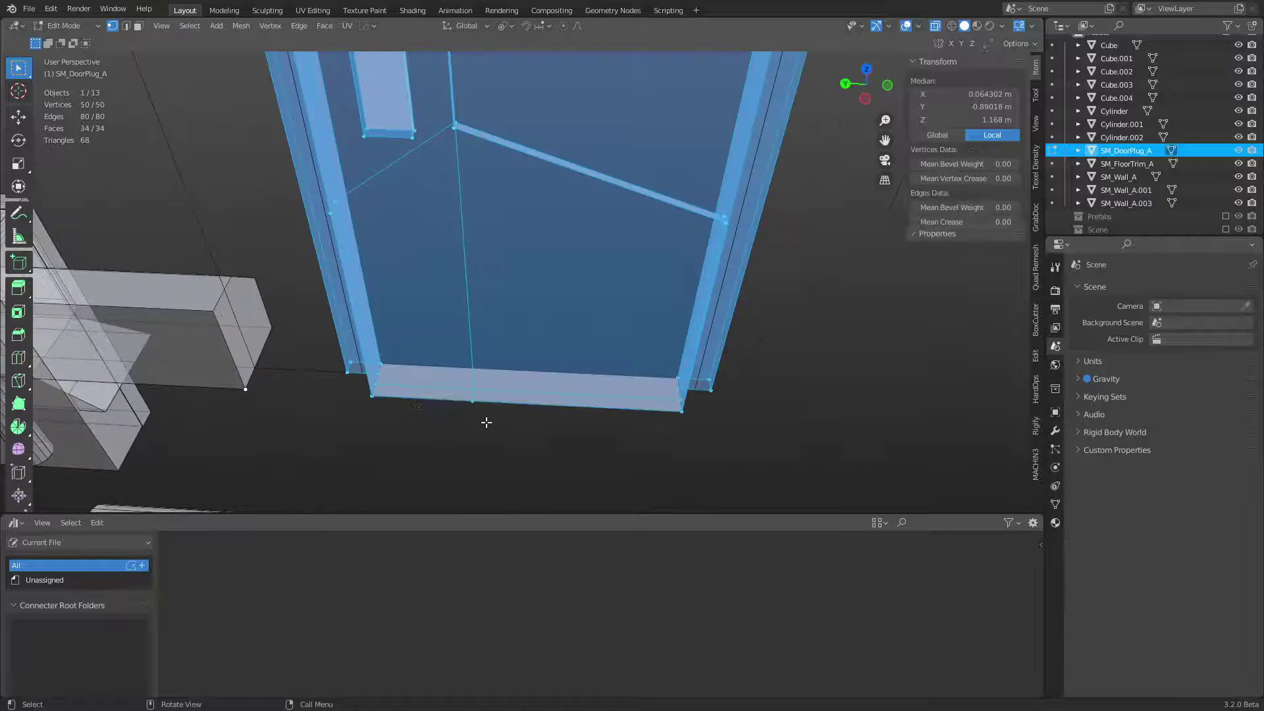
key("m")
left_click(642, 403)
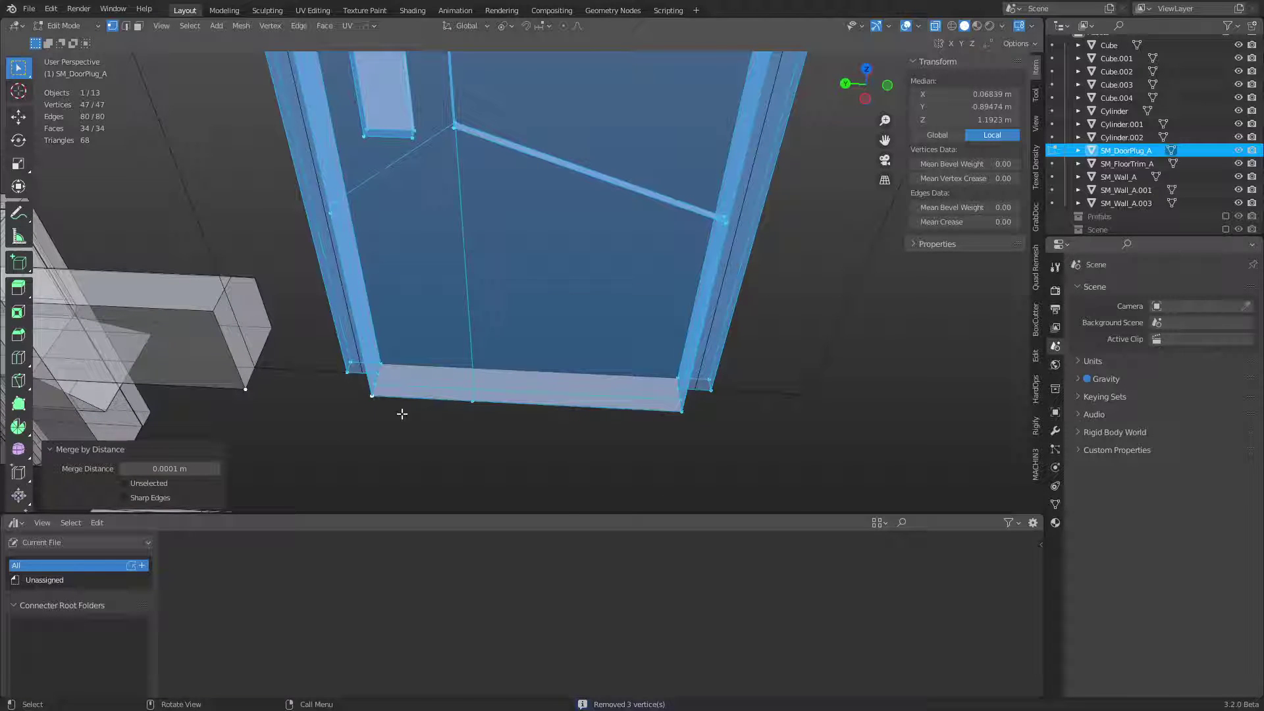
Step: Set the door's origin midway between the two bottom rear corner vertices of its opening
left_click(370, 400)
left_click(677, 413, "shift")
key("shift+s")
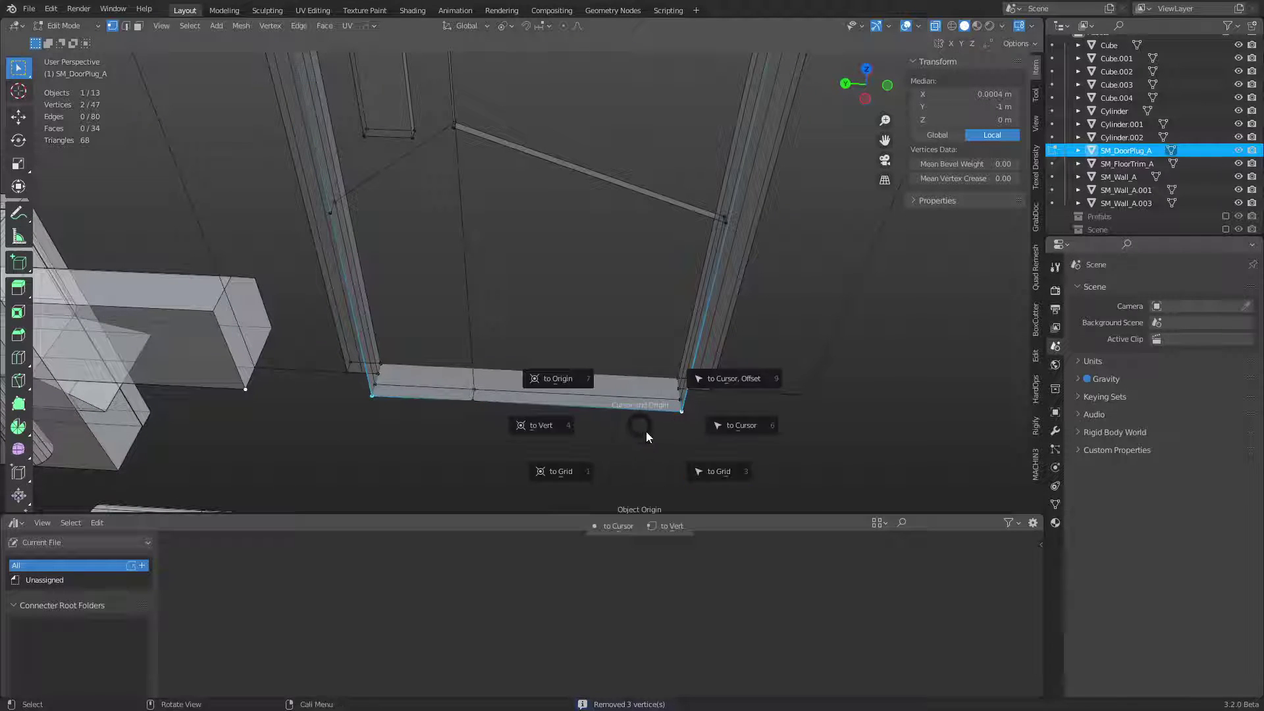
left_click(672, 530)
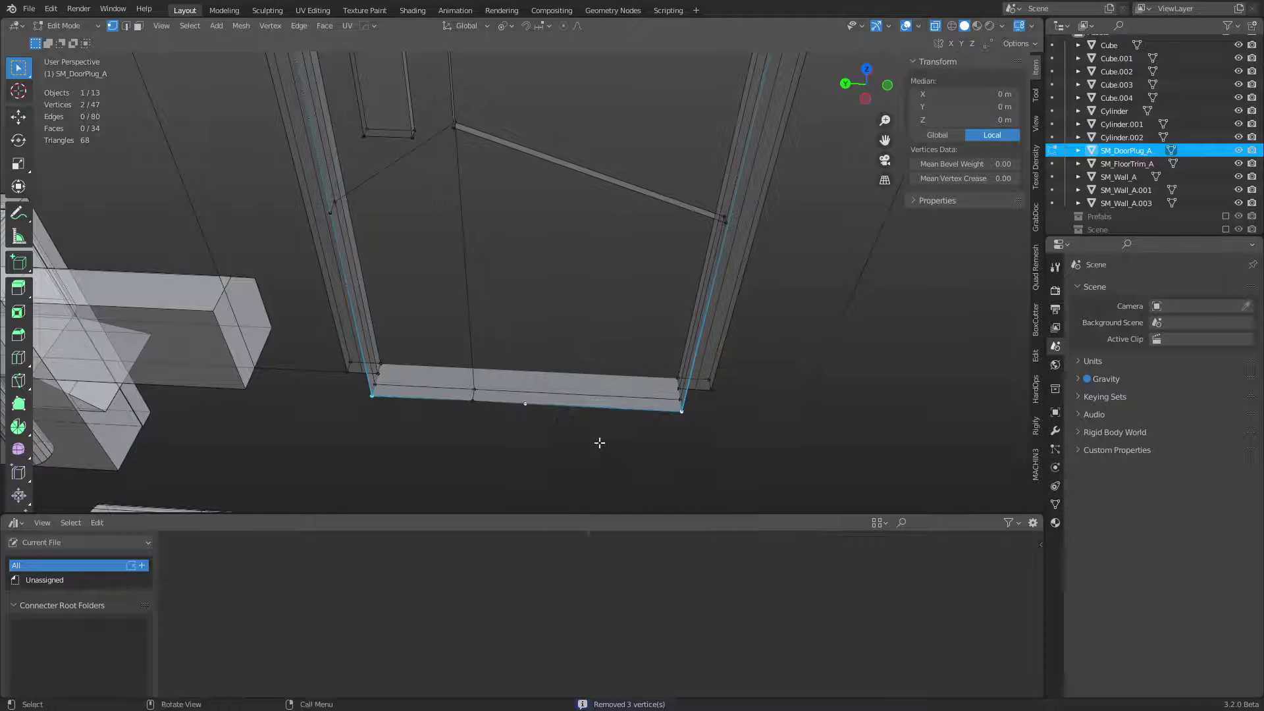
key("Tab")
left_click(731, 425)
Step: Check the origin placement of the door, its floor trim and the low block beside the pillar
middle_click_drag(732, 425, 426, 378)
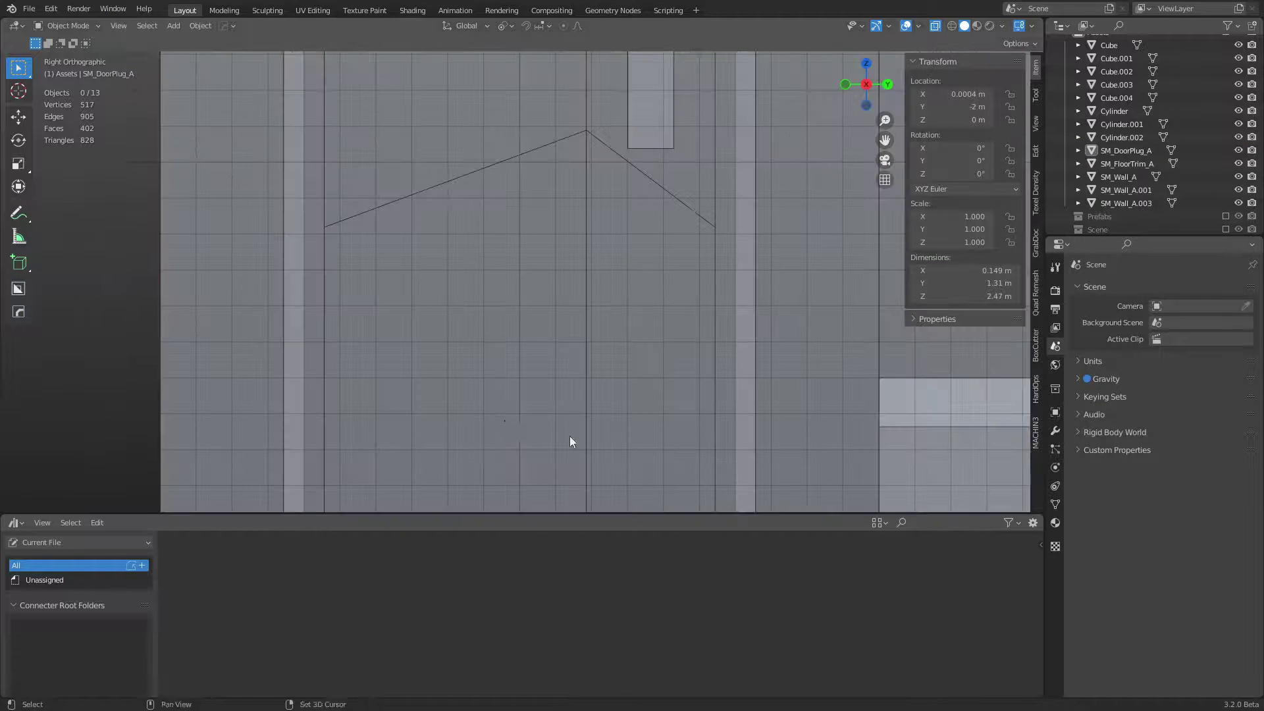
middle_click_drag(570, 435, 557, 227, "shift")
mouse_move(557, 227)
middle_mouse_down("shift")
mouse_move(552, 355)
mouse_move(553, 252)
mouse_move(575, 412)
middle_mouse_up("shift")
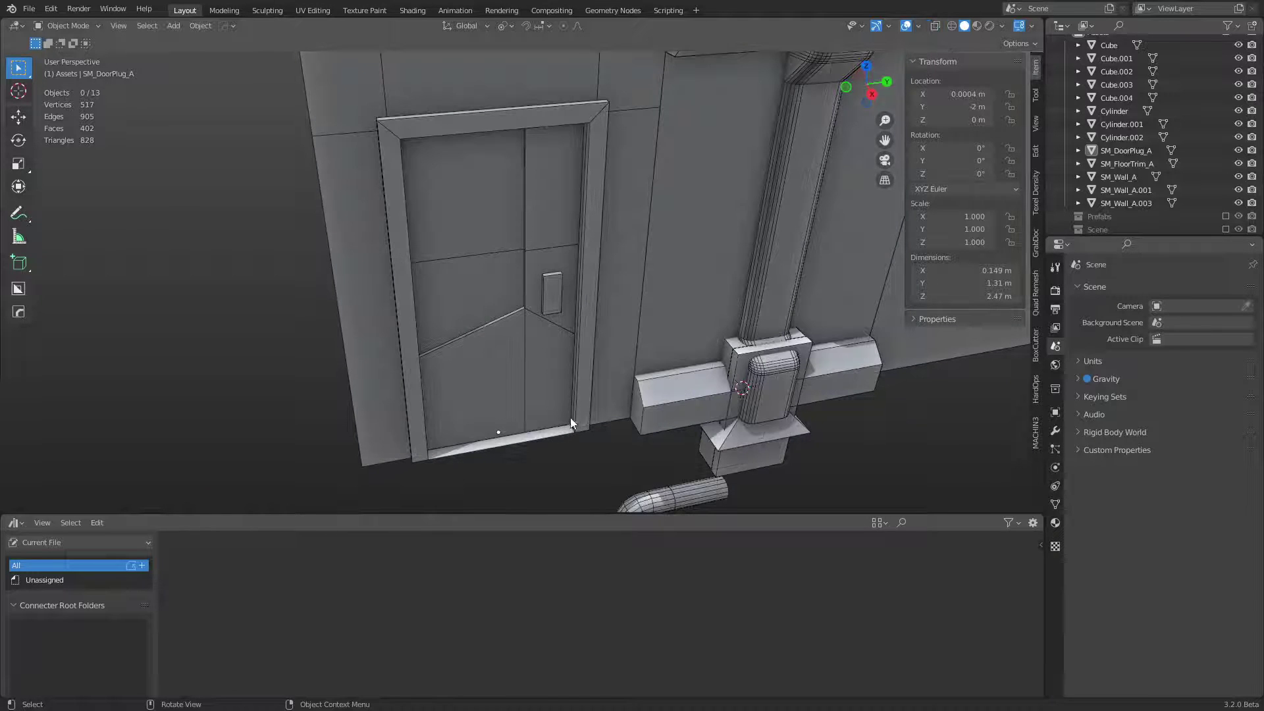
middle_click_drag(619, 431, 536, 397, "shift")
left_click(506, 391)
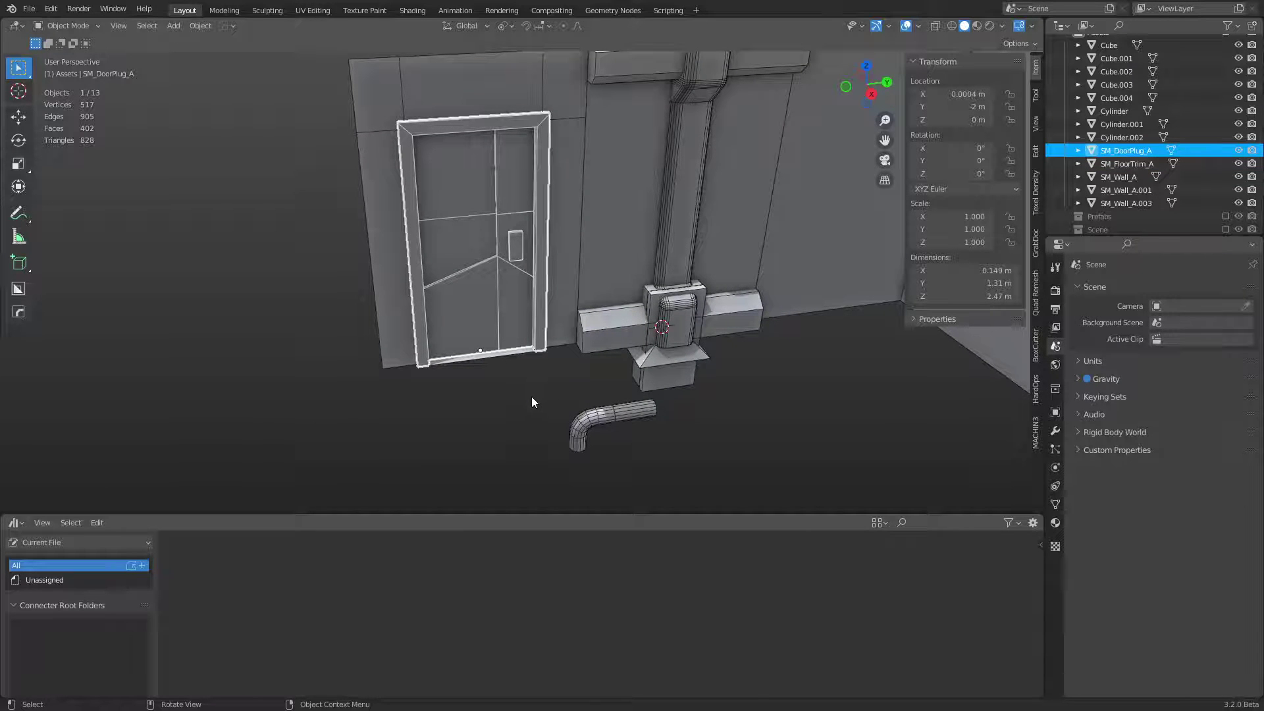
scroll(530, 399, "up", 5)
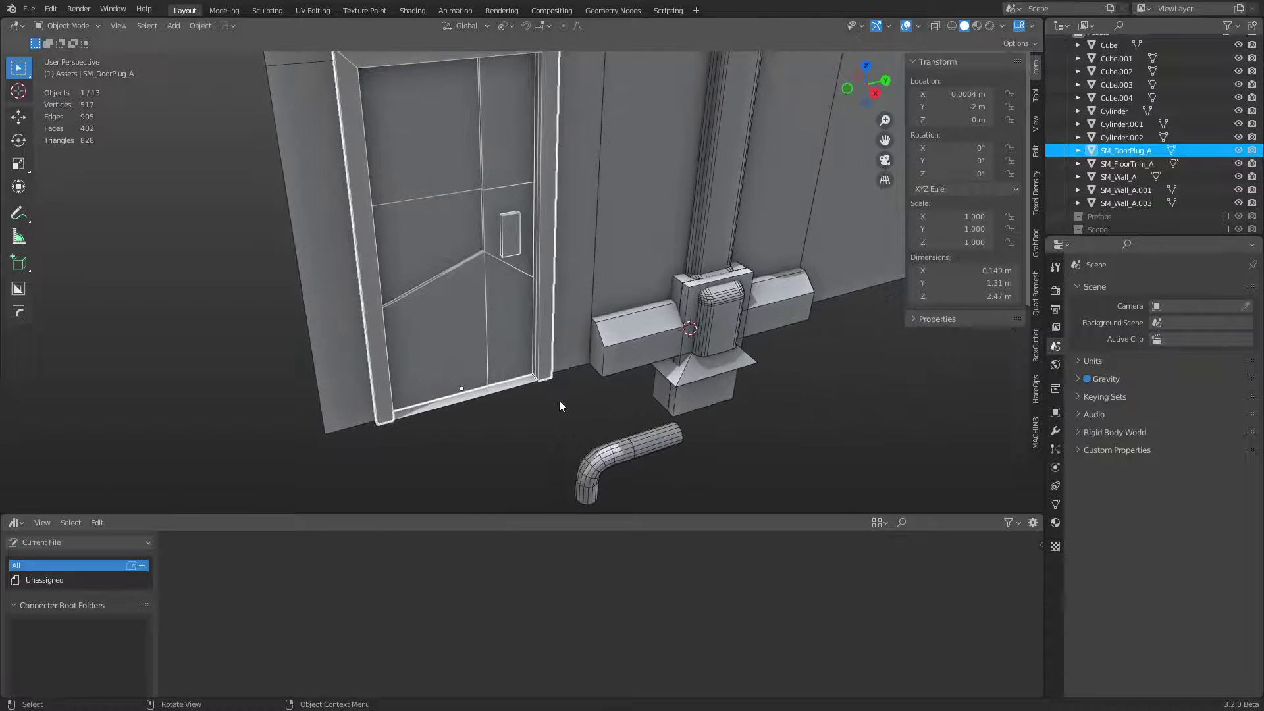
key("ctrl+Tab")
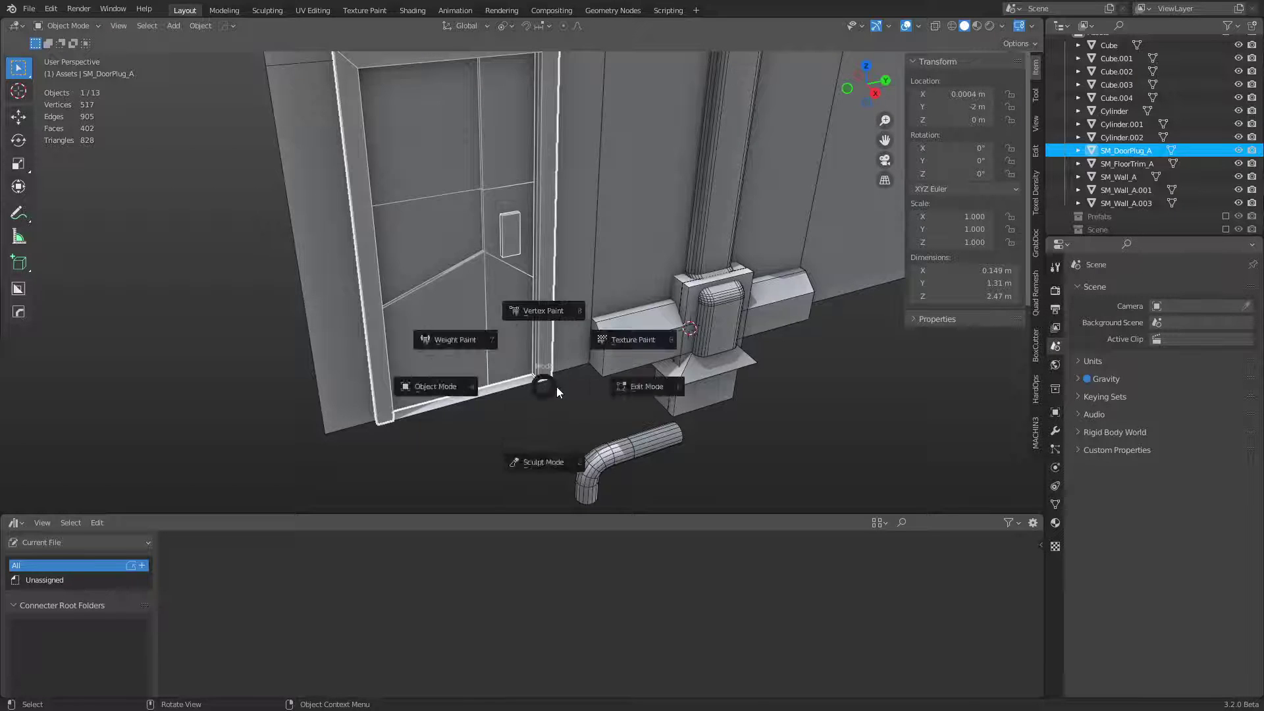
key("alt+z")
middle_click_drag(557, 385, 544, 389)
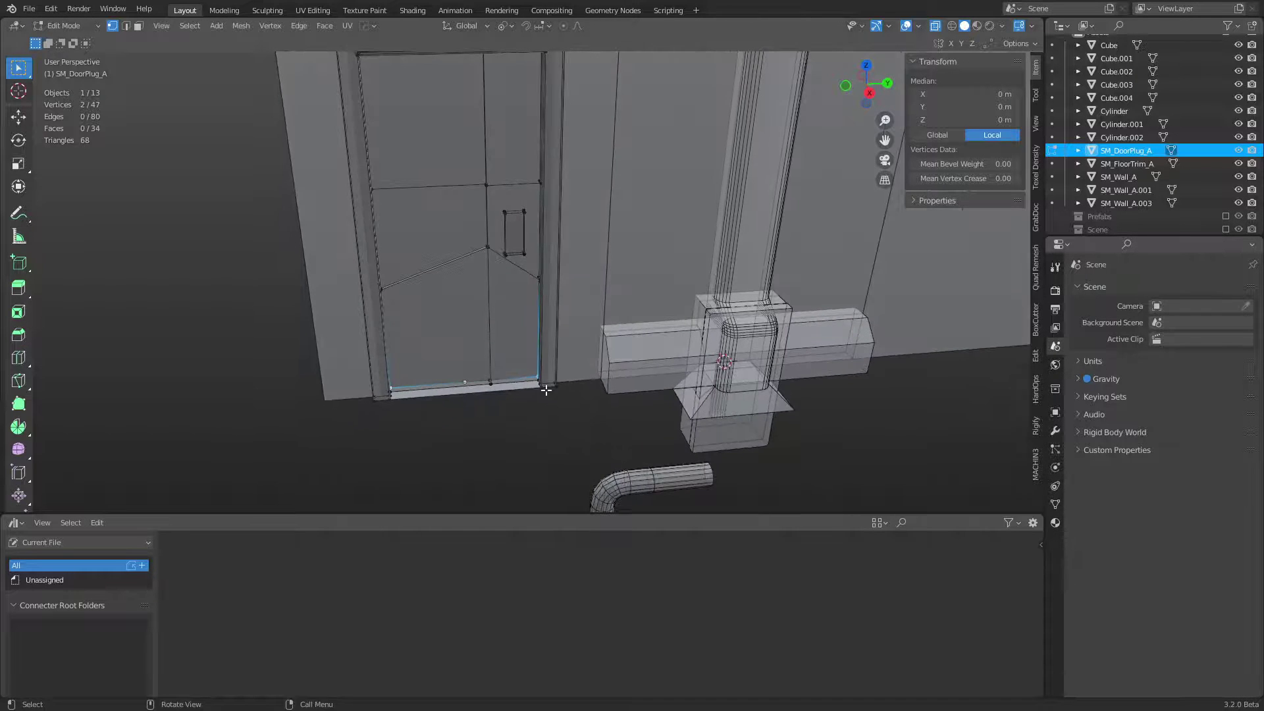
key("Tab")
key("g")
right_click(483, 407)
left_click(480, 401)
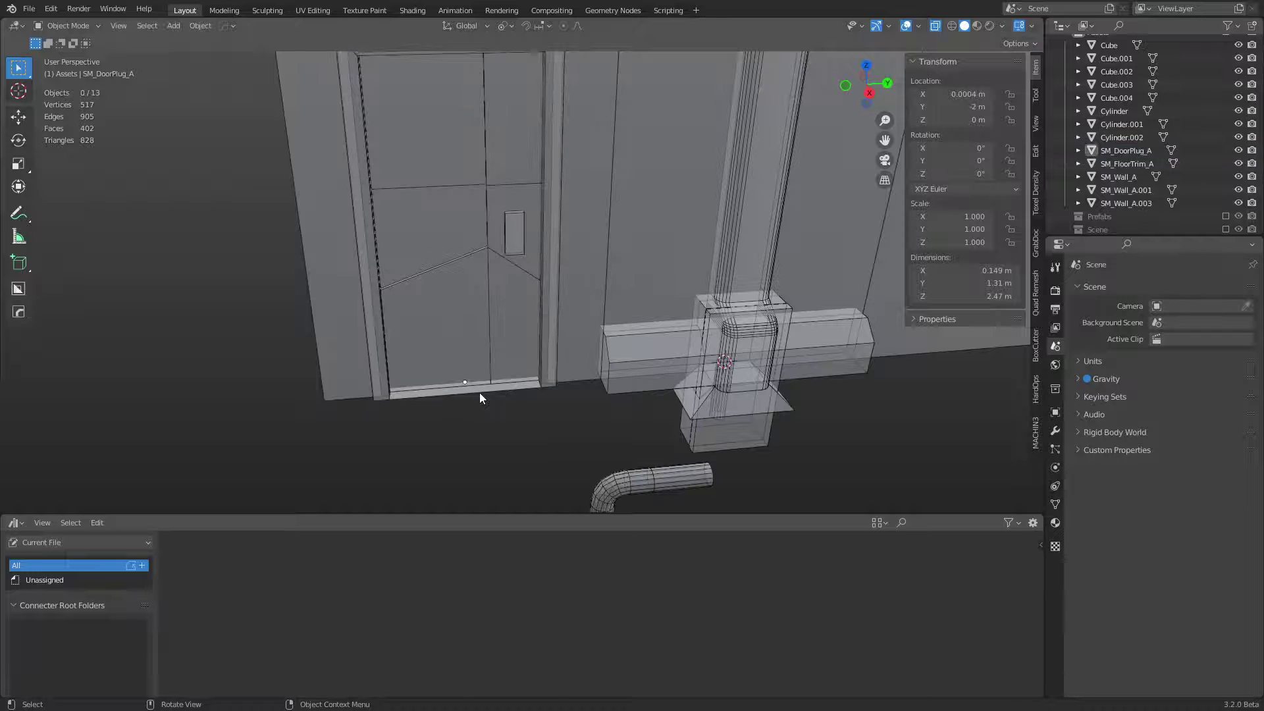
left_click(479, 392)
left_click(598, 416)
left_click(516, 373)
mouse_move(598, 410)
middle_mouse_down("shift")
mouse_move(512, 418)
mouse_move(584, 423)
middle_mouse_up("shift")
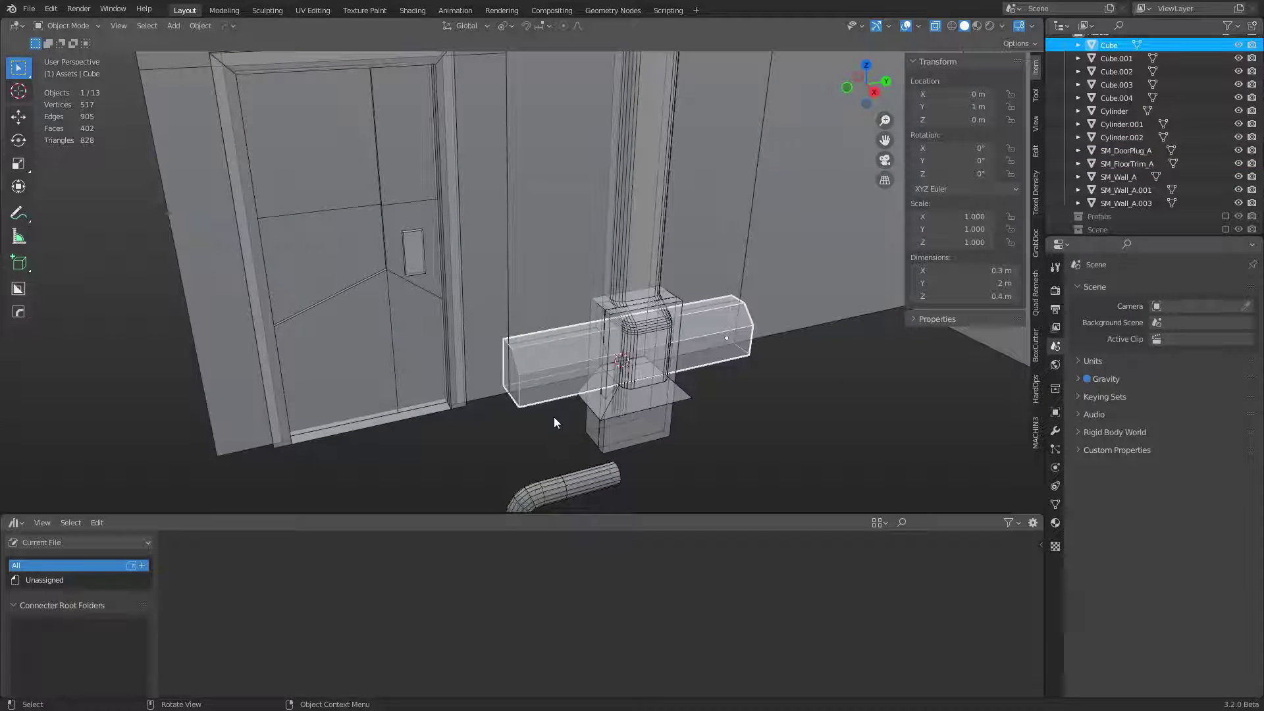
scroll(562, 441, "down", 2)
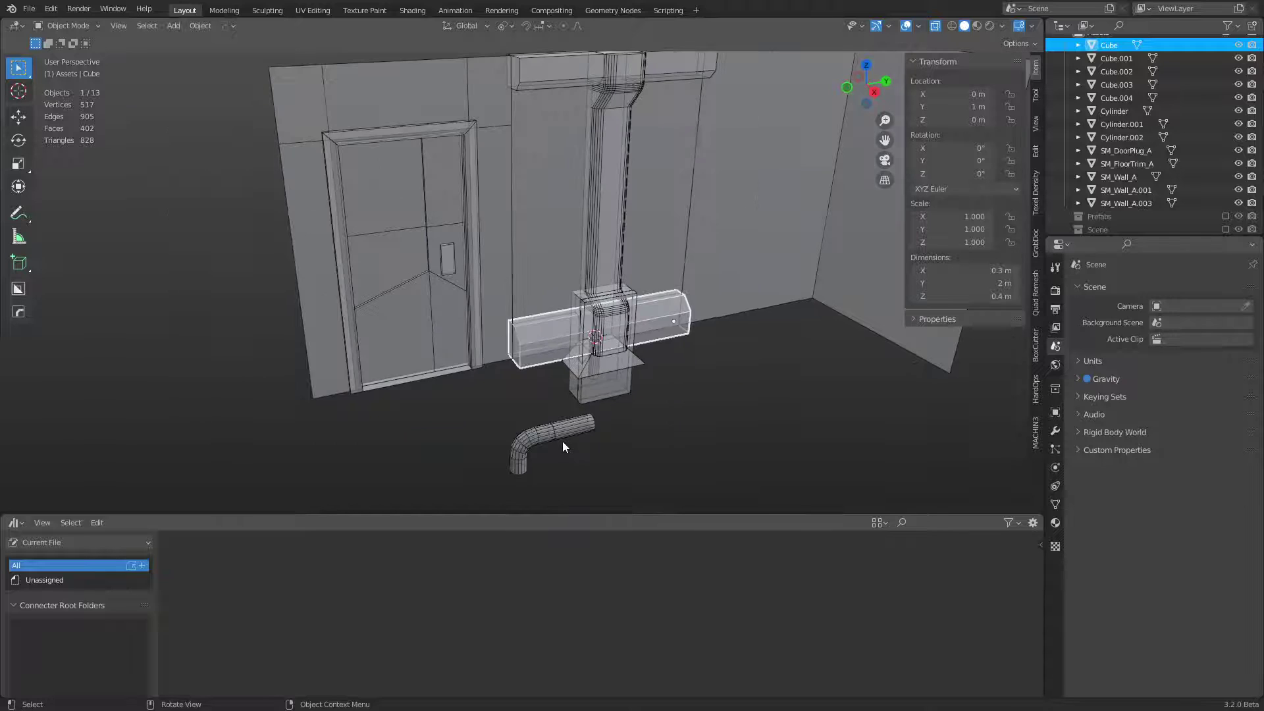
Step: Rename the wall section containing the doorway as SM_Wall_B
left_click(443, 425)
left_click(492, 343)
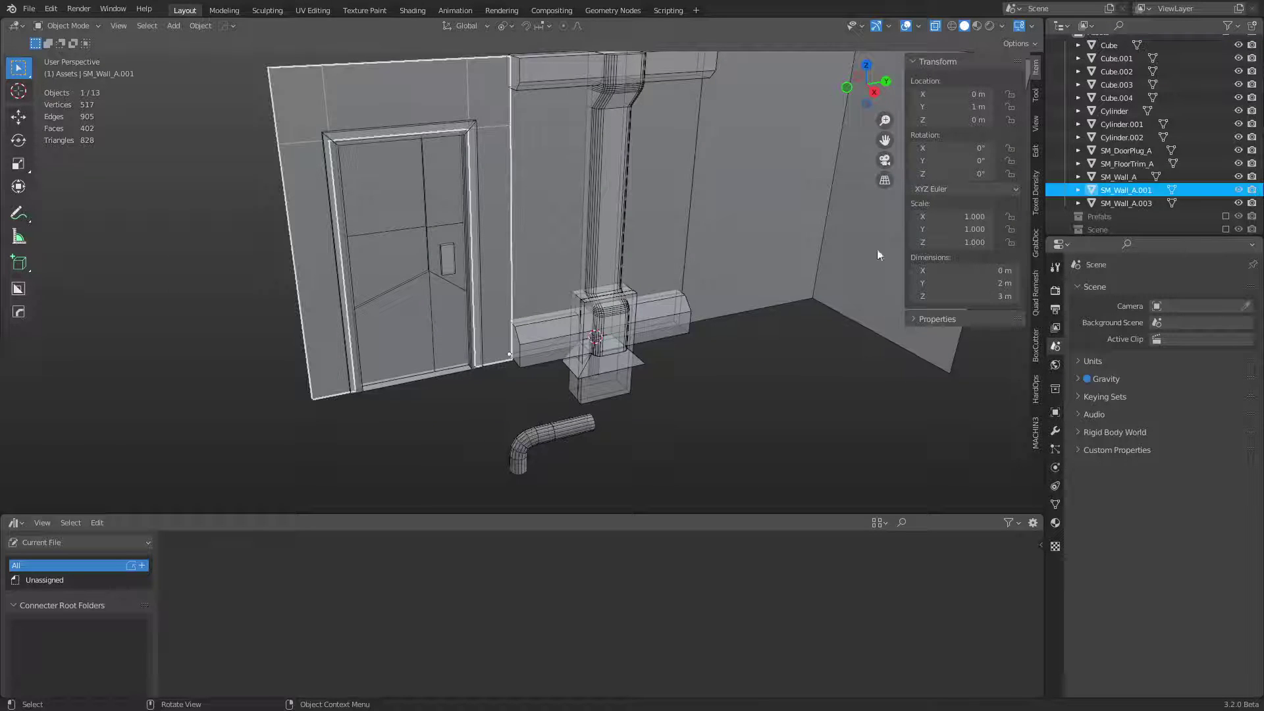
double_click(1126, 189)
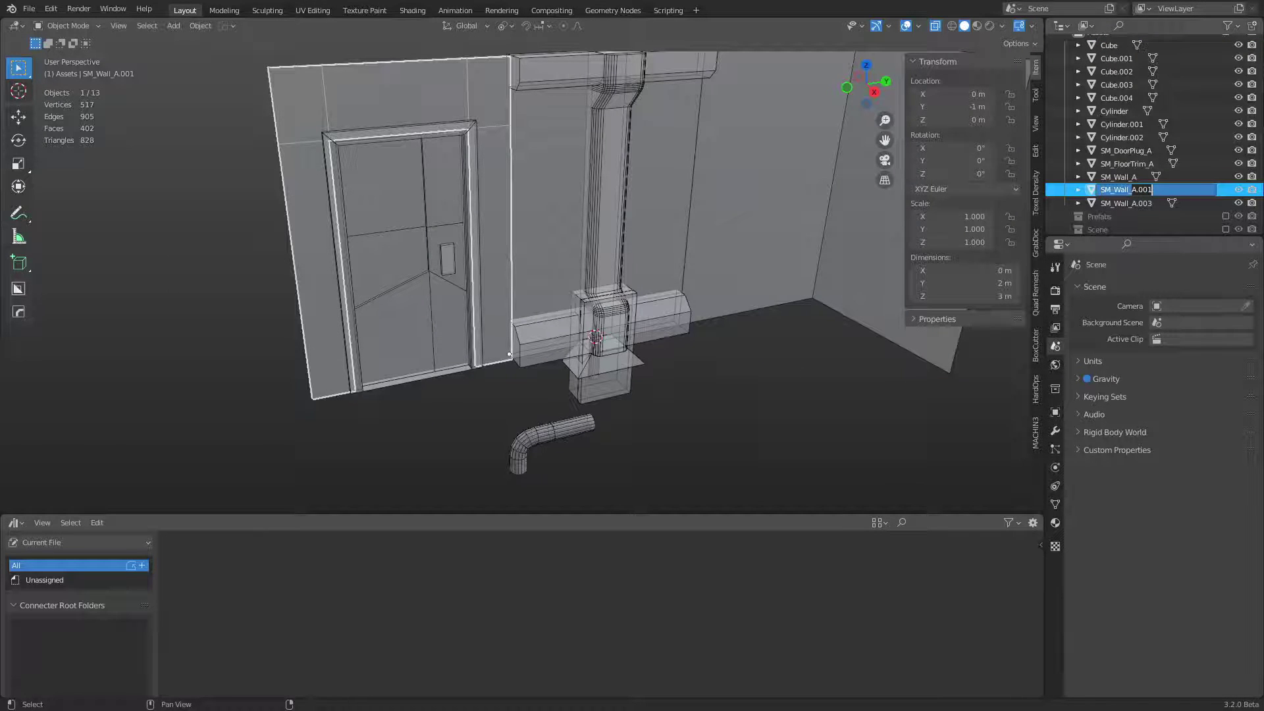
key("BackSpace")
key("BackSpace")
key("BackSpace")
key("BackSpace")
key("BackSpace")
type("B")
key("Return")
Step: Rename the doorway wall section as SM_WallDoor_A
left_click(555, 261)
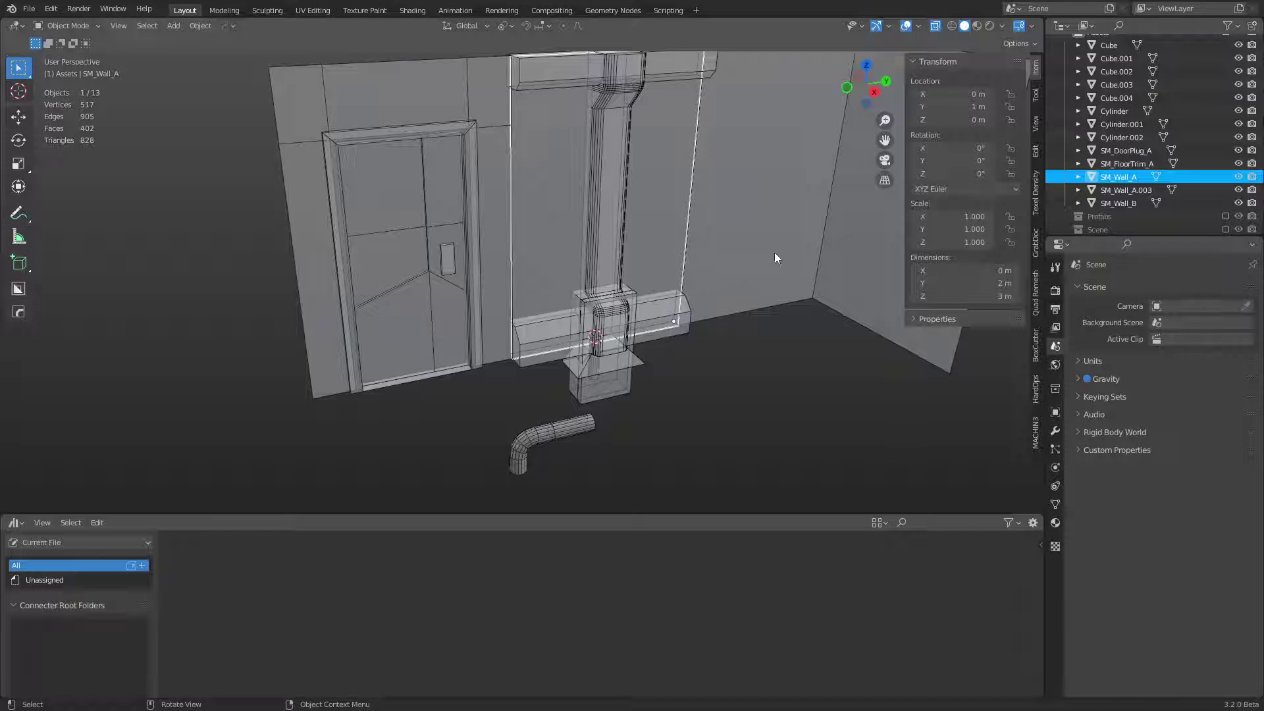
left_click(503, 287)
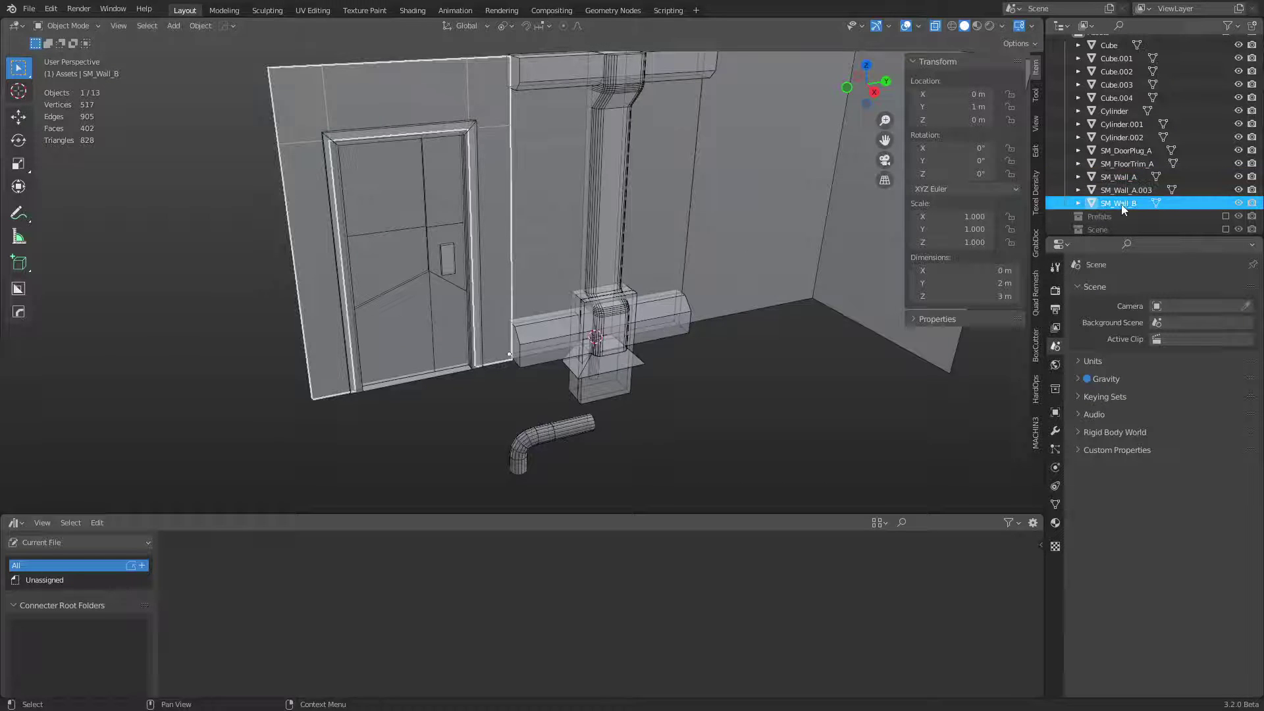
double_click(1121, 209)
left_click(1212, 209)
key("BackSpace")
key("BackSpace")
type("Door")
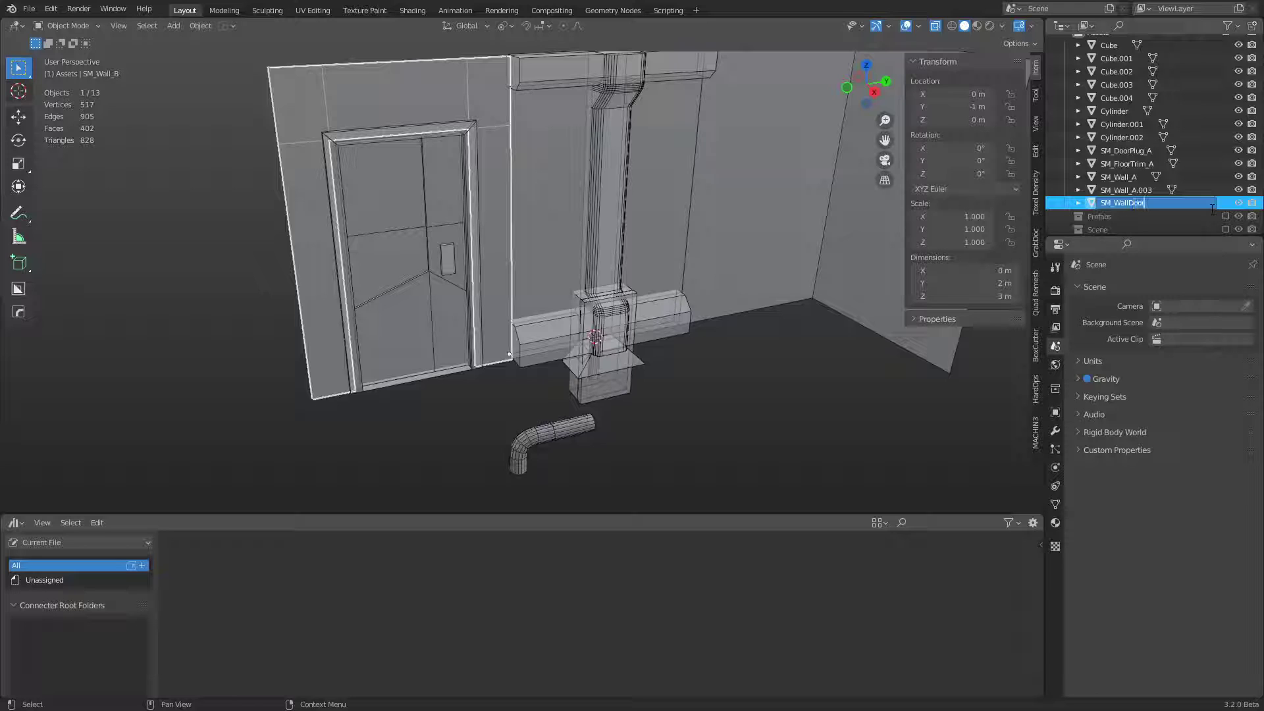
type("_A")
key("Return")
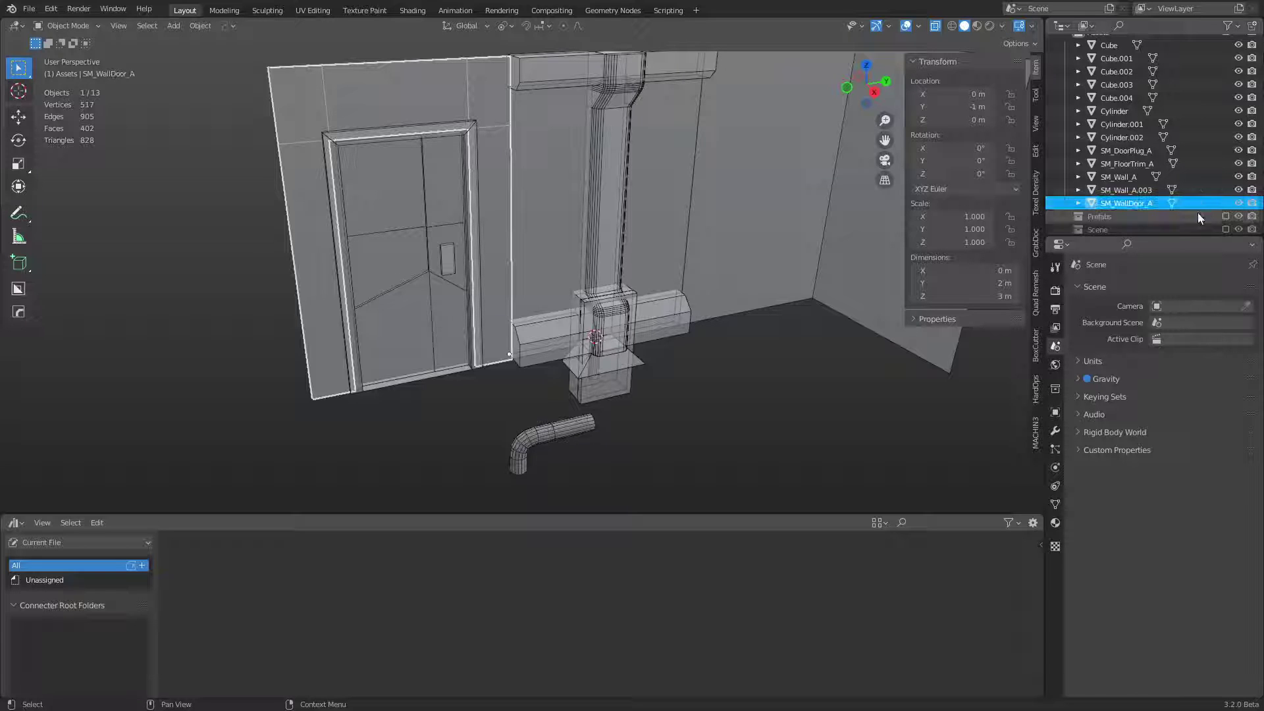
Step: Rename the doorway wall section as SM_Wall_A_Door and deselect it
double_click(1135, 209)
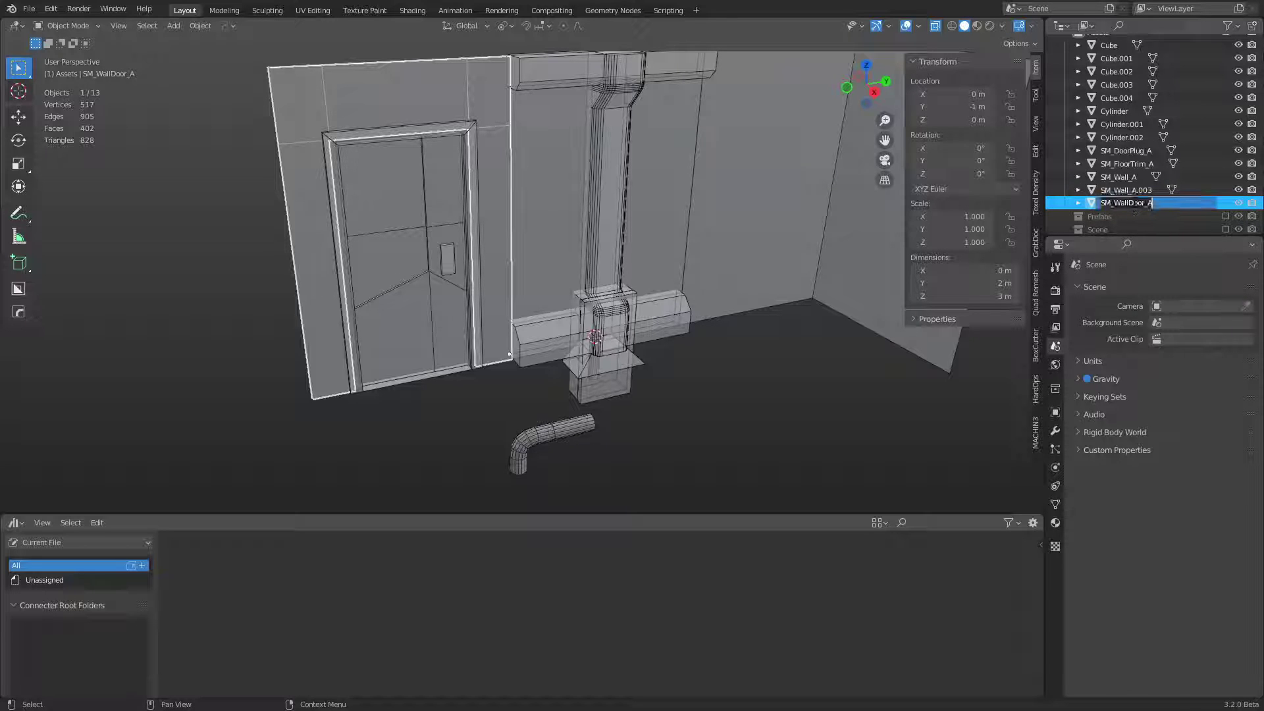
left_click(1167, 206)
key("BackSpace")
key("BackSpace")
key("BackSpace")
key("BackSpace")
key("BackSpace")
key("BackSpace")
type("_Do")
key("BackSpace")
key("BackSpace")
type("A")
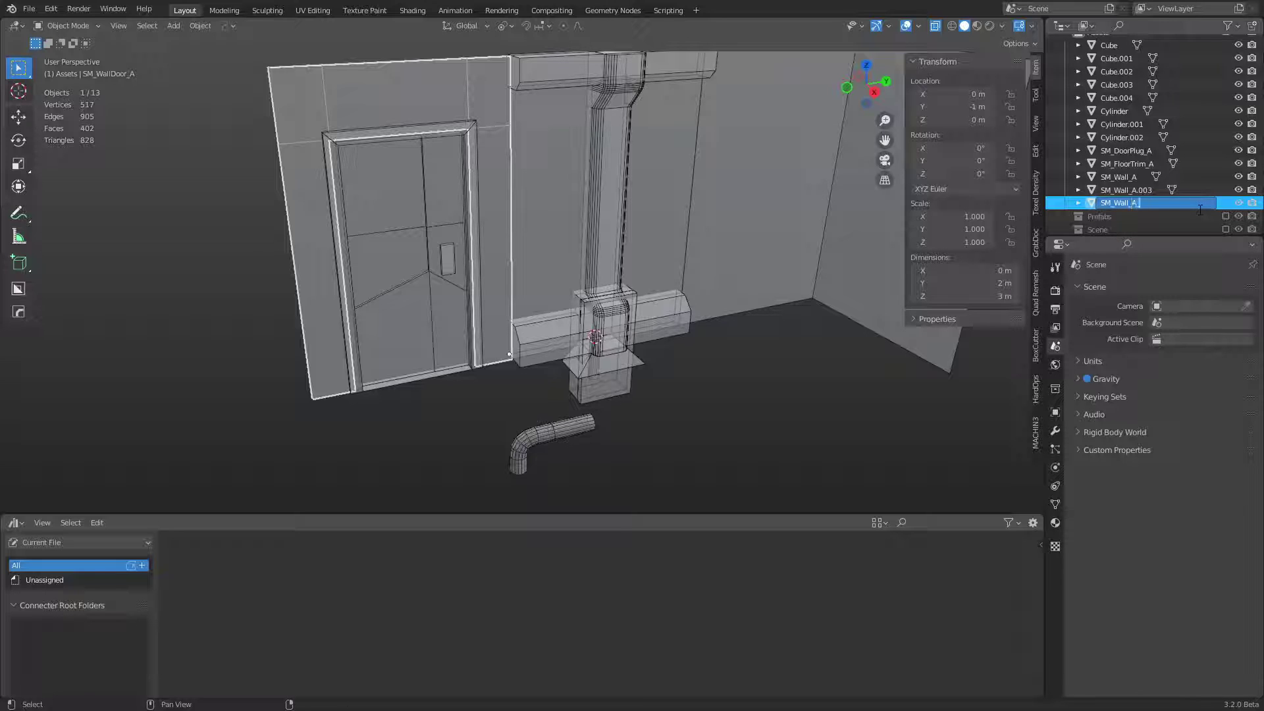
type("_Door")
key("Return")
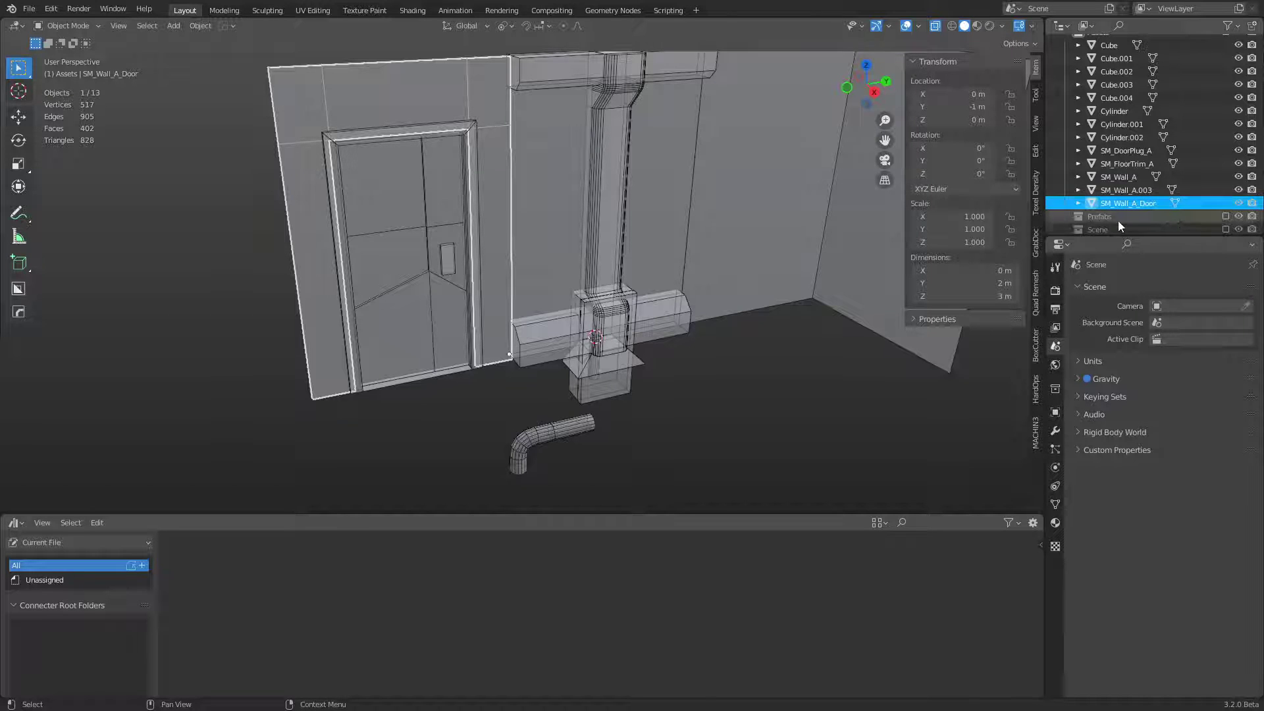
left_click(716, 406)
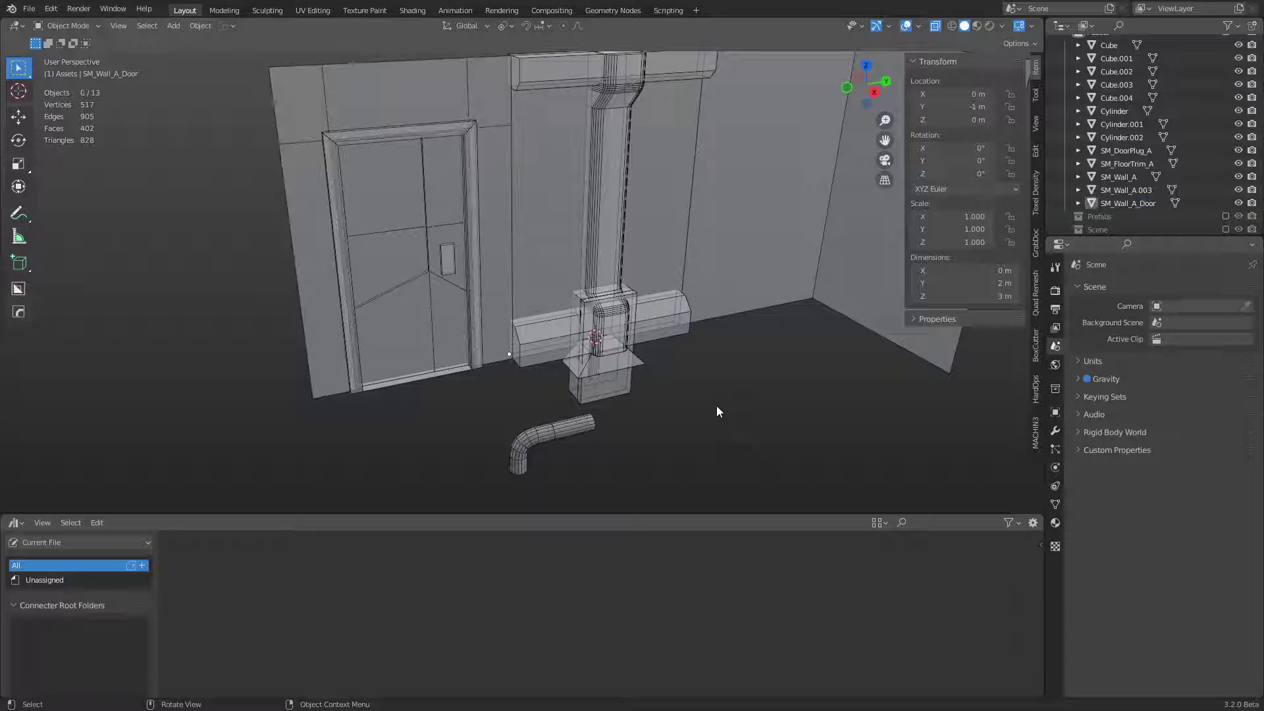
Step: Rename the L-shaped corner wall as SM_Wall_A_Corner and deselect it
left_click(552, 271)
left_click(769, 224)
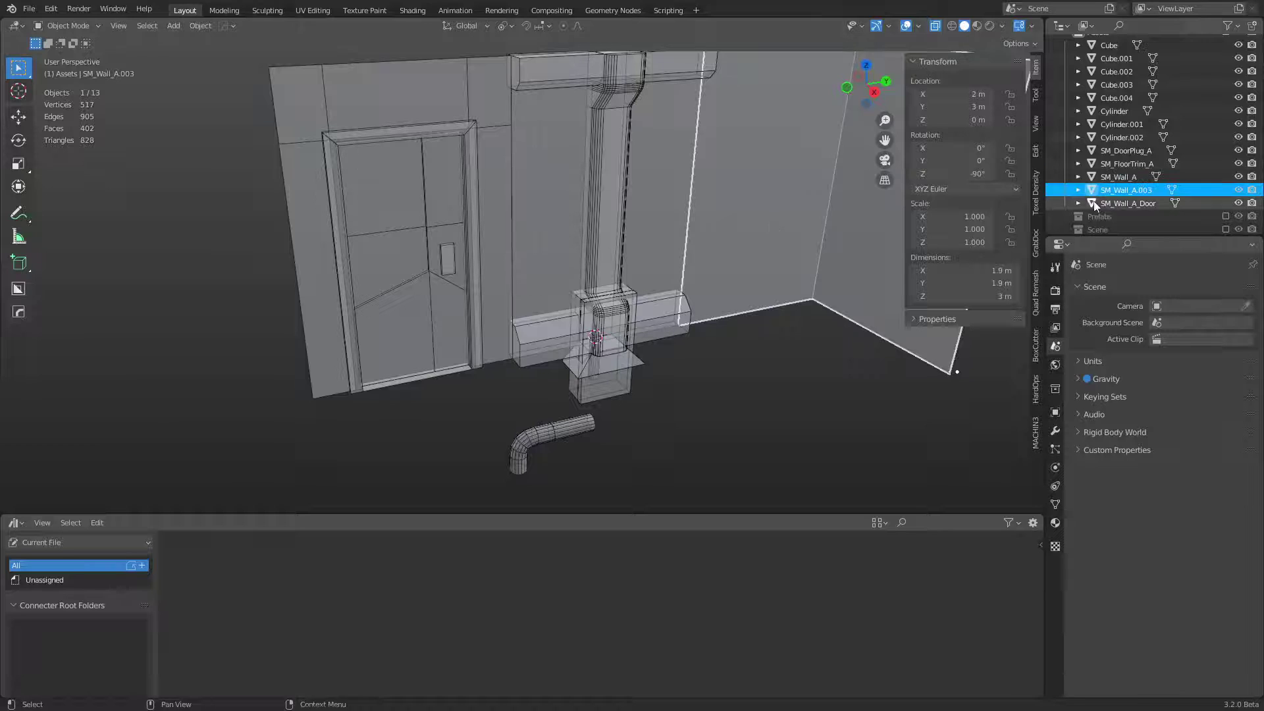
double_click(1129, 189)
left_click_drag(1139, 191, 1185, 195)
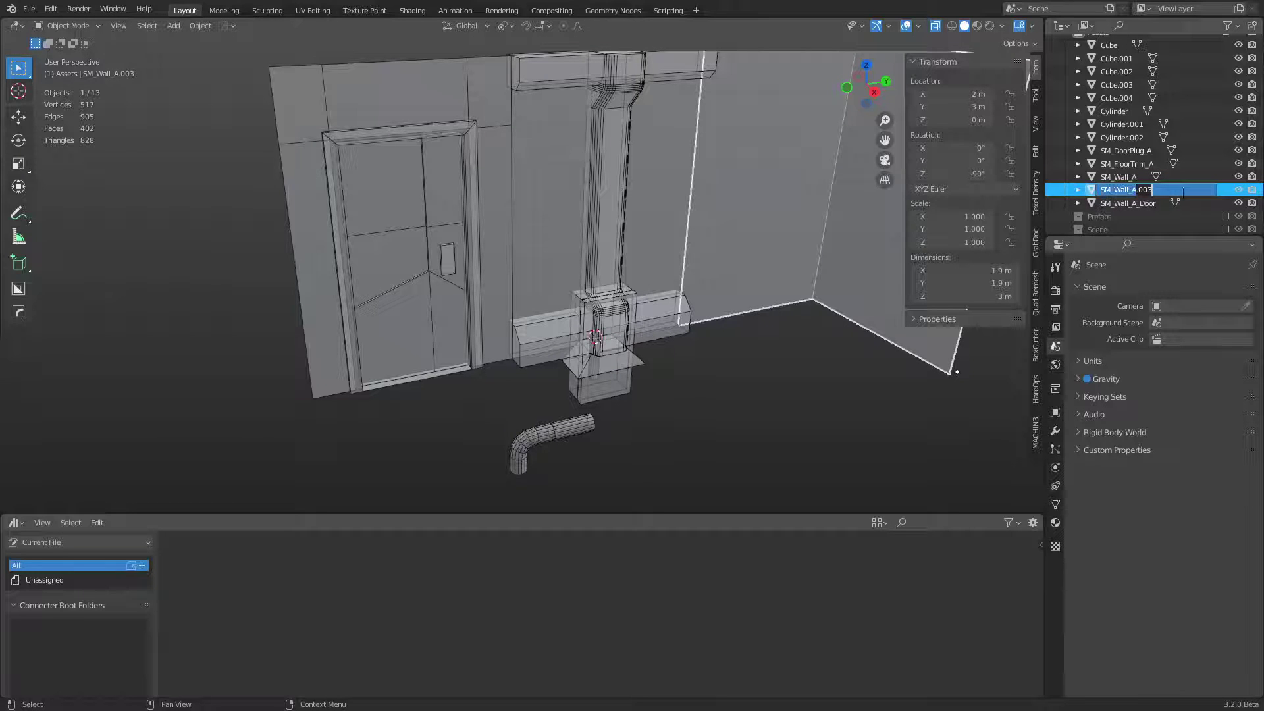
key("BackSpace")
type("Corner")
key("BackSpace")
key("Return")
left_click(779, 389)
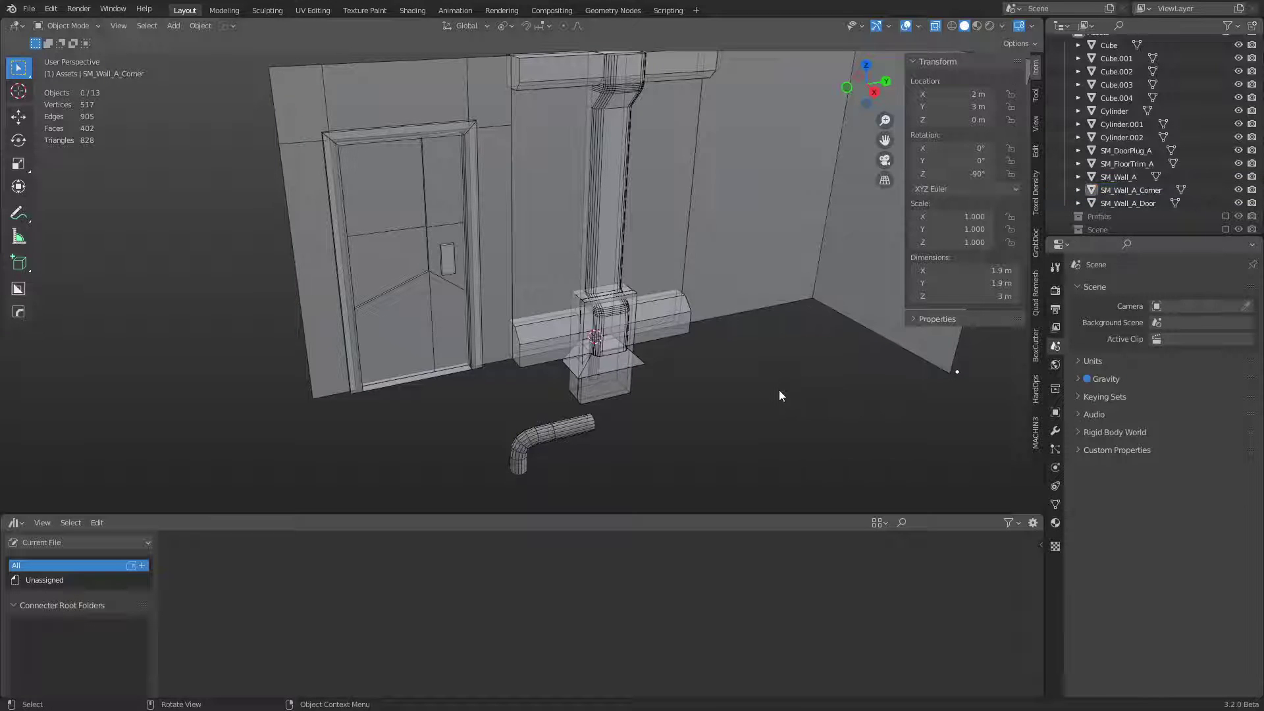
Step: Turn off the wireframe overlay and X-ray display so the modular pieces show as solid shading
scroll(777, 324, "down", 1)
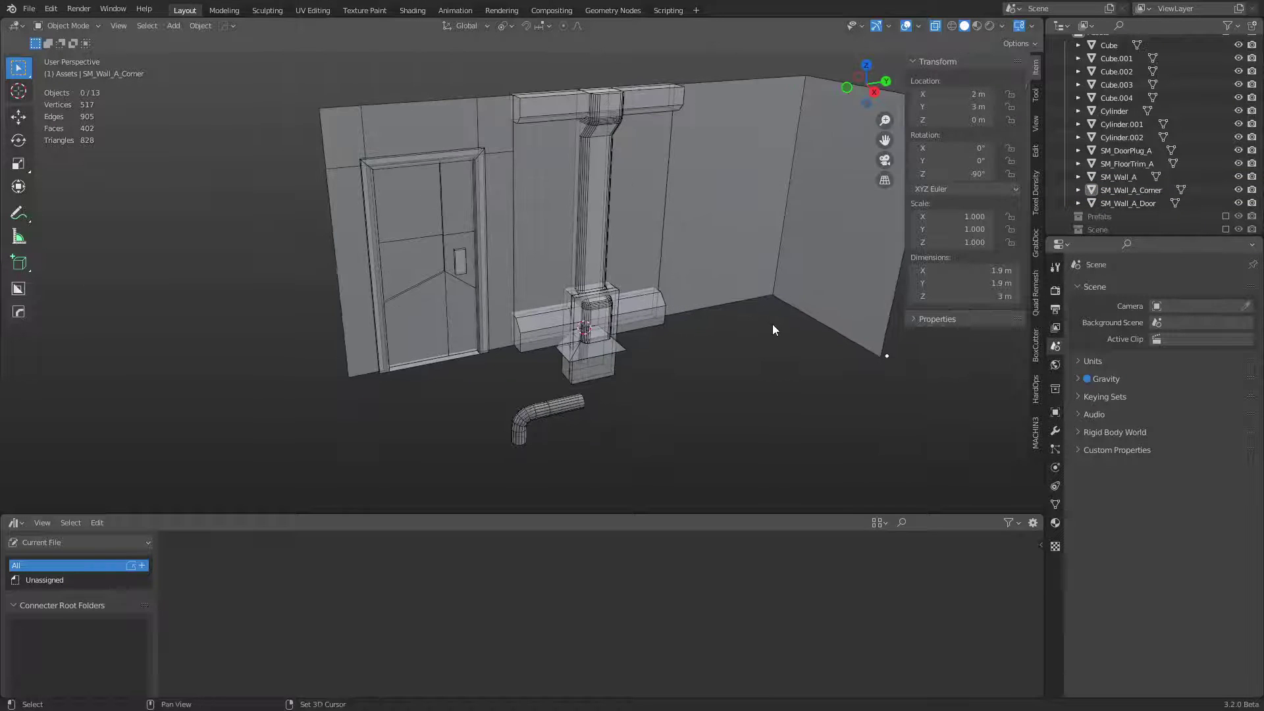
scroll(687, 333, "up", 3)
scroll(675, 334, "down", 1)
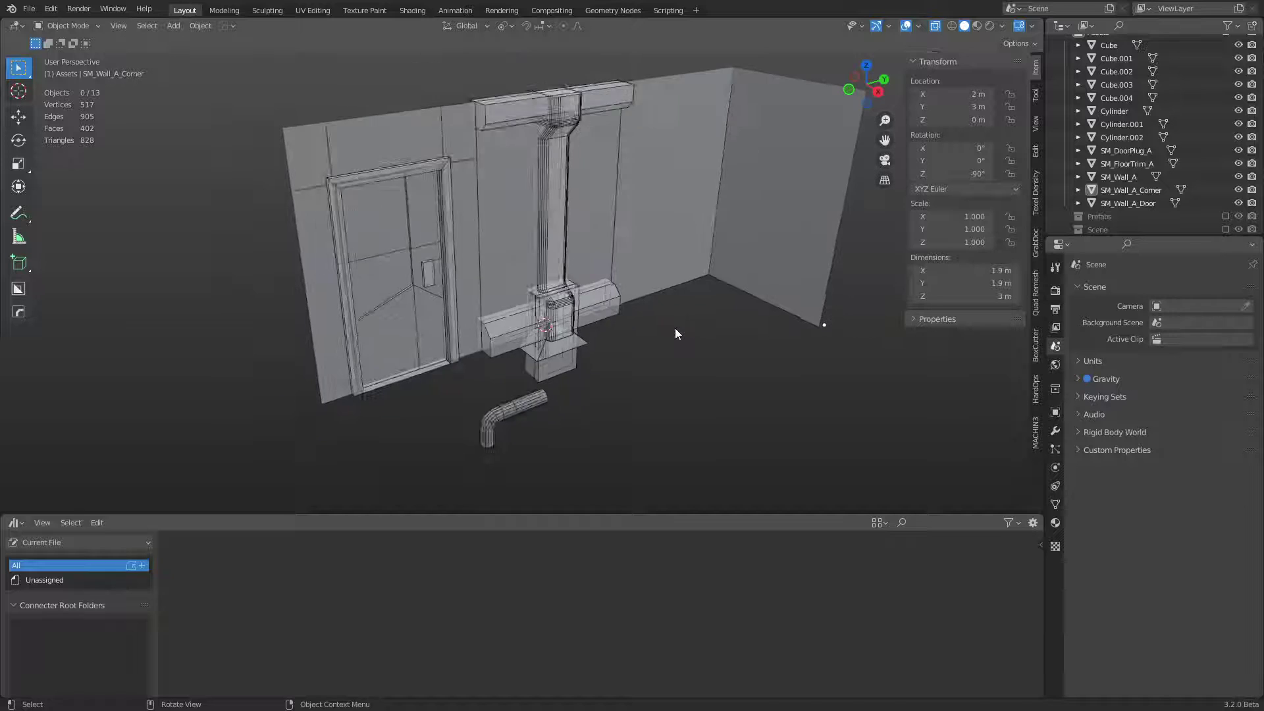
key("shift+z")
middle_click_drag(675, 334, 661, 334)
key("alt+z")
Step: Apply Sharpen to the central vertical pillar with 30° sharpness and 60° auto smooth
left_click(544, 218)
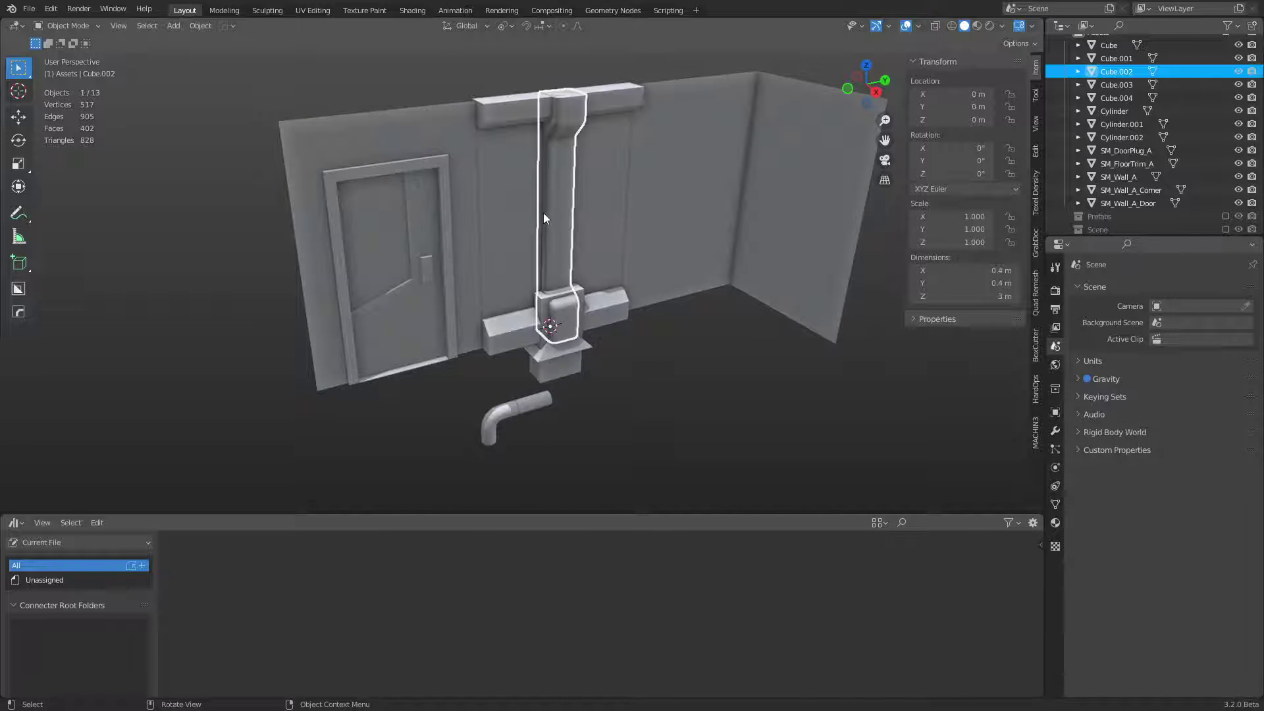
key("q")
left_click(532, 207)
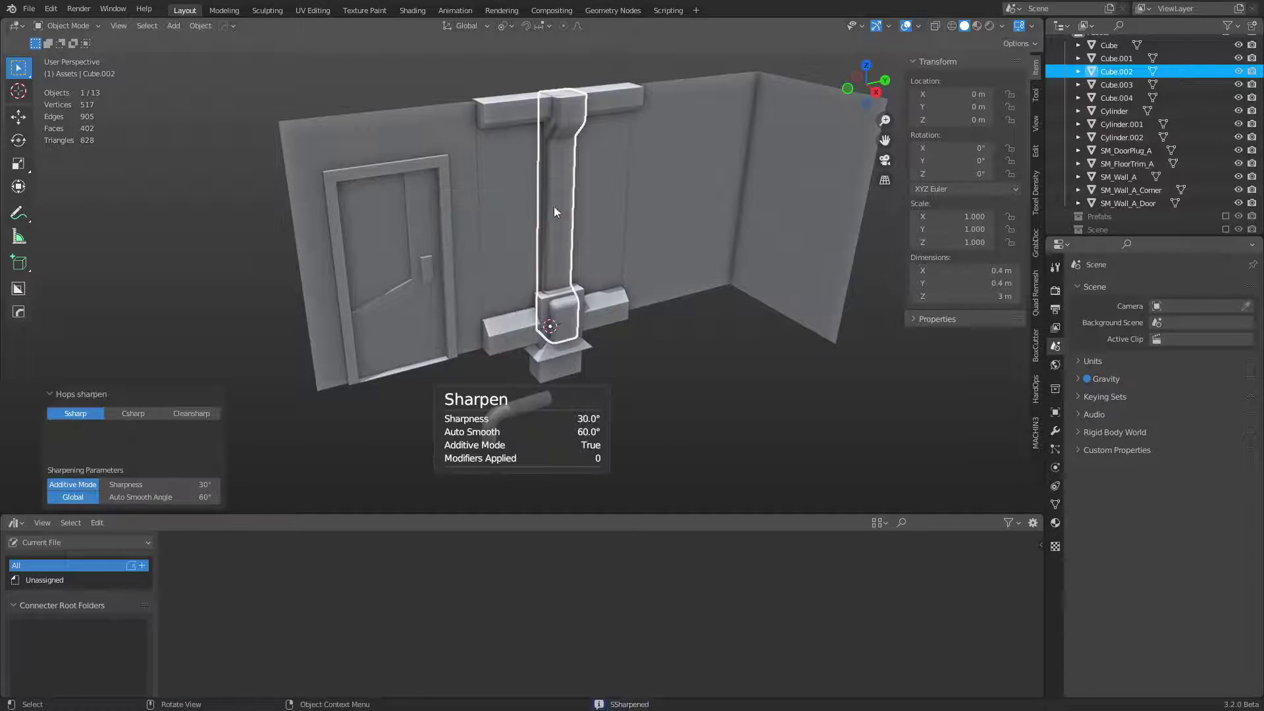
middle_click_drag(554, 206, 528, 271)
Step: Rename the central vertical pillar as SM_Pillar_A
double_click(1121, 76)
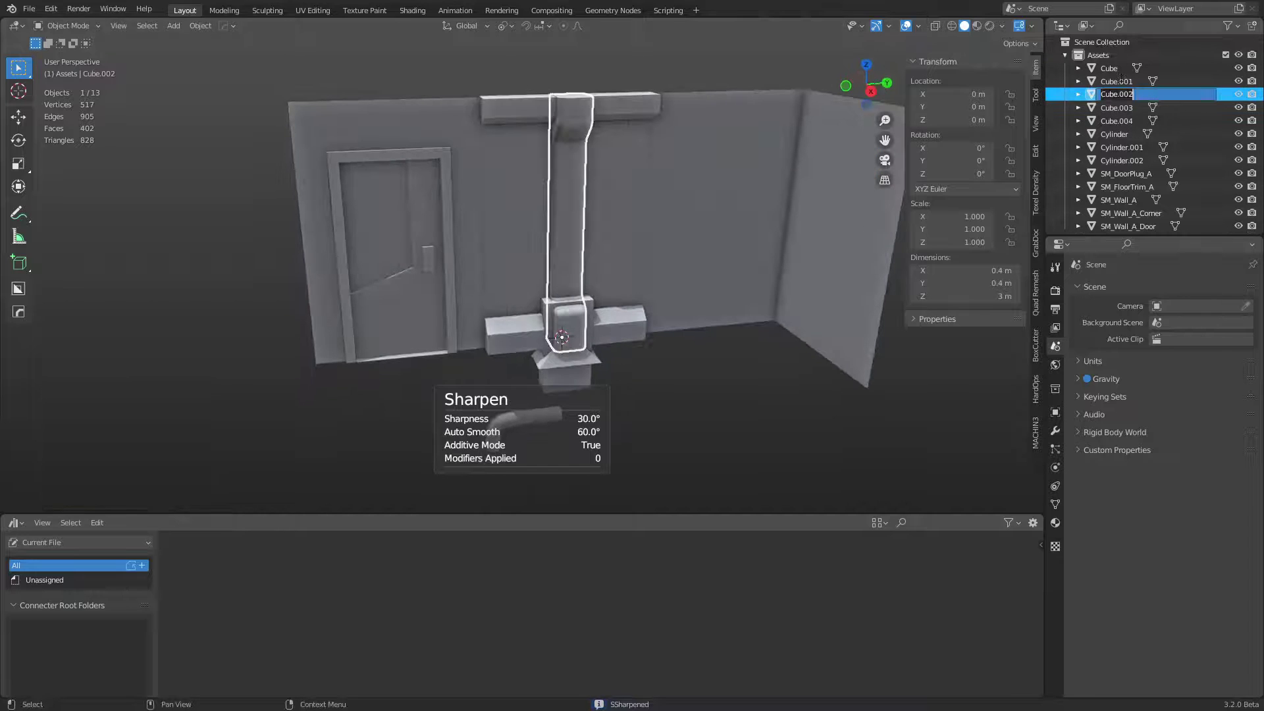
type("SM_")
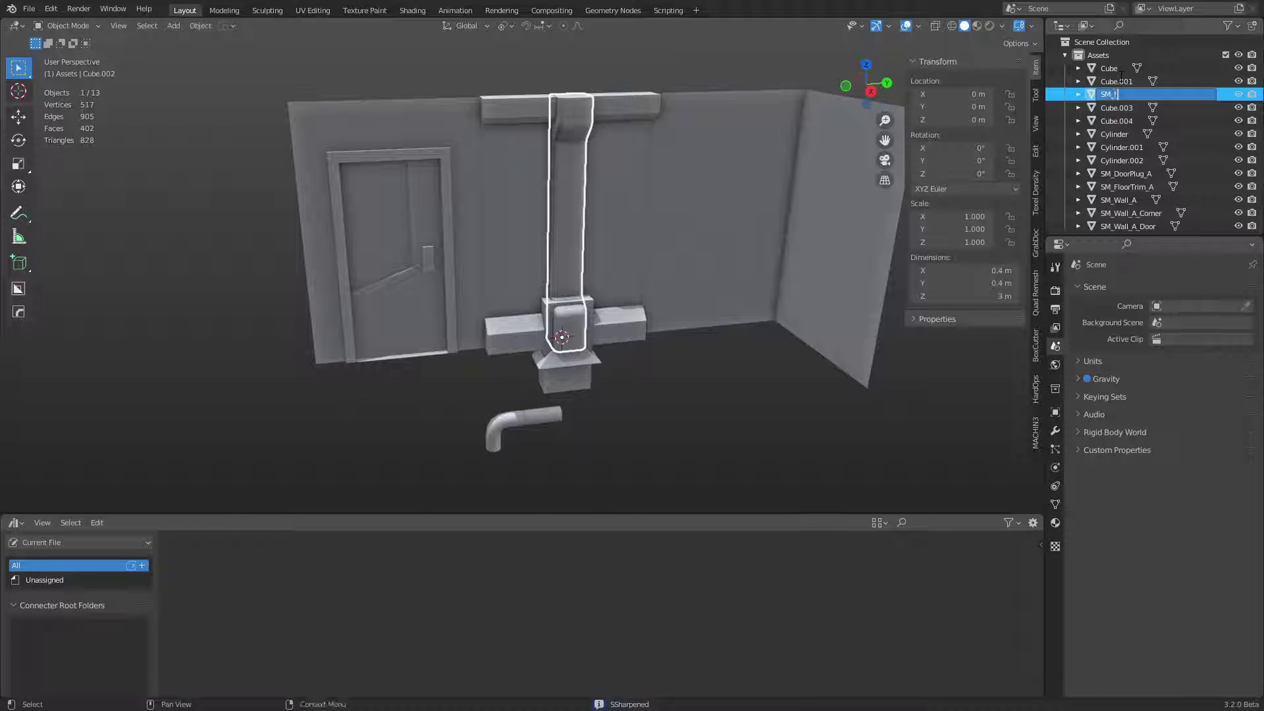
type("Pillar_A")
key("Return")
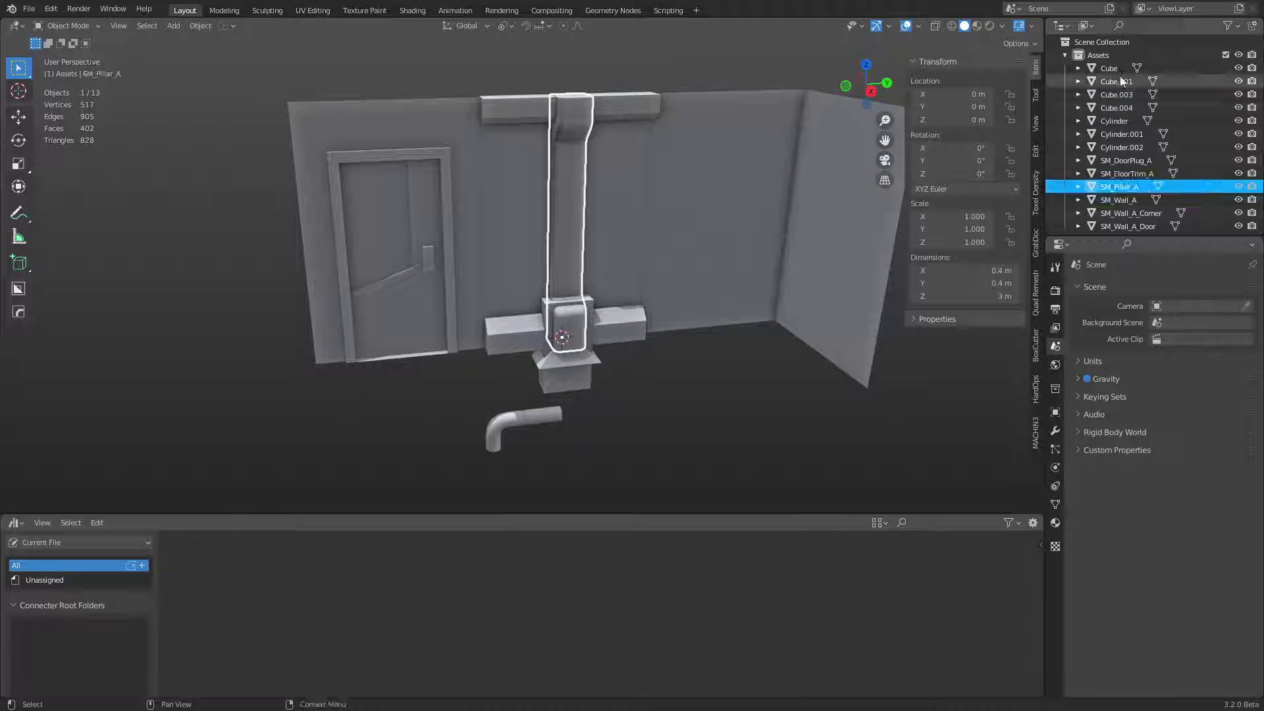
Step: Set the upper horizontal trim's origin to its selected top corner vertex at the wall
left_click(614, 116)
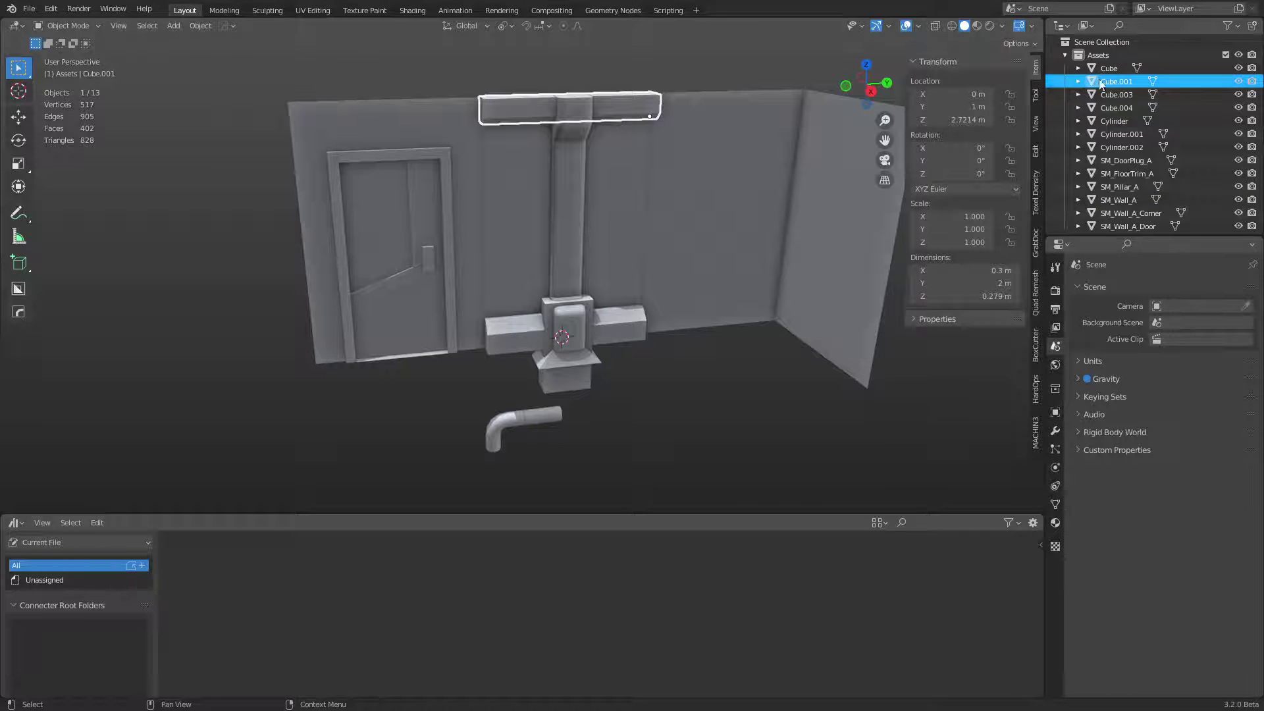
middle_click_drag(614, 118, 598, 174)
key("Tab")
key("shift+s")
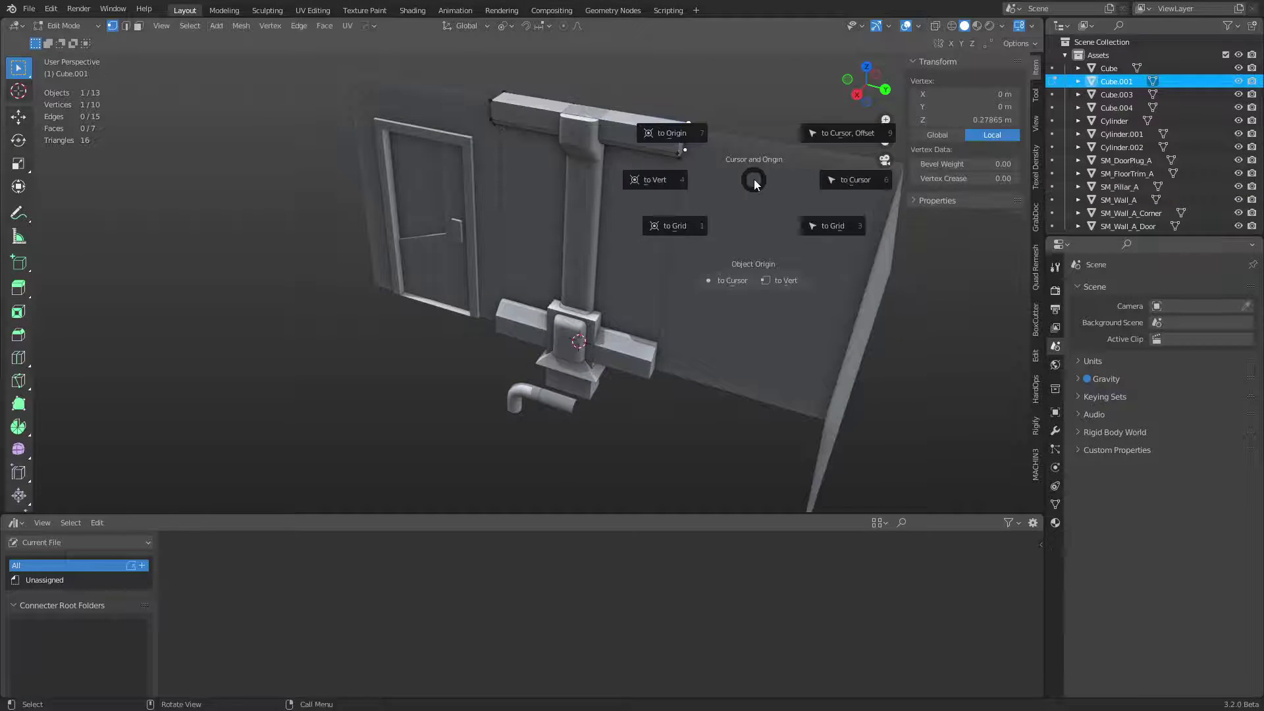
left_click(783, 285)
key("Tab")
Step: Set the lower horizontal trim's origin to its bottom rear corner vertex, using X-ray display only for the edit
middle_click_drag(598, 341, 634, 343)
left_click(634, 344)
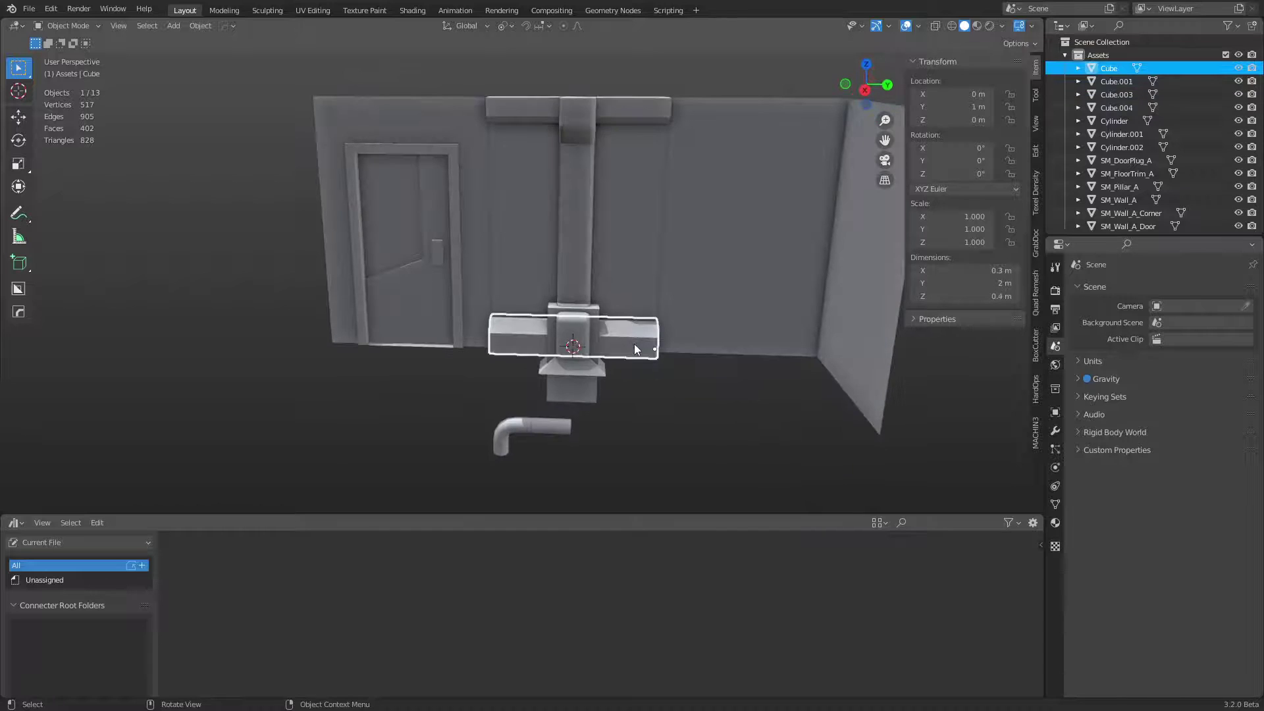
key("Tab")
key("alt+z")
key("shift+s")
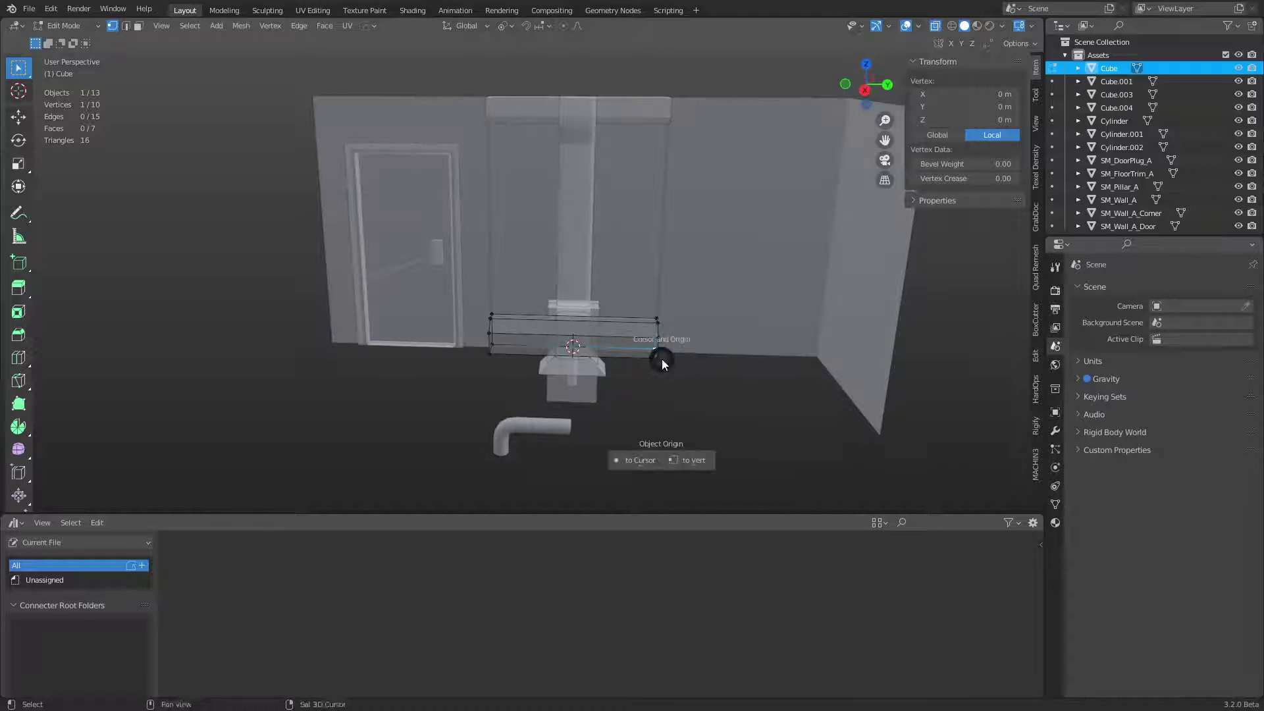
left_click(692, 460)
key("Tab")
left_click(619, 232)
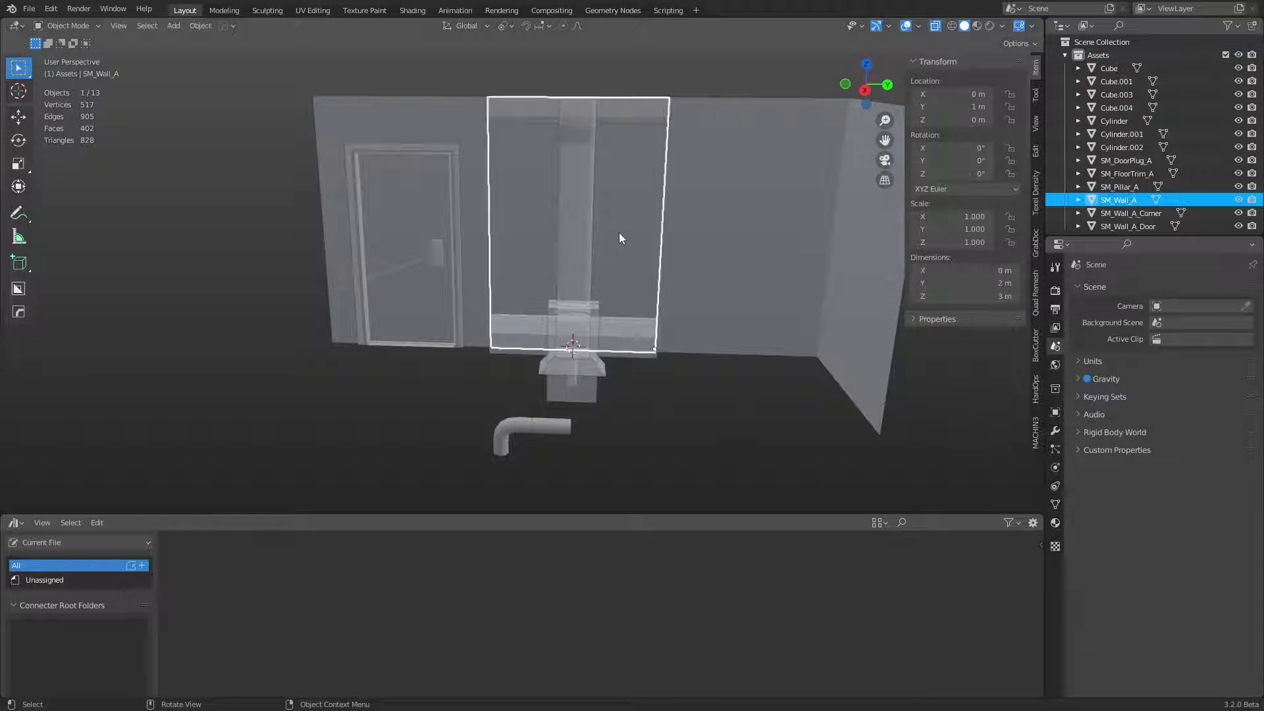
key("alt+z")
Step: Examine the pillar and the box at its base from the front and in perspective to check their origin placement
left_click(576, 242)
middle_click_drag(577, 243, 570, 296, "alt")
middle_click_drag(530, 397, 642, 394)
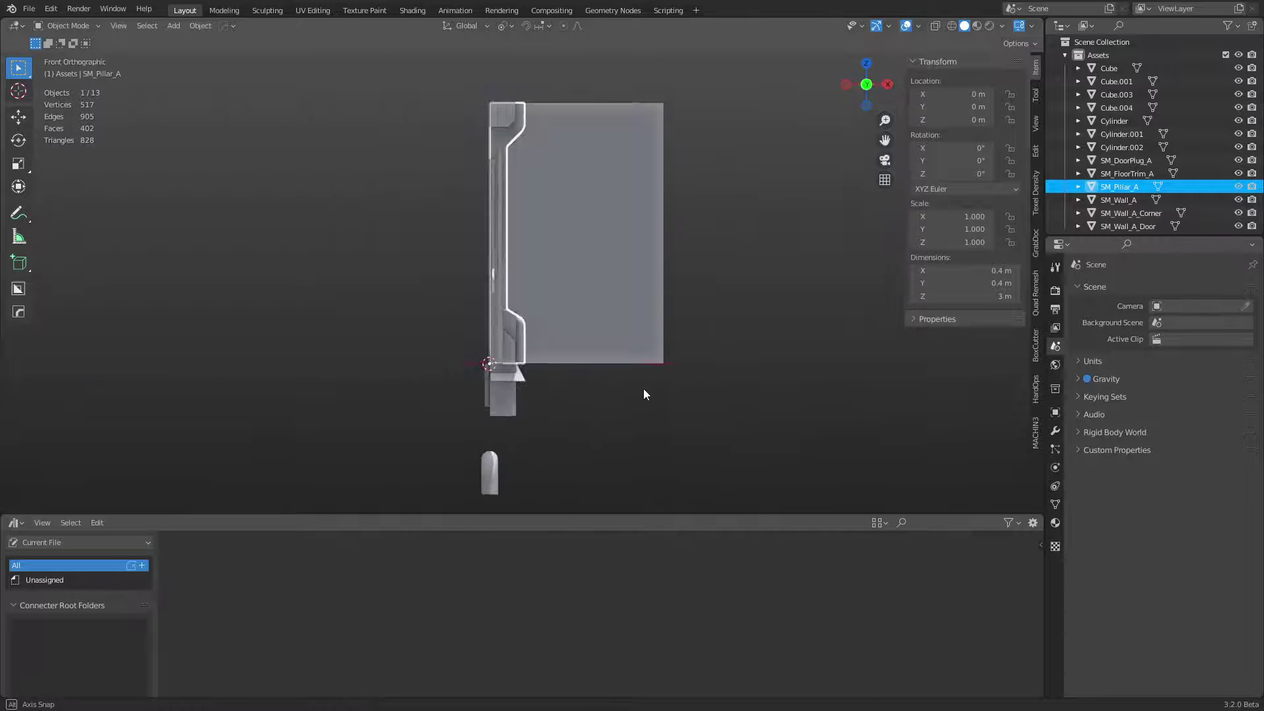
middle_click_drag(626, 350, 491, 330)
left_click(494, 331)
left_click(518, 383)
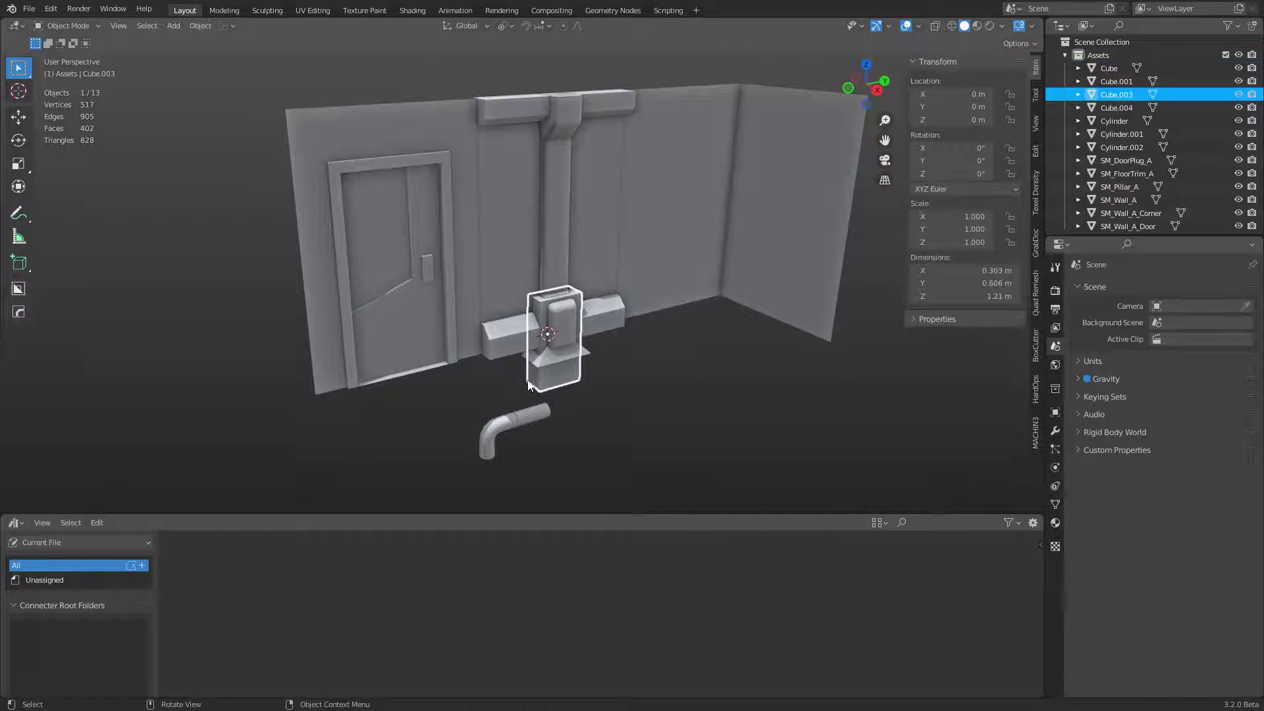
middle_click_drag(519, 384, 607, 360)
middle_click_drag(516, 362, 555, 373, "alt")
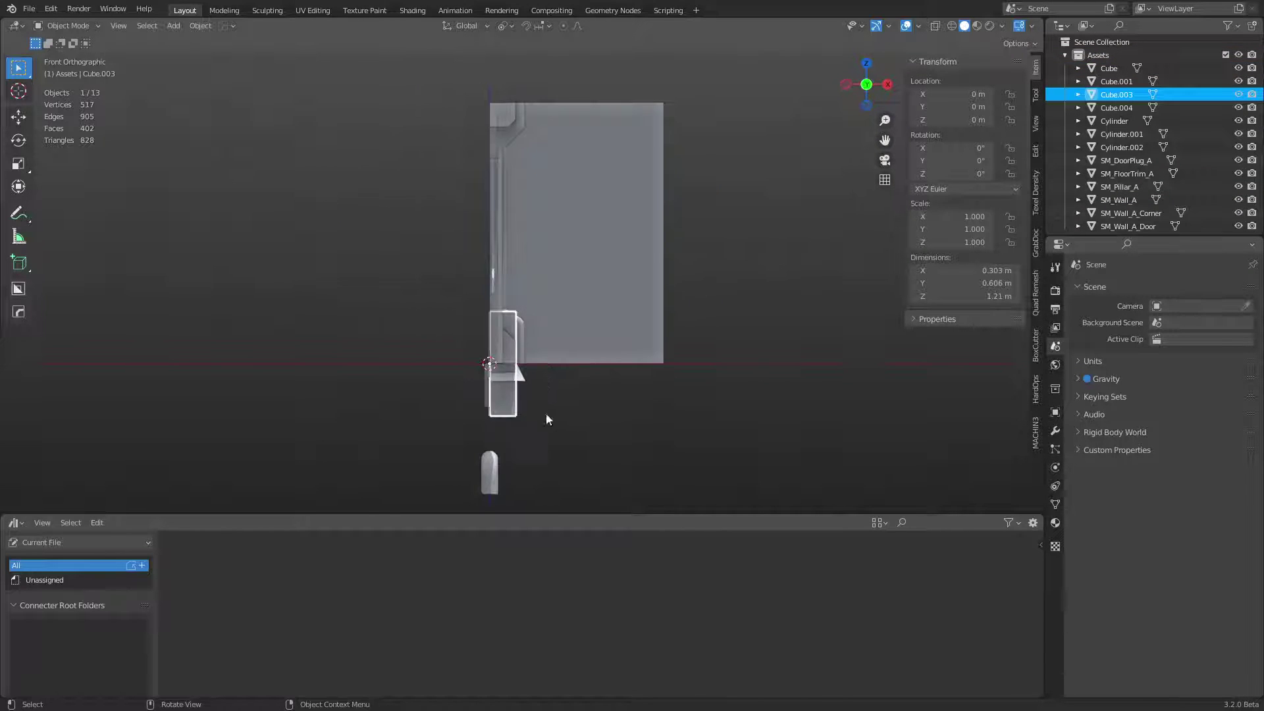
middle_click_drag(653, 378, 525, 387)
left_click(566, 368)
Step: Set the pipe elbow's origin to the centre of the end edge loop where it meets the straight pipe
left_click(531, 435)
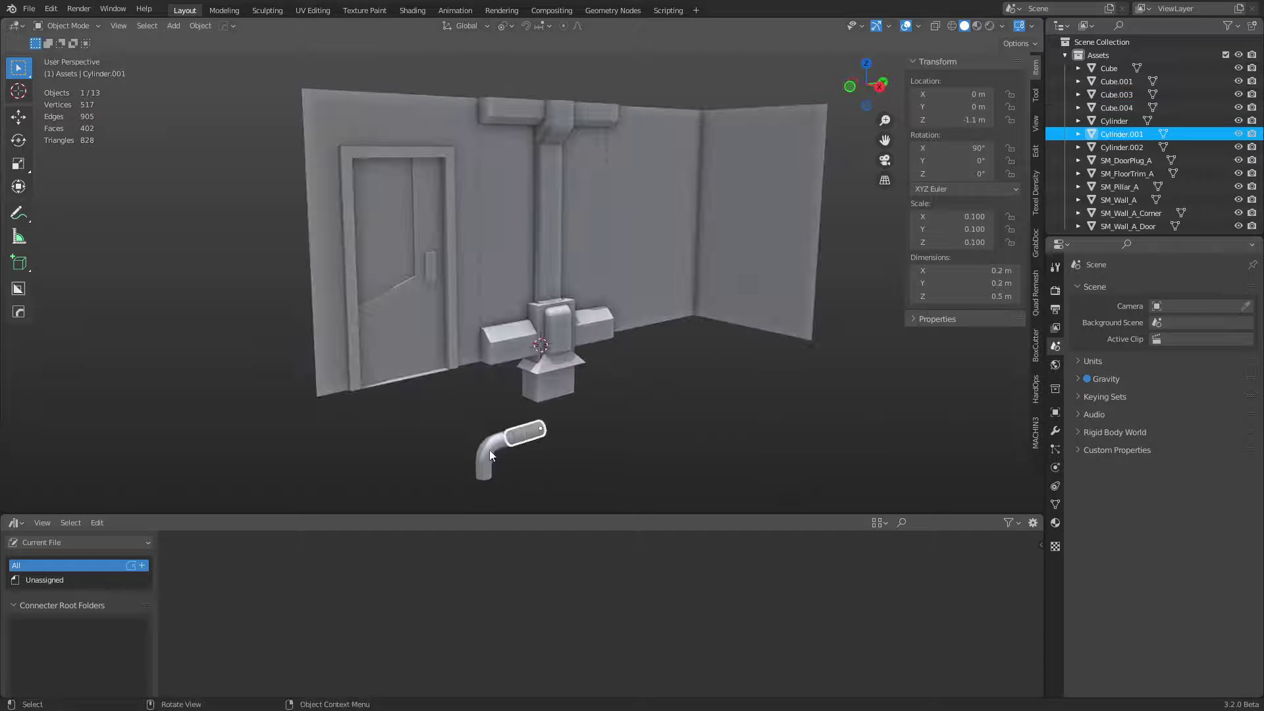
left_click(503, 449)
middle_click_drag(586, 432, 551, 337)
scroll(556, 334, "up", 4)
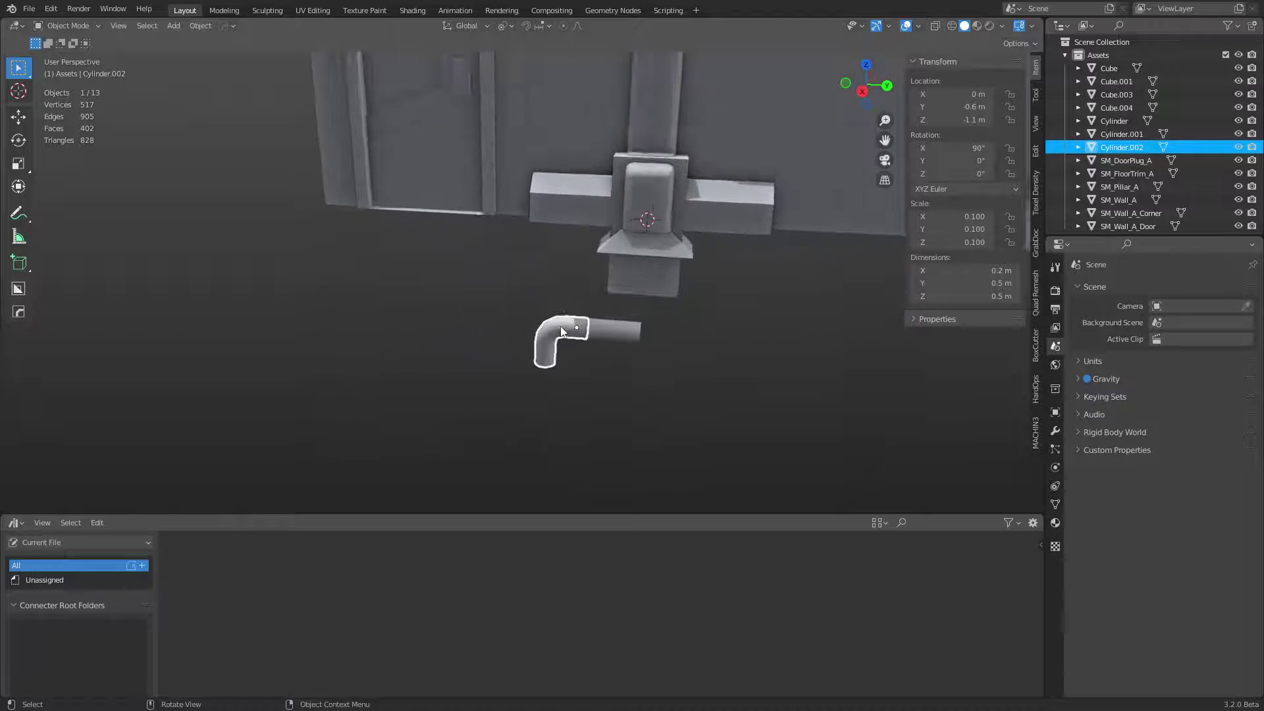
key("Tab")
left_click(622, 329)
key("2")
middle_click_drag(714, 375, 667, 401)
key("alt+z")
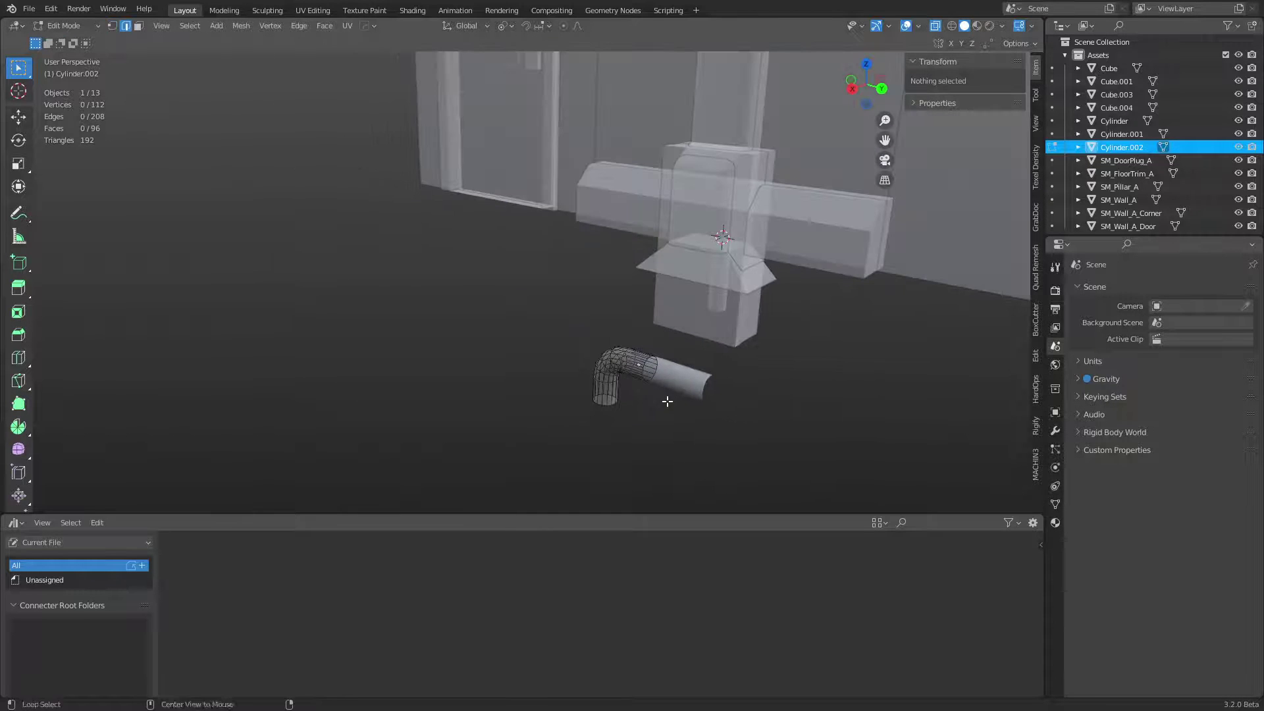
left_click(644, 363, "alt")
left_click(651, 366, "alt")
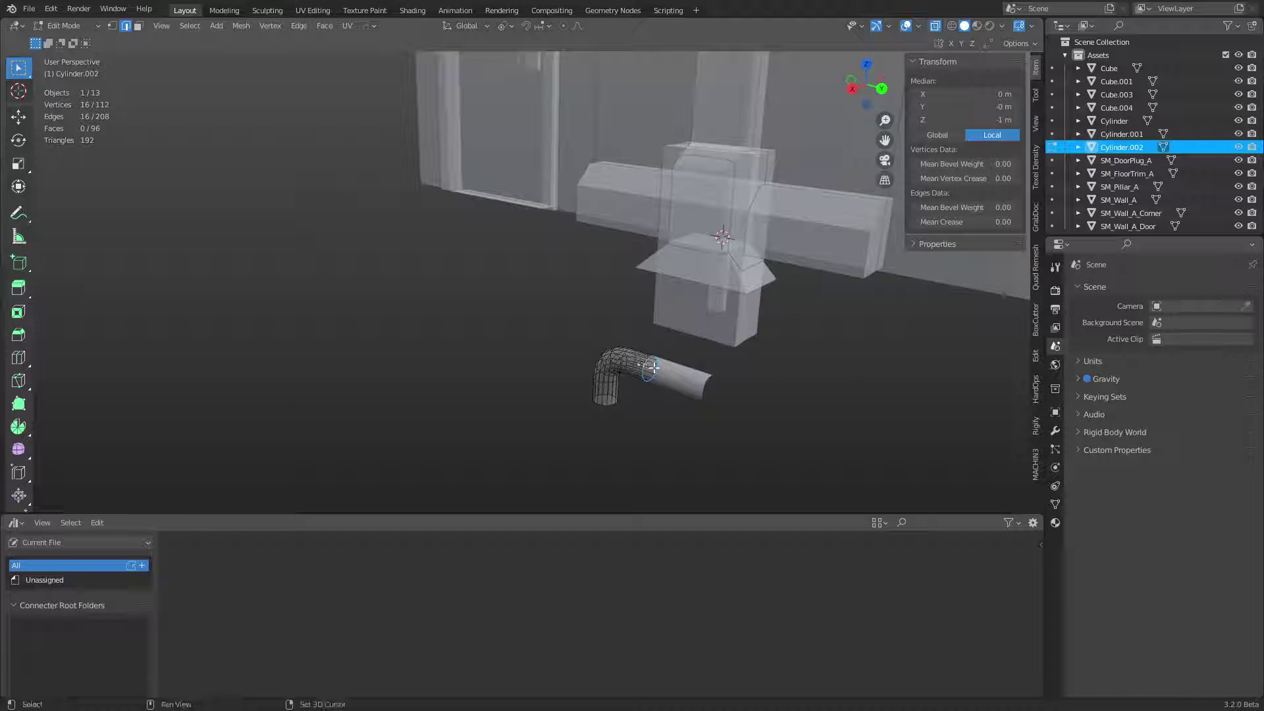
key("shift+s")
left_click(680, 467)
key("Tab")
left_click(574, 465)
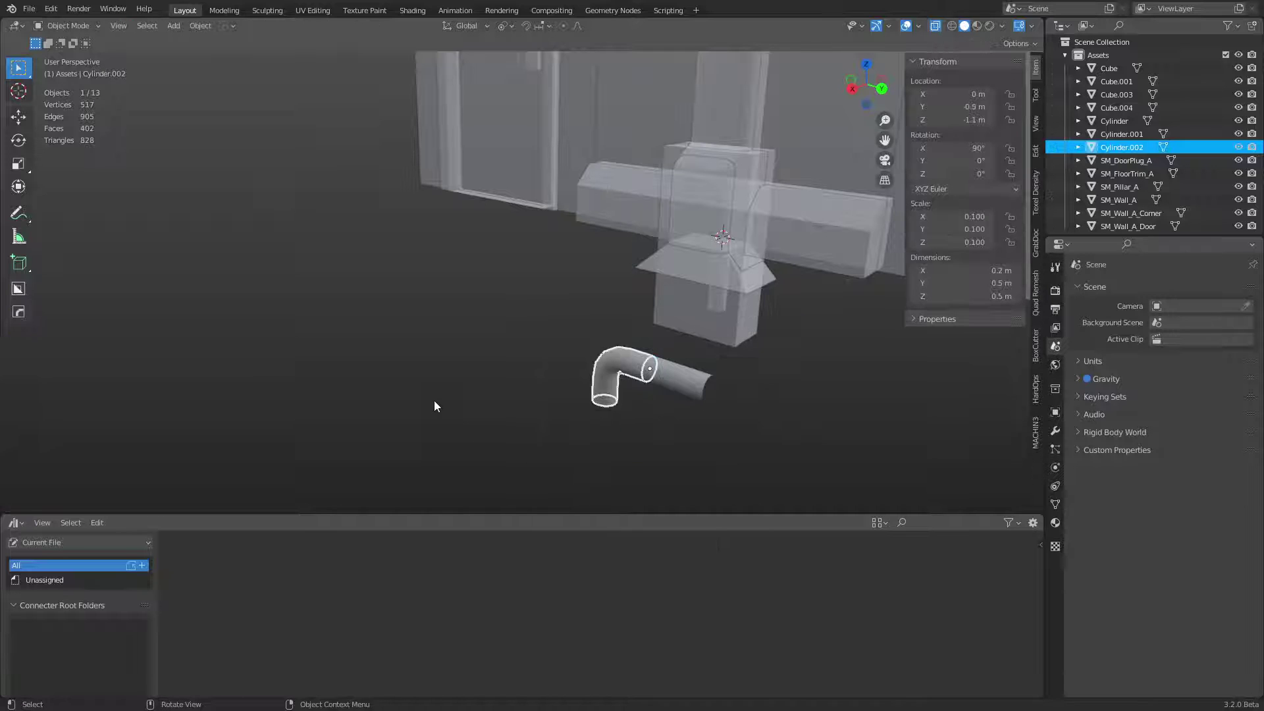
left_click(434, 400)
scroll(512, 337, "down", 4)
key("alt+z")
Step: Examine the pipe pieces and select the corner wall to check its origin placement
middle_click_drag(511, 334, 558, 326)
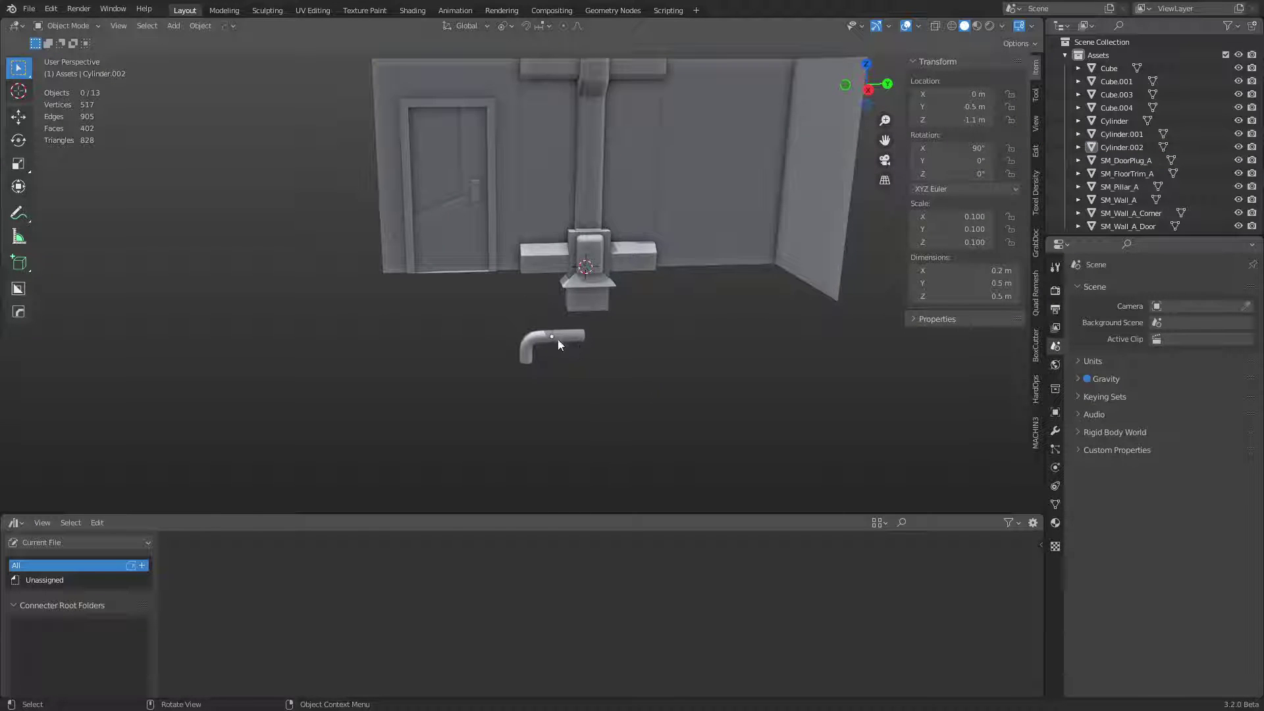
left_click(558, 344)
left_click(635, 318)
middle_click_drag(604, 281, 650, 259)
left_click(650, 259)
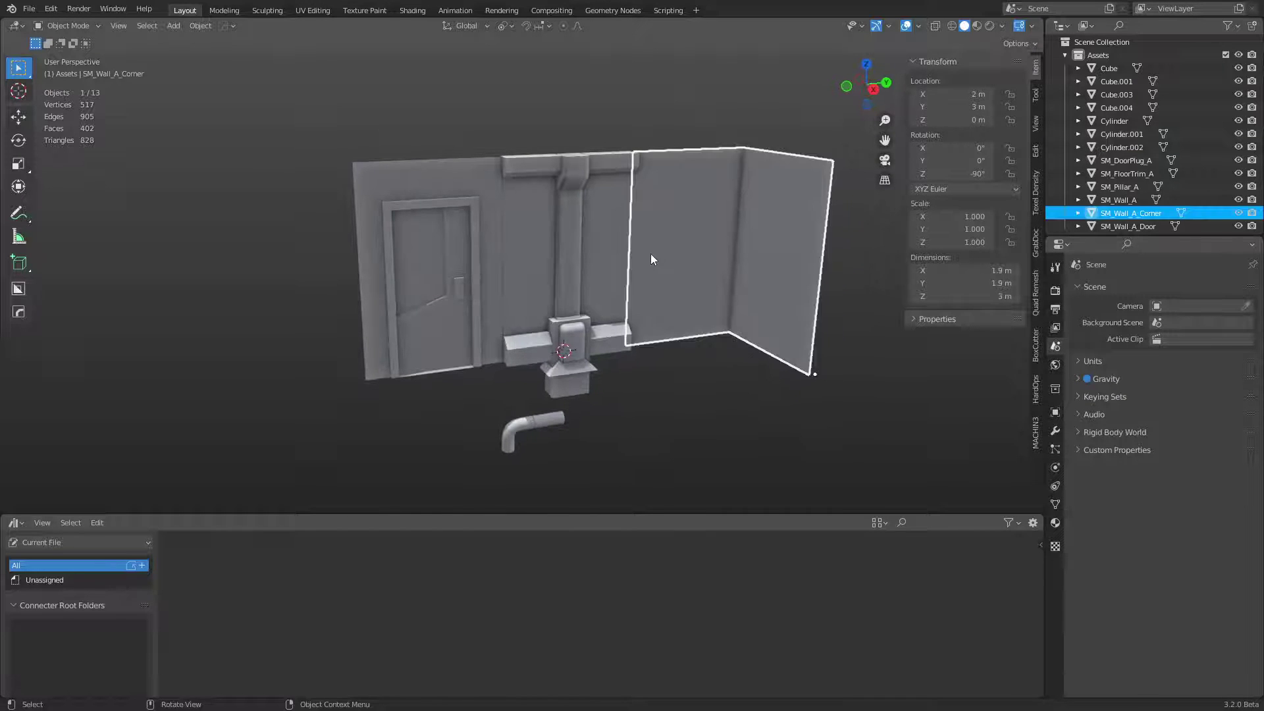
Step: Rename the upper horizontal trim along the wall's top edge as SM_CeilingTrim_A
left_click(587, 262)
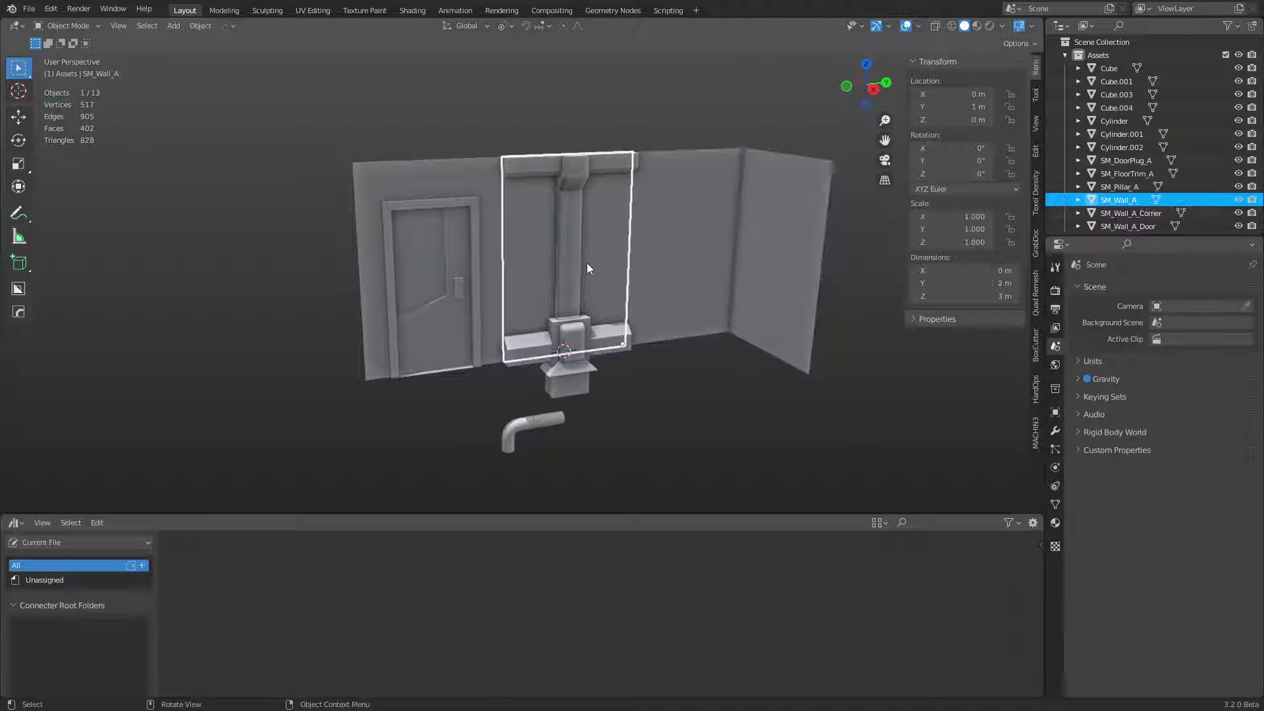
left_click(571, 332)
left_click(536, 176)
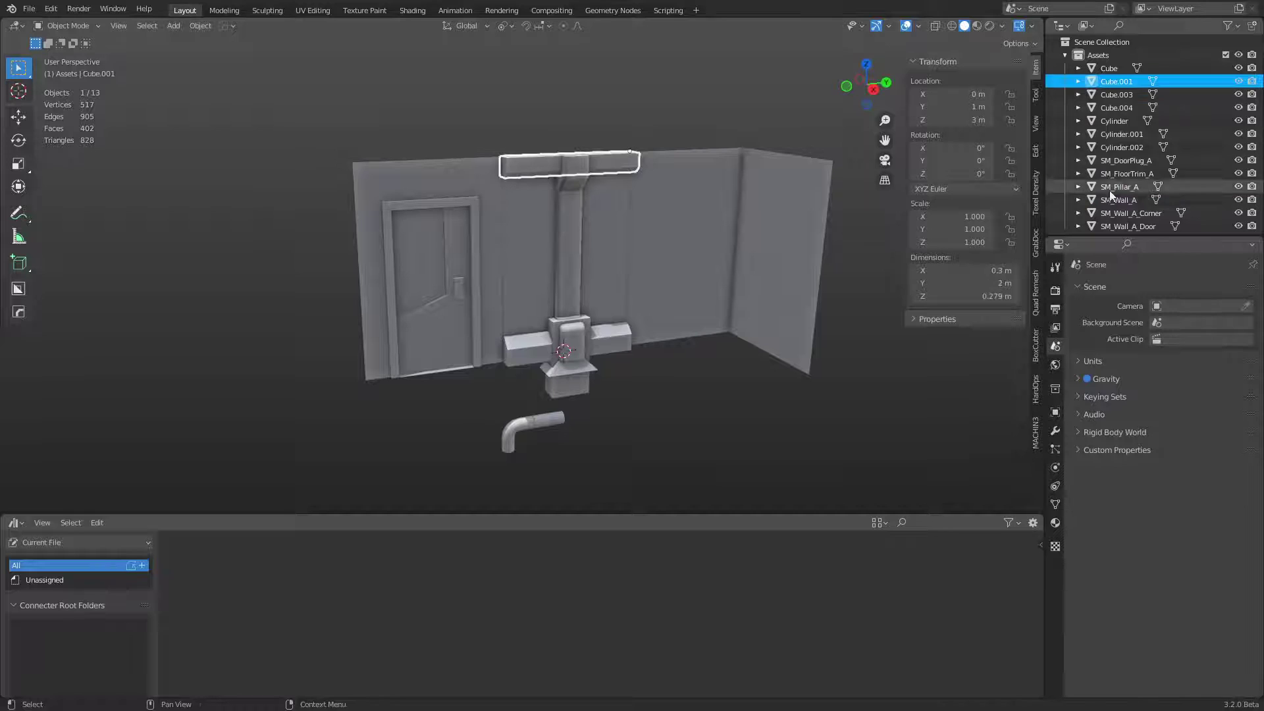
double_click(1119, 82)
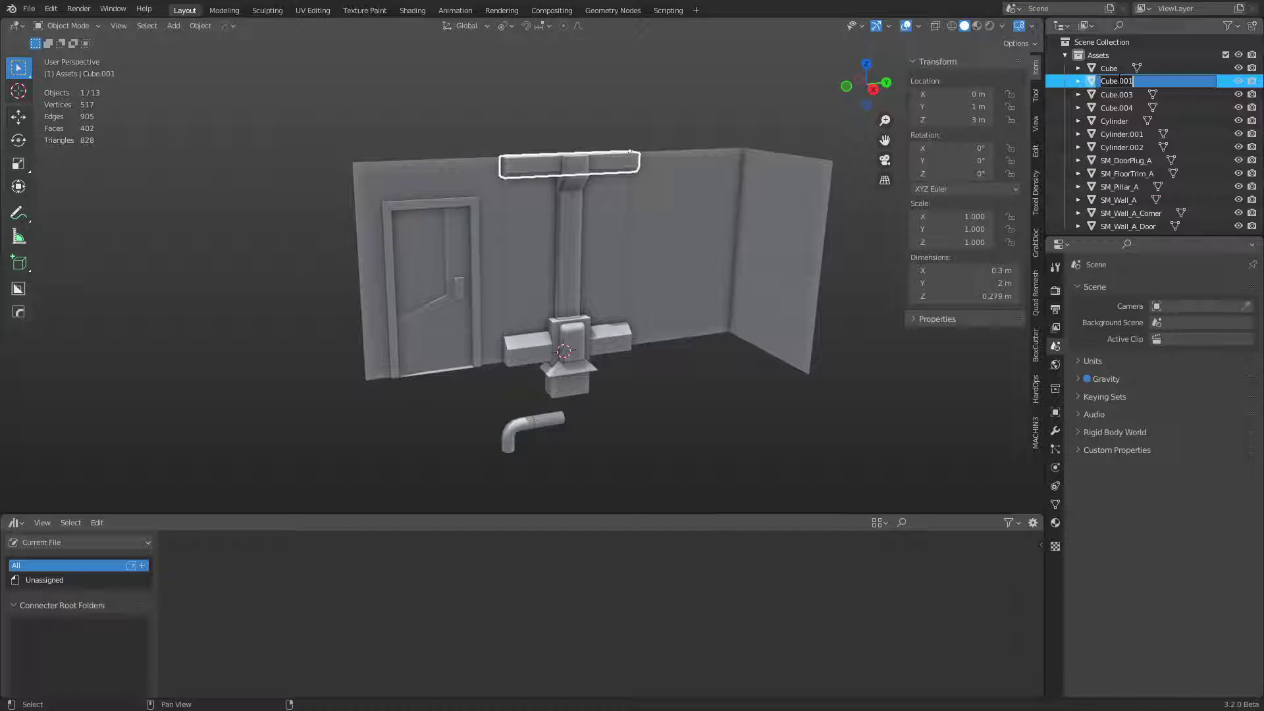
type("SM_CeilingTrim_A")
key("Return")
Step: Try naming the lower horizontal trim at the wall's base SM_FloorTrim_A
left_click(1118, 68)
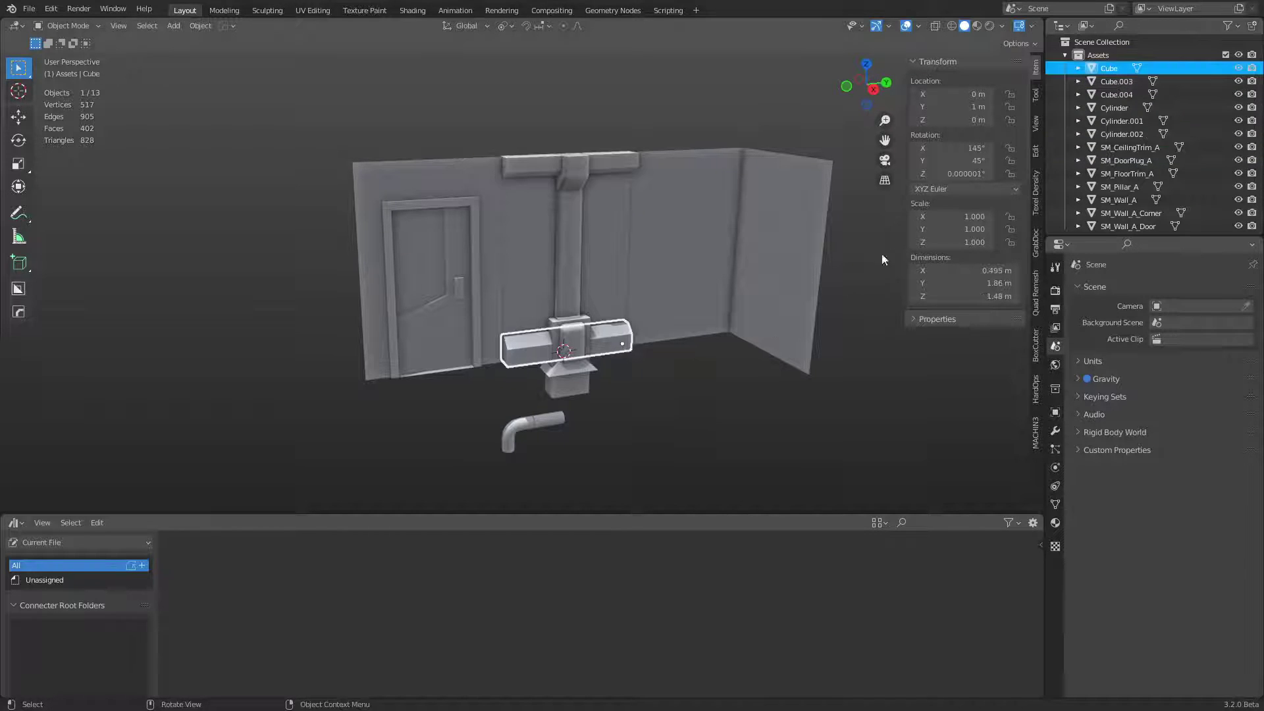
double_click(1118, 68)
type("SM_")
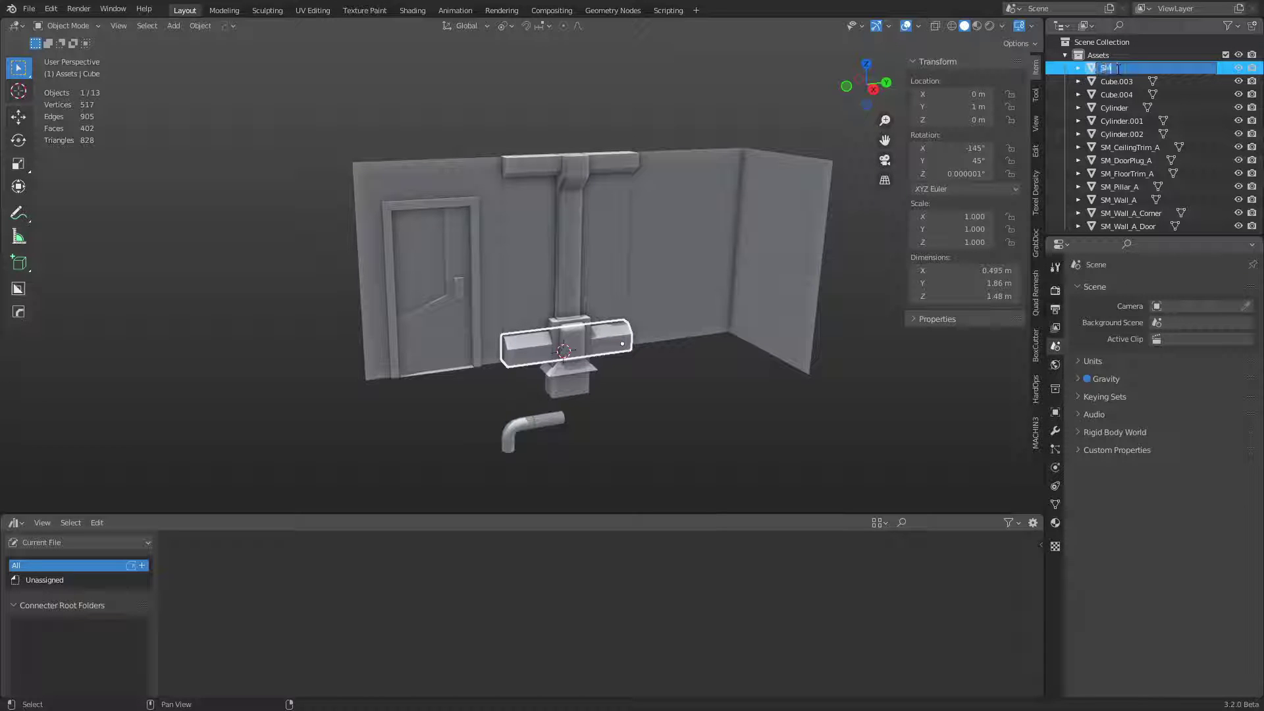
key("BackSpace")
type("VeoorTrim_A")
key("Return")
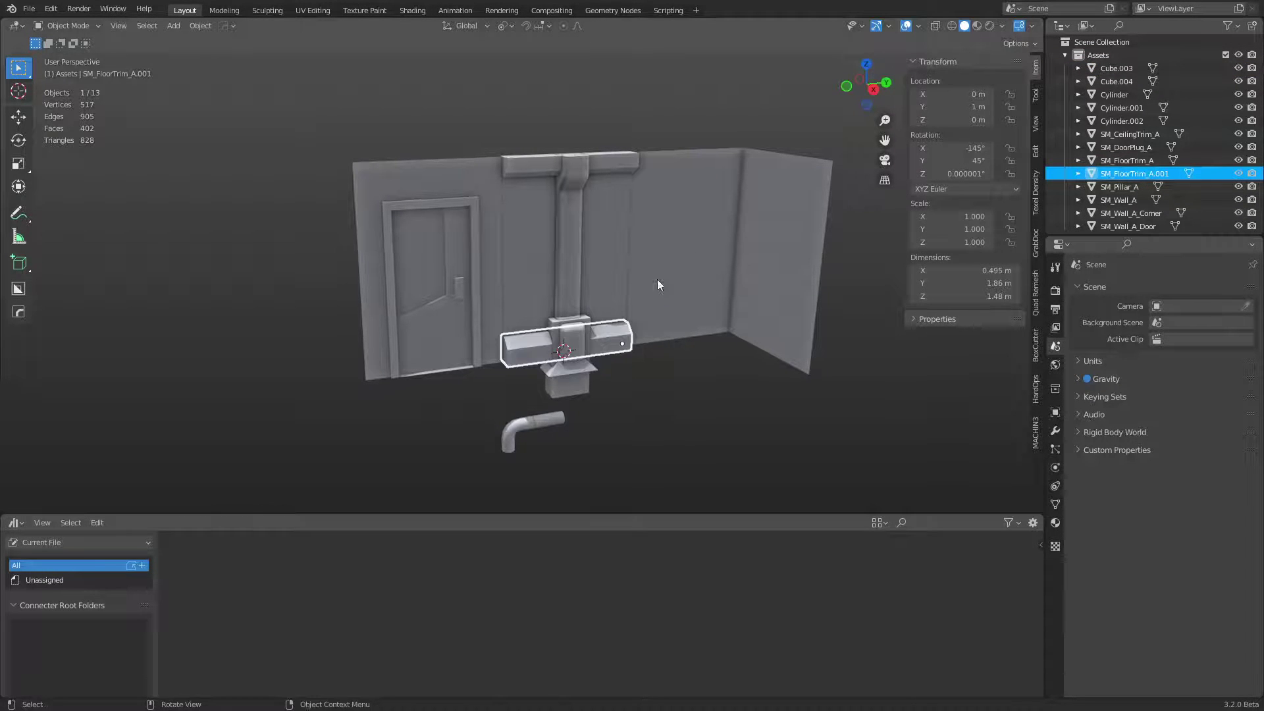
Step: Rename the lower horizontal trim at the wall's base as SM_WallTrim_A, without a numeric suffix
left_click(1149, 162)
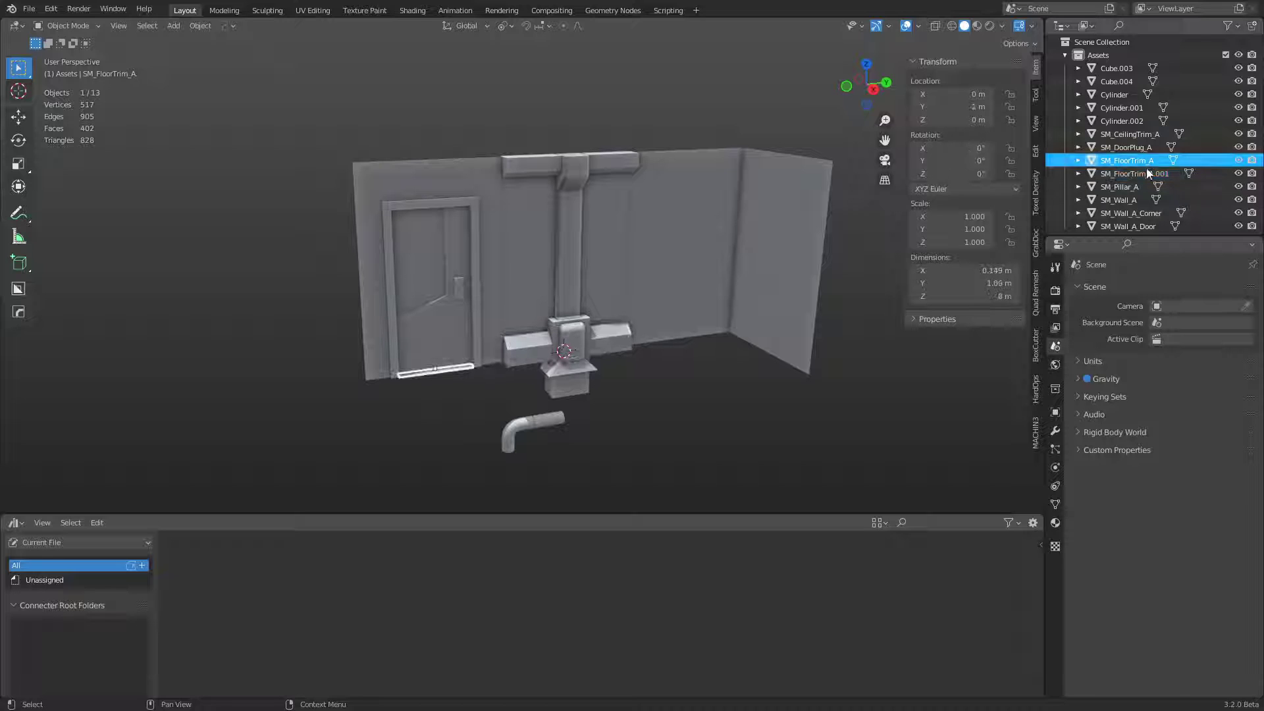
double_click(1147, 174)
left_click(1131, 152)
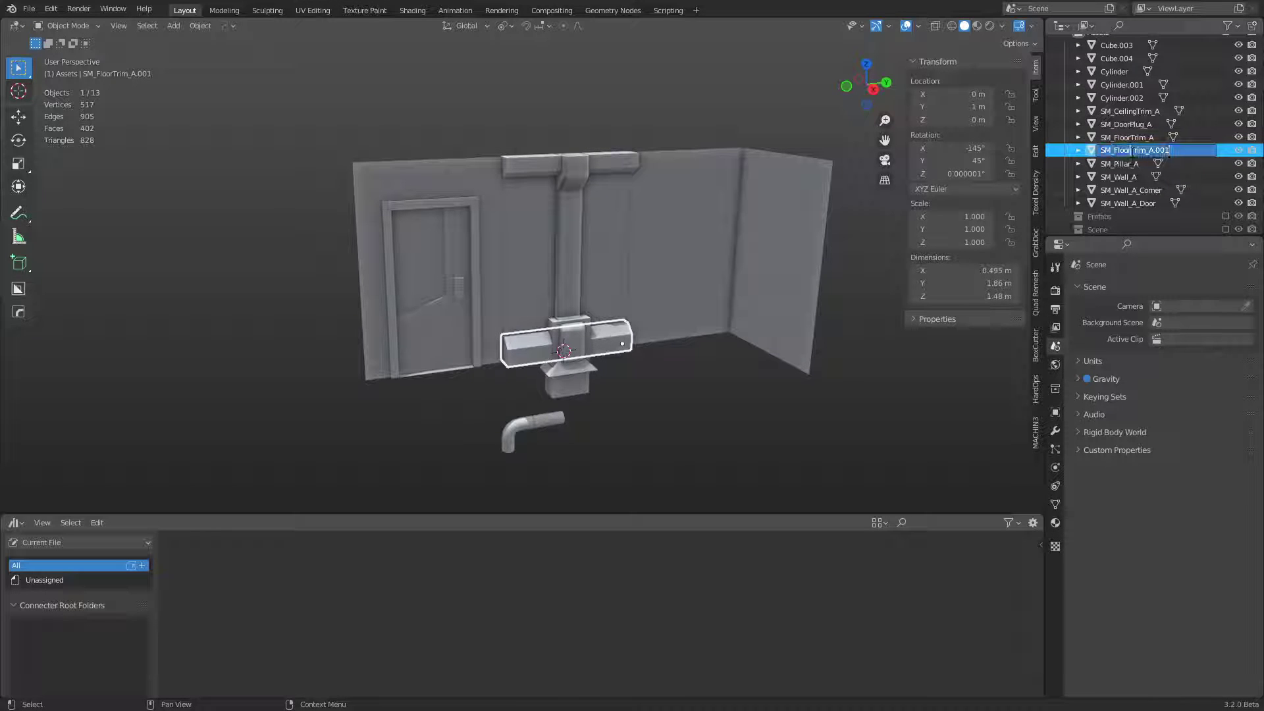
key("BackSpace")
key("BackSpace")
key("BackSpace")
key("BackSpace")
key("BackSpace")
type("Wall")
key("Return")
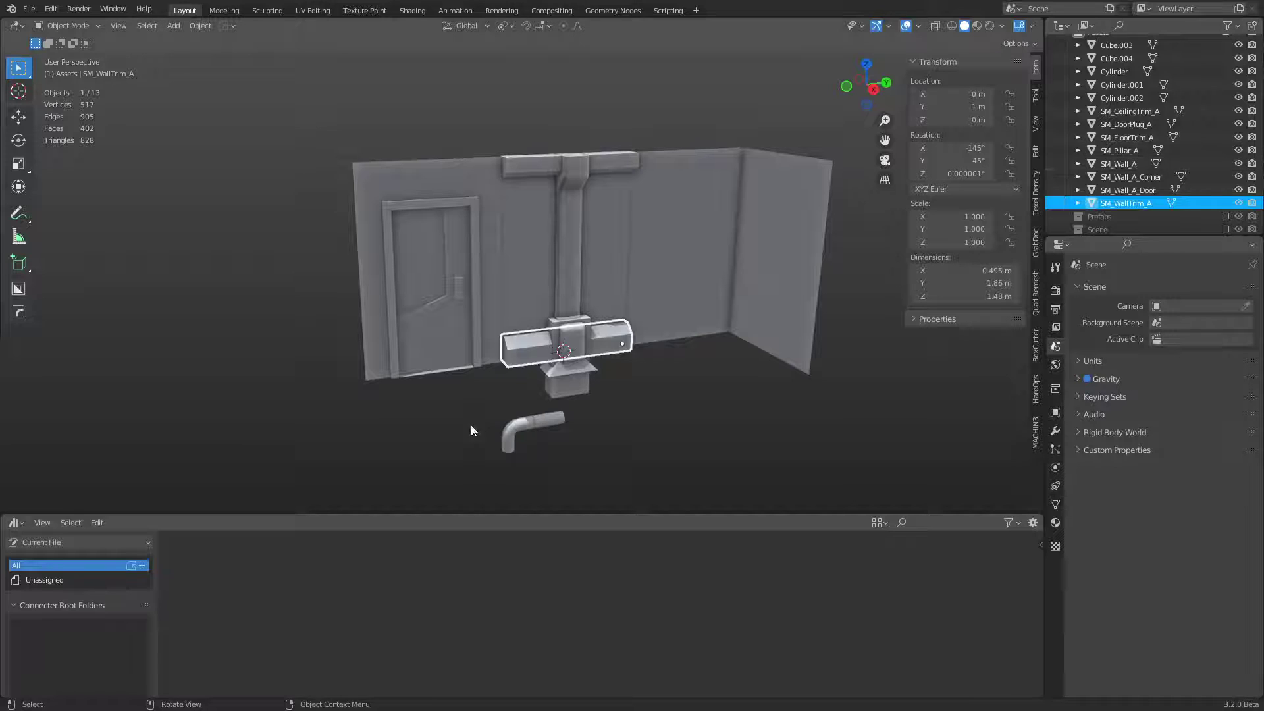
Step: Rename the pipe elbow mesh as SM_Pipe_A_Bend
left_click(495, 335)
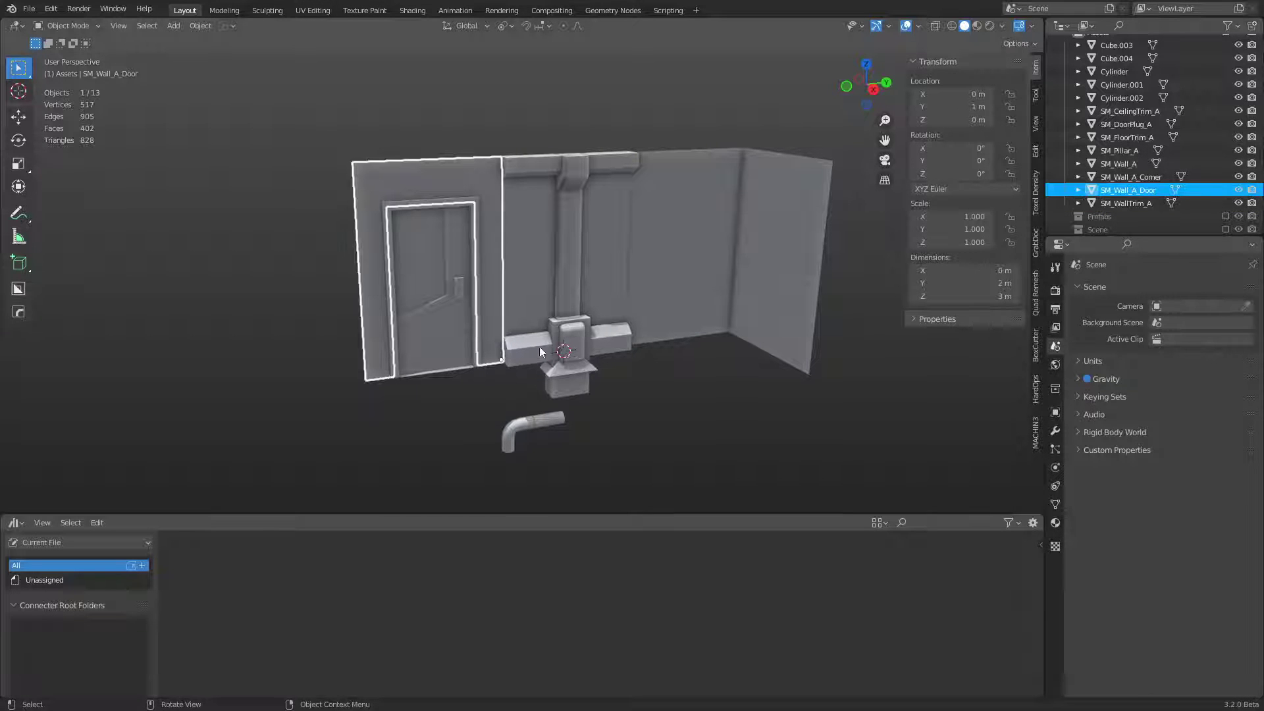
left_click(584, 333)
left_click(583, 334)
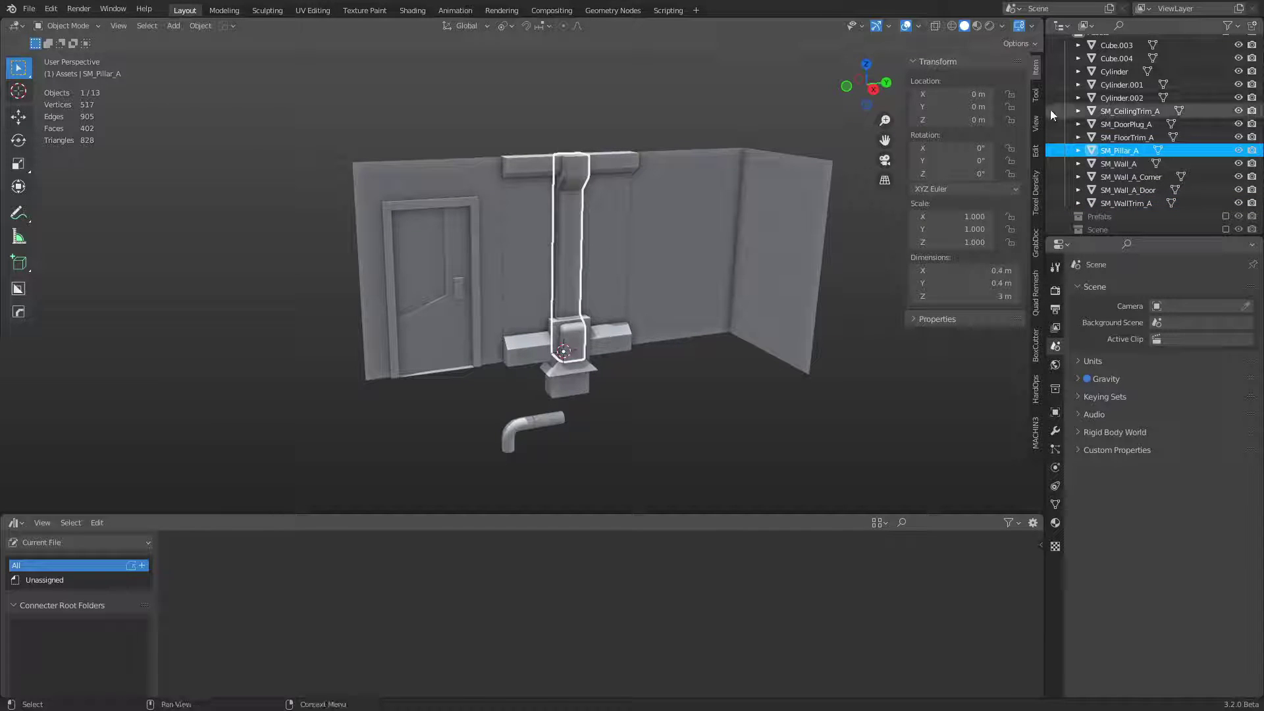
left_click(1136, 99)
scroll(1136, 99, "up", 2)
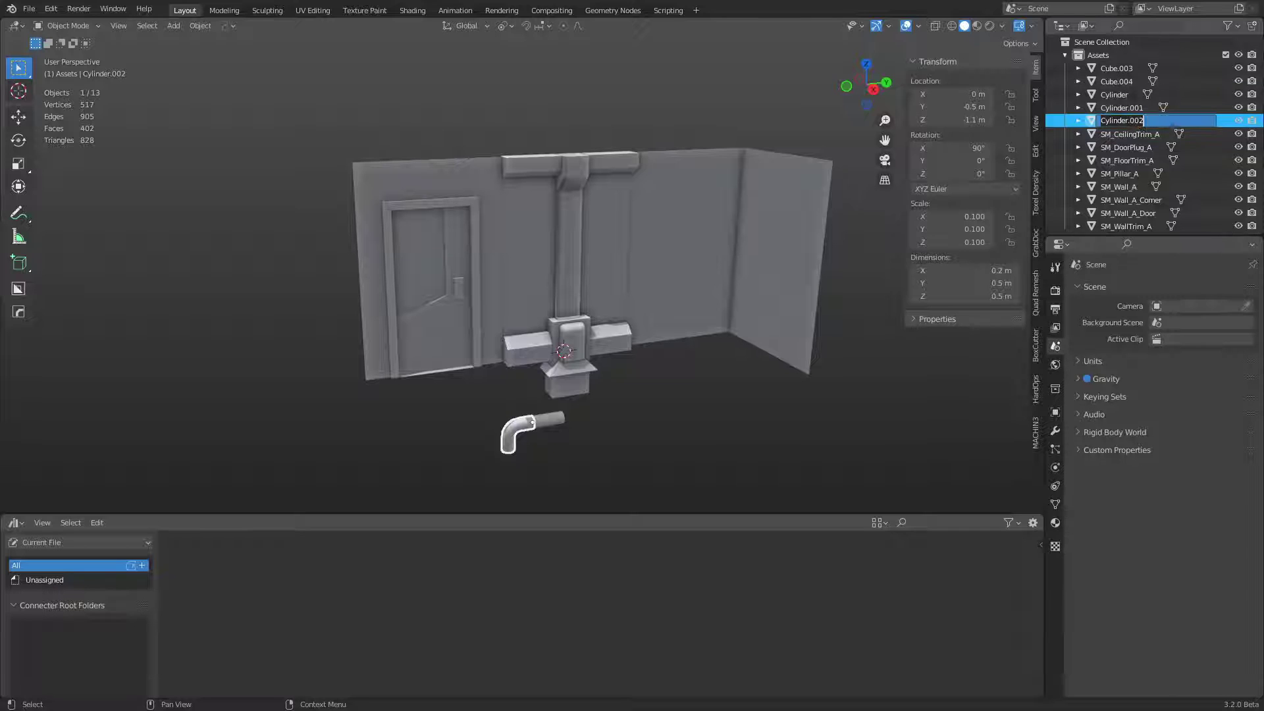
key("F2")
type("Pip")
key("BackSpace")
key("BackSpace")
key("BackSpace")
key("BackSpace")
type("SM_Pipe_A_Bend")
key("Return")
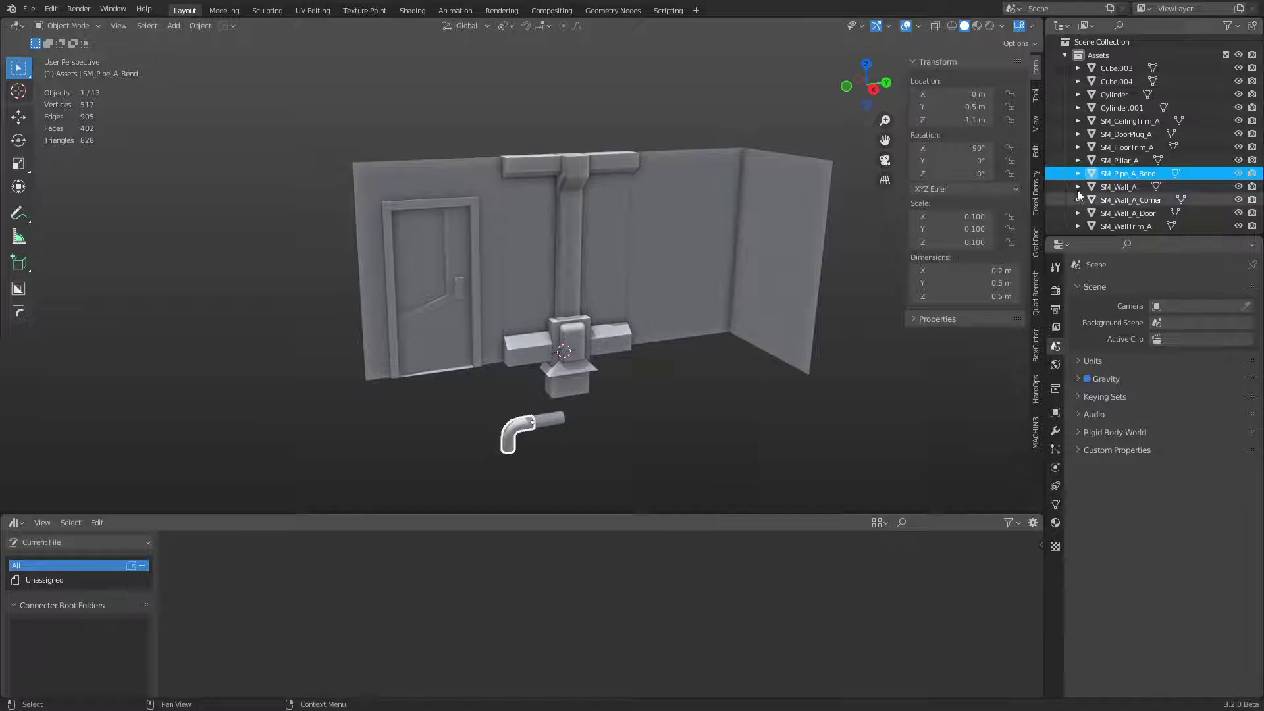
Step: Rename the straight pipe mesh attached to the elbow as SM_Pipe_A
left_click(1123, 107)
double_click(1122, 107)
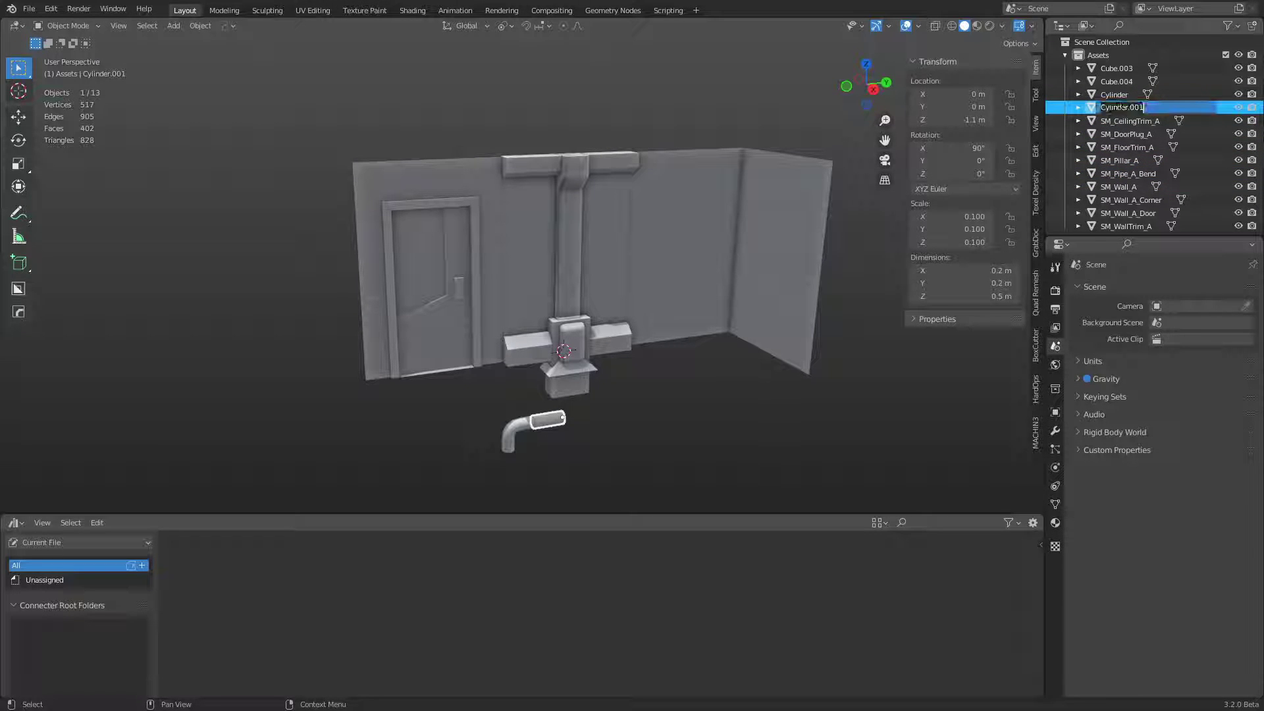
type("SM_")
type("M")
type("_A")
key("Return")
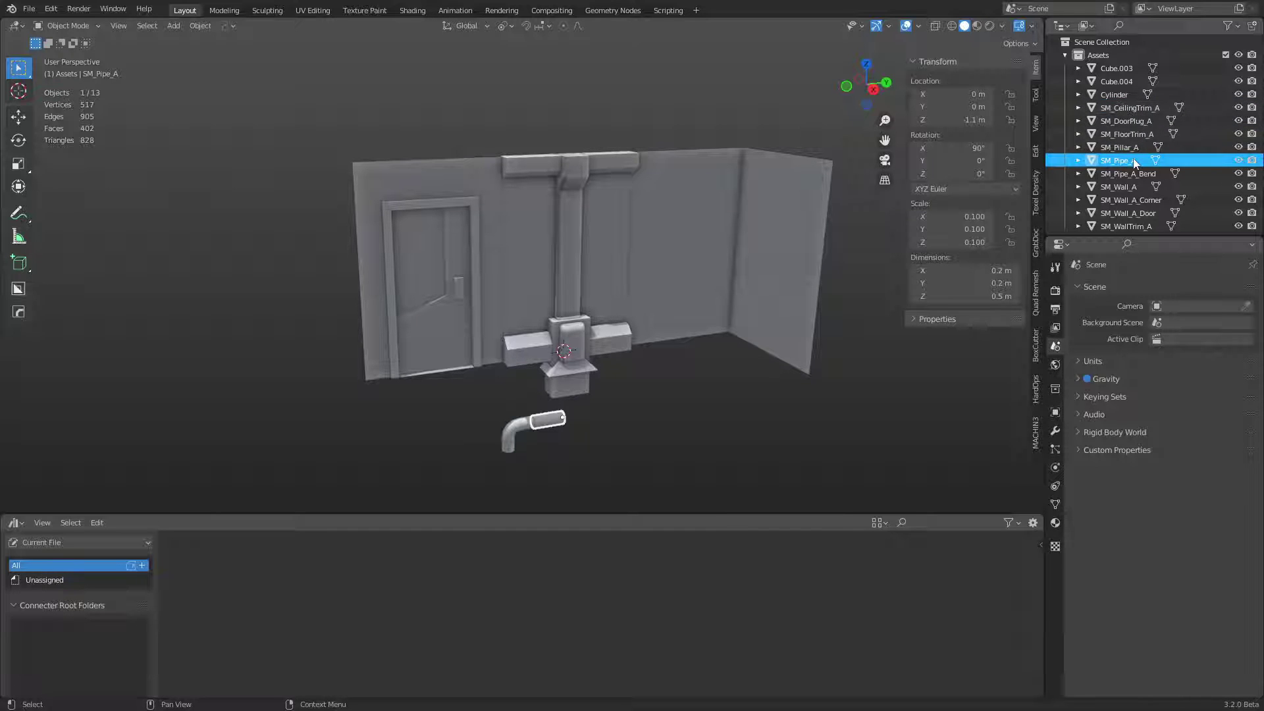
Step: Rename the flared, sloped-sided mesh at the pillar's base as SM_LightFixture_A
left_click(1120, 84)
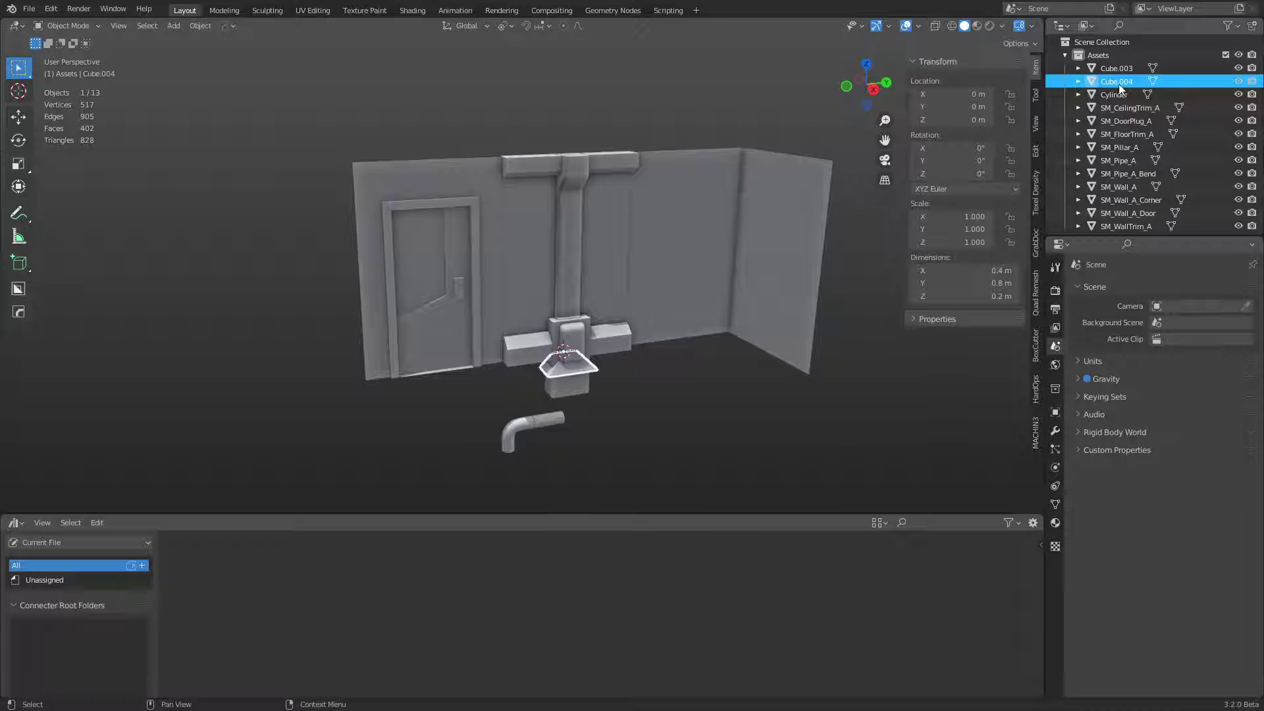
double_click(1120, 84)
type("SM")
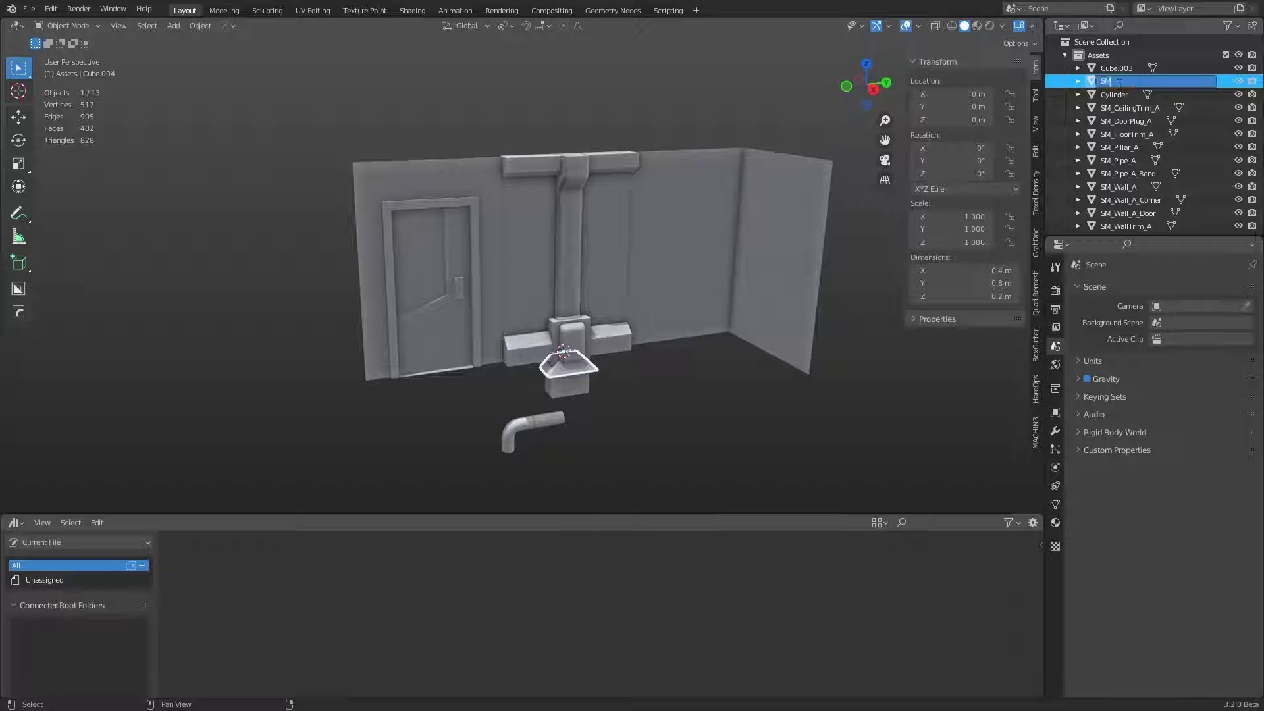
type("_LightFixture_A")
key("Return")
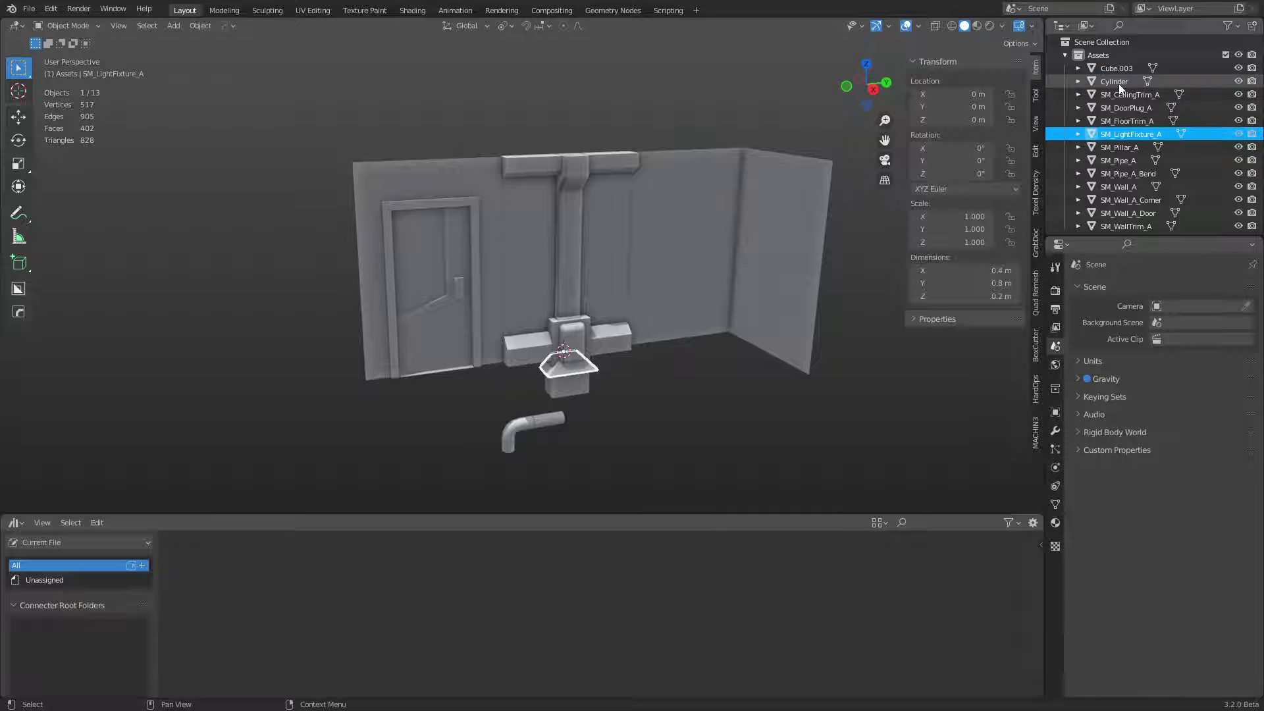
Step: Rename the thin vertical cylinder at the pillar's base as SM_ElectricalPipe_A
left_click(577, 347)
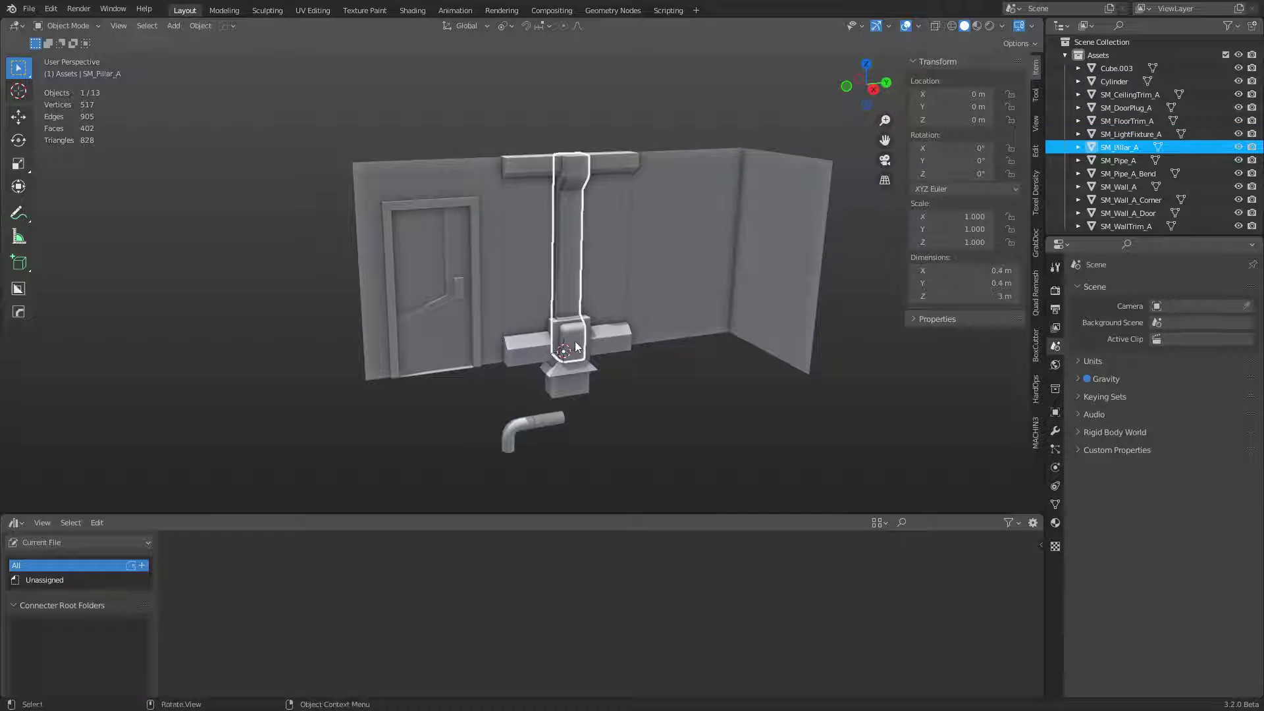
left_click(1126, 81)
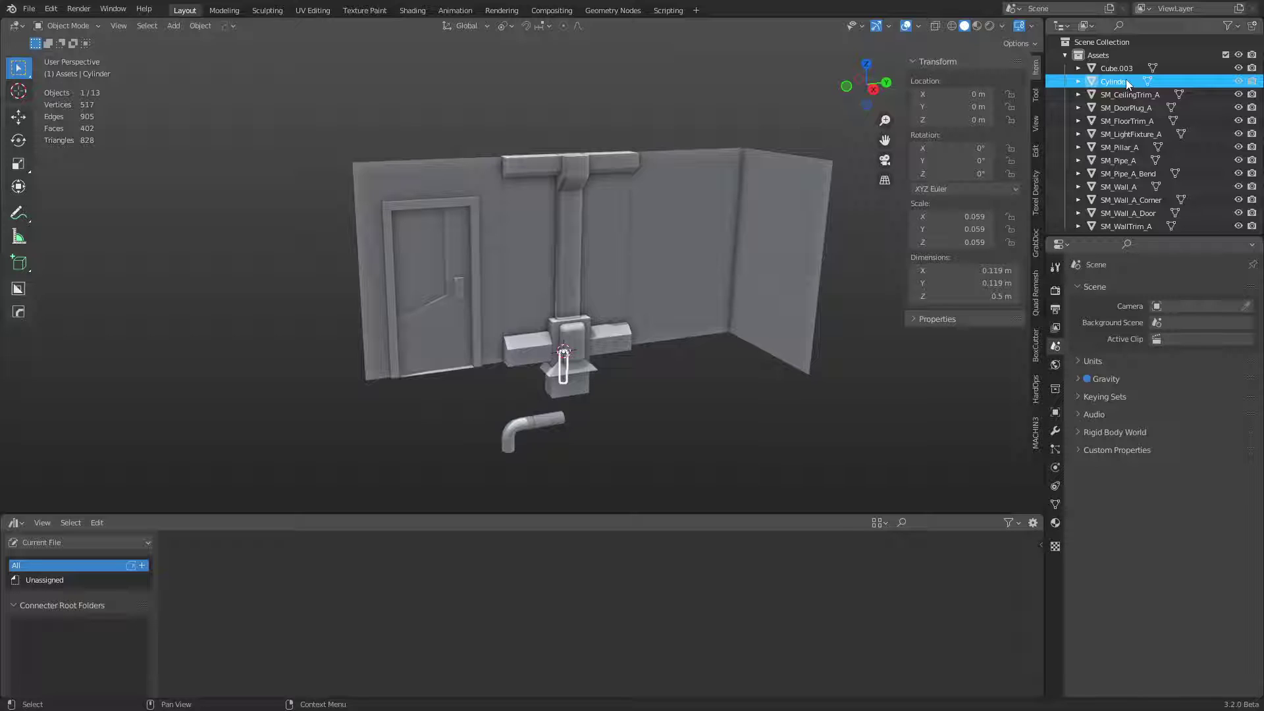
double_click(1125, 80)
type("SM")
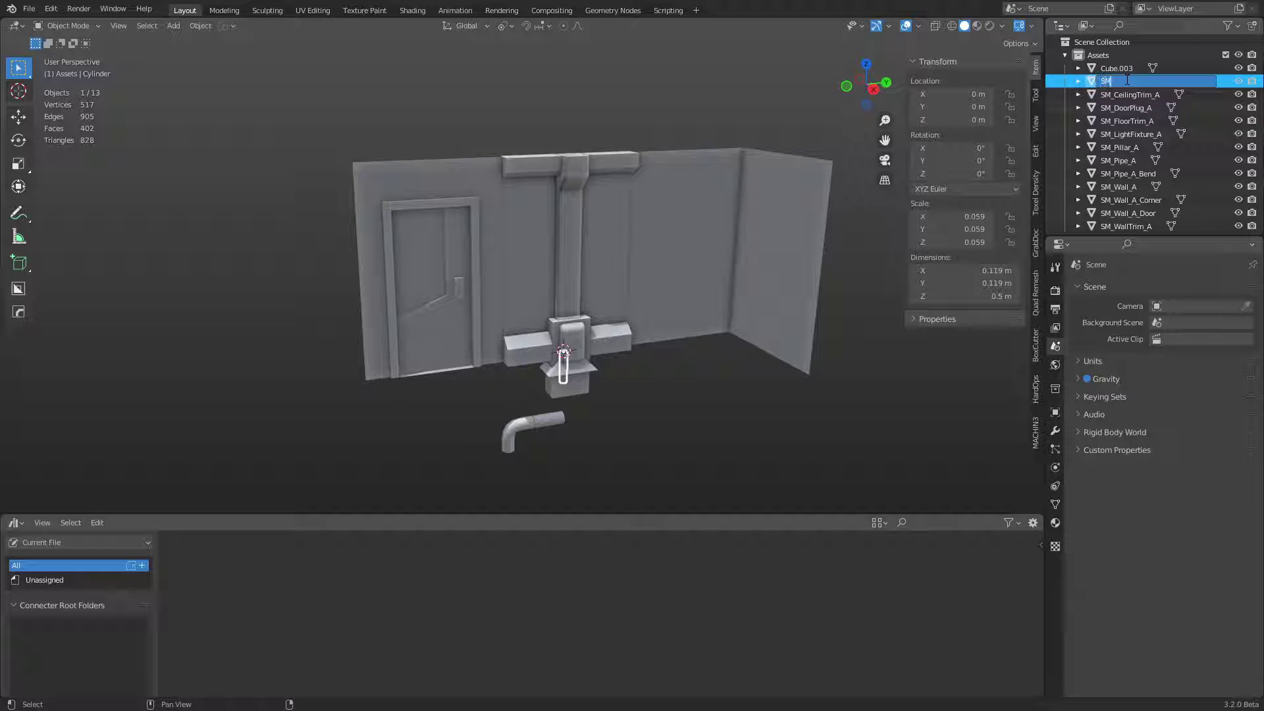
type("_ElectricalPipe_A")
key("Return")
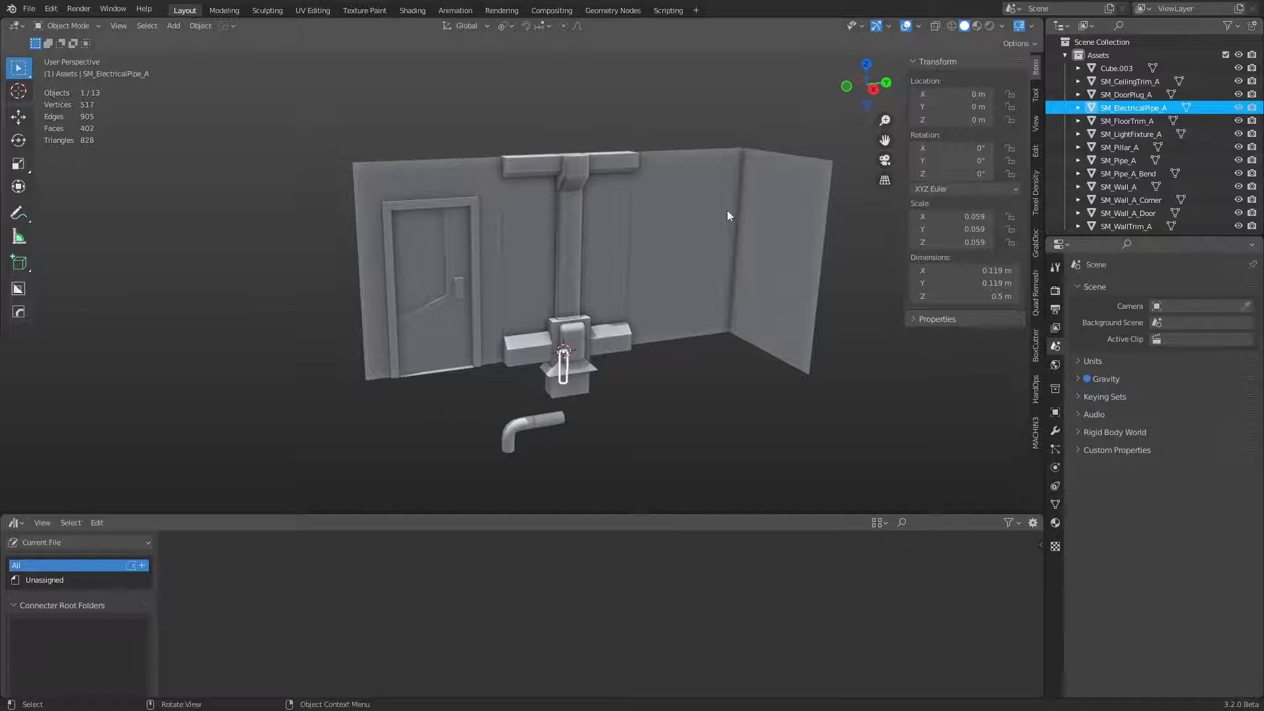
Step: Rename the box mesh at the pillar's base as SM_ElectricalBox_A and clear the selection
left_click(1119, 69)
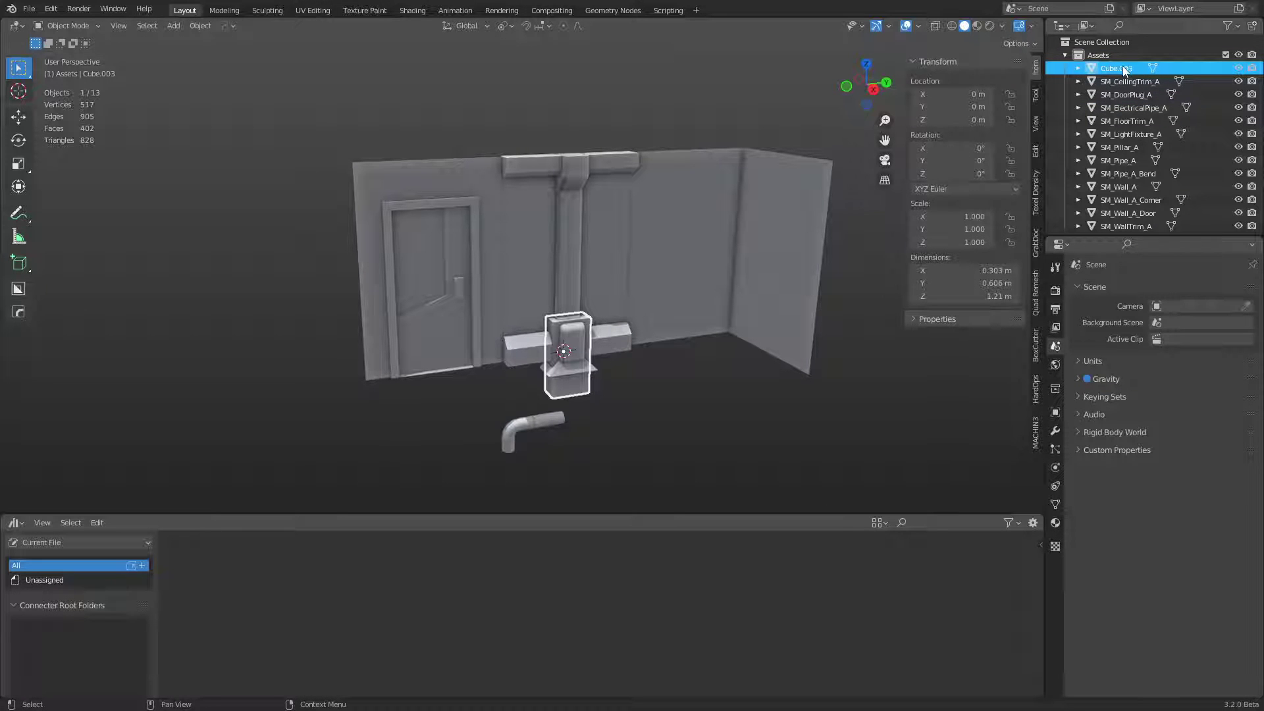
double_click(1122, 68)
type("SM_F")
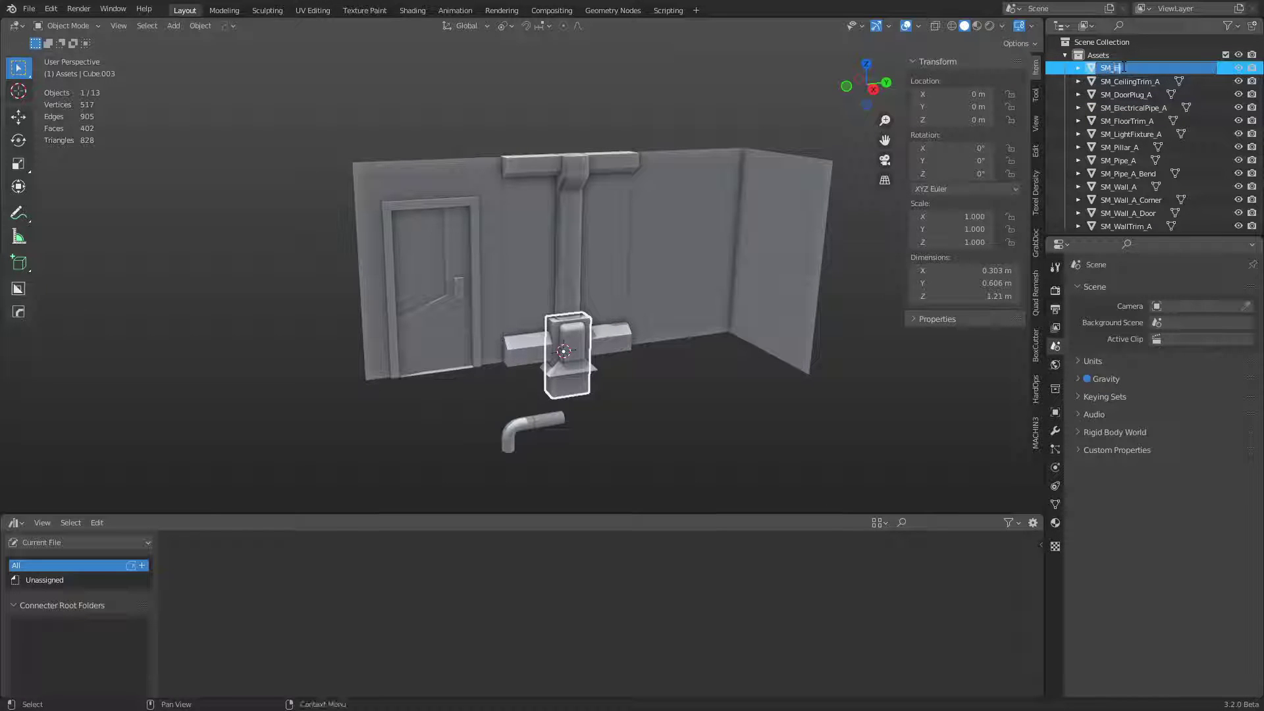
type("lectricalBox_A")
key("Return")
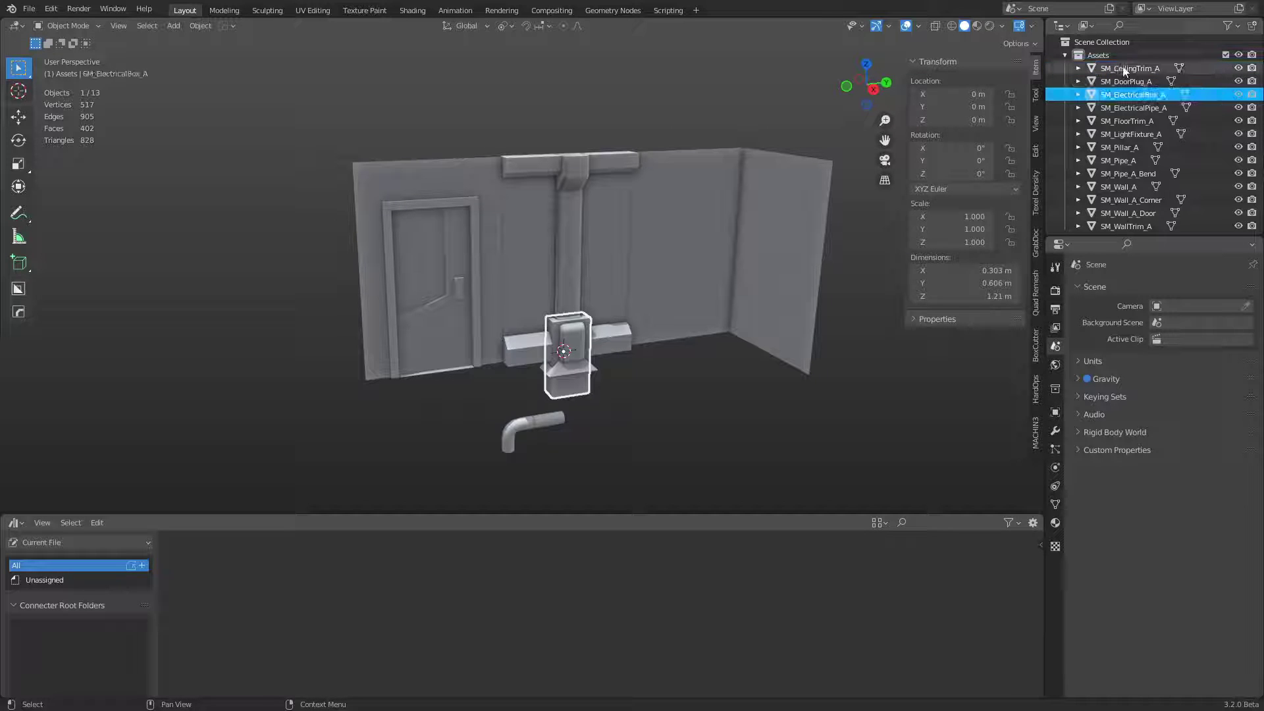
left_click(766, 392)
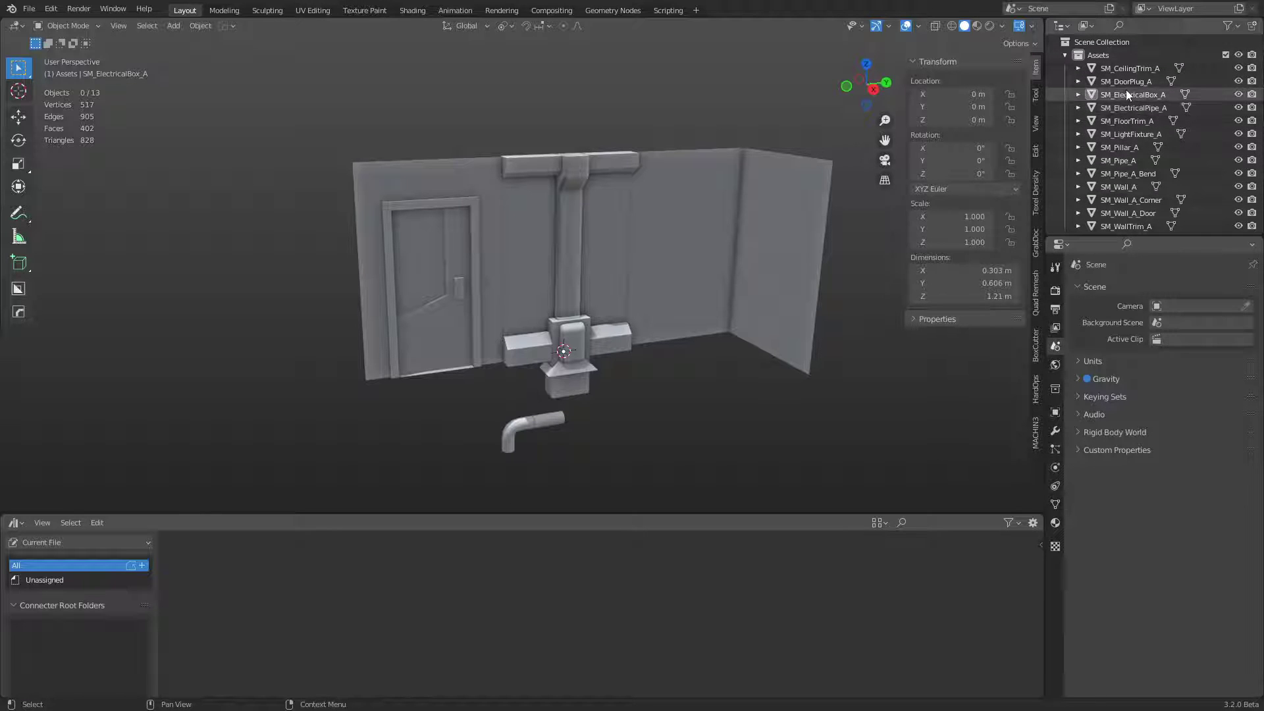
Step: Examine the pieces around the pillar's base and the straight pipe by selecting them individually and checking their transform values
key("a")
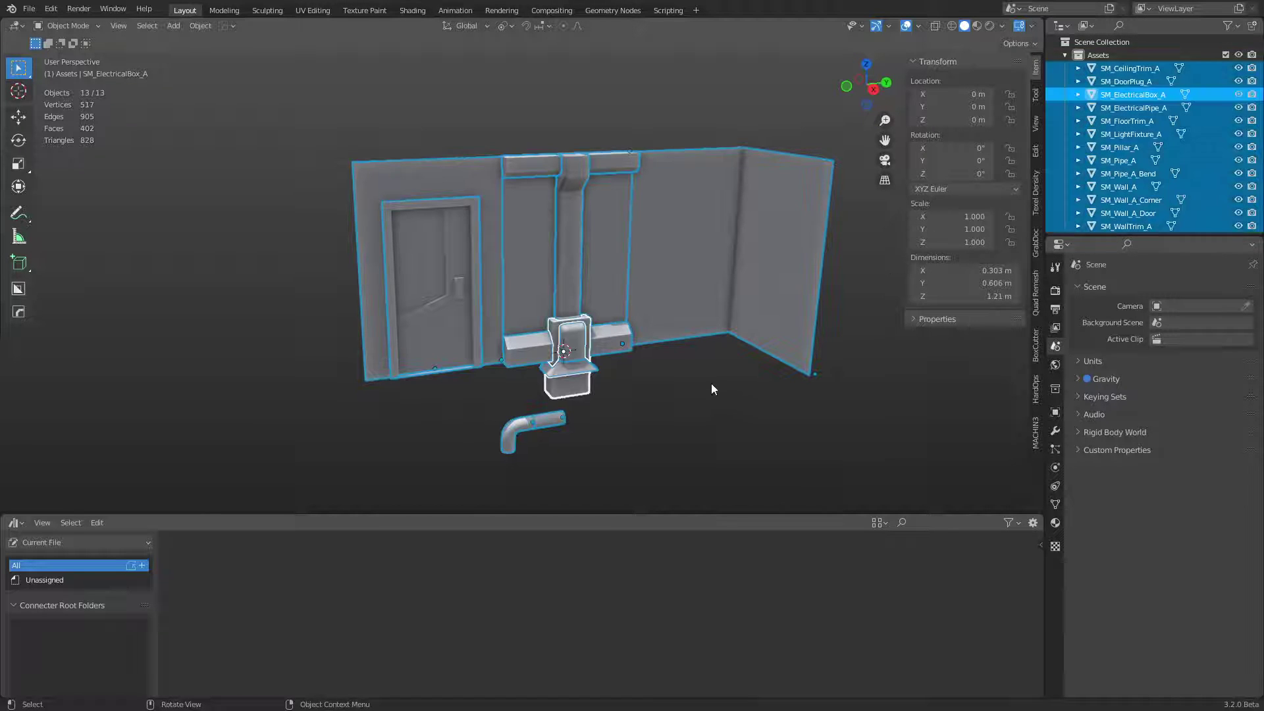
left_click(756, 327)
left_click(562, 380)
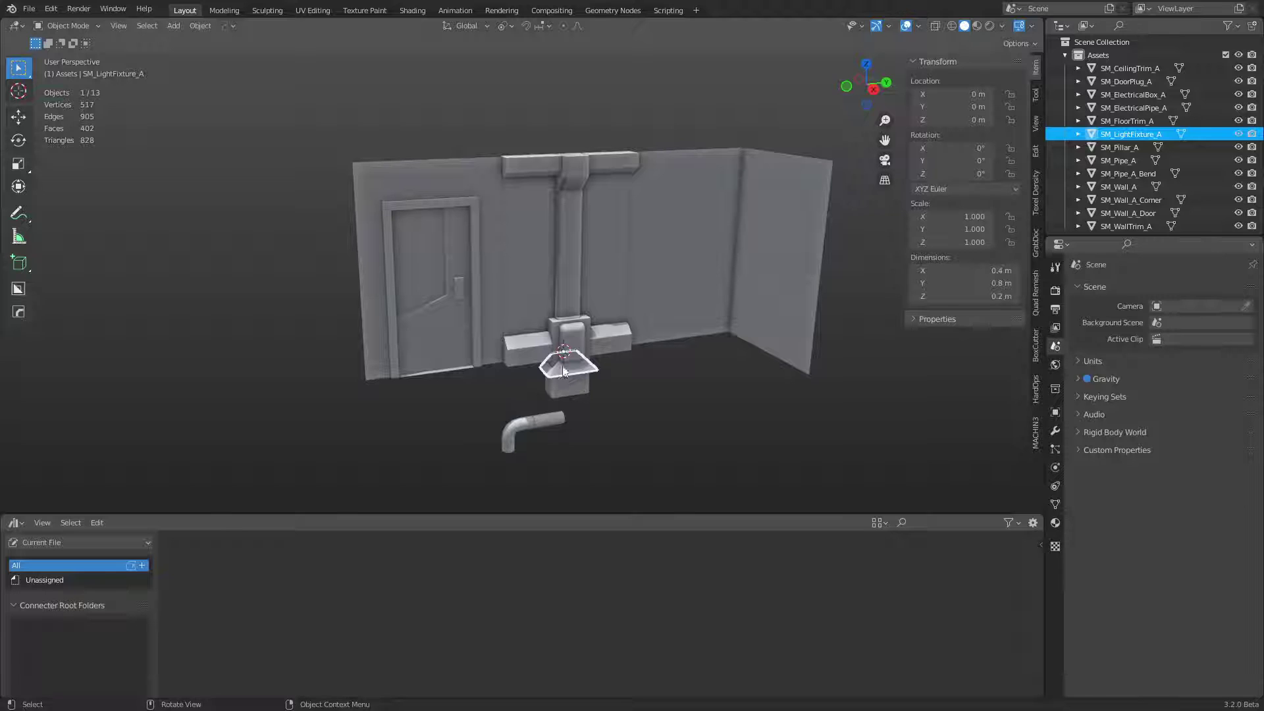
left_click(563, 358)
left_click(611, 341)
left_click(575, 366)
middle_click_drag(574, 366, 651, 372)
left_click(527, 422)
Step: Apply the rotation and scale of all the modular meshes while keeping their locations, then deselect everything
key("a")
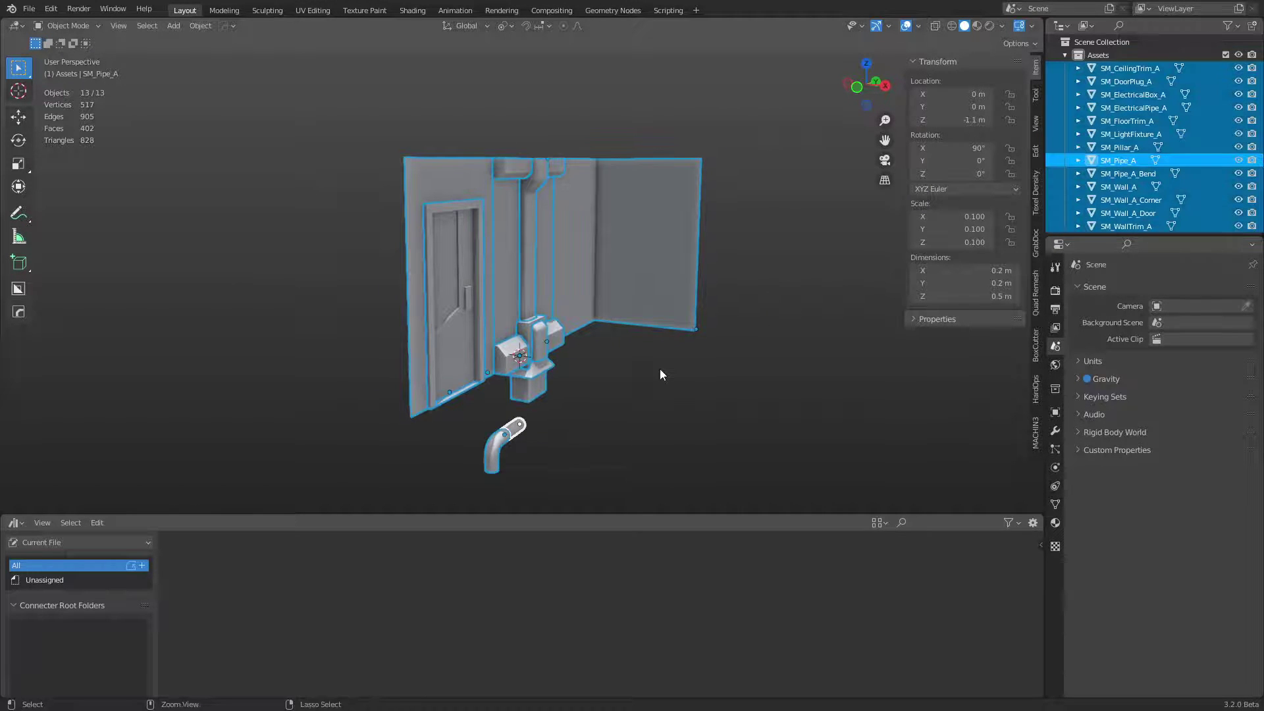
key("ctrl+a")
left_click(660, 370)
left_click(652, 373)
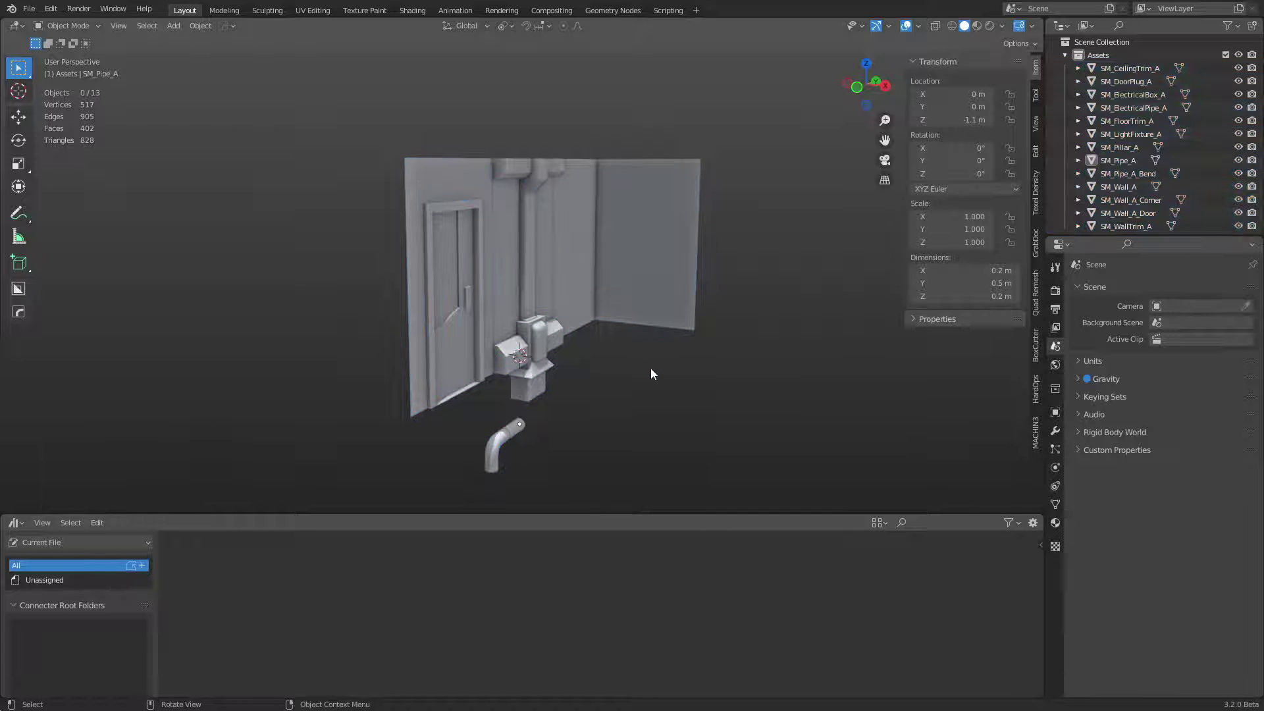
Step: Add a 2 m cube at the world origin and raise it 1.5 m along Z in the right orthographic view
middle_click_drag(674, 362, 611, 322)
scroll(616, 315, "up", 1)
key("shift+a")
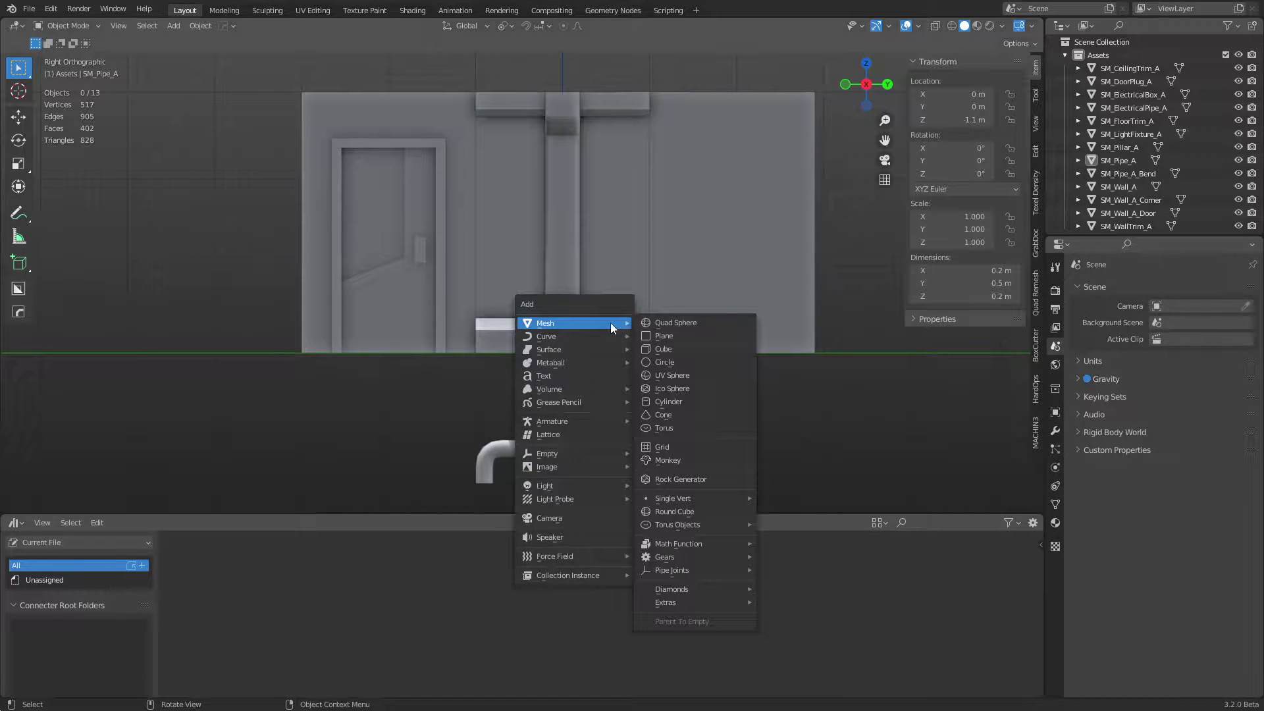
left_click(654, 339)
key("g")
key("z")
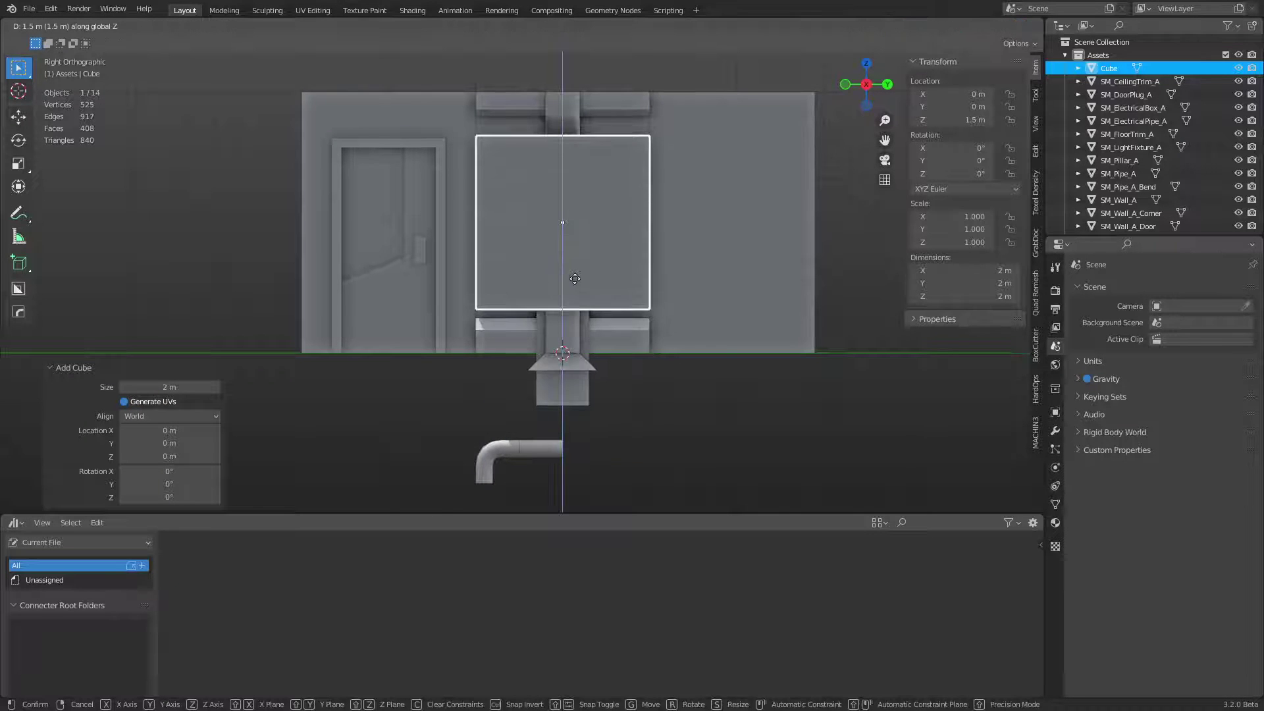
left_click(575, 279)
Step: Edit the cube's vertices with X-ray on and move its +Y side 0.7 m inward along Y
key("Tab")
key("z")
key("Escape")
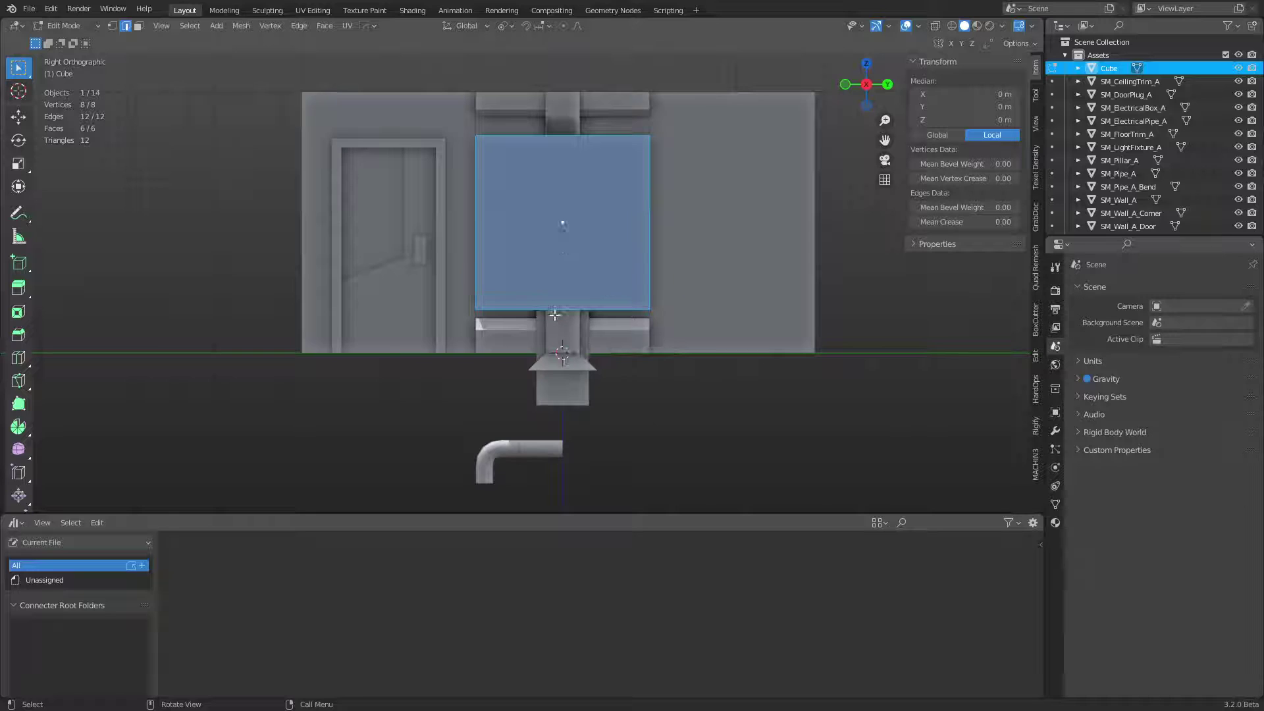
key("alt+z")
key("1")
key("alt+a")
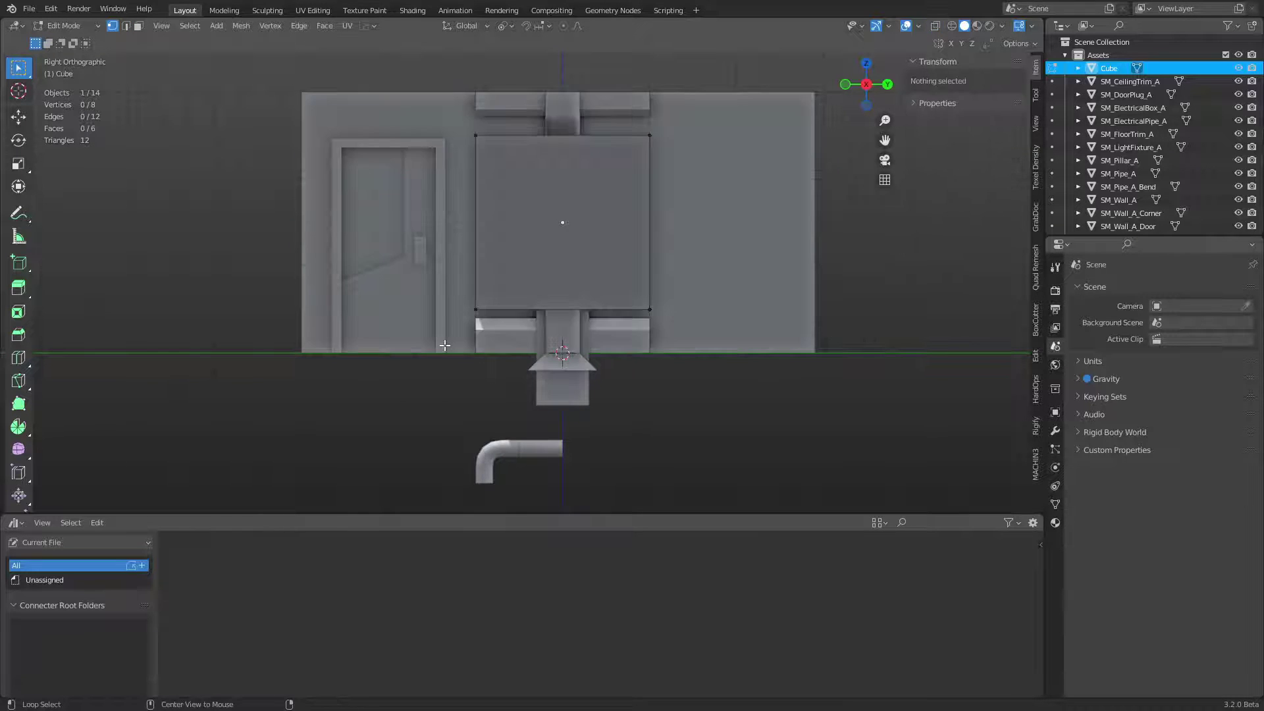
left_click_drag(441, 350, 508, 126)
left_click_drag(598, 351, 705, 125)
key("g")
key("y")
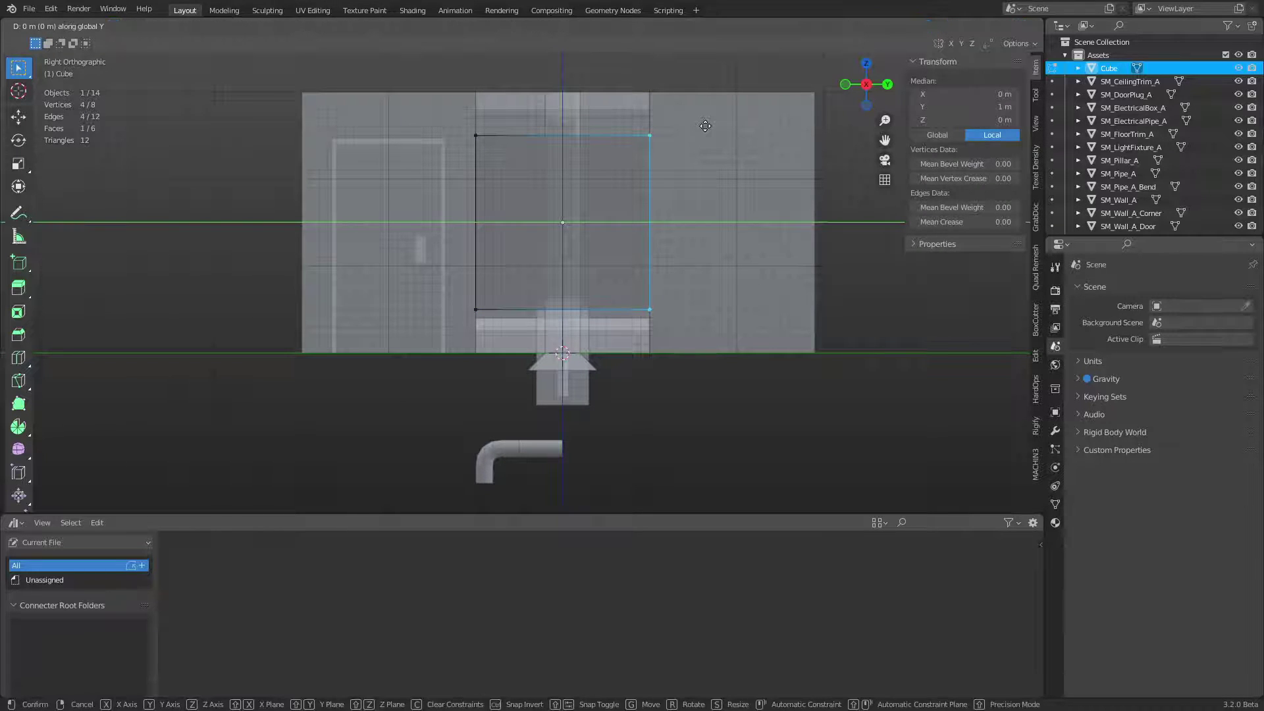
key("x")
key("y")
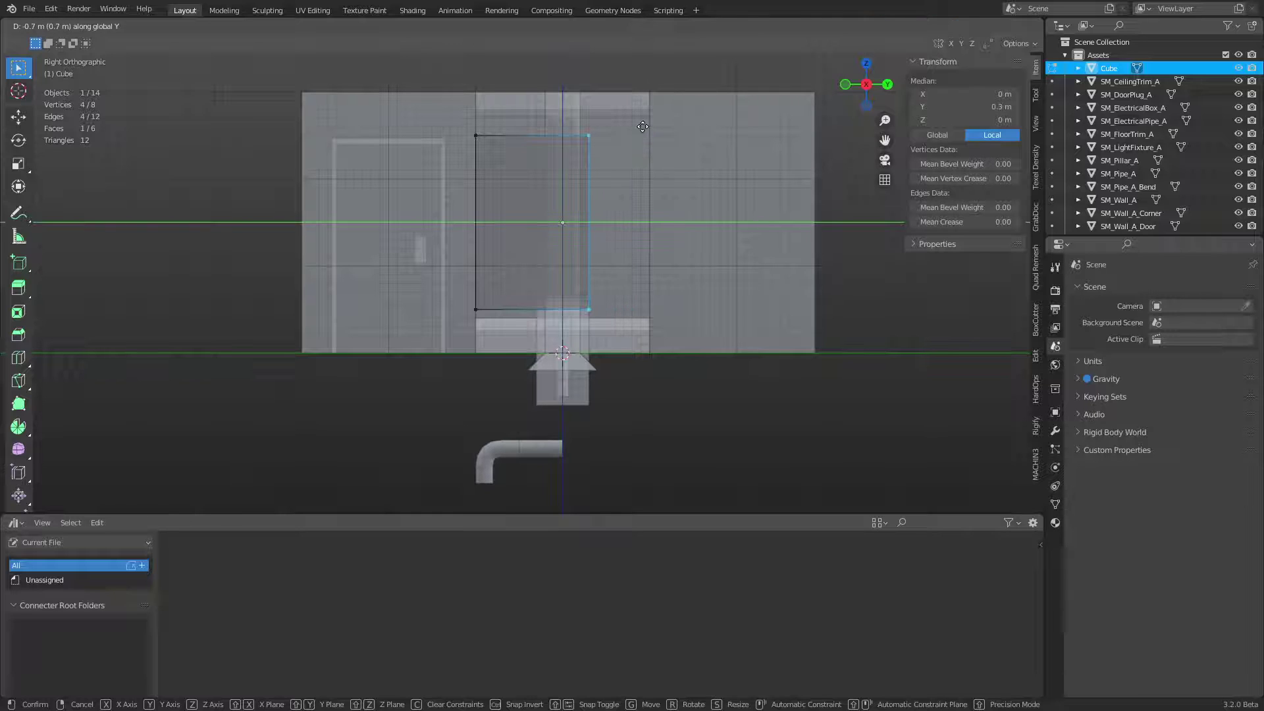
left_click(644, 127)
Step: Move the cube's -Y side inward along Y to make the block 0.6 m wide
left_click_drag(389, 378, 483, 125)
key("g")
key("y")
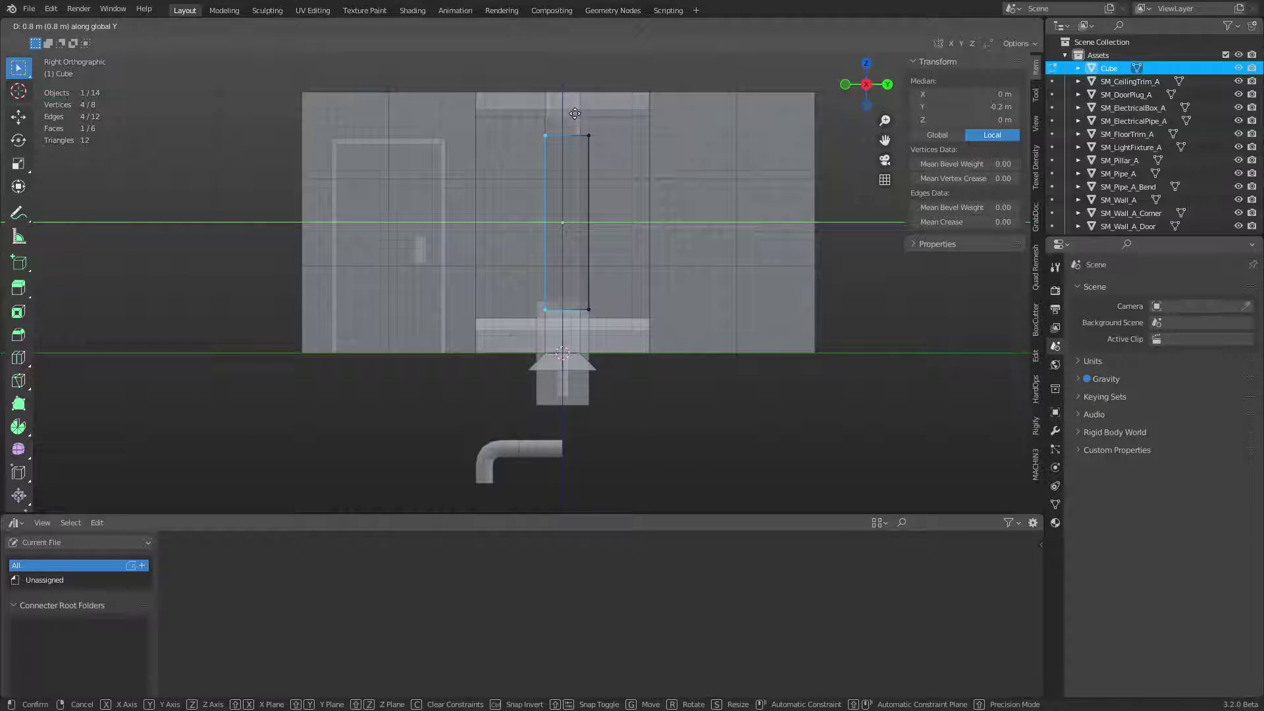
left_click(643, 460)
Step: Move the block's front face about 0.848 m back along X toward the wall
middle_click_drag(643, 460, 663, 333)
key("g")
key("x")
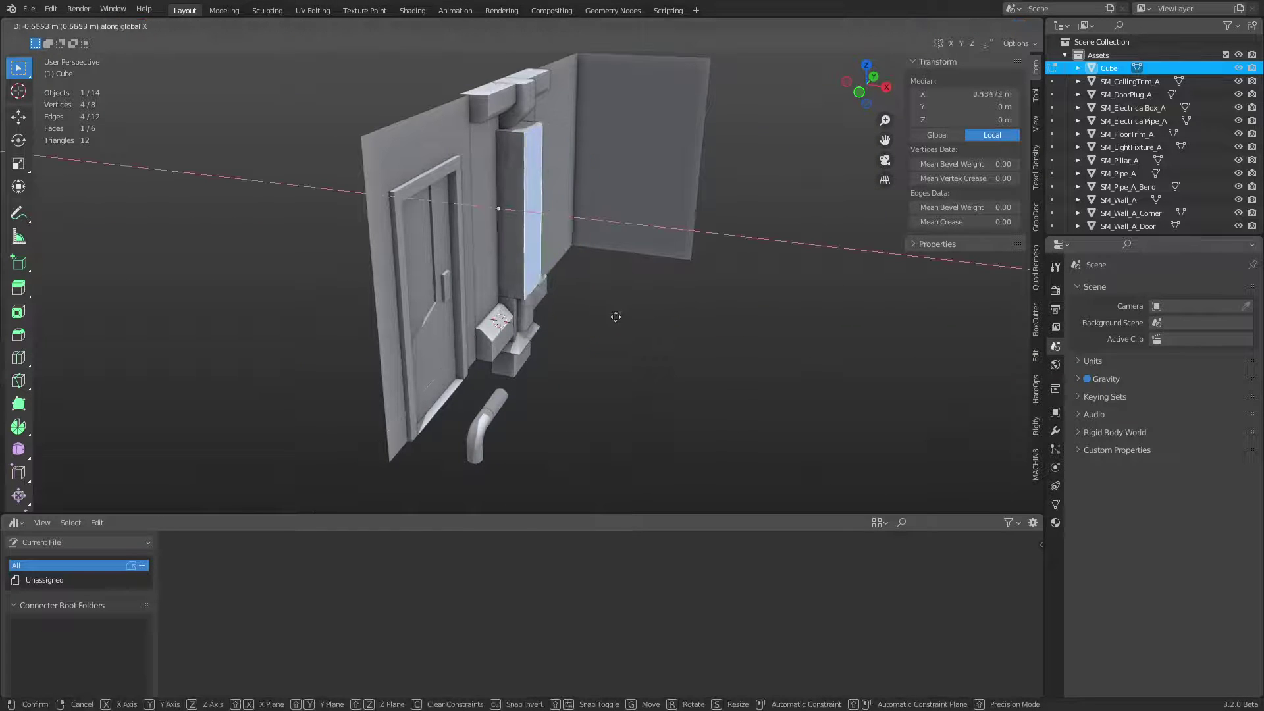
left_click(596, 308)
key("grave")
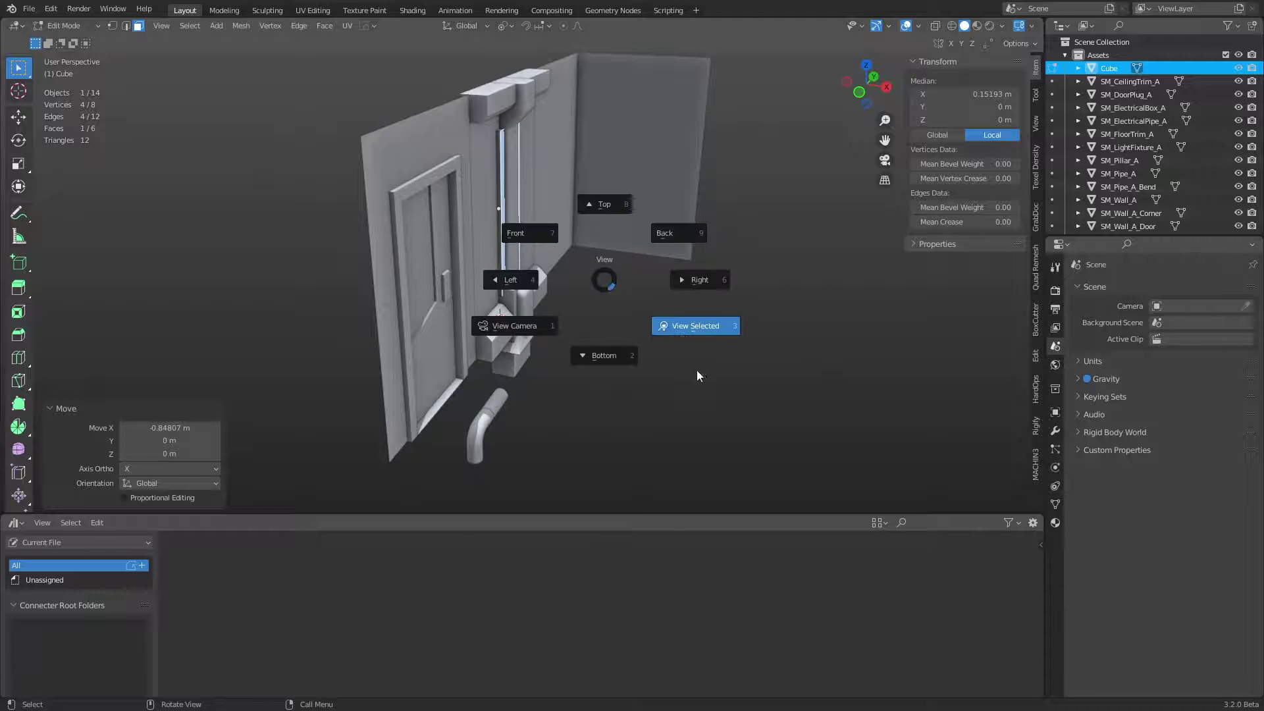
left_click(693, 326)
key("Tab")
left_click(631, 332)
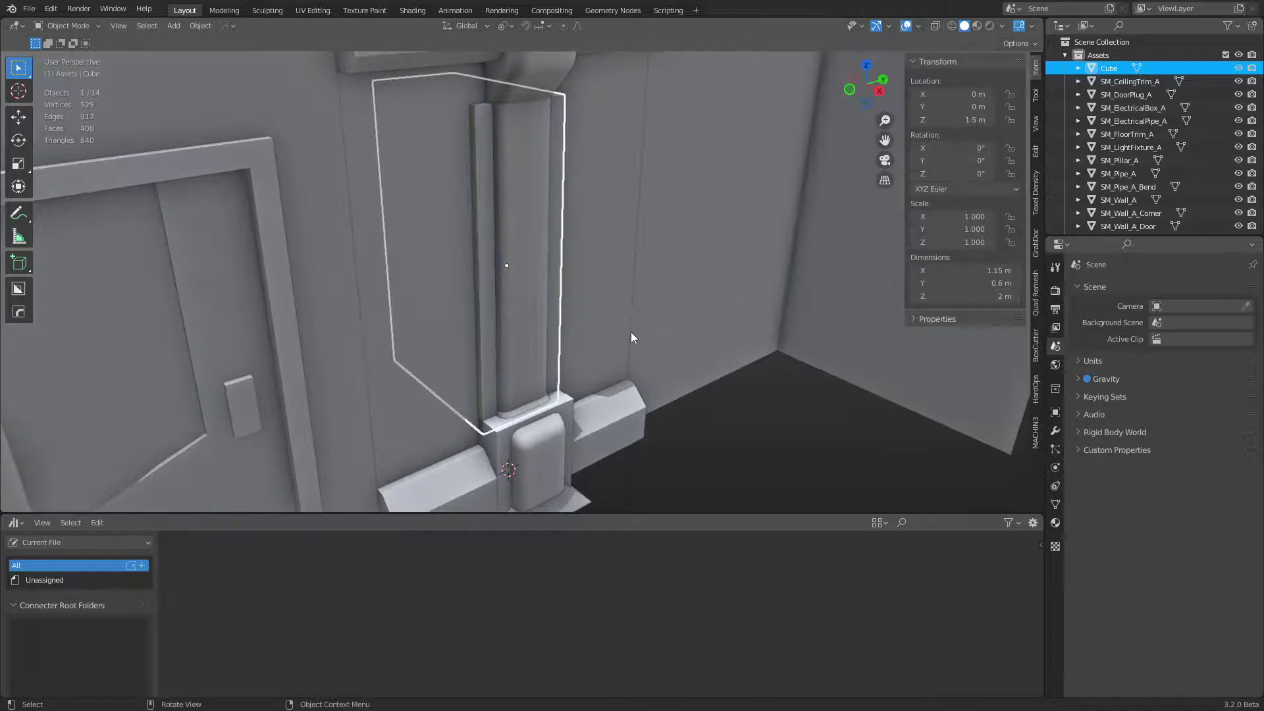
Step: In the front orthographic view, move the block's rear vertices 1 m along X to the world origin plane
key("Tab")
left_click(662, 336)
scroll(609, 369, "down", 1)
scroll(609, 369, "down", 5)
key("alt+z")
middle_click_drag(574, 344, 610, 335, "alt")
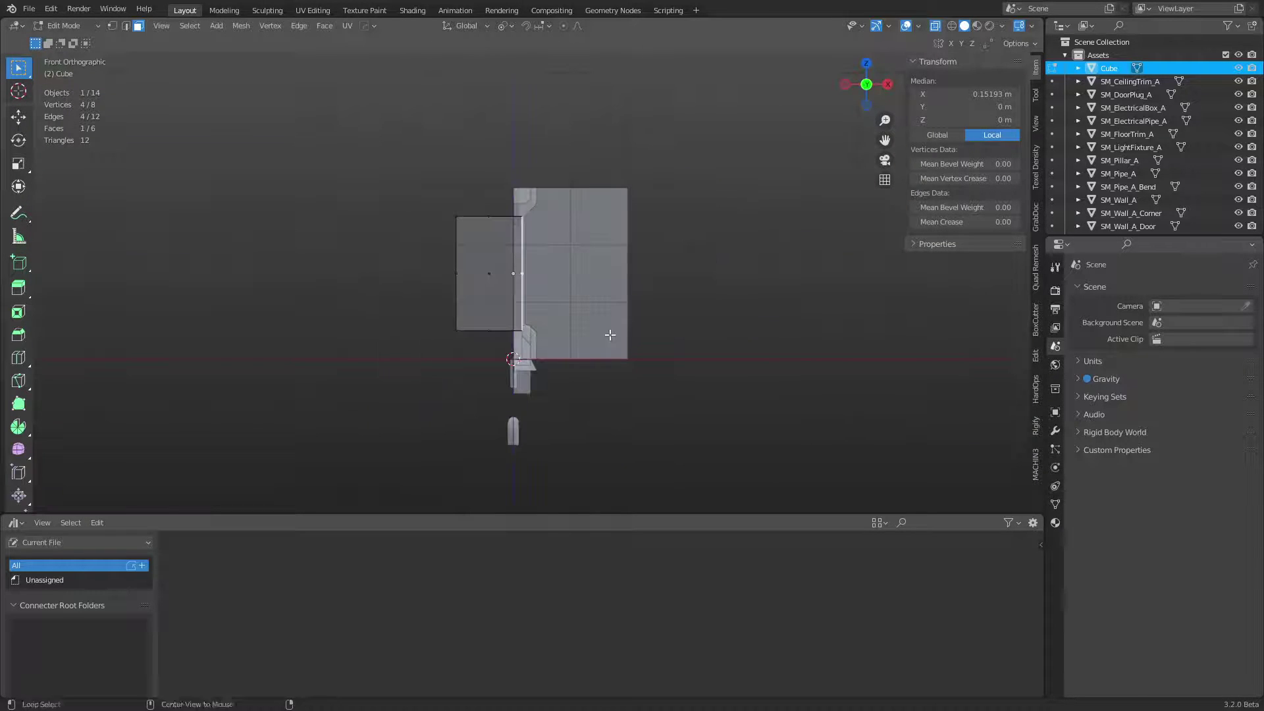
key("1")
left_click_drag(408, 383, 485, 200)
key("g")
key("x")
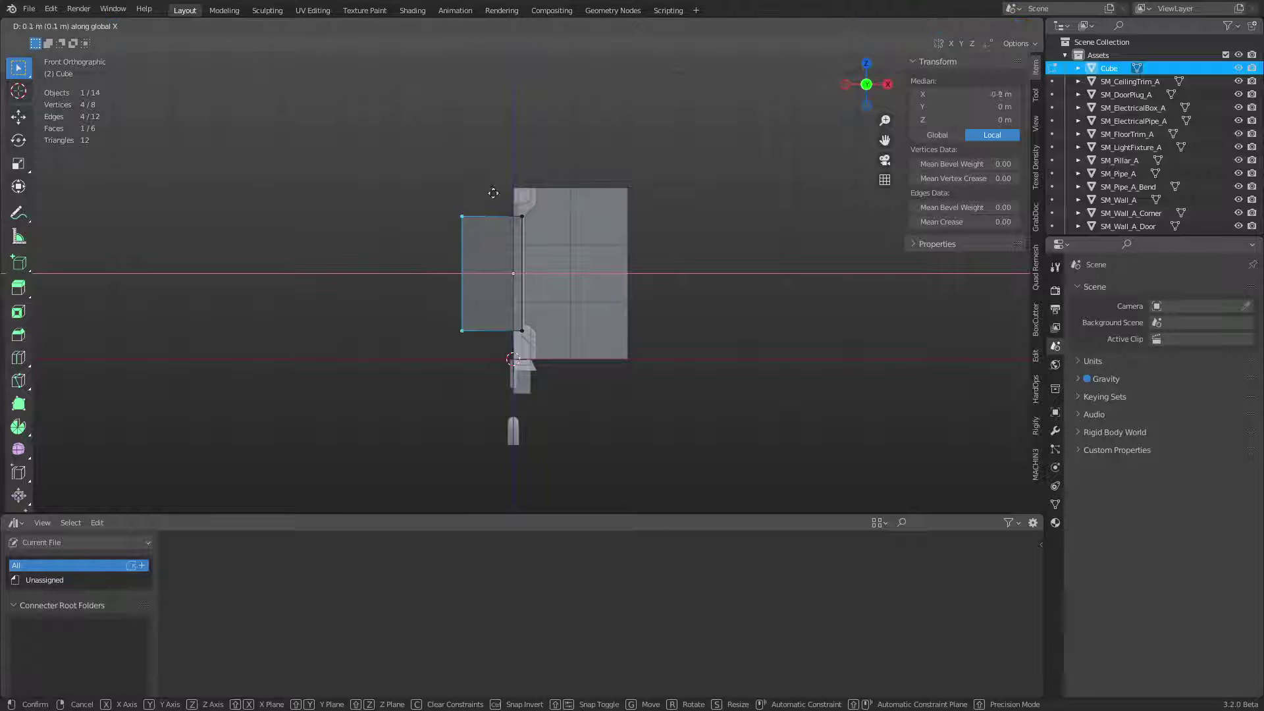
left_click(667, 268)
key("alt+z")
Step: Isolate the block, inset its front face by about 0.068 m and extrude the inner face about 0.033 m inward
middle_click_drag(667, 269, 580, 309)
scroll(562, 321, "up", 3)
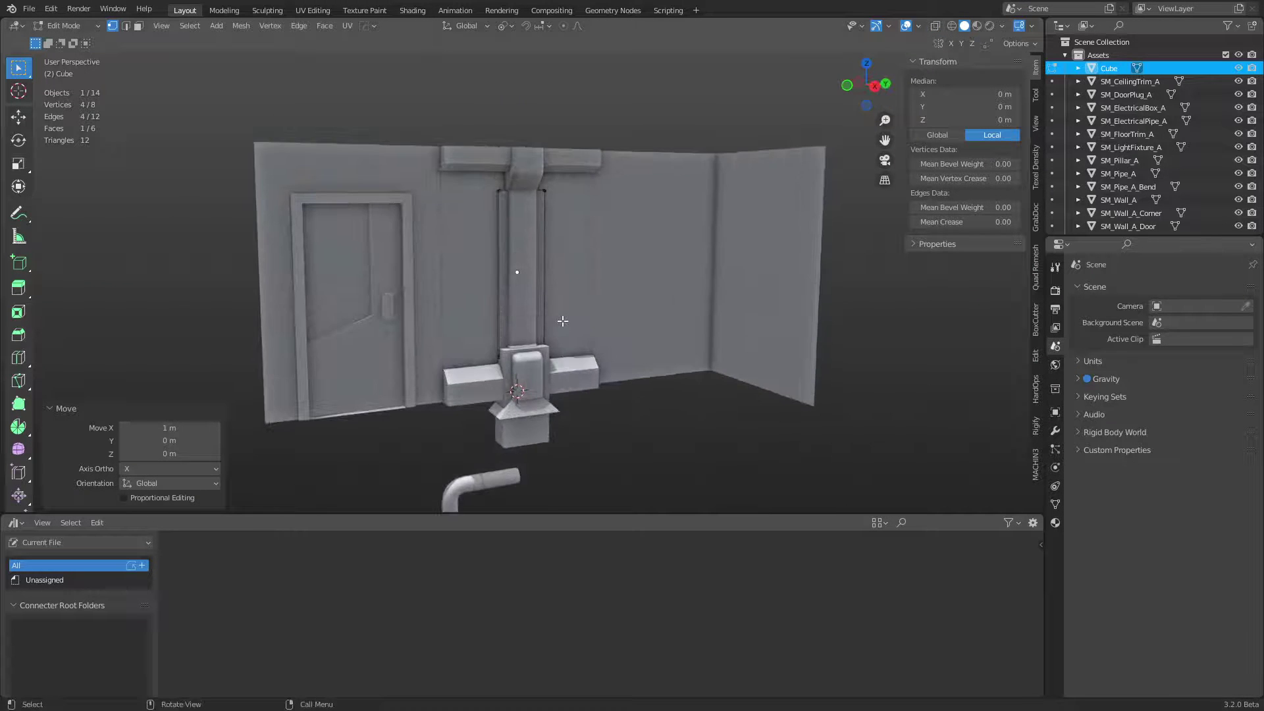
key("KP_Divide")
key("3")
left_click(545, 257)
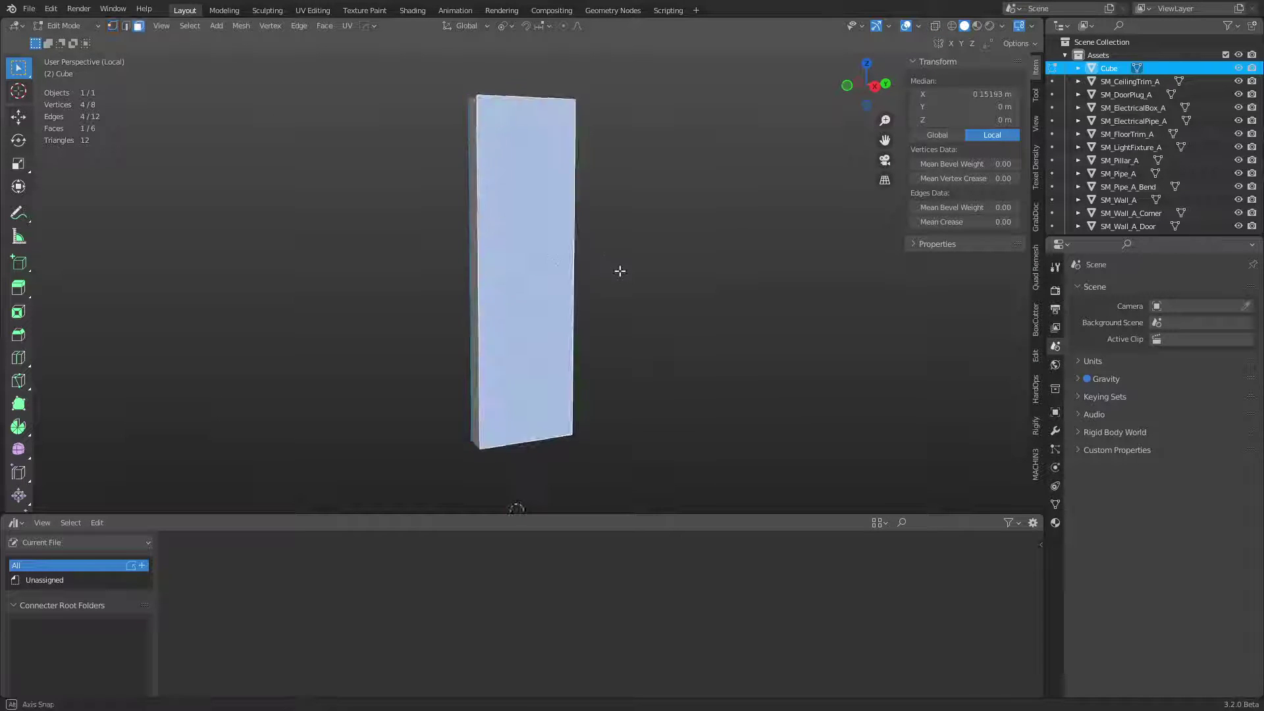
middle_click_drag(618, 271, 642, 327)
key("i")
left_click(632, 320)
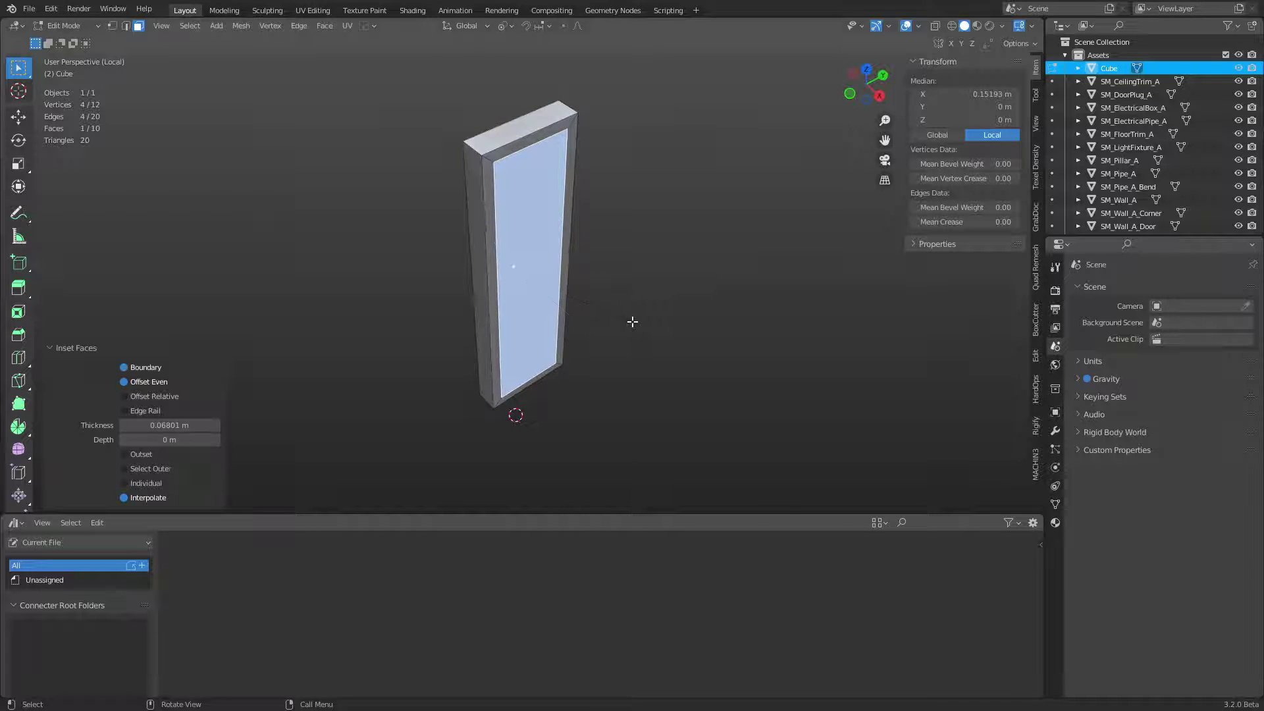
key("e")
left_click(628, 318)
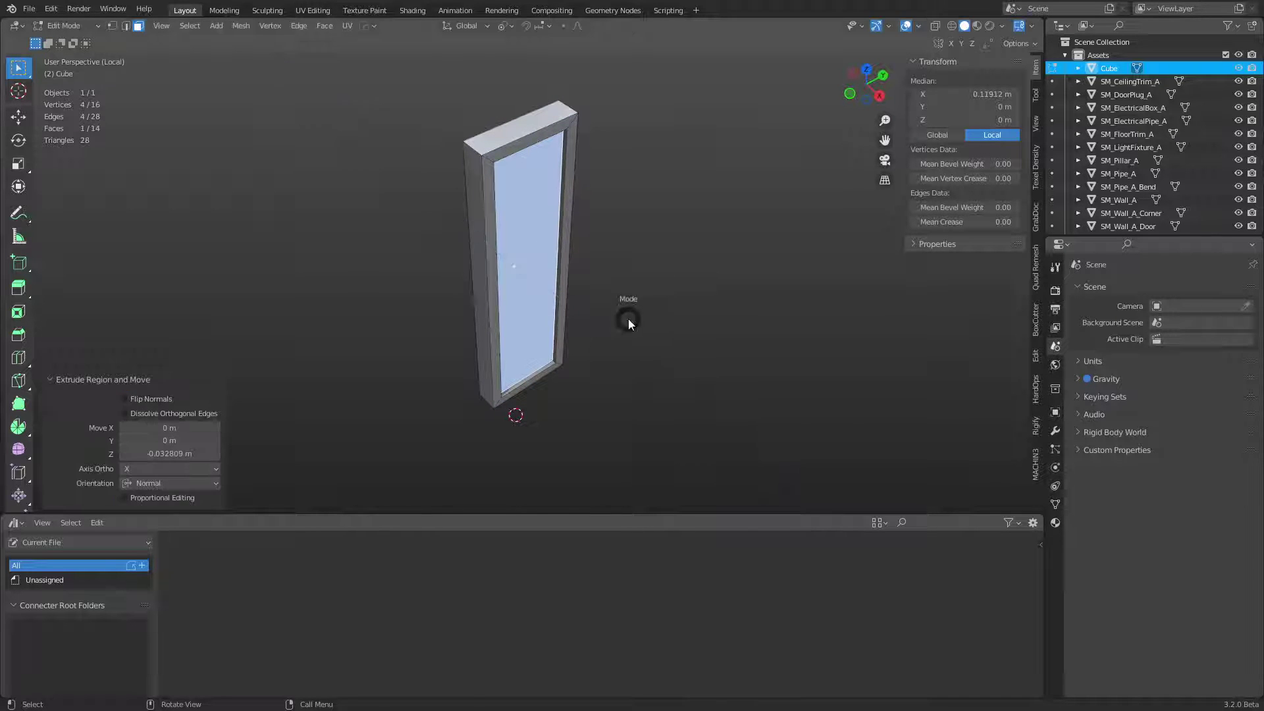
Step: Add a three-segment HardOps bevel about 0.011 m wide to the panel, sharpen it at 30°, and leave the isolated view
key("Tab")
key("q")
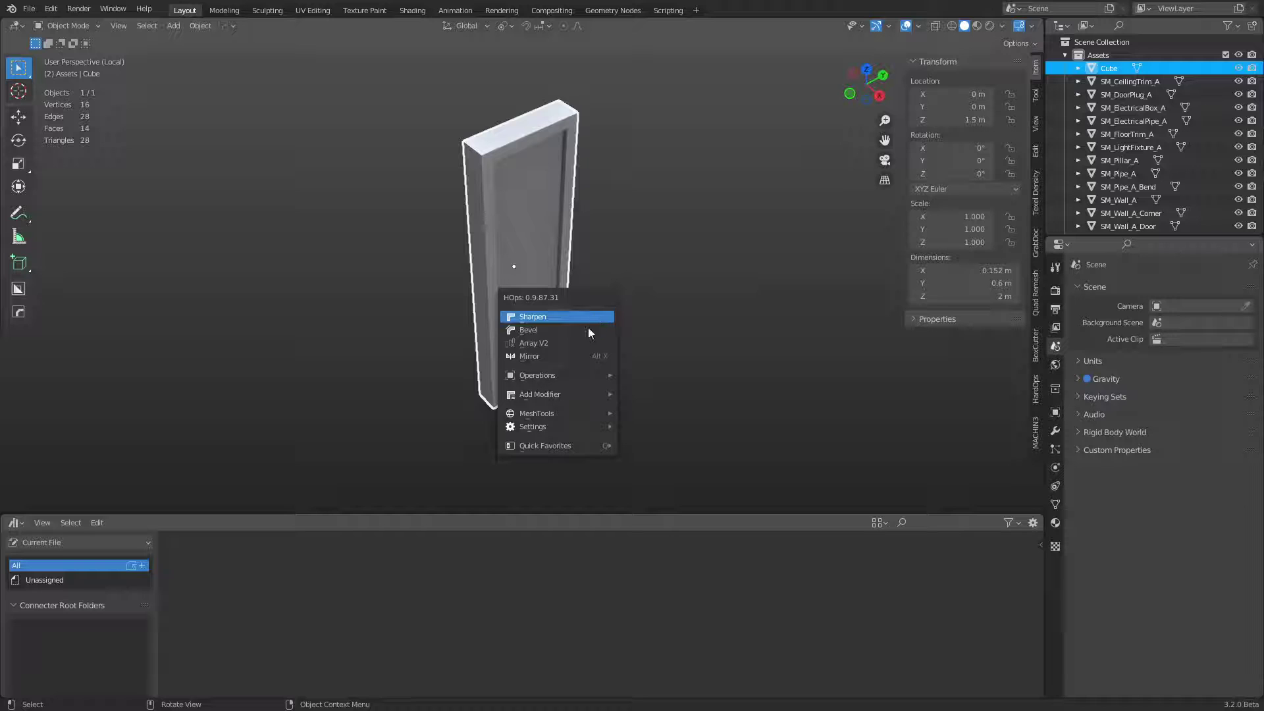
left_click(587, 328)
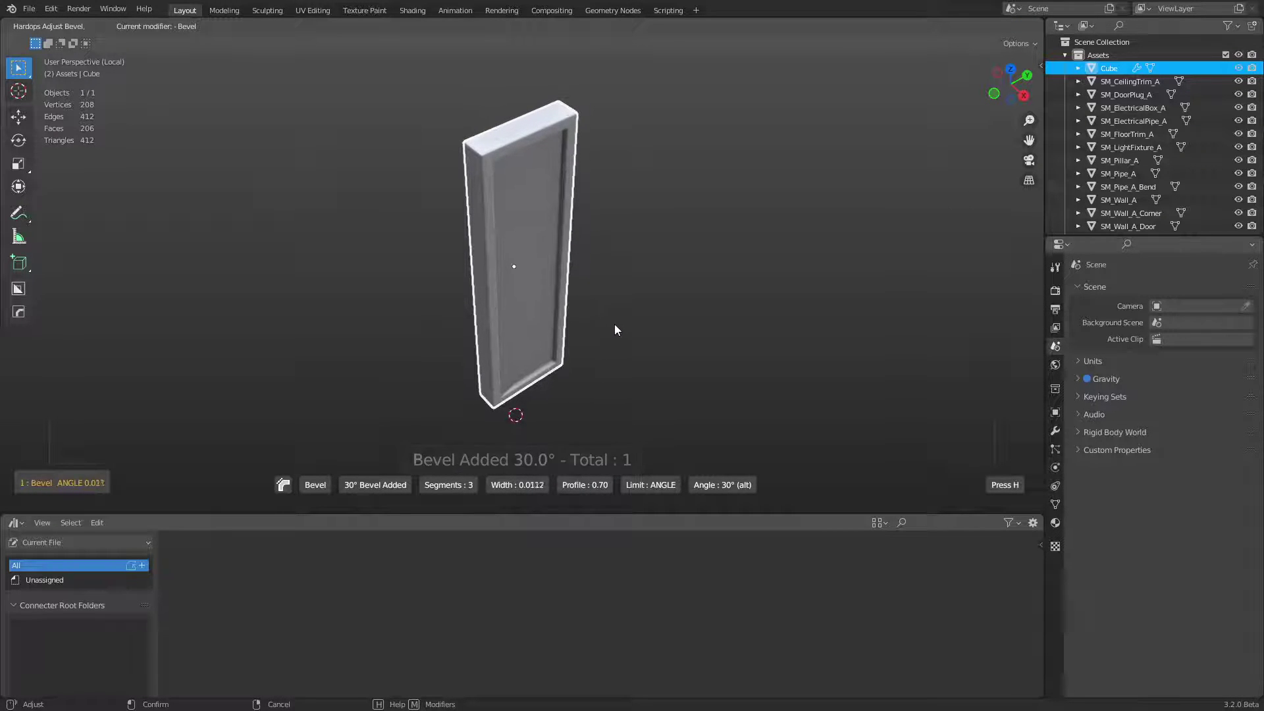
left_click(618, 320)
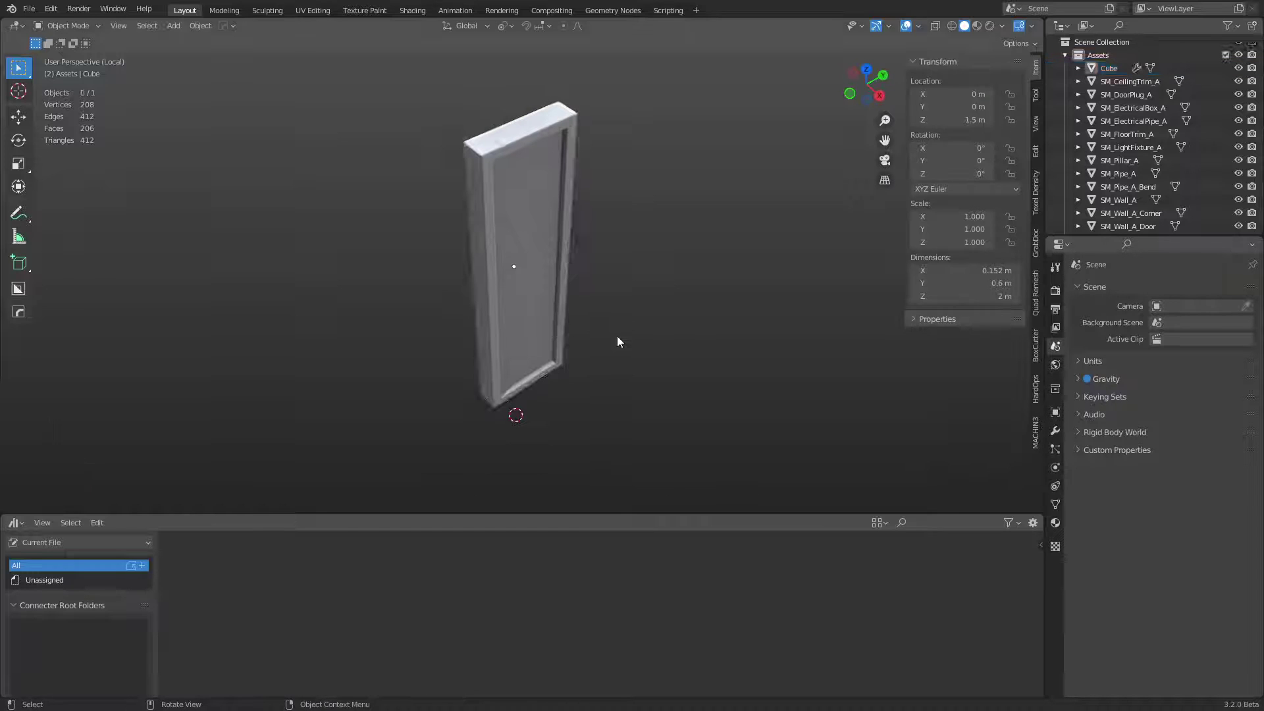
key("q")
left_click(546, 311)
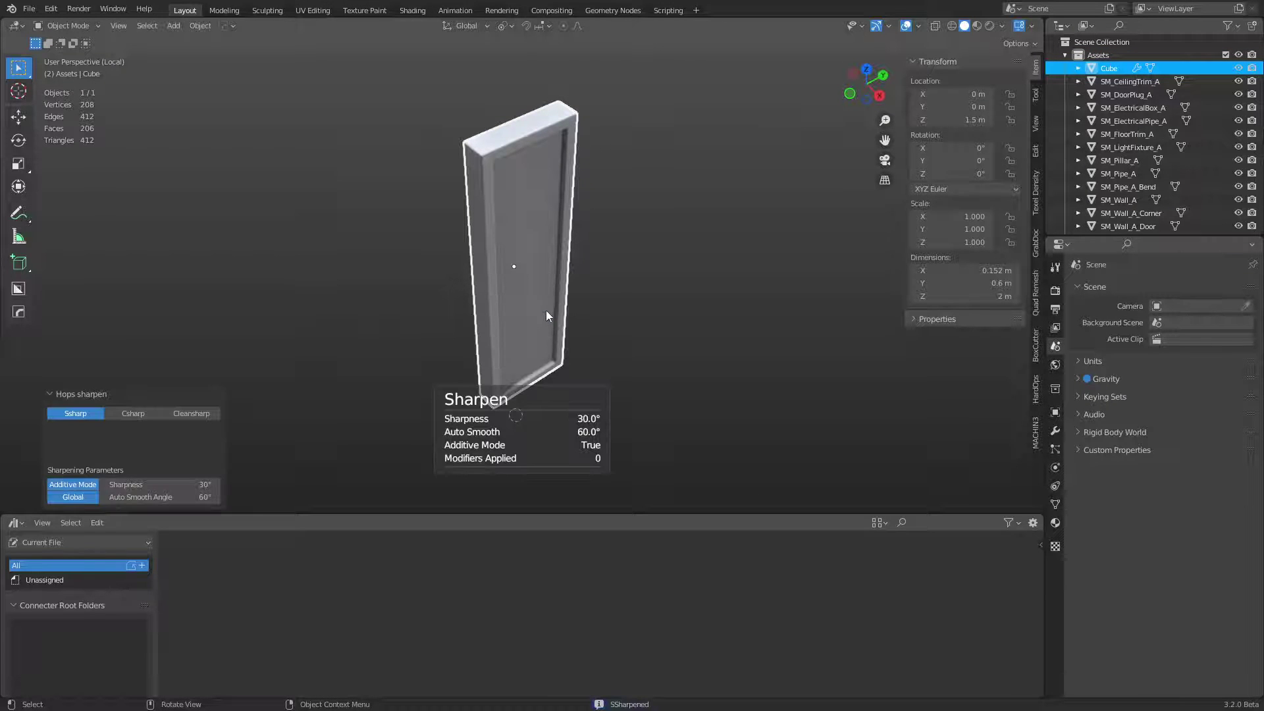
left_click(662, 346)
key("KP_Divide")
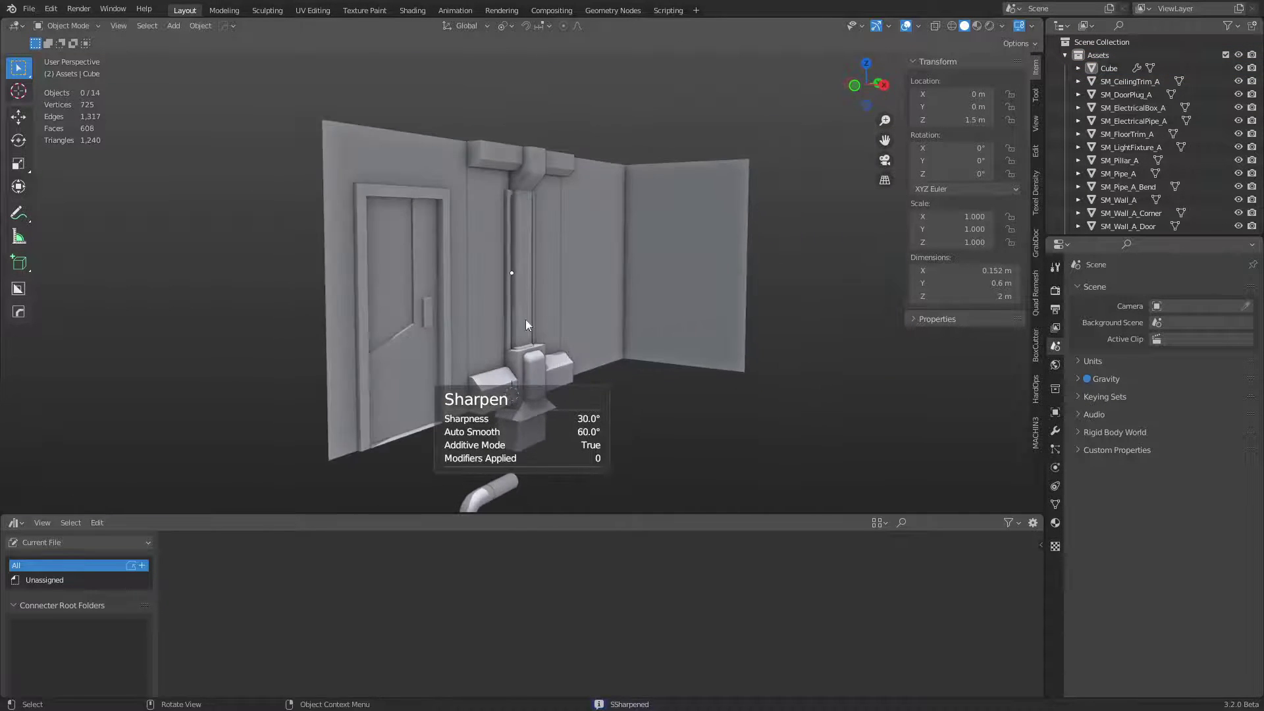
Step: Rename the new wall panel object as SM_WallAddition_A and clear the selection
left_click(514, 308)
key("KP_1")
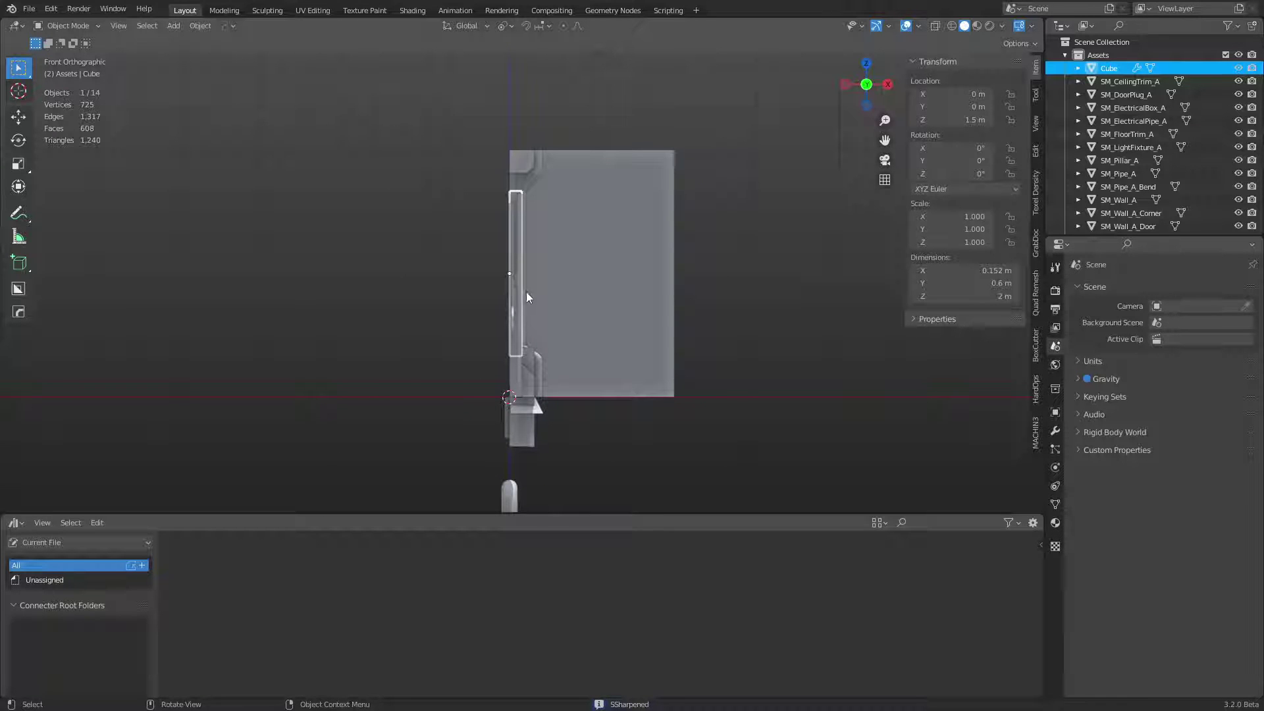
middle_click_drag(551, 301, 428, 320)
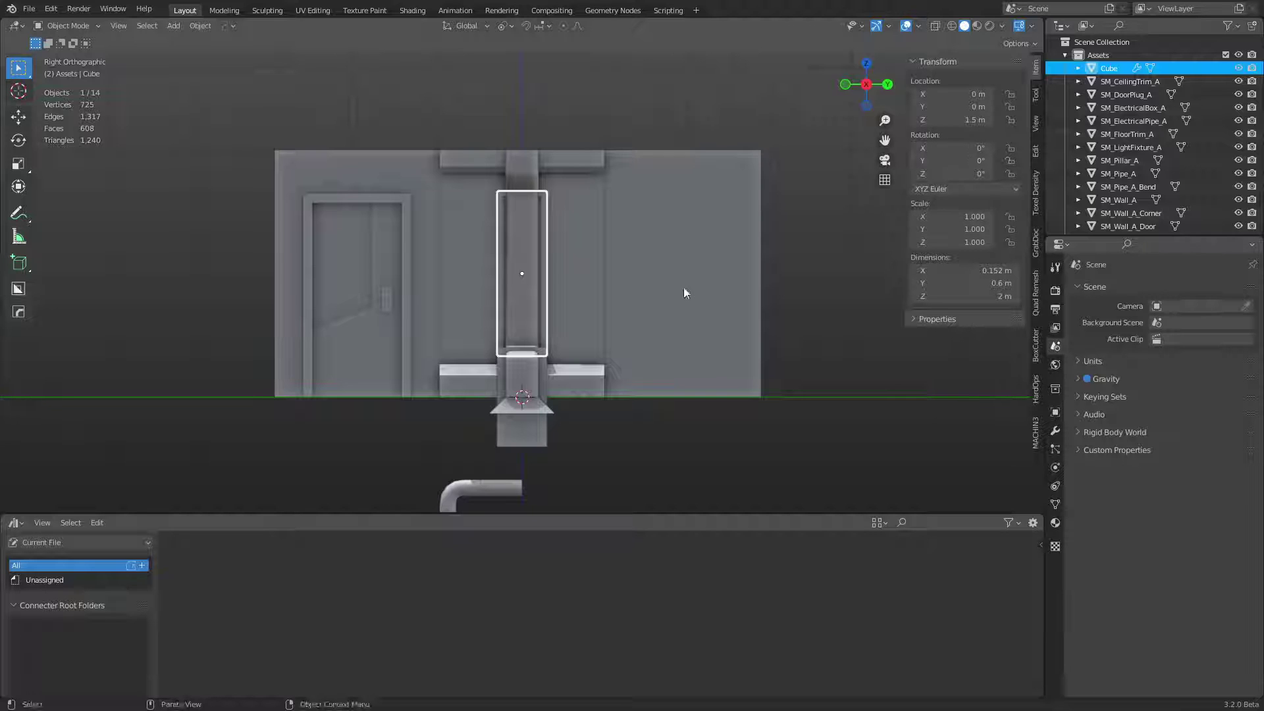
double_click(1113, 69)
type("SM")
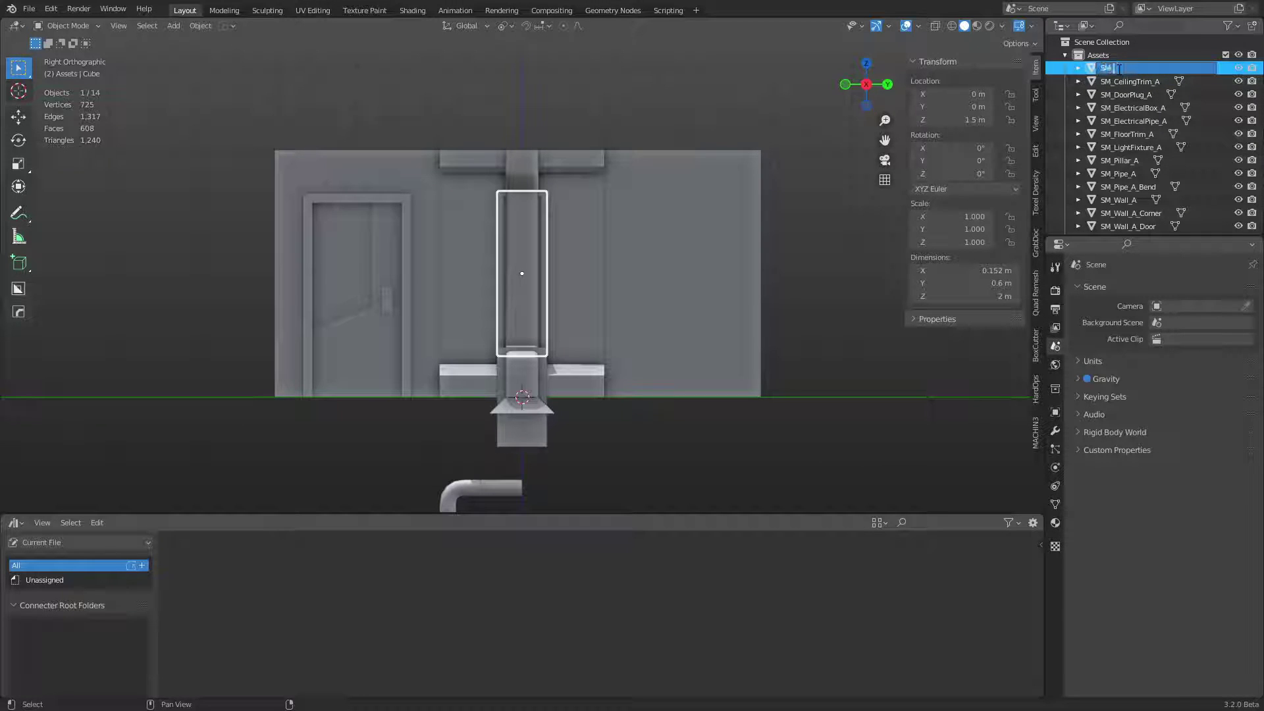
type("_M")
type("allAdd")
type("ition_A")
key("Return")
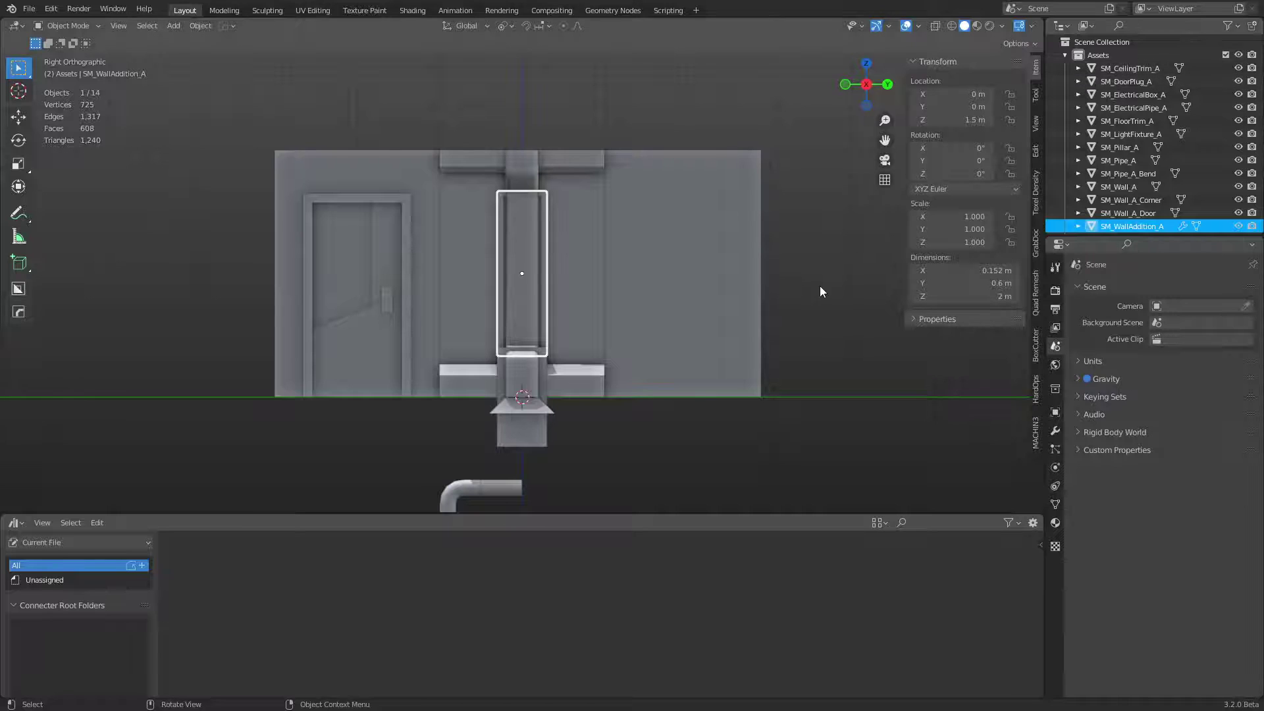
left_click(833, 315)
scroll(595, 283, "down", 2)
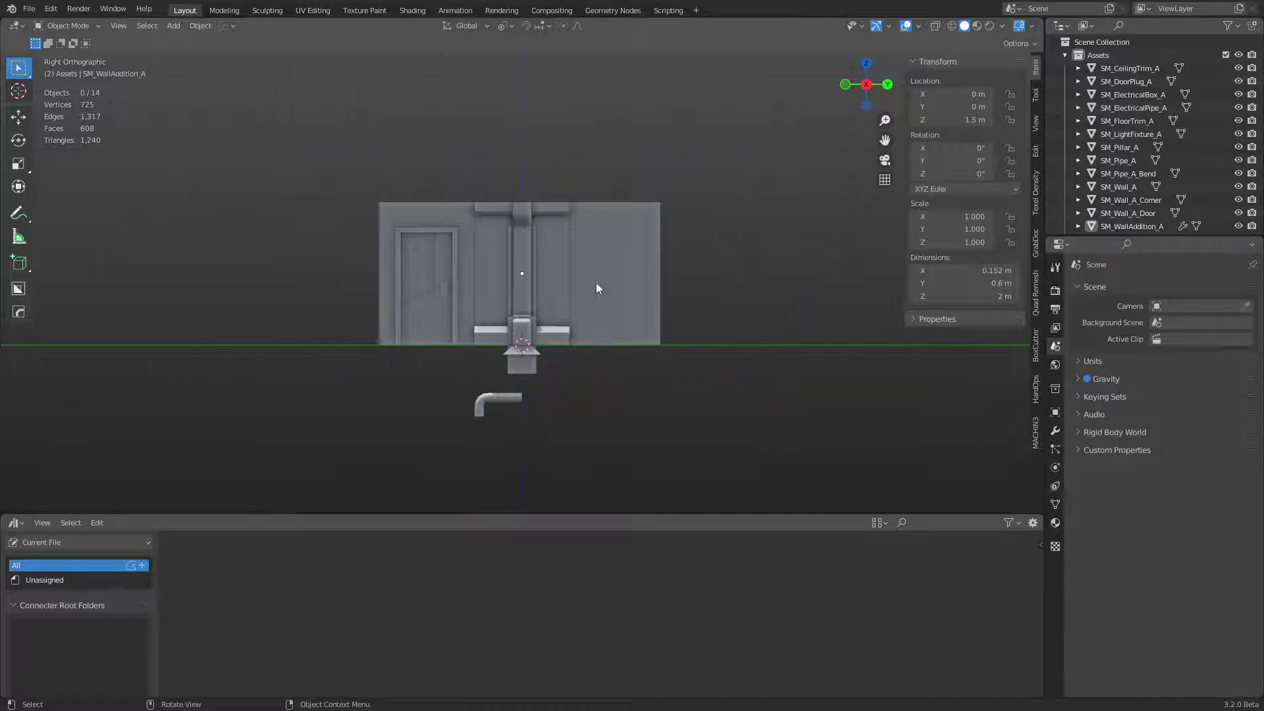
middle_click_drag(595, 282, 638, 341)
left_click(507, 263)
key("g")
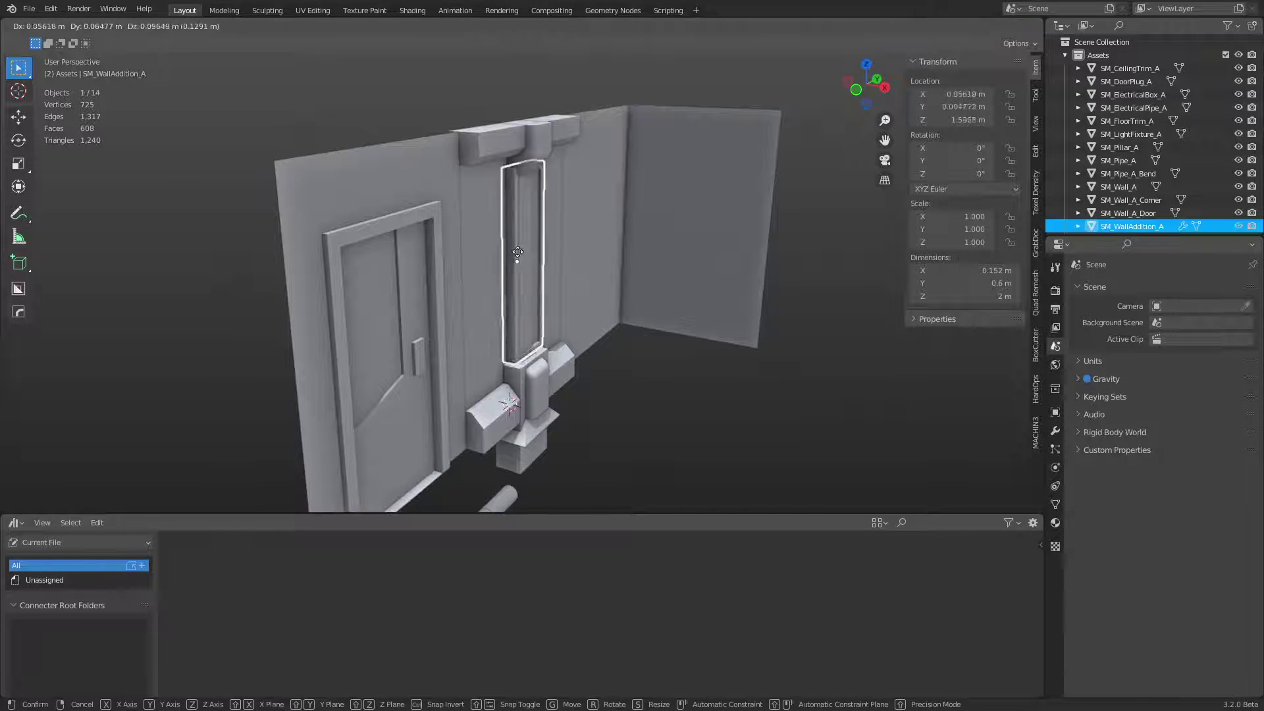
right_click(559, 266)
middle_click_drag(559, 266, 677, 484)
left_click(677, 483)
scroll(661, 448, "down", 3)
middle_click_drag(646, 412, 624, 366)
scroll(622, 368, "up", 1)
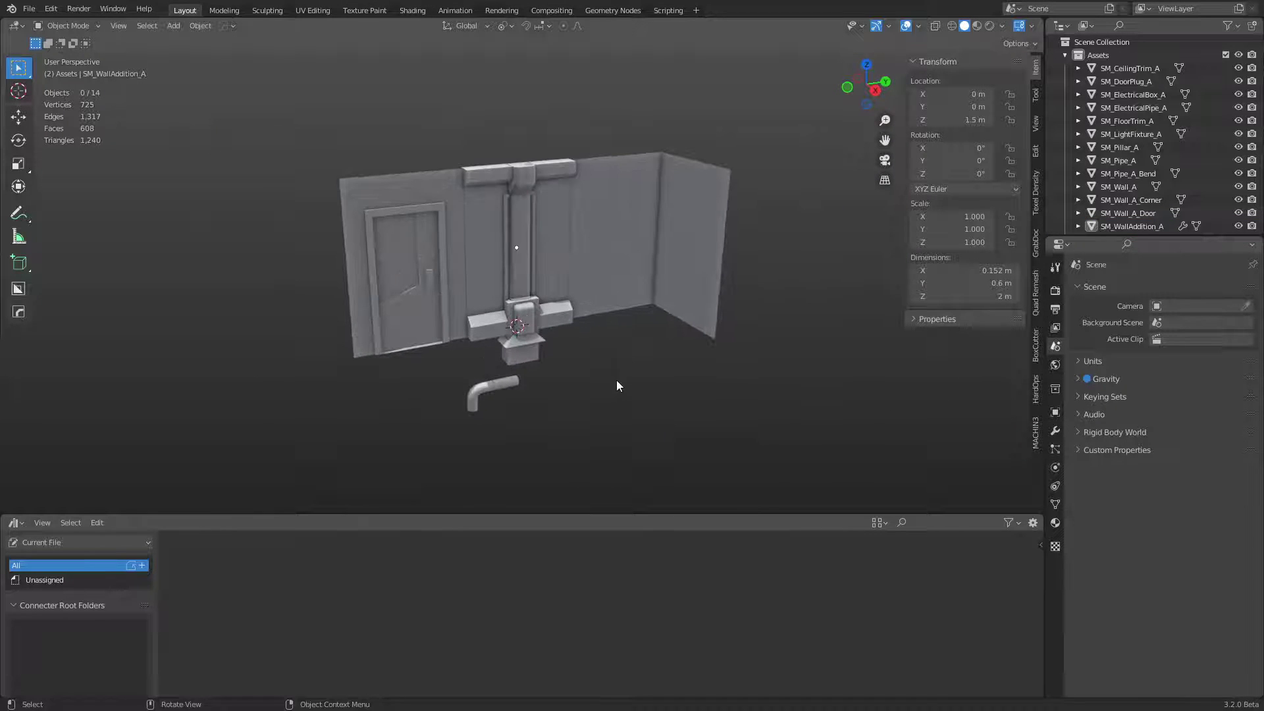
scroll(617, 377, "up", 1)
scroll(1133, 161, "down", 2)
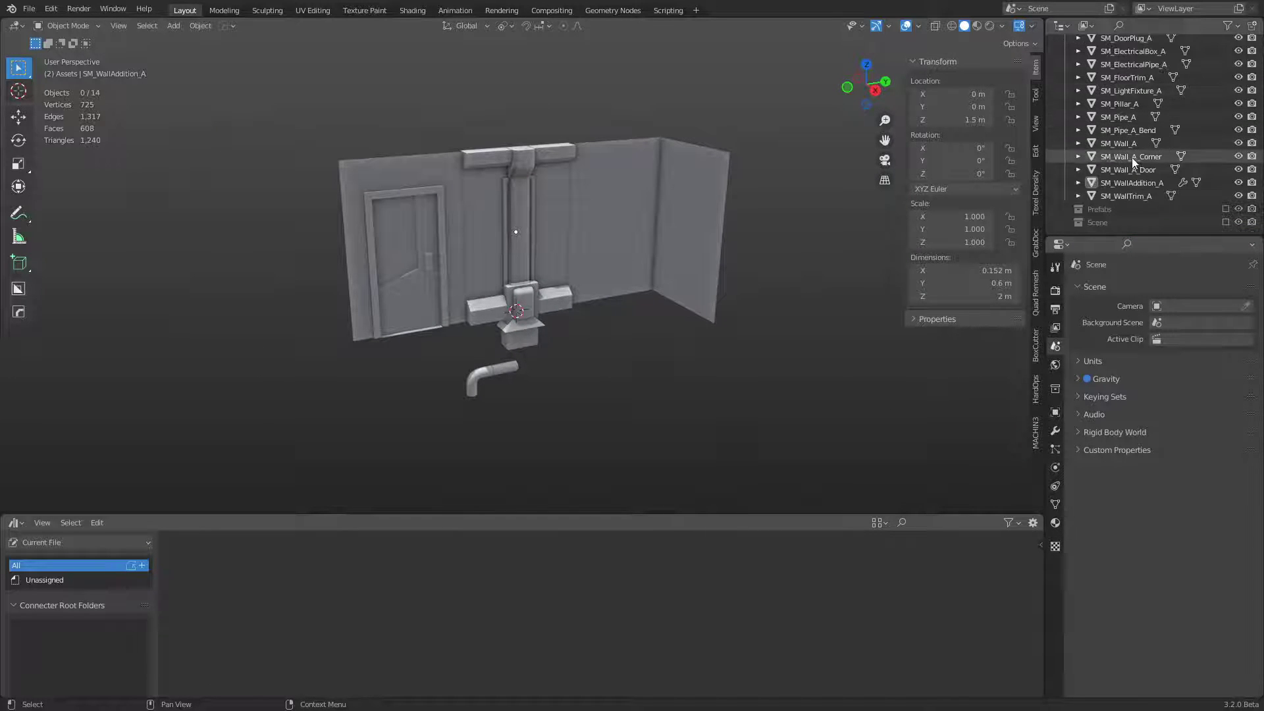
Step: Apply the rotation and scale of all the modular meshes, including the new wall panel, while keeping their locations
left_click(1127, 195)
scroll(1132, 184, "up", 2)
key("a")
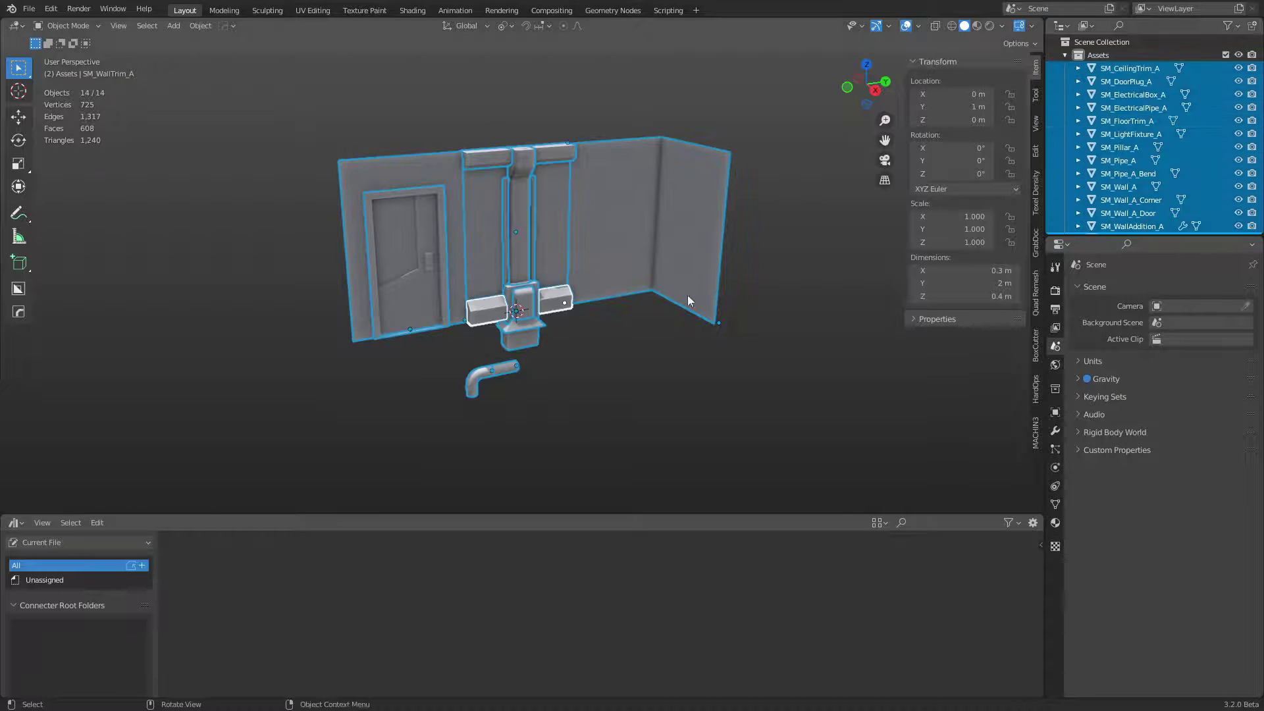
key("ctrl+a")
left_click(649, 301)
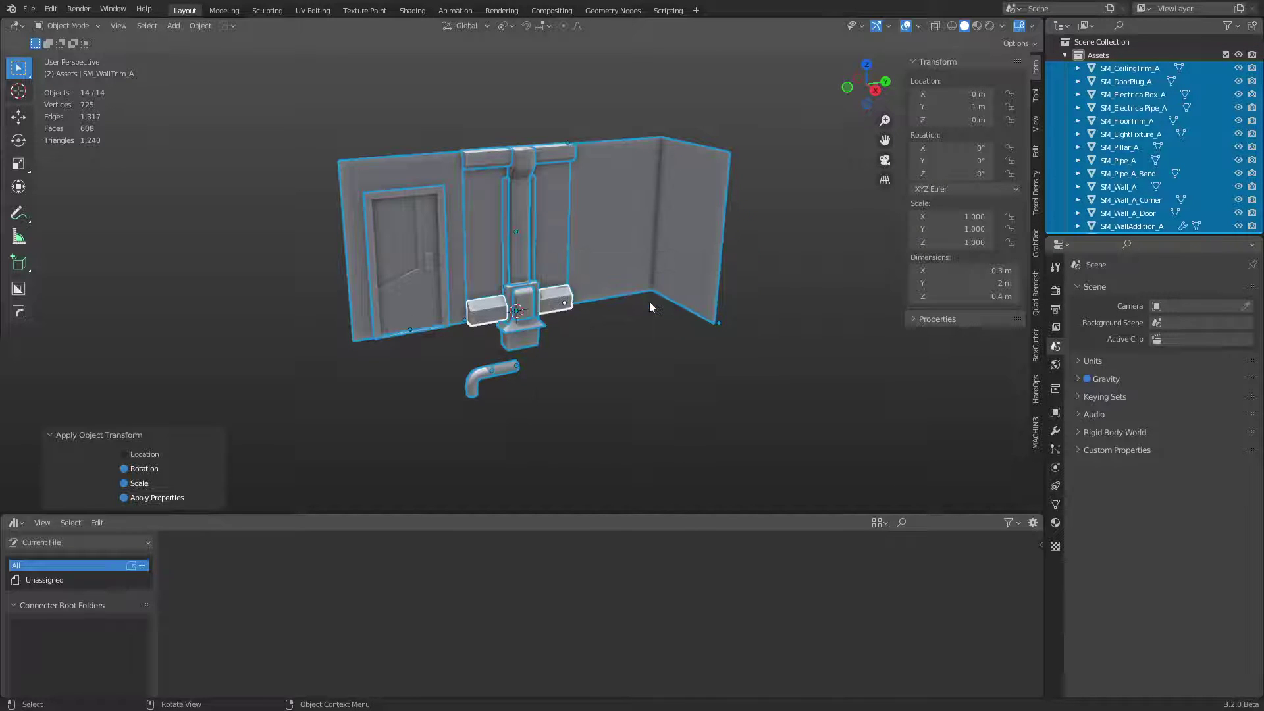
Step: Check the transform values of the corner wall and the lower wall trim individually, and clear the selection
left_click(611, 295)
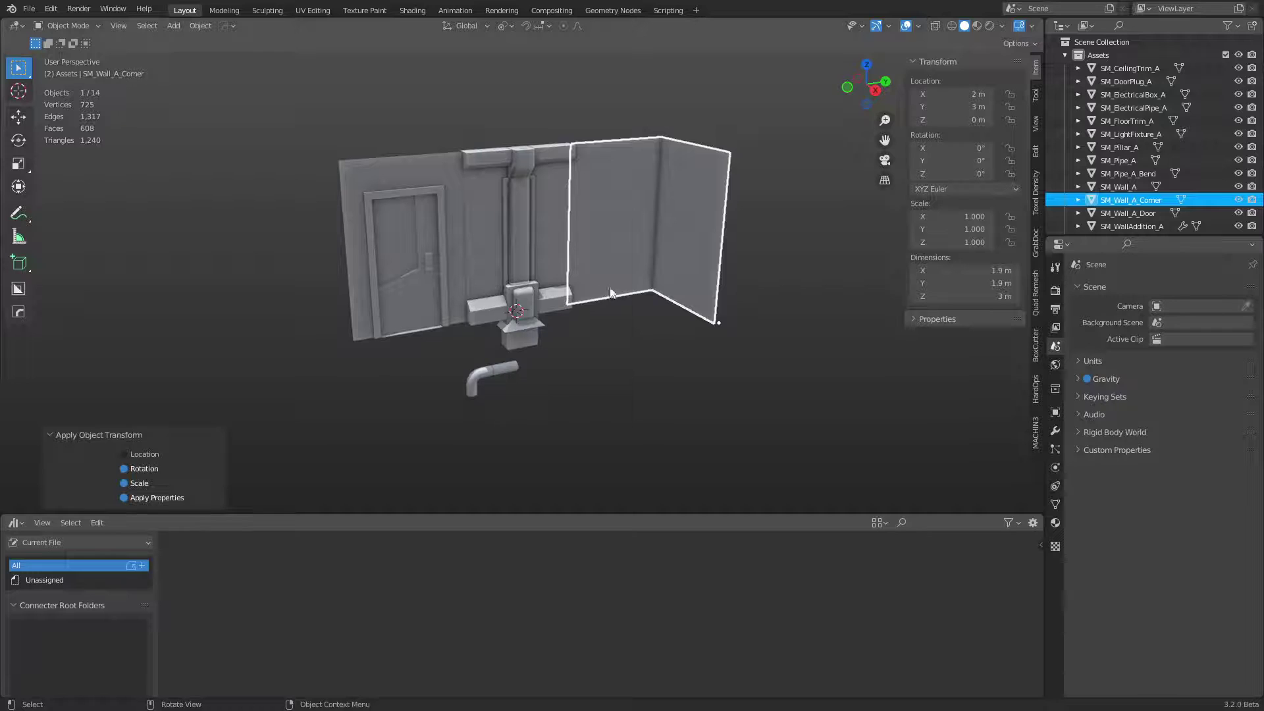
left_click(566, 302)
key("ctrl+a")
left_click(566, 302)
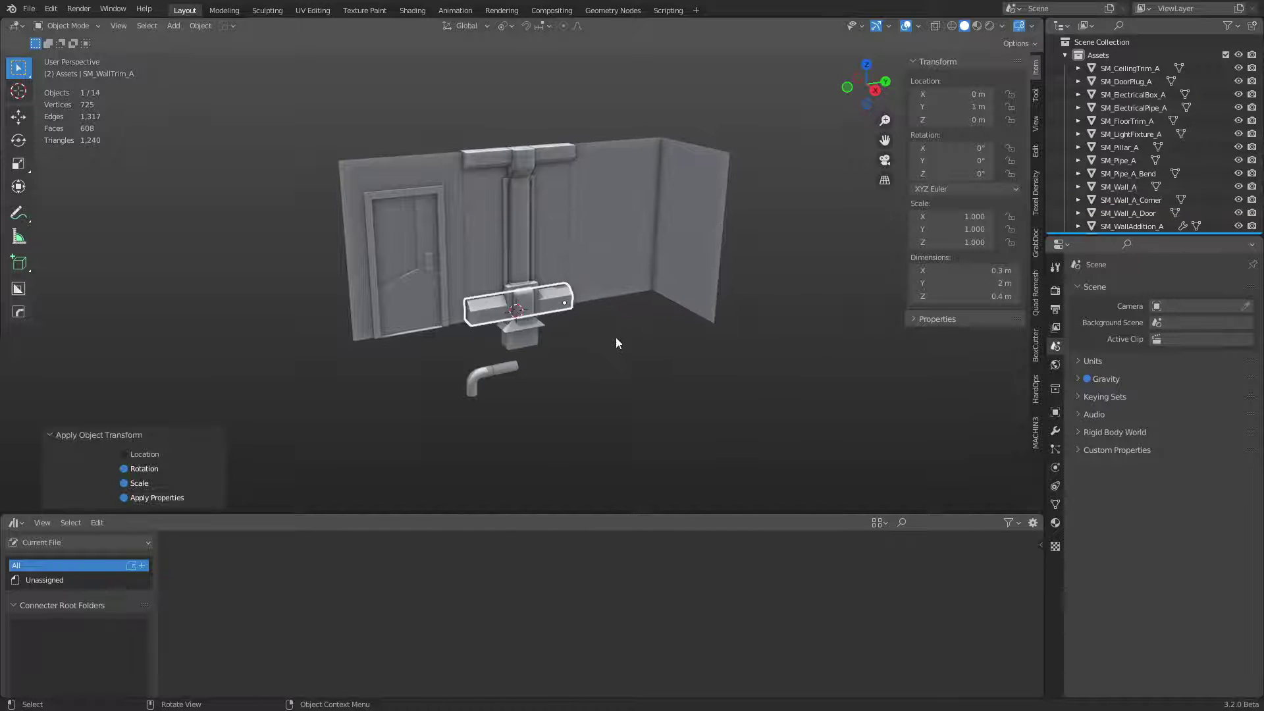
left_click(614, 337)
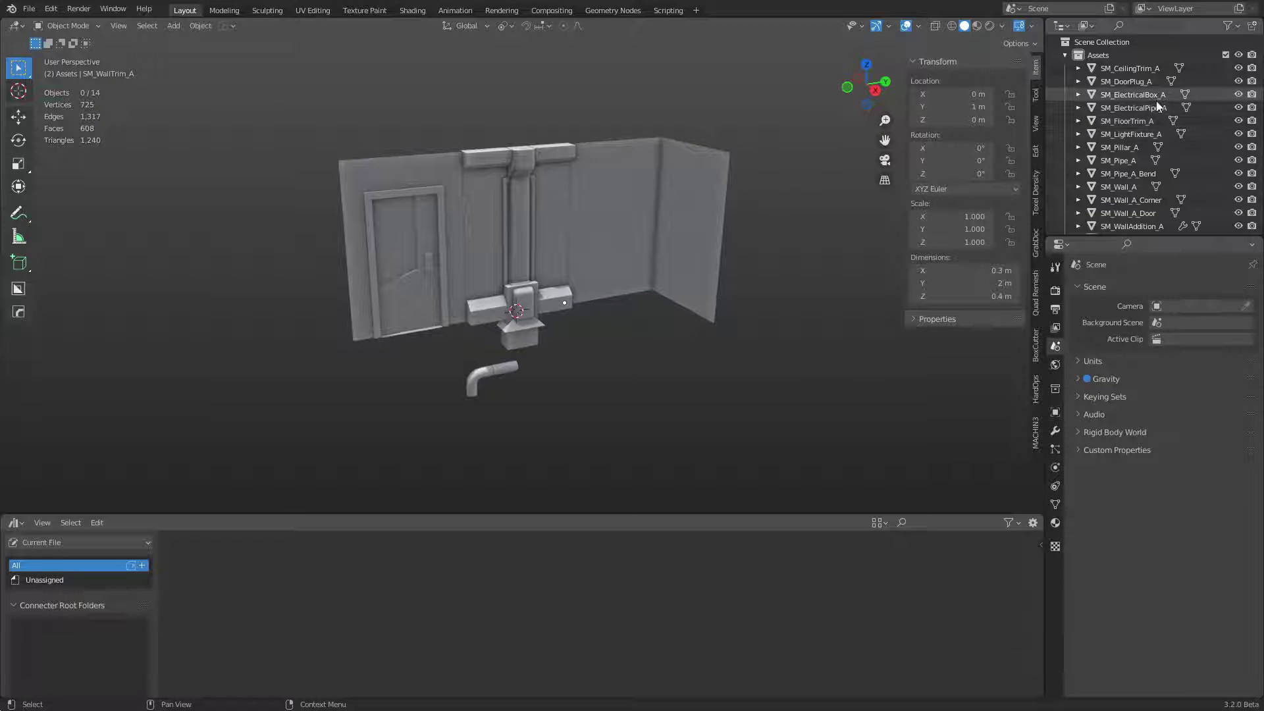
Step: Select the door plug, exclude the Assets collection from the view layer, and include it again
scroll(1193, 102, "down", 2)
scroll(1198, 92, "up", 2)
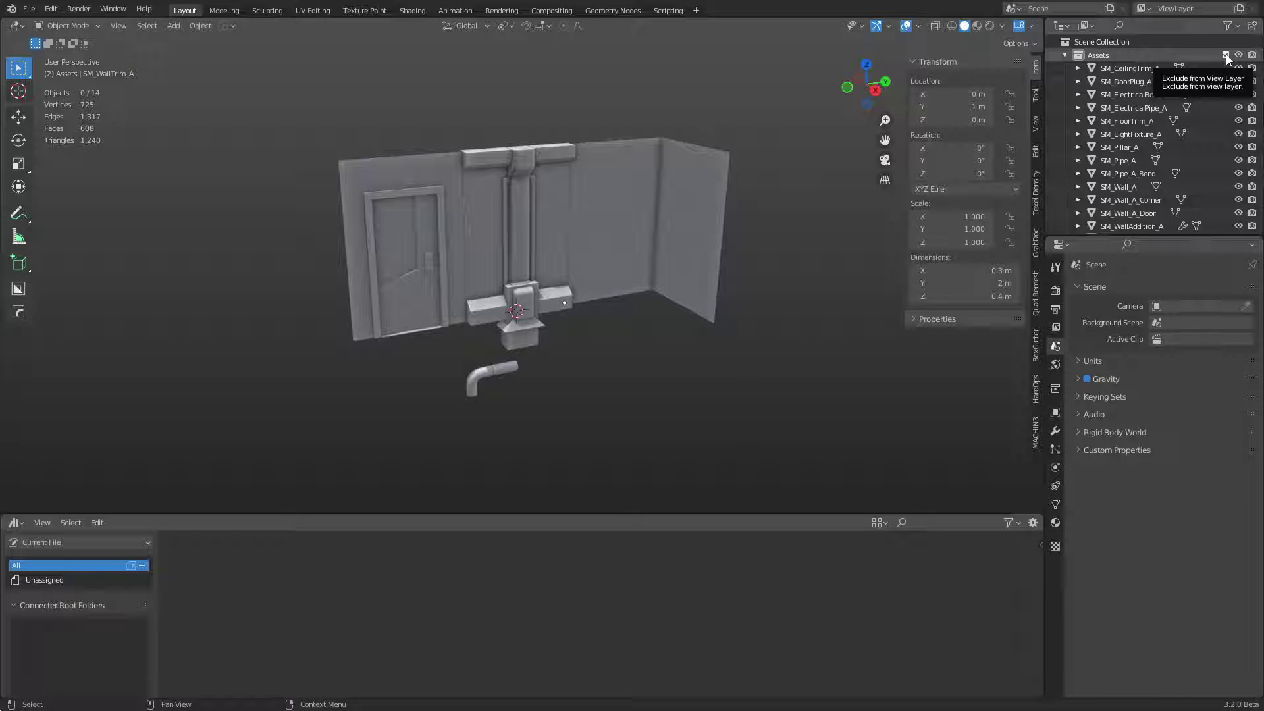
left_click(388, 301)
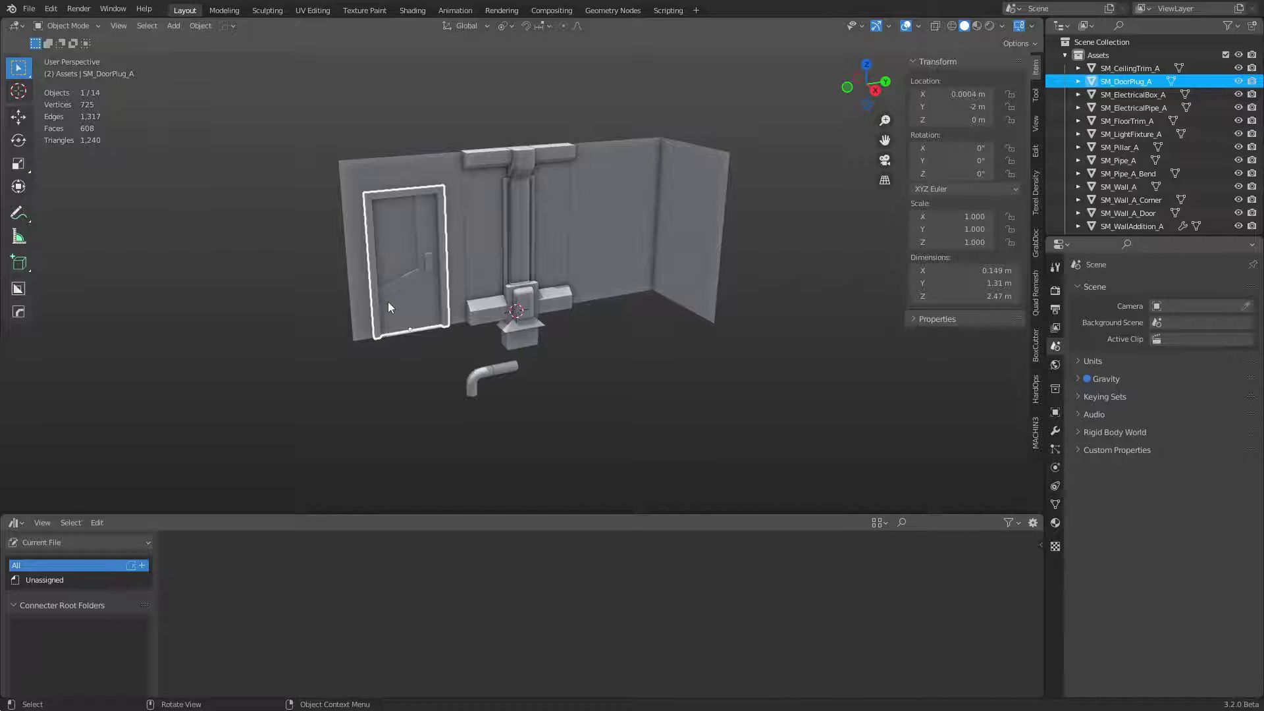
left_click(1225, 55)
left_click(1226, 54)
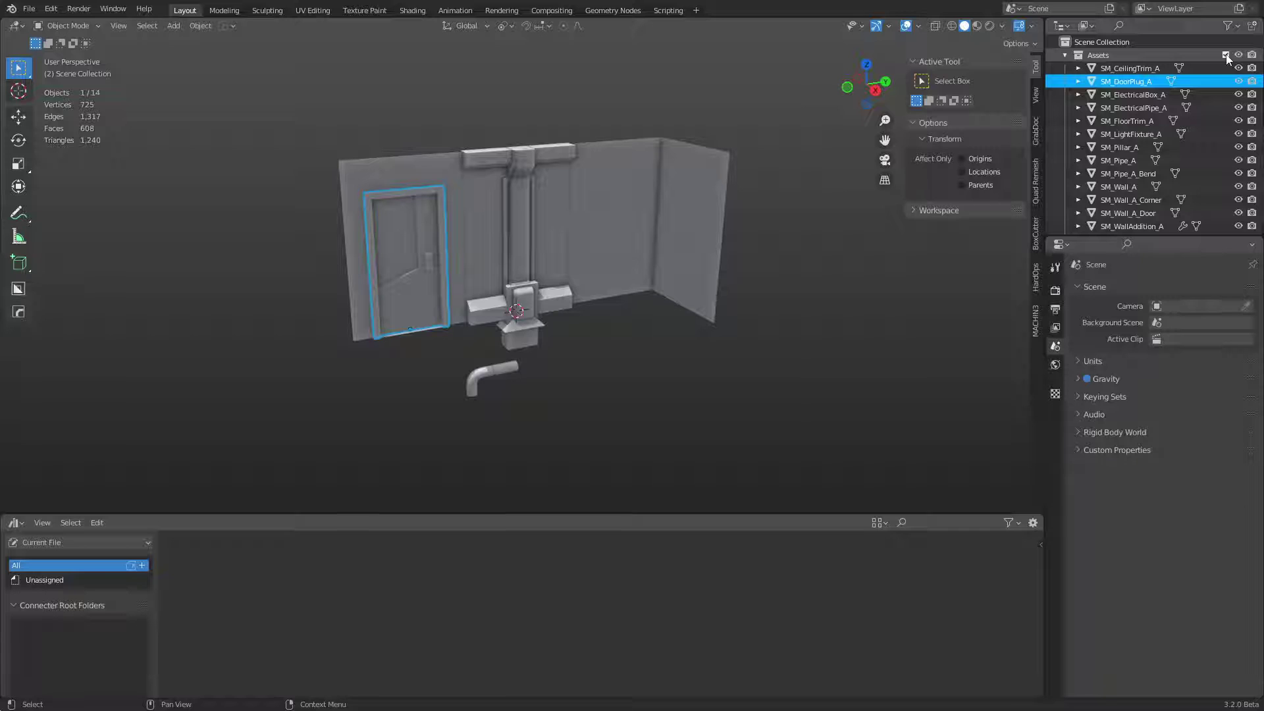
Step: Select all the meshes in the Assets collection, from SM_CeilingTrim_A to SM_WallTrim_A, and mark them as assets
left_click(1129, 68)
scroll(1128, 164, "down", 3)
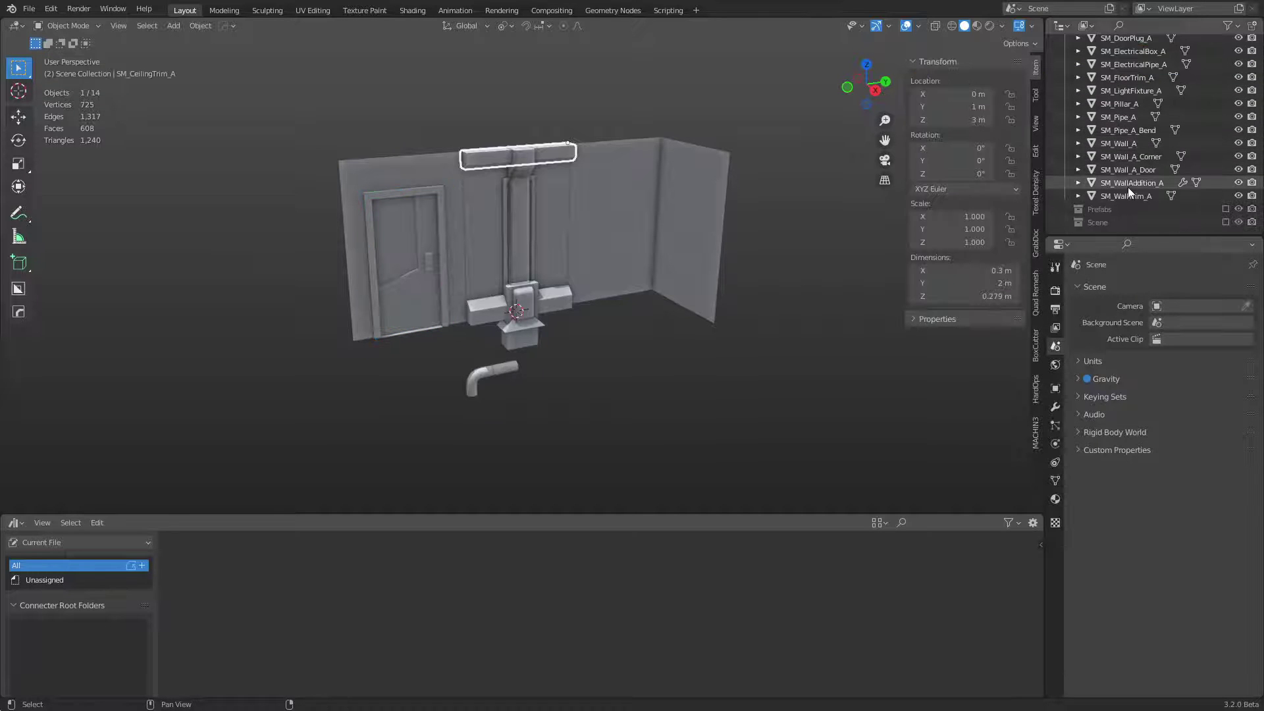
left_click(1127, 187, "shift")
left_click(1126, 196, "shift")
right_click(1132, 144)
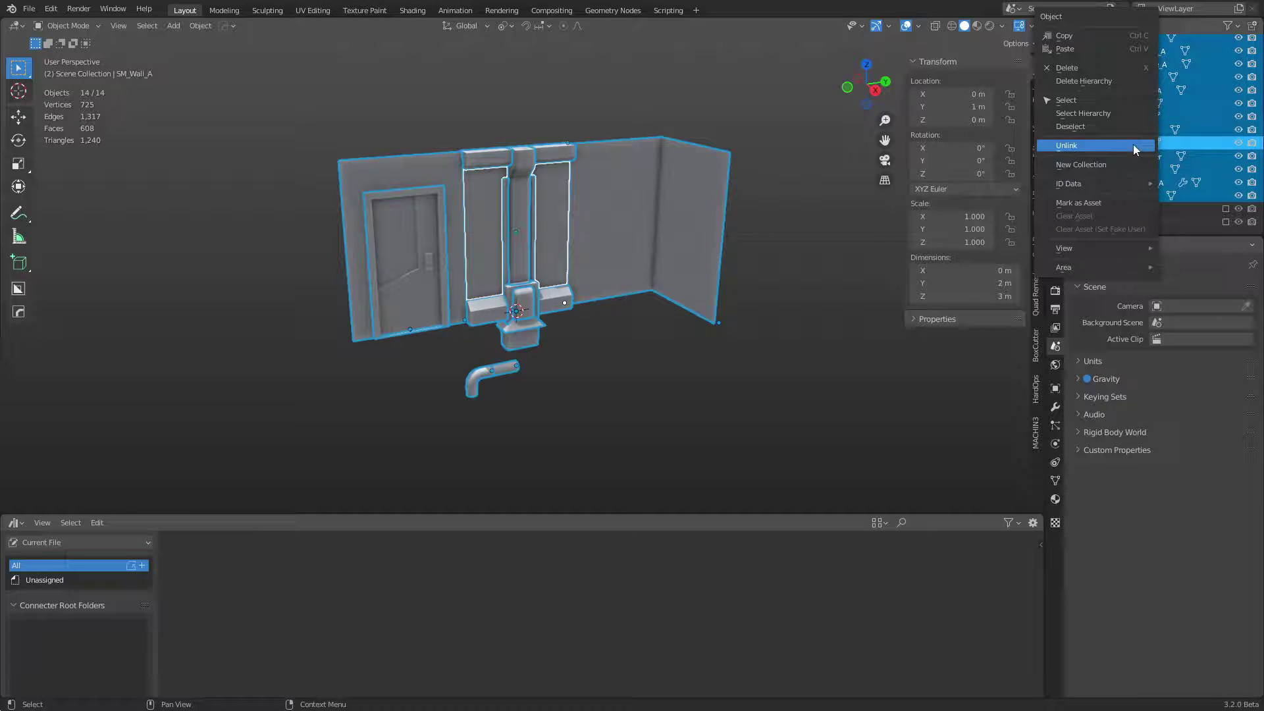
left_click(1113, 202)
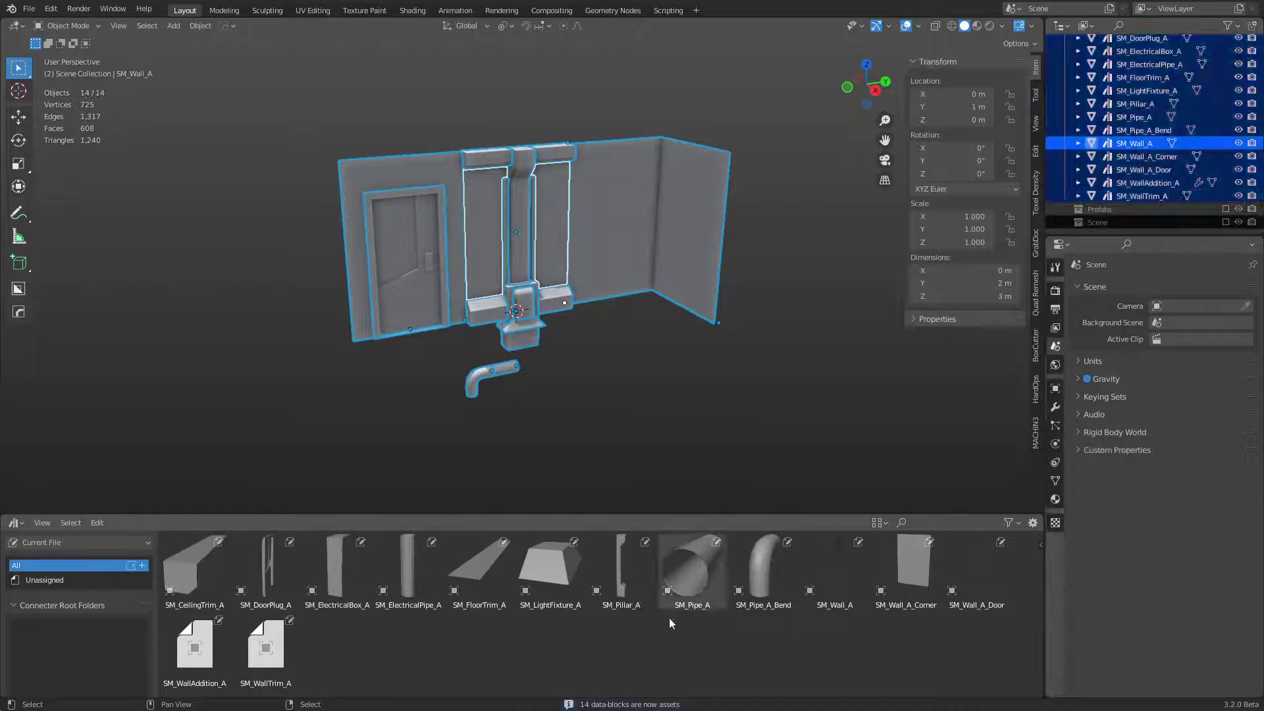
Step: Exclude the Assets collection from the view layer, and make the Prefabs collection active and included
scroll(1209, 130, "up", 3)
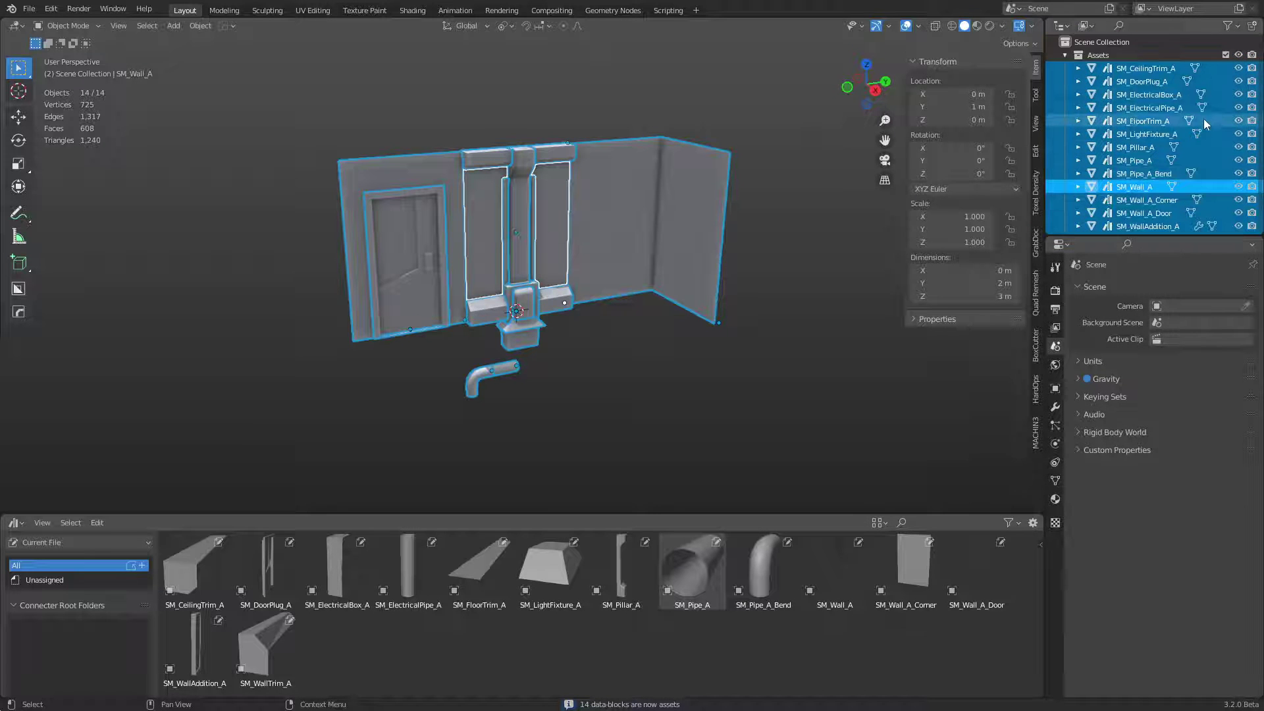
left_click(1223, 54)
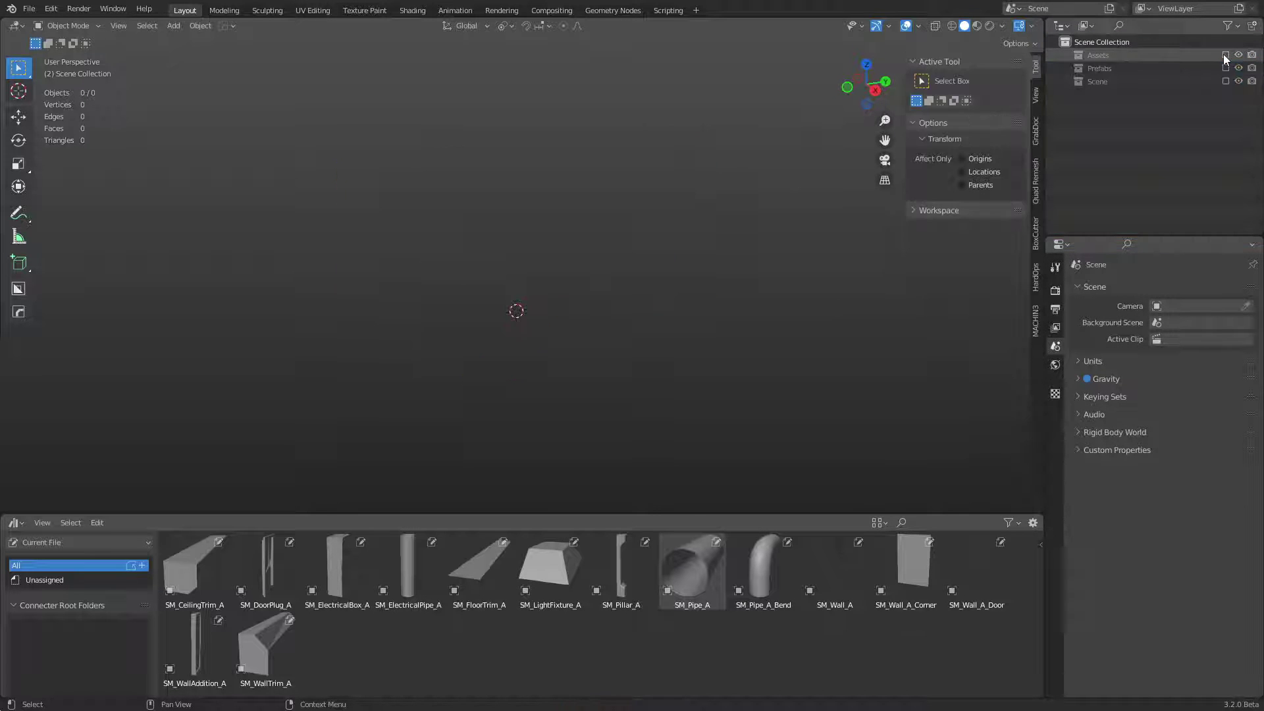
left_click(1189, 68)
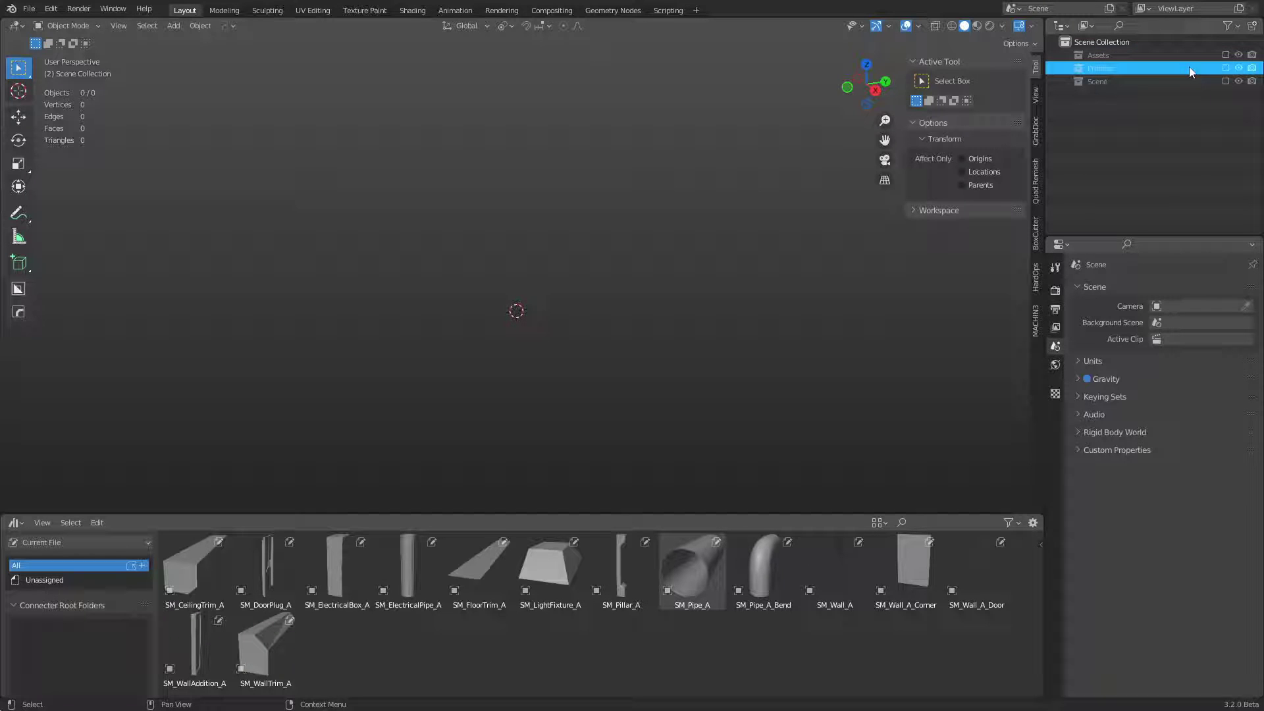
left_click(1226, 68)
middle_click_drag(633, 368, 598, 333)
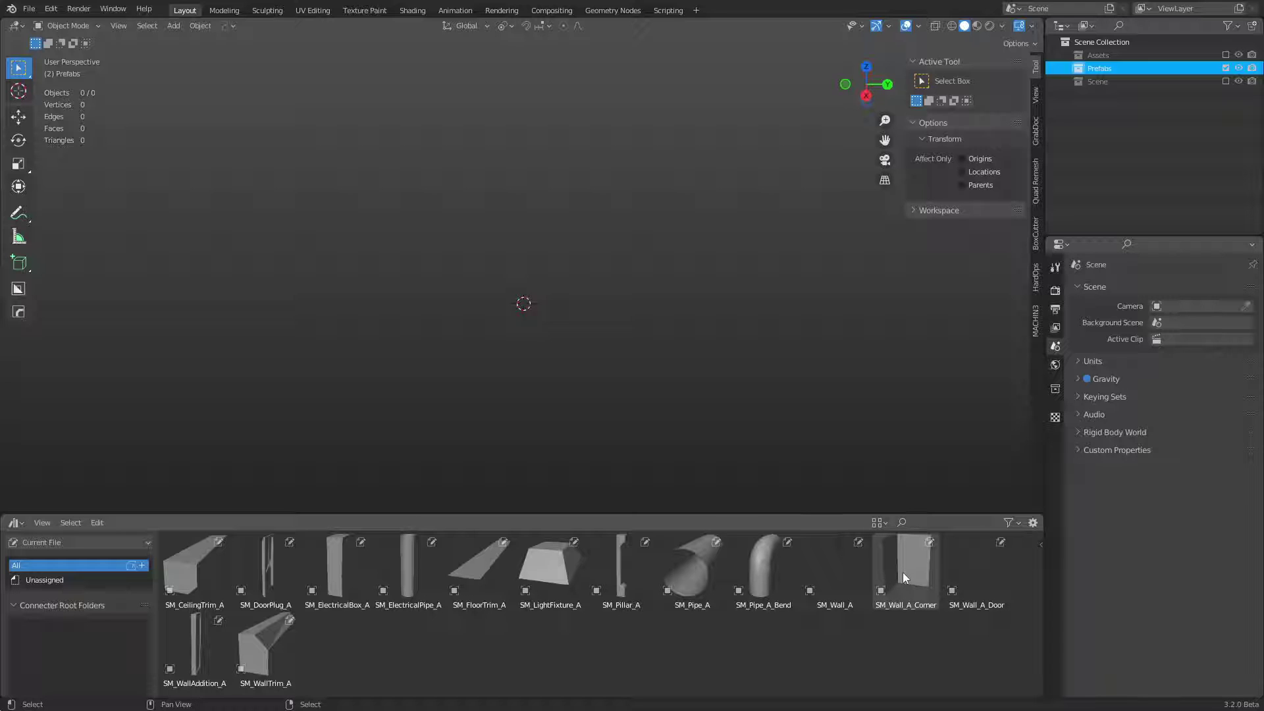
Step: Place the SM_Wall_A asset in the Prefabs collection and reset its location to the world origin
left_click_drag(845, 575, 547, 321)
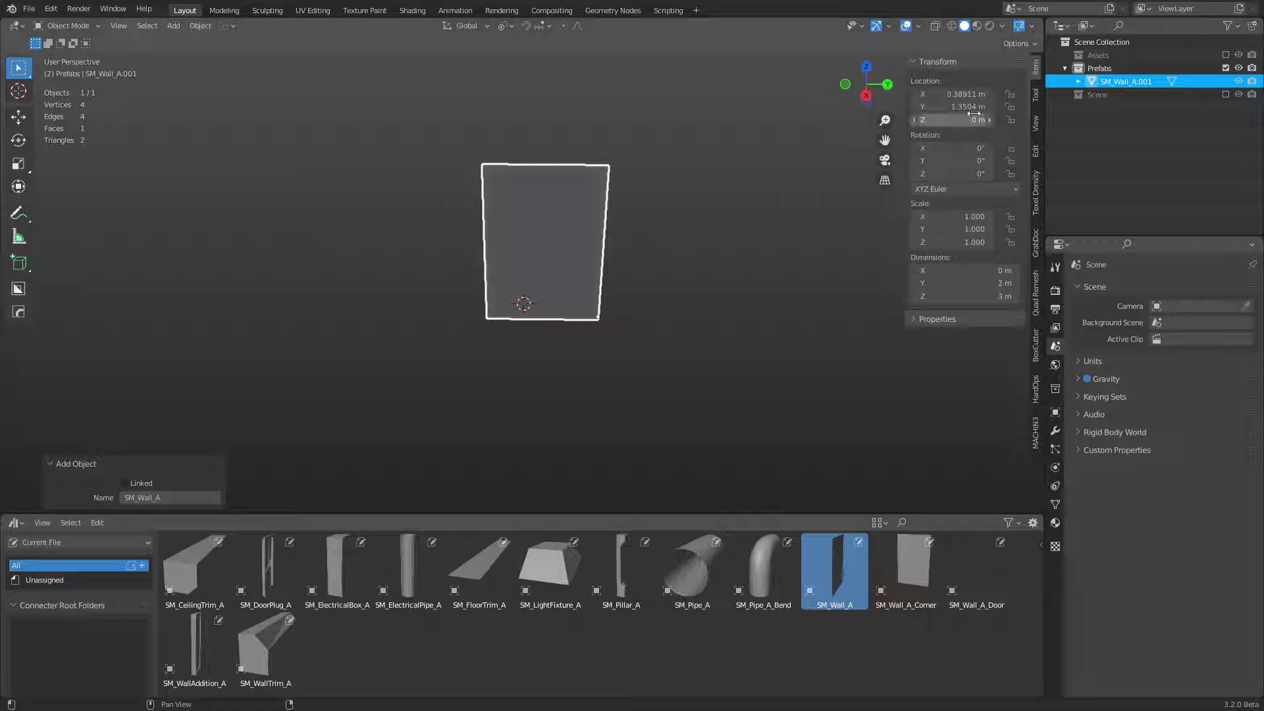
key("alt+g")
key("grave")
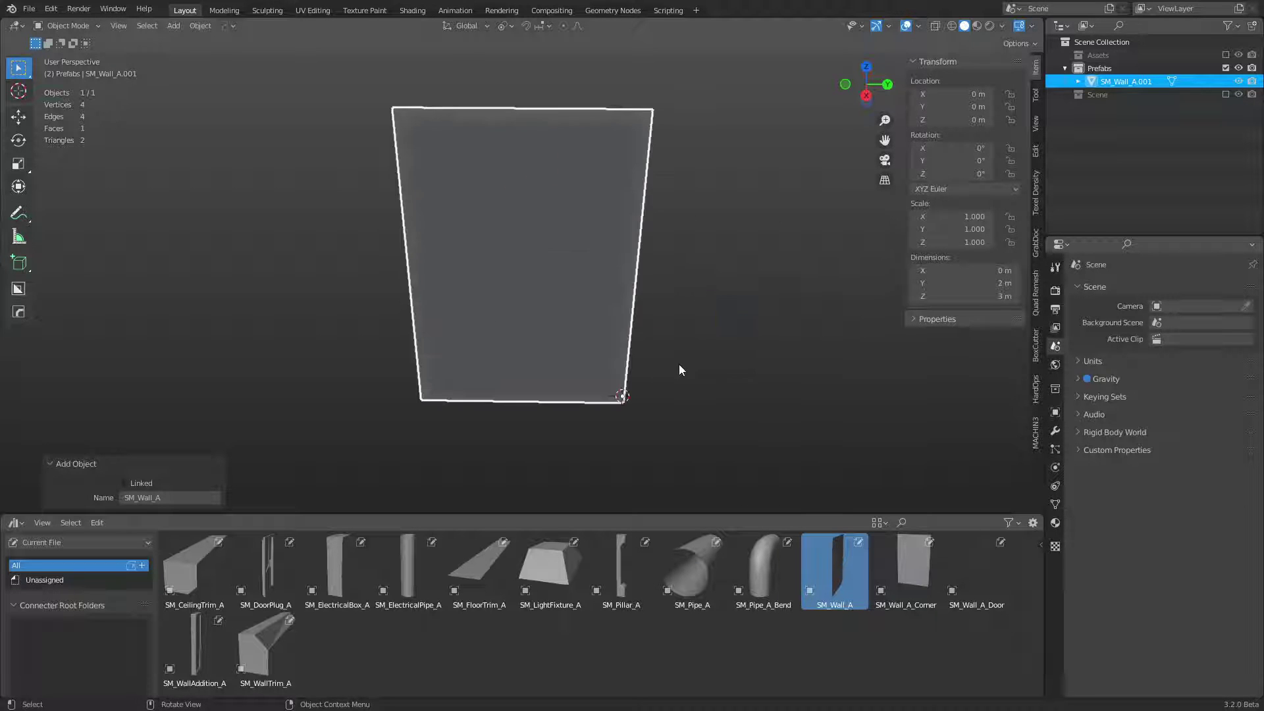
middle_click_drag(680, 370, 631, 330)
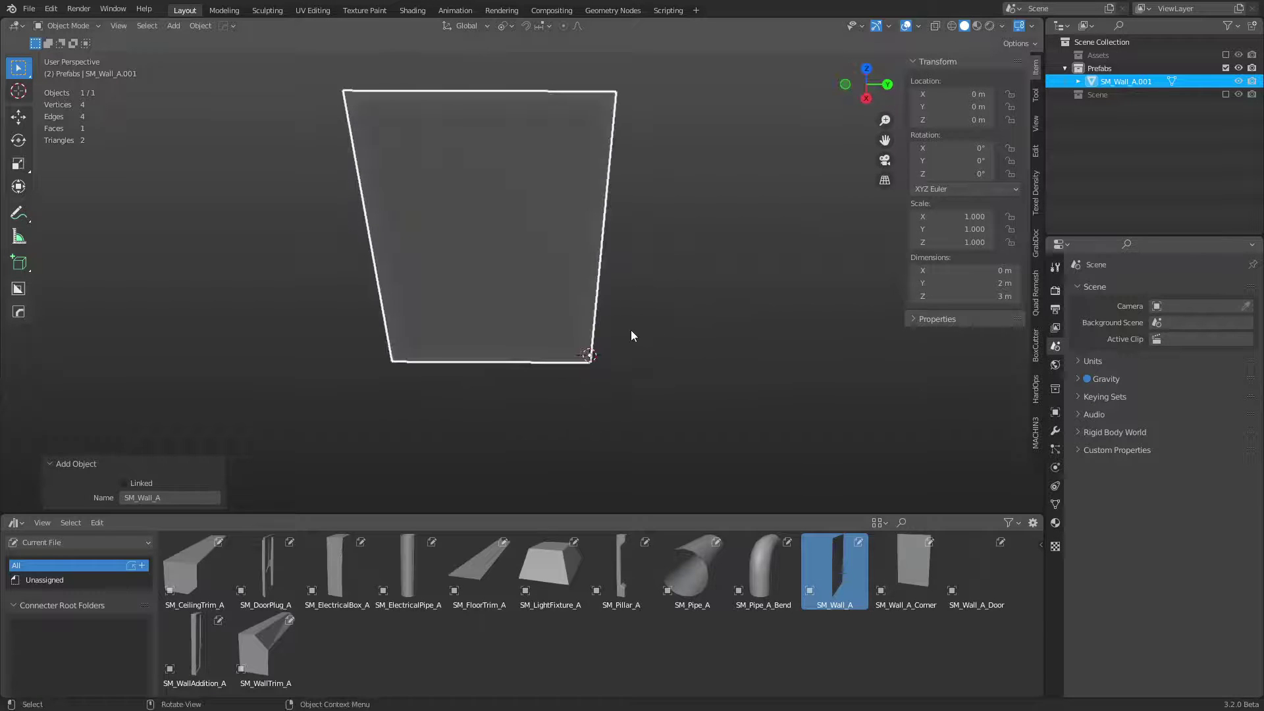
key("g")
right_click(650, 334)
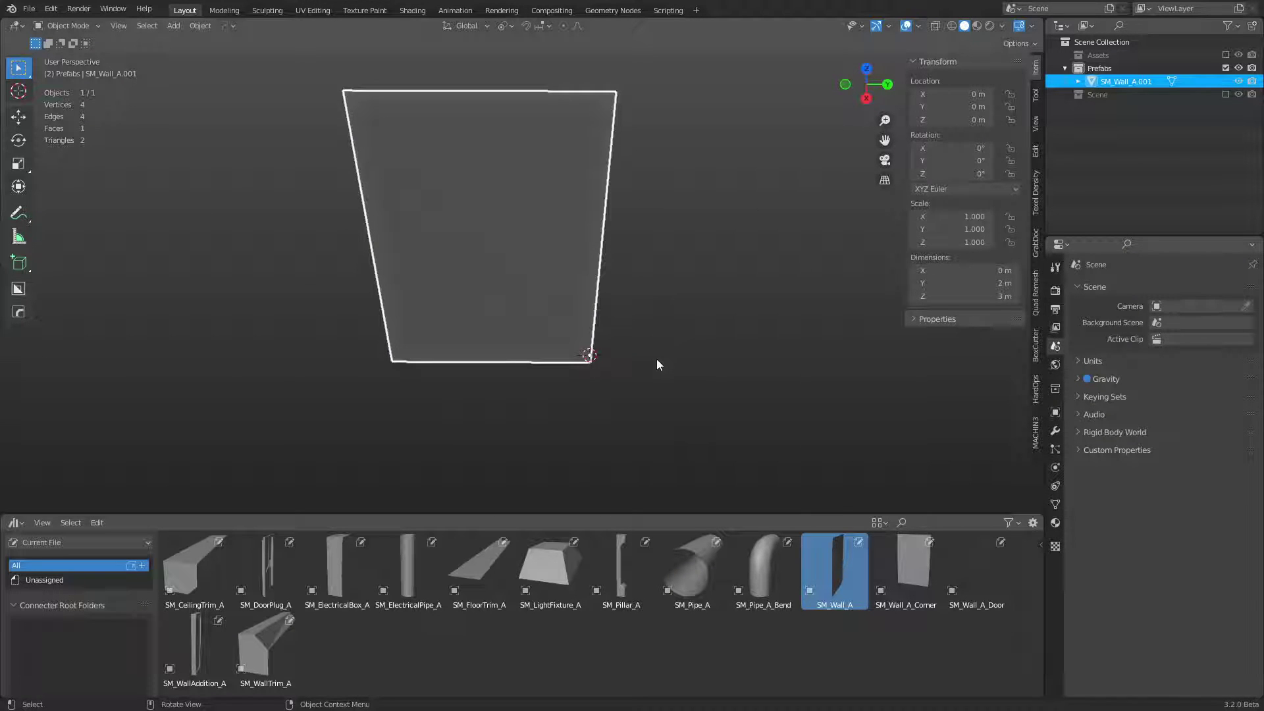
Step: Enable the floor grid and the X and Y axis lines in the viewport overlays, and clear the selection
left_click(920, 26)
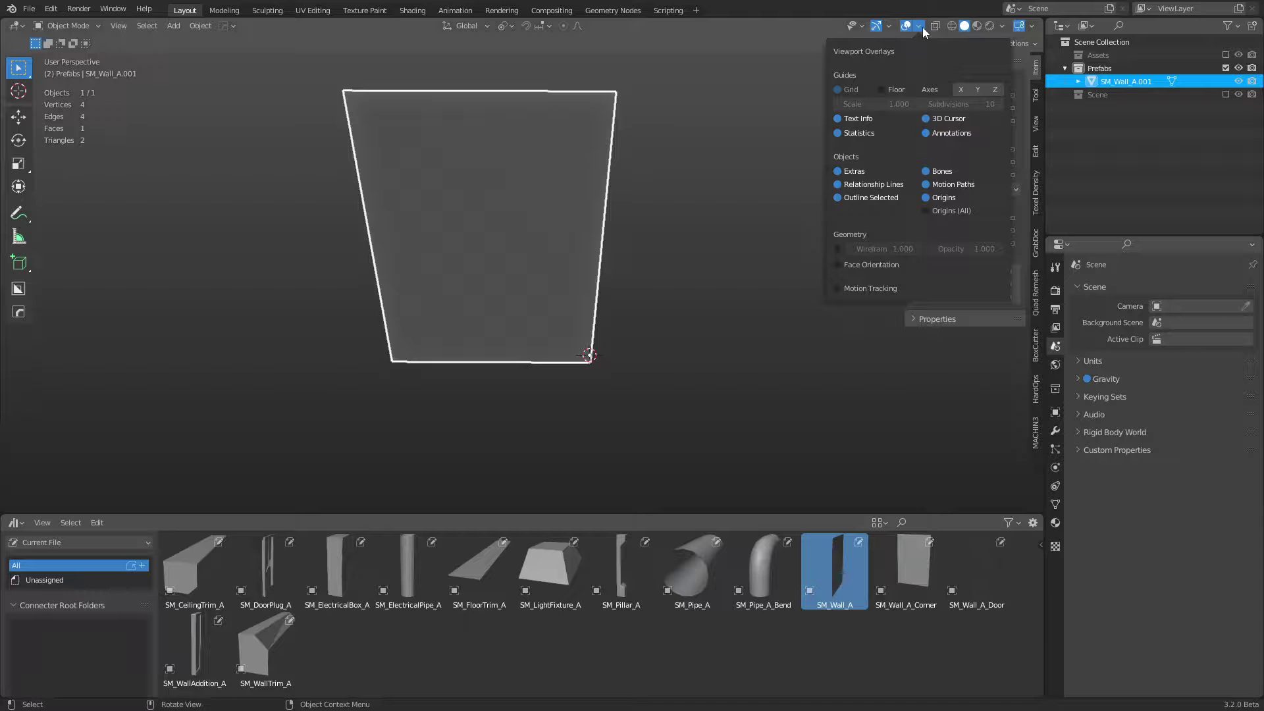
left_click(961, 90)
left_click(978, 89)
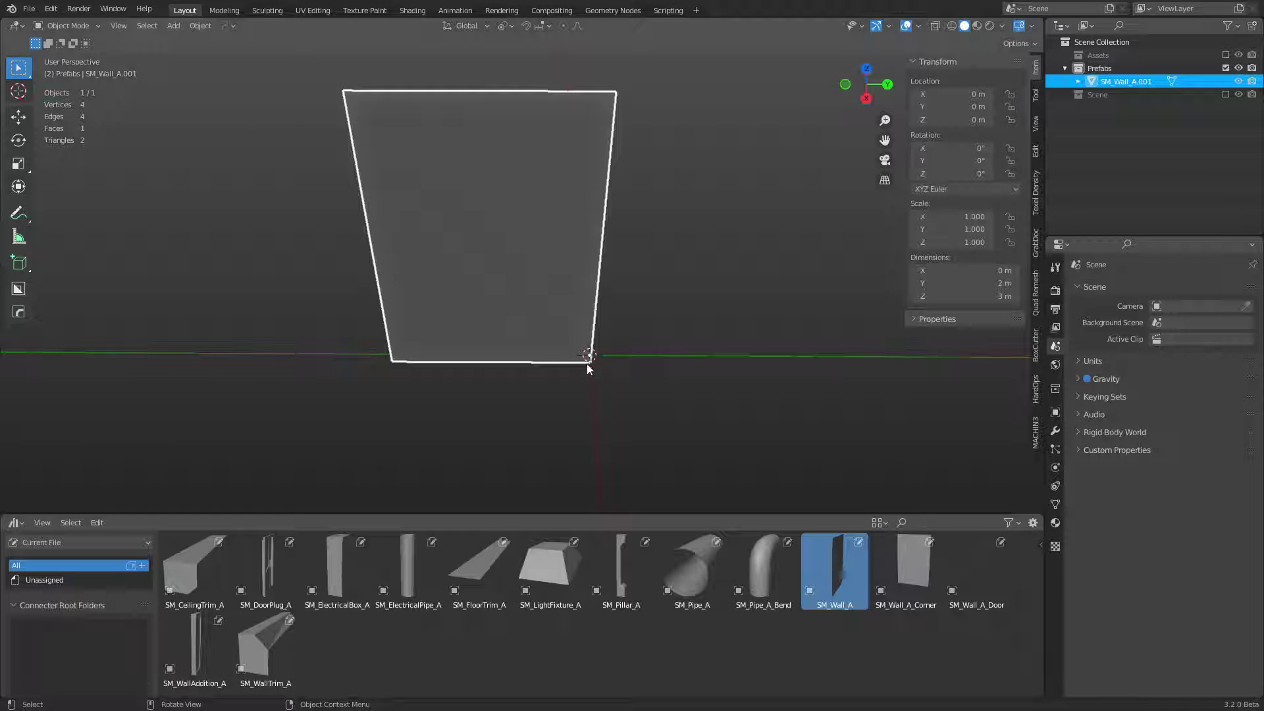
left_click(919, 26)
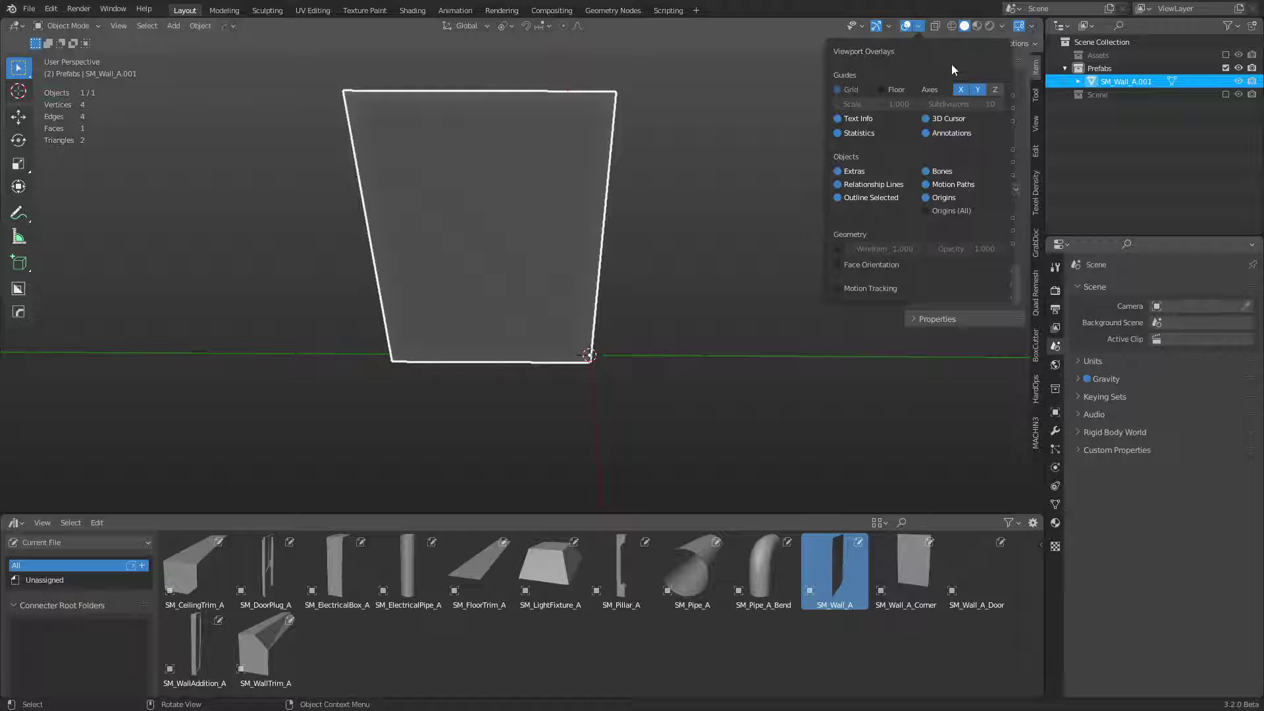
left_click(903, 90)
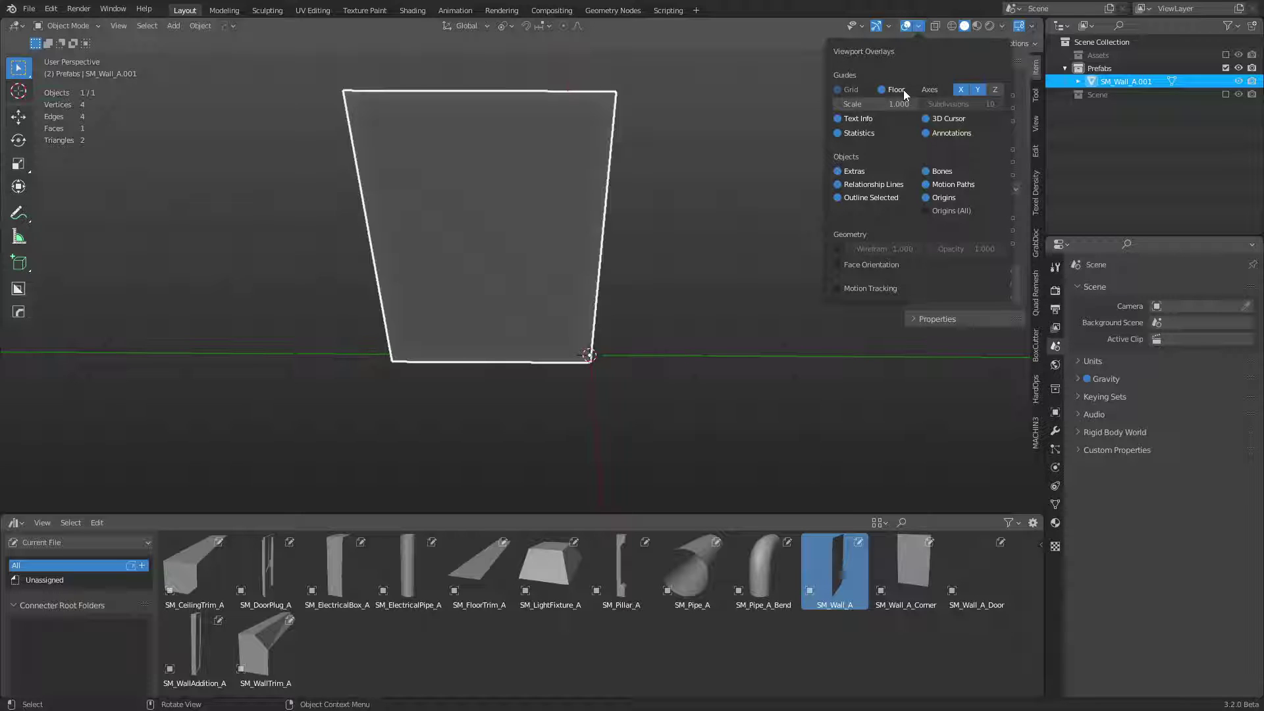
left_click(965, 88)
left_click(974, 90)
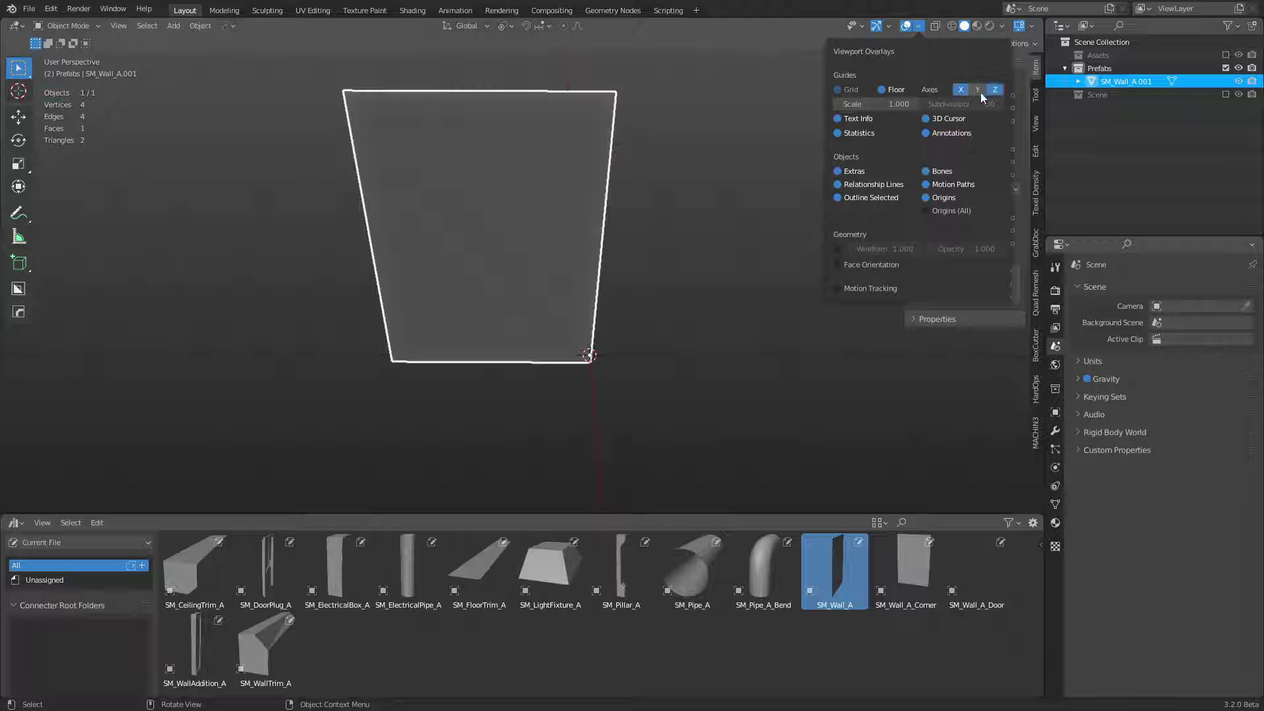
left_click(977, 88)
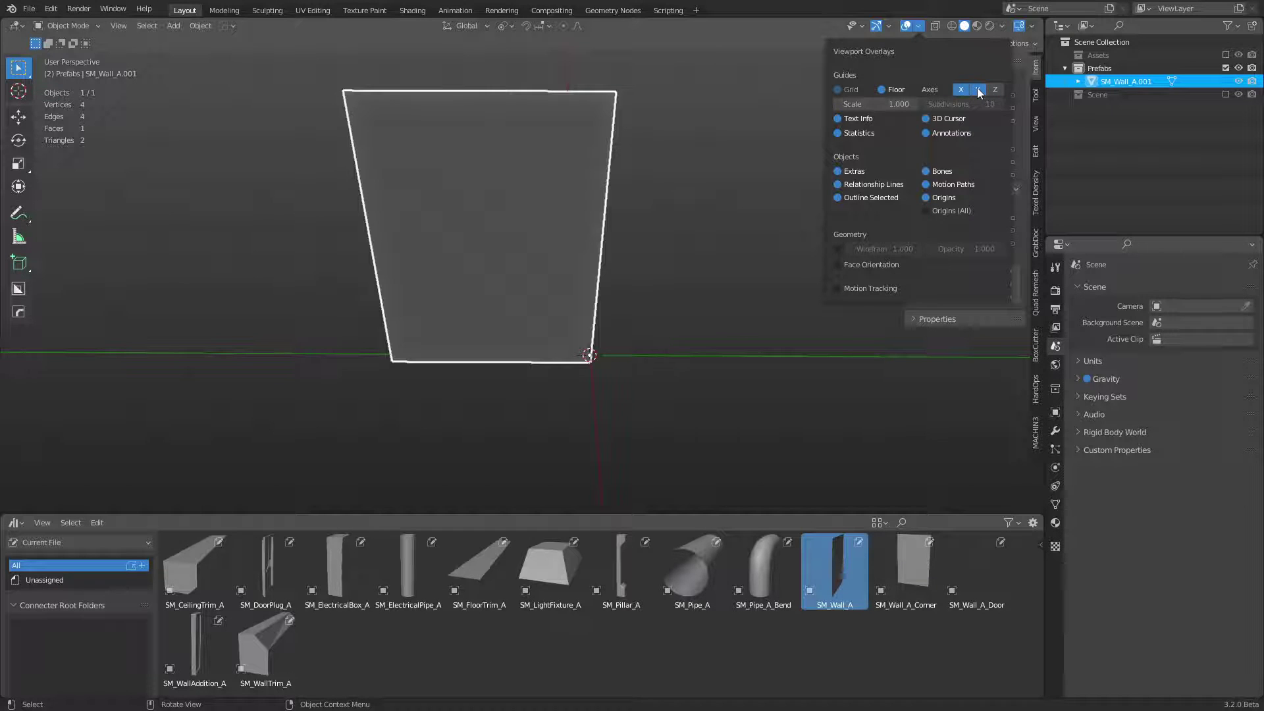
left_click(714, 378)
middle_click_drag(622, 381, 657, 382)
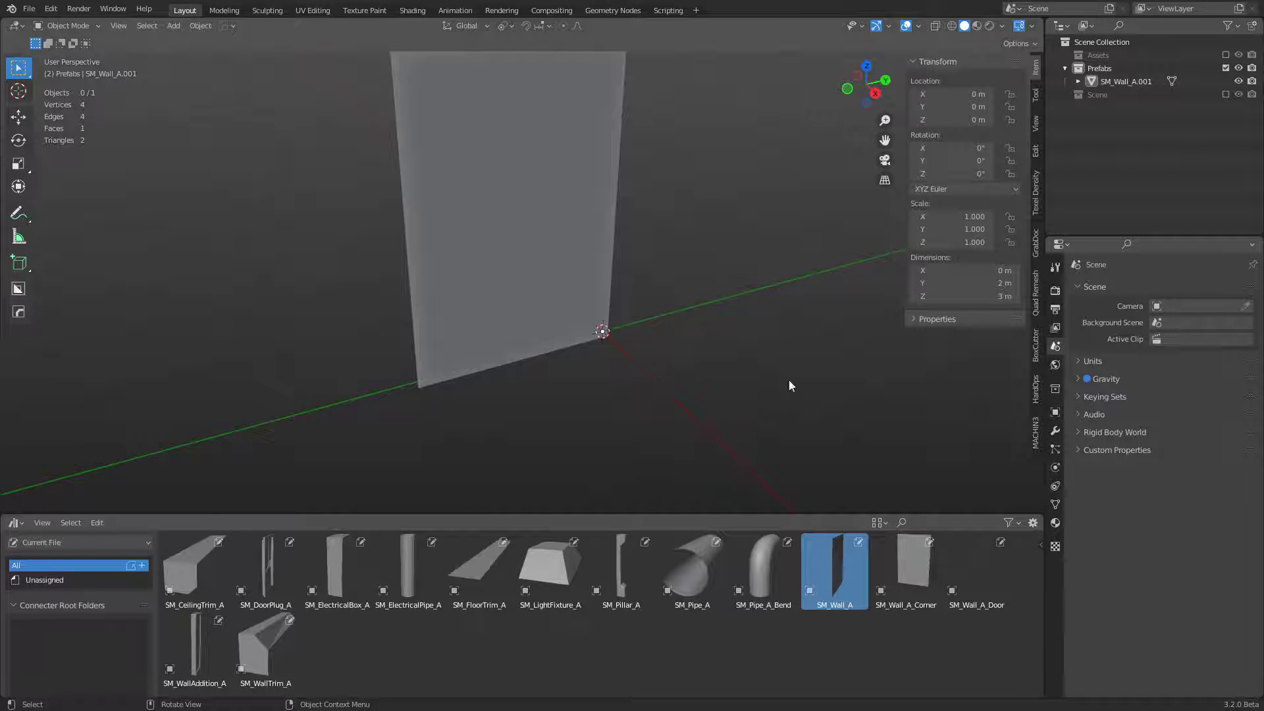
Step: Move the placed wall into a new collection named Prefab_Wall_A_01
left_click(1117, 83)
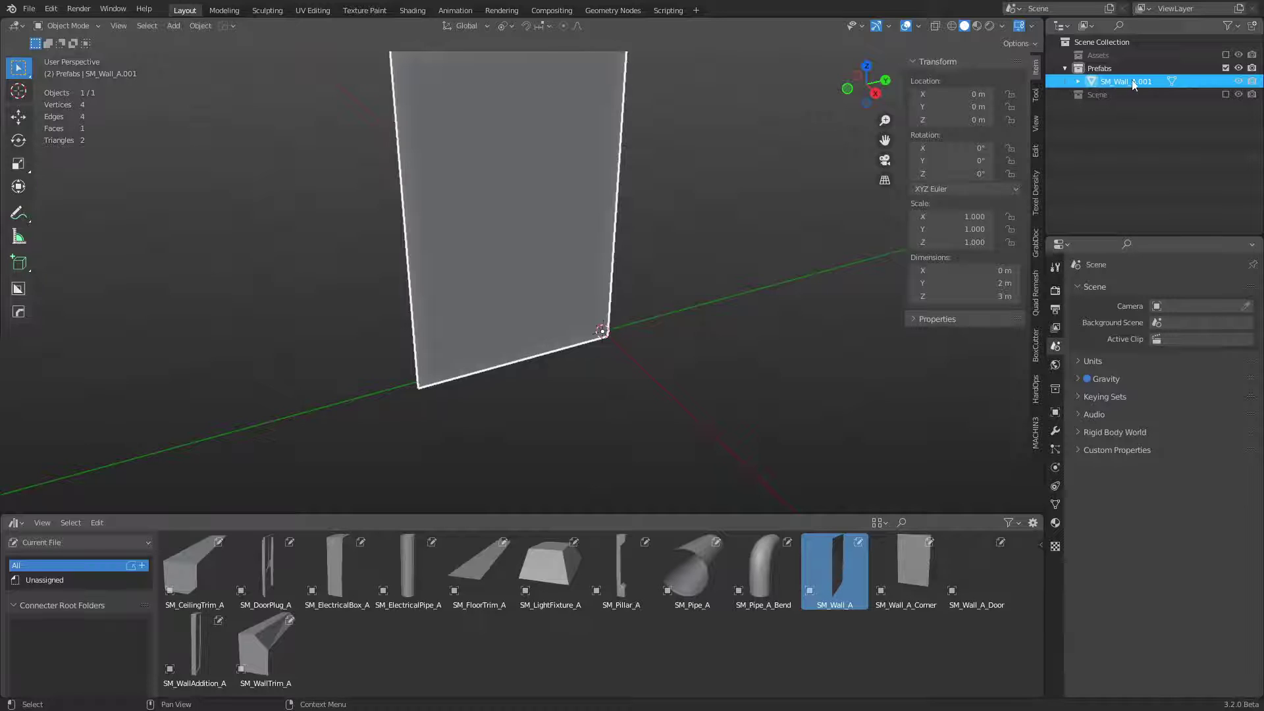
key("m")
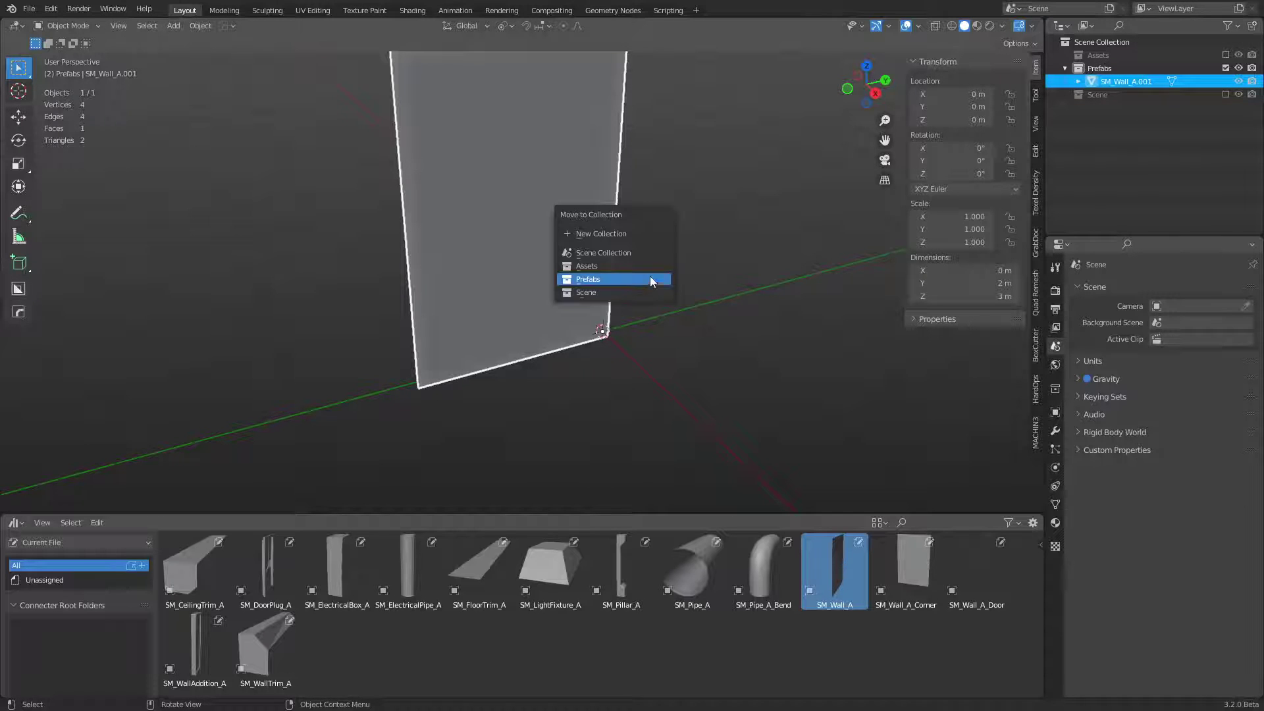
left_click(631, 230)
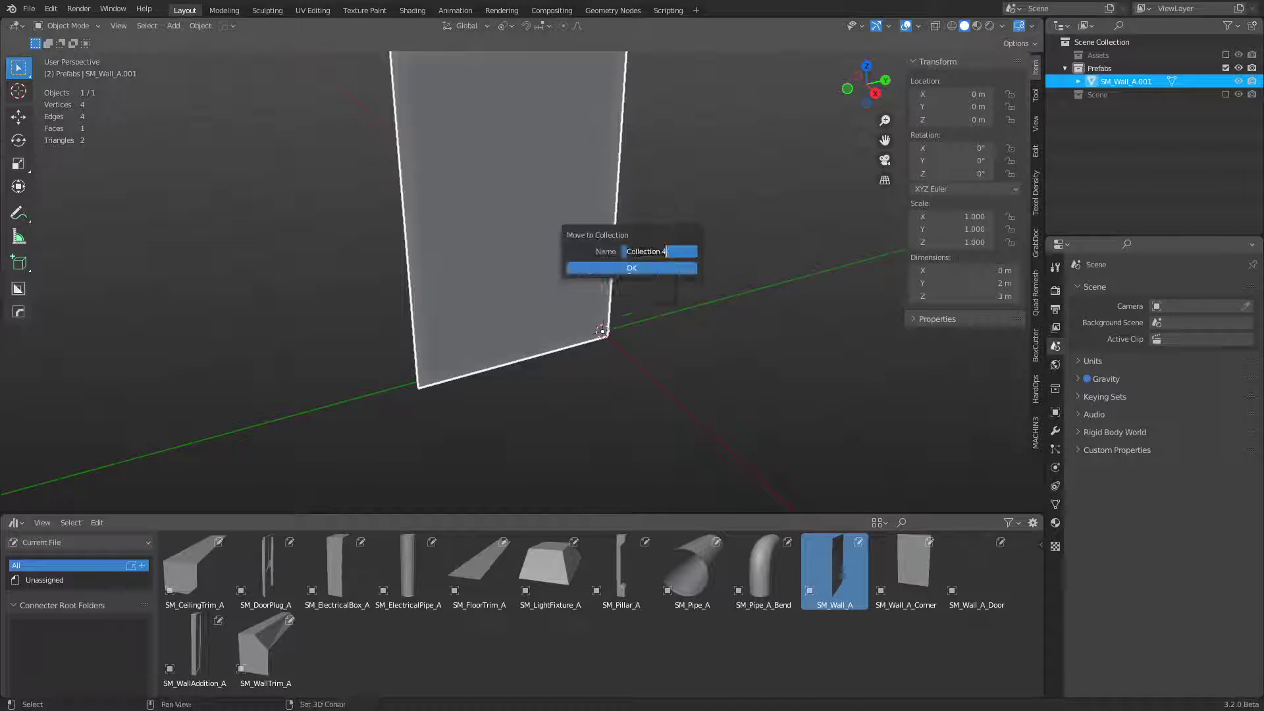
type("Prefab_Wall_A_01")
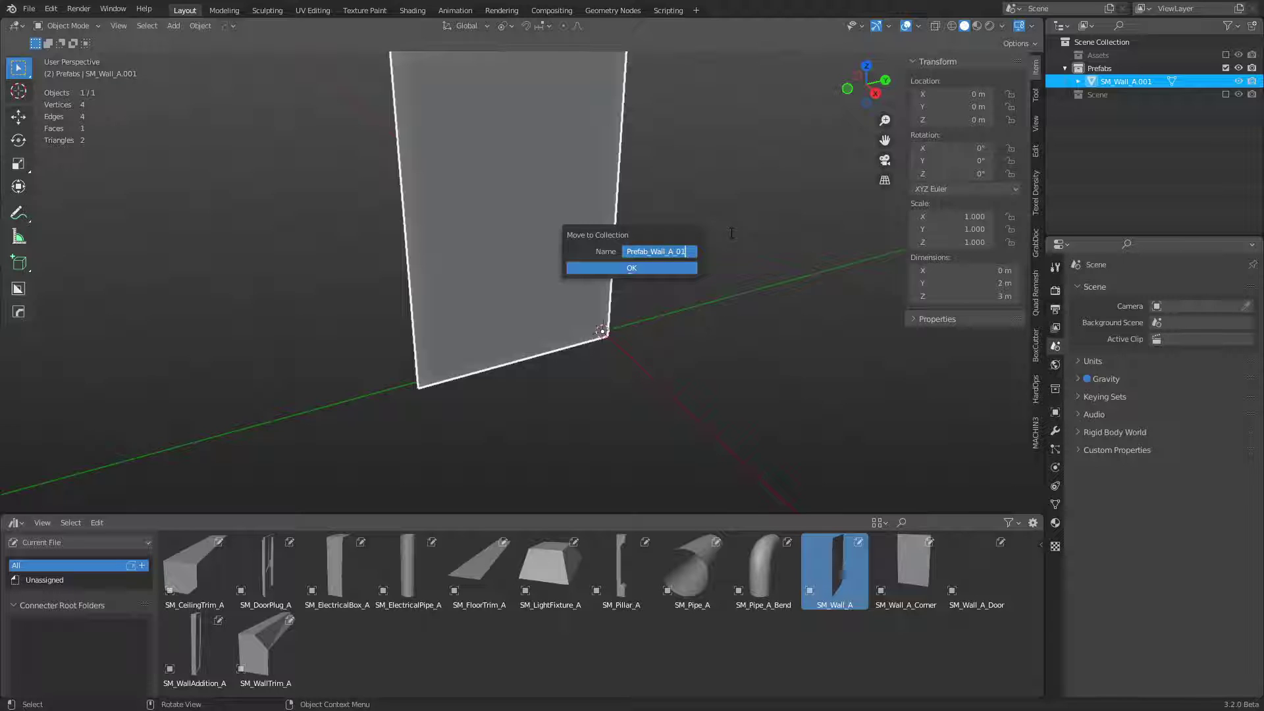
key("Return")
key("Return")
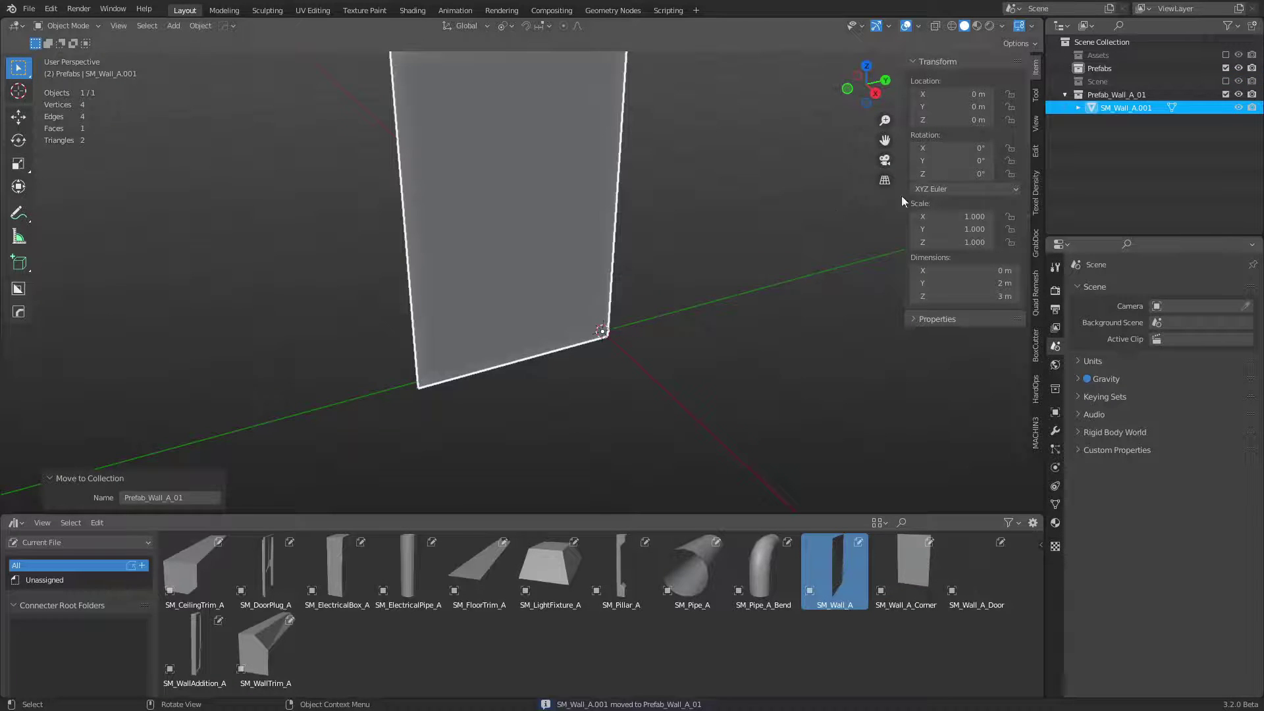
Step: Delete the wall from the Prefab_Wall_A_01 collection and nest the emptied collection inside Prefabs
left_click(1122, 105)
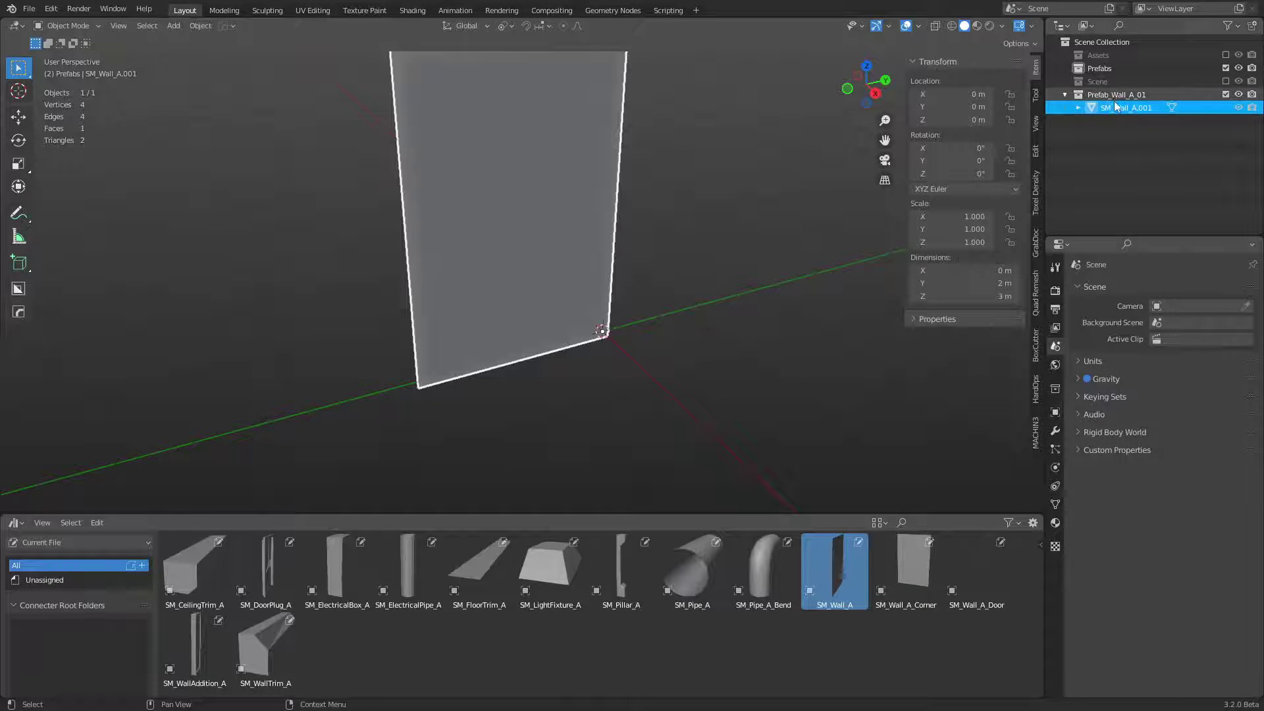
left_click(1129, 94)
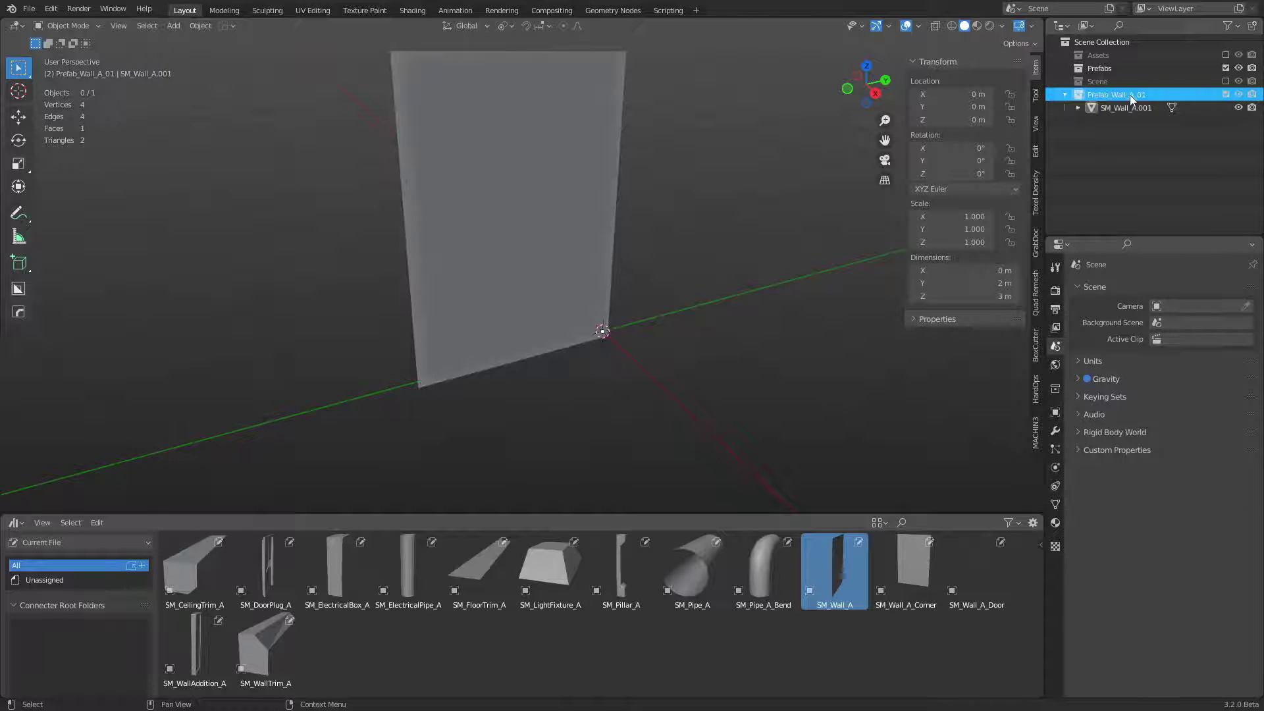
left_click(1141, 109)
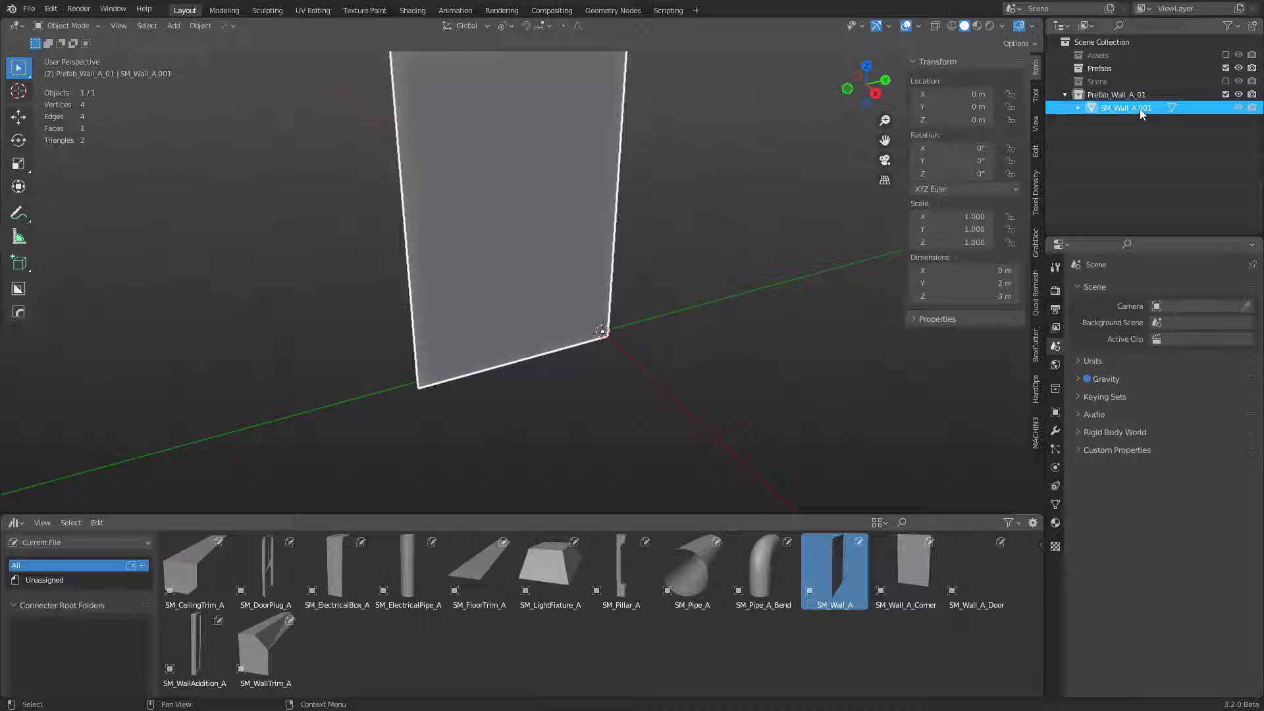
key("Delete")
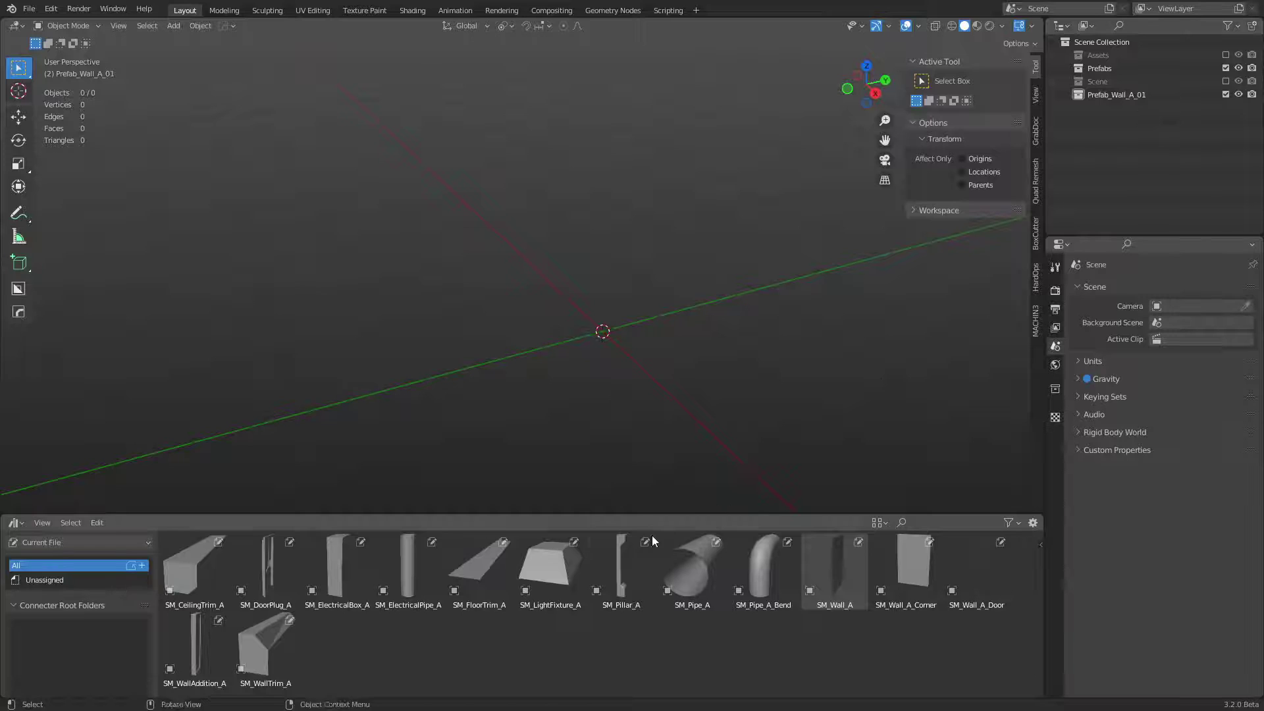
left_click(1111, 100)
left_click_drag(1109, 98, 1094, 70)
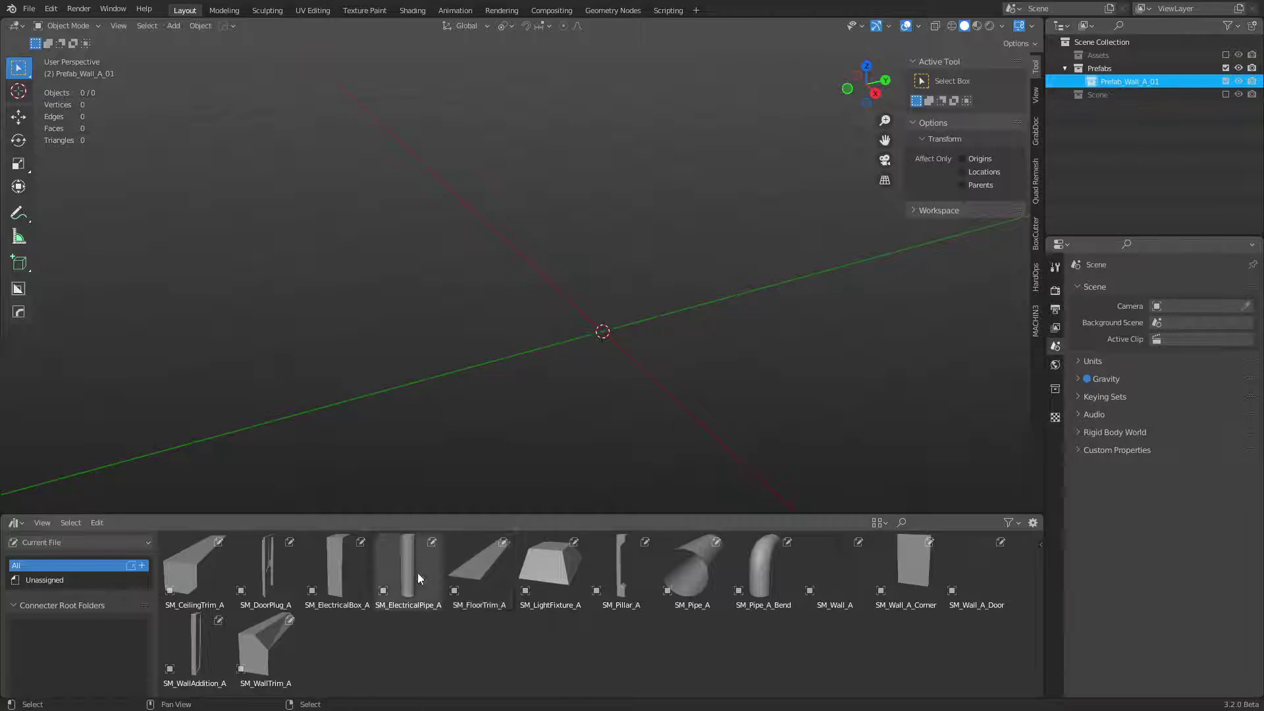
Step: Try adding SM_Wall_A to the Prefab_Wall_A_01 collection at the world origin, and delete it
left_click_drag(834, 574, 713, 355)
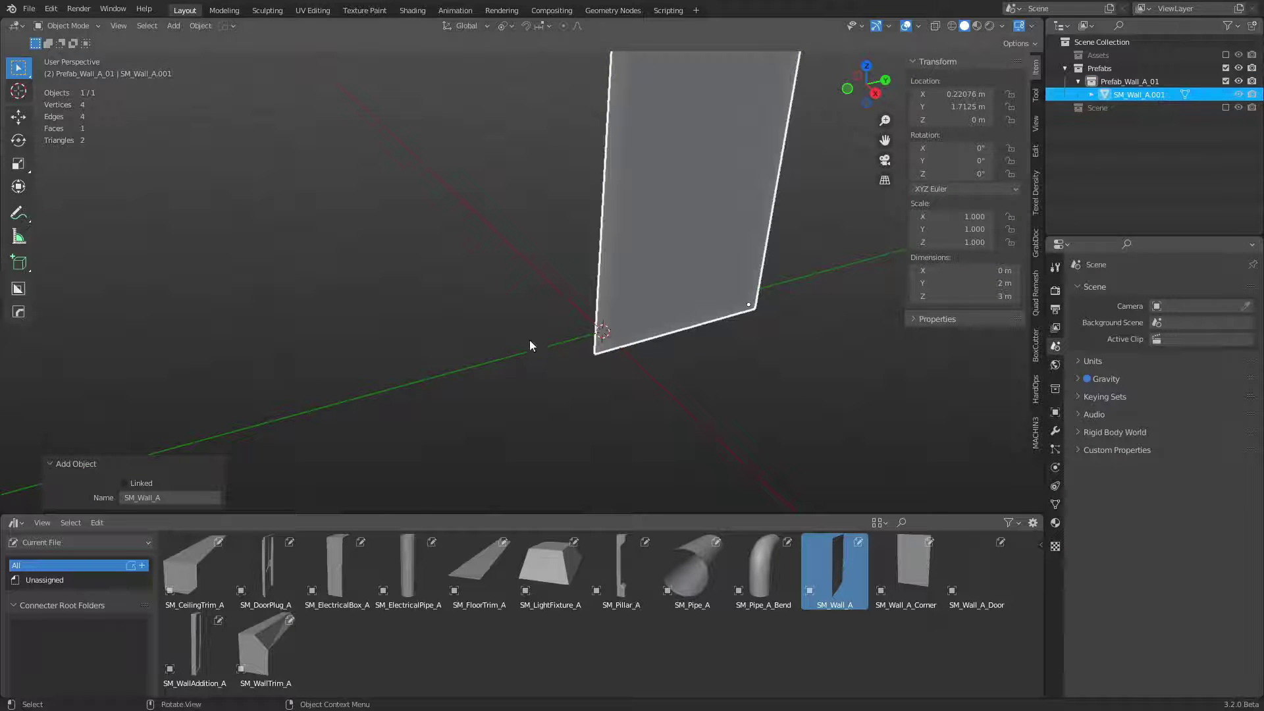
key("BackSpace")
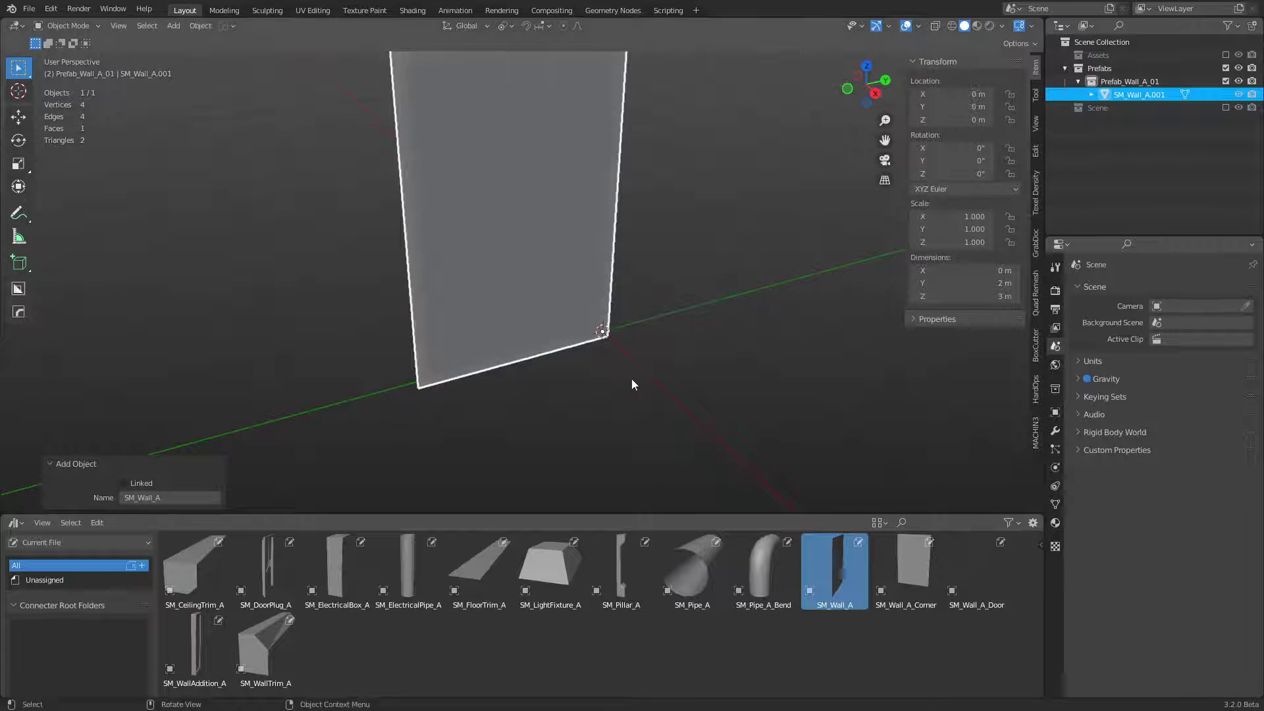
left_click(626, 382)
key("ctrl+Tab")
left_click(495, 382)
left_click(531, 338)
key("x")
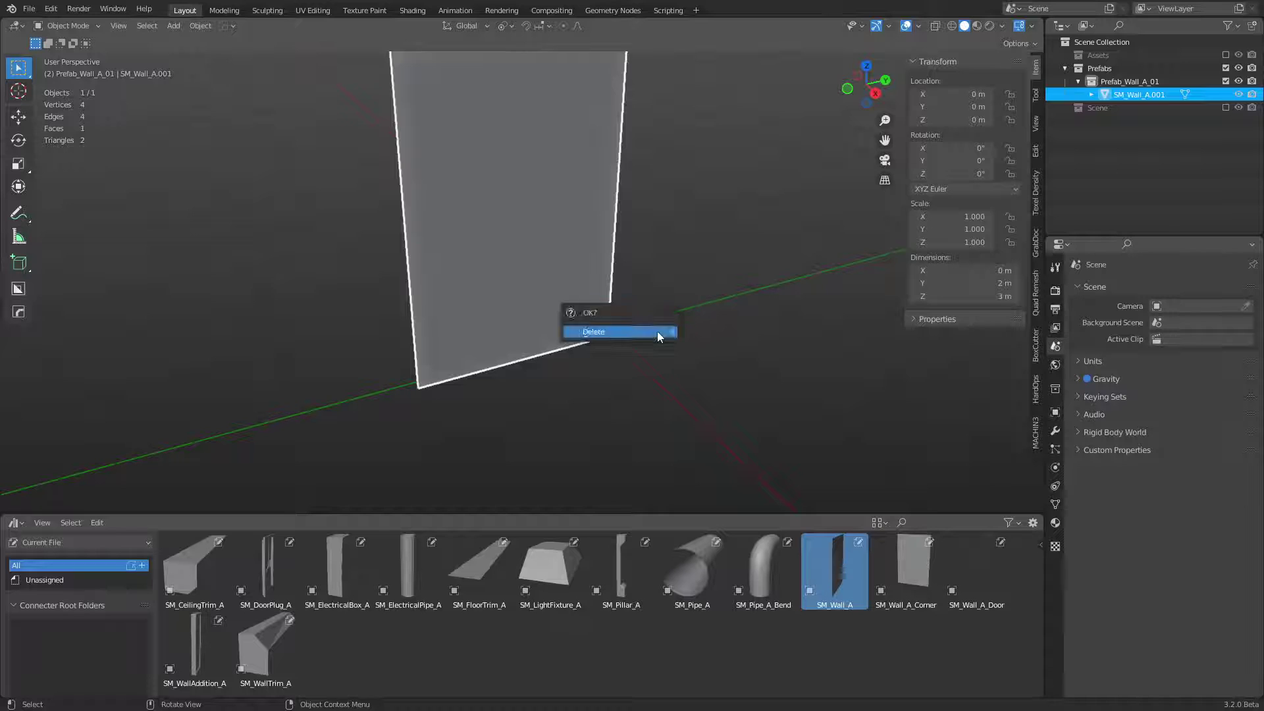
left_click(657, 332)
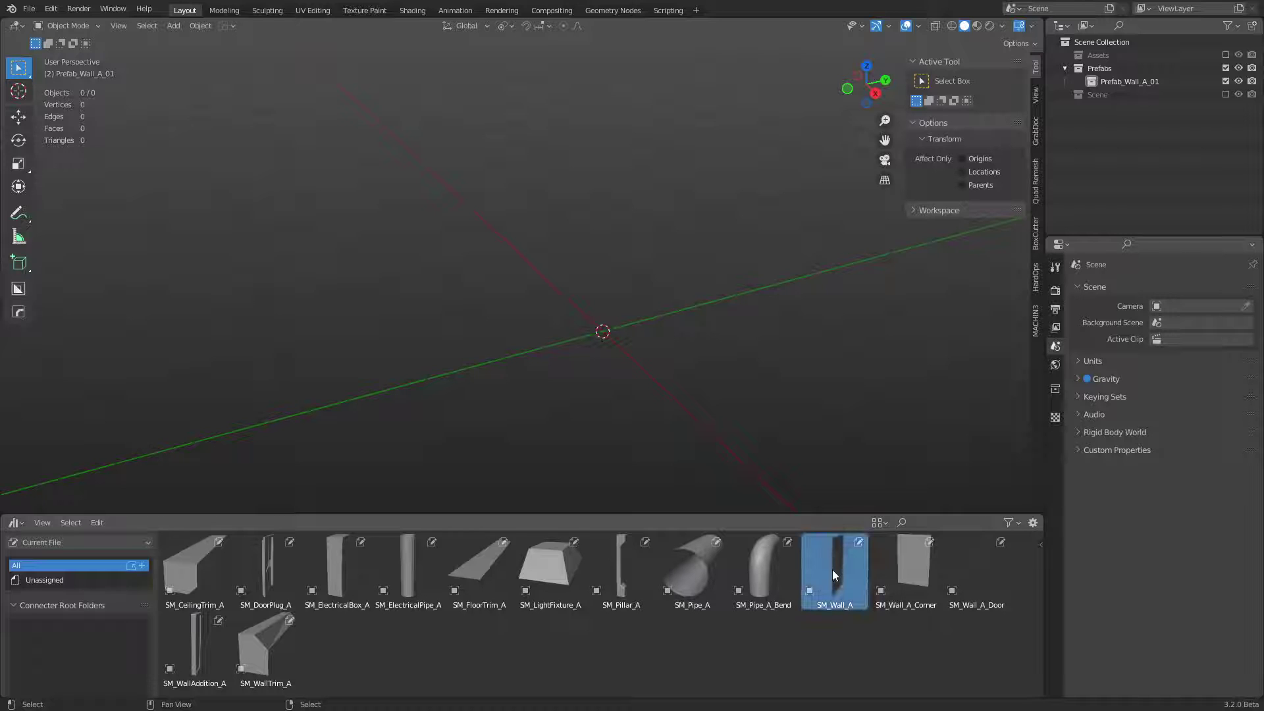
Step: Place SM_Wall_A in the Prefab_Wall_A_01 collection as a linked object and reset its location to the world origin
left_click_drag(832, 570, 606, 338)
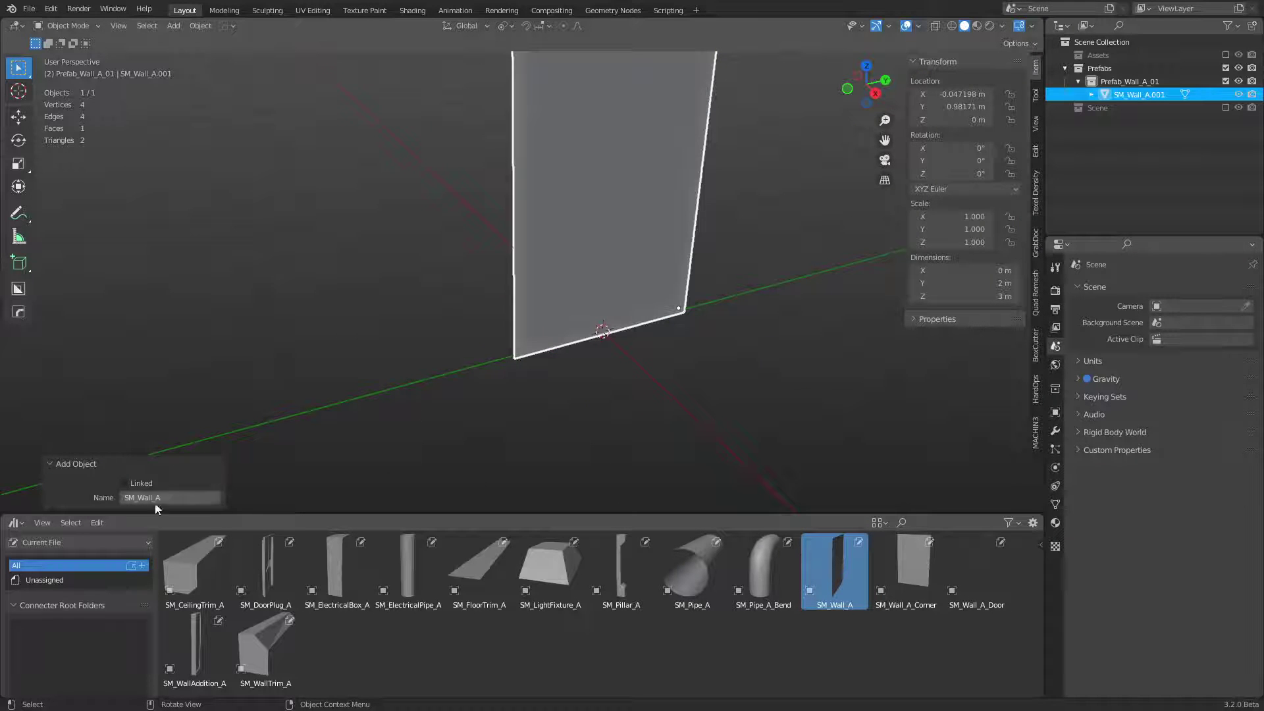
left_click(133, 484)
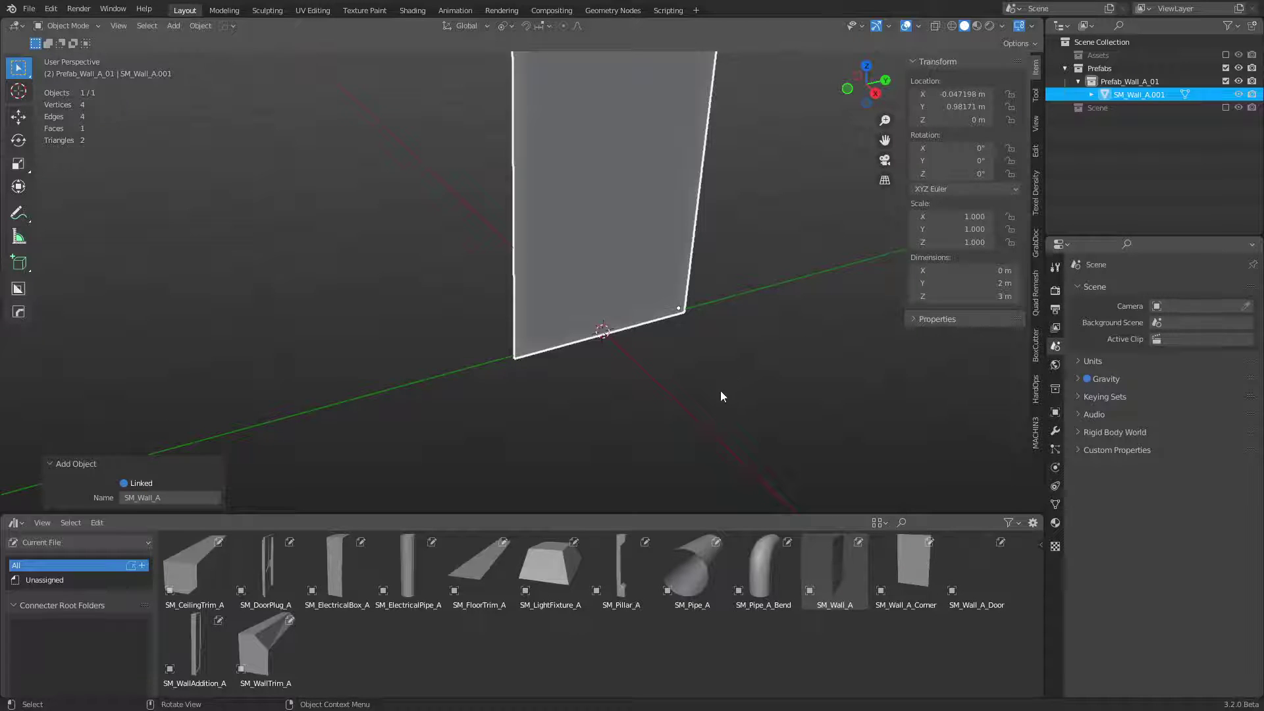
key("BackSpace")
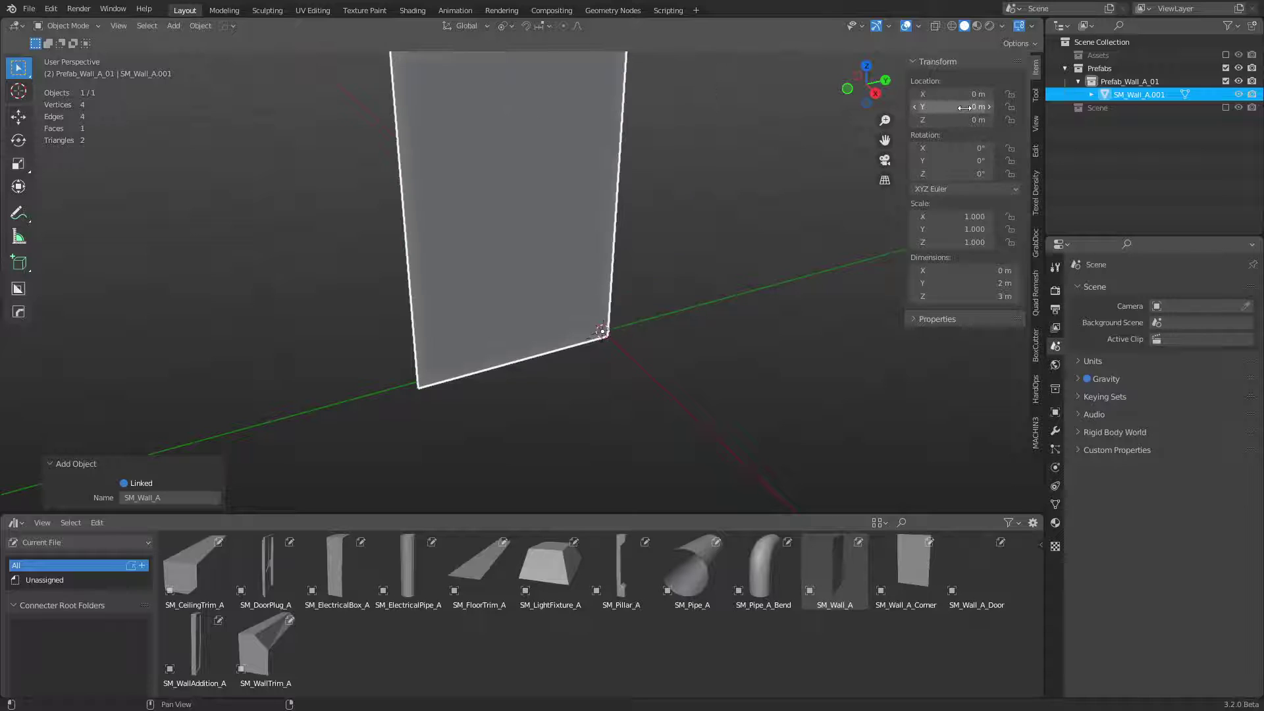
Step: Try placing SM_Pillar_A in front of the wall in the Prefab_Wall_A_01 collection, and delete it
left_click(688, 354)
middle_click_drag(689, 353, 664, 247)
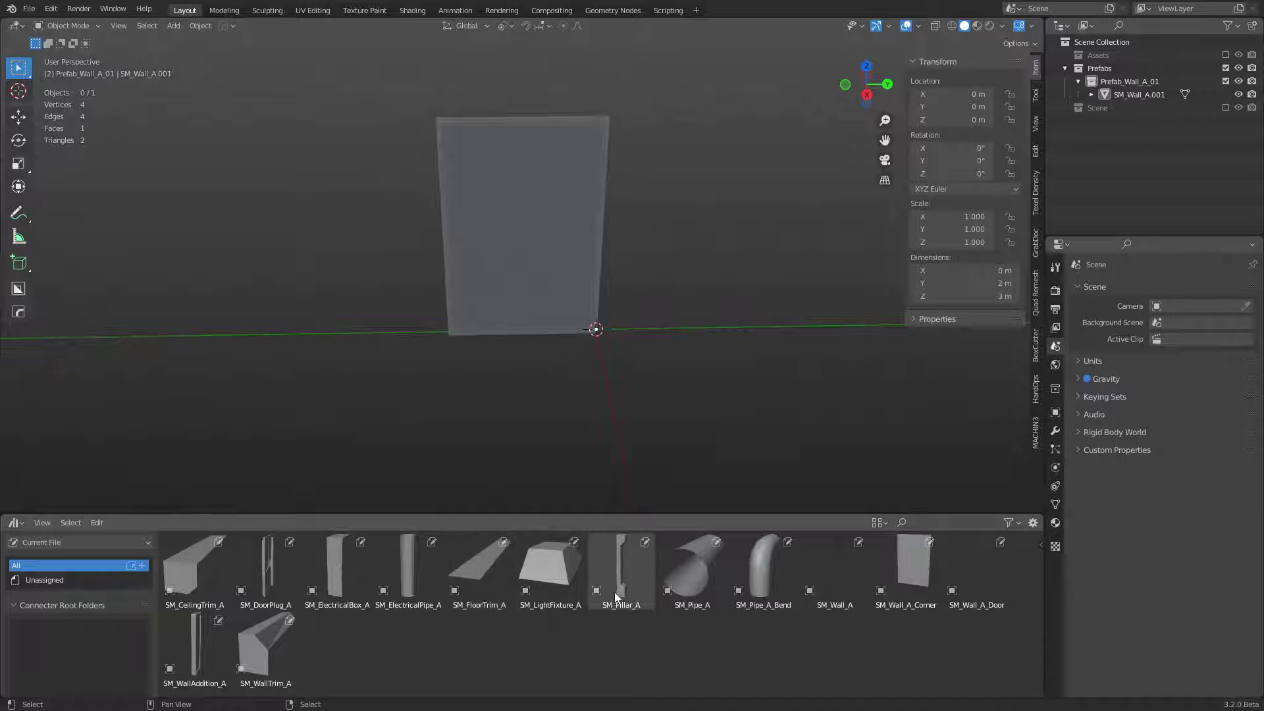
left_click_drag(618, 591, 547, 358)
middle_click_drag(546, 358, 586, 377)
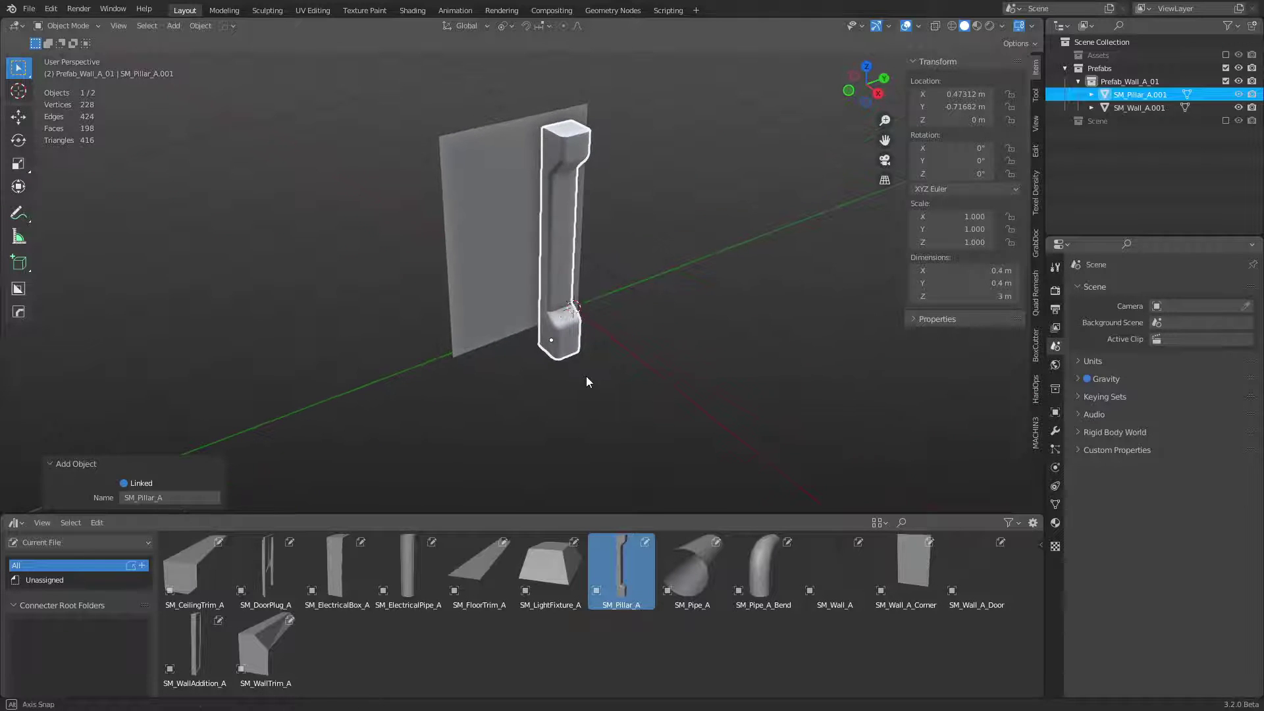
key("x")
left_click(591, 377)
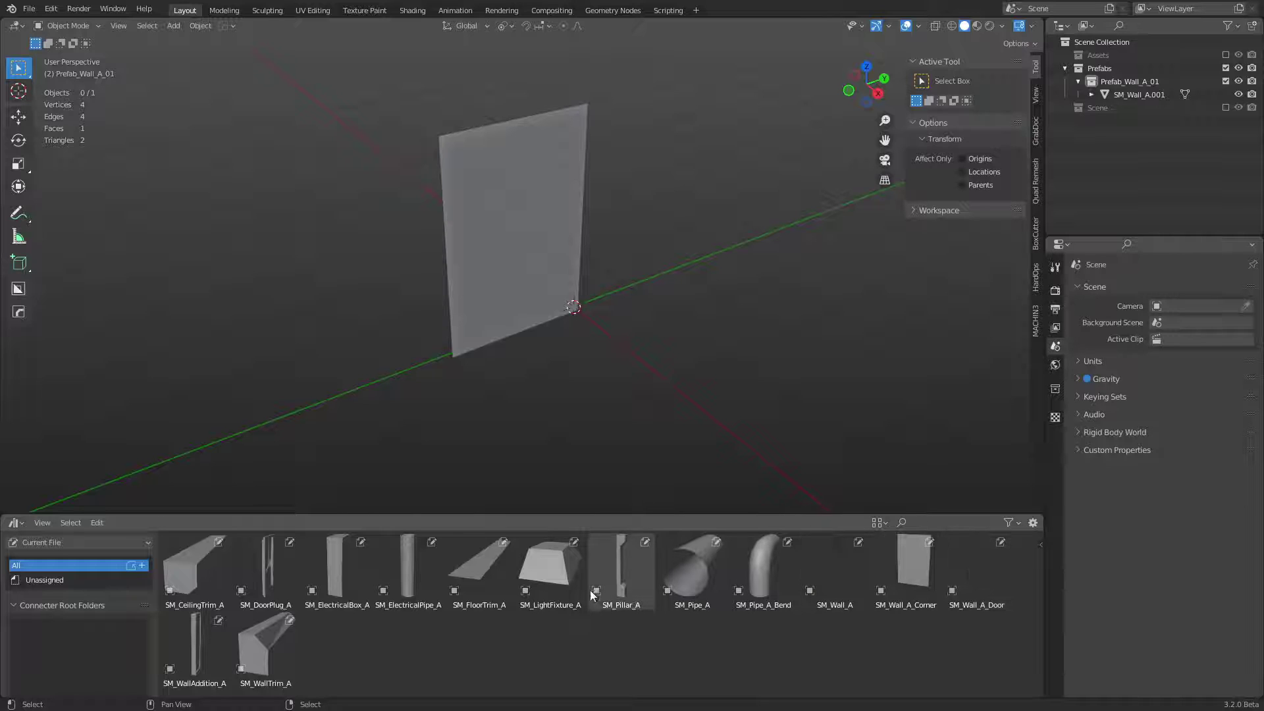
Step: Place SM_WallTrim_A in the Prefab_Wall_A_01 collection as a linked object and reset its location to the world origin
mouse_move(489, 588)
left_mouse_down()
mouse_move(524, 460)
mouse_move(473, 573)
left_mouse_up()
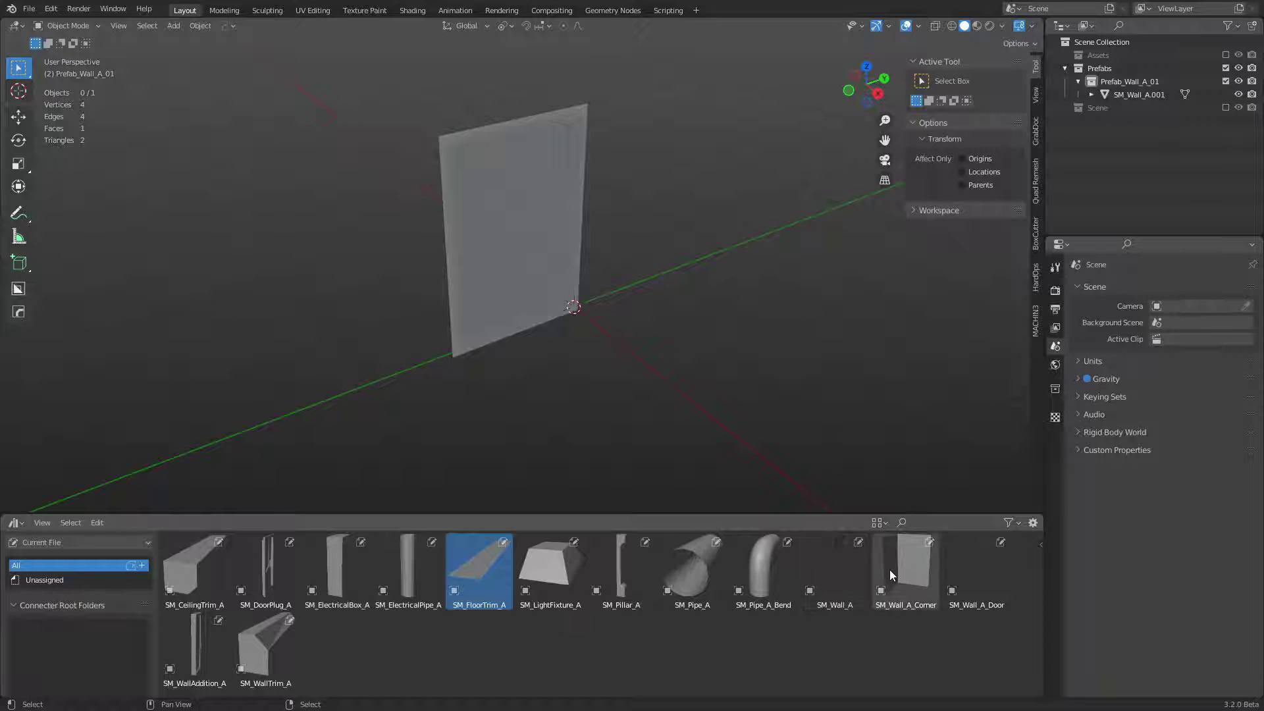
left_click_drag(250, 646, 520, 372)
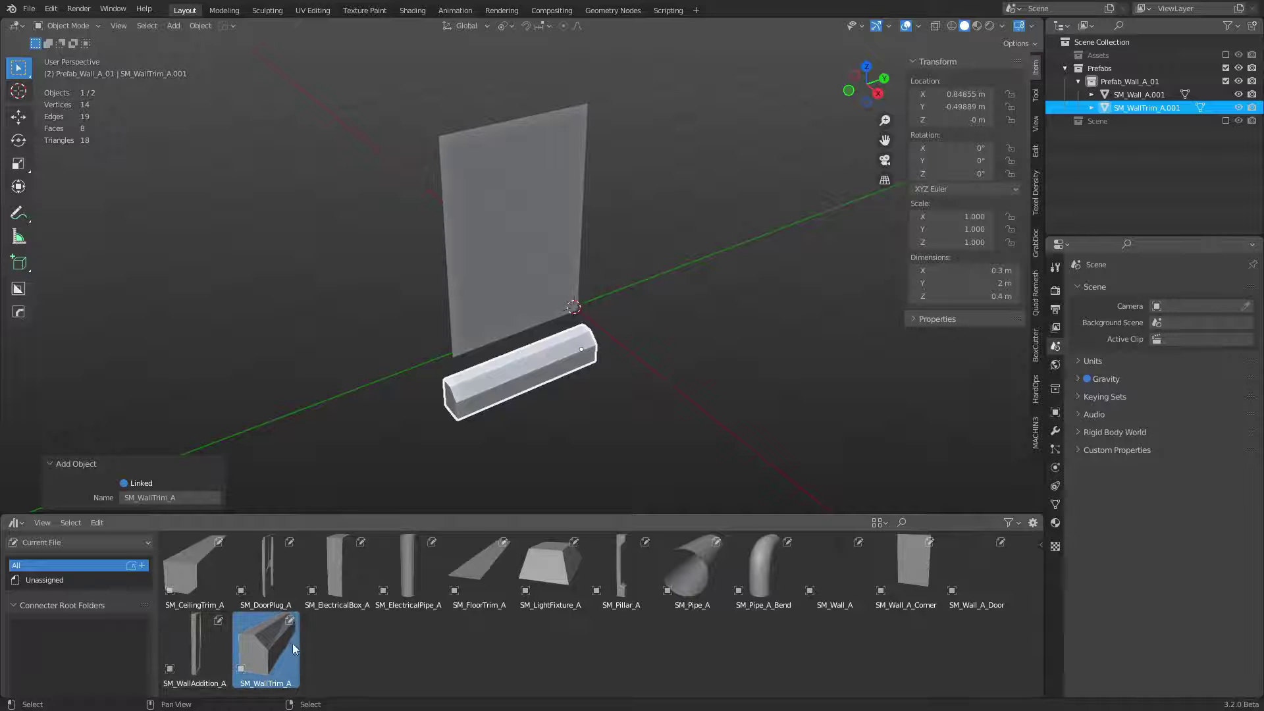
key("alt+g")
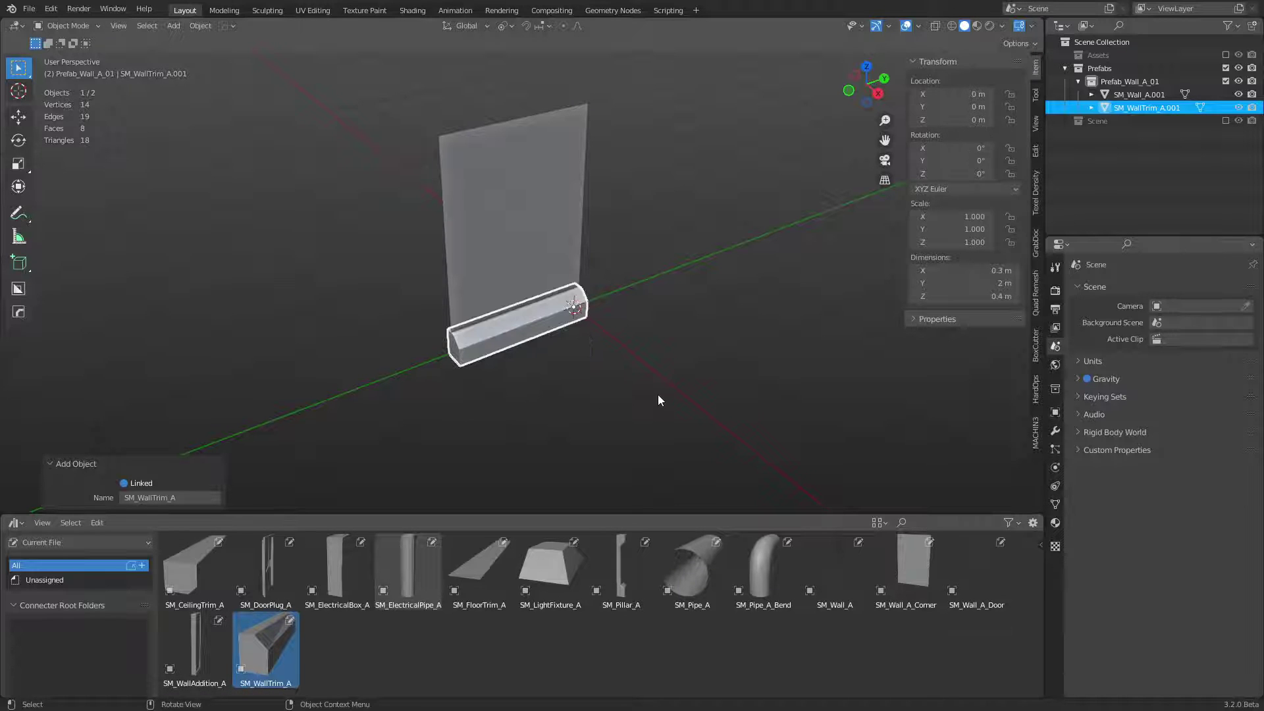
Step: Move the wall trim 0.1 m along the global X axis
key("KP_1")
scroll(516, 413, "up", 4)
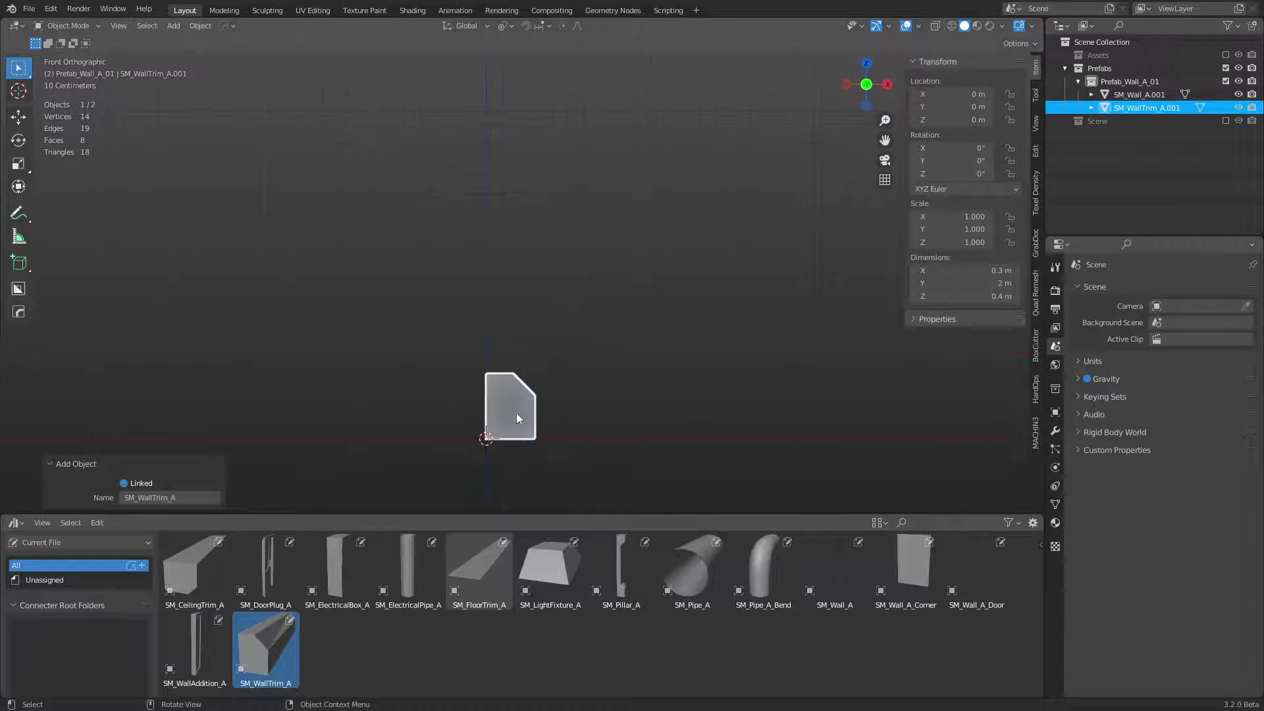
middle_click_drag(588, 361, 551, 374)
key("g")
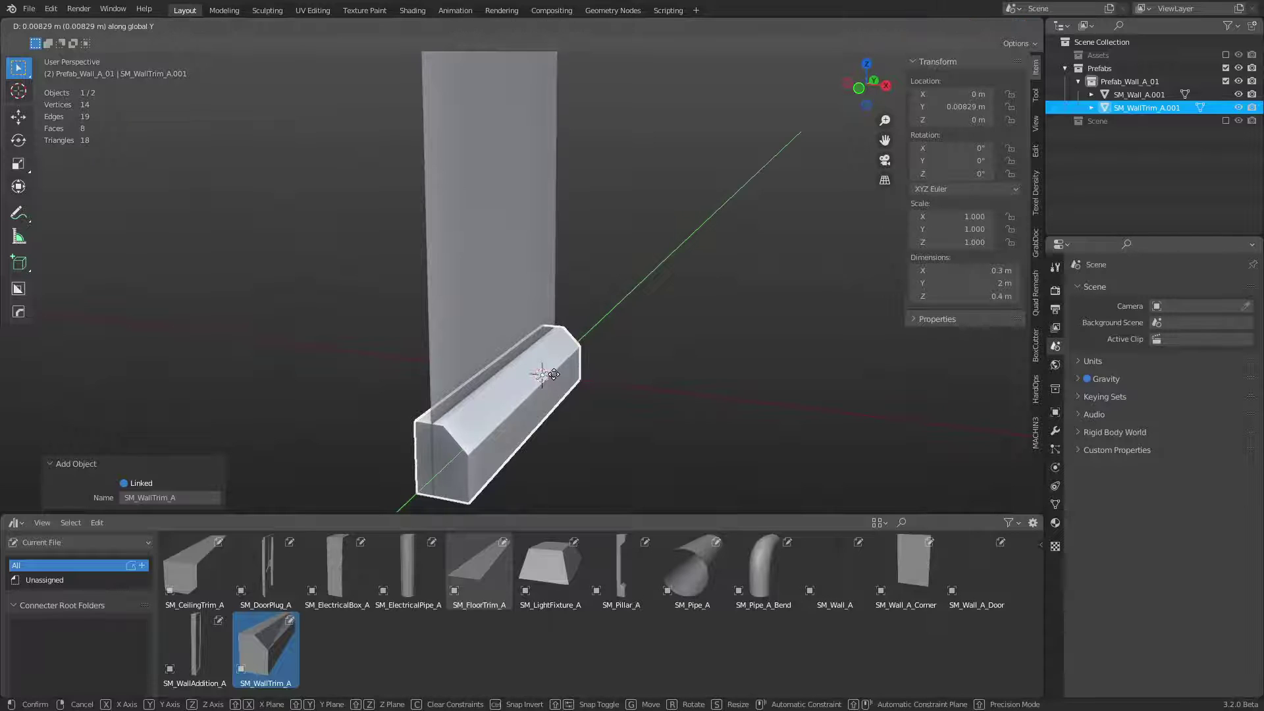
key("x")
left_click(573, 375)
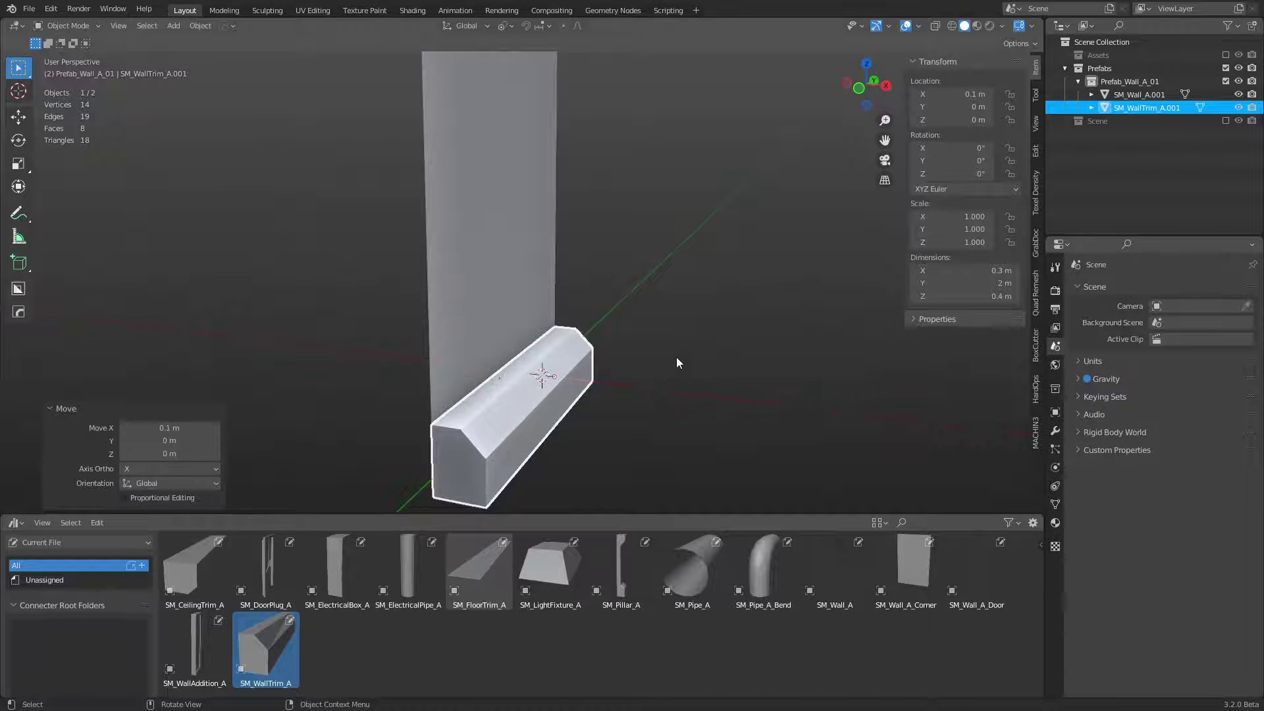
left_click(679, 355)
Step: Place SM_CeilingTrim_A in the Prefab_Wall_A_01 collection and reset its location to the world origin
middle_click_drag(693, 356, 682, 361)
middle_click_drag(649, 460, 652, 423, "shift")
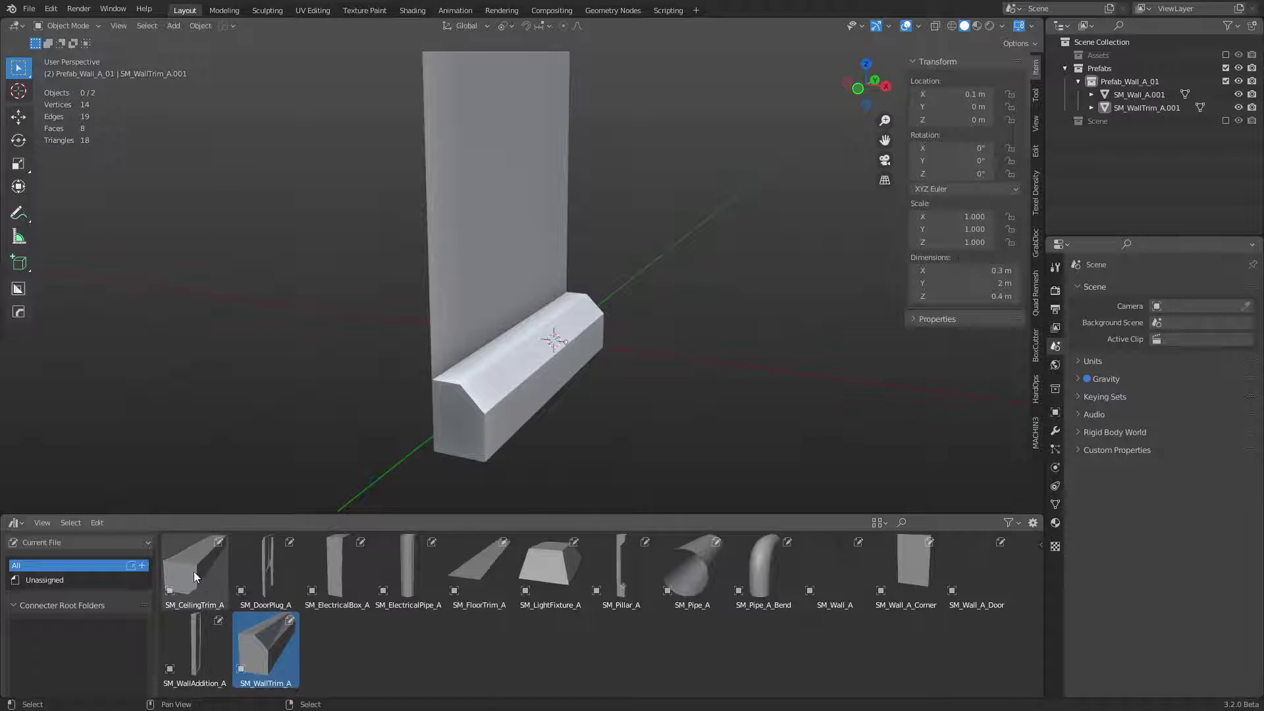
left_click_drag(195, 566, 582, 424)
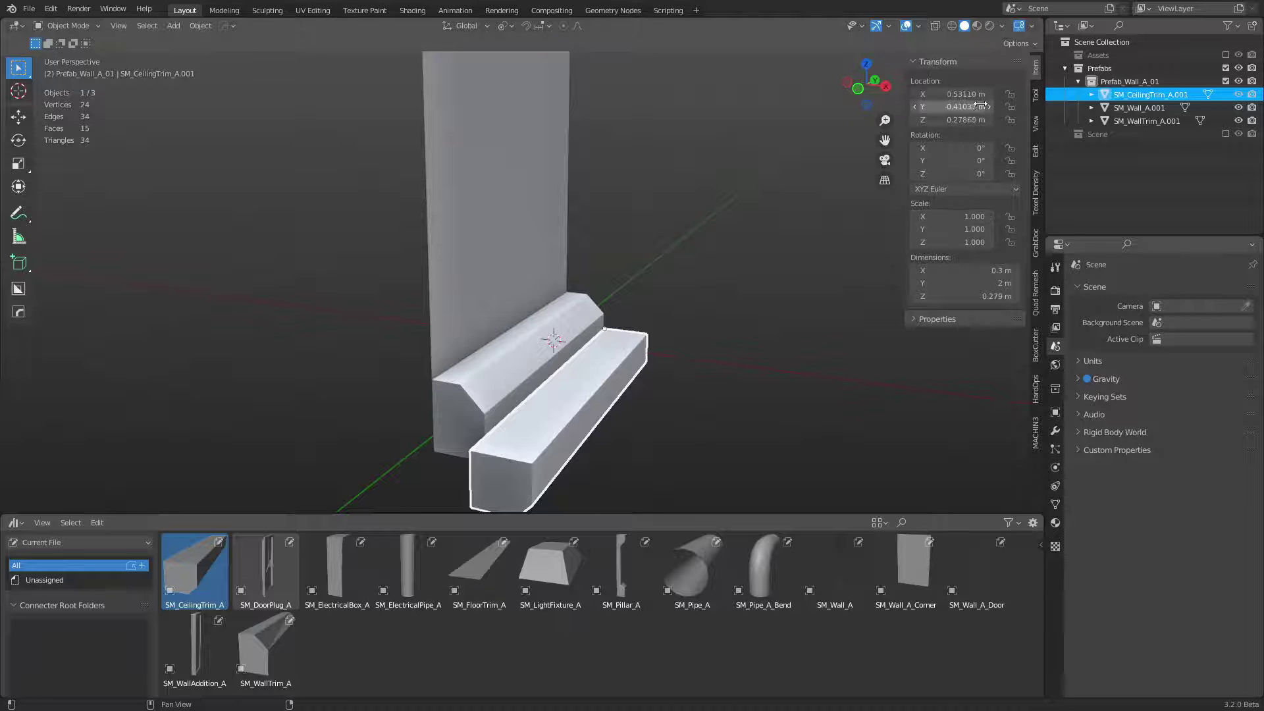
key("alt+g")
Step: Raise the ceiling trim 3 m along Z to the wall's upper edge
scroll(620, 396, "down", 2)
key("g")
key("z")
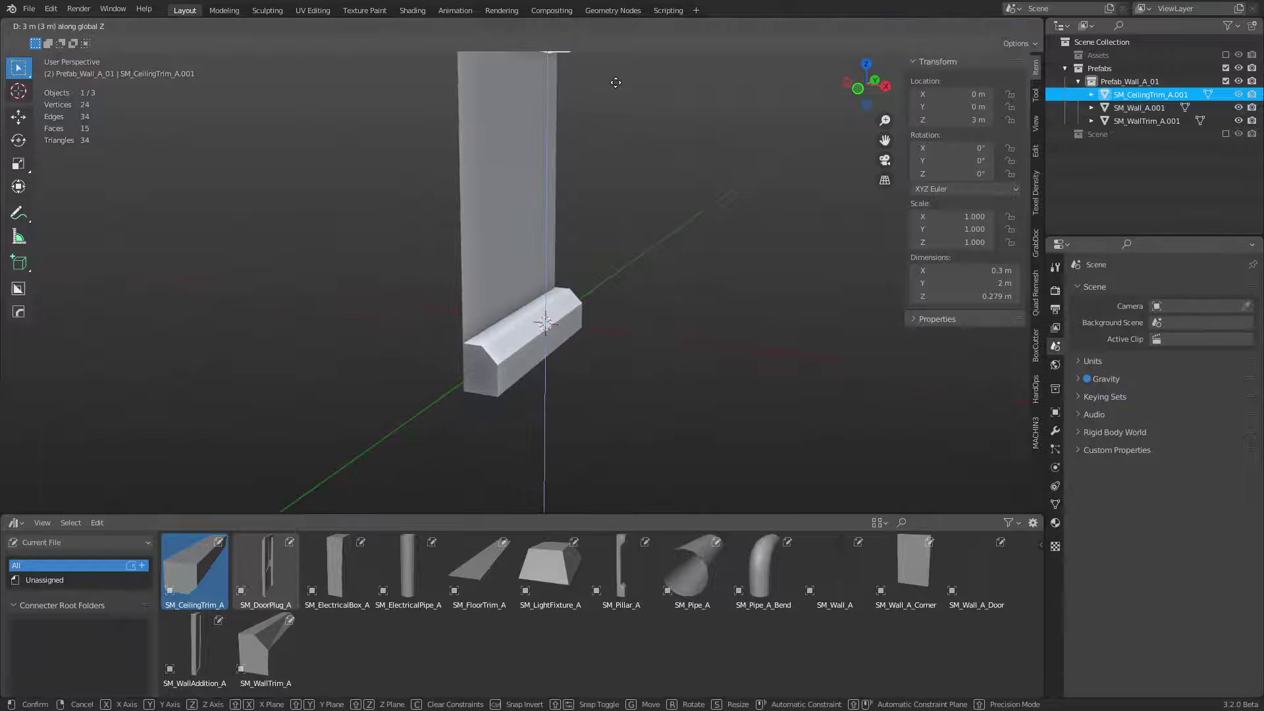
key("3")
key("Return")
Step: Lower the ceiling trim by 0.3 m along Z to a height of 2.7 m
key("KP_1")
key("g")
key("z")
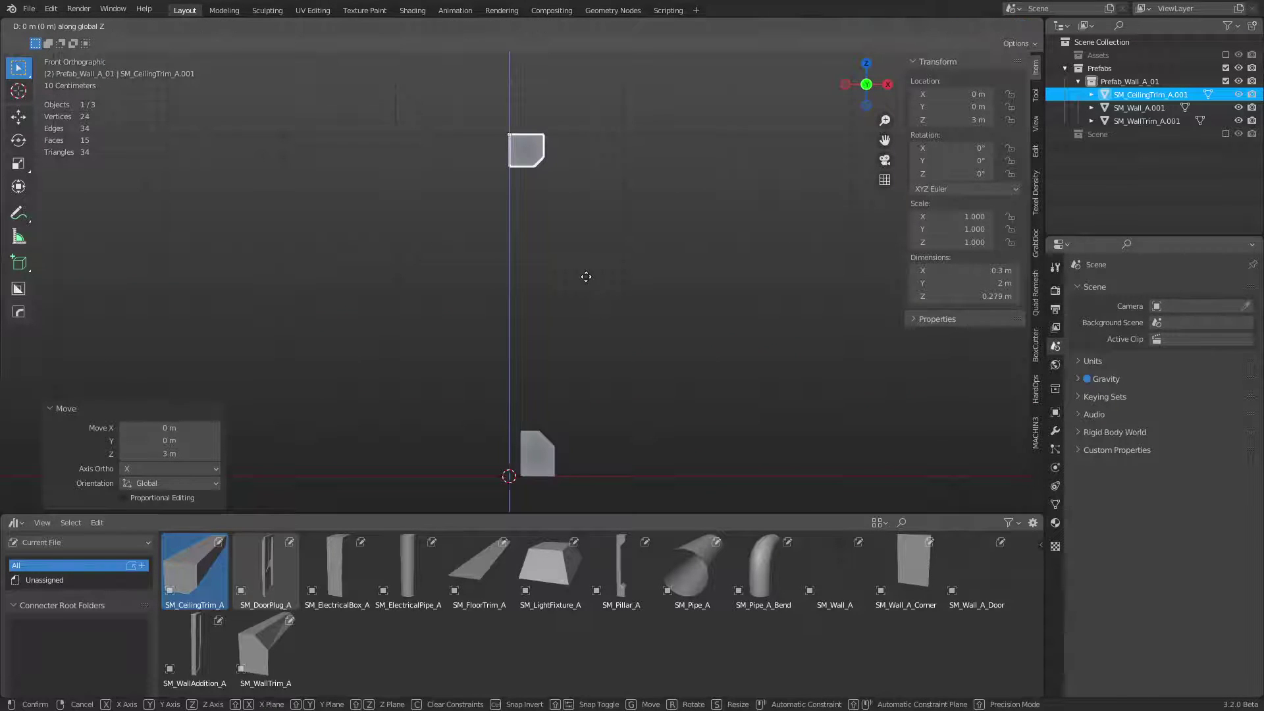
left_click(578, 312)
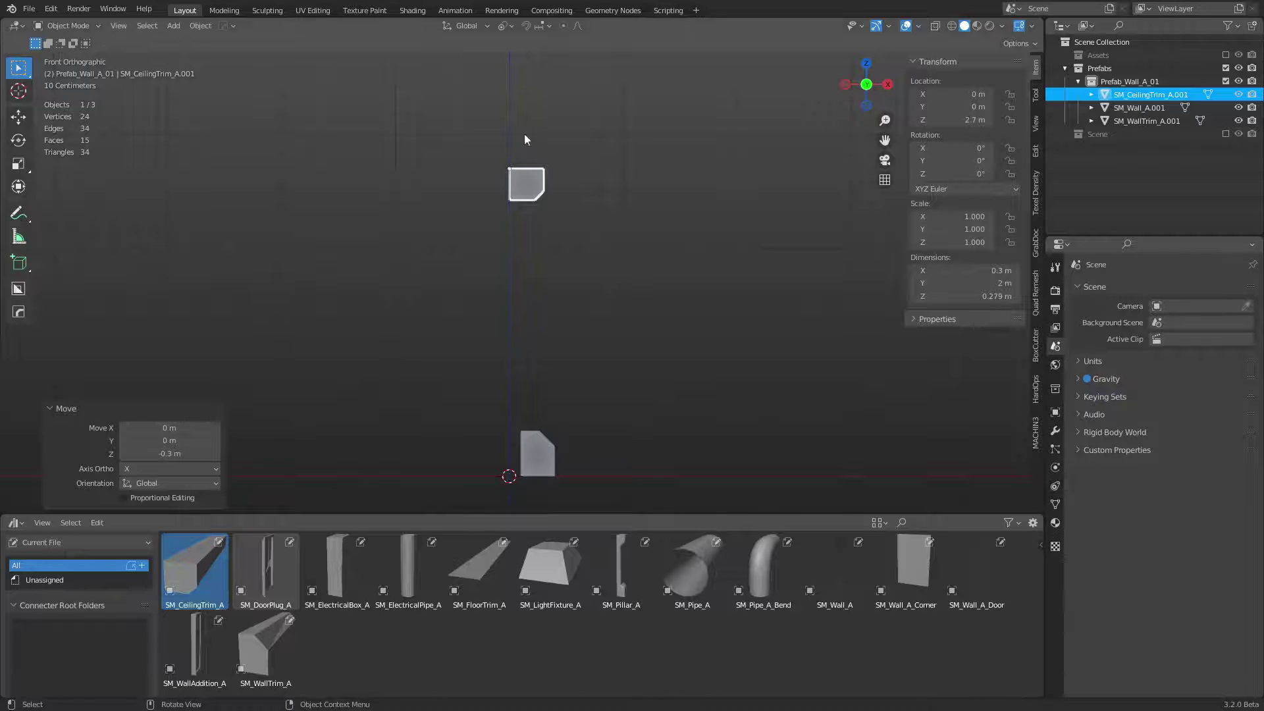
key("KP_3")
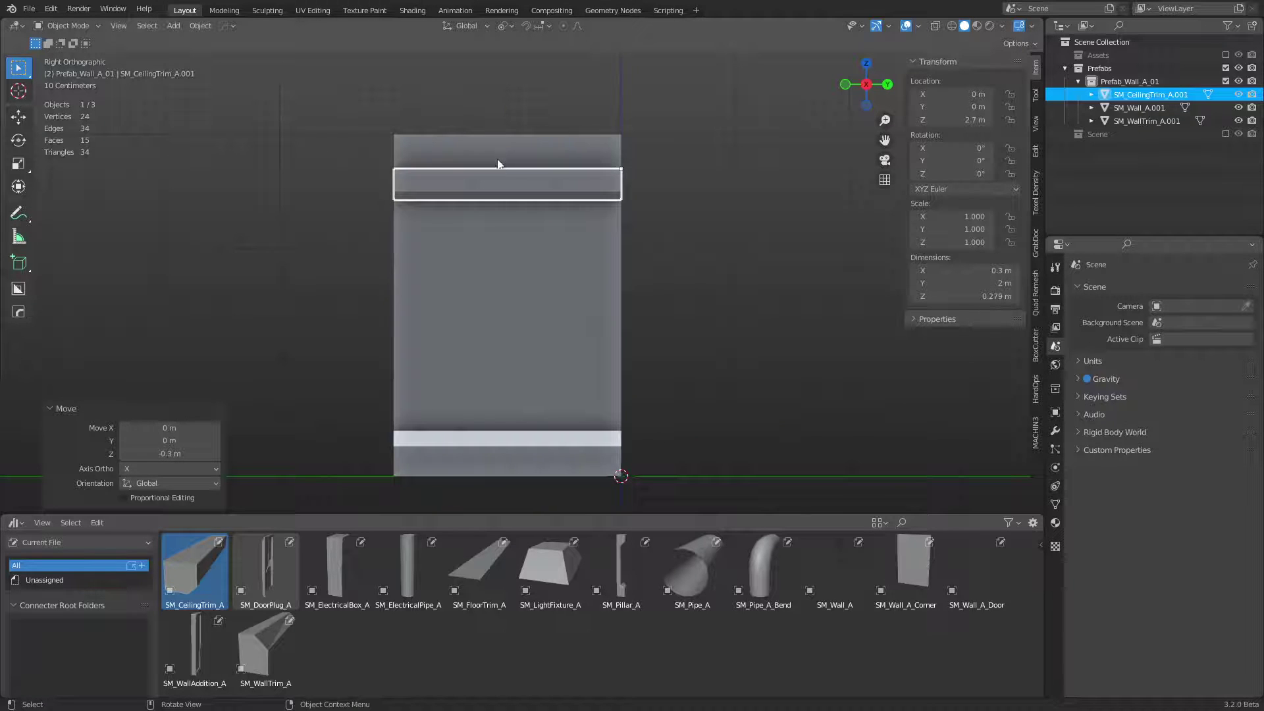
middle_click_drag(497, 164, 630, 200)
left_click(694, 338)
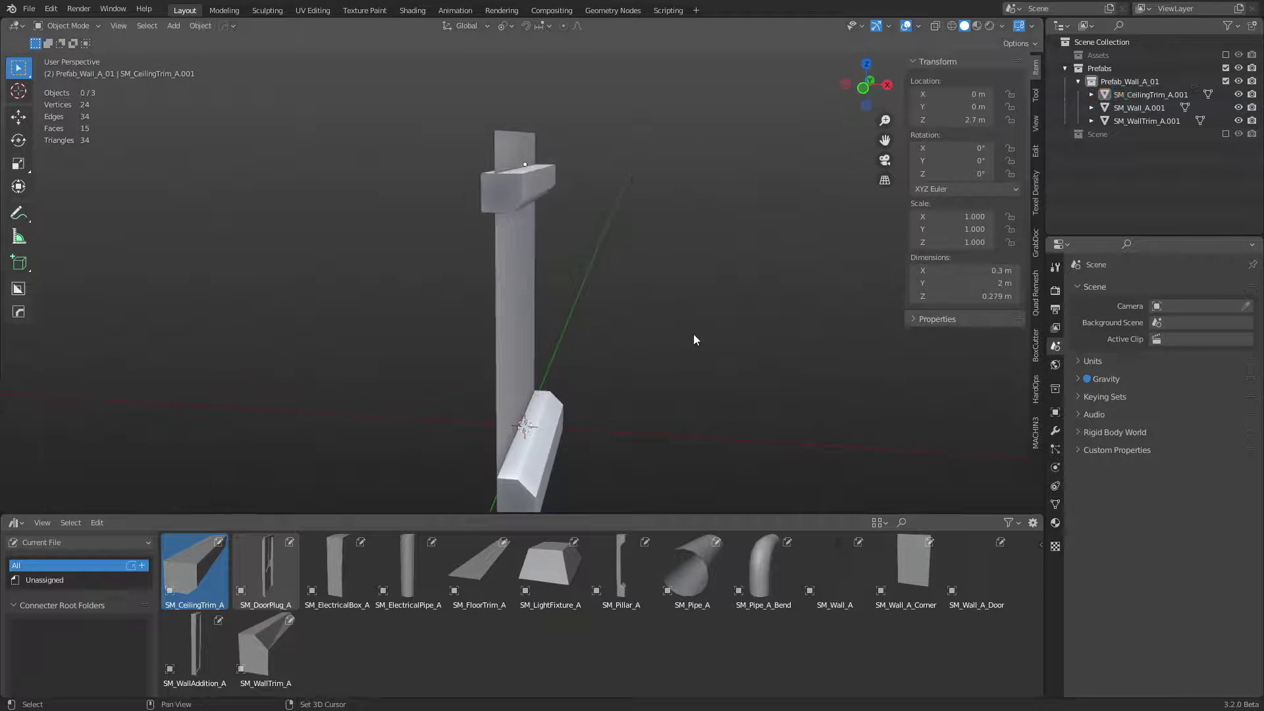
Step: Raise the wall trim at the base of the wall by 0.1 m along Z
middle_click_drag(693, 336, 629, 353)
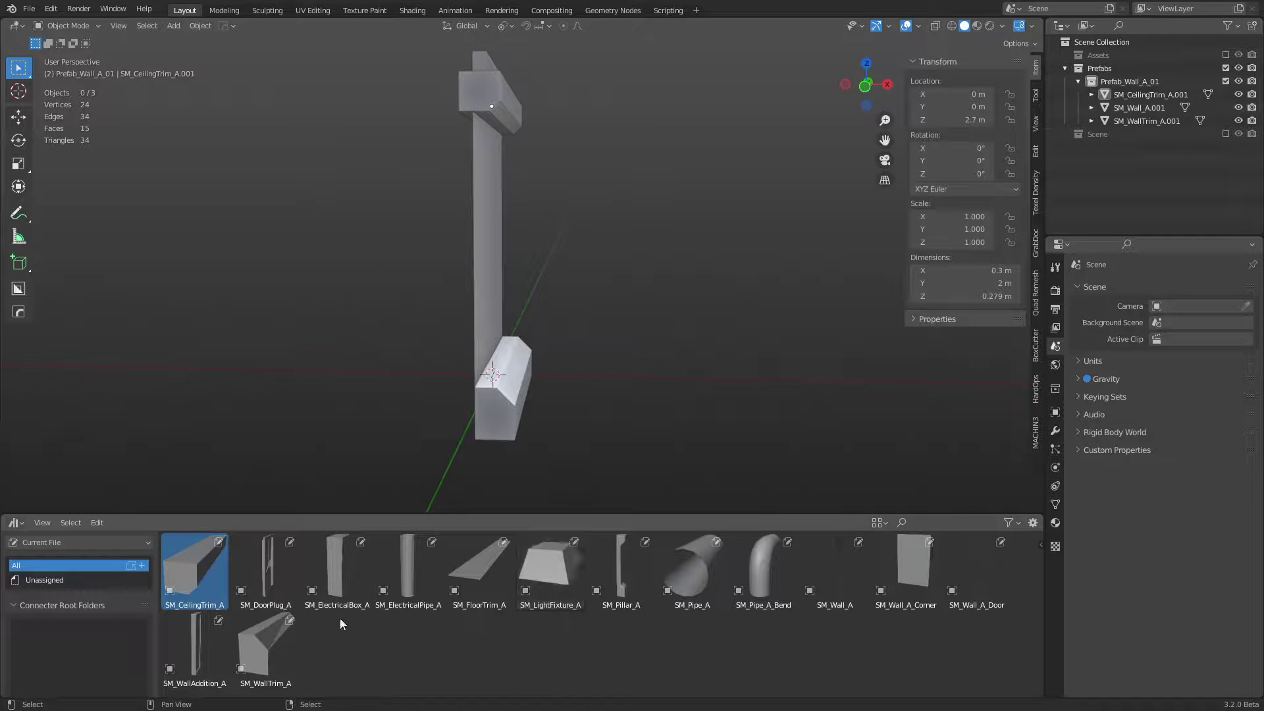
left_click(525, 411)
middle_click_drag(526, 410, 548, 432, "alt")
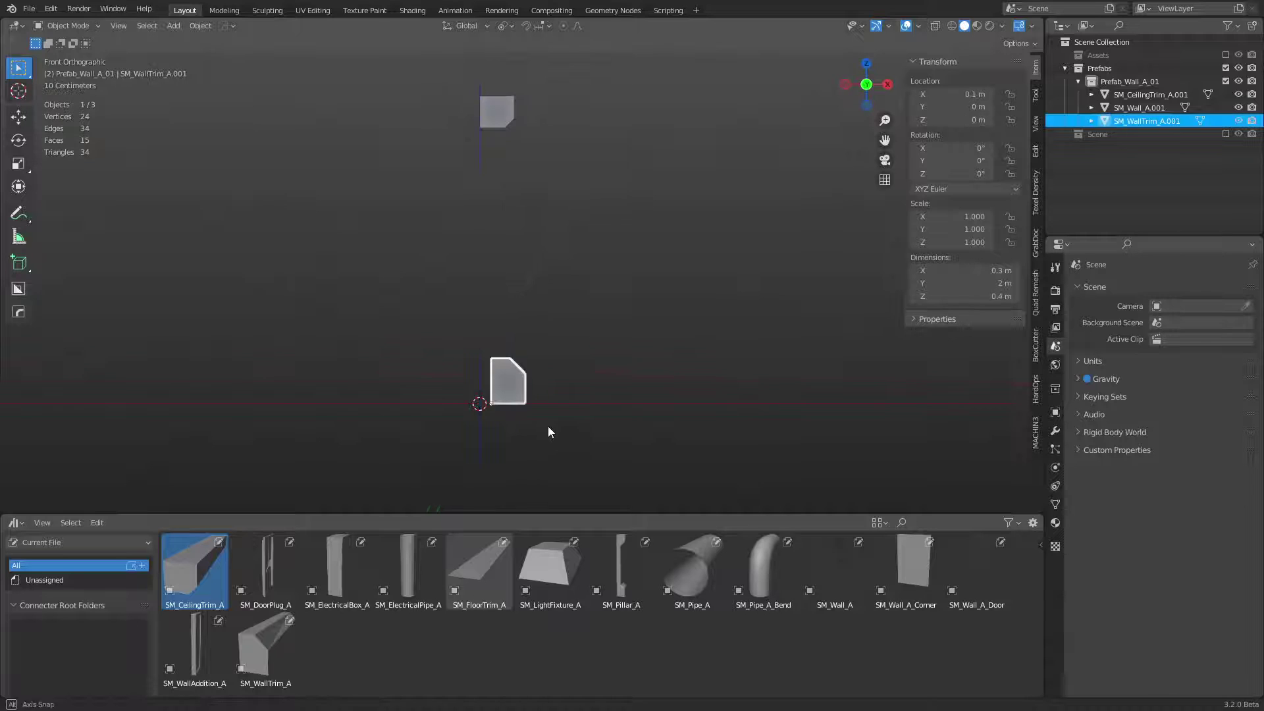
type("gz0.1")
key("Return")
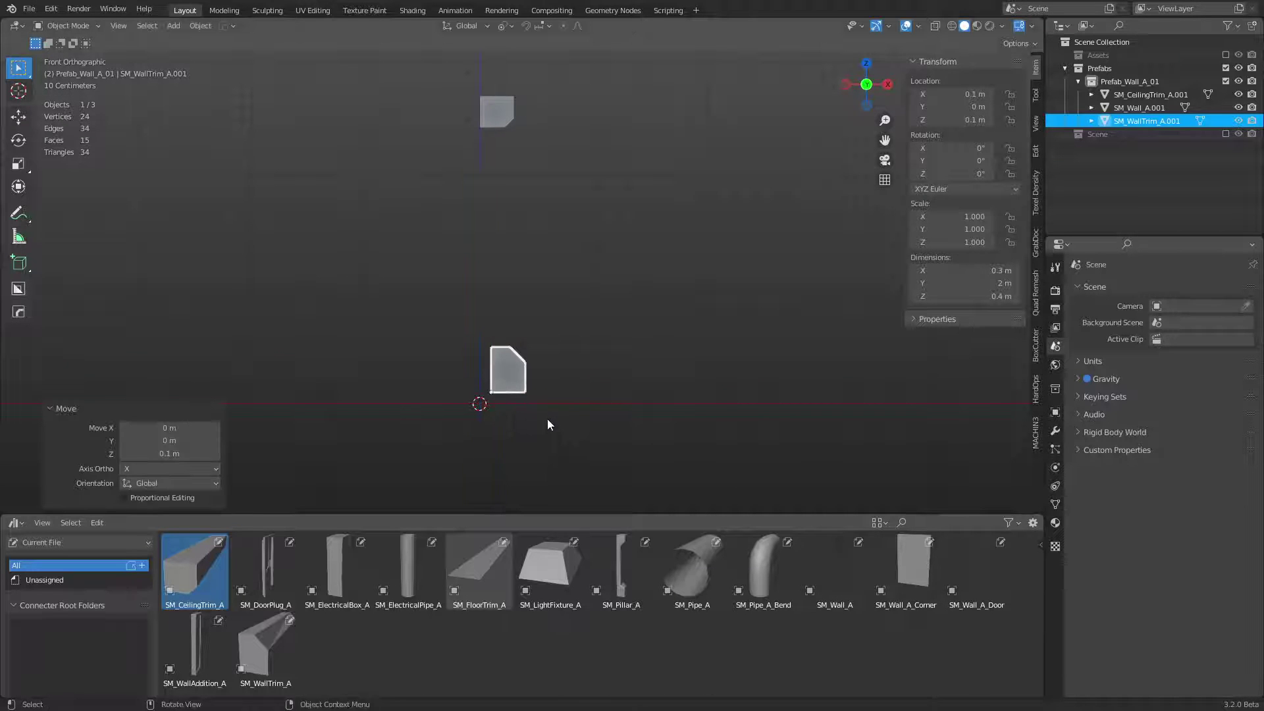
left_click(614, 395)
middle_click_drag(613, 395, 513, 404)
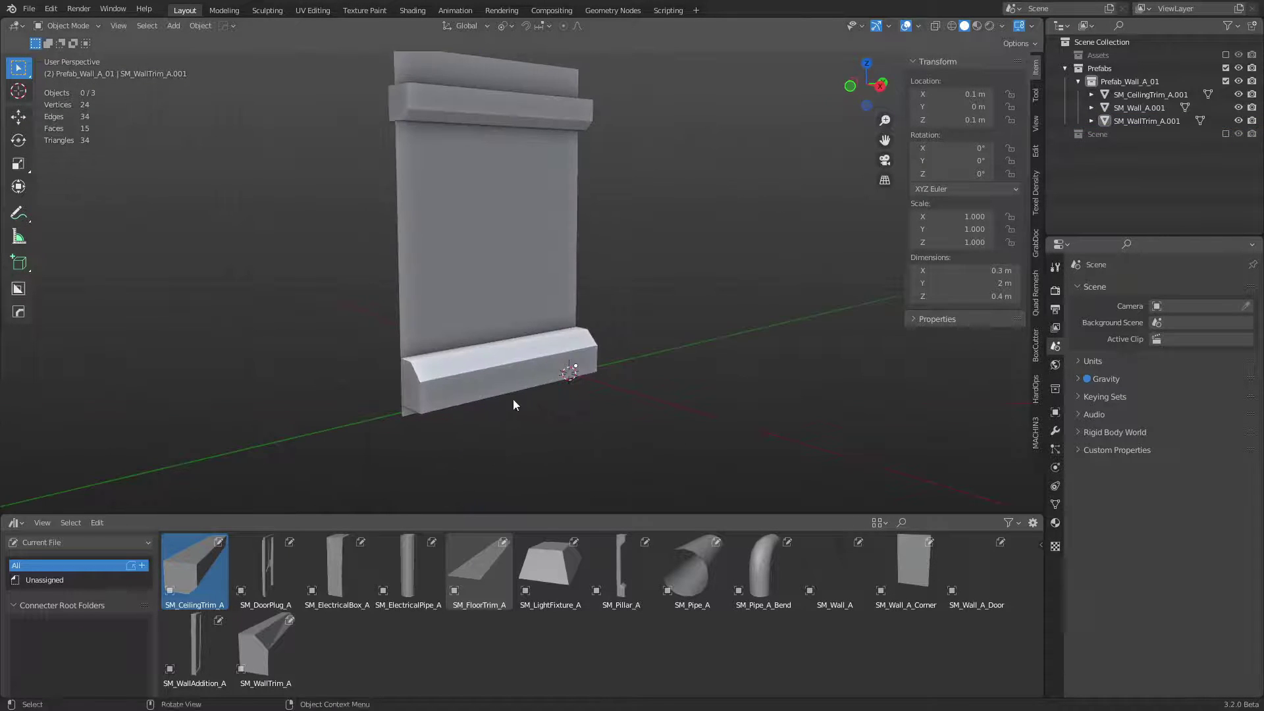
left_click(514, 404)
left_click(477, 122)
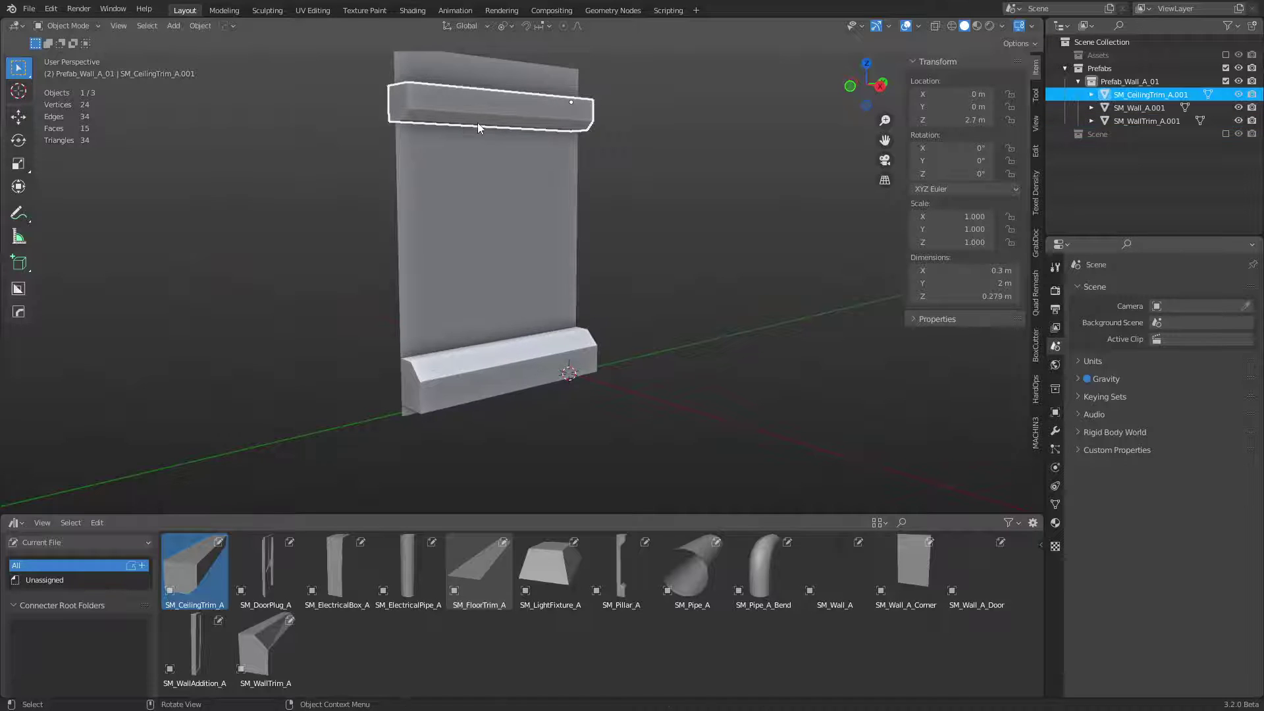
left_click(696, 390)
Step: Try placing SM_WallAddition_A directly on the wall's surface, and delete it
middle_click_drag(694, 388, 599, 537)
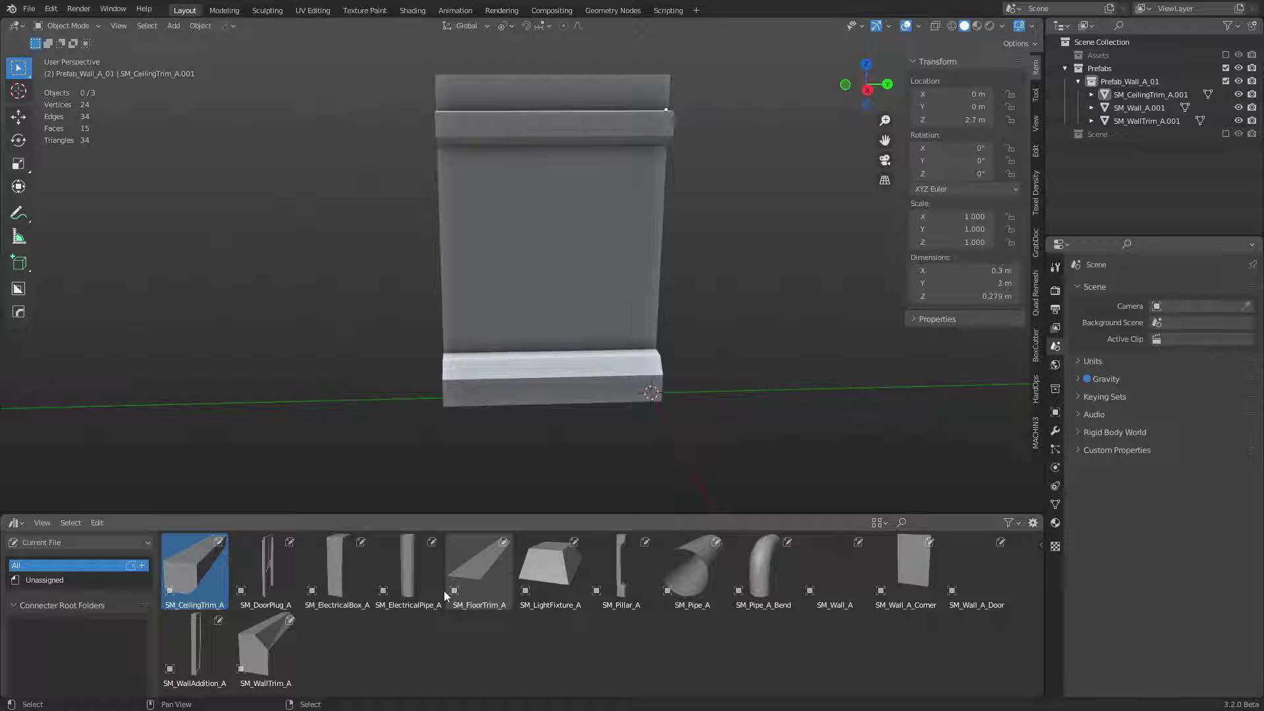
left_click_drag(194, 649, 504, 276)
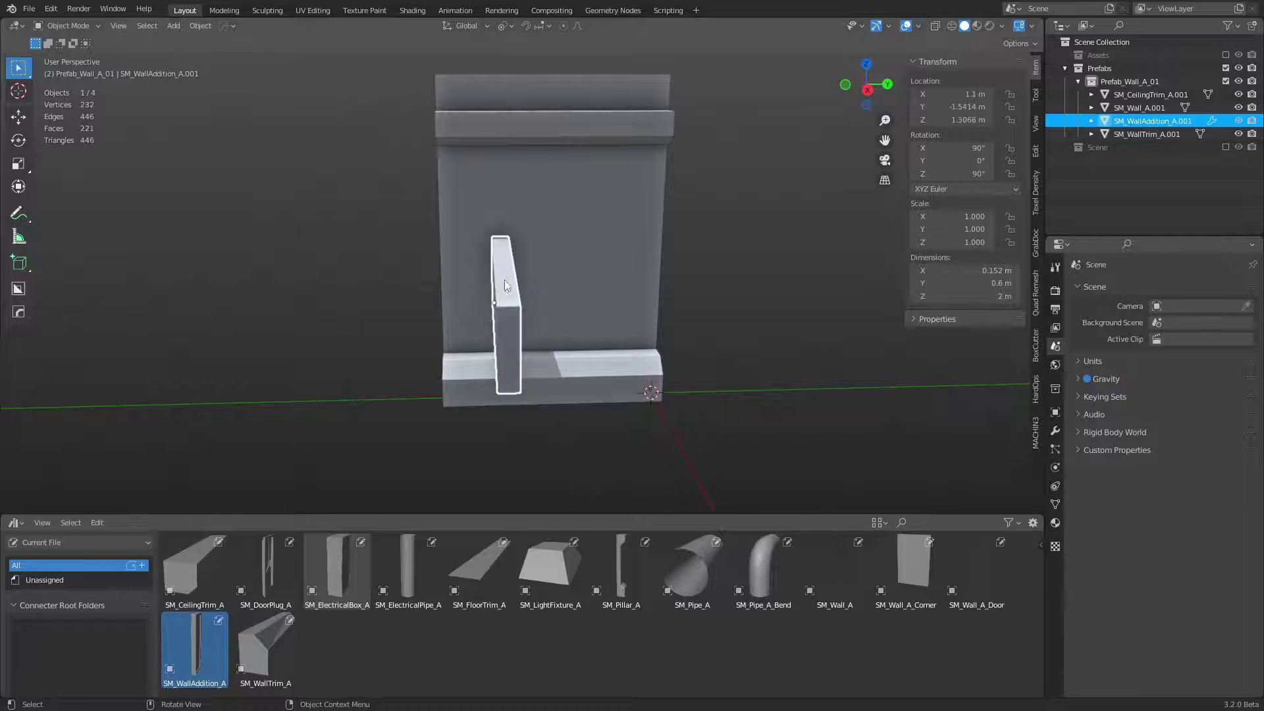
key("x")
left_click(506, 291)
Step: Place SM_WallAddition_A beside the wall as a linked object, reset it to the world origin and raise it 1.4 m along Z
left_click_drag(199, 640, 360, 398)
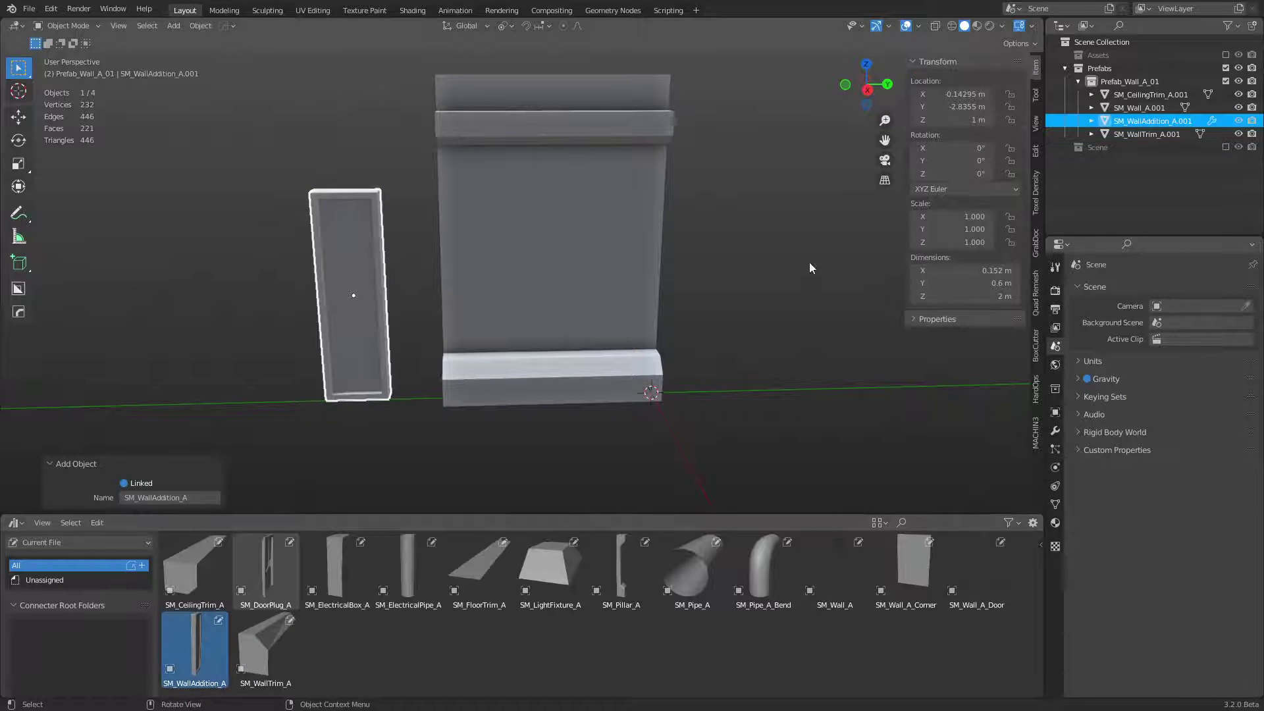
key("alt+g")
key("g")
key("z")
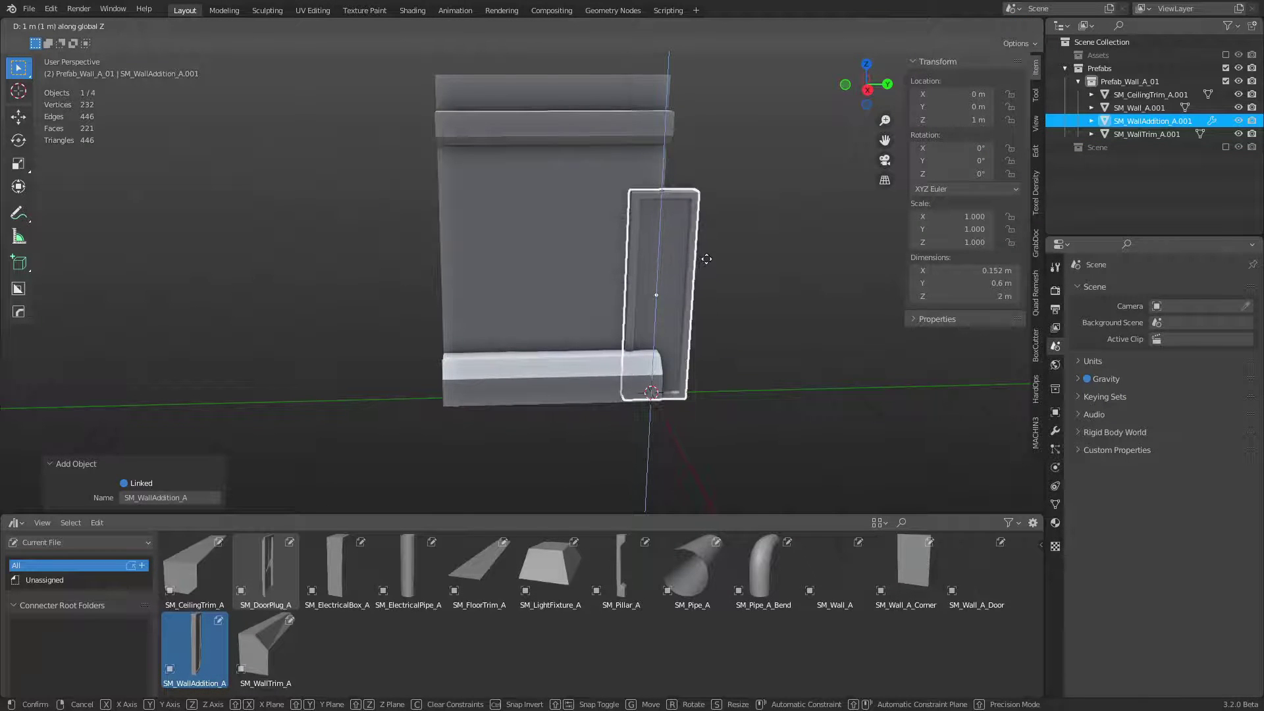
left_click(717, 449)
Step: Scale the wall addition uniformly to 0.8 and move it -0.4 m along Y onto the wall
key("KP_3")
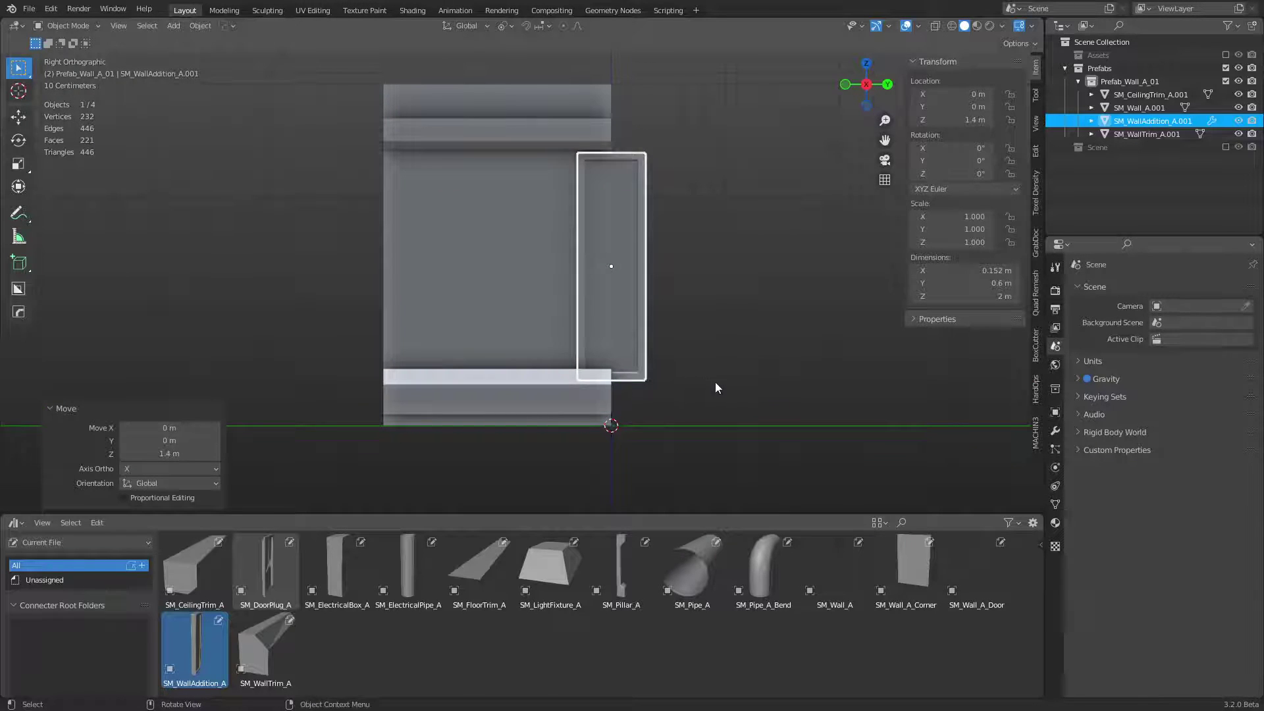
key("s")
left_click(690, 366)
key("g")
key("y")
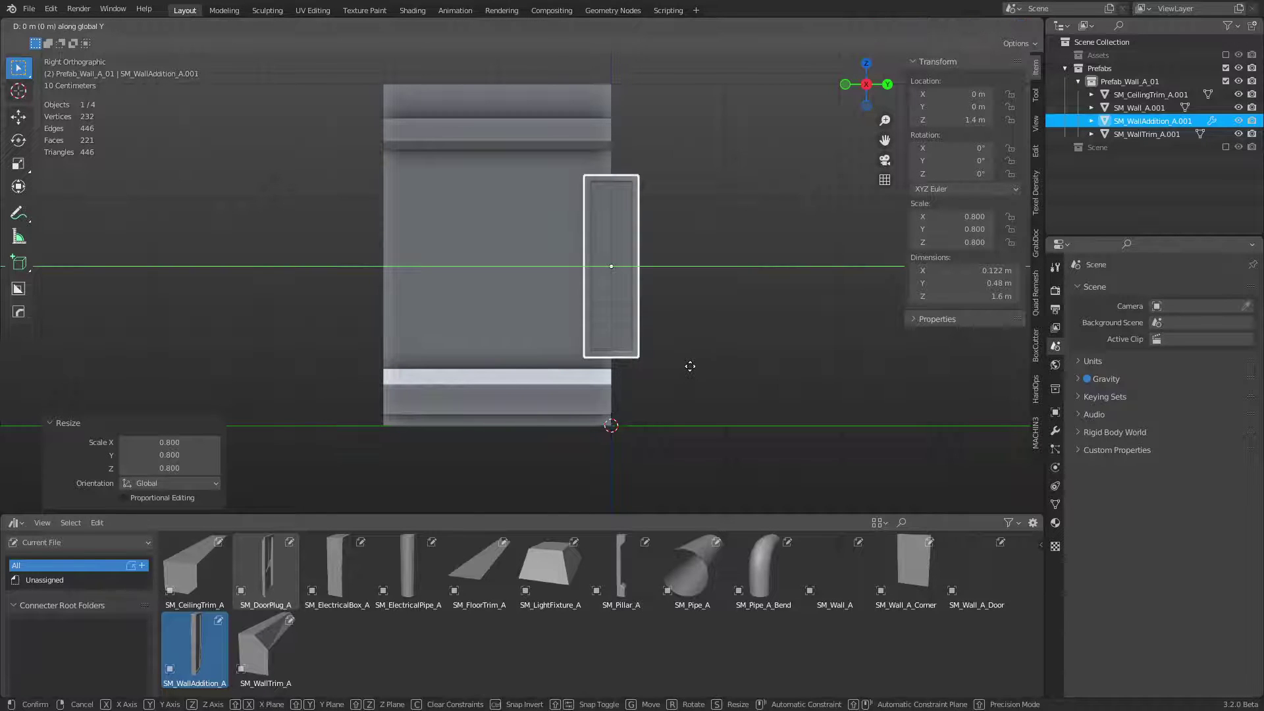
left_click(647, 371)
Step: Try raising the wall addition 0.1 m along Z, and delete it
key("g")
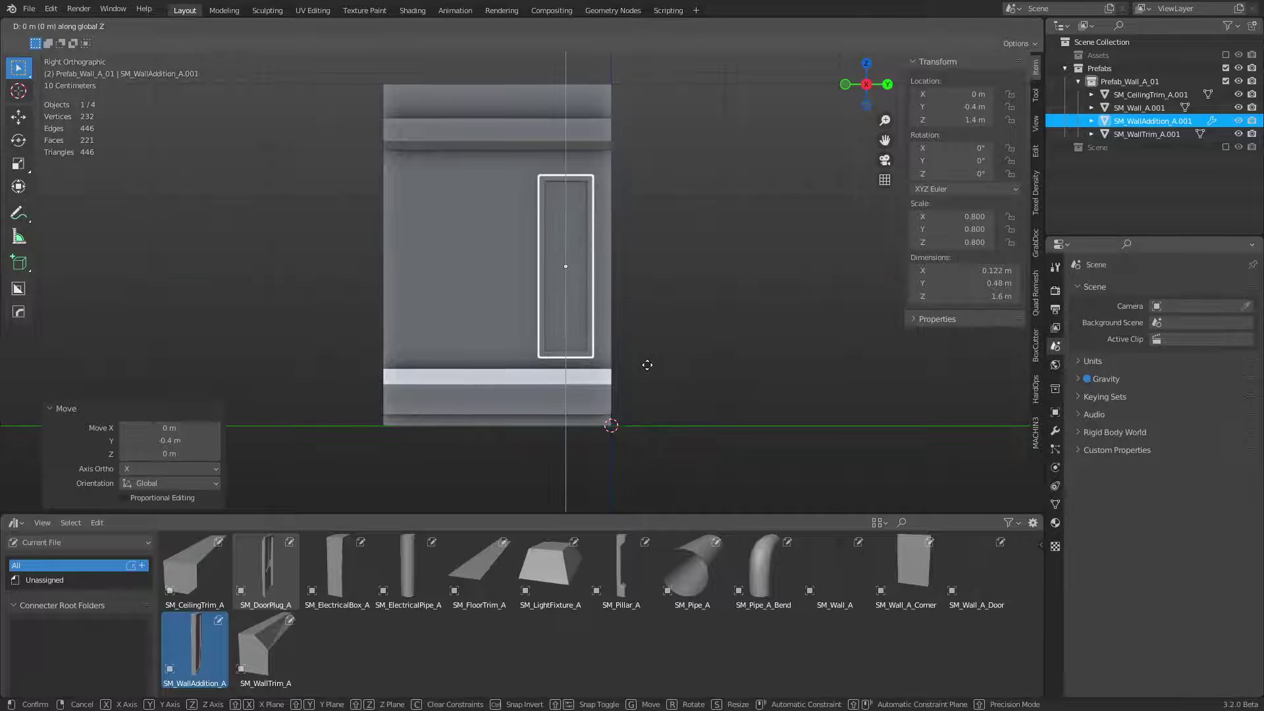
key("z")
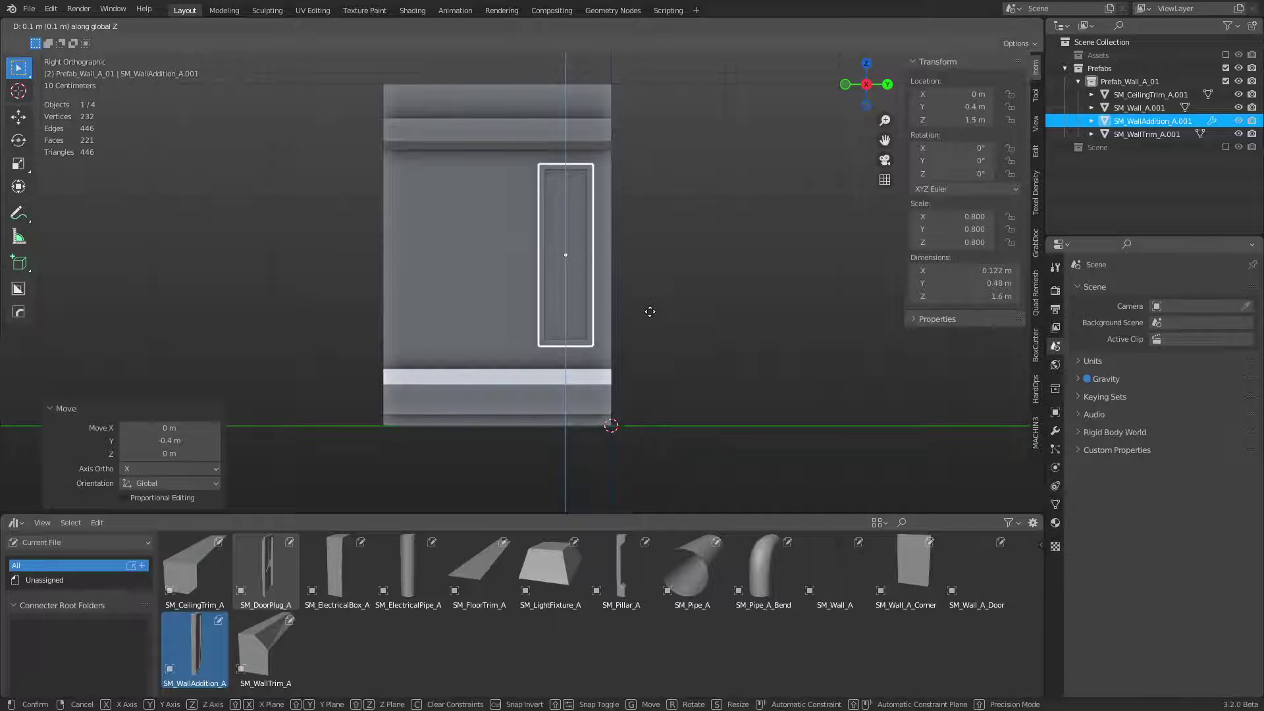
left_click(649, 312)
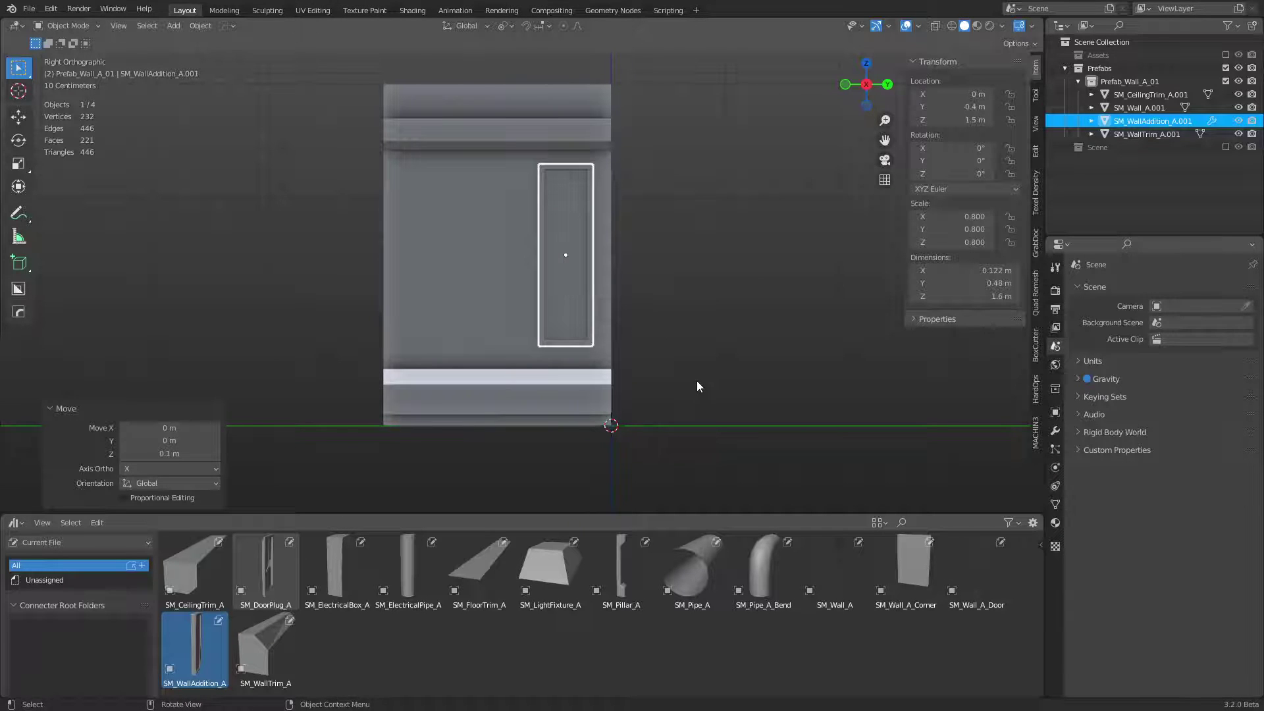
key("x")
left_click(696, 381)
Step: Place a linked SM_WallAddition_A and snap it against the wall's vertical edge at X -0.1 m, Y -0.3 m, Z 1.5 m
left_click_drag(220, 662, 688, 460)
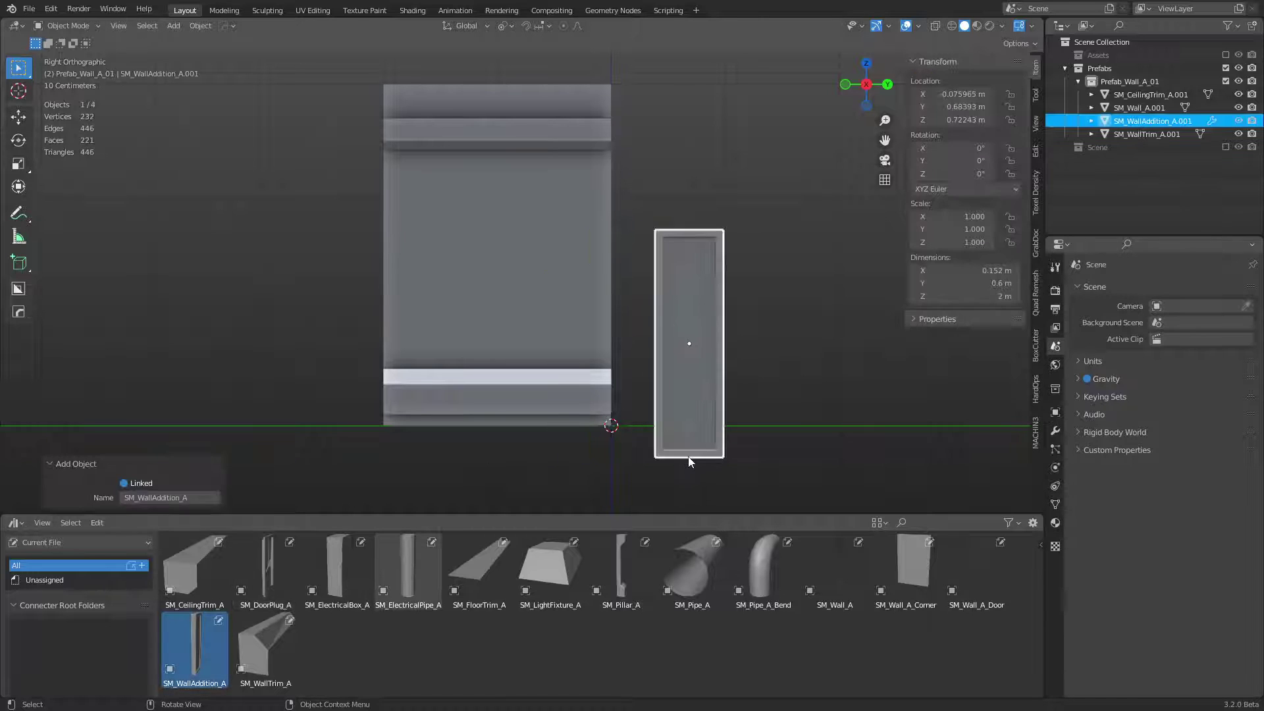
key("g")
left_click(594, 368, "ctrl")
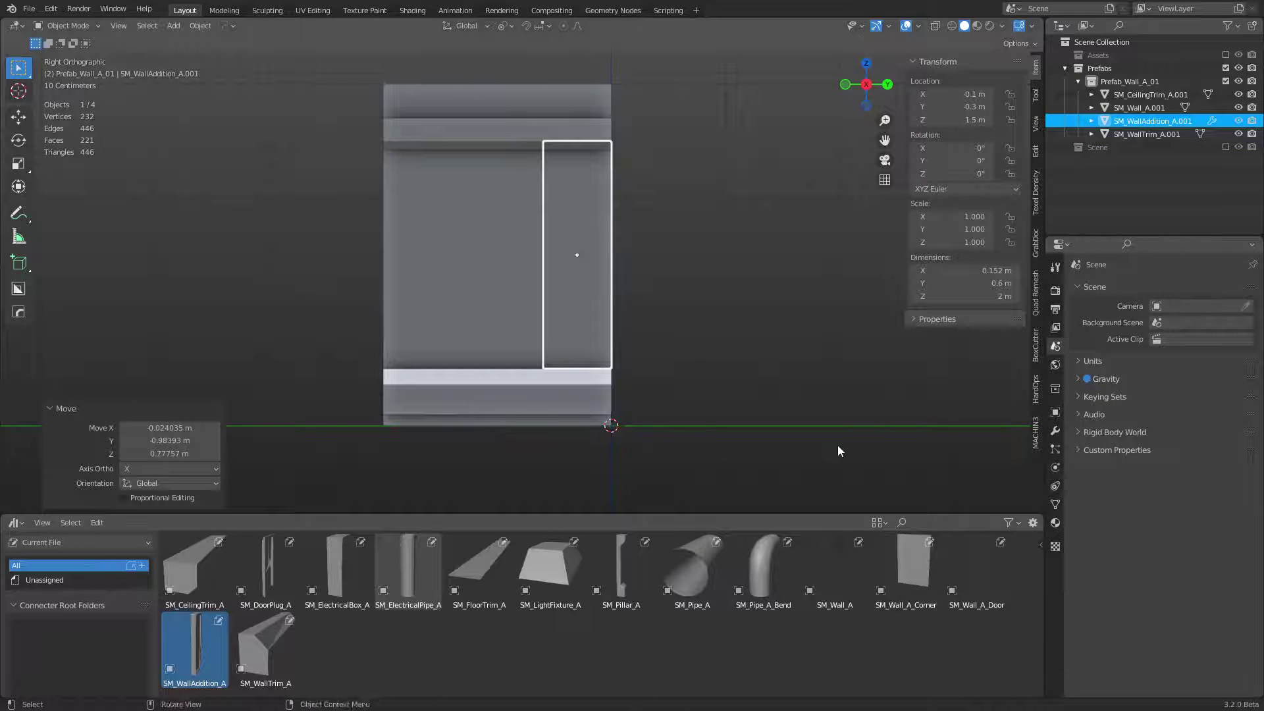
Step: Scale the wall addition uniformly to 0.8 and move it 0.1 m along X
key("s")
left_click(757, 416)
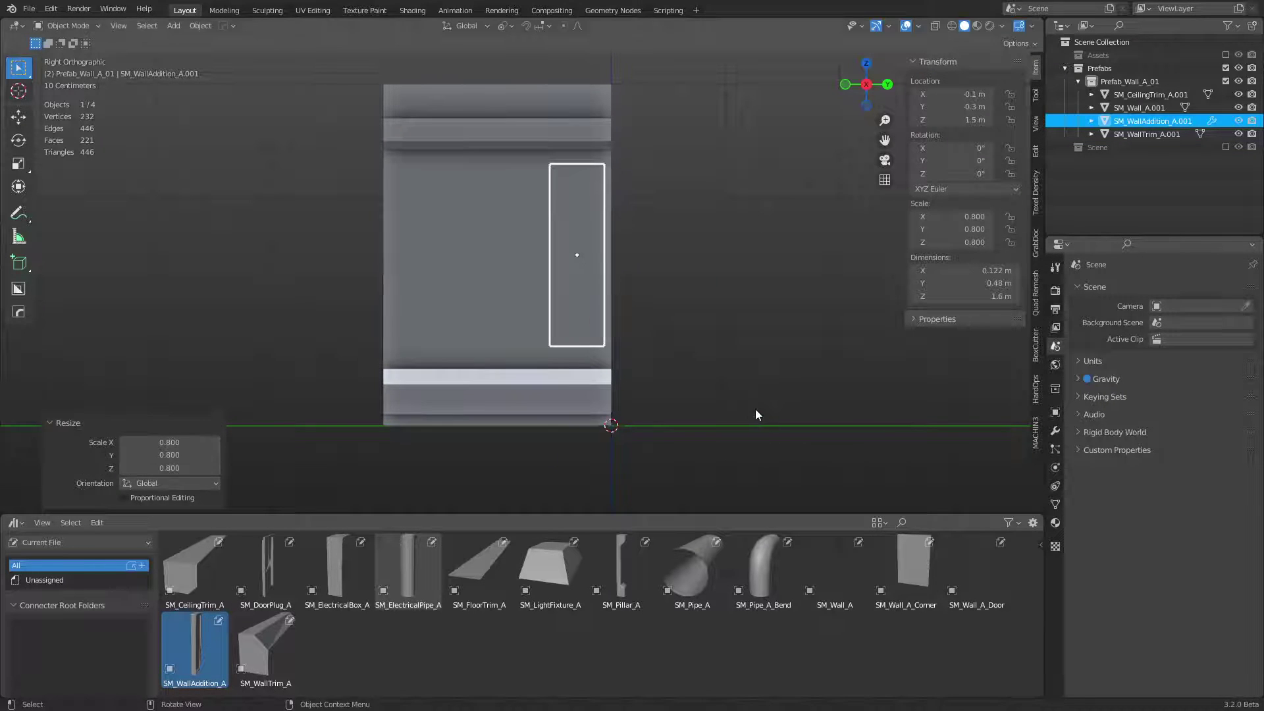
middle_click_drag(606, 368, 367, 284)
key("g")
key("x")
left_click(630, 370)
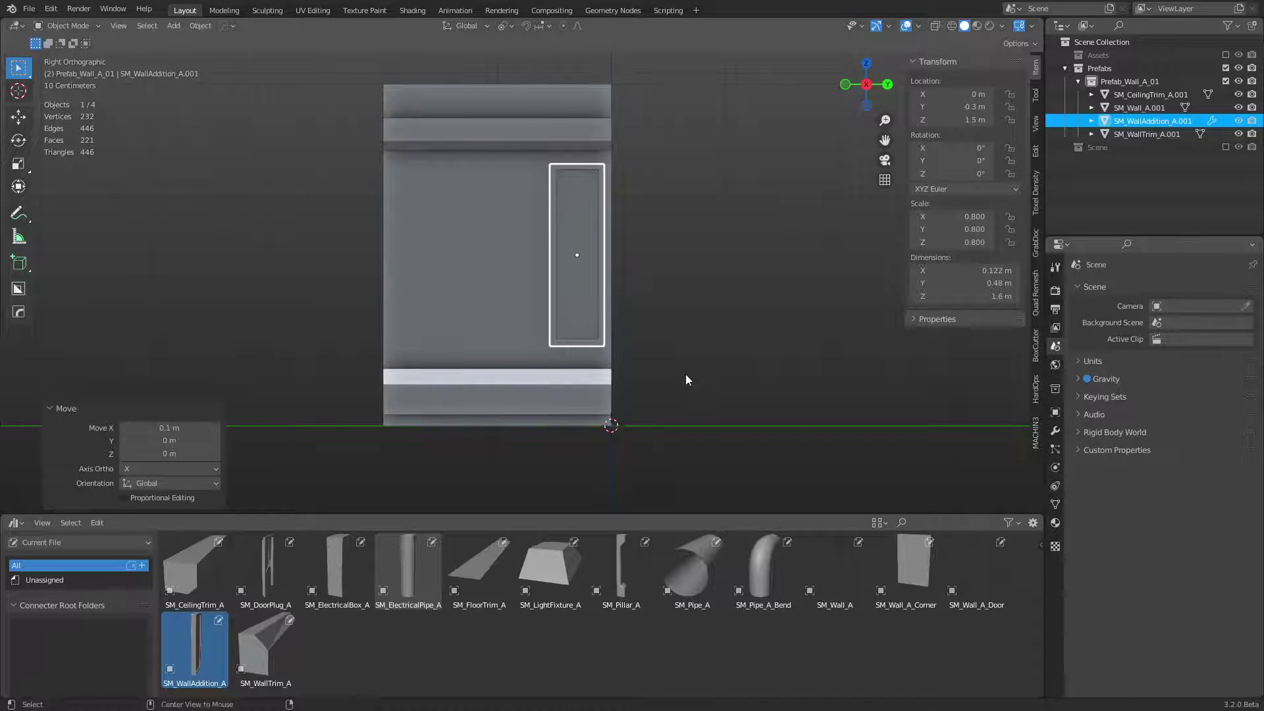
Step: Make two linked duplicates of the wall addition, spaced -0.6 m apart along Y
key("shift+d")
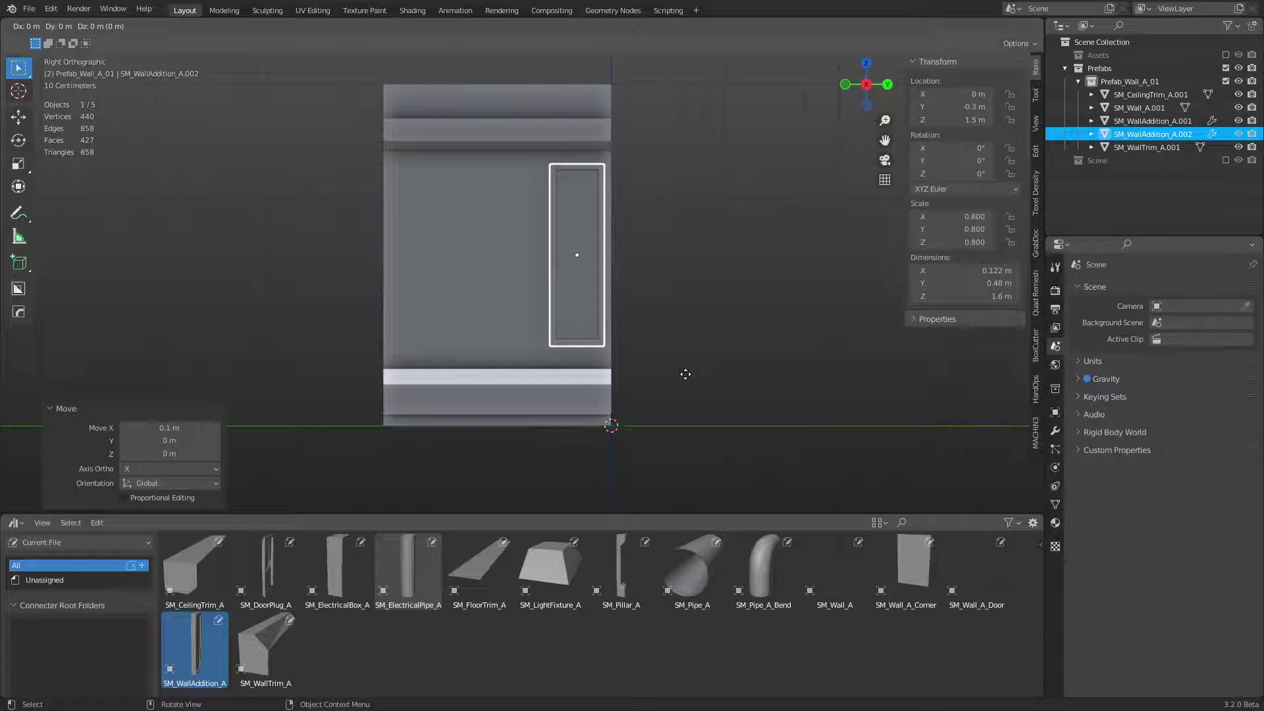
key("y")
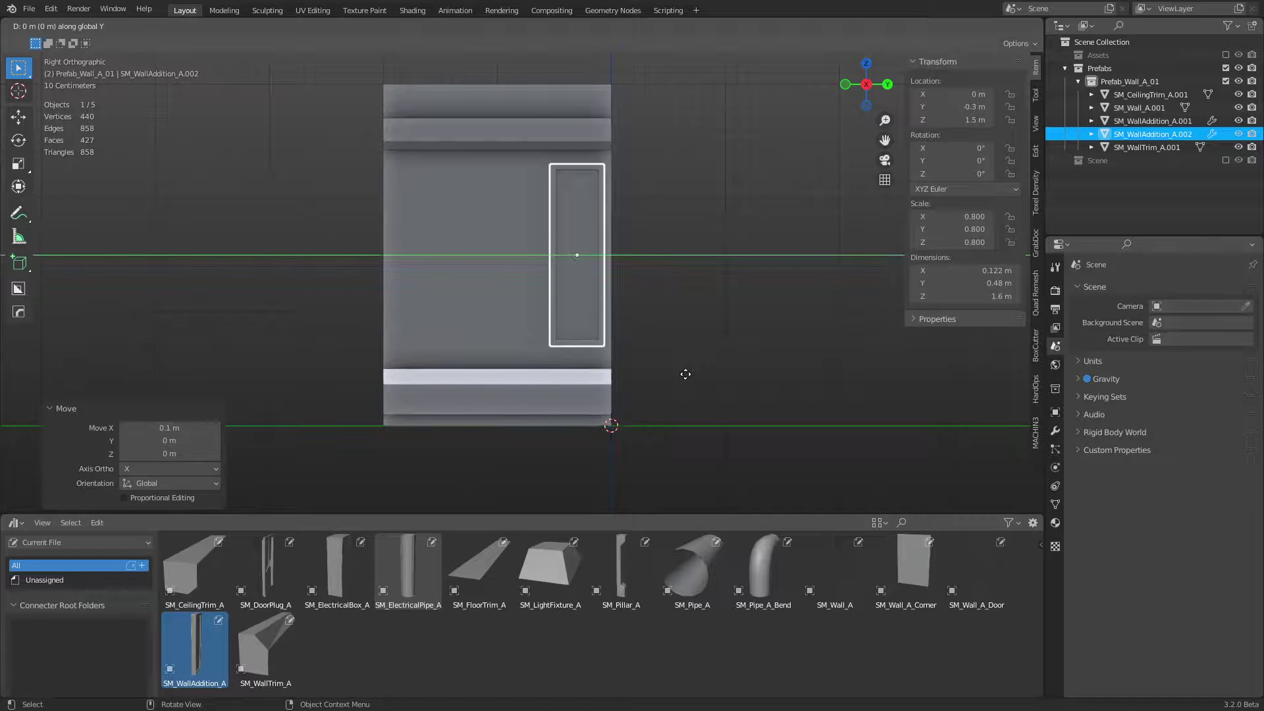
left_click(615, 369)
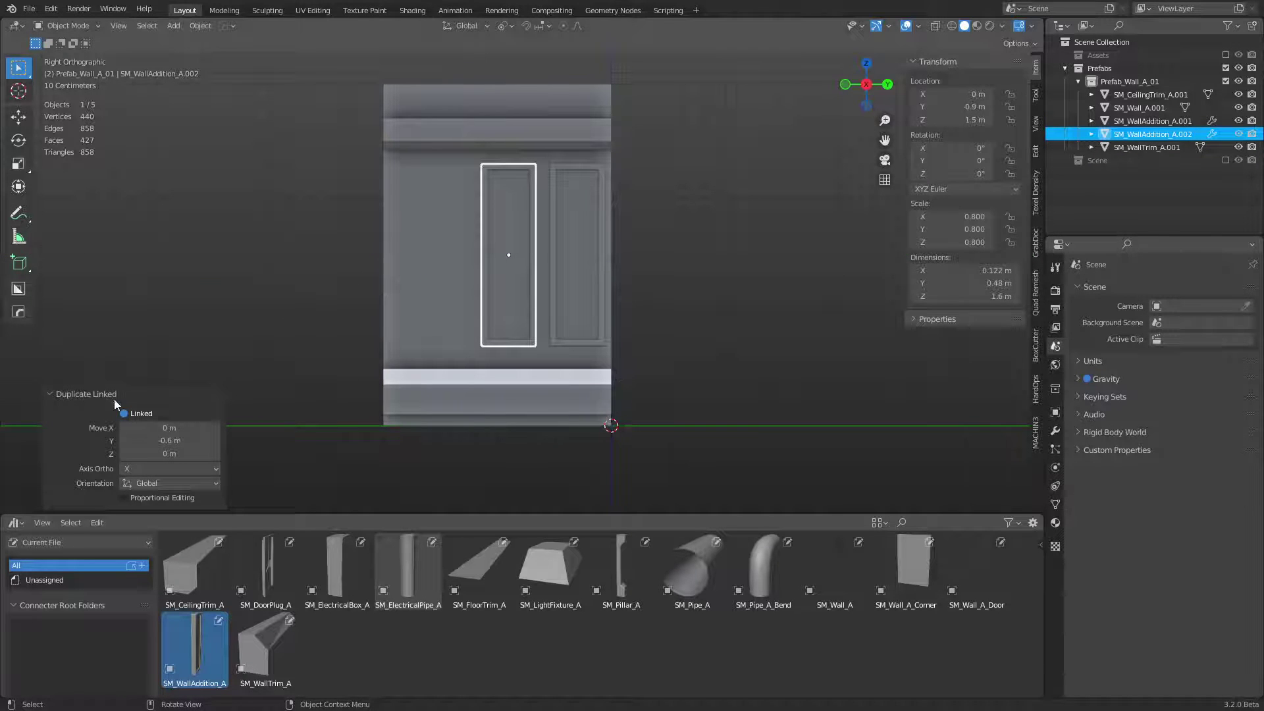
key("shift+r")
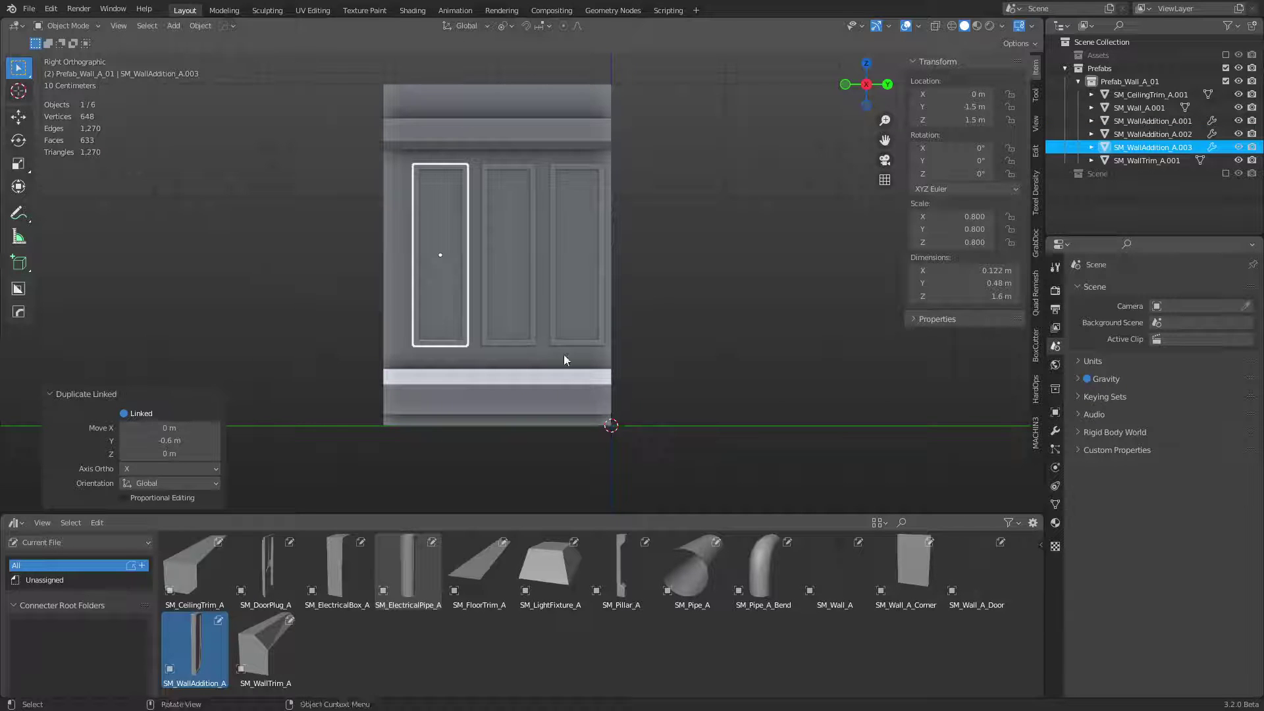
Step: Move the three wall additions together -0.1 m along Y to centre them on the wall
left_click(524, 322, "shift")
left_click(504, 315)
left_click(504, 316)
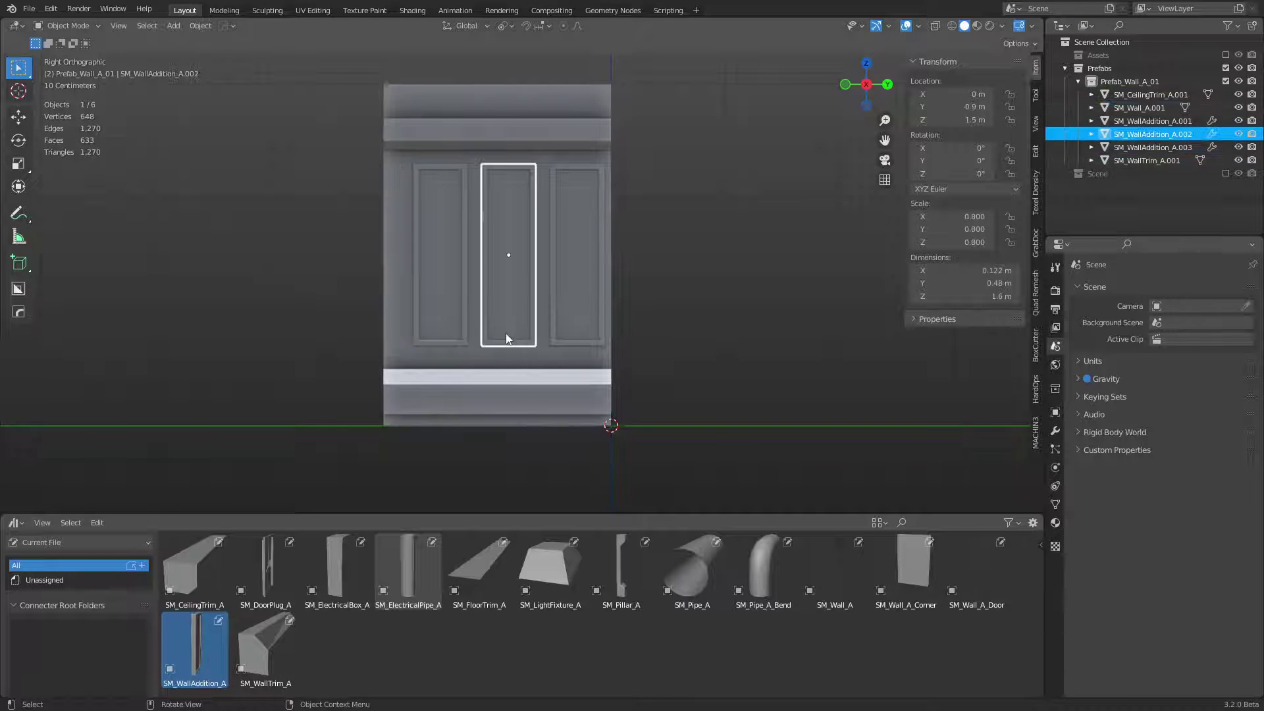
left_click(448, 337, "shift")
left_click(602, 333, "shift")
key("g")
key("y")
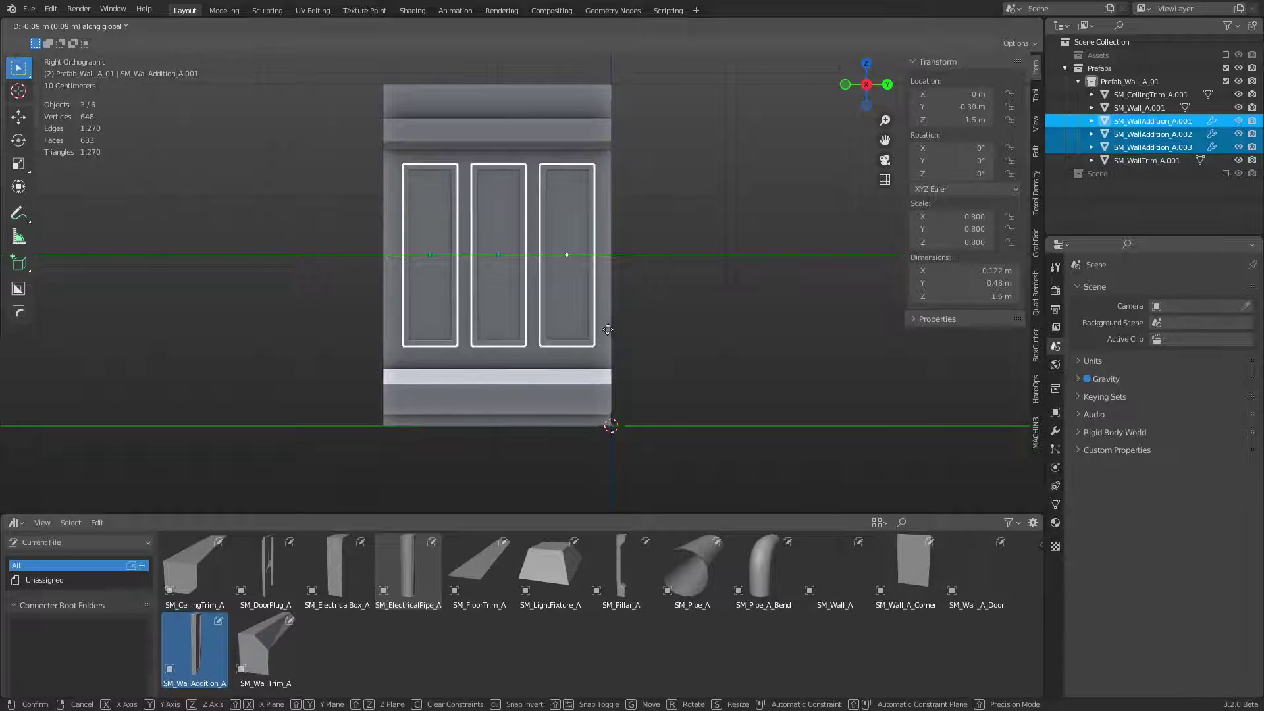
left_click(607, 334)
left_click(640, 337)
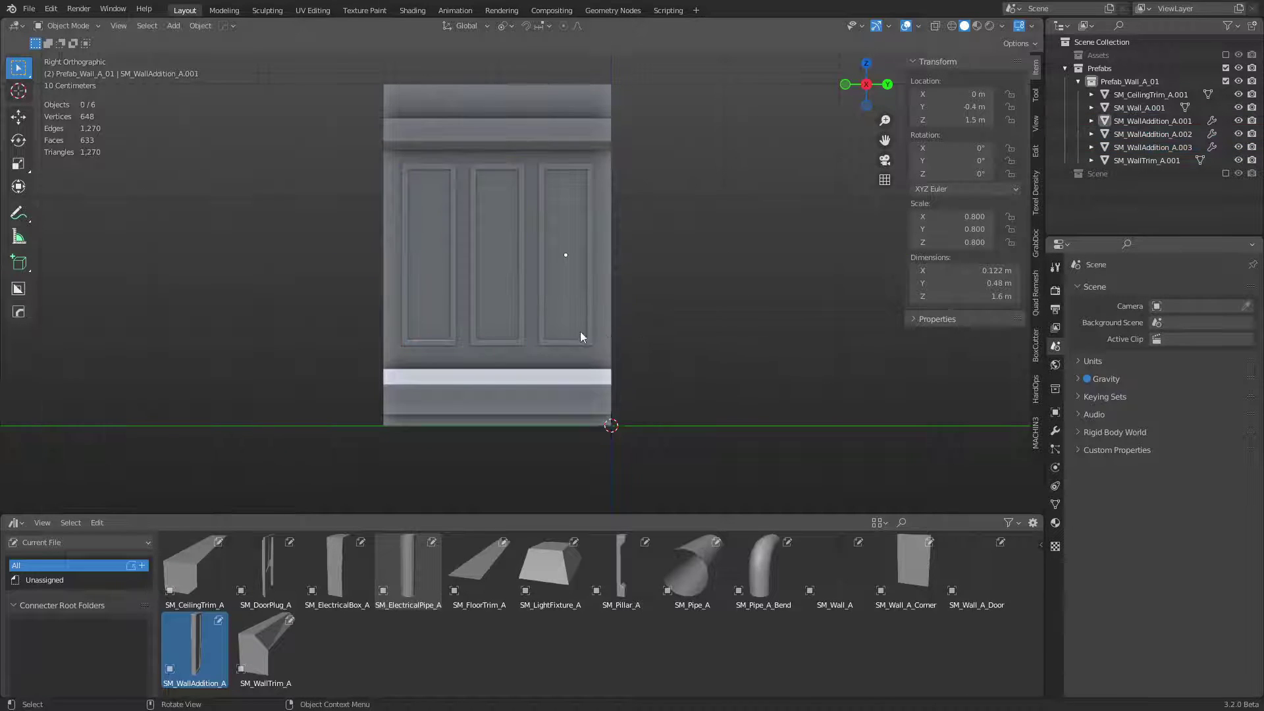
middle_click_drag(579, 331, 582, 367)
scroll(584, 375, "up", 1)
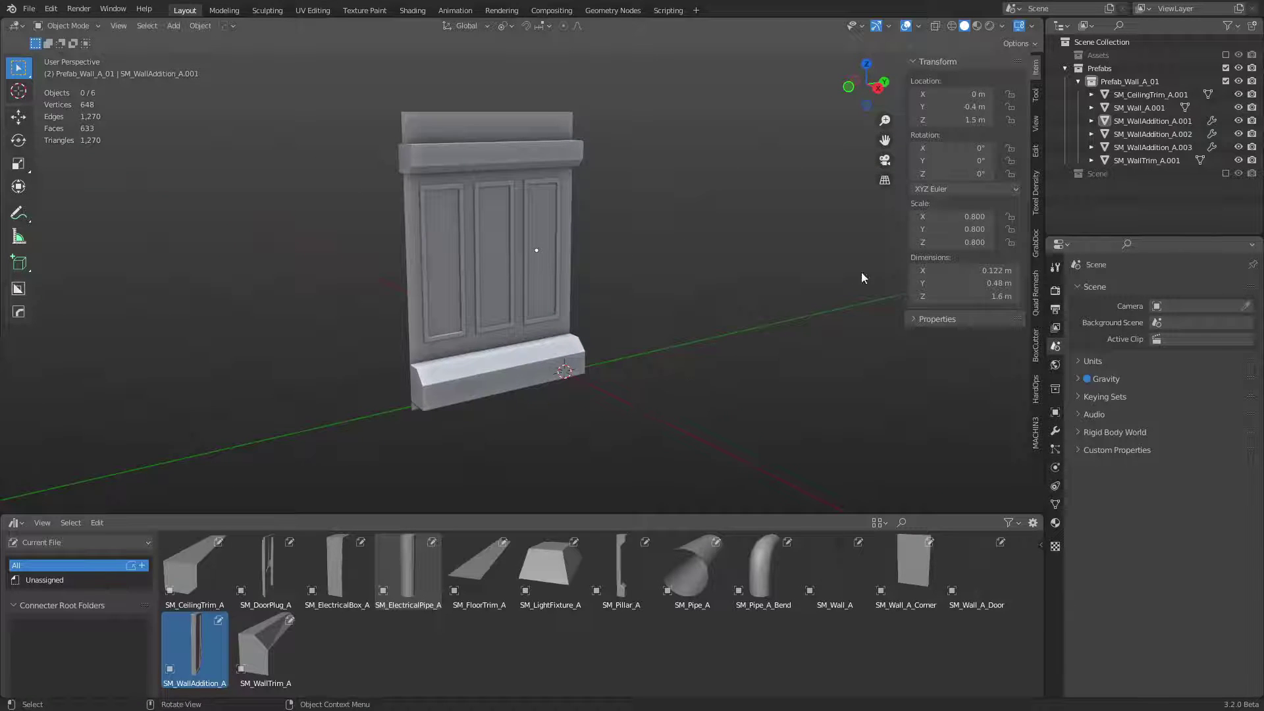
Step: Try adding a new nested collection inside Prefab_Wall_A_01, with the parent collection excluded and re-included in the view layer
left_click(1127, 82)
left_click(1078, 82)
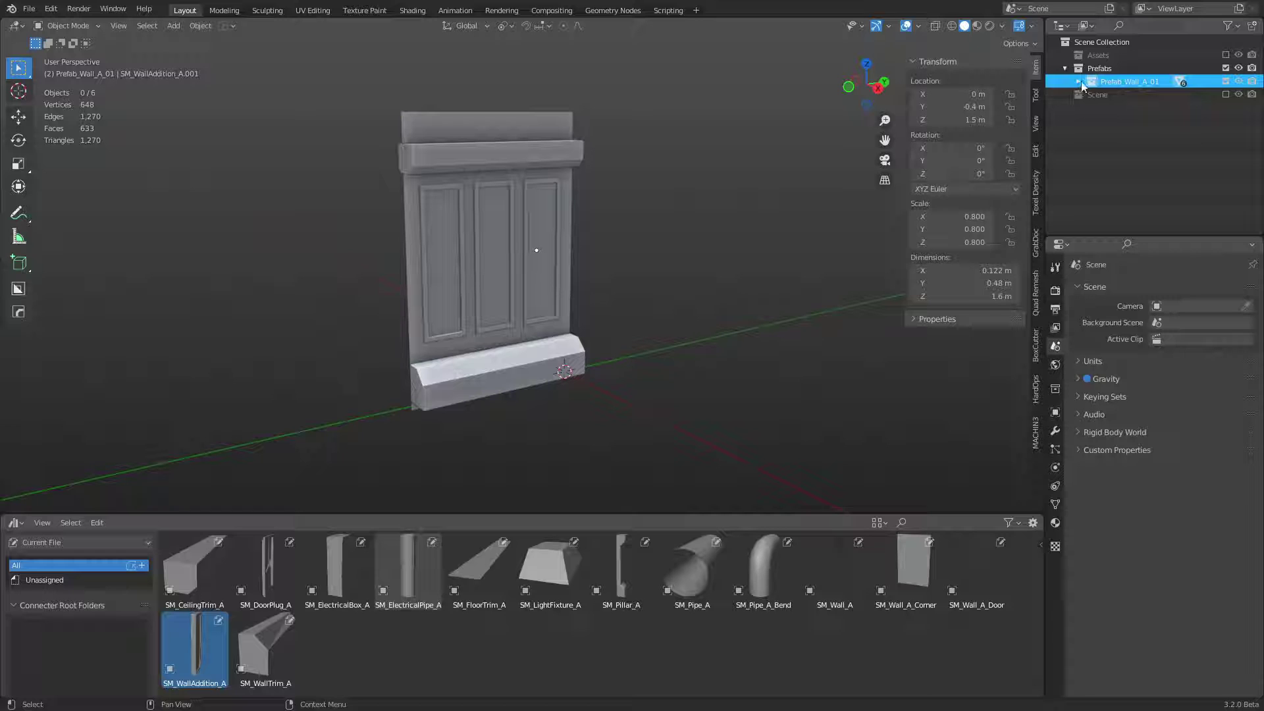
left_click(1224, 81)
right_click(1071, 158)
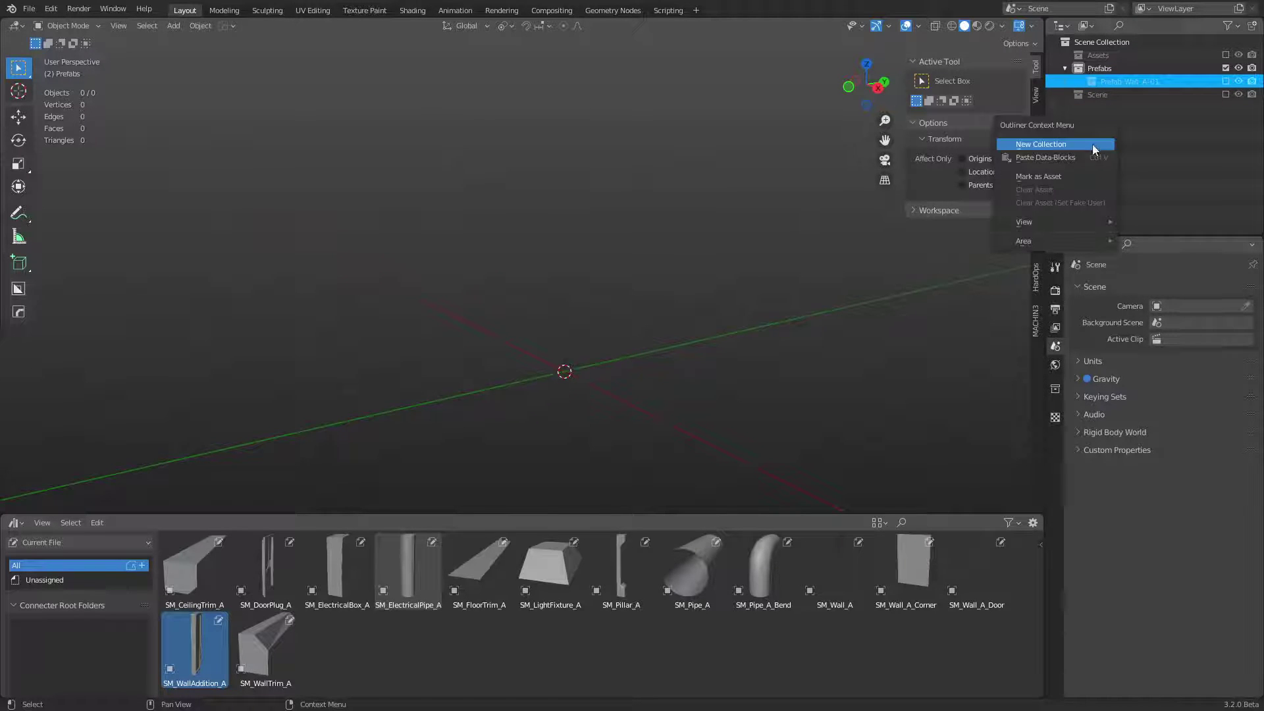
left_click(1088, 146)
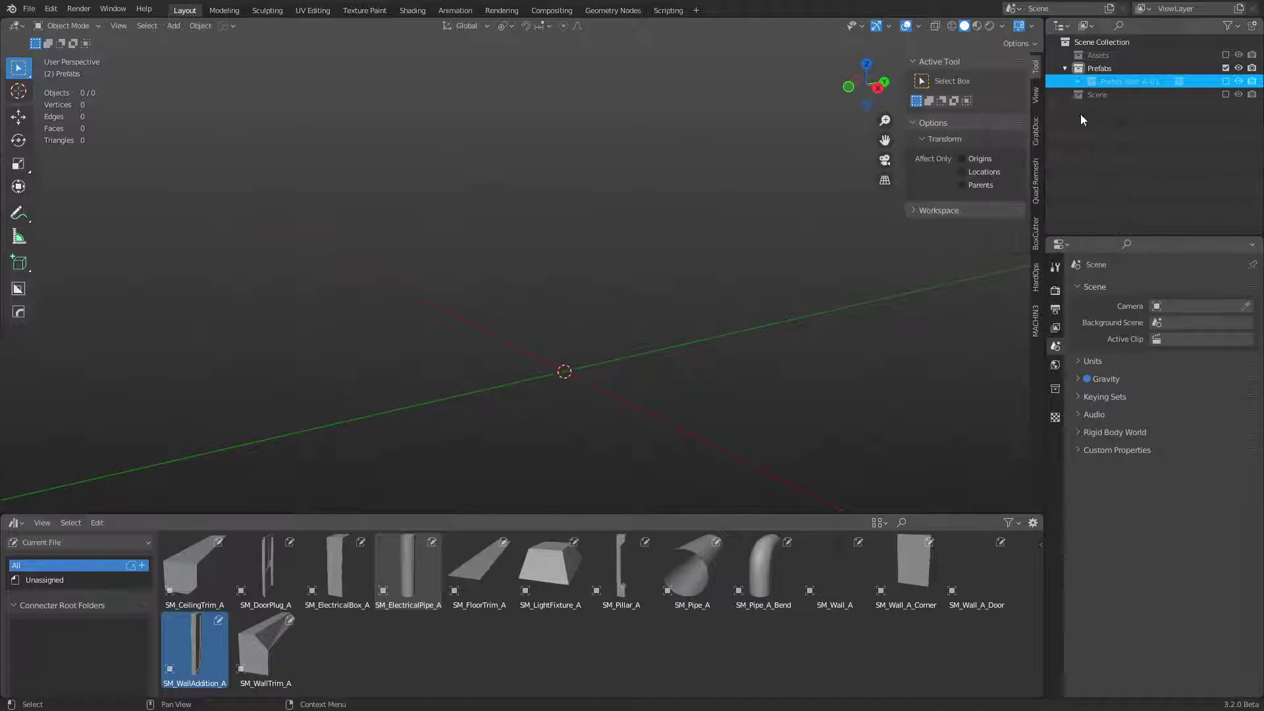
left_click(1077, 82)
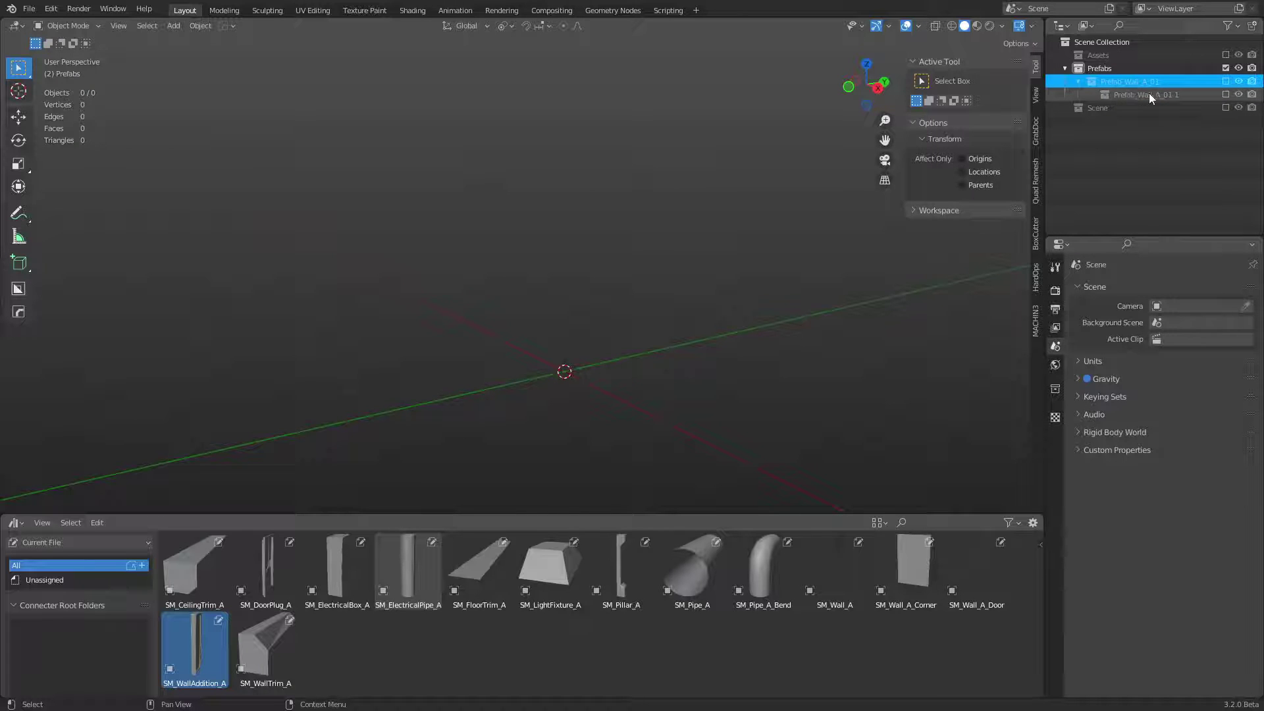
left_click(1225, 82)
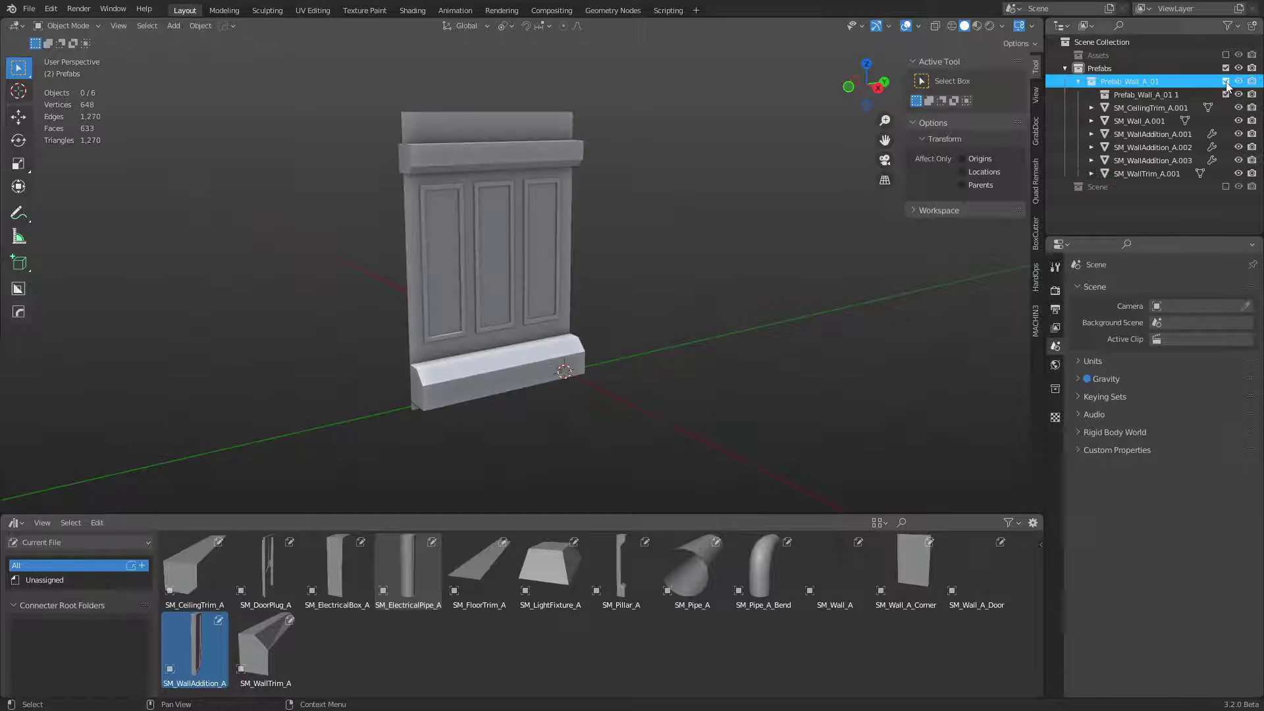
Step: Move all six wall objects, from SM_CeilingTrim_A.001 to SM_WallTrim_A.001, into the nested collection Prefab_Wall_A_01 1
left_click(1125, 94)
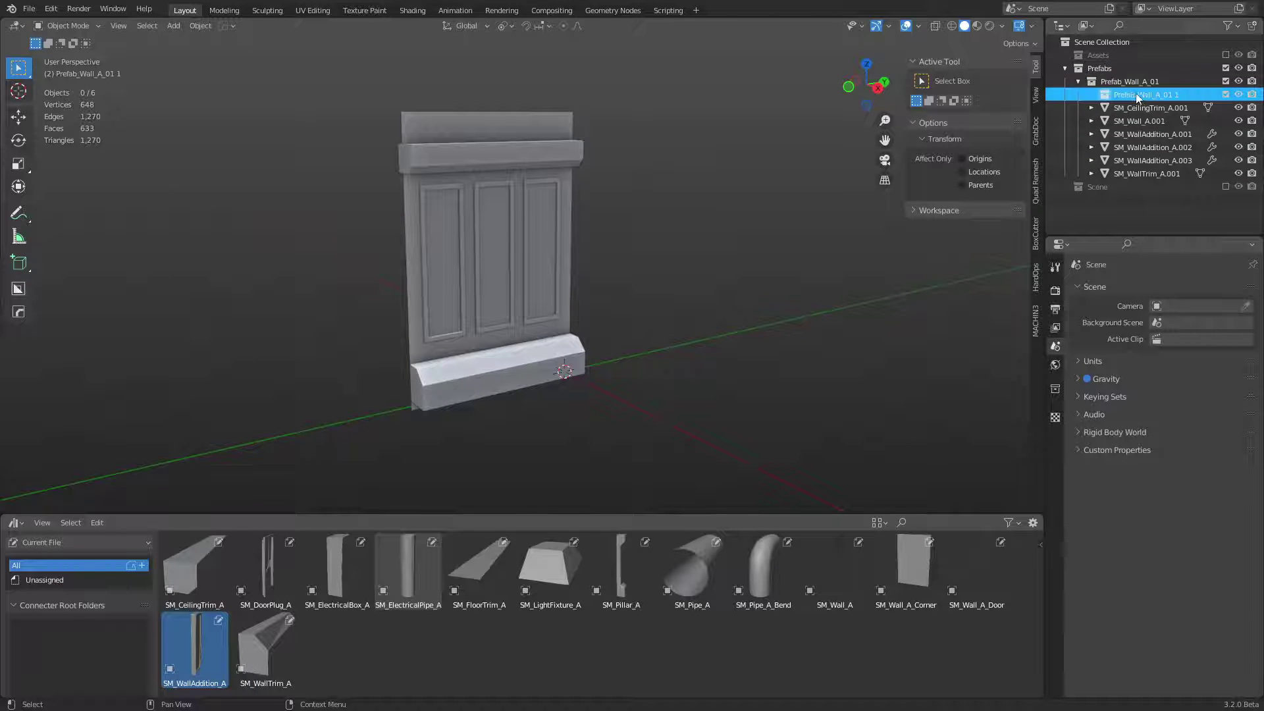
left_click(1127, 107)
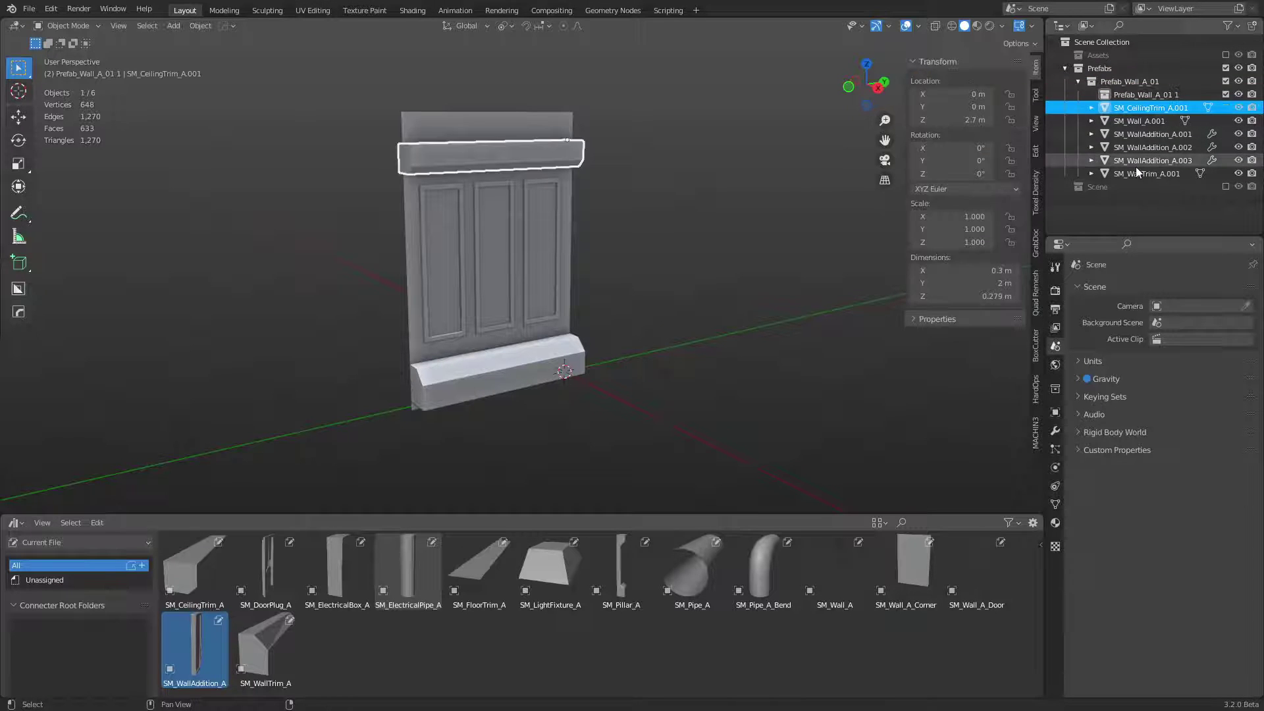
left_click(1135, 170, "shift")
left_click_drag(1127, 127, 1126, 100)
left_click(1123, 98)
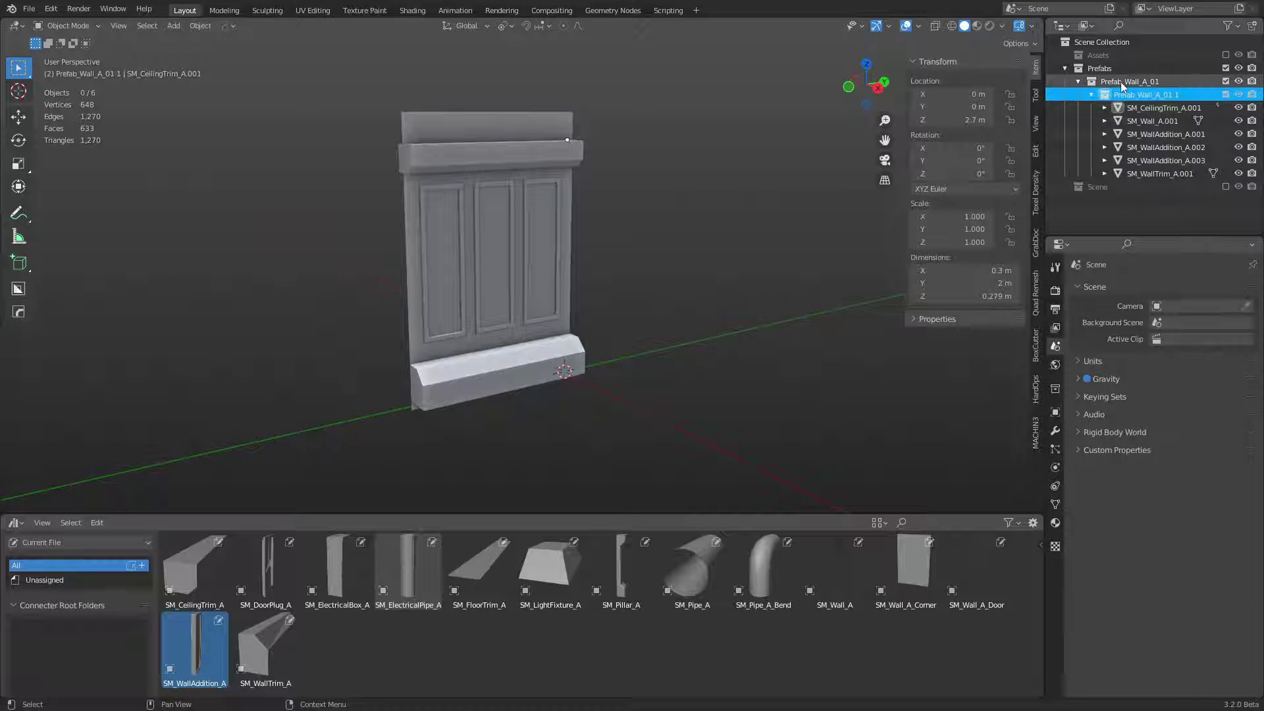
Step: Assign the wall trim to Prefab_Wall_A_01 1 through Move to Collection, and delete that nested collection while keeping its objects
left_click(1121, 82)
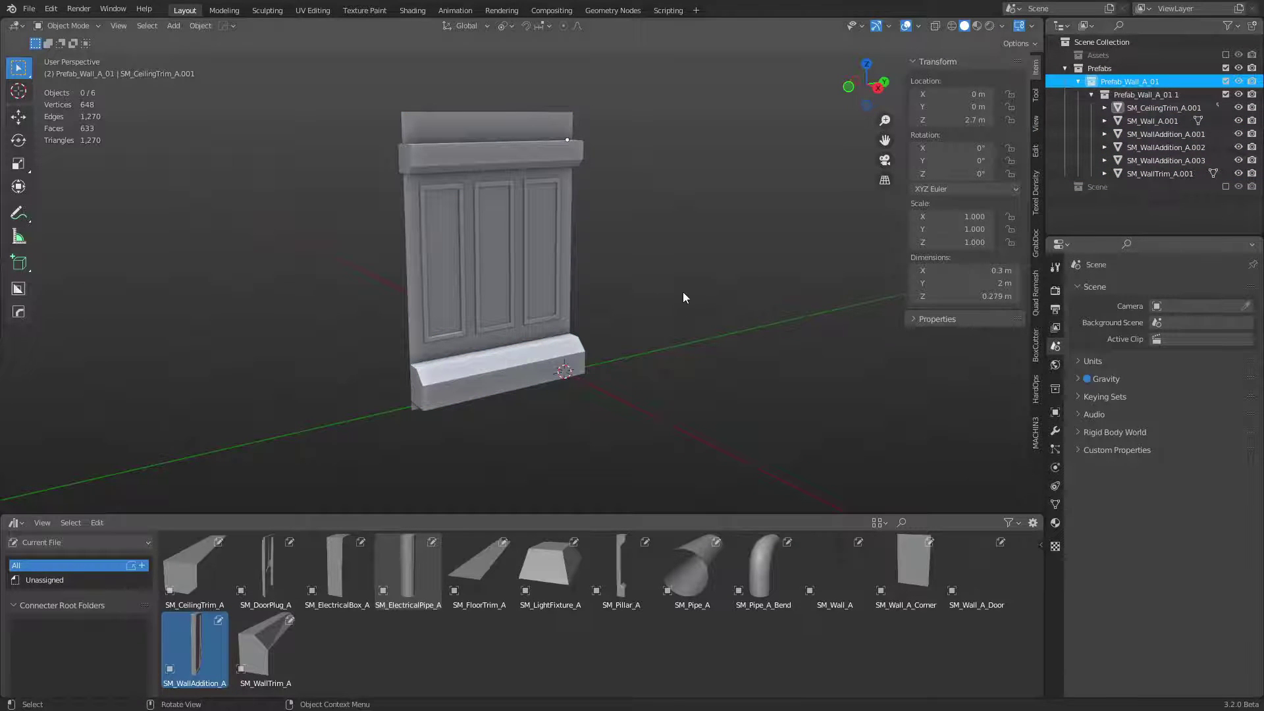
key("m")
left_click(542, 373)
key("m")
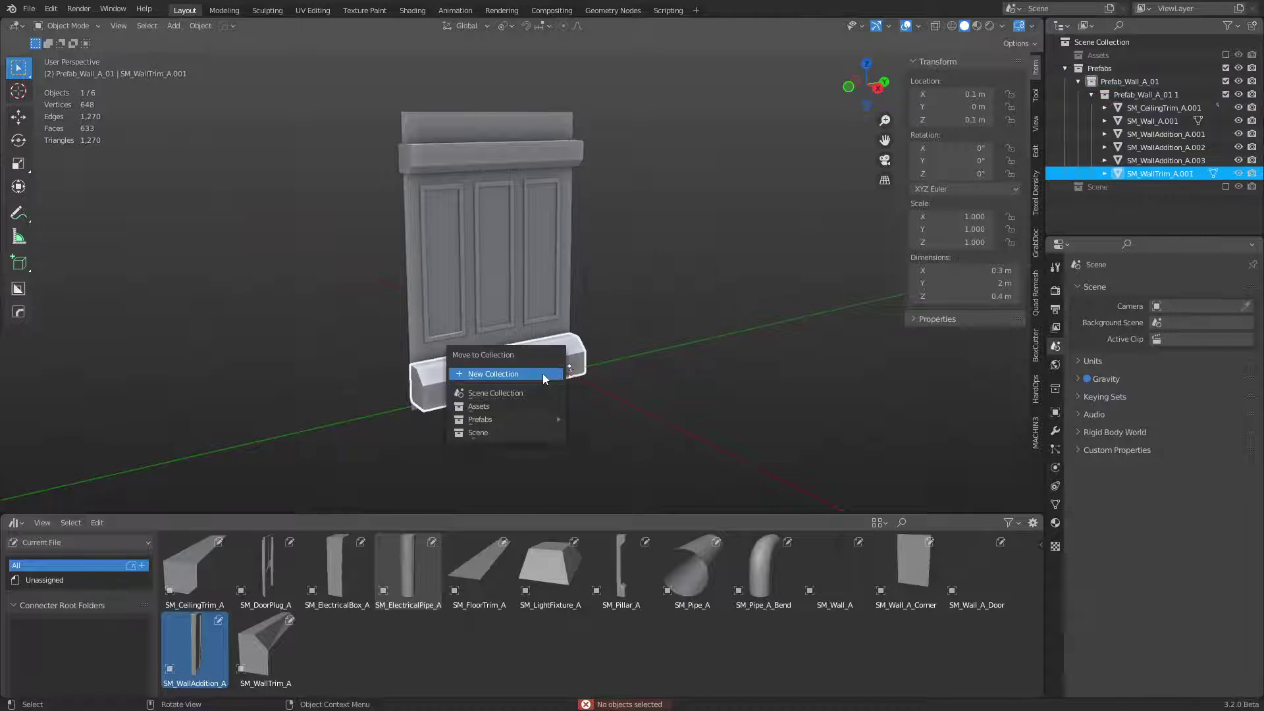
mouse_move(526, 424)
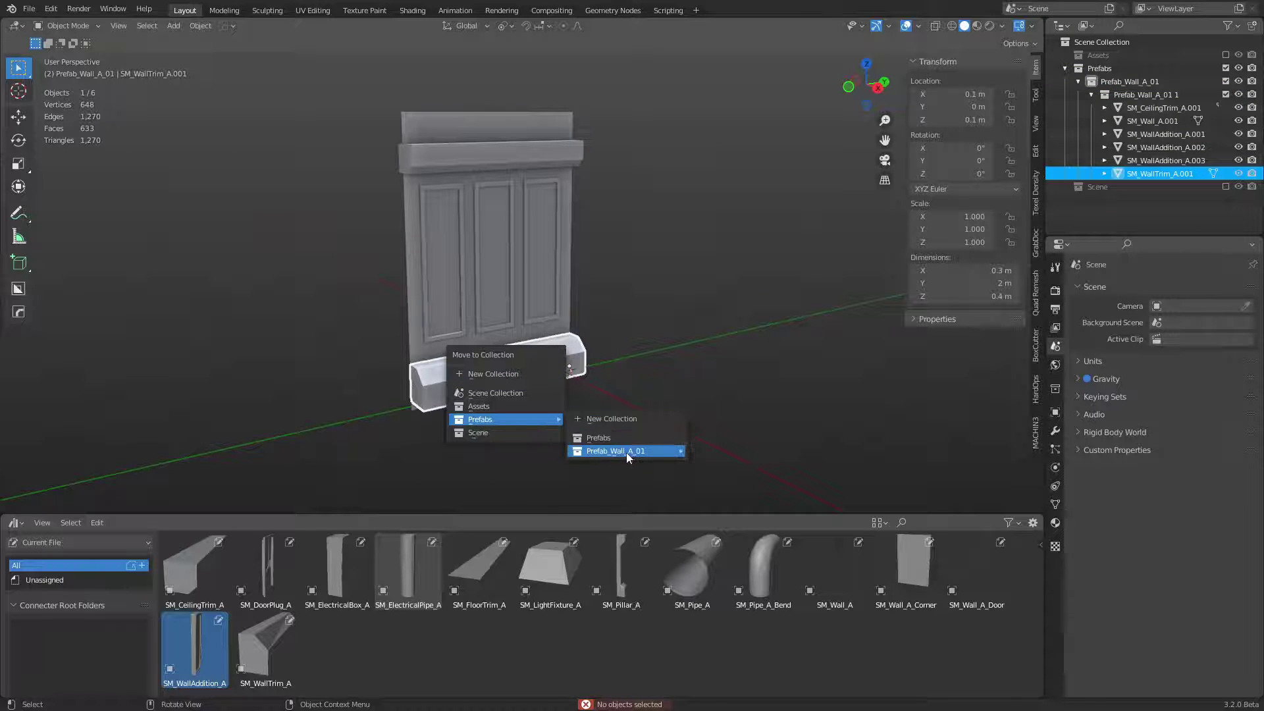
mouse_move(626, 452)
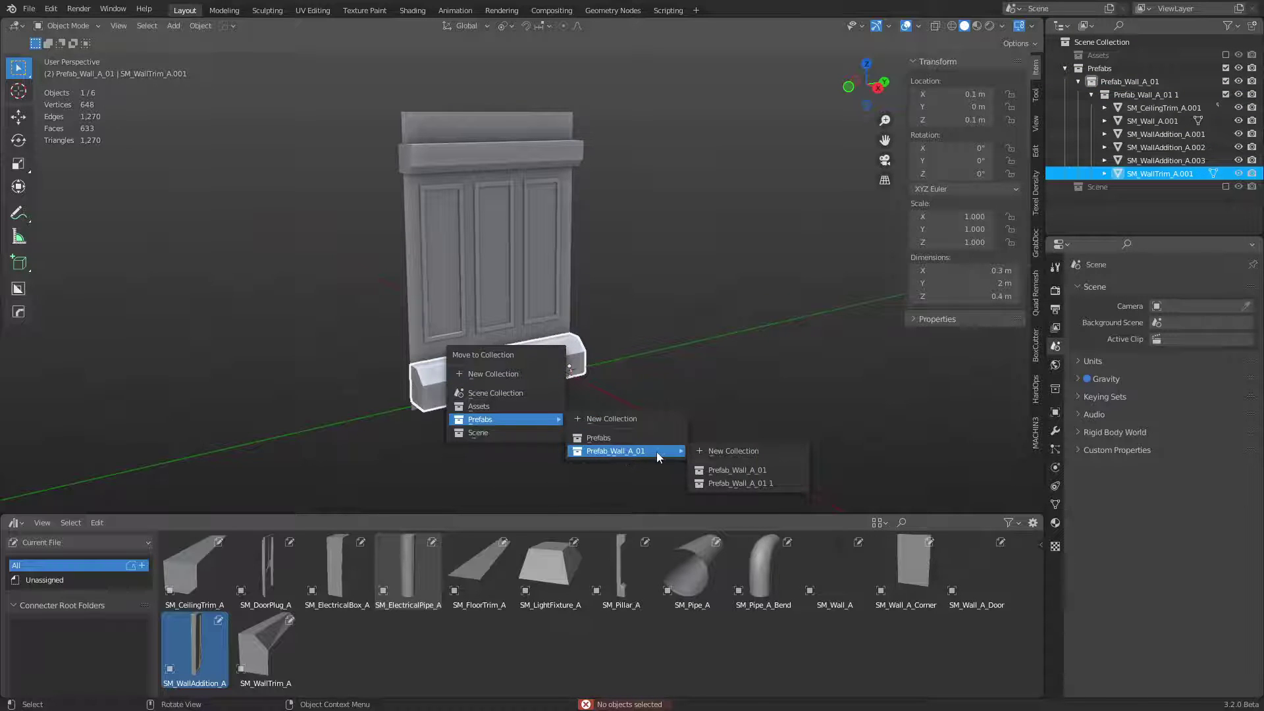
left_click(738, 484)
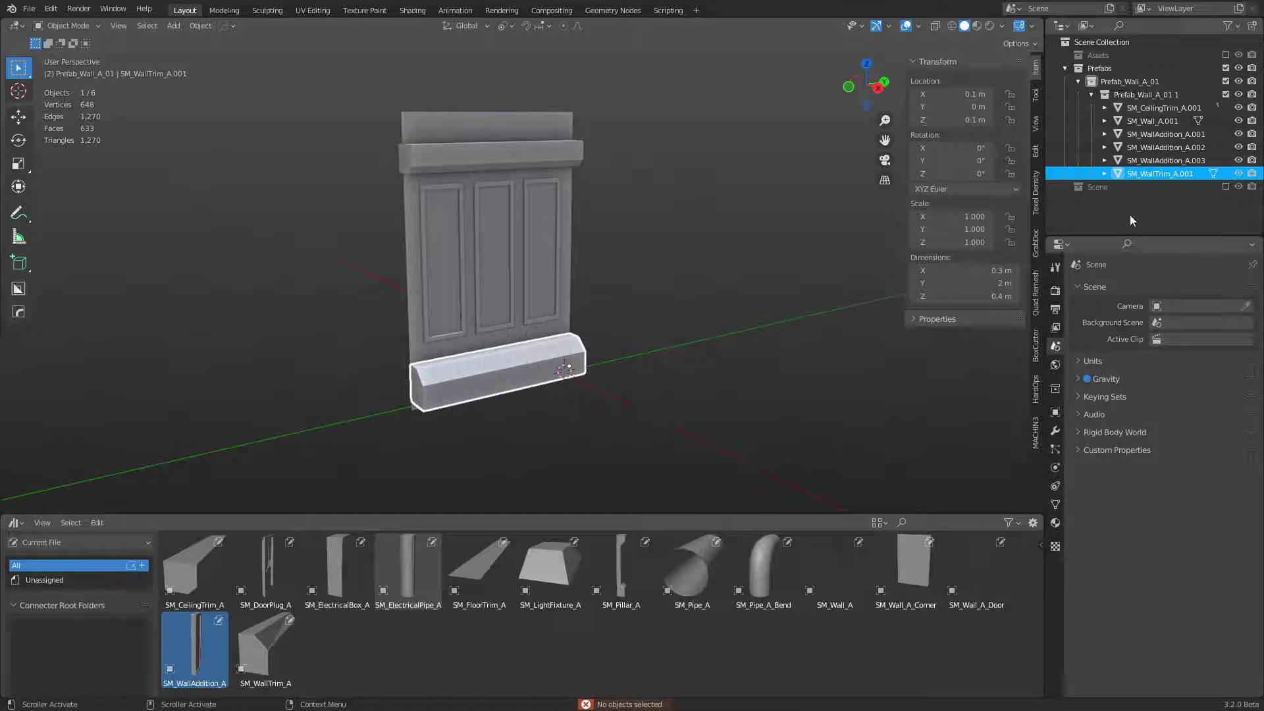
left_click(1150, 95)
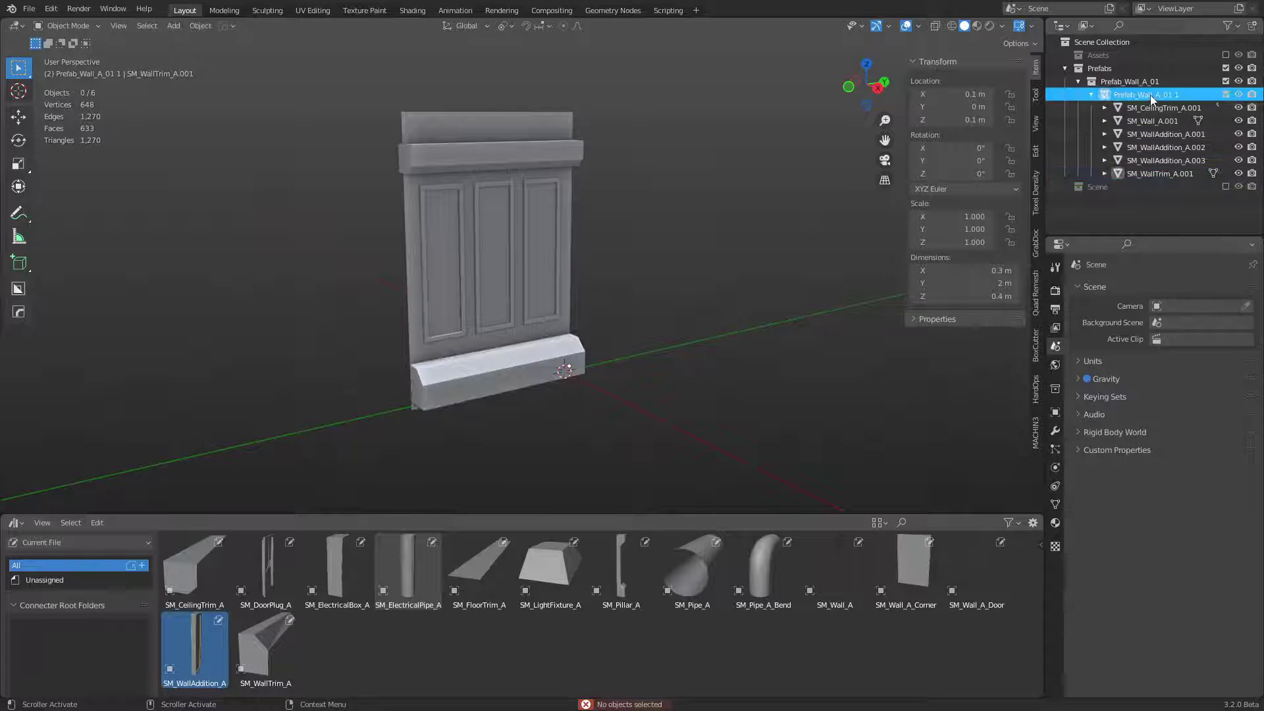
key("Delete")
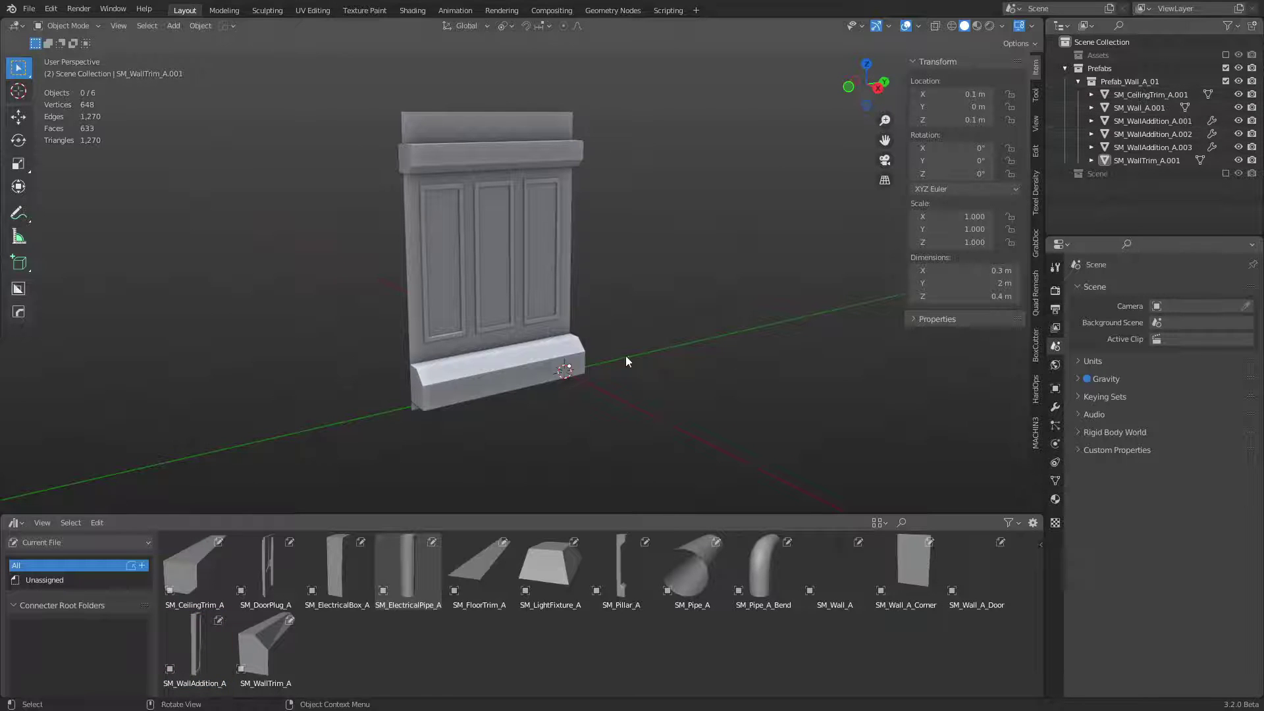
Step: Create a new collection at the scene's top level and name it Prefab_Wall_B_01
key("KP_3")
middle_click_drag(617, 348, 636, 332, "shift")
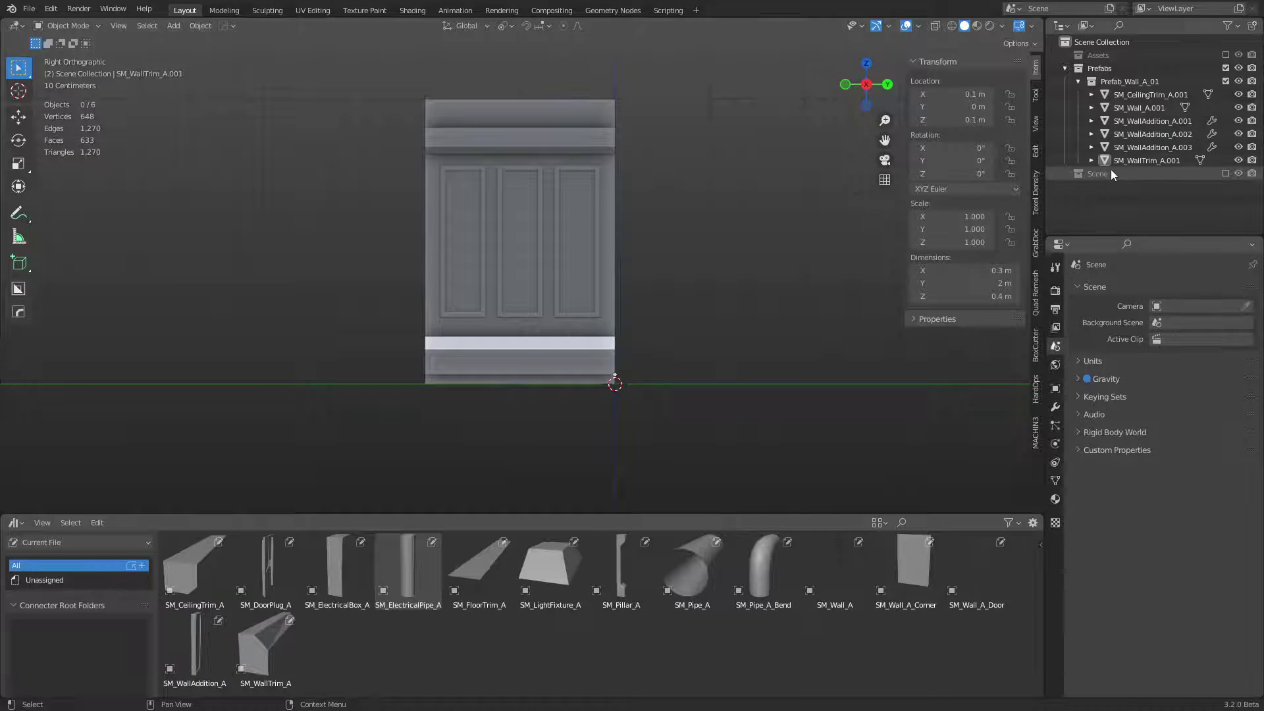
right_click(1107, 210)
right_click(1162, 211)
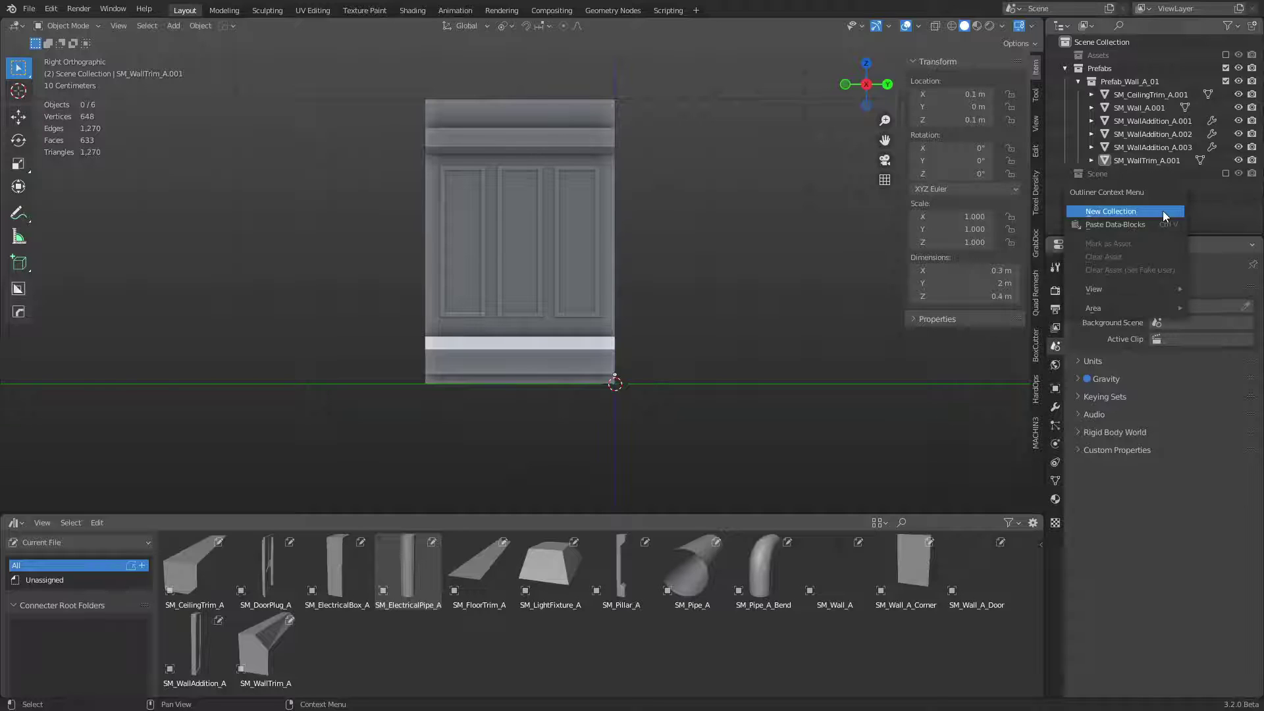
left_click(1163, 211)
double_click(1112, 190)
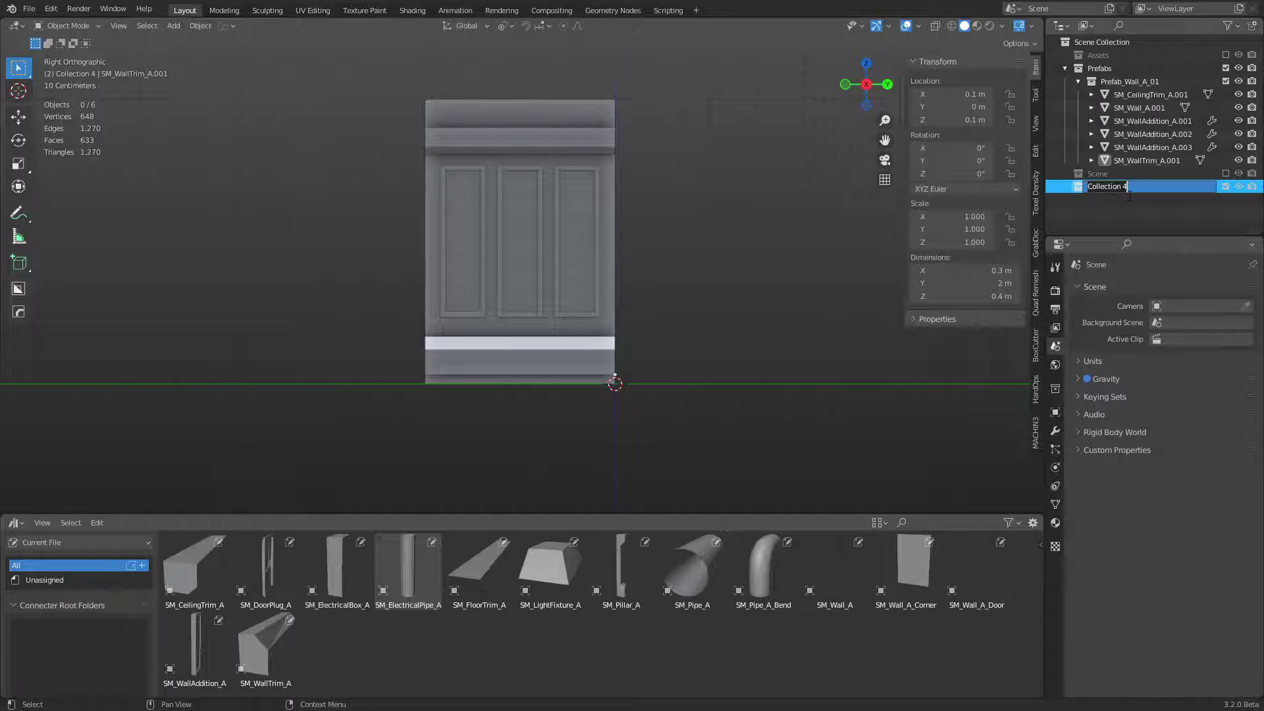
type("Pre")
type("fab_Wall_B_01")
key("Return")
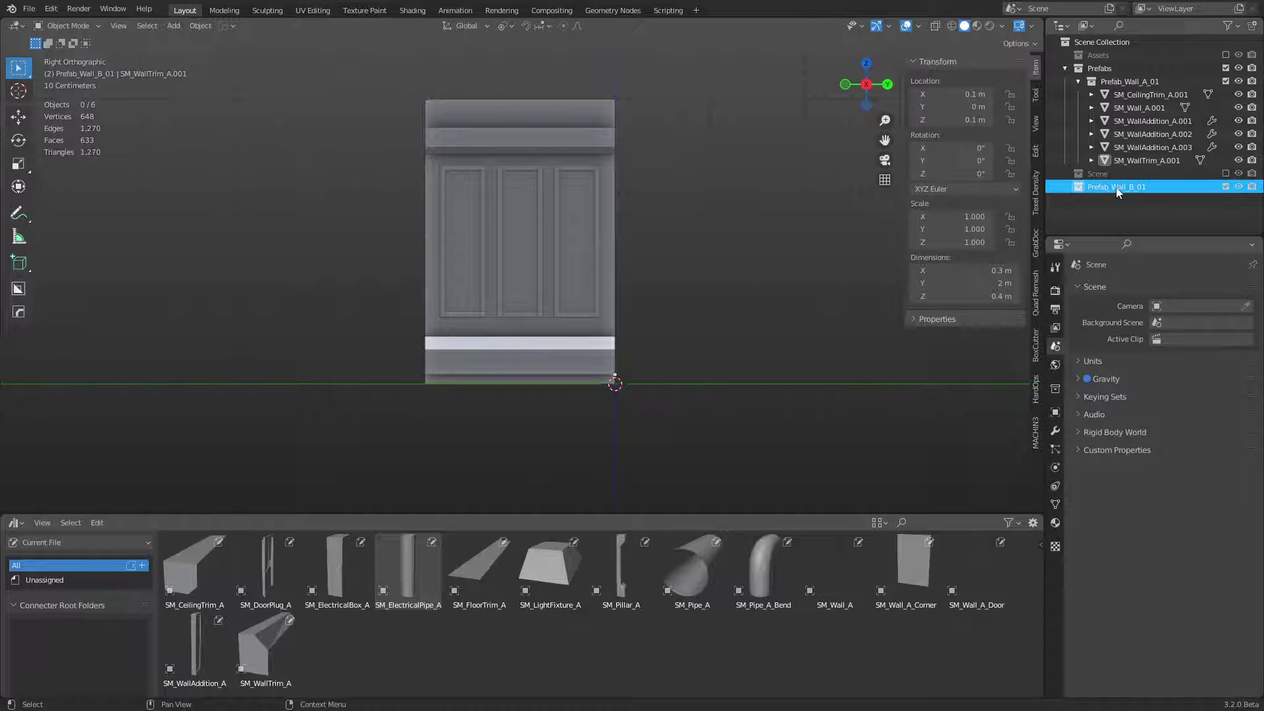
Step: Nest Prefab_Wall_B_01 under the Prefabs collection and exclude Prefab_Wall_A_01 from the view layer
left_click_drag(1117, 191, 1093, 70)
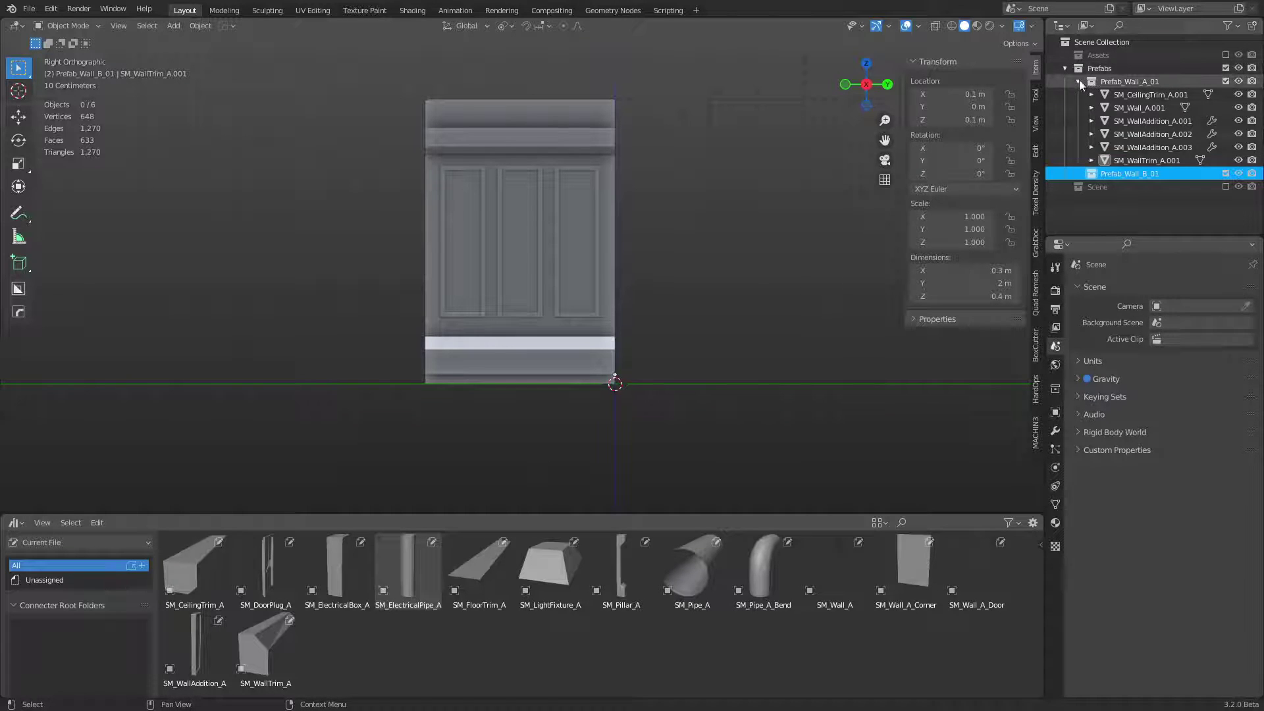
left_click(1078, 81)
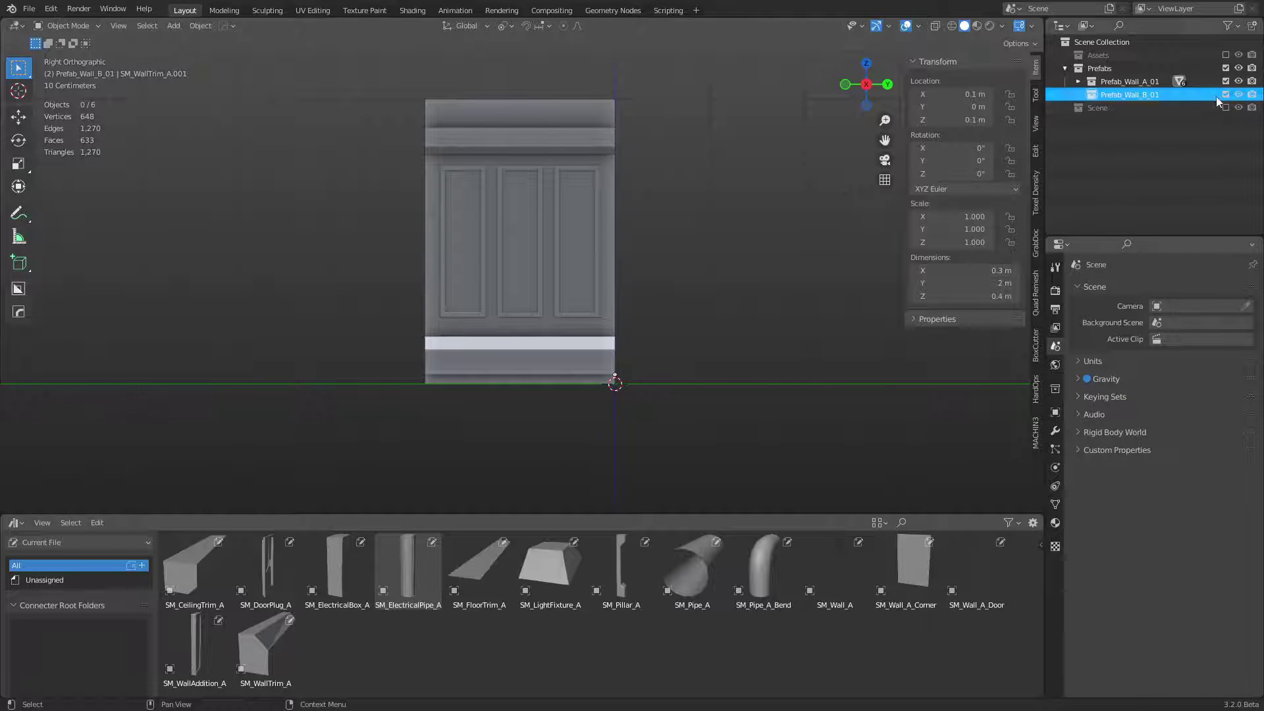
left_click(1226, 81)
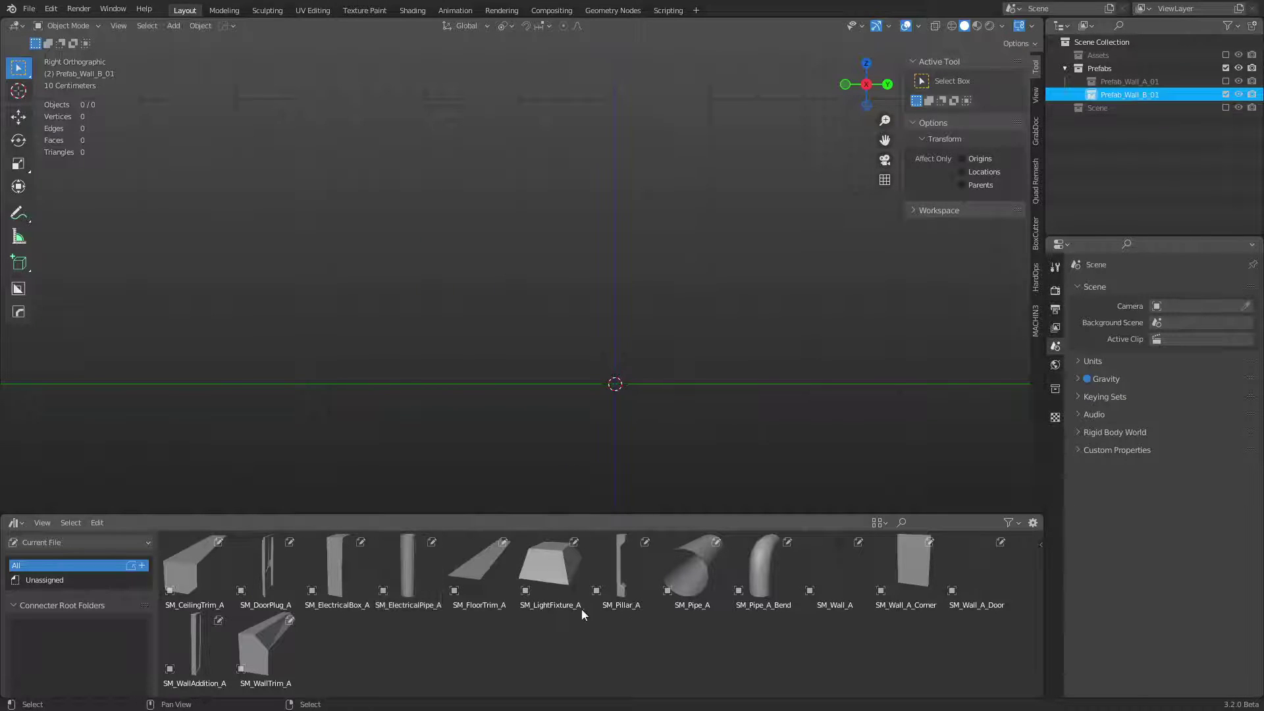
Step: Try placing a linked SM_ElectricalBox_A in Prefab_Wall_B_01, and delete both the box and the collection
left_click_drag(362, 581, 521, 426)
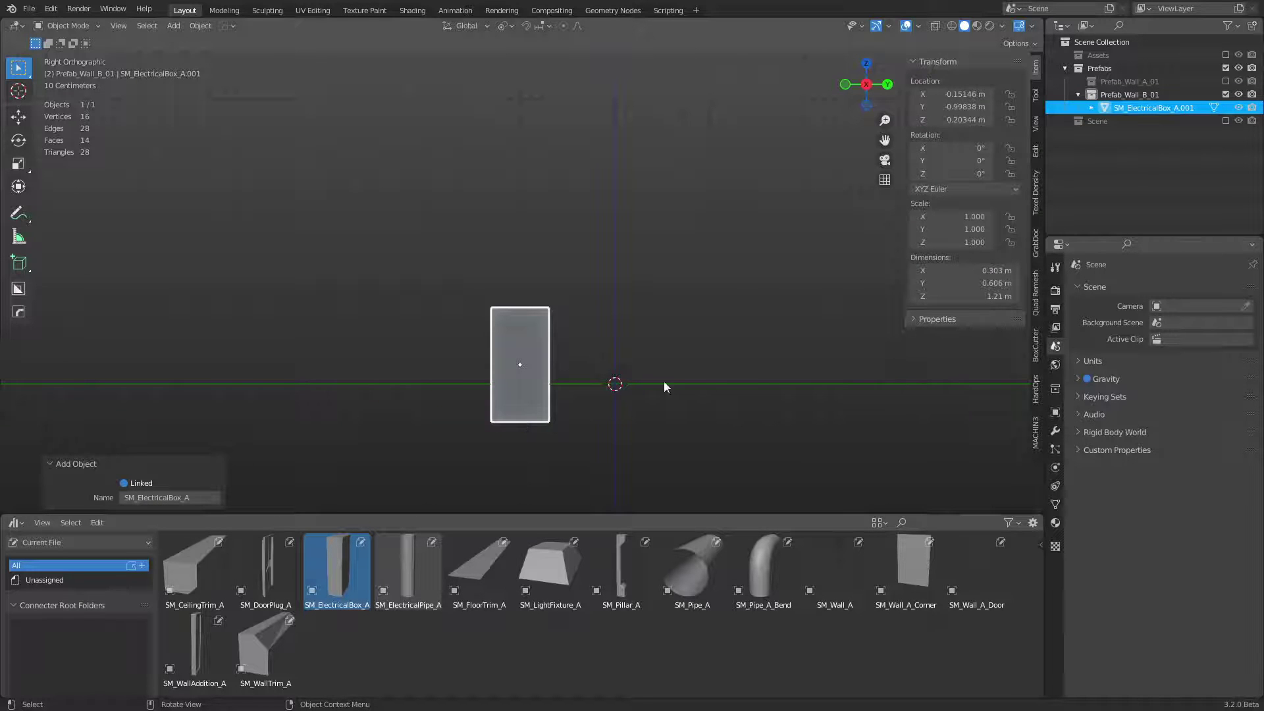
key("Delete")
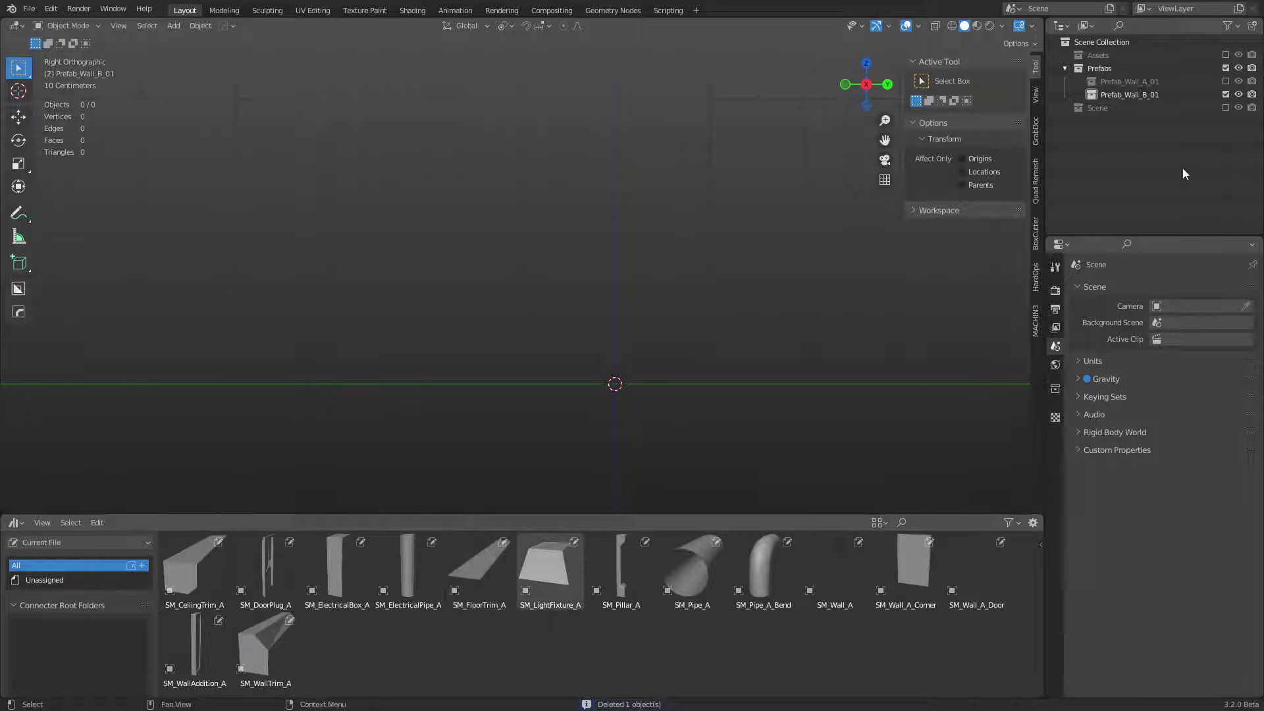
left_click(1154, 98)
key("Delete")
Step: Include Prefab_Wall_A_01 in the view layer again and duplicate the whole collection with its objects
right_click(1151, 86)
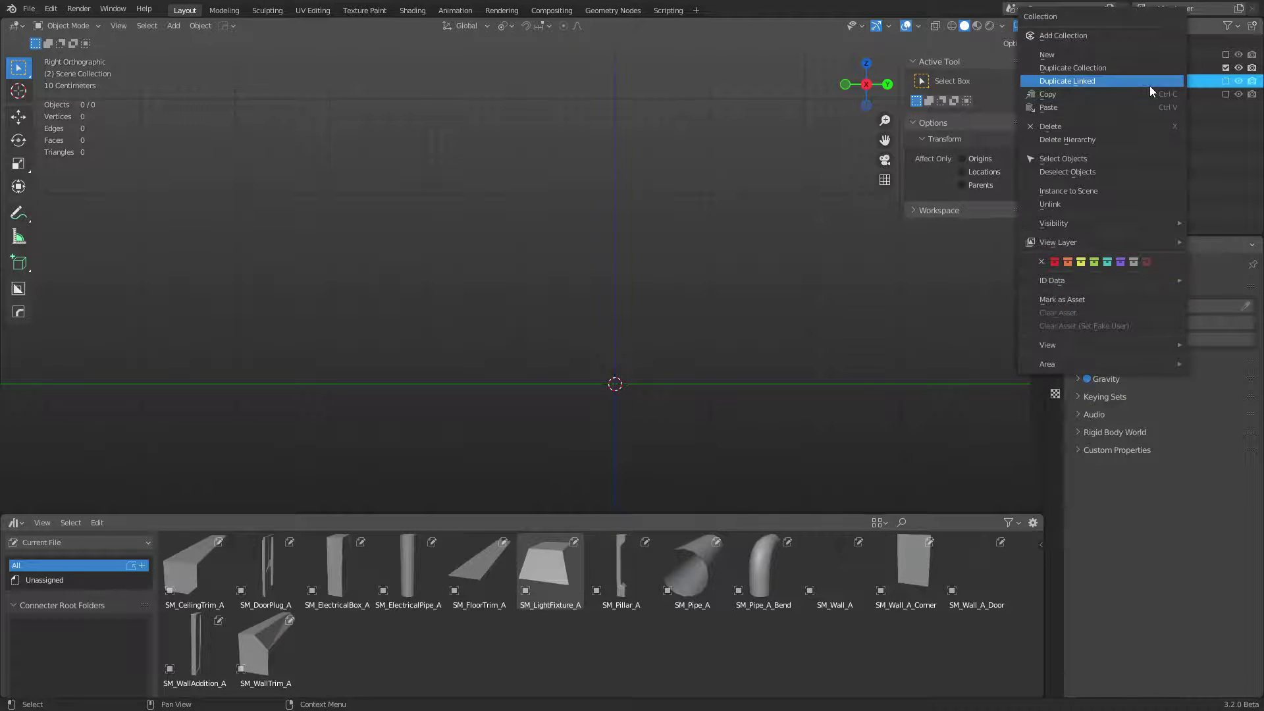
left_click(1226, 81)
right_click(1142, 84)
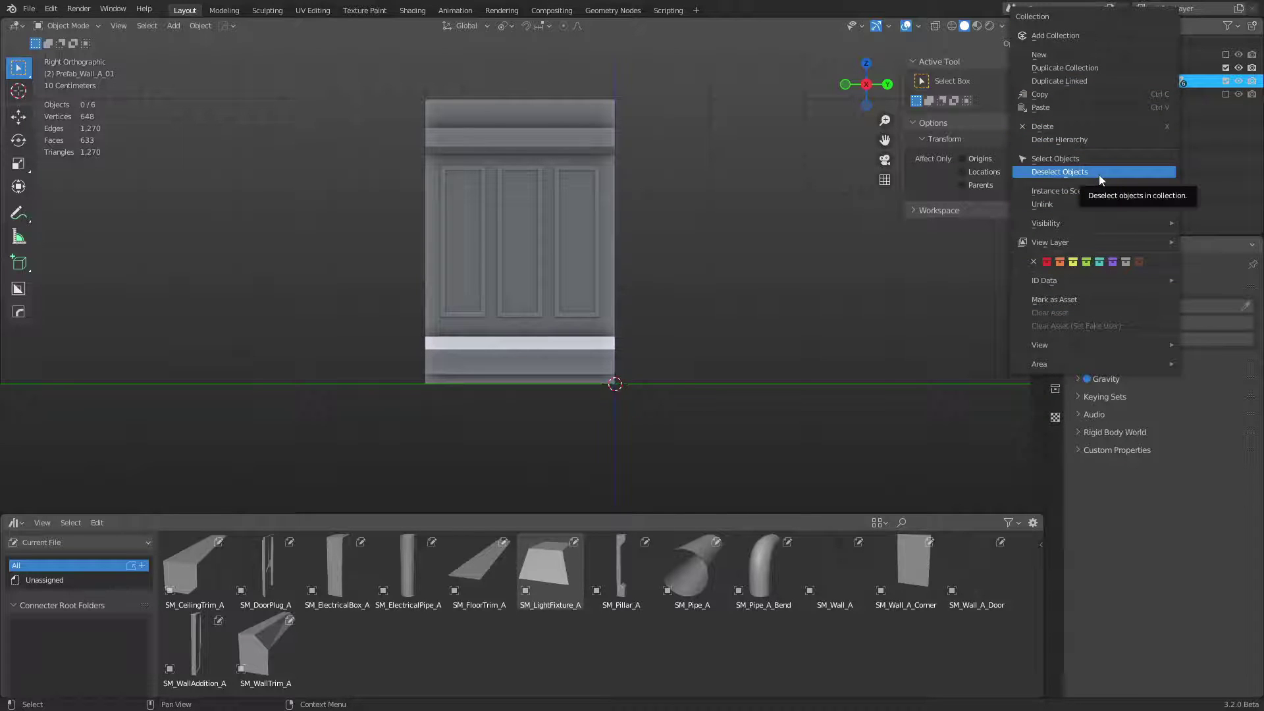
left_click(1105, 66)
left_click(1078, 94)
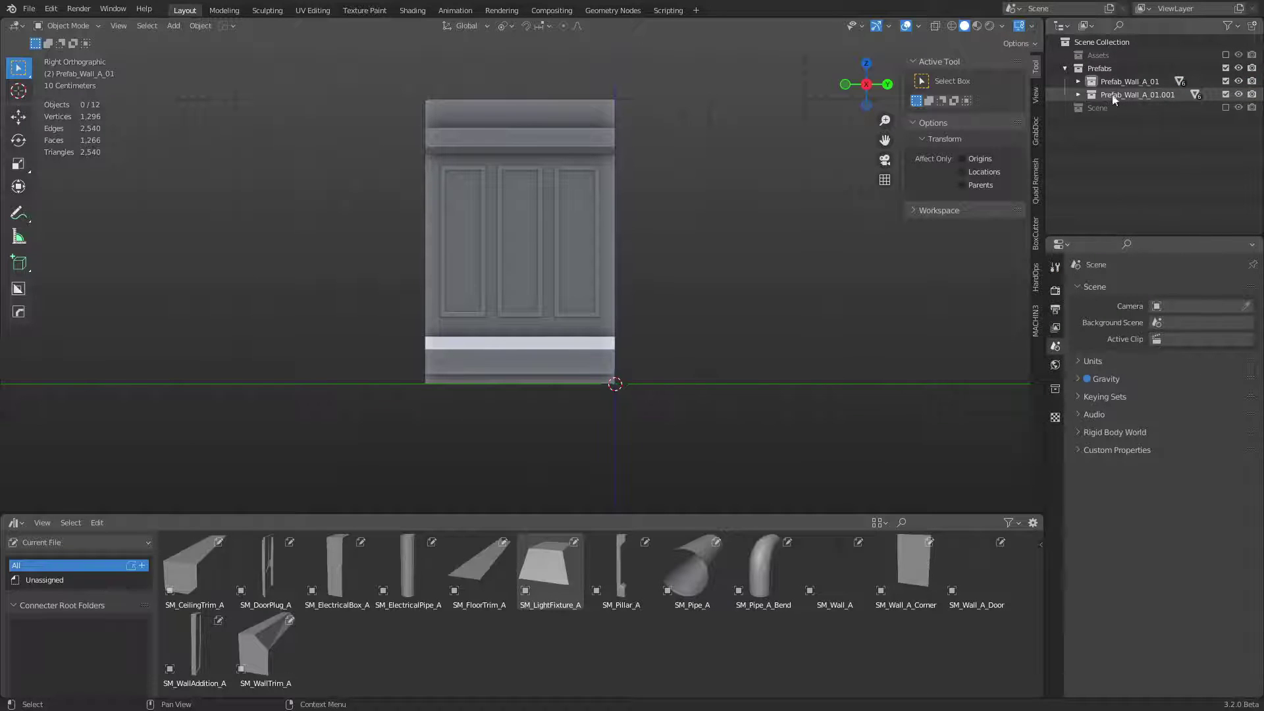
Step: Rename the duplicated wall collection as Prefab_Wall_A_02
double_click(1126, 94)
left_click_drag(1155, 95, 1217, 95)
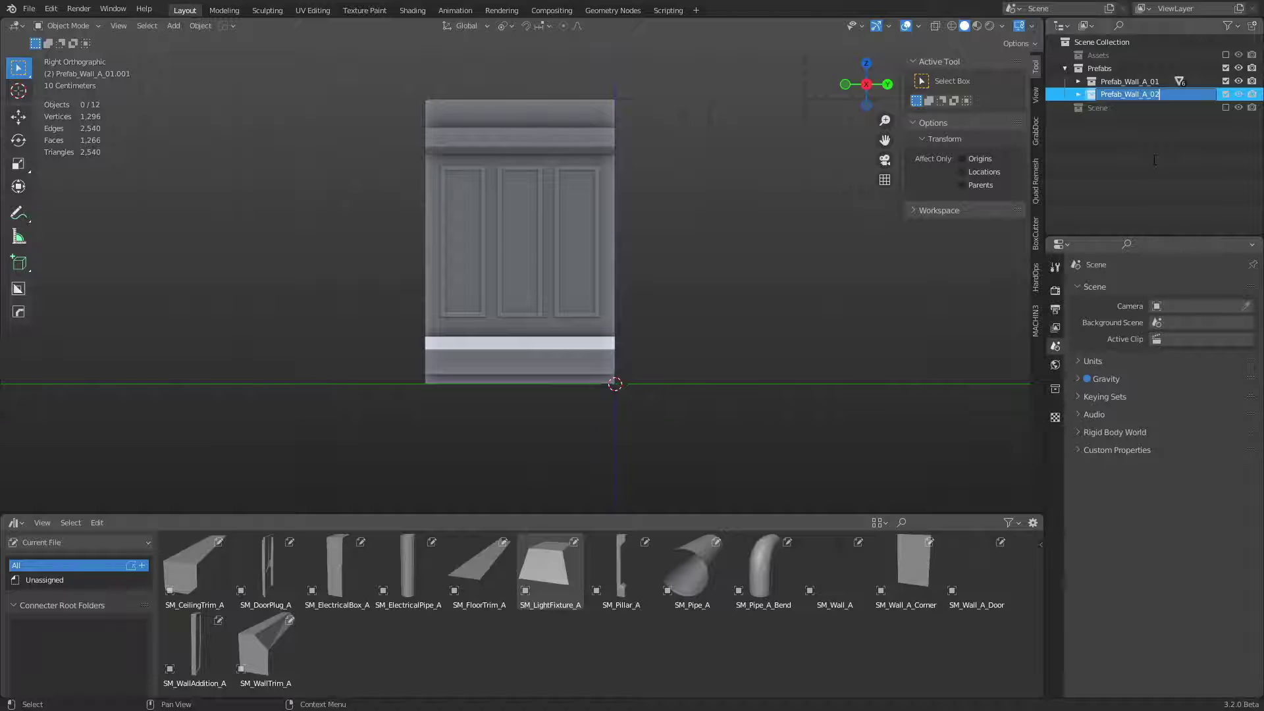
type("2")
key("Return")
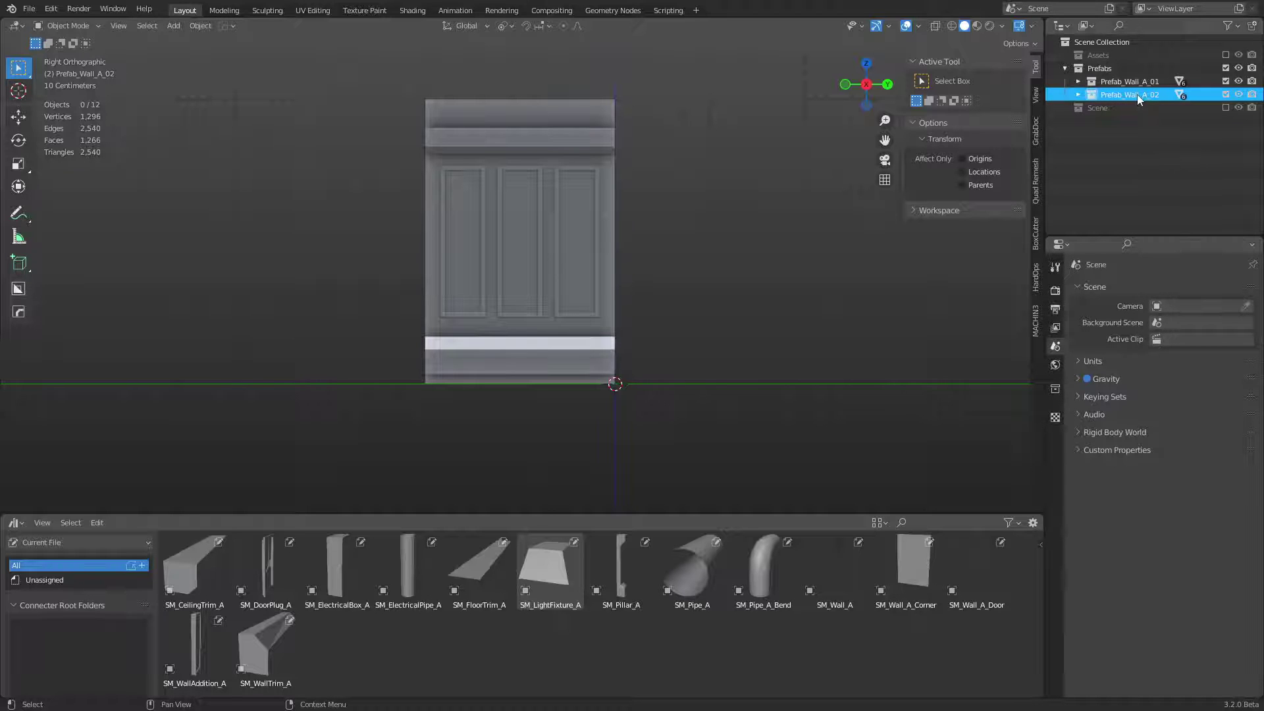
Step: Try deleting the three wall panels while both prefab wall collections are included in the view layer
middle_click_drag(596, 294, 618, 319)
left_click(498, 257)
left_click(467, 259)
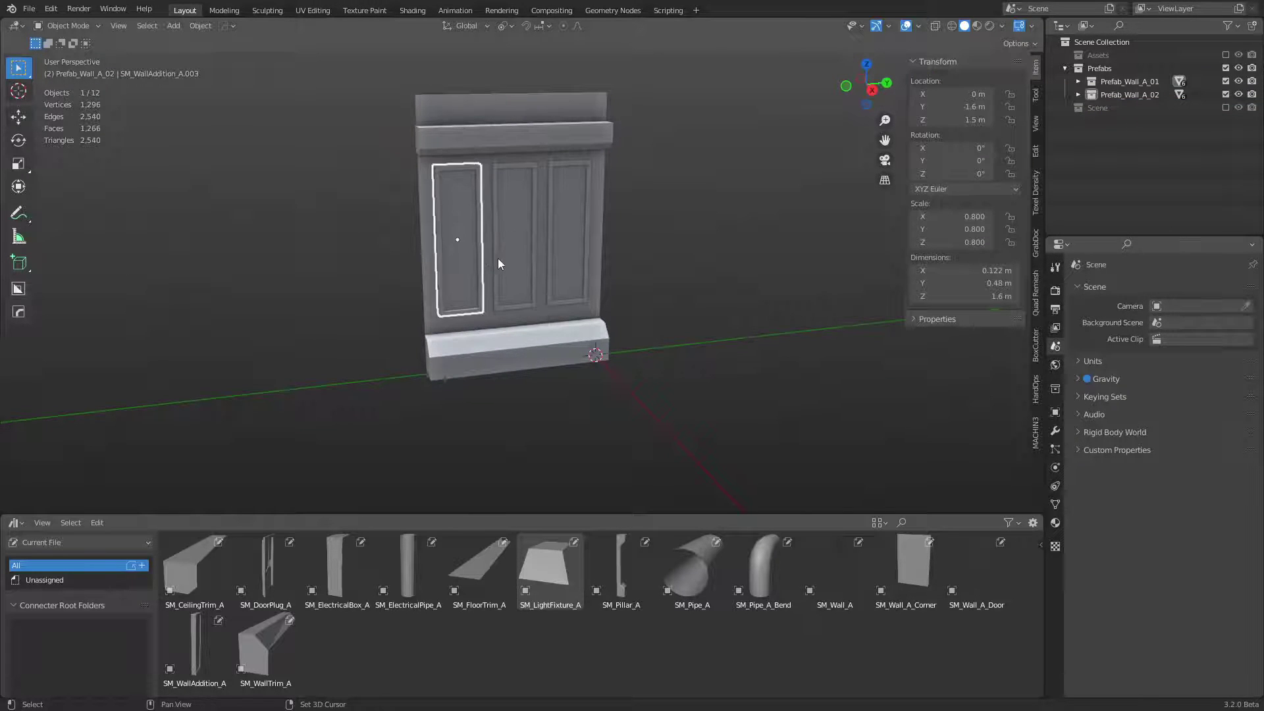
left_click(498, 262, "shift")
left_click(566, 230, "shift")
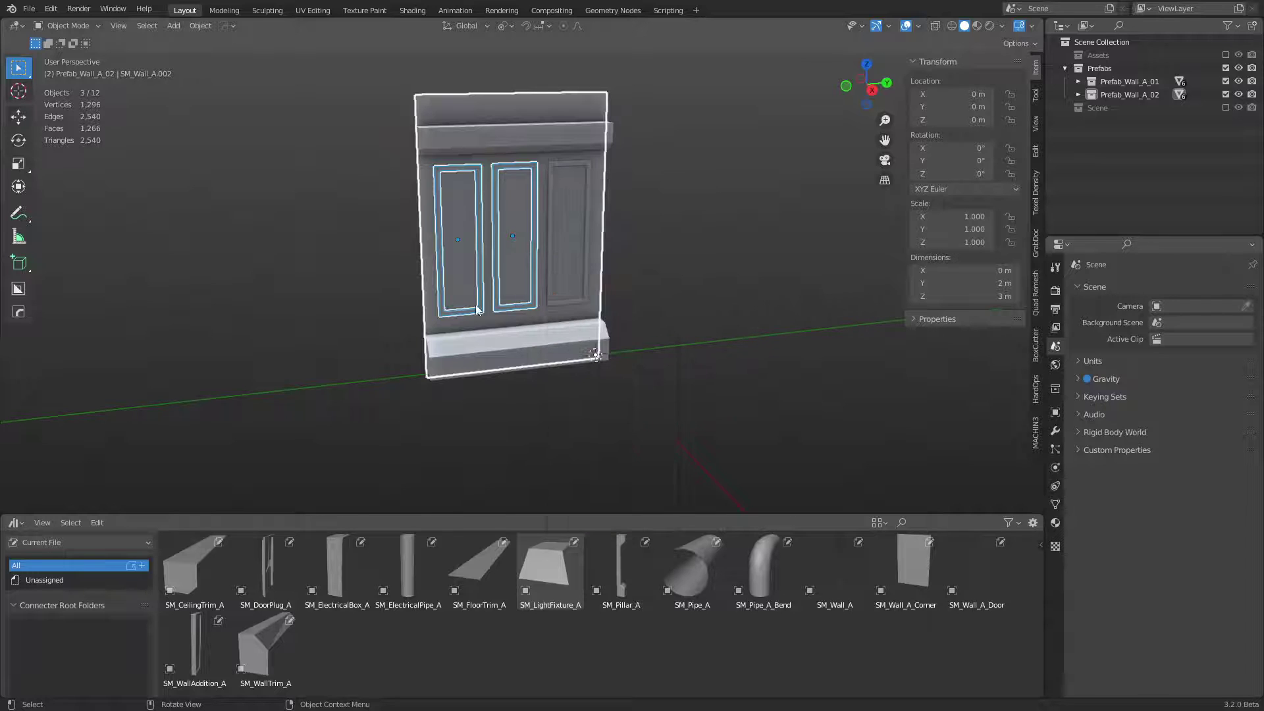
left_click(551, 301)
left_click(516, 302, "shift")
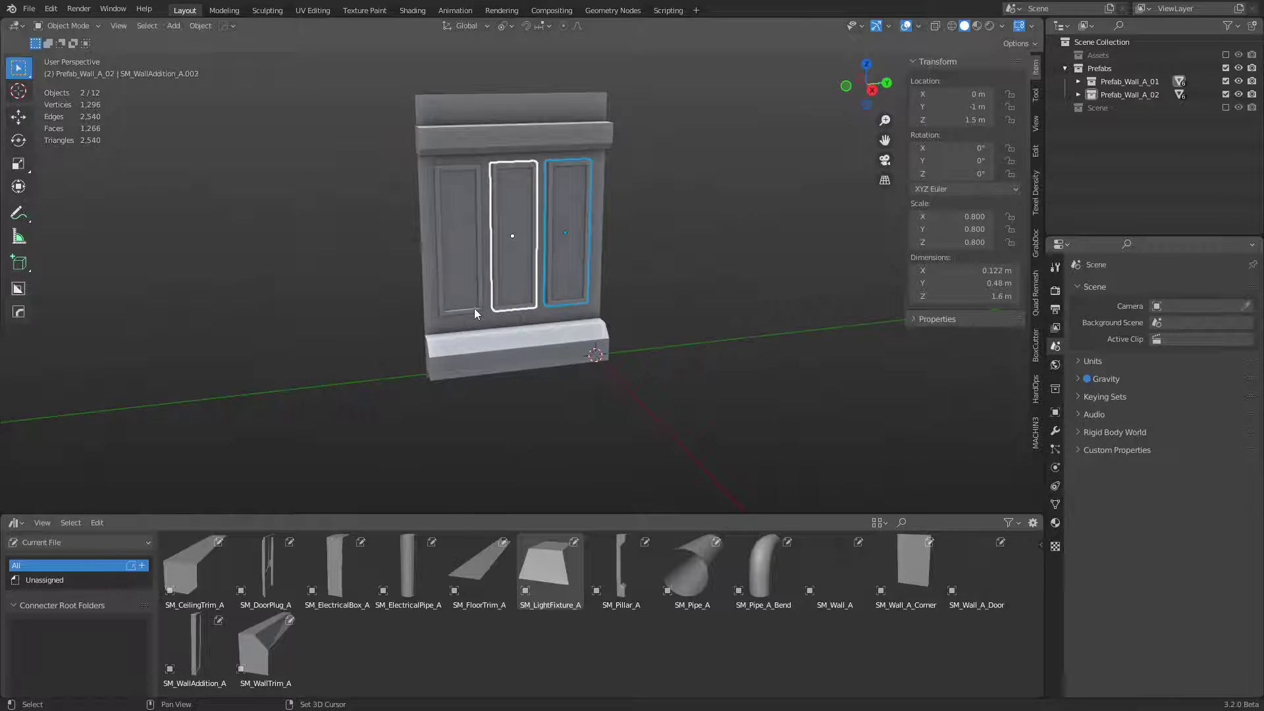
key("x")
left_click(474, 307)
left_click(476, 304)
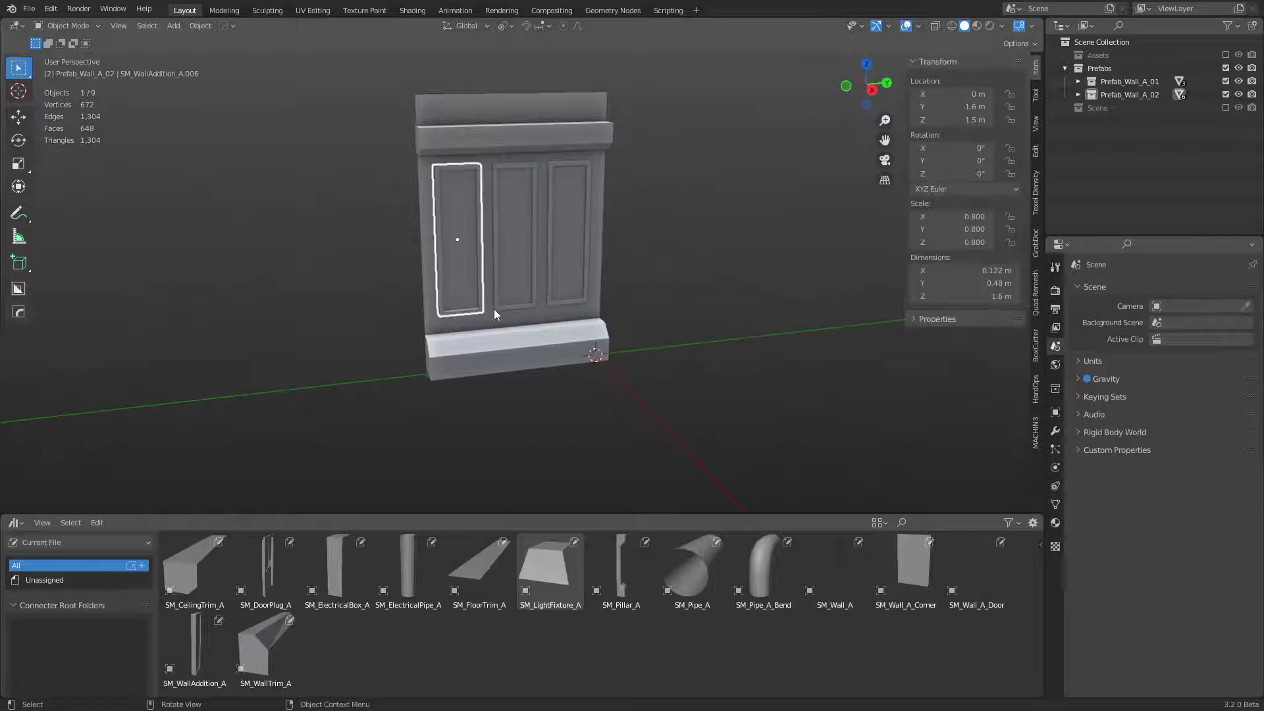
Step: Undo the deletion and selection of the wall panels
key("ctrl+z")
key("ctrl+z")
key("ctrl+z")
key("ctrl+z")
key("ctrl+z")
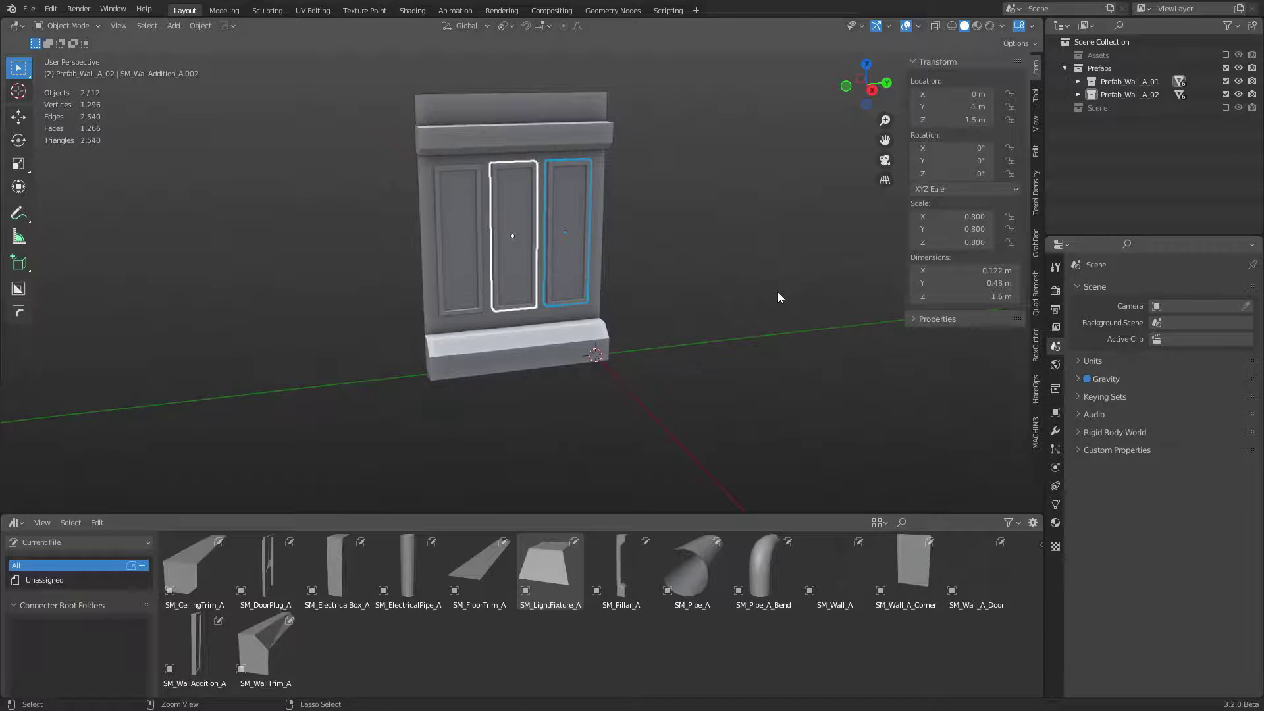
key("ctrl+z")
key("ctrl+z")
key("ctrl+z")
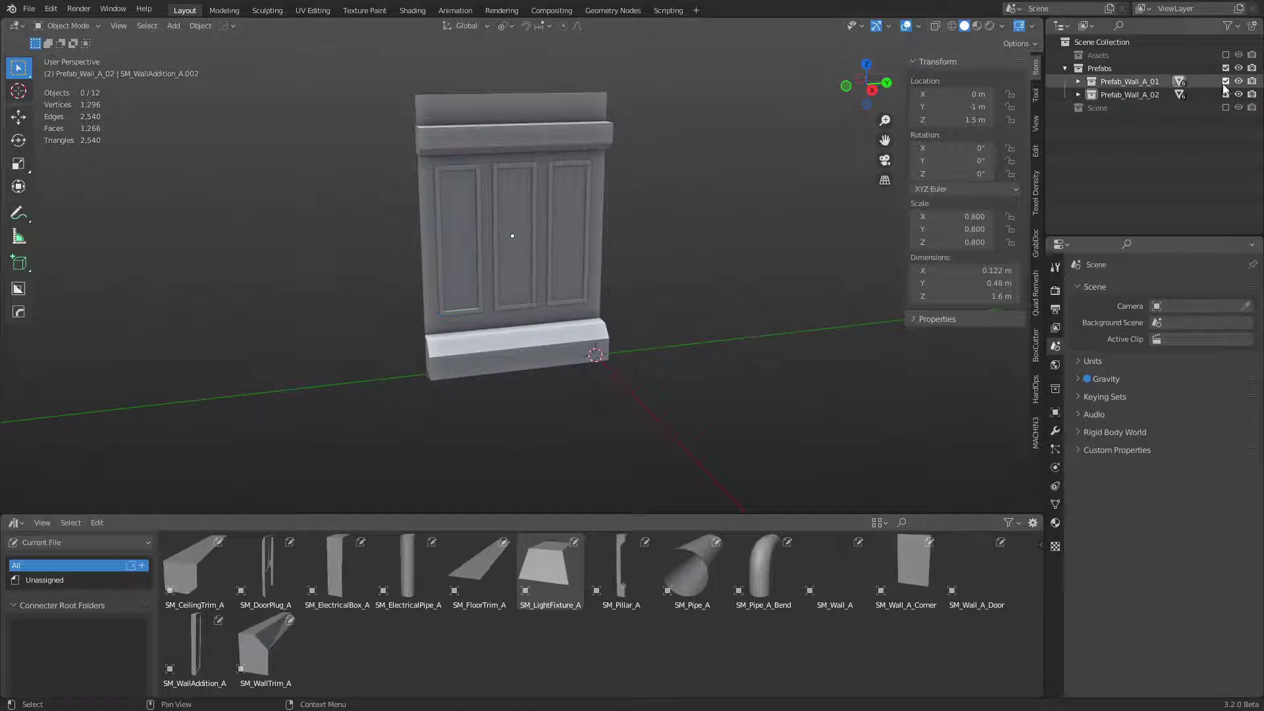
Step: Exclude Prefab_Wall_A_01 from the view layer and delete the three SM_WallAddition_A panels from Prefab_Wall_A_02
left_click(516, 306, "shift")
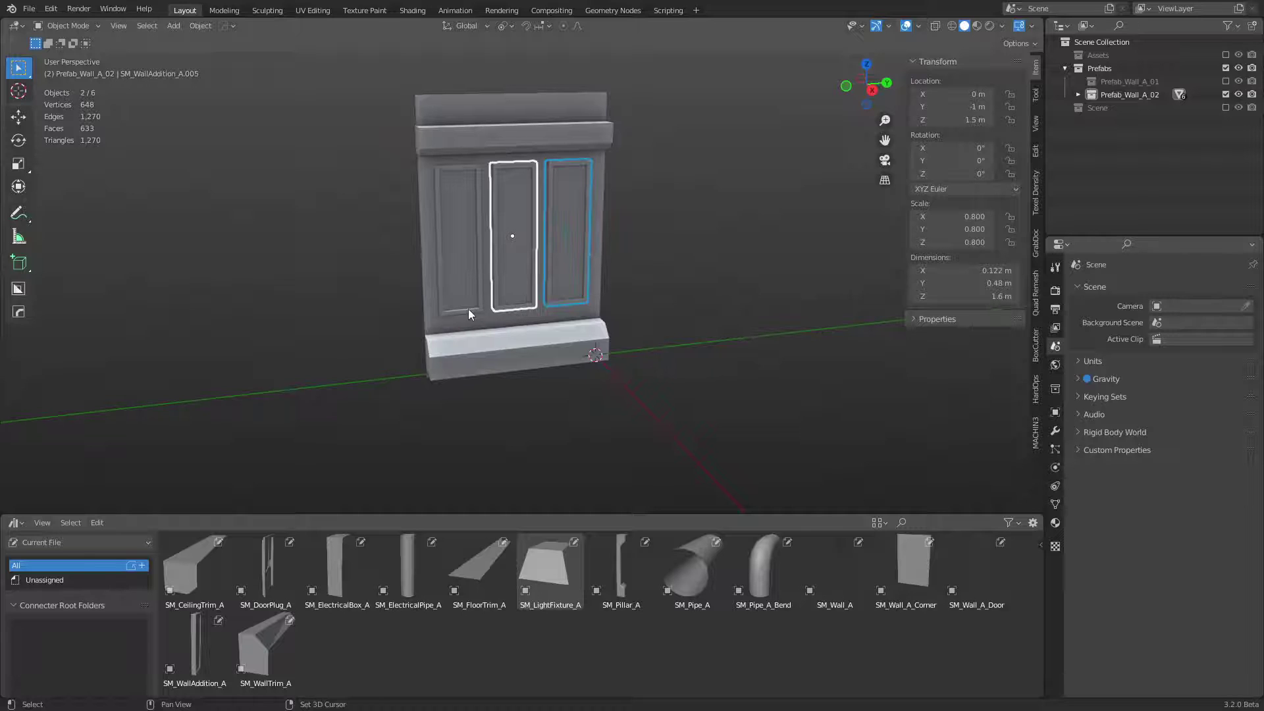
left_click(468, 309, "shift")
key("x")
left_click(547, 307)
middle_click_drag(667, 305, 631, 500)
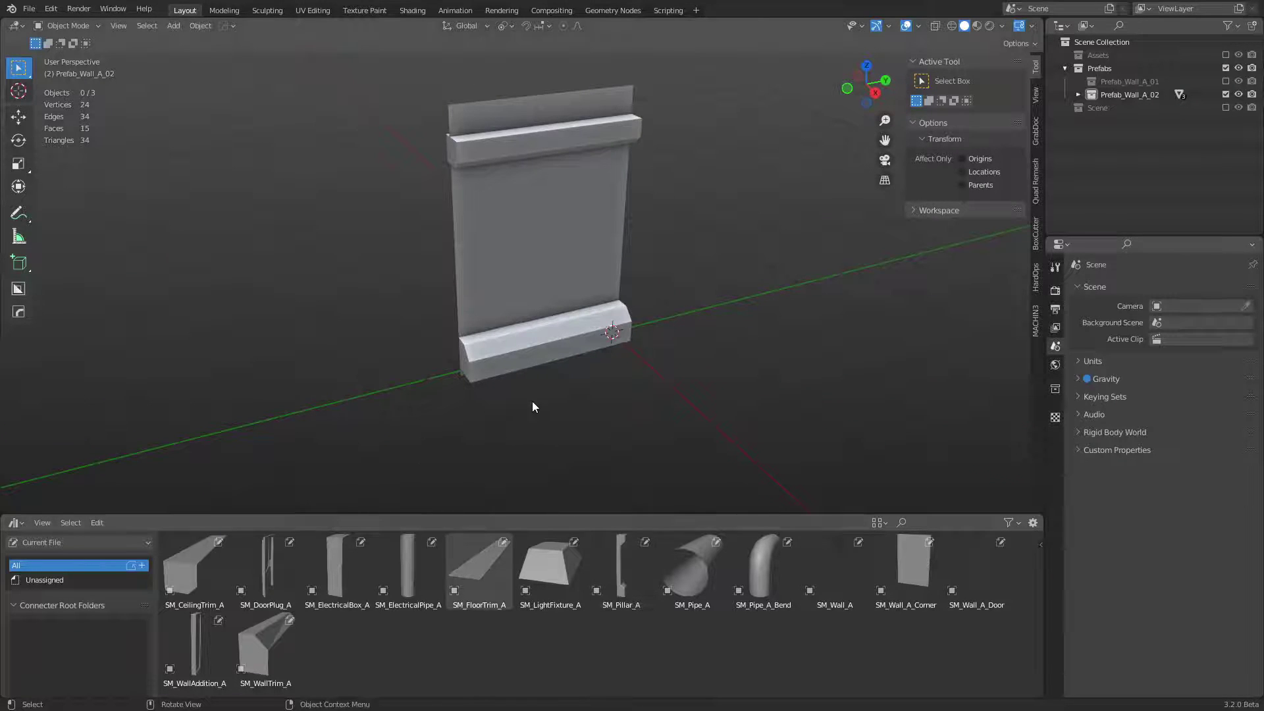
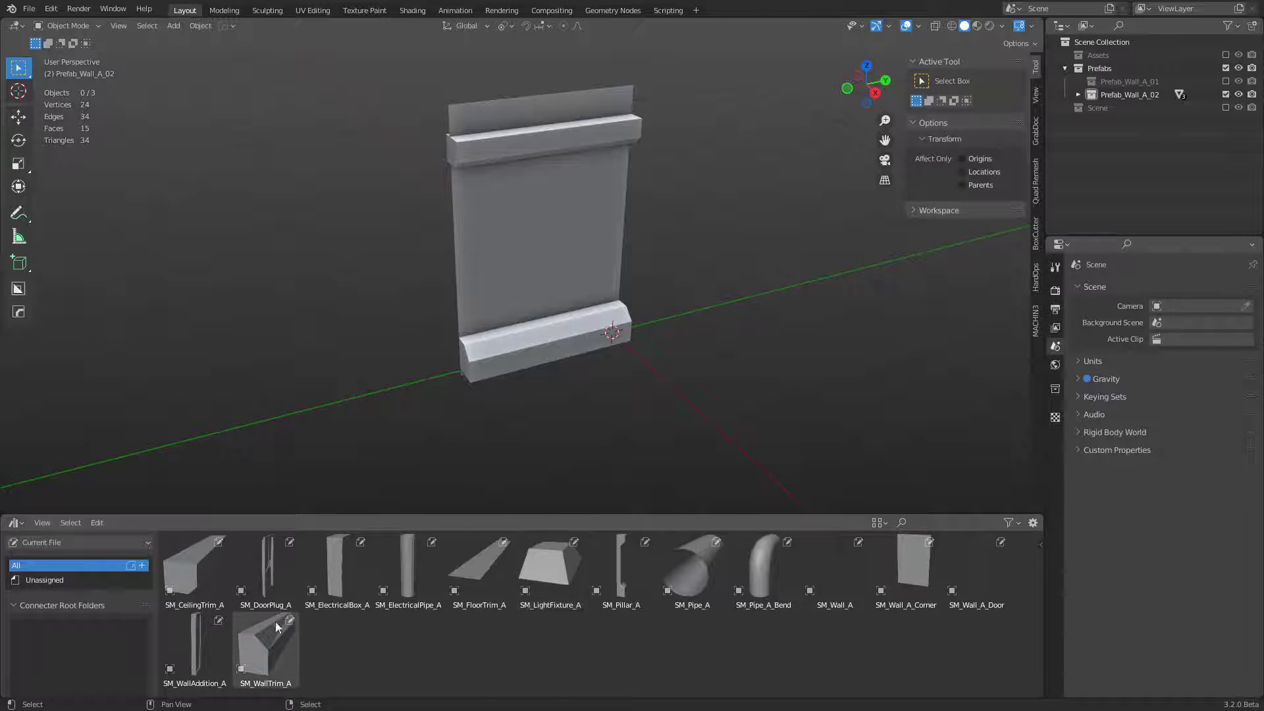
left_click_drag(335, 567, 523, 365)
key("x")
left_click(560, 405)
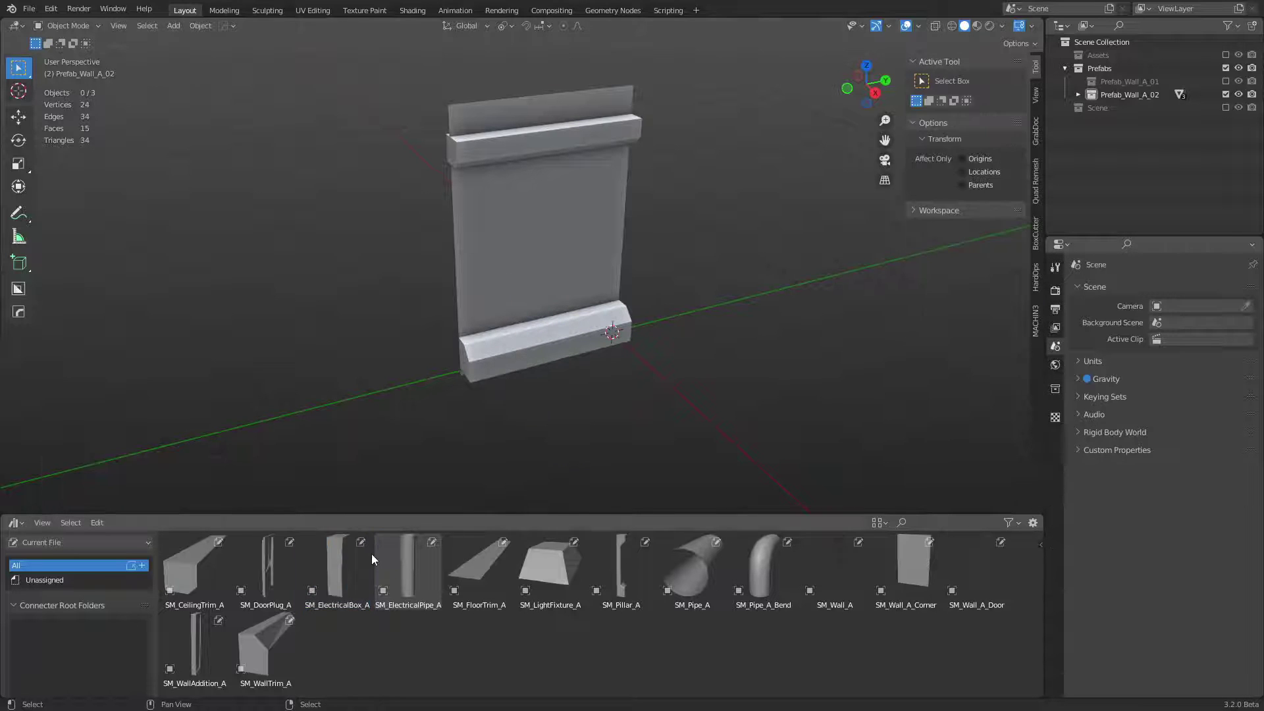
Step: Place a linked SM_ElectricalBox_A on the wall at X 0 m, Y -1.5 m, Z 1.5 m
left_click_drag(355, 562, 382, 430)
key("g")
key("shift+z")
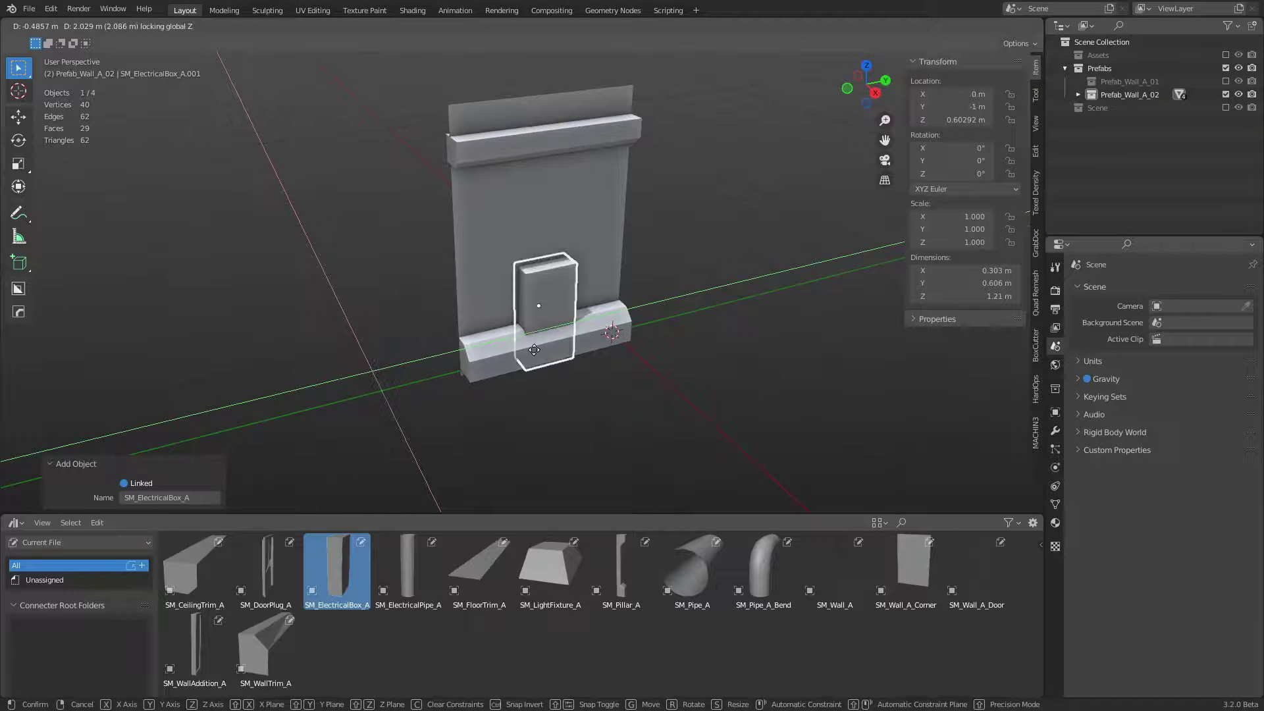
left_click(562, 380, "ctrl")
key("g")
key("z")
left_click(563, 355, "ctrl")
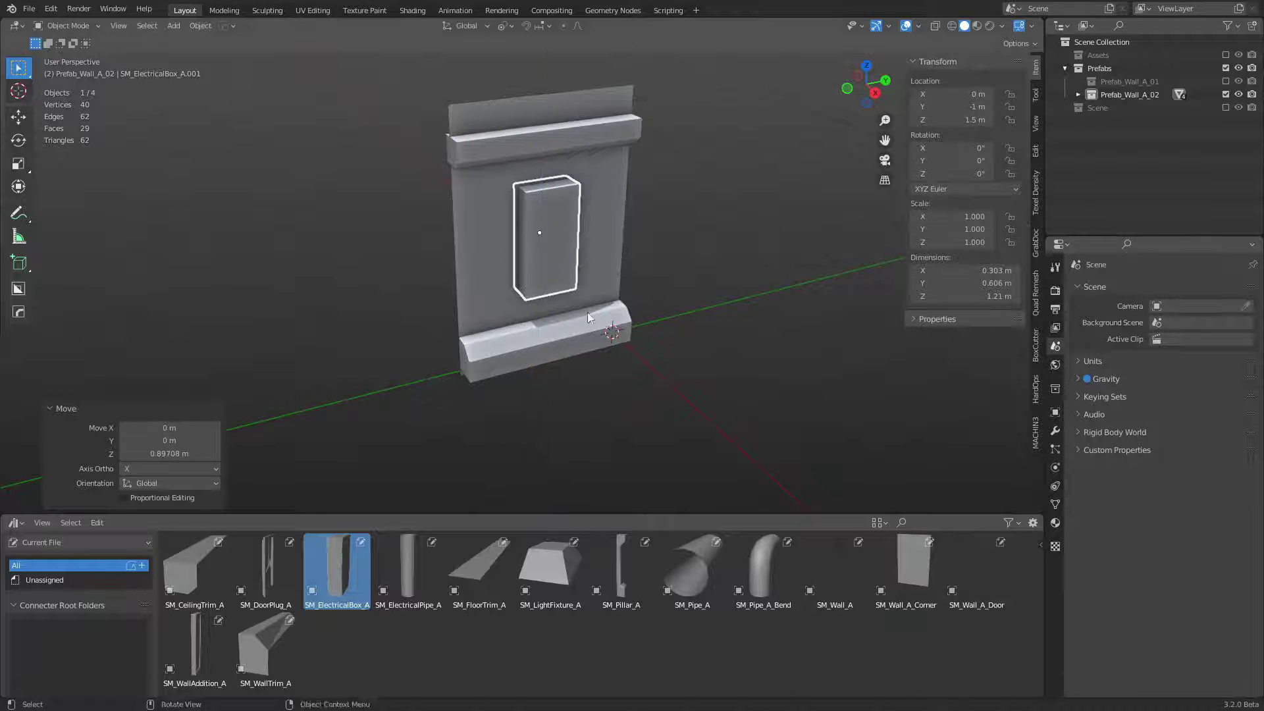
key("g")
key("y")
left_click(505, 324, "ctrl")
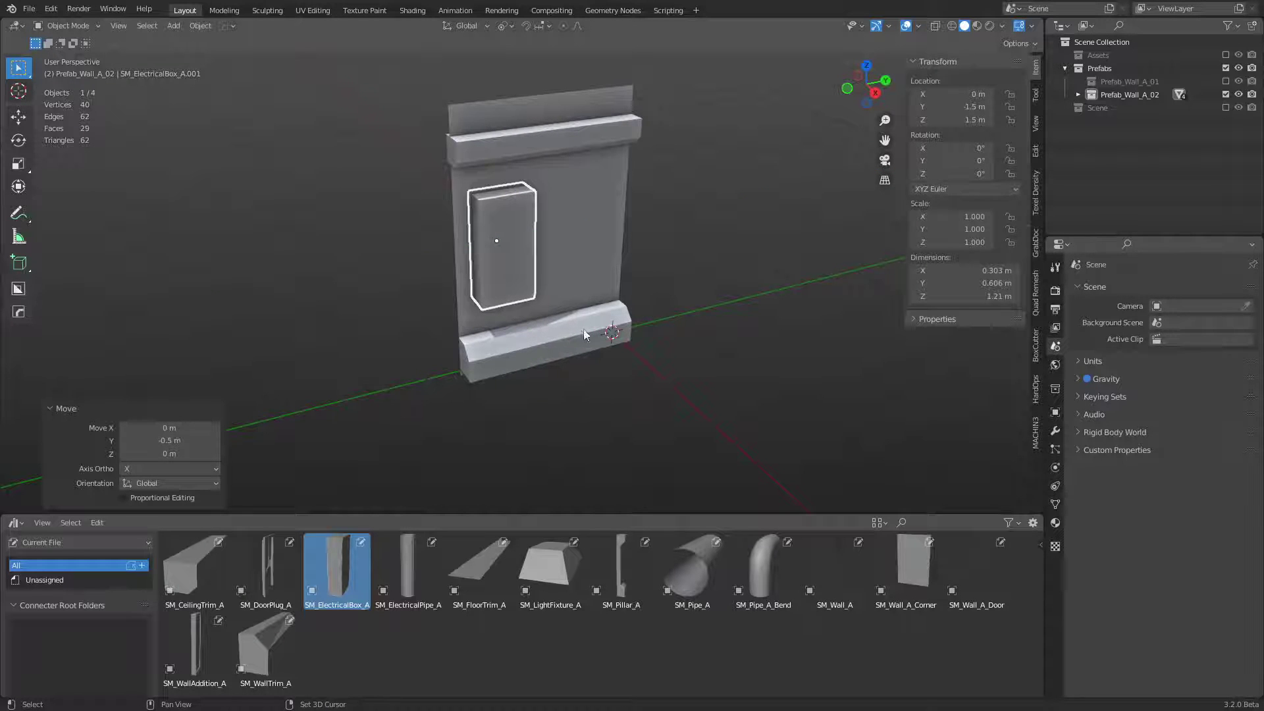
Step: Place a linked SM_ElectricalPipe_A beneath the electrical box at X 0.1 m, Y -1.5 m, Z 1 m
left_click_drag(395, 569, 480, 431)
key("shift+z")
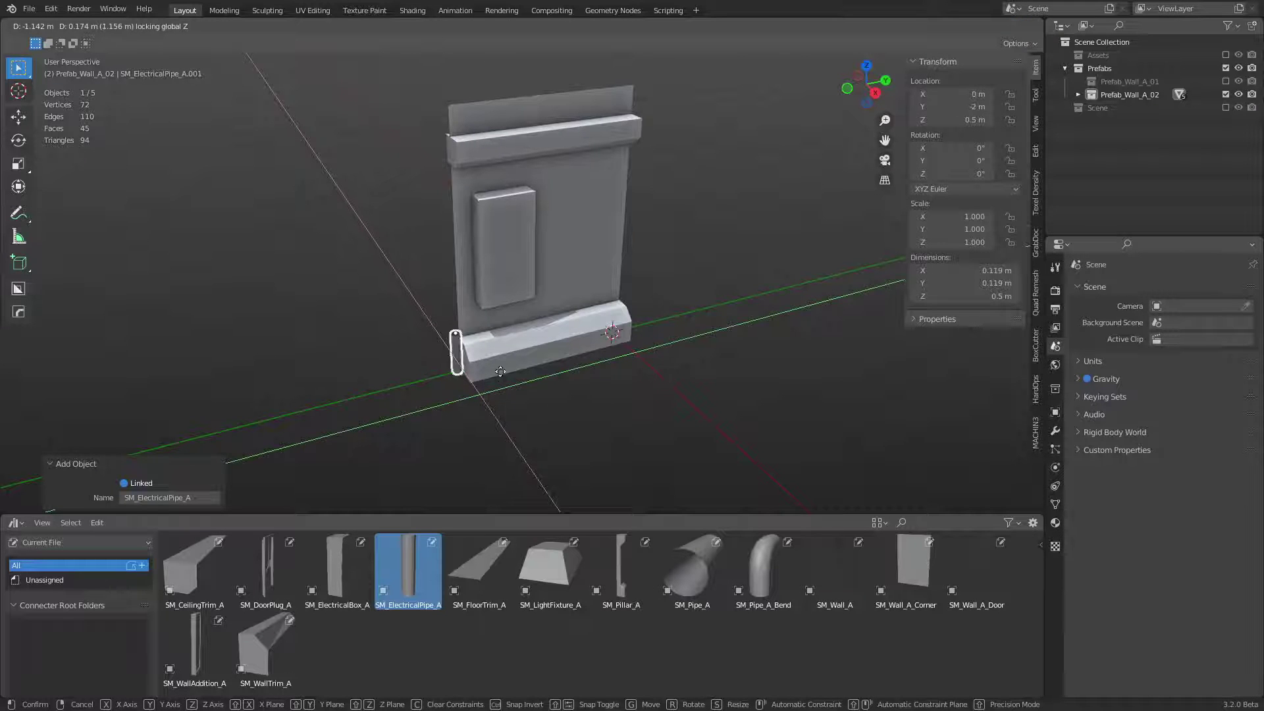
left_click(486, 372)
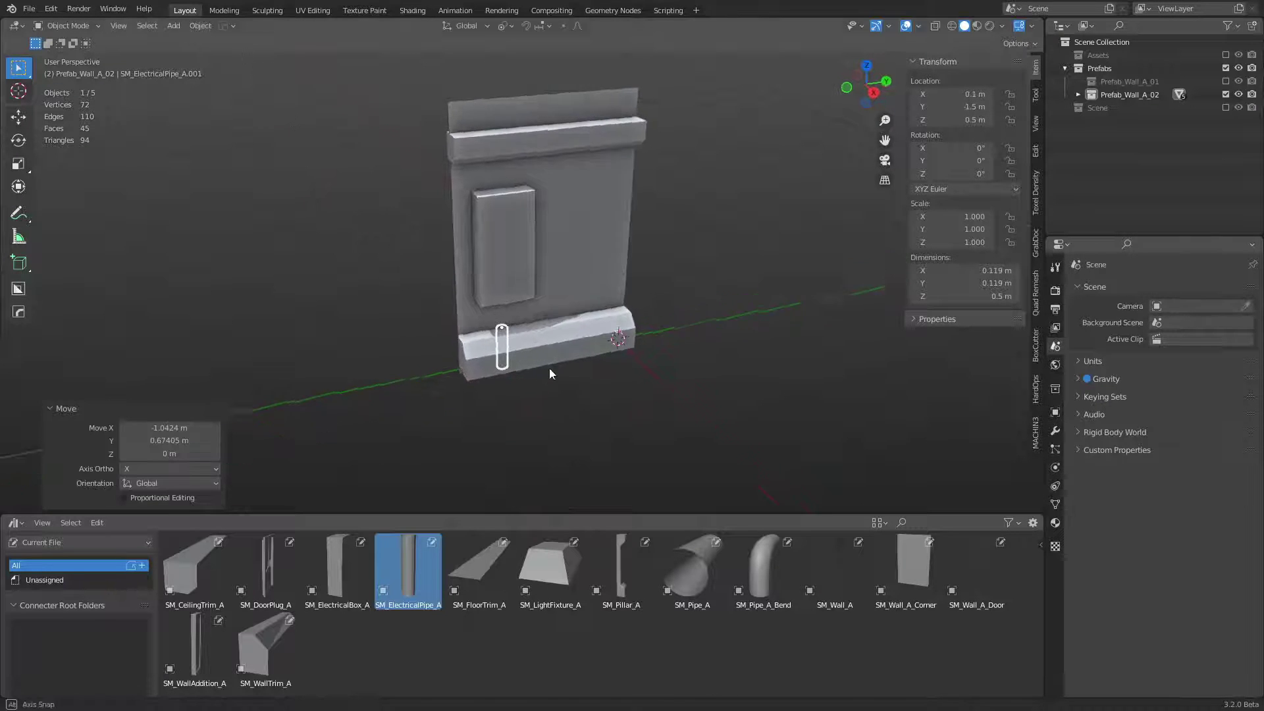
key("KP_3")
key("g")
left_click(534, 309)
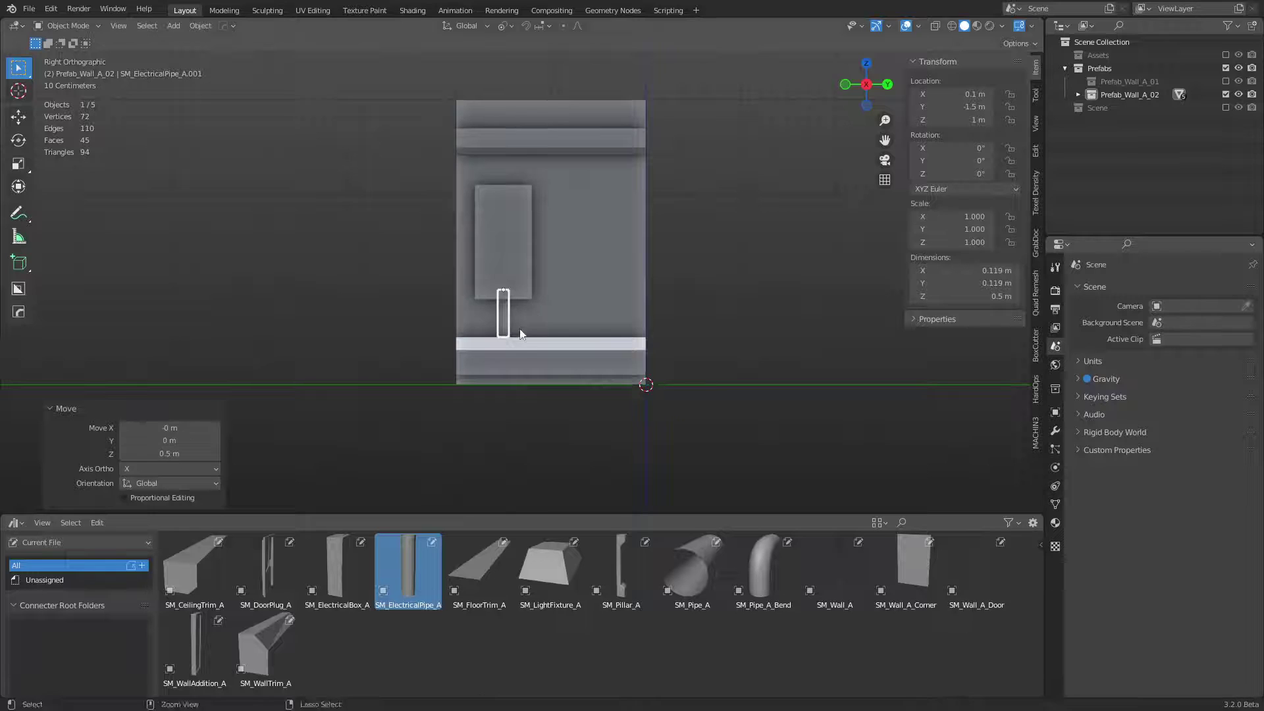
middle_click_drag(516, 333, 566, 372)
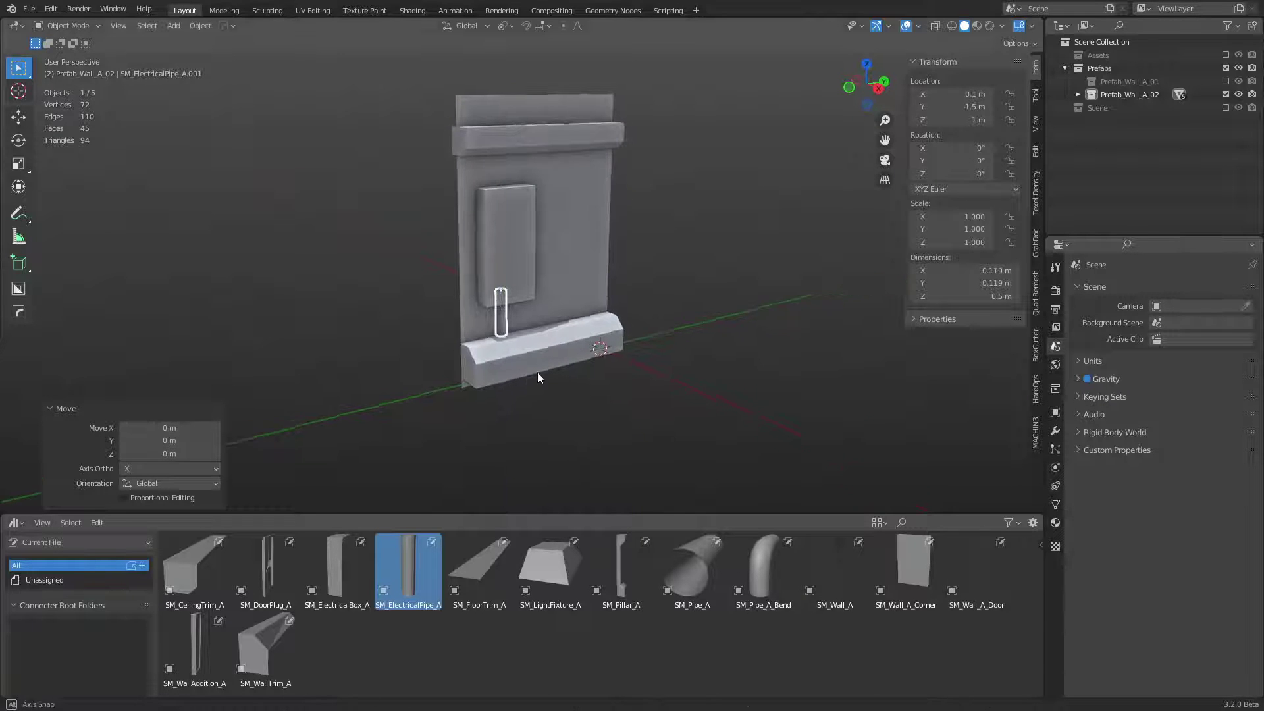
Step: Move the electrical pipe along the X axis to 0.17 m and deselect it
key("KP_1")
key("g")
key("x")
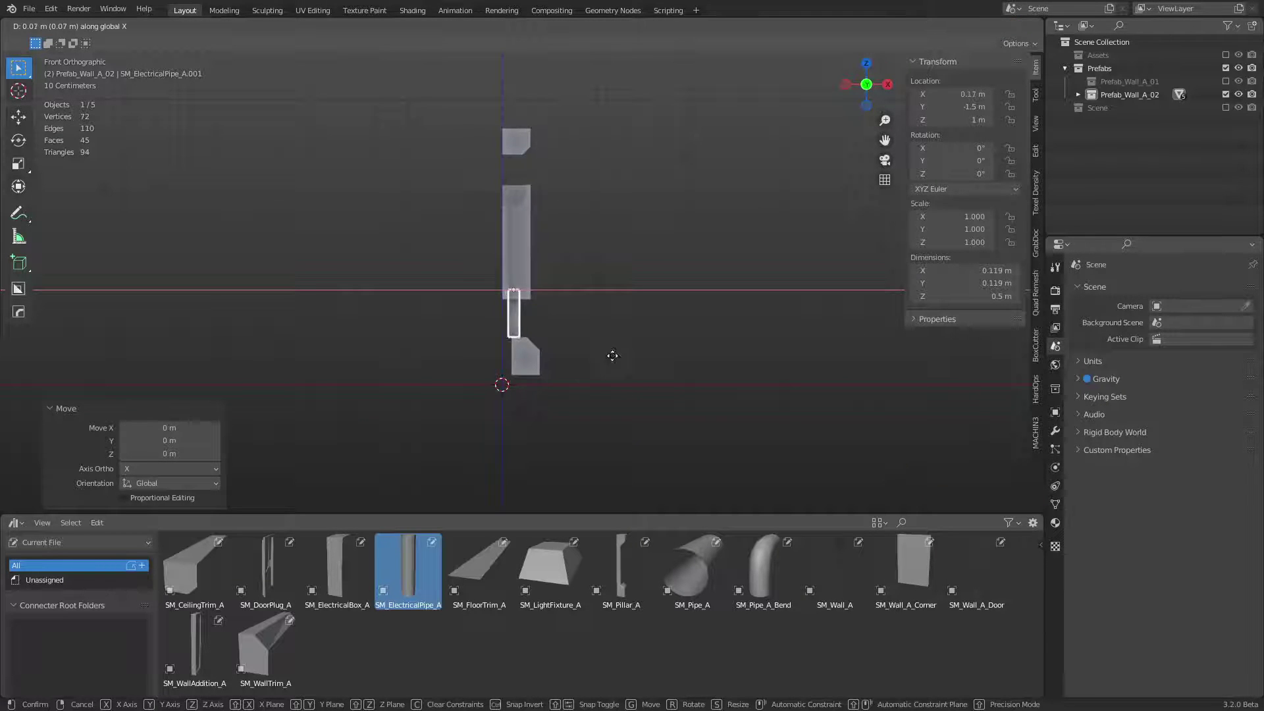
left_click(649, 356)
key("ctrl+Tab")
left_click(607, 362)
left_click(713, 351)
Step: Examine the electrical box and pipe placement on the wall from several angles
middle_click_drag(712, 355, 632, 397)
key("alt+z")
key("alt+z")
middle_click_drag(530, 321, 661, 324)
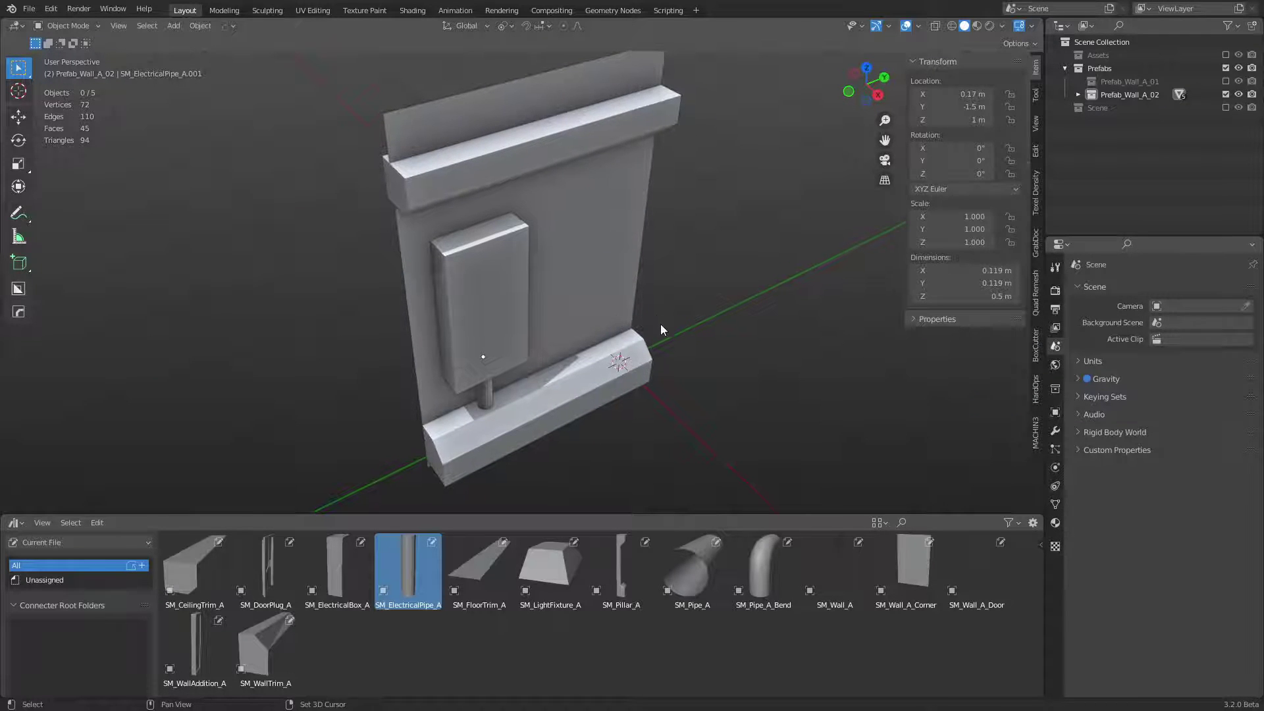
left_click(450, 266)
left_click(767, 362)
middle_click_drag(766, 362, 713, 346)
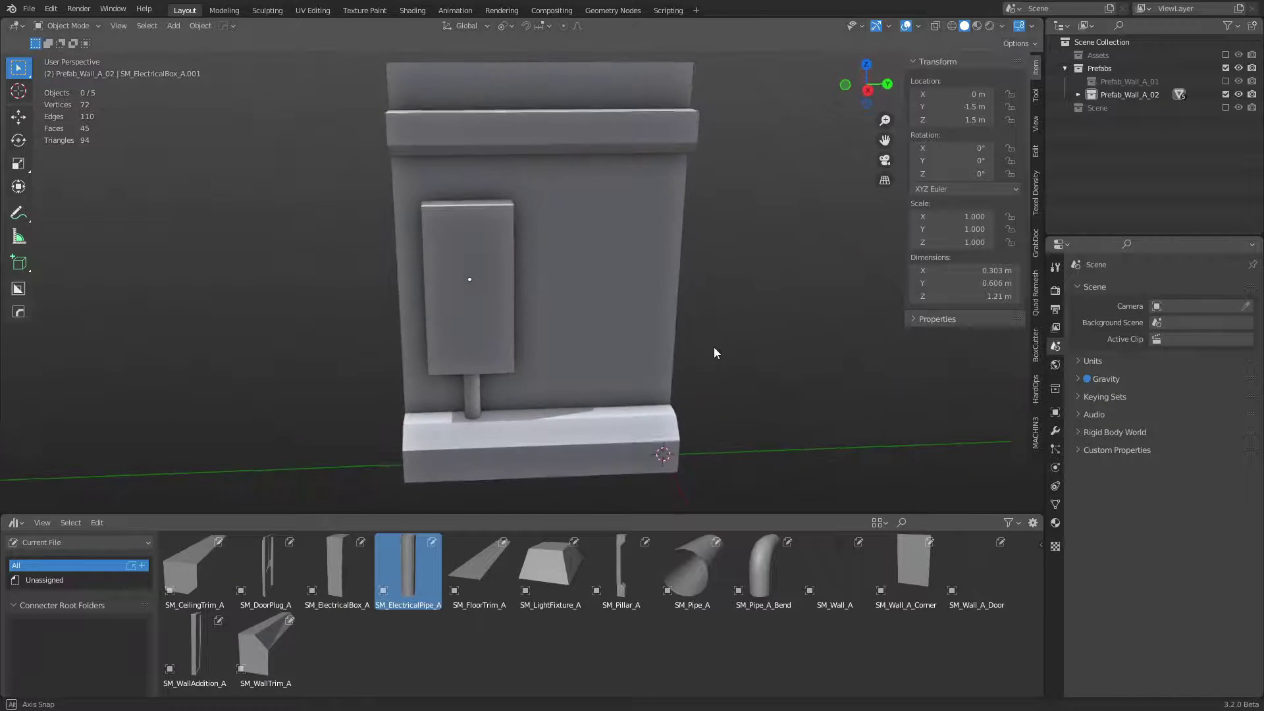
middle_click_drag(718, 405, 686, 327, "shift")
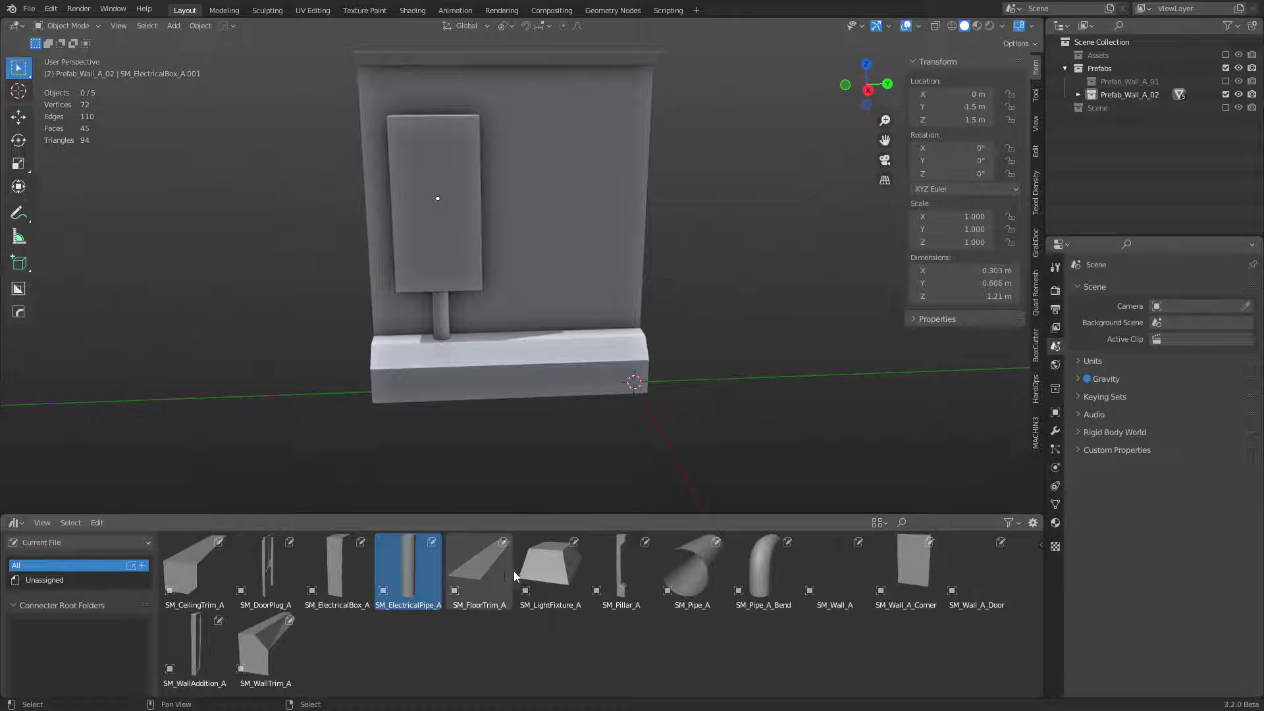
Step: Place a linked SM_LightFixture_A under the upper wall trim at X 0 m, Y -0.5 m, Z 2.4 m
left_click_drag(536, 573, 585, 421)
key("g")
key("z")
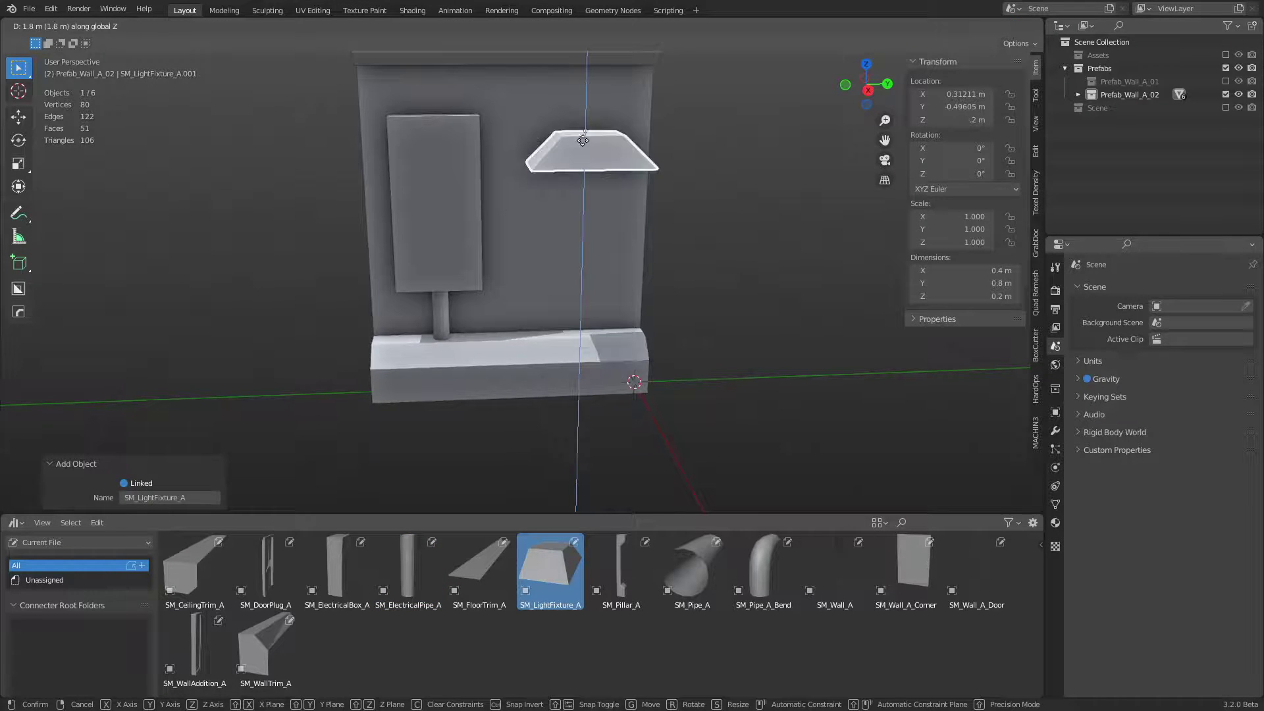
left_click(584, 115)
middle_click_drag(566, 243, 610, 264)
key("g")
left_click(630, 194)
Step: Scale the light fixture uniformly to 0.7 and deselect it
key("s")
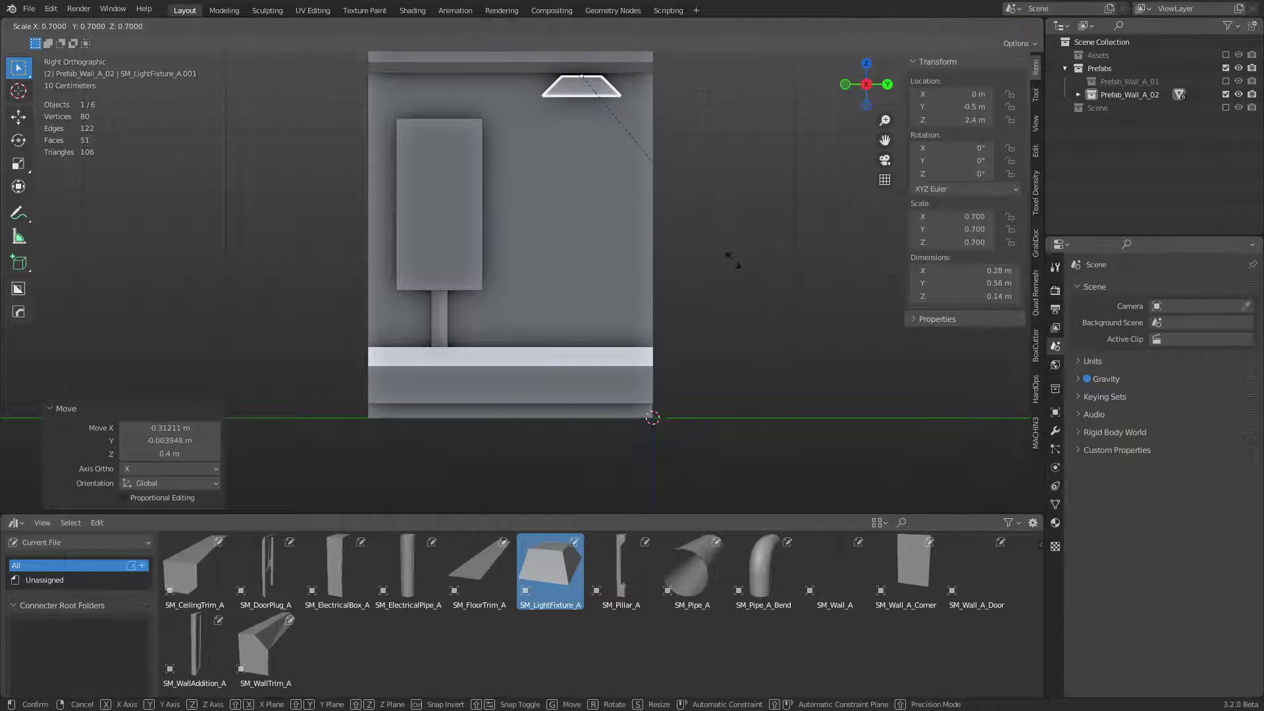
left_click(725, 254)
key("ctrl+Tab")
key("Escape")
left_click(735, 260)
Step: Set the 3D cursor on the light fixture's underside, add a point light there and lower it about 0.019 m
middle_click_drag(735, 261, 560, 117)
right_click(576, 129, "shift")
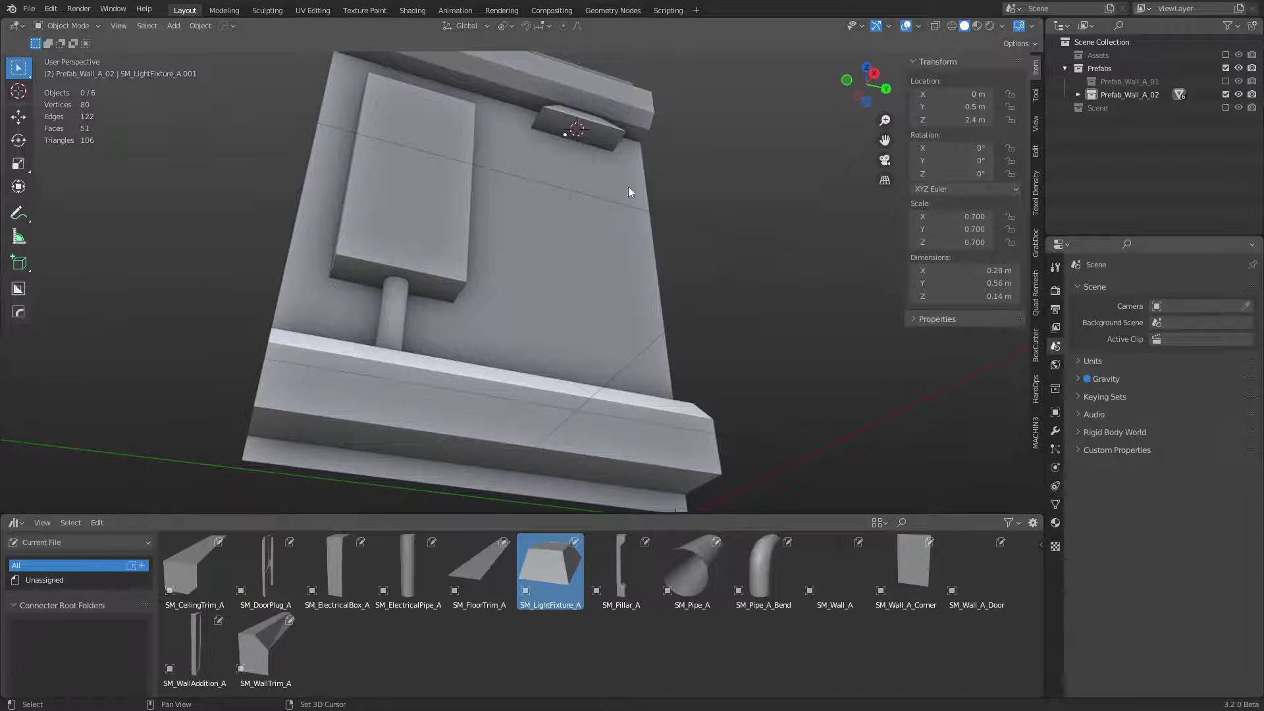
key("shift+a")
mouse_move(600, 351)
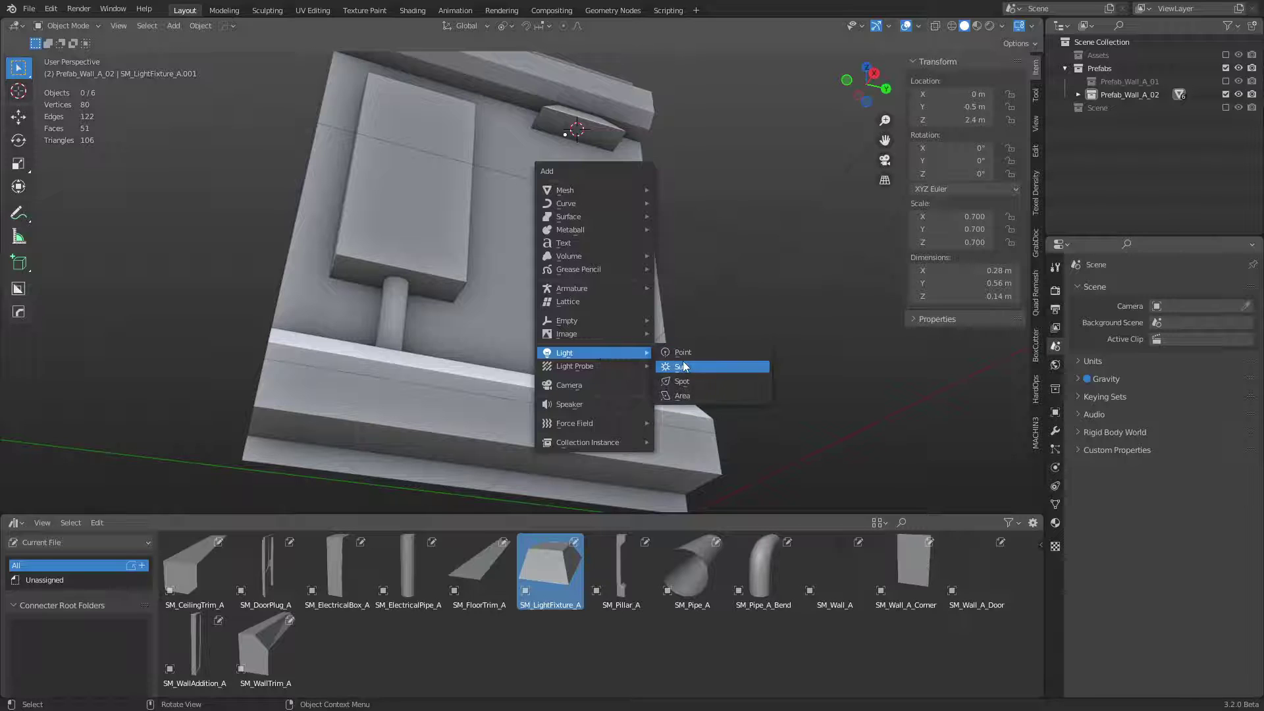
left_click(689, 356)
key("g")
key("z")
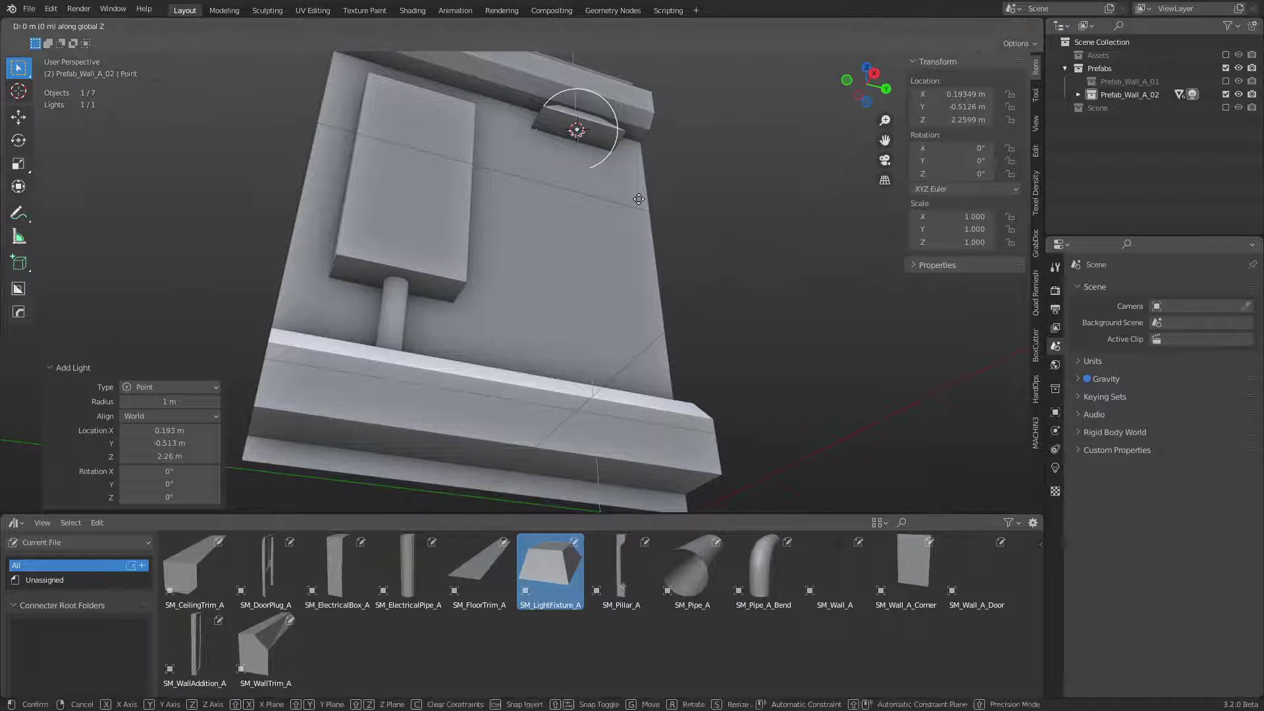
left_click(643, 203)
Step: Preview the point light in rendered shading, return to solid shading and frame the whole wall
left_click(989, 26)
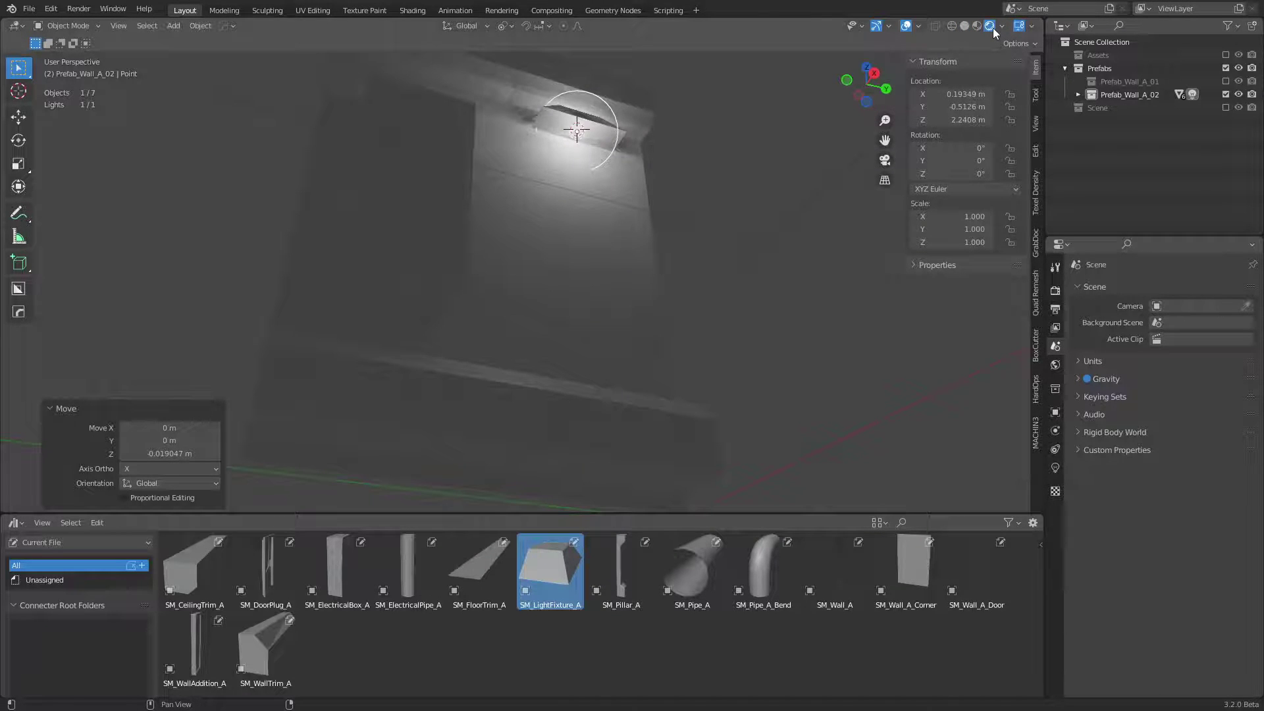
left_click(966, 26)
left_click(729, 270)
mouse_move(730, 270)
middle_mouse_down()
mouse_move(700, 193)
mouse_move(713, 255)
middle_mouse_up()
key("Home")
Step: Tint the point light under the light fixture in Prefab_Wall_A_02 pale yellow and deselect it
left_click(1129, 96)
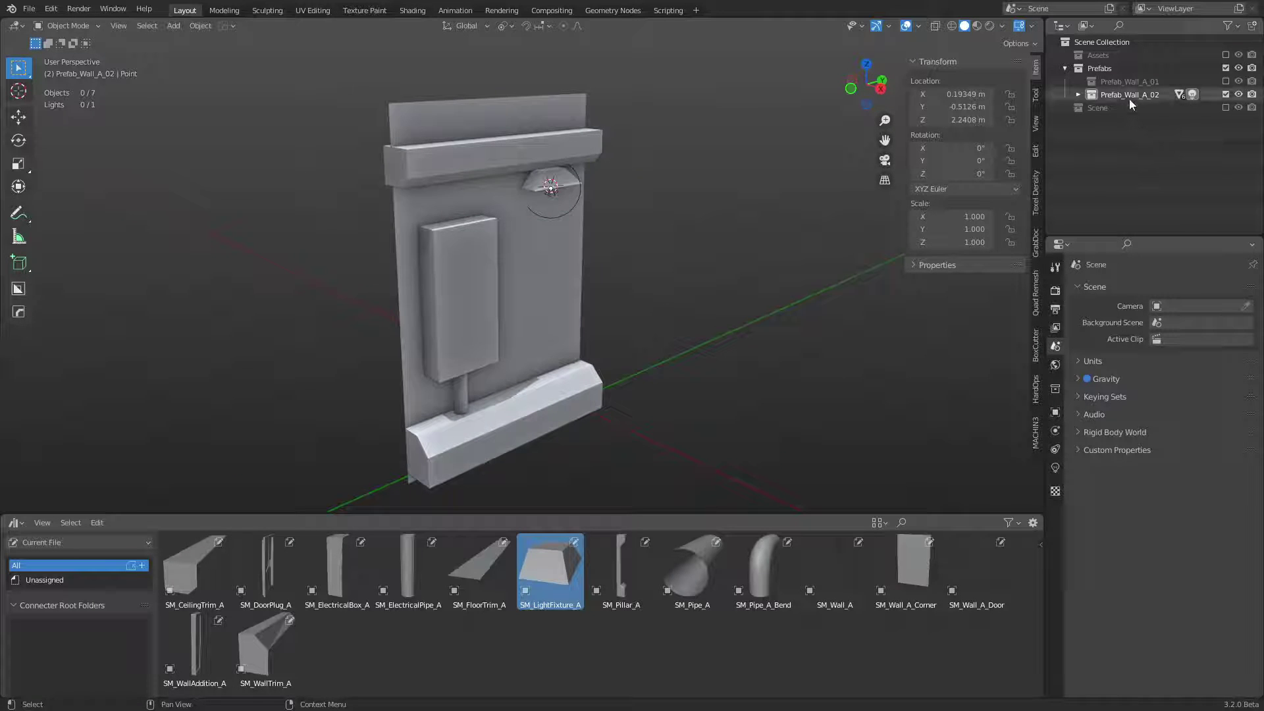
left_click(1078, 95)
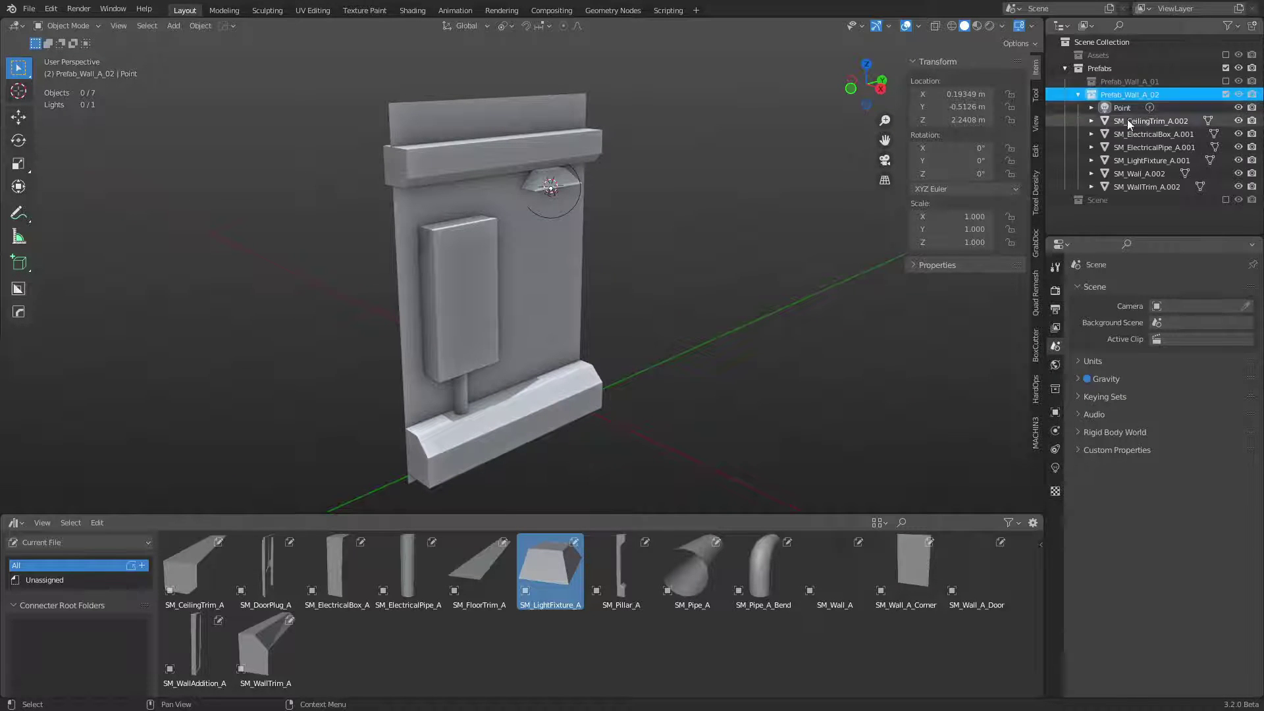
left_click(576, 197)
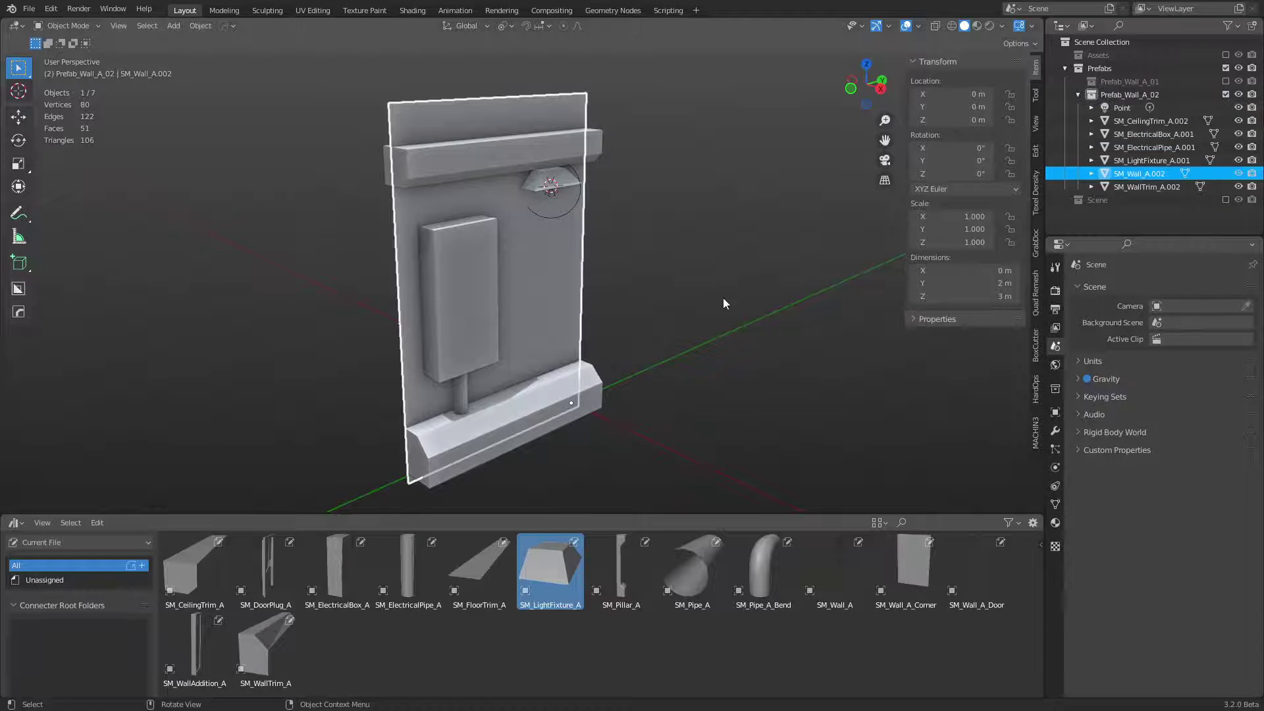
left_click(583, 206)
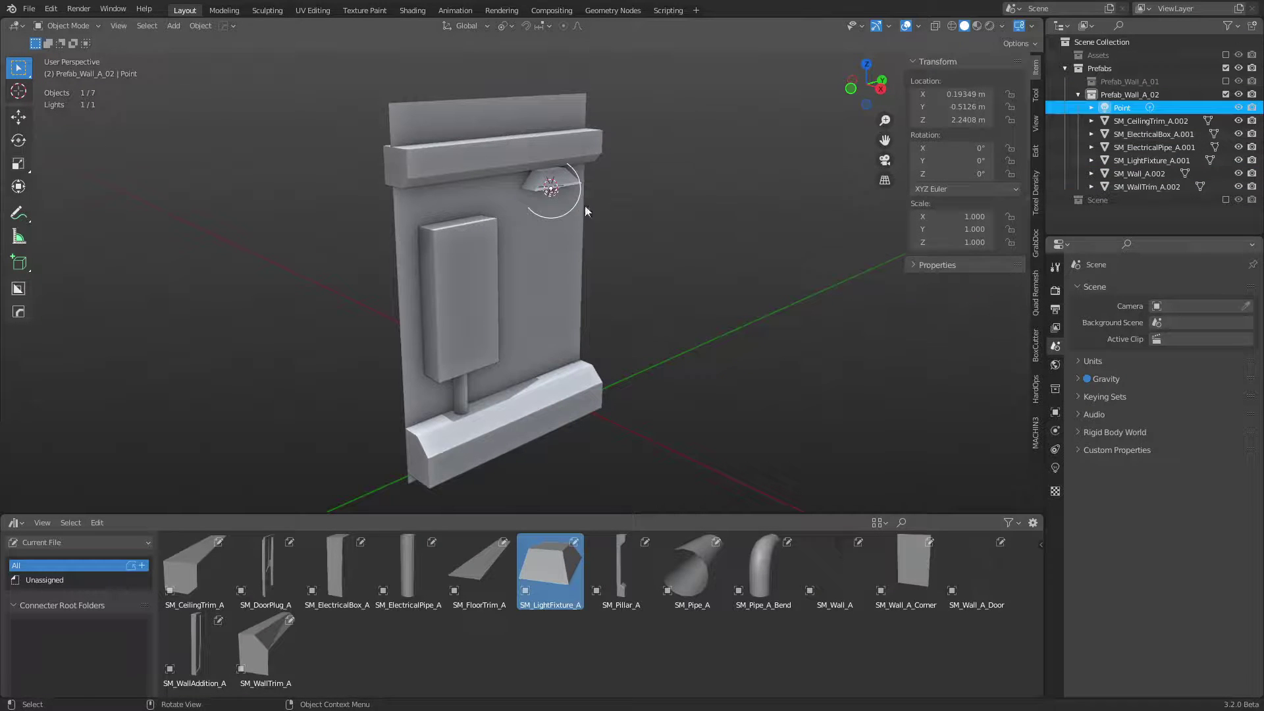
left_click(1053, 470)
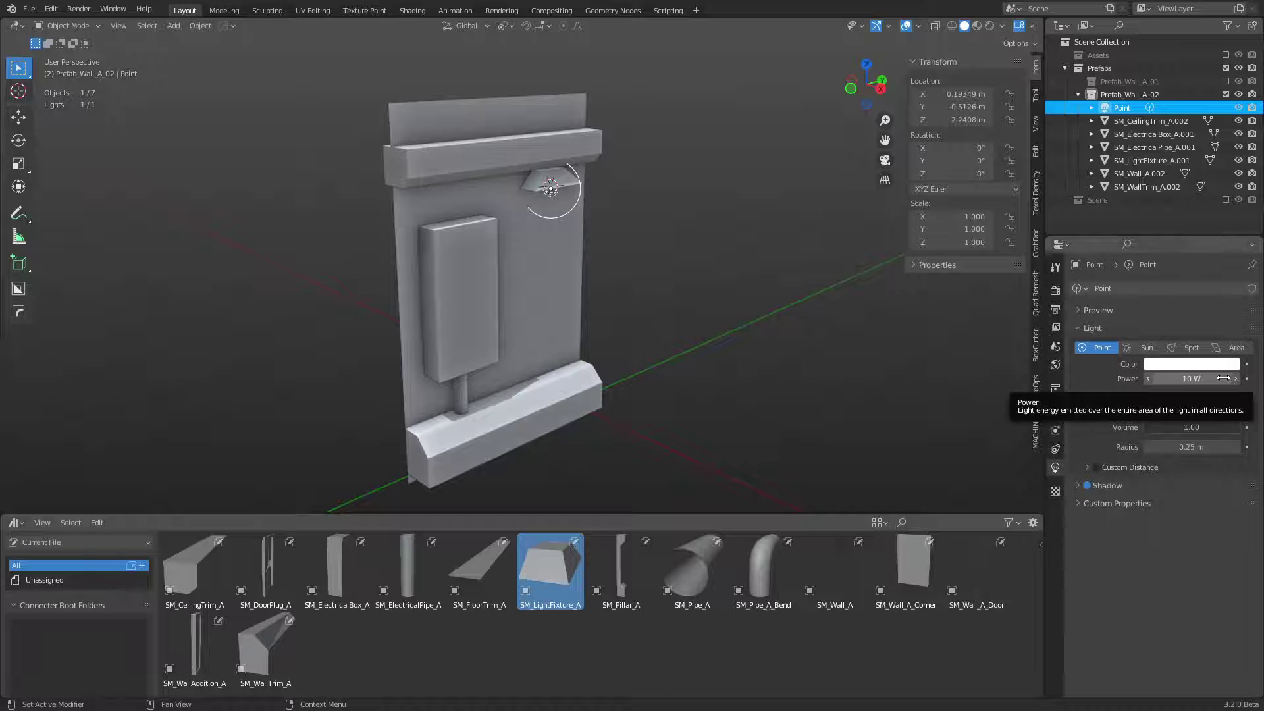
left_click(1185, 364)
left_click(1139, 282)
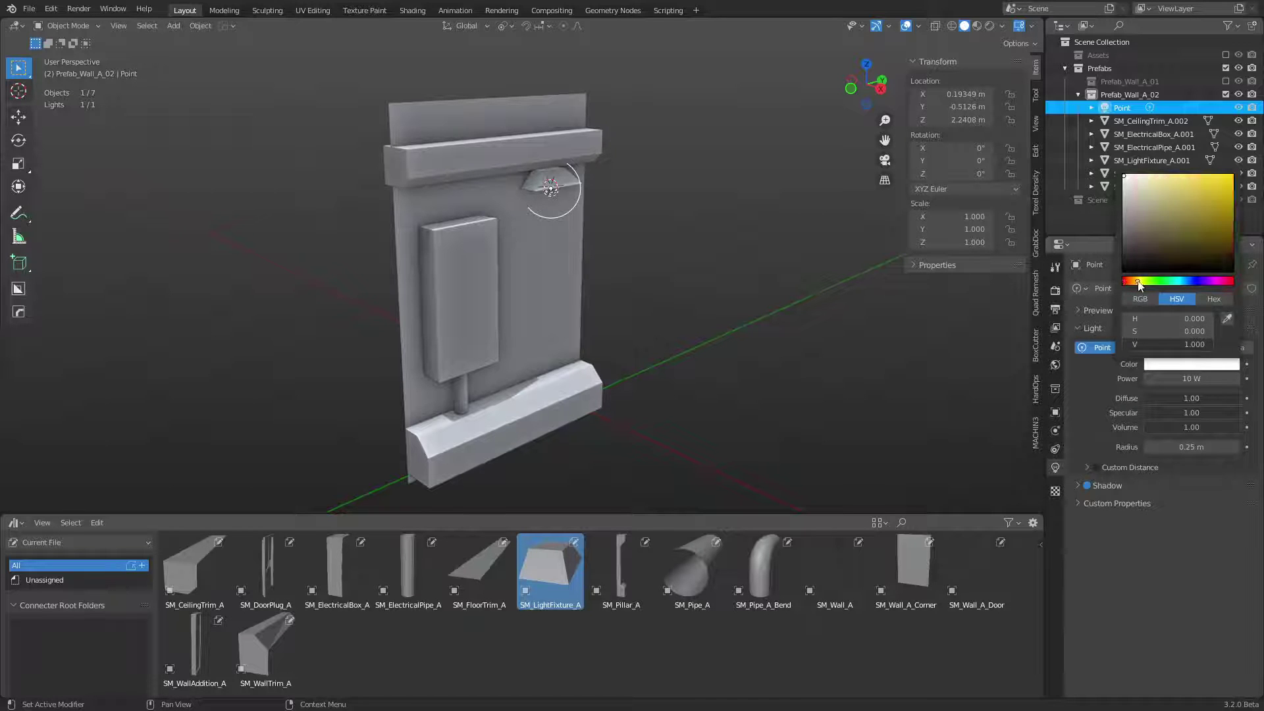
left_click(1132, 176)
left_click_drag(1134, 176, 1138, 176)
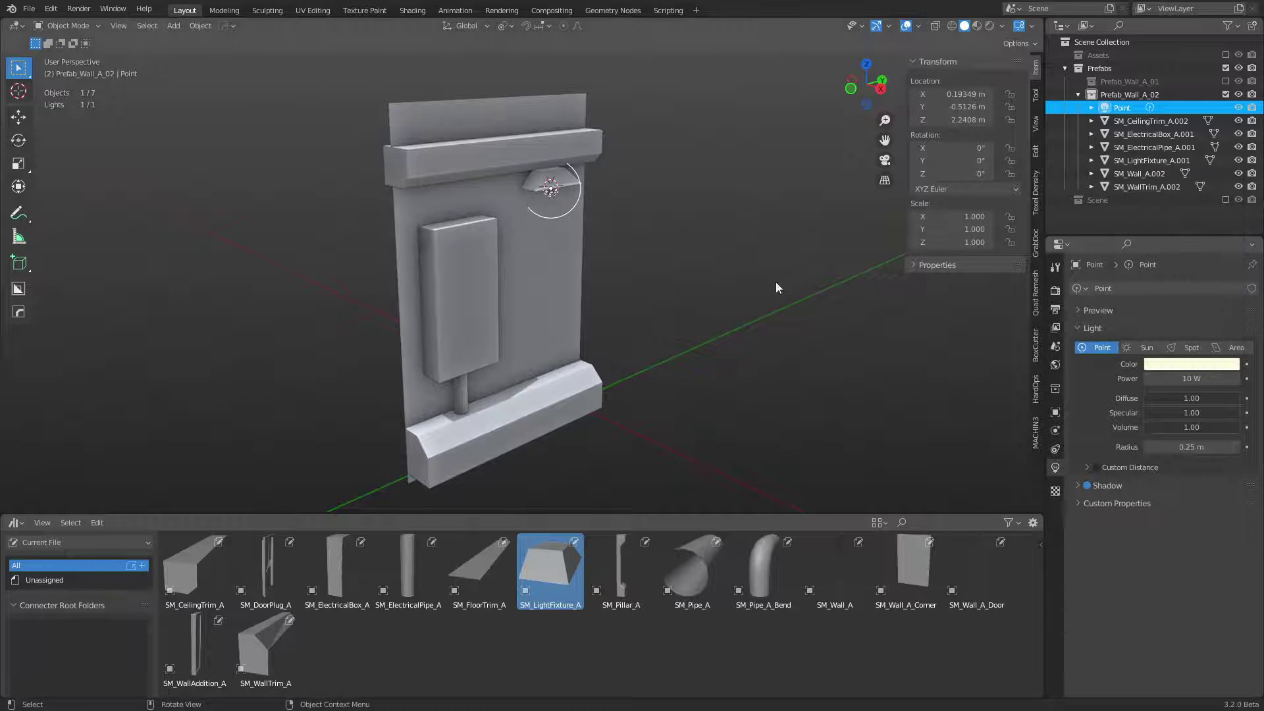
left_click(774, 283)
Step: Exclude Prefab_Wall_A_02 from the view layer and enable Prefab_Wall_A_01 in the right orthographic view
middle_click_drag(692, 404, 729, 342, "shift")
key("ctrl+Tab")
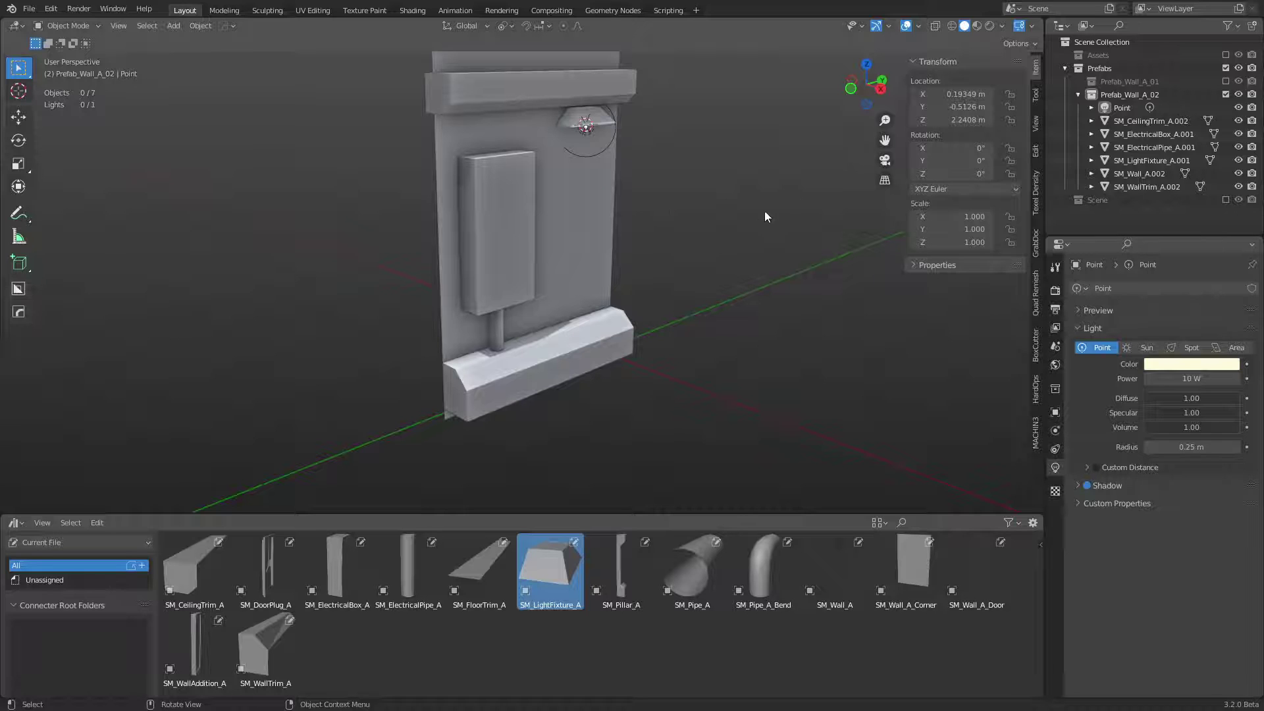
left_click(1078, 94)
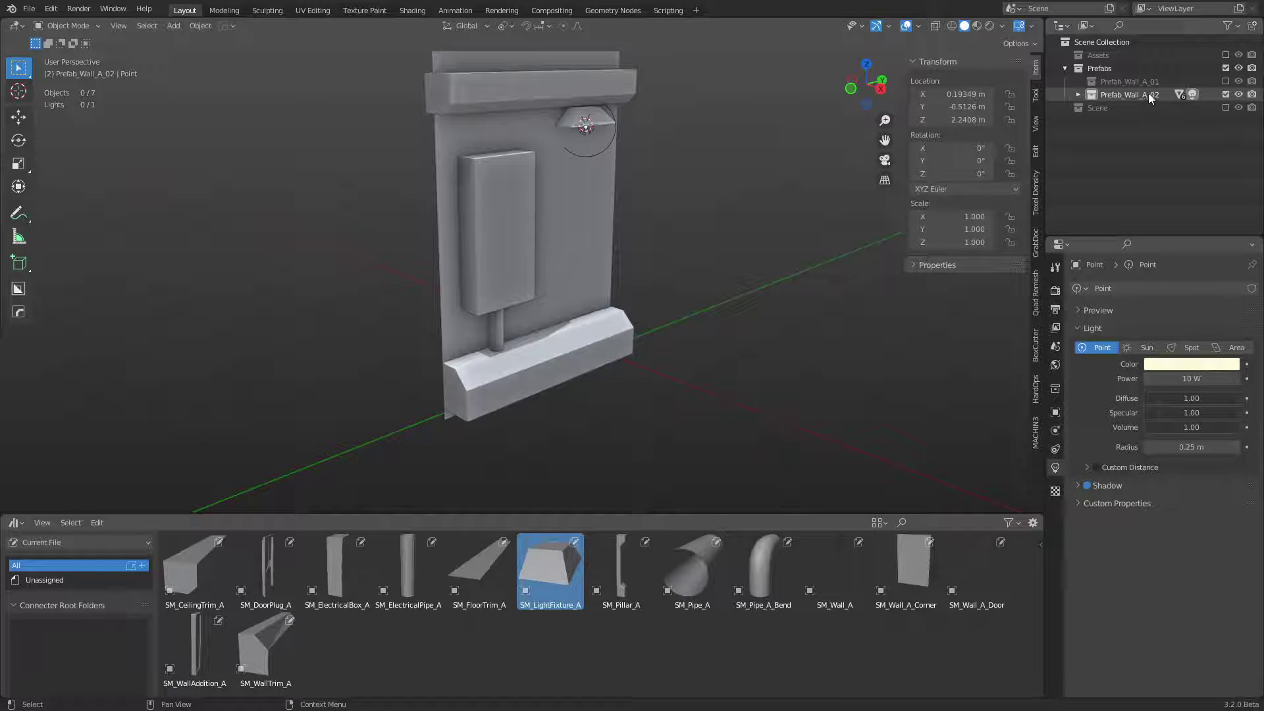
middle_click_drag(747, 294, 677, 287)
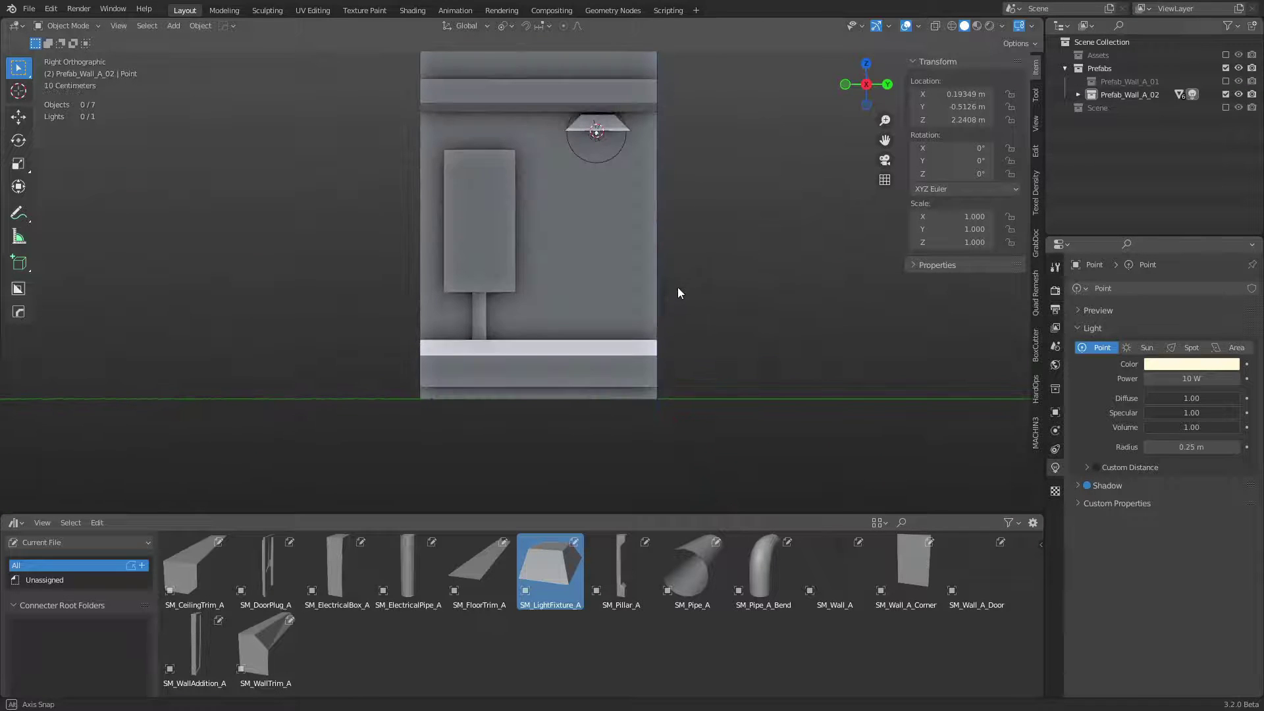
left_click(1226, 94)
left_click(1226, 81)
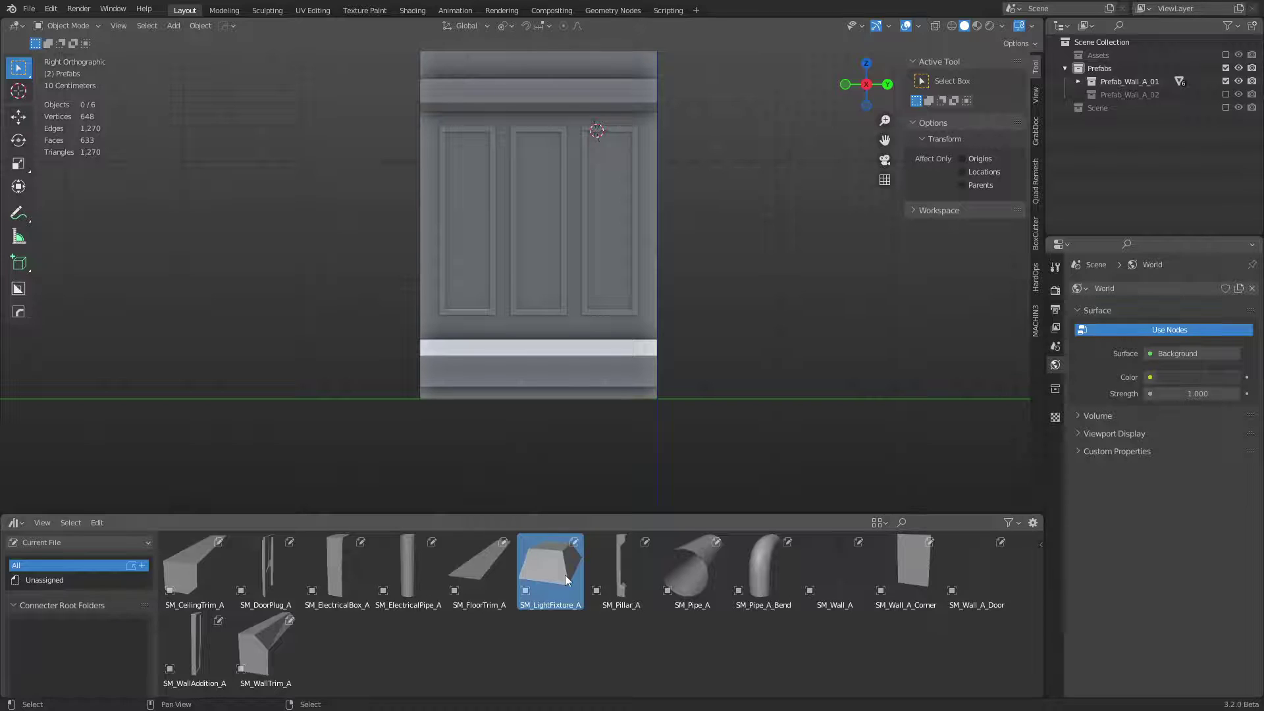
Step: Place a linked SM_LightFixture_A under the upper trim at X 0 m, Y -1.6 m, Z 2.4 m and scale it uniformly to 0.462
left_click_drag(565, 575, 366, 349)
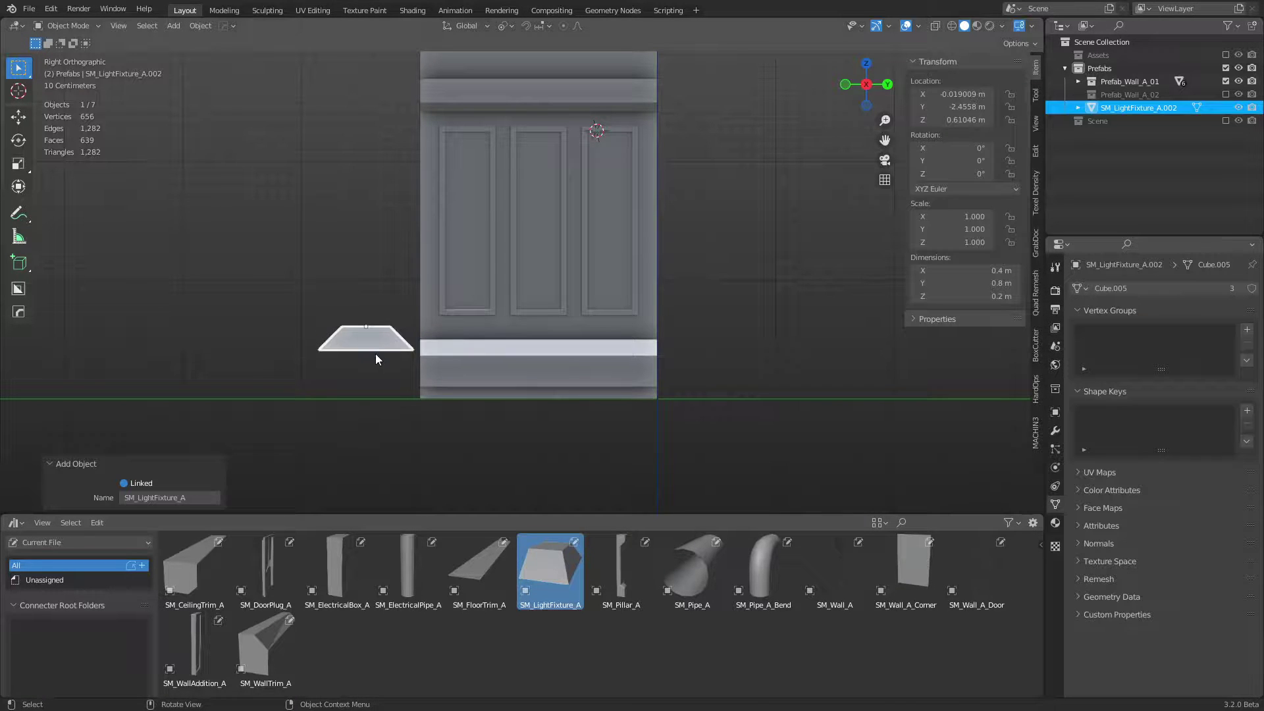
key("g")
left_click(478, 142)
key("s")
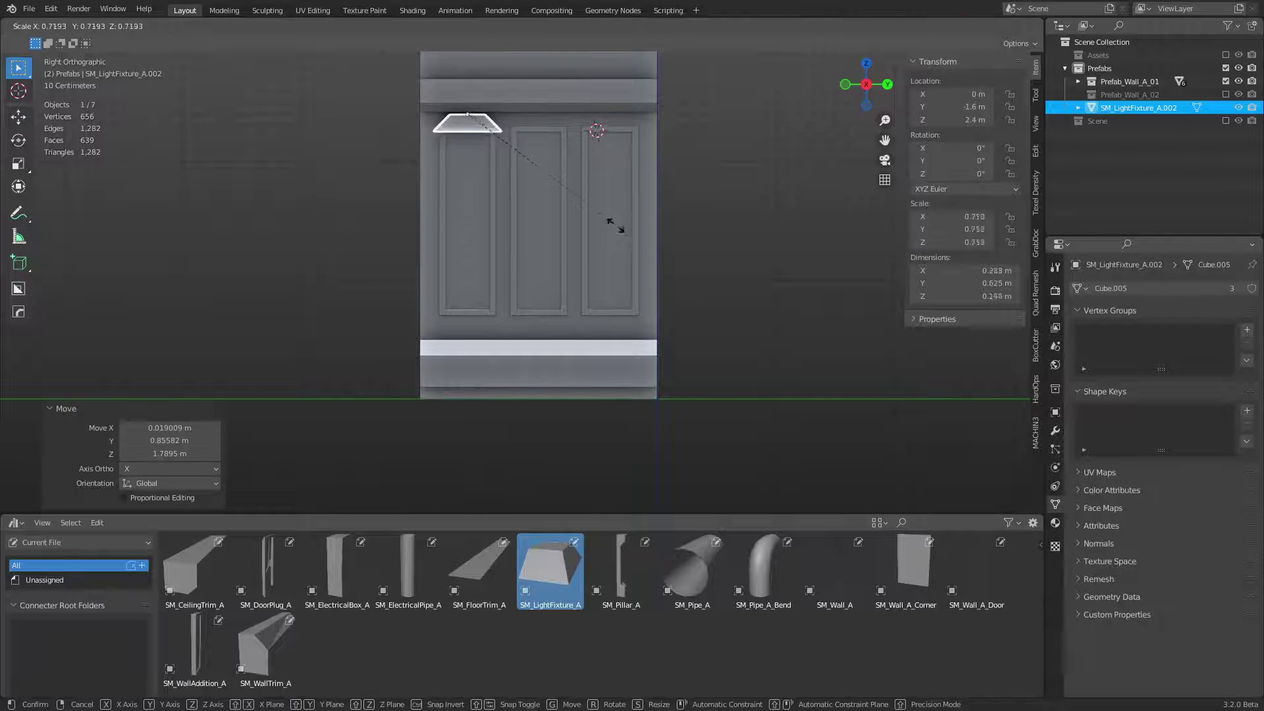
left_click(568, 187)
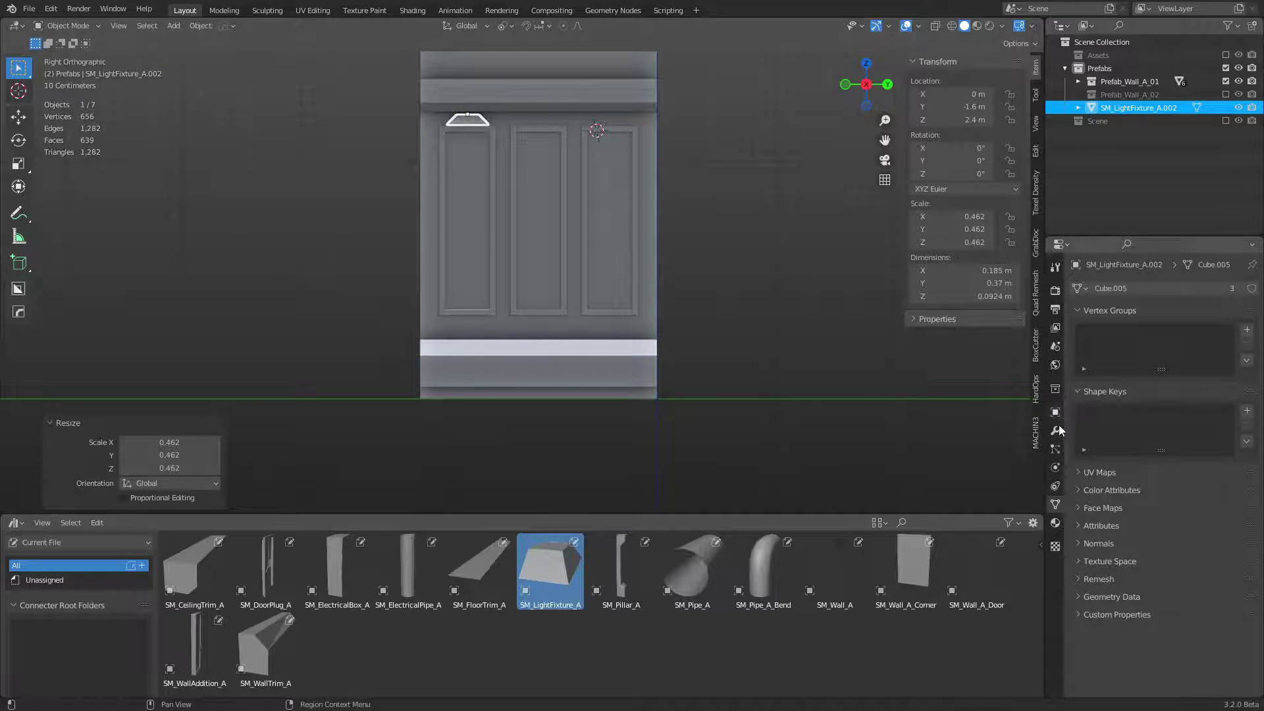
Step: Add a point light at the underside of the small light fixture and lower it about 0.016 m
middle_click_drag(442, 178, 462, 150)
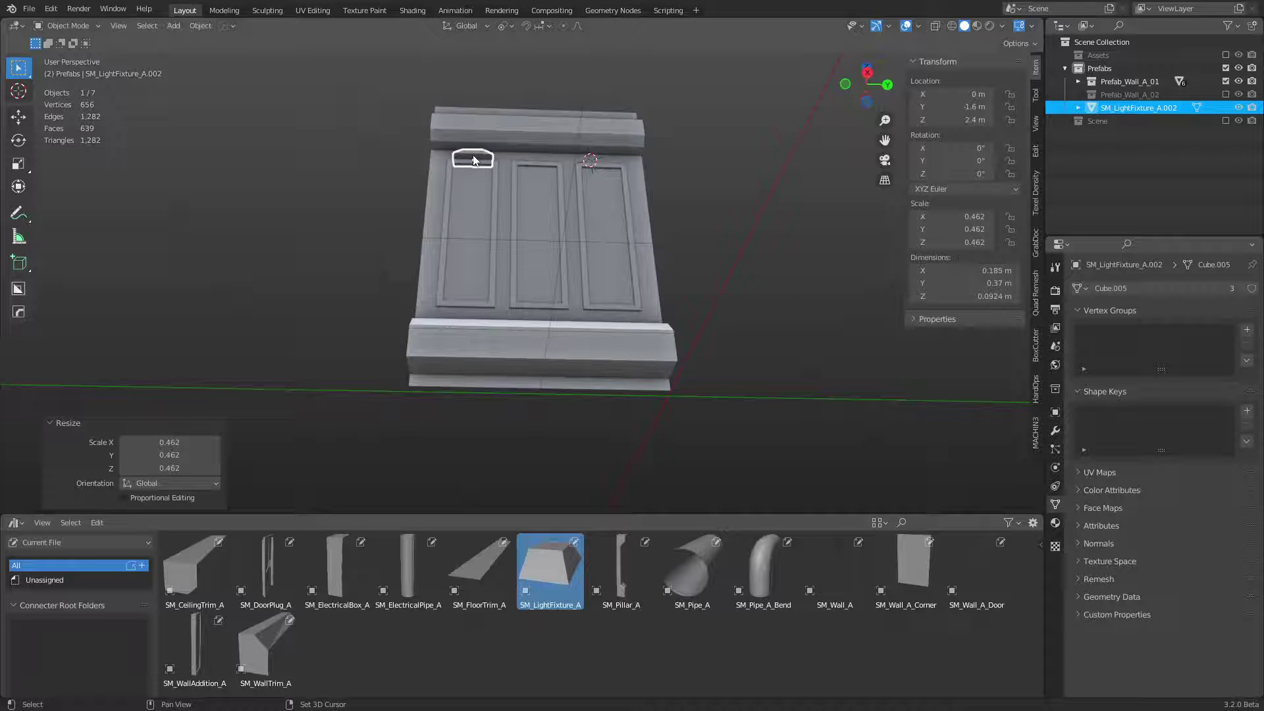
key("shift+a")
mouse_move(452, 197)
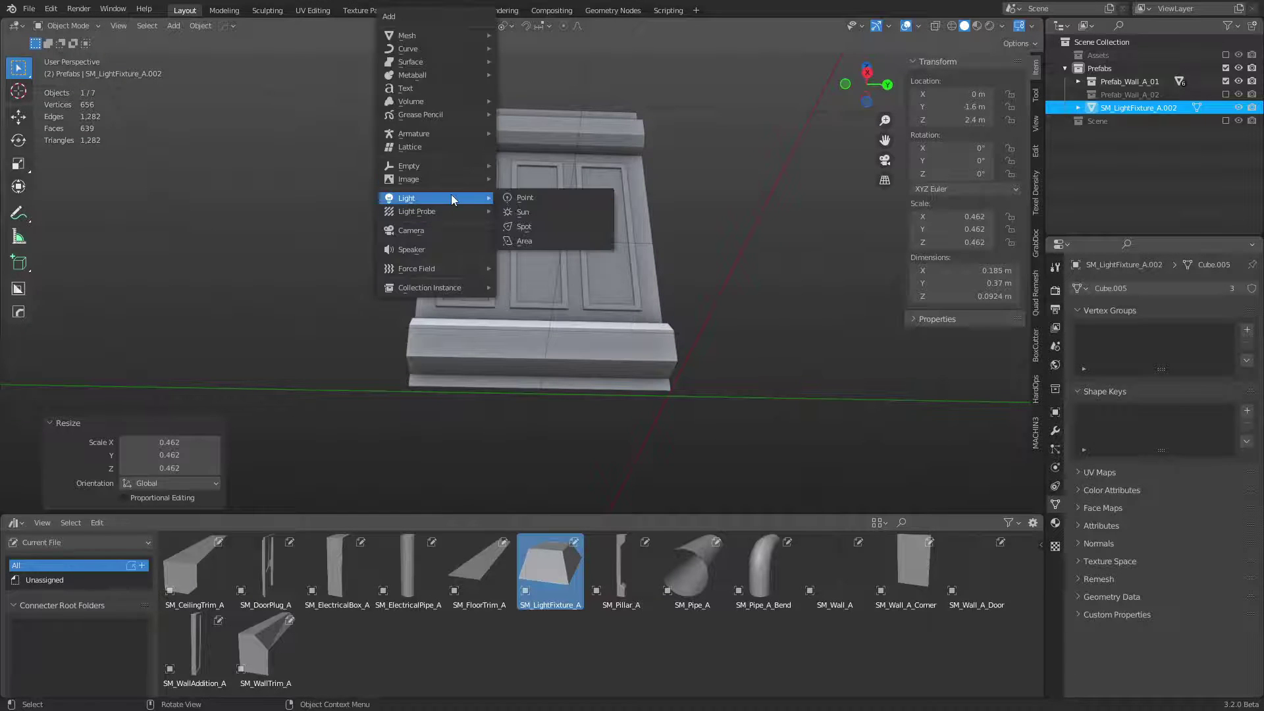
left_click(566, 199)
key("g")
left_click(566, 199)
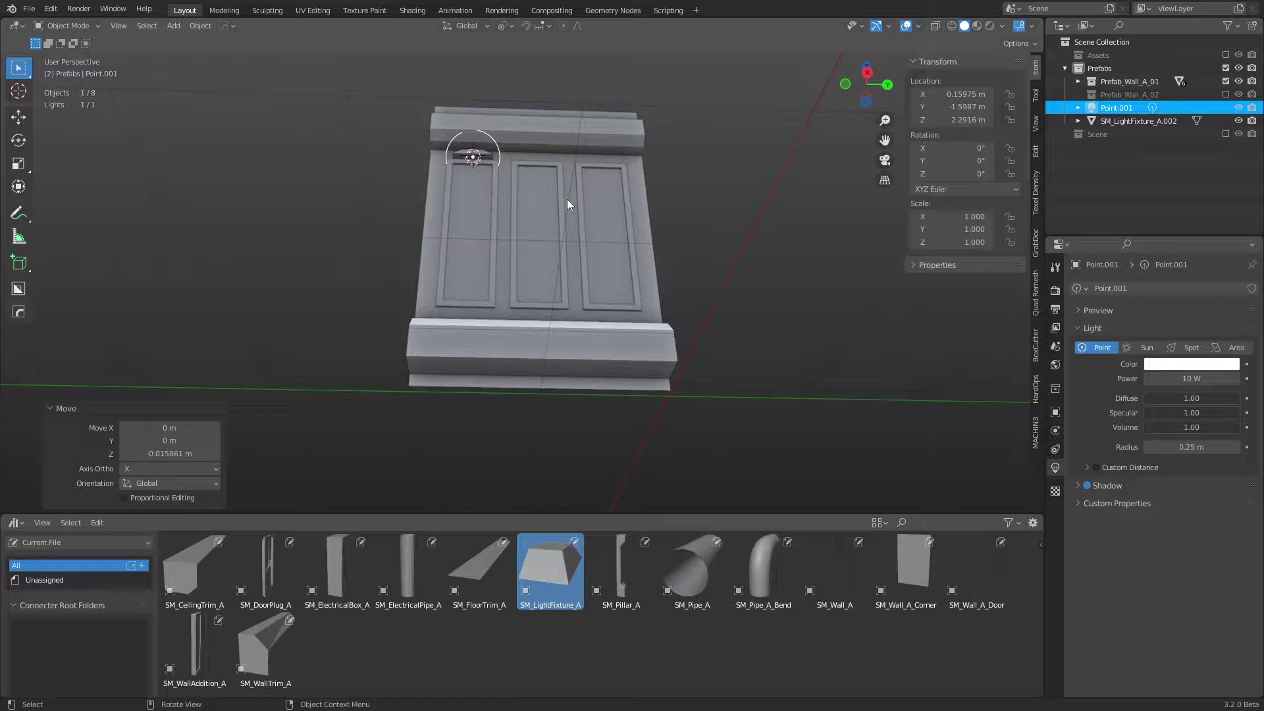
Step: Tint the new point light on the panelled wall pale yellow
left_click(1153, 363)
left_click(1138, 285)
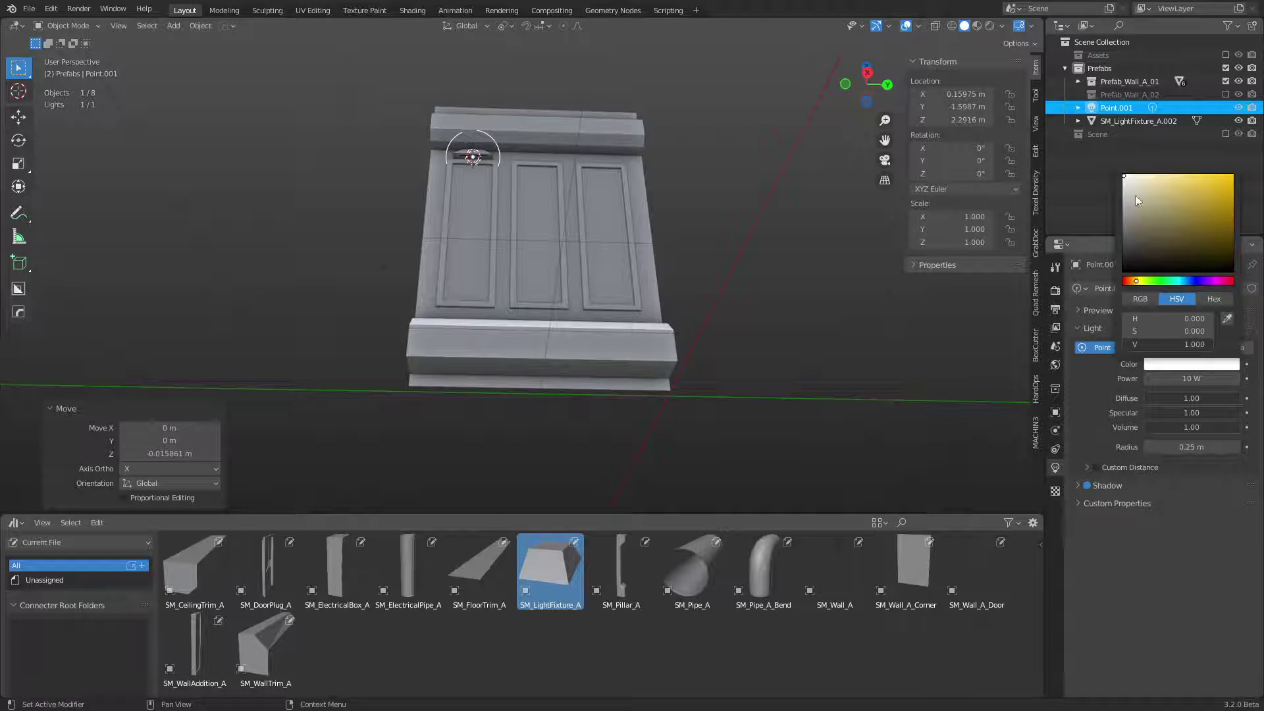
left_click(1135, 195)
Step: Make a linked duplicate of the light fixture and its point light 0.6 m along Y, above the middle panel
middle_click_drag(401, 133, 626, 148)
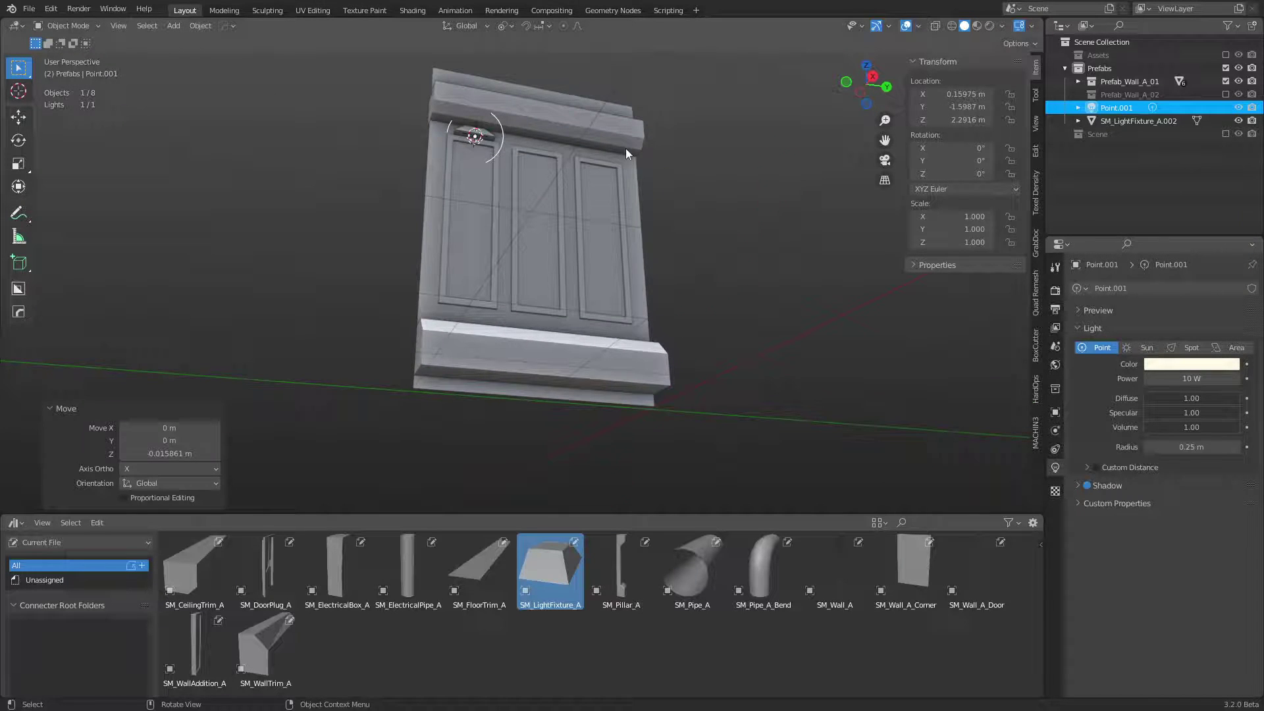
left_click(487, 133, "shift")
key("shift+d")
key("y")
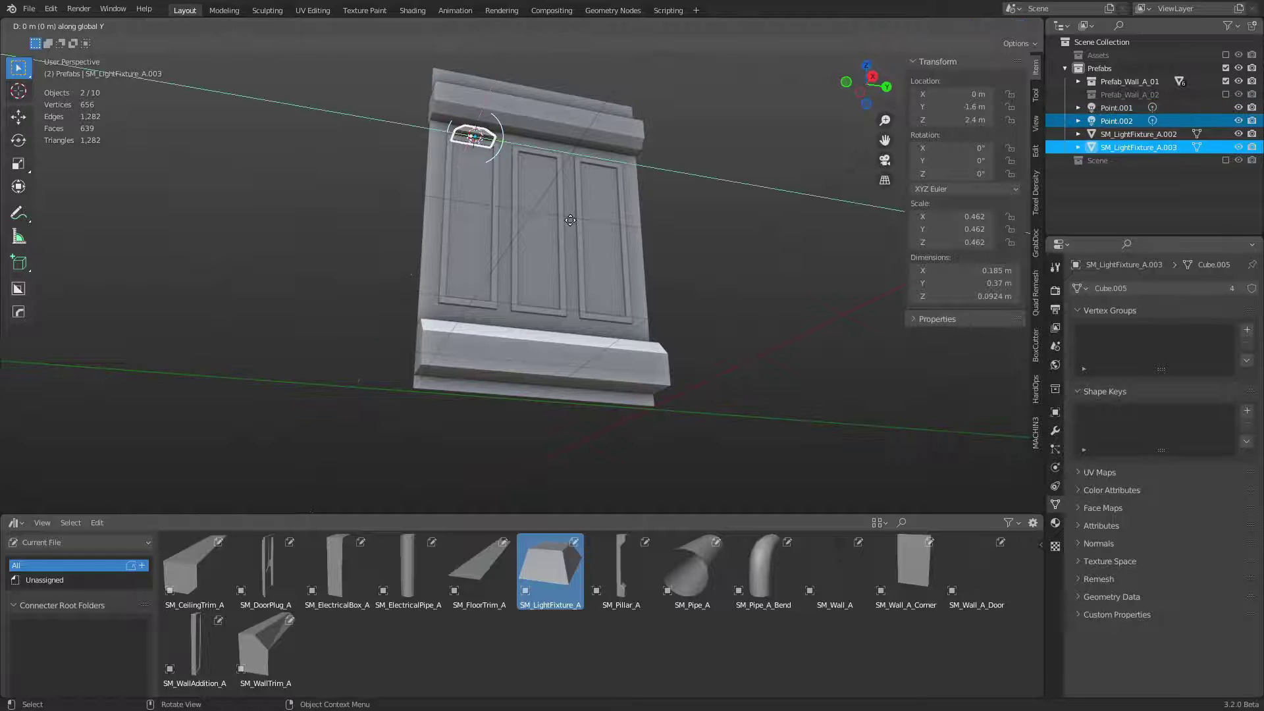
left_click(633, 228)
Step: Make another linked duplicate of the fixture and light above the third panel at Y -0.4 m and deselect everything
middle_click_drag(633, 227, 607, 273, "alt")
key("alt+d")
key("y")
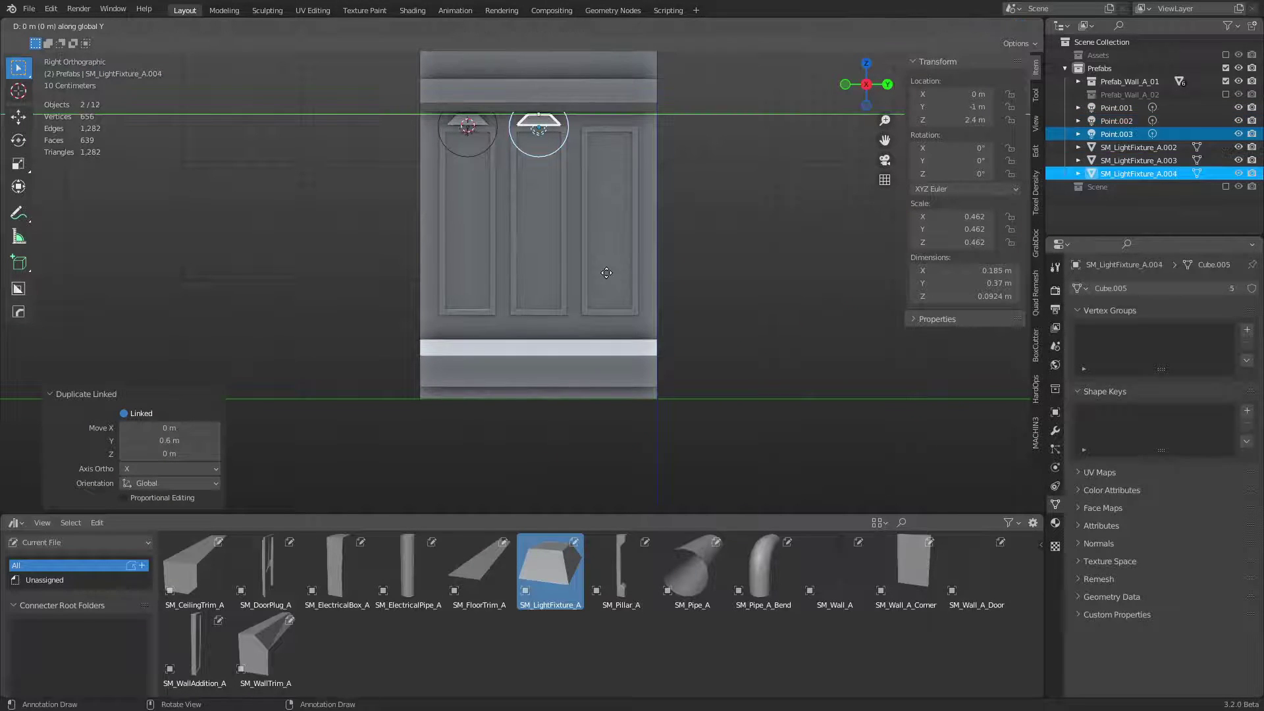
left_click(679, 270)
key("alt+a")
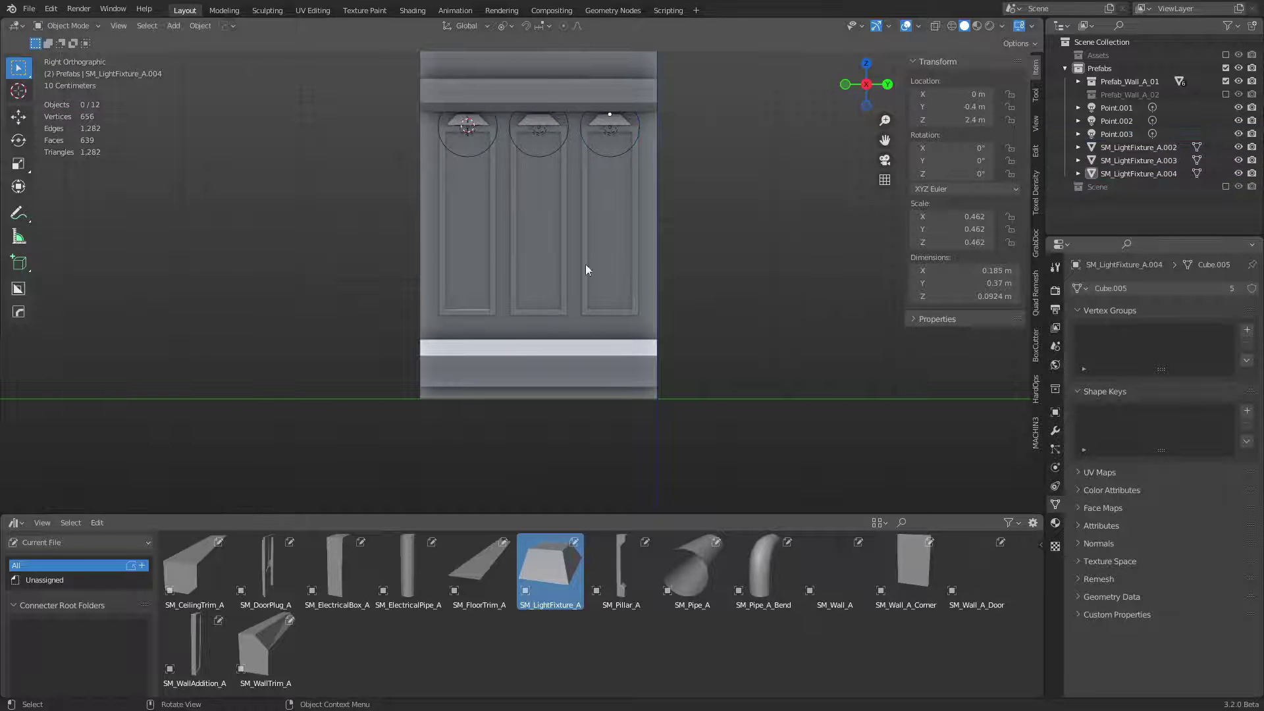
Step: Preview the three point lights on the wall in rendered shading and return to solid shading
left_click(989, 28)
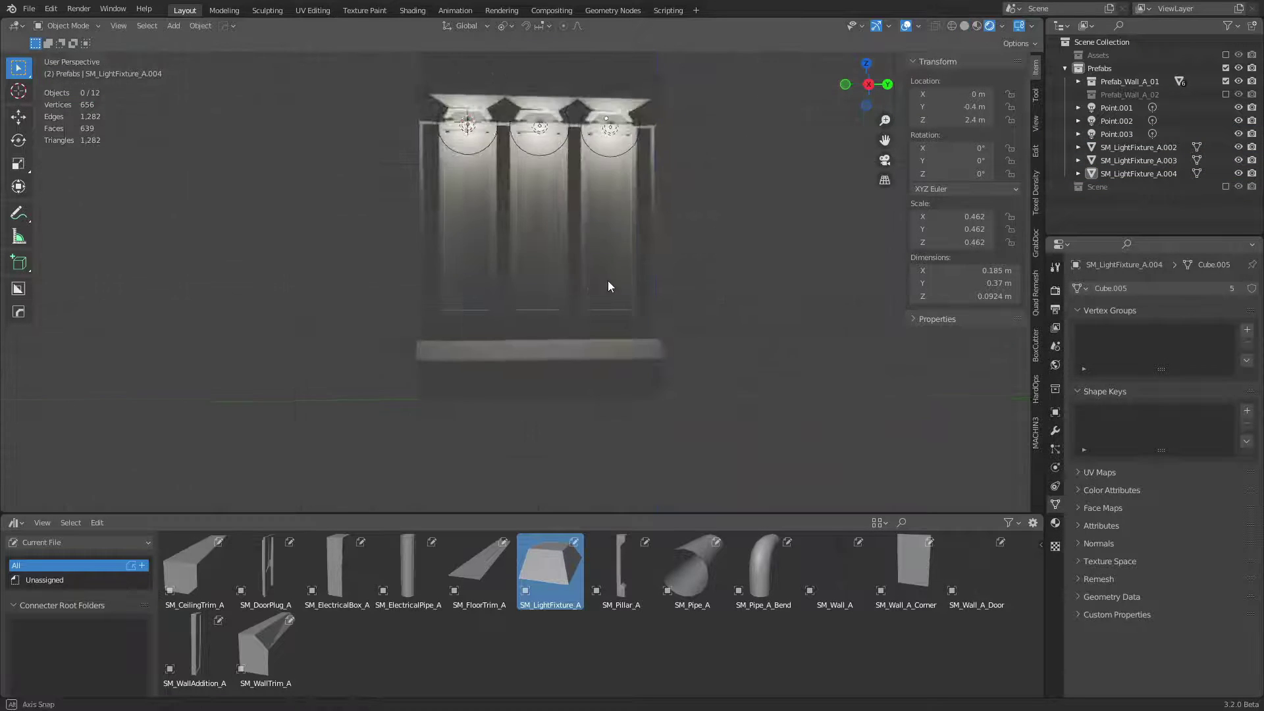
mouse_move(607, 281)
middle_mouse_down()
mouse_move(692, 280)
mouse_move(625, 269)
mouse_move(694, 242)
mouse_move(590, 256)
mouse_move(722, 253)
middle_mouse_up()
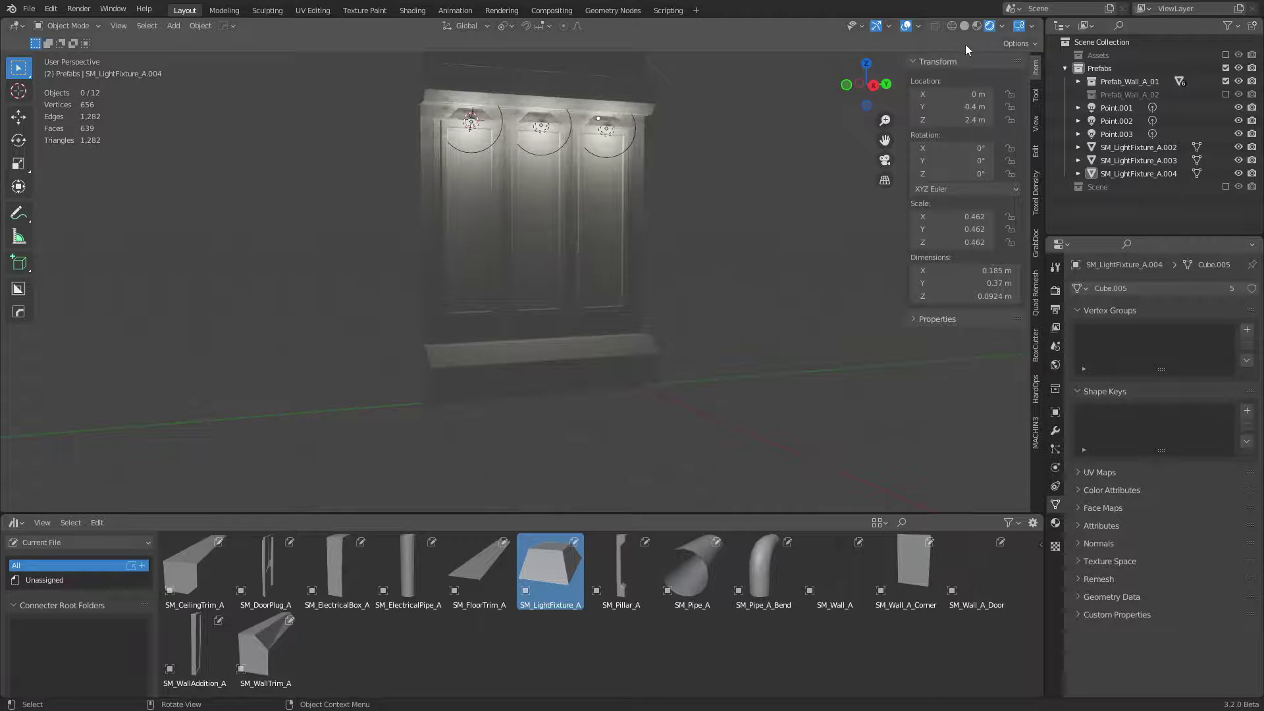
left_click(964, 27)
mouse_move(738, 315)
middle_mouse_down()
mouse_move(709, 326)
mouse_move(714, 343)
middle_mouse_up()
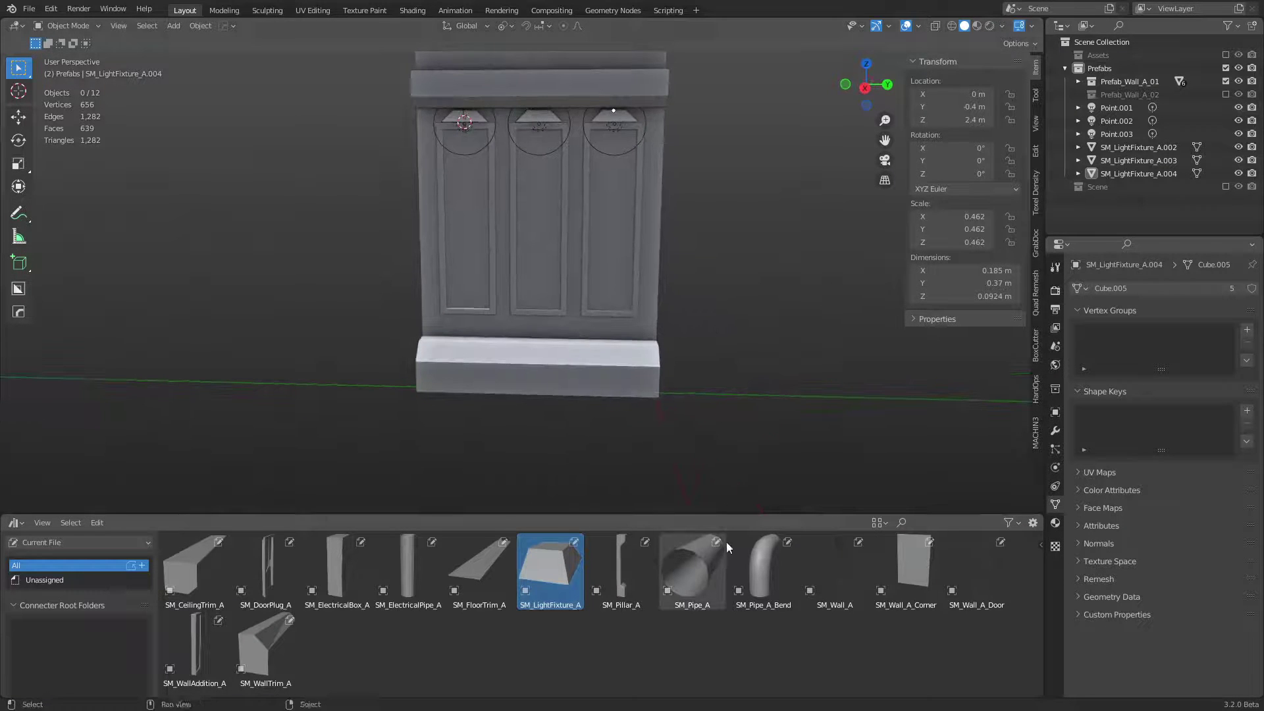
Step: Check the contents of Prefab_Wall_A_01 and briefly show Prefab_Wall_A_02 together with it
left_click(1079, 81)
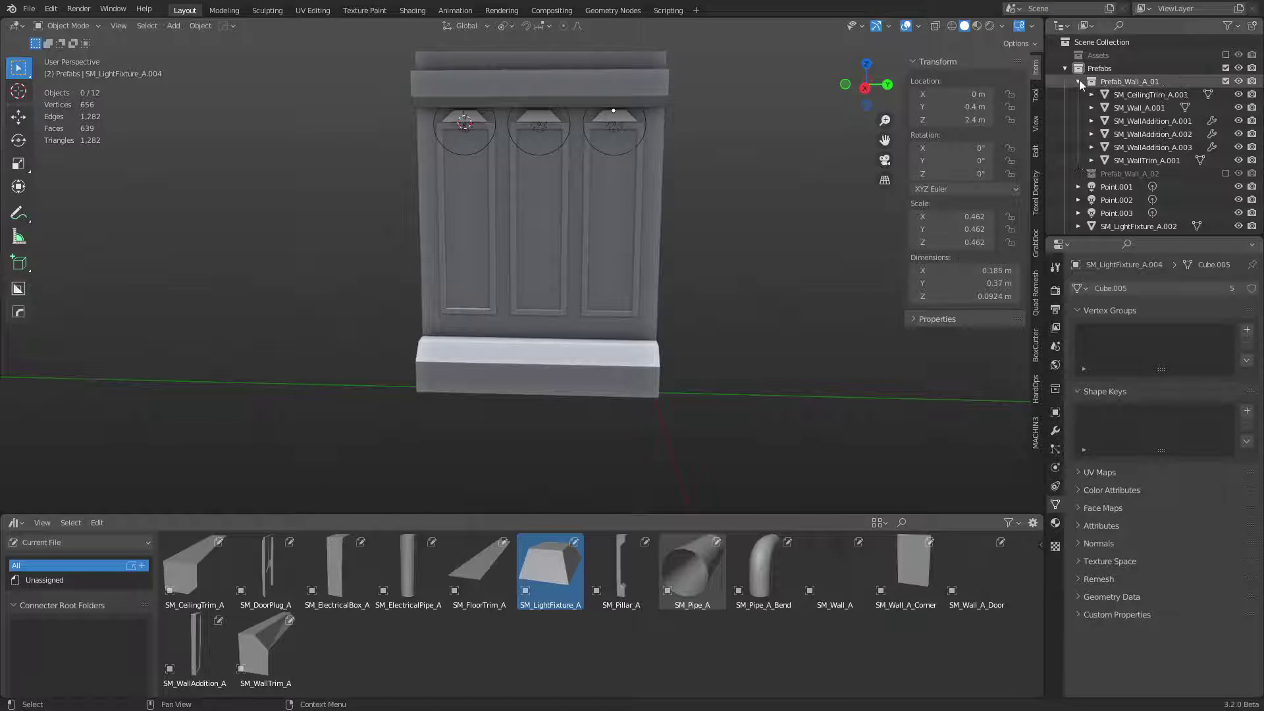
left_click(1080, 81)
left_click(1211, 97)
left_click(1225, 95)
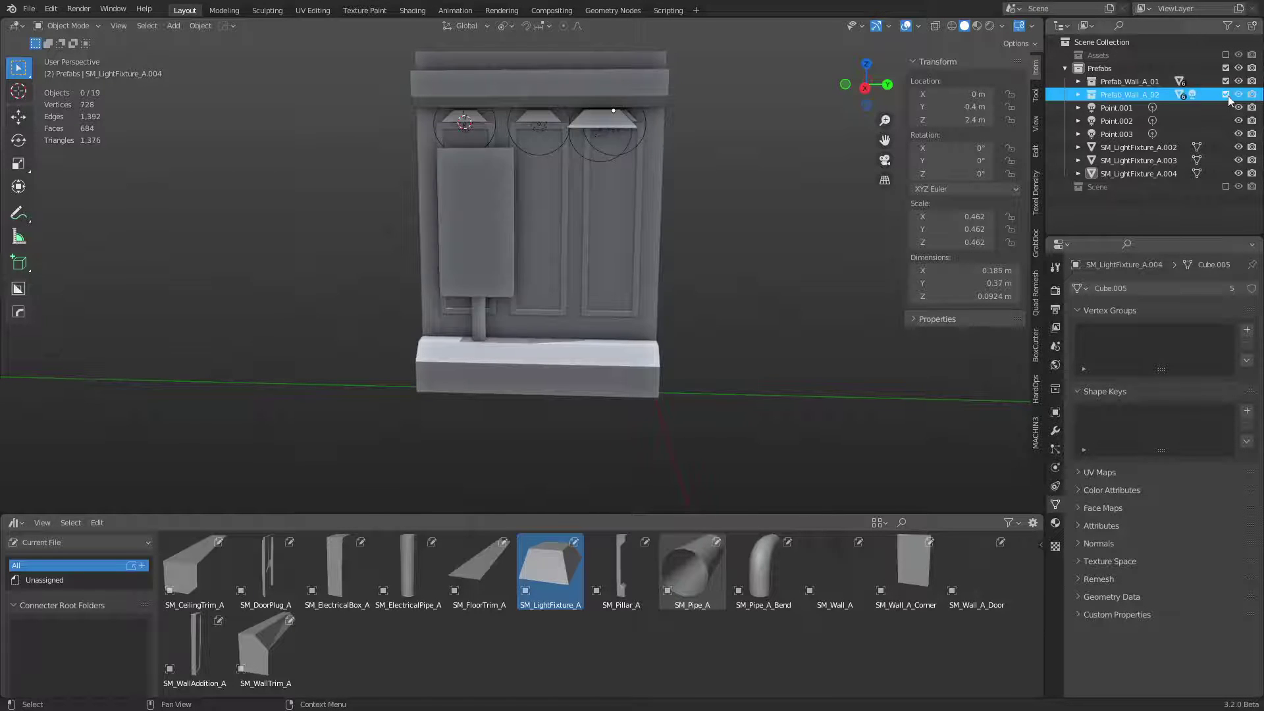
left_click(1225, 95)
Step: Move the three loose point lights and three light fixtures into the Prefab_Wall_A_01 collection
left_click(1131, 109)
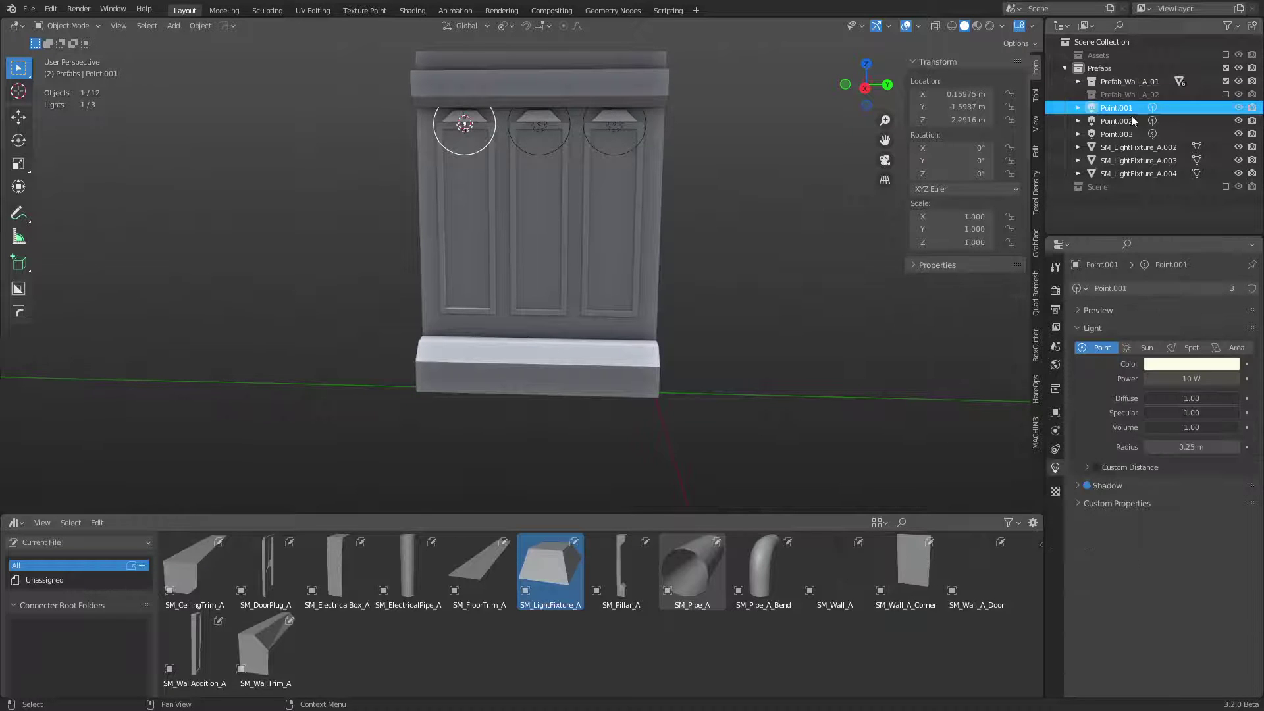
left_click(1119, 134, "shift")
left_click(1138, 173, "shift")
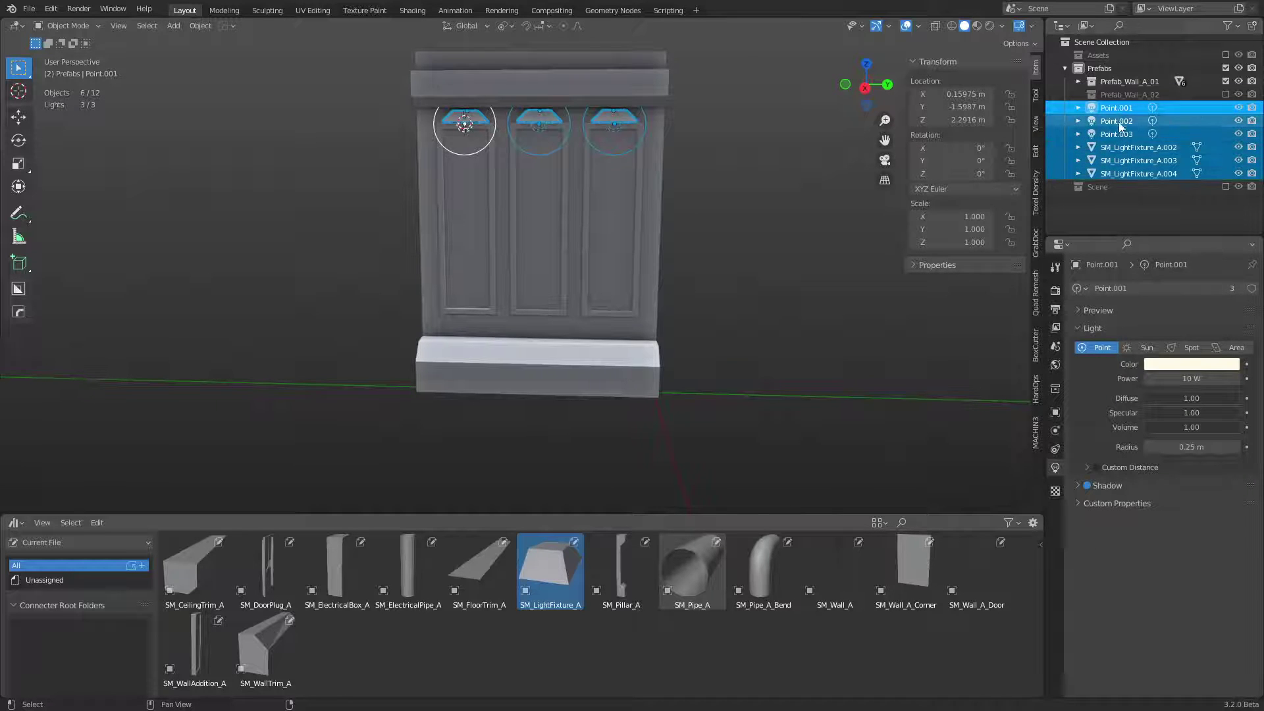
left_click_drag(1119, 132, 1116, 84)
left_click(1078, 81)
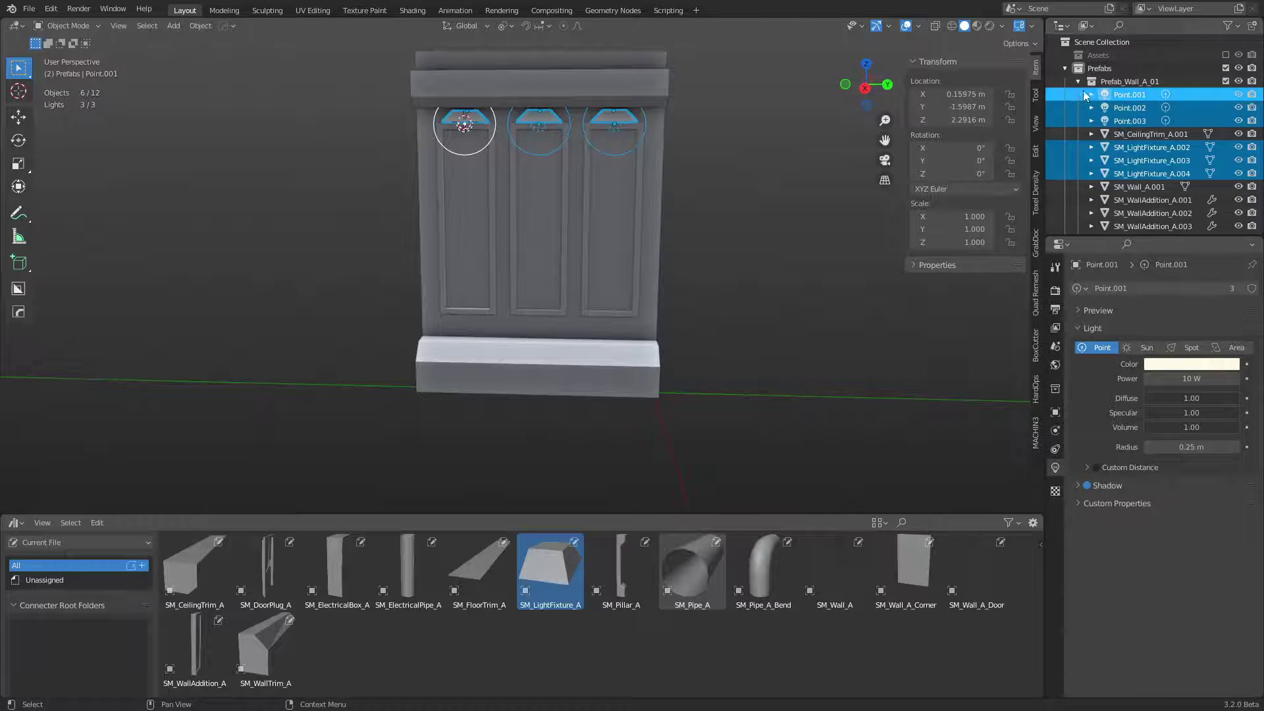
left_click(1078, 82)
Step: Exclude Prefab_Wall_A_01 from the view layer, and also exclude Prefab_Wall_A_02 after reviewing it in right orthographic view
left_click(1113, 94)
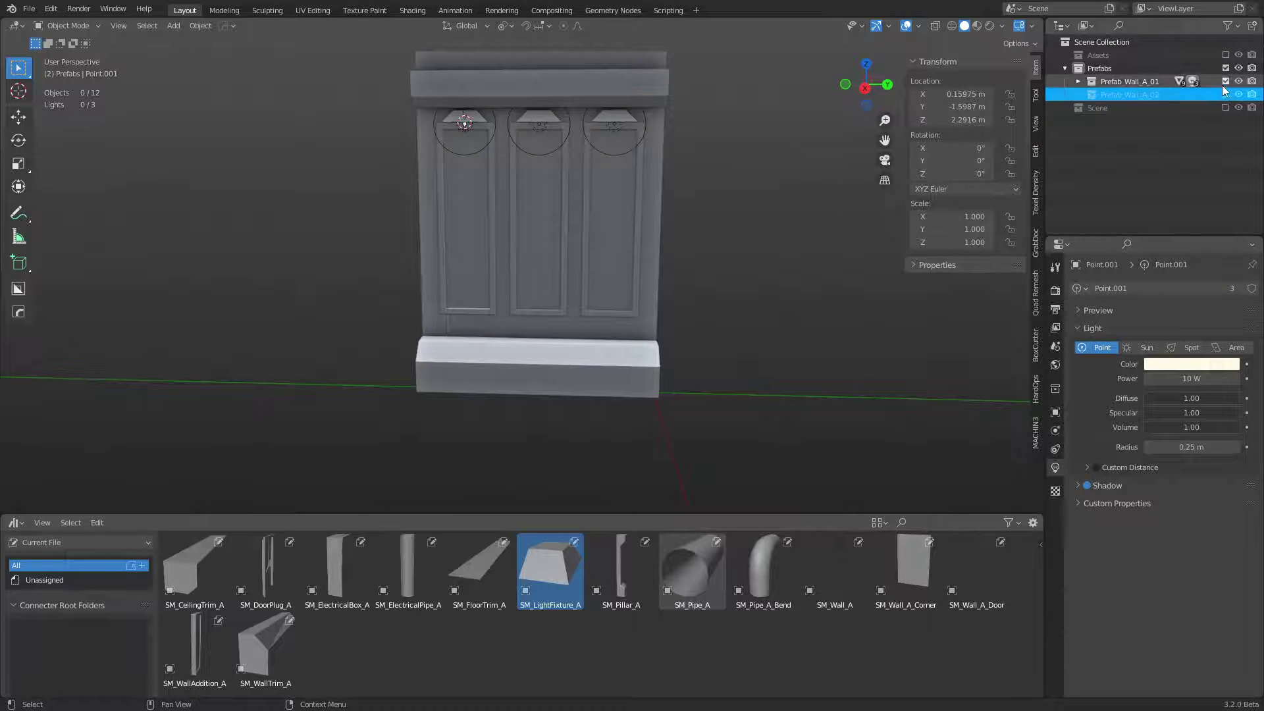
left_click(1224, 82)
left_click(1226, 95)
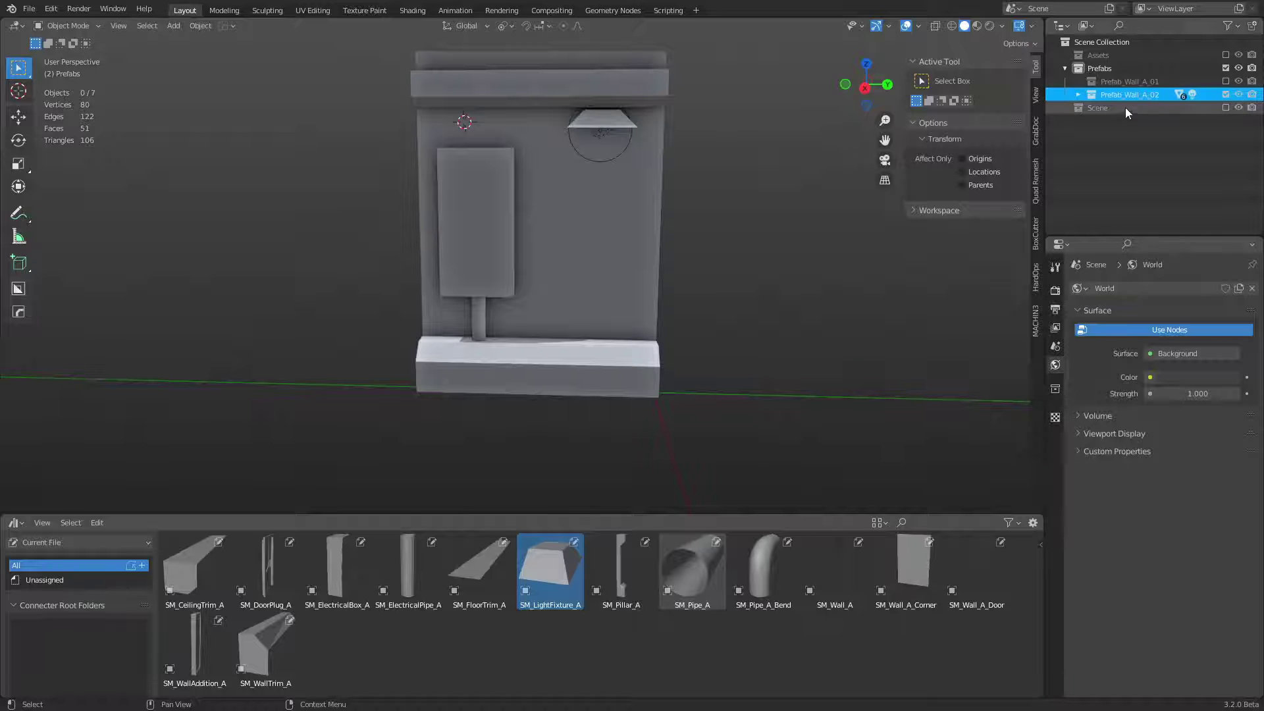
key("KP_3")
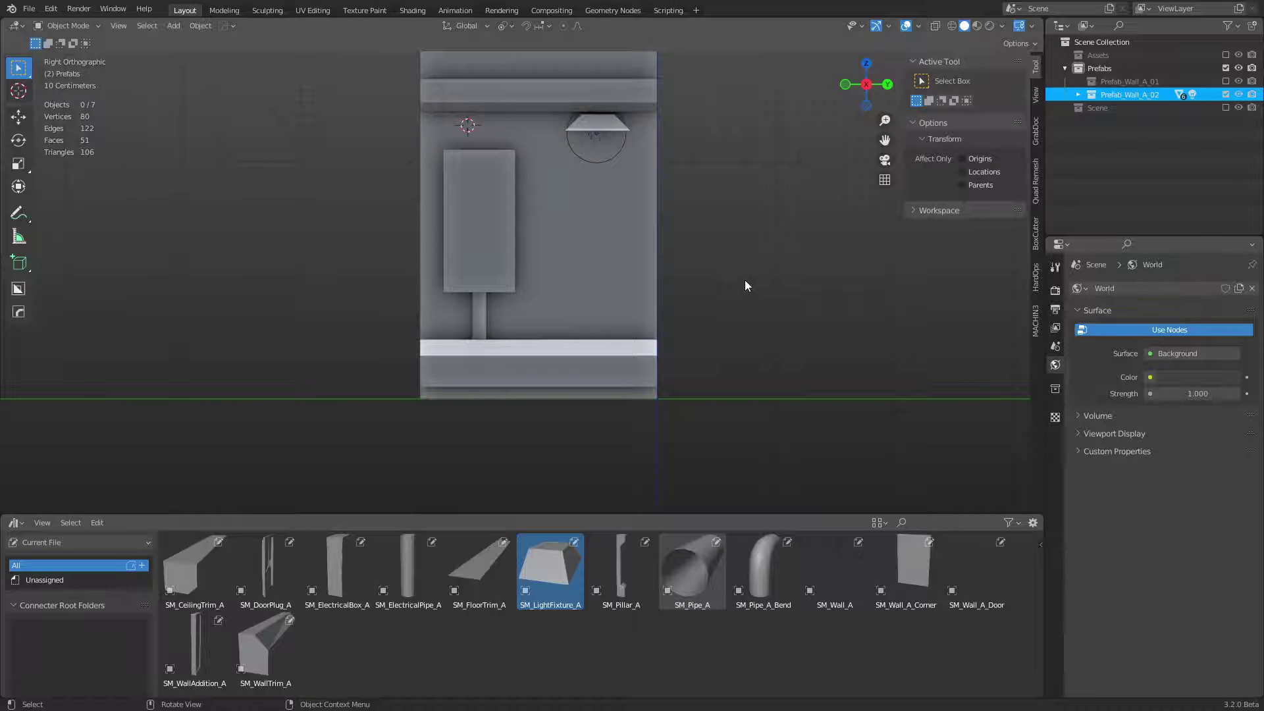
left_click(1225, 94)
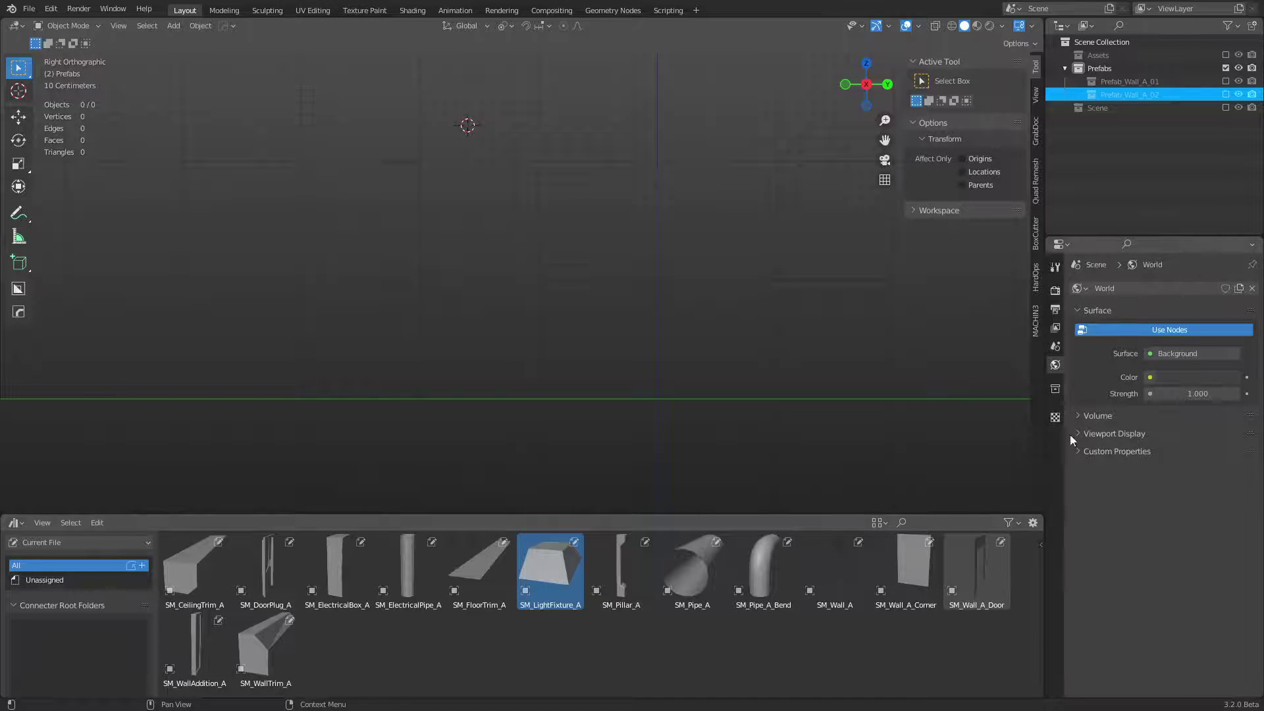
left_click(1096, 231)
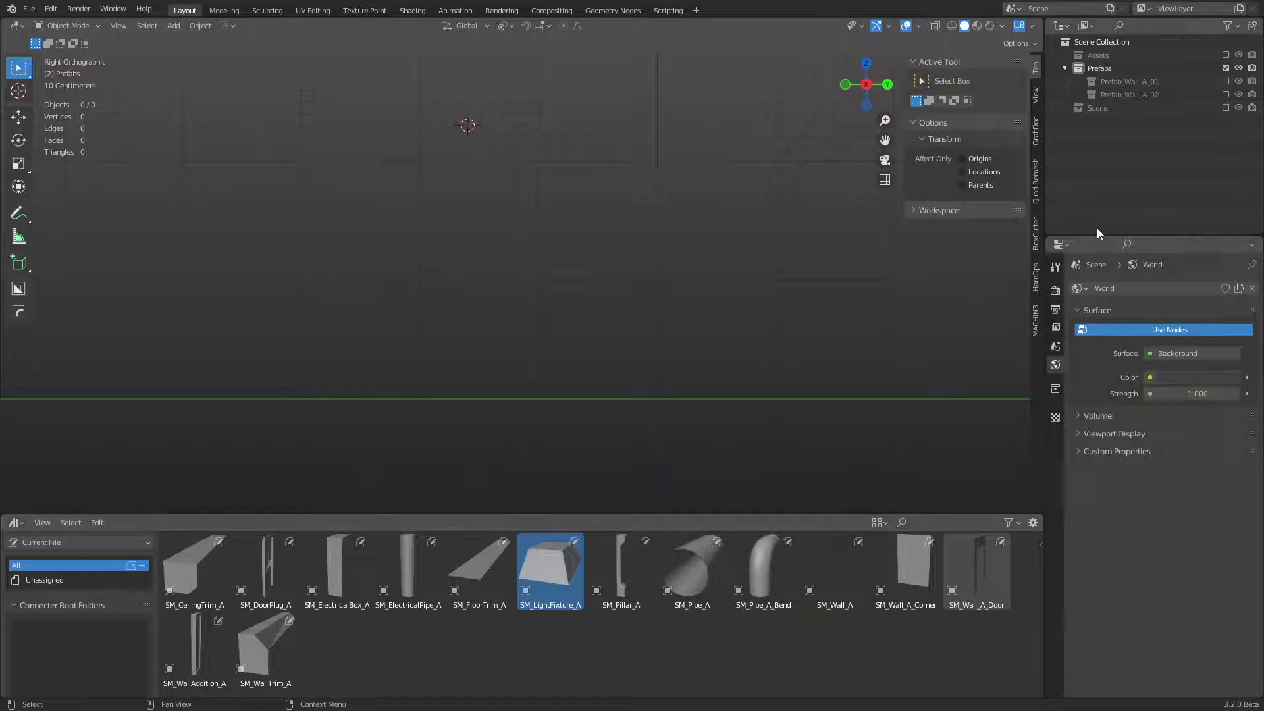
Step: Add the SM_Wall_A_Door asset at the world origin and move it into a new collection named Prefab_Wall_A_Door_01
left_click_drag(983, 568, 637, 399)
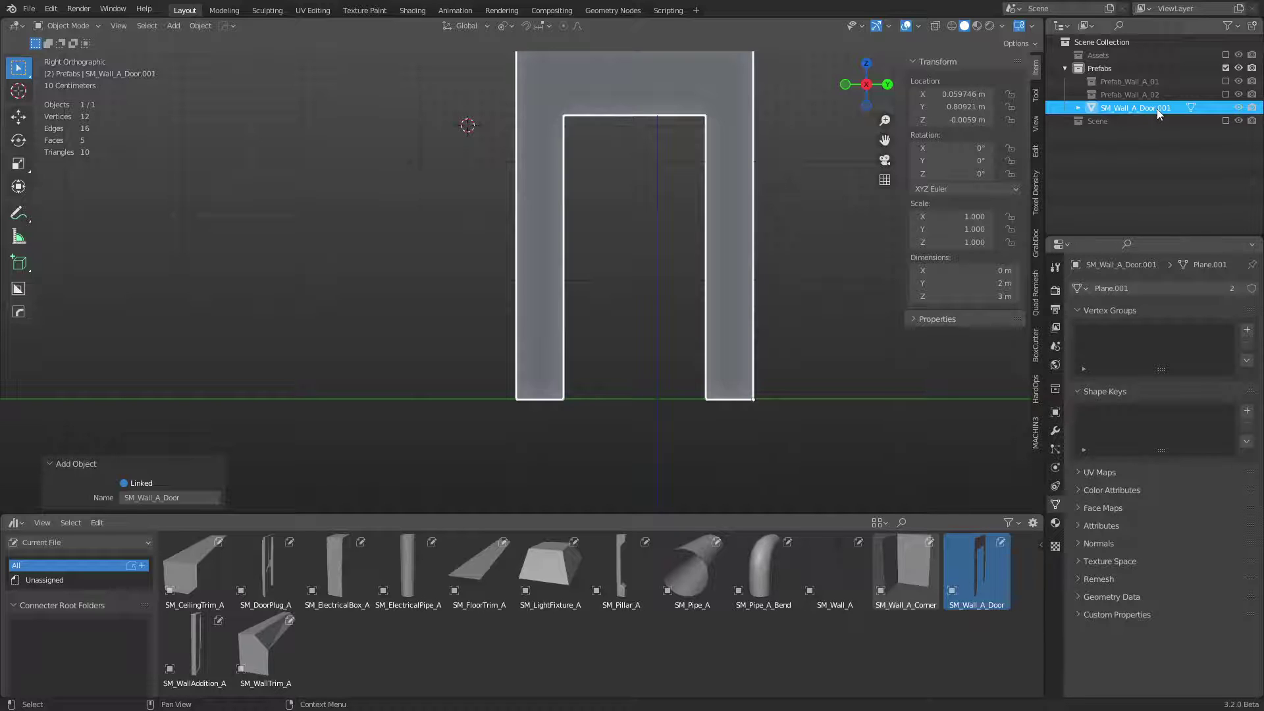
key("BackSpace")
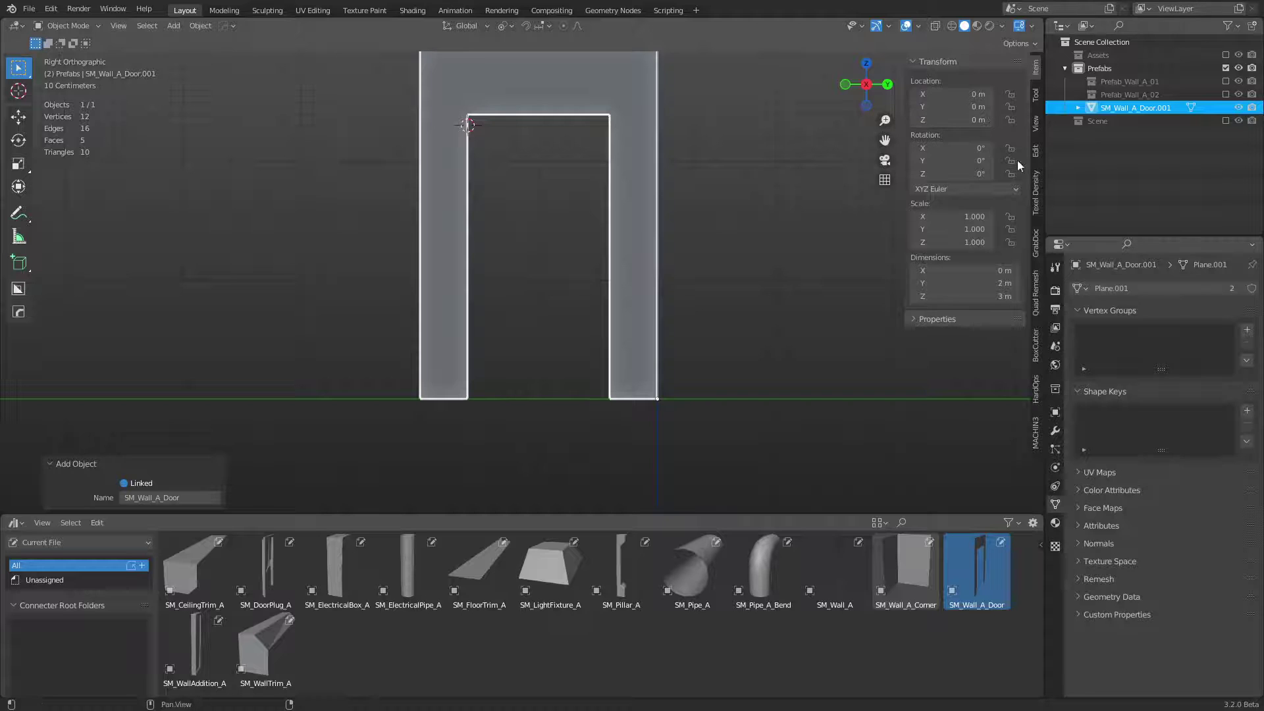
key("m")
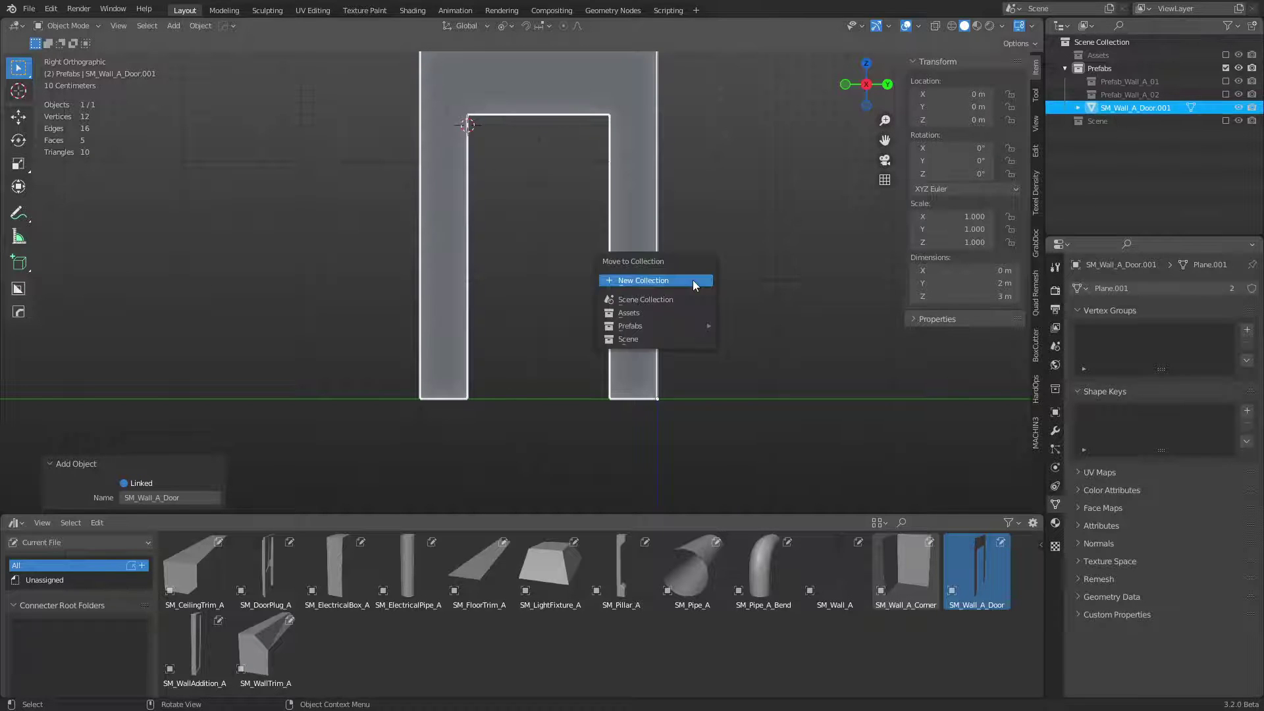
left_click(692, 281)
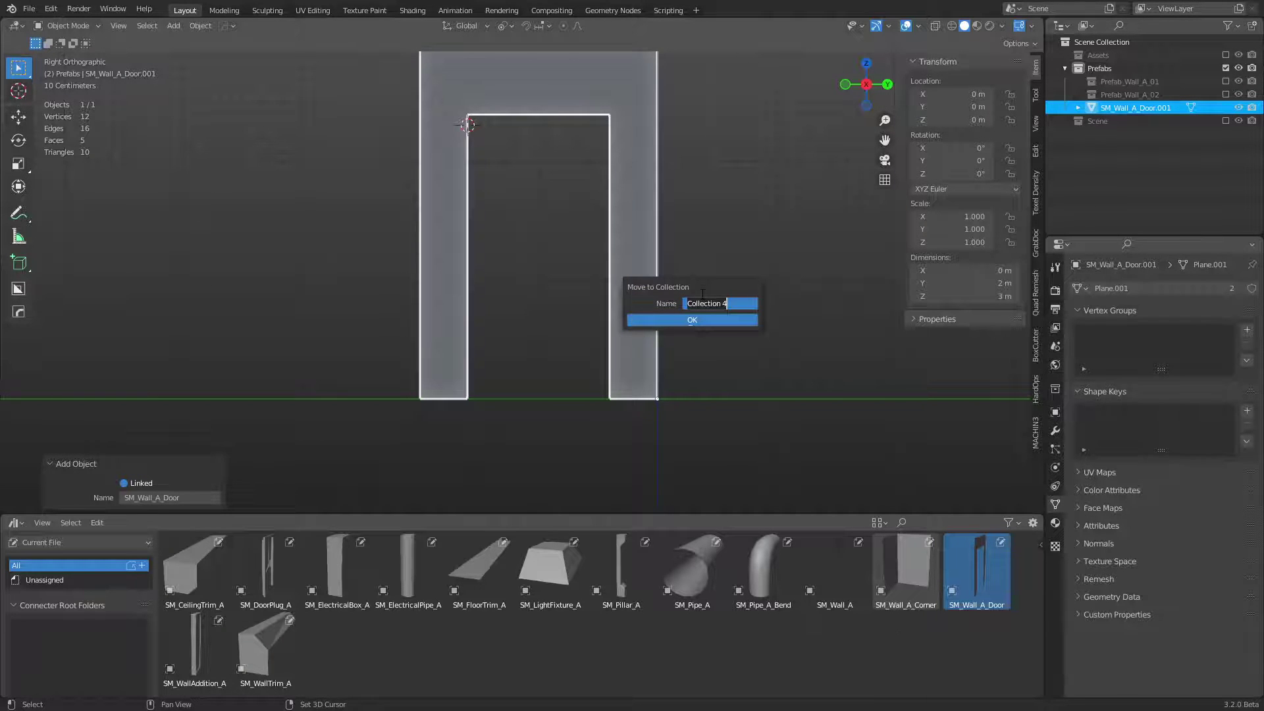
type("S")
type("re")
type("fab_Wall")
type("_A_Doo")
type("r_")
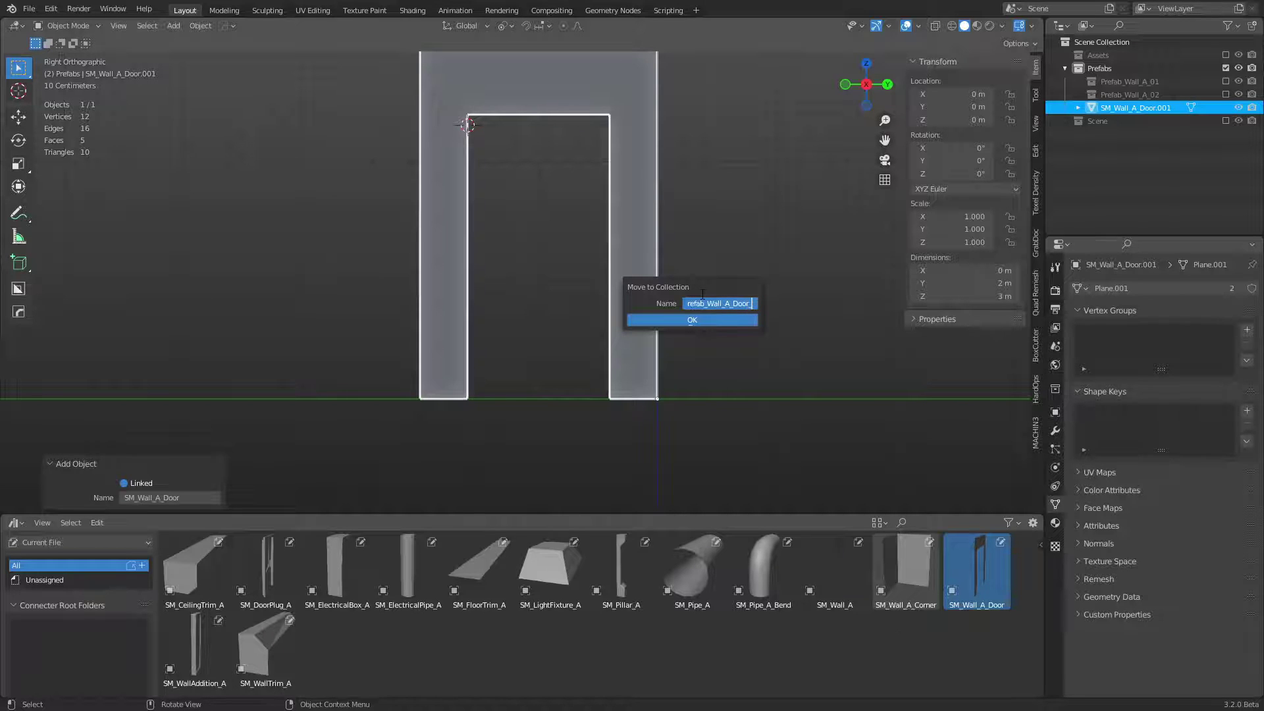
type("01")
left_click(712, 319)
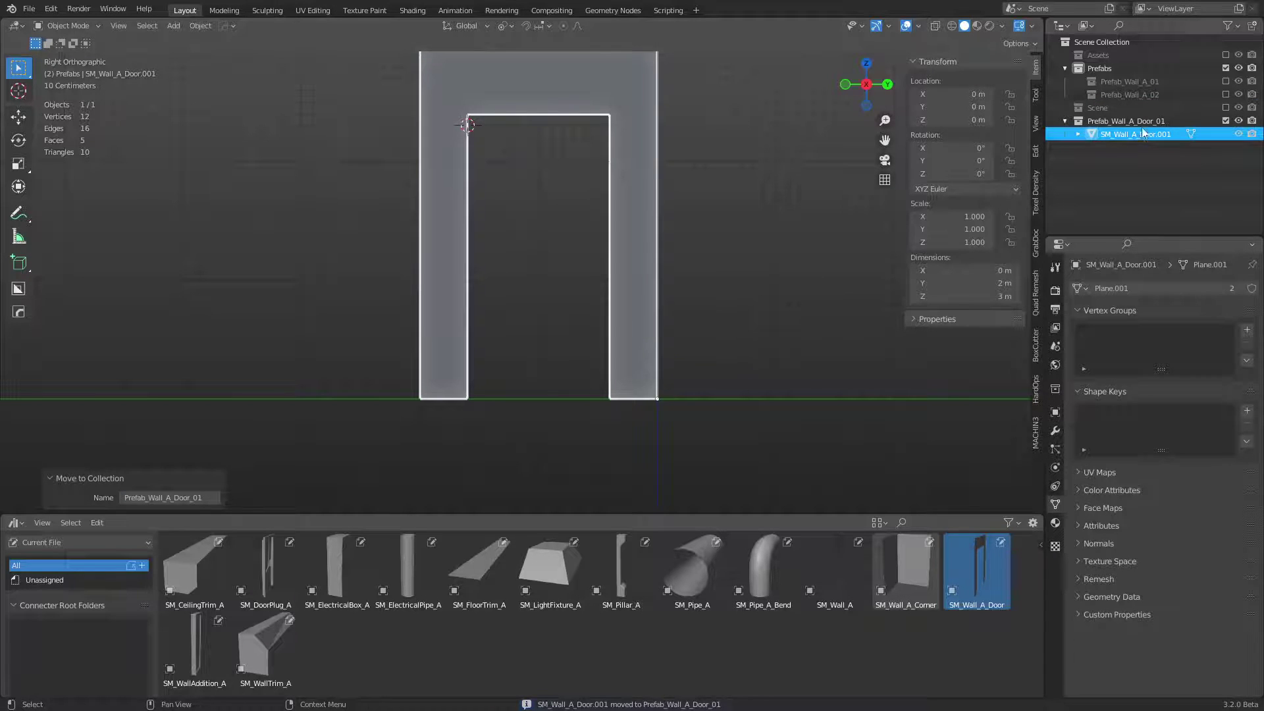
Step: Nest the Prefab_Wall_A_Door_01 collection inside the Prefabs collection
left_click_drag(1122, 121, 1096, 68)
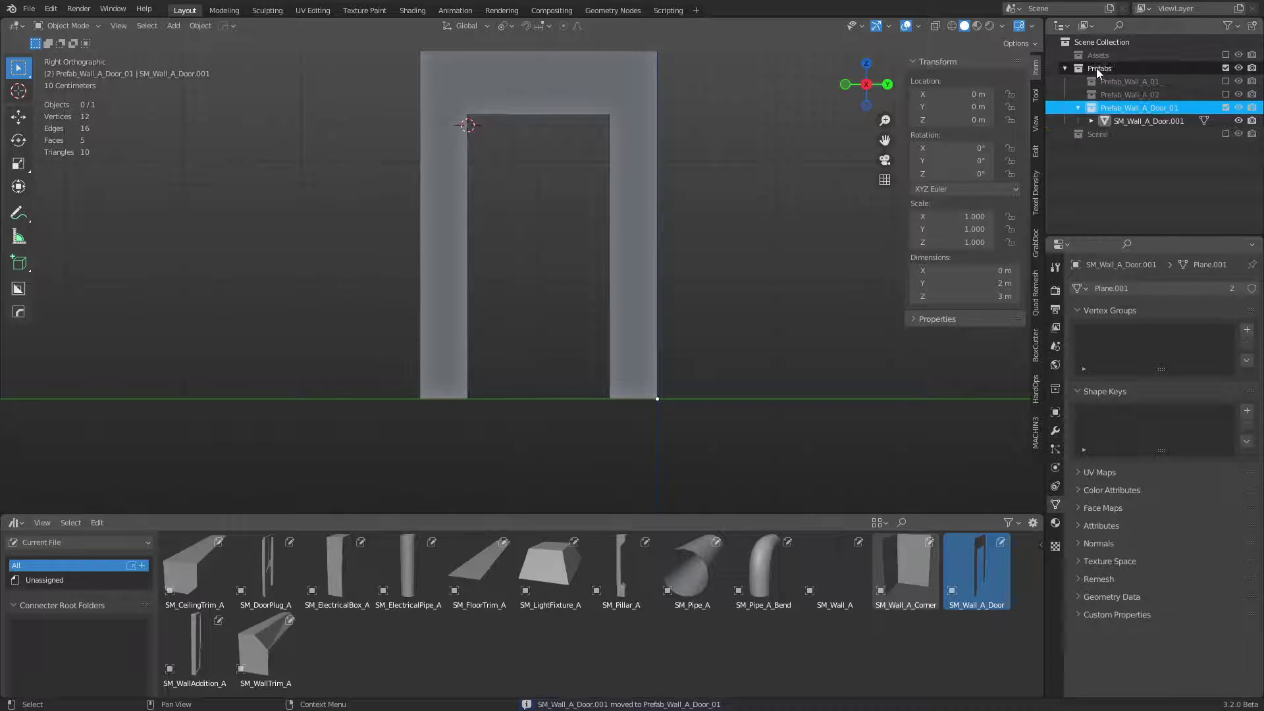
left_click(1132, 122)
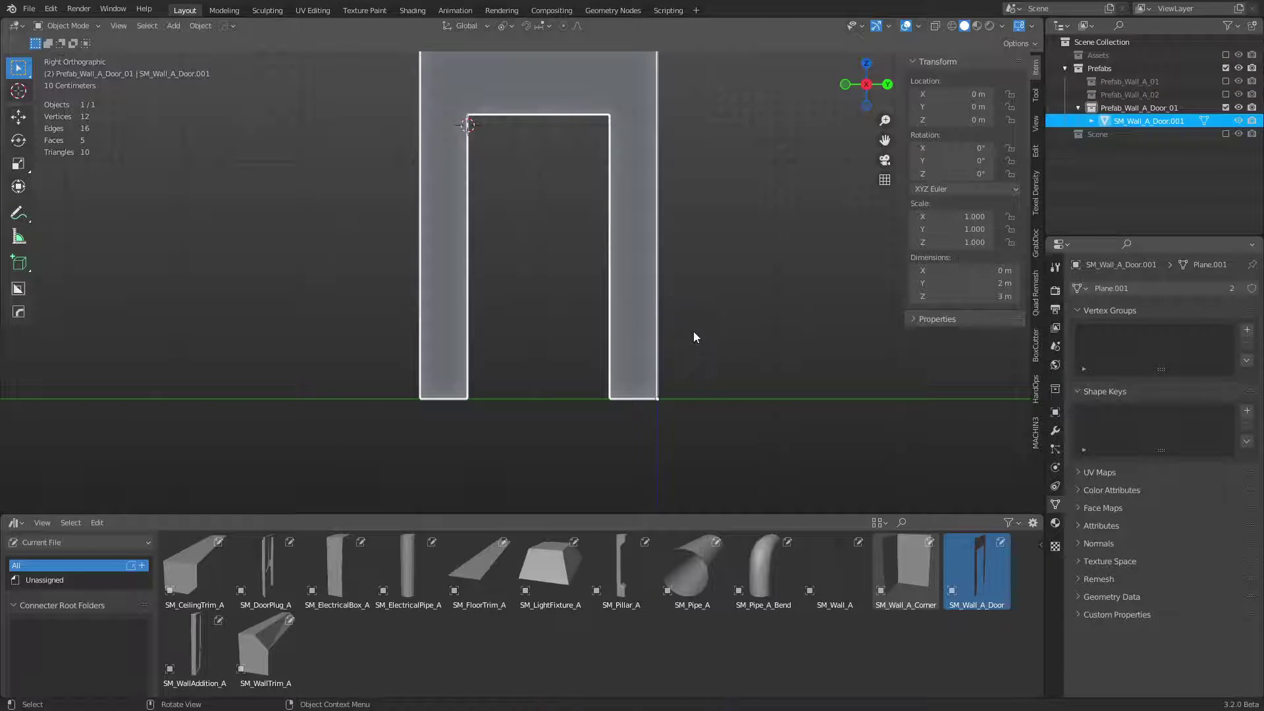
left_click(694, 415)
Step: Add the SM_DoorPlug_A asset, reset its location to the origin and move it -1 m along Y into the doorway
middle_click_drag(682, 426, 681, 397)
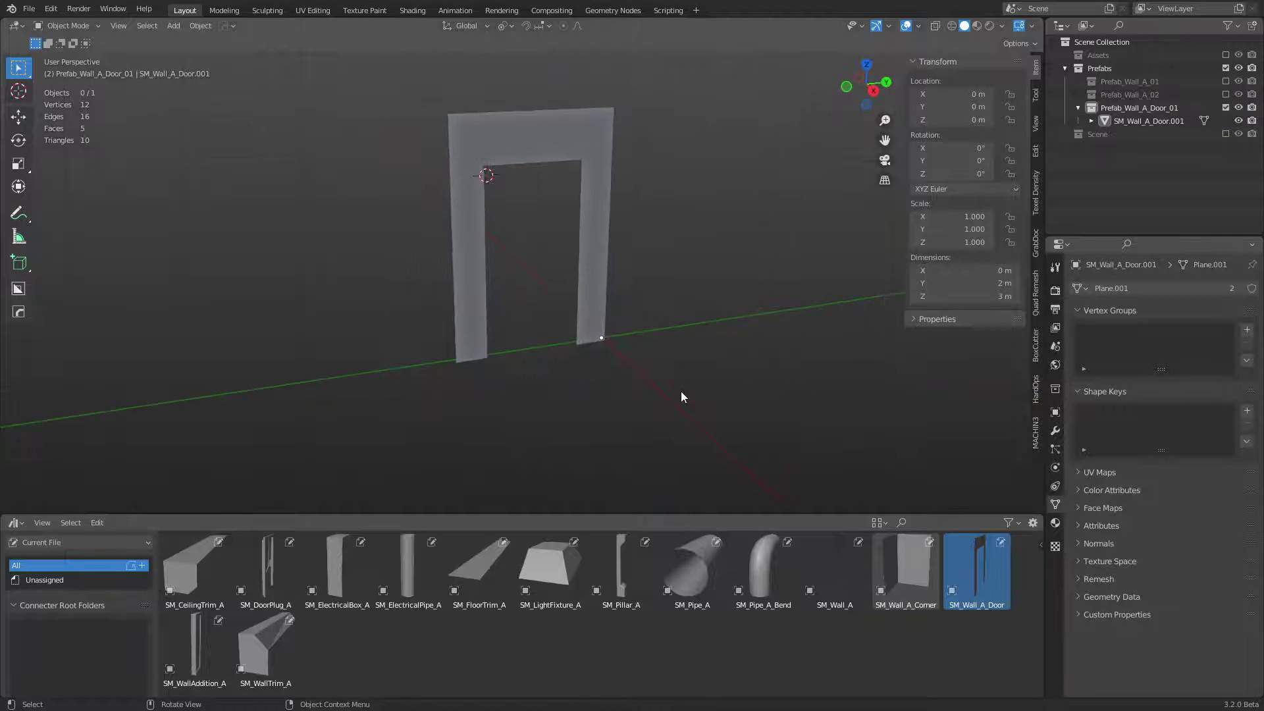
left_click_drag(284, 571, 499, 392)
middle_click_drag(491, 396, 564, 378)
scroll(566, 378, "down", 4)
key("alt+g")
scroll(606, 346, "up", 5)
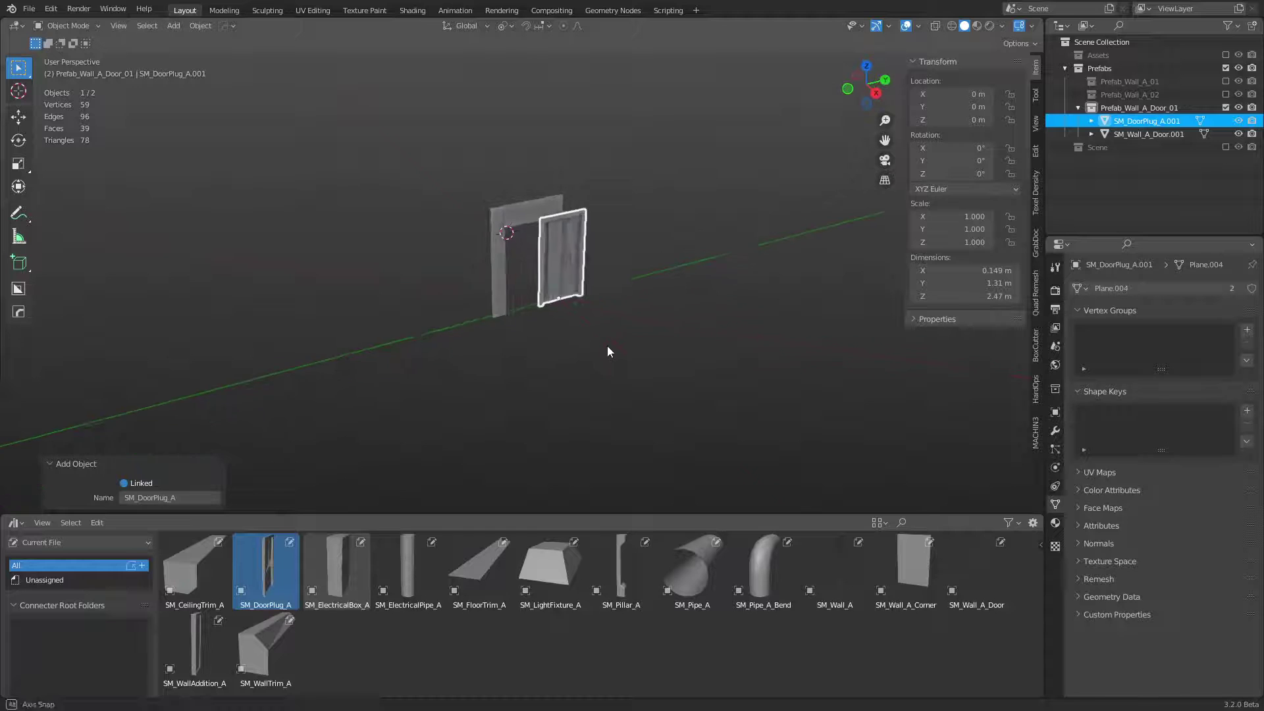
type("gy-1")
key("Return")
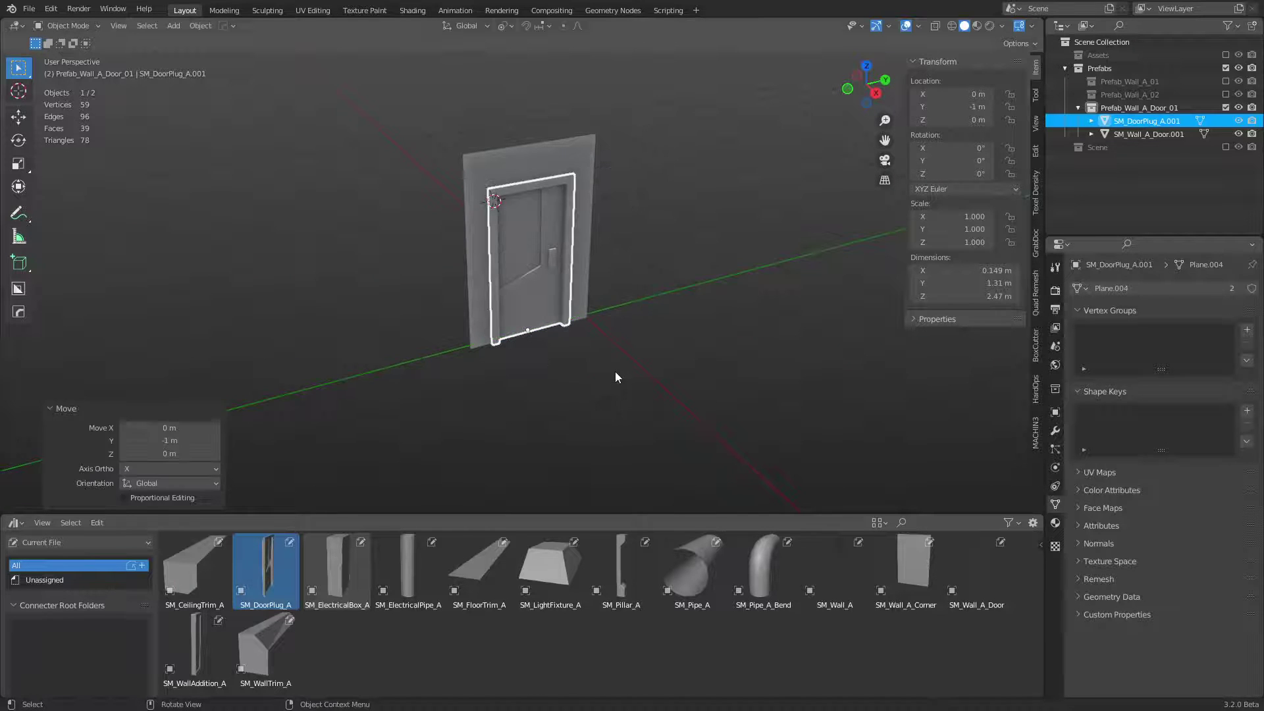
left_click(613, 373)
Step: Add the SM_Pillar_A asset to the door prefab and reset its location to the world origin
scroll(611, 374, "up", 3)
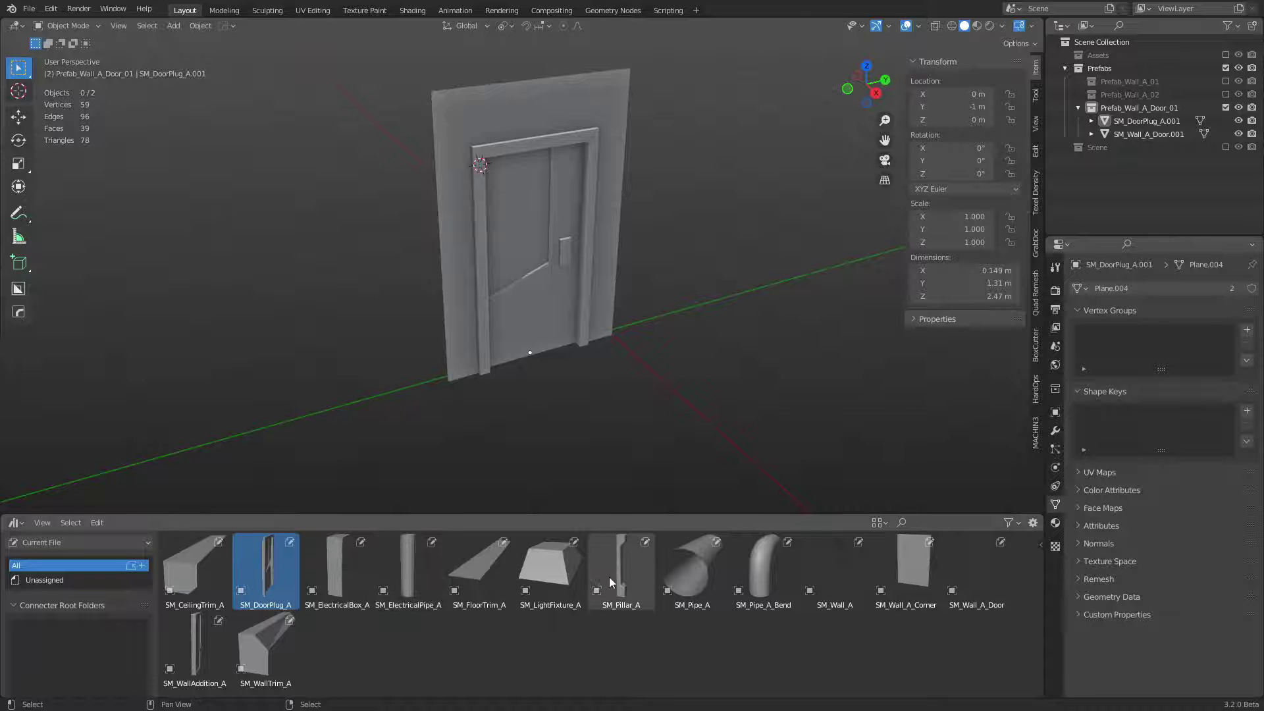
left_click_drag(609, 576, 613, 432)
key("g")
key("shift+z")
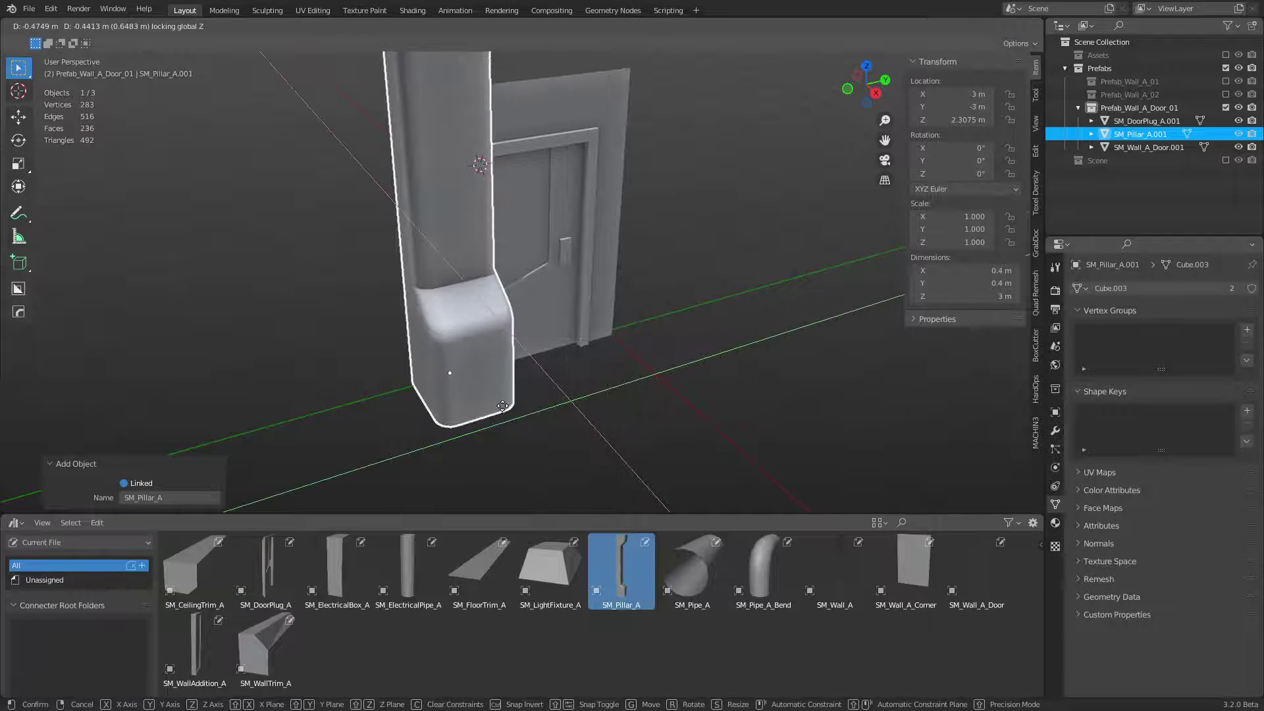
left_click(502, 407, "ctrl")
middle_click_drag(670, 405, 665, 357, "alt")
key("alt+g")
Step: Duplicate the pillar and move the copy -2 m along Y to the other side of the door wall
key("shift+d")
type("y")
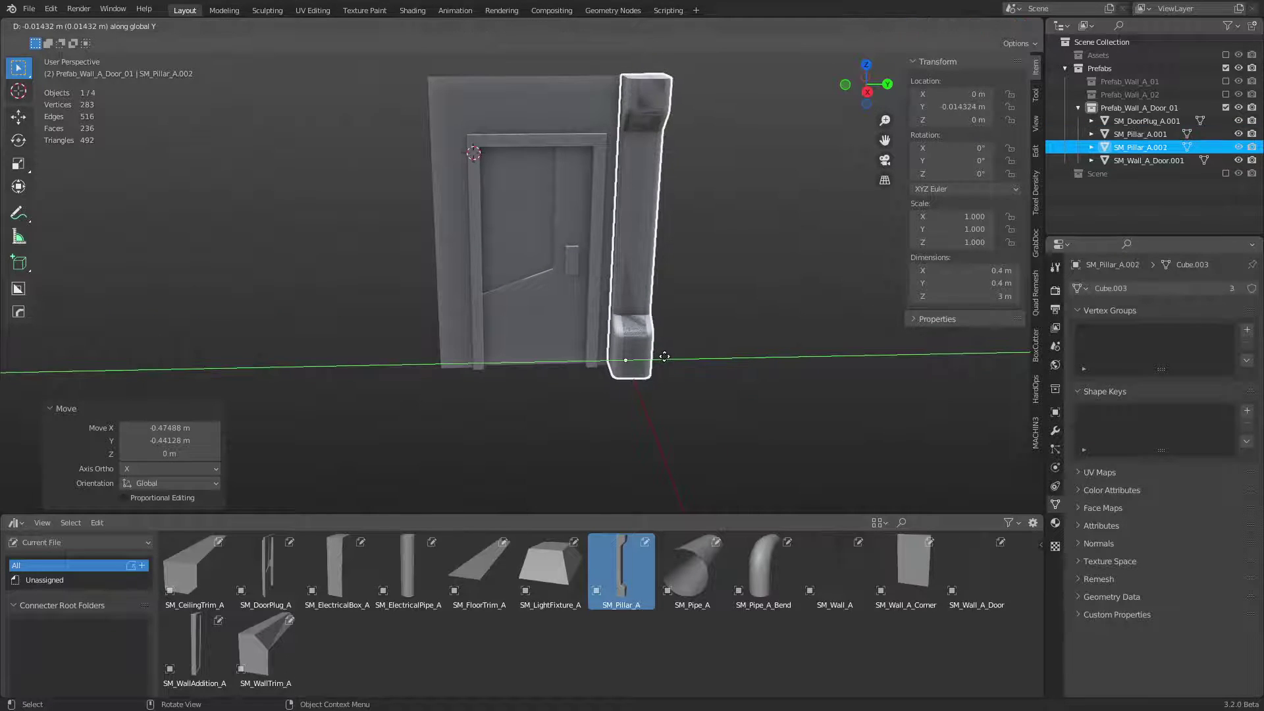
type("-2")
key("Return")
left_click(583, 445)
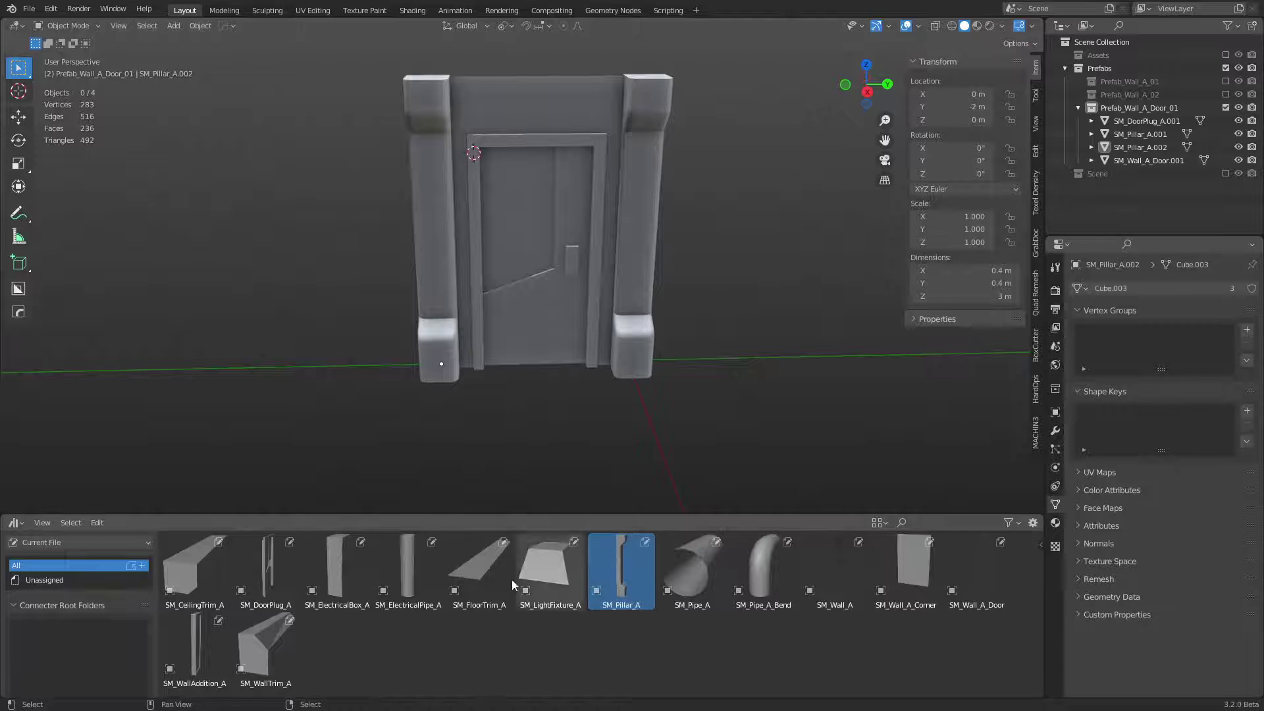
Step: Add the SM_CeilingTrim_A asset, reset its location to the origin and raise it 3 m along Z
left_click(219, 588)
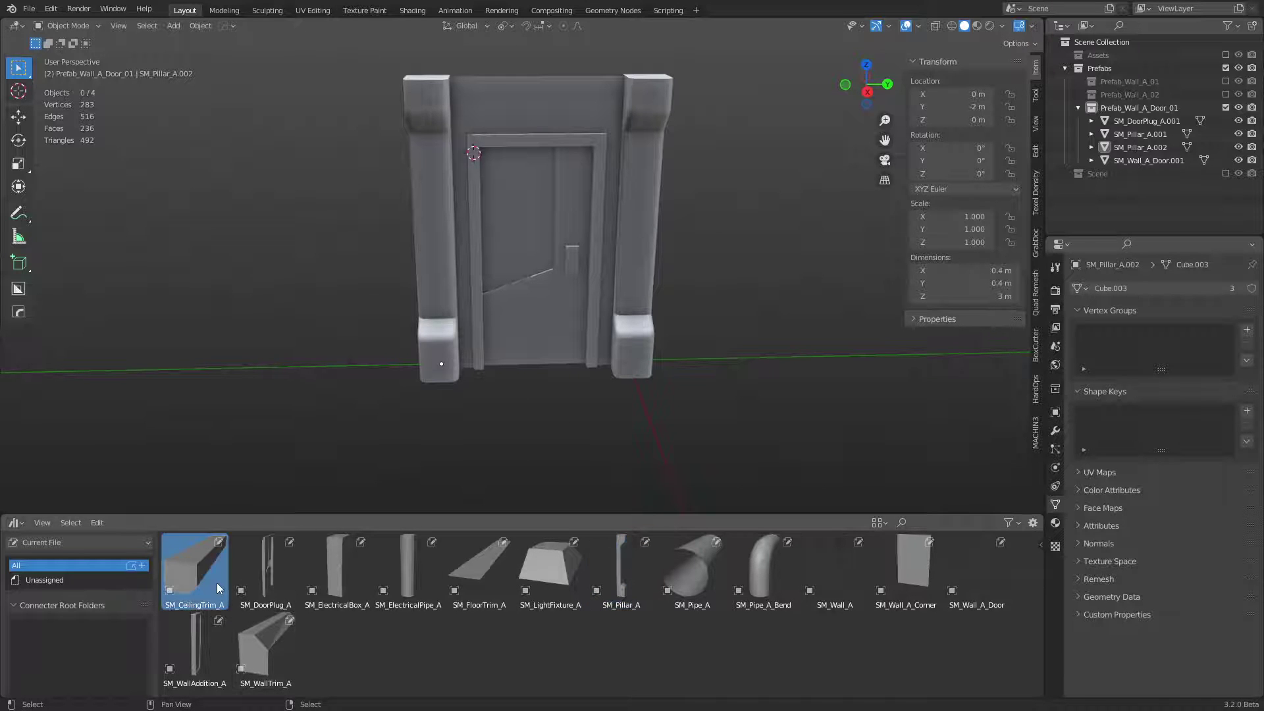
left_click_drag(219, 588, 547, 434)
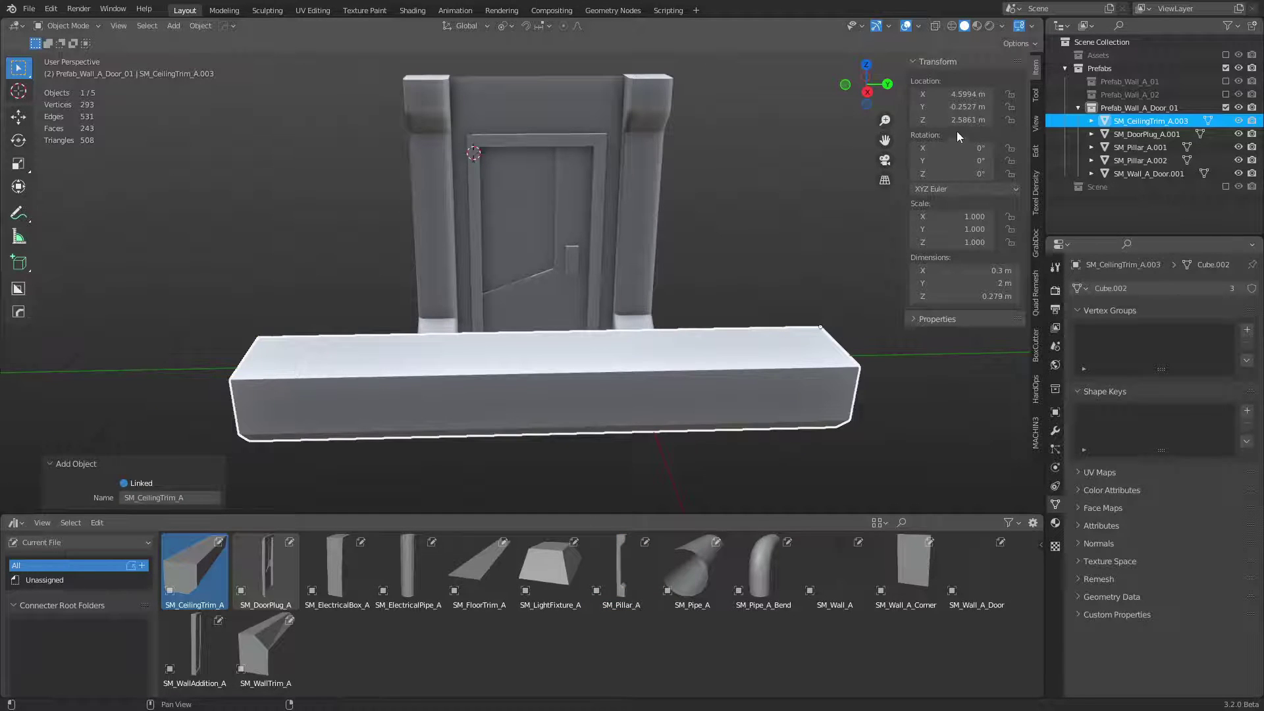
key("BackSpace")
key("g")
key("z")
key("3")
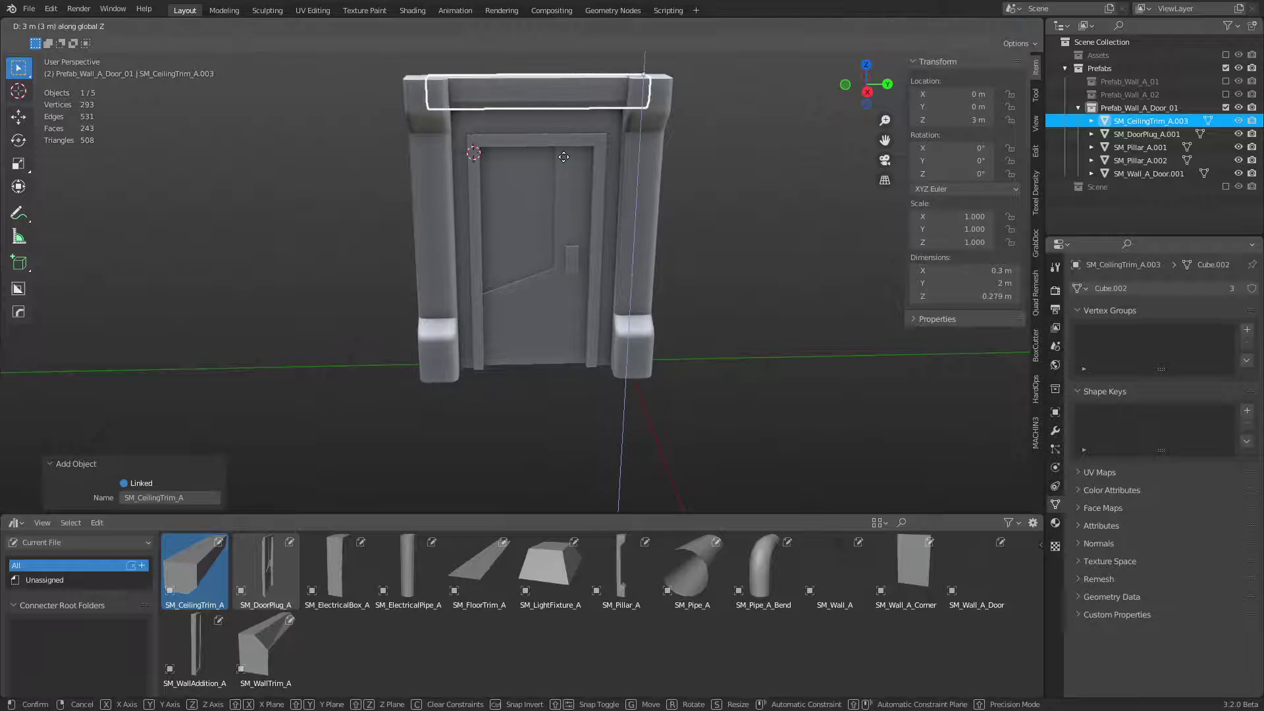
key("Return")
left_click(705, 305)
Step: Lower the ceiling trim by 0.3 m along Z in front orthographic view
middle_click_drag(704, 305, 677, 349)
key("ctrl+z")
key("KP_1")
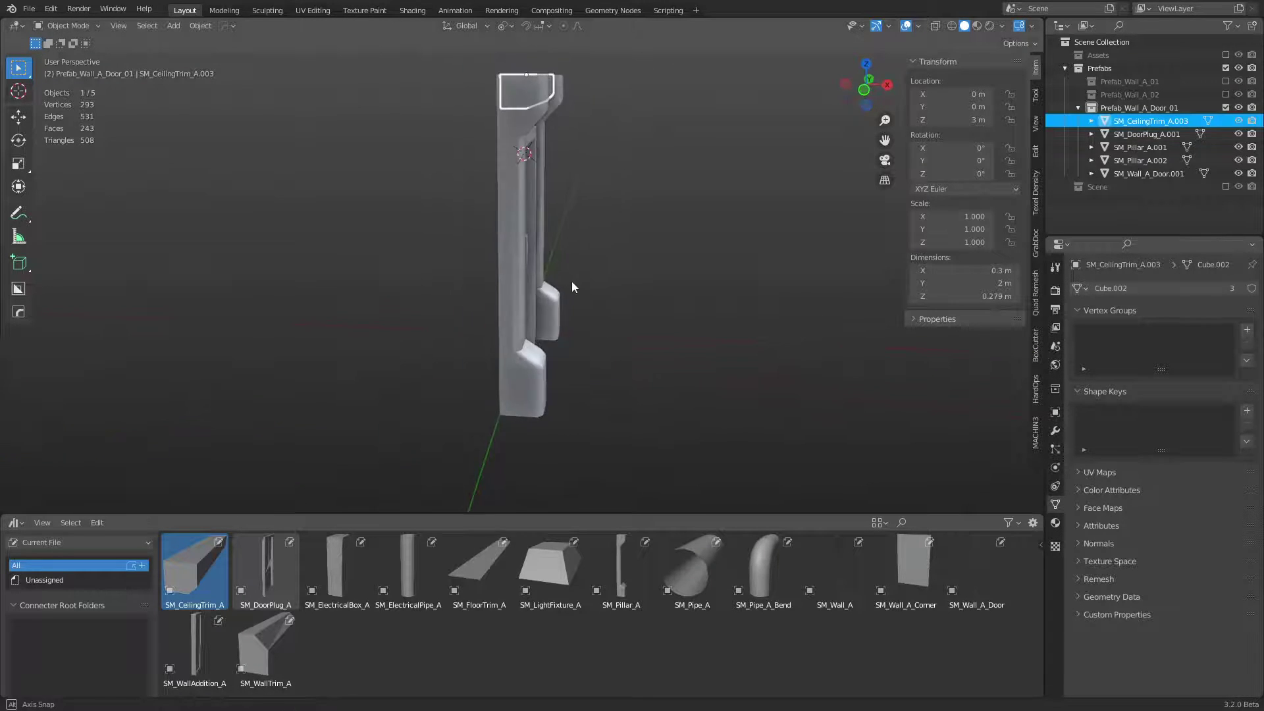
key("g")
key("z")
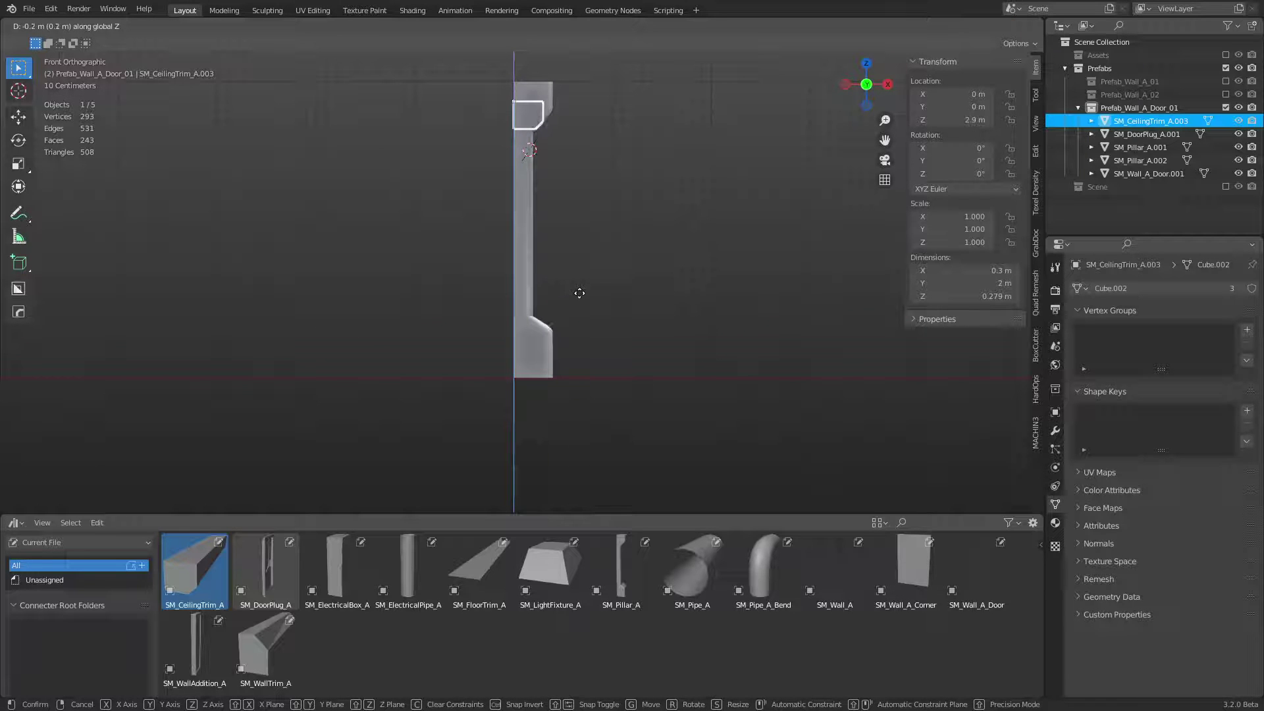
left_click(582, 301)
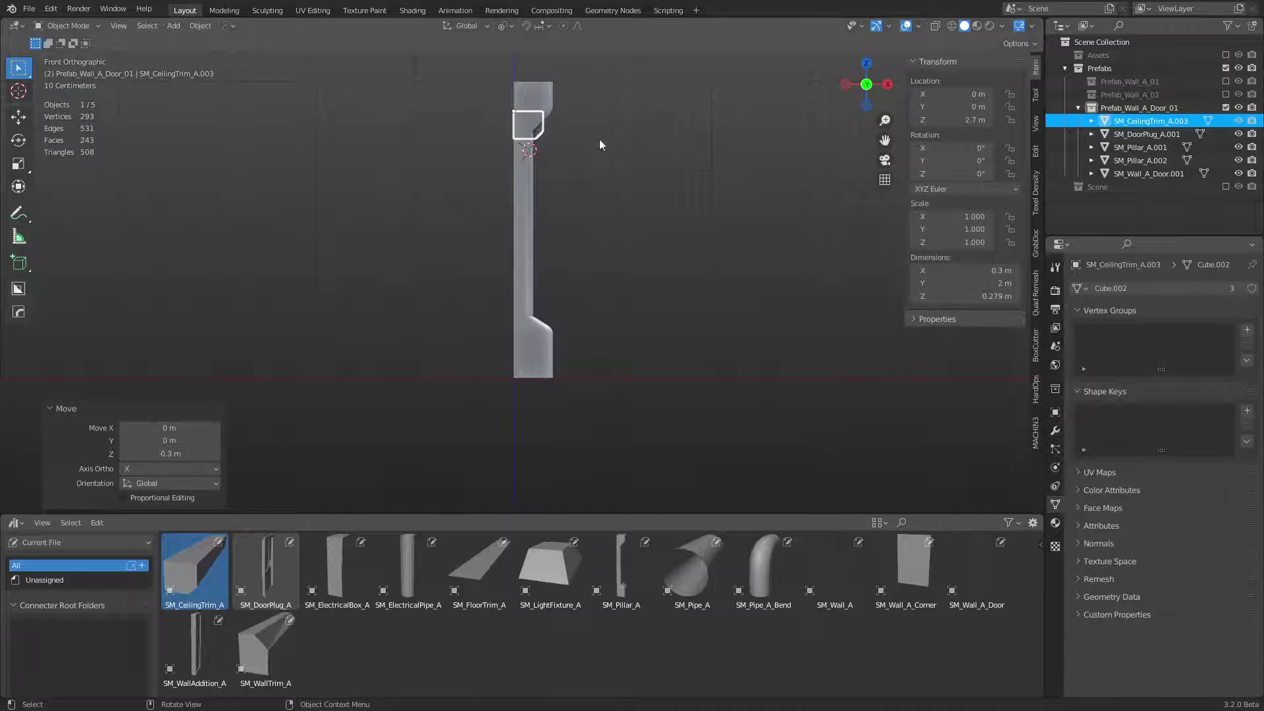
left_click(661, 252)
Step: Open the SM_Pillar_A.002 mesh for editing in vertex selection mode
left_click(528, 241)
middle_click_drag(584, 229, 609, 267)
key("ctrl+Tab")
left_click(588, 272)
key("1")
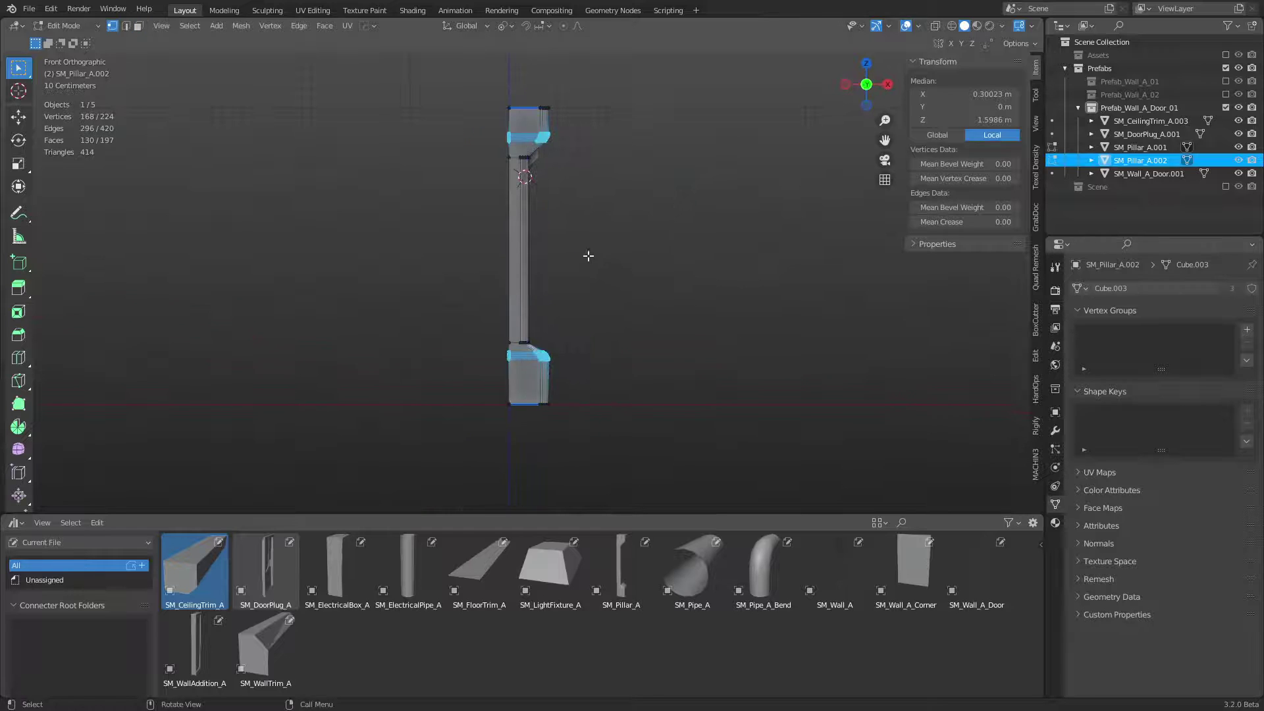
left_click_drag(489, 175, 560, 138)
key("shift+space")
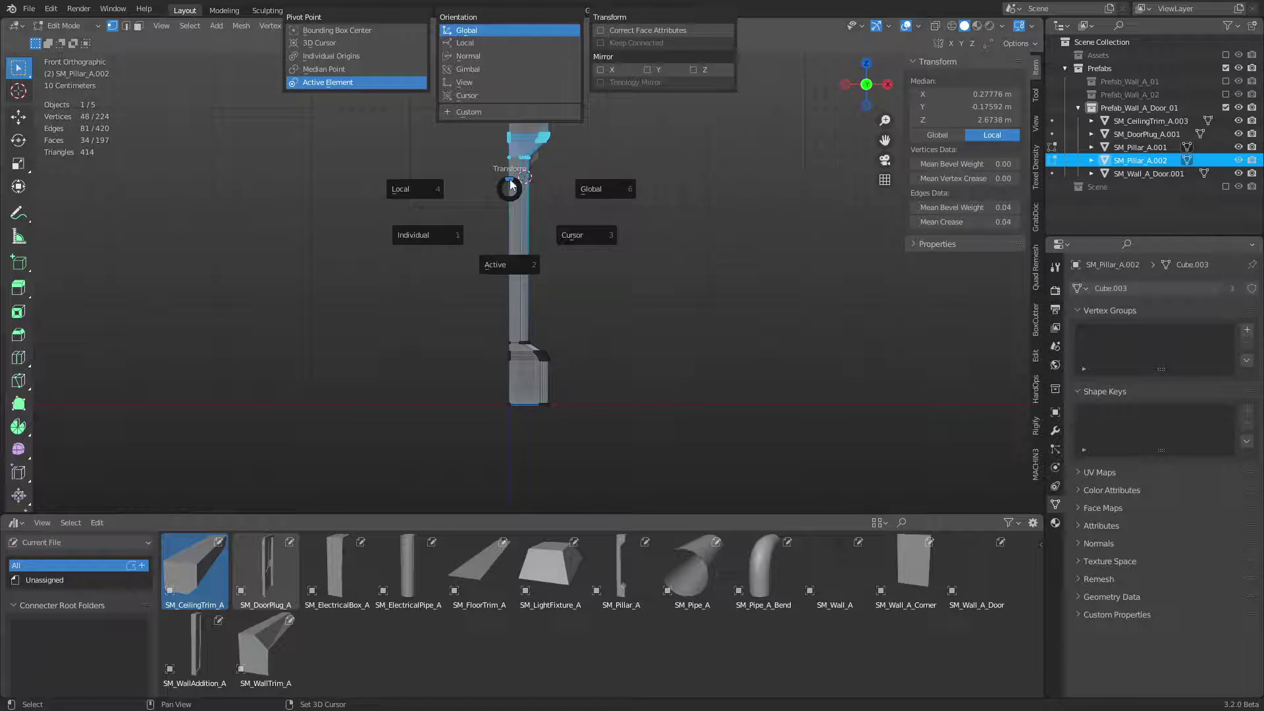
left_click(366, 86)
key("g")
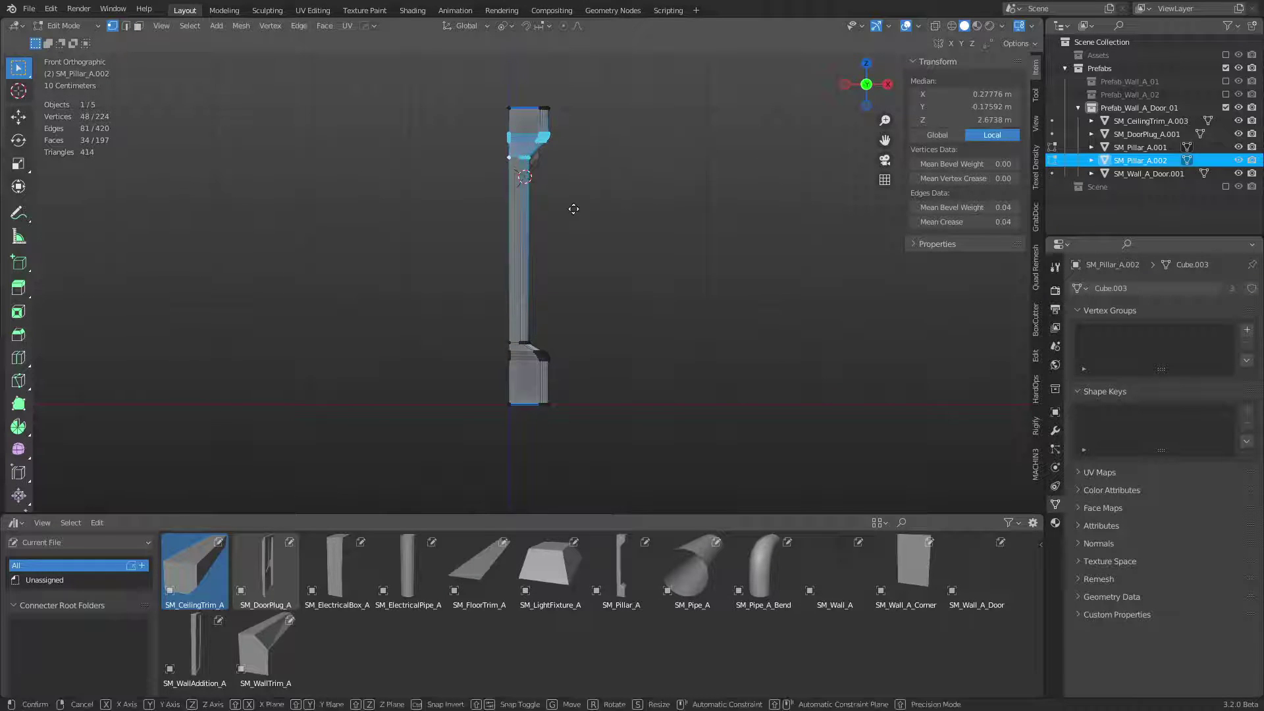
key("z")
right_click(582, 218)
Step: Select the lower vertices of the pillar's upper block through the mesh using X-ray and move them -0.1 m along Z
key("alt+z")
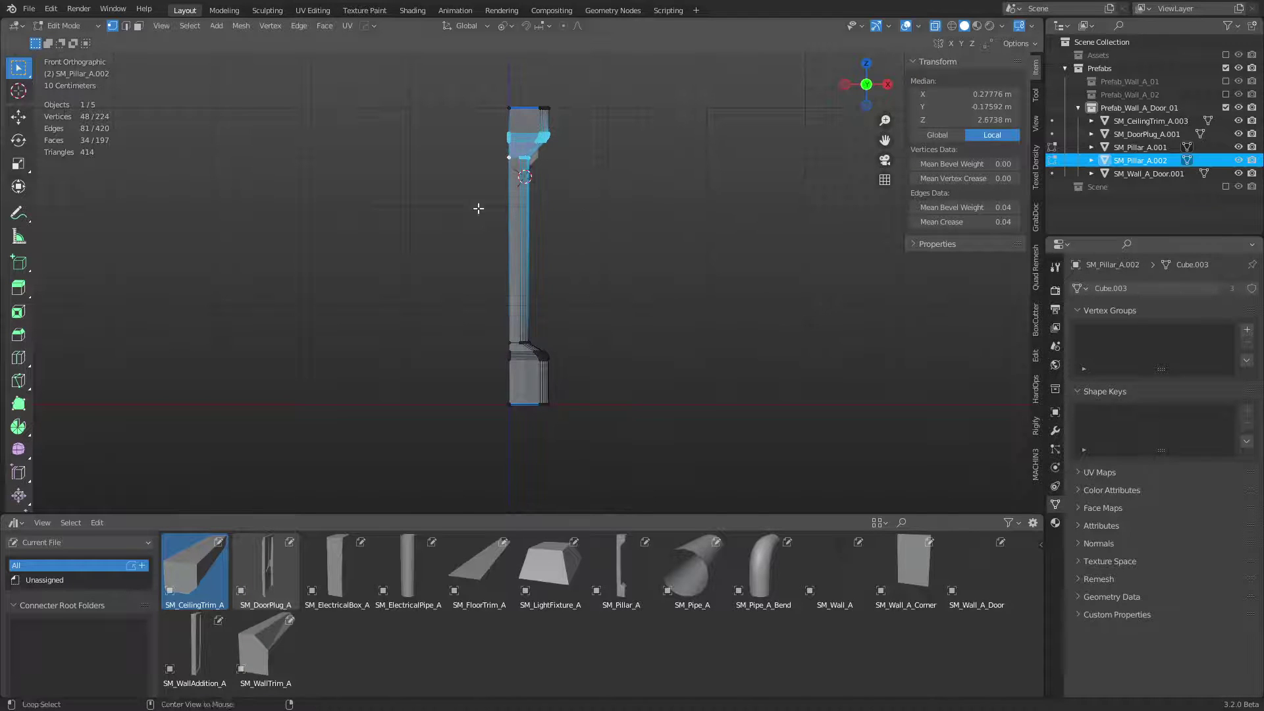
left_click_drag(446, 193, 586, 123)
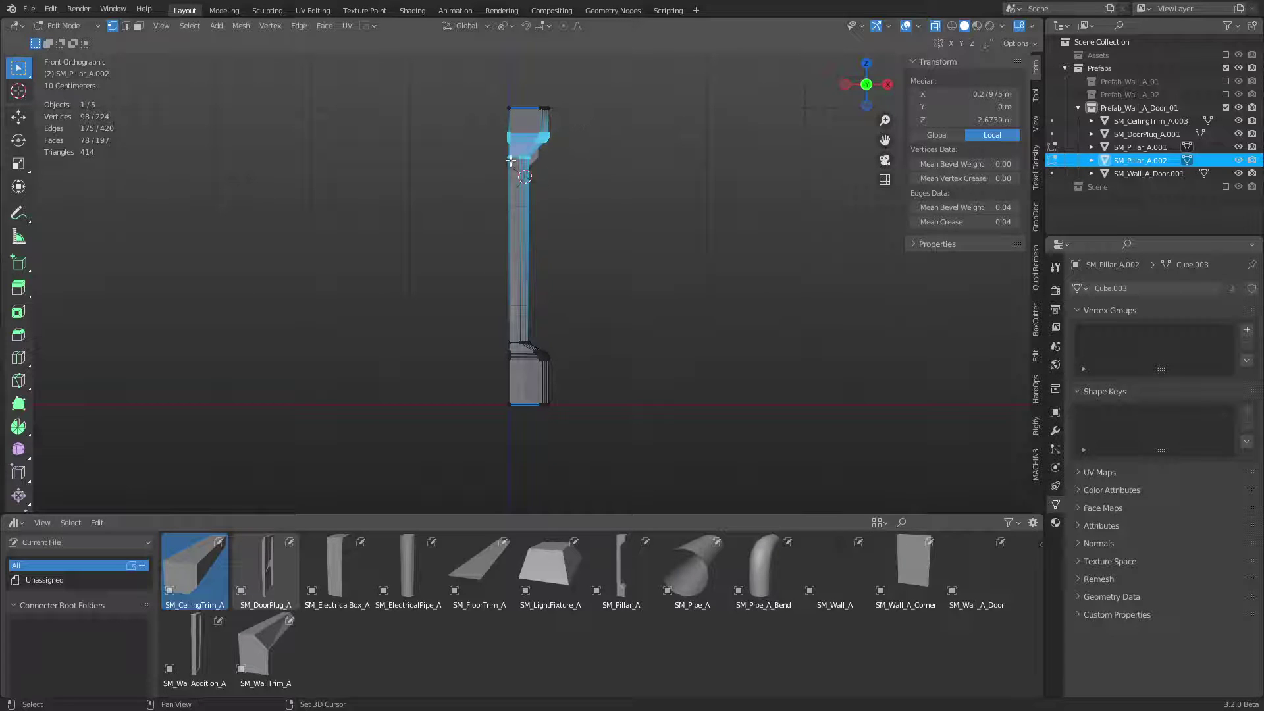
key("g")
key("z")
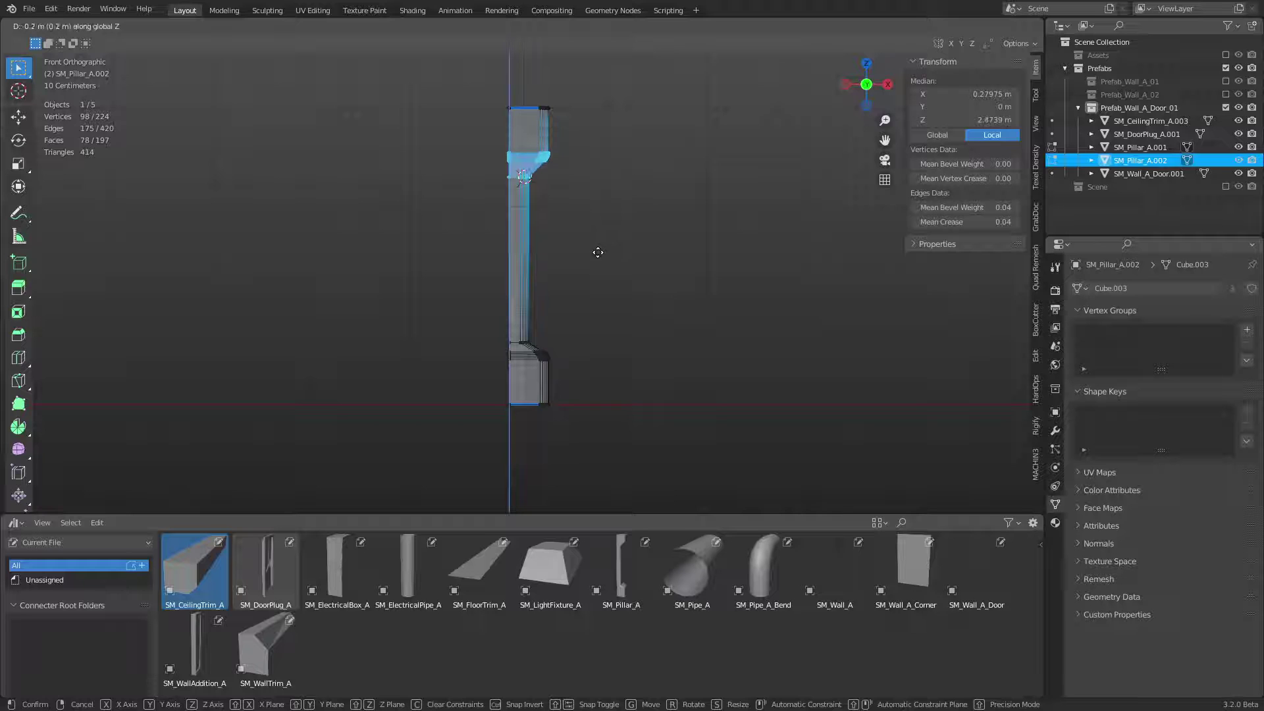
left_click(595, 241)
key("Tab")
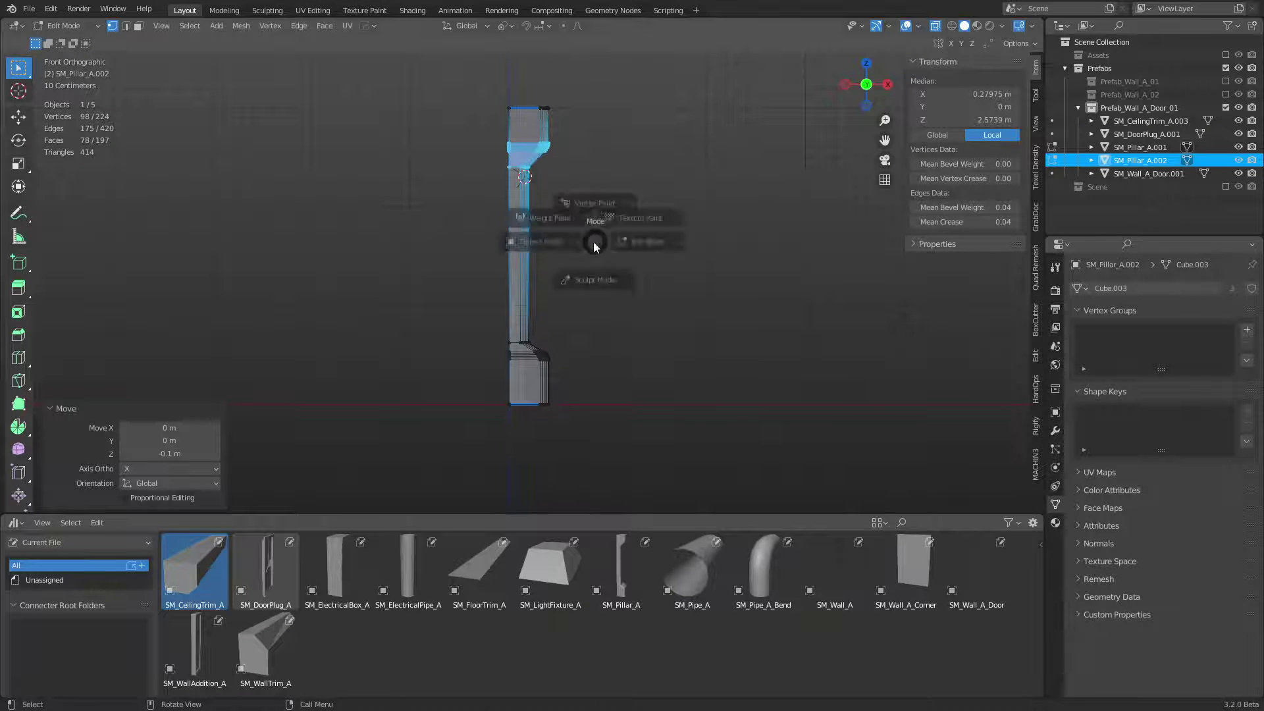
key("alt+z")
middle_click_drag(649, 249, 536, 255)
scroll(536, 260, "up", 3)
key("g")
key("z")
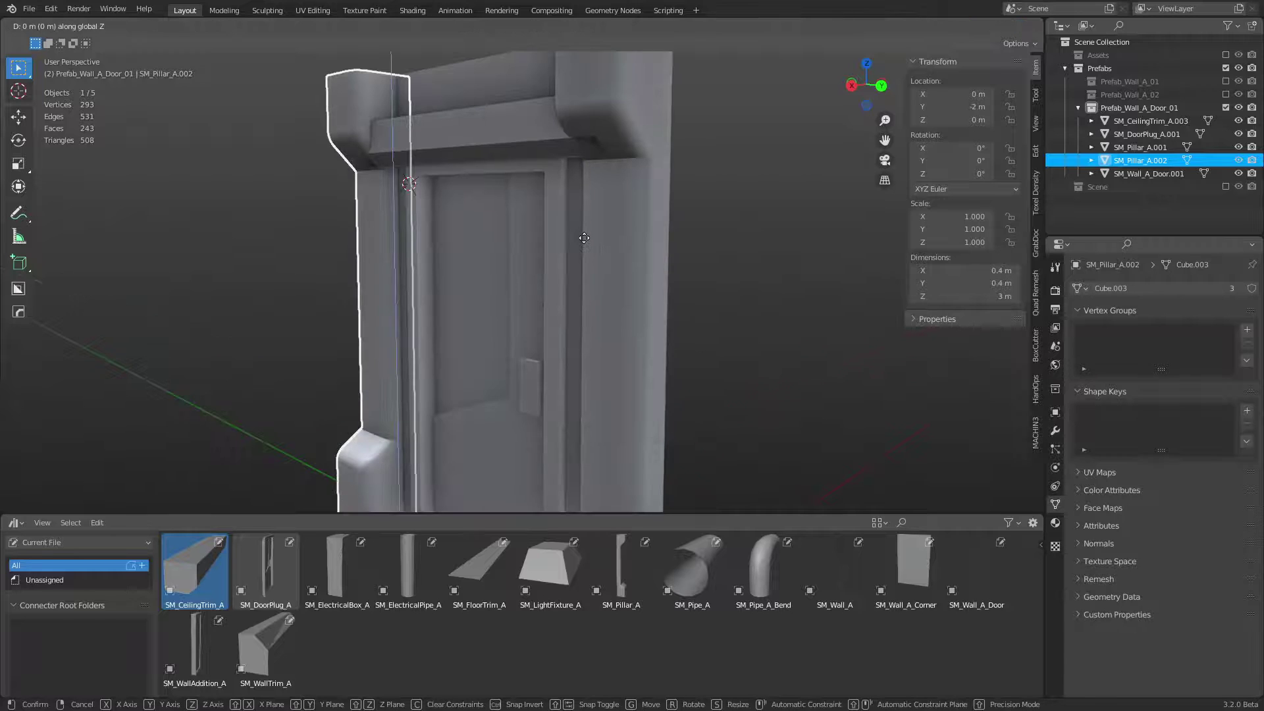
right_click(598, 329)
Step: Move the same vertices of the pillar's upper block another -0.1 m along Z and return to Object Mode
key("Tab")
key("g")
key("z")
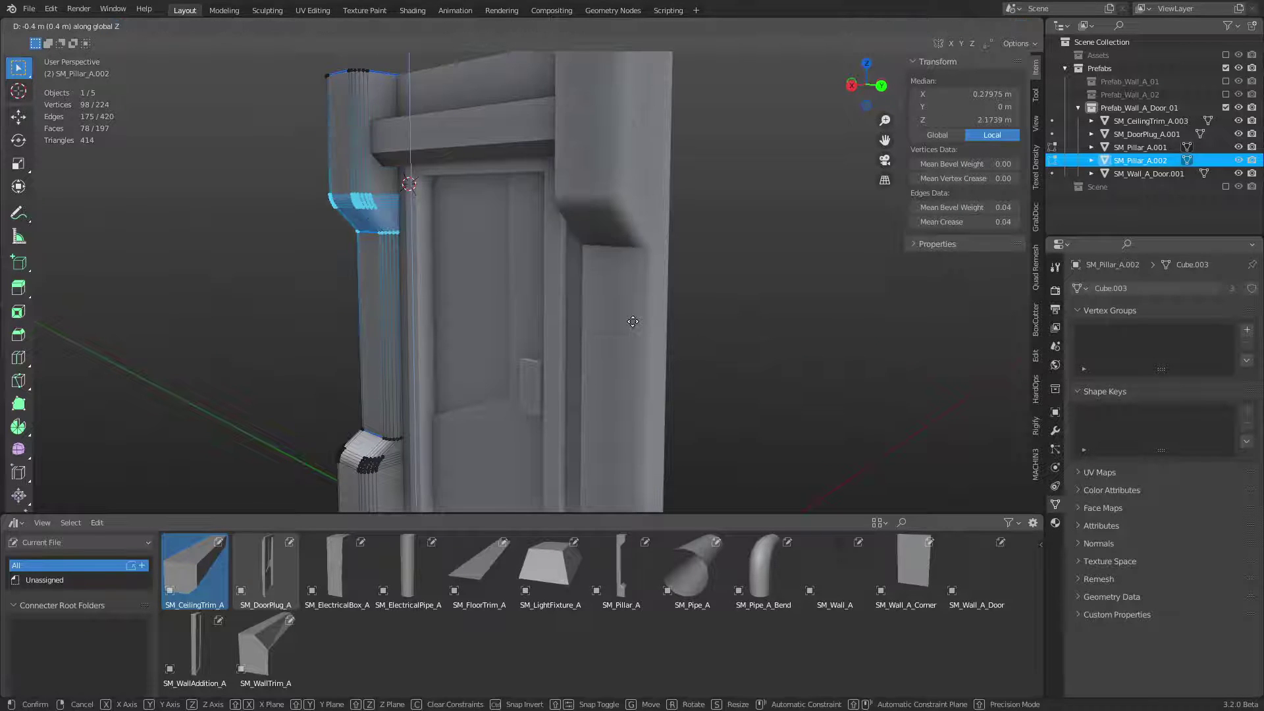
left_click(613, 464)
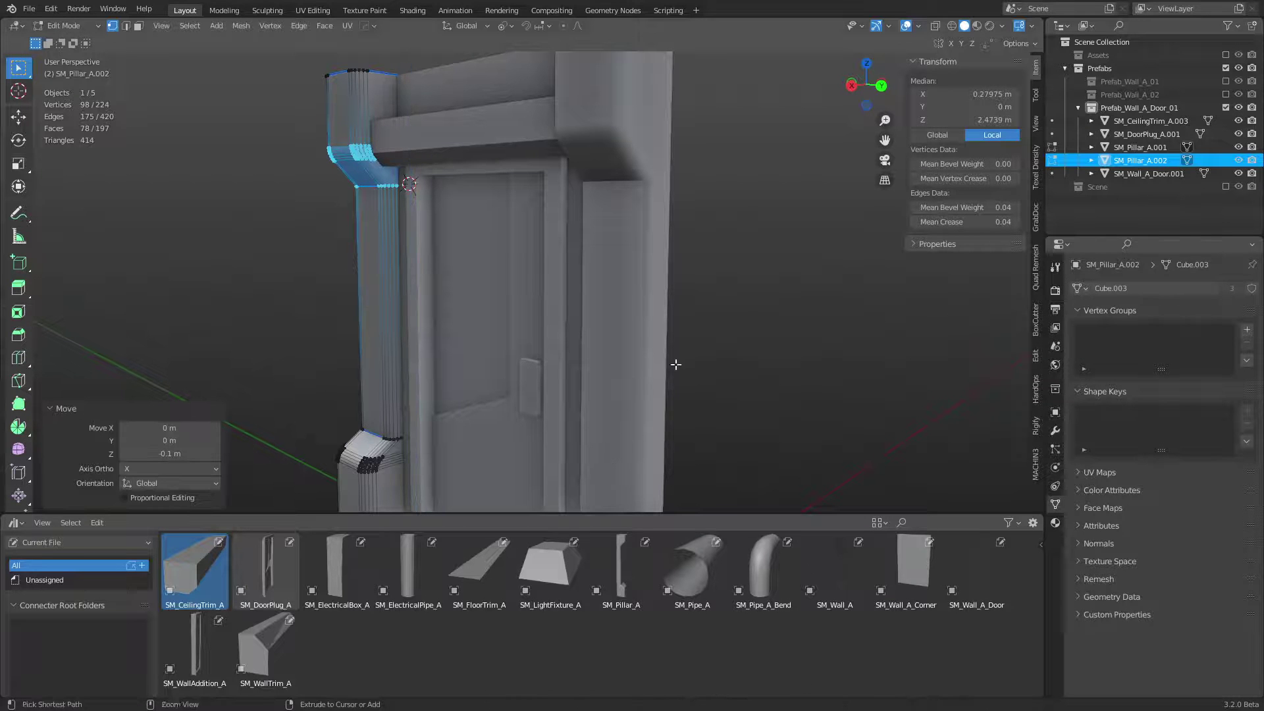
key("ctrl+Tab")
Step: Inspect the assembled doorway from several angles and exclude the Prefab_Wall_A_Door_01 collection from the view layer
left_click(752, 310)
scroll(563, 317, "down", 3)
middle_click_drag(563, 317, 516, 381)
left_click(551, 422)
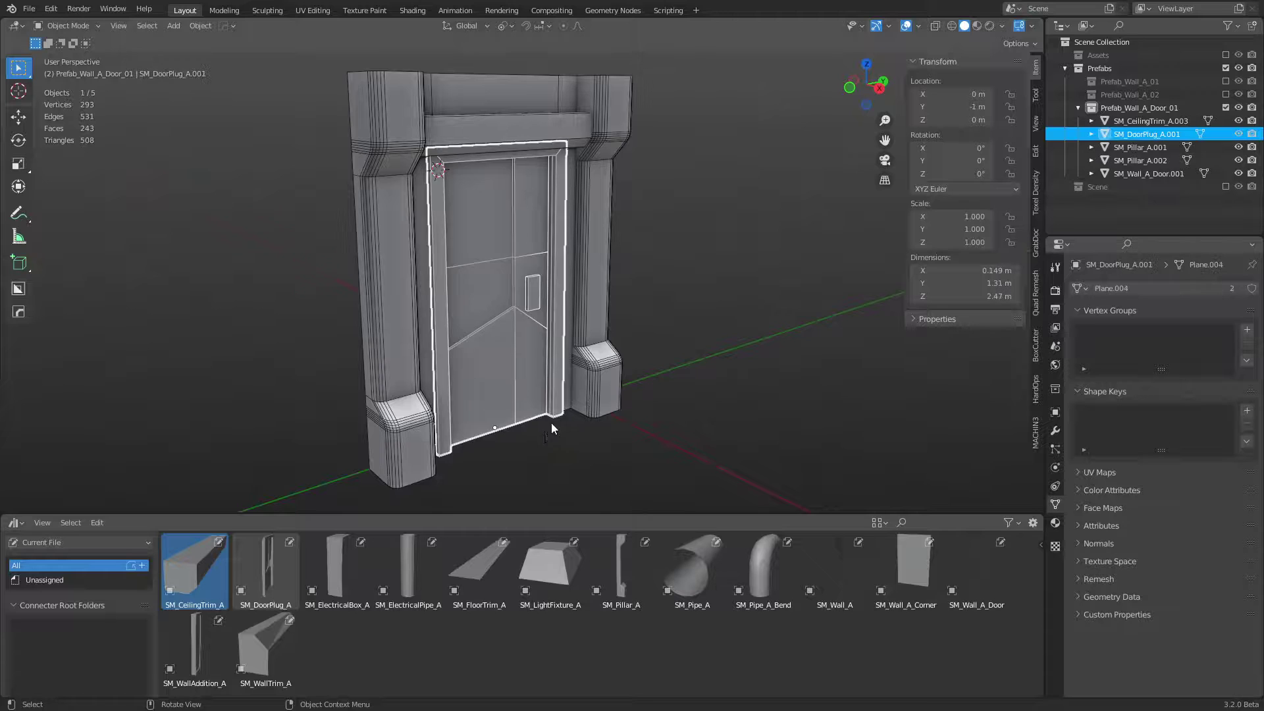
scroll(560, 425, "up", 2)
left_click(736, 341)
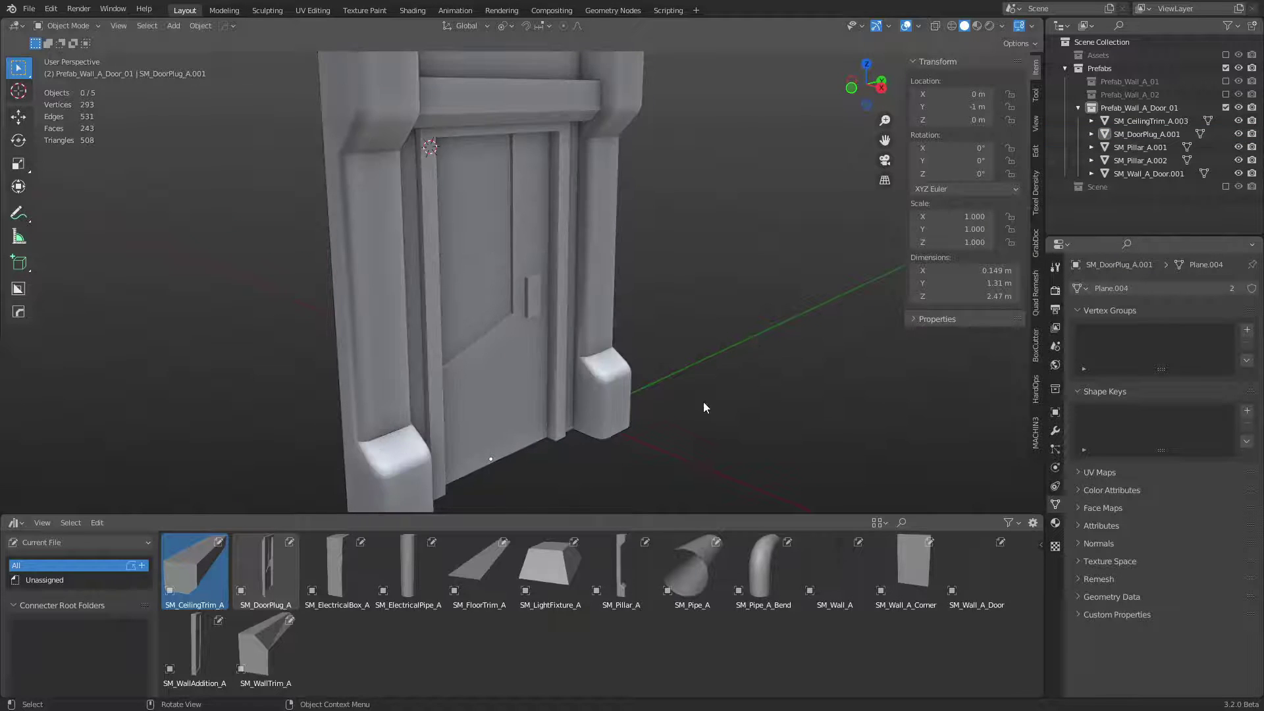
middle_click_drag(703, 401, 634, 362)
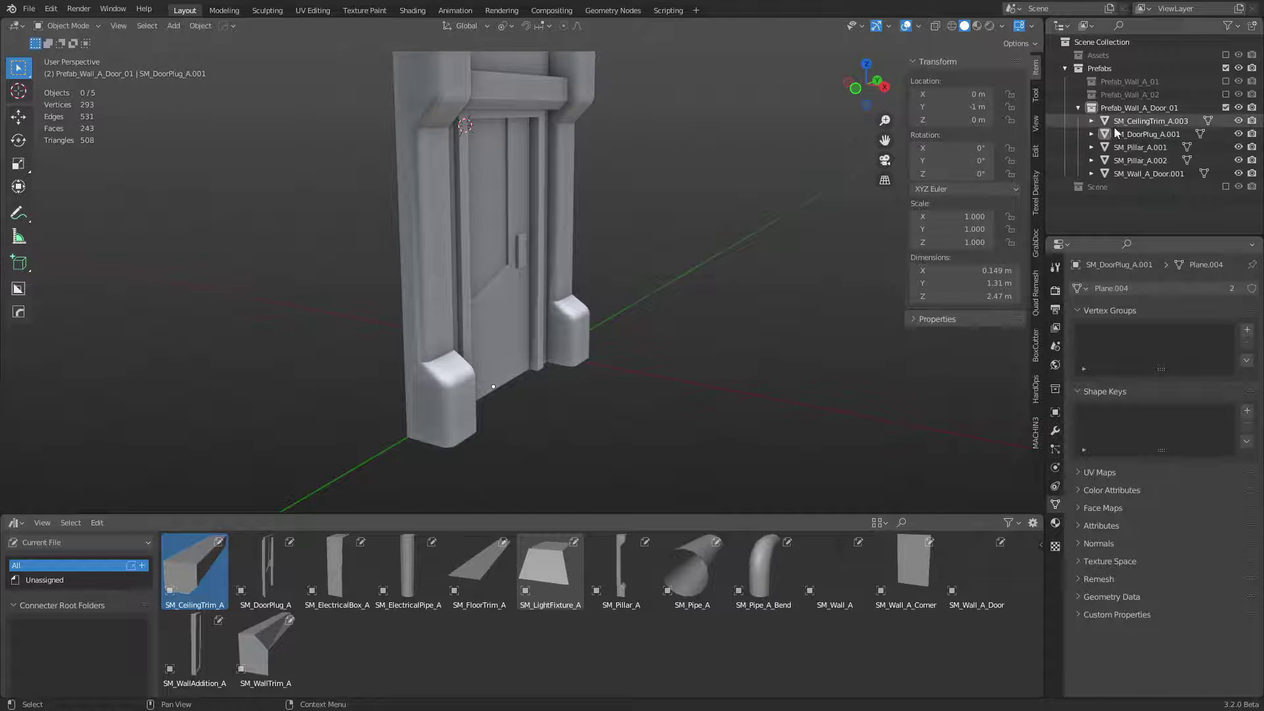
left_click(1226, 108)
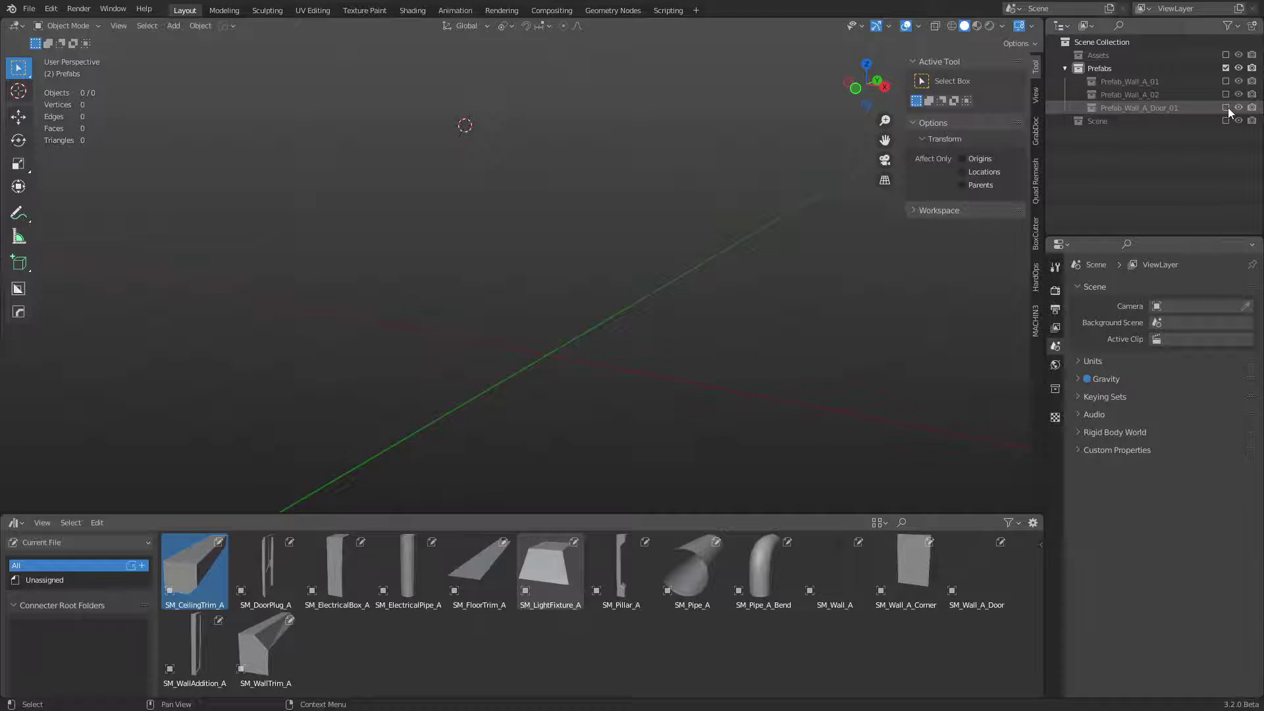
Step: Duplicate the Prefab_Wall_A_01 collection and open the copy's name for editing
right_click(1116, 108)
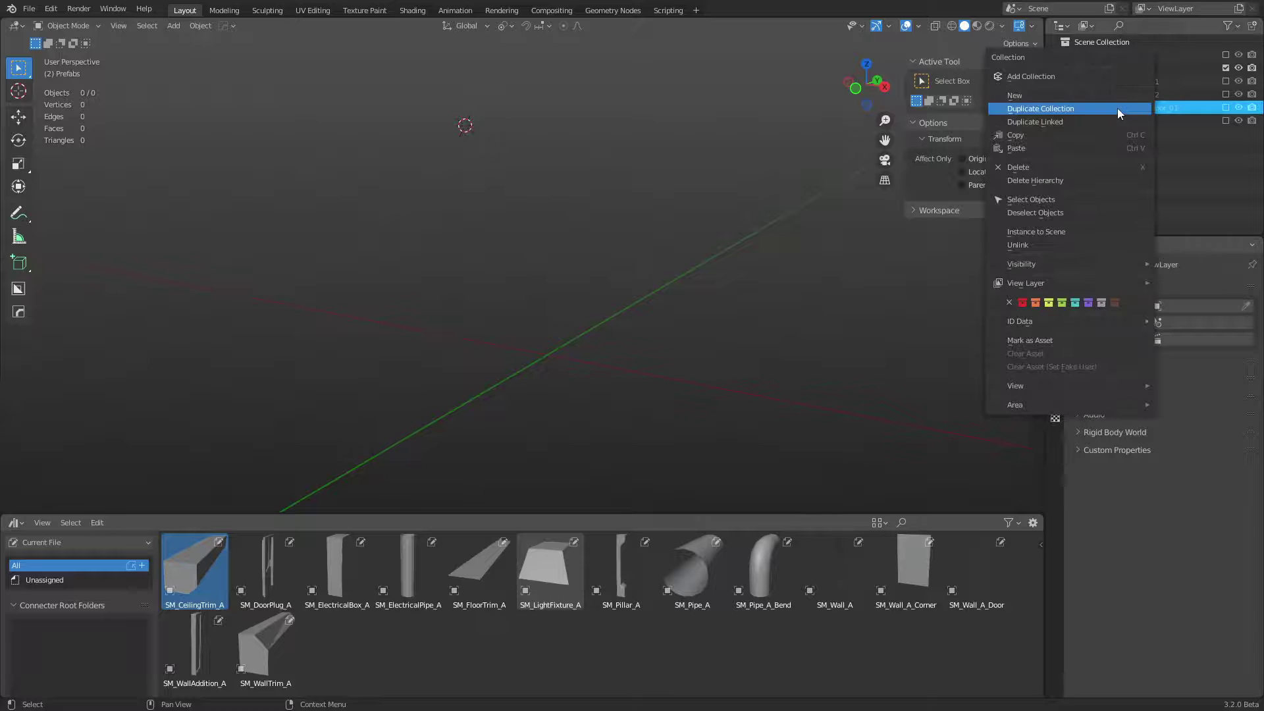
left_click(1076, 112)
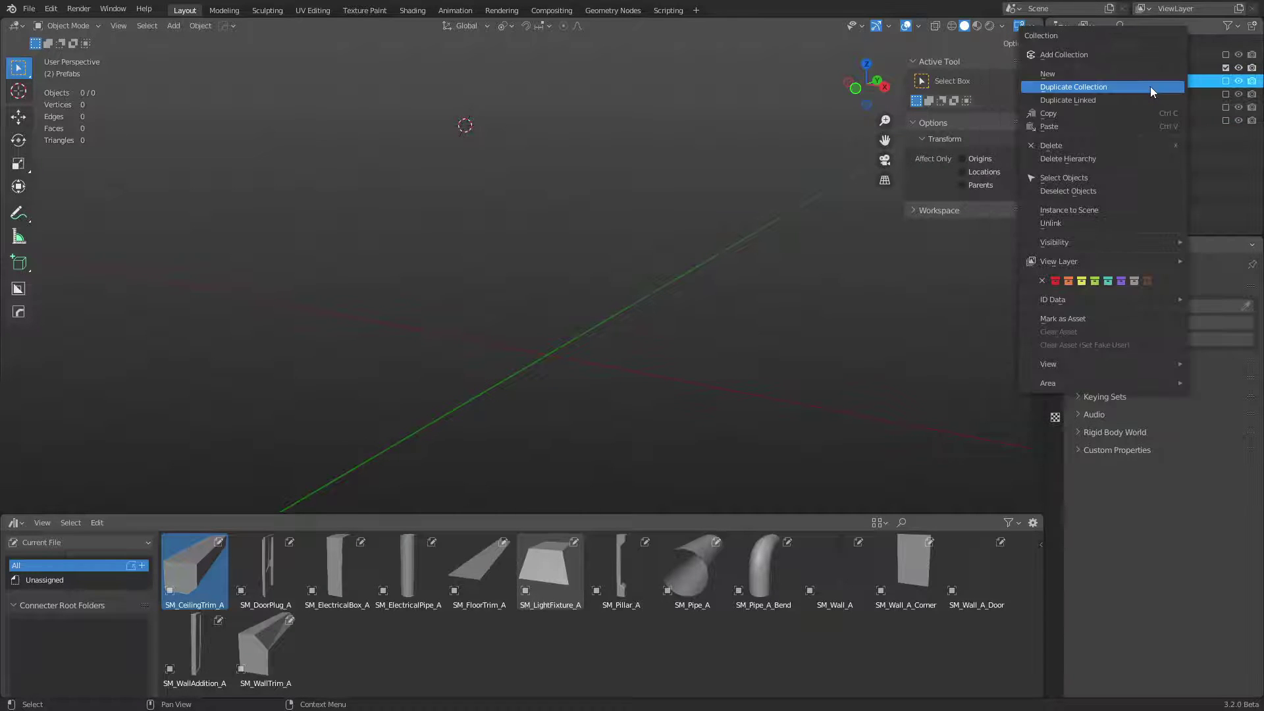
right_click(1151, 84)
left_click(1144, 88)
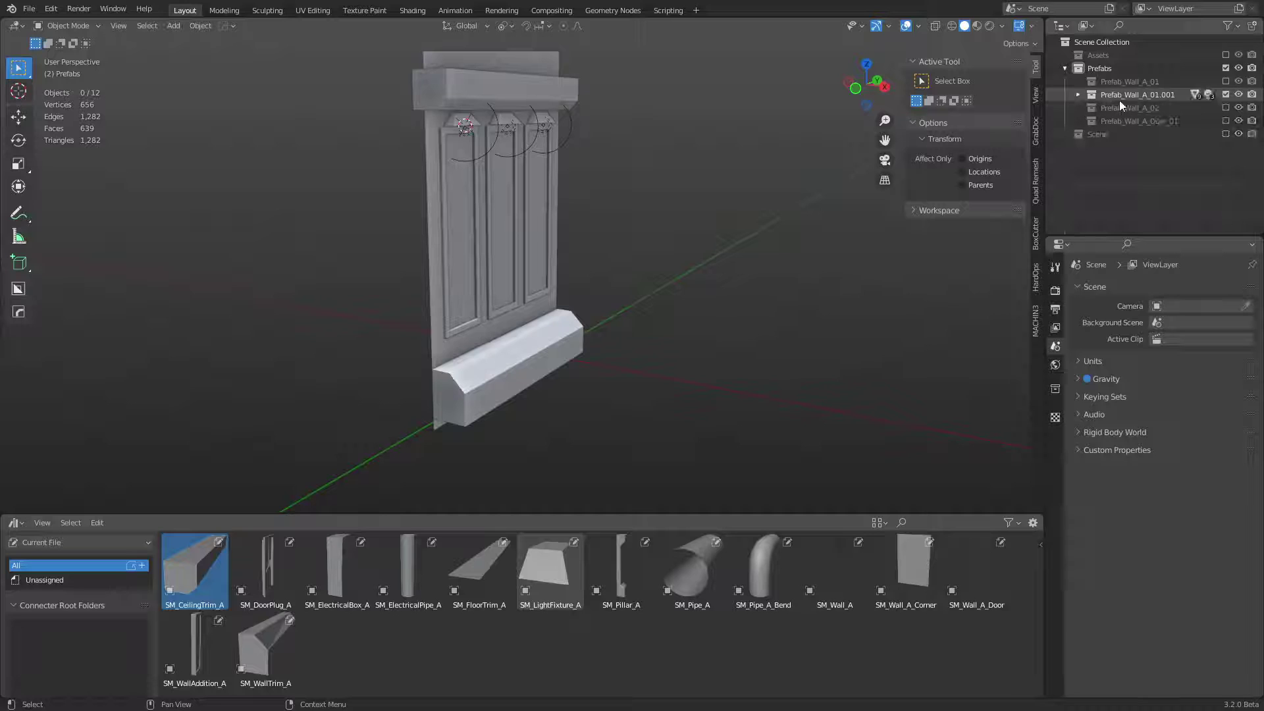
left_click(1143, 95)
double_click(1143, 95)
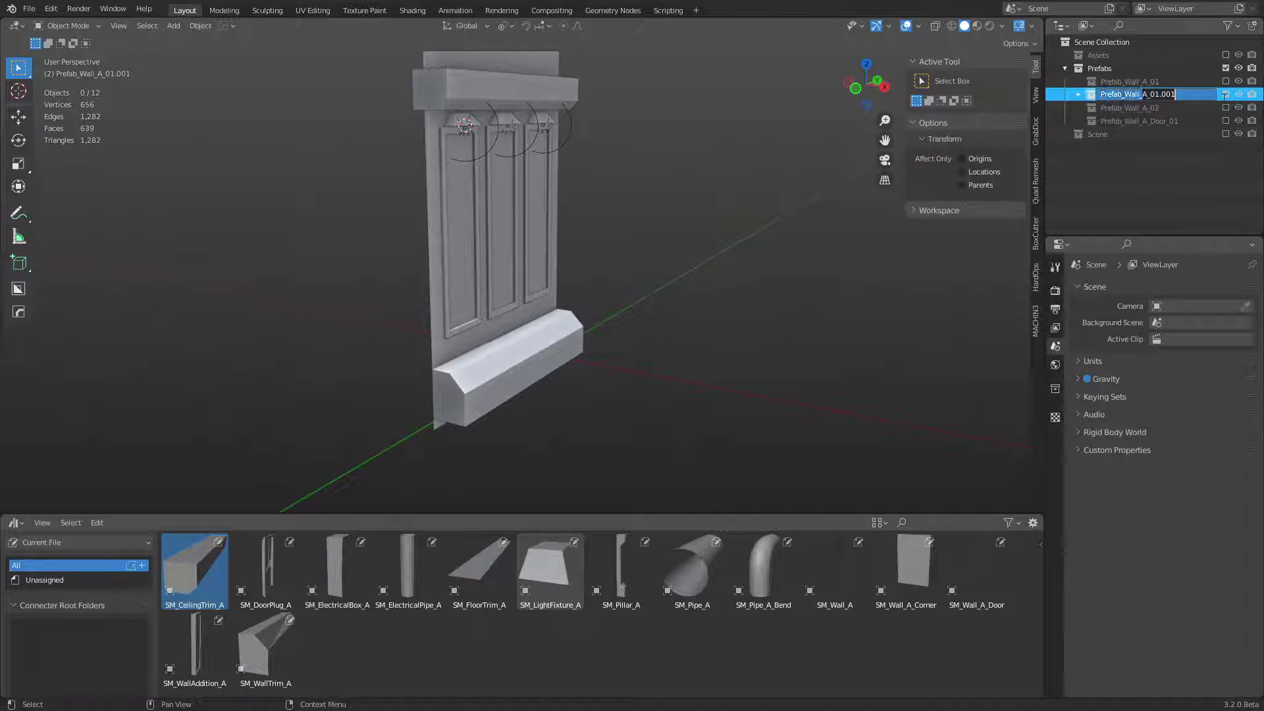
Step: Rename the duplicated collection Prefab_Wall_A_01.001 as Prefab_Wall_A_03 and reorder it below Prefab_Wall_A_02
type("A")
key("Return")
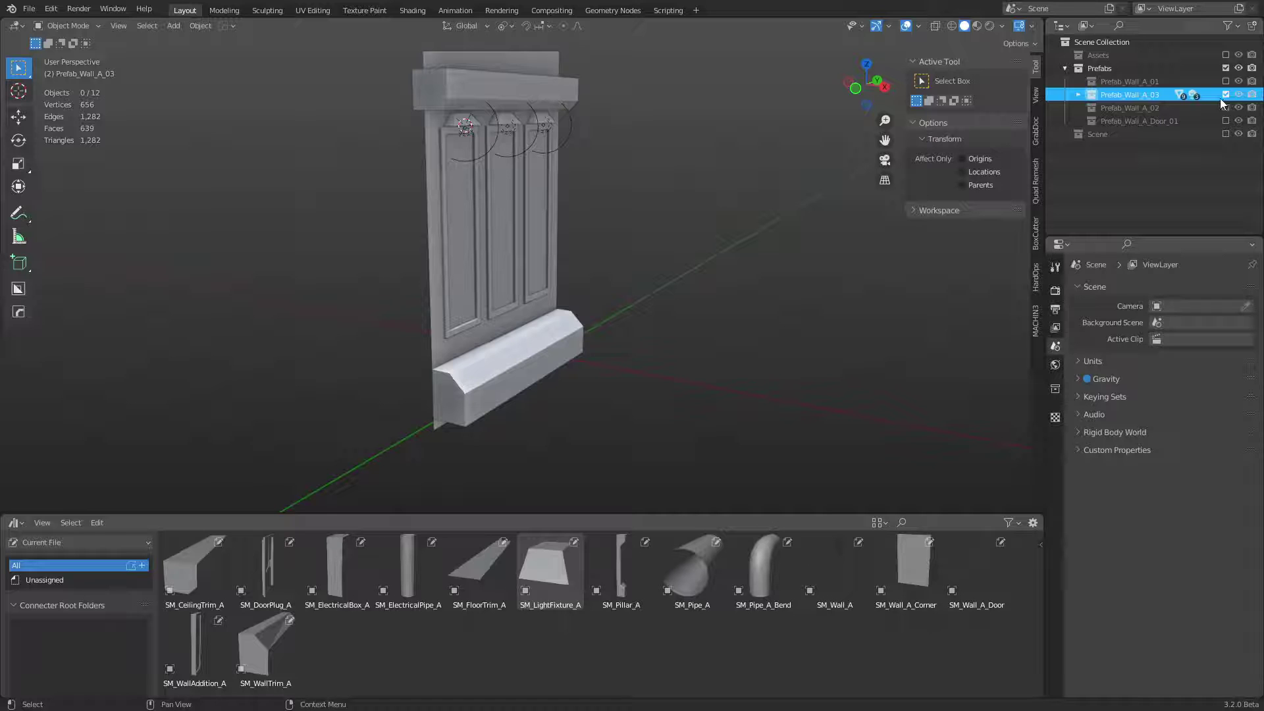
left_click_drag(1143, 94, 1143, 114)
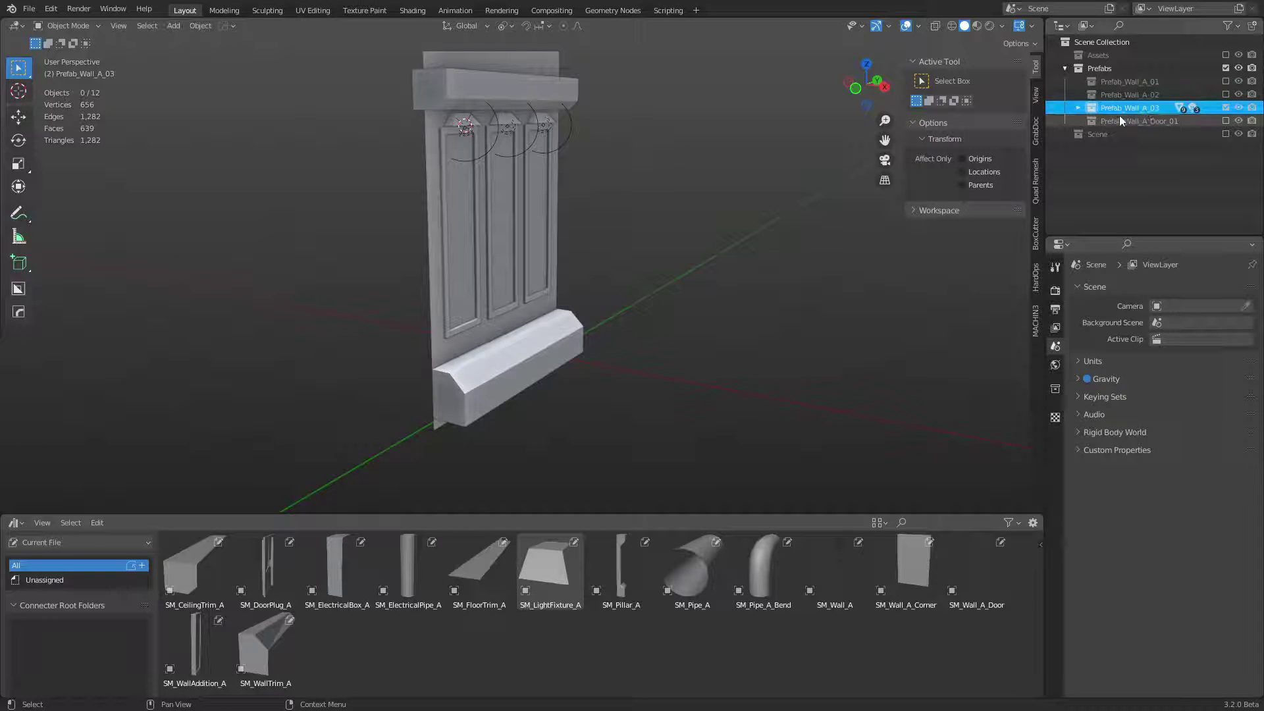
middle_click_drag(662, 306, 496, 205)
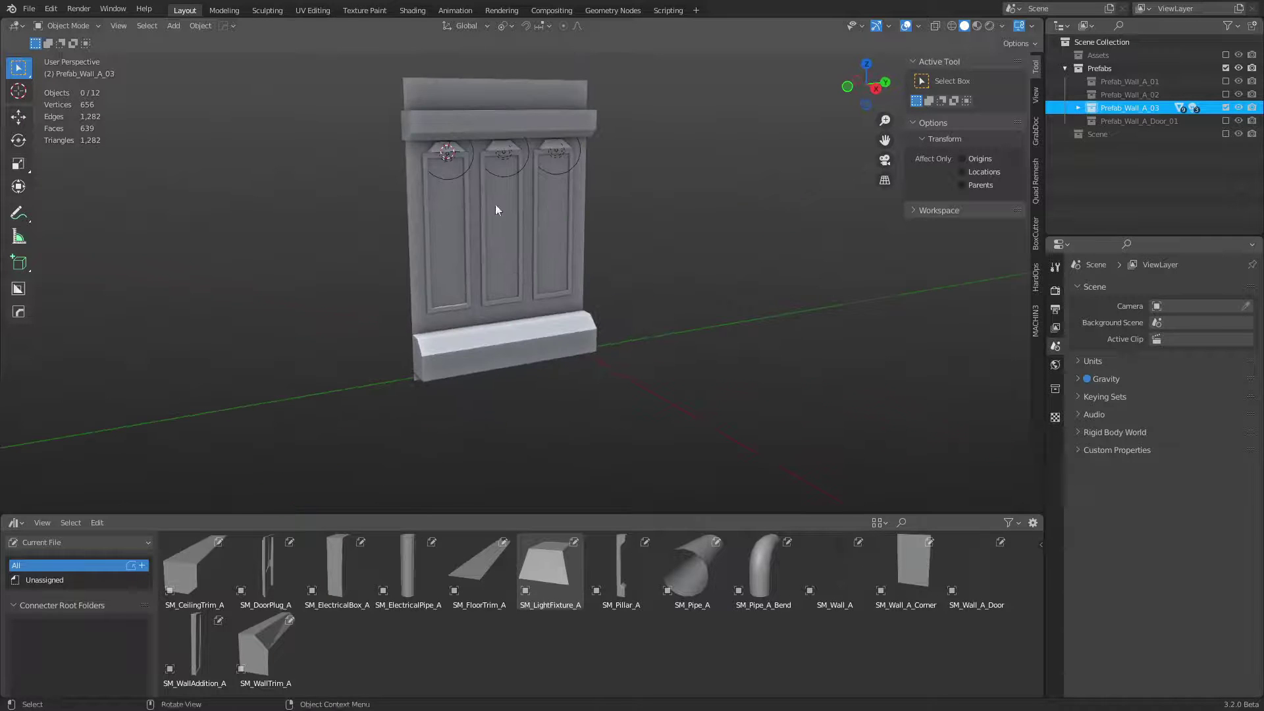
left_click(466, 183)
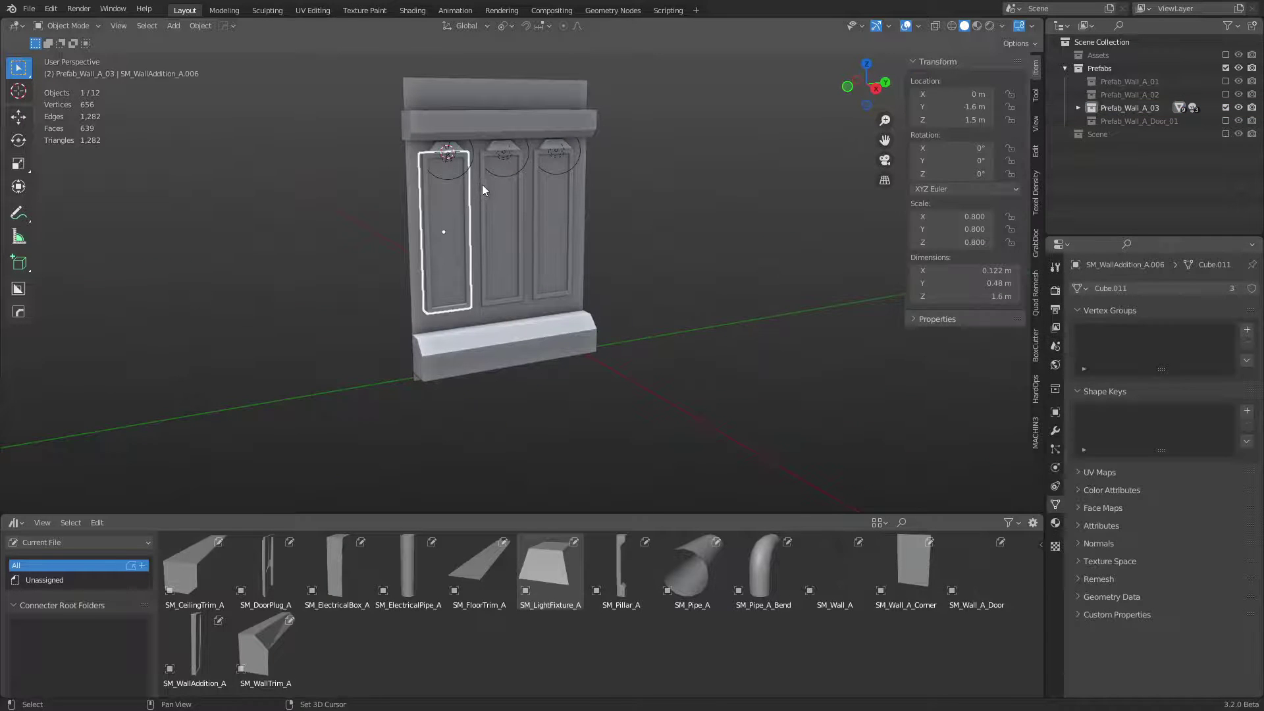
left_click(483, 190, "shift")
left_click(535, 189, "shift")
key("x")
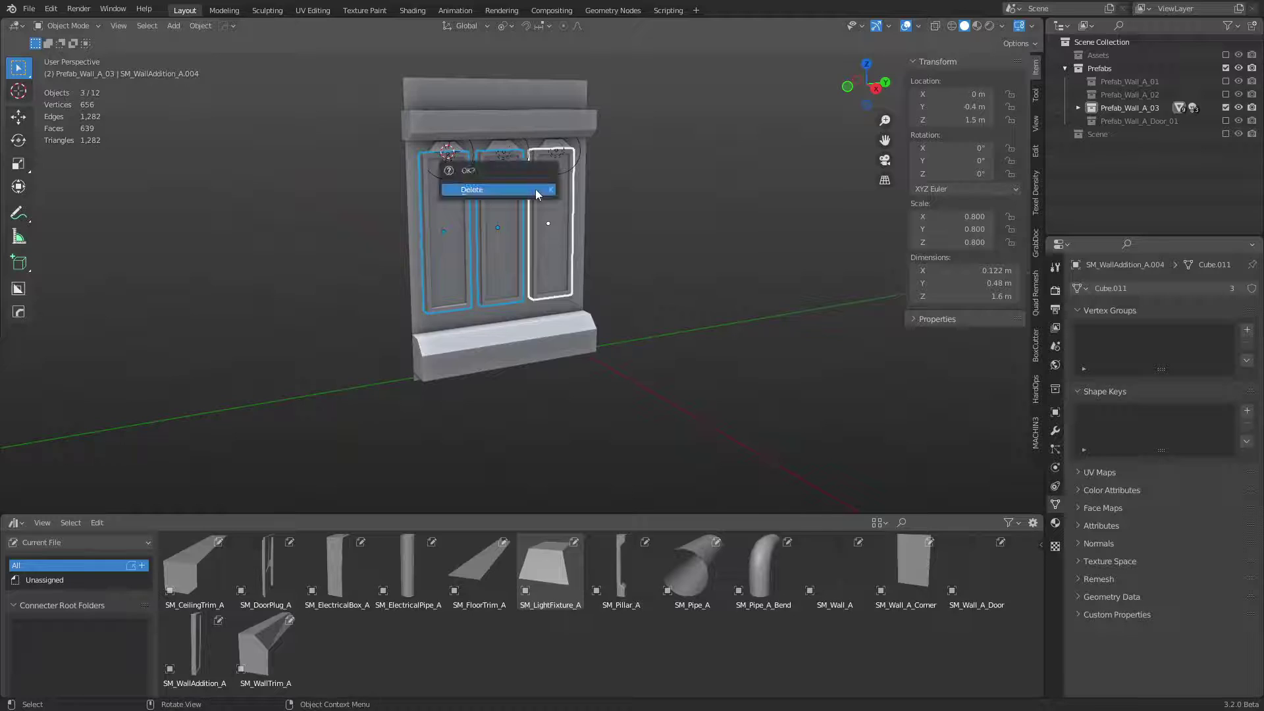
left_click(535, 189)
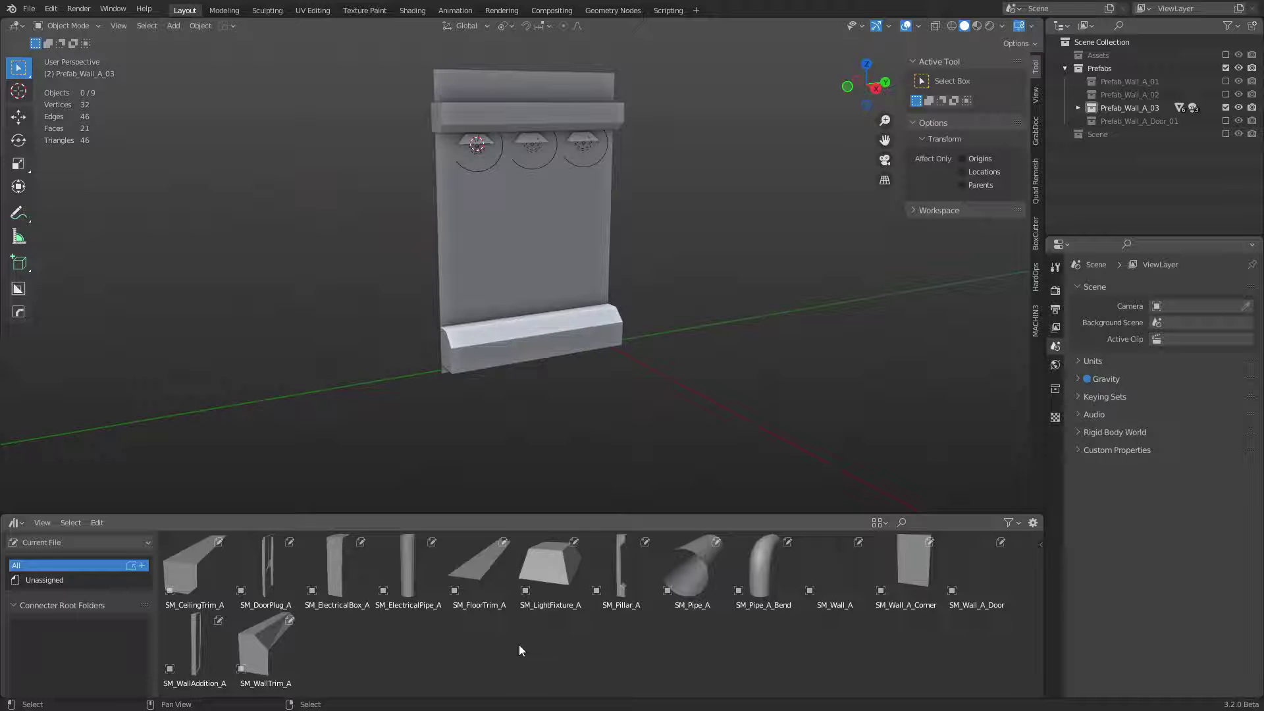
key("ctrl+z")
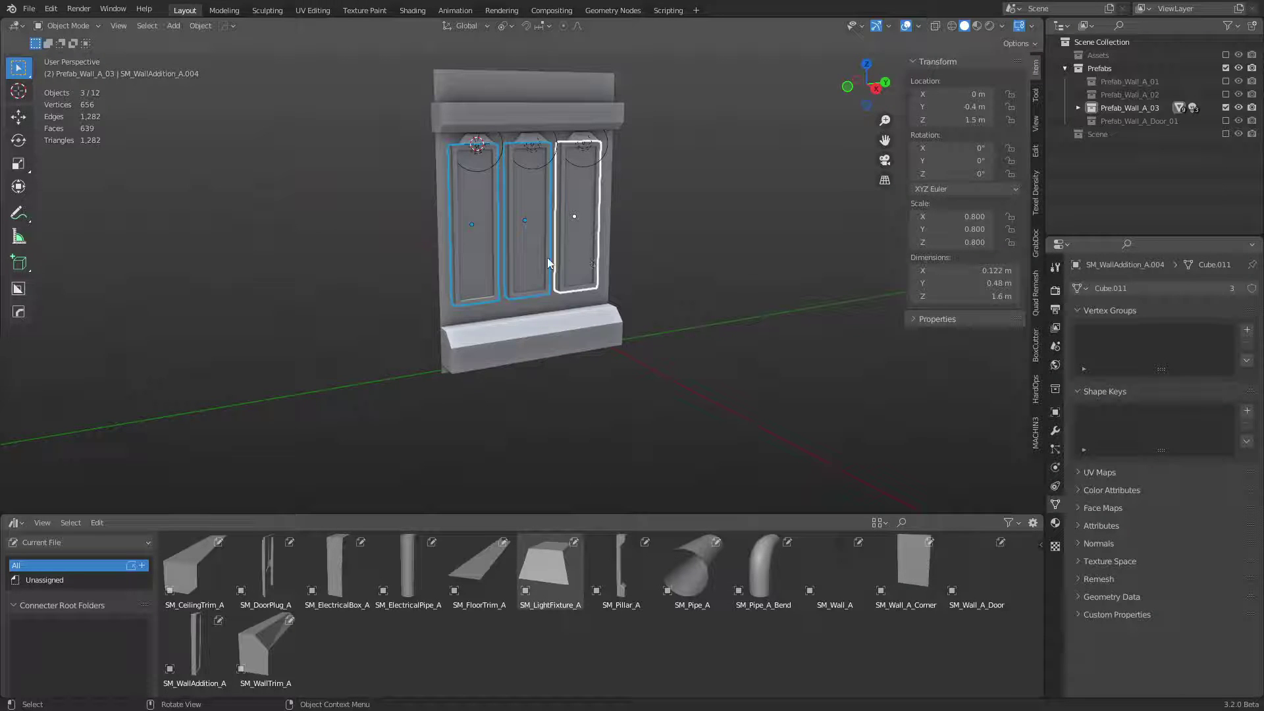
key("ctrl+z")
key("ctrl+z")
Step: Delete the middle and left raised panels from the wall, keeping only the right one
key("x")
left_click(496, 262)
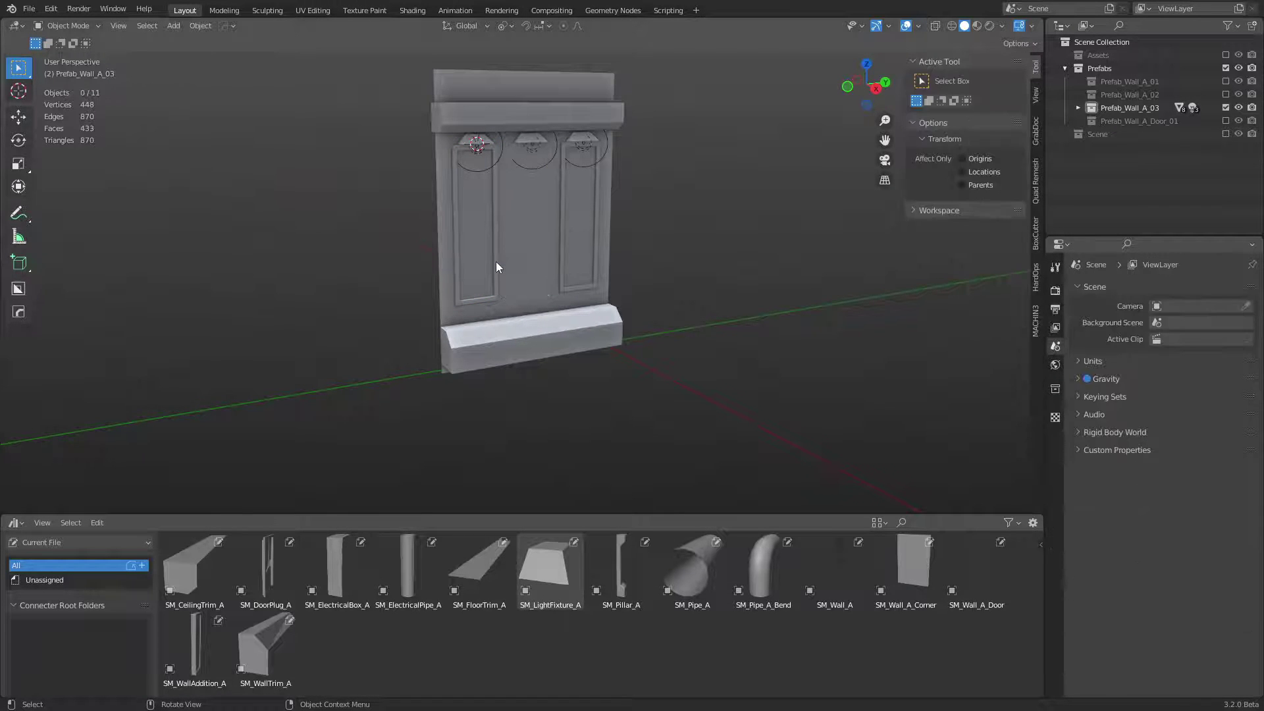
left_click(496, 262)
key("Delete")
Step: Delete the left and right light fixtures together with their point lights, keeping the middle pair
left_click(474, 143)
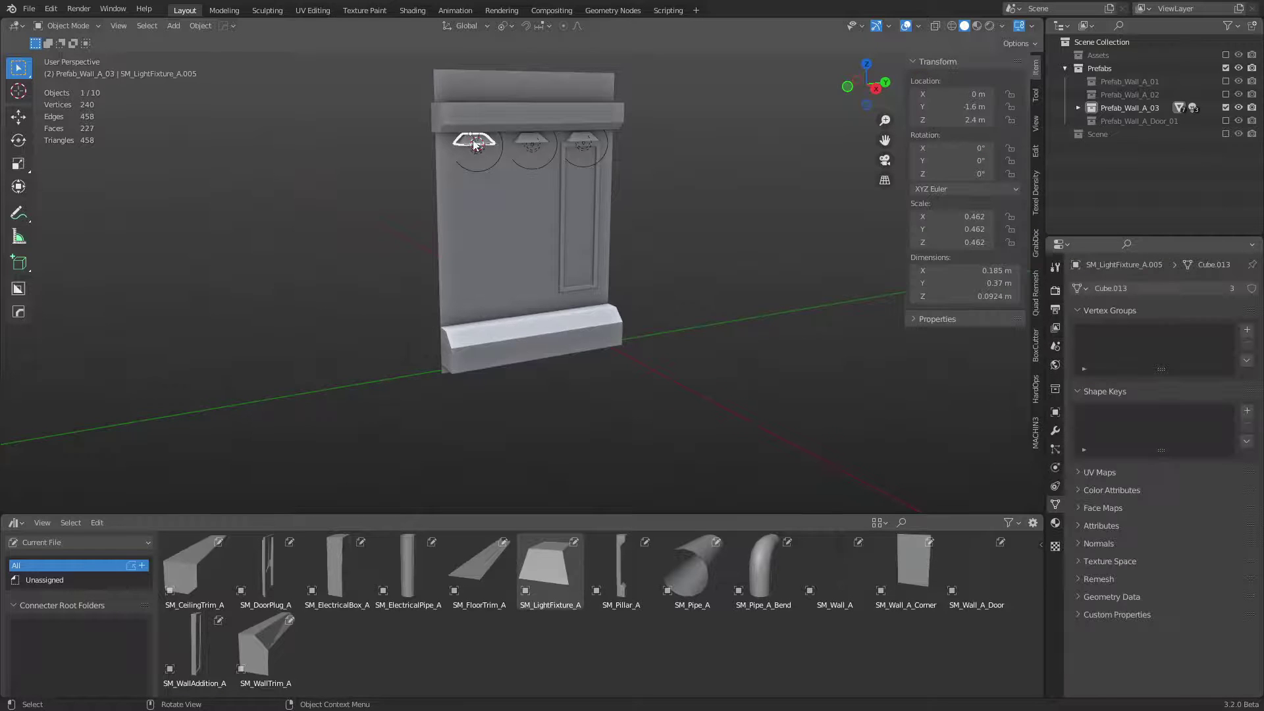
key("x")
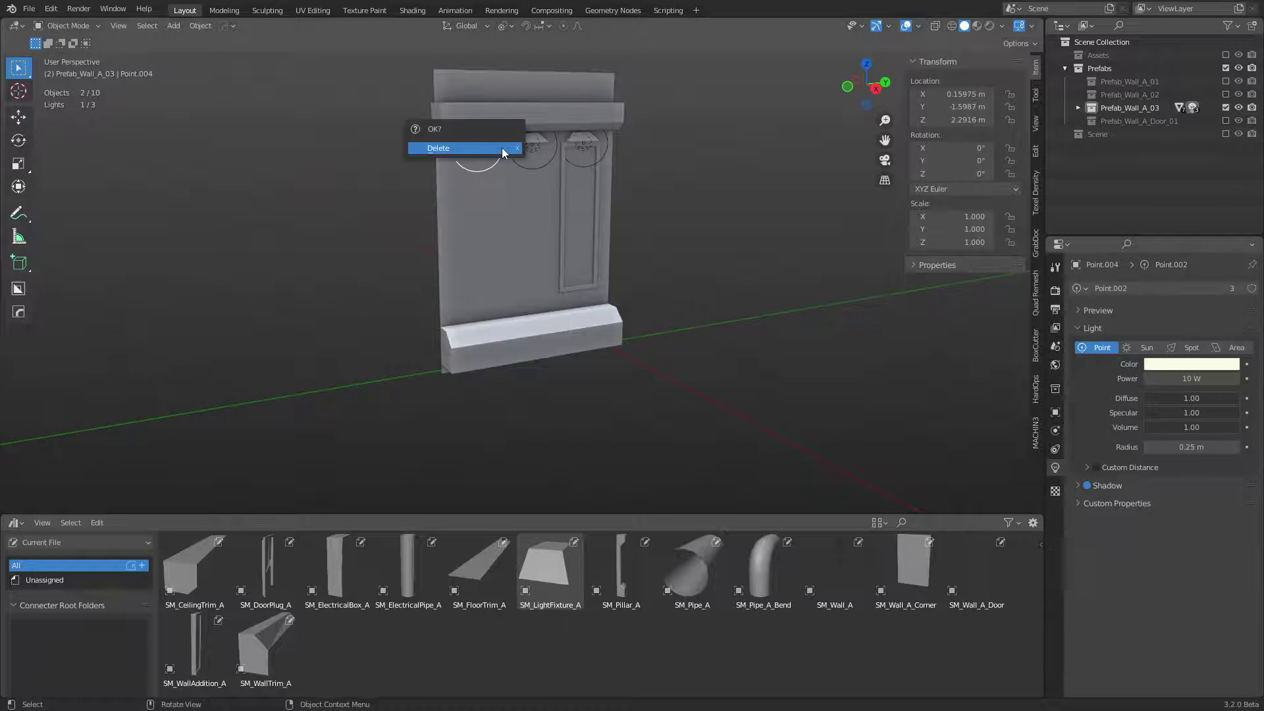
left_click(507, 149)
left_click(578, 142)
left_click(583, 144, "shift")
key("x")
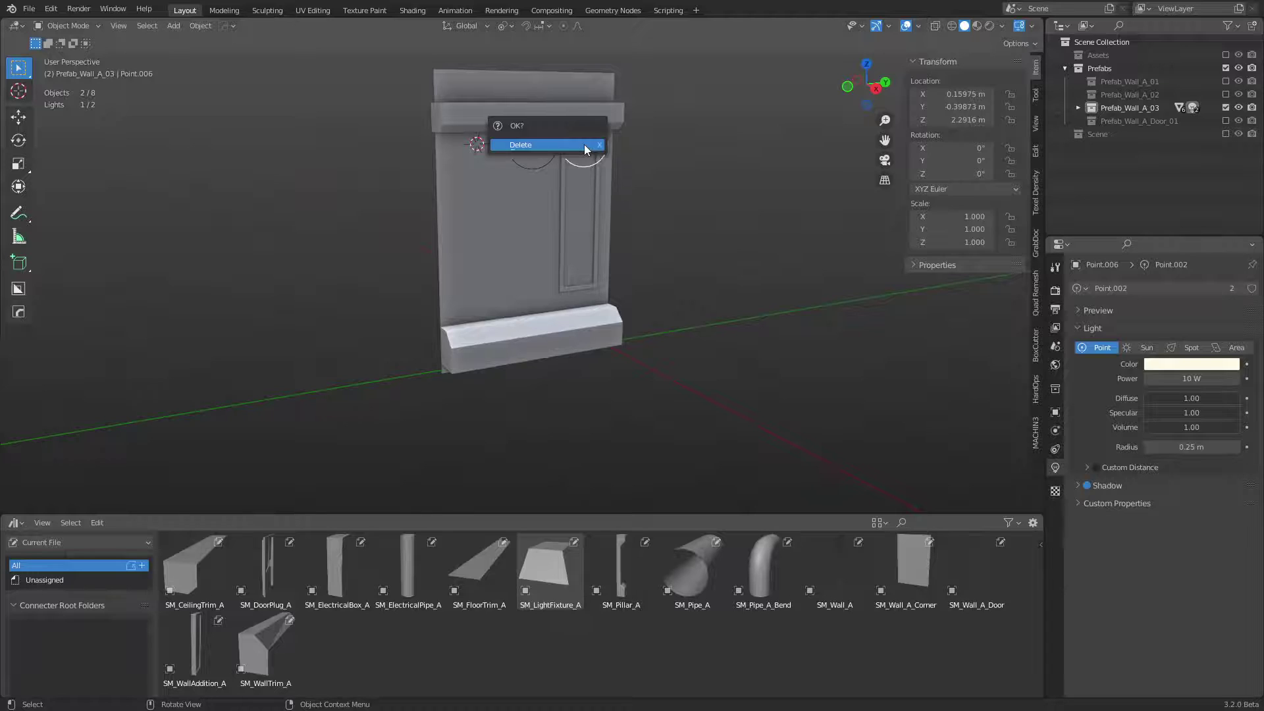
left_click(583, 145)
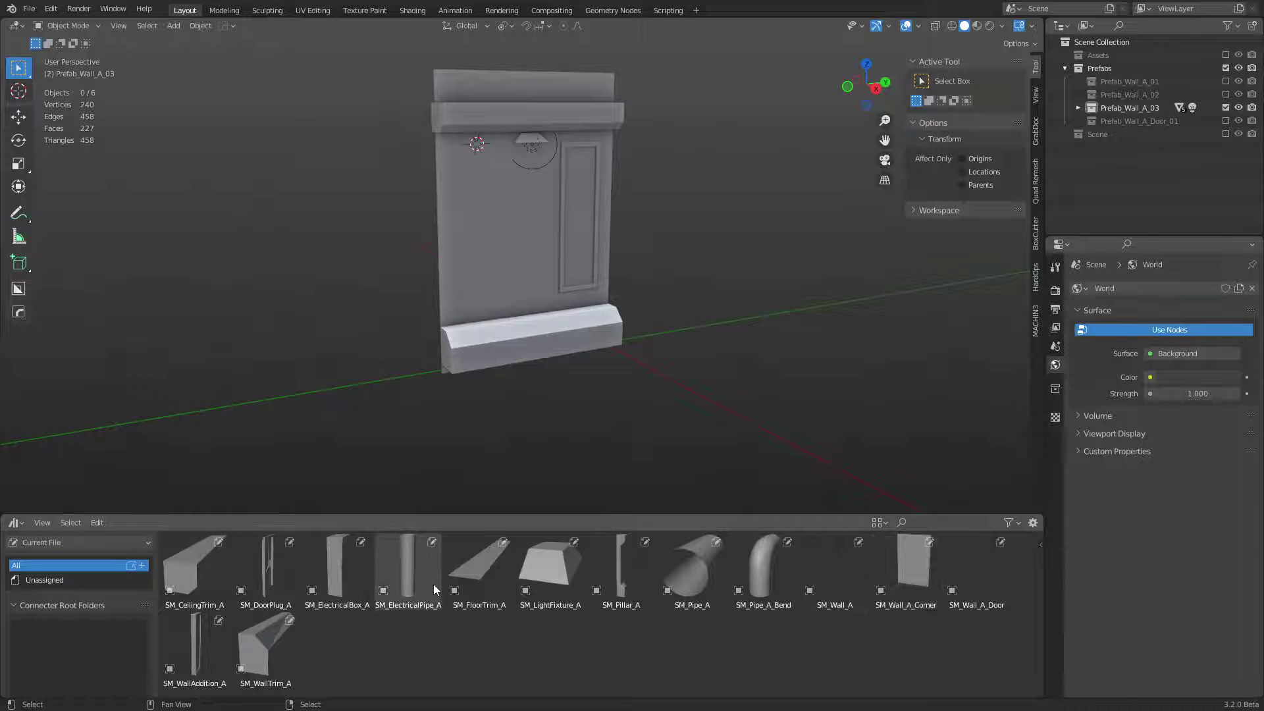
Step: Add an SM_ElectricalBox_A asset, clear its location, and move it to Y -1.6 m and Z 1.3 m on the wall
left_click_drag(357, 576, 503, 263)
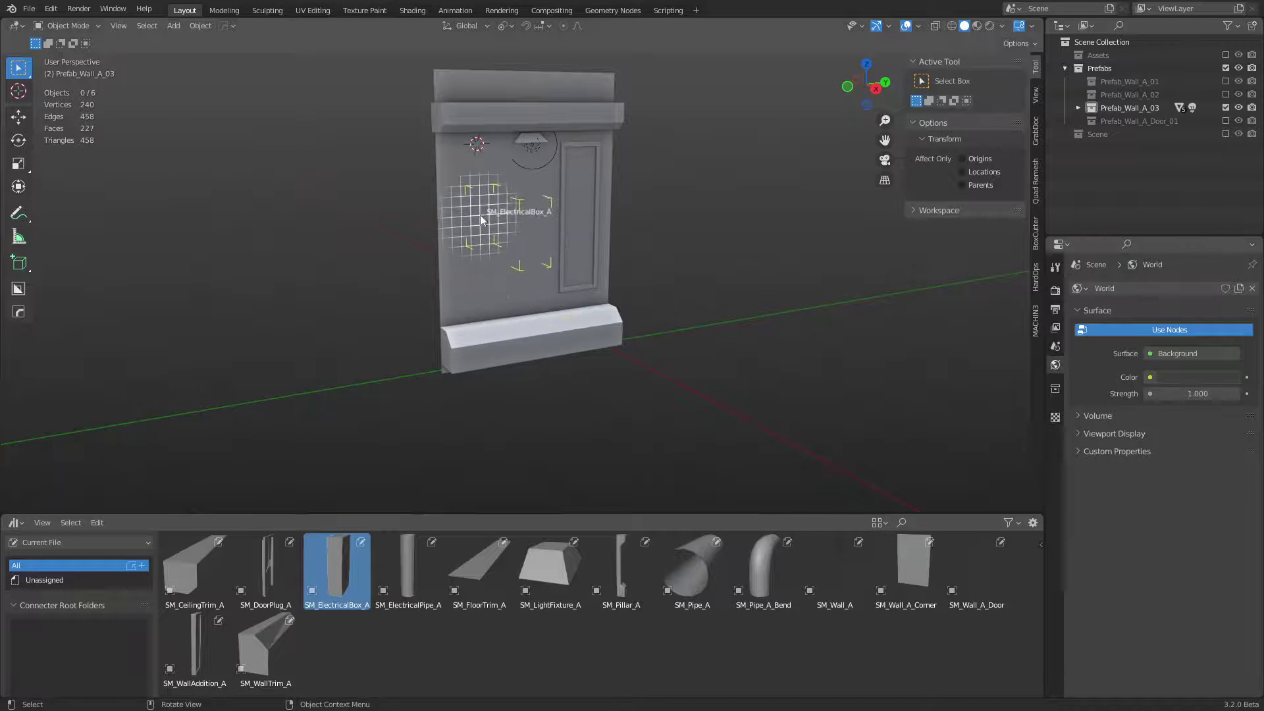
left_click_drag(480, 214, 503, 378)
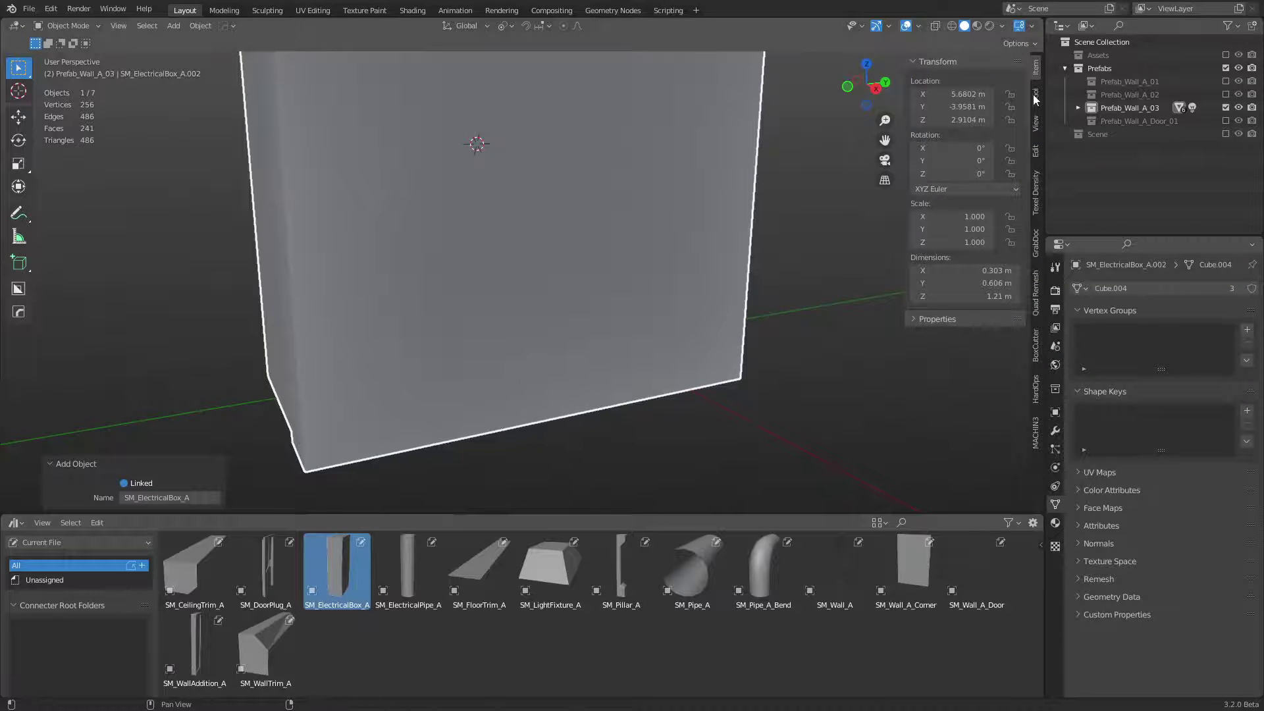
key("alt+g")
key("g")
key("z")
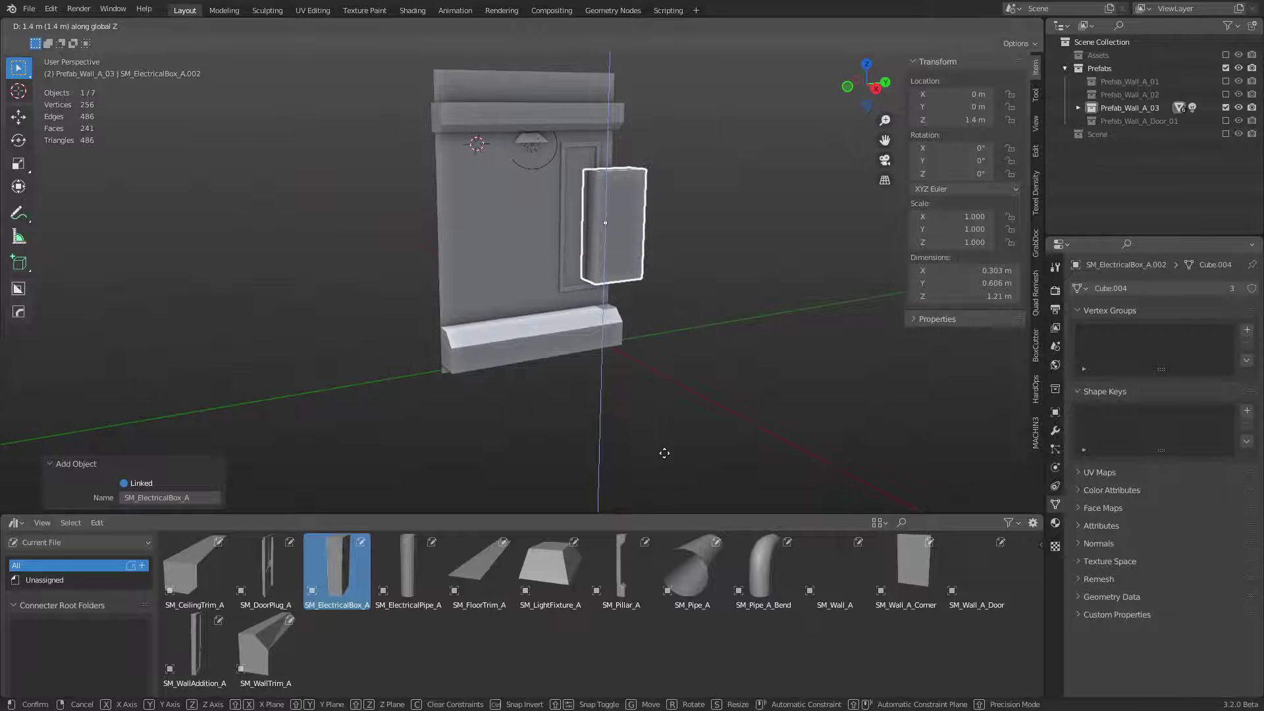
left_click(663, 477)
key("g")
key("y")
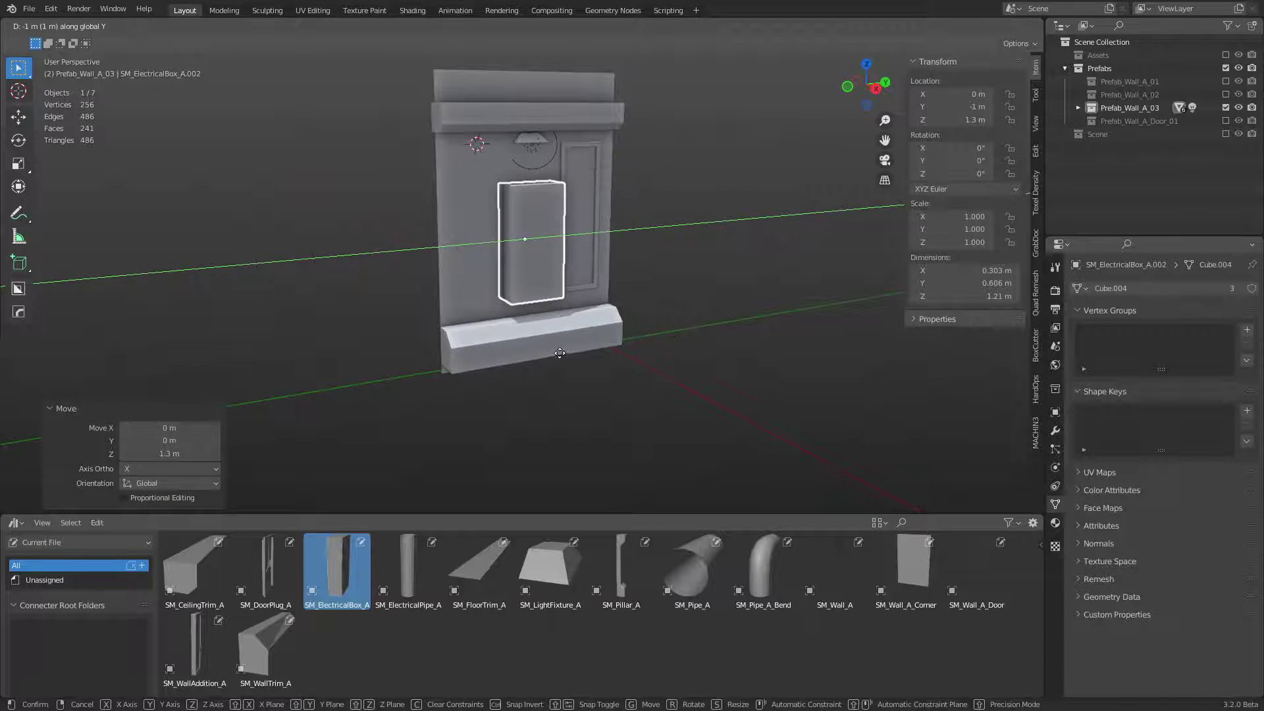
left_click(553, 354)
Step: Duplicate the electrical box 0.6 m along Y in the right view and scale the copy to 0.6
key("KP_3")
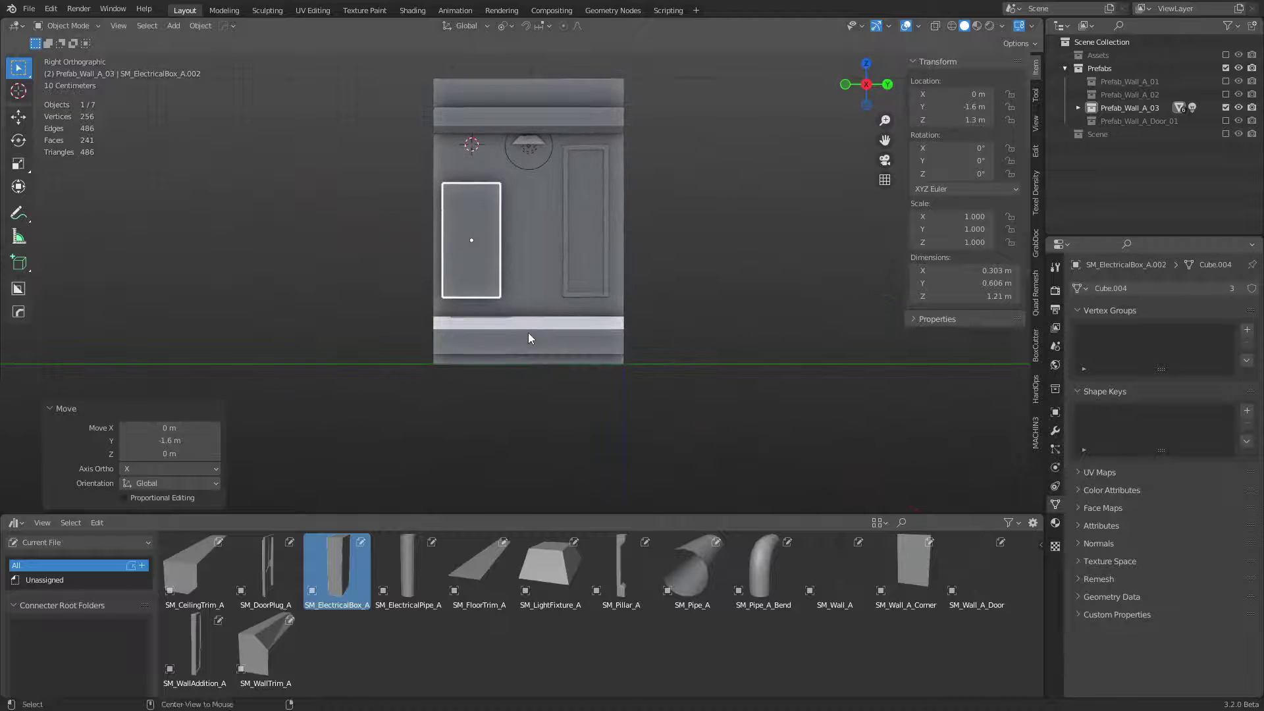
key("shift+d")
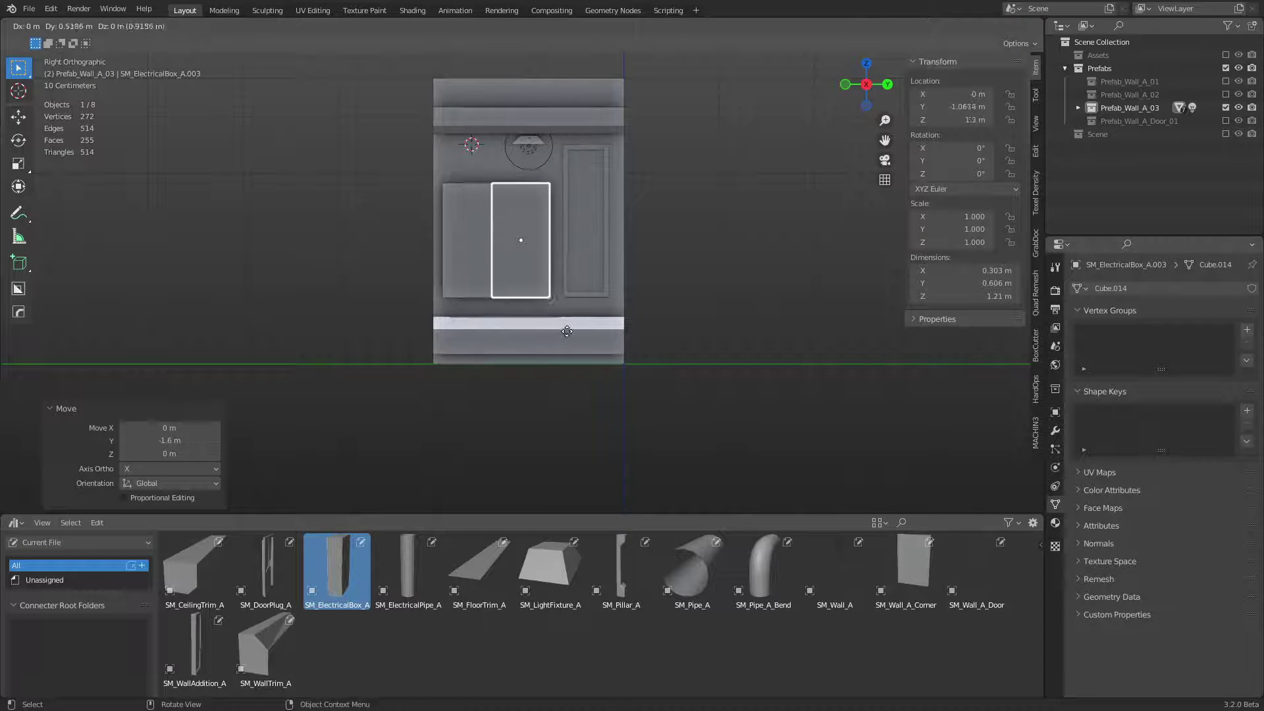
key("y")
left_click(611, 347)
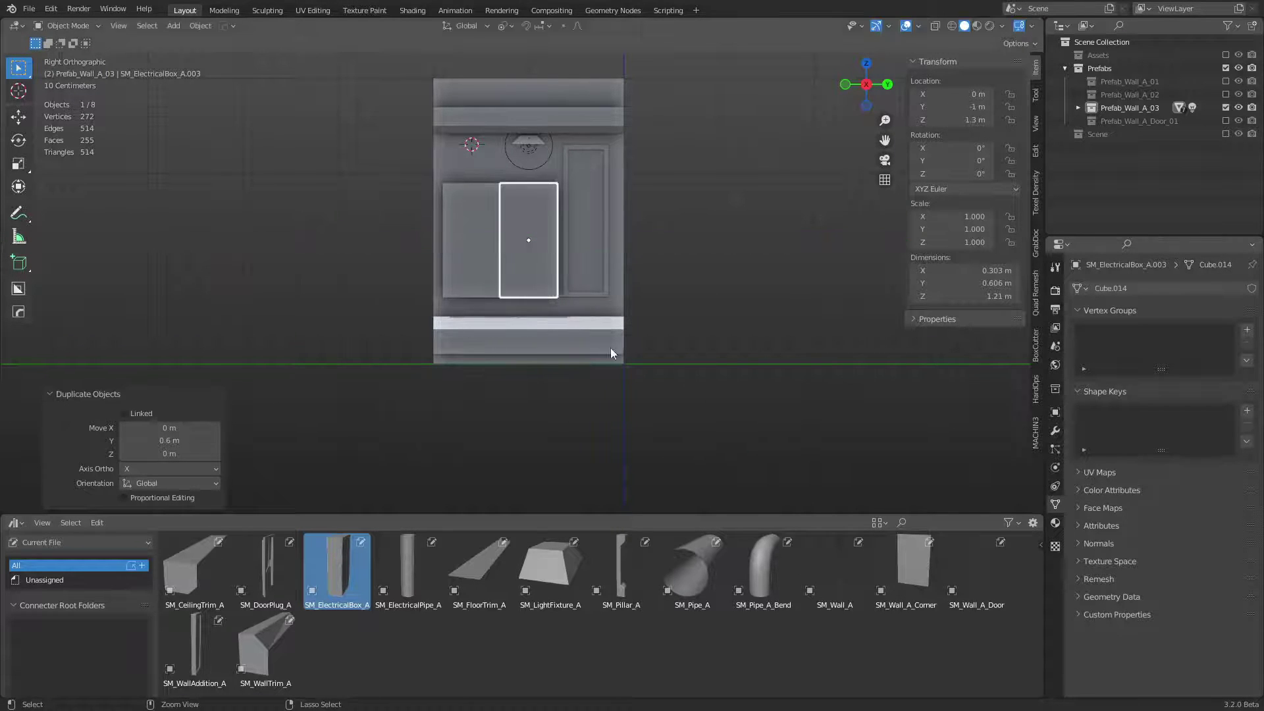
key("s")
left_click(692, 345)
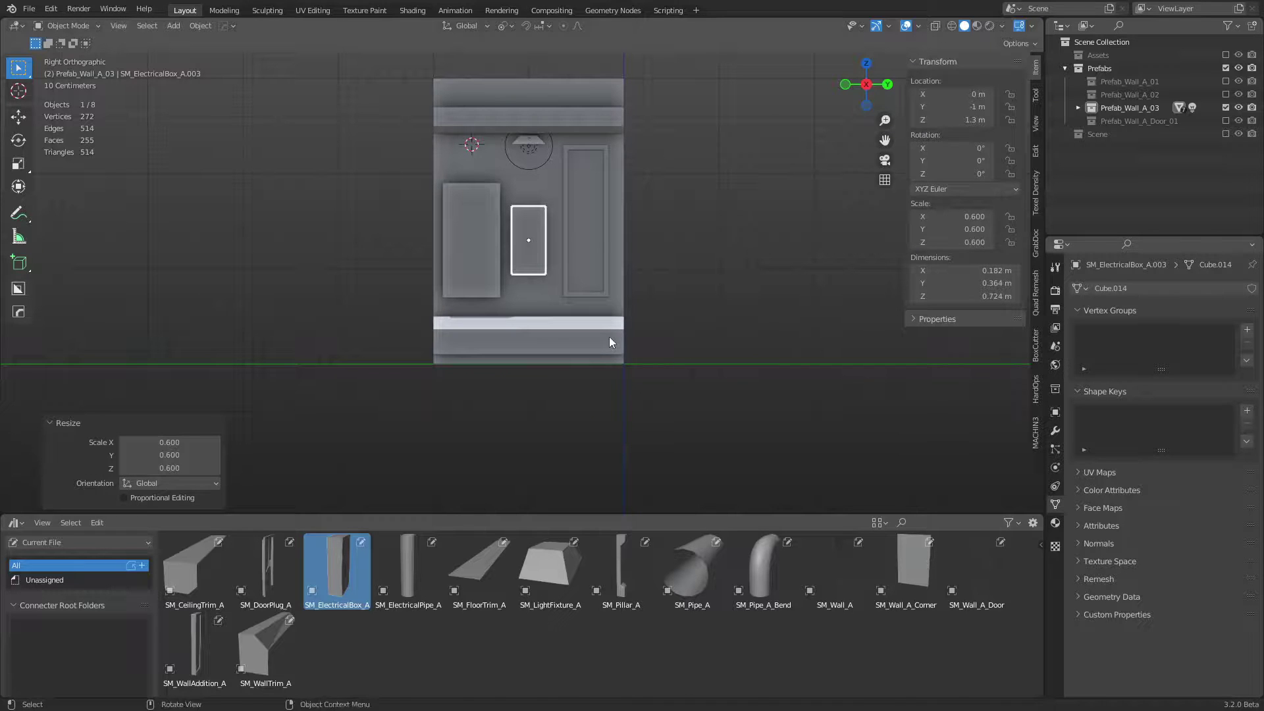
Step: Move the small electrical box 0.05 m along Y and -0.2 m along Z
key("g")
key("y")
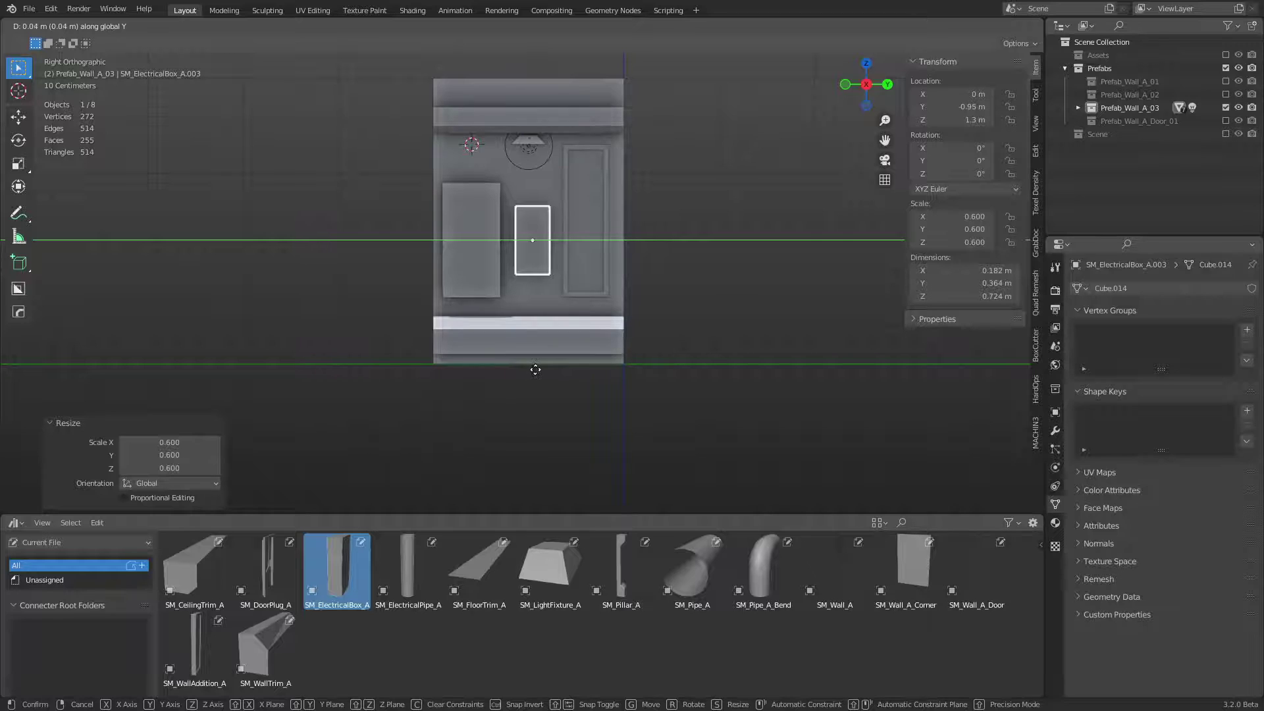
left_click(547, 370)
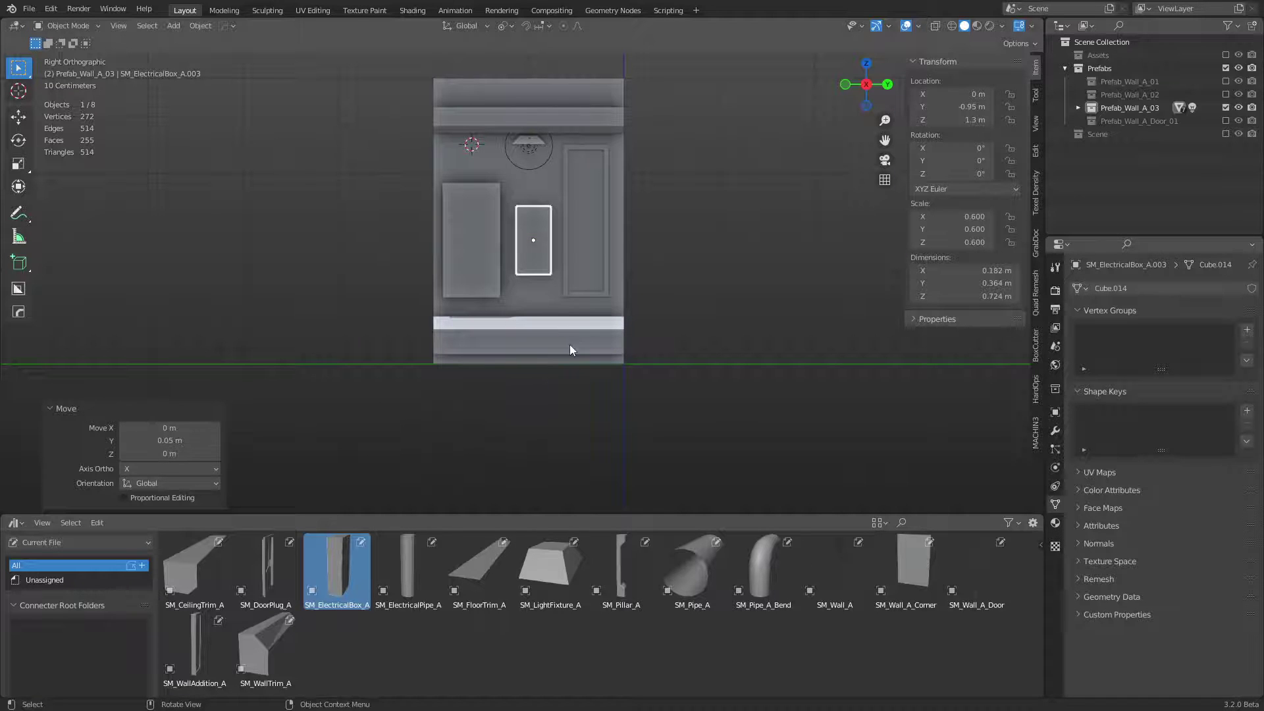
key("g")
key("z")
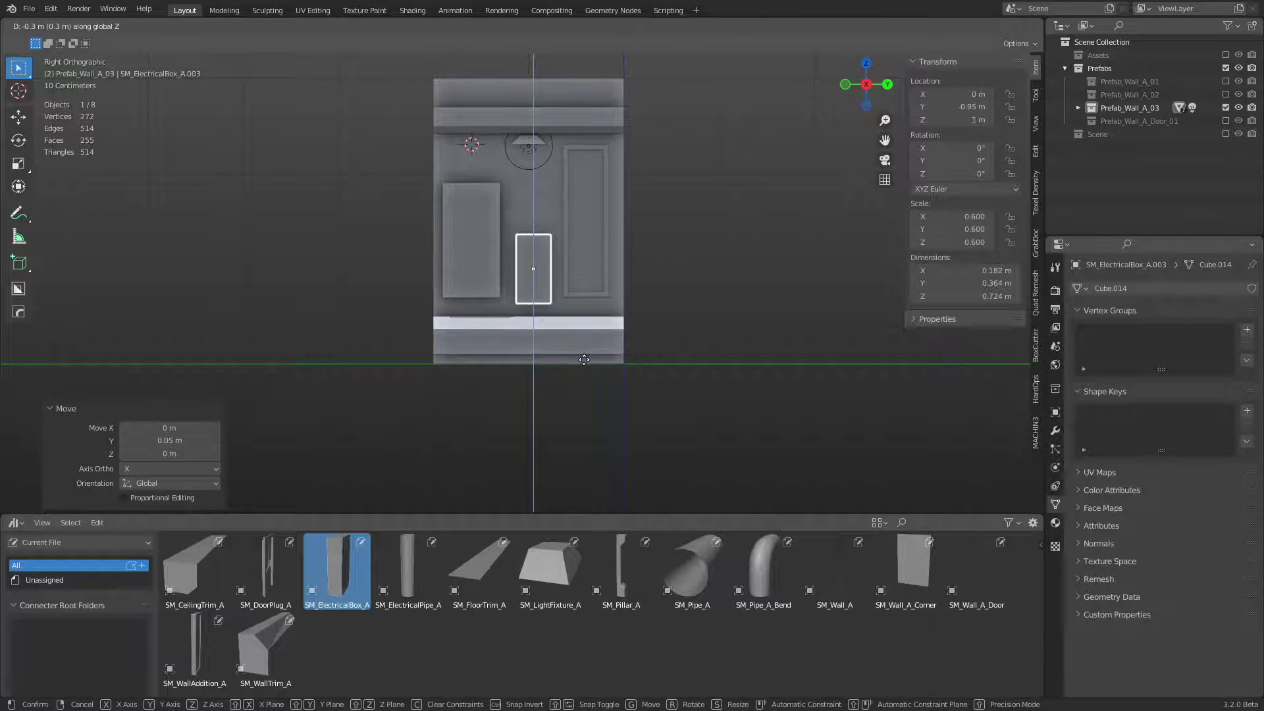
left_click(574, 359)
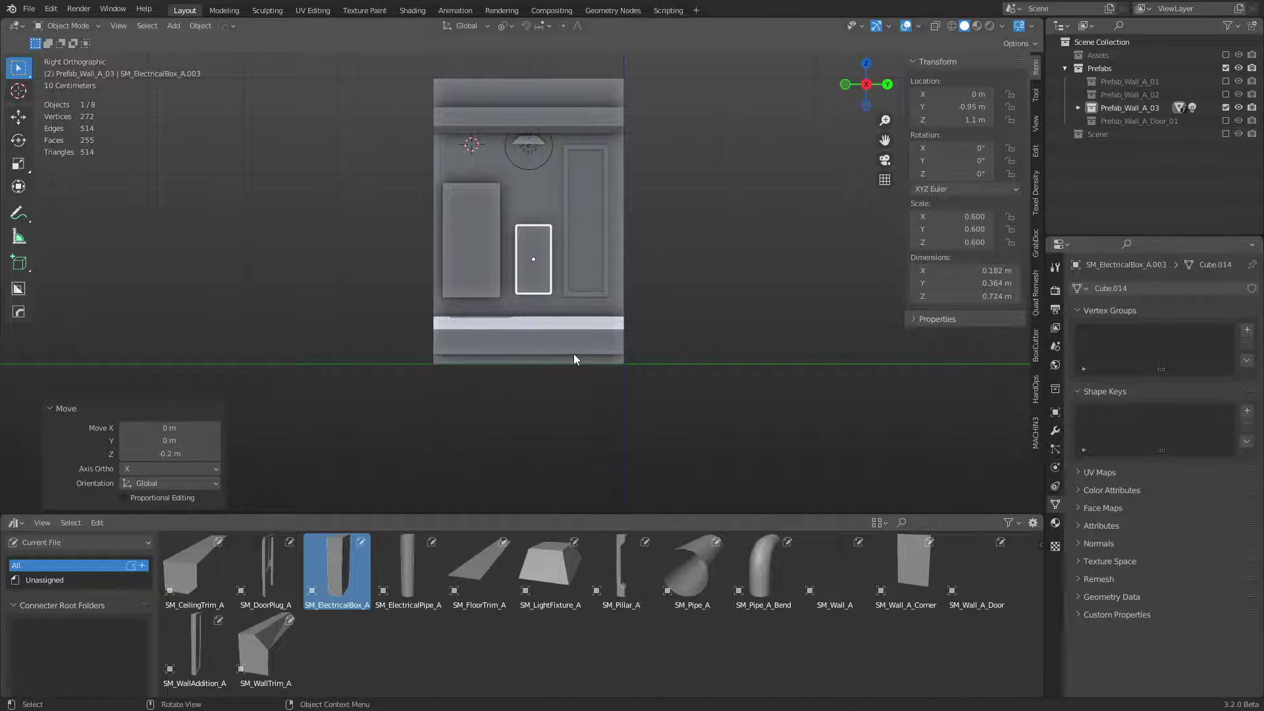
Step: Duplicate the small electrical box 0.79 m upward along Z and lower both small boxes by about 0.14 m
key("g")
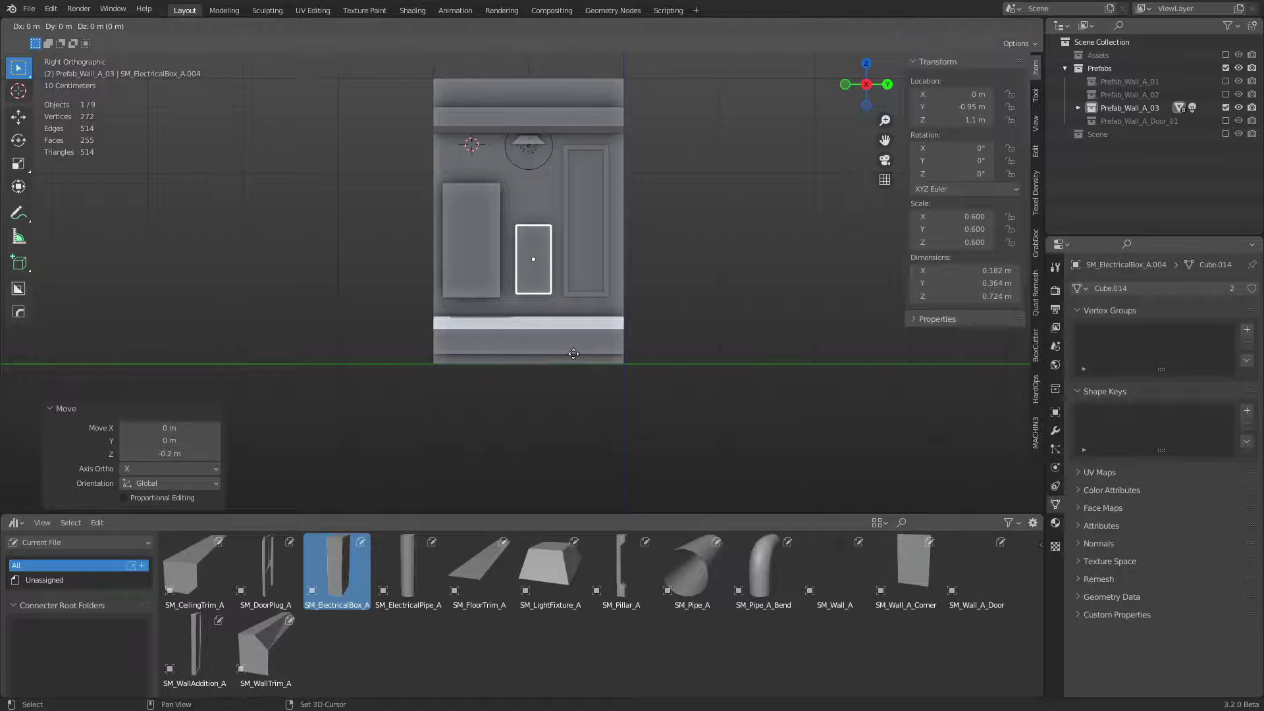
key("y")
key("z")
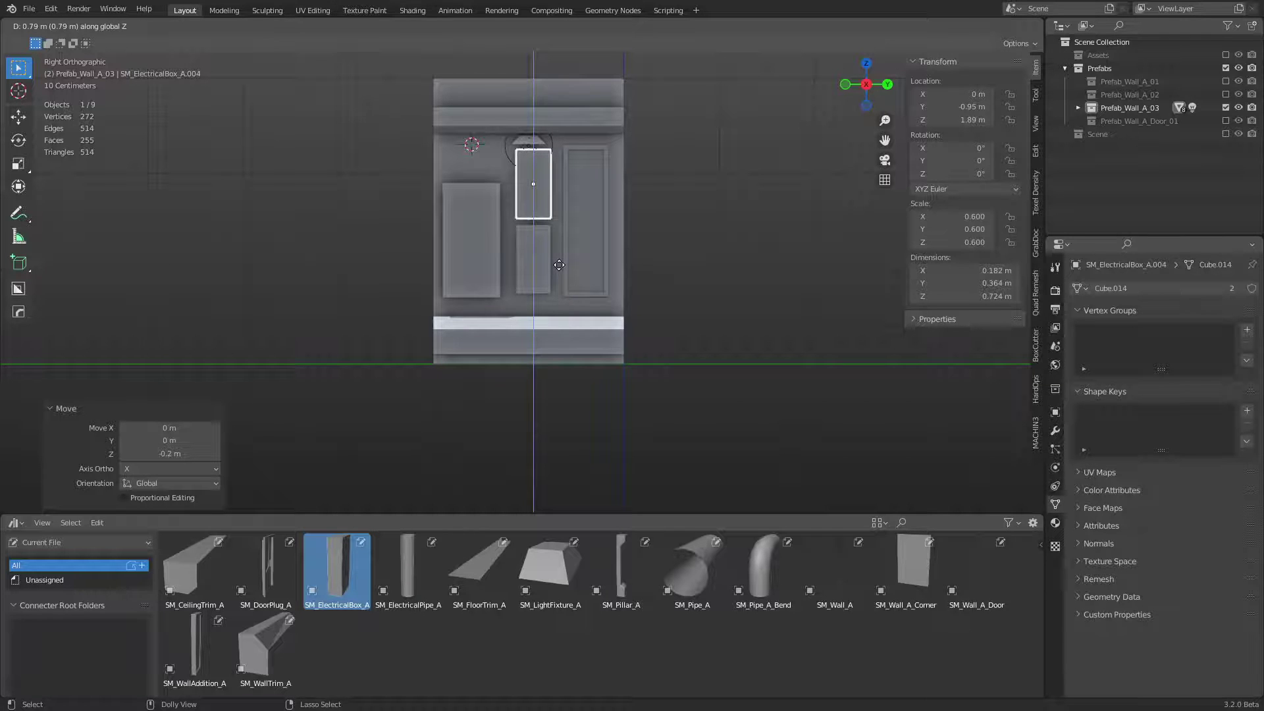
left_click(522, 268, "shift")
key("g")
key("z")
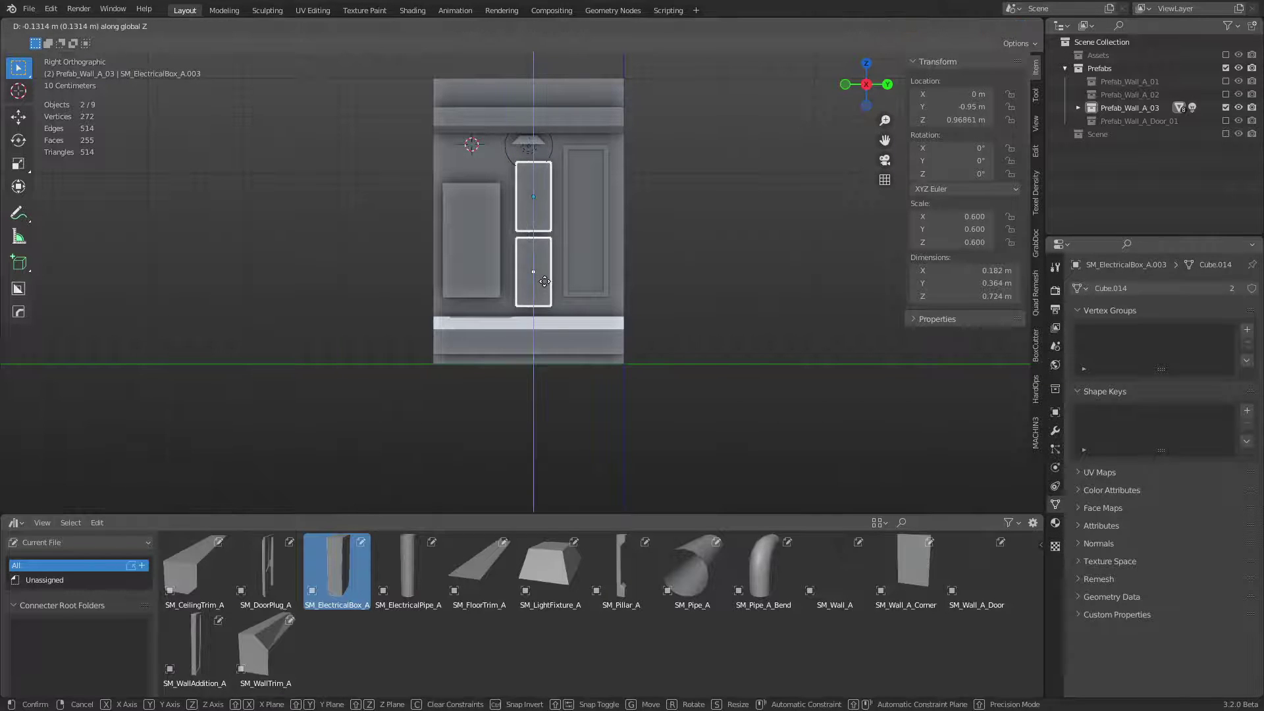
left_click(541, 277)
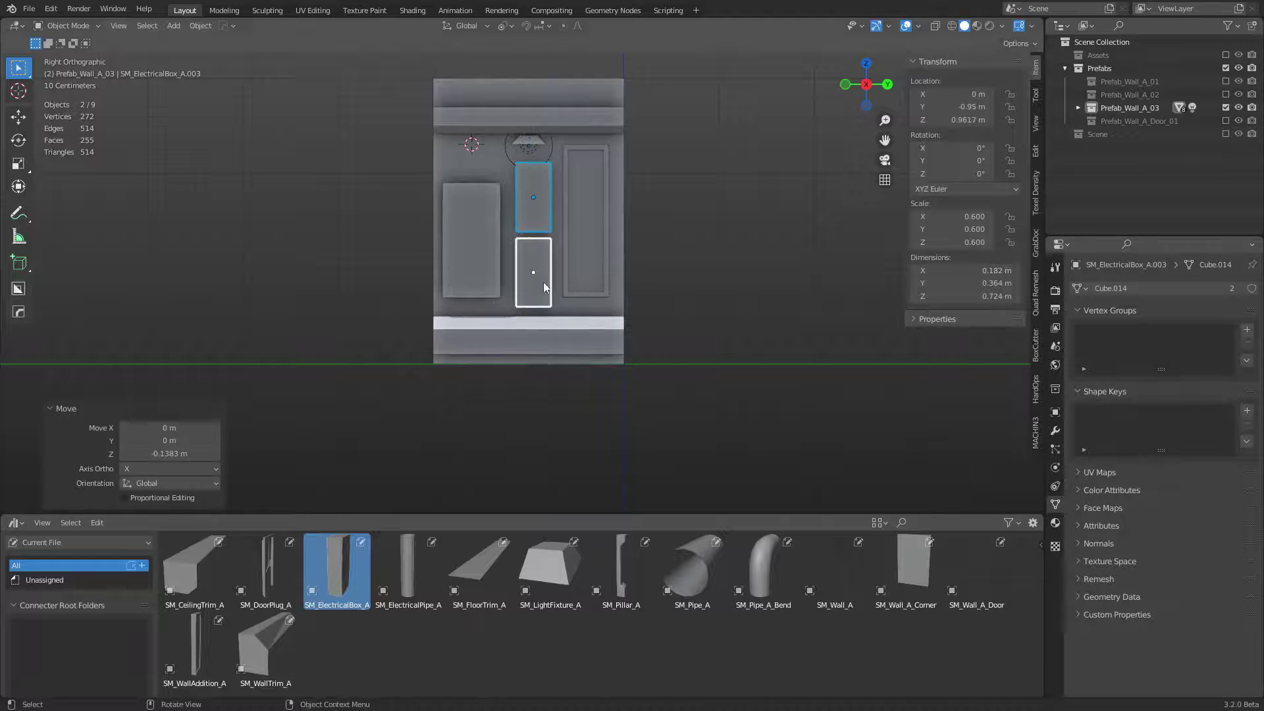
Step: Swap the layout by moving both small boxes -0.75 m along Y and the large box 0.5 m along Y
left_click(454, 267)
left_click(521, 250)
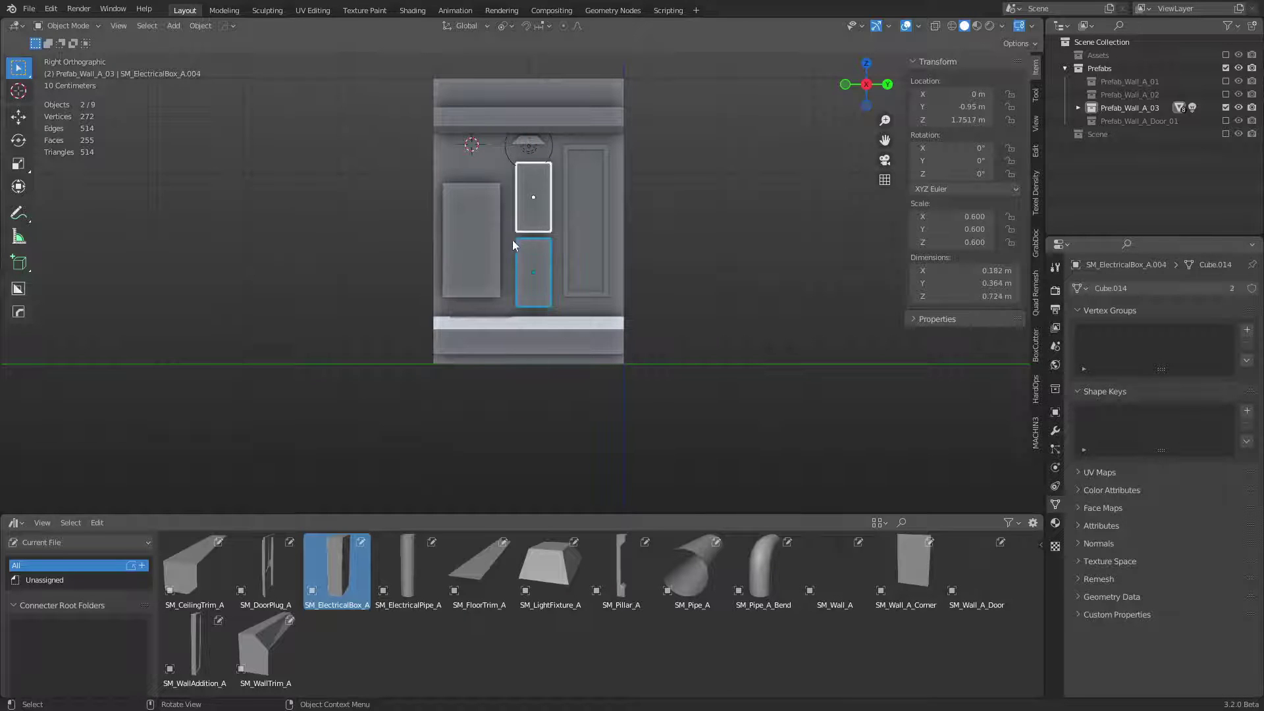
key("g")
left_click(481, 248)
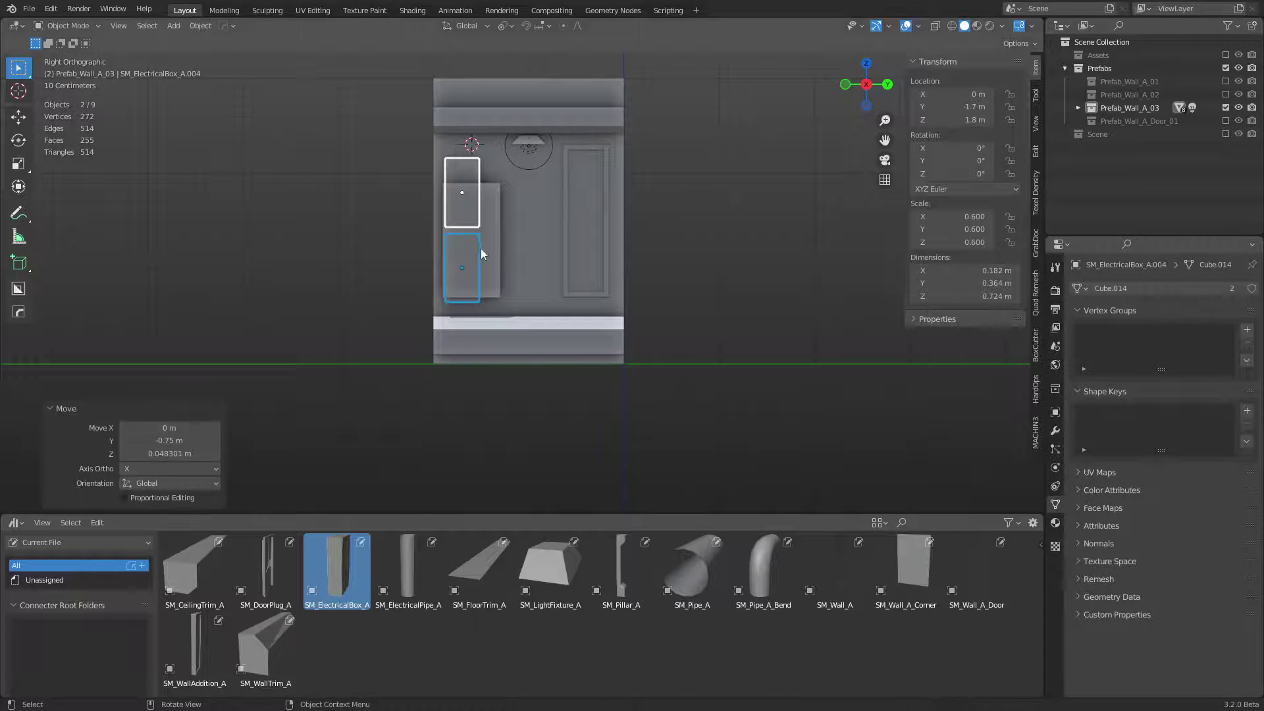
left_click(481, 248)
key("g")
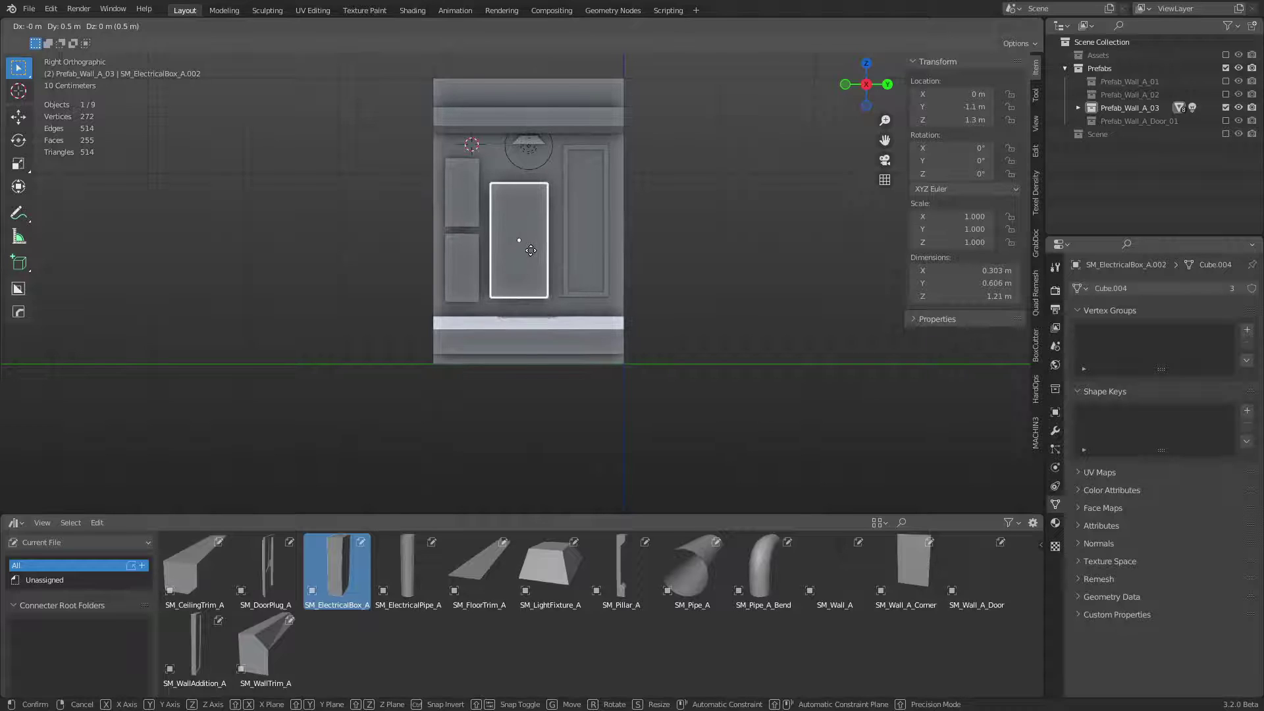
left_click(531, 251)
left_click(617, 450)
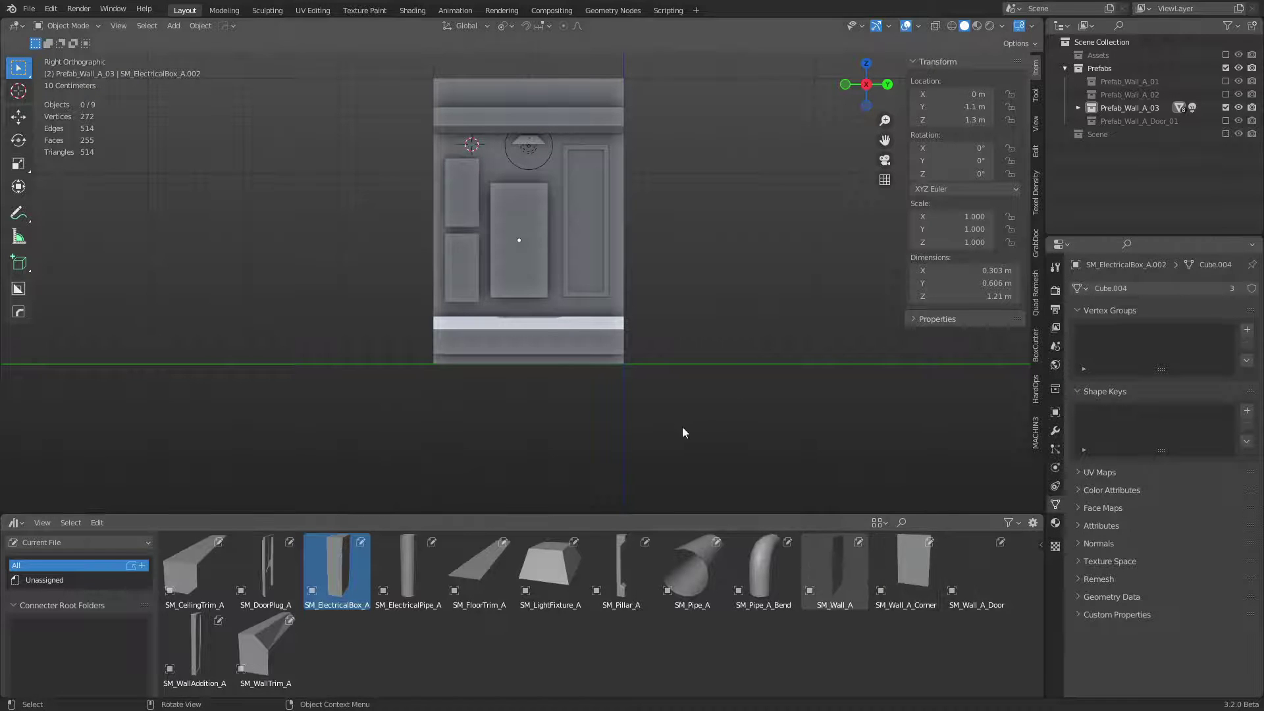
Step: Add an SM_ElectricalPipe_A asset and position it over the lower small box at X 0.2 m, Y -1.7 m and Z 1 m
scroll(682, 432, "up", 1)
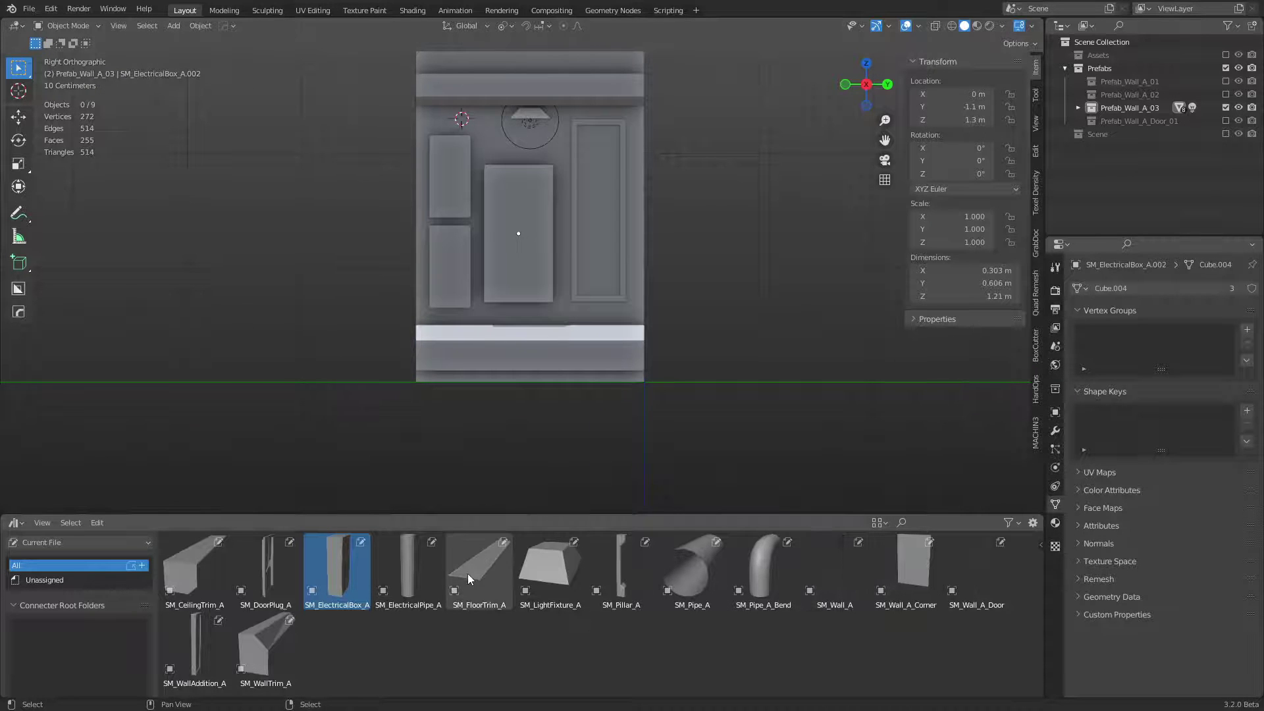
left_click_drag(428, 572, 449, 414)
key("g")
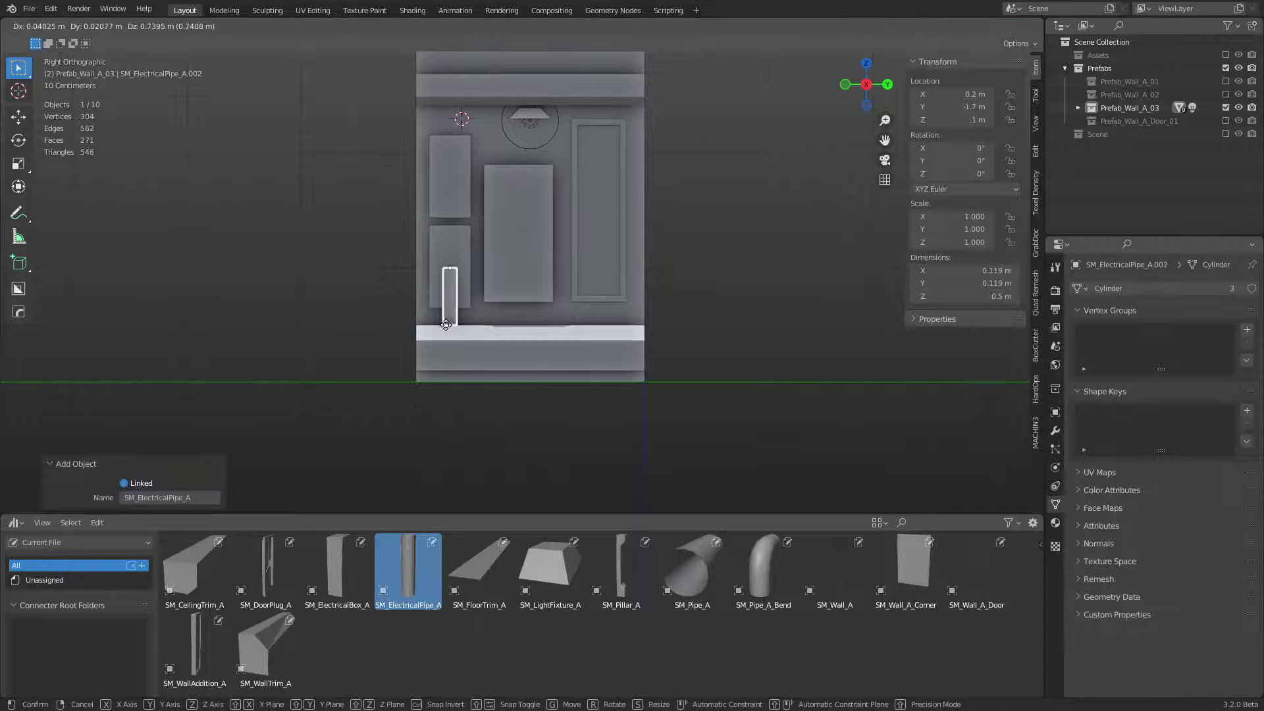
left_click(446, 324)
Step: Duplicate the electrical pipe 0.7 m upward along Z to bridge the two small electrical boxes
key("shift+d")
key("z")
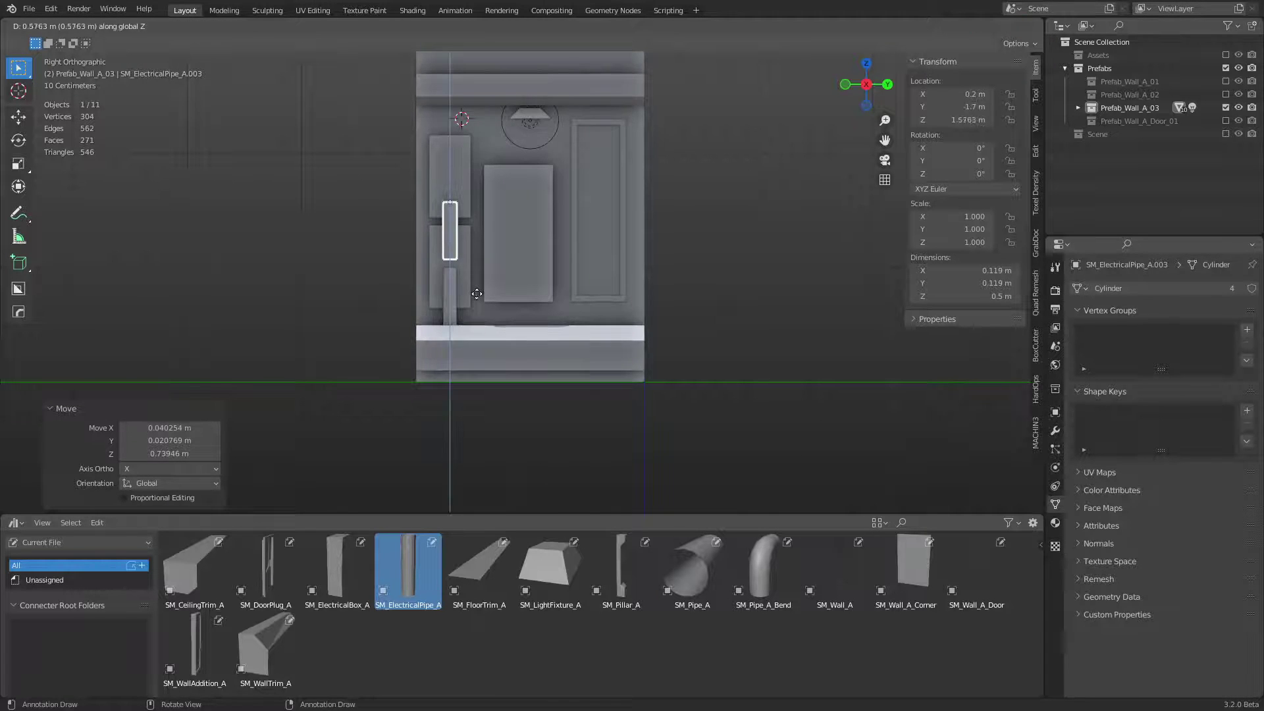
left_click(477, 283)
Step: Move both electrical pipes about -0.12 m along X toward the wall
left_click(277, 303)
middle_click_drag(277, 303, 547, 302)
left_click(535, 297)
left_click(539, 295)
left_click(537, 252, "shift")
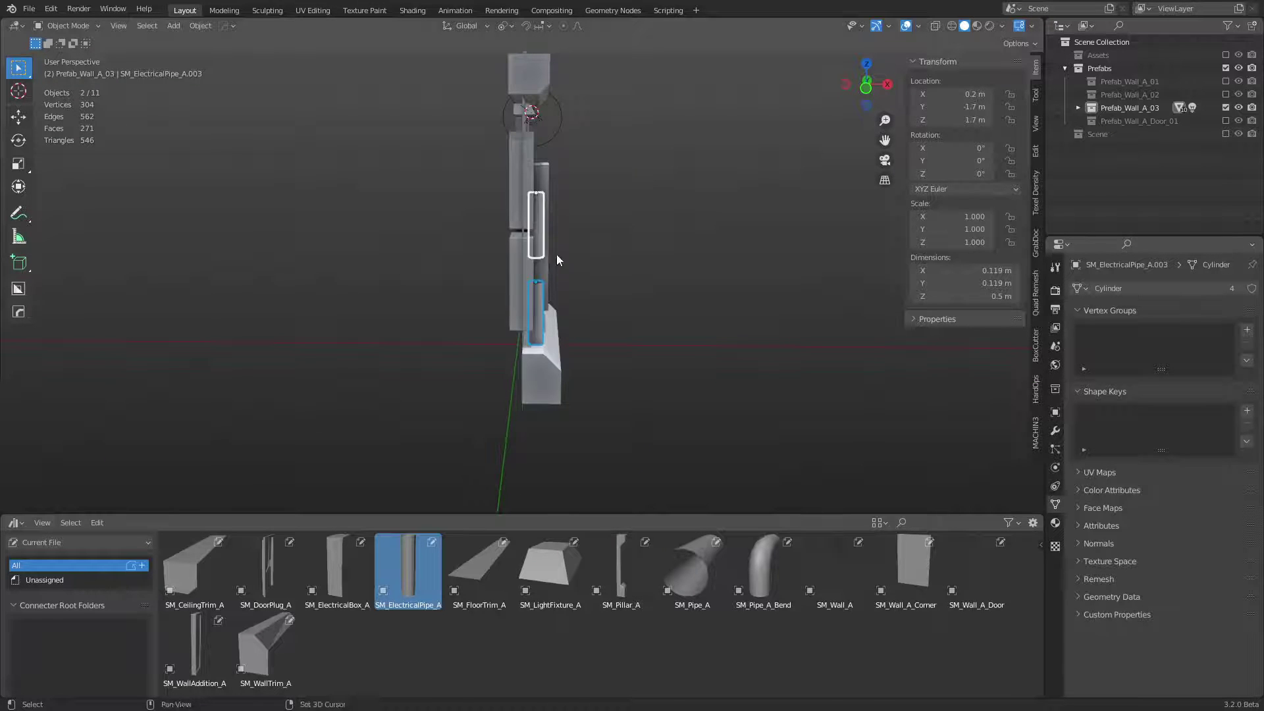
key("g")
key("x")
left_click(530, 222)
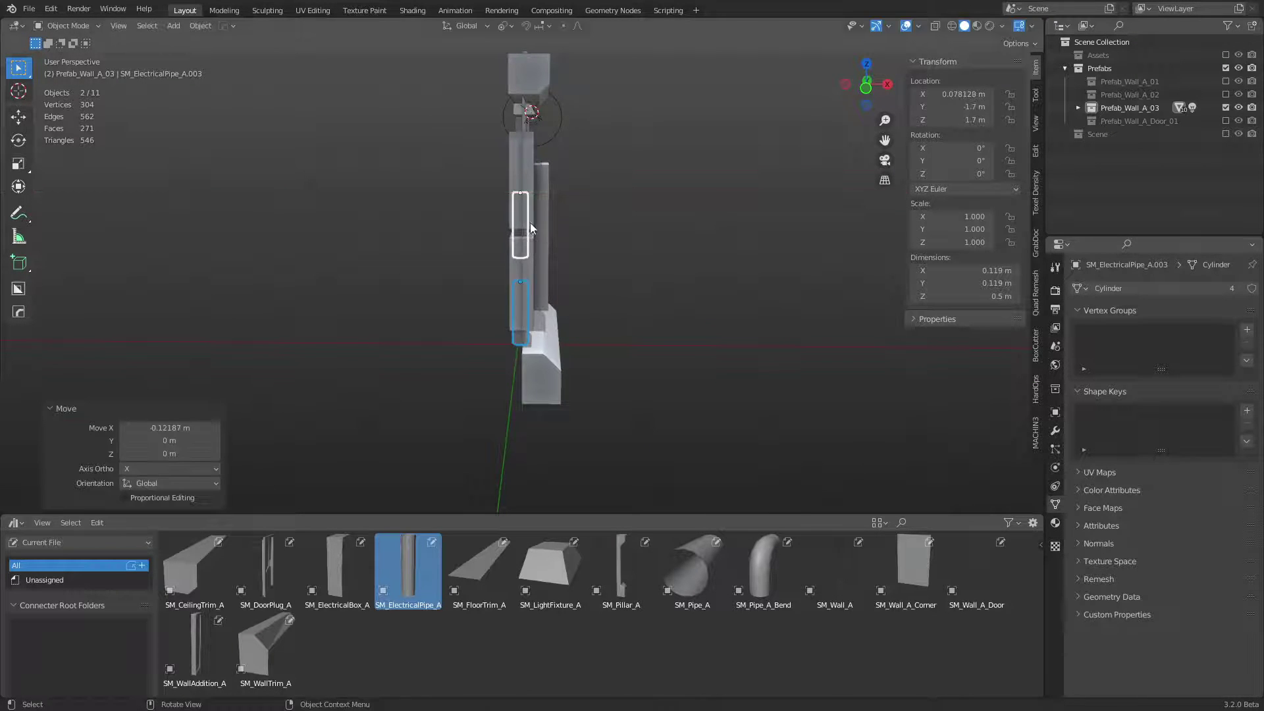
Step: Select both small electrical boxes and move them 0.1 m along X
left_click(530, 222)
left_click(525, 254, "shift")
key("g")
right_click(490, 272)
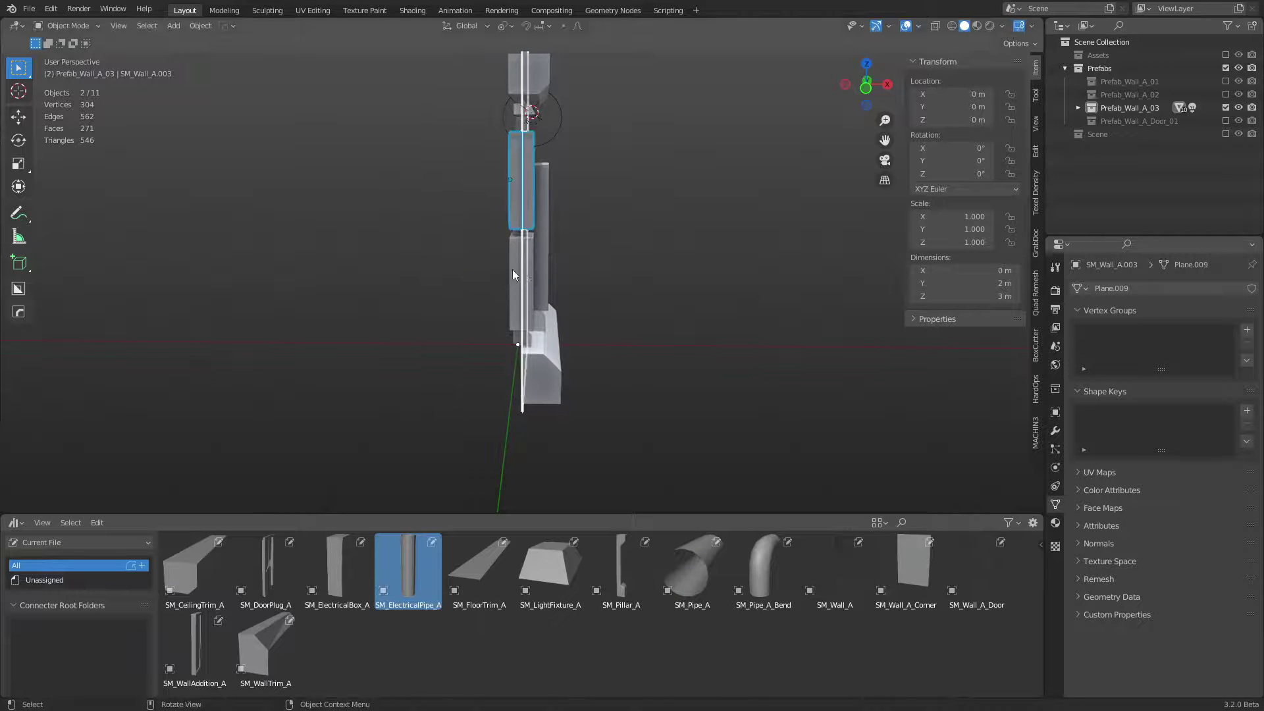
left_click(511, 270)
left_click(510, 225, "shift")
left_click(530, 256, "shift")
key("g")
key("x")
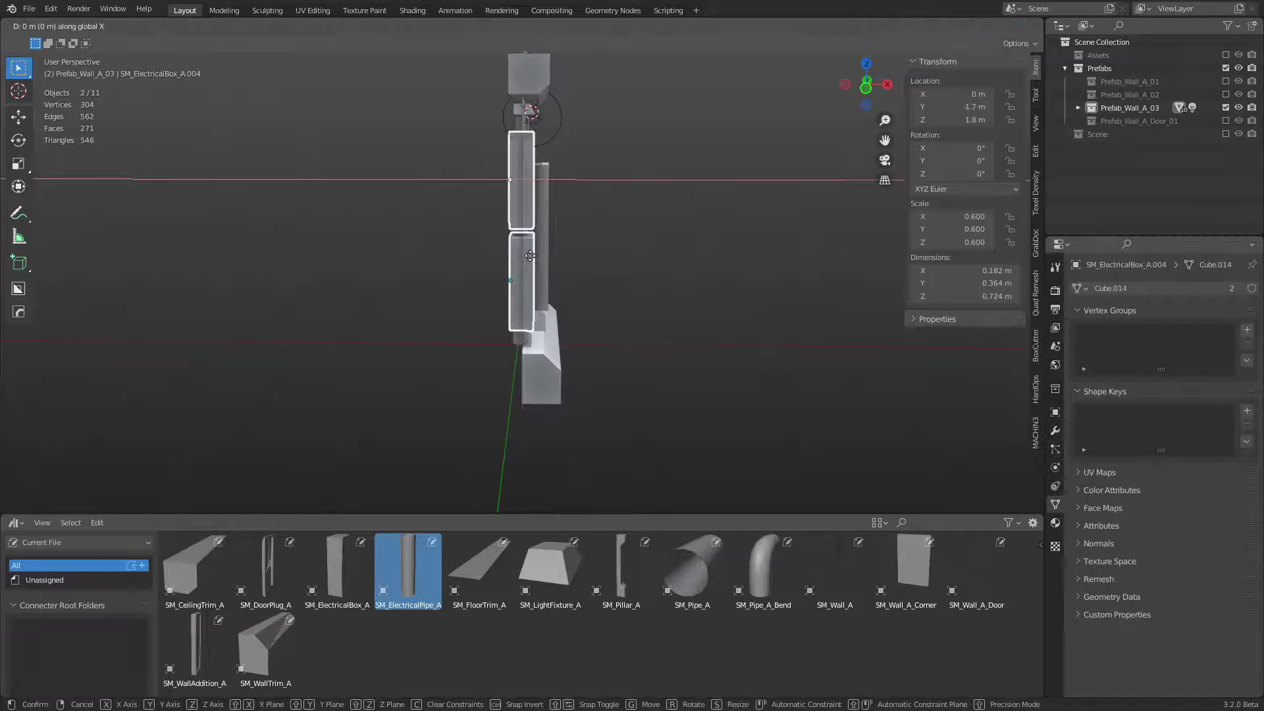
left_click(542, 259)
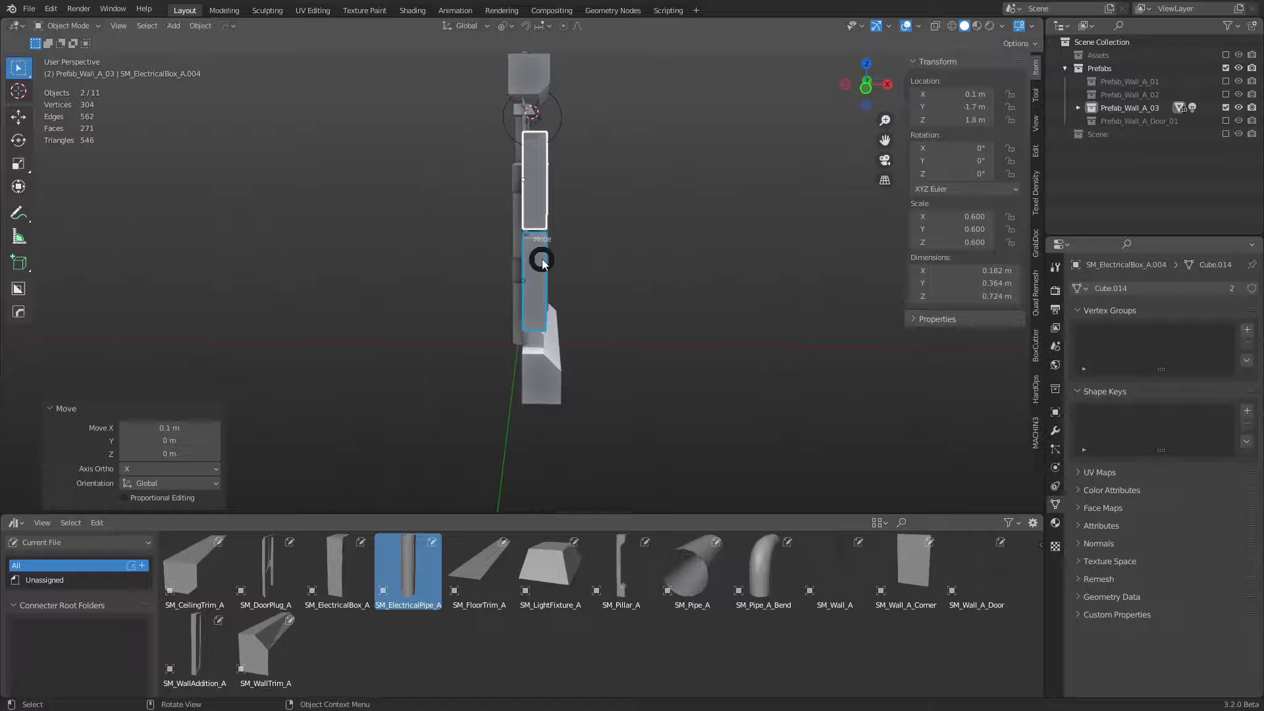
left_click(698, 287)
middle_click_drag(688, 297, 737, 293)
left_click(1078, 107)
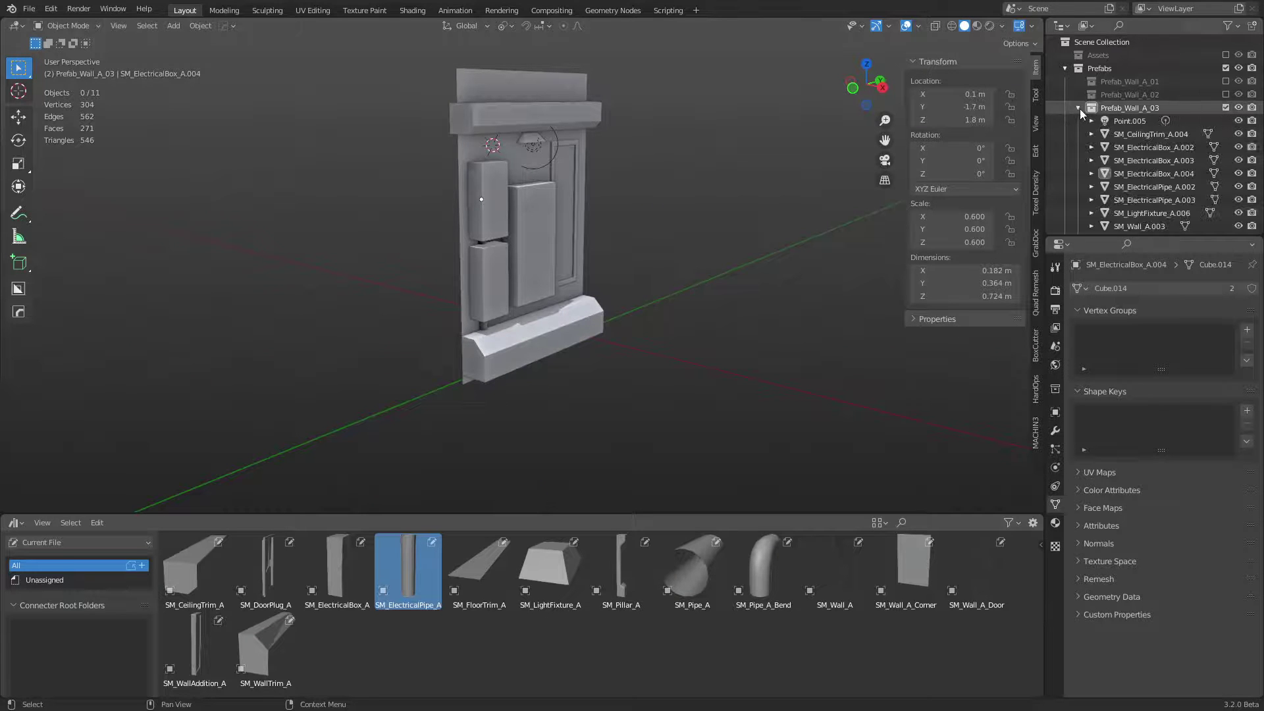
left_click(1078, 107)
key("KP_3")
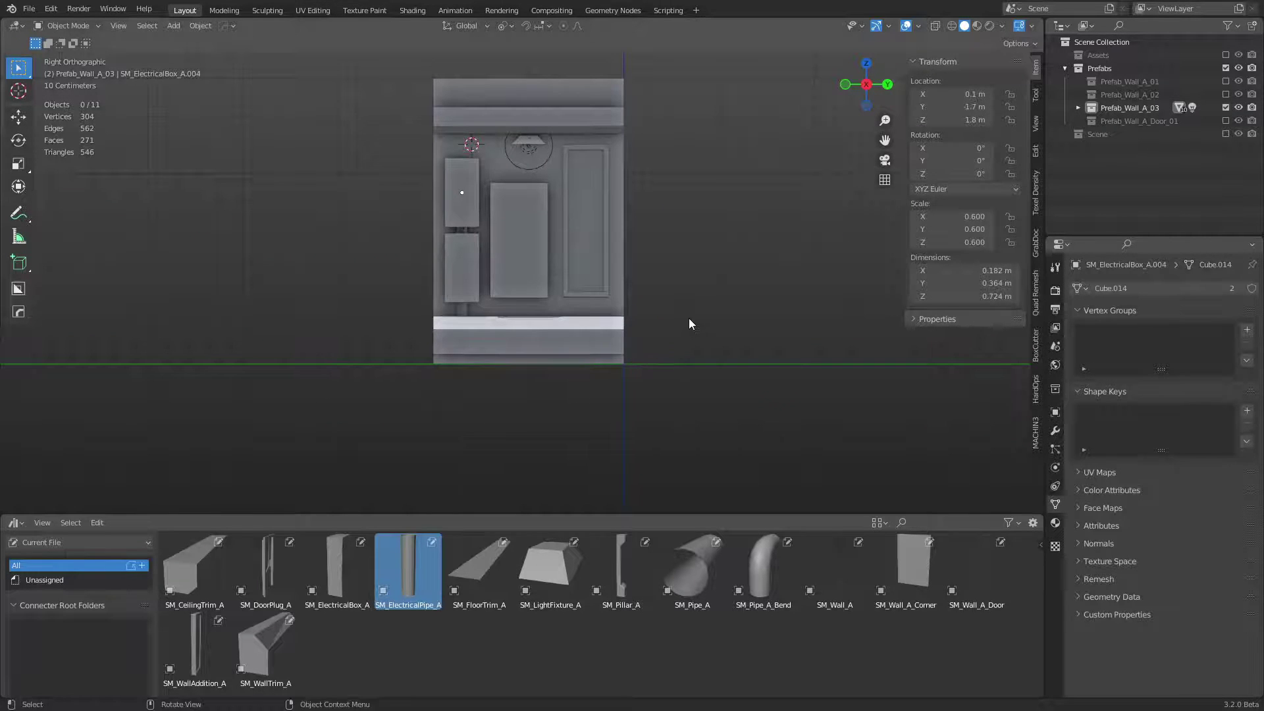
scroll(663, 343, "up", 2)
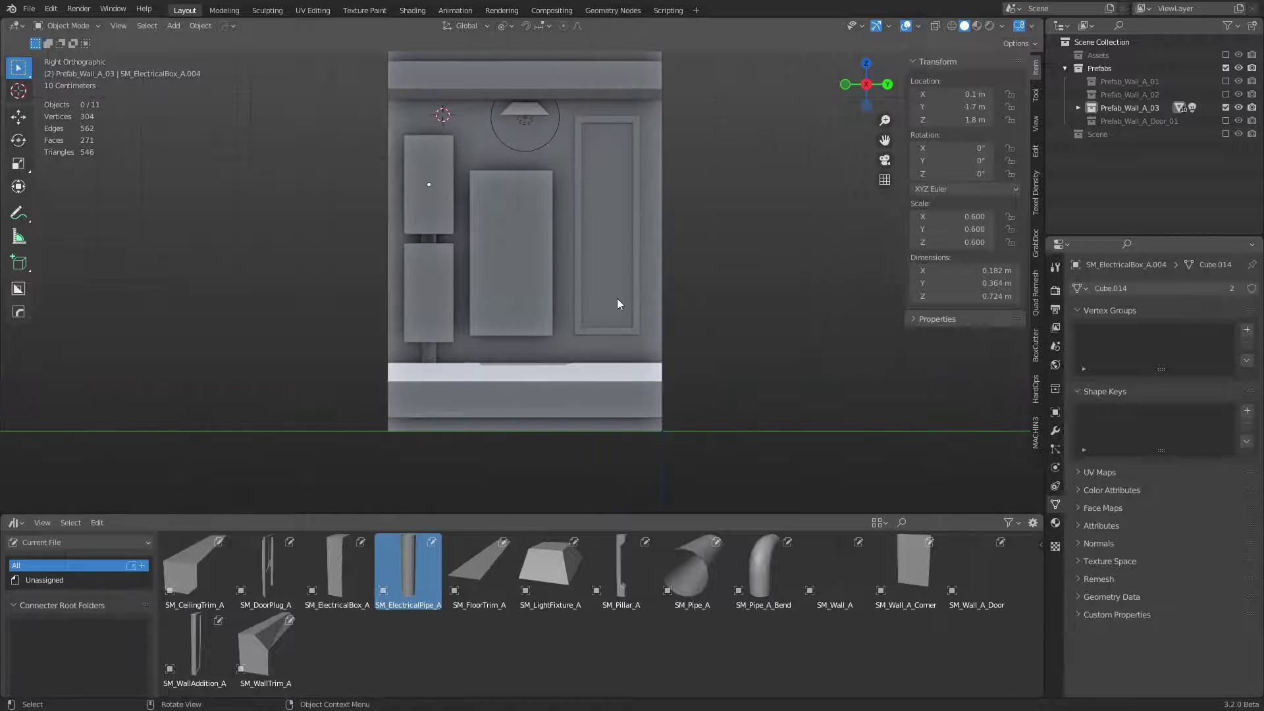
Step: Add the SM_Pipe_A_Bend and SM_Pipe_A assets and reset both locations to the world origin
middle_click_drag(751, 346, 622, 467)
left_click_drag(736, 570, 582, 366)
left_click_drag(692, 570, 443, 437)
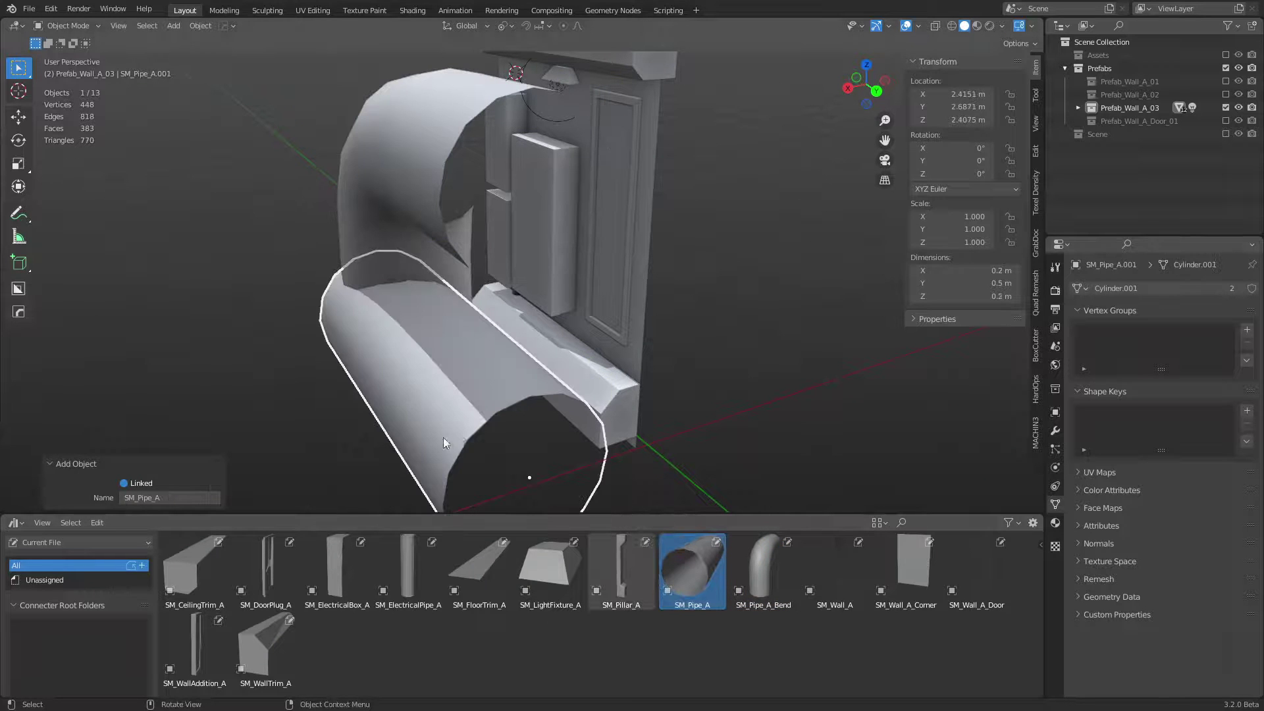
key("BackSpace")
left_click(429, 289)
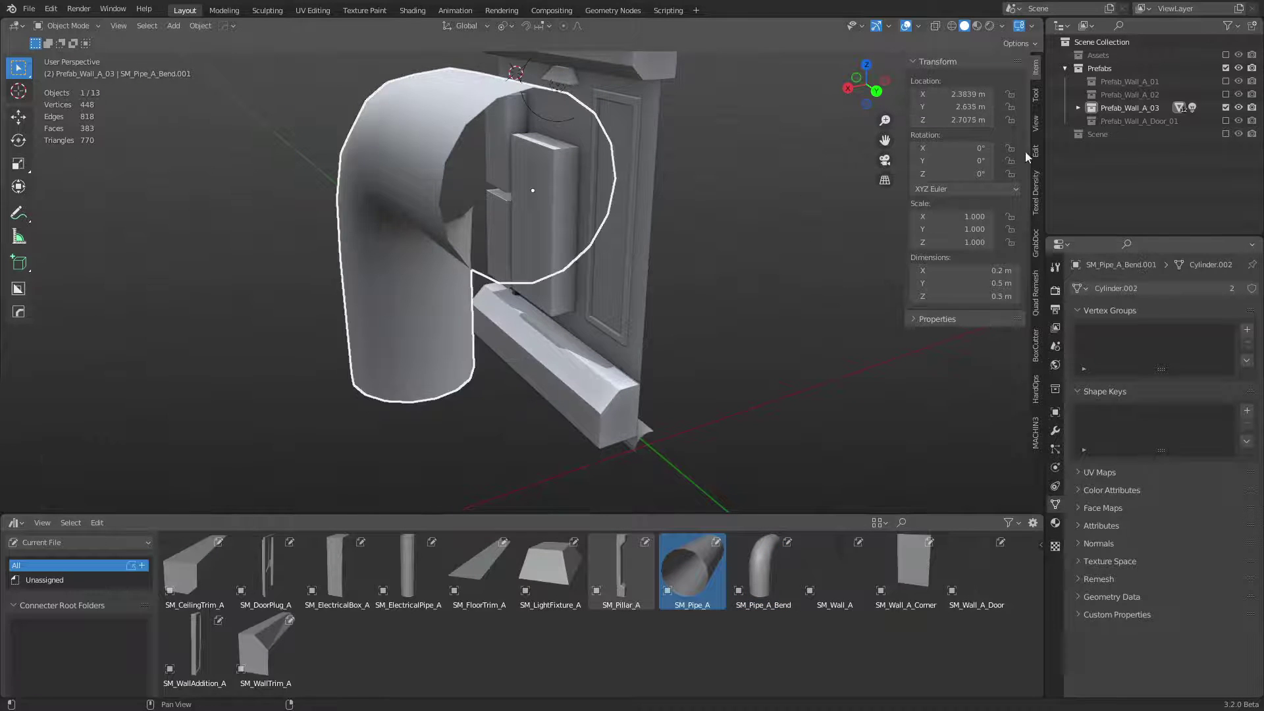
key("BackSpace")
Step: Rotate the pipe bend 90° about Z and move it to X 0.1 m and Z 2.1 m
key("r")
key("z")
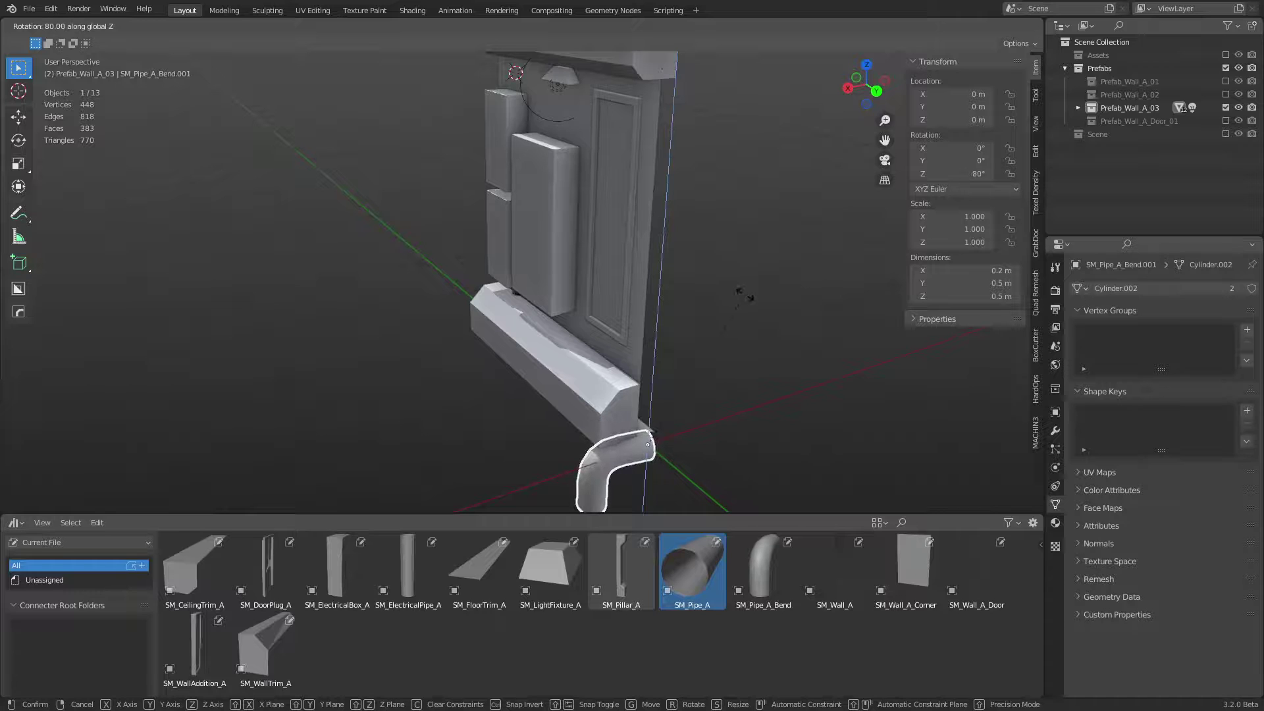
left_click(720, 279)
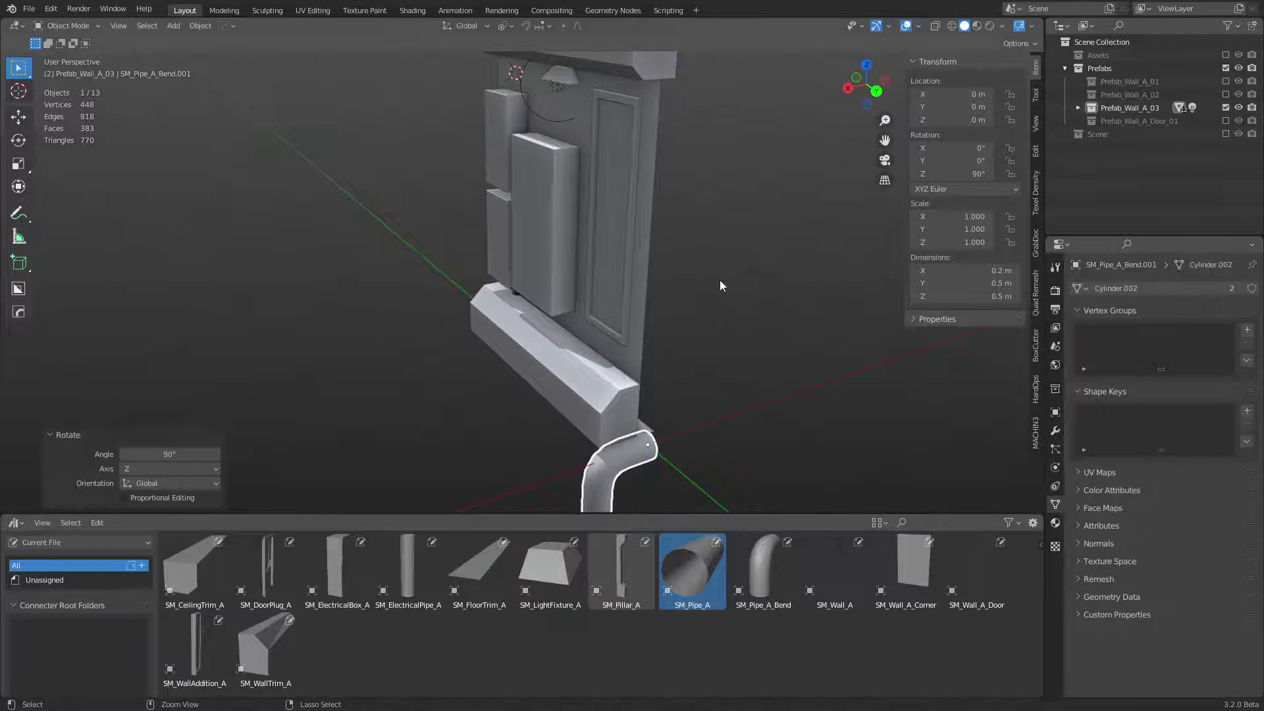
key("ctrl+KP_1")
key("g")
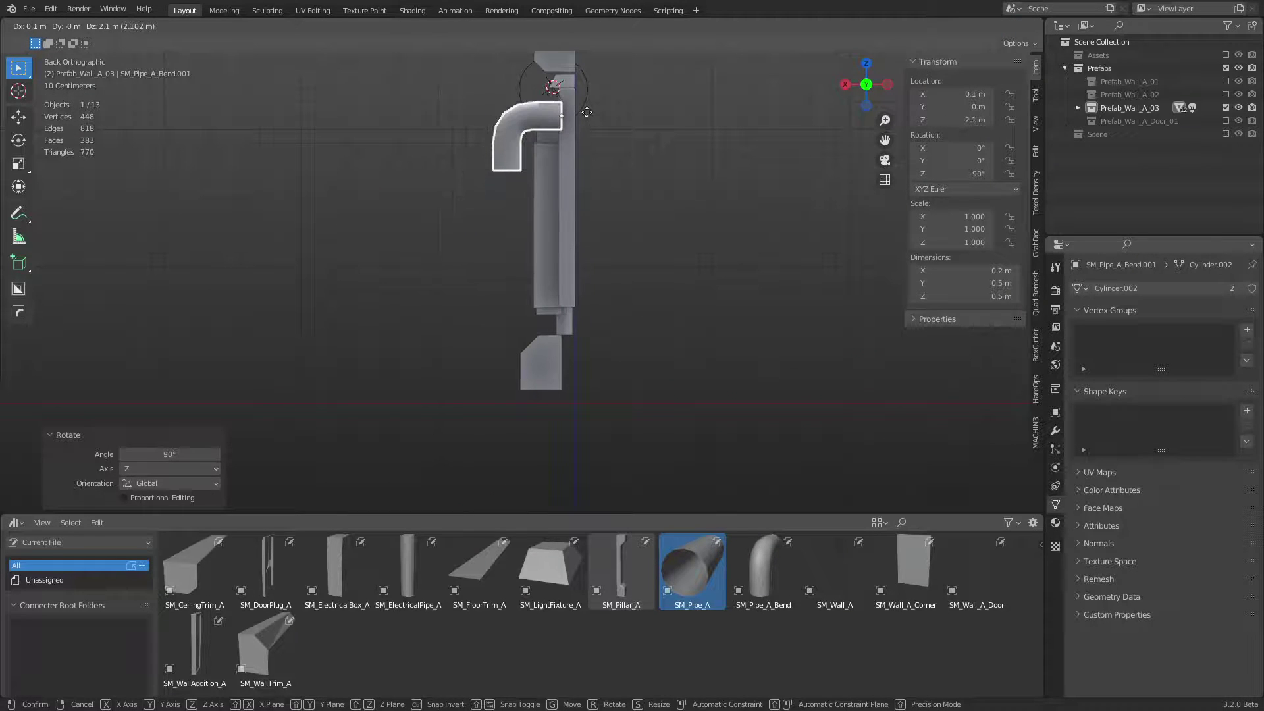
left_click(587, 112)
Step: Stand the straight pipe upright by rotating it about X to 270°
middle_click_drag(546, 409, 602, 421)
left_click(633, 442)
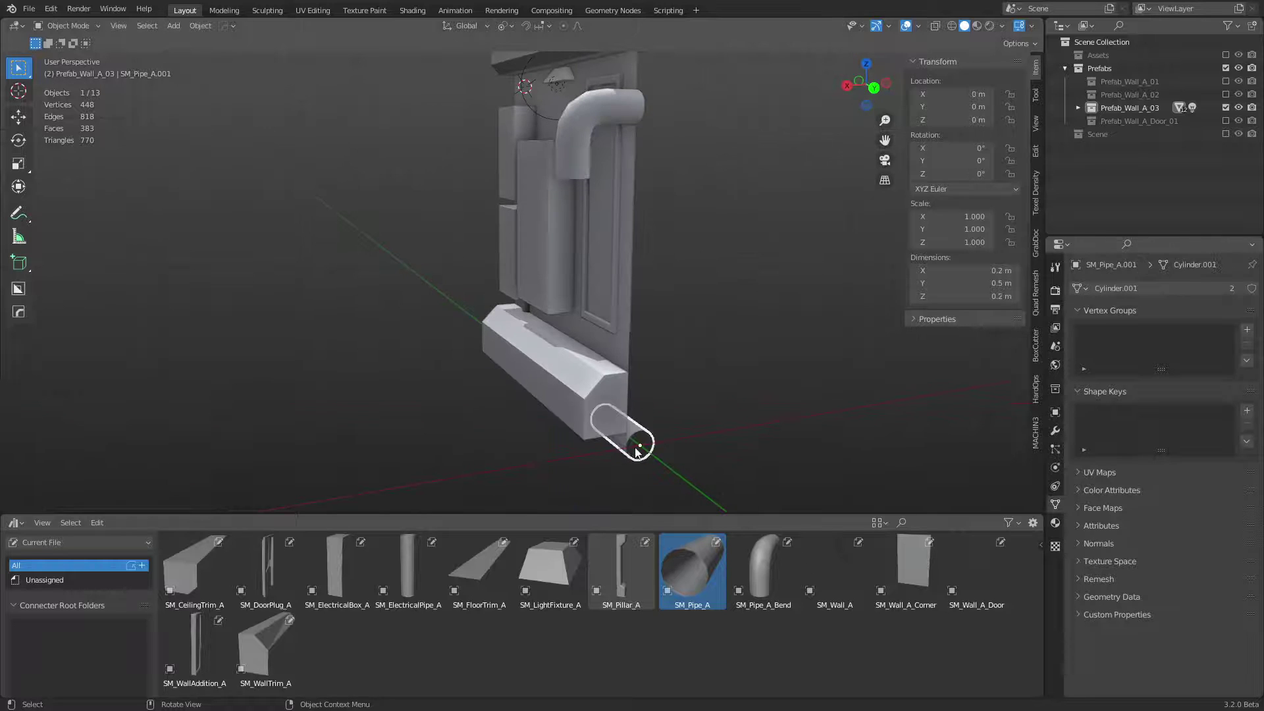
key("r")
key("y")
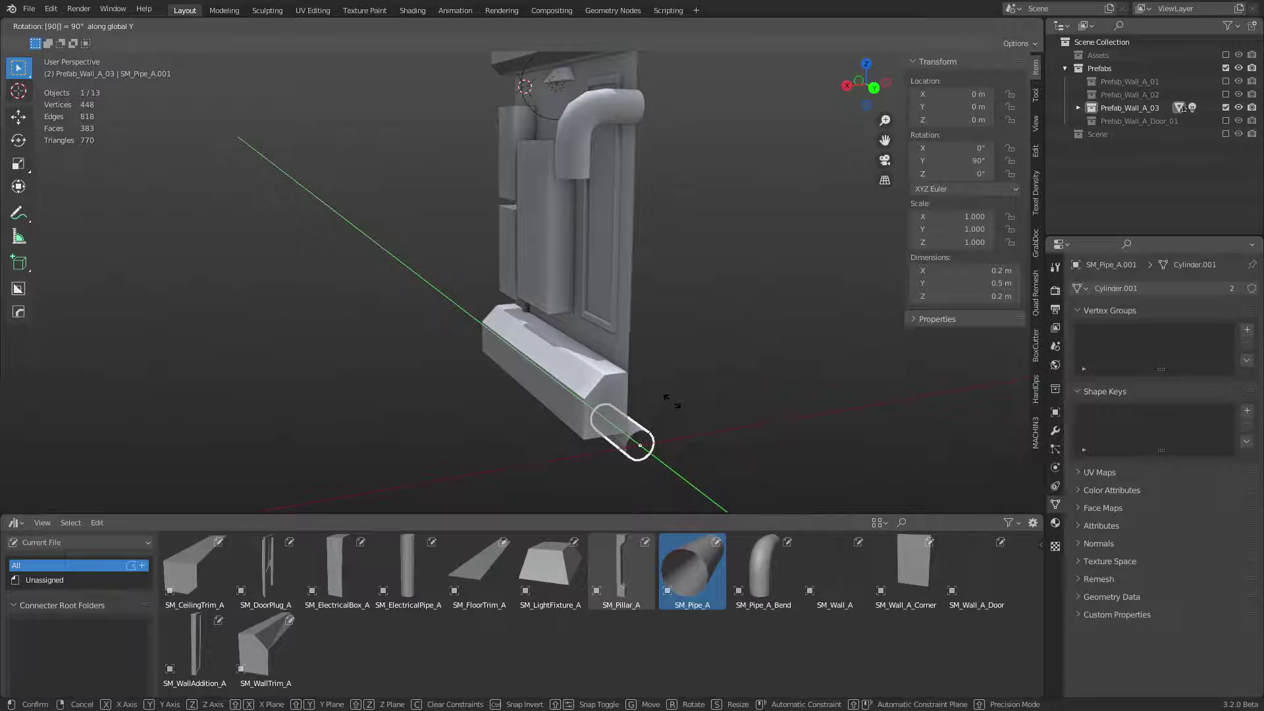
key("x")
left_click(675, 408)
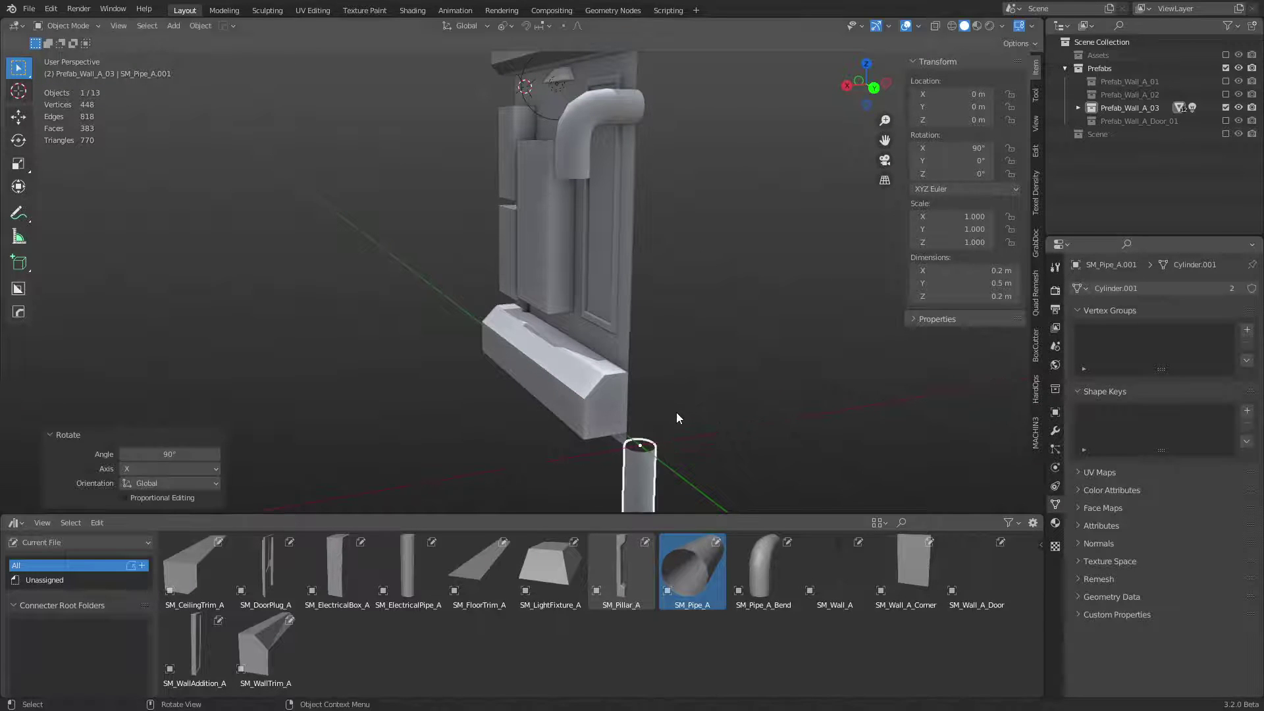
type("rx180")
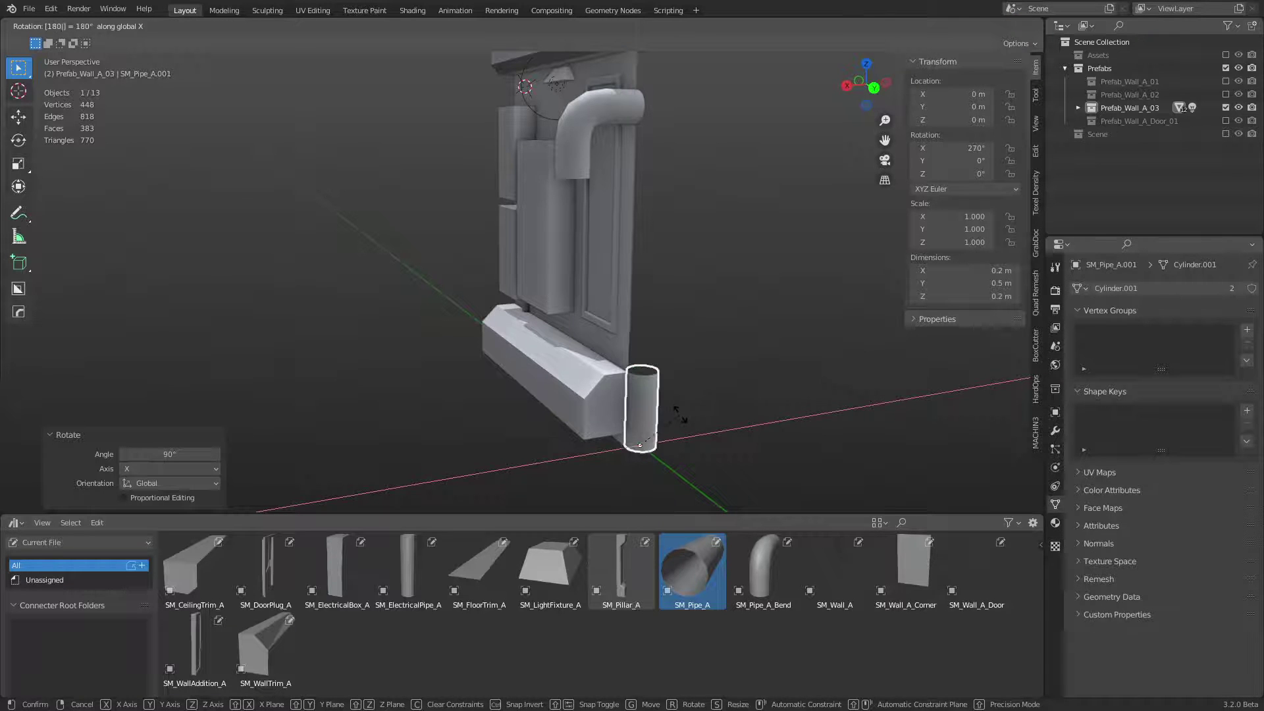
key("Return")
Step: Place the straight pipe directly under the bend's open end at X 0.5 m and Z 1.2 m
key("ctrl+KP_1")
key("g")
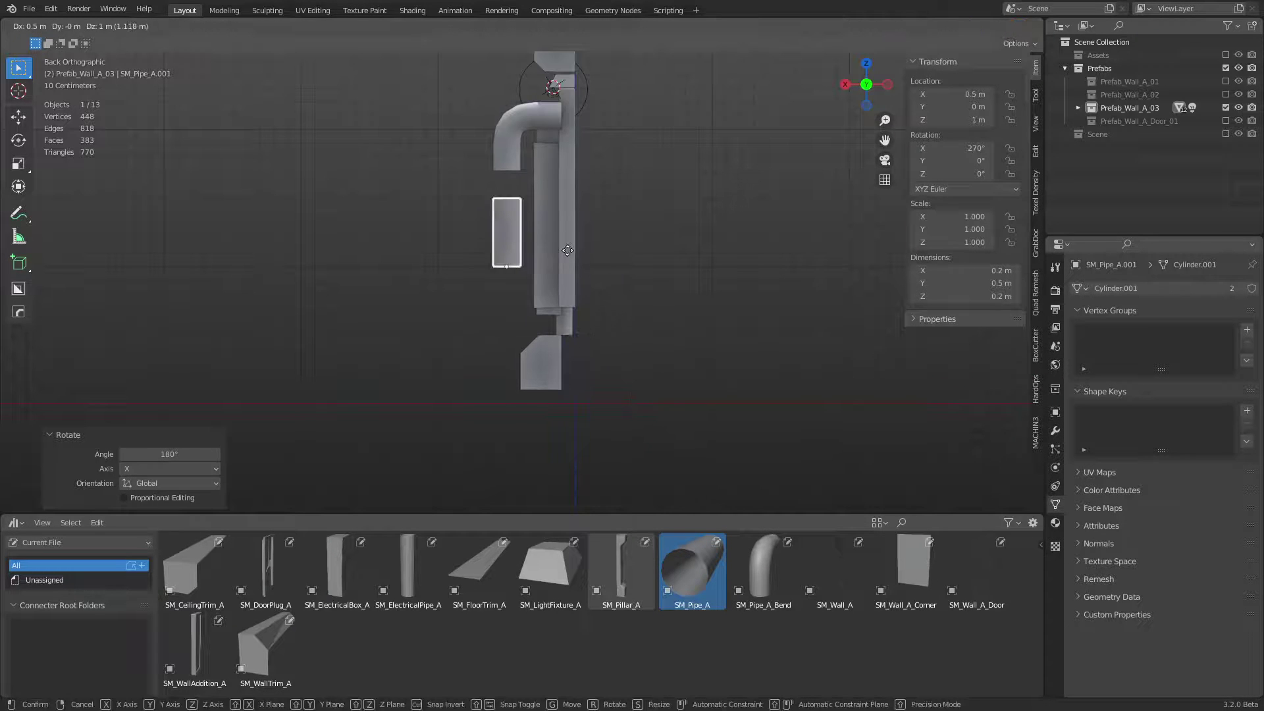
left_click(566, 232)
key("g")
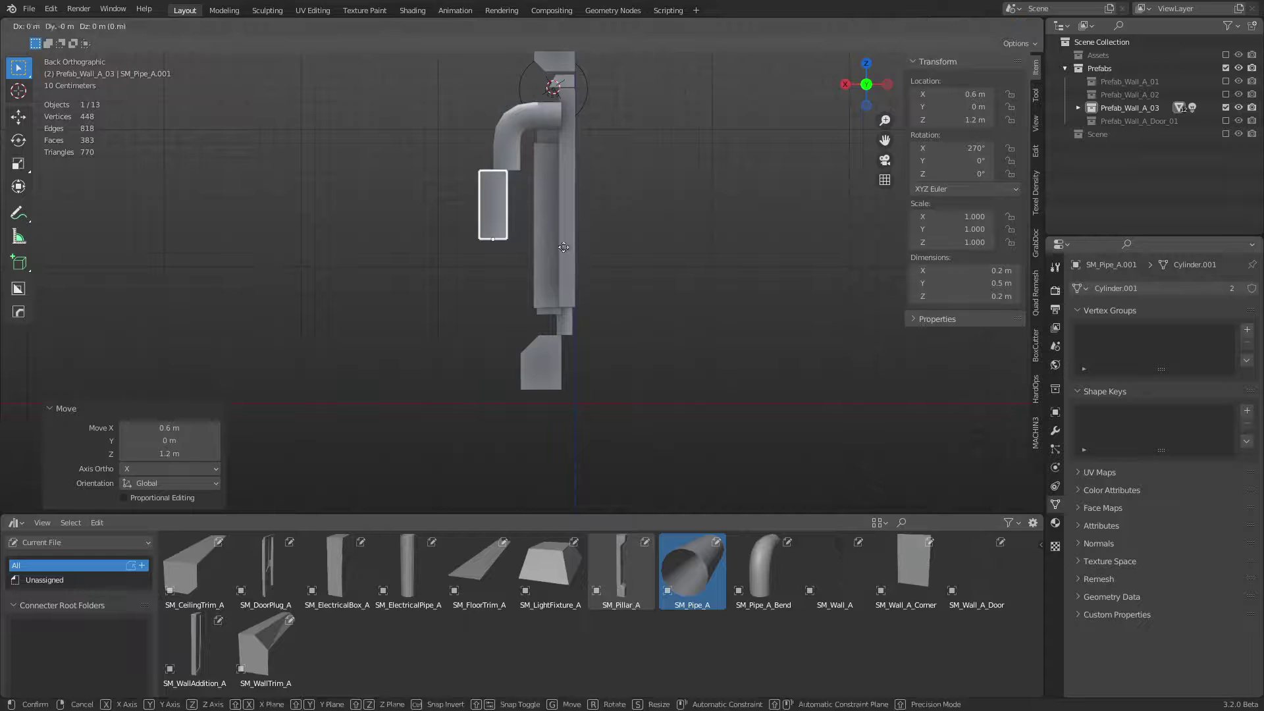
left_click(578, 253)
left_click(590, 282)
Step: Move the pipe bend and straight pipe together -0.4 m along Y in front of the recessed wall panel
middle_click_drag(592, 284, 739, 293)
left_click(674, 132)
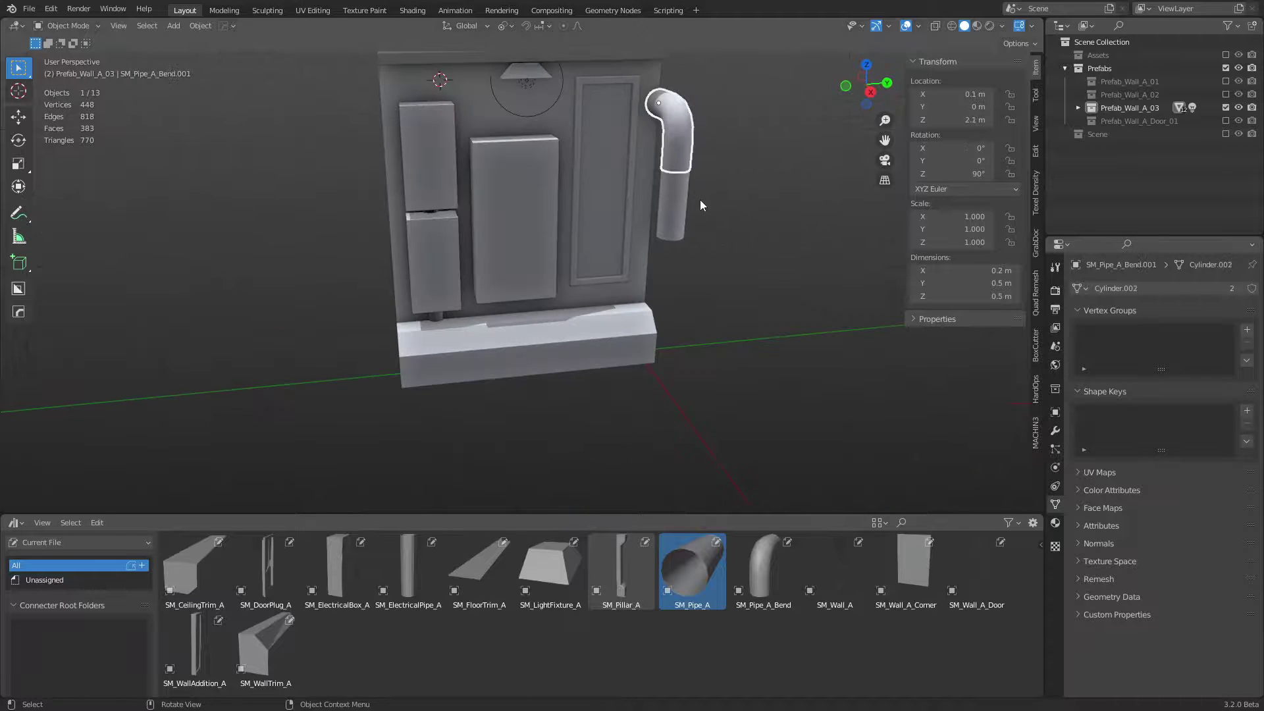
left_click(685, 218, "shift")
key("KP_3")
key("g")
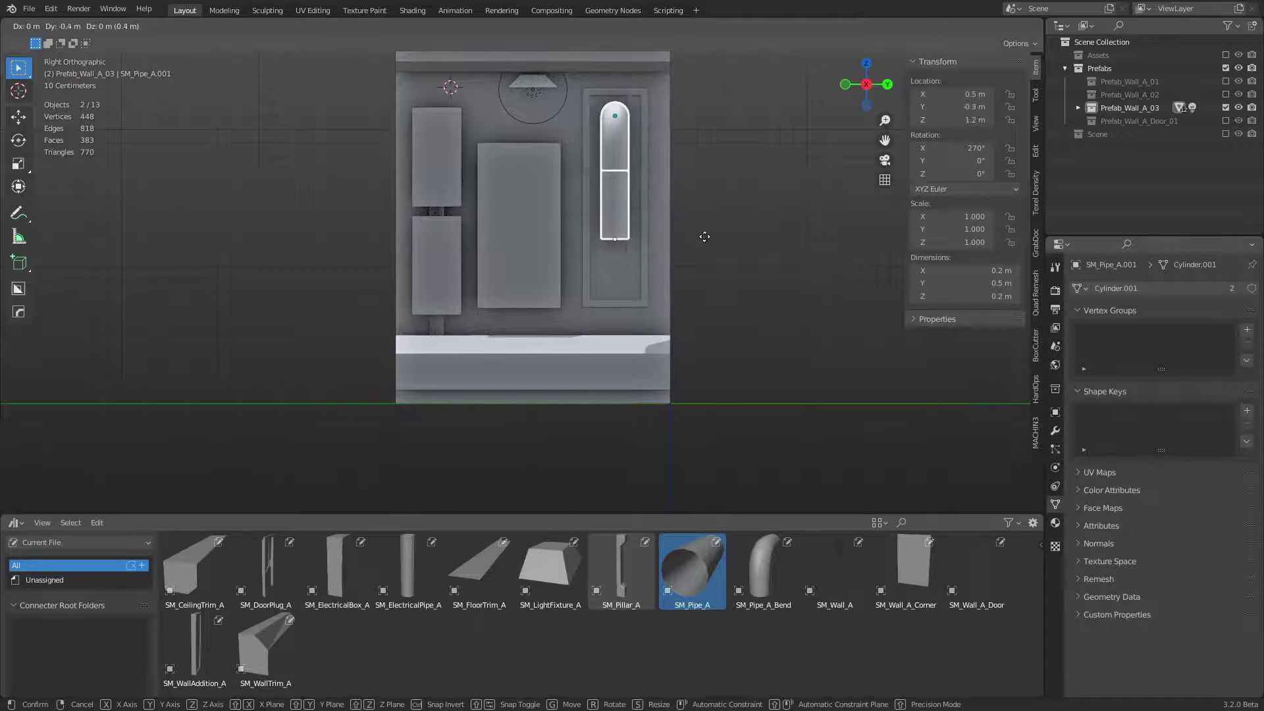
left_click(696, 234)
Step: Extend the straight pipe downward with linked duplicates every 0.5 m and delete the extra copy below the ground
left_click(623, 220, "alt")
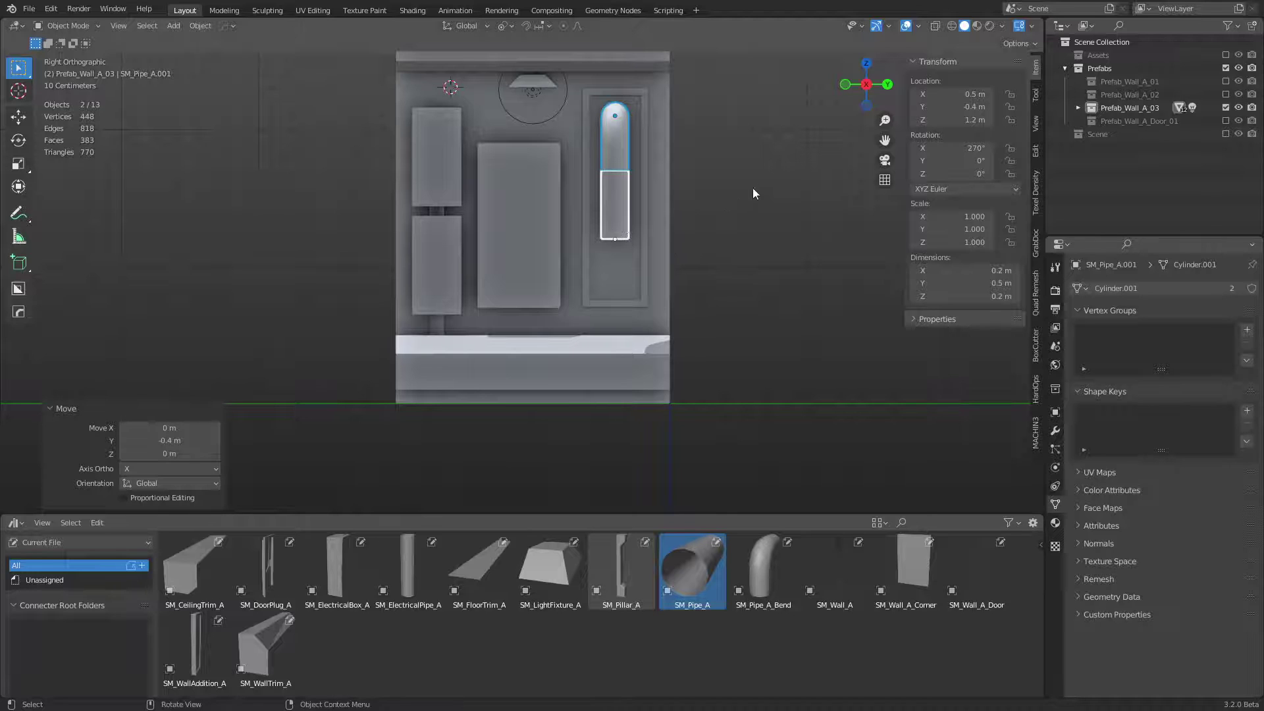
left_click(626, 211)
key("shift+d")
key("z")
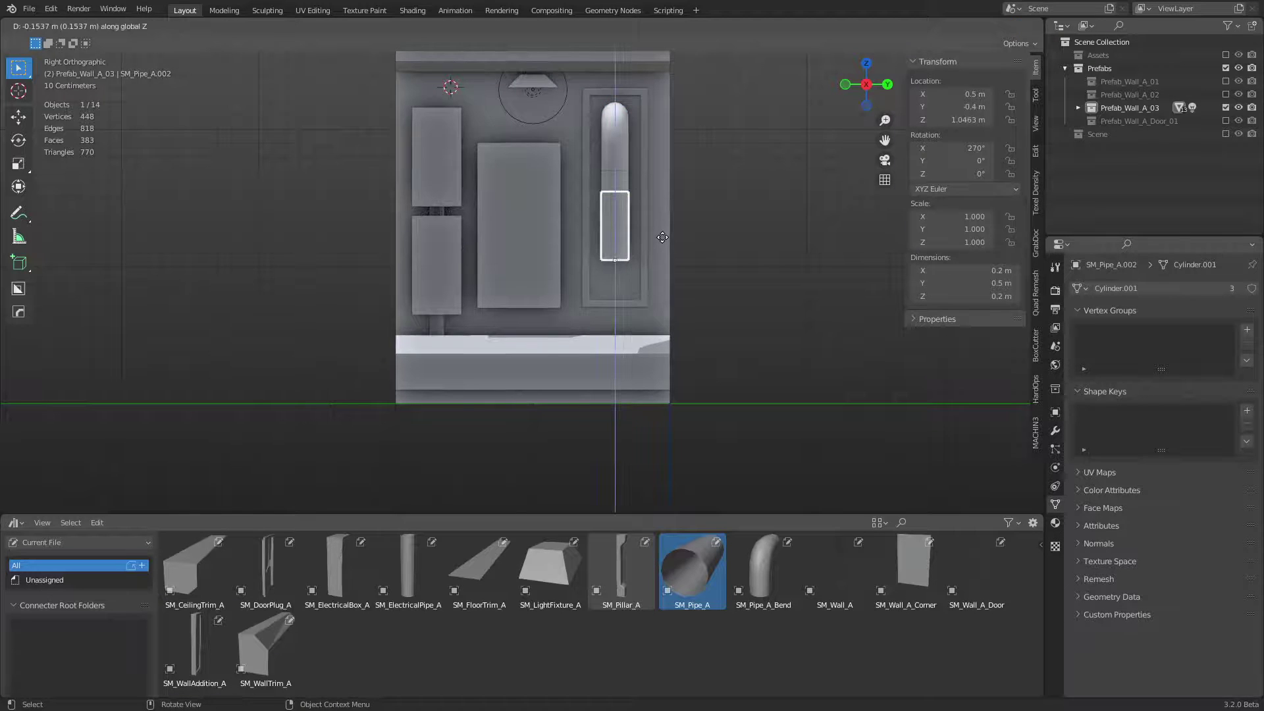
left_click(662, 280)
key("shift+r")
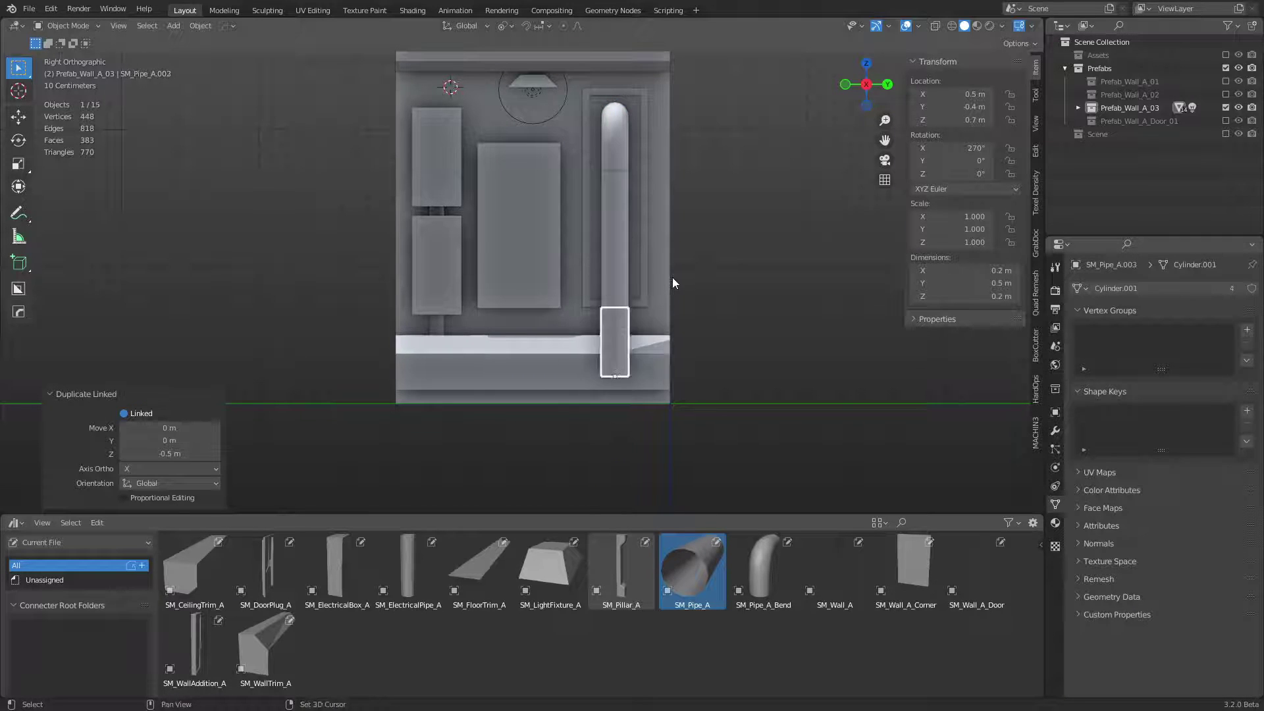
key("shift+r")
key("x")
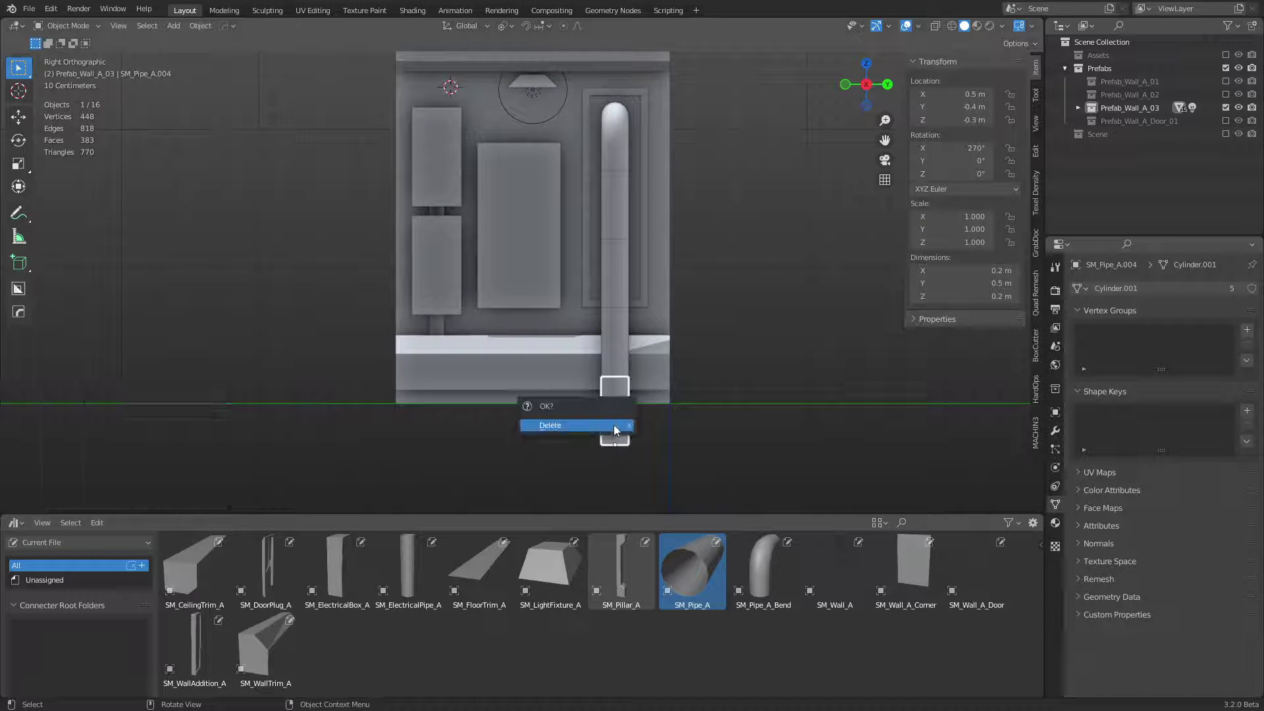
left_click(613, 425)
Step: Select the bend and all three straight pipe segments and lower them along Z until the run ends at ground level
left_click(614, 353)
left_click(616, 260, "shift")
left_click(616, 147, "shift")
key("g")
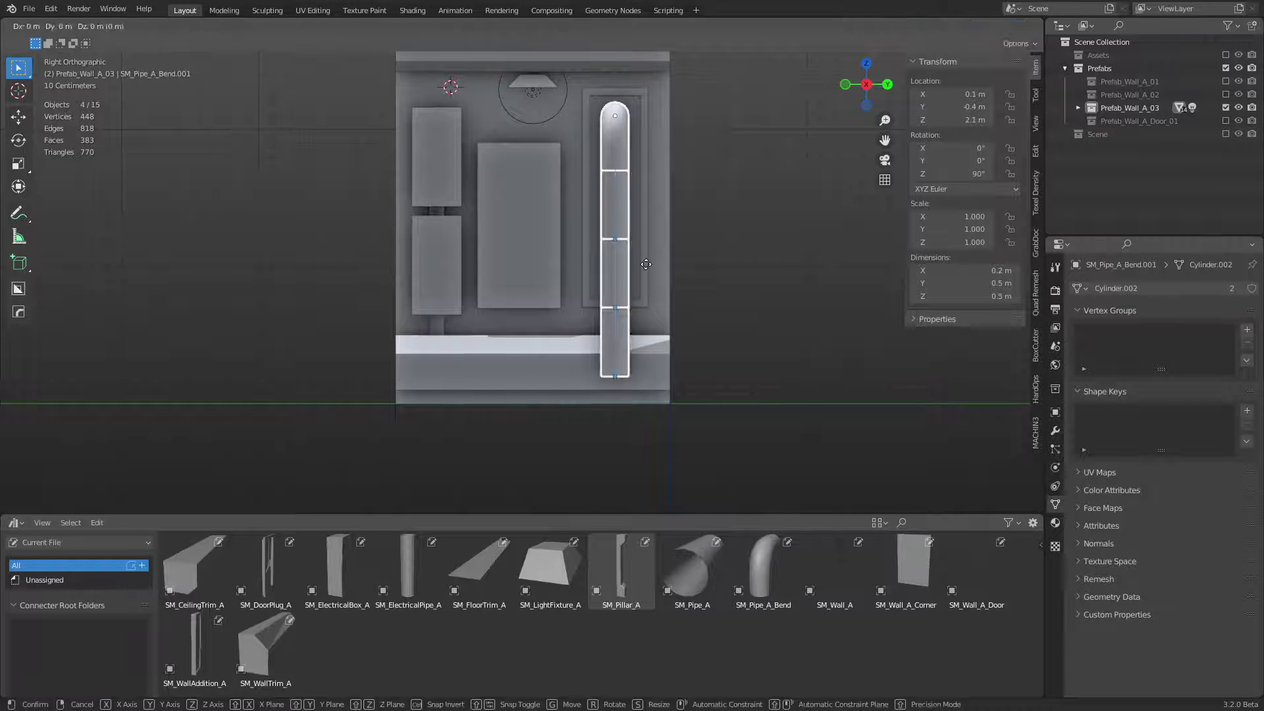
key("z")
left_click(658, 287)
left_click(781, 339)
Step: Duplicate the lower electrical pipe as a linked copy 0.6 m along Y, under the large electrical box
middle_click_drag(780, 338, 520, 309)
key("grave")
key("Escape")
left_click(450, 289)
key("shift+d")
key("y")
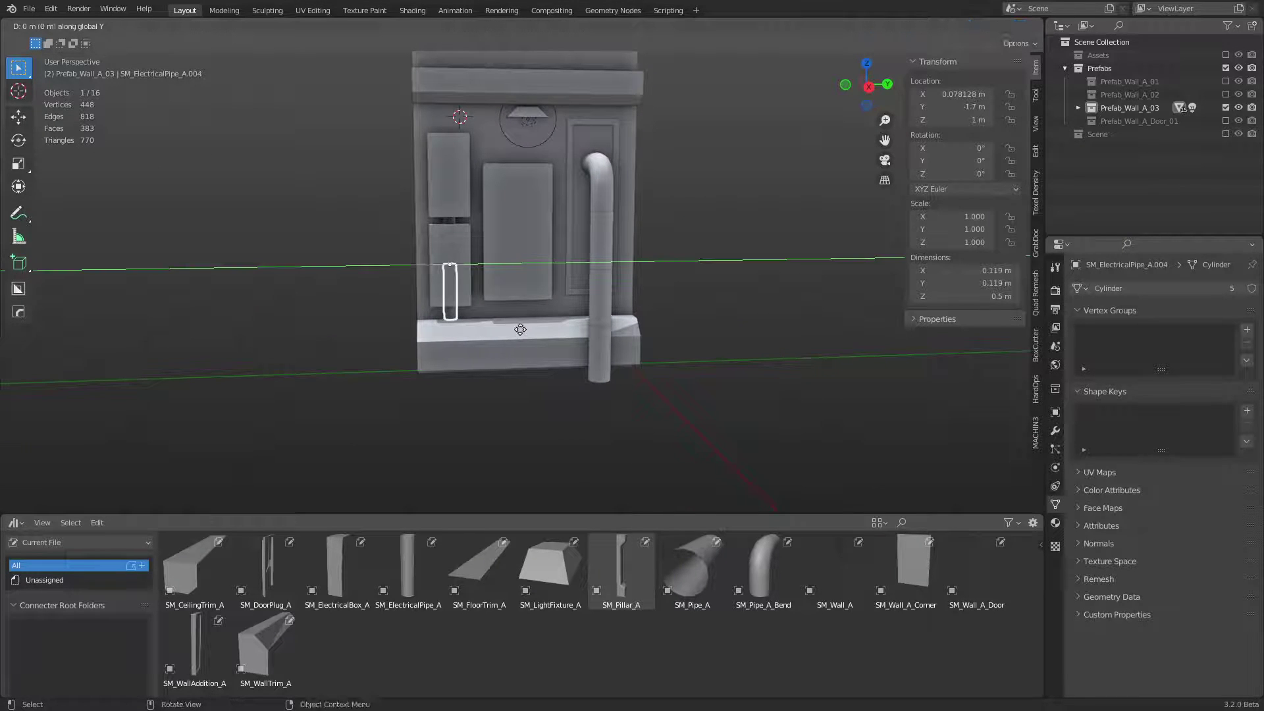
left_click(630, 323)
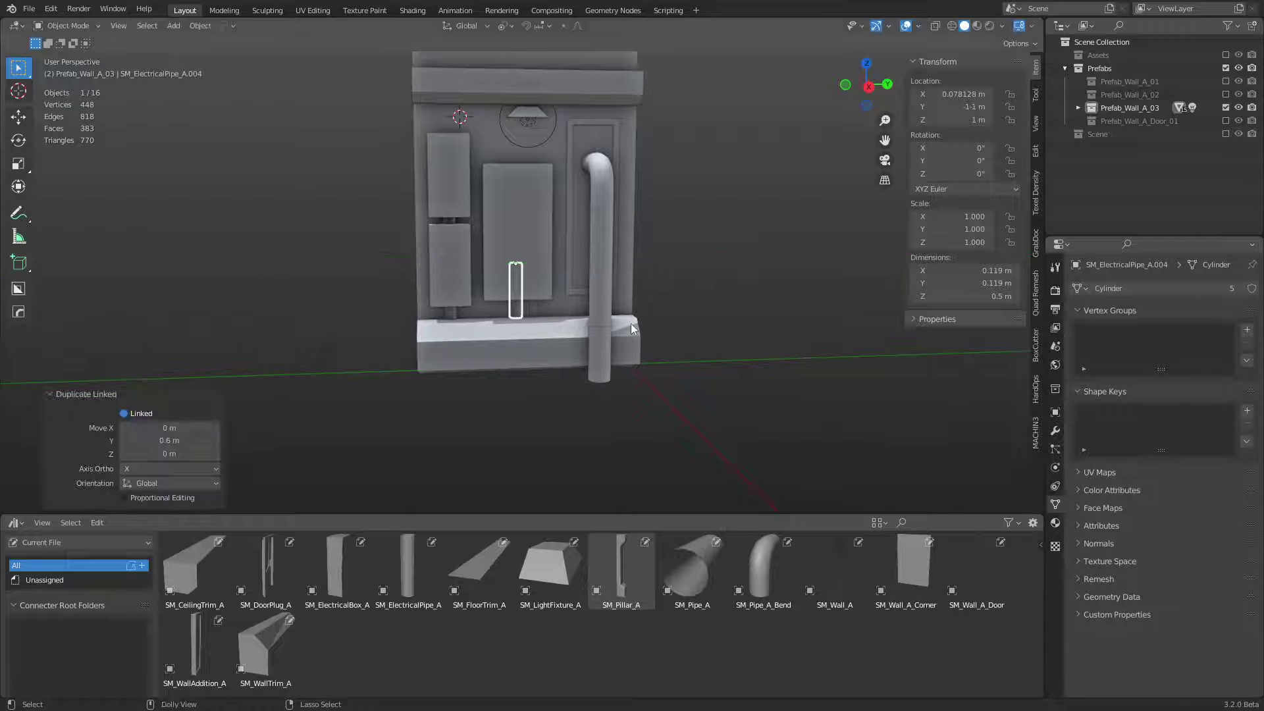
Step: Scale the new electrical pipe copy uniformly by 1.653
key("ctrl+Tab")
left_click(783, 331)
left_click(516, 313)
key("s")
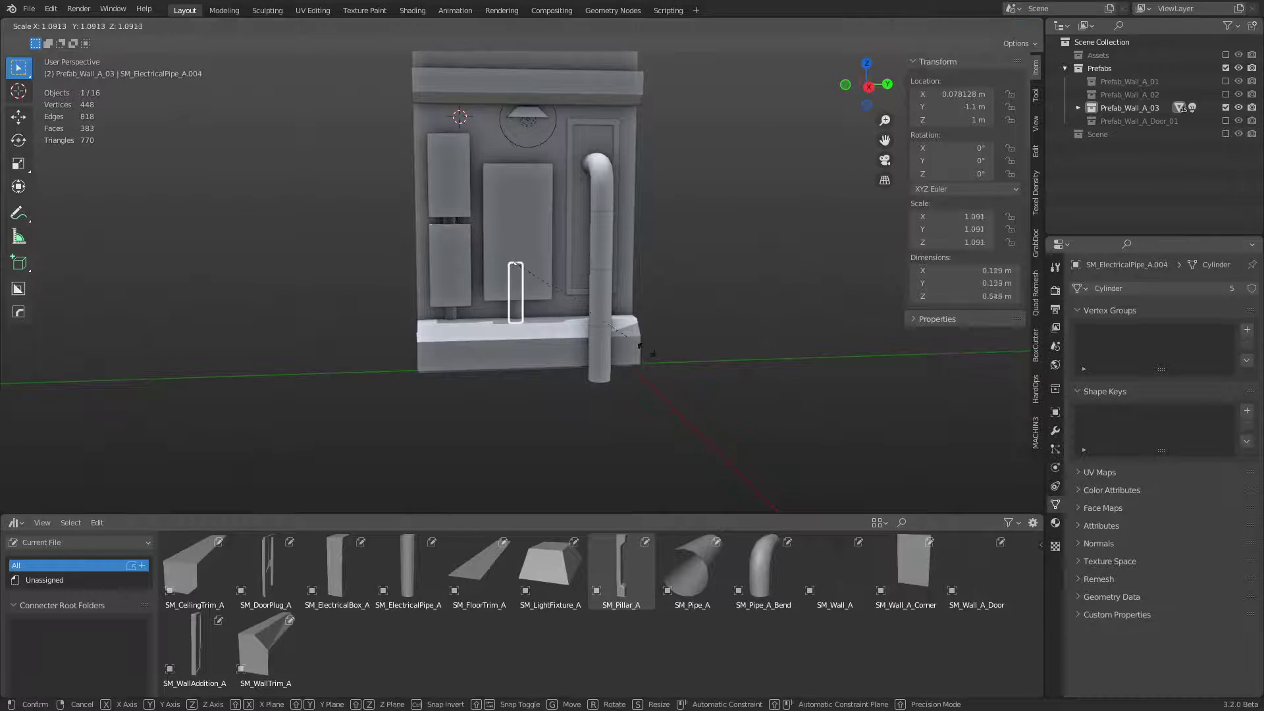
left_click(721, 373)
Step: Rotate the enlarged electrical pipe 180° about X and move it -1 m along Z
type("r")
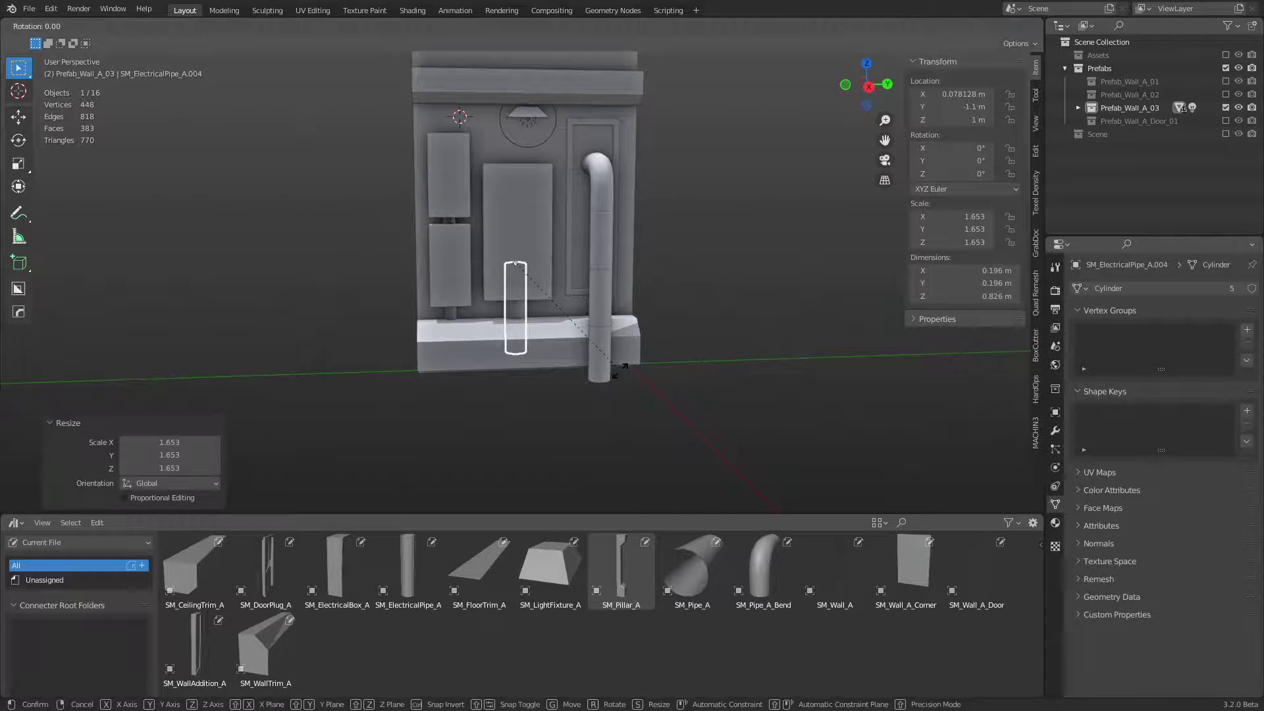
type("x180")
key("Return")
type("g")
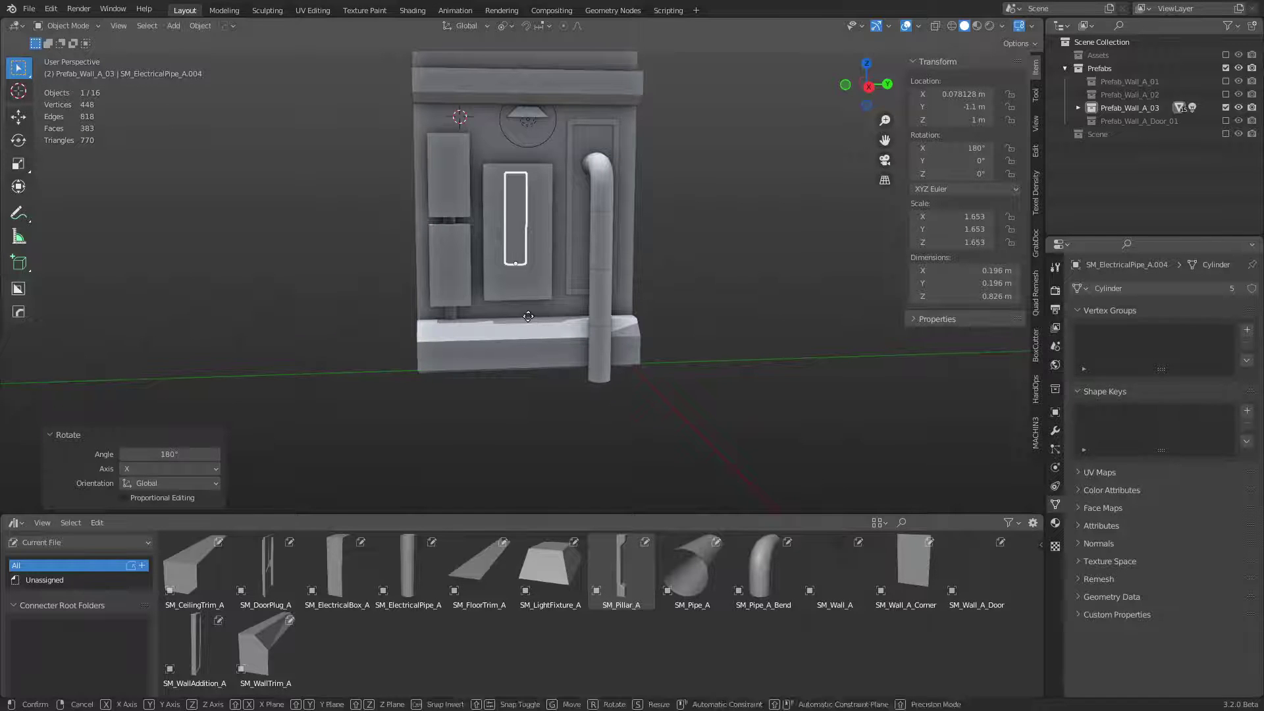
type("z-1")
key("Return")
Step: Move the enlarged electrical pipe under the large electrical box 0.12187 m along X
middle_click_drag(544, 408, 624, 369)
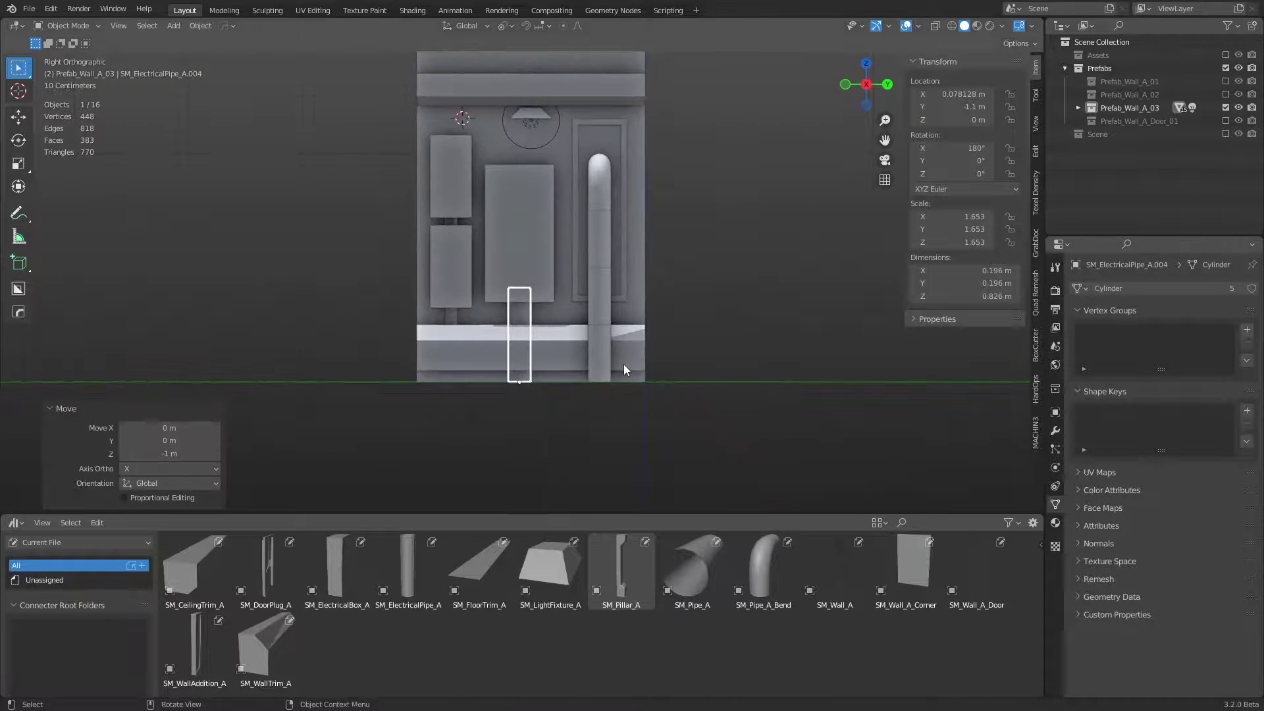
left_click(622, 365)
middle_click_drag(540, 360, 617, 369)
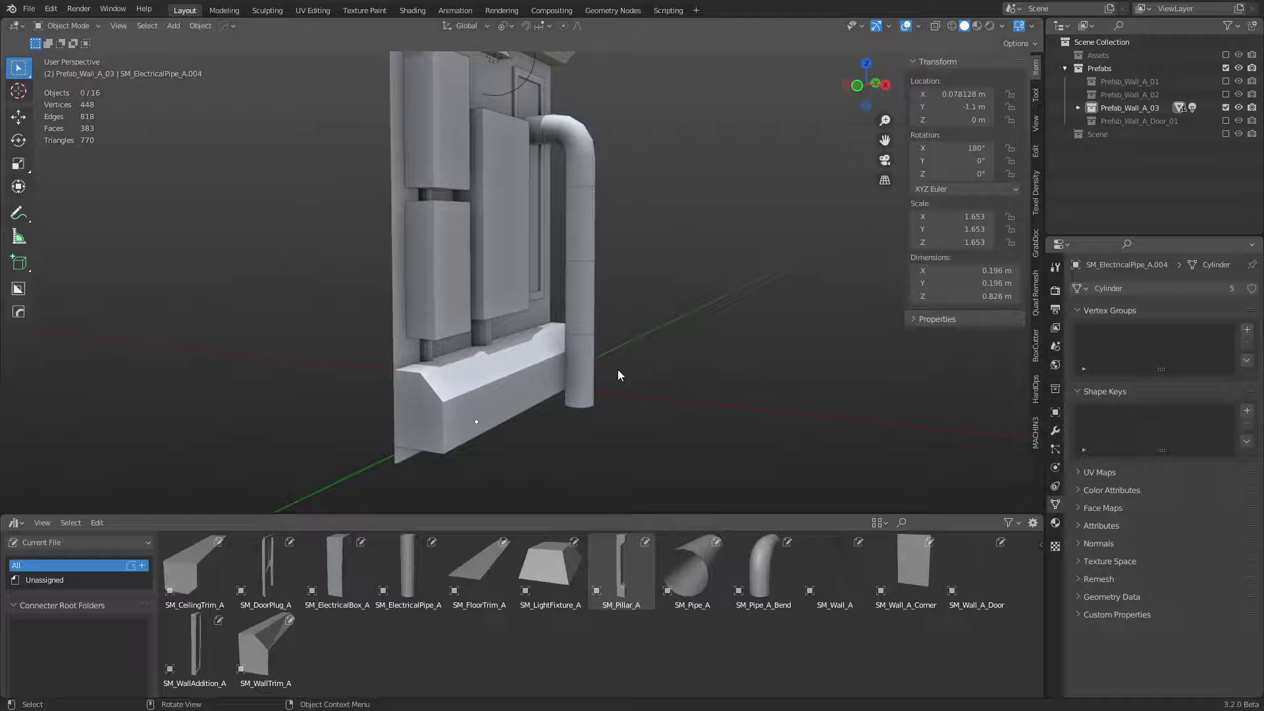
left_click(486, 333)
key("KP_1")
key("g")
key("x")
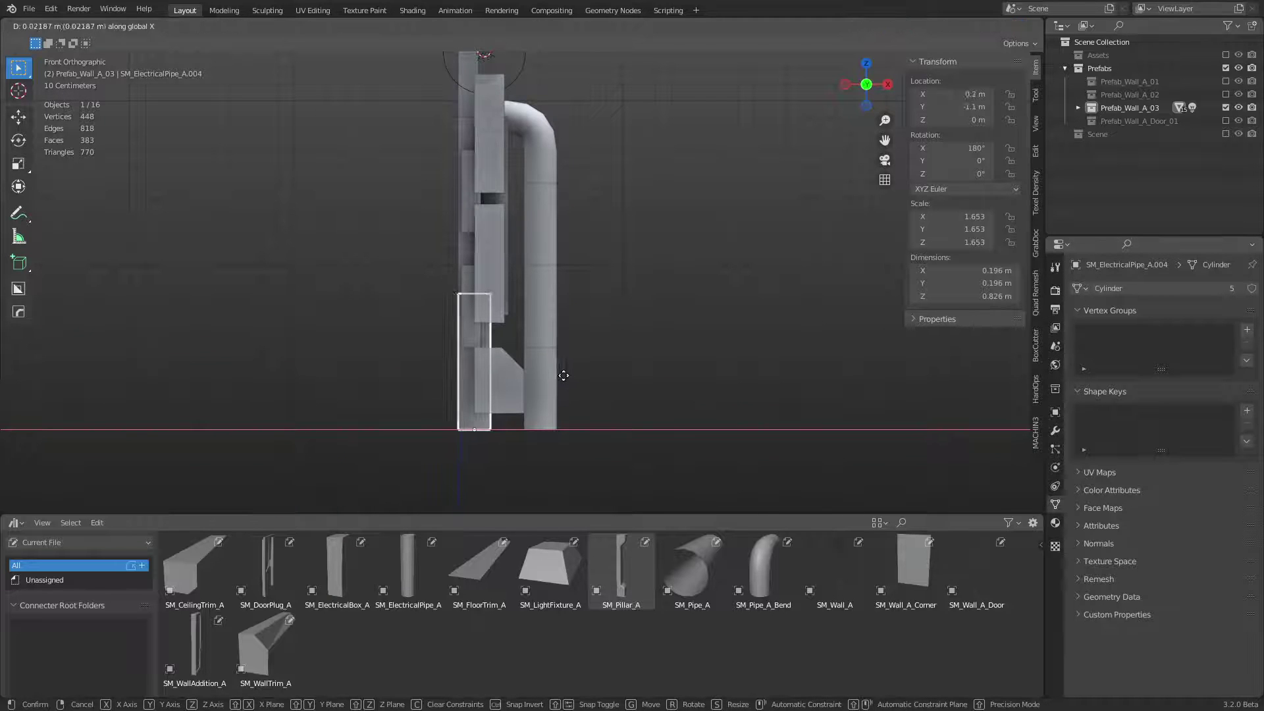
left_click(575, 372)
middle_click_drag(675, 392, 624, 394)
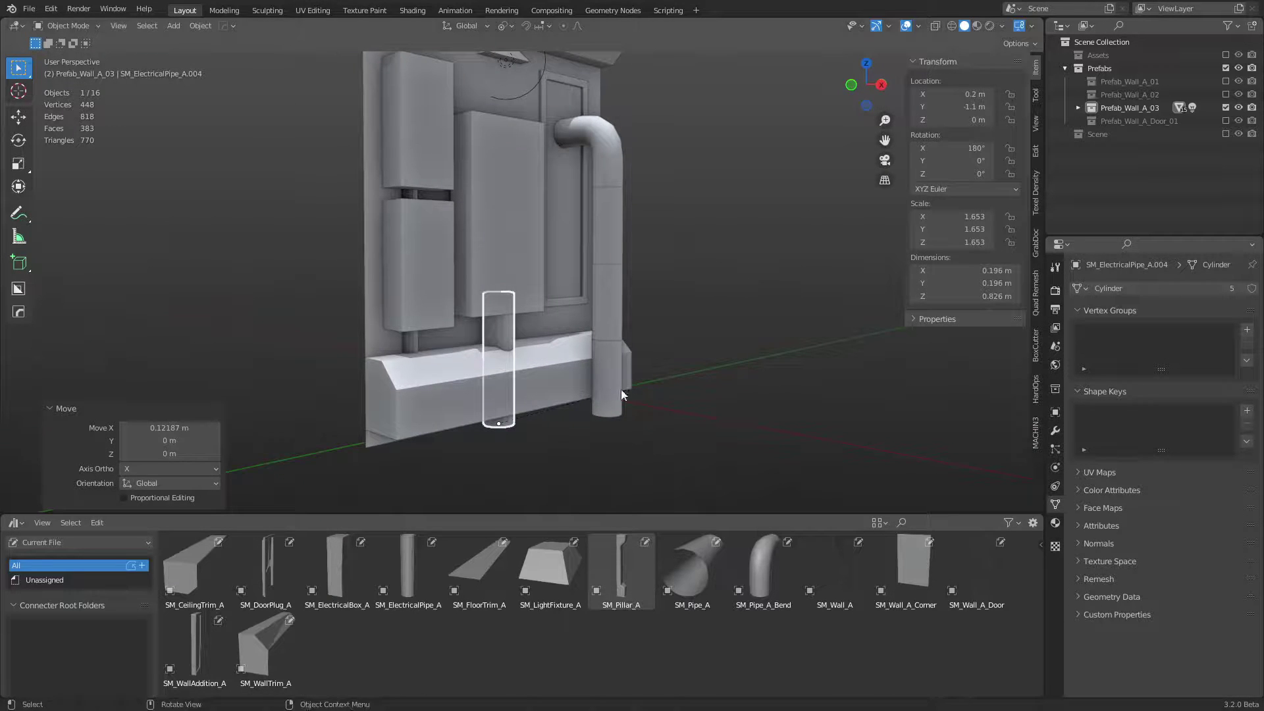
Step: Scale the enlarged electrical pipe under the large box uniformly by 0.928
left_click(678, 381)
middle_click_drag(727, 367, 757, 355)
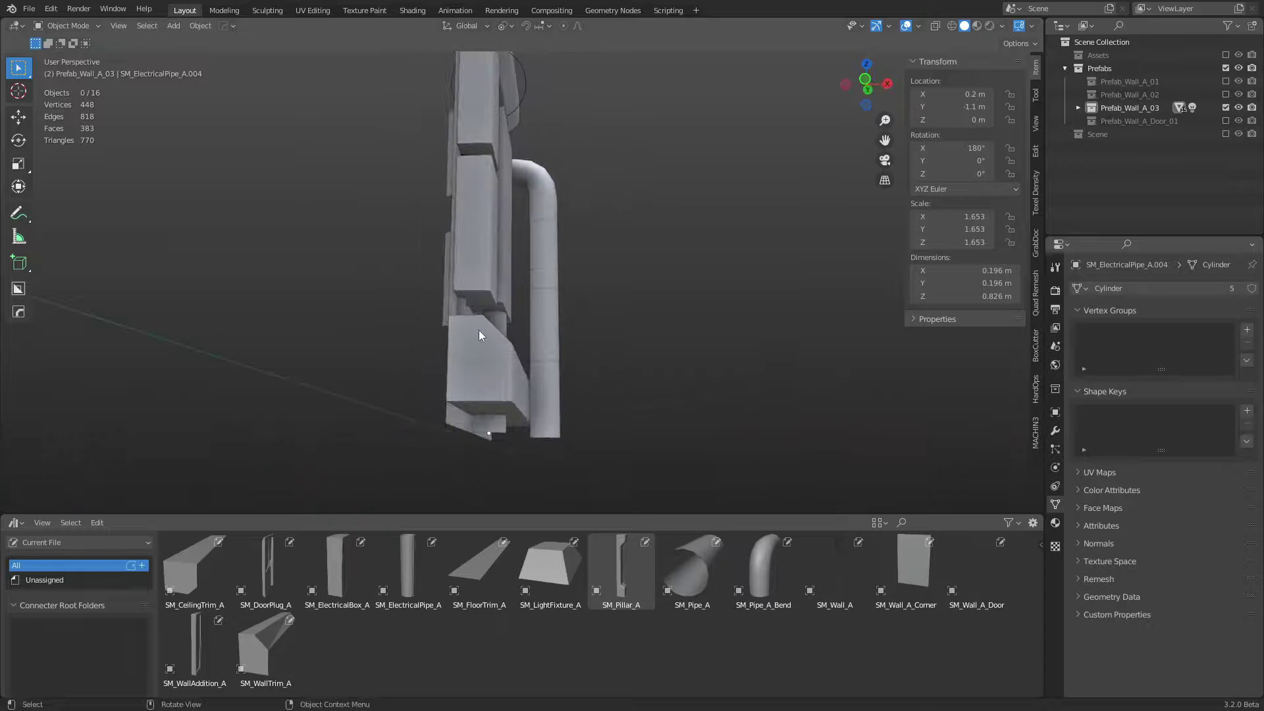
key("s")
left_click(715, 368)
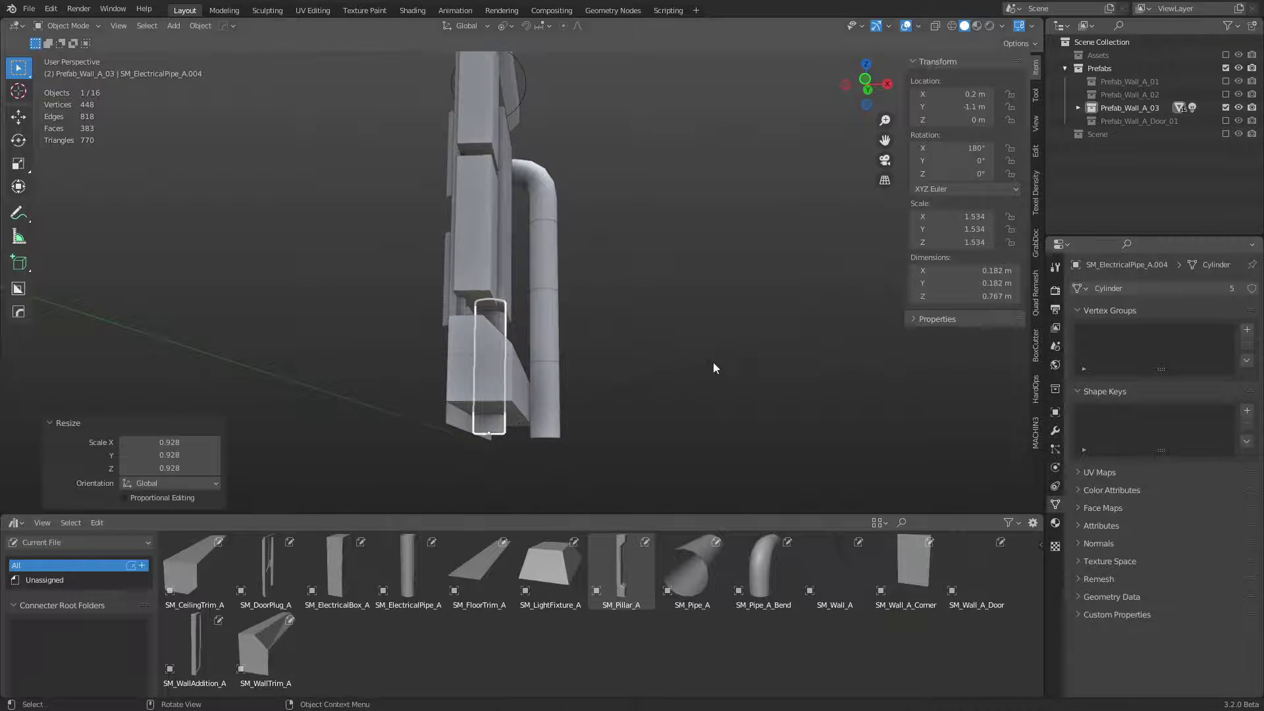
Step: Move the two small electrical pipes under the stacked boxes together about 0.08 m along X
left_click(651, 333)
middle_click_drag(651, 333, 564, 364, "alt")
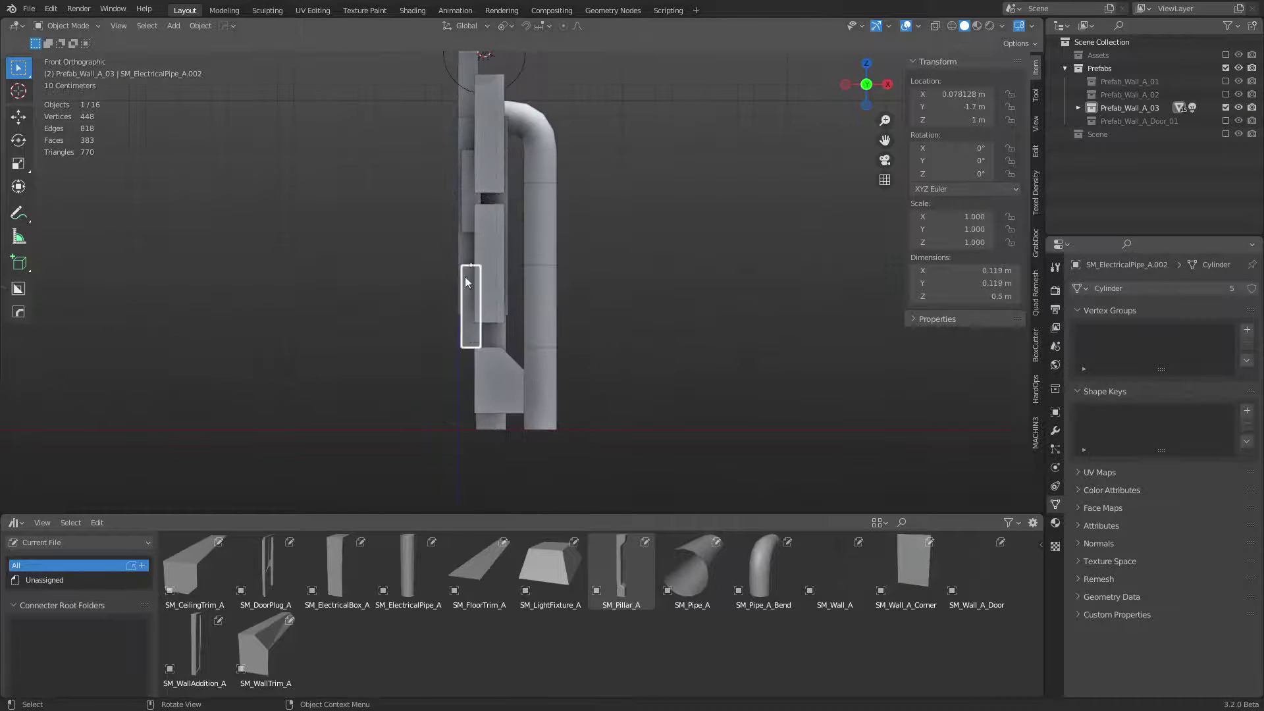
left_click(463, 209, "shift")
key("g")
key("x")
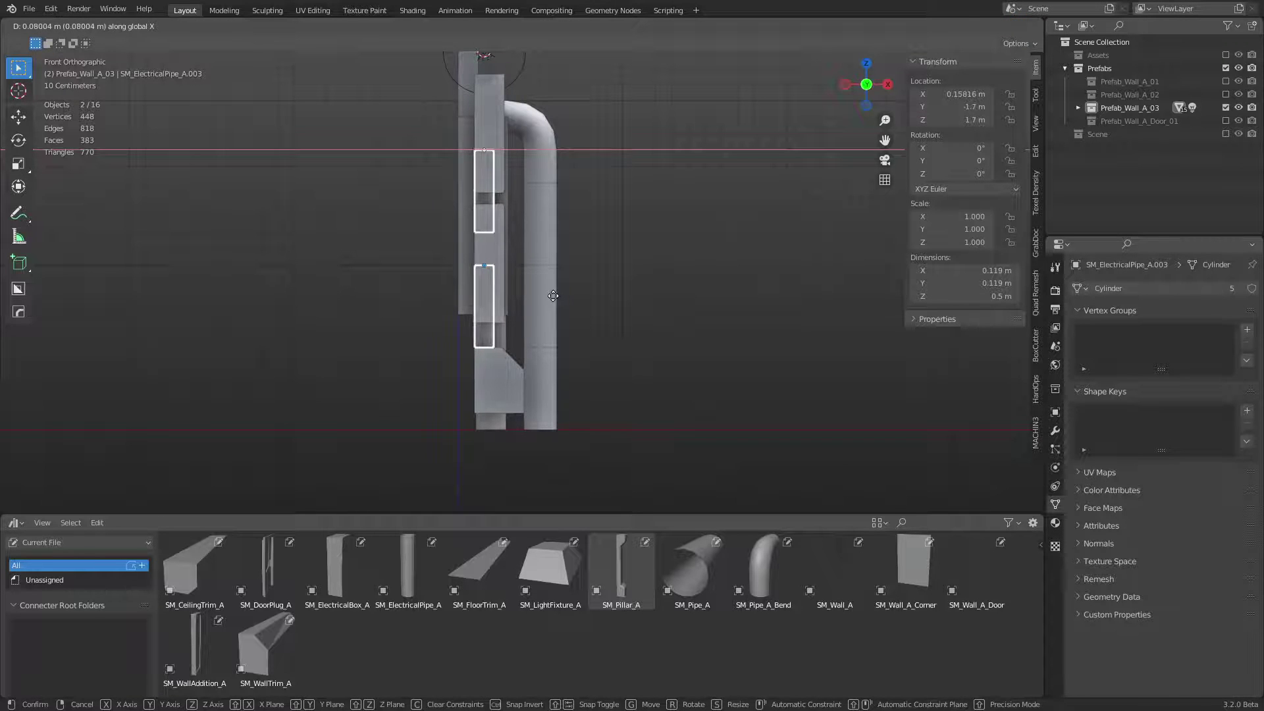
left_click(553, 295)
key("ctrl+Tab")
left_click(701, 324)
middle_click_drag(701, 325, 575, 366)
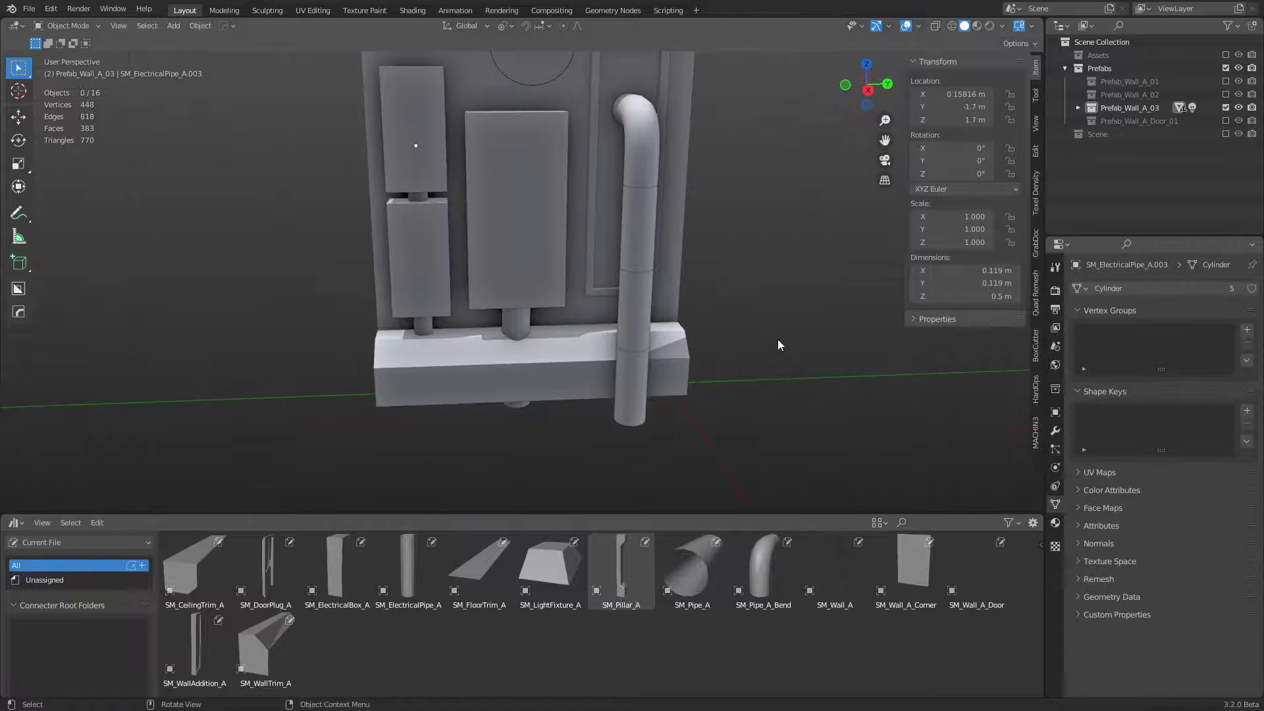
Step: Shrink the large box's electrical pipe to a uniform scale of 1.466 and shift it along X to 0.16785 m, closer to the wall
middle_click_drag(778, 344, 546, 321)
key("s")
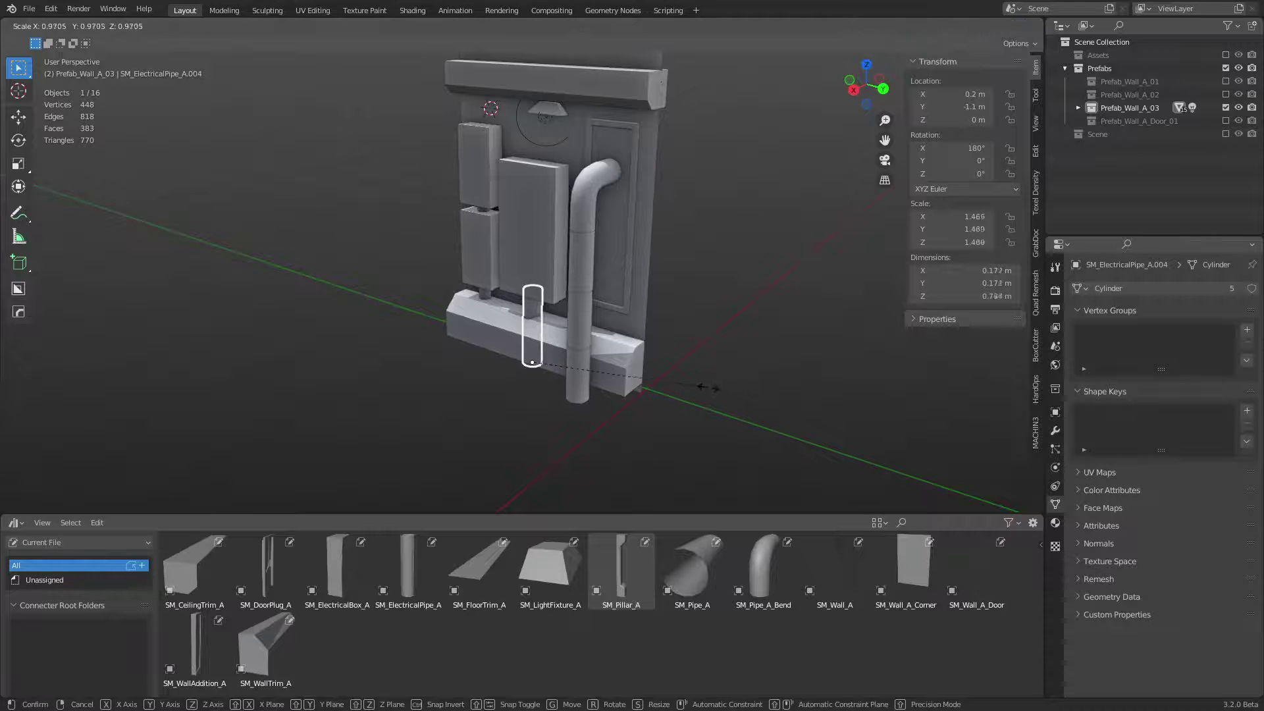
left_click(531, 320)
key("g")
key("x")
left_click(708, 385)
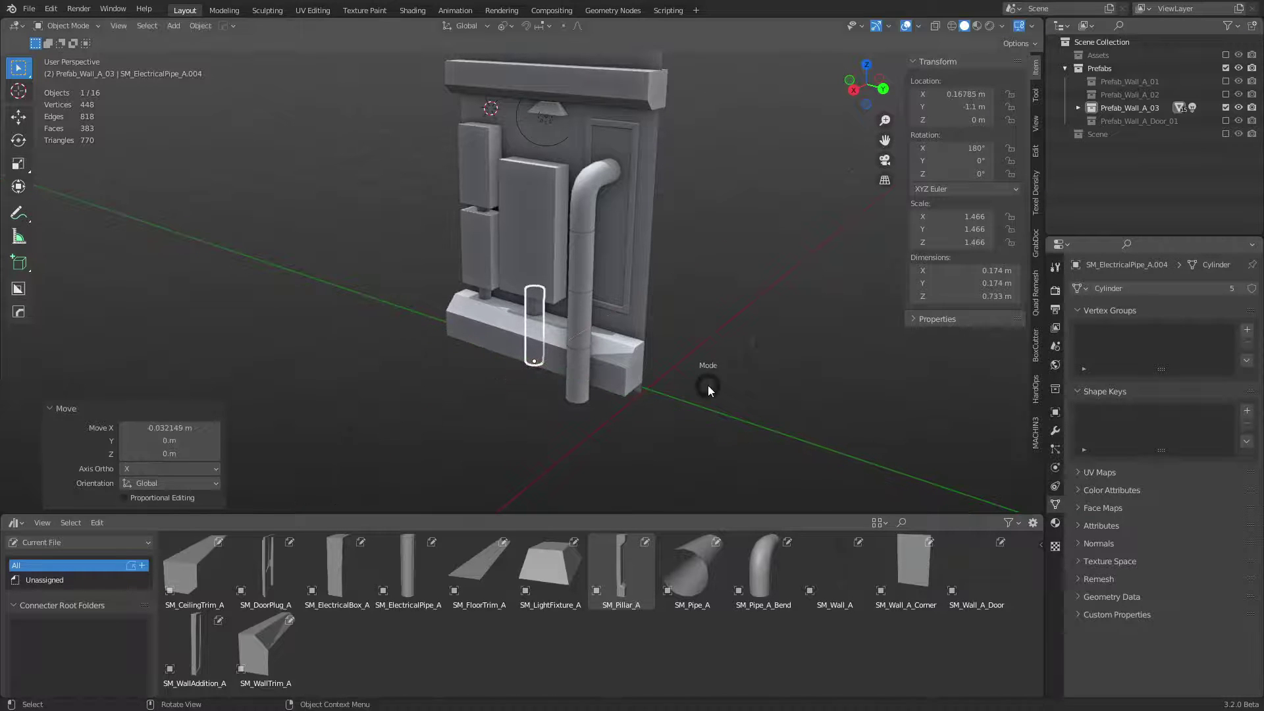
left_click(695, 371)
middle_click_drag(695, 371, 527, 298)
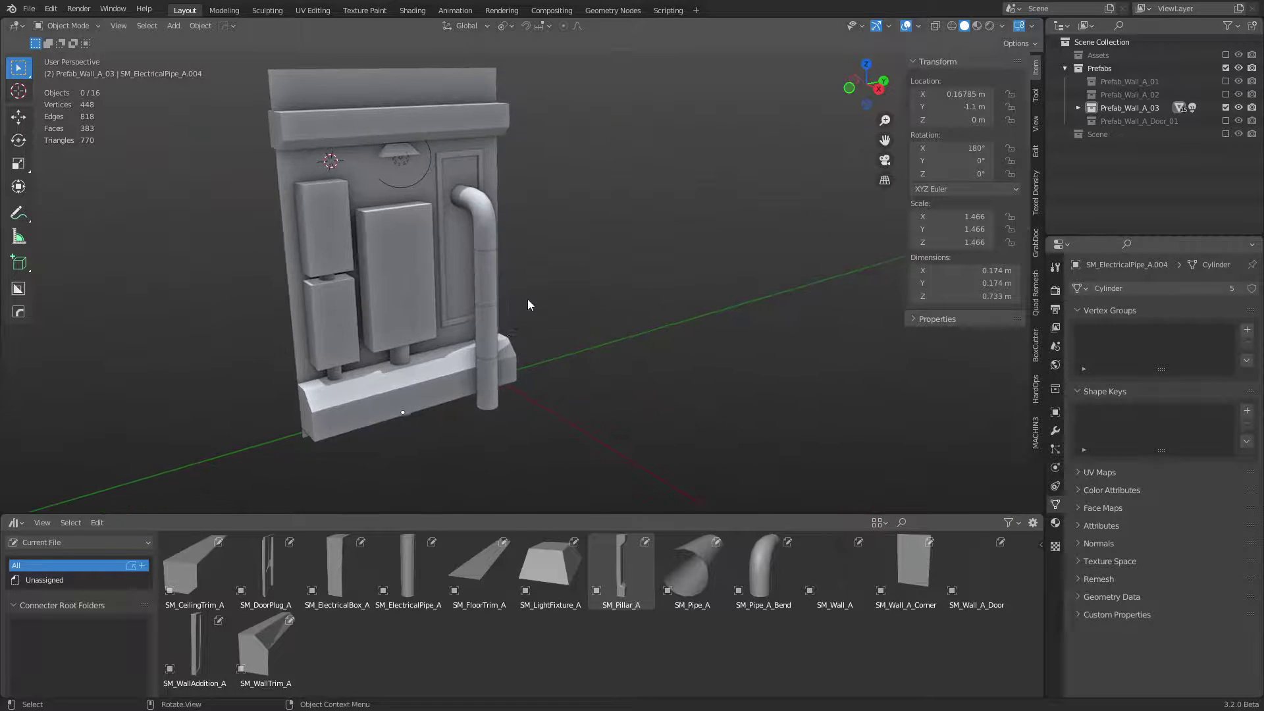
left_click(499, 253)
scroll(500, 253, "up", 5)
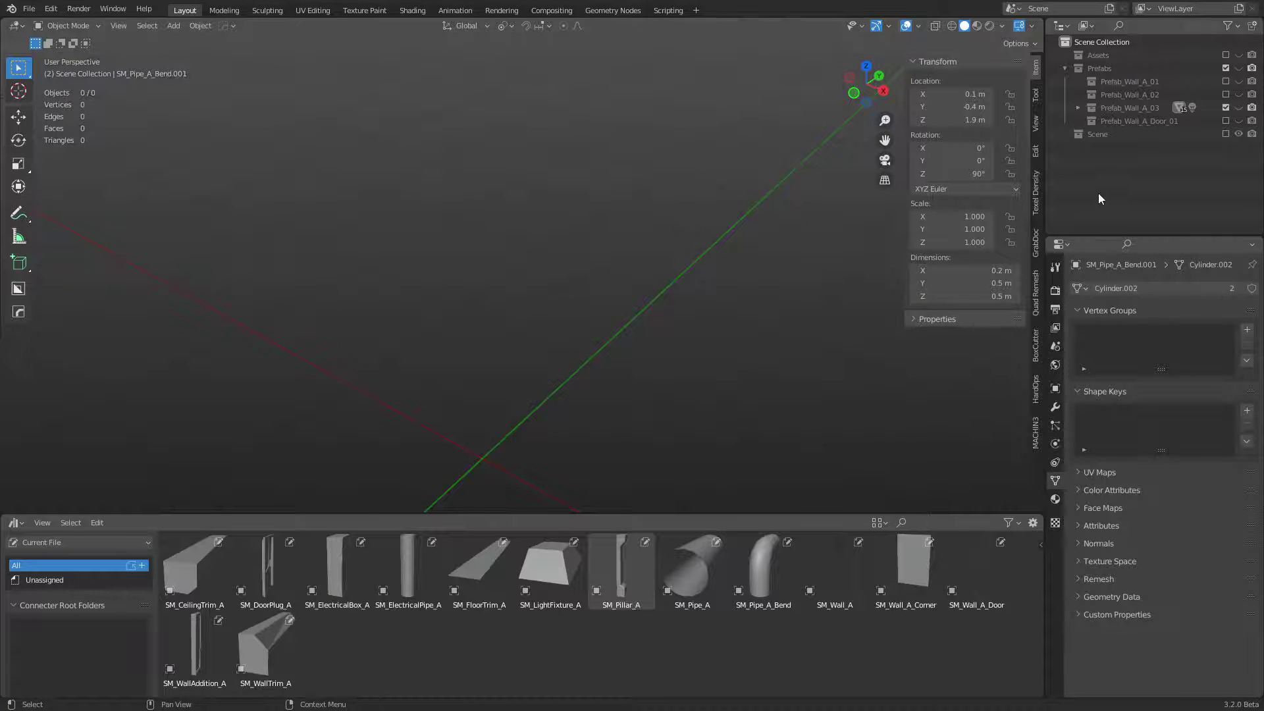
key("2")
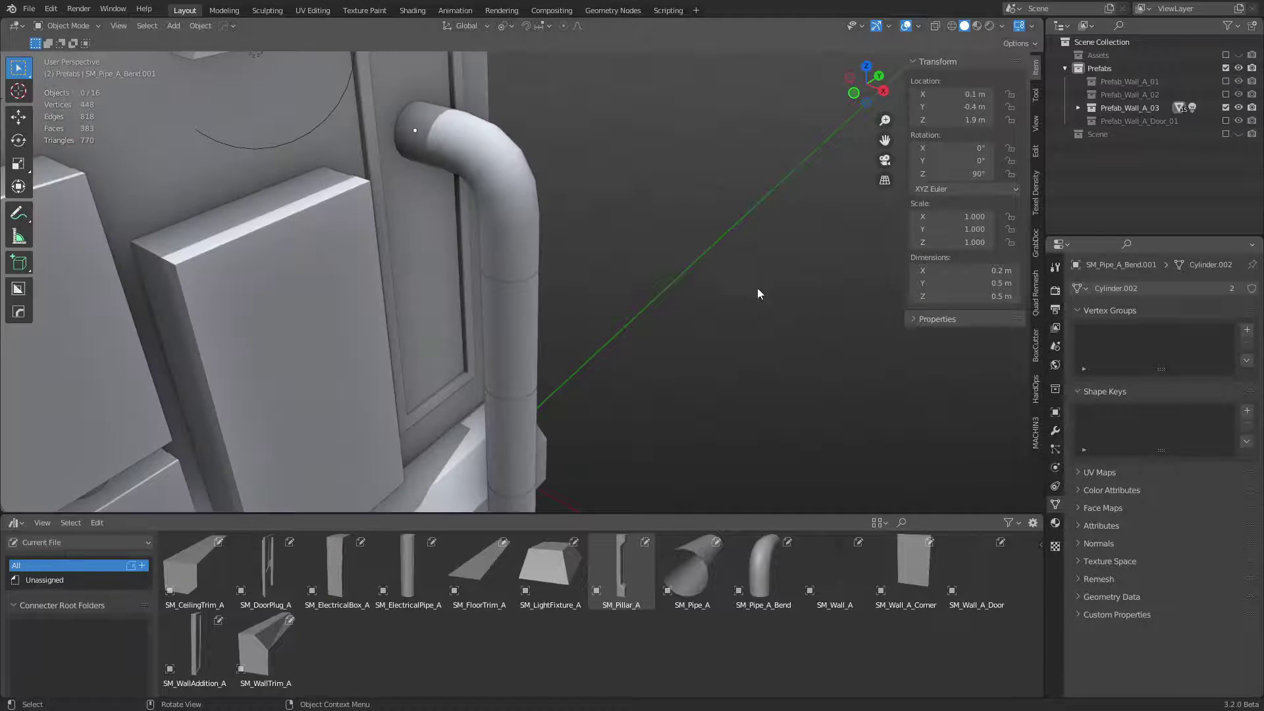
left_click(1238, 134)
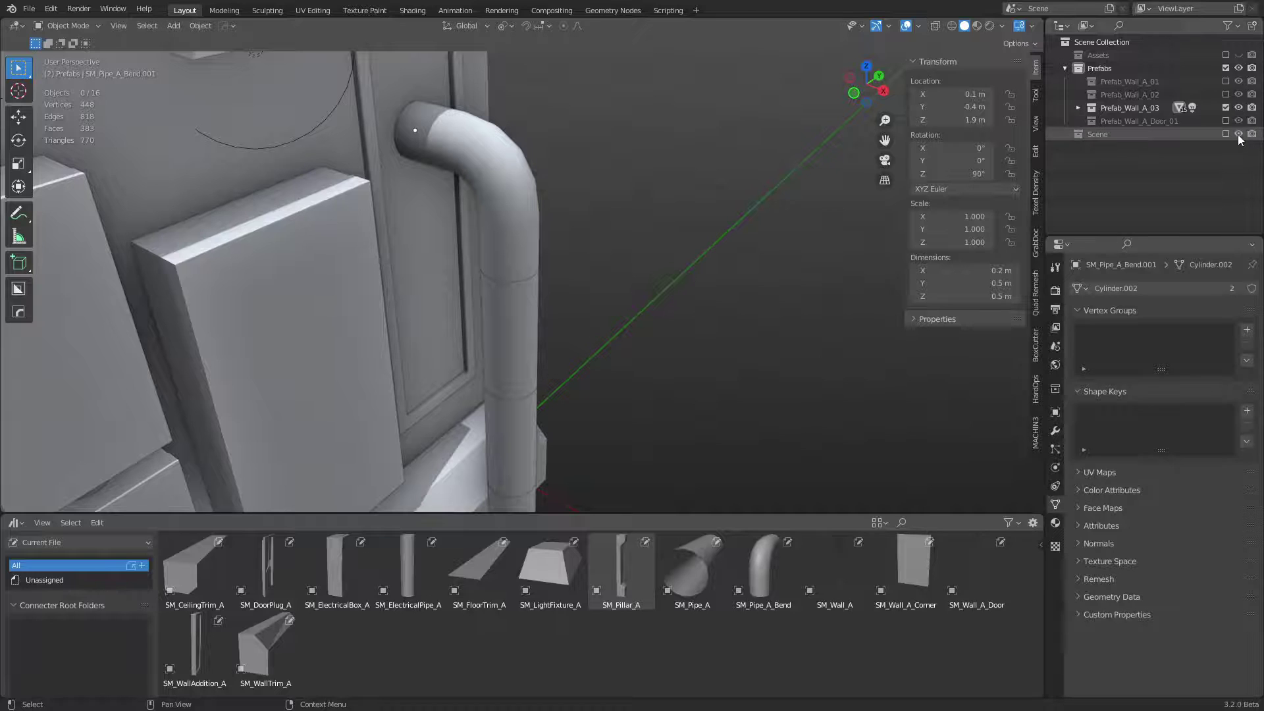
left_click(1225, 69)
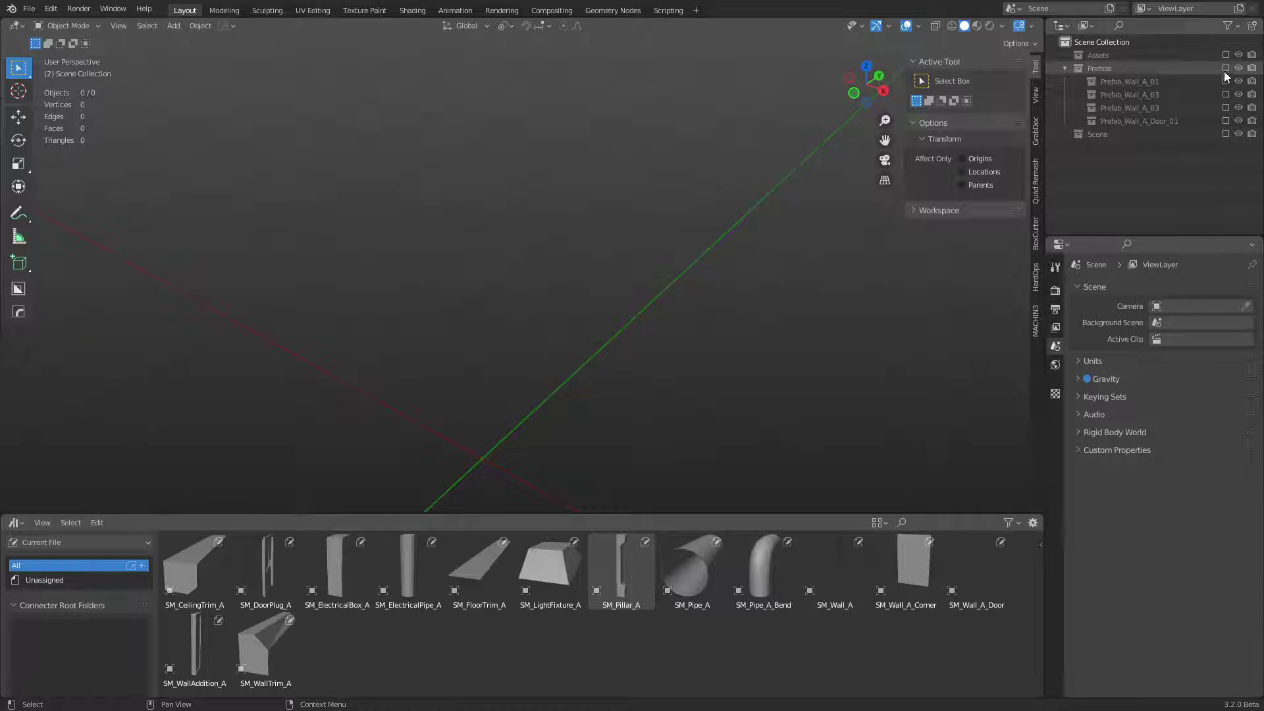
left_click(1224, 69)
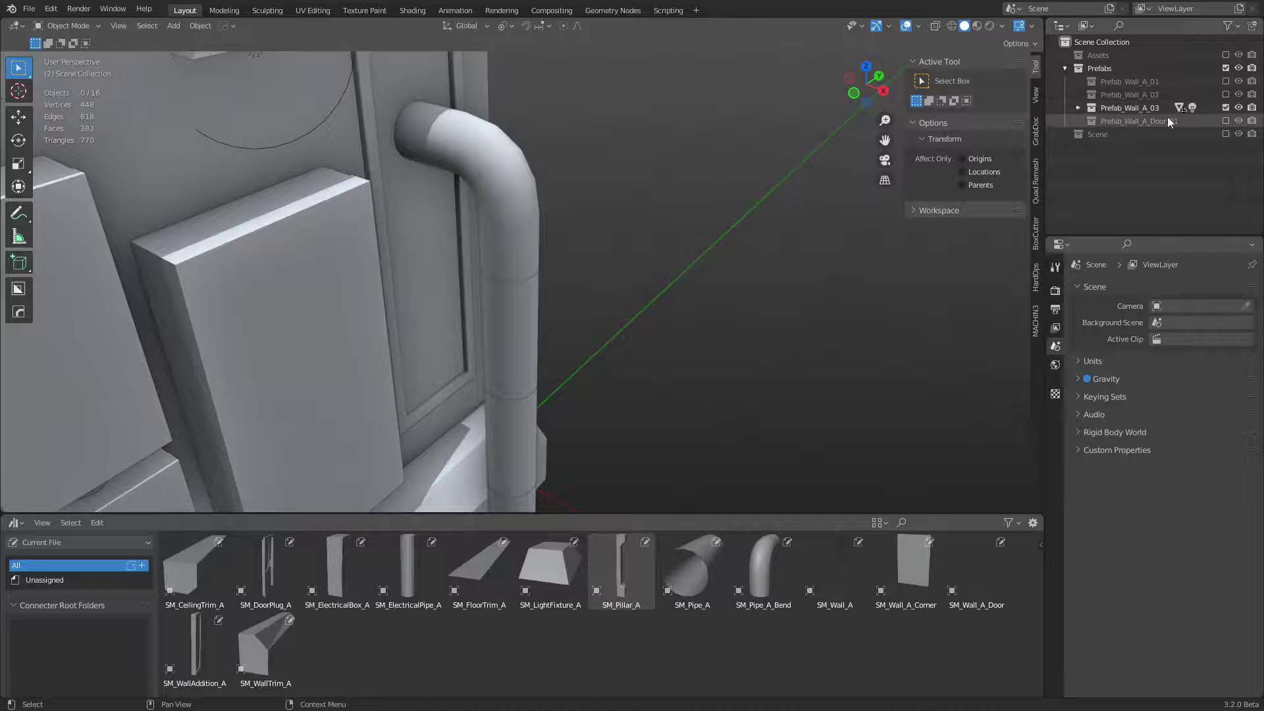
Step: Add an edge loop at the lower end of the pipe bend mesh and offset it about 0.03 m up along Z
left_click(527, 179)
key("ctrl+Tab")
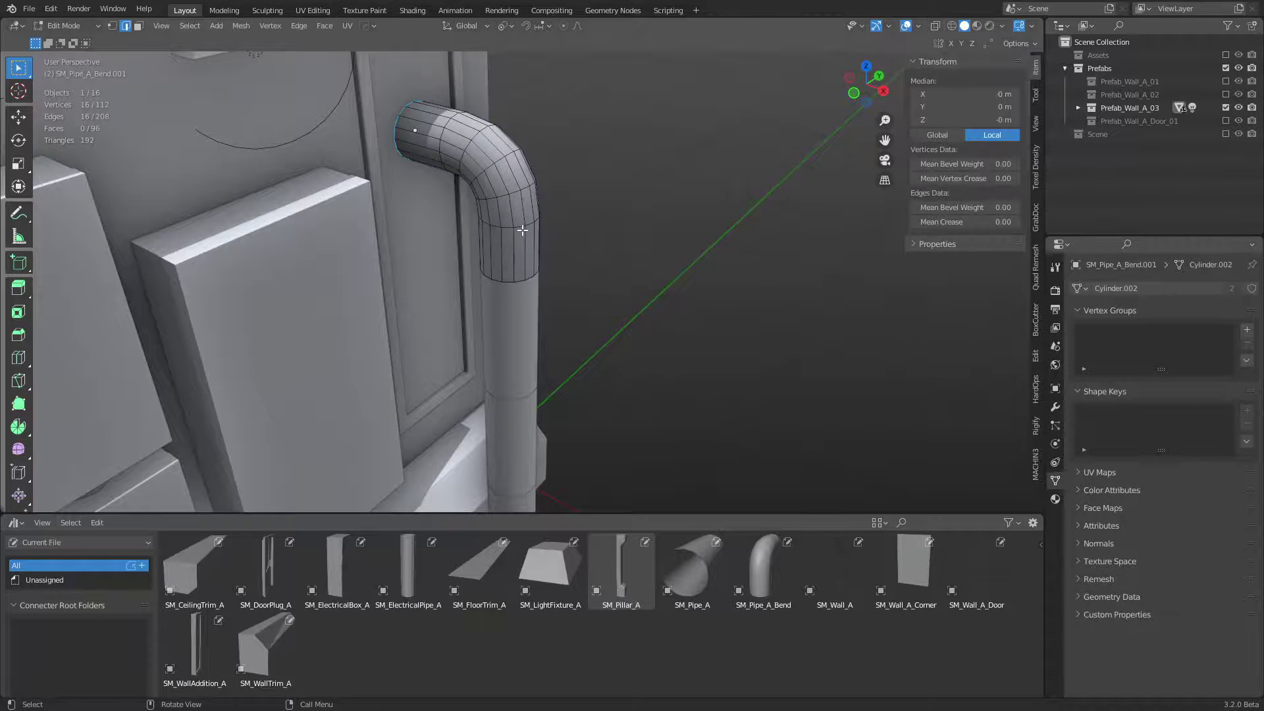
key("ctrl+r")
left_click(512, 276)
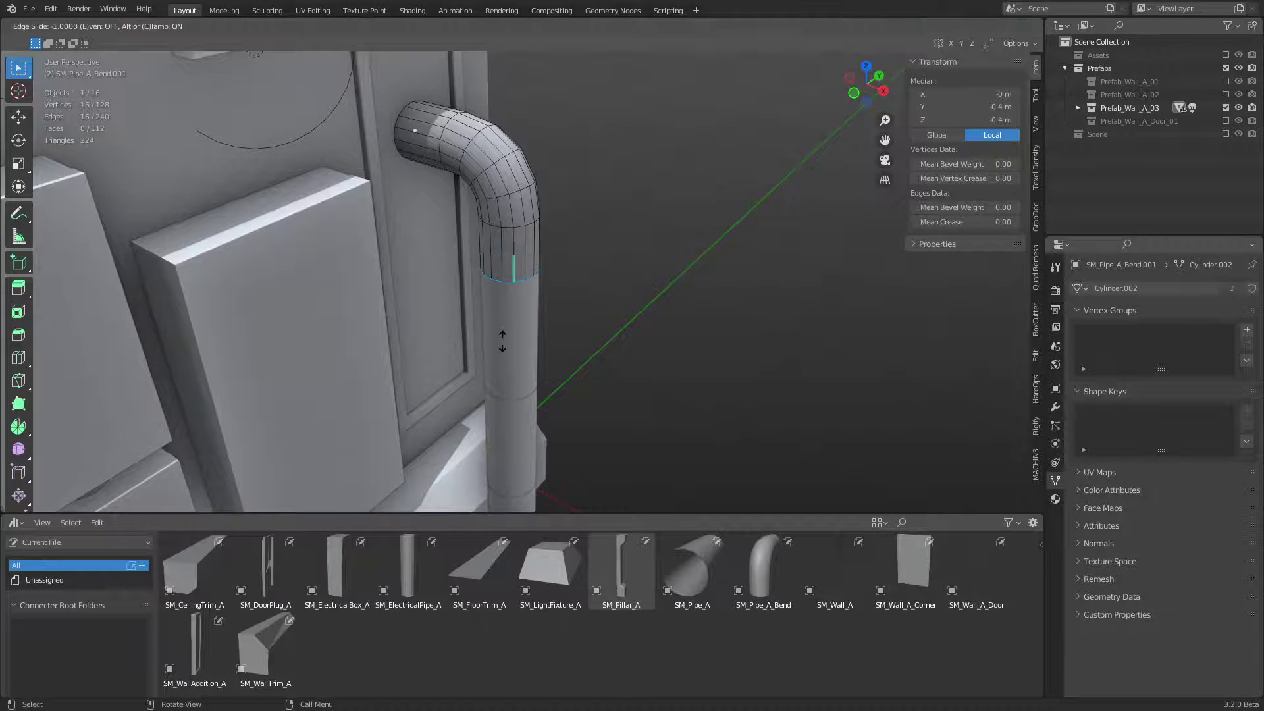
right_click(531, 327)
key("g")
key("g")
left_click(567, 392)
key("g")
key("z")
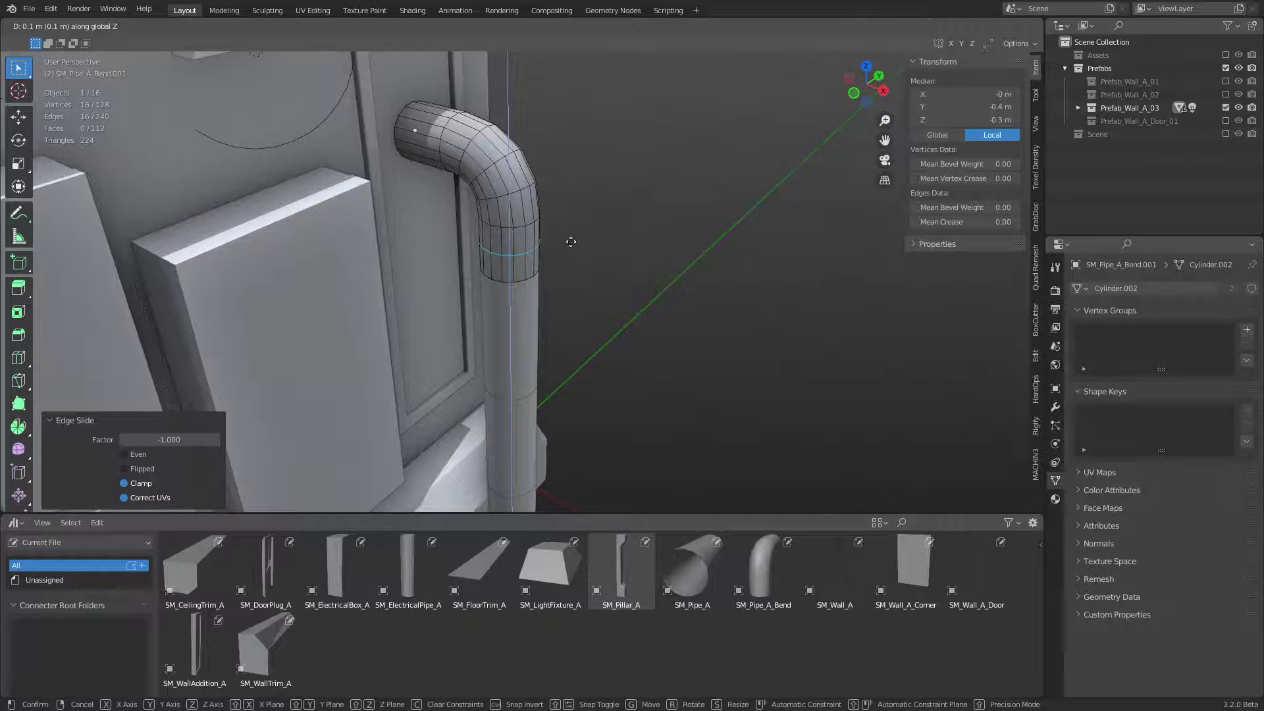
left_click(573, 296)
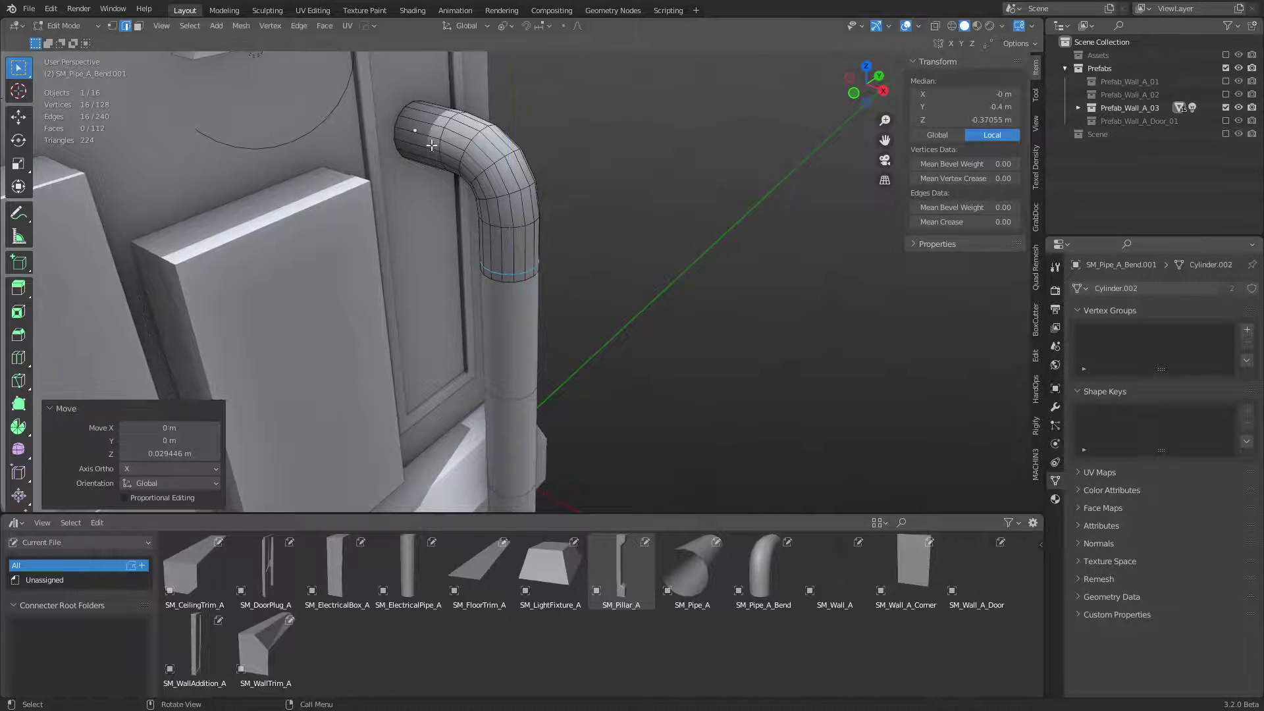
Step: Add an edge loop at the wall end of the pipe bend and offset it slightly along X from the opening
key("ctrl+r")
left_click(429, 135)
left_click(385, 125)
key("g")
key("y")
key("x")
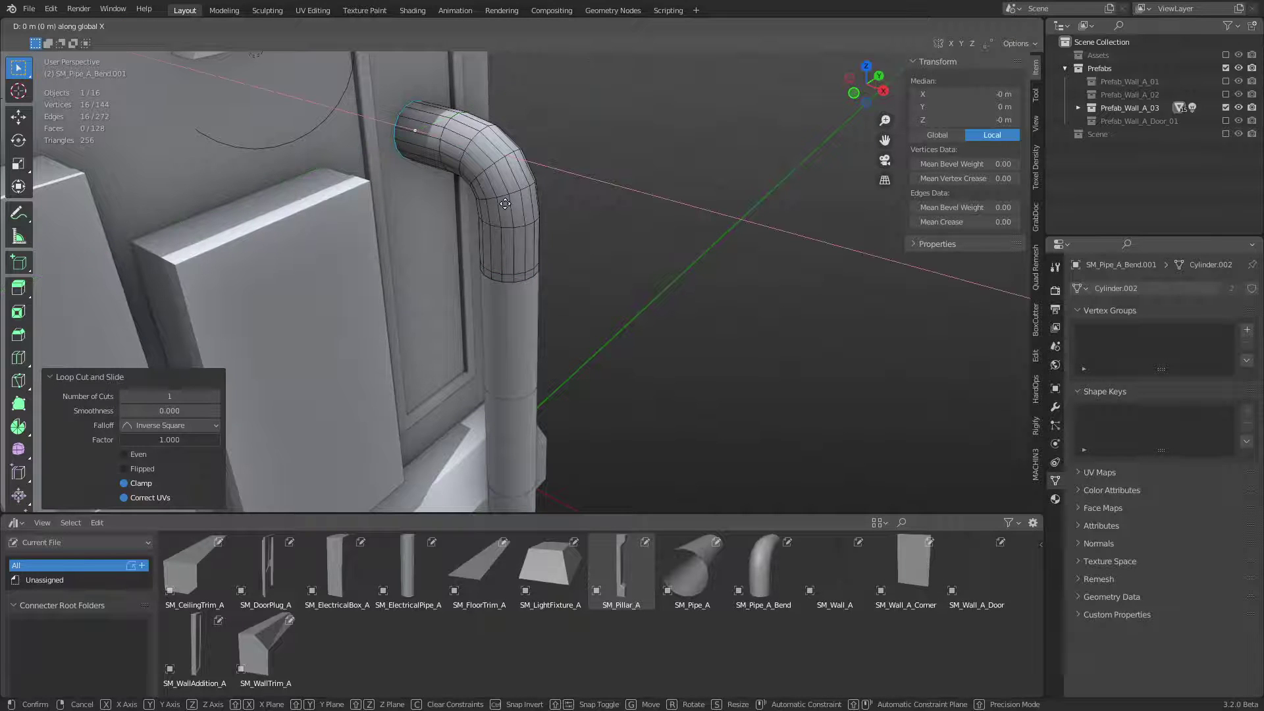
left_click(574, 220)
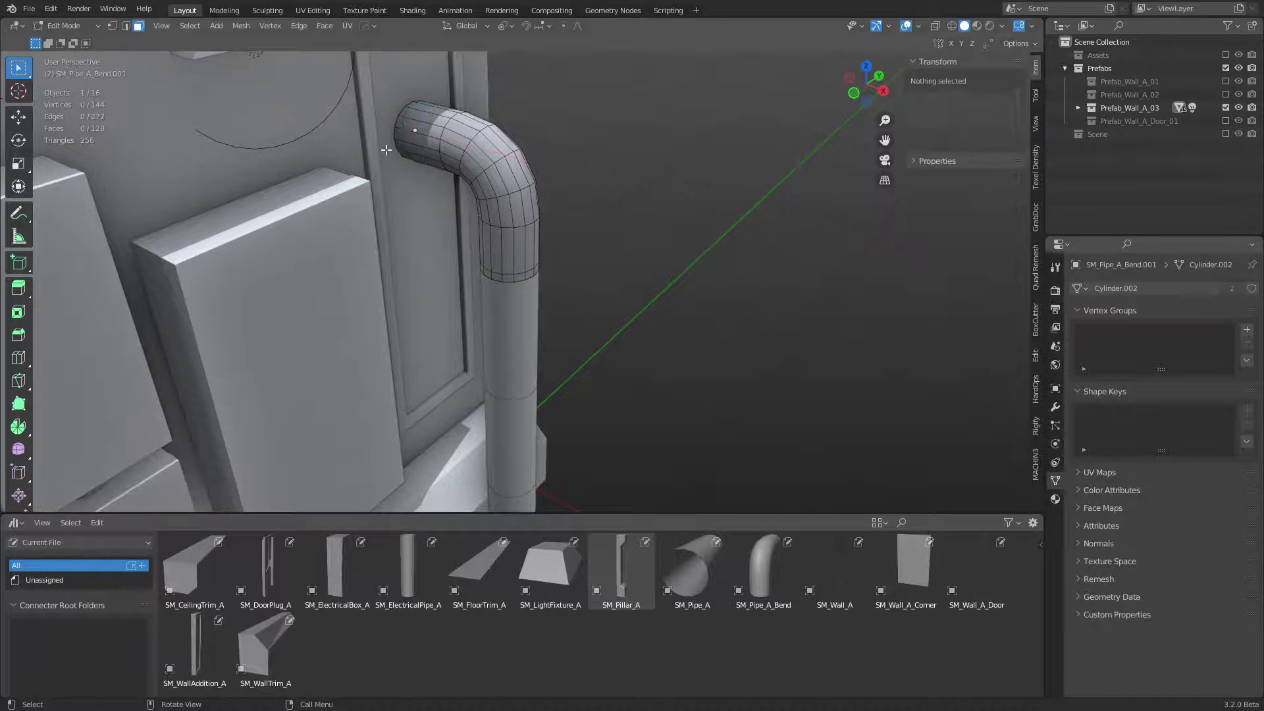
Step: Inset the narrow face rings at both ends of the bend with about 0.007 m thickness and 0.02 m depth to form raised collars
key("alt+a")
left_click(398, 127, "alt")
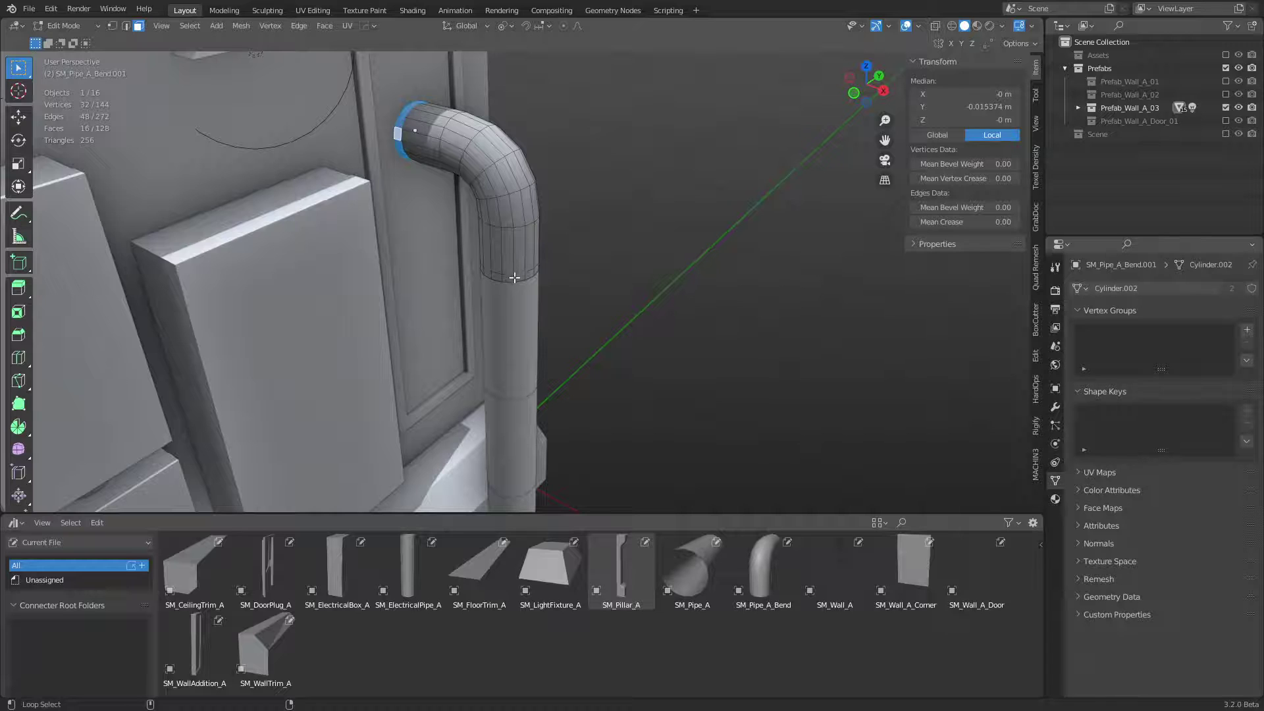
left_click(514, 277, "alt+shift")
key("i")
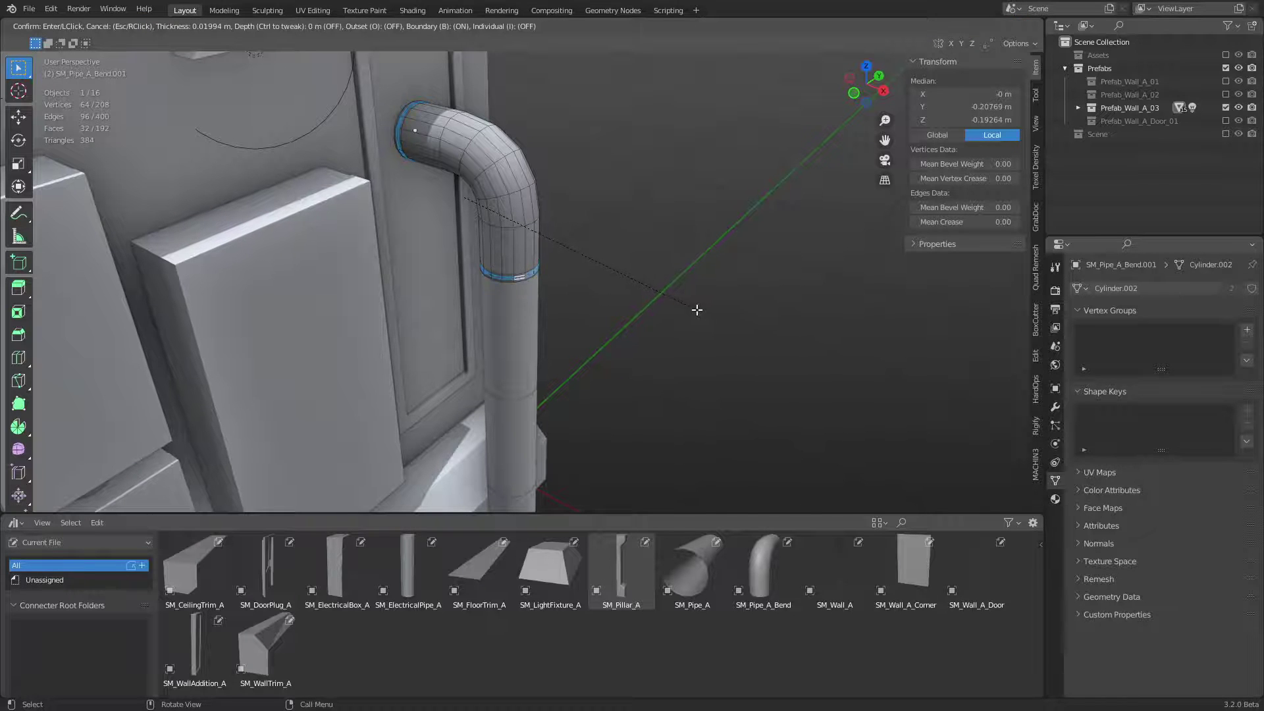
key("ctrl")
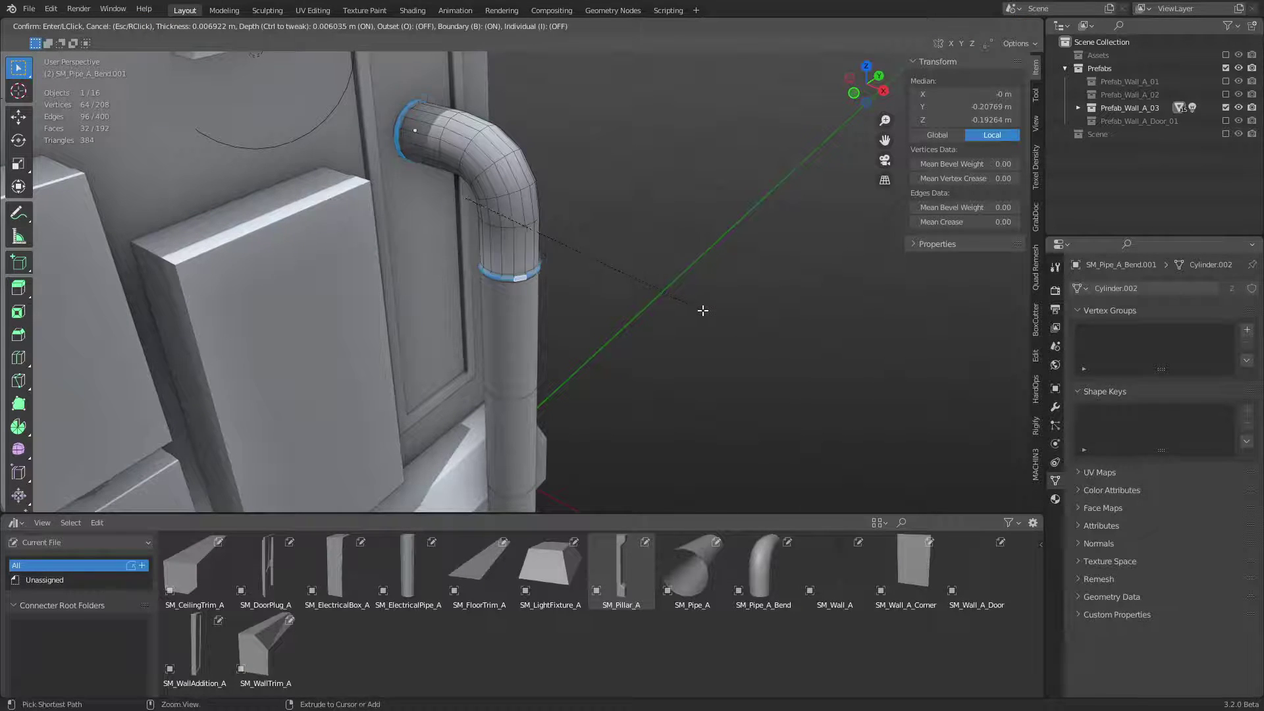
left_click(706, 312)
key("Tab")
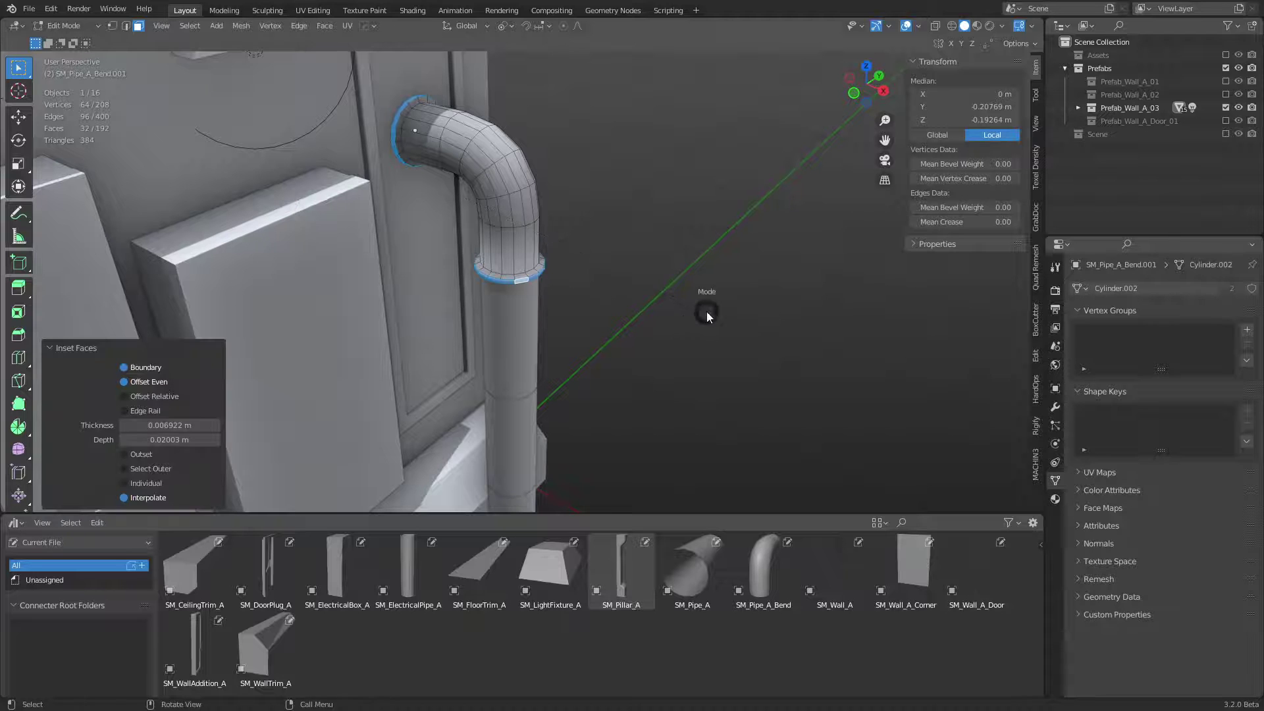
Step: Add a centred edge loop to the straight pipe below the bend and bevel it wide, leaving narrow face rings at both ends
left_click(512, 326)
key("Tab")
left_click(507, 323, "alt")
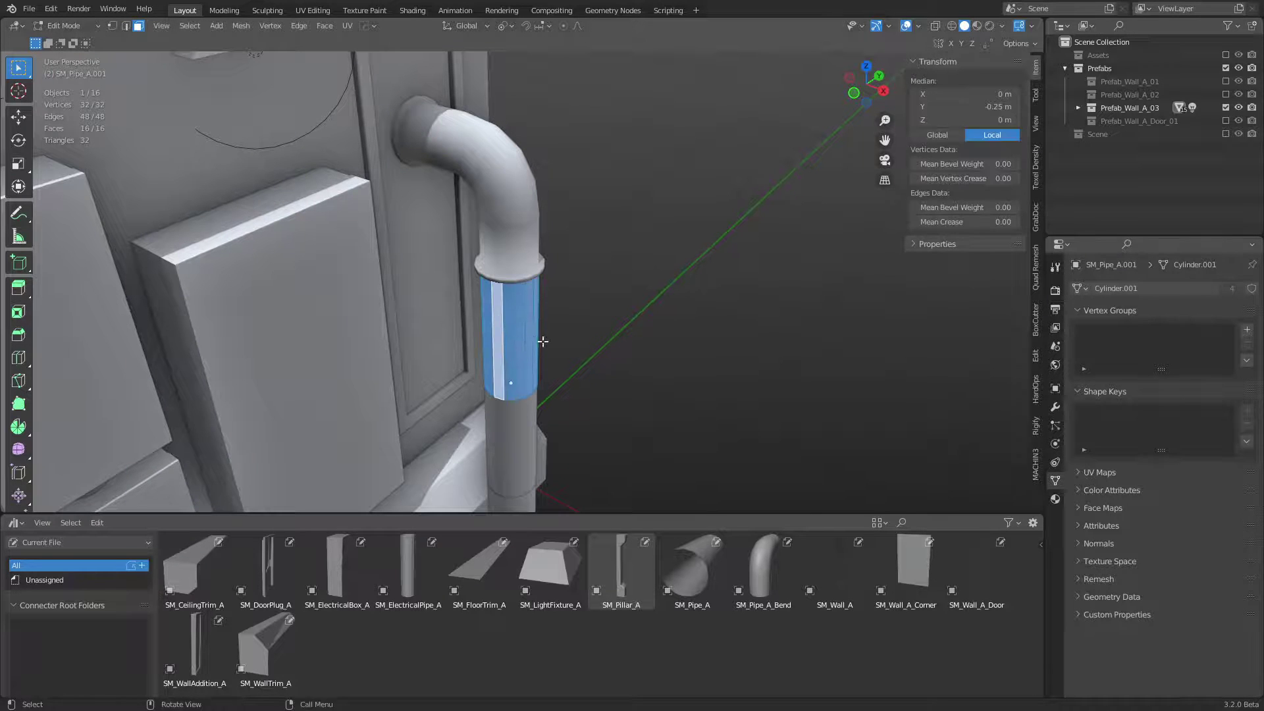
key("ctrl+r")
left_click(524, 338)
right_click(525, 338)
key("ctrl+b")
scroll(665, 415, "down", 4)
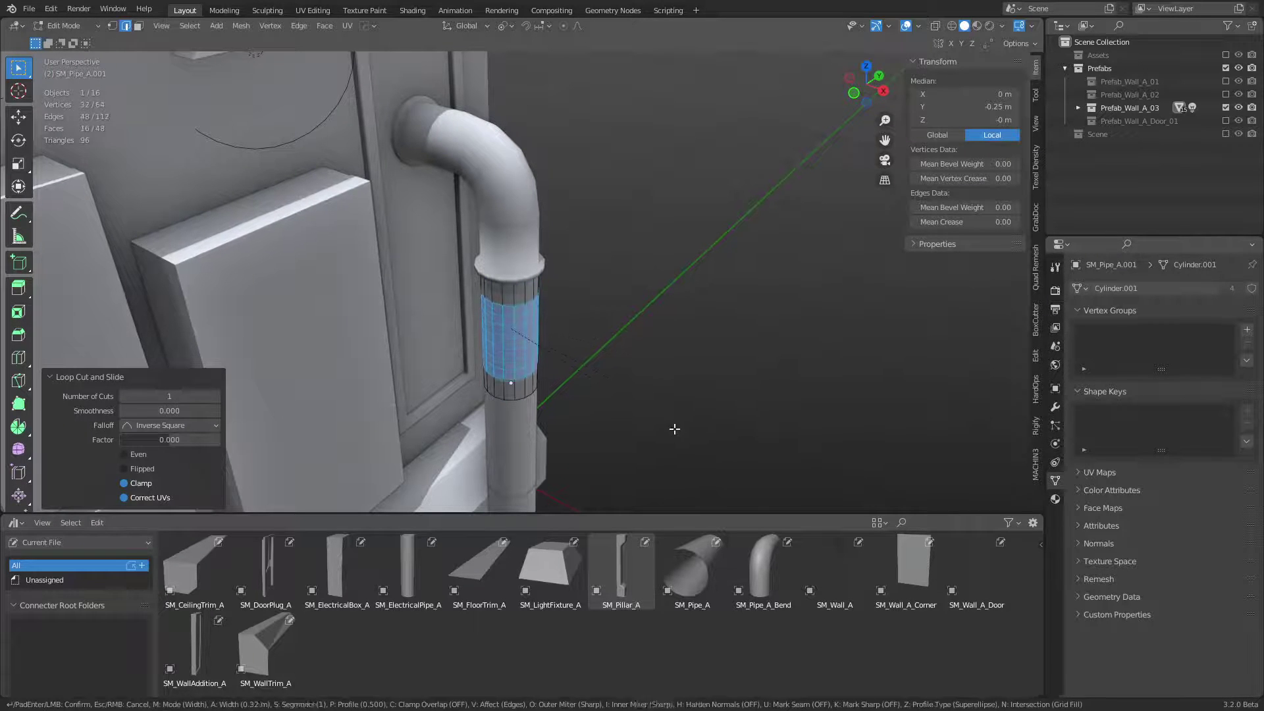
left_click(692, 453)
Step: Inset the straight pipe's two end face rings with about 0.007 m thickness and 0.02 m depth to form raised collars
key("3")
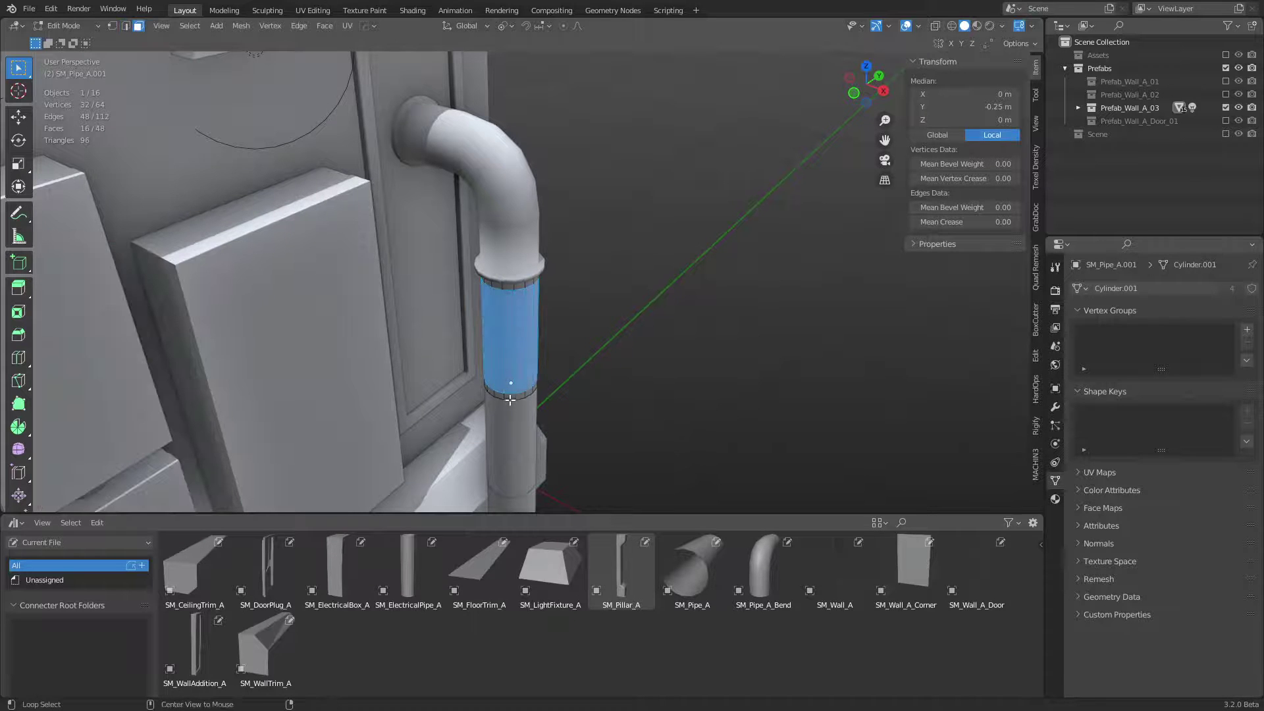
left_click(512, 397, "alt")
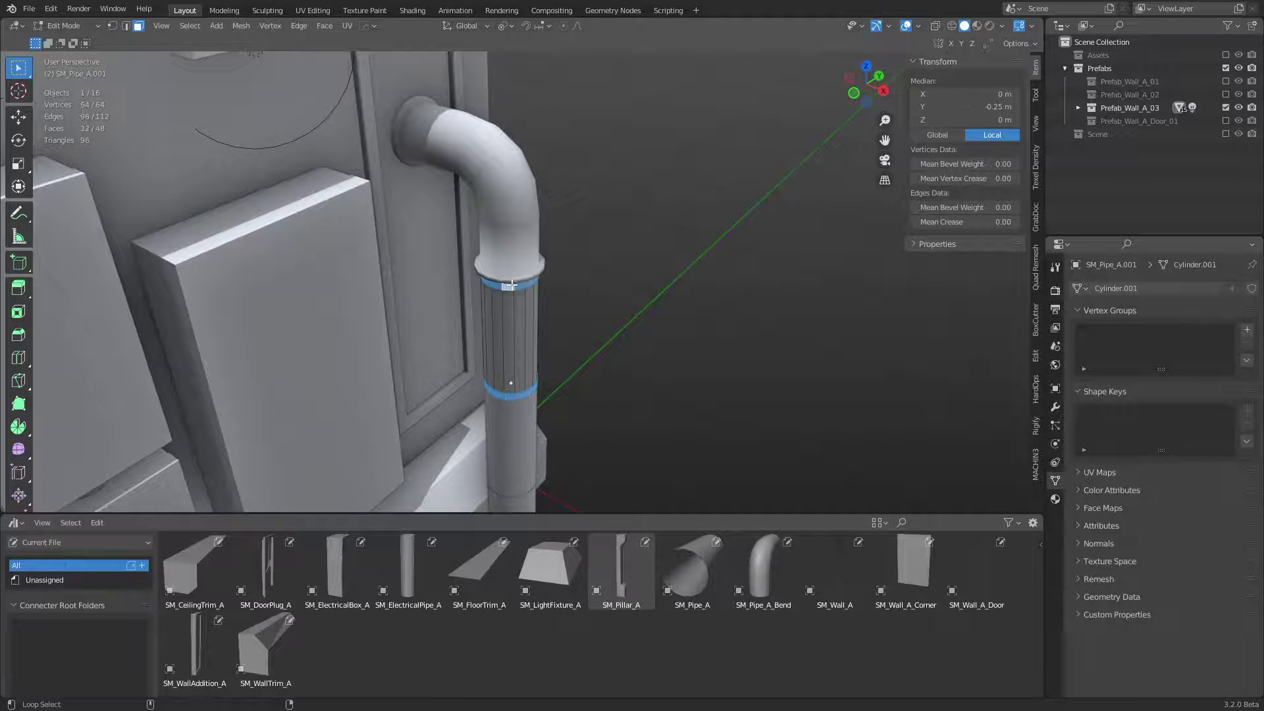
key("i")
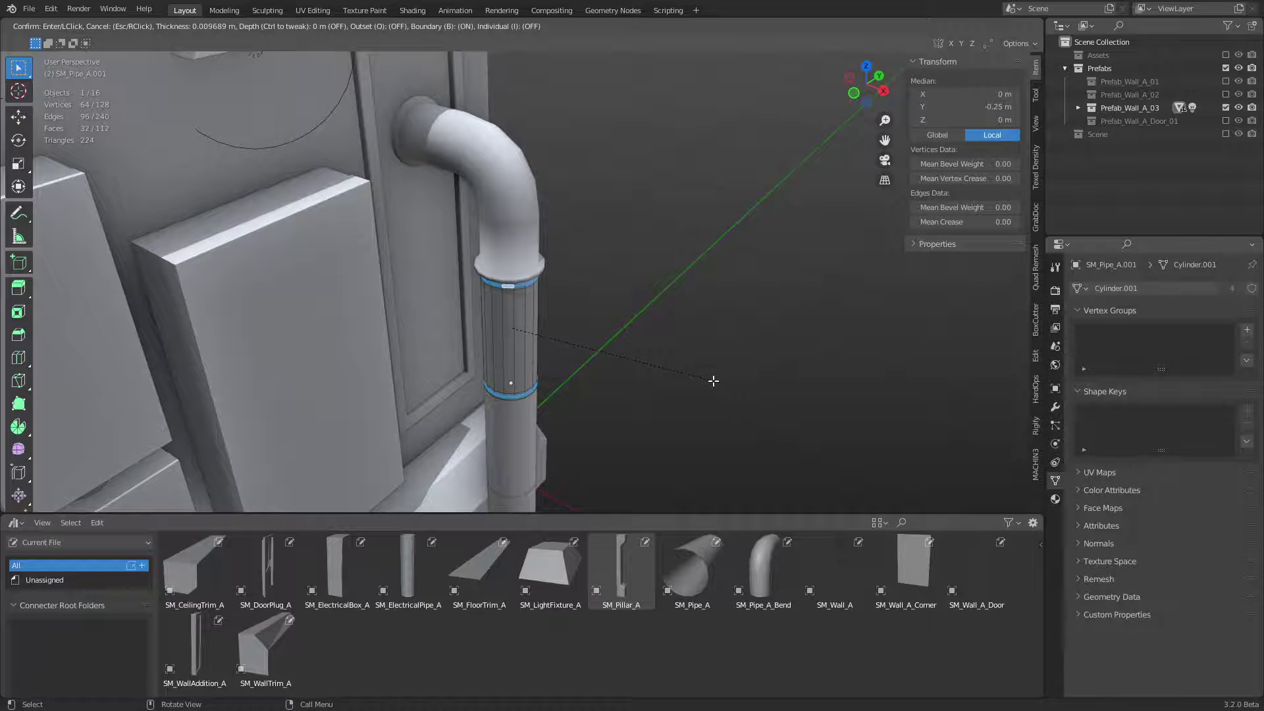
key("ctrl")
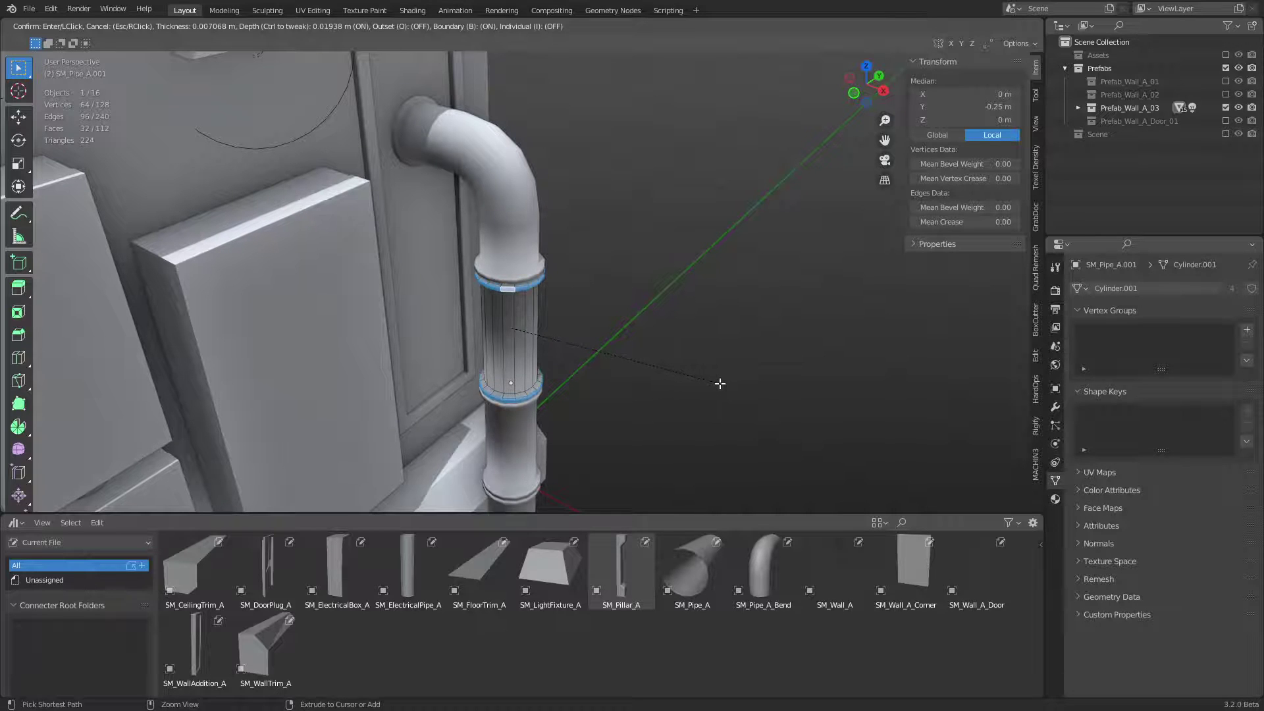
left_click(719, 383)
key("Tab")
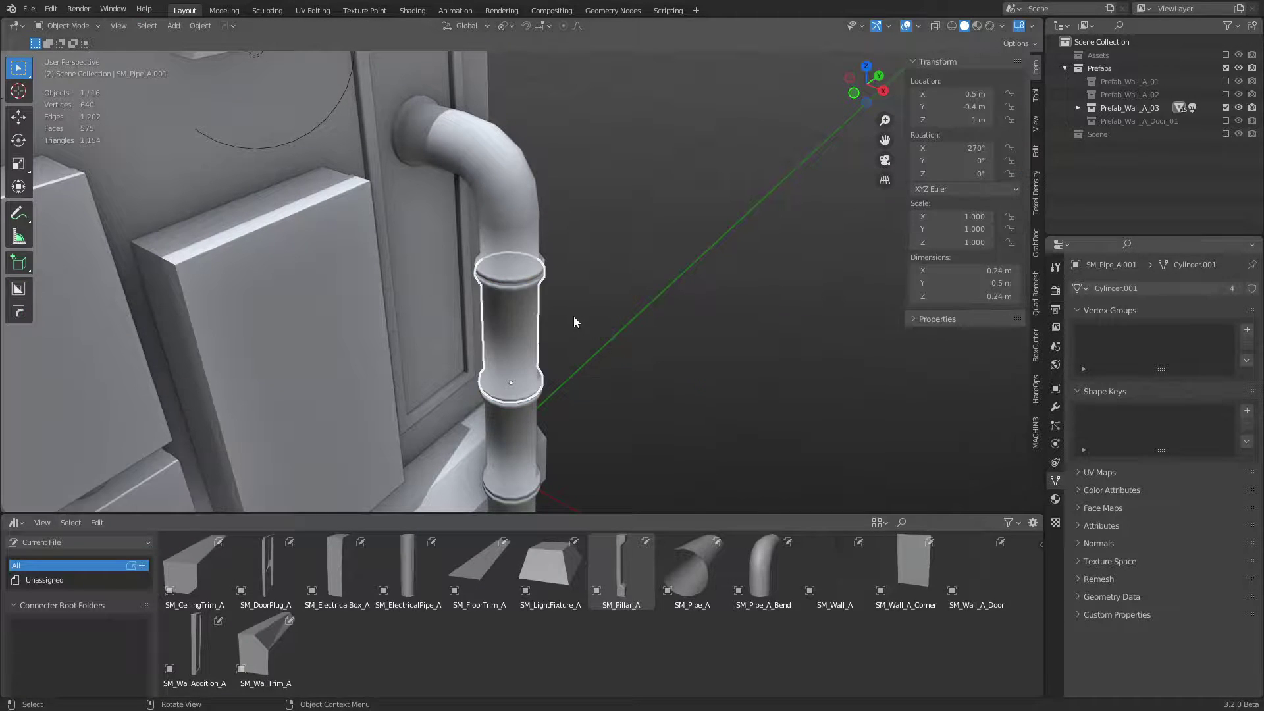
Step: Apply HardOps Sharpen to the straight pipe and the pipe bend, with 30° sharpness and 60° auto smooth
key("q")
left_click(574, 317)
left_click(504, 223)
key("q")
left_click(504, 223)
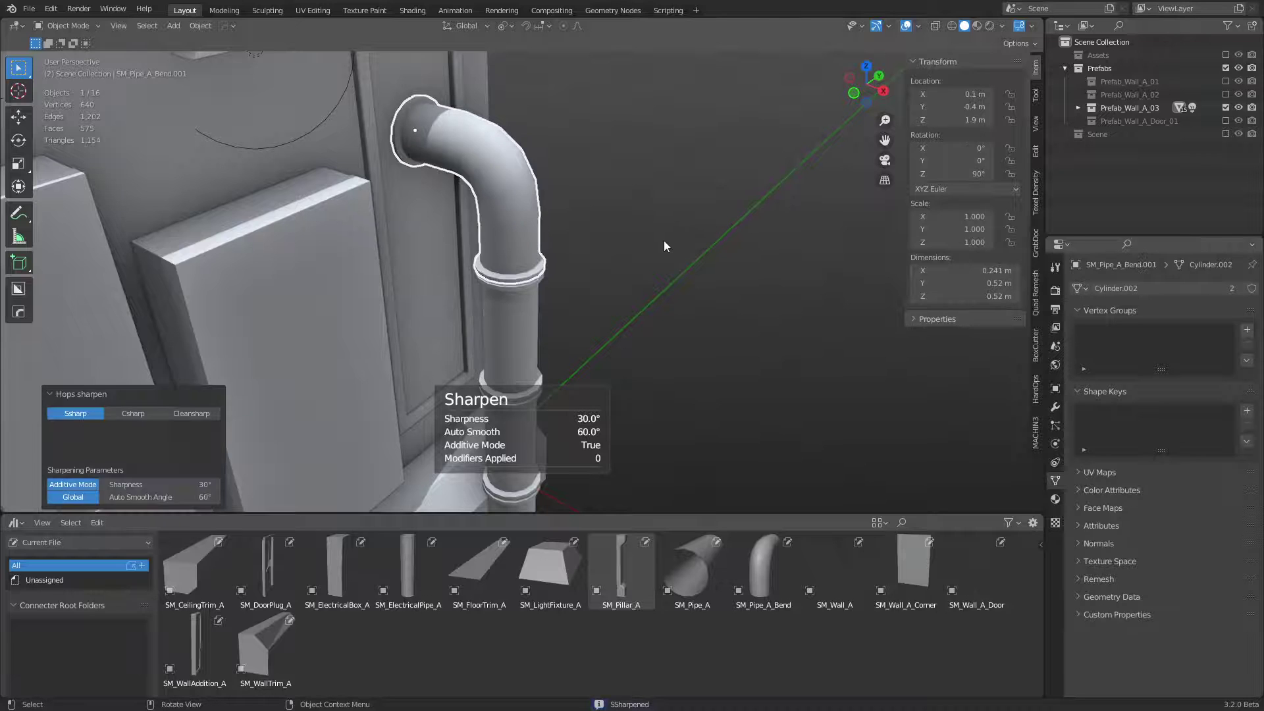
Step: Examine Prefab_Wall_A_01, Prefab_Wall_A_02 and Prefab_Wall_A_03 in perspective by including each collection on its own
left_click(664, 241)
scroll(712, 362, "down", 7)
middle_click_drag(711, 360, 632, 270)
scroll(596, 333, "up", 2)
scroll(431, 311, "up", 3)
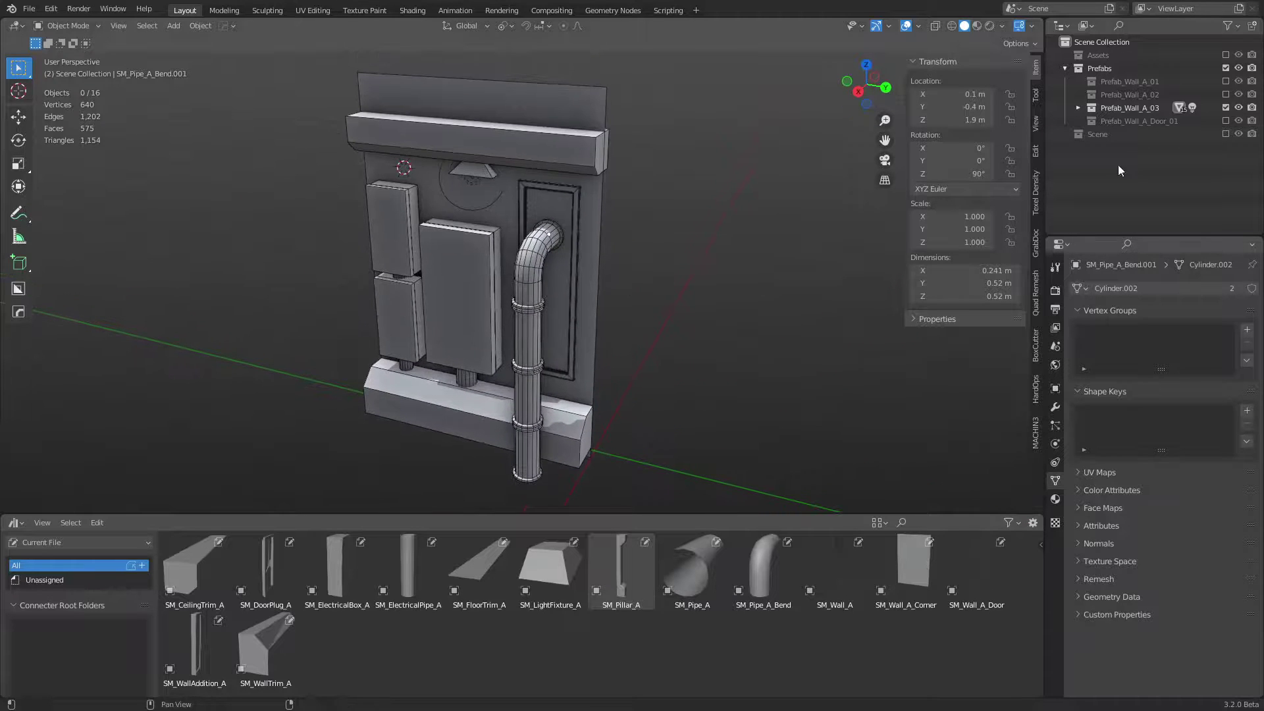
left_click(1225, 107)
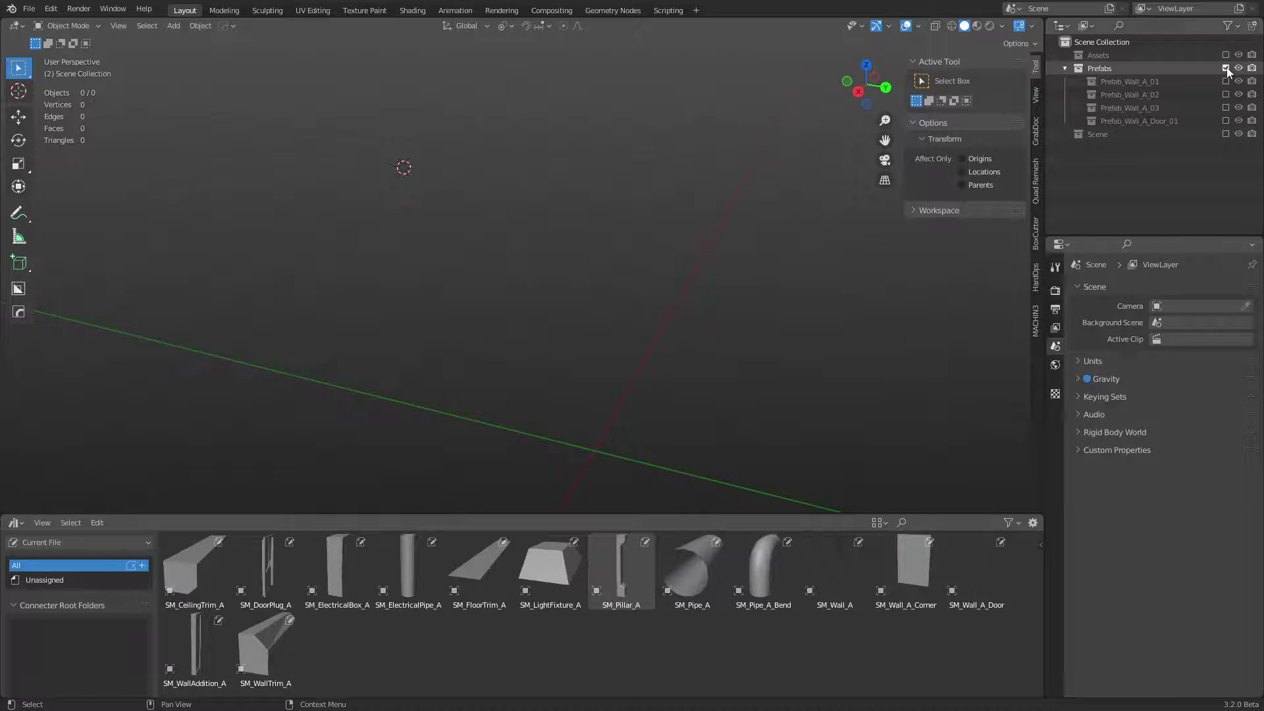
left_click(1226, 68)
left_click(1225, 81)
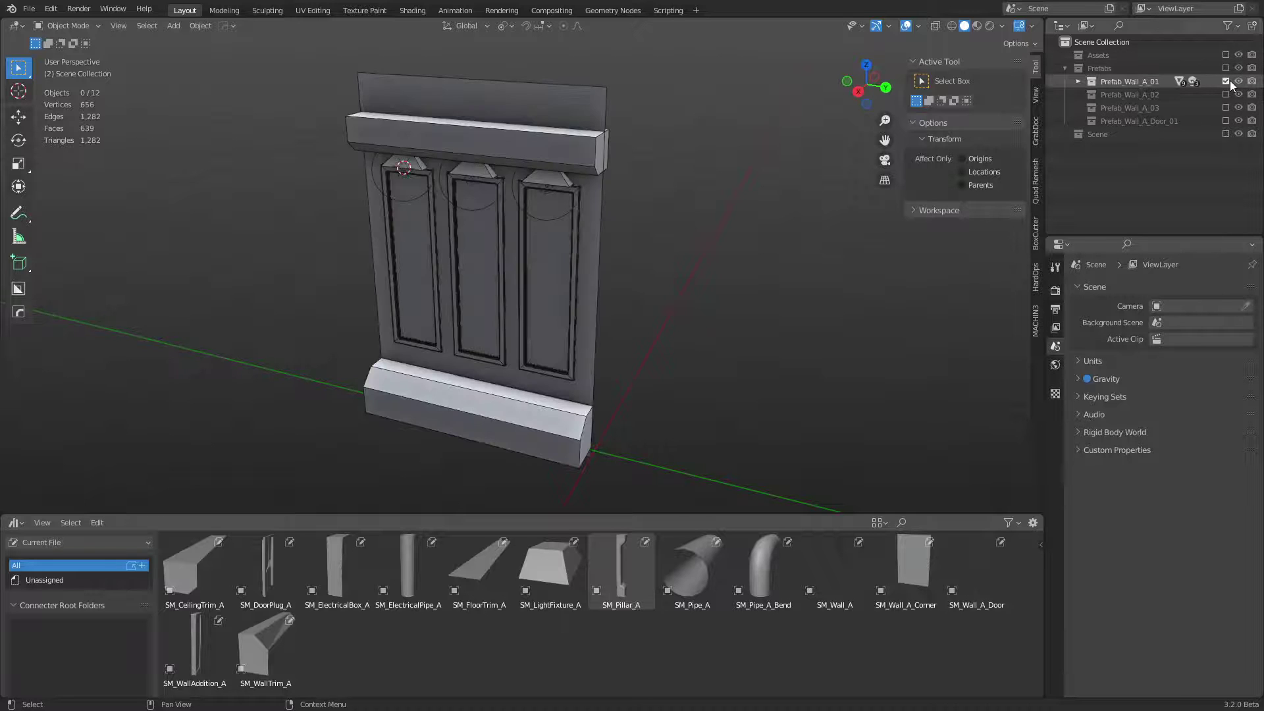
middle_click_drag(759, 385, 624, 451)
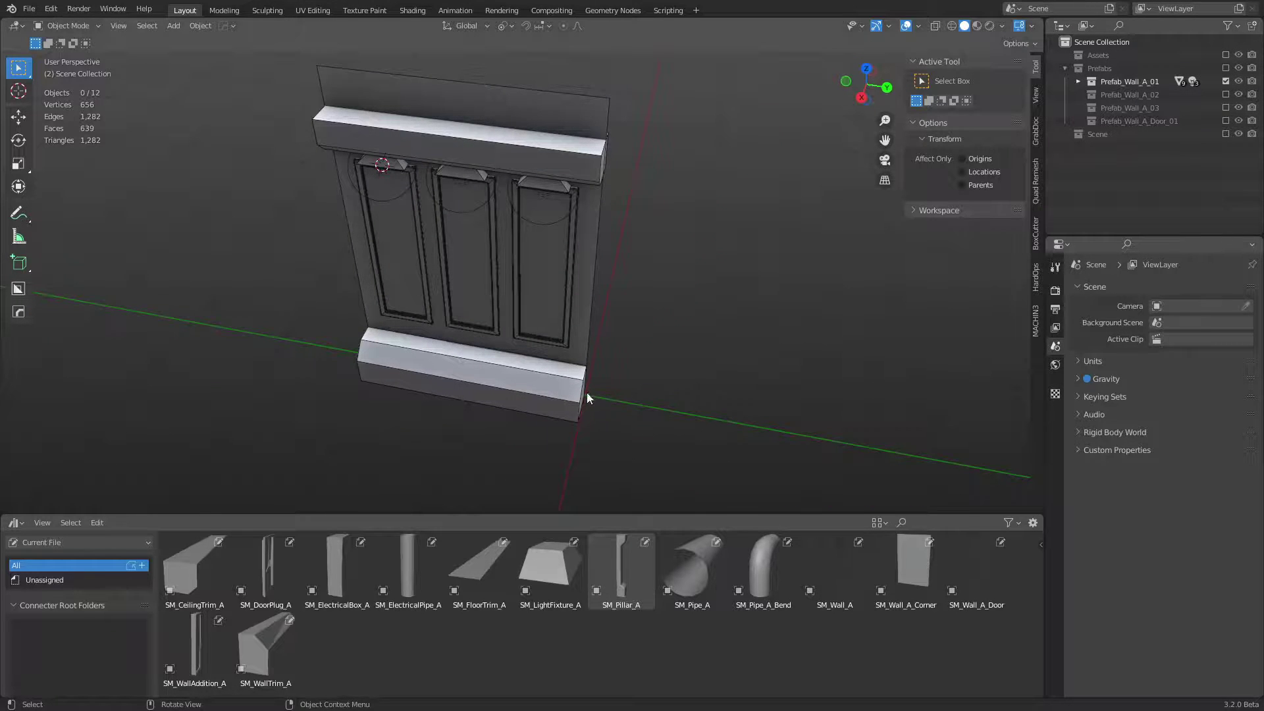
left_click(1225, 81)
left_click(1225, 95)
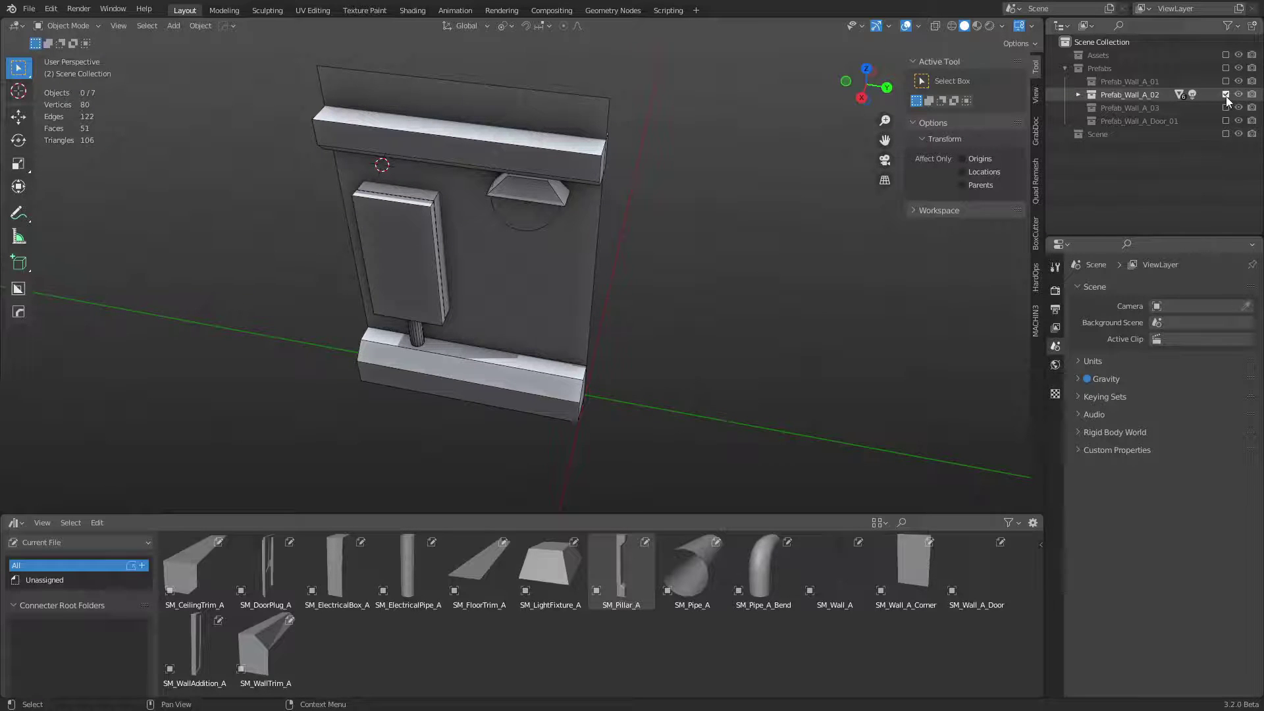
left_click(1226, 94)
left_click(1225, 108)
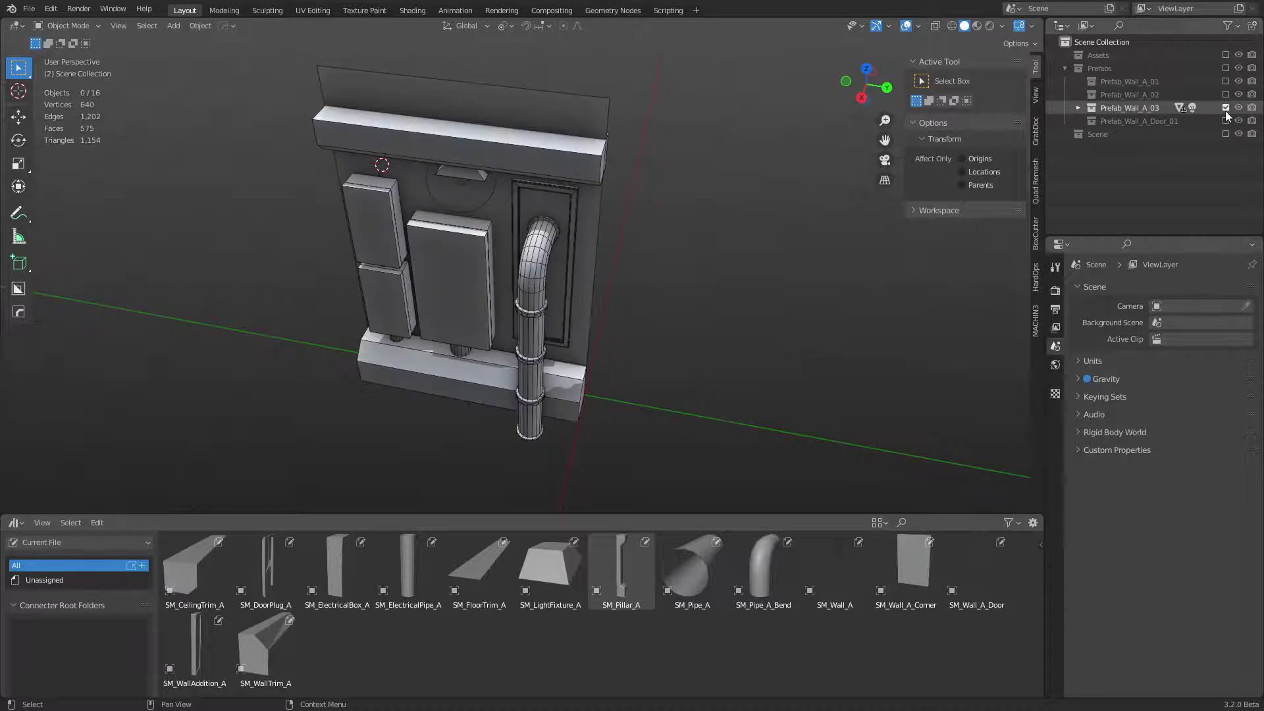
left_click(1225, 108)
left_click(1225, 108)
Step: Compare the three wall prefabs one at a time in the Right orthographic view
middle_click_drag(422, 355, 604, 415)
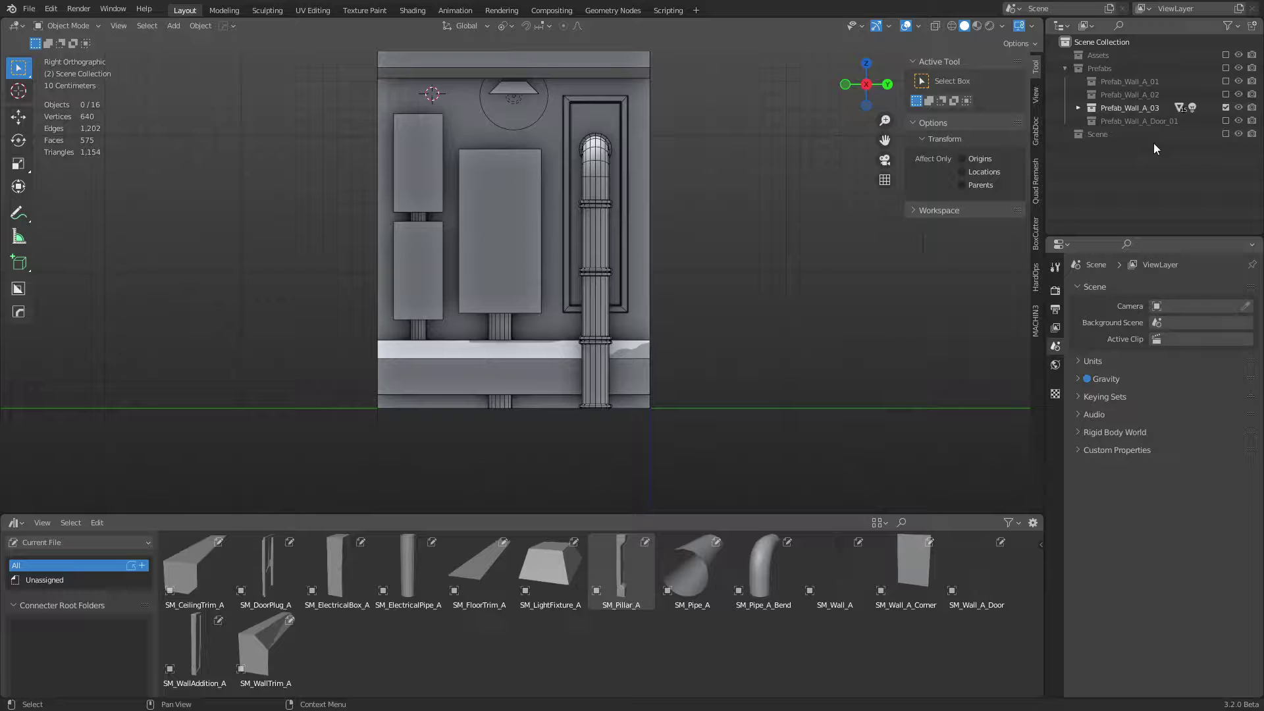
left_click(1226, 107)
left_click(1226, 95)
left_click(1225, 95)
left_click(1225, 81)
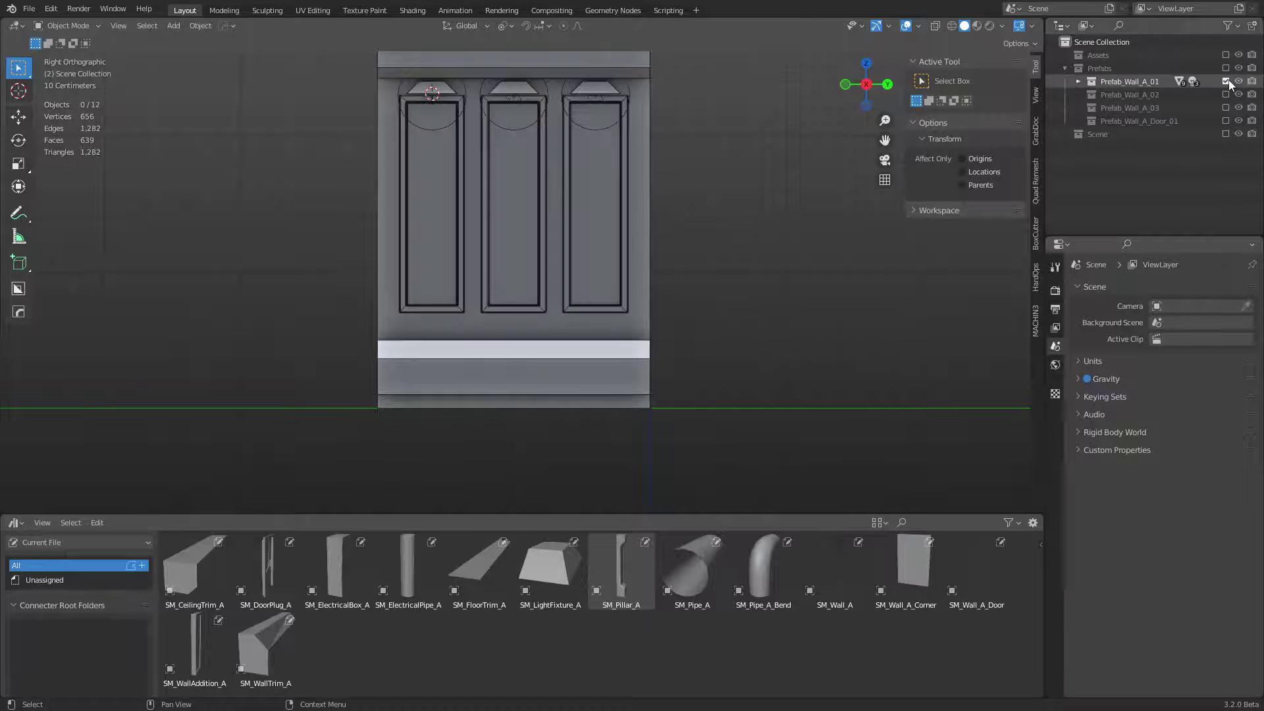
left_click(1226, 81)
Step: Examine Prefab_Wall_A_Door_01 and its door plug from the side and in perspective, and exclude the collection again
left_click(1077, 121)
left_click(1226, 120)
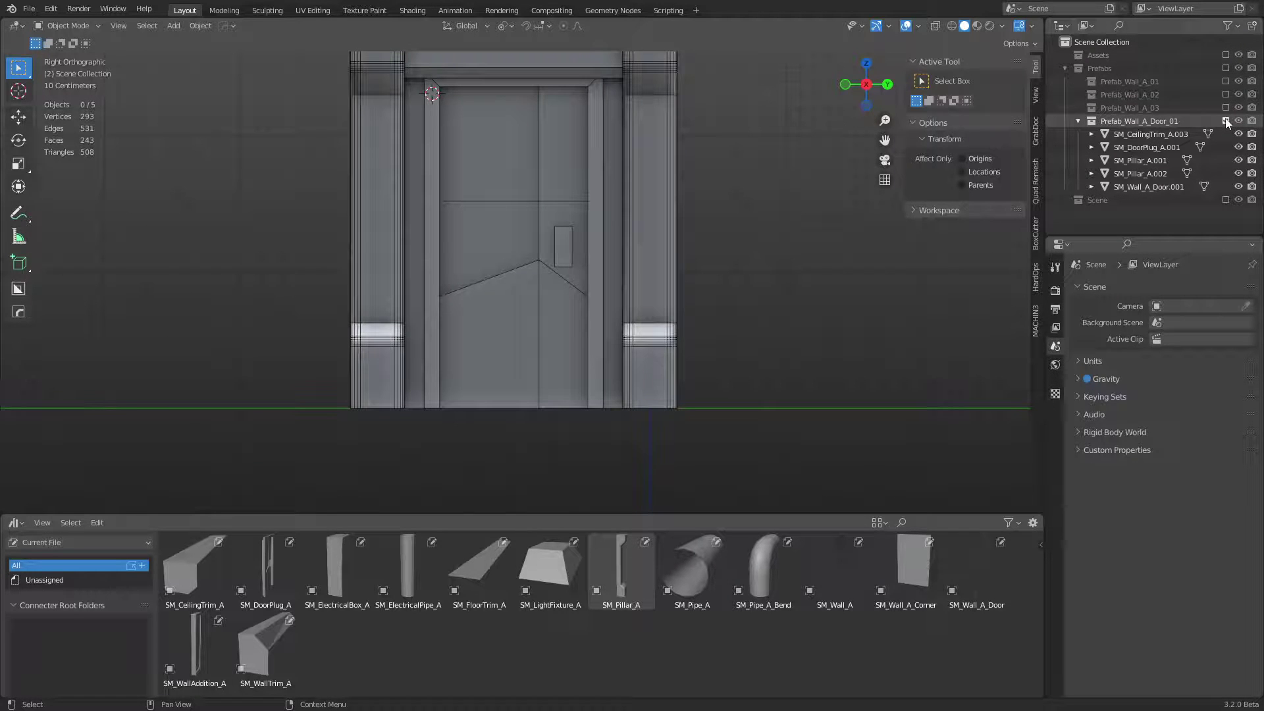
left_click(1226, 121)
left_click(1225, 121)
left_click(467, 394)
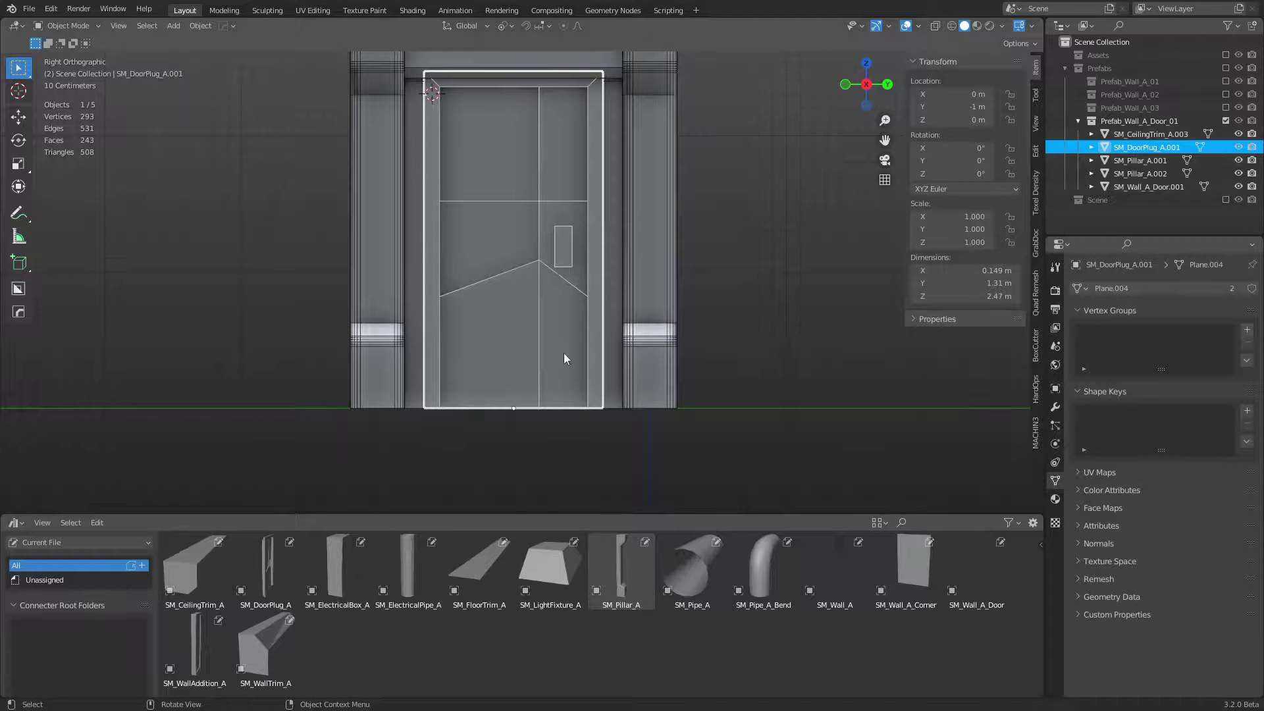
middle_click_drag(564, 358, 424, 395)
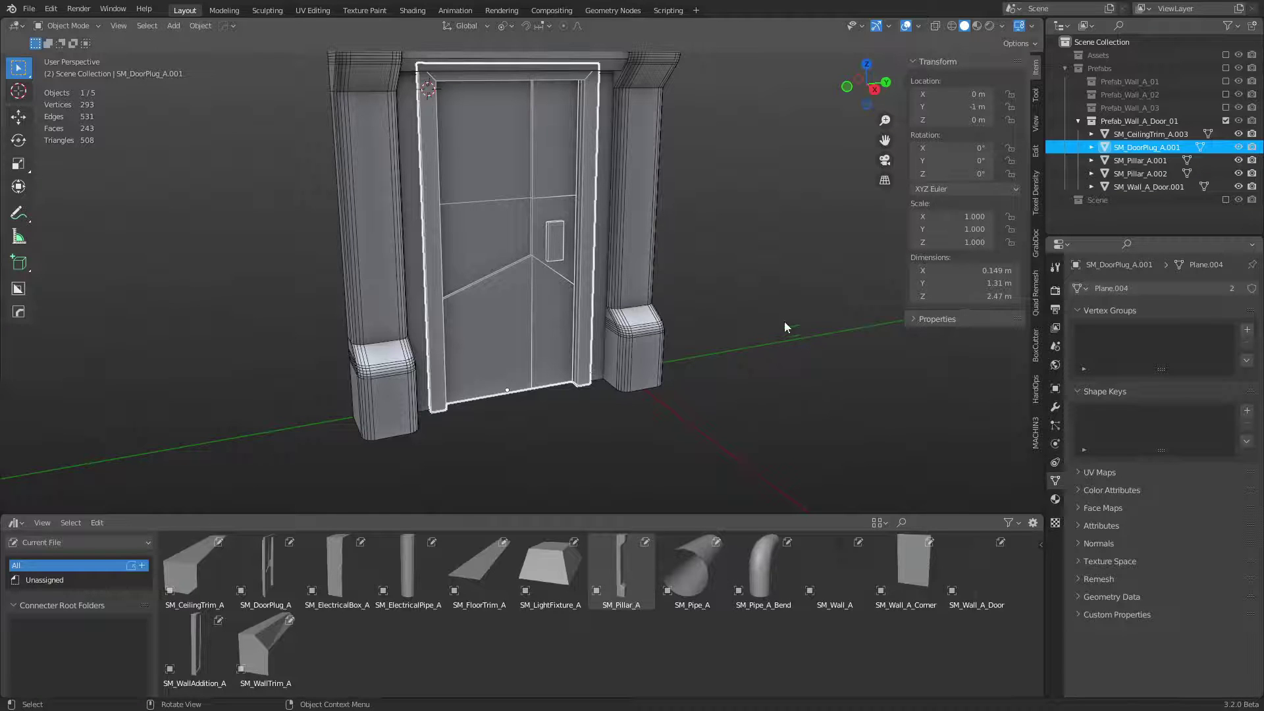
left_click(1226, 121)
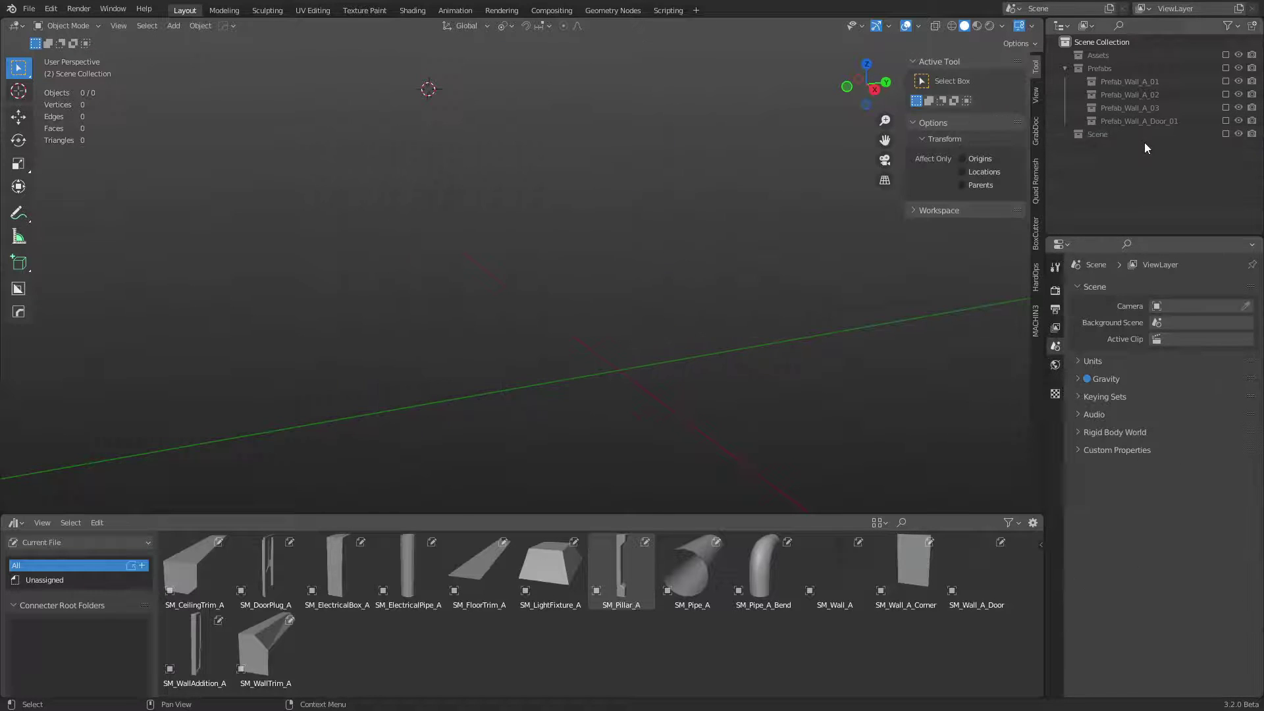
left_click(1144, 136)
left_click(1226, 134)
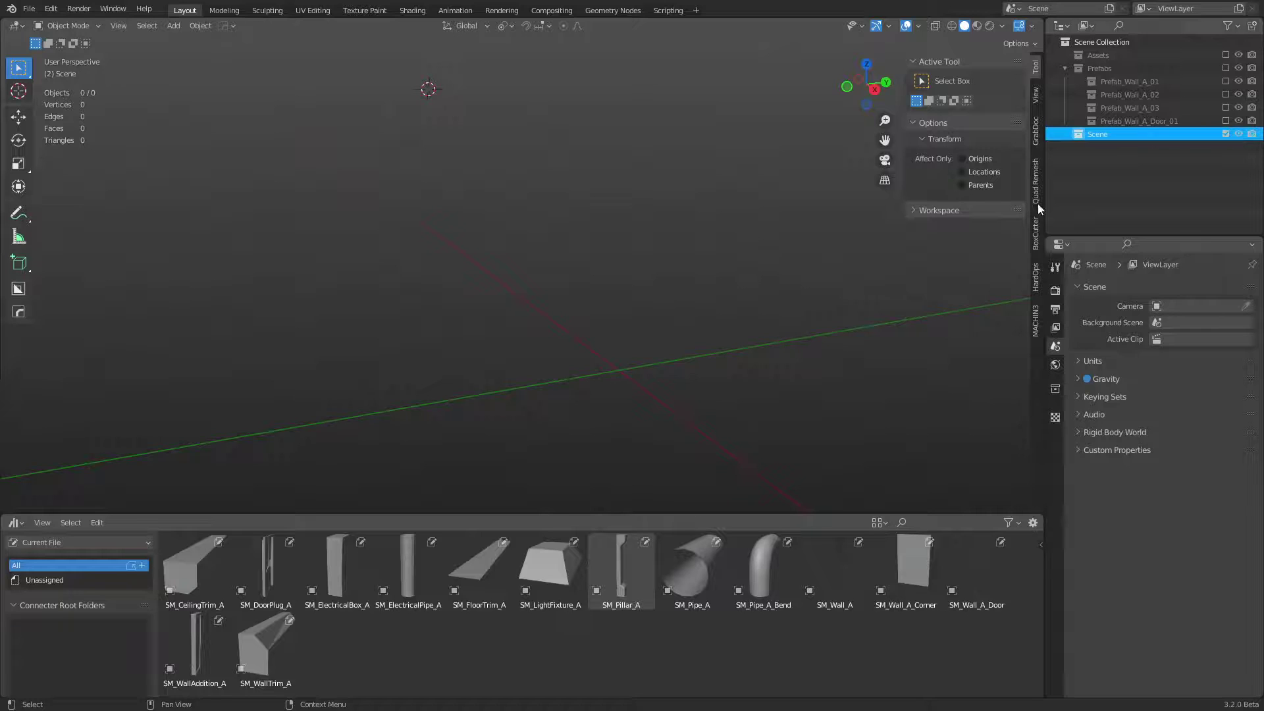
left_click(1225, 133)
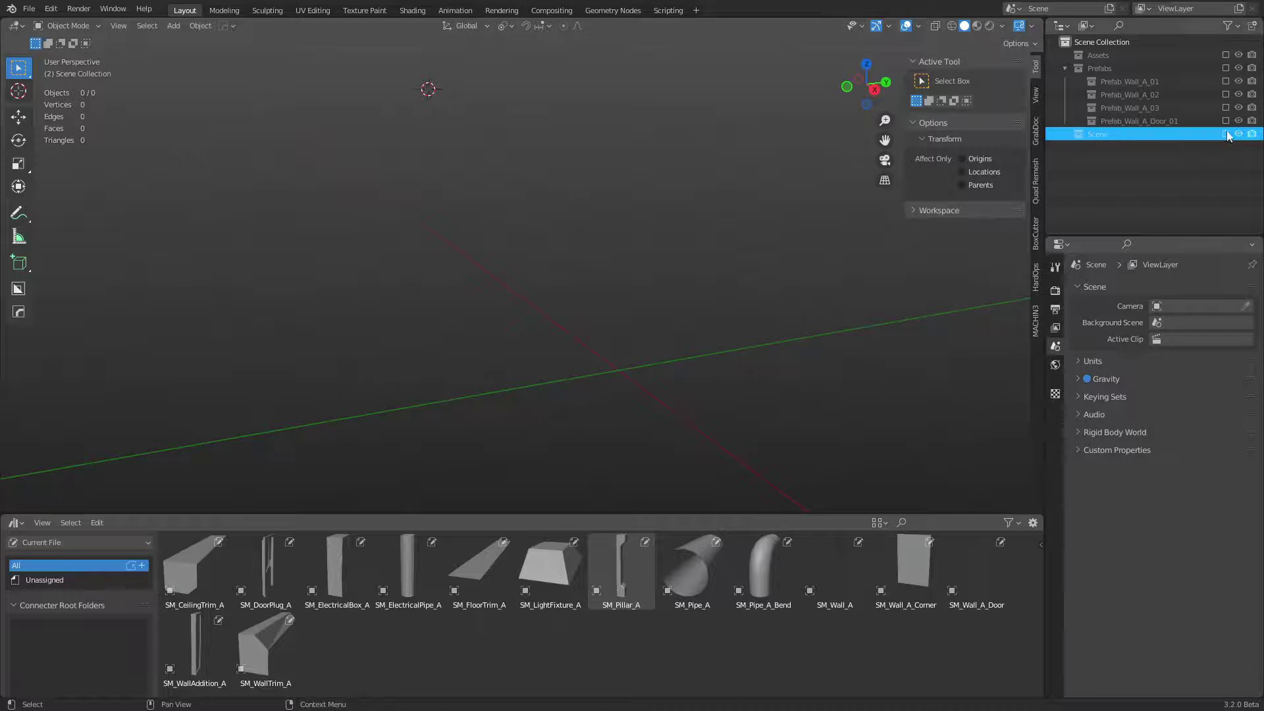
Step: Include all four prefab collections in the view layer and mark them as assets
left_click(1148, 120)
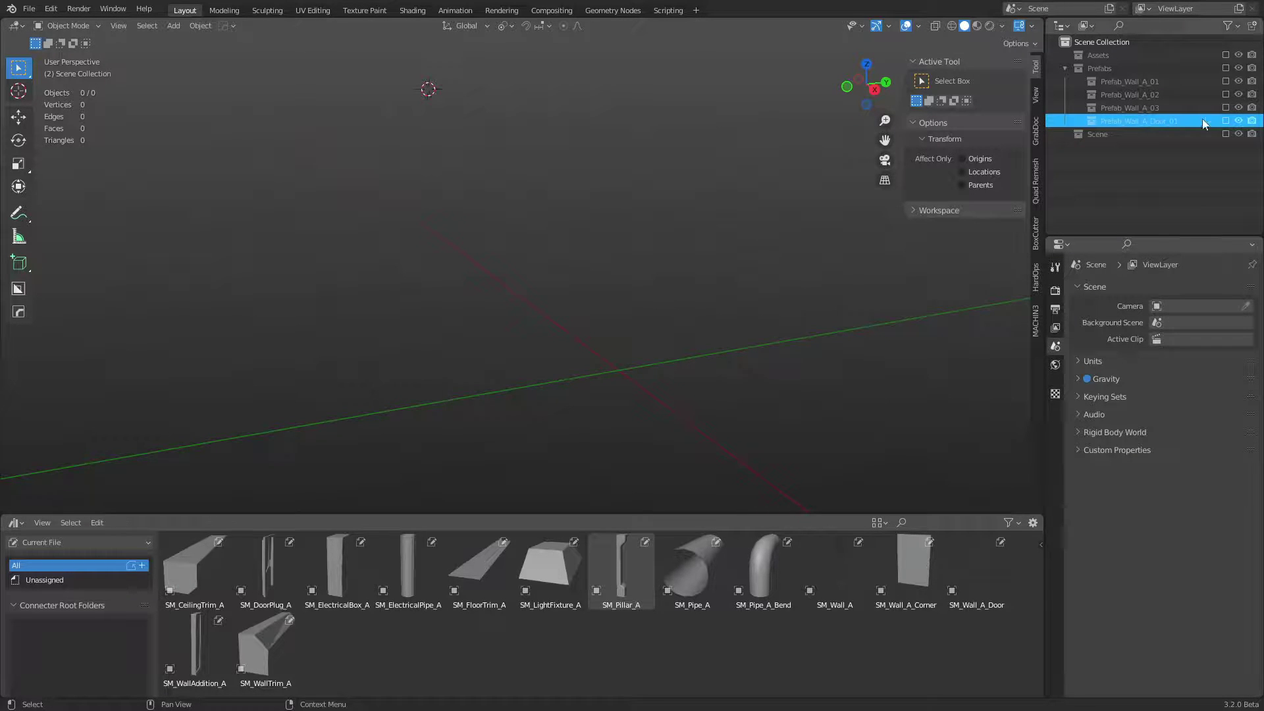
left_click_drag(1226, 121, 1223, 90)
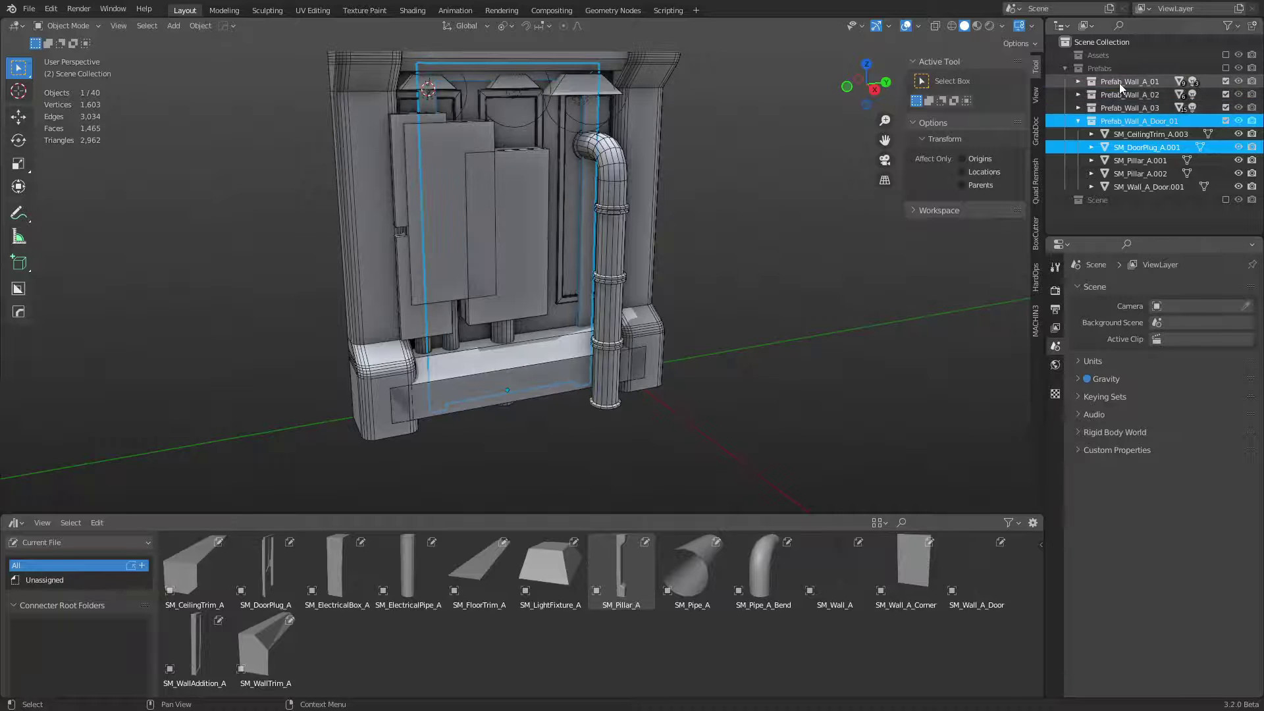
left_click(1078, 121)
left_click(1129, 123)
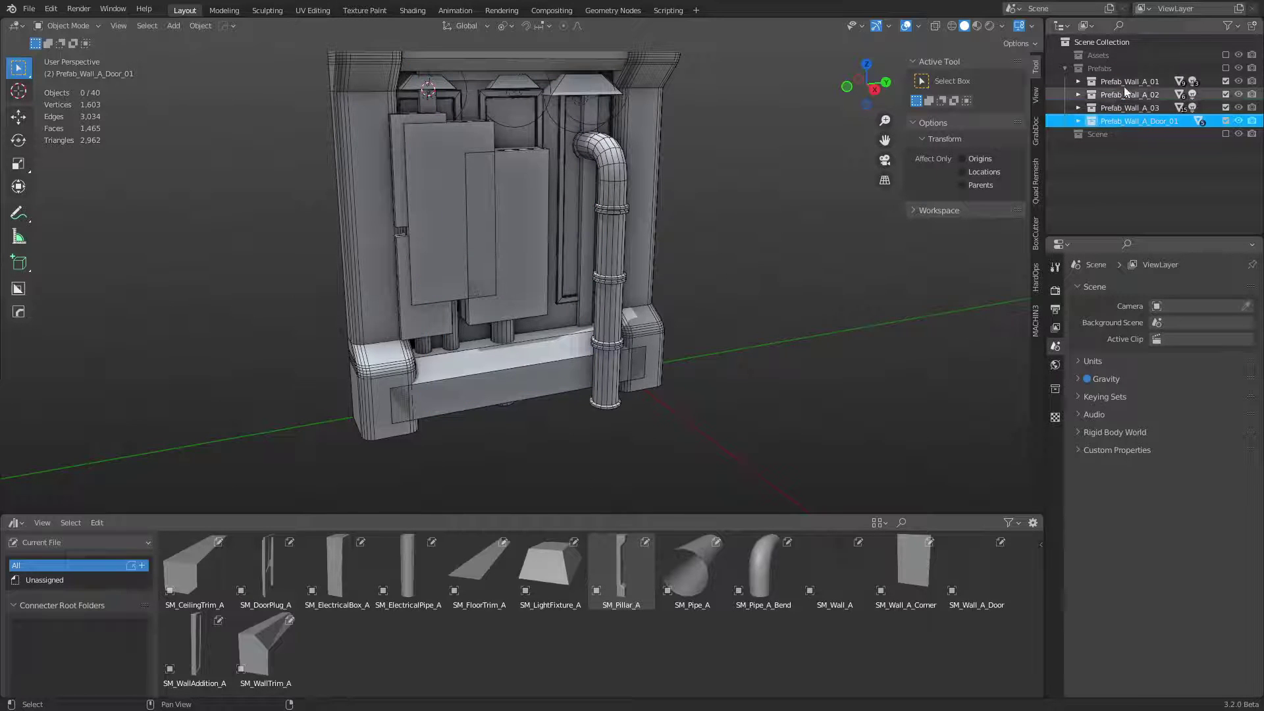
left_click(1125, 90, "shift")
right_click(1132, 118)
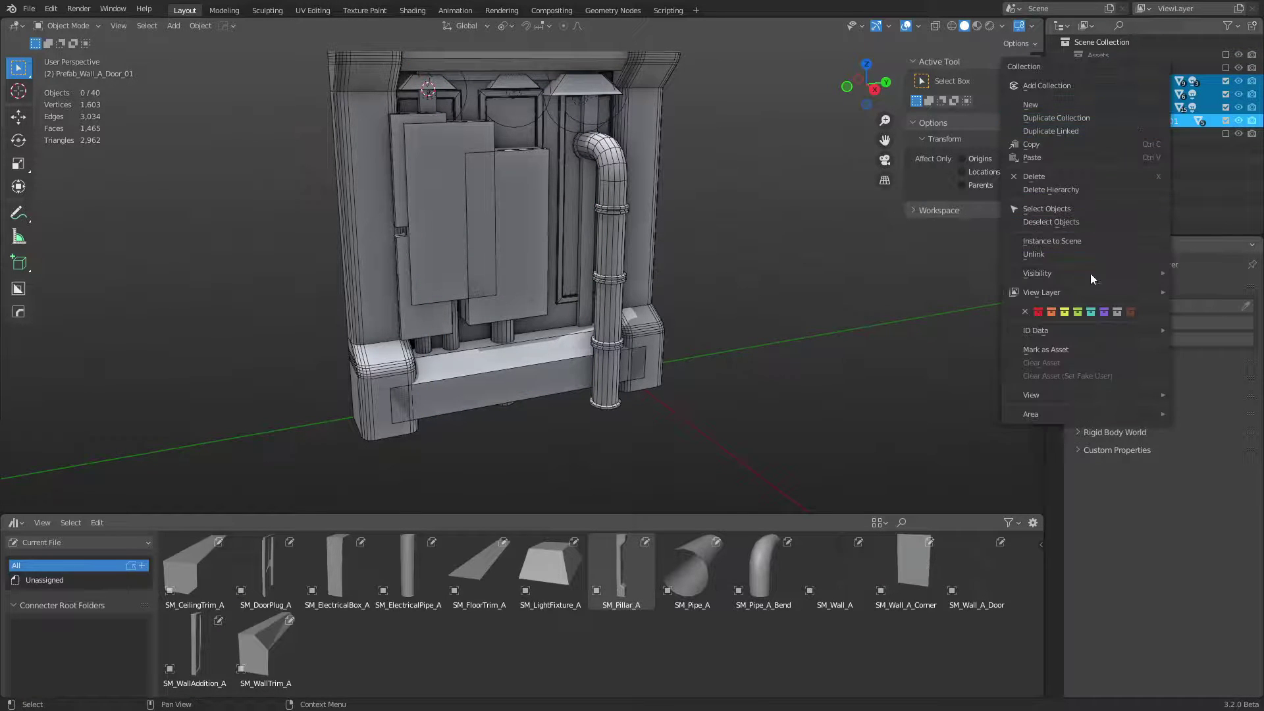
left_click(1080, 349)
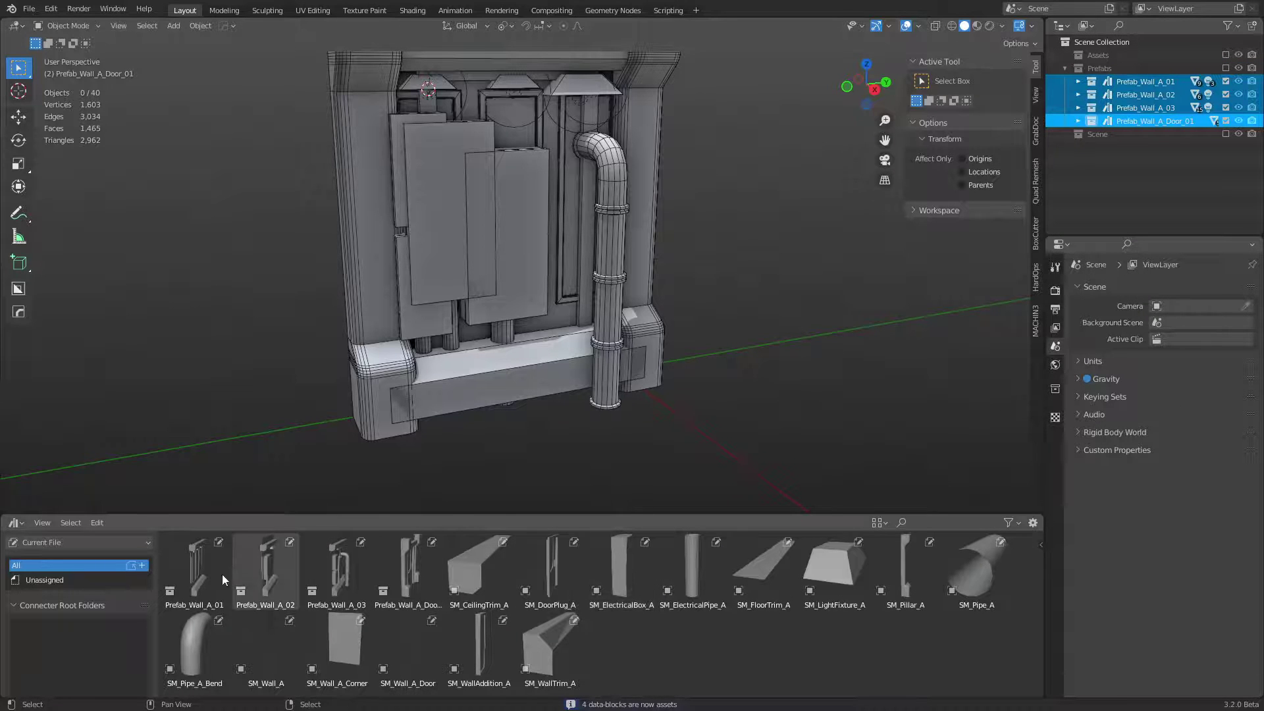
Step: Collapse the Prefabs collection and exclude it from the view layer, keeping Scene included as the active collection
left_click(1065, 68)
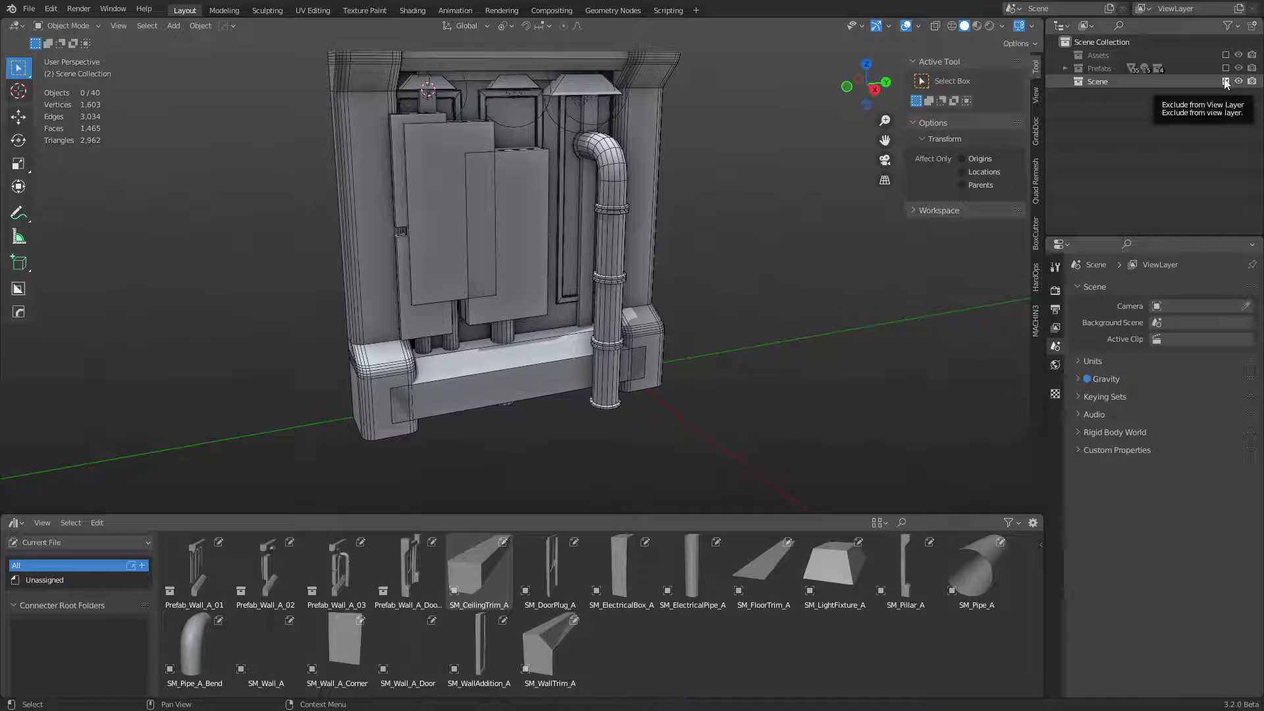
left_click(1109, 80)
left_click(1226, 69)
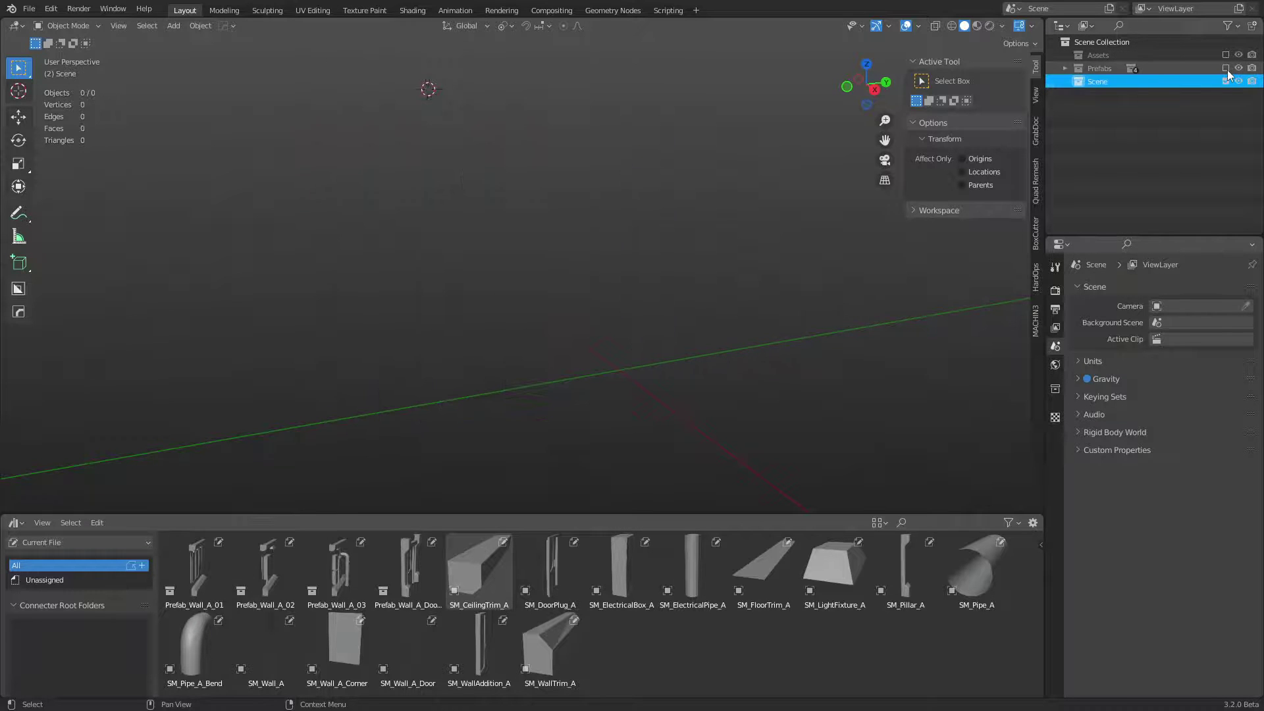
left_click(1227, 80)
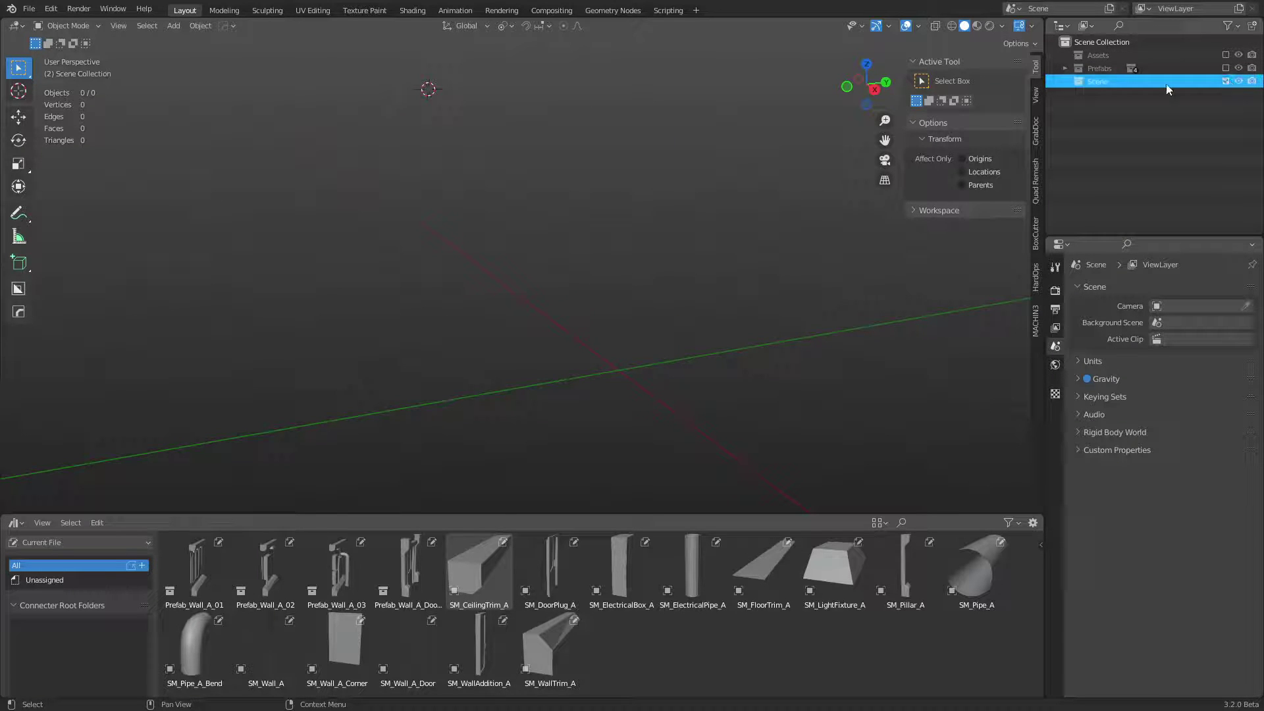
key("ctrl+z")
Step: Place an instance of the Prefab_Wall_A_01 asset in the Scene collection and reset its X, Y and Z location to 0 m
left_click_drag(195, 564, 461, 408)
key("BackSpace")
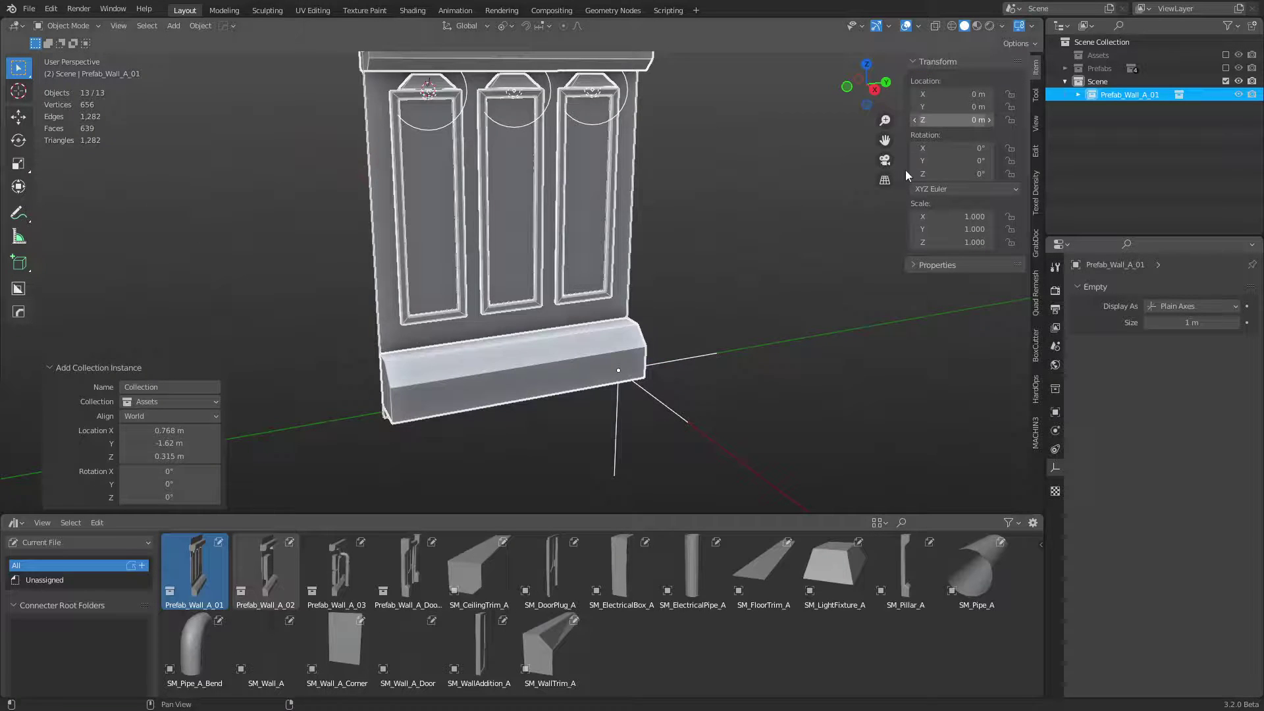
left_click(757, 330)
middle_click_drag(757, 330, 657, 359)
scroll(657, 359, "down", 1)
Step: Move the Prefab_Wall_A_01 instance along the Y axis to -1 m
left_click(638, 381)
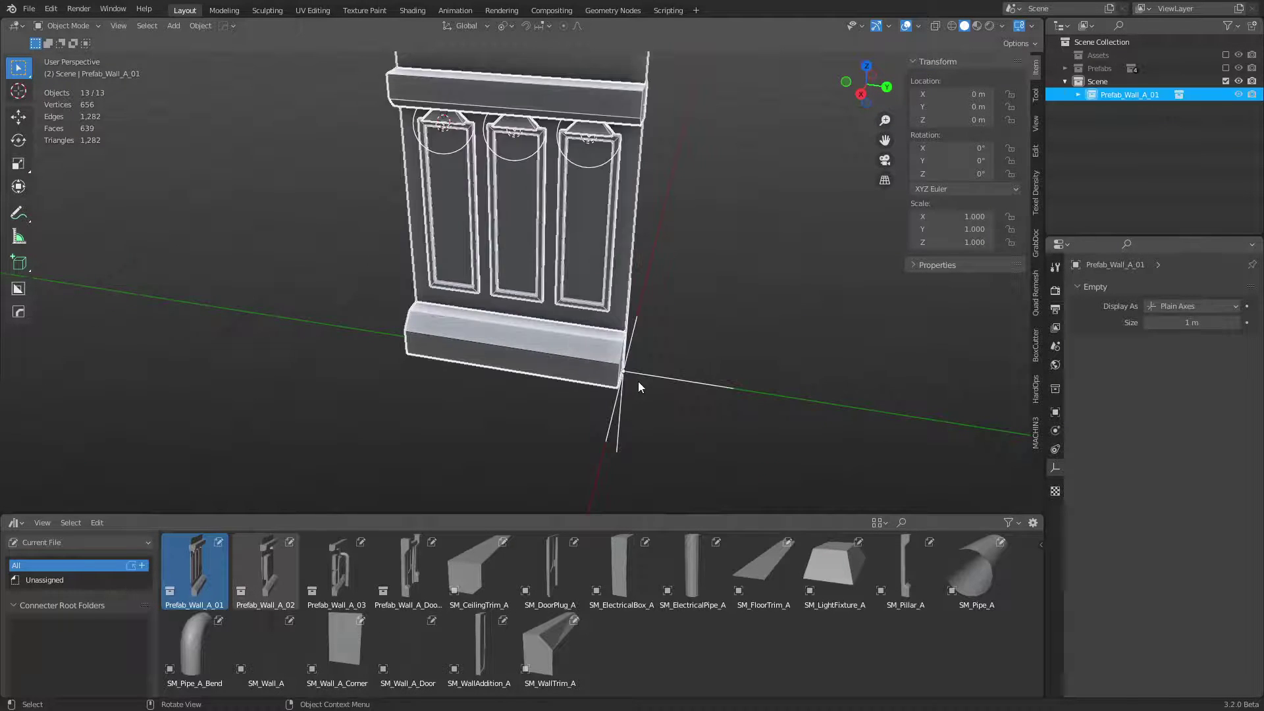
key("g")
key("y")
left_click(518, 367)
left_click(584, 319)
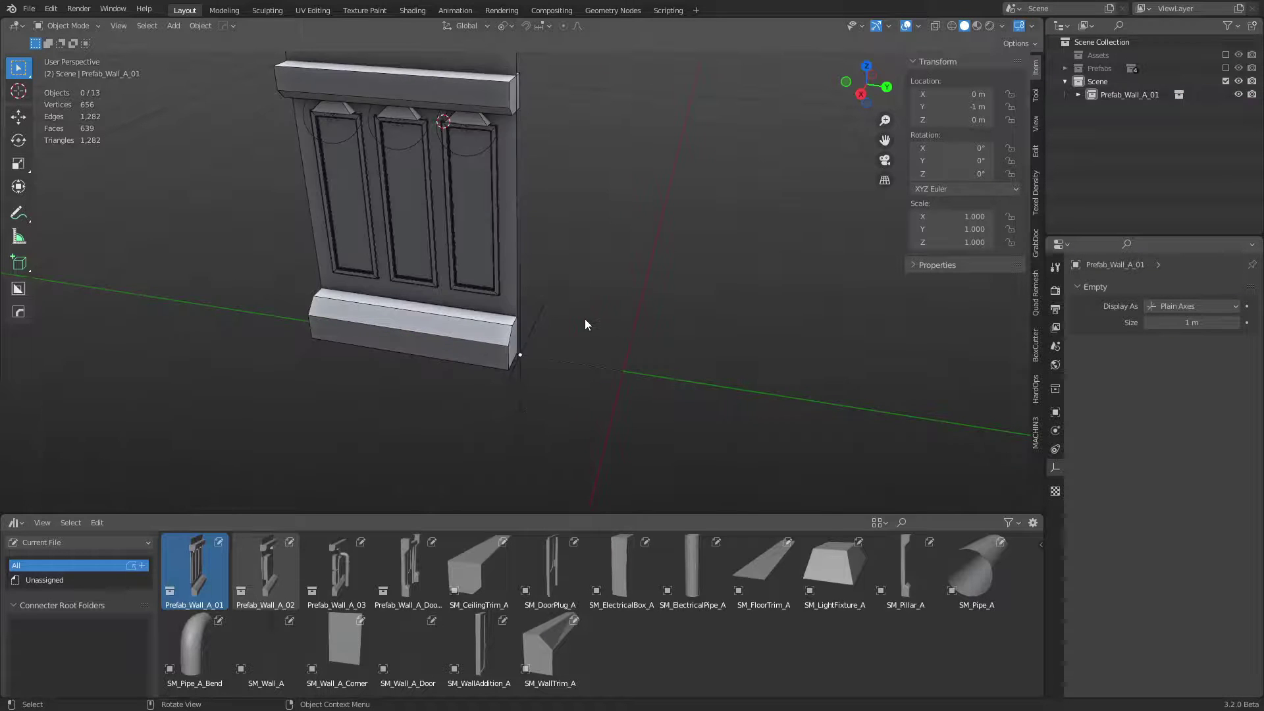
middle_click_drag(585, 318, 677, 357, "shift")
left_click(553, 290)
key("g")
right_click(665, 290)
left_click(770, 290)
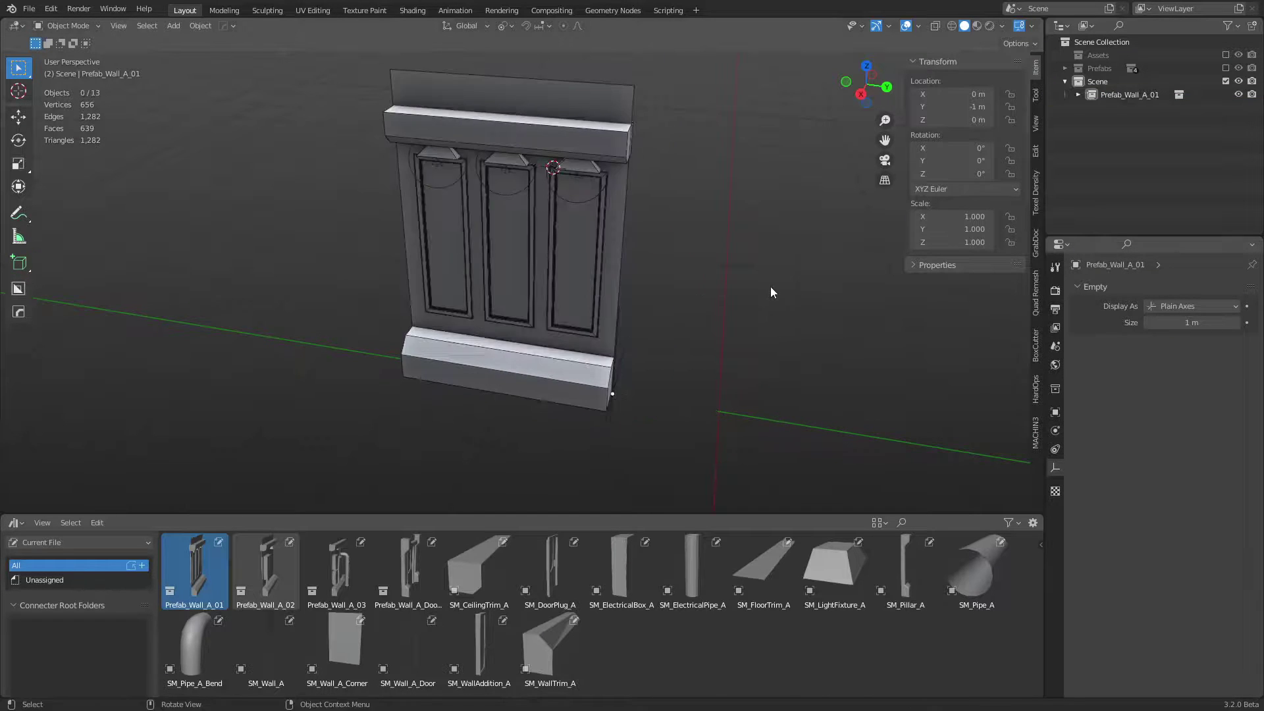
Step: Preview the wall instance's lights in Rendered shading and return the viewport to Solid shading
middle_click_drag(620, 321, 675, 302)
left_click(988, 27)
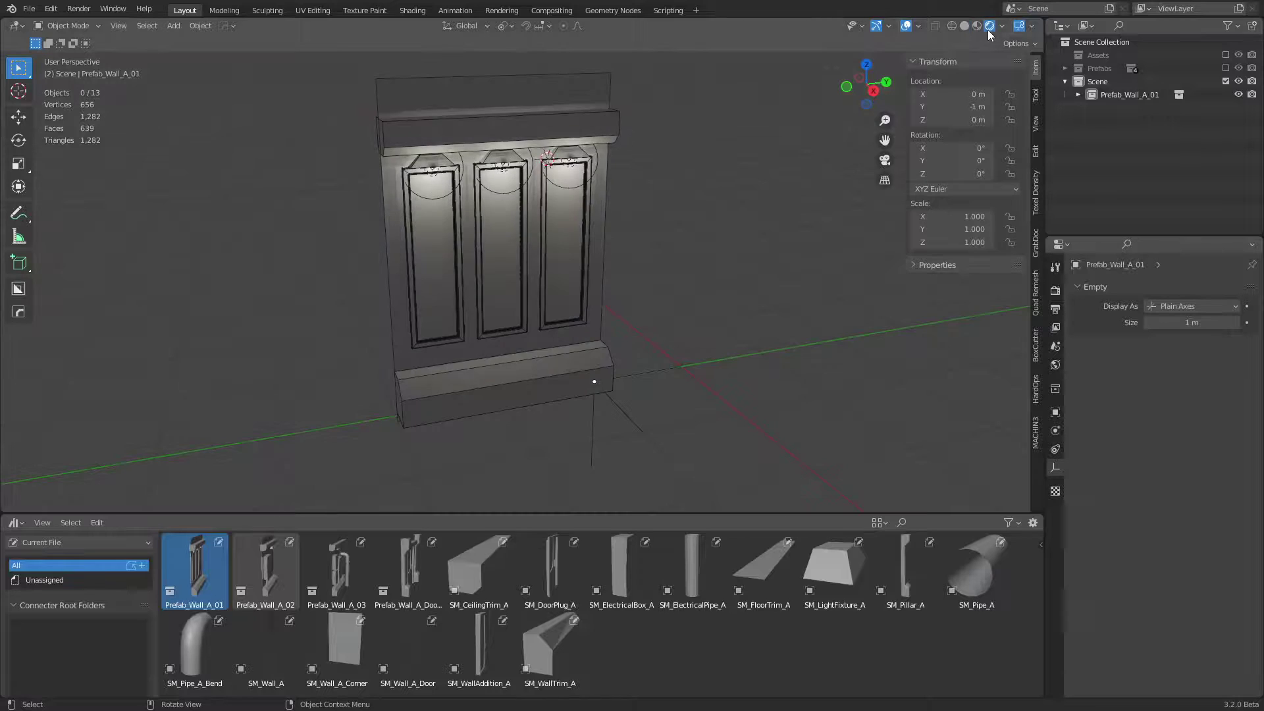
left_click(978, 26)
left_click(964, 27)
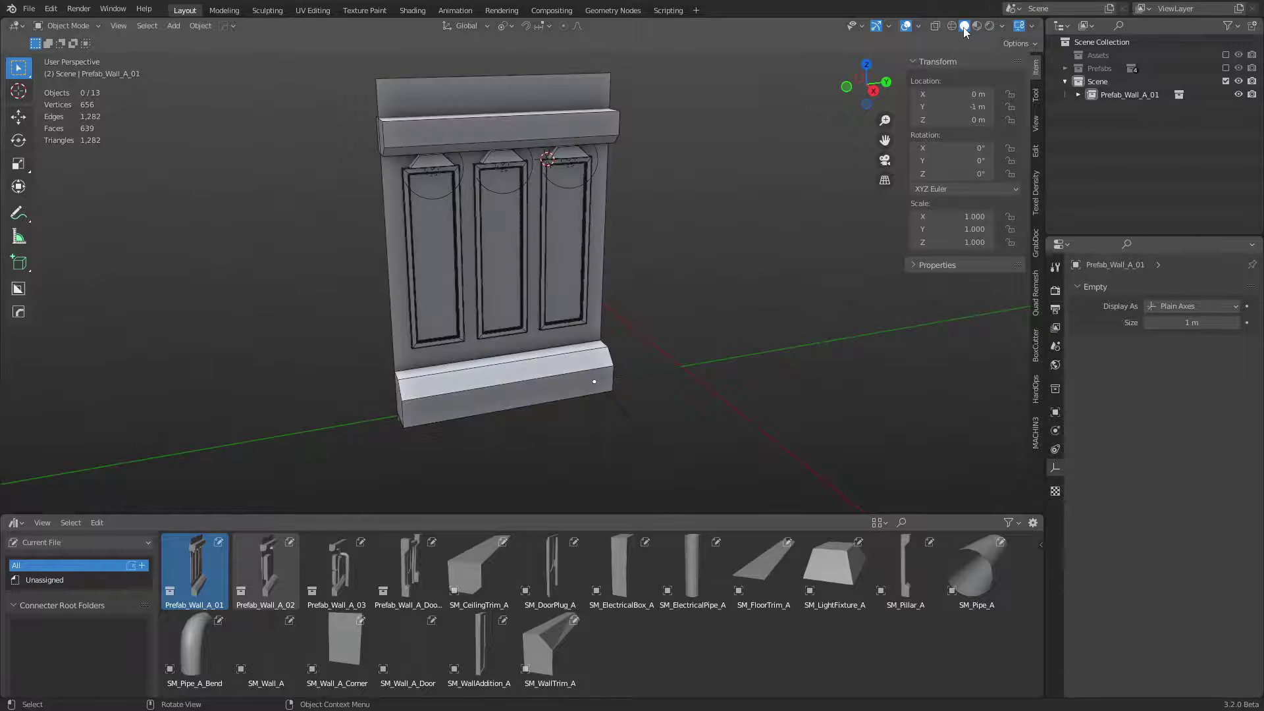
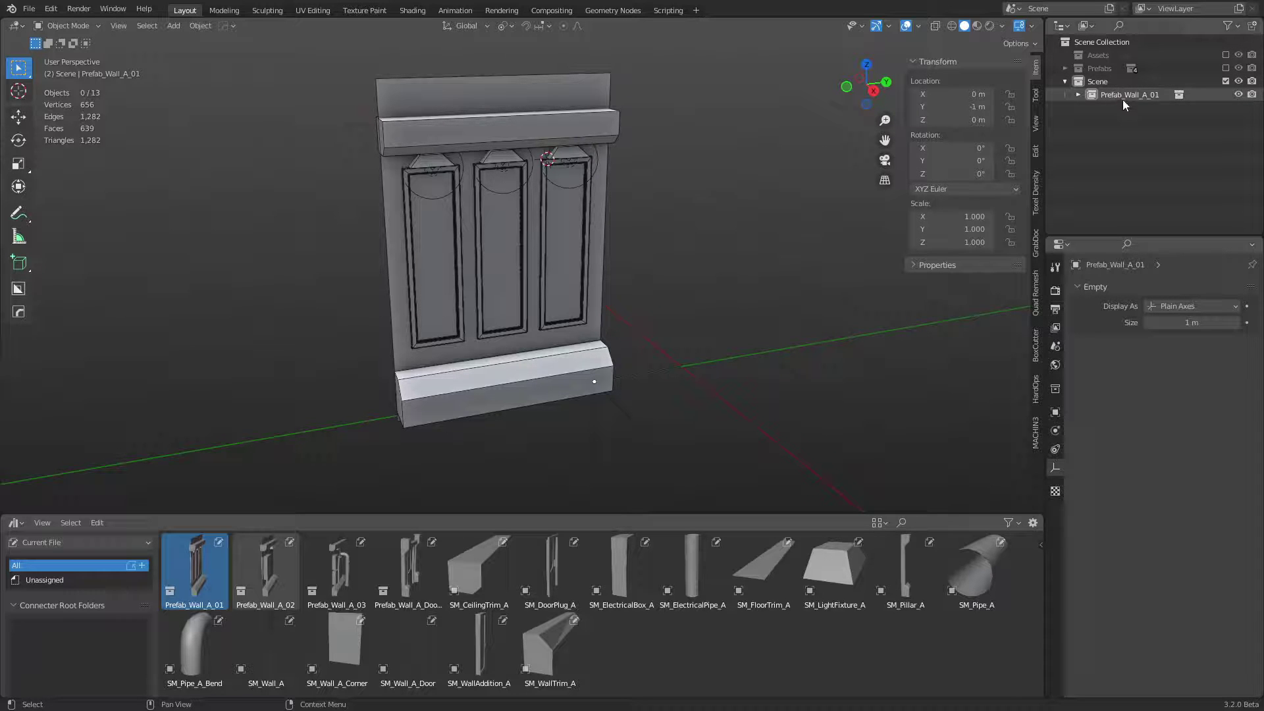
Step: Check which modes are available for the Prefab_Wall_A_01 instance, and toggle the Scene collection off and on
left_click(1123, 100)
key("ctrl+Tab")
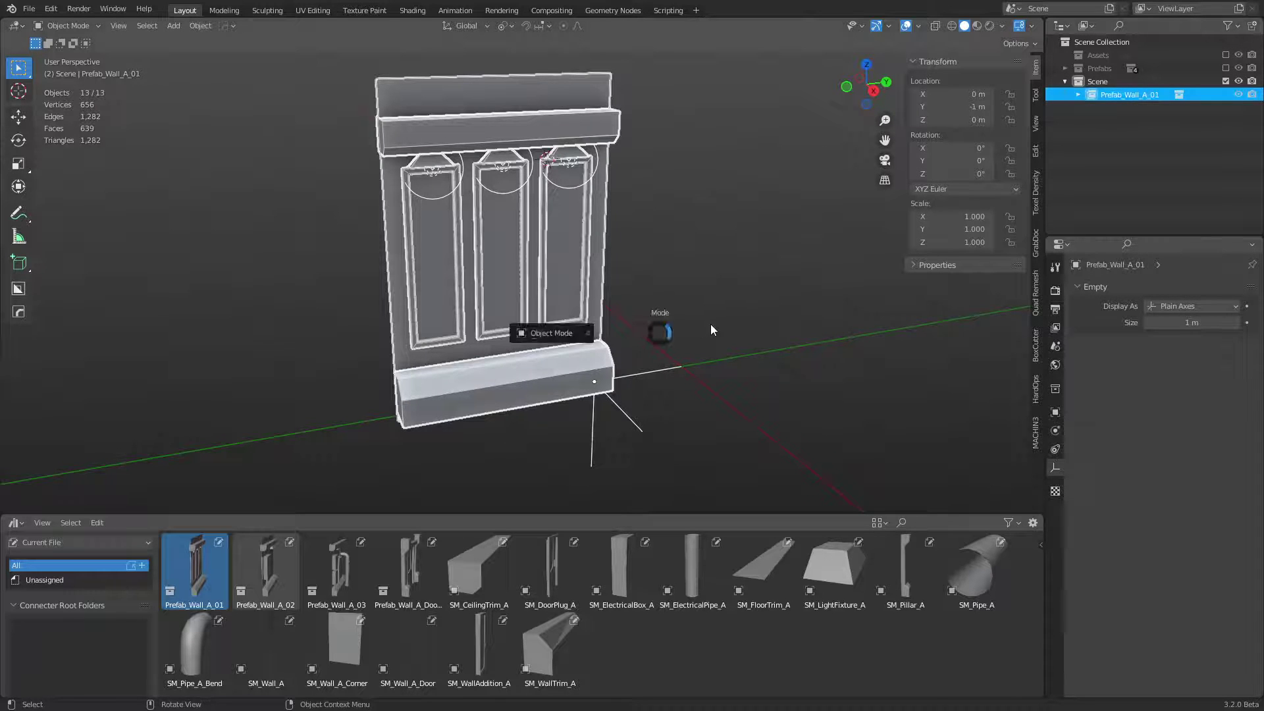
left_click(594, 337)
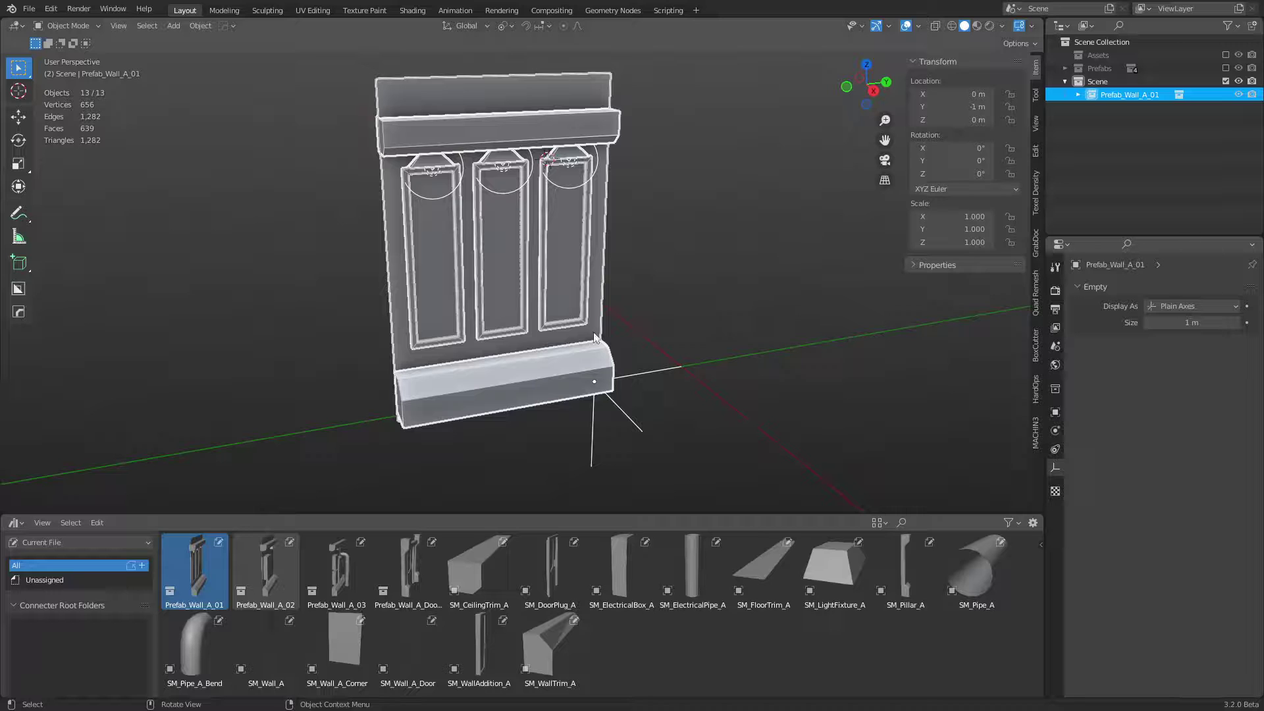
left_click(1225, 81)
left_click(1226, 81)
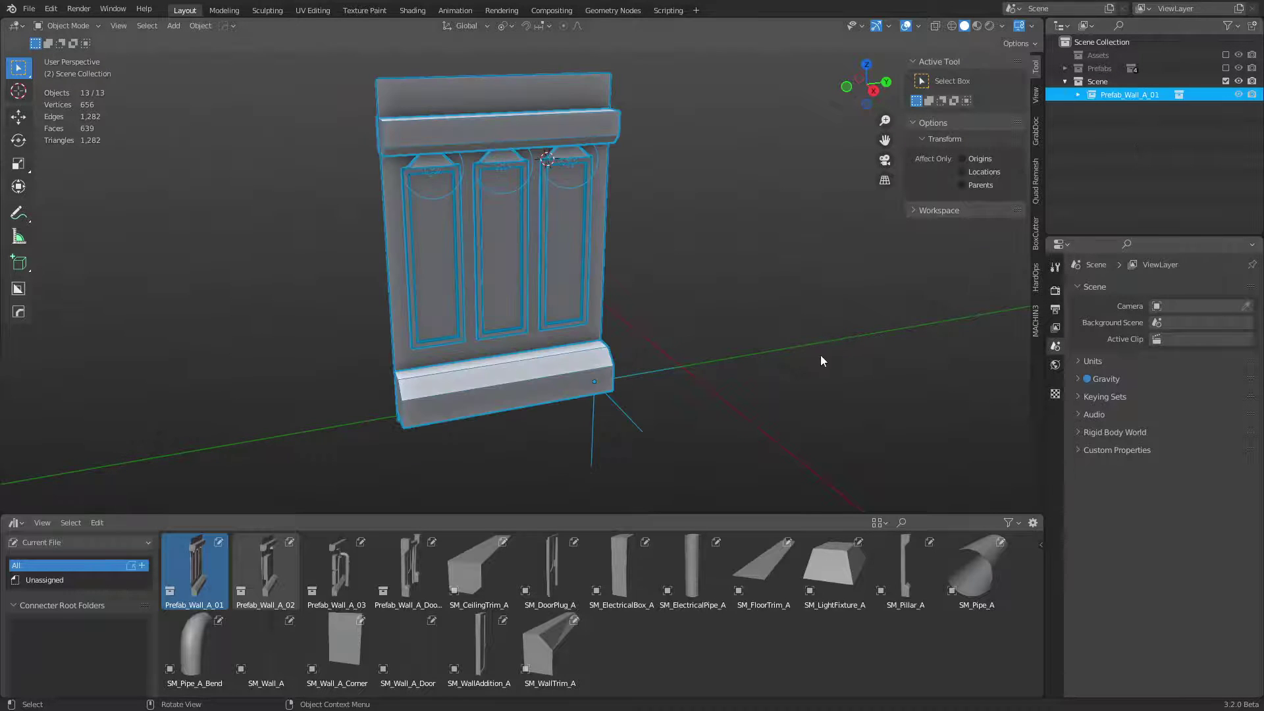
left_click(787, 390)
mouse_move(648, 272)
middle_mouse_down("shift")
mouse_move(607, 255)
mouse_move(615, 286)
mouse_move(627, 284)
middle_mouse_up("shift")
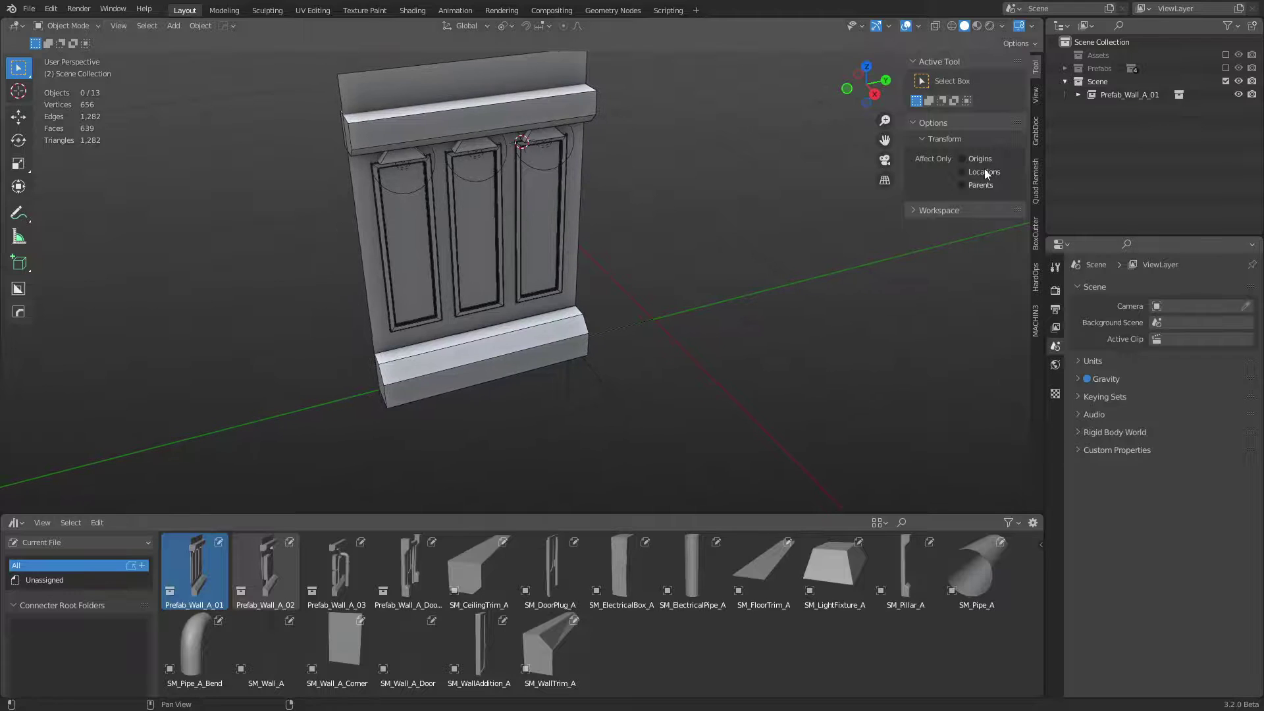
Step: Make the Scene collection active and collapse its contents in the outliner
left_click(1092, 97)
left_click(1102, 82)
left_click(1112, 95)
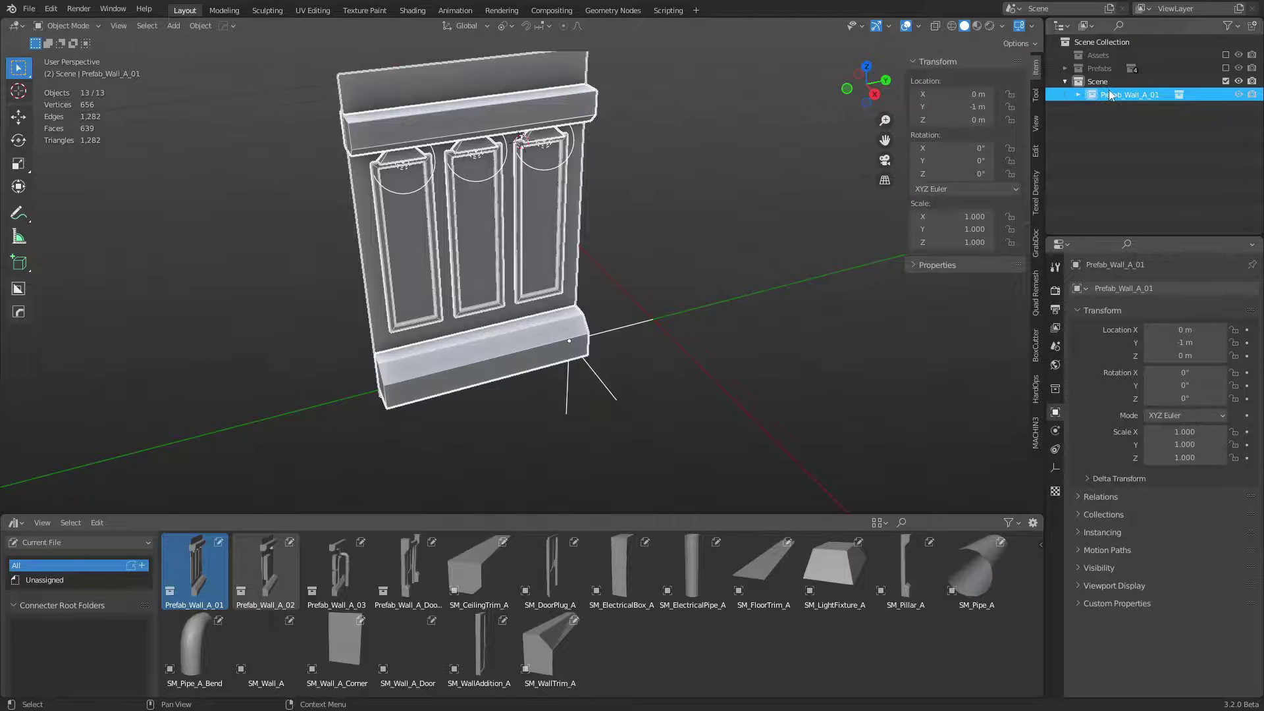
left_click(1096, 81)
left_click(1065, 81)
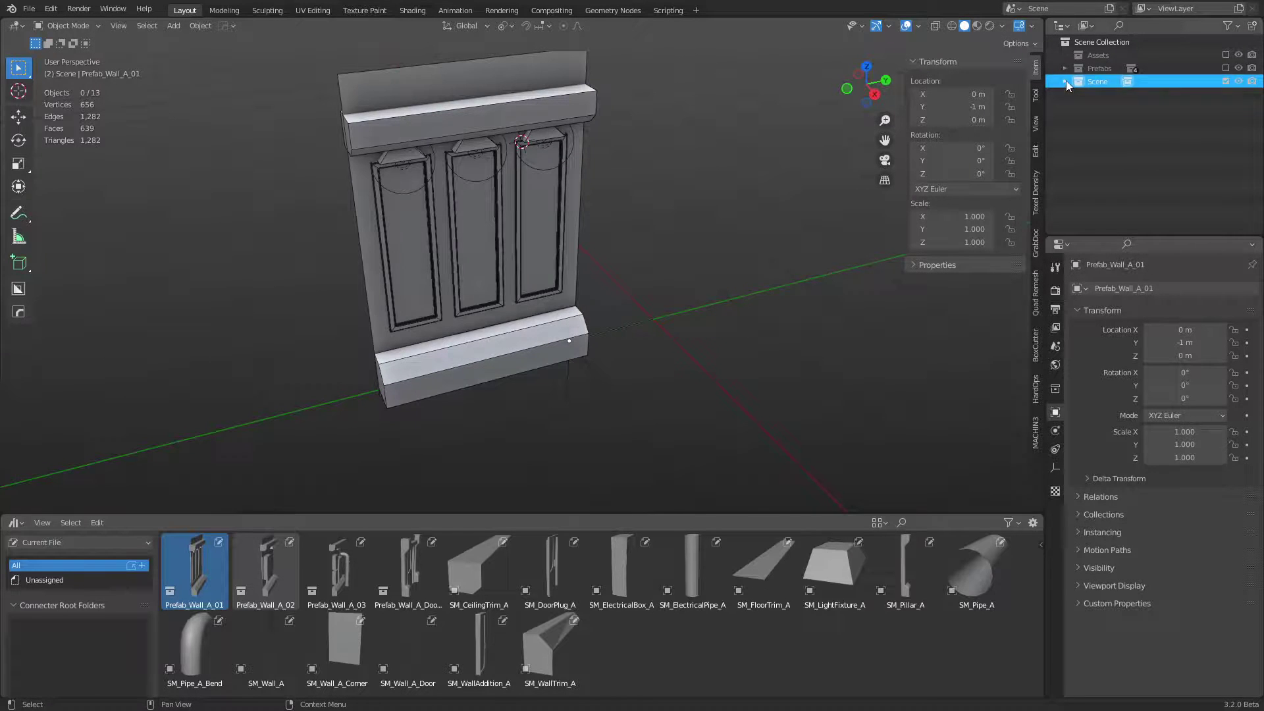
Step: Create a new empty scene and switch back to the original scene named Scene
left_click(1014, 9)
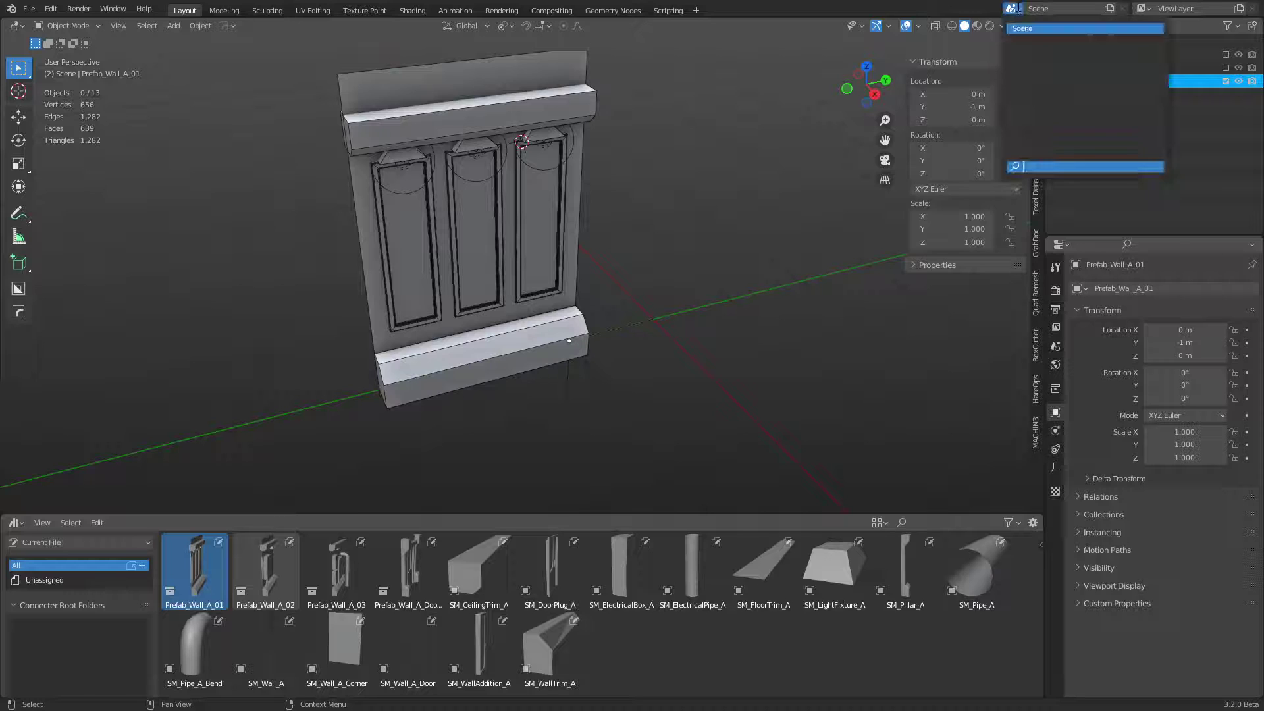
left_click(1110, 9)
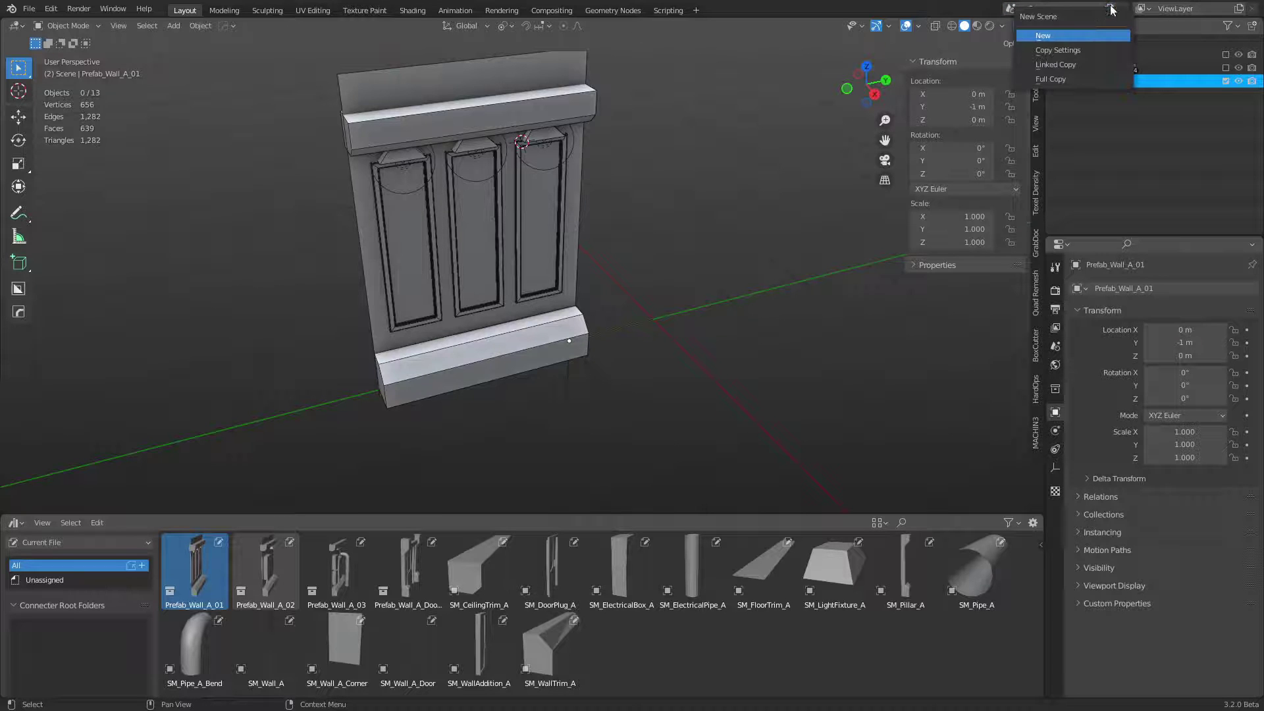
left_click(1075, 39)
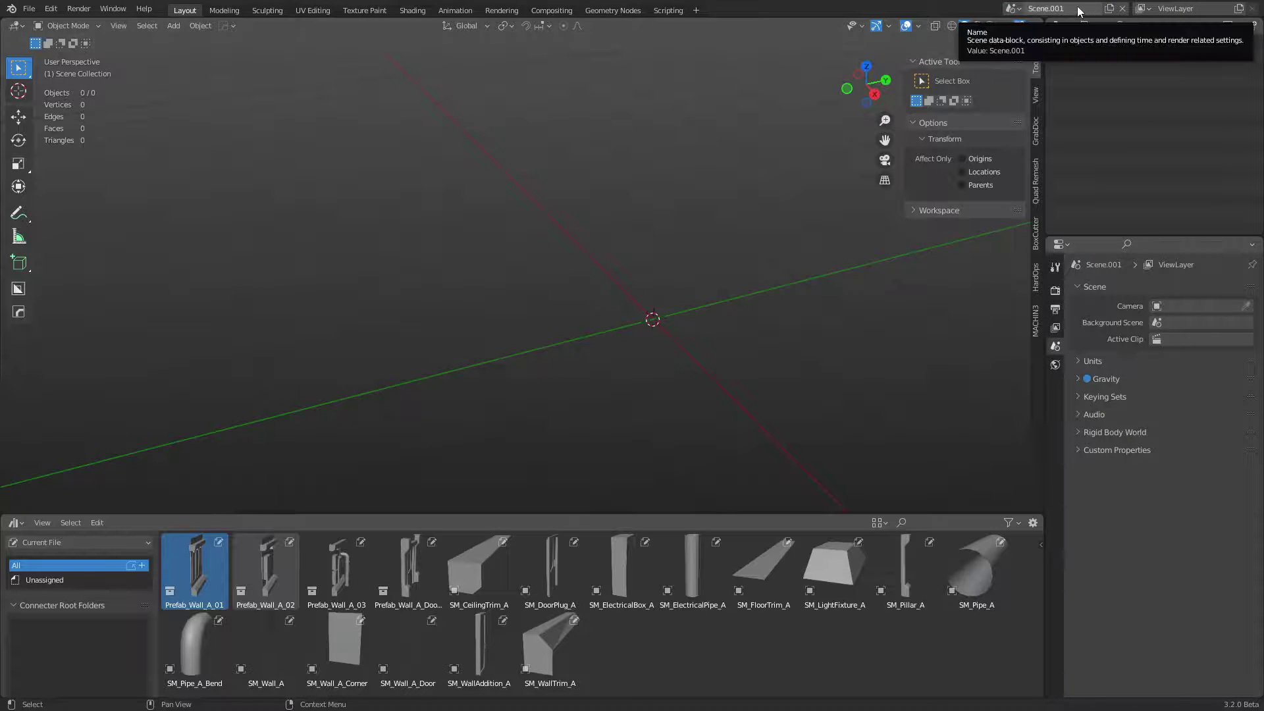
left_click(1013, 8)
left_click(1053, 32)
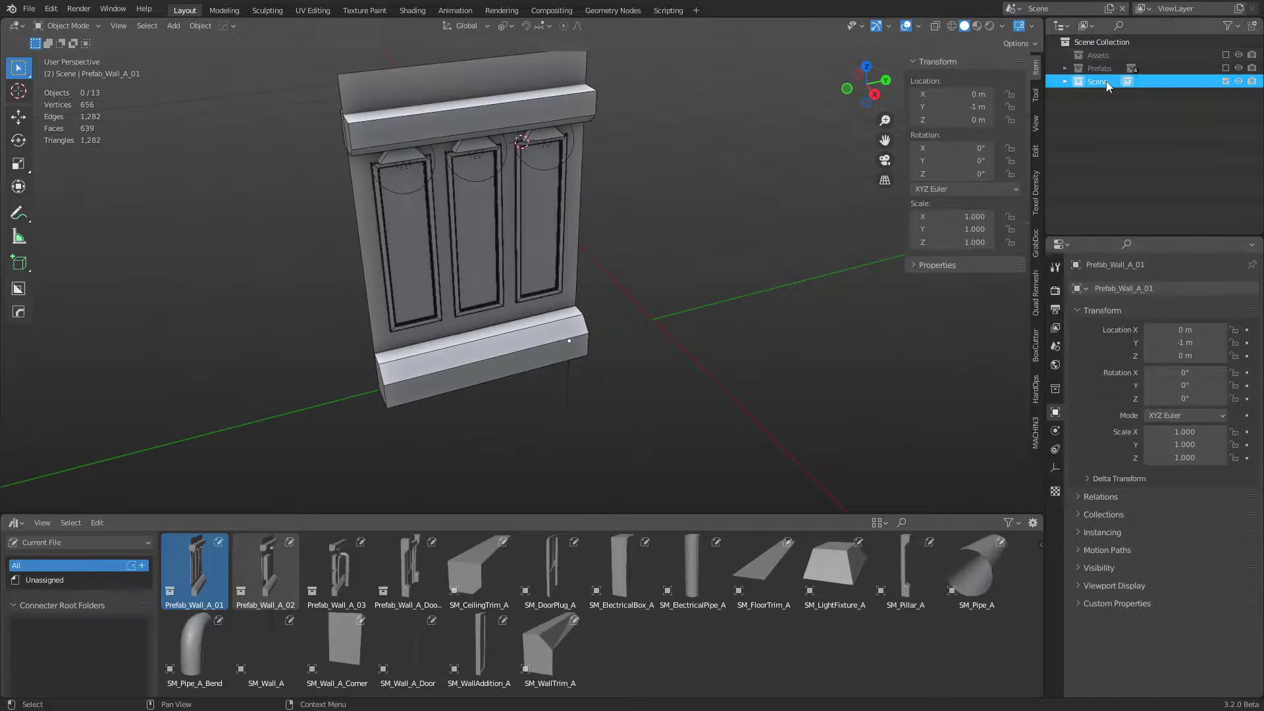
Step: Move the Prefab_Wall_A_01 instance along the Y axis to -2 m
key("a")
key("g")
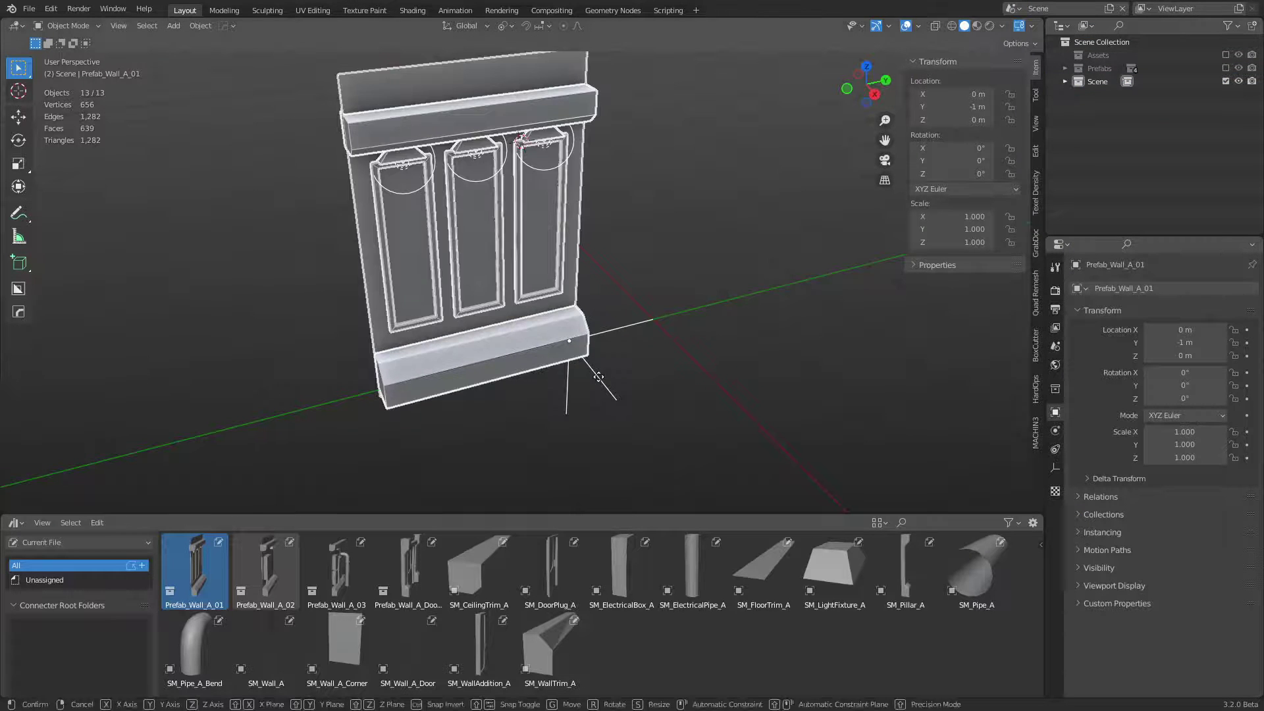
key("x")
key("y")
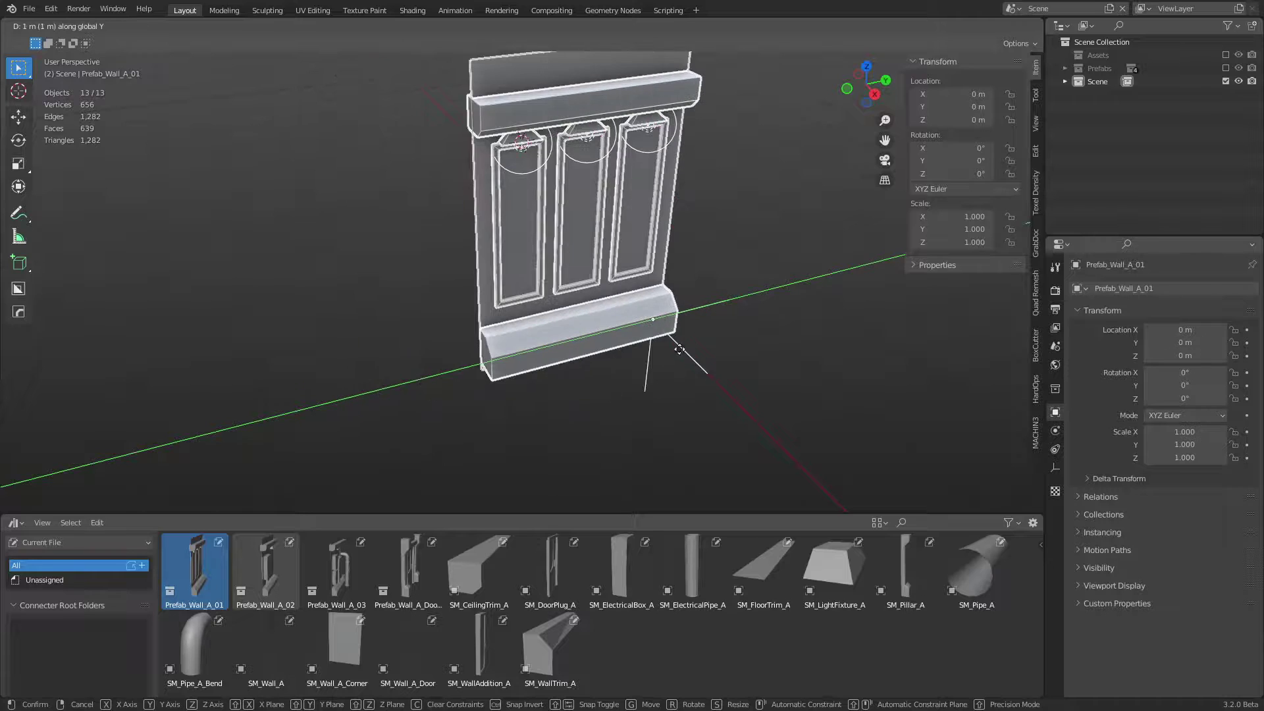
left_click(519, 375, "ctrl")
left_click(636, 371)
scroll(639, 373, "down", 2)
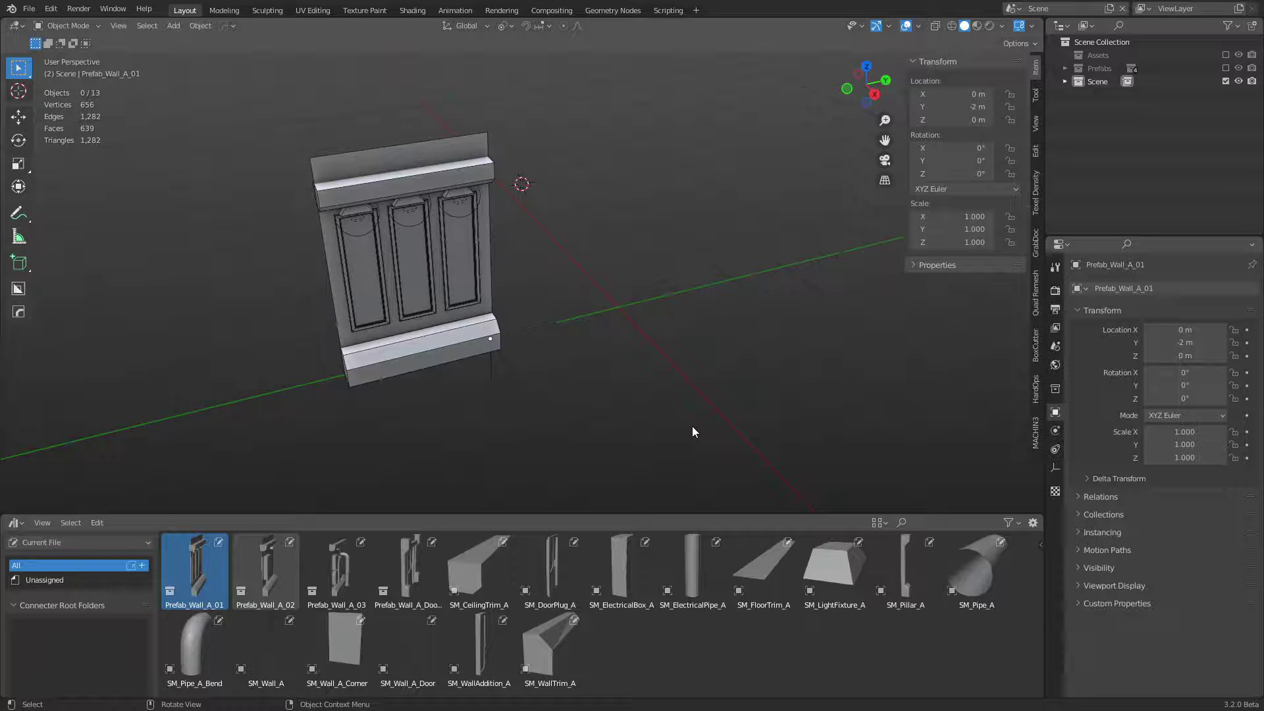
Step: Add instances of Prefab_Wall_A_02, Prefab_Wall_A_03 and Prefab_Wall_A_Door_01 from the assets and set each one's location to the world origin
mouse_move(630, 393)
middle_mouse_down()
mouse_move(614, 385)
mouse_move(609, 401)
middle_mouse_up()
left_click_drag(278, 590, 594, 322)
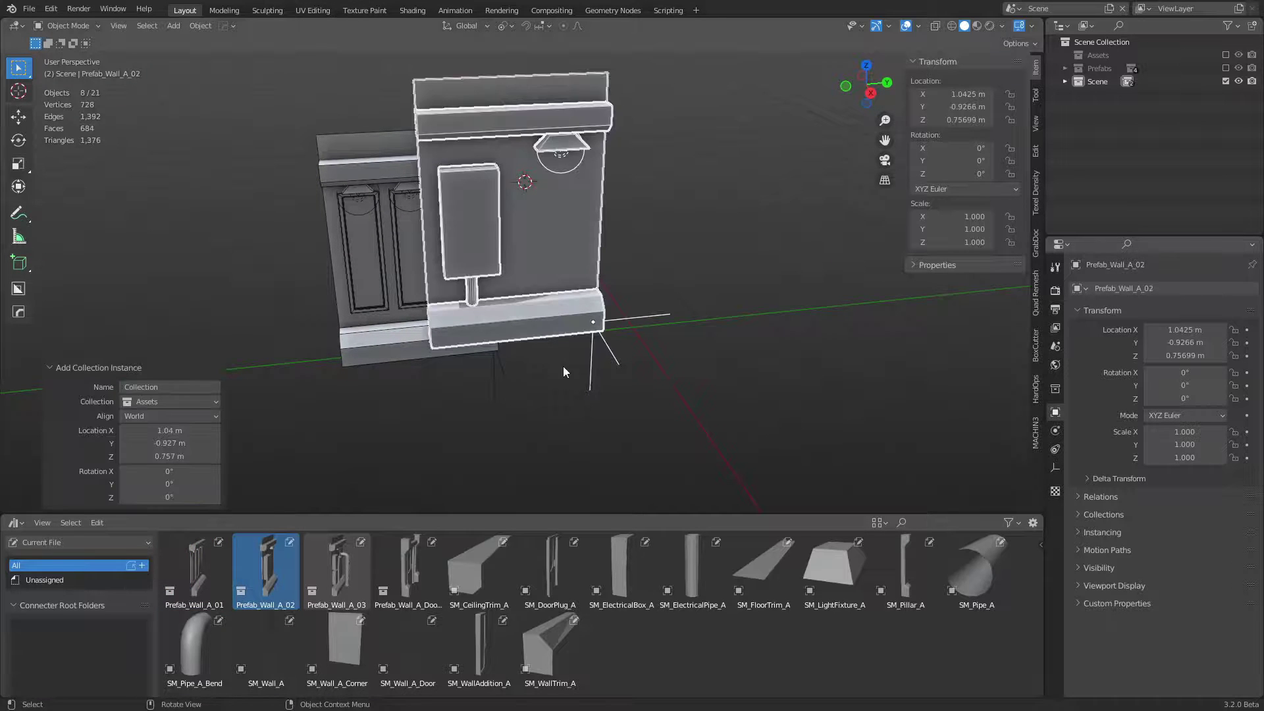
left_click(337, 569)
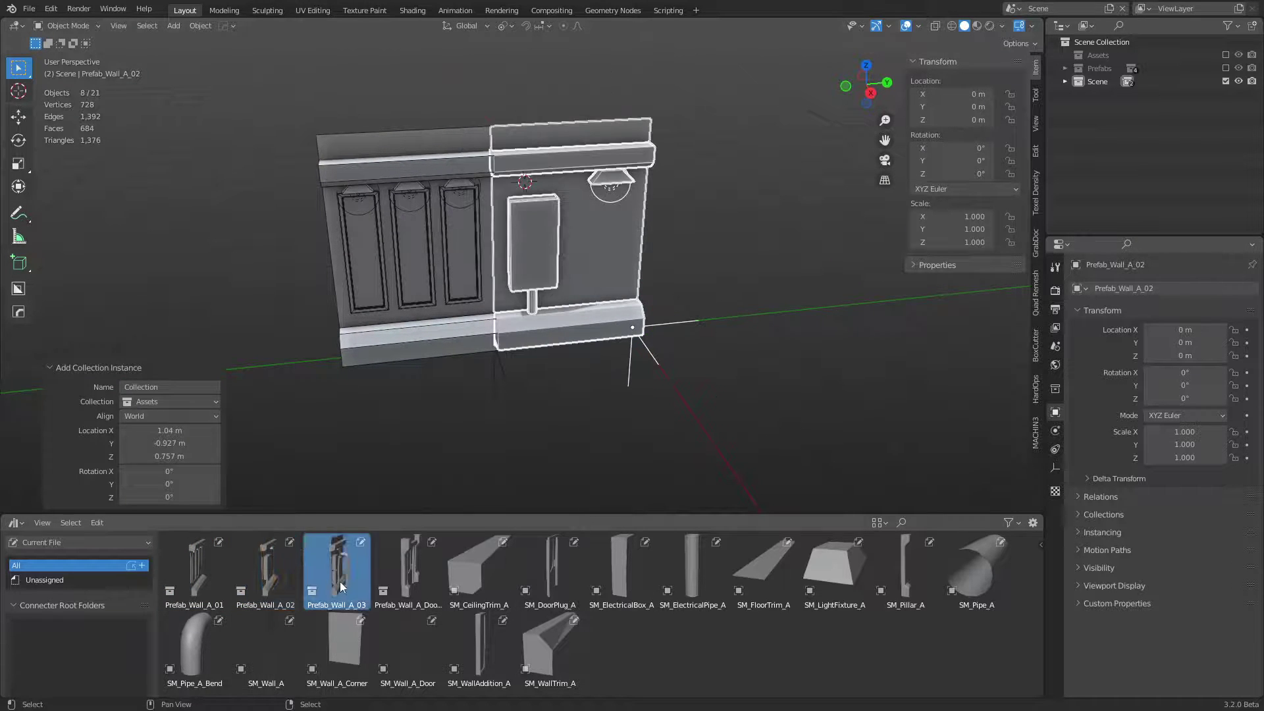
left_click_drag(337, 569, 732, 373)
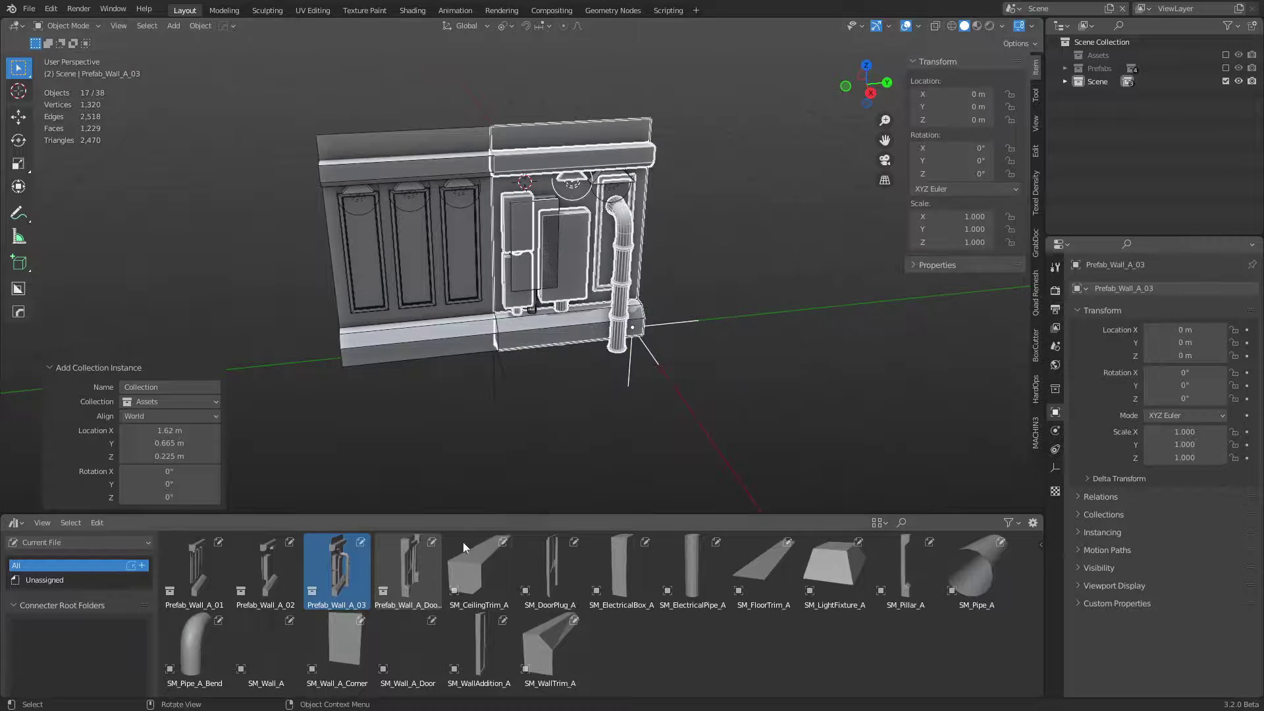
left_click(415, 570)
left_click_drag(420, 574, 752, 357)
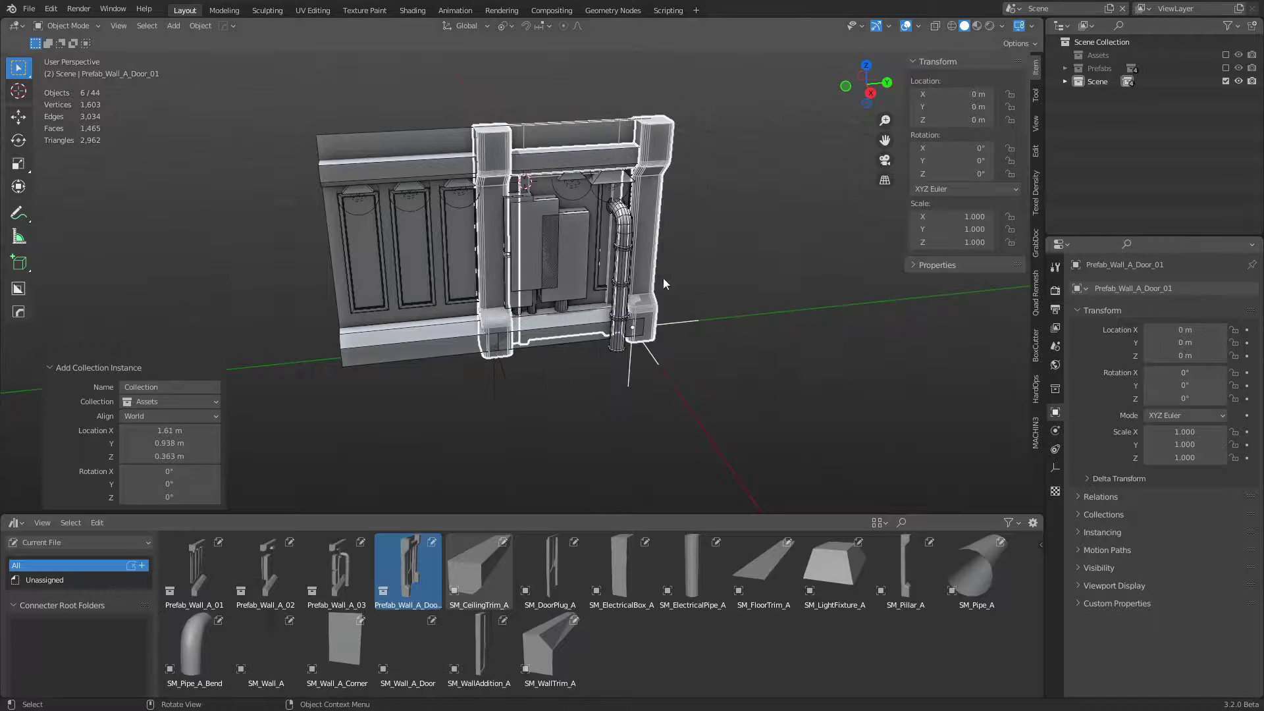
Step: Move the Prefab_Wall_A_03 instance 4 m along the Y axis
key("ctrl+z")
key("g")
key("y")
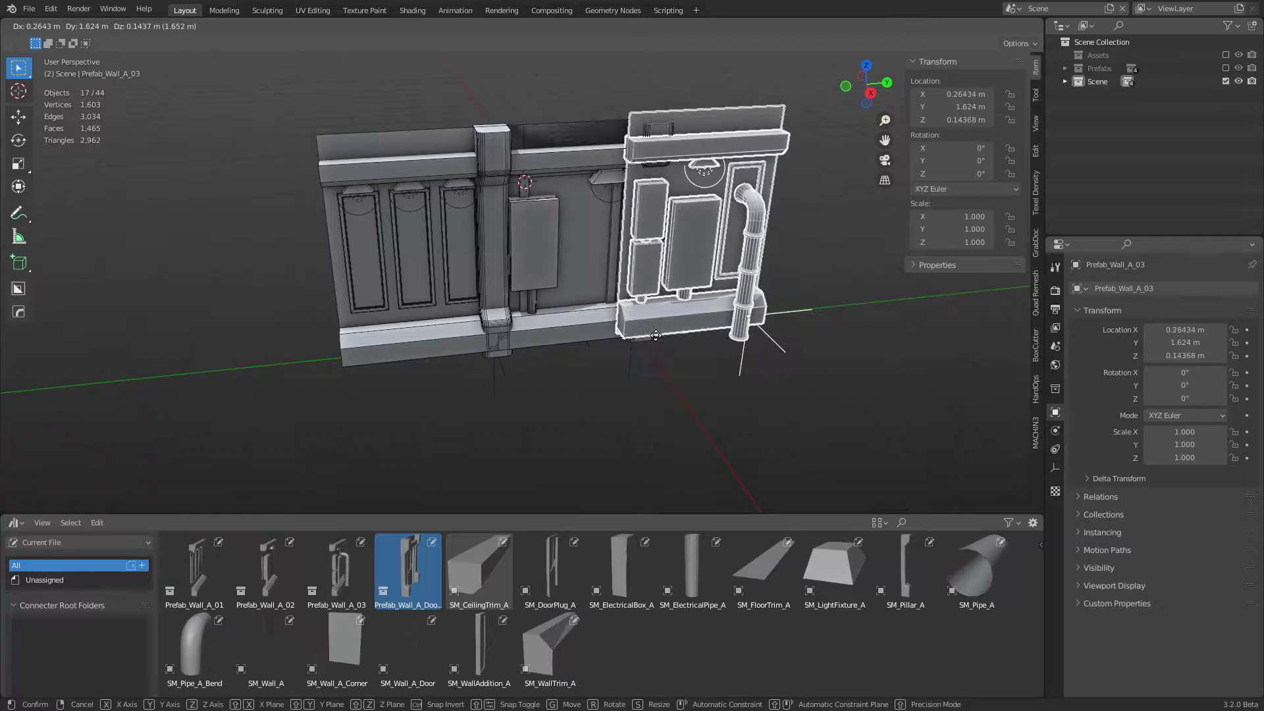
key("4")
key("Return")
Step: Move the Prefab_Wall_A_Door_01 instance 2 m along the Y axis
left_click(643, 308)
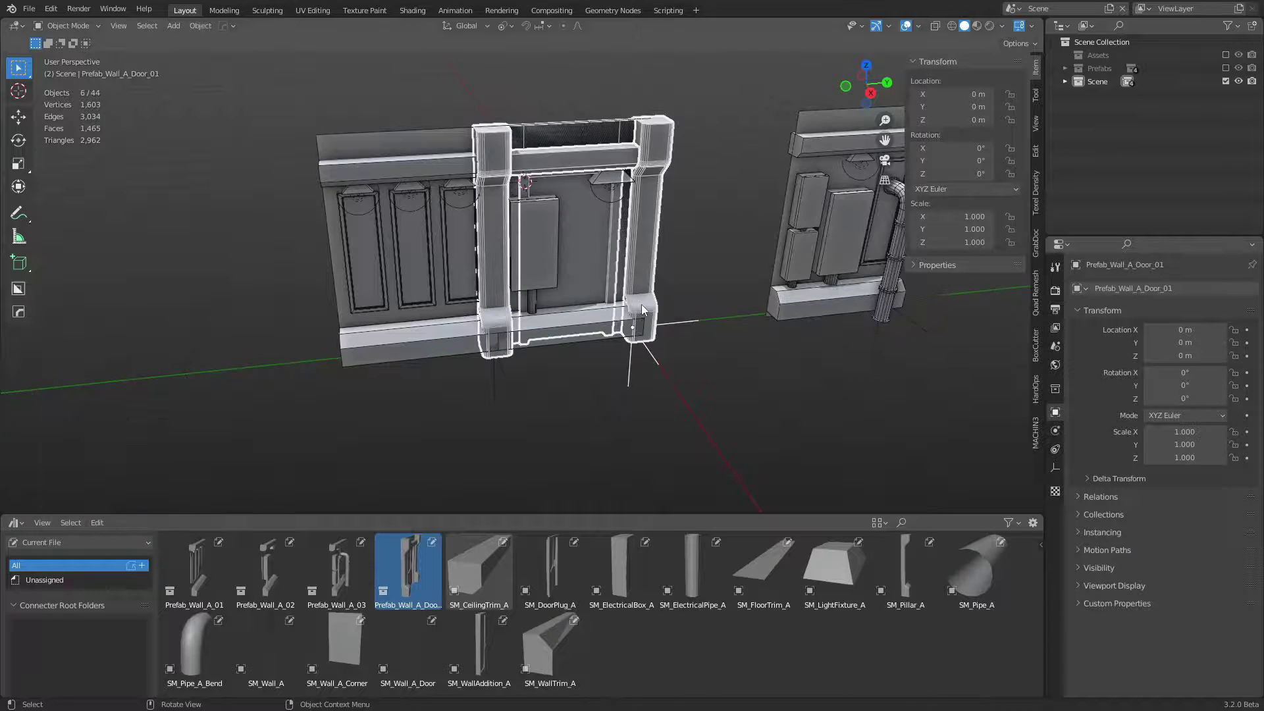
key("g")
key("y")
key("2")
key("Return")
Step: Move the Prefab_Wall_A_01 instance by -1 m along the Y axis
left_click(514, 321)
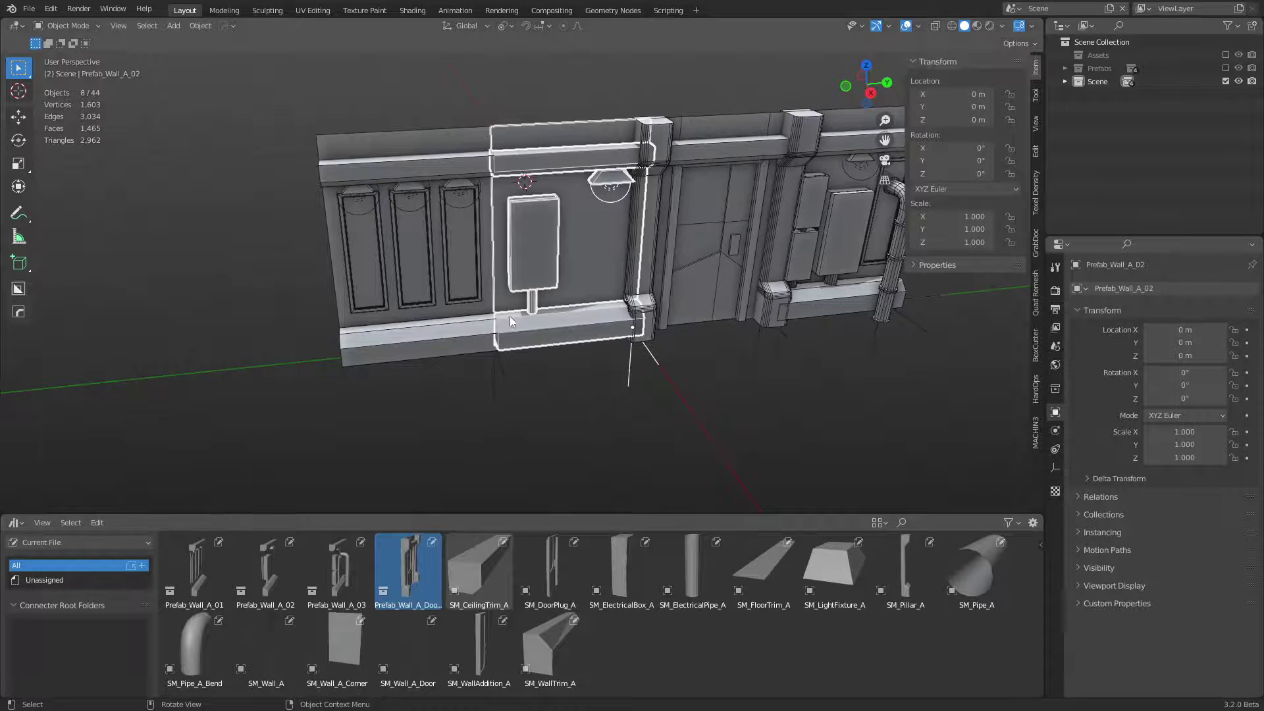
key("g")
key("y")
key("minus")
key("1")
key("Return")
Step: Move the Prefab_Wall_A_02 instance by -1 m along the Y axis so it adjoins the Prefab_Wall_A_01 instance
left_click(587, 306)
key("g")
key("y")
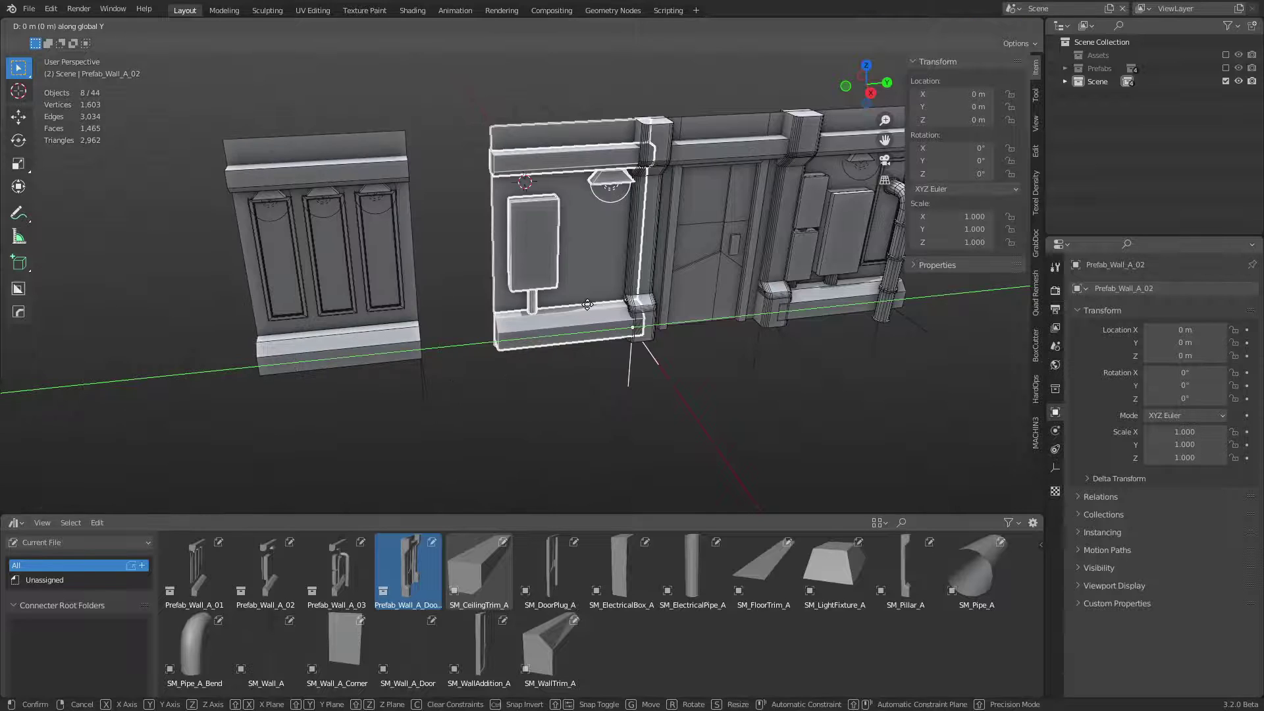
key("minus")
key("1")
key("Return")
Step: Move the door instance by -1 m along the Y axis to Y 1 m, against the Prefab_Wall_A_02 instance
left_click(692, 297)
key("g")
key("y")
key("minus")
key("1")
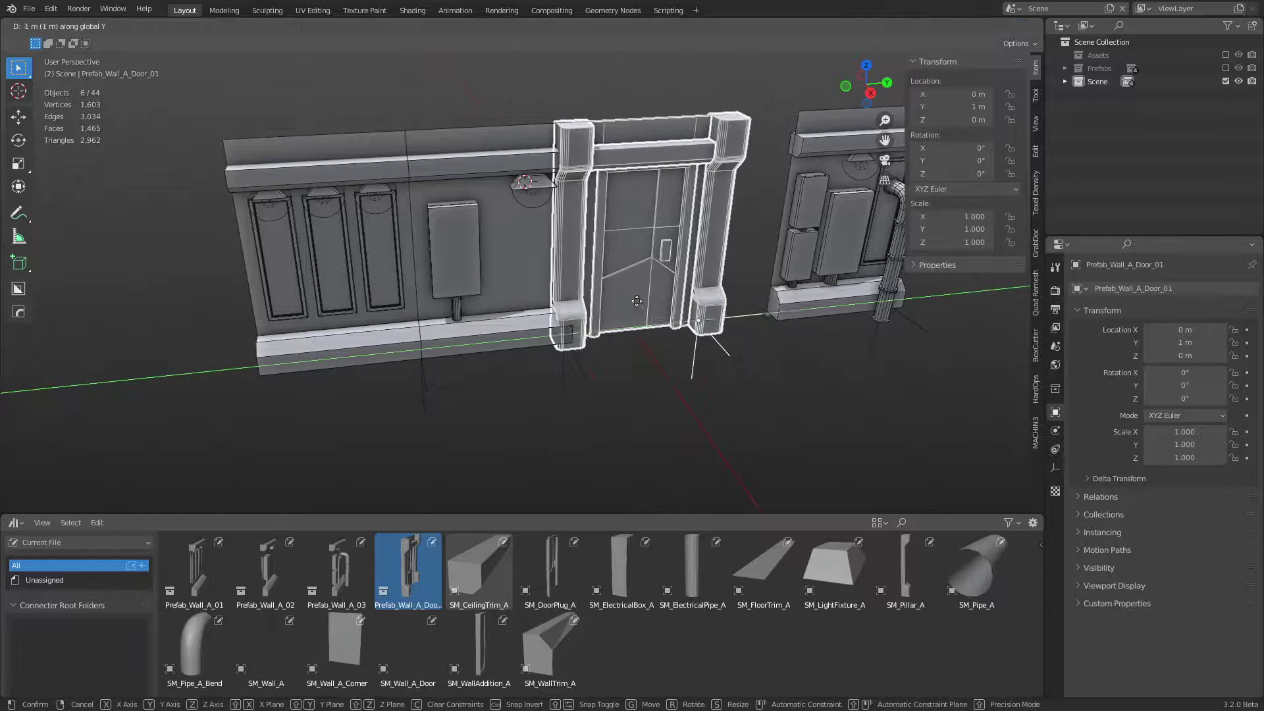
key("Return")
Step: Move the Prefab_Wall_A_03 instance by -1 m along the Y axis to Y 3 m, closing the gap beside the door
left_click(791, 256)
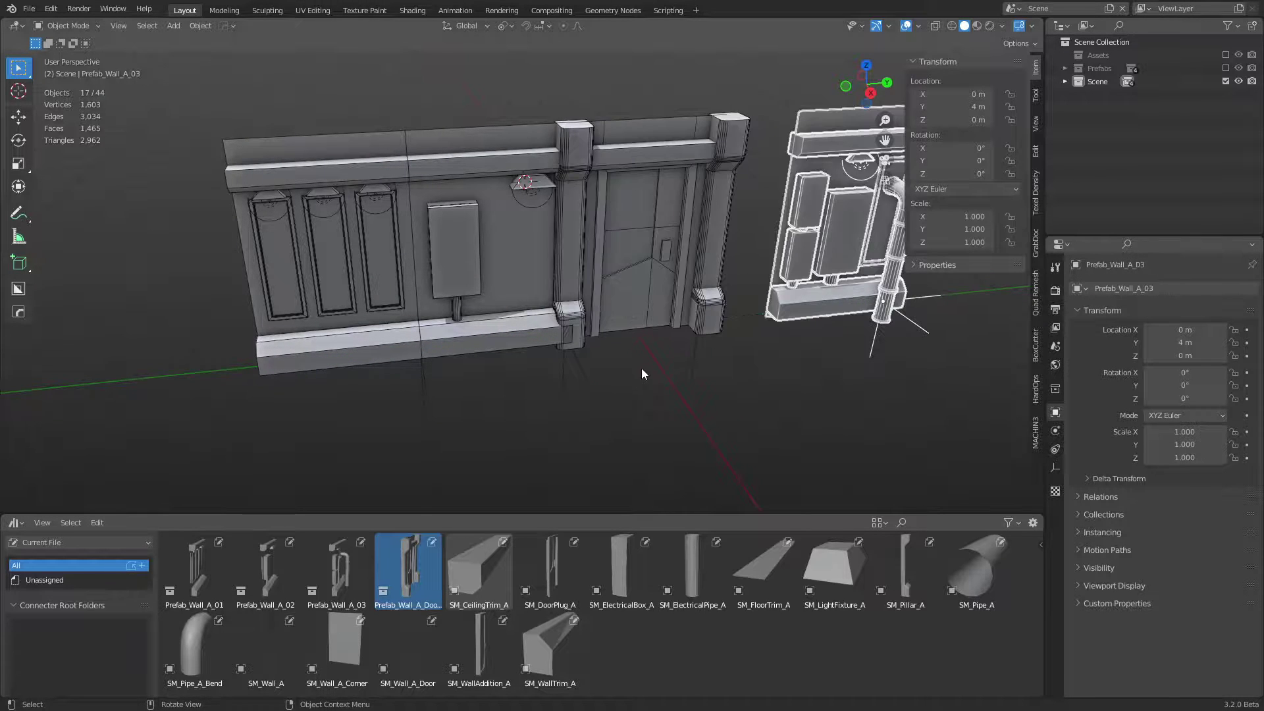
middle_click_drag(641, 370, 558, 378)
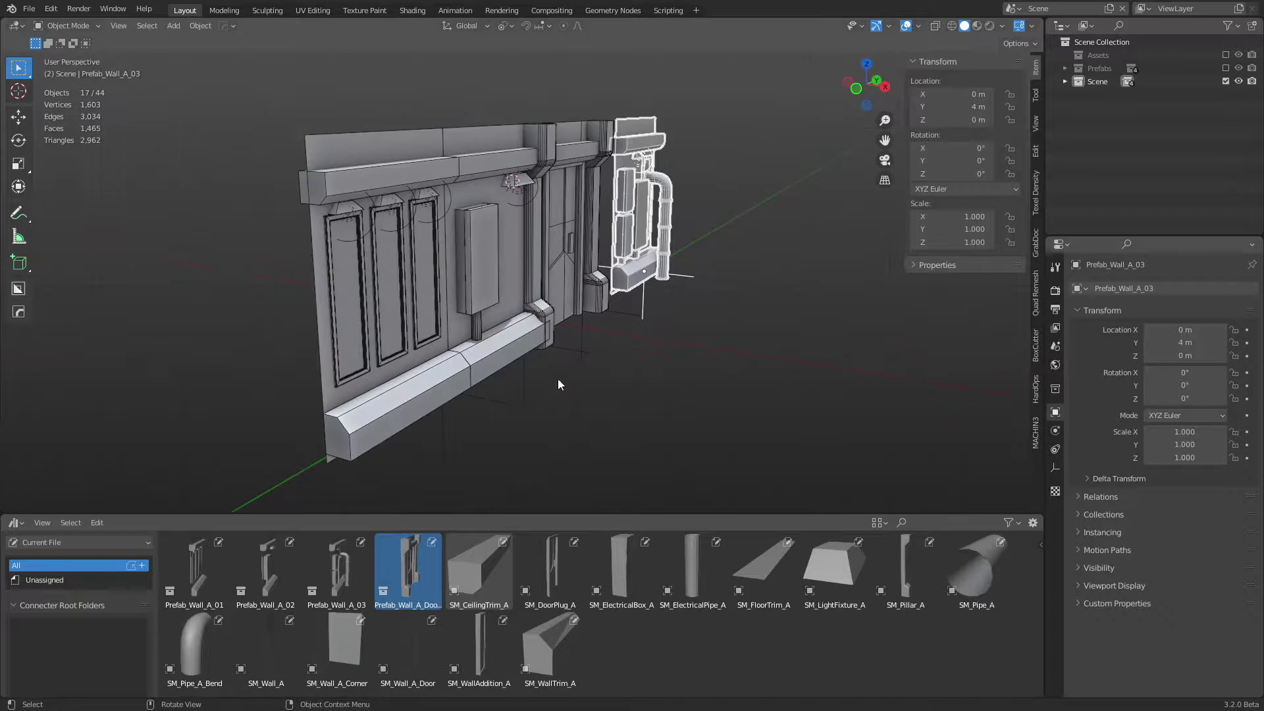
scroll(558, 378, "up", 3)
left_click(499, 368)
scroll(499, 368, "up", 2)
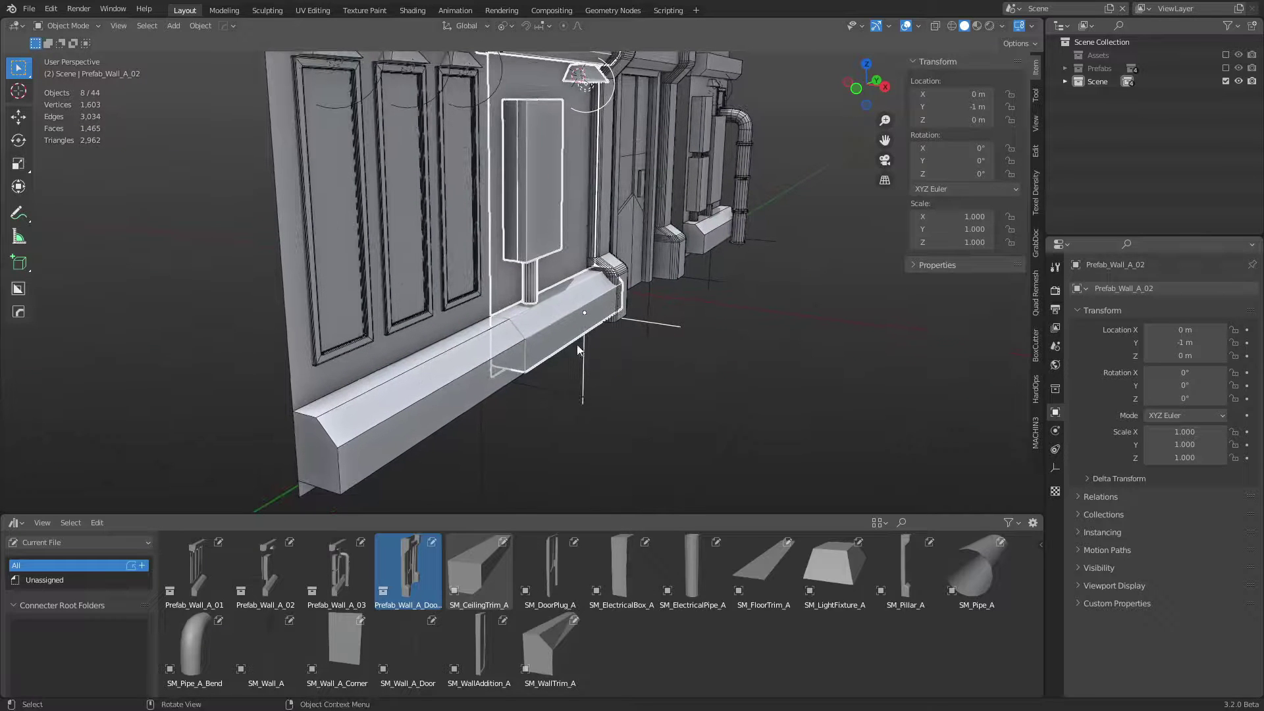
left_click(713, 244)
middle_click_drag(649, 275, 600, 376)
key("g")
key("y")
key("minus")
key("1")
key("Return")
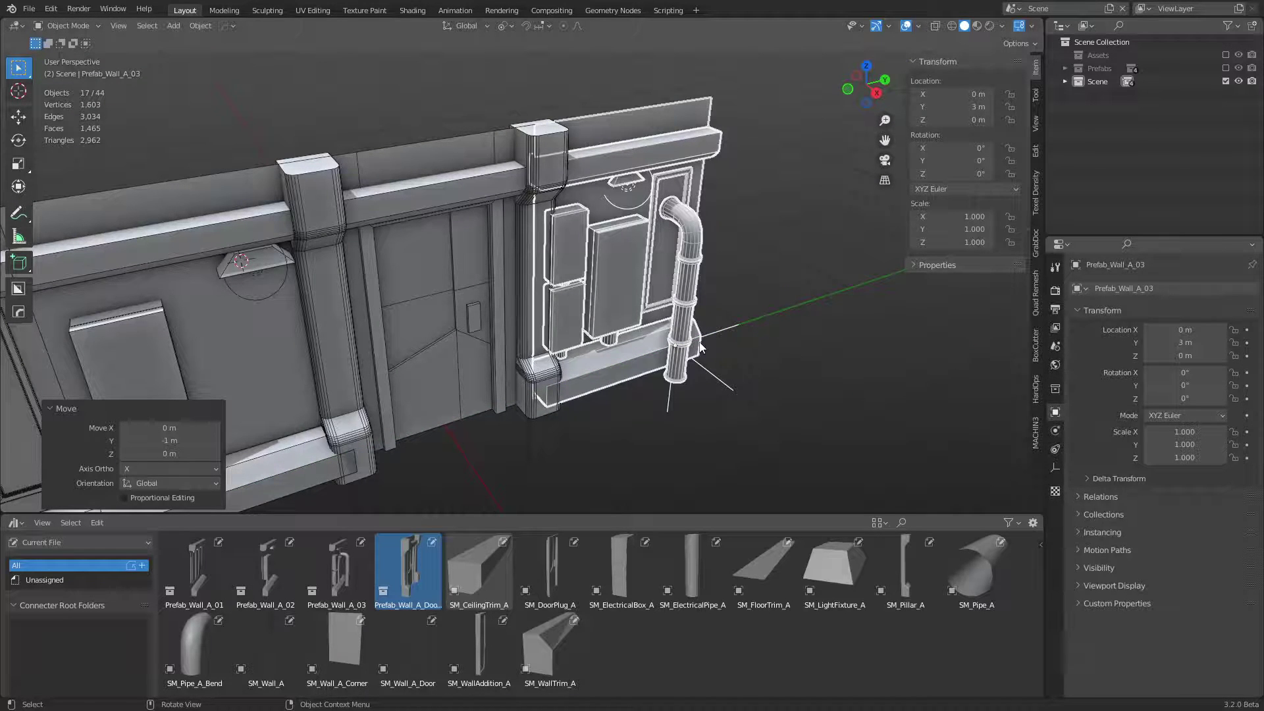
Step: Exclude the Scene collection, enable the Prefabs collection, and enter Edit Mode on the SM_Pillar_A.002 door pillar
middle_click_drag(827, 369, 711, 378)
left_click(1224, 82)
left_click(1225, 68)
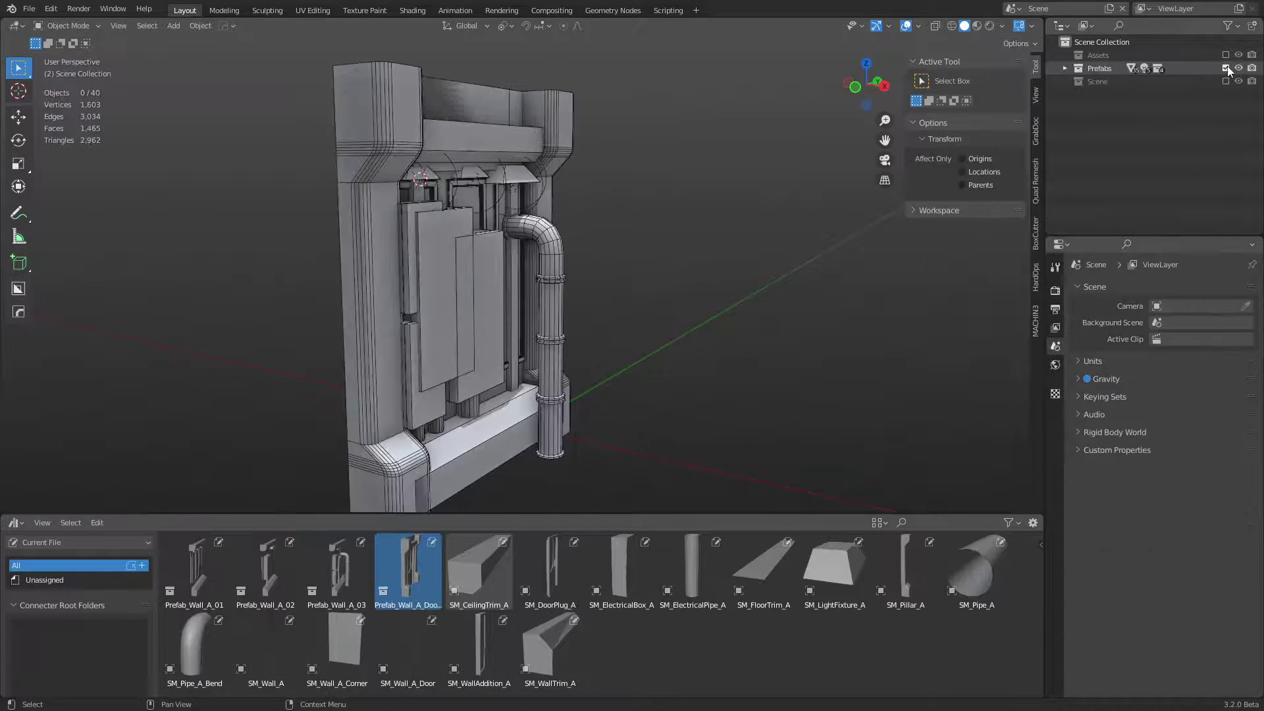
left_click(380, 295)
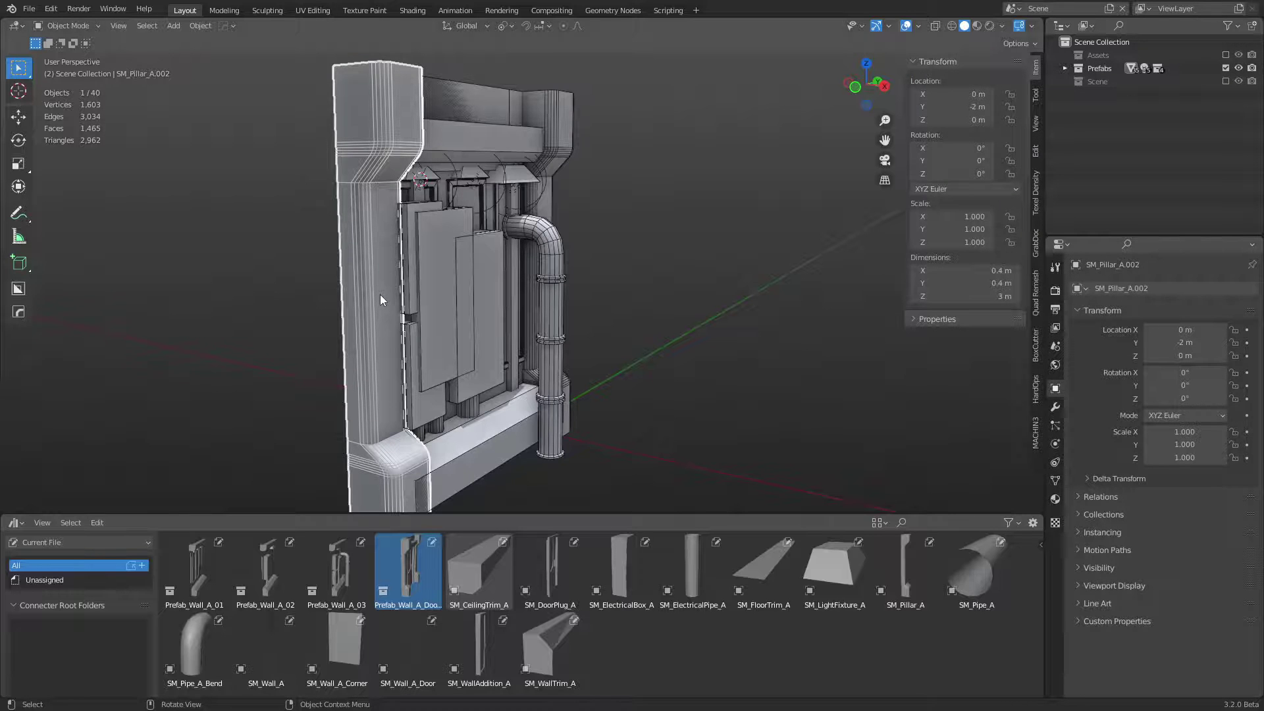
key("grave")
left_click(429, 330)
key("ctrl+Tab")
left_click(562, 340)
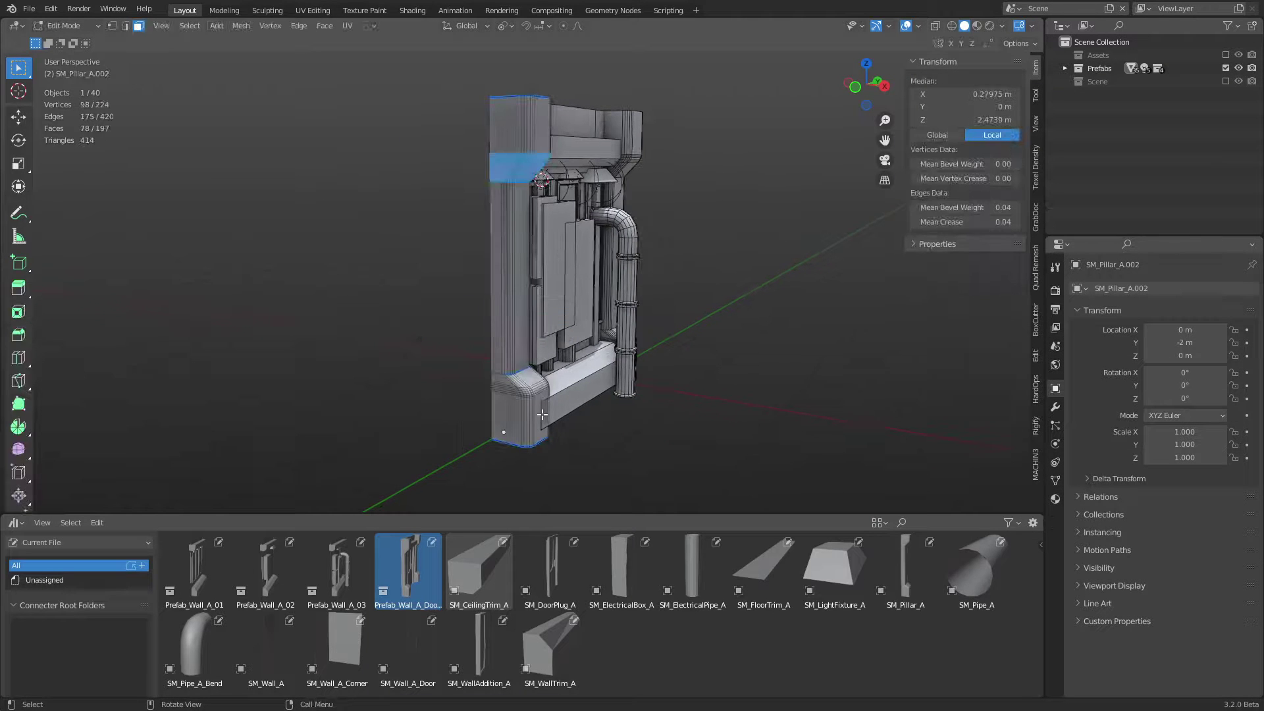
Step: Select all geometry on the front side of the pillar in X-ray front view, leaving out its back edge
left_click(541, 414)
middle_click_drag(542, 414, 615, 396)
key("alt+z")
key("2")
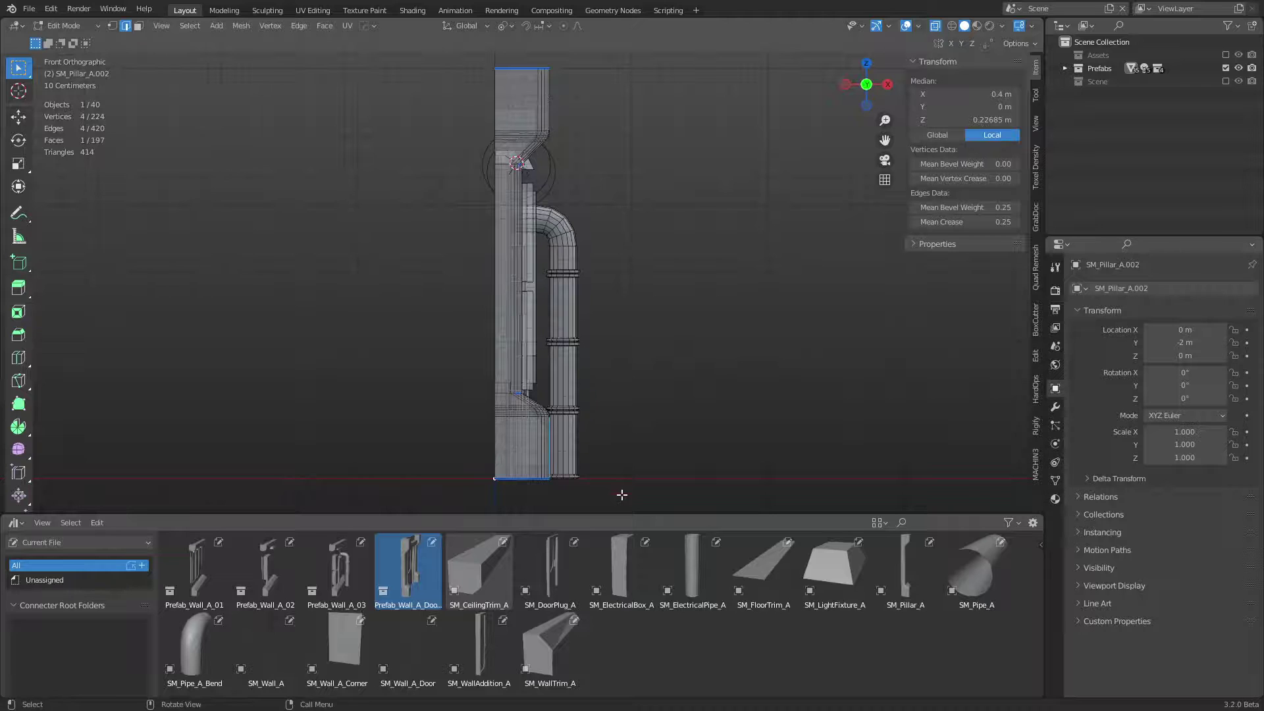
key("alt+z")
key("alt+z")
left_click_drag(504, 490, 663, 37)
key("alt+z")
middle_click_drag(689, 270, 511, 113)
key("1")
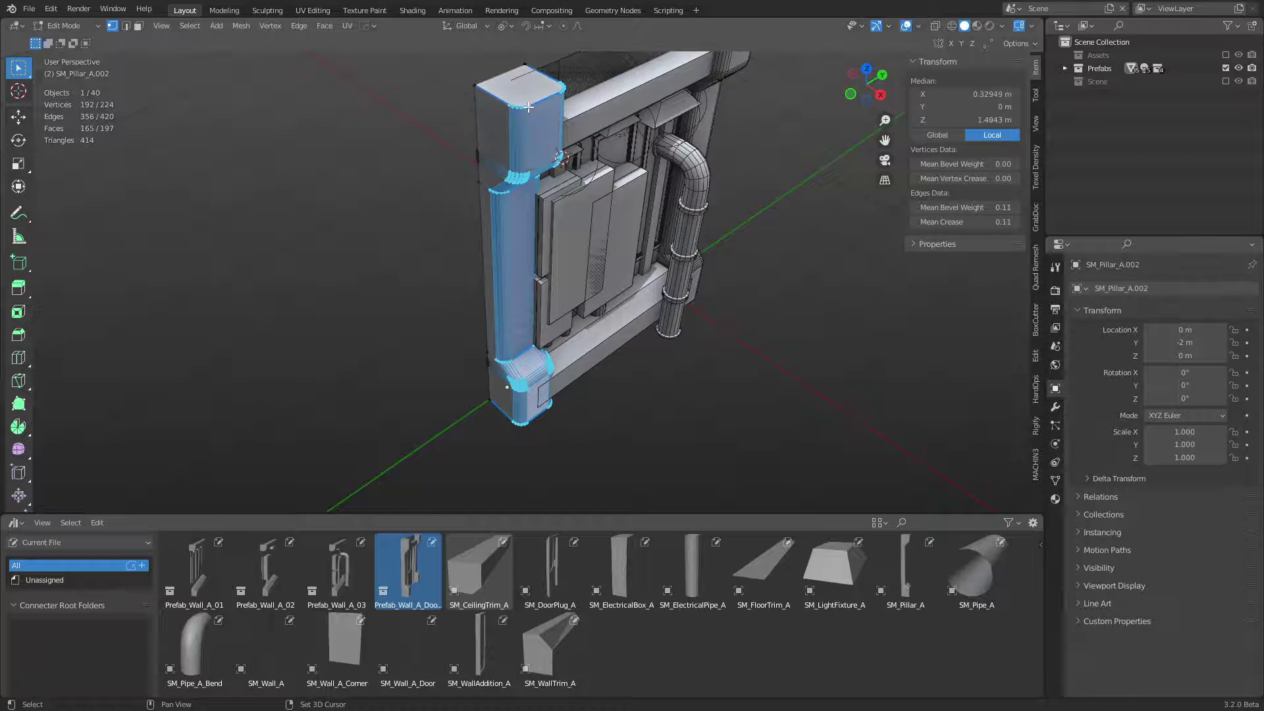
Step: Move the pillar's selected front geometry 0.1 m along the X axis and return to Object Mode
key("period")
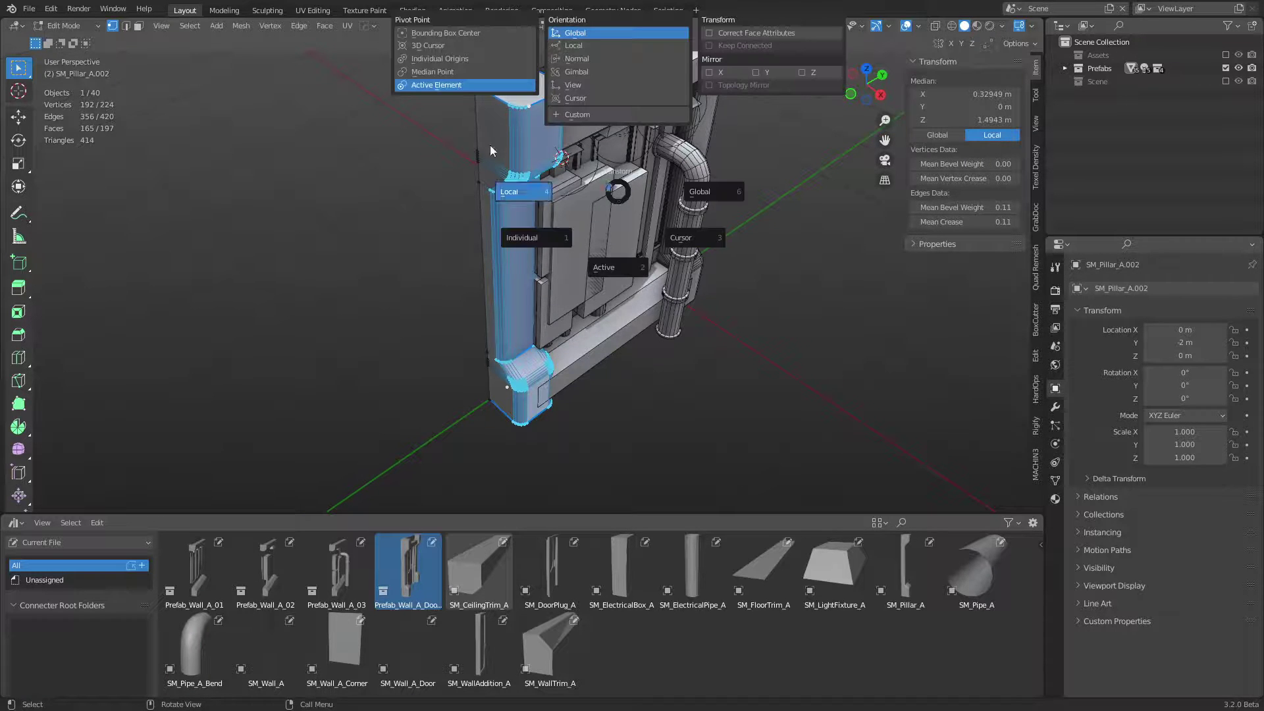
key("Escape")
middle_click_drag(550, 250, 623, 231, "alt")
key("g")
key("x")
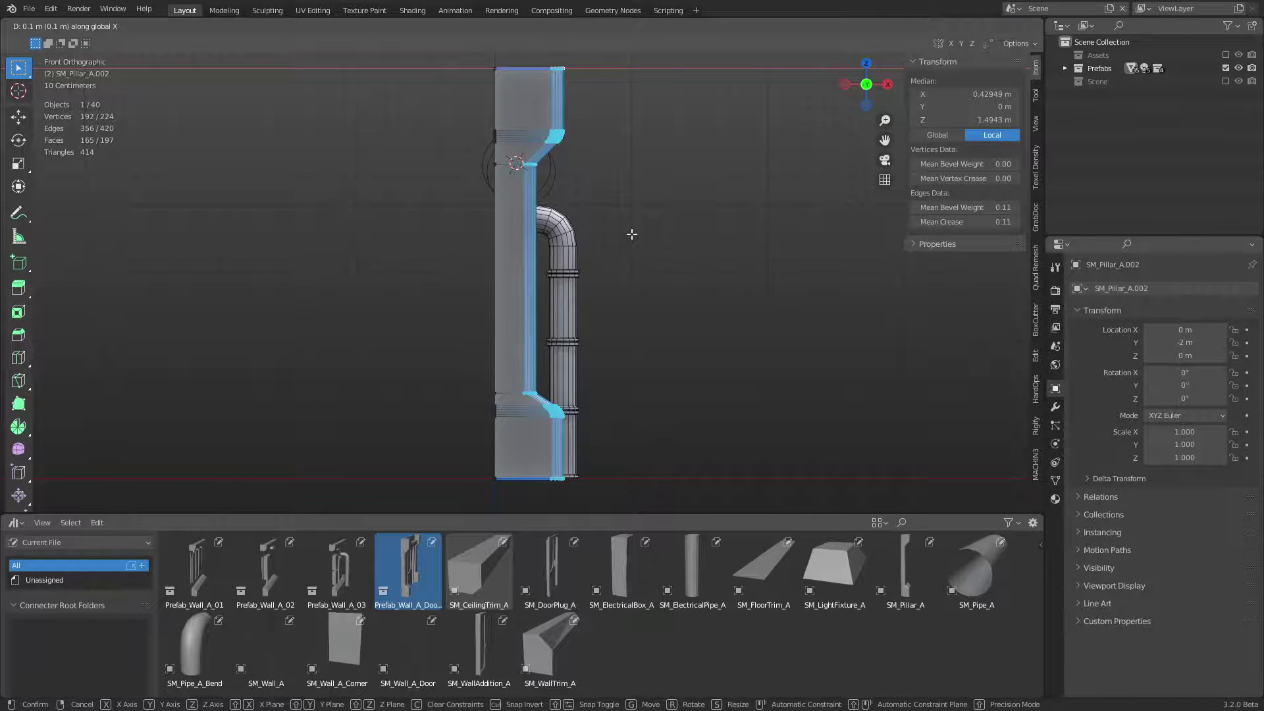
left_click(632, 234)
key("ctrl+Tab")
left_click(608, 244)
left_click(664, 263)
key("alt+z")
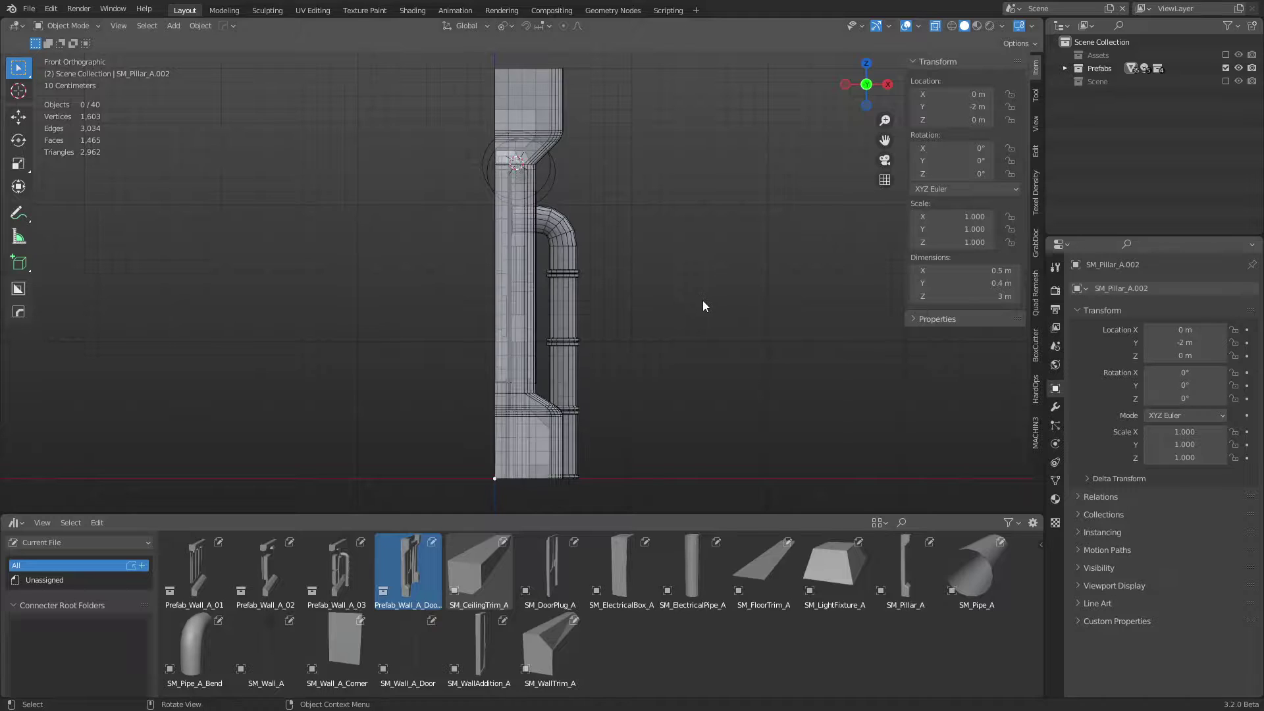
key("alt+z")
mouse_move(703, 305)
middle_mouse_down()
mouse_move(668, 327)
mouse_move(516, 329)
mouse_move(577, 339)
mouse_move(751, 300)
middle_mouse_up()
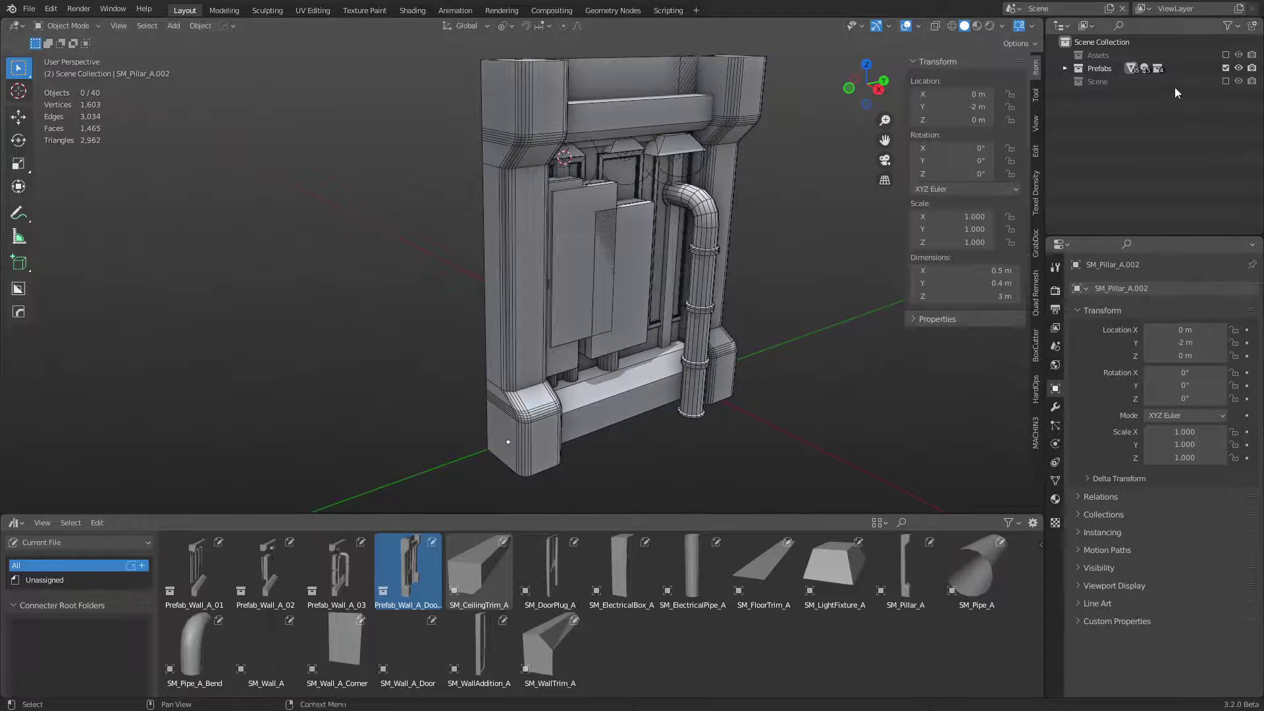
Step: Exclude the Prefabs collection, enable the Scene collection, and inspect the deeper pillars on the assembled wall
left_click(1225, 68)
left_click(1225, 81)
left_click(808, 420)
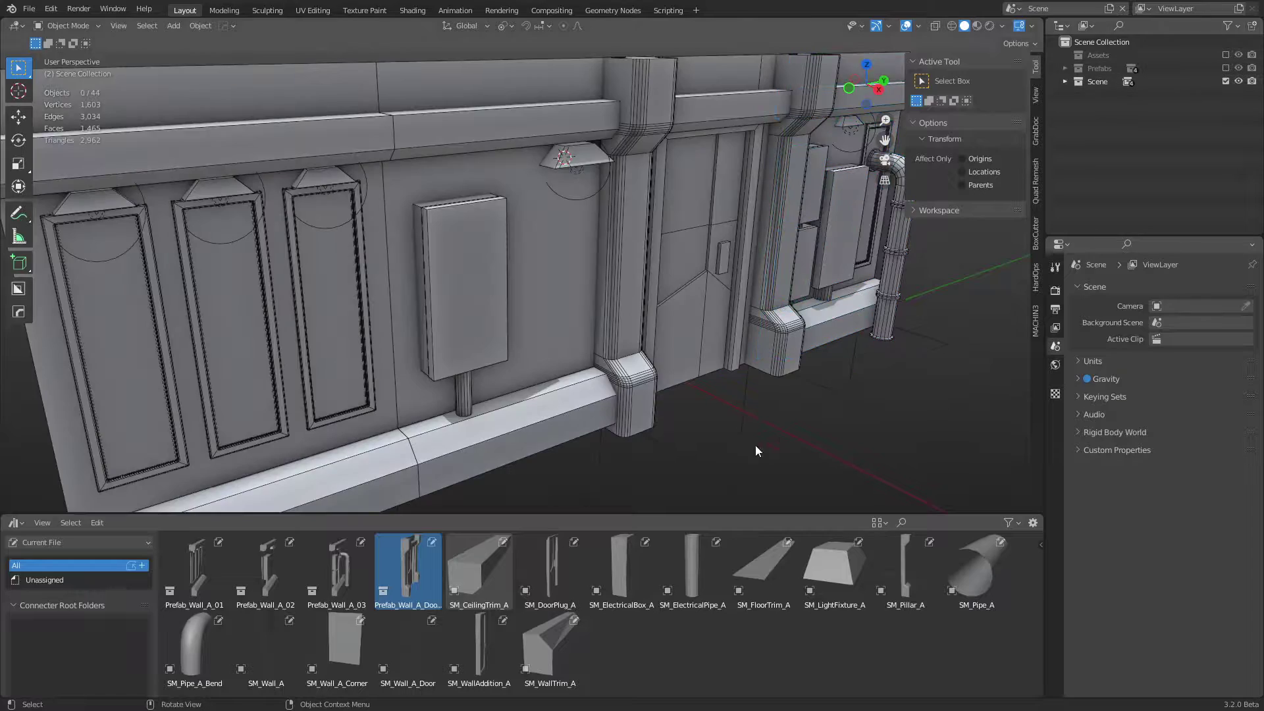
middle_click_drag(756, 445, 434, 331)
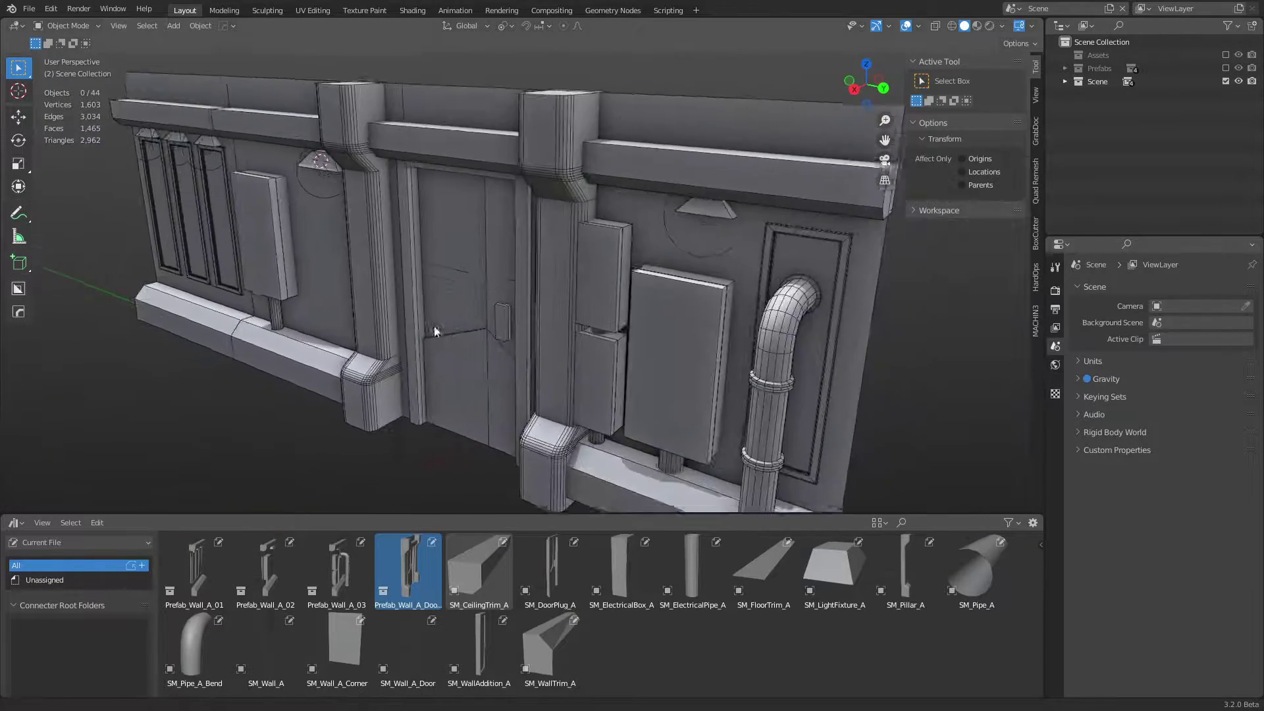
scroll(435, 331, "down", 3)
middle_click_drag(471, 382, 507, 335, "shift")
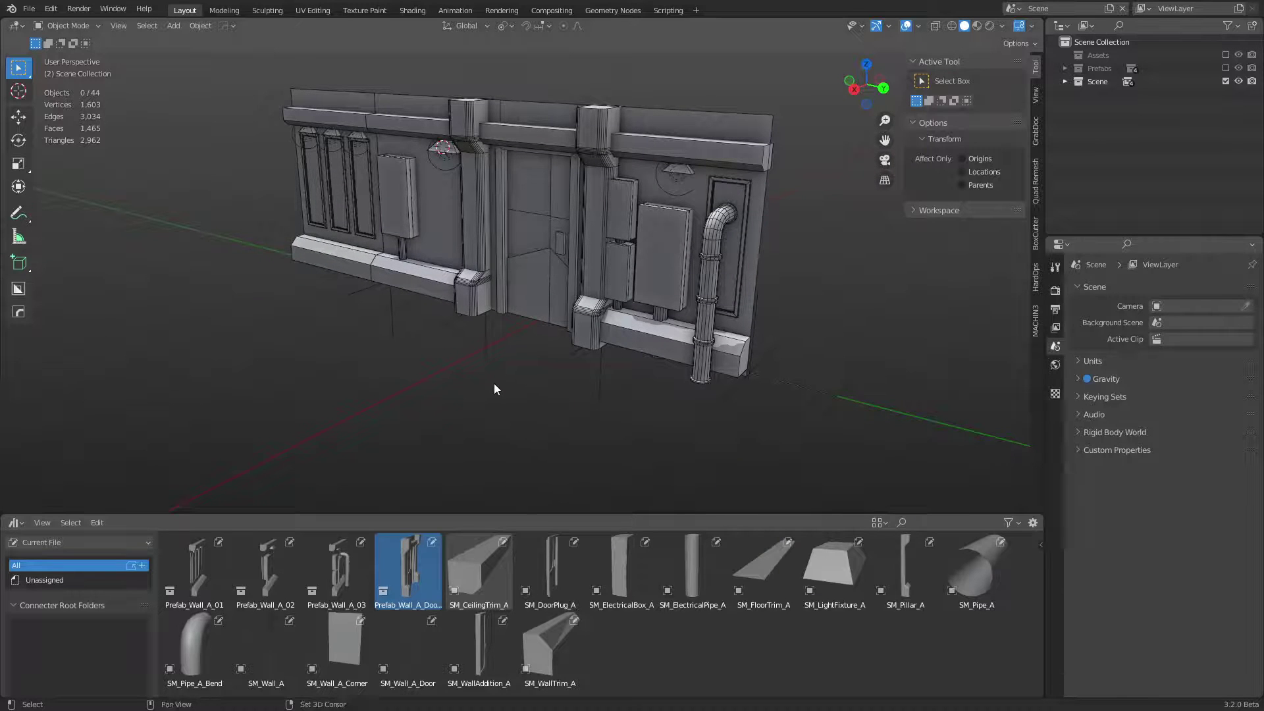
key("shift+a")
mouse_move(493, 384)
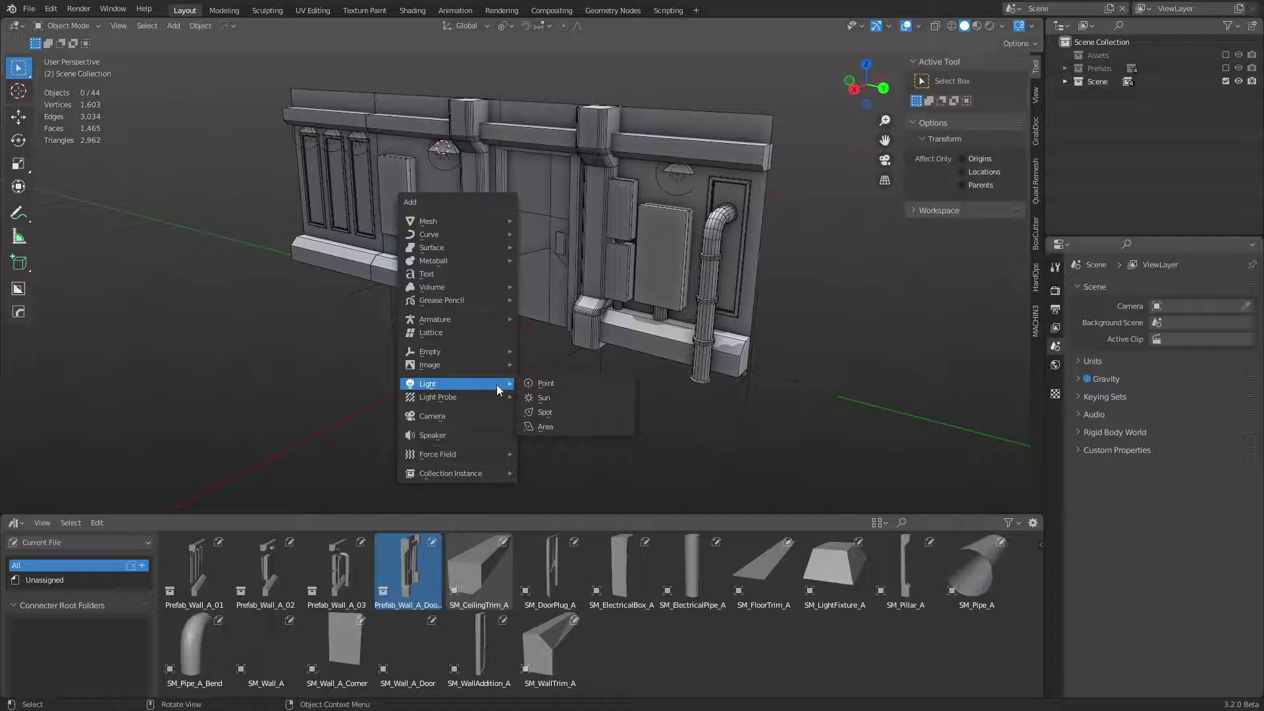
key("Escape")
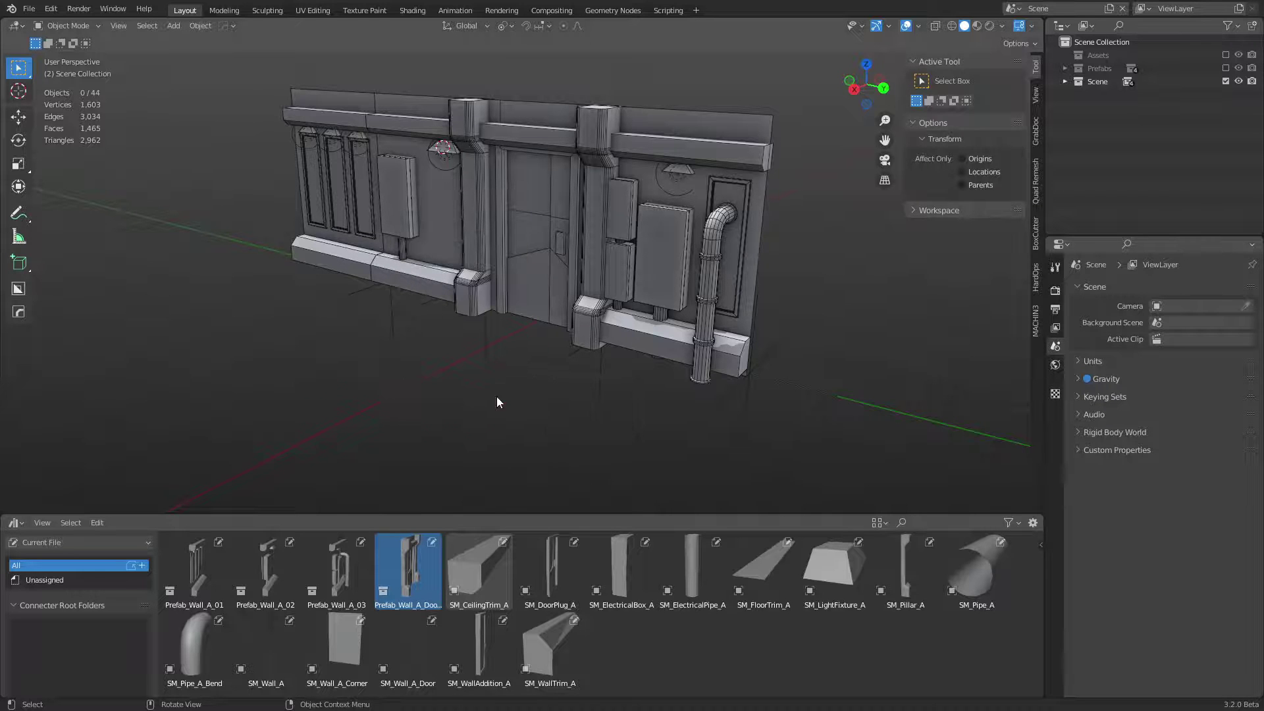
key("shift+a")
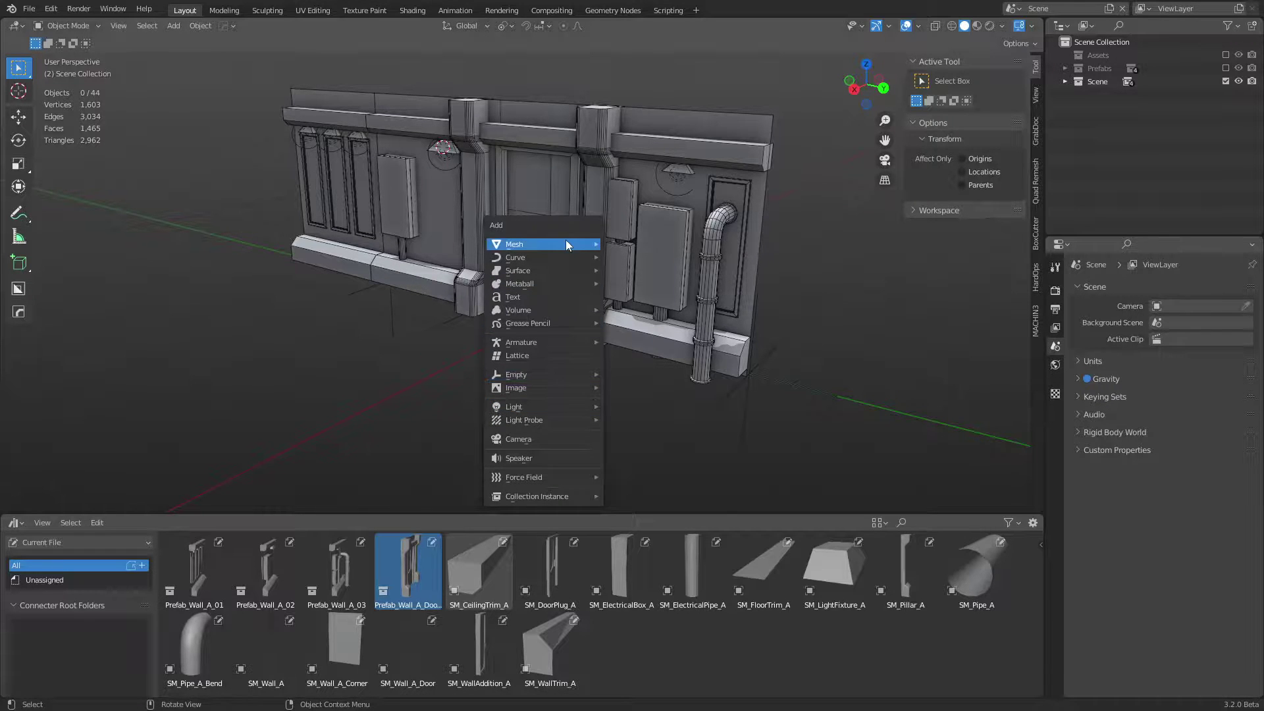
mouse_move(566, 241)
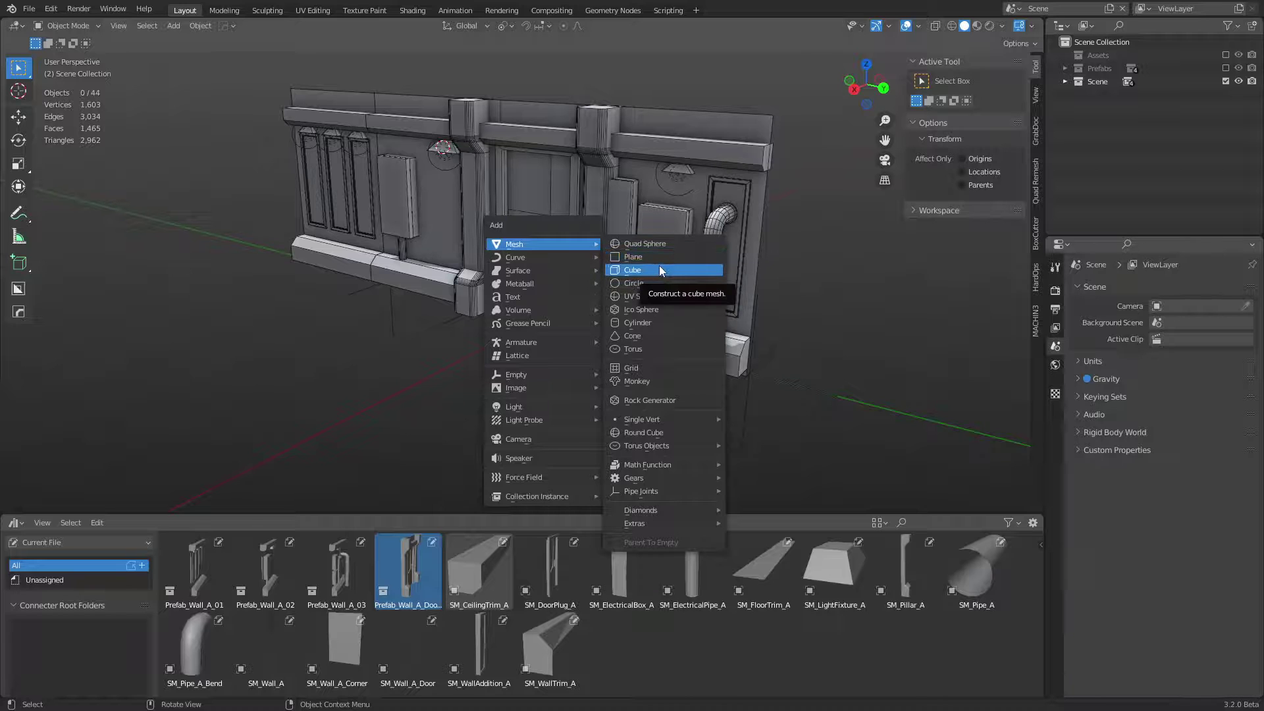
key("Escape")
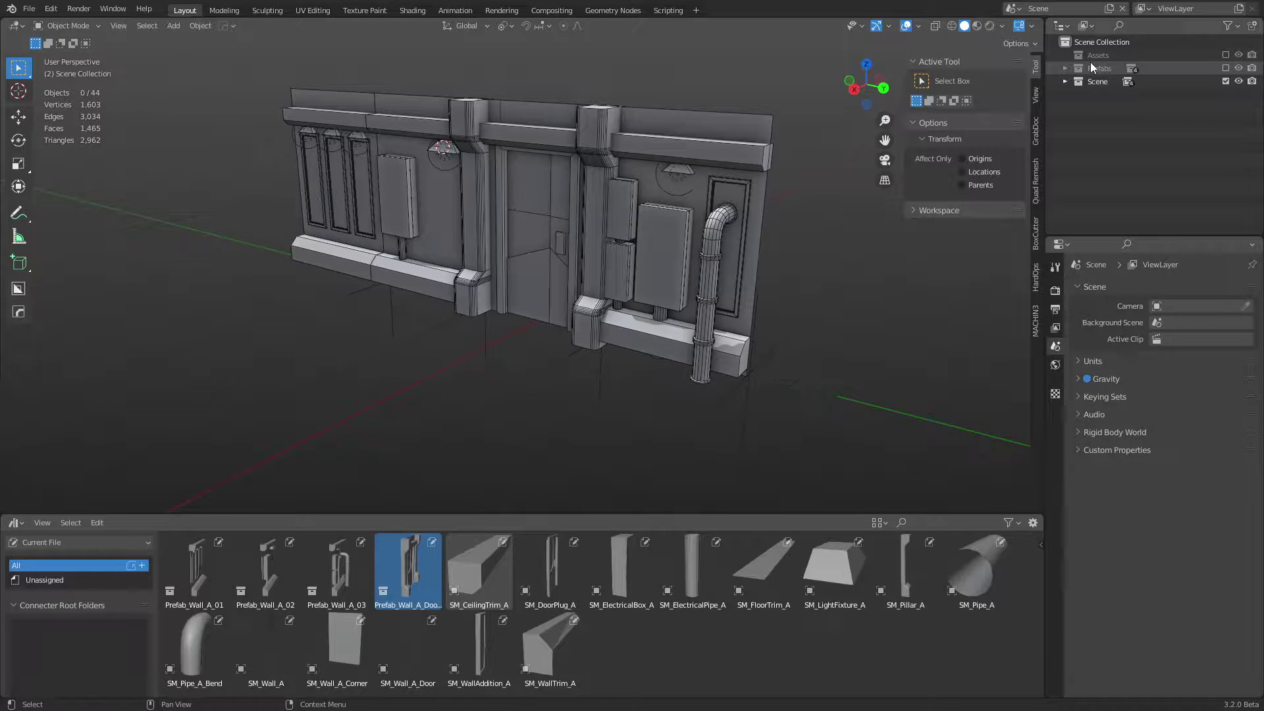
Step: Exclude the Scene collection and enable the Assets collection with nothing selected
left_click(1225, 81)
left_click(1225, 55)
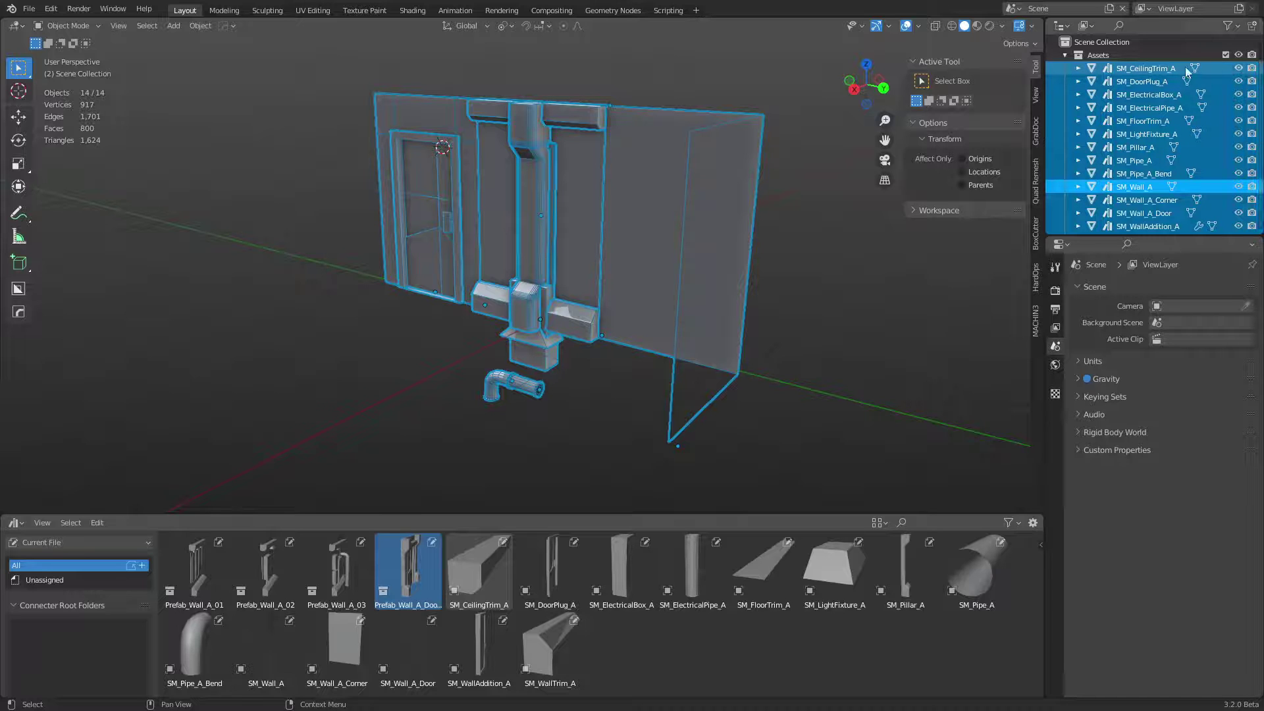
left_click(768, 432)
Step: Add a cube mesh at the 3D cursor and enter Edit Mode on it
key("shift+a")
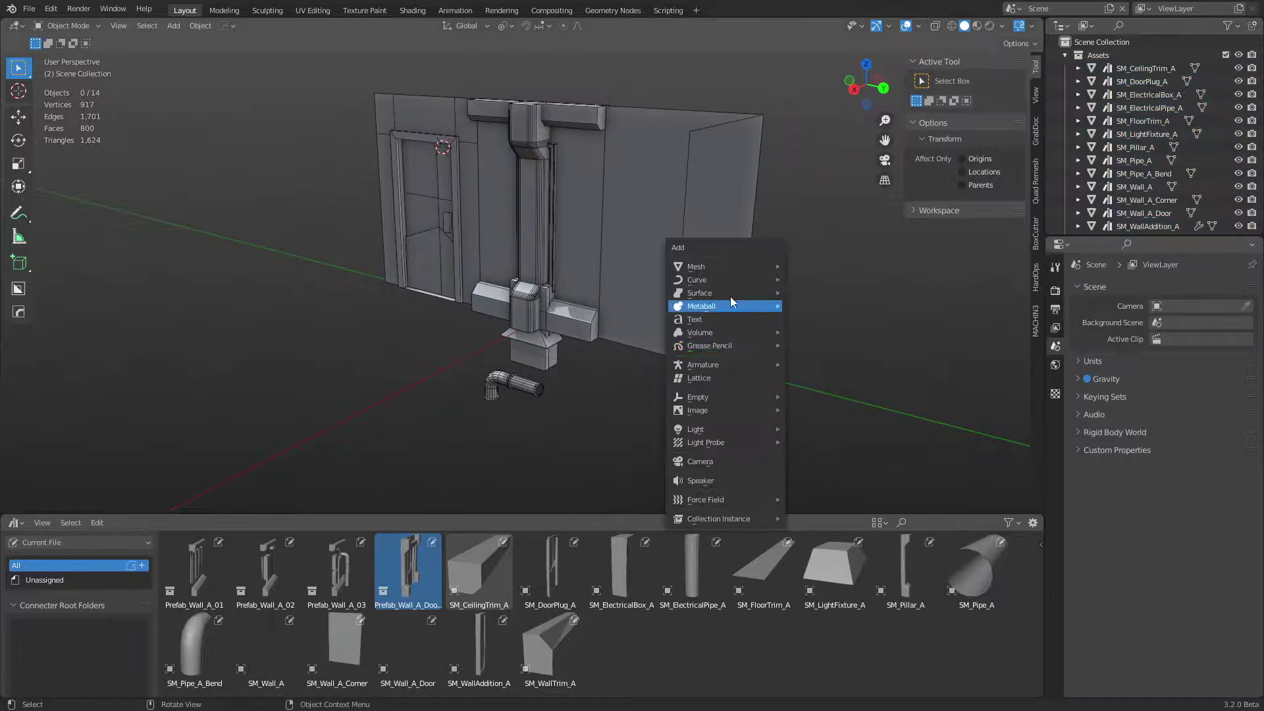
mouse_move(737, 266)
left_click(813, 292)
key("ctrl+Tab")
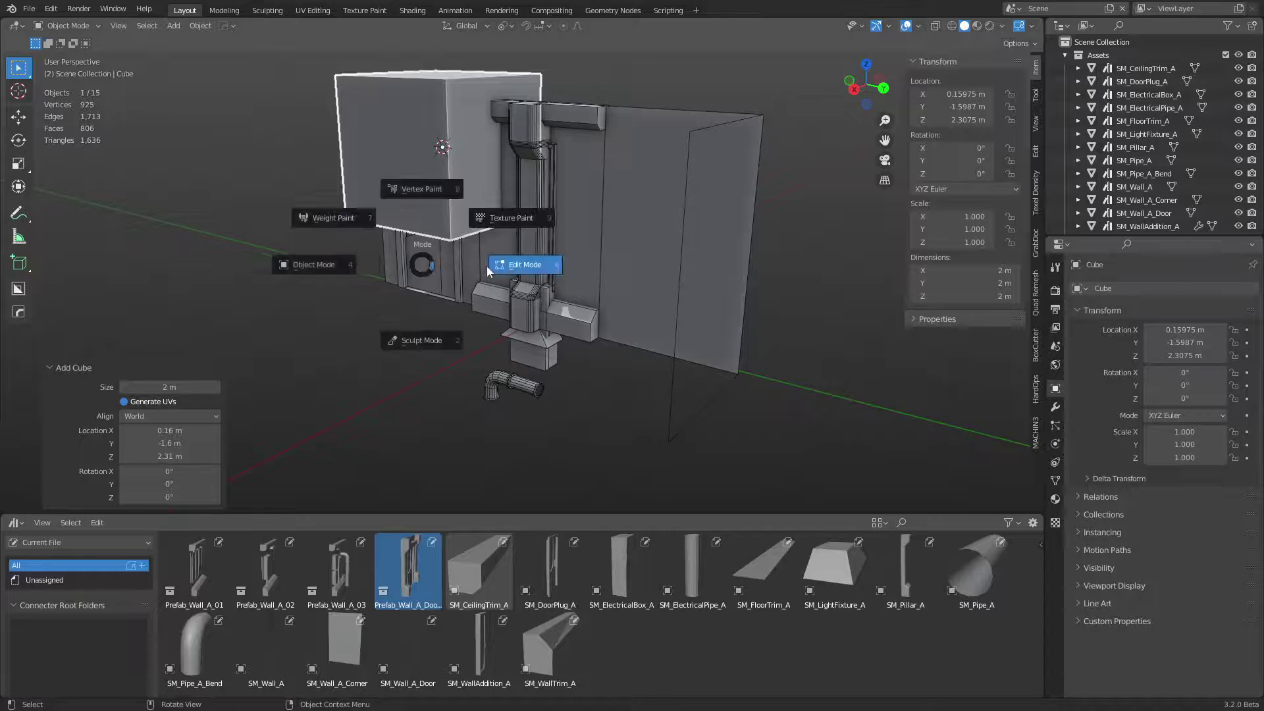
left_click(491, 266)
key("s")
key("z")
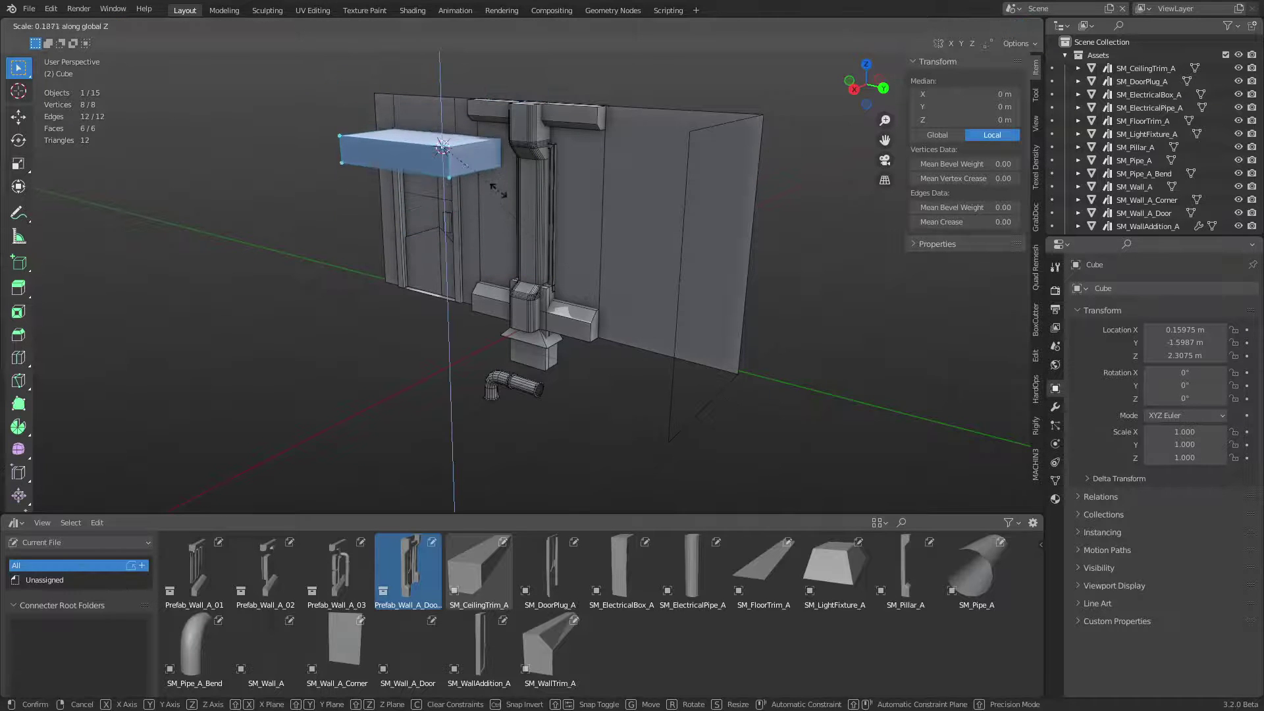
key("Escape")
Step: Select the cube's top face and lower it about 0.9 m along Z in the X-ray right view
key("3")
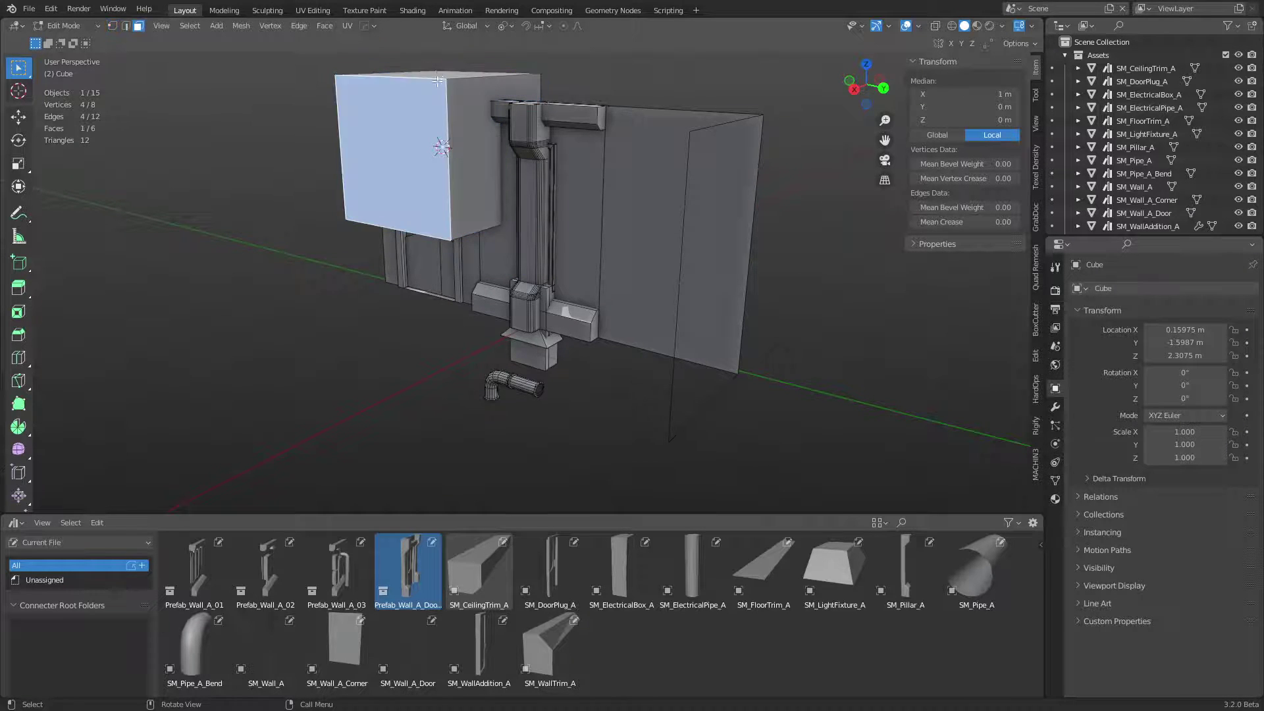
left_click(437, 76)
middle_click_drag(432, 134, 497, 252)
key("alt+z")
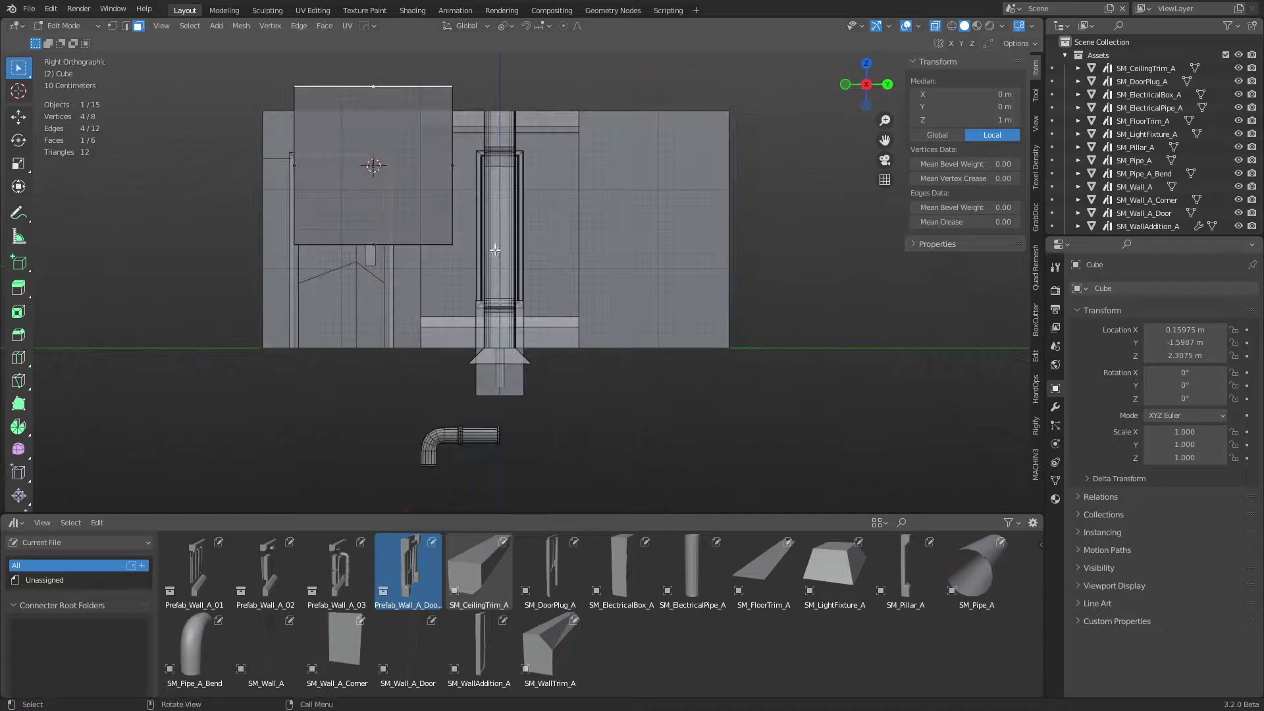
key("g")
key("z")
left_click(497, 322)
Step: Raise the cube's bottom face about 0.7 m and lower its top face 0.3 m, leaving a 0.1 m thick slab
key("g")
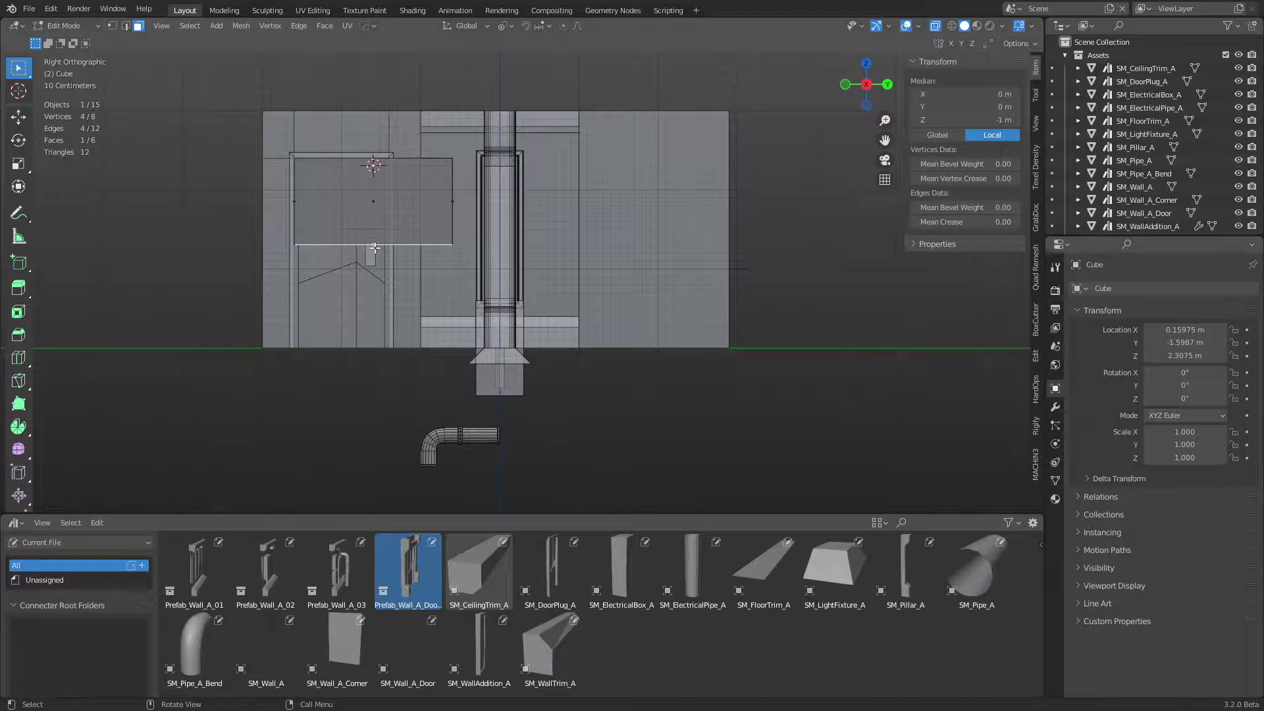
key("z")
left_click(362, 191)
key("g")
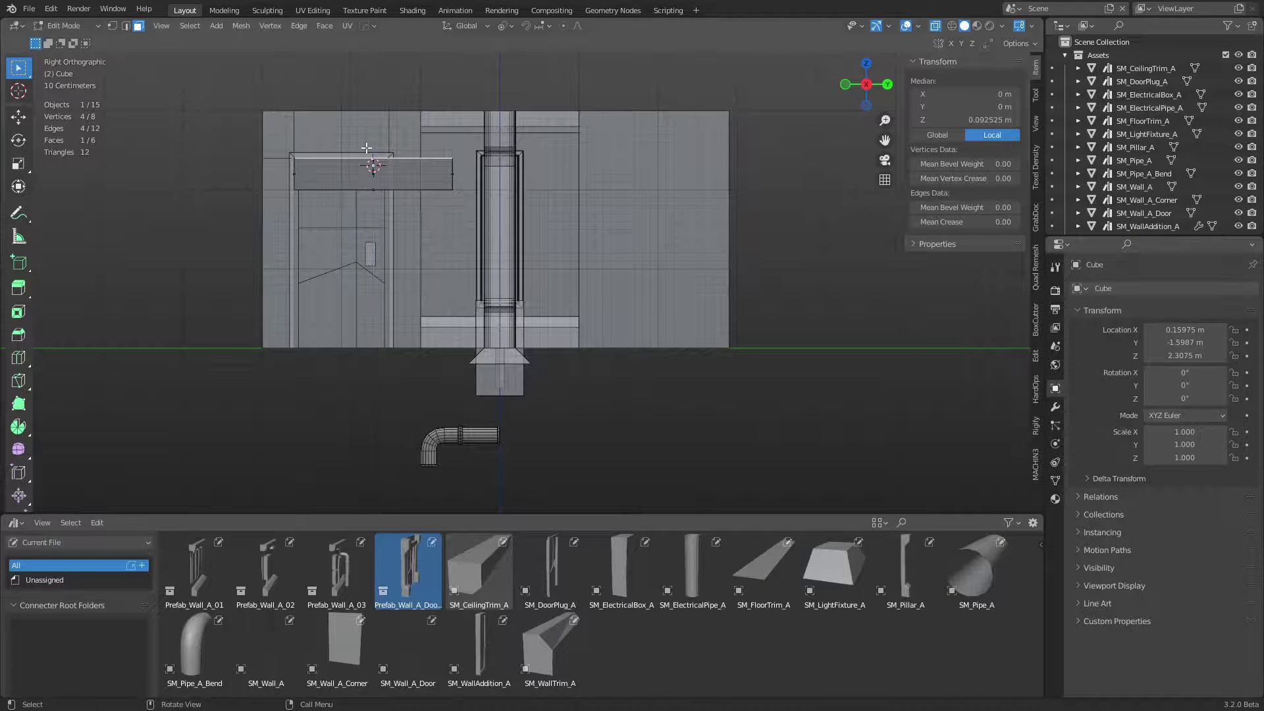
key("z")
left_click(372, 171)
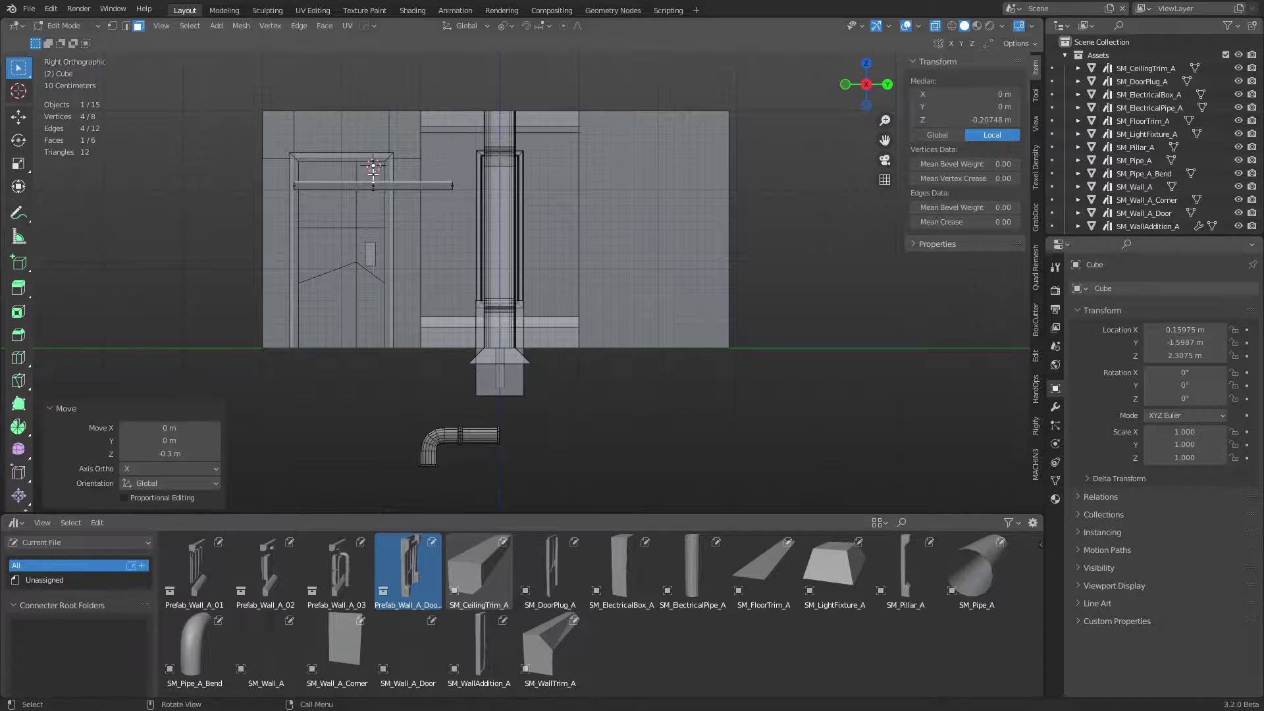
key("Tab")
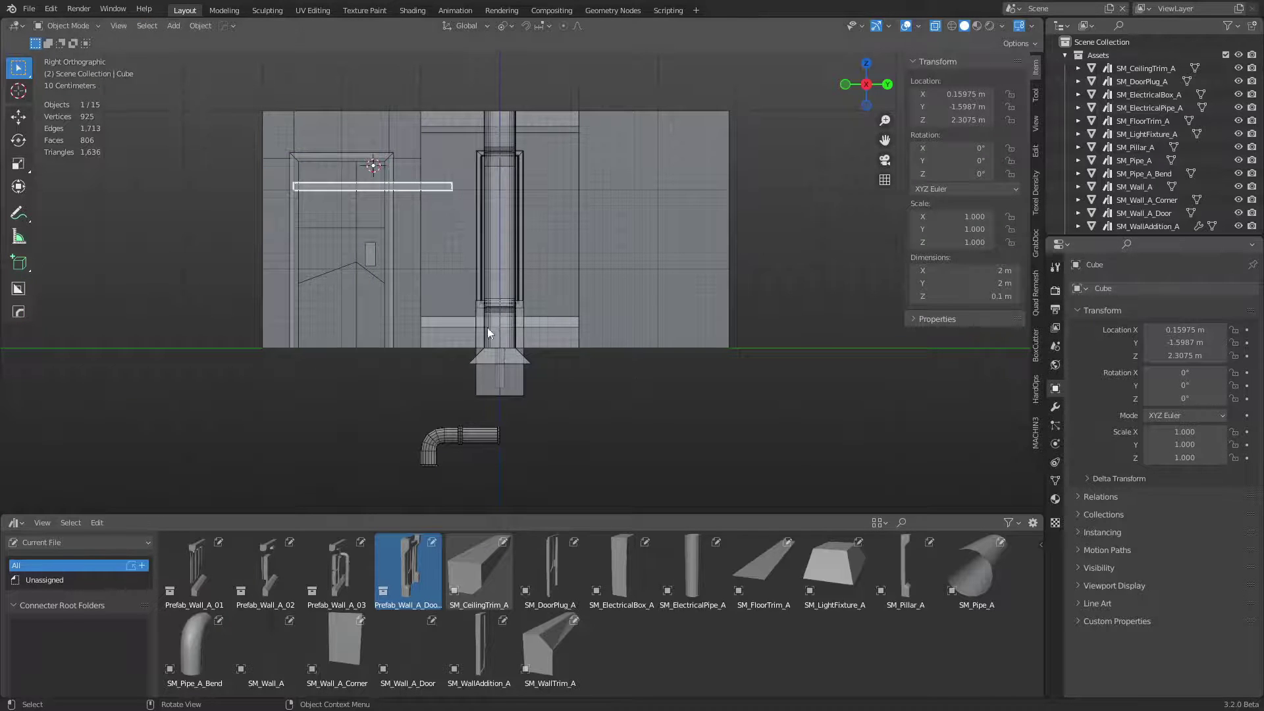
Step: Select all of the slab's geometry in Edit Mode and move it horizontally about 0.84 m in X and -1.4 m in Y
middle_click_drag(487, 327, 475, 401)
key("Tab")
key("g")
key("Escape")
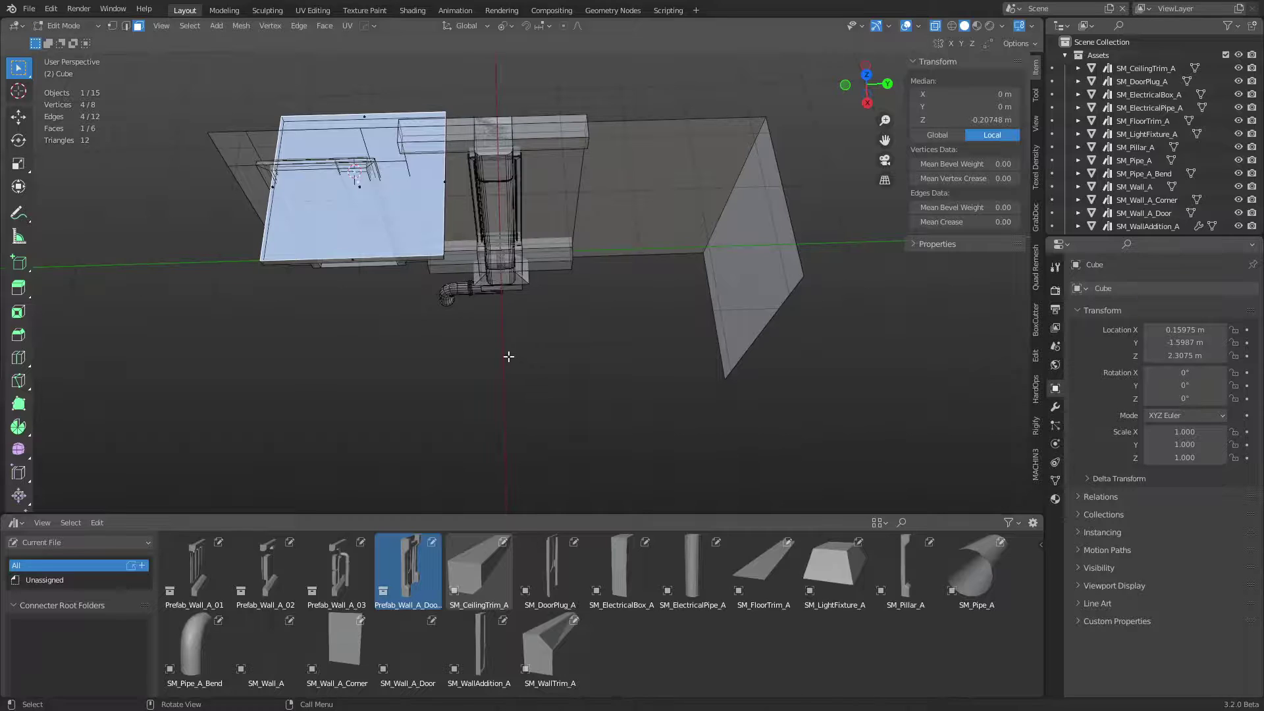
key("a")
key("g")
key("shift+z")
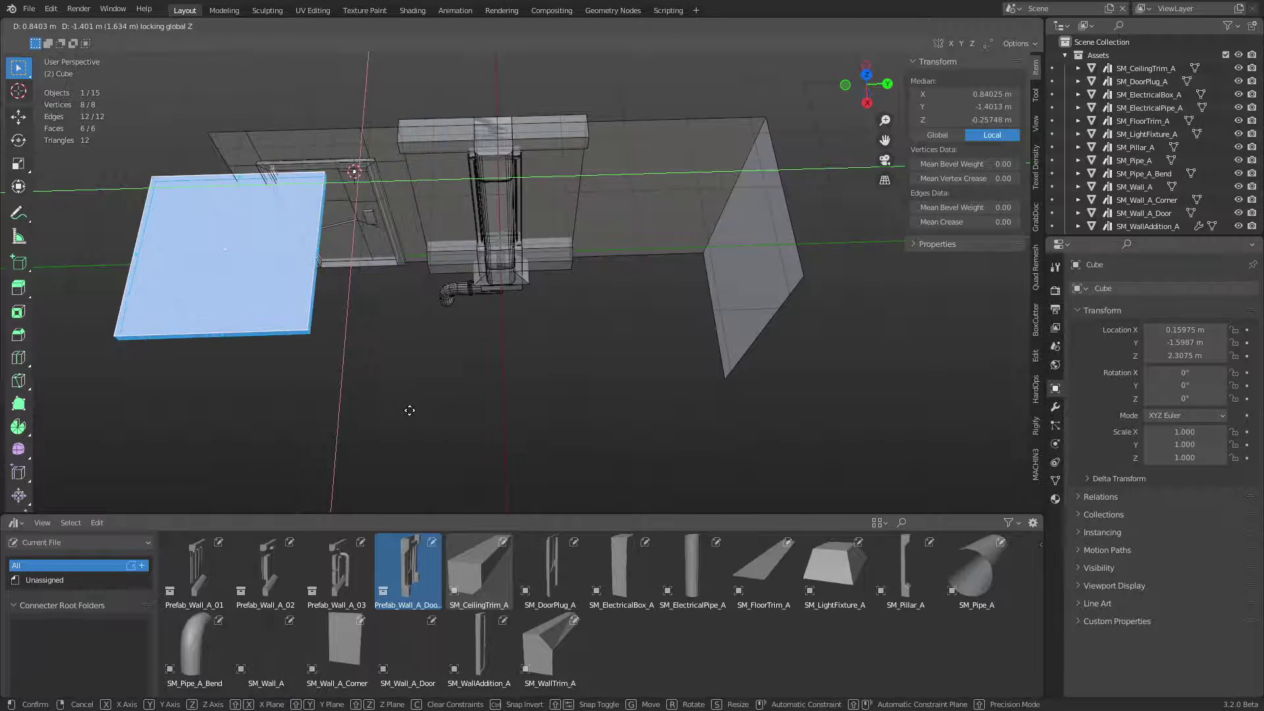
left_click(412, 412)
Step: Shift the slab's geometry 0.2 m in X and 0.4 m in Y in top view, and return to Object Mode
key("KP_7")
key("g")
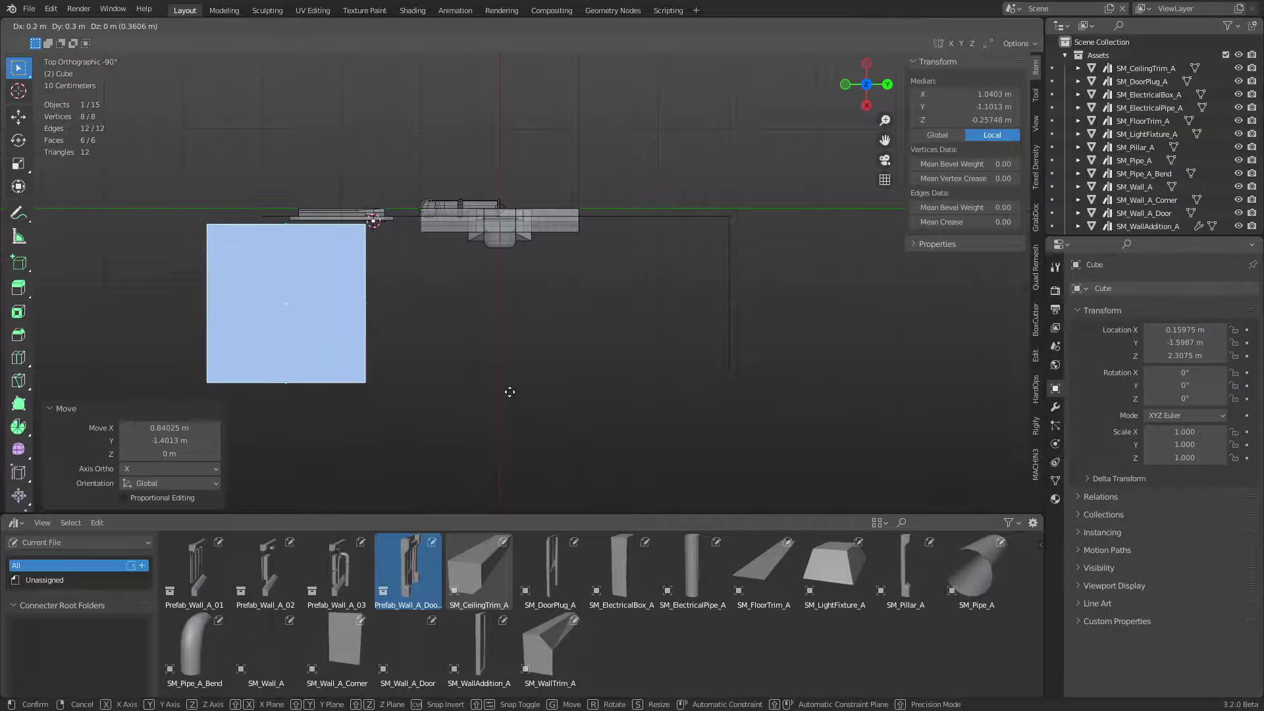
left_click(517, 389)
key("Tab")
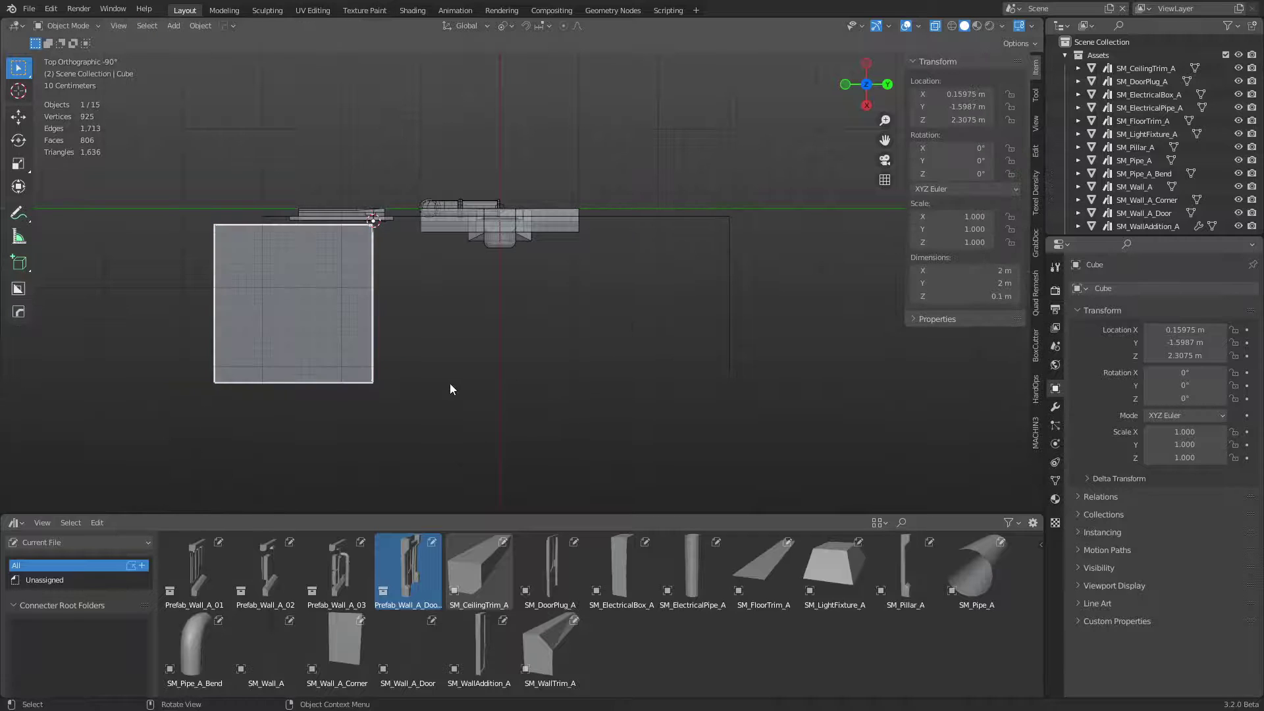
Step: Reset the slab's location to 0 m on all axes and isolate it in local view
key("BackSpace")
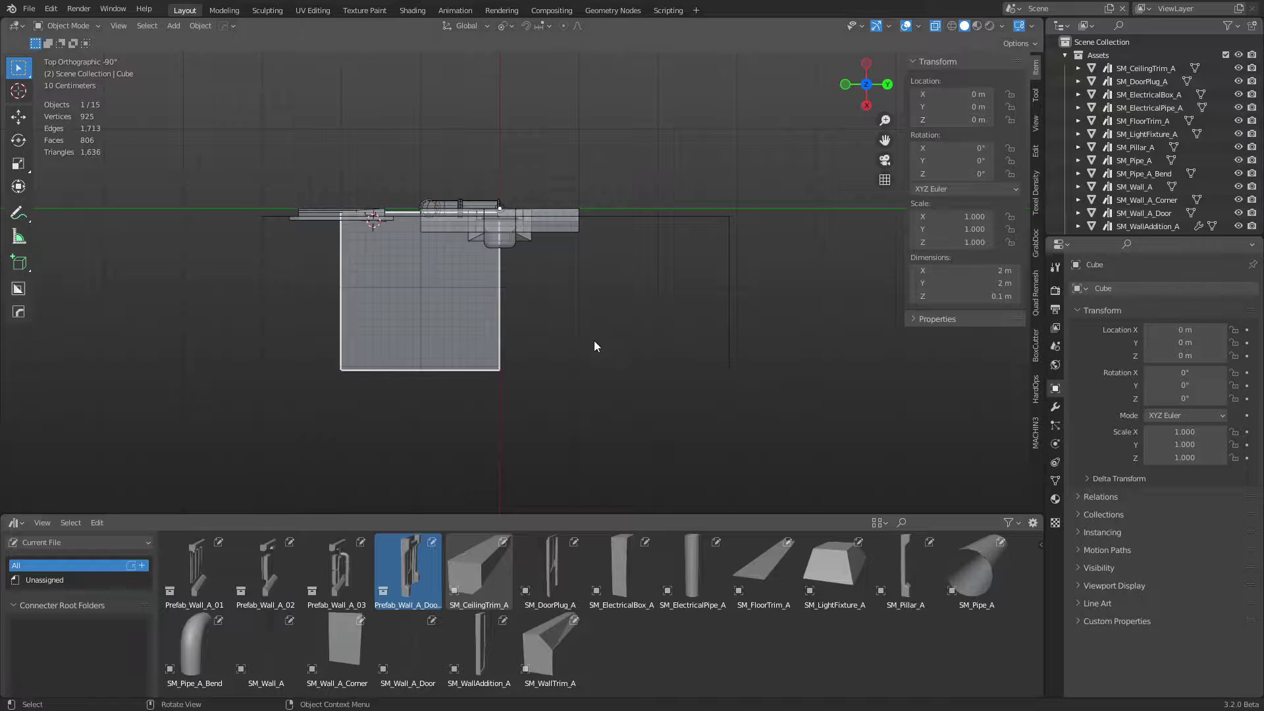
key("slash")
middle_click_drag(584, 373, 816, 323)
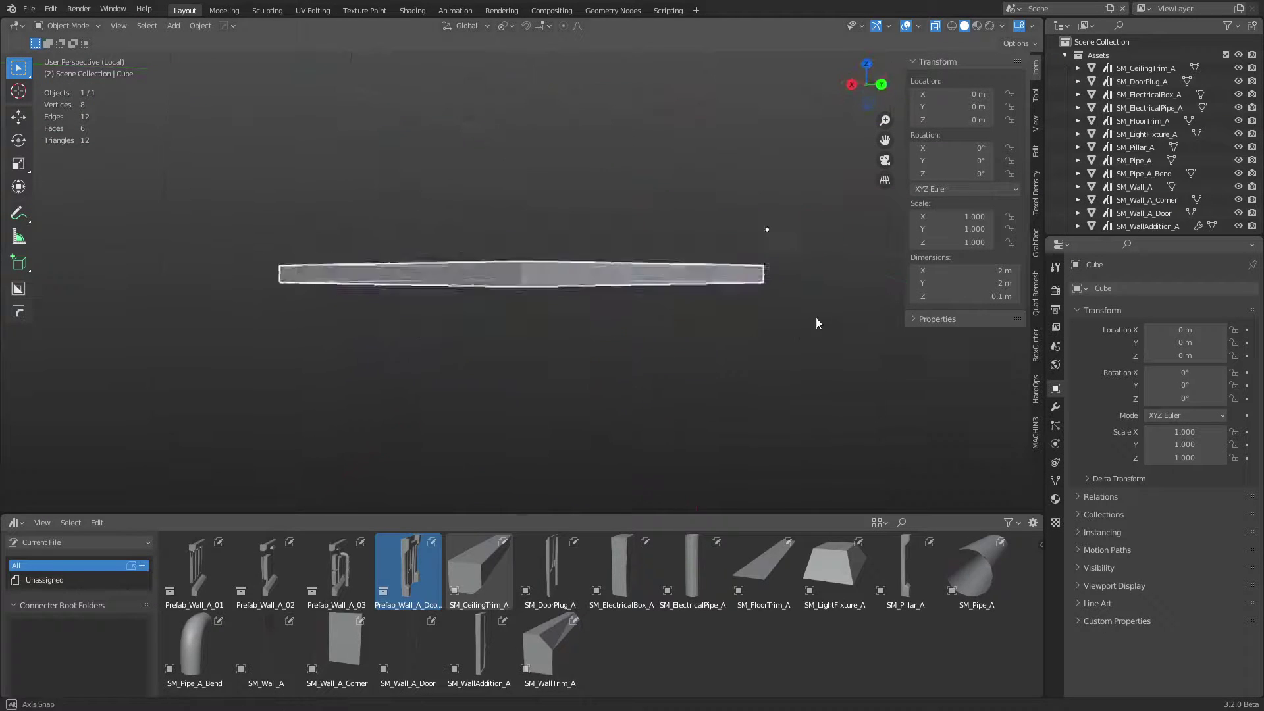
Step: Move all of the slab's geometry up 0.2075 m along Z so its top surface is level with the origin
key("KP_3")
key("Tab")
key("a")
key("g")
key("z")
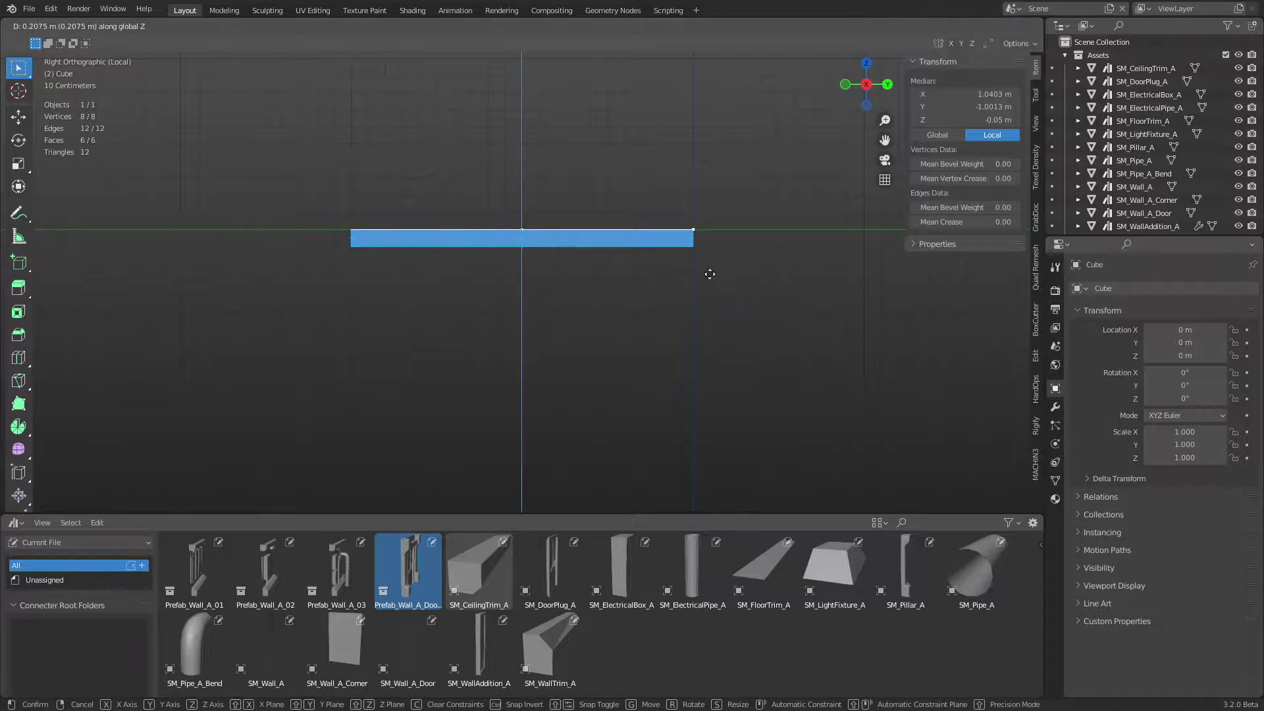
left_click(711, 274)
middle_click_drag(741, 273, 632, 315)
key("ctrl+Tab")
left_click(553, 321)
left_click(797, 361)
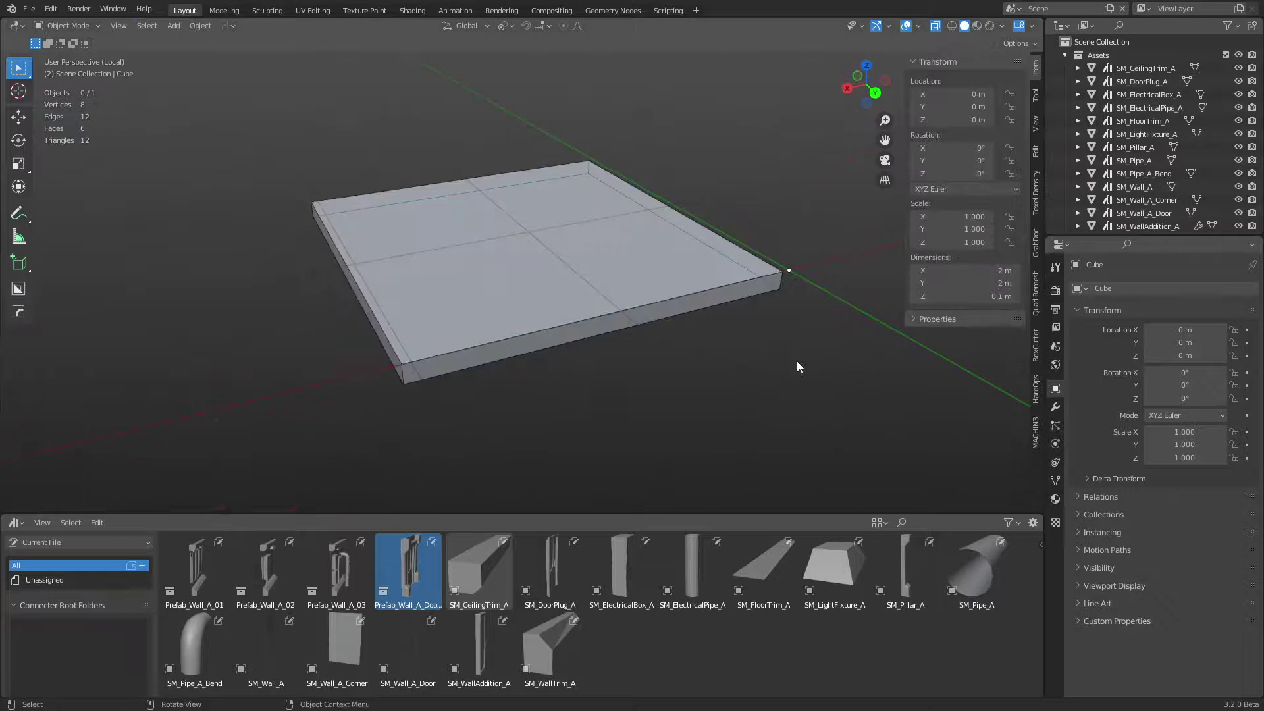
Step: Move the slab's geometry -0.04025 m along X in back view so its side edge aligns with the origin
key("ctrl+KP_1")
key("ctrl+Tab")
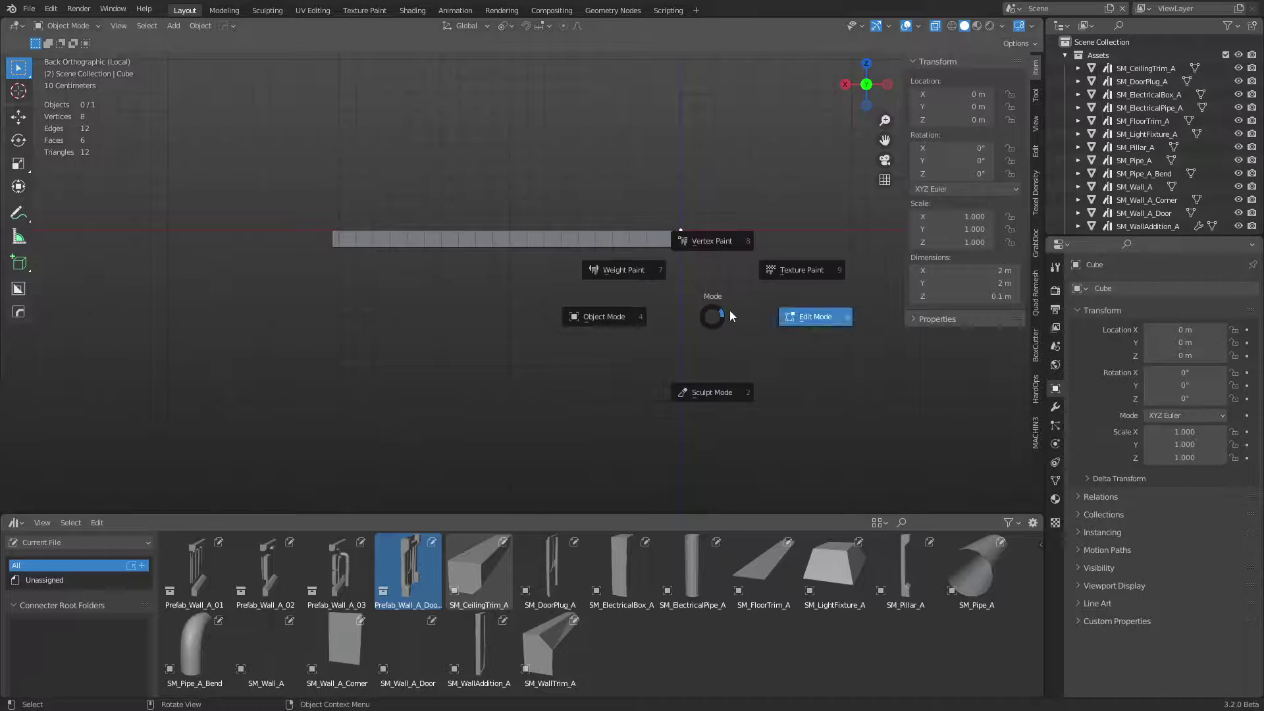
left_click(748, 313)
key("g")
key("x")
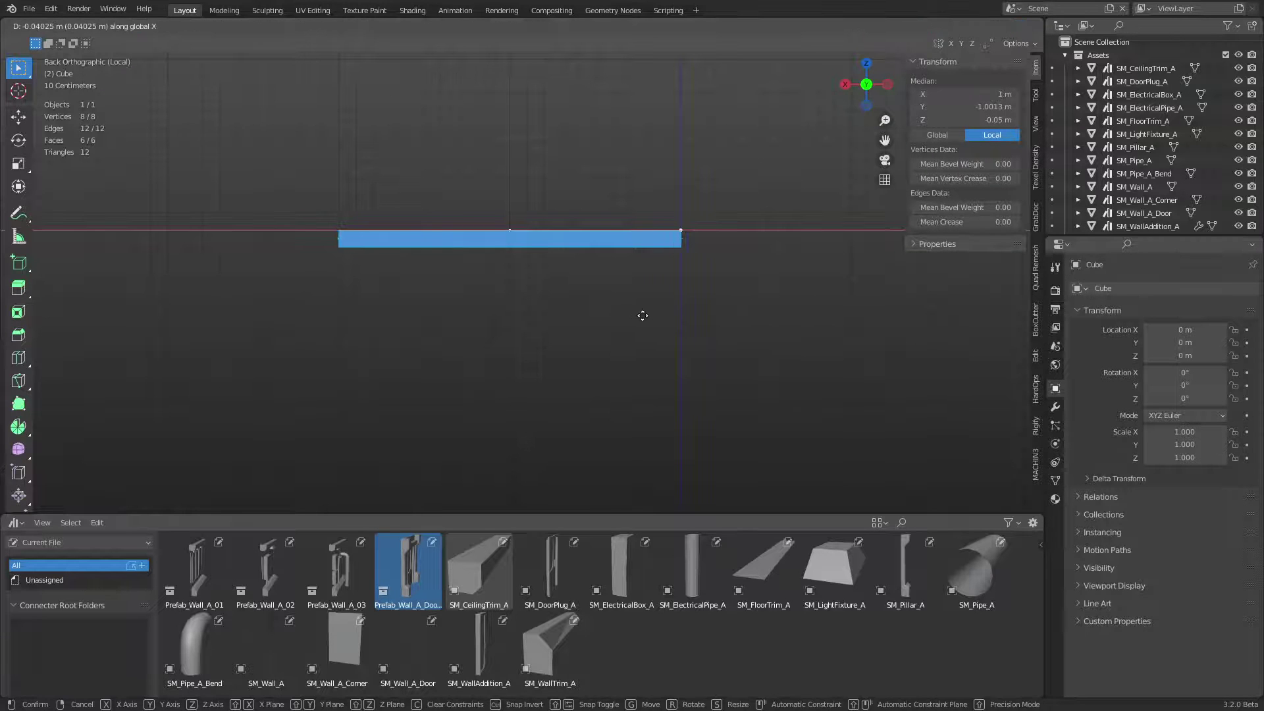
left_click(645, 316)
key("ctrl+Tab")
left_click(592, 321)
left_click(591, 322)
middle_click_drag(591, 323, 660, 328)
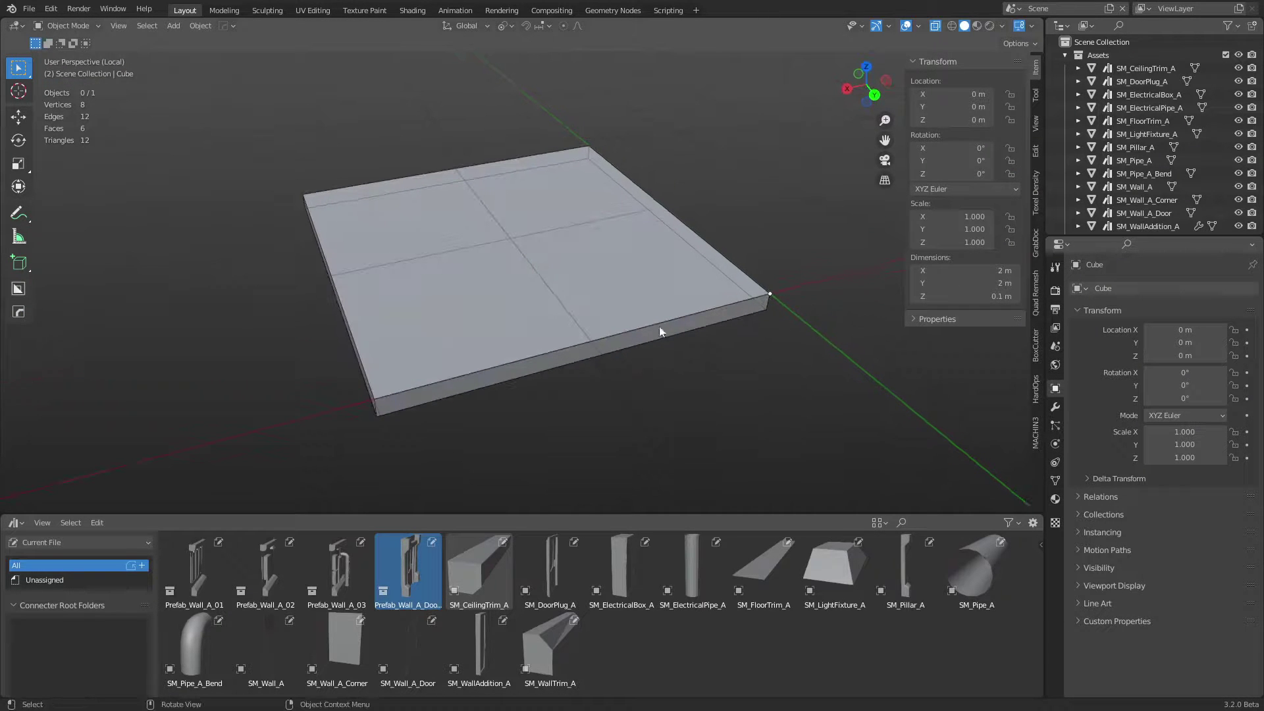
Step: Raise the slab's geometry along Z in Edit Mode until its underside is level with the origin, and return to Object Mode
left_click(647, 321)
key("ctrl+Tab")
left_click(739, 319)
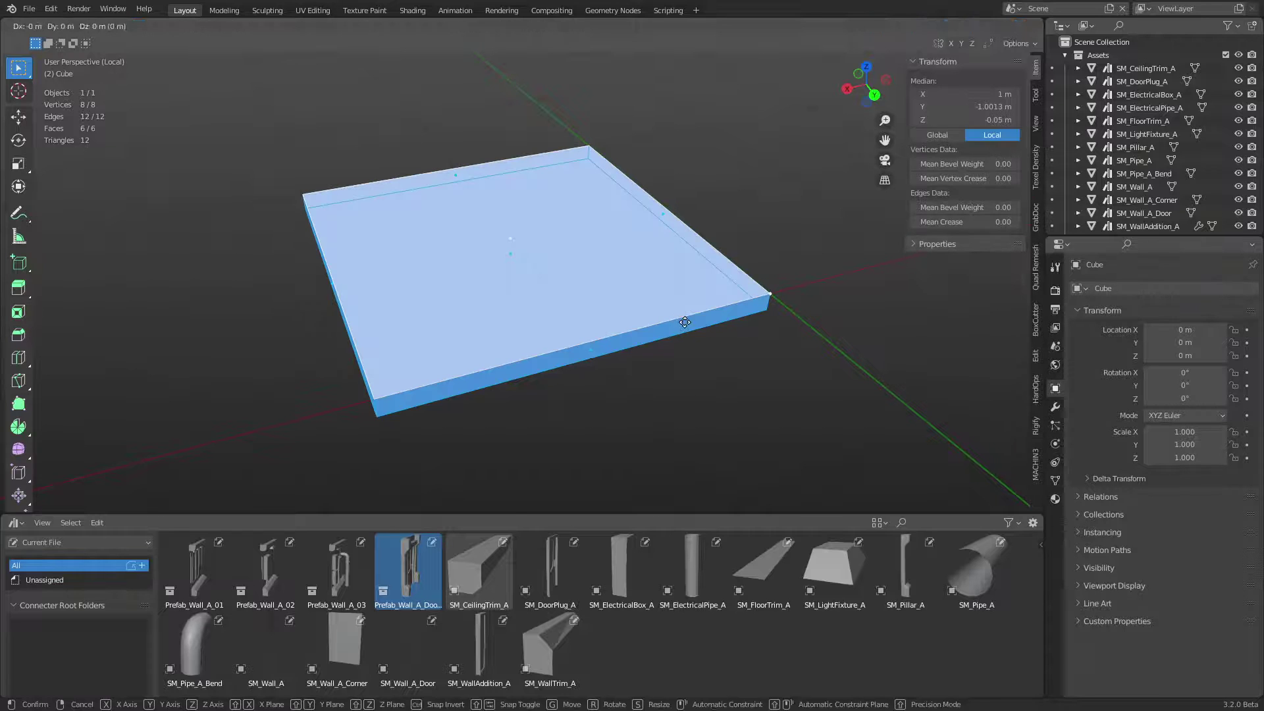
key("g")
key("z")
left_click(687, 301)
key("ctrl+Tab")
left_click(736, 389)
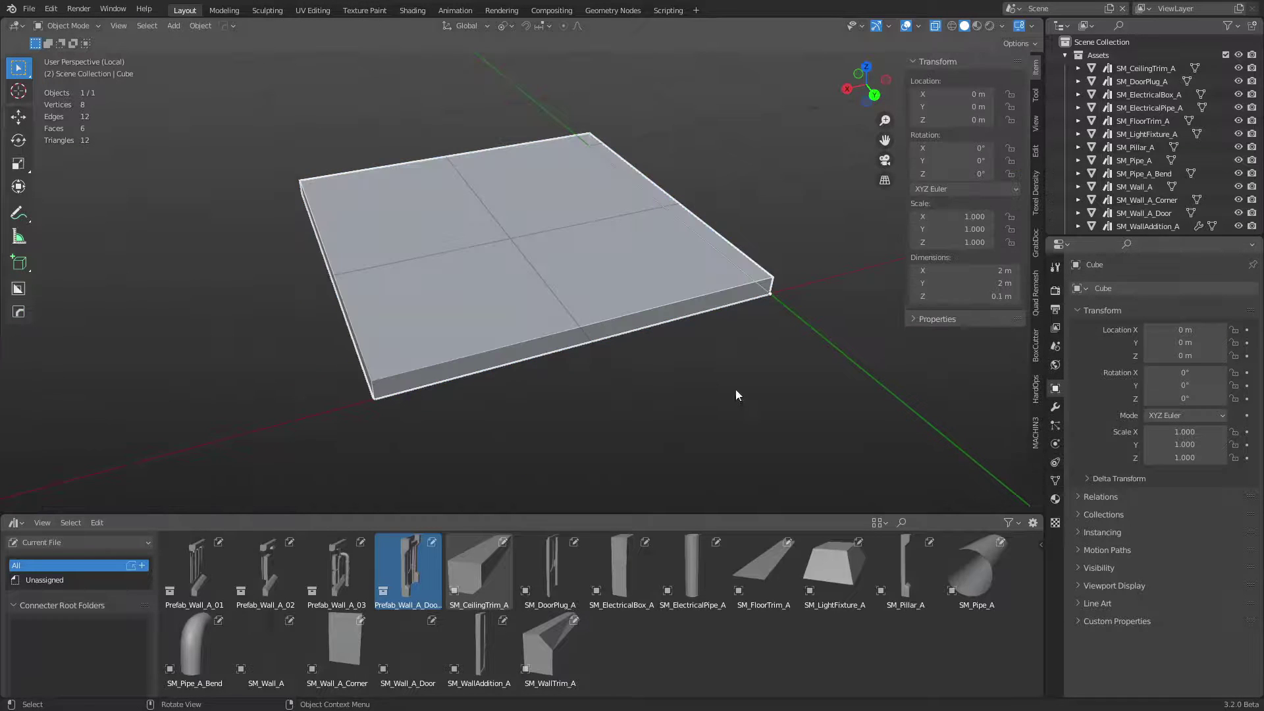
Step: Rename the slab object as SM_FloorTile_A
left_click(506, 309)
middle_click_drag(436, 368, 603, 391)
scroll(1178, 100, "down", 3)
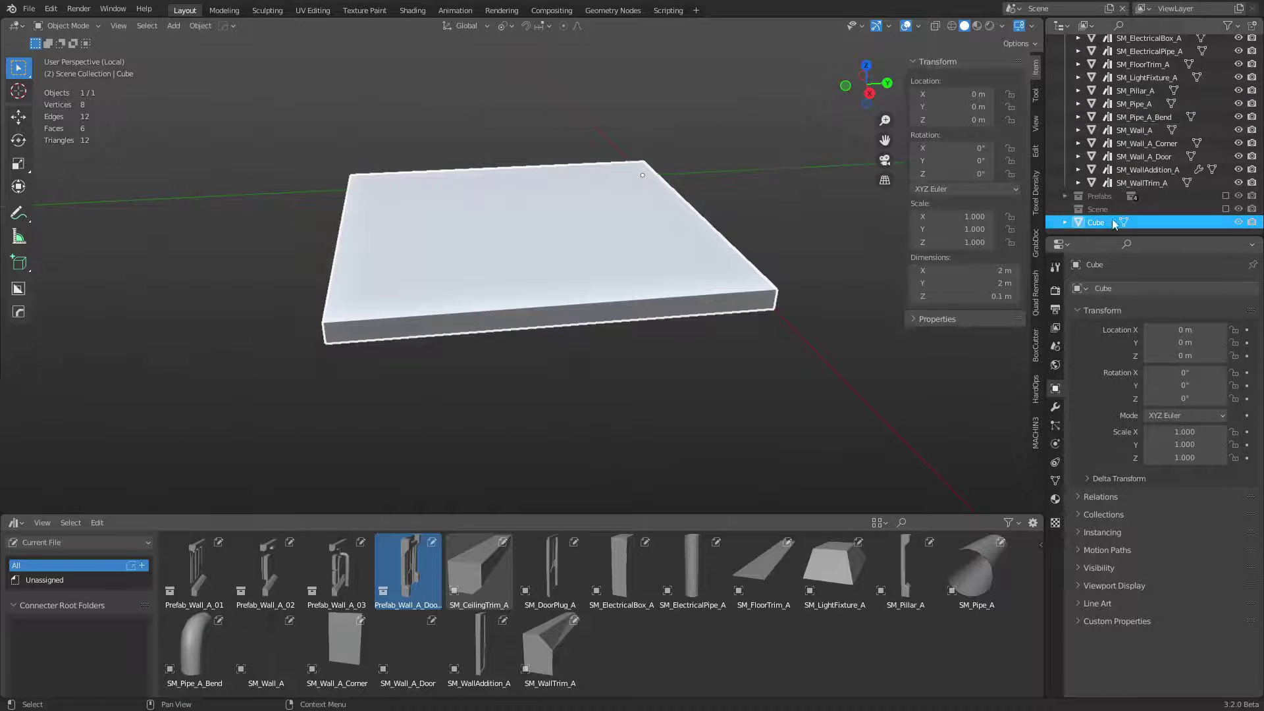
double_click(1098, 224)
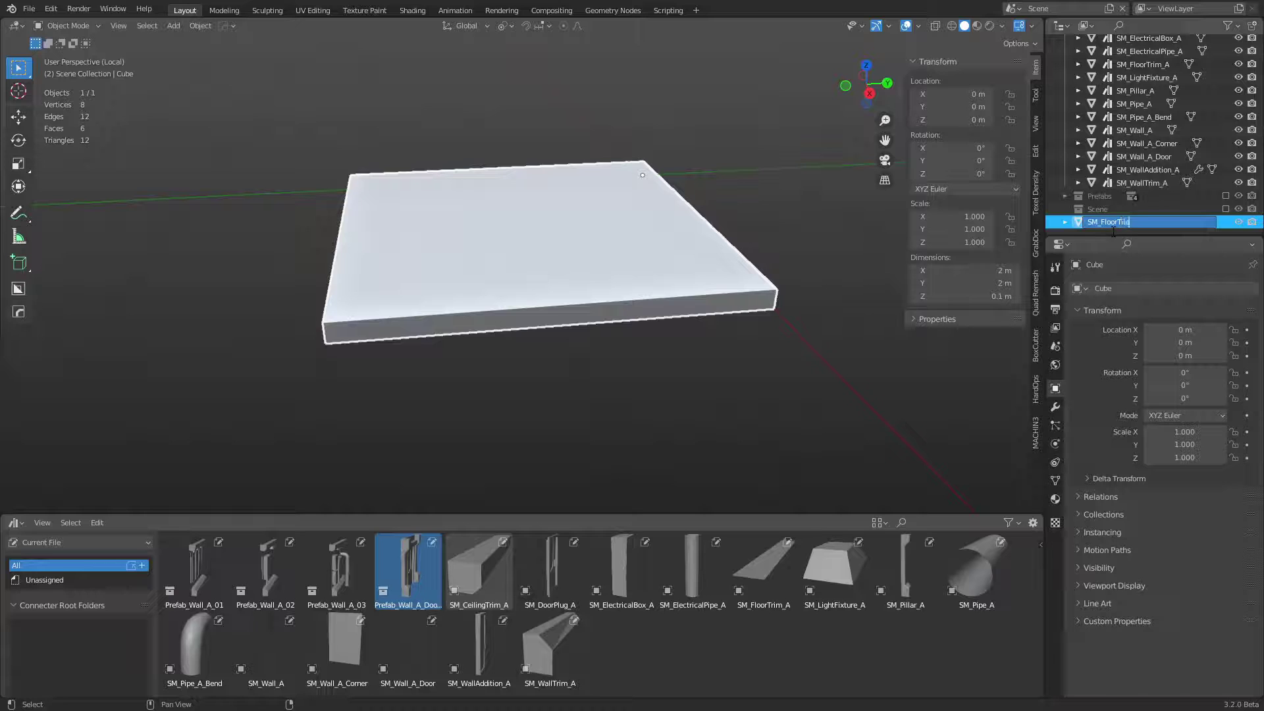
type("SM_FloorTile_A")
key("Return")
Step: Apply smooth shading to the floor tile and move it into the Assets collection
right_click(647, 259)
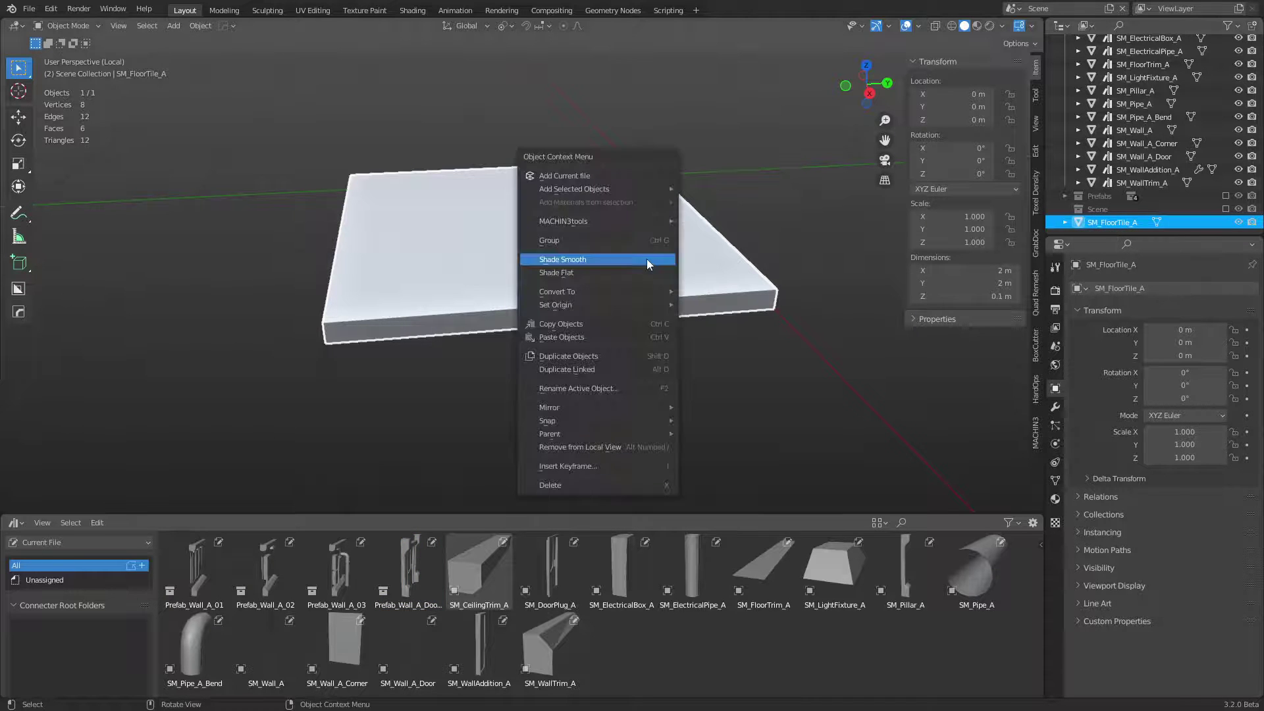
left_click(646, 259)
key("m")
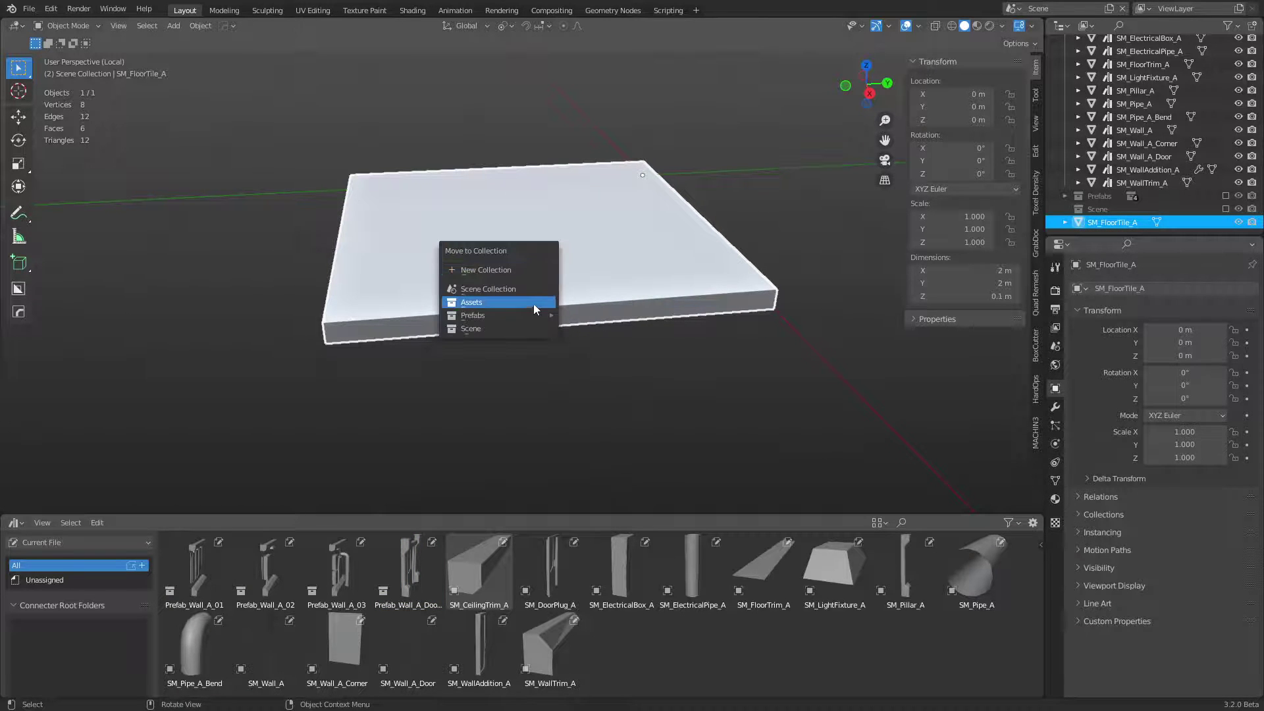
left_click(528, 305)
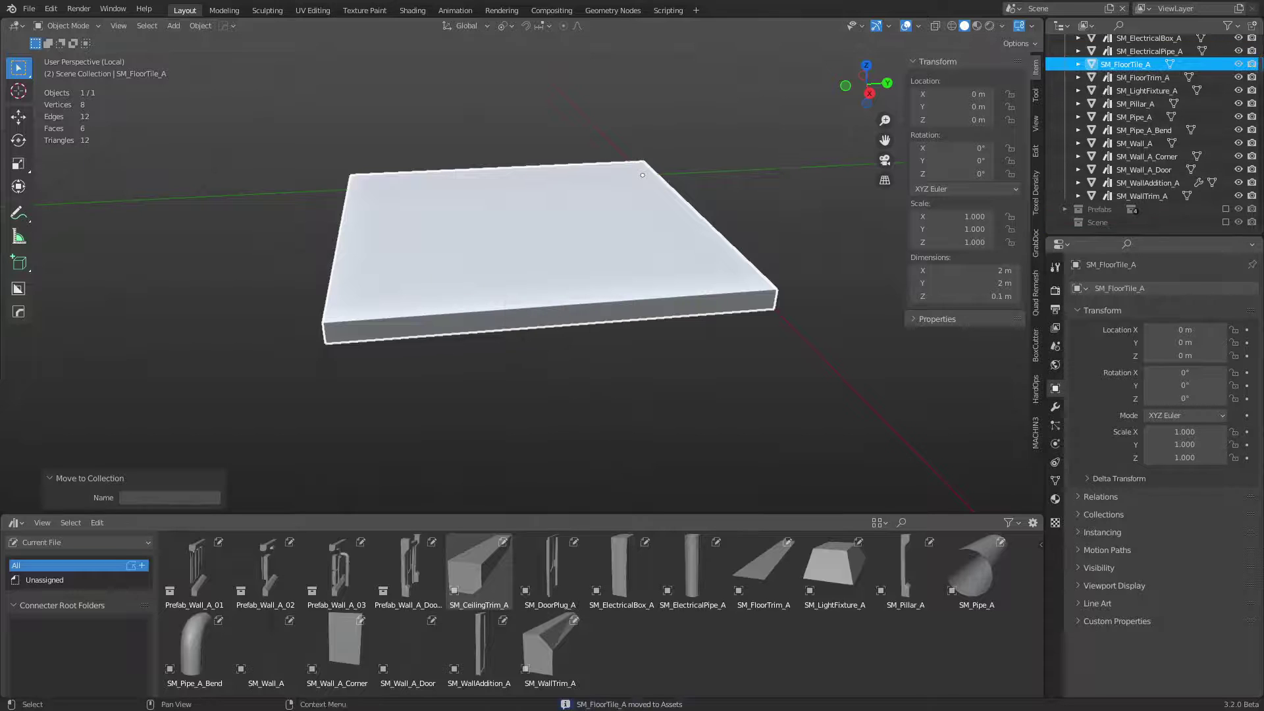
Step: Mark SM_FloorTile_A as an asset
scroll(1171, 78, "up", 3)
right_click(1119, 122)
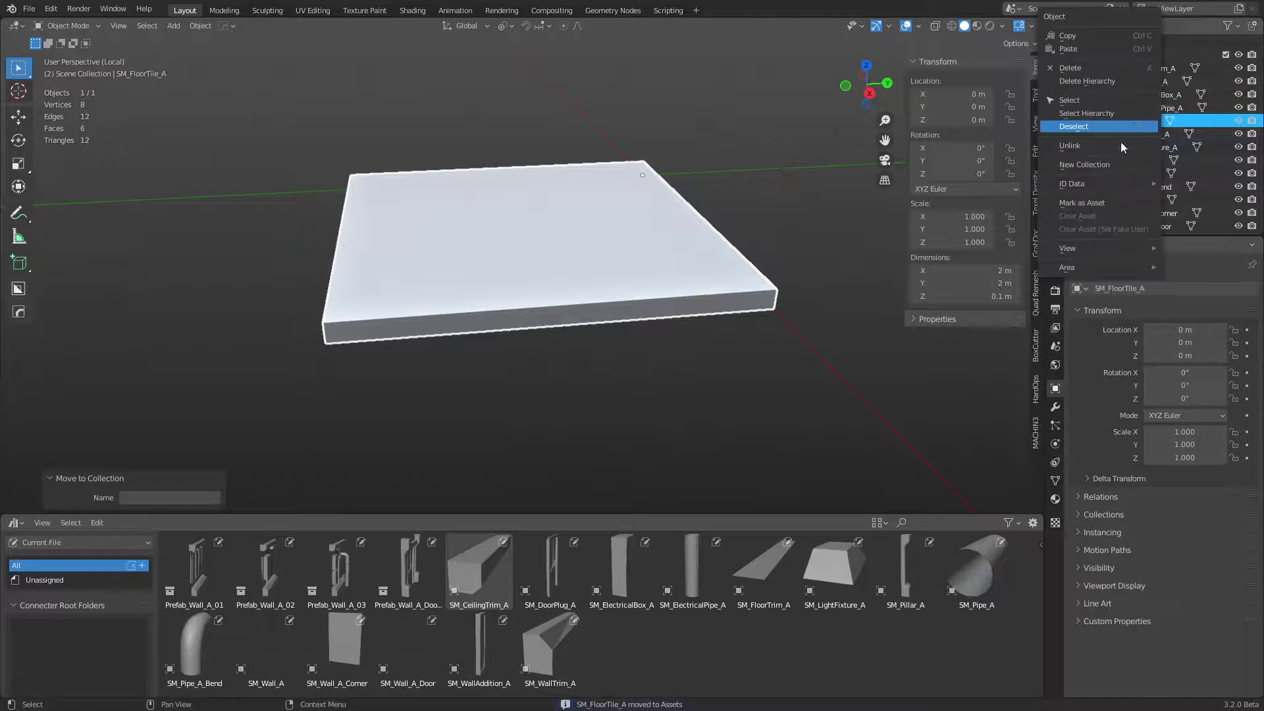
left_click(1097, 204)
key("ctrl+Tab")
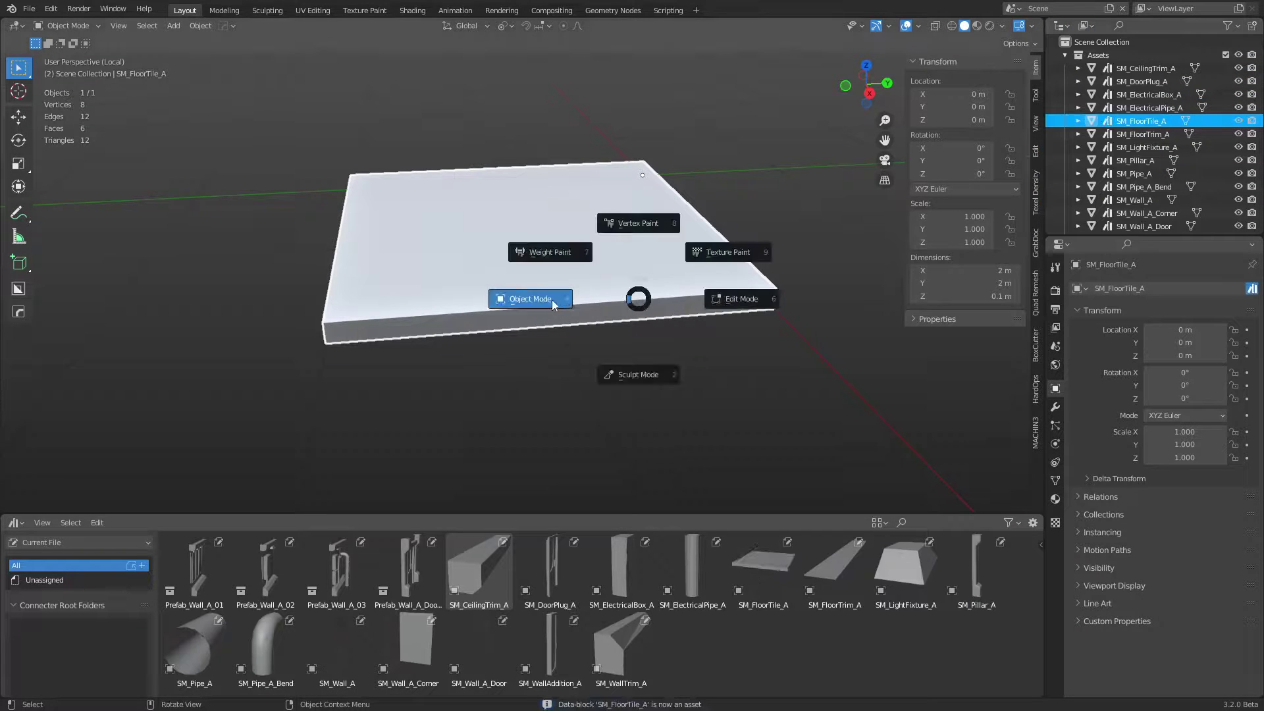
Step: Return to Object Mode, exclude the Assets collection from the view layer and enable the Scene collection
left_click(553, 301)
left_click(820, 225)
left_click(1065, 55)
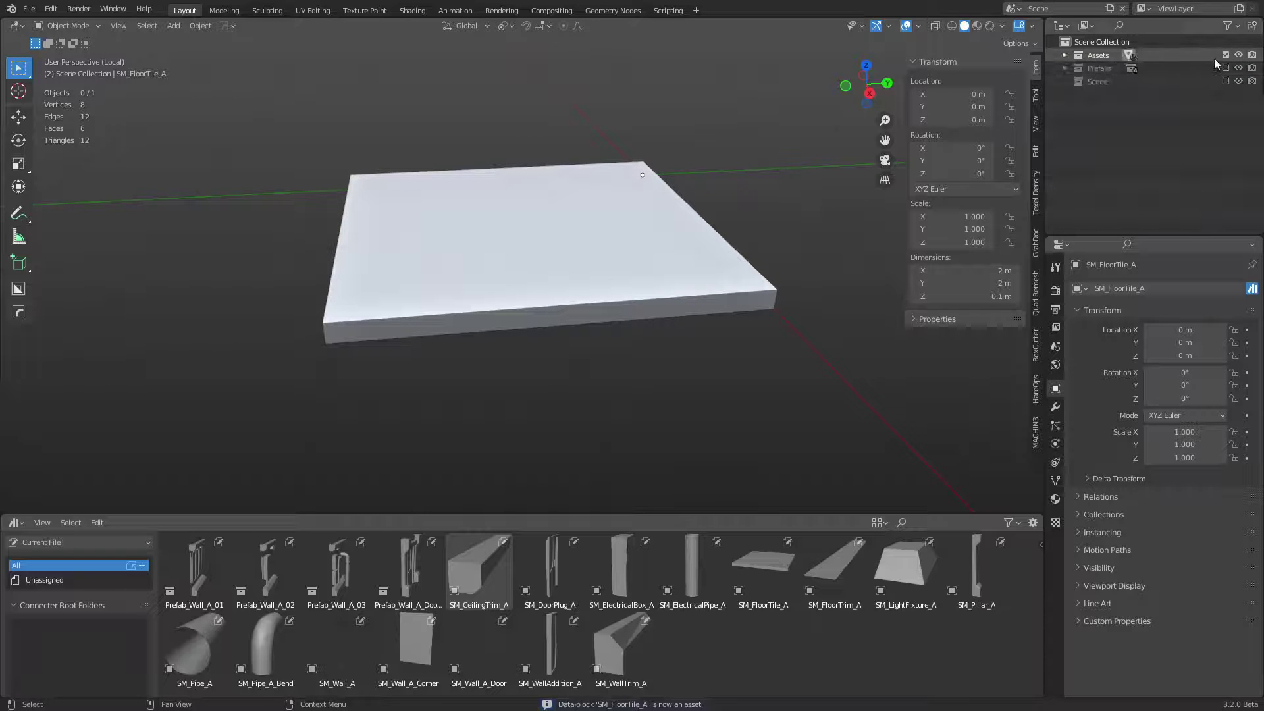
left_click(1225, 55)
left_click(1226, 81)
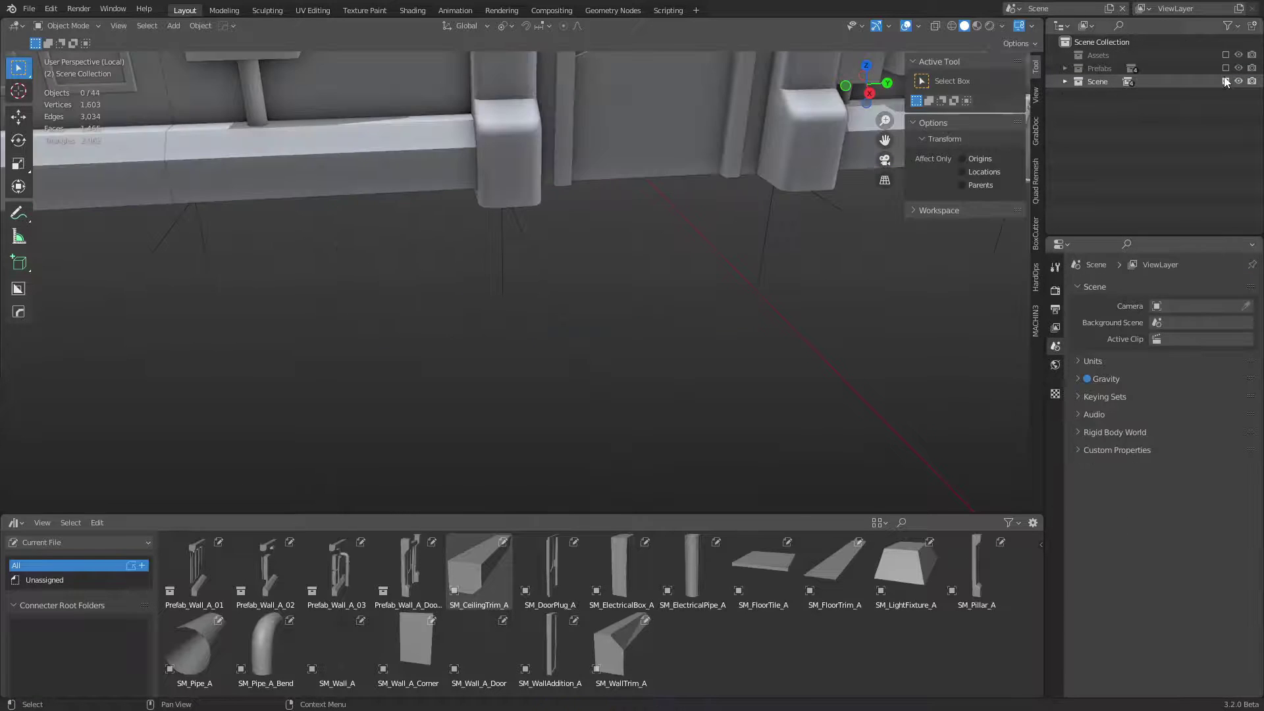
scroll(657, 327, "down", 1)
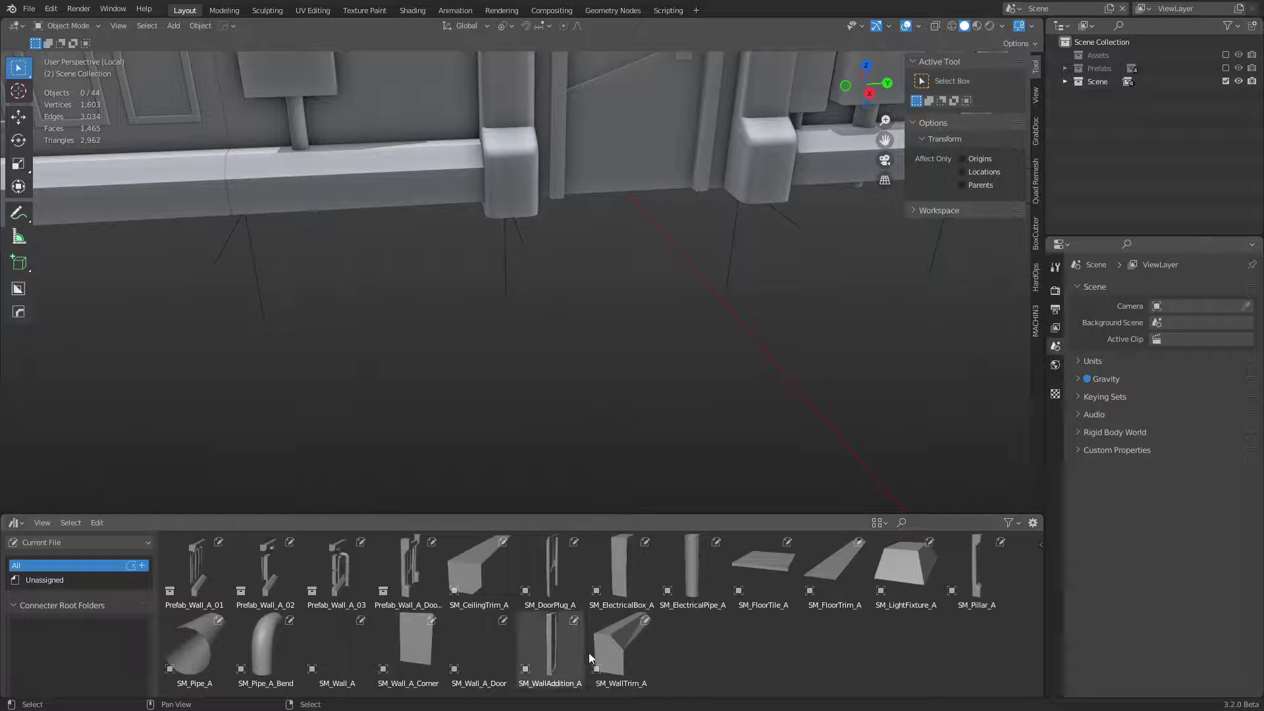
Step: Add the SM_FloorTile_A asset to the scene and reset its location to the world origin
left_click_drag(773, 588, 638, 323)
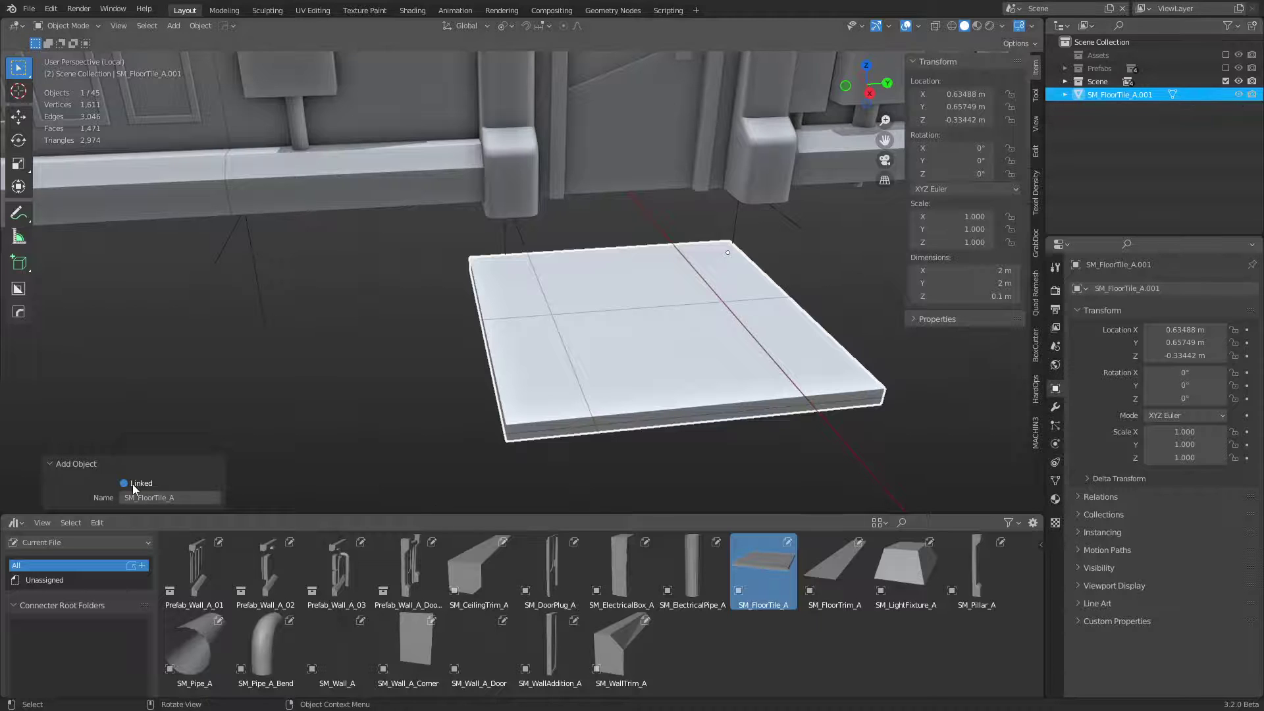
key("alt+g")
left_click(550, 367)
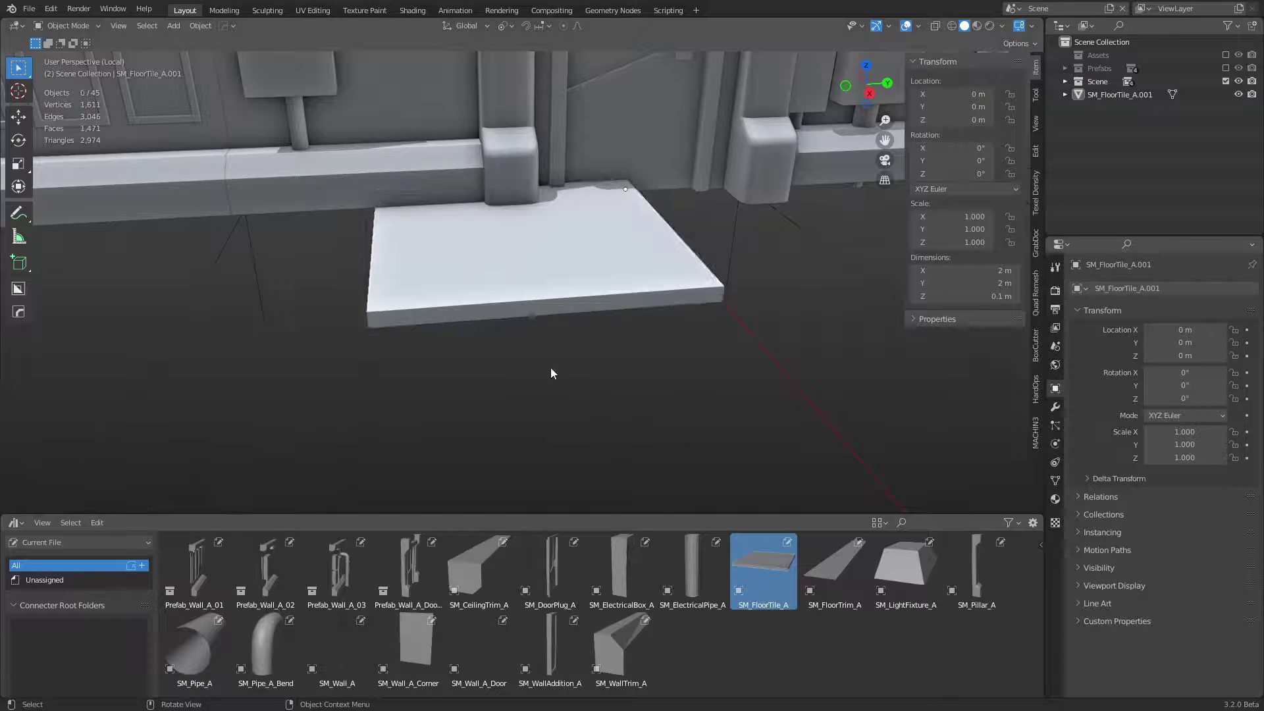
middle_click_drag(550, 367, 542, 397)
Step: Make a linked duplicate of the floor tile 2 m along Y and repeat the duplication once
left_click(491, 377)
key("shift+d")
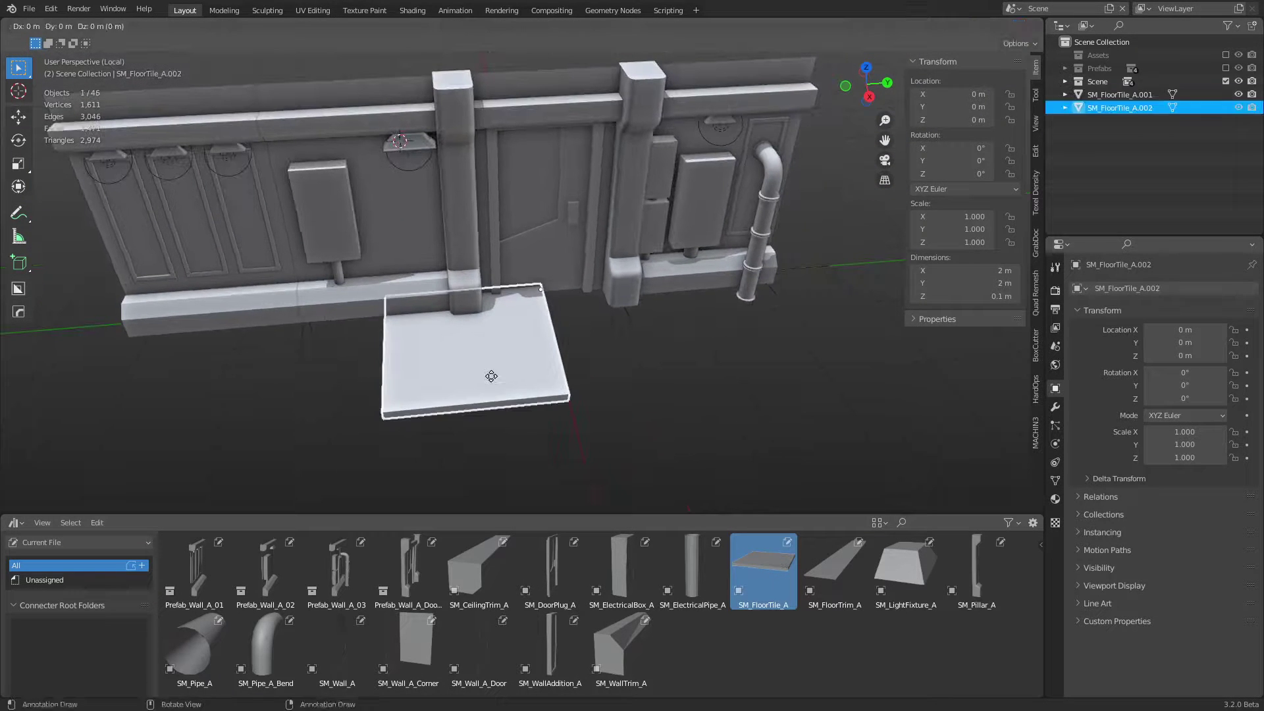
key("y")
key("Return")
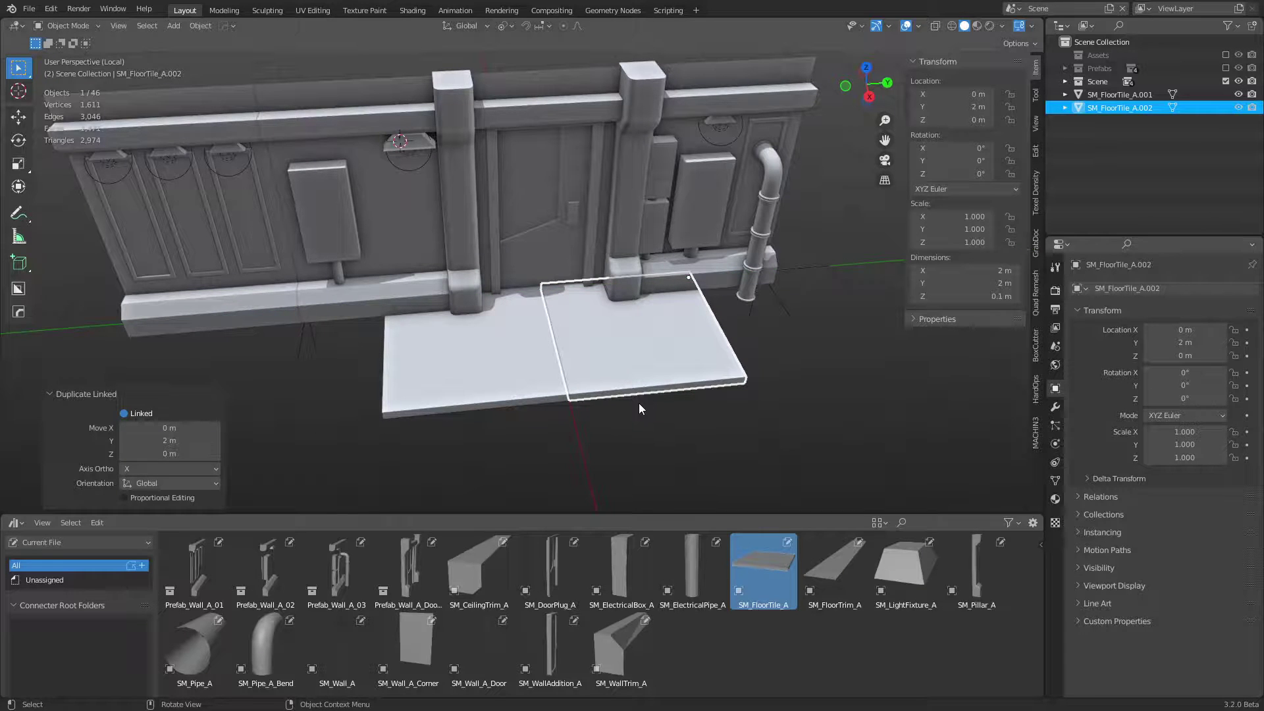
key("shift+r")
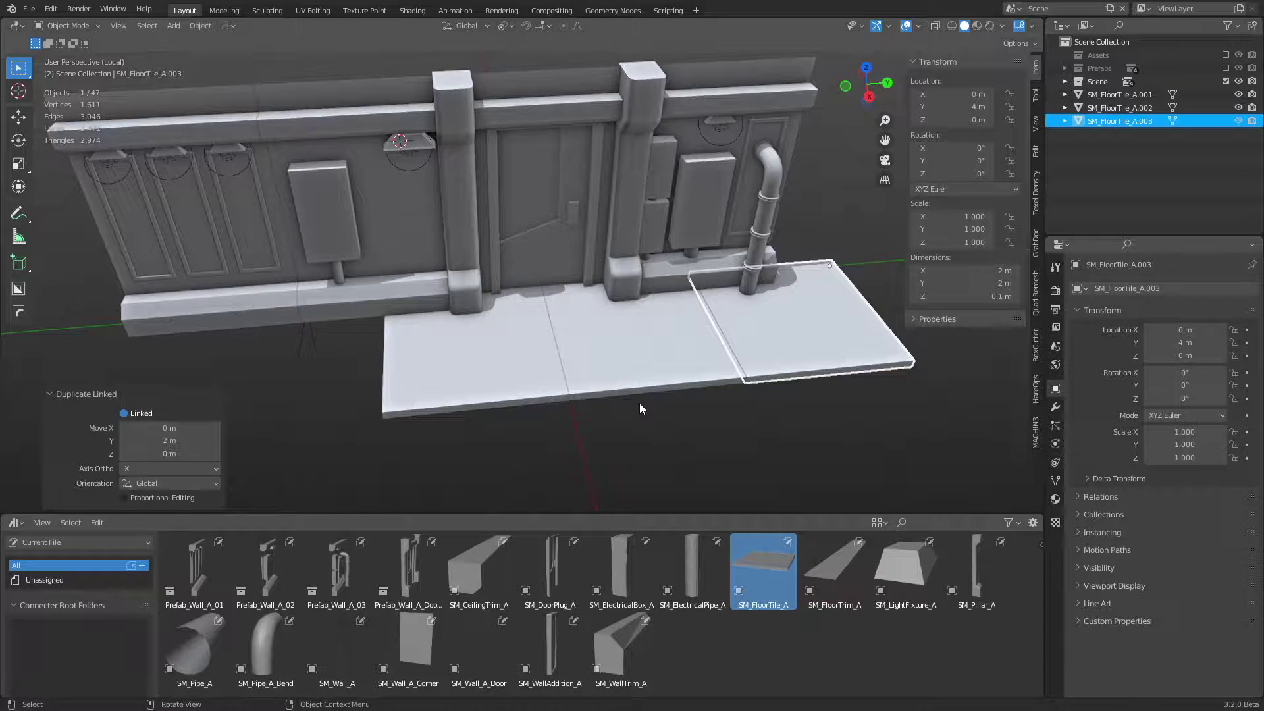
Step: Make a linked duplicate of the first floor tile -2 m along Y and repeat the duplication once
left_click(645, 351, "shift")
left_click(516, 376, "shift")
left_click(515, 378)
key("alt+d")
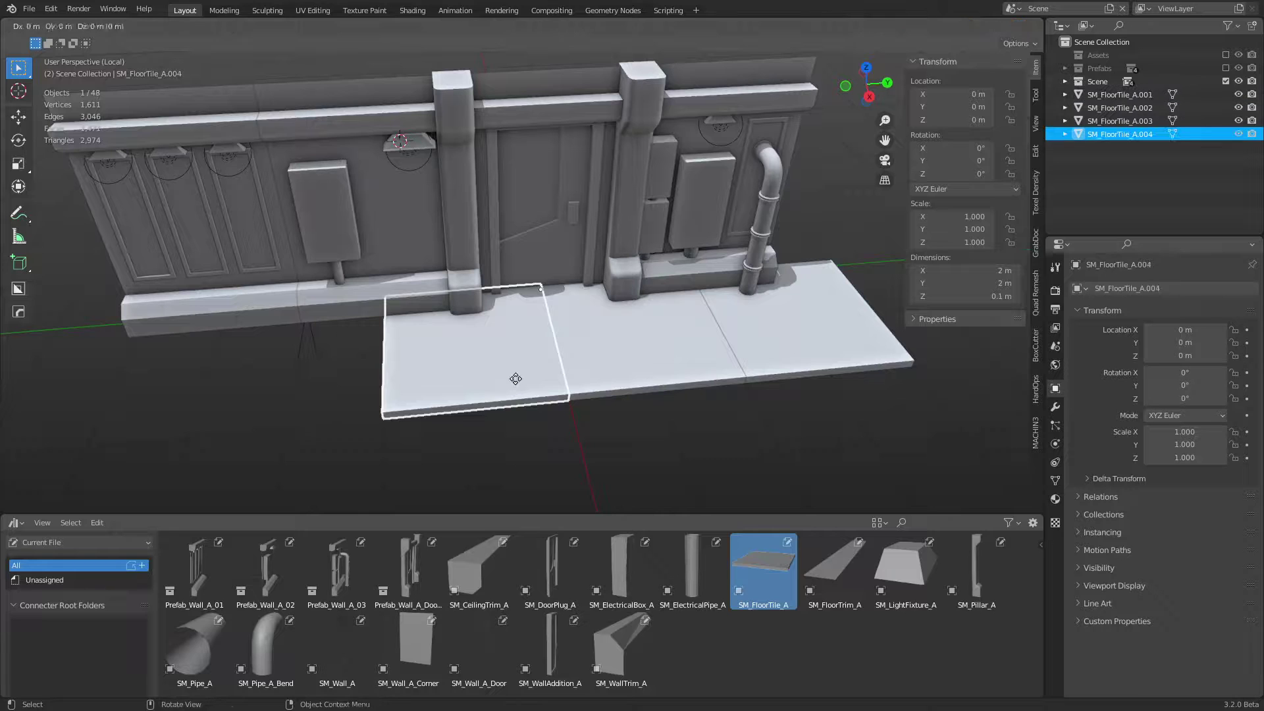
type("y-2")
key("Return")
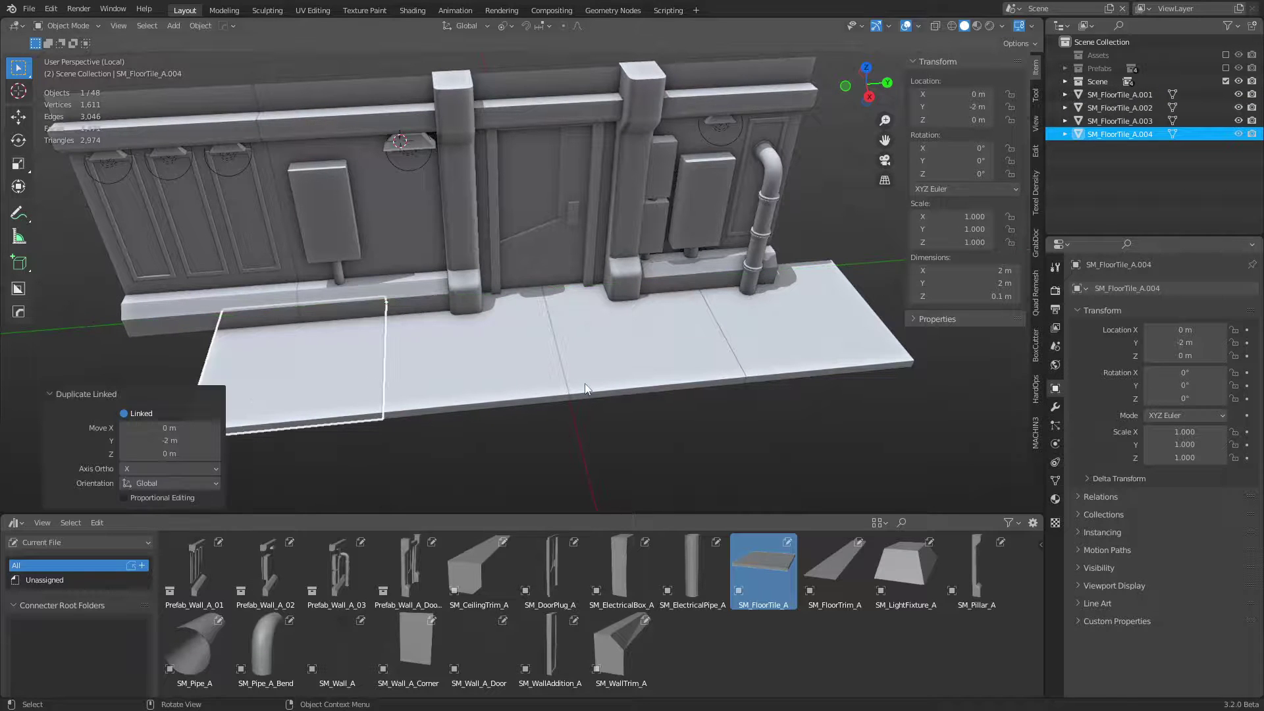
key("shift+r")
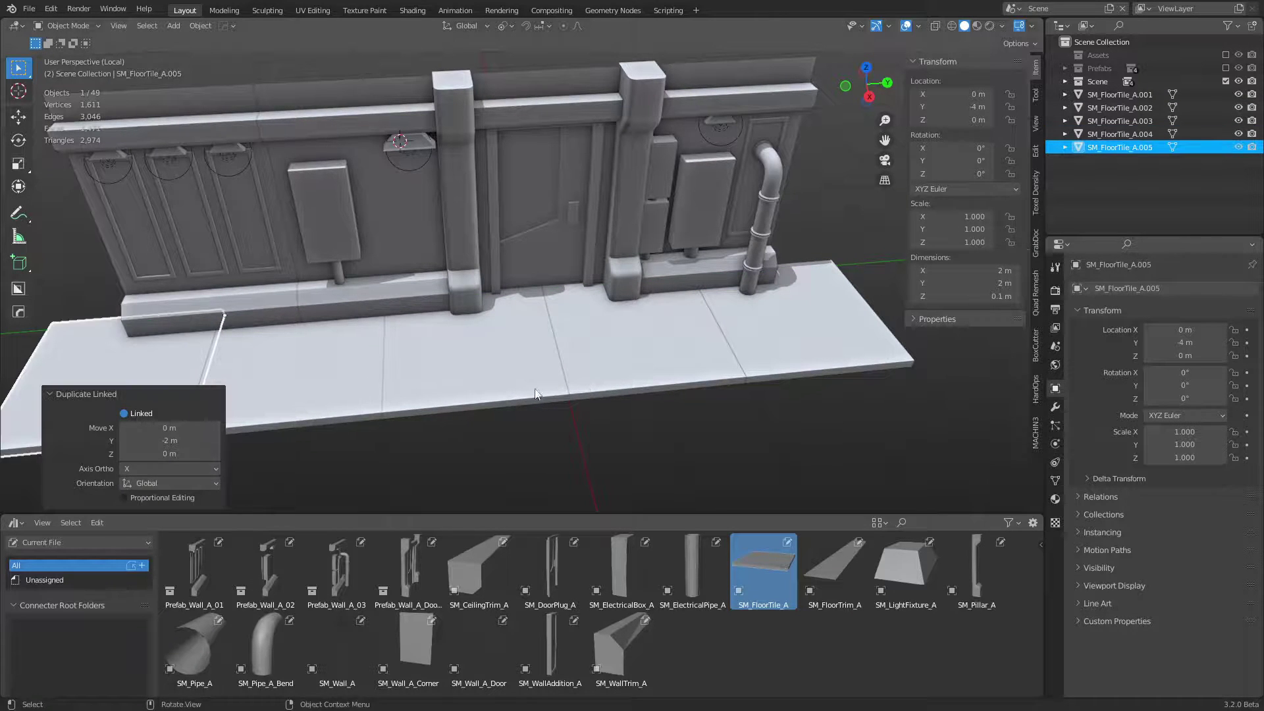
Step: Select all five floor tiles and move them 1 m along Y
left_click(370, 352, "shift")
left_click(494, 348, "shift")
left_click(592, 334, "shift")
left_click(714, 325, "shift")
left_click(760, 329, "shift")
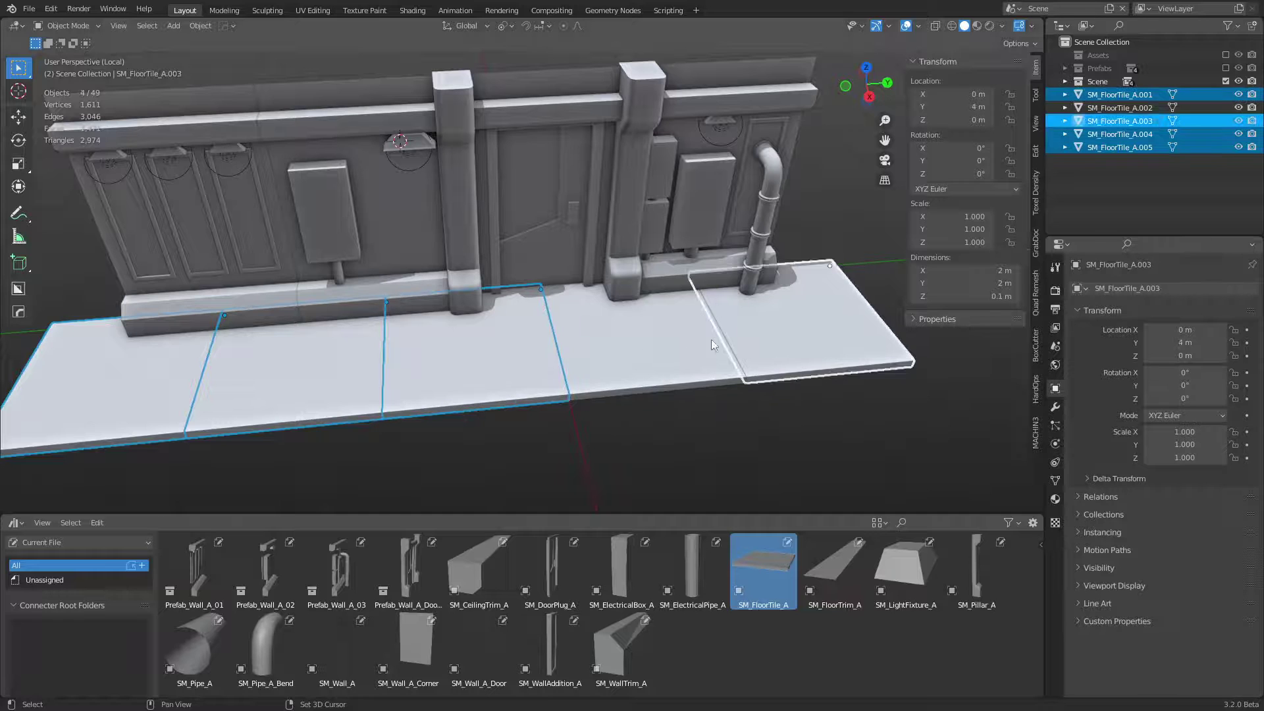
left_click(673, 348, "shift")
key("shift+space")
key("Escape")
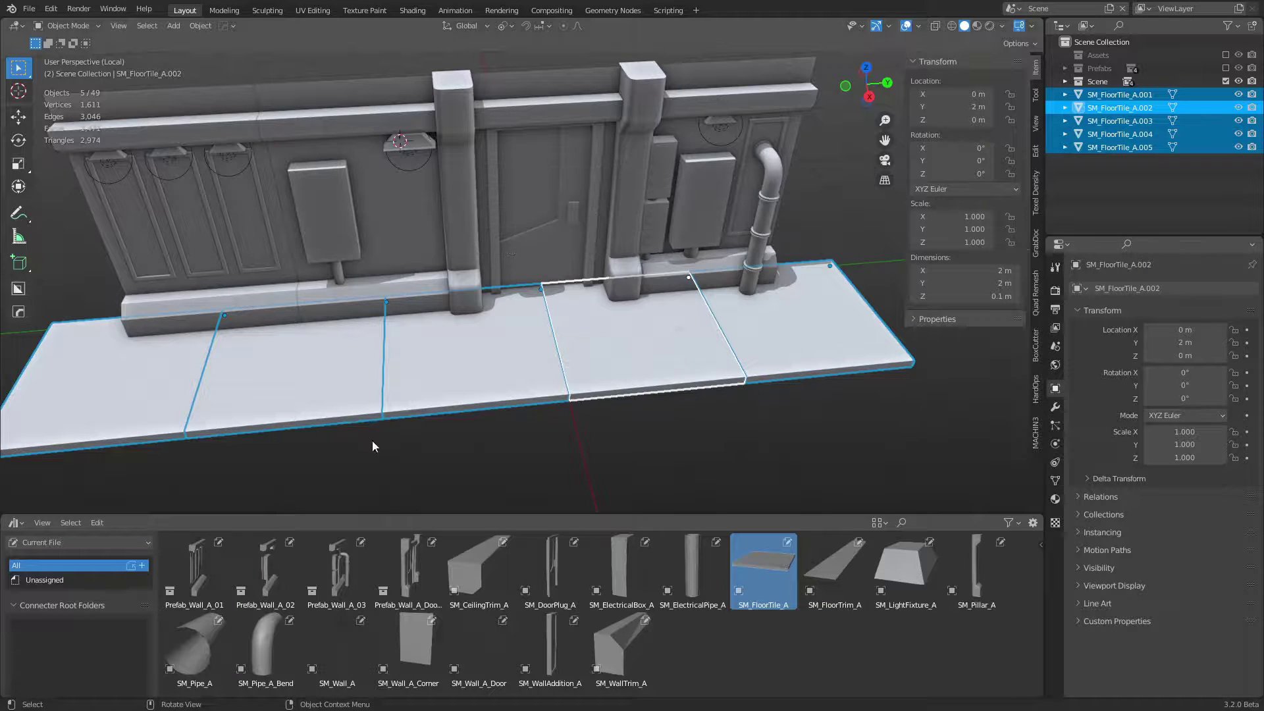
key("g")
key("y")
left_click(461, 434)
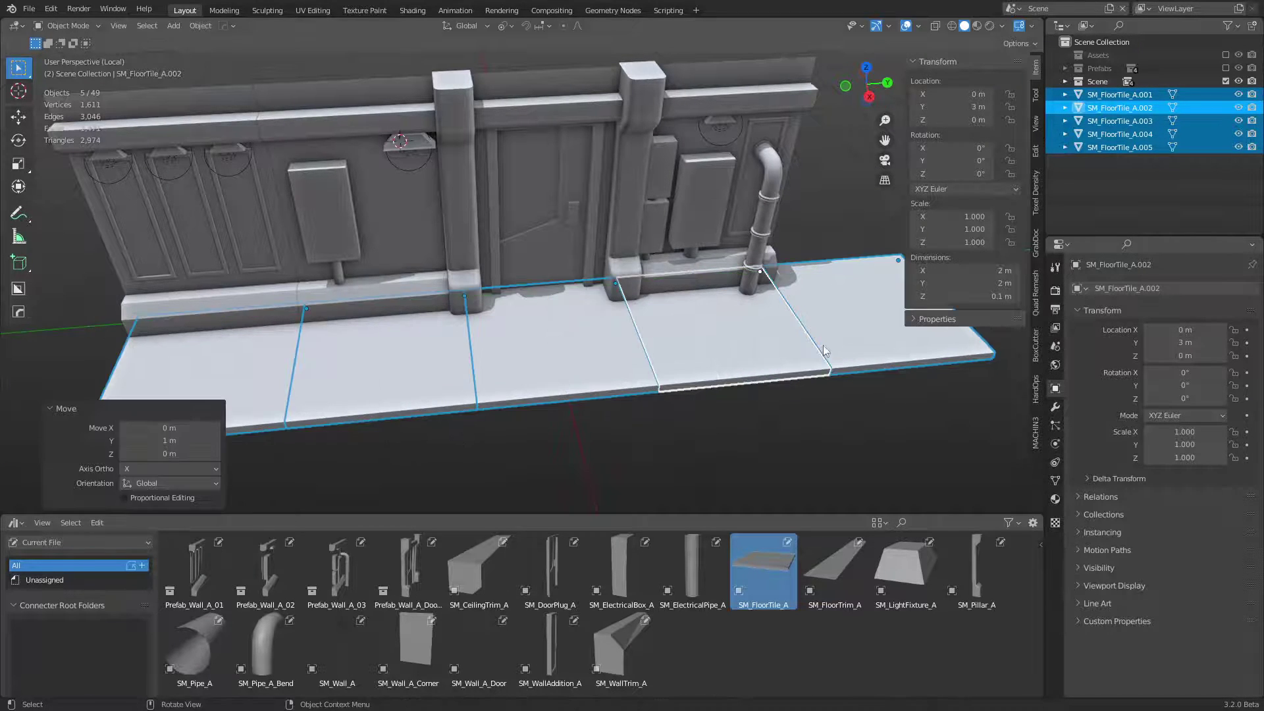
Step: Delete the end floor tile that extends past the pipe
left_click(819, 326)
key("x")
left_click(820, 316)
left_click(698, 345)
left_click(498, 372)
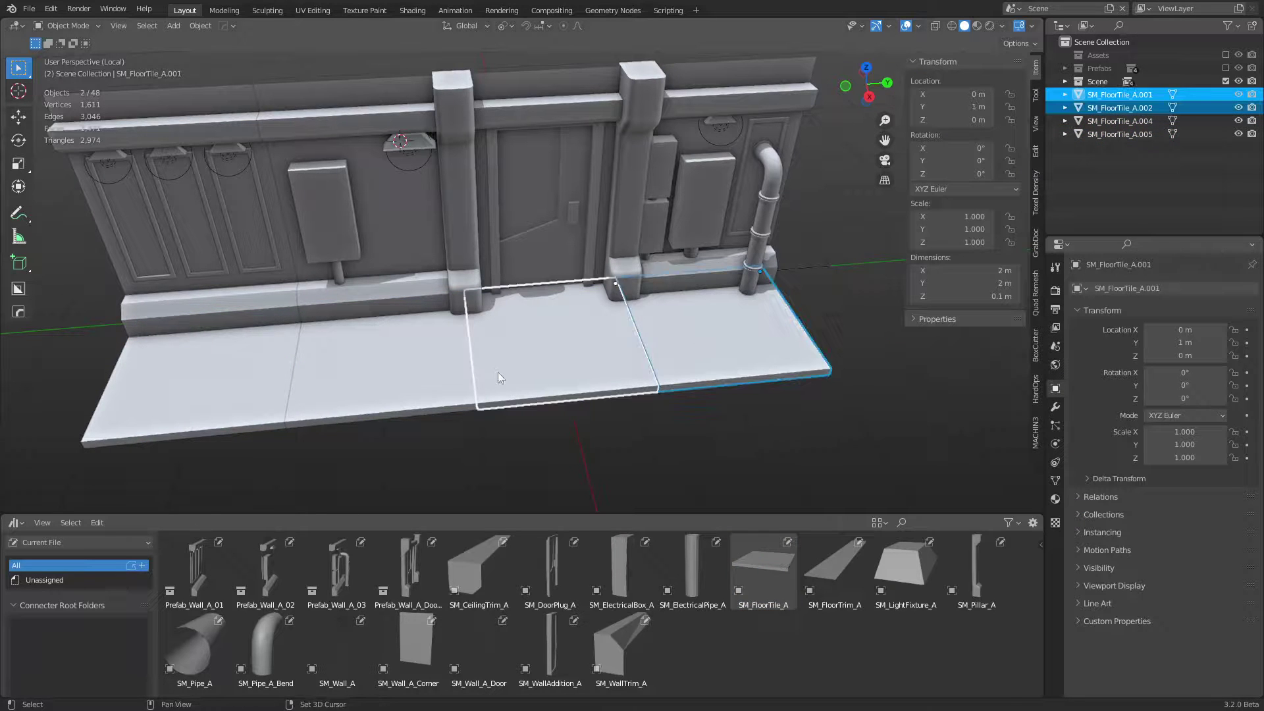
left_click(369, 380)
left_click(227, 385)
left_click(452, 368)
Step: Divide the floor tile in front of the door into four quadrants with centred loop cuts in both directions
left_click(547, 359)
key("KP_Decimal")
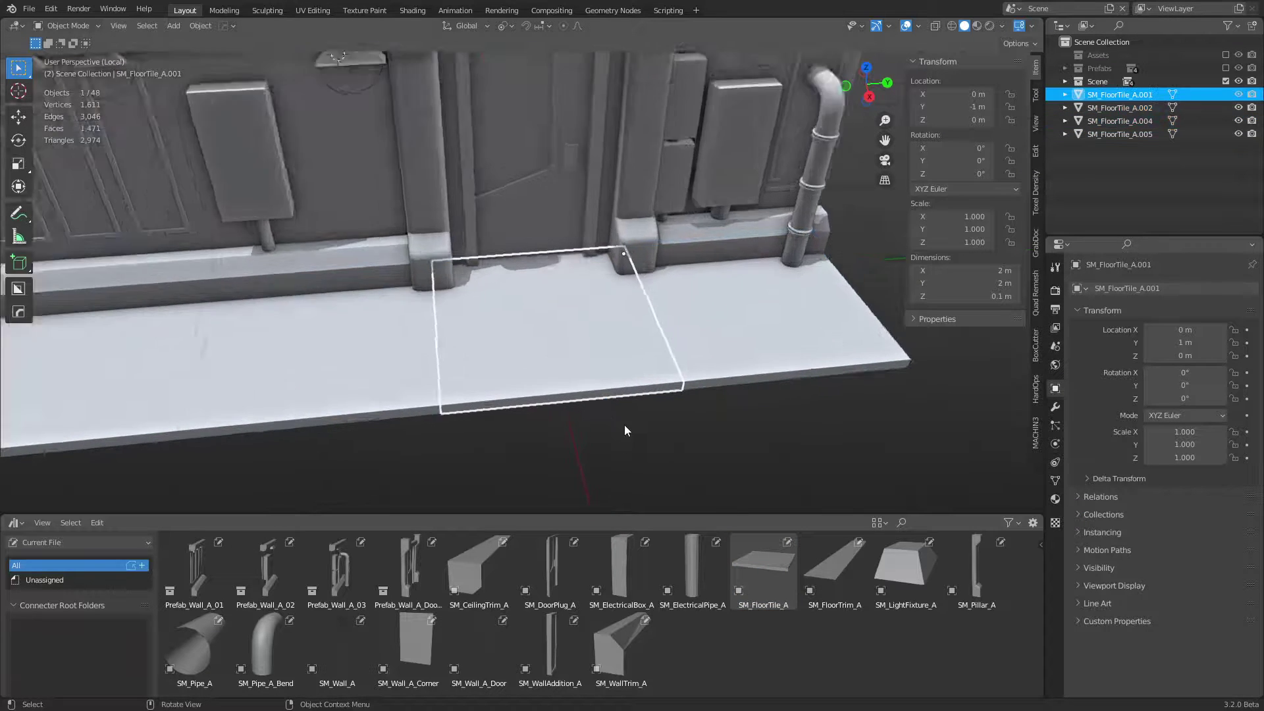
key("Tab")
middle_click_drag(439, 359, 485, 334)
key("ctrl+r")
left_click(597, 329)
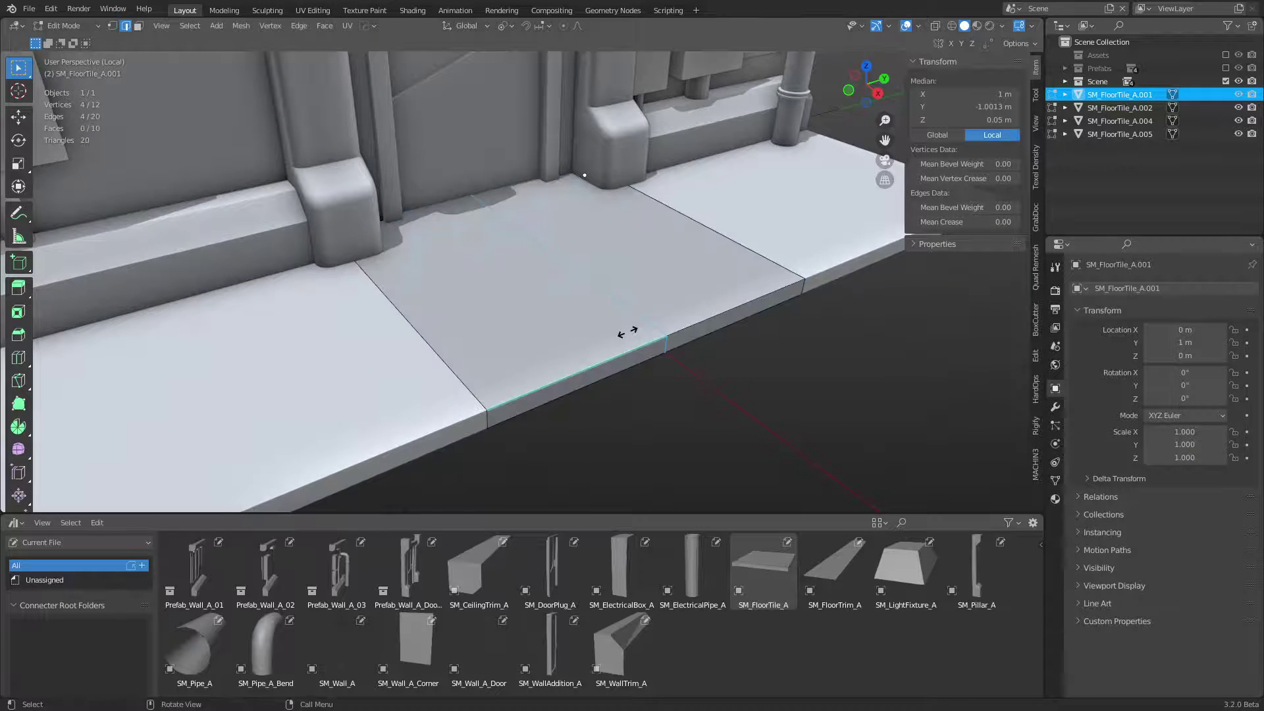
right_click(626, 333)
left_click(410, 302)
right_click(411, 302)
Step: Select the tile's four top faces and inset them individually by about 0.008 m
key("3")
left_click(503, 319)
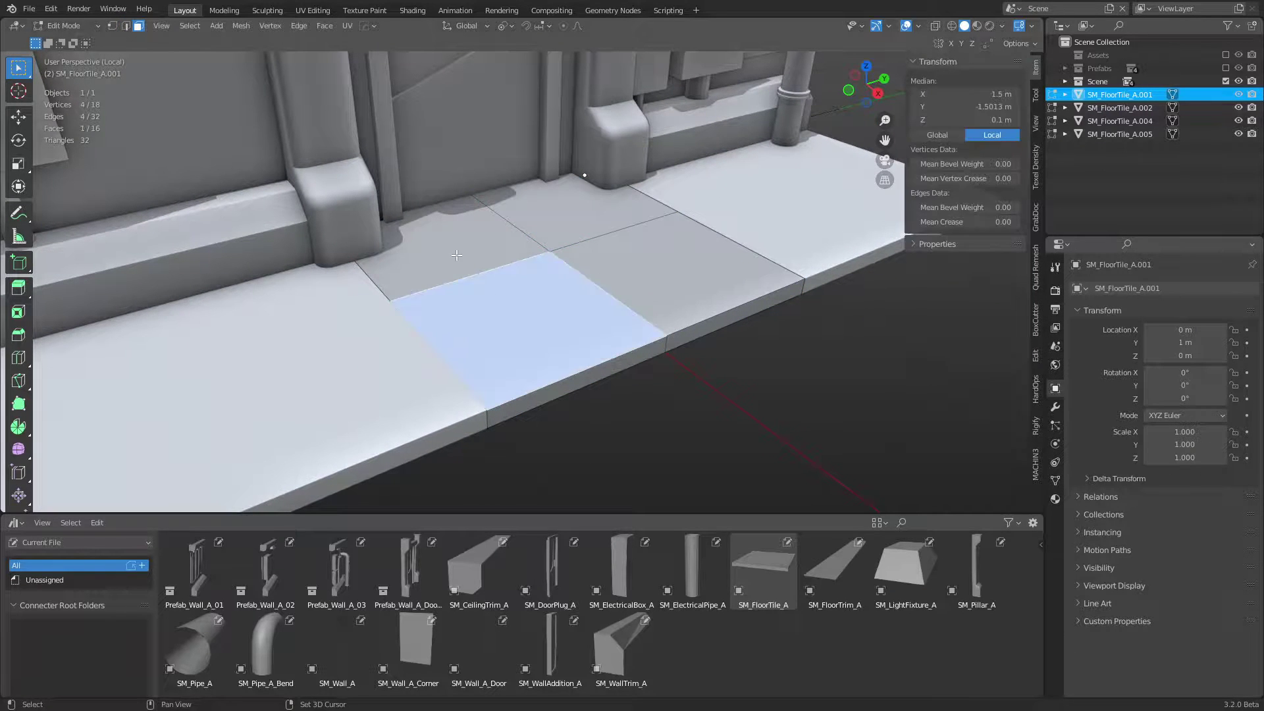
left_click(467, 247, "shift")
left_click(565, 215, "shift")
left_click(520, 310, "shift")
scroll(778, 407, "up", 2)
left_click(526, 394, "shift")
left_click(757, 296, "shift")
key("i")
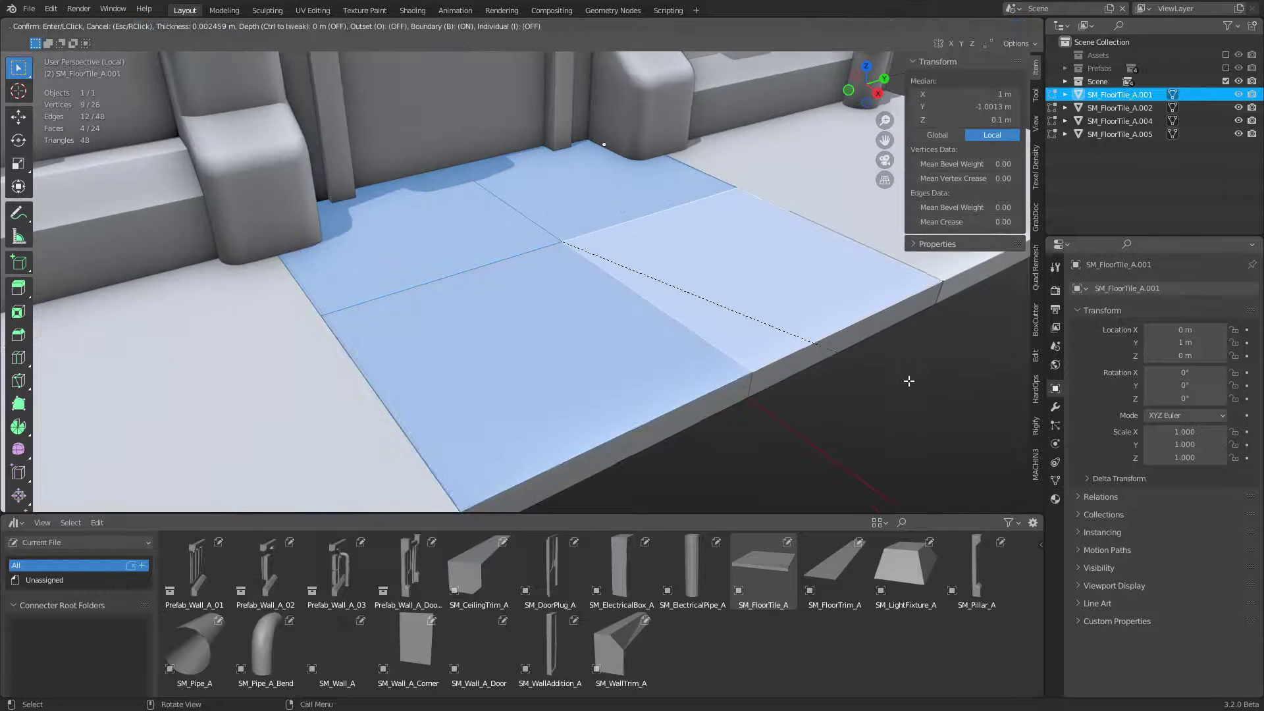
key("i")
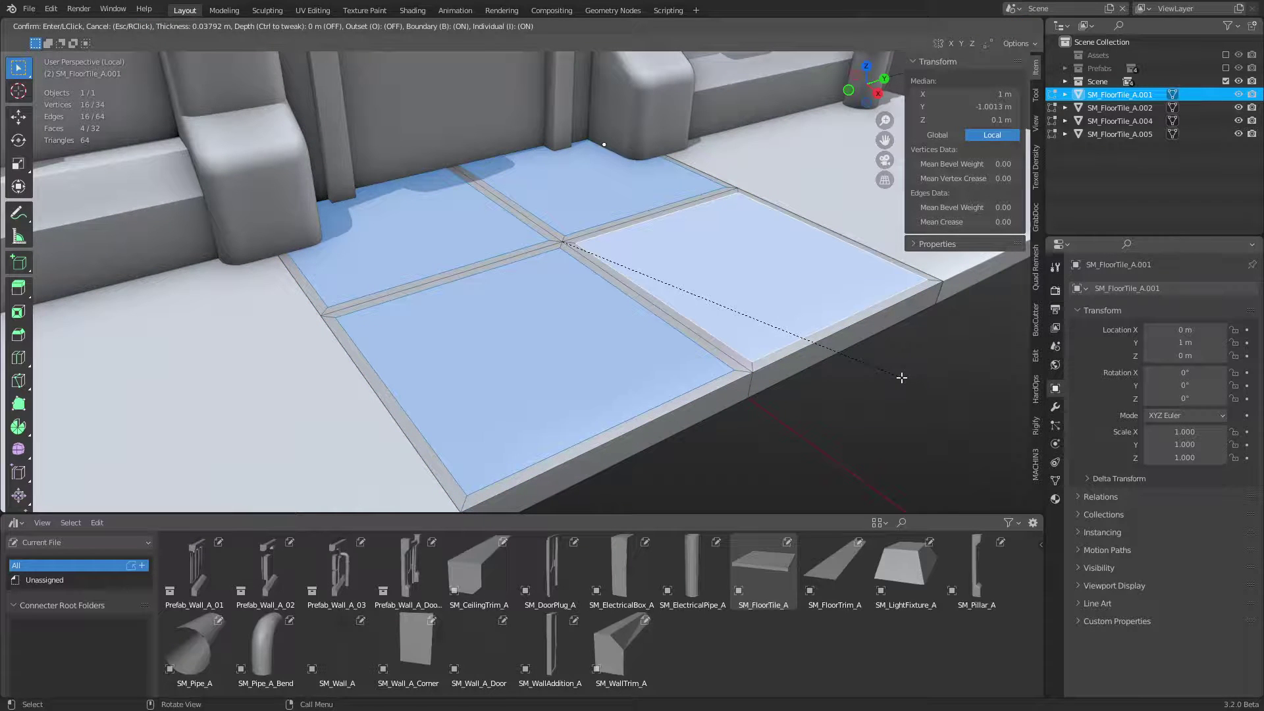
left_click(978, 386)
Step: Extrude the four inset faces upward by about 0.007 m, return to Object Mode and deselect the tile
key("e")
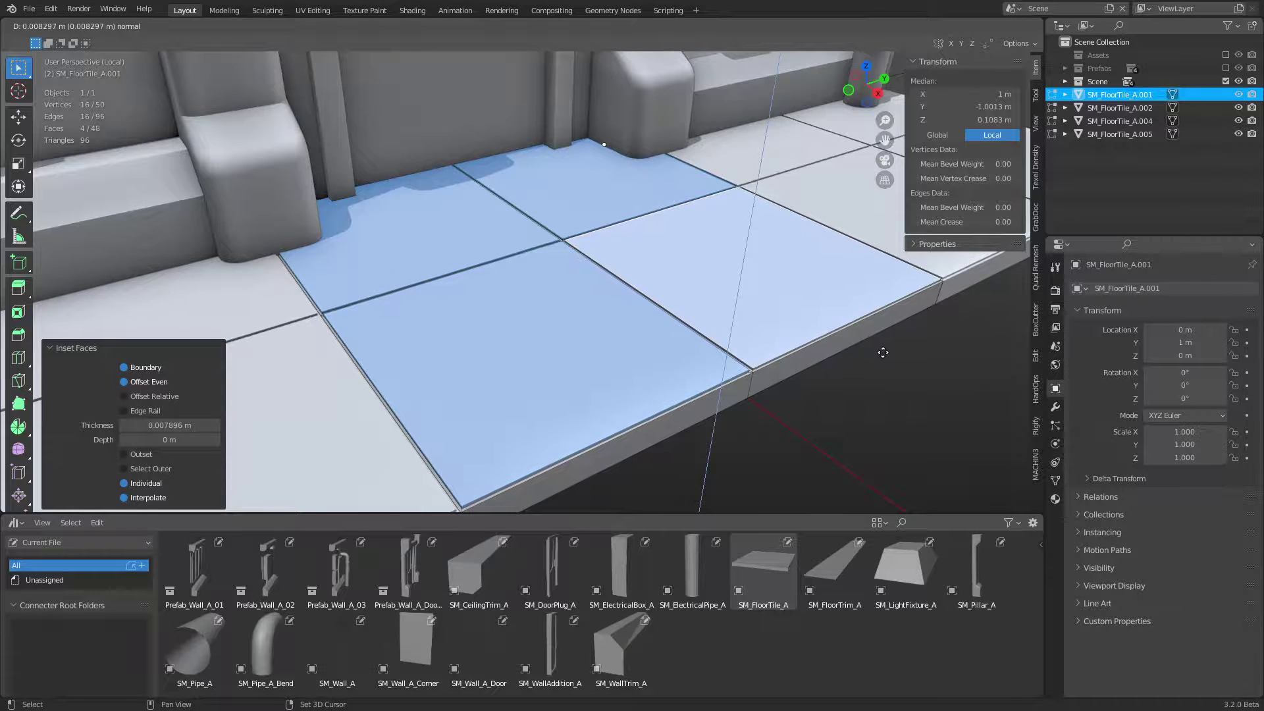
left_click(887, 355)
key("Tab")
left_click(841, 356)
left_click(907, 401)
Step: Add the SM_FloorTrim_A asset onto the floor tiles at the base of the door
scroll(720, 312, "down", 6)
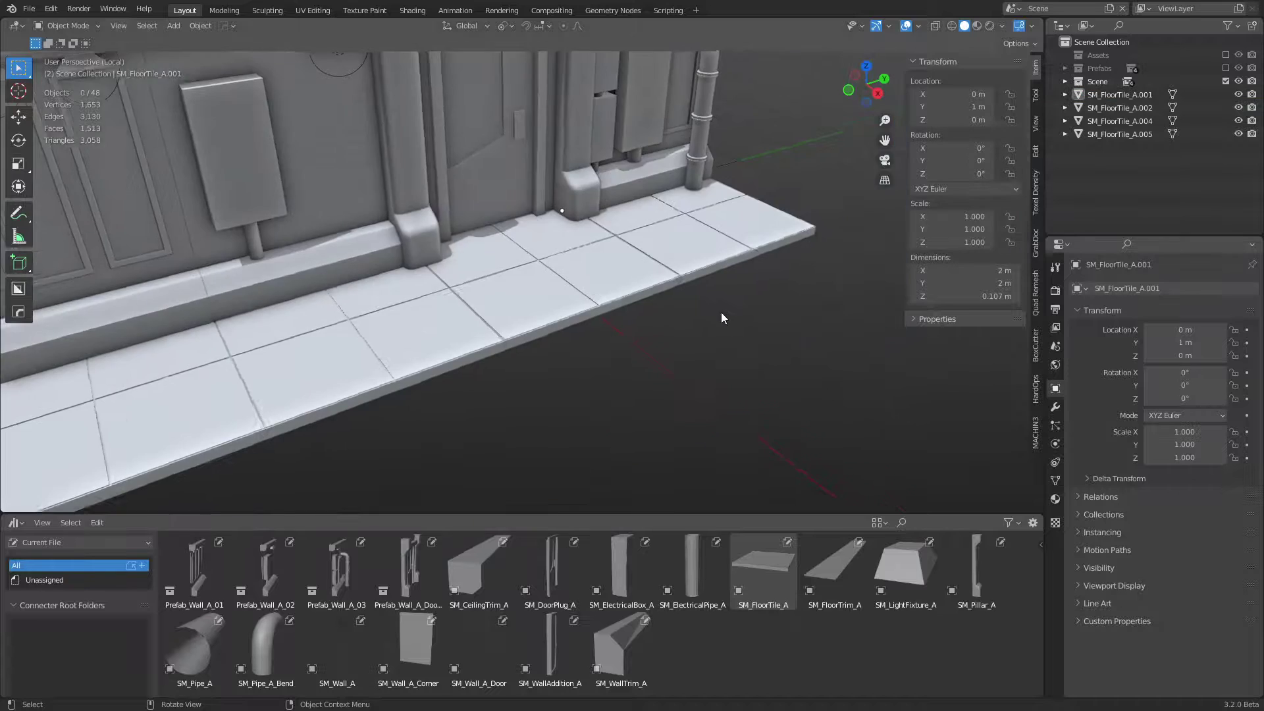
middle_click_drag(721, 312, 463, 378)
scroll(553, 303, "down", 5)
scroll(553, 307, "up", 4)
middle_click_drag(435, 332, 583, 444)
scroll(484, 366, "up", 2)
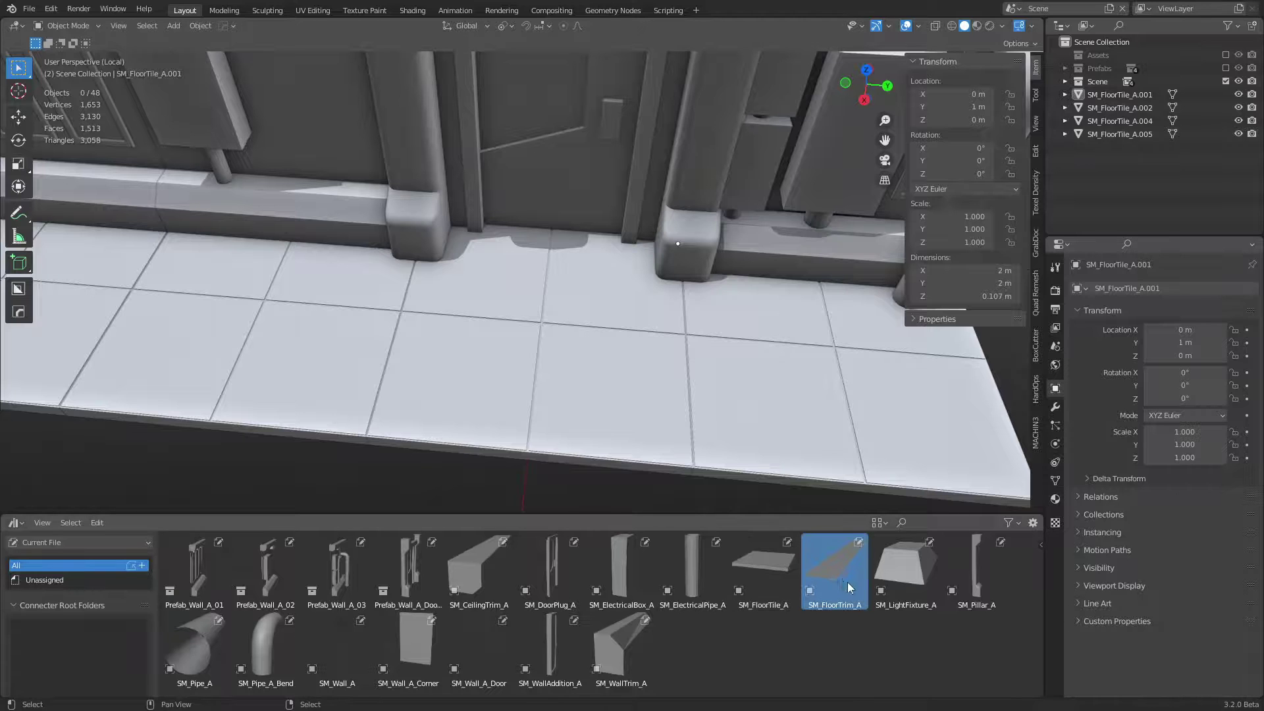
left_click_drag(847, 582, 548, 281)
middle_click_drag(563, 331, 704, 339)
Step: Snap the floor trim to X 0 m, Y 0 m, Z 0.1 m in the front view
key("g")
left_click(558, 327, "ctrl")
key("g")
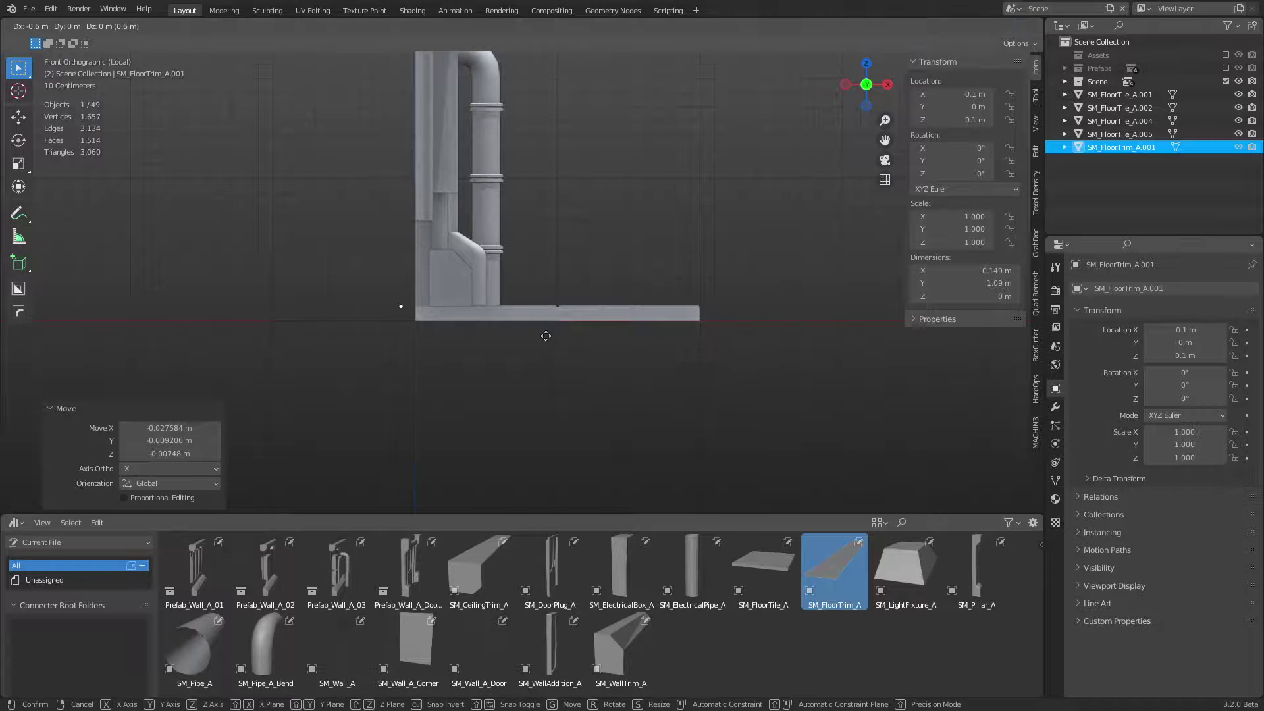
left_click(559, 336, "ctrl")
middle_click_drag(559, 336, 617, 334)
Step: Extrude the floor trim's whole plane upward in Edit Mode to give it a thickness of about 0.016 m
middle_click_drag(492, 330, 560, 305, "alt")
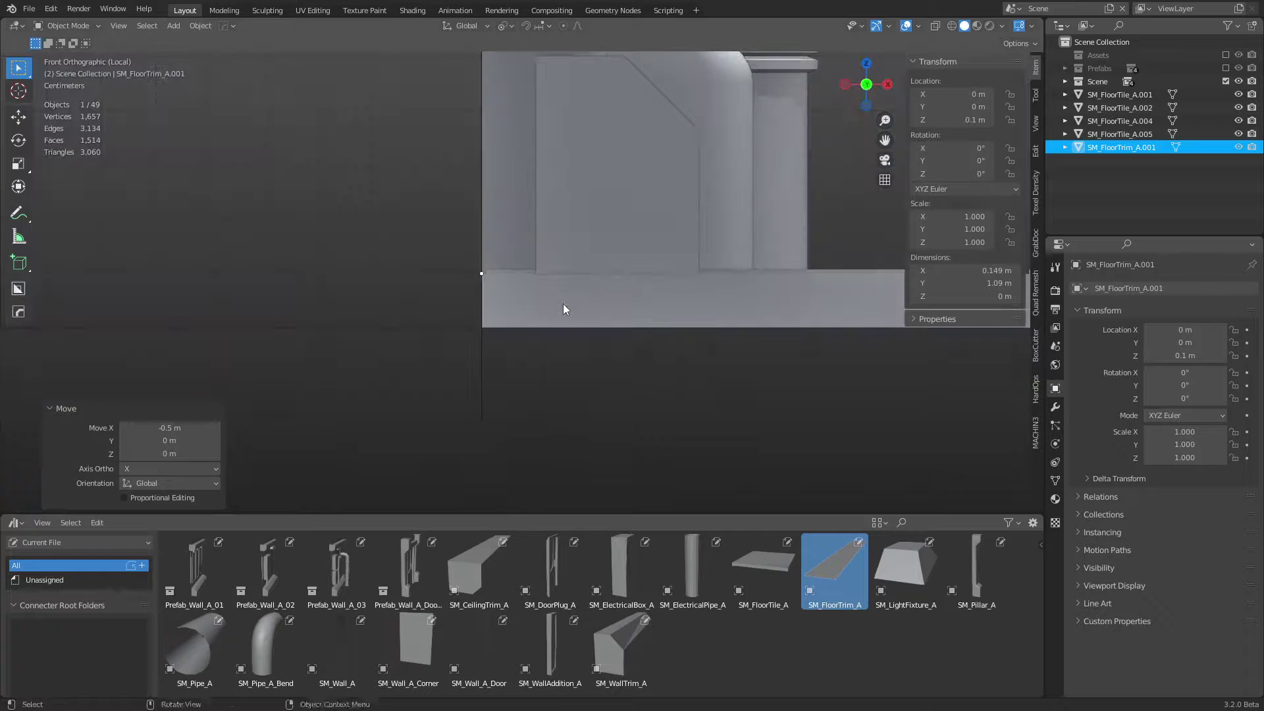
key("alt+z")
key("Tab")
key("1")
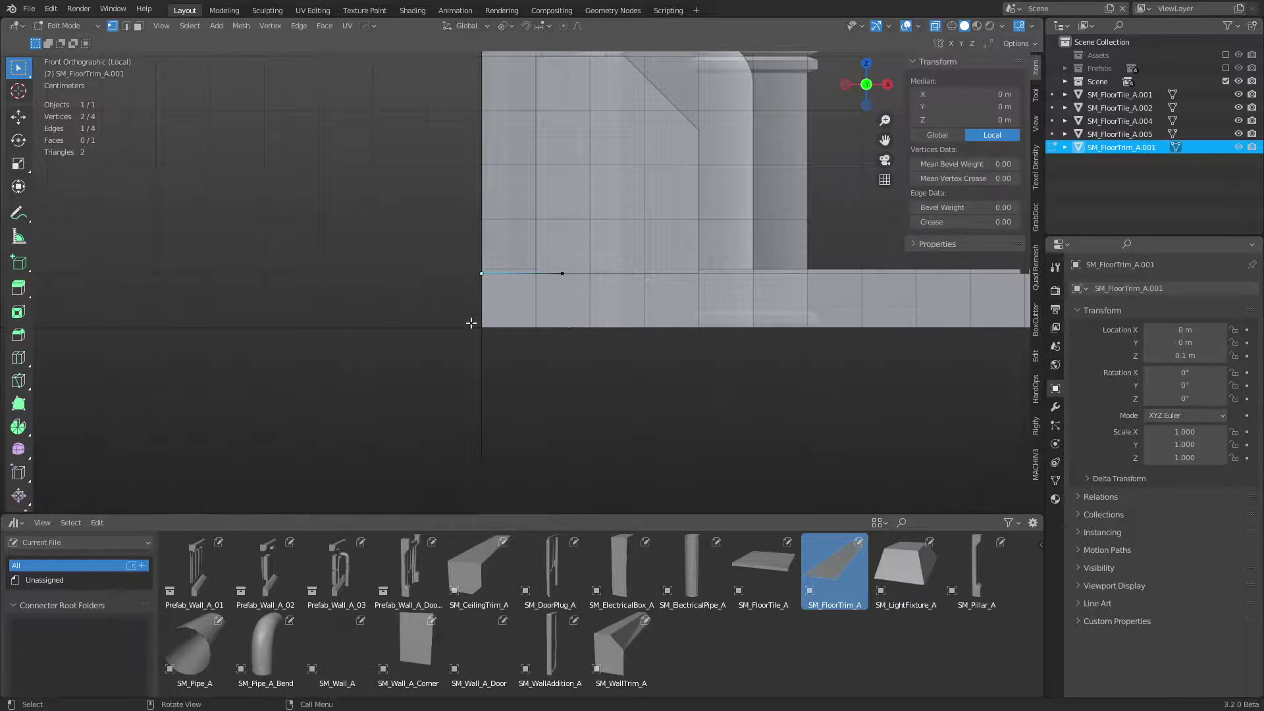
left_click(429, 309)
middle_click_drag(431, 309, 551, 297)
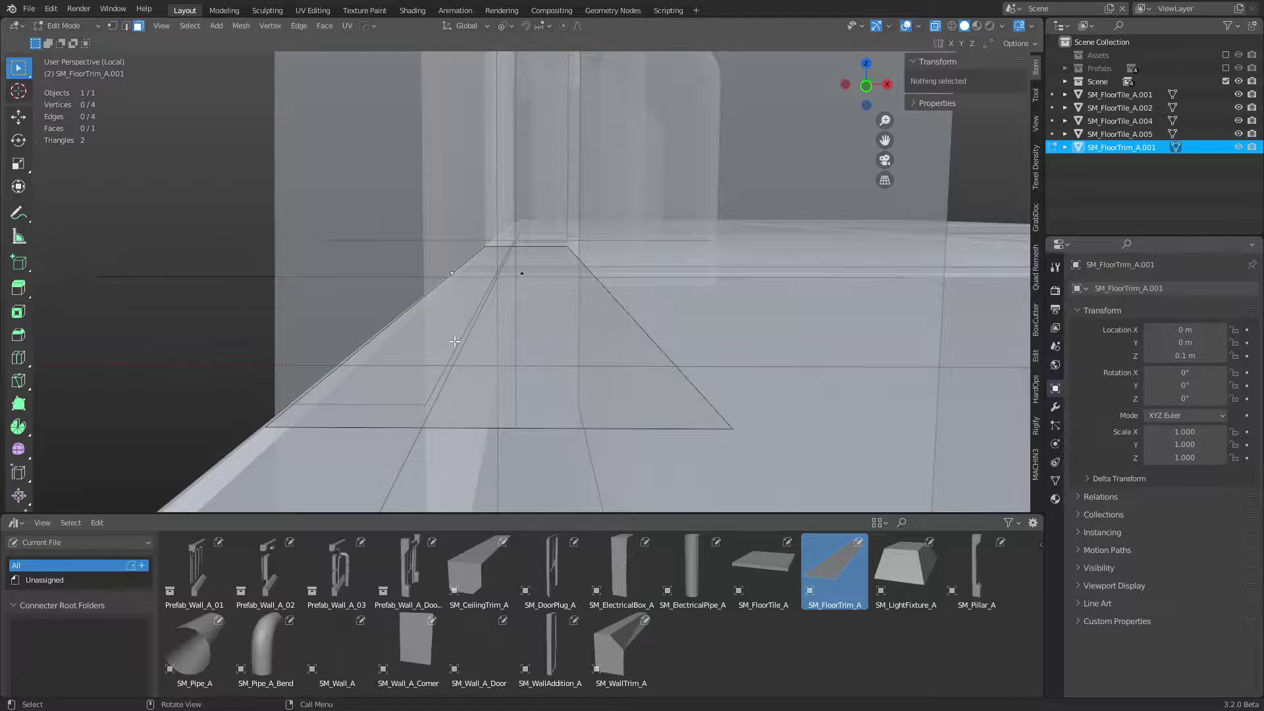
key("a")
key("e")
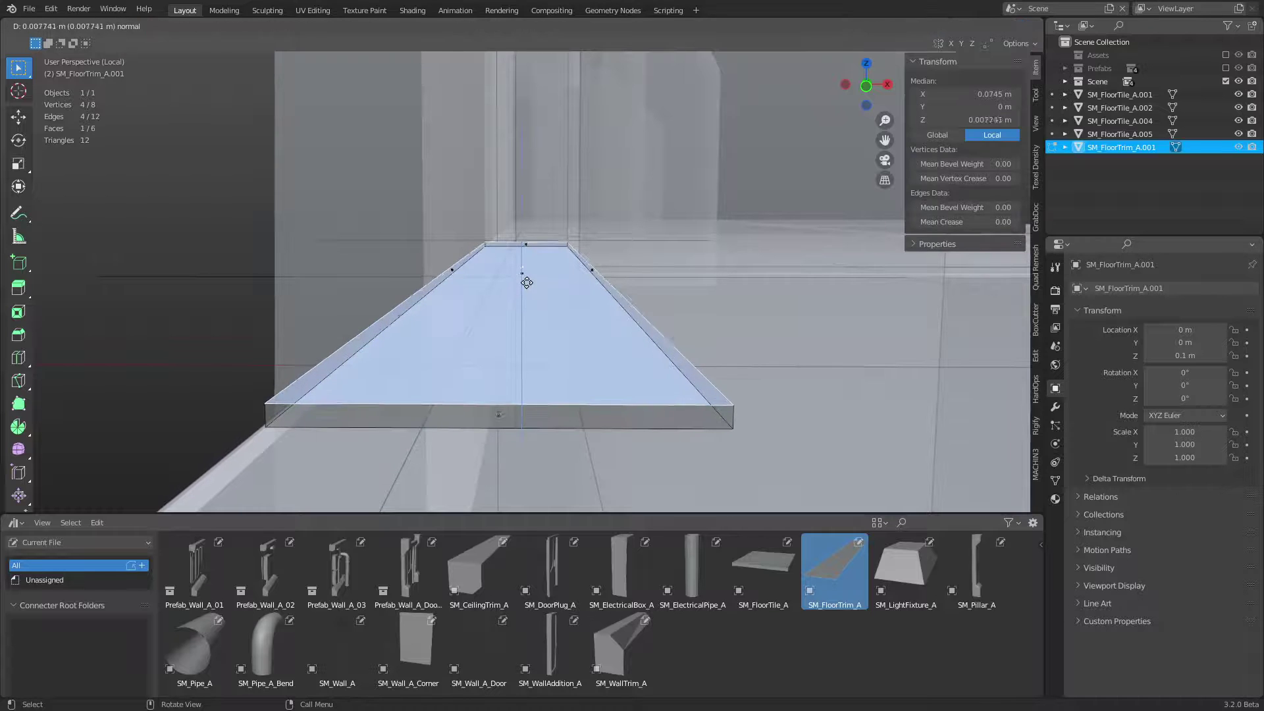
left_click(524, 280)
Step: Bevel the floor trim's front upper edge with a single narrow segment and return to Object Mode
key("alt+z")
key("2")
middle_click_drag(699, 344, 642, 354)
left_click(476, 280)
key("ctrl+b")
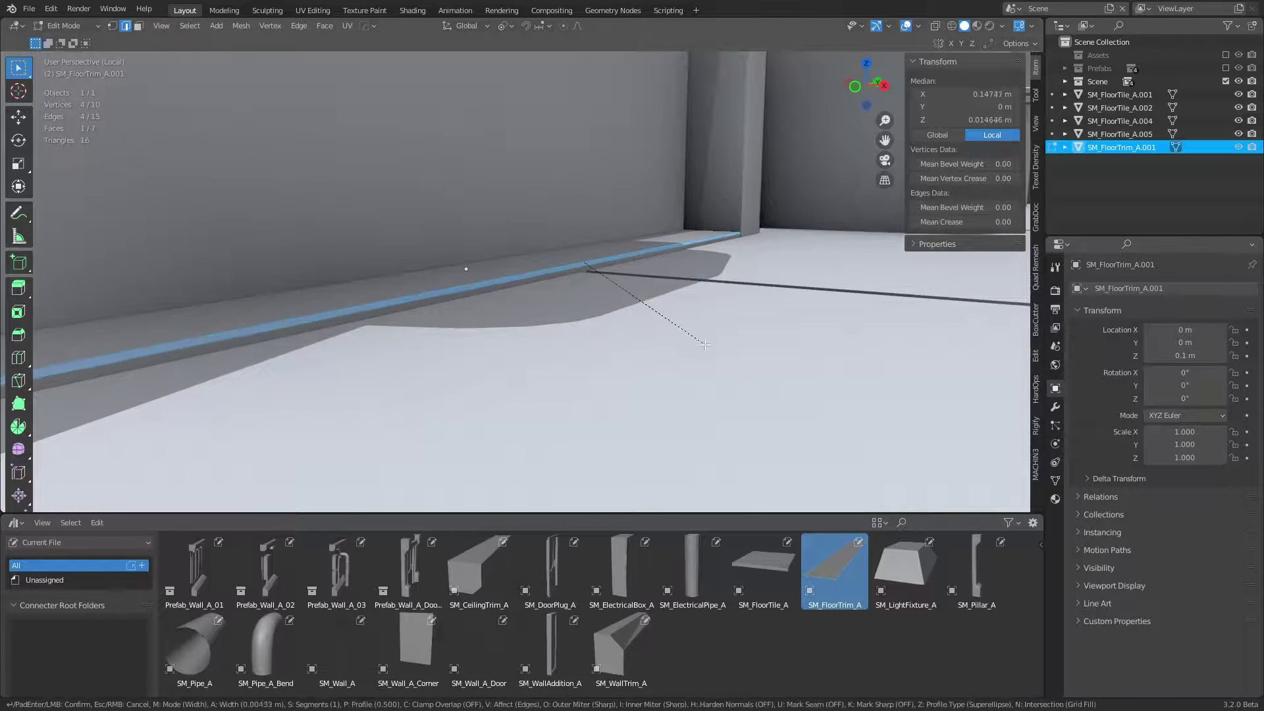
left_click(718, 354)
key("ctrl+Tab")
left_click(612, 350)
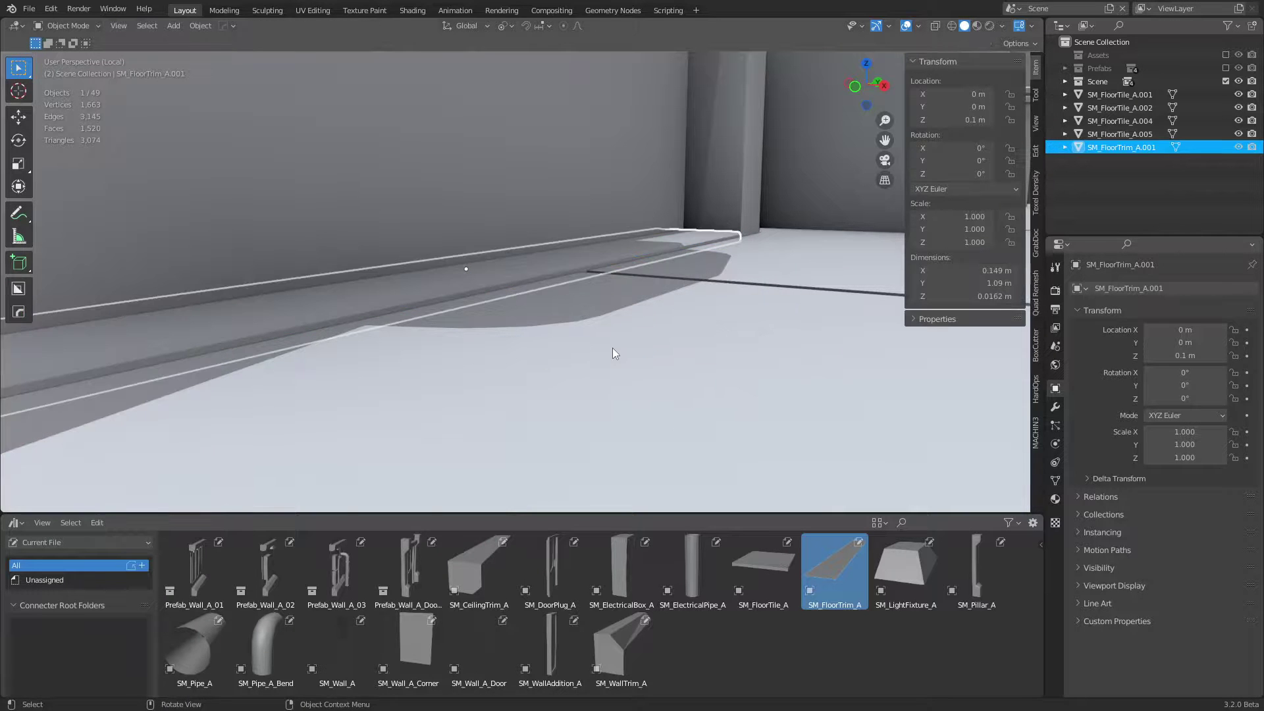
Step: Raise the floor trim's top face along Z in Edit Mode so the trim is about 0.0235 m high, and return to Object Mode
middle_click_drag(612, 348, 682, 343)
left_click(420, 459)
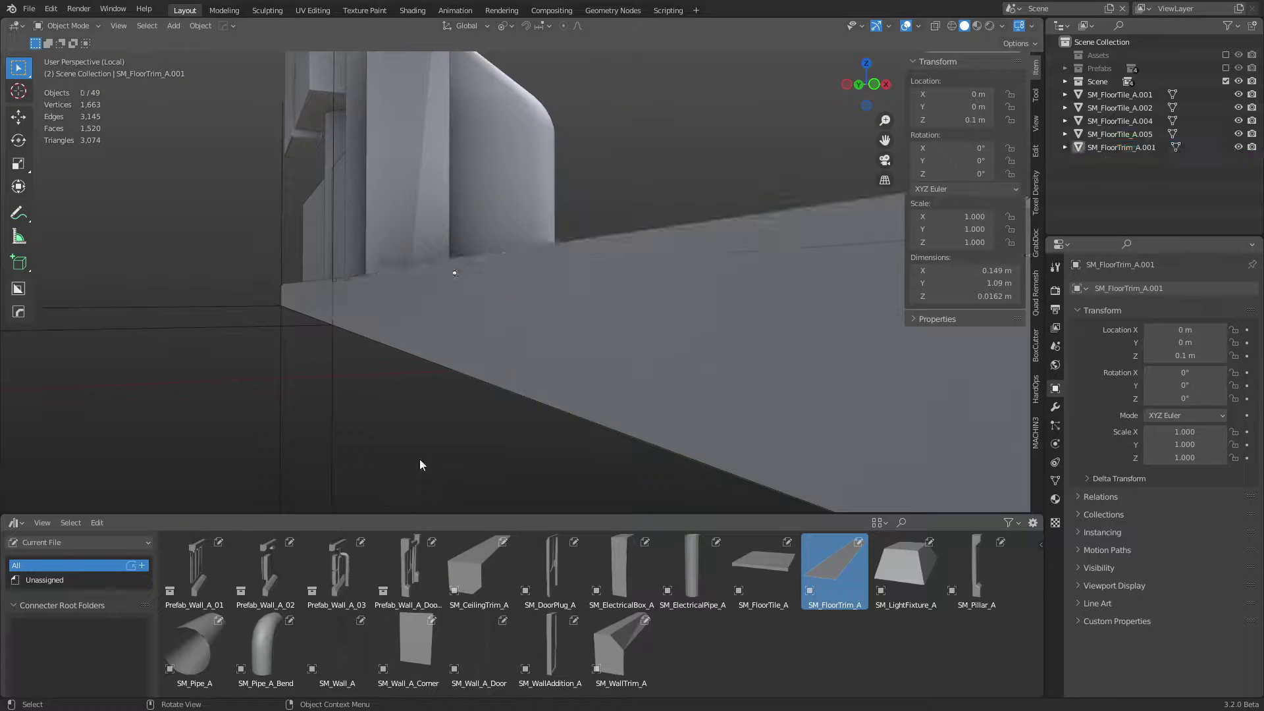
middle_click_drag(420, 460, 524, 338)
scroll(603, 329, "down", 6)
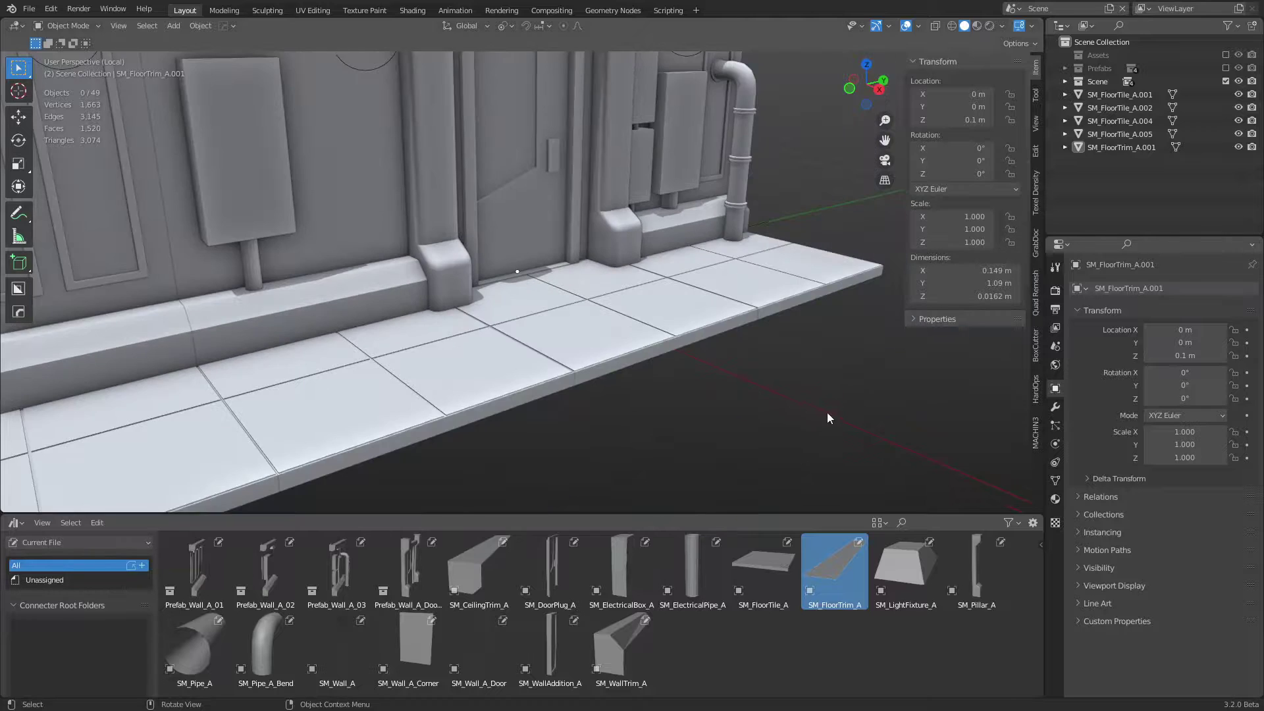
middle_click_drag(827, 412, 560, 264)
scroll(561, 264, "up", 4)
scroll(560, 268, "up", 2)
left_click(550, 279)
key("ctrl+Tab")
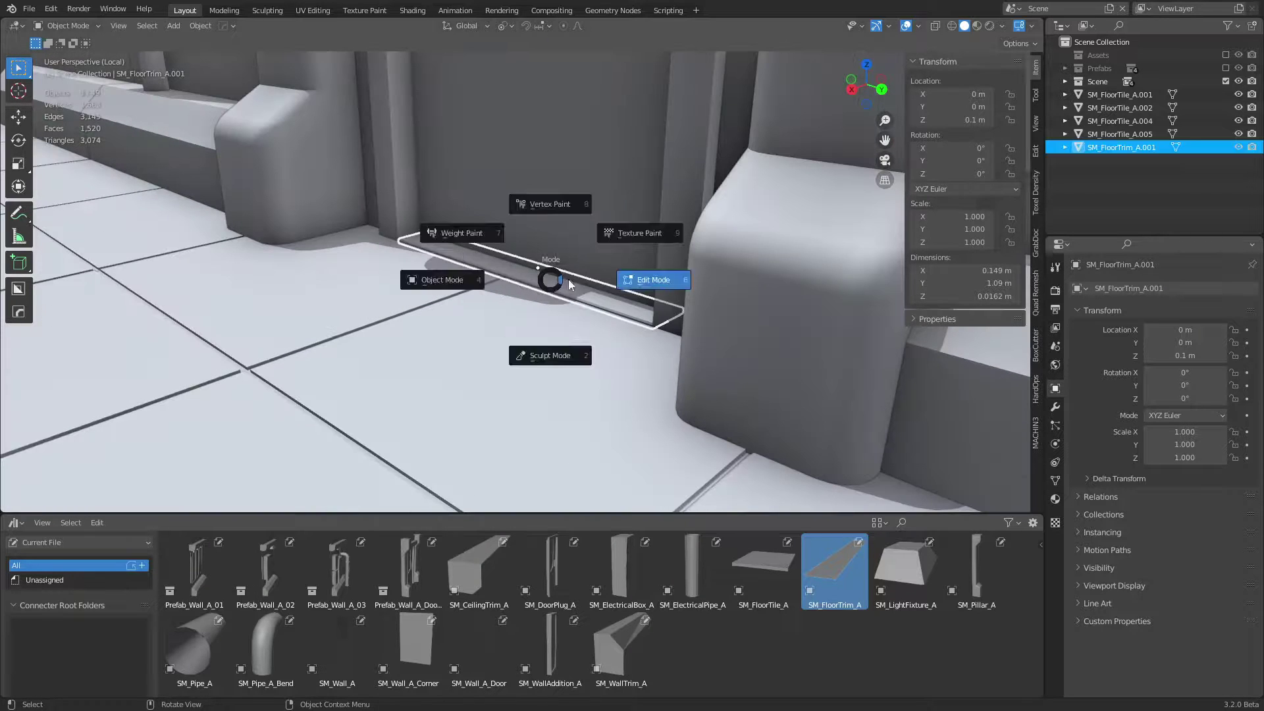
left_click(576, 282)
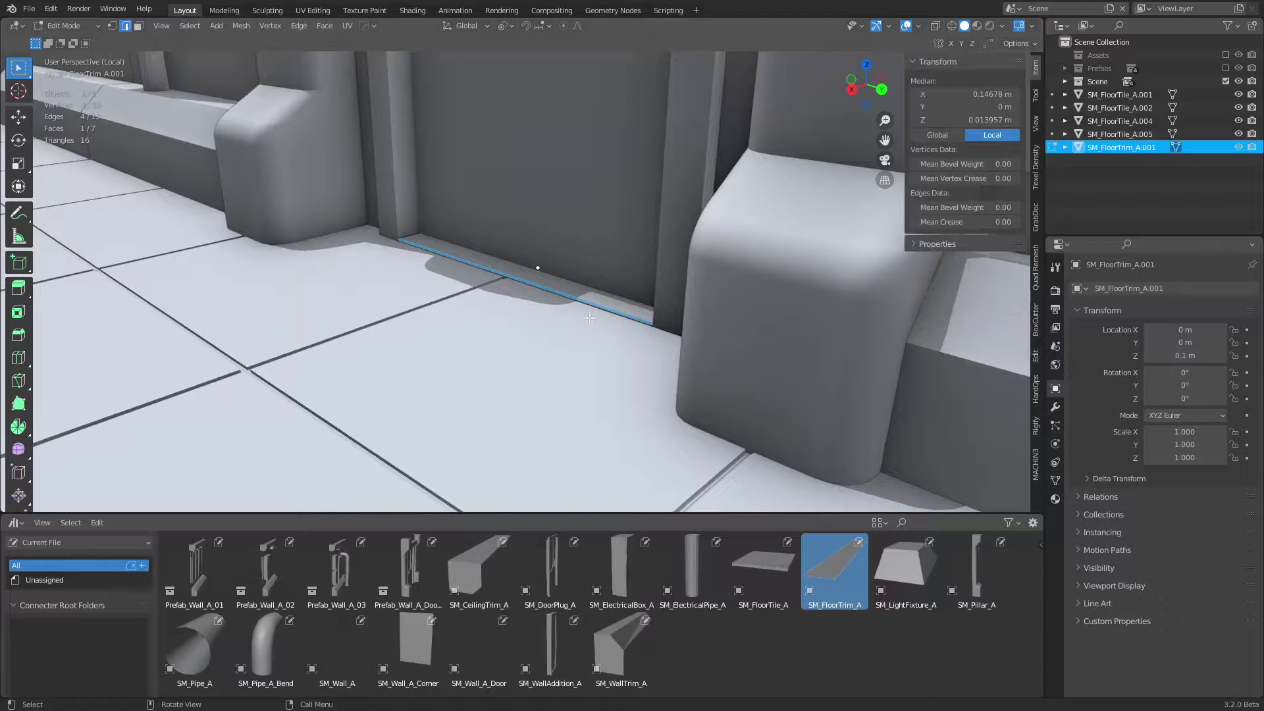
left_click(572, 290)
key("g")
key("z")
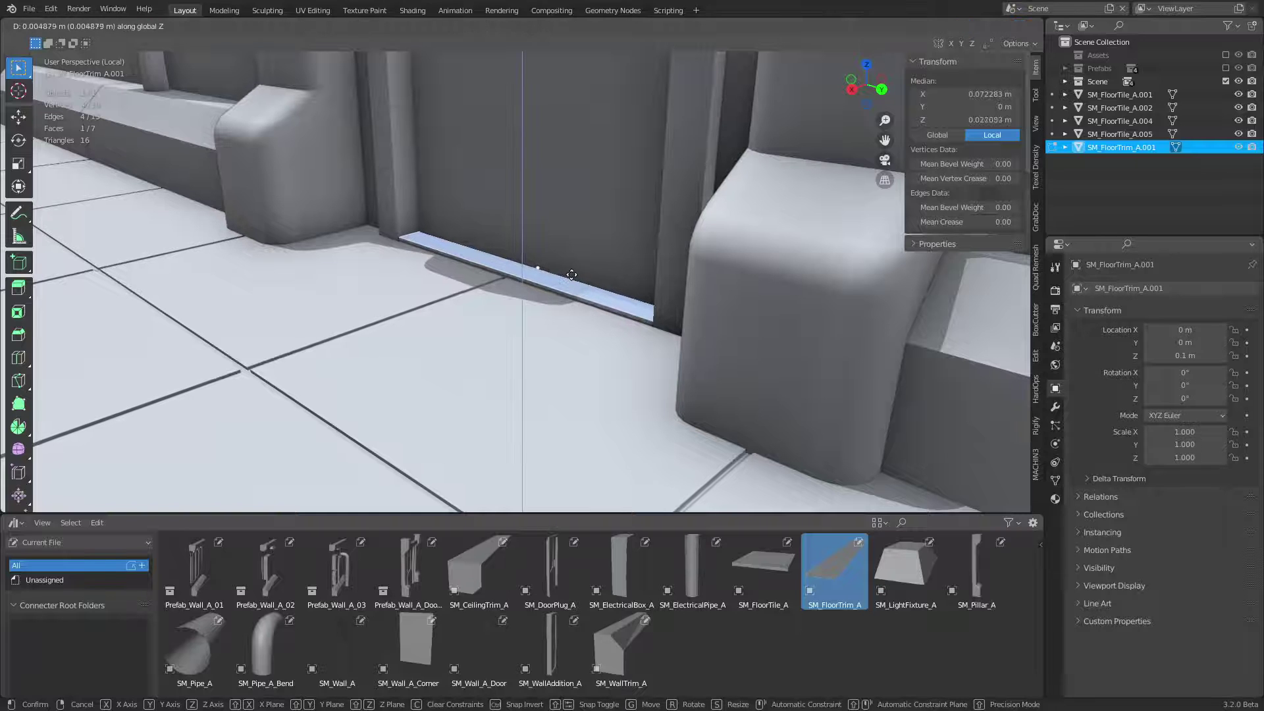
left_click(573, 275)
key("ctrl+Tab")
left_click(516, 270)
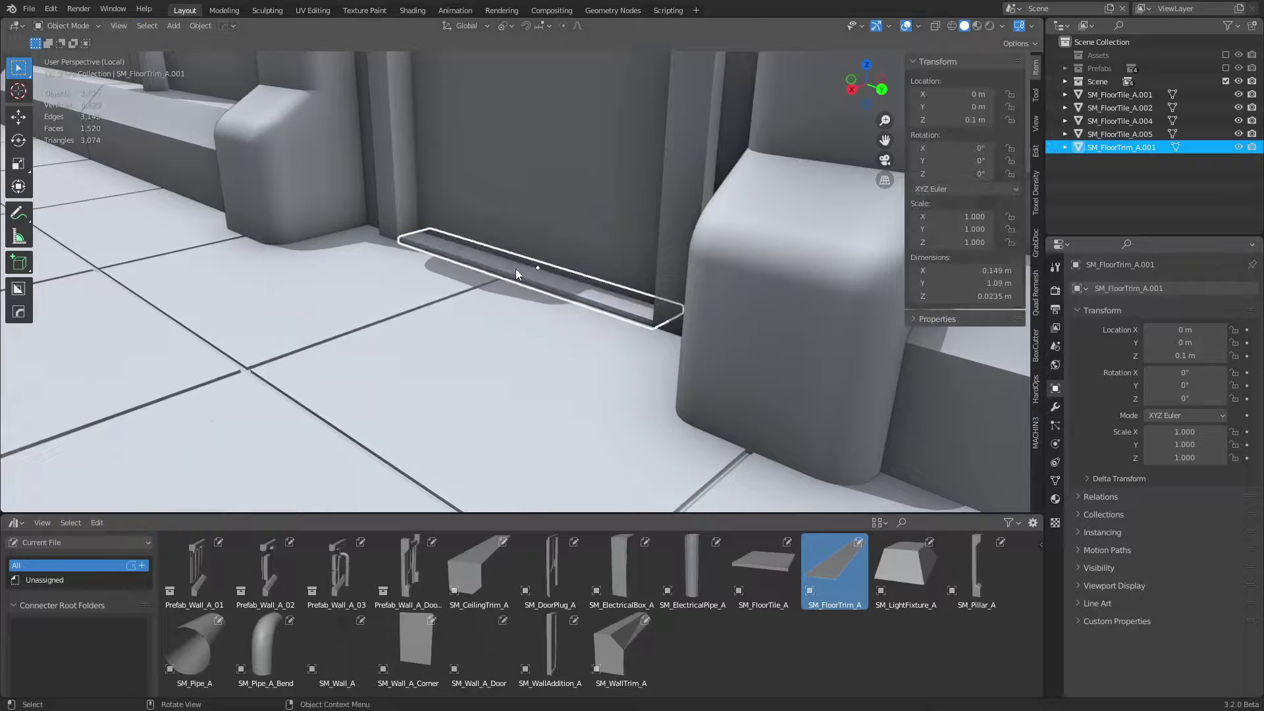
Step: Examine the wall, door and floor assembly with Rendered viewport shading to judge the lighting
scroll(516, 268, "down", 10)
left_click(430, 366)
scroll(497, 335, "up", 8)
middle_click_drag(476, 382, 954, 42)
scroll(609, 370, "down", 3)
left_click(988, 26)
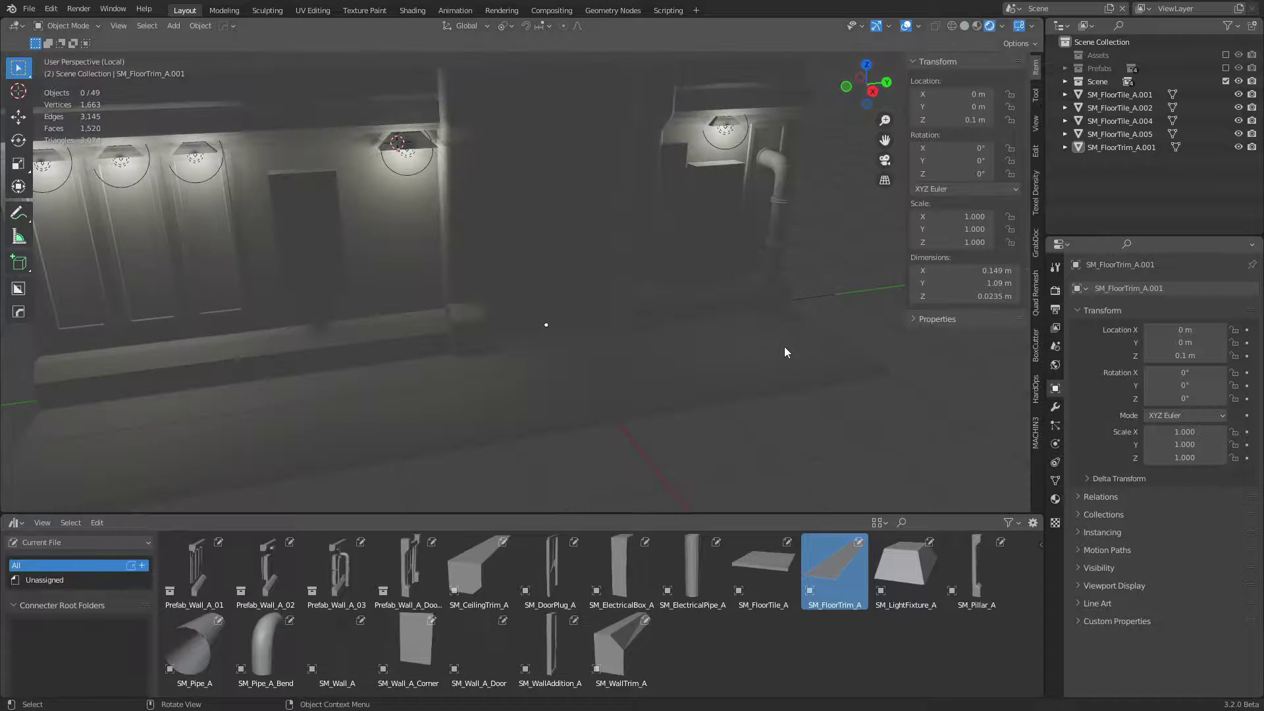
middle_click_drag(784, 346, 649, 365)
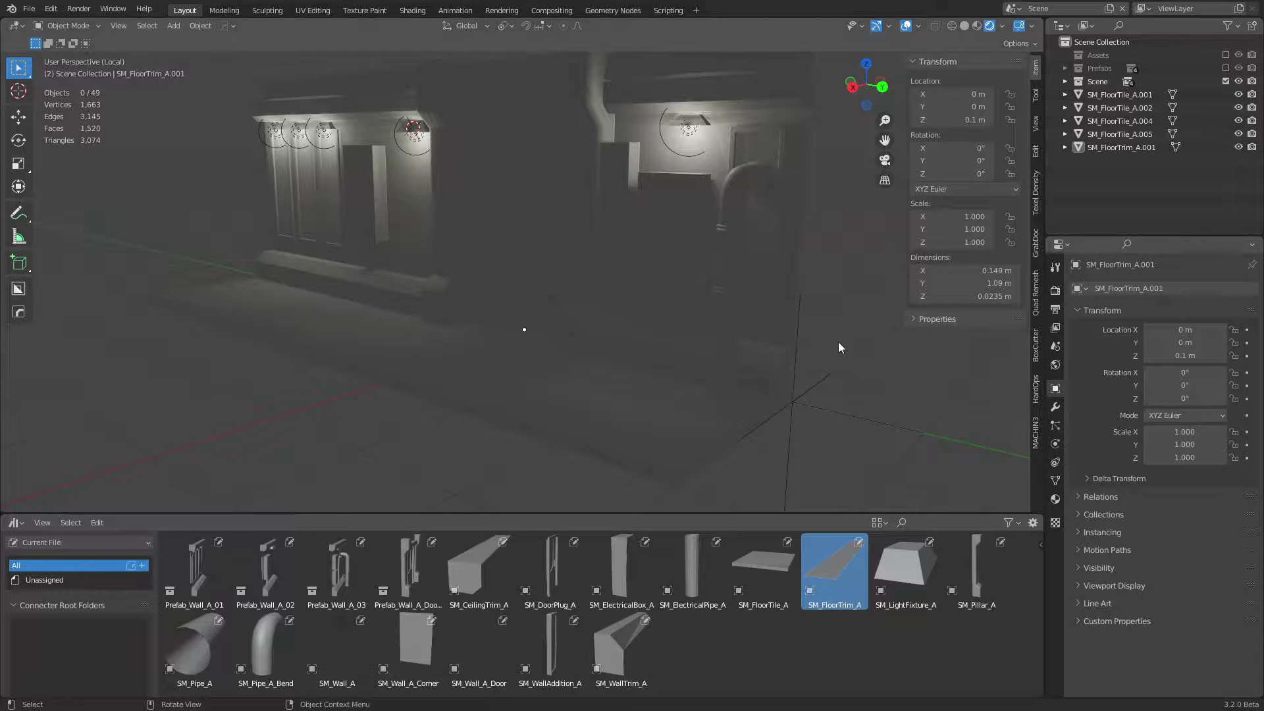
Step: Set the viewport to Material Preview shading with Scene Lights on and Scene World off, using a different environment HDRI
left_click(977, 26)
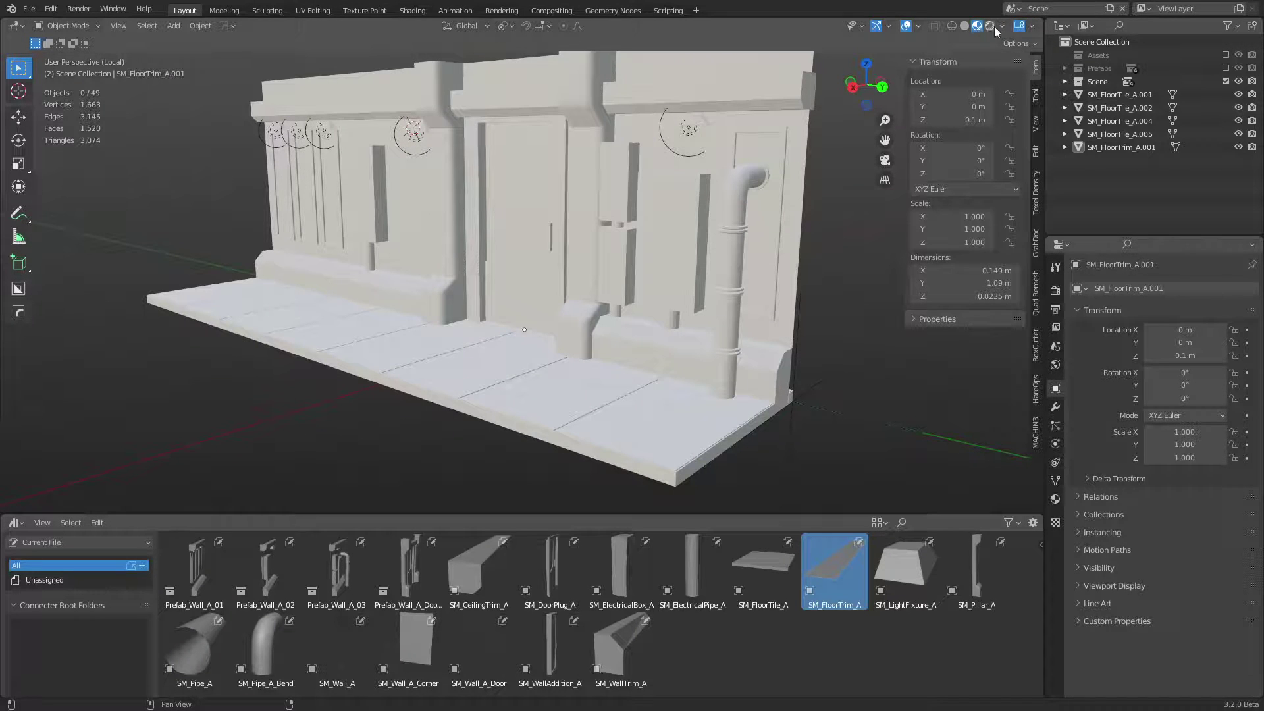
left_click(1002, 26)
left_click(970, 104)
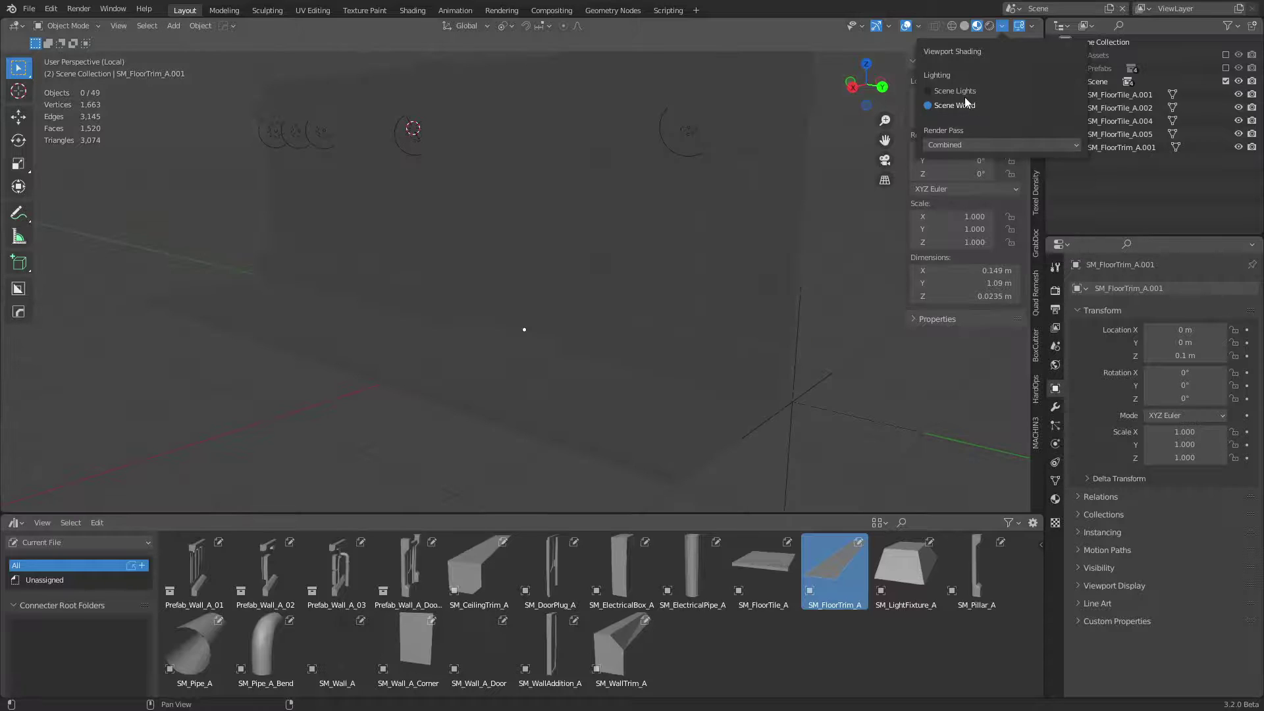
left_click(965, 91)
left_click(985, 140)
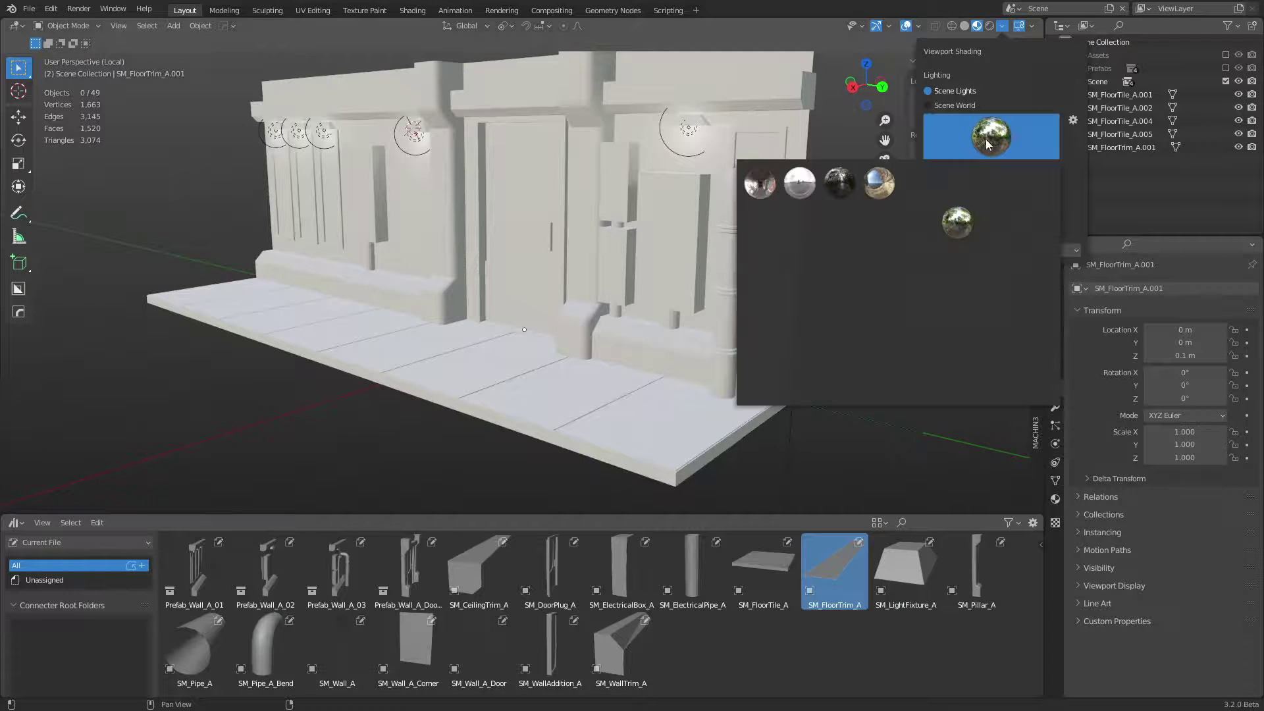
left_click(918, 263)
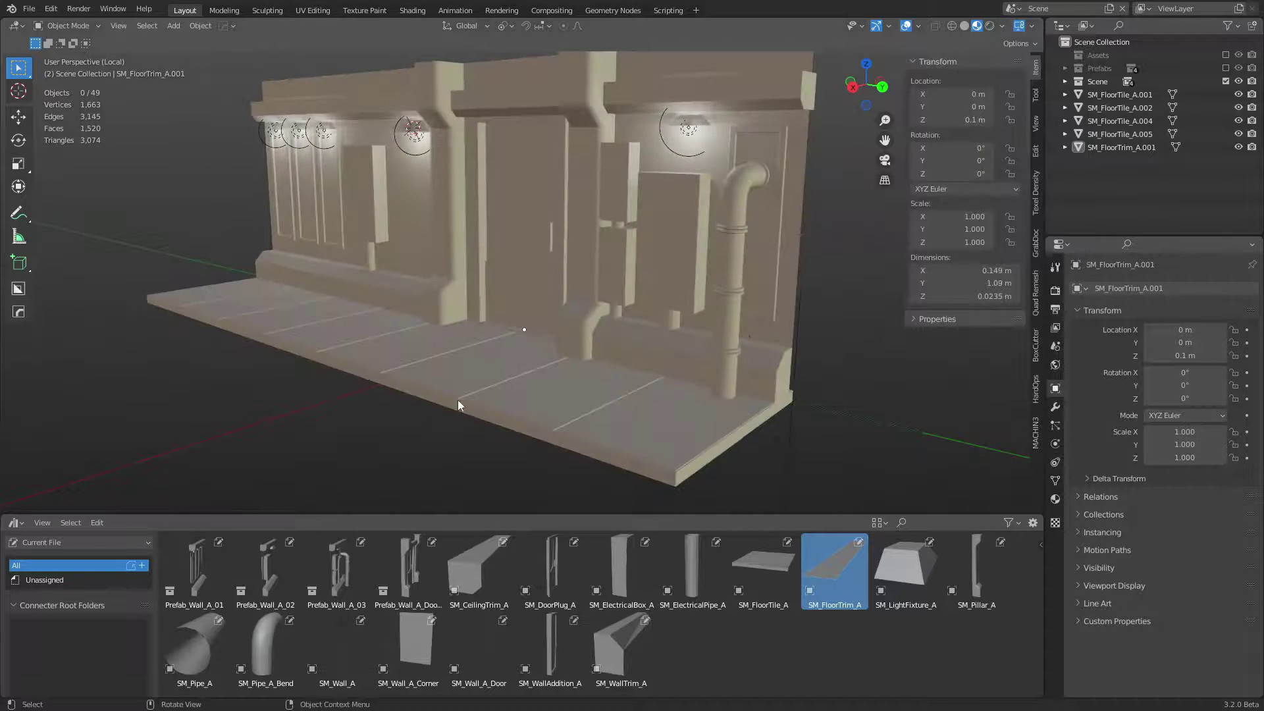
Step: Enable Ambient Occlusion and Bloom in the Eevee render settings and expand the Ambient Occlusion options
left_click(1055, 290)
left_click(1087, 381)
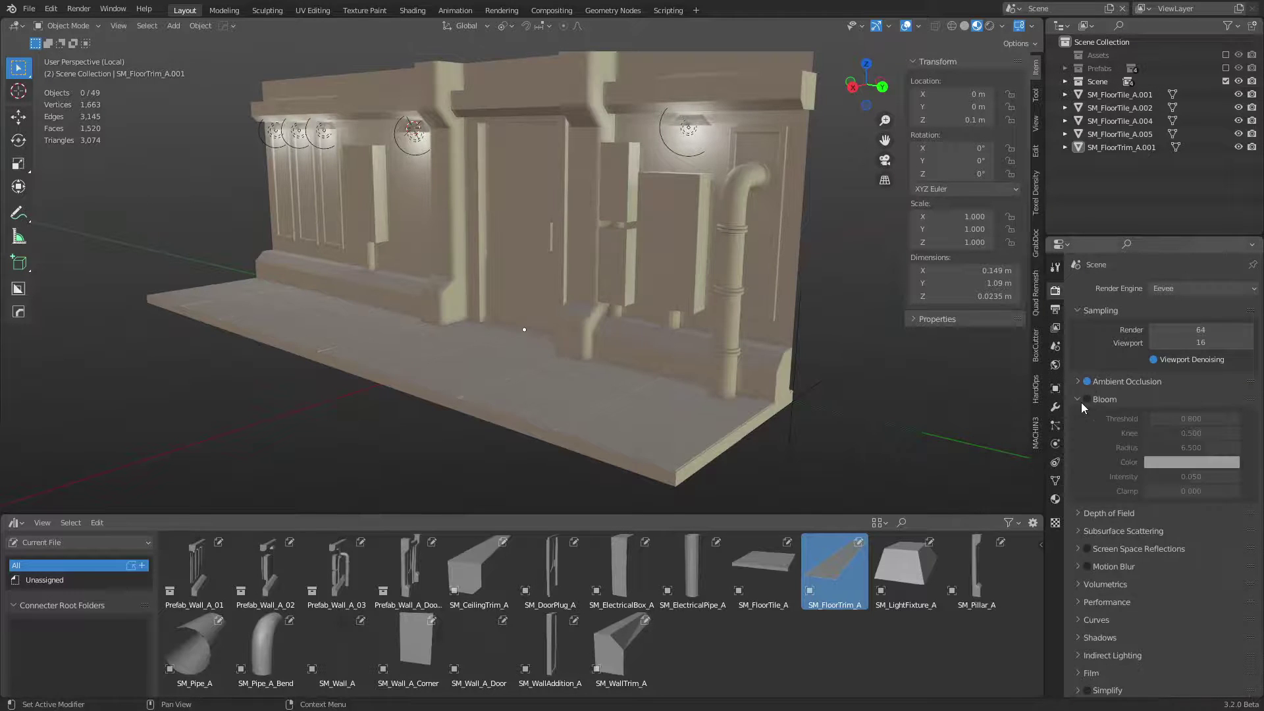
left_click(1086, 399)
left_click(1083, 400)
left_click(1094, 383)
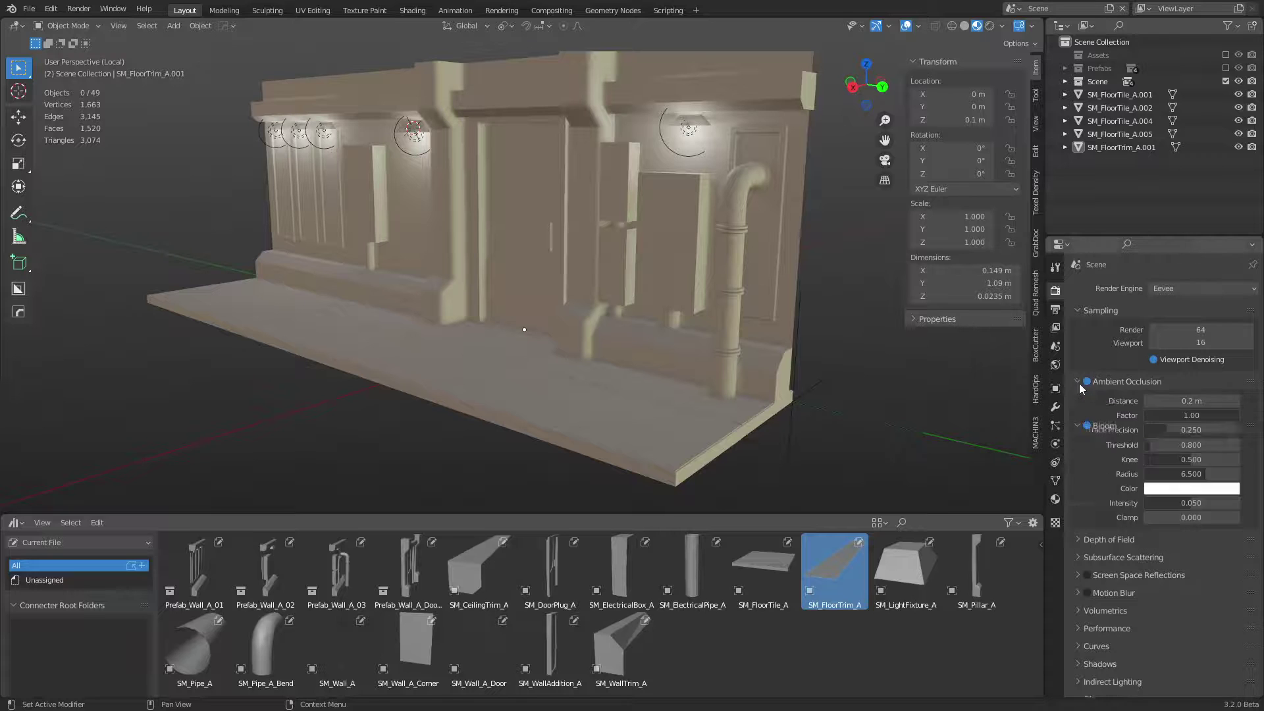
Step: Set the ambient occlusion factor to 33
double_click(1200, 417)
type("33")
key("Return")
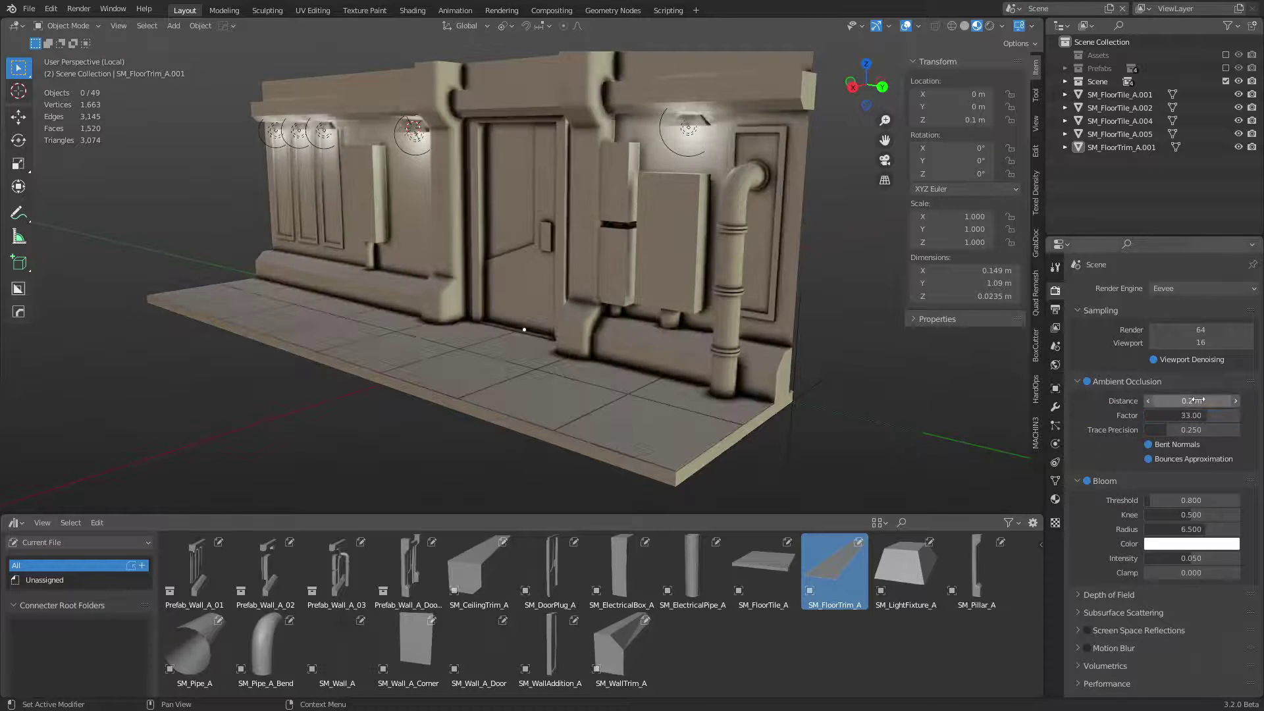
Step: Set the ambient occlusion distance to 0.54 m and its factor to 3
left_click_drag(1197, 402, 1222, 402)
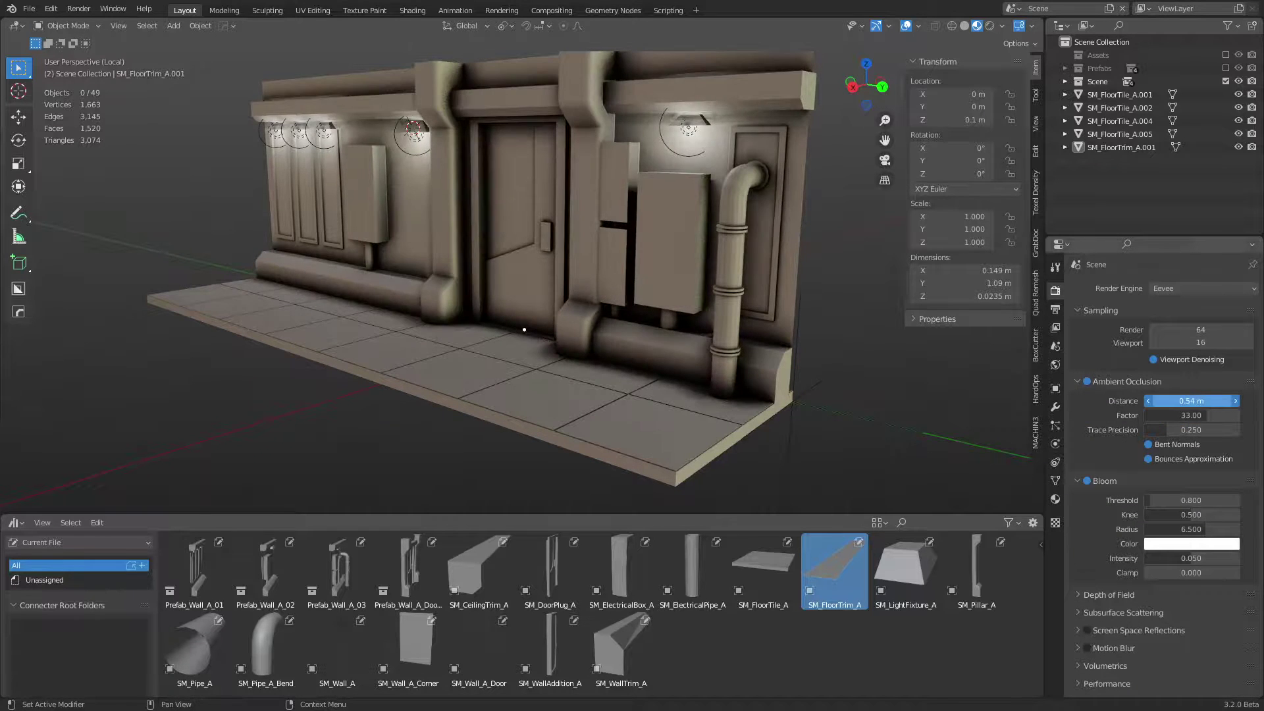
left_click(1189, 415)
type("3")
key("Return")
Step: Examine the shaded wall, door and floor assembly from several angles to judge the ambient occlusion and lighting
middle_click_drag(487, 401, 590, 358)
key("shift+space")
key("Escape")
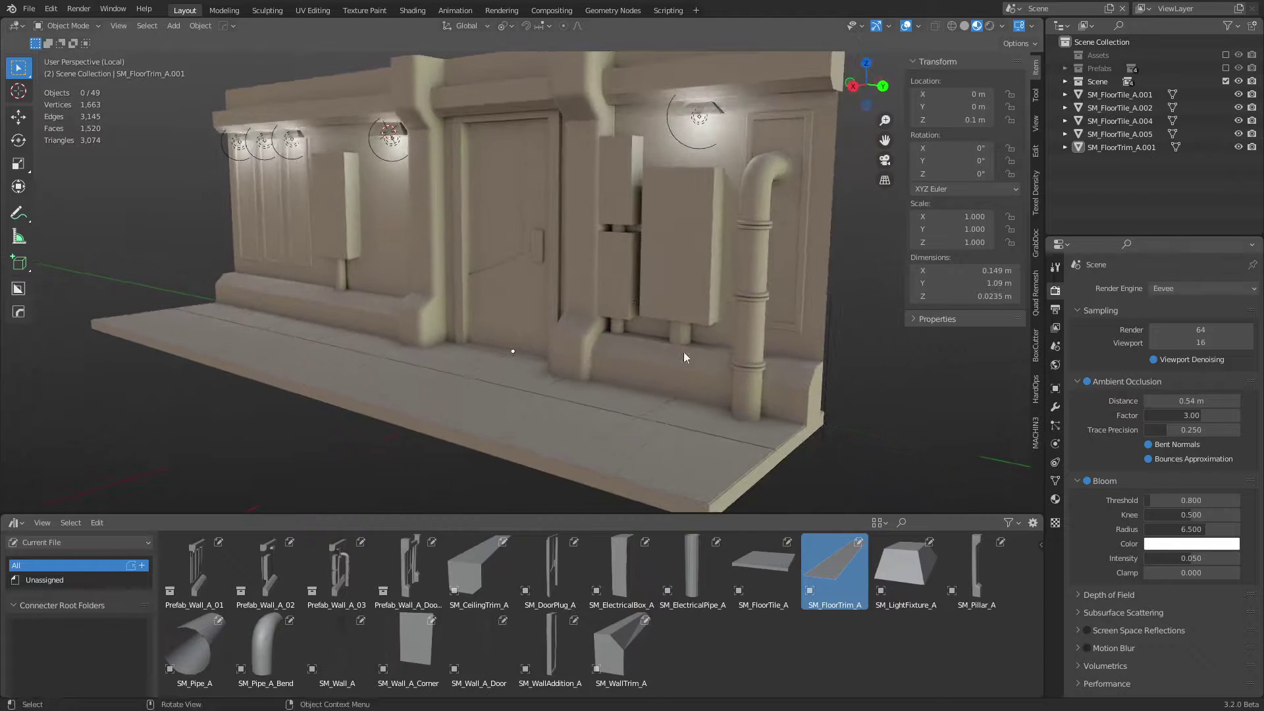
left_click(772, 316)
left_click(887, 365)
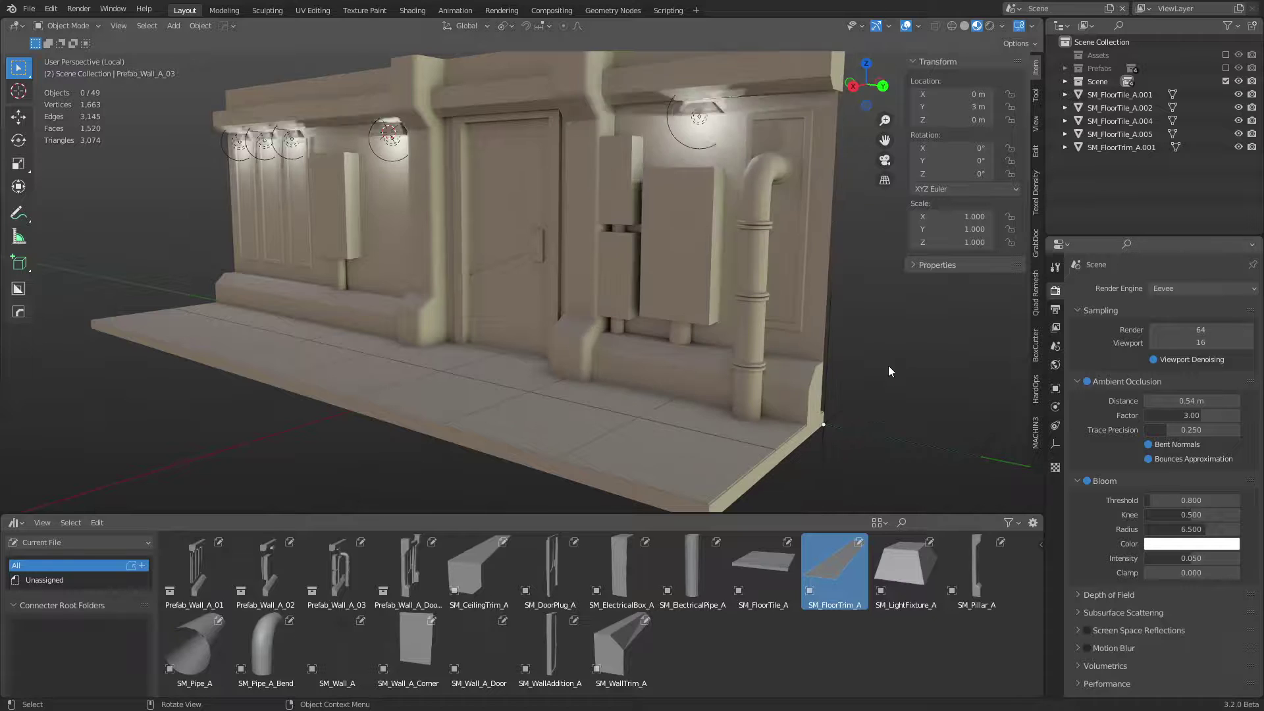
mouse_move(740, 393)
middle_mouse_down()
mouse_move(822, 393)
mouse_move(692, 397)
mouse_move(724, 398)
middle_mouse_up()
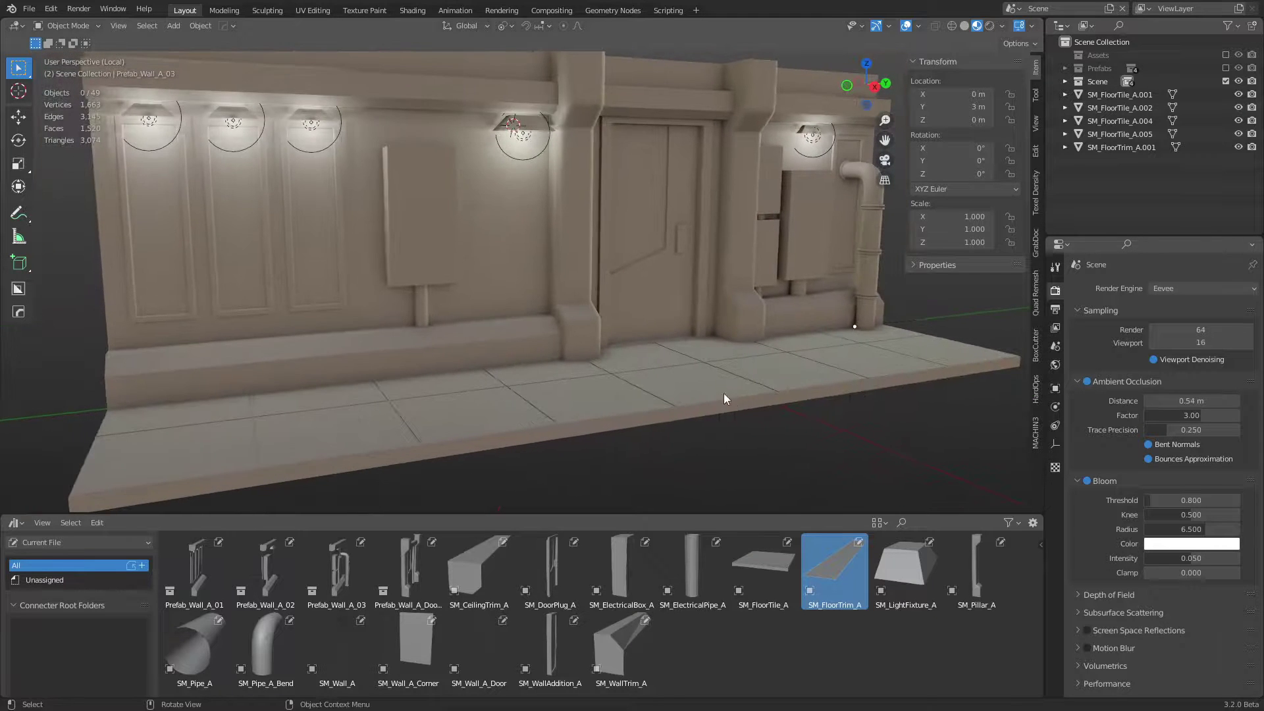
middle_click_drag(612, 487, 581, 466)
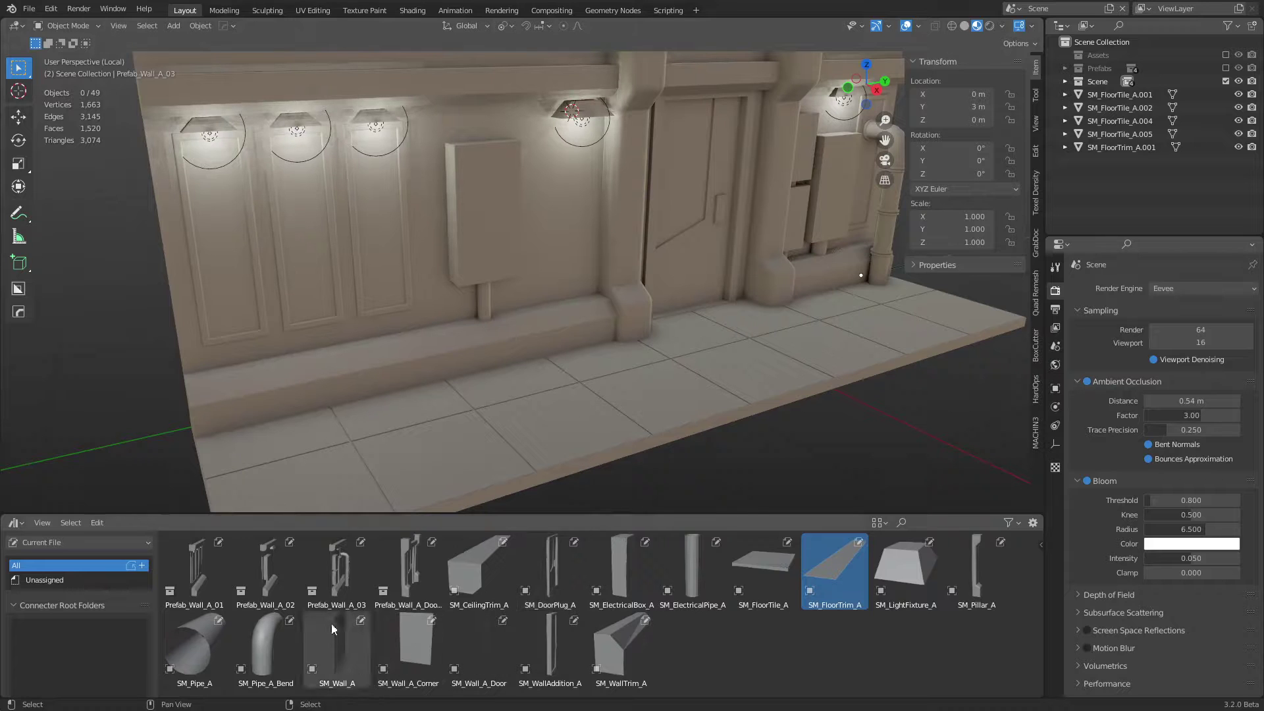
Step: Add the SM_Pillar_A asset to the scene and reset its location to 0 m on all axes
left_click_drag(977, 567, 814, 474)
scroll(813, 479, "down", 6)
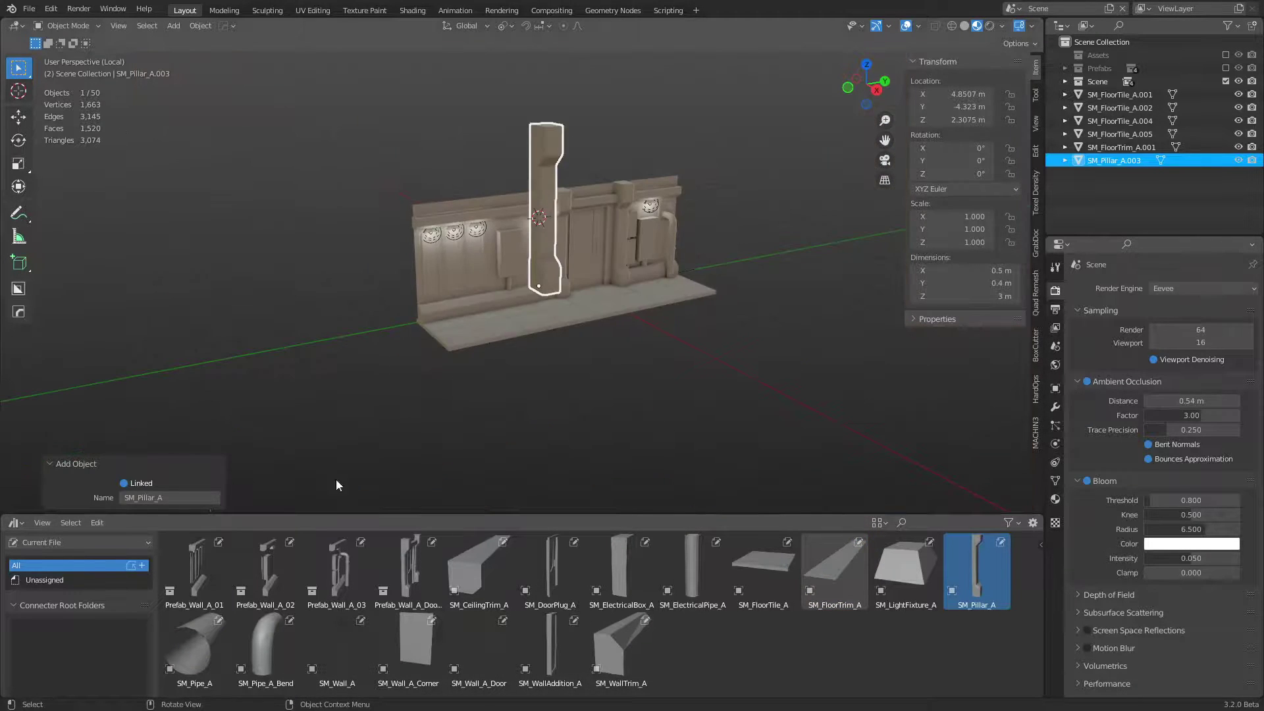
key("BackSpace")
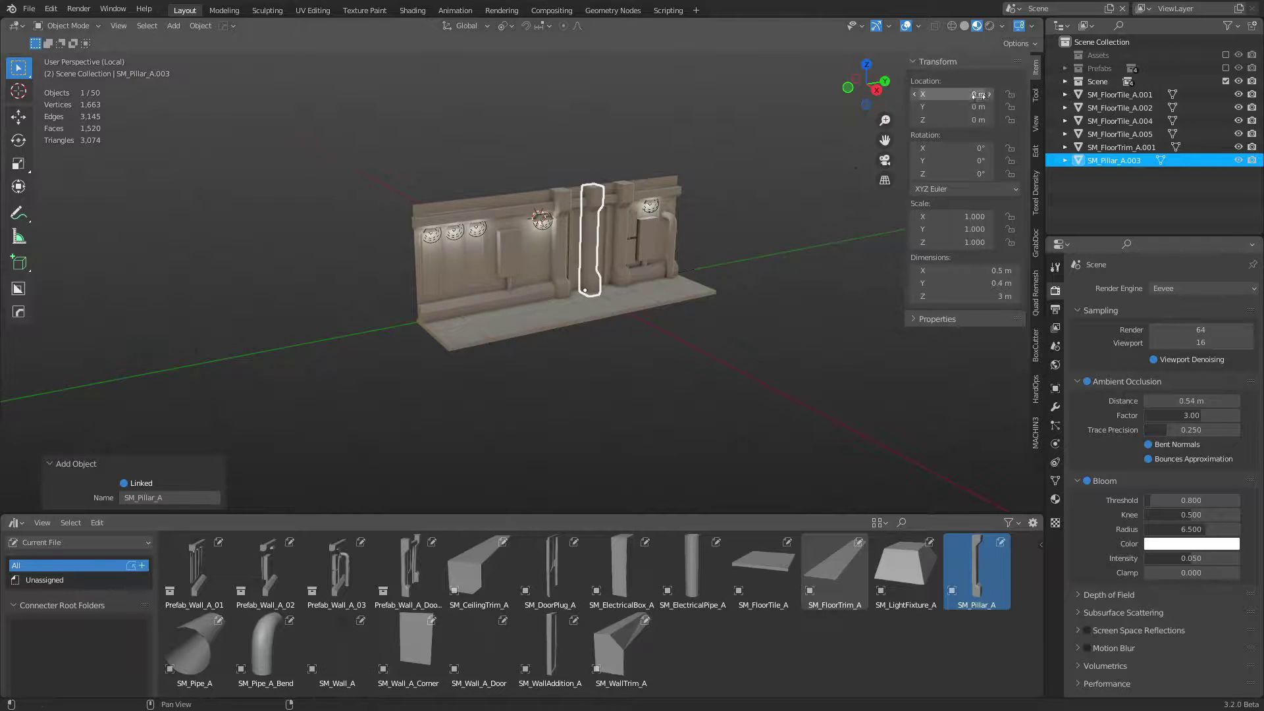
Step: Move the new pillar along Y to -5 m, at the outer end of the wall with the three panels
scroll(643, 316, "up", 4)
key("g")
key("y")
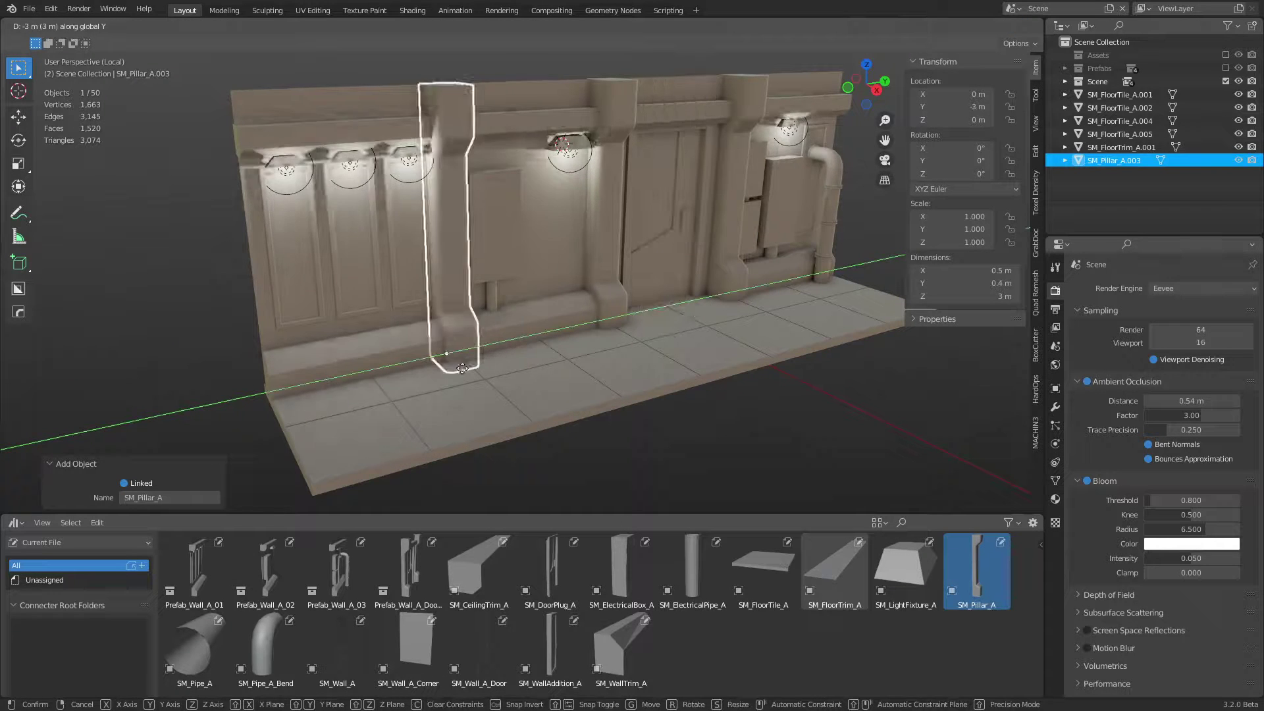
left_click(262, 403)
middle_click_drag(659, 383, 620, 376)
left_click(507, 442)
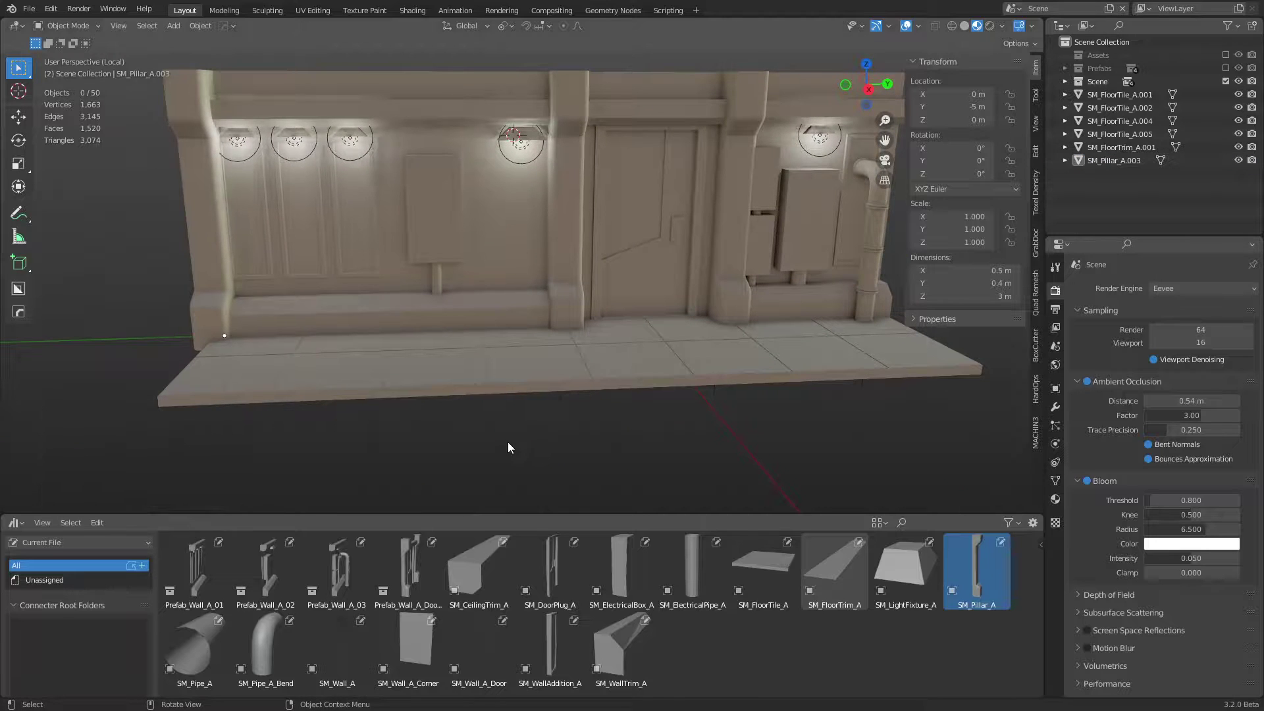
Step: Move the pillar 8 m along Y to Y 3 m, at the wall's end beside the pipe
left_click(227, 290)
key("g")
key("y")
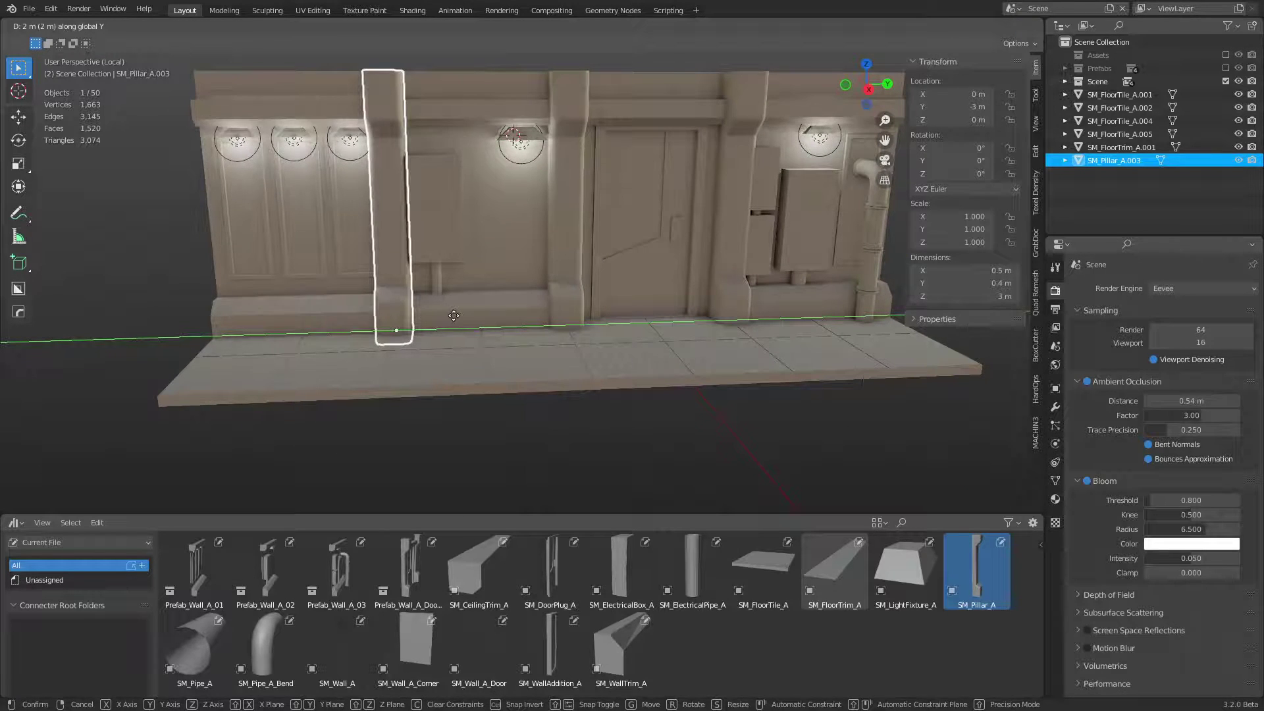
left_click(965, 297)
Step: Duplicate the end pillar and place the copy along Y at the opposite end of the wall, beside the three panels
middle_click_drag(770, 391, 525, 403, "shift")
middle_click_drag(625, 399, 717, 388, "shift")
scroll(594, 354, "down", 1)
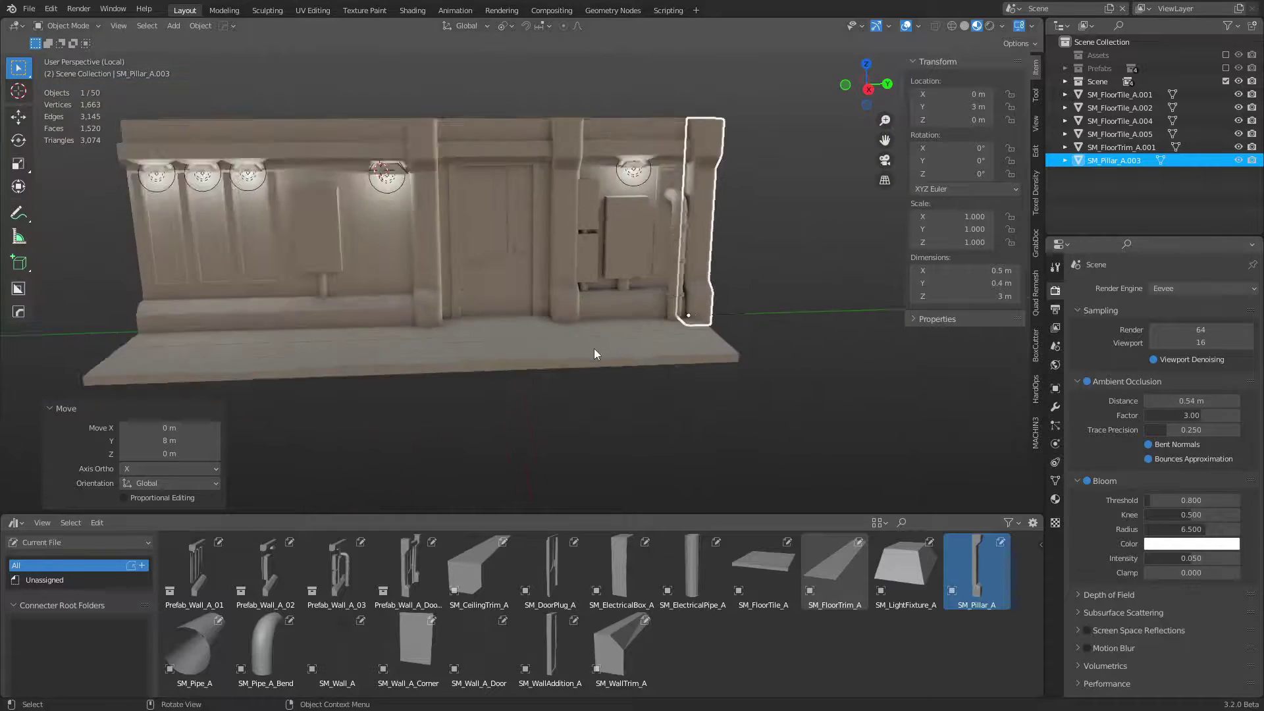
scroll(646, 360, "down", 2)
key("shift+d")
key("y")
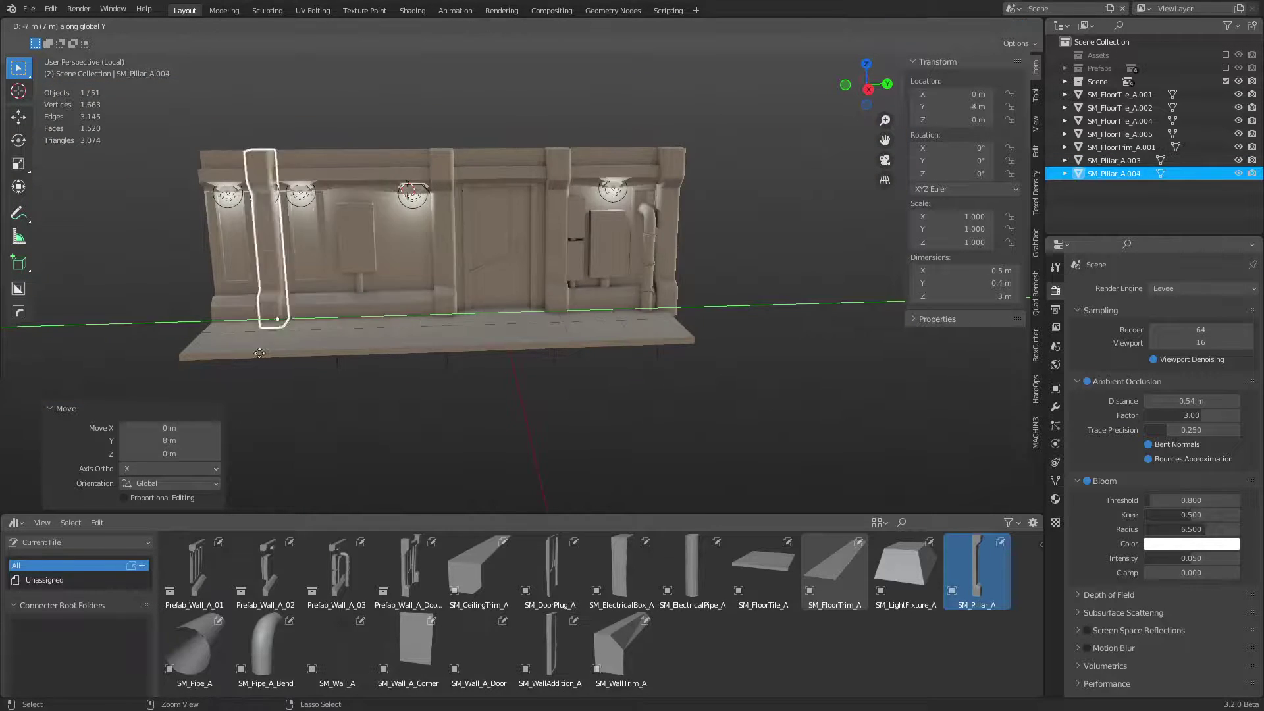
left_click(203, 353)
Step: Exclude the Scene collection from the view layer and include the Prefabs collection
left_click(311, 313)
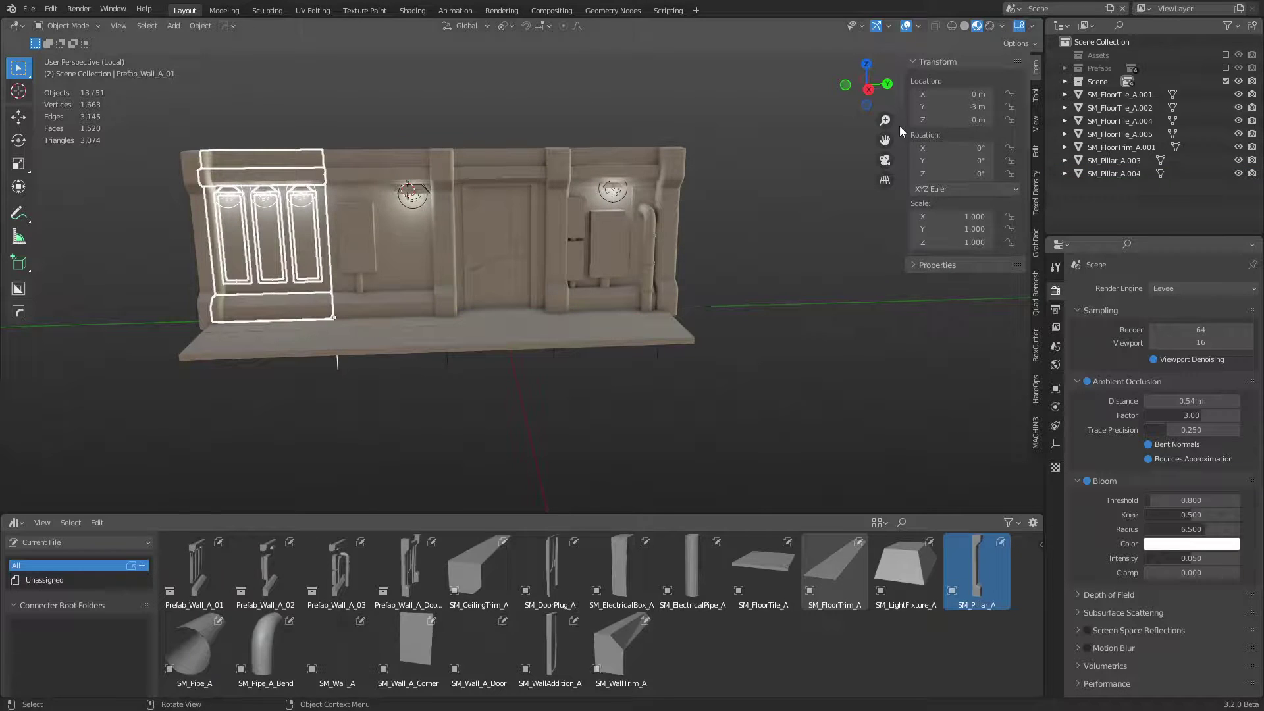
left_click(1225, 81)
left_click(1227, 68)
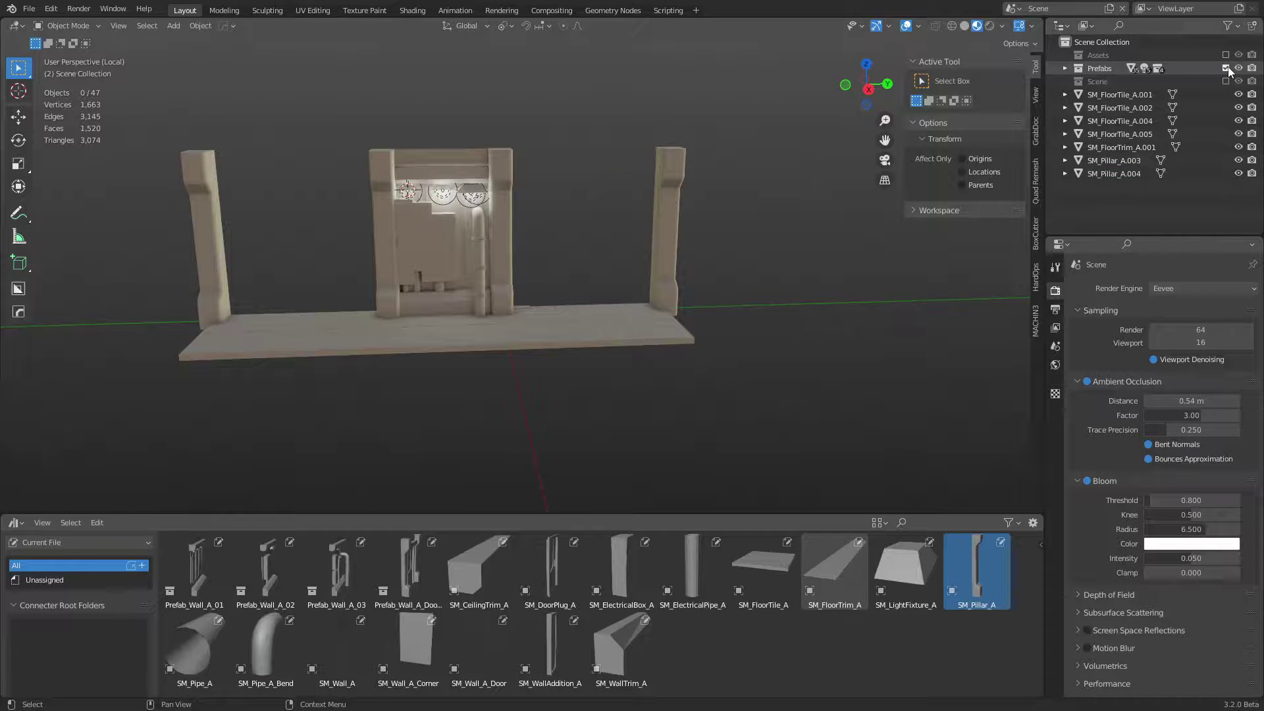
Step: Move all loose objects, from SM_FloorTile_A.001 through SM_Pillar_A.004, into the Scene collection
left_click(1132, 98)
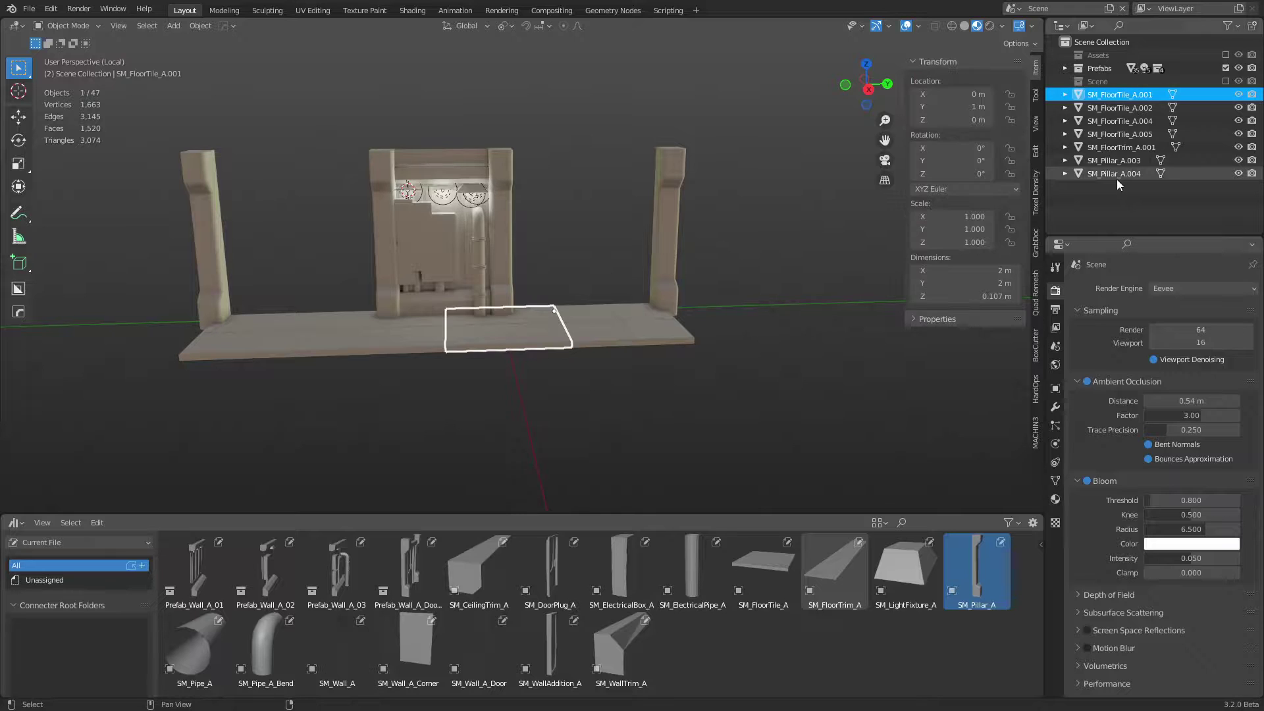
left_click(1117, 177, "shift")
left_click_drag(1112, 112, 1096, 85)
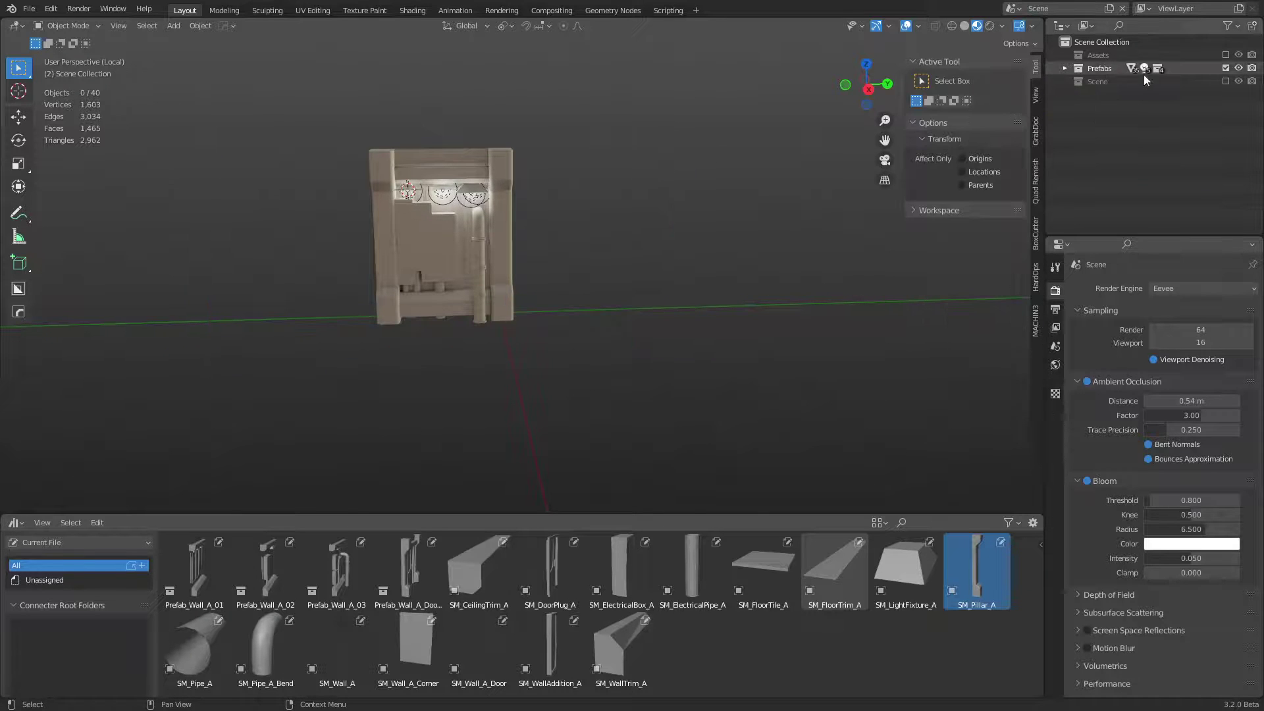
Step: Expand the Prefabs collection and exclude Prefab_Wall_A_01, Prefab_Wall_A_02 and Prefab_Wall_A_Door_01 from the view layer
left_click(1072, 68)
left_click(1064, 69)
left_click(1142, 108)
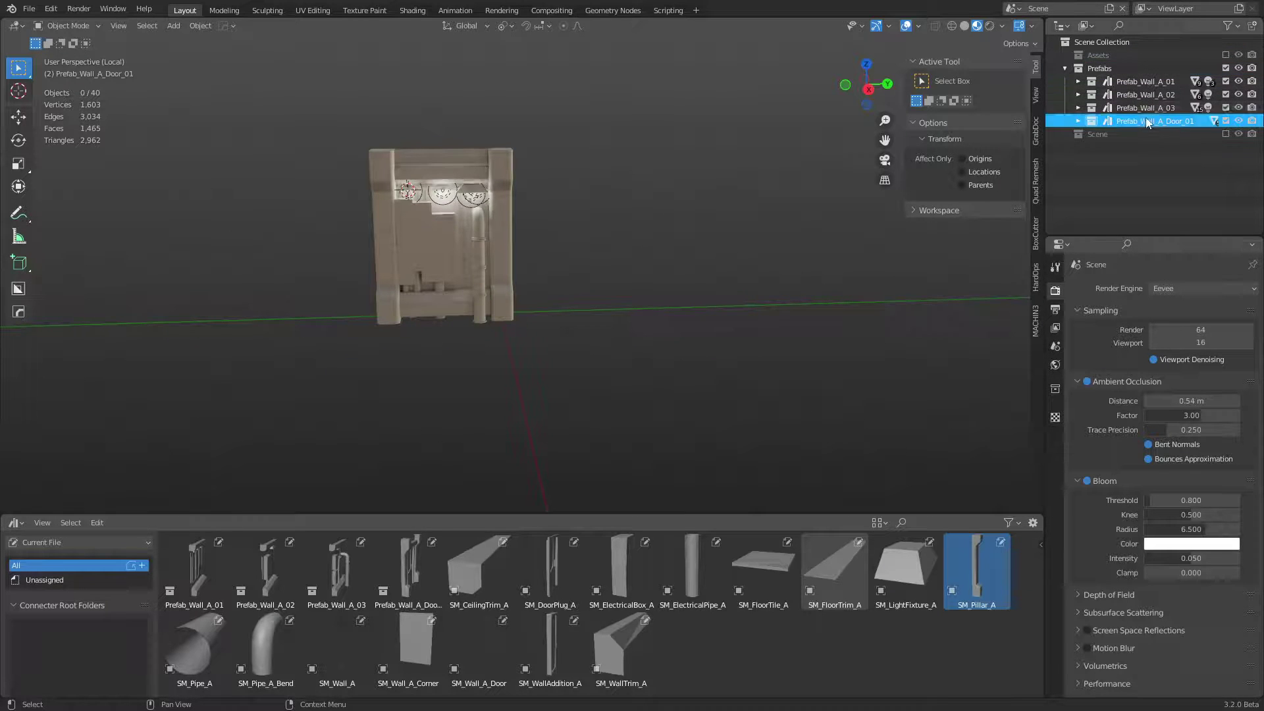
left_click(1225, 82)
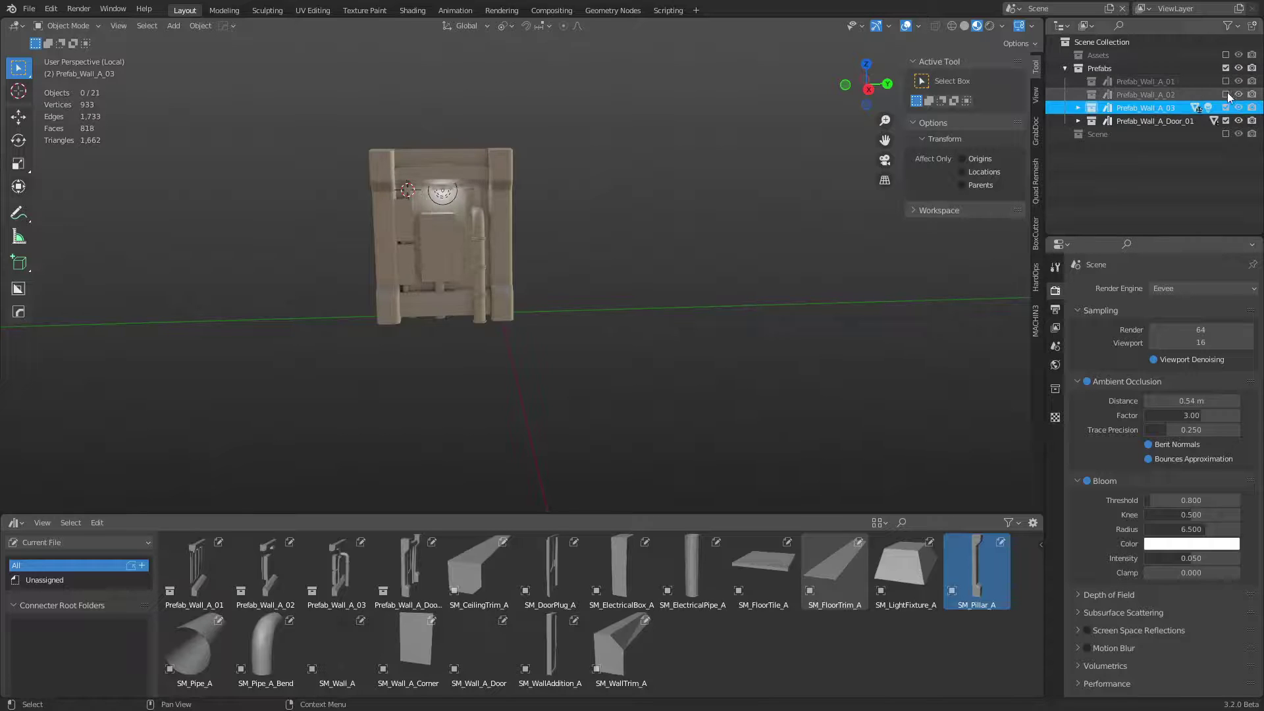
left_click(1226, 94)
left_click(1226, 120)
Step: Show Prefab_Wall_A_03, Prefab_Wall_A_Door_01 and Prefab_Wall_A_02 one at a time to examine each prefab alone
left_click(1225, 108)
left_click(1225, 109)
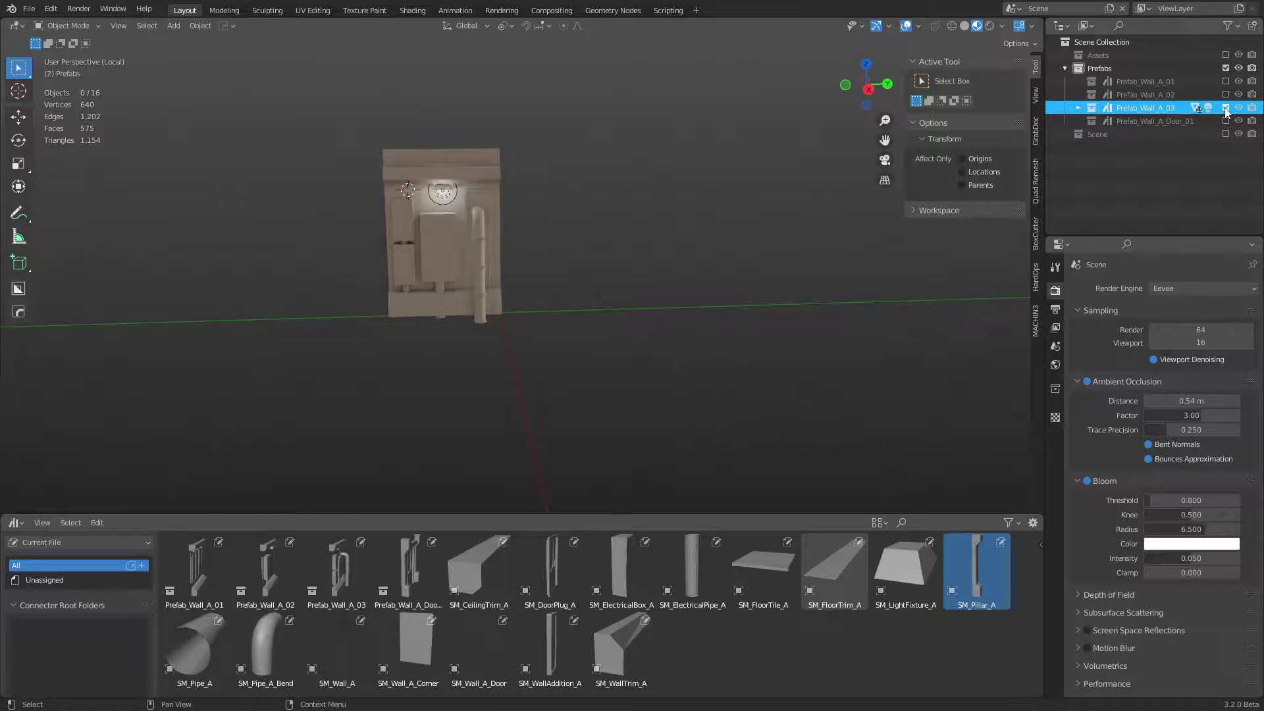
left_click(1225, 108)
left_click(1226, 121)
left_click(1226, 121)
left_click(1226, 94)
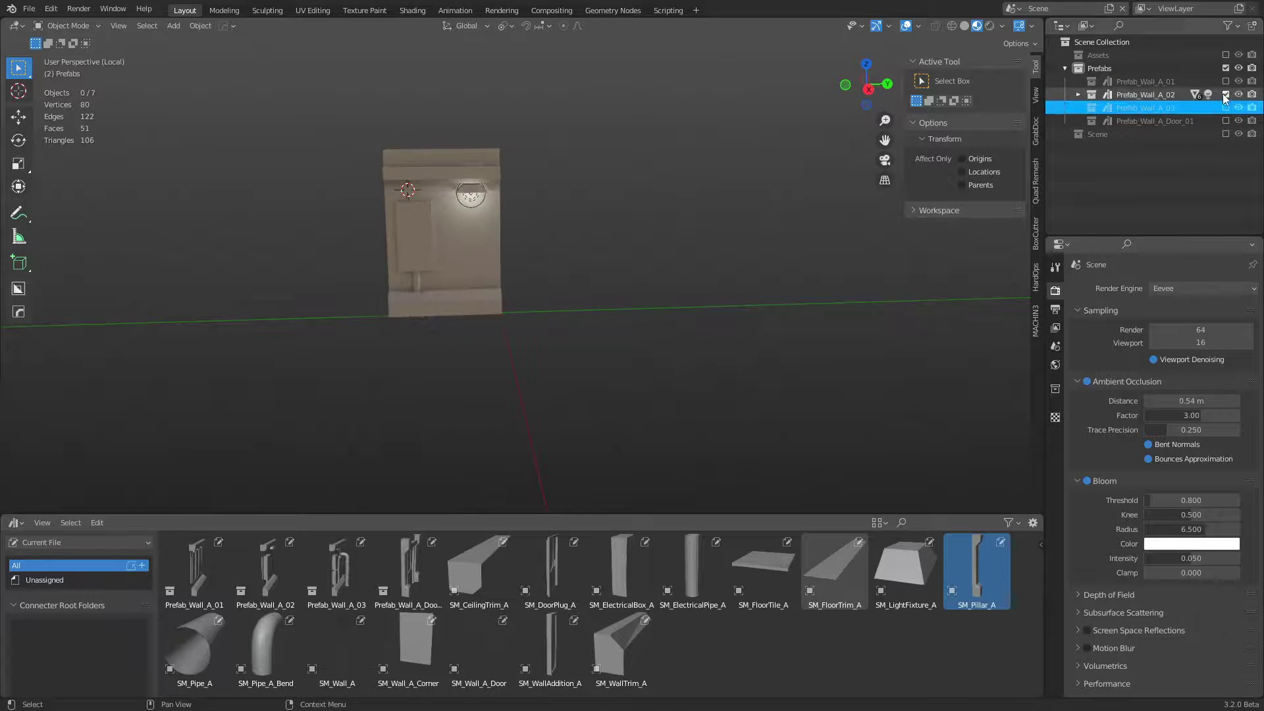
Step: Exclude Prefab_Wall_A_02, include Prefab_Wall_A_01 in the view layer, expand it and select its base wall SM_Wall_A.001
left_click(1226, 94)
left_click(1225, 82)
left_click(481, 227)
key("grave")
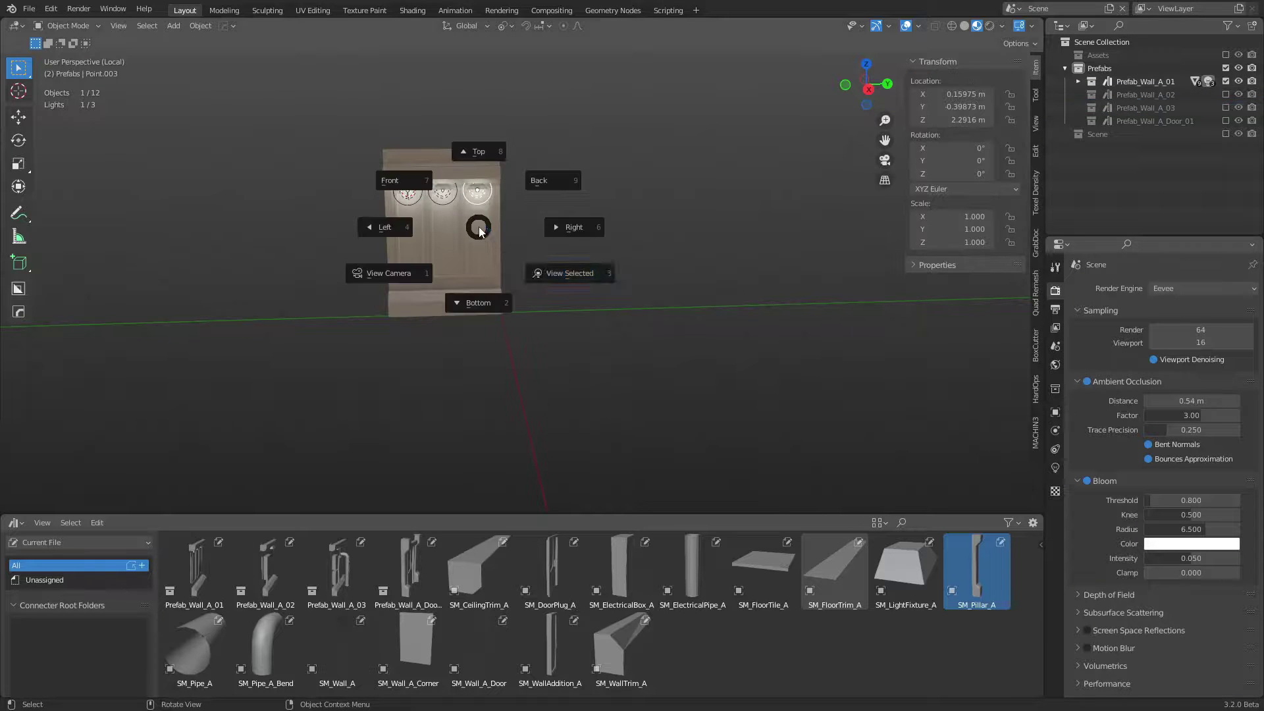
key("Escape")
left_click(1078, 82)
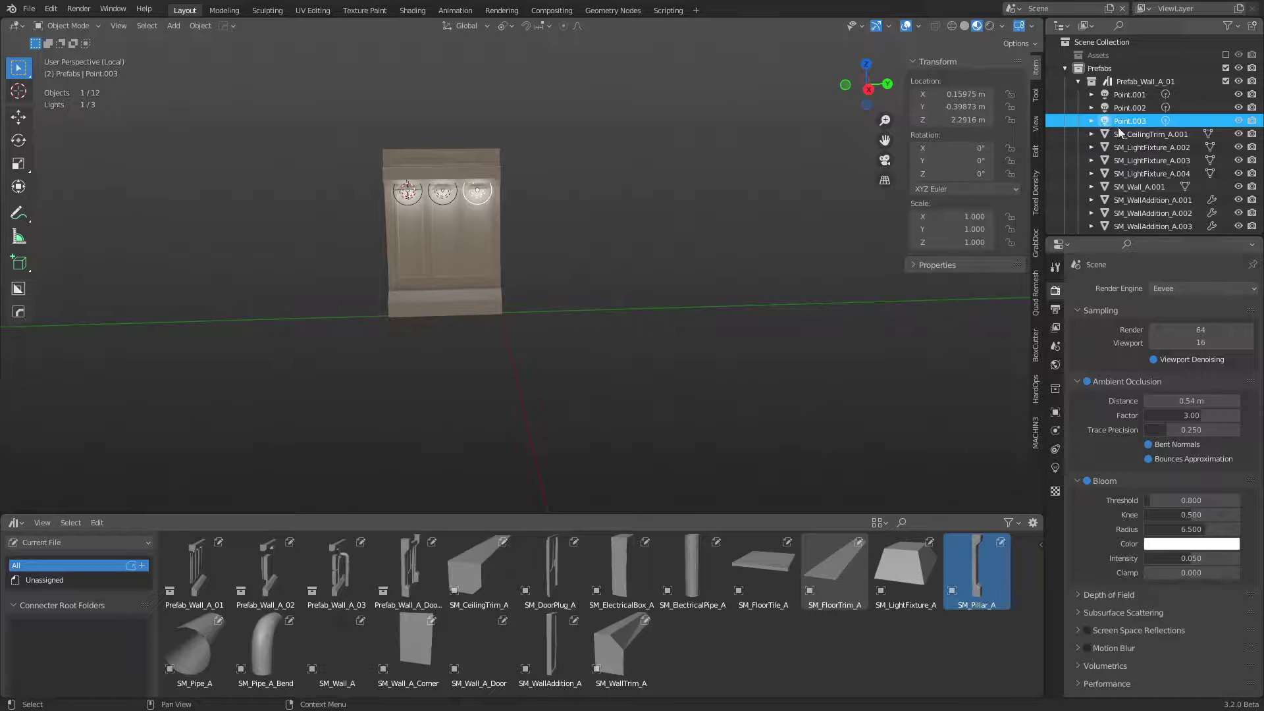
left_click(1149, 174)
left_click(432, 243)
scroll(499, 291, "up", 8)
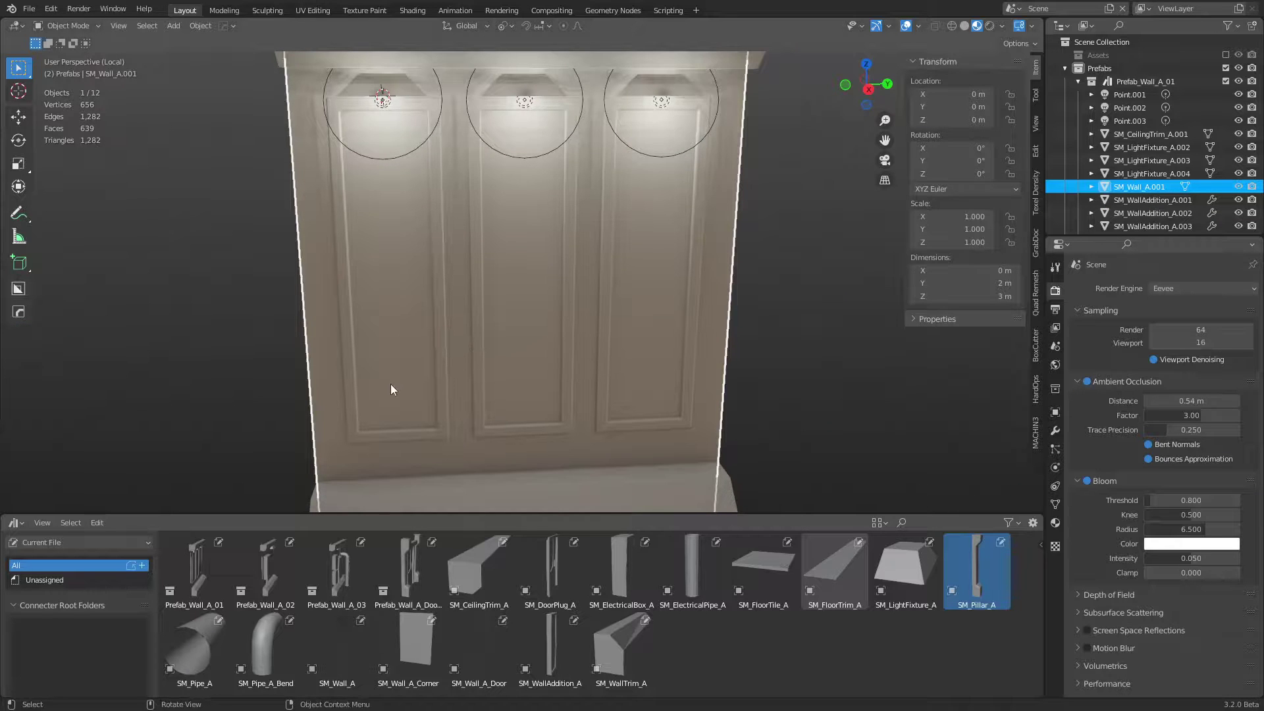
Step: In the right orthographic view, move wall panel SM_WallAddition_A.001 about 0.08 m along negative Y, towards the middle panel
left_click(446, 423)
left_click(518, 425, "shift")
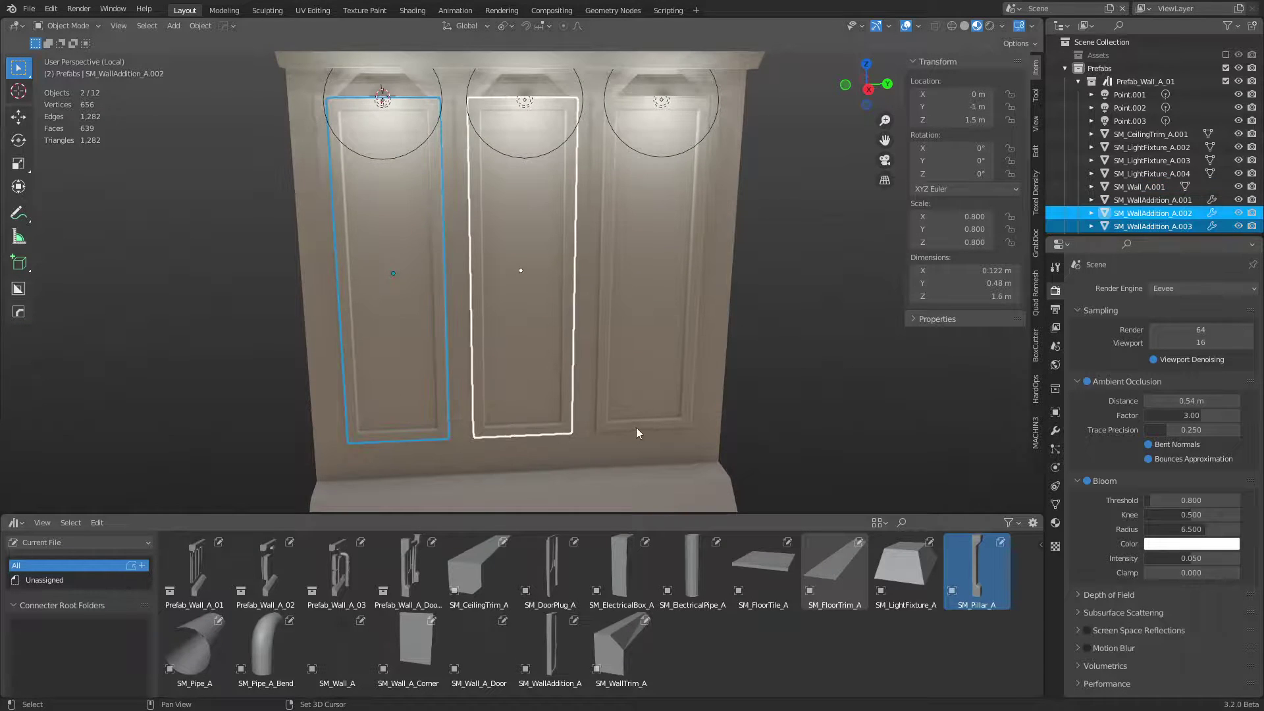
left_click(636, 427, "shift")
middle_click_drag(636, 428, 676, 389, "alt")
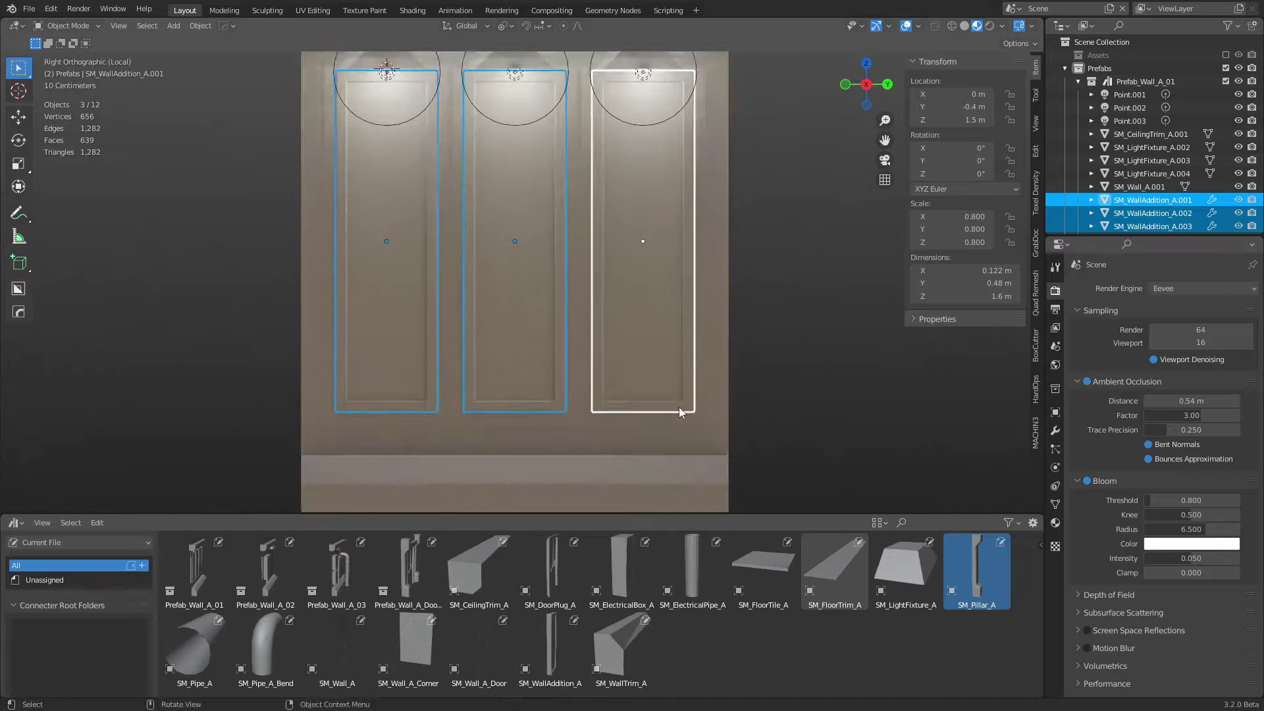
left_click(678, 407)
key("g")
key("y")
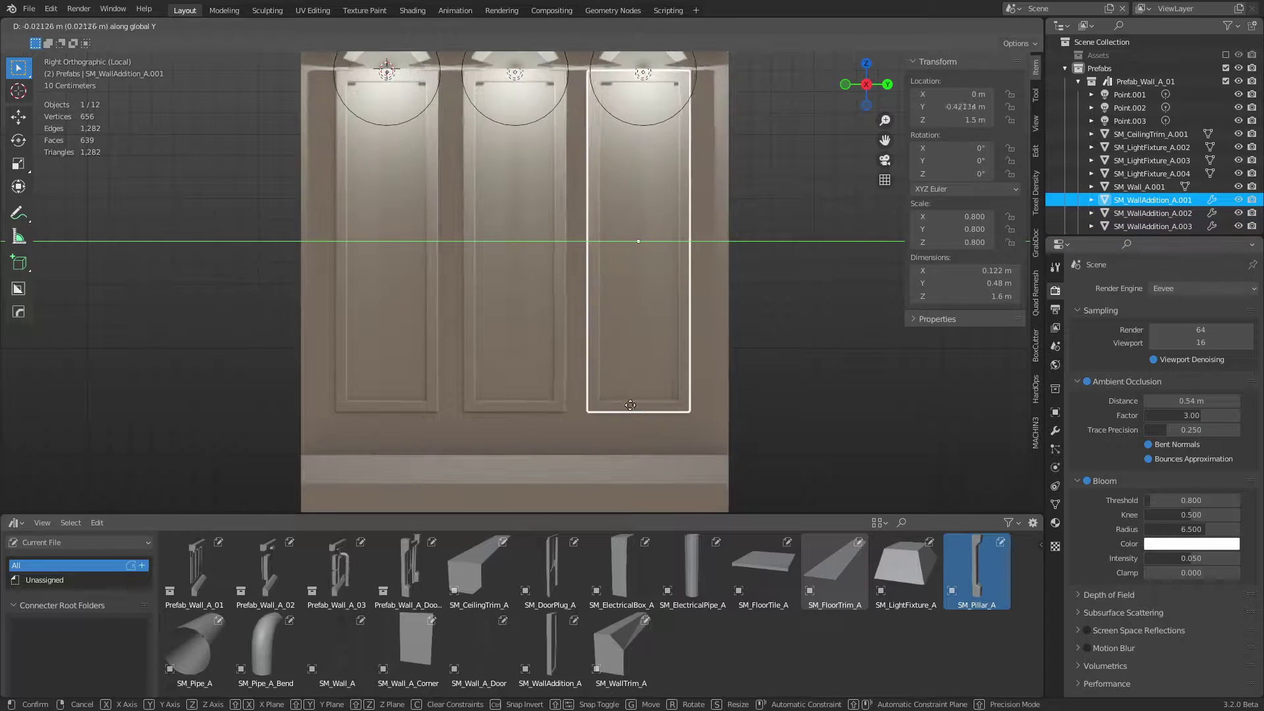
left_click(538, 408)
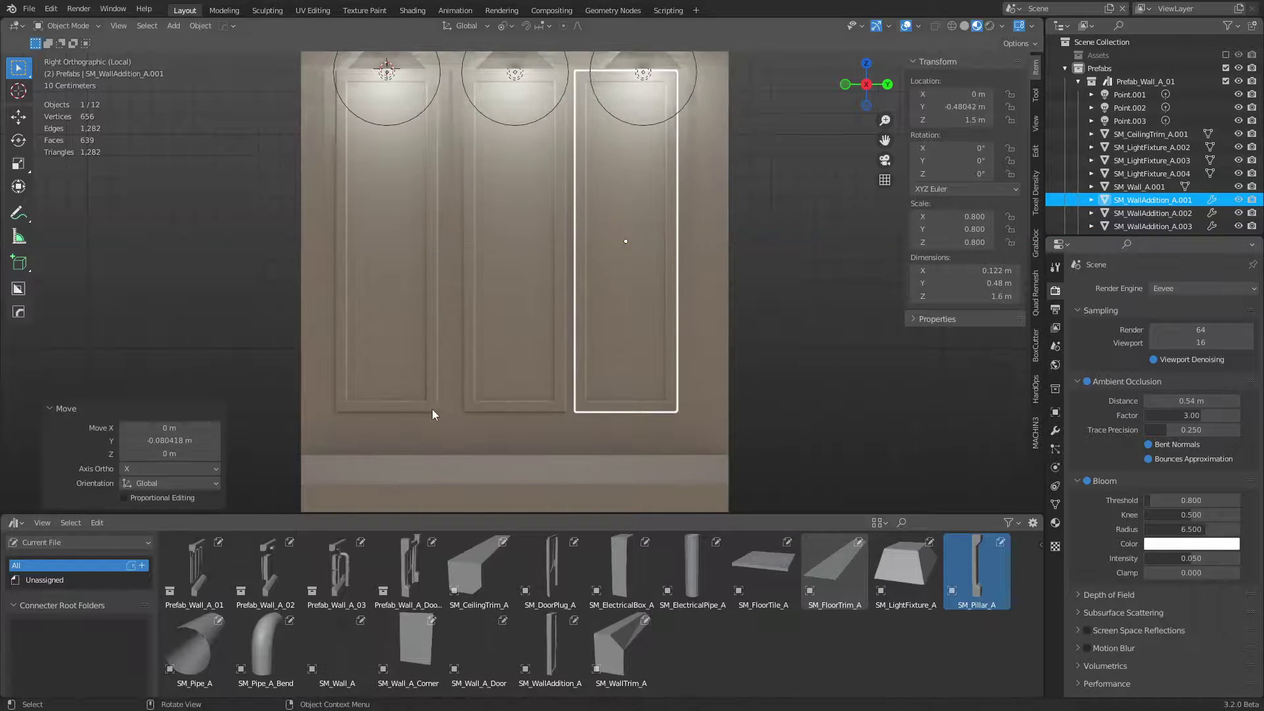
Step: Move wall panel SM_WallAddition_A.003 about 0.08 m along positive Y, towards the middle panel, and deselect it
left_click(431, 409)
key("g")
key("y")
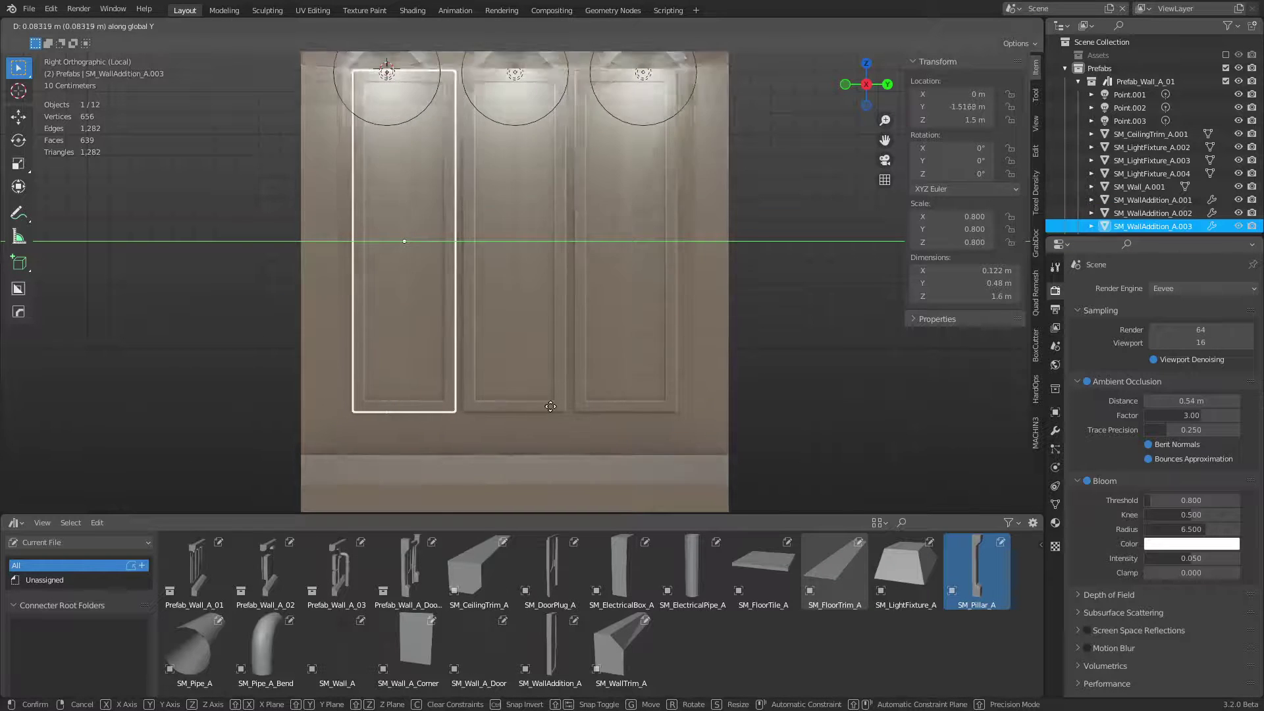
left_click(548, 407)
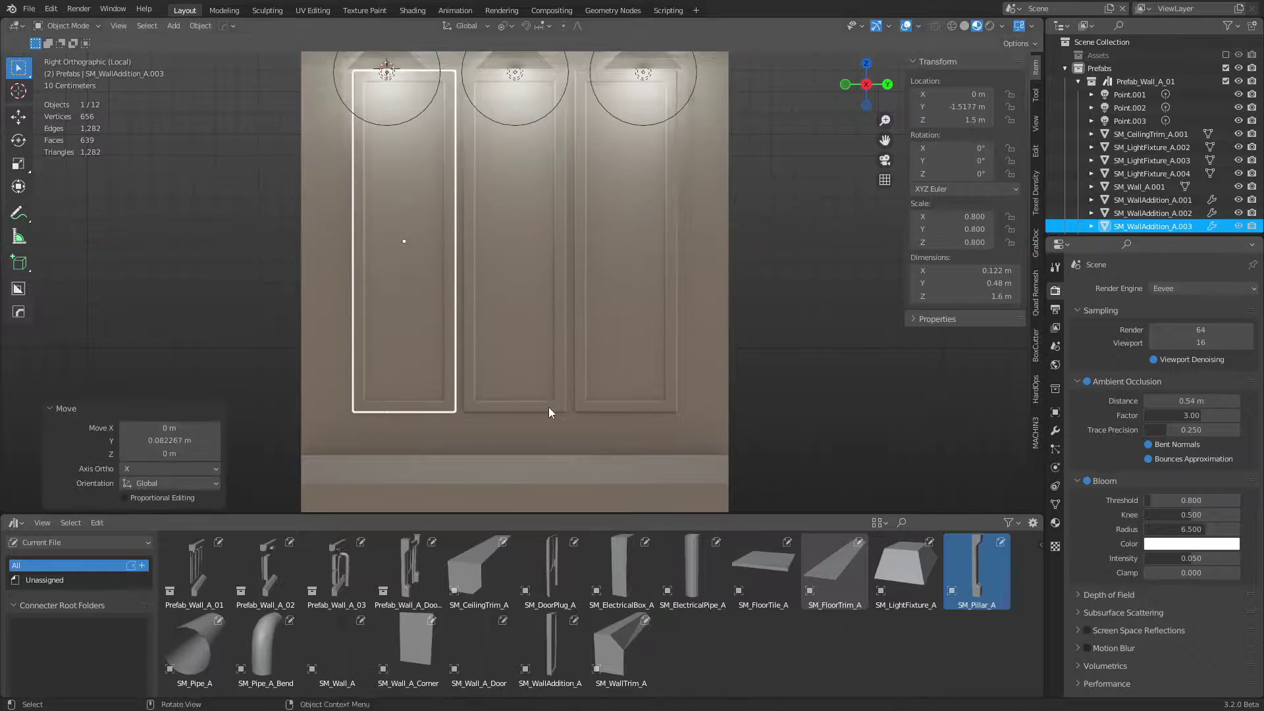
left_click(792, 413)
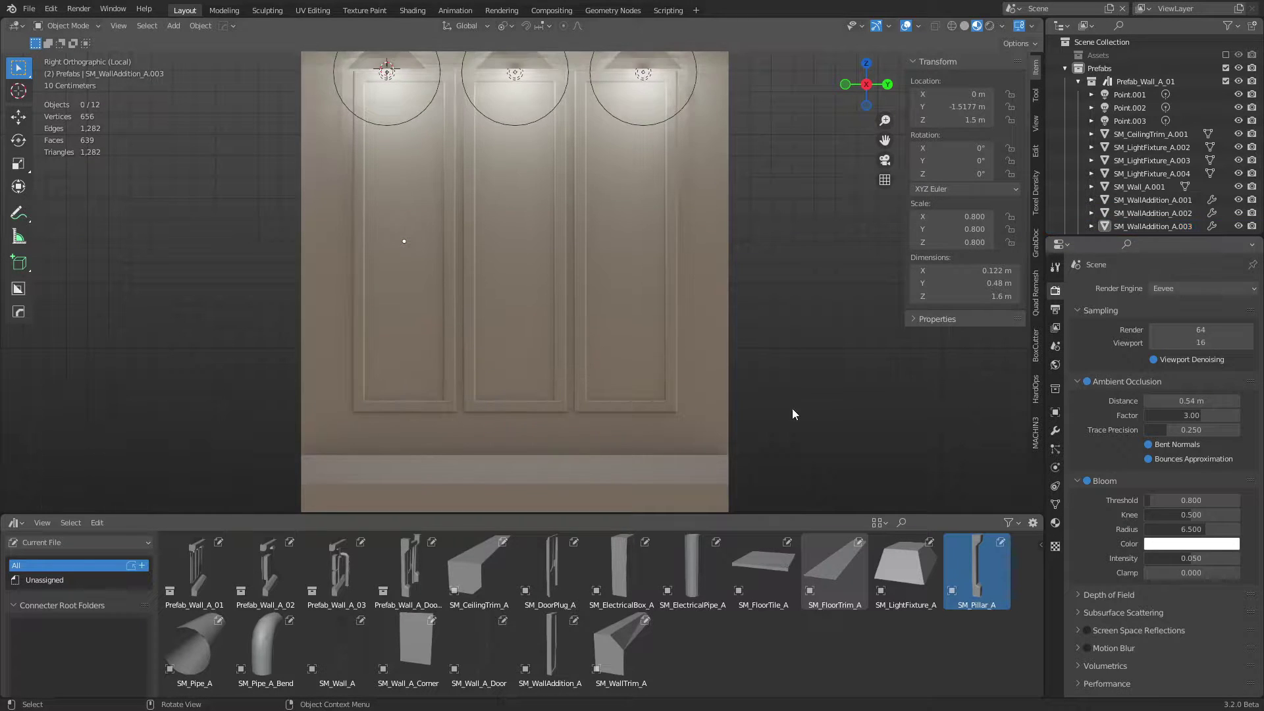
Step: Collapse the Prefabs collection, exclude it from the view layer and include the Scene collection
left_click(1065, 68)
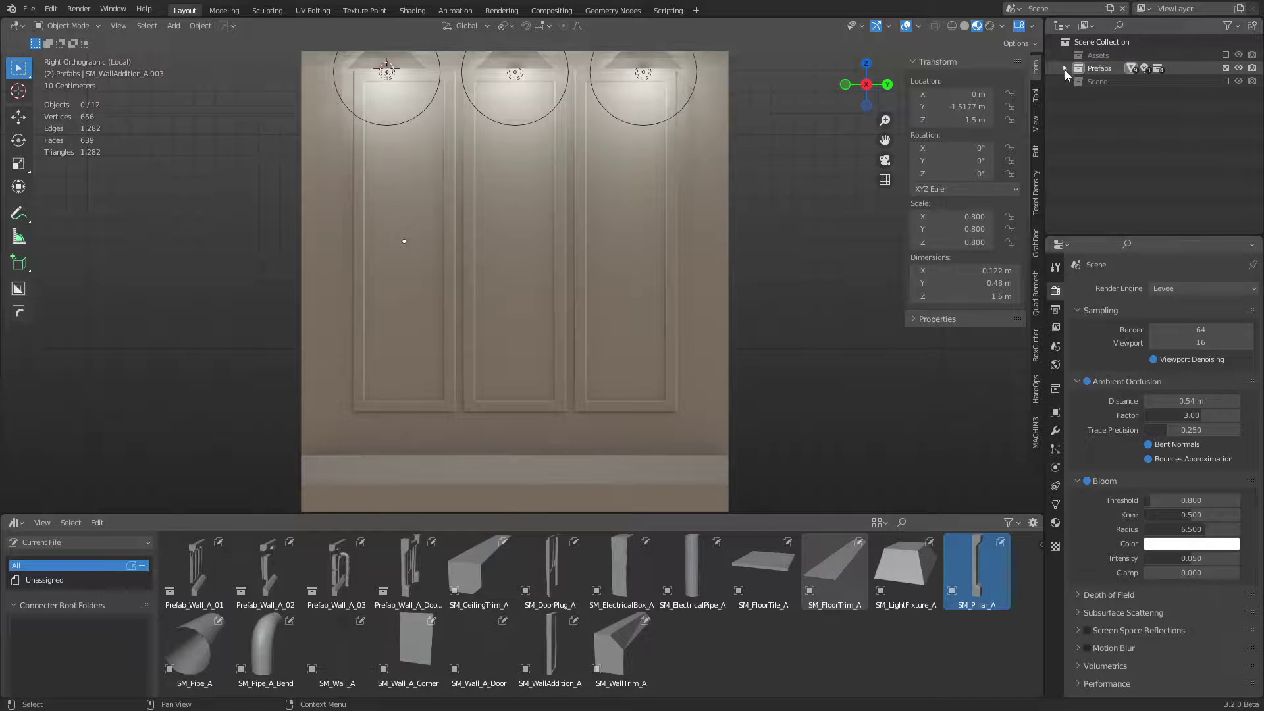
left_click(1225, 81)
left_click(1225, 68)
scroll(516, 341, "down", 6)
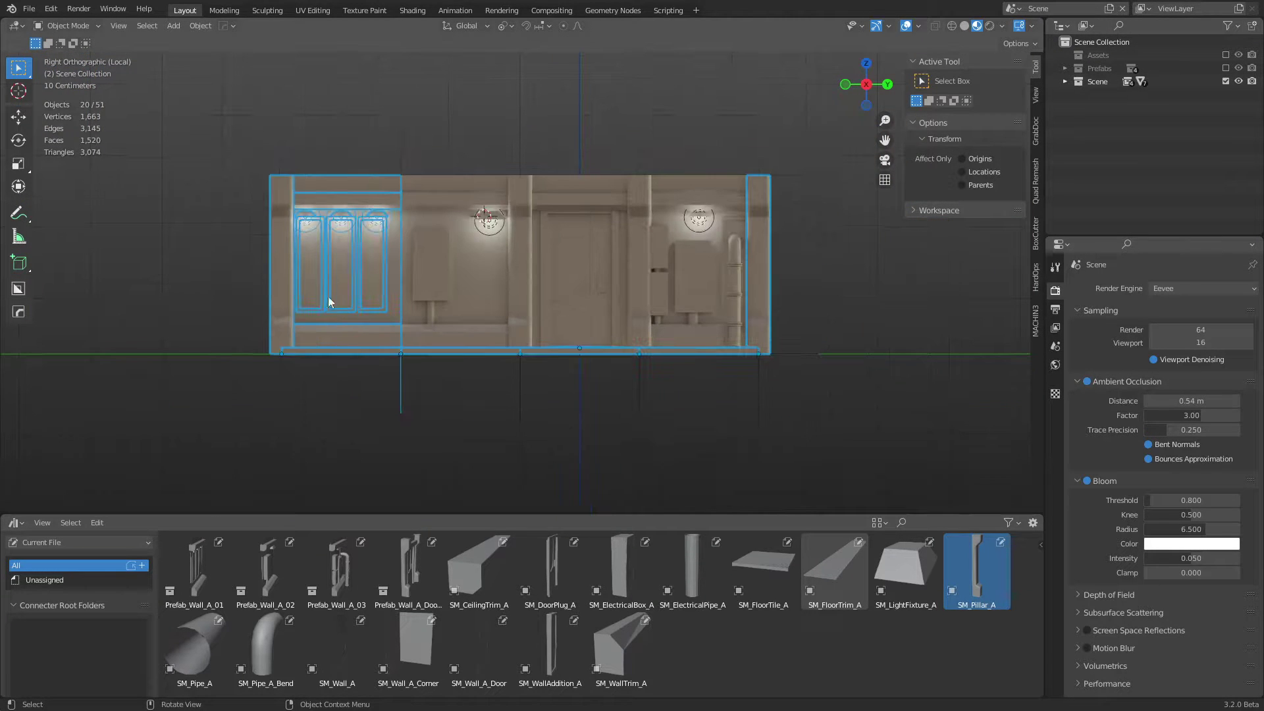
Step: Examine the three-panel wall prefab in the assembled scene up close to check the adjusted panel spacing
left_click(305, 307)
key("f")
middle_click_drag(352, 329, 301, 300)
left_click(302, 299)
scroll(304, 300, "up", 4)
scroll(375, 323, "down", 3)
middle_click_drag(375, 323, 502, 262)
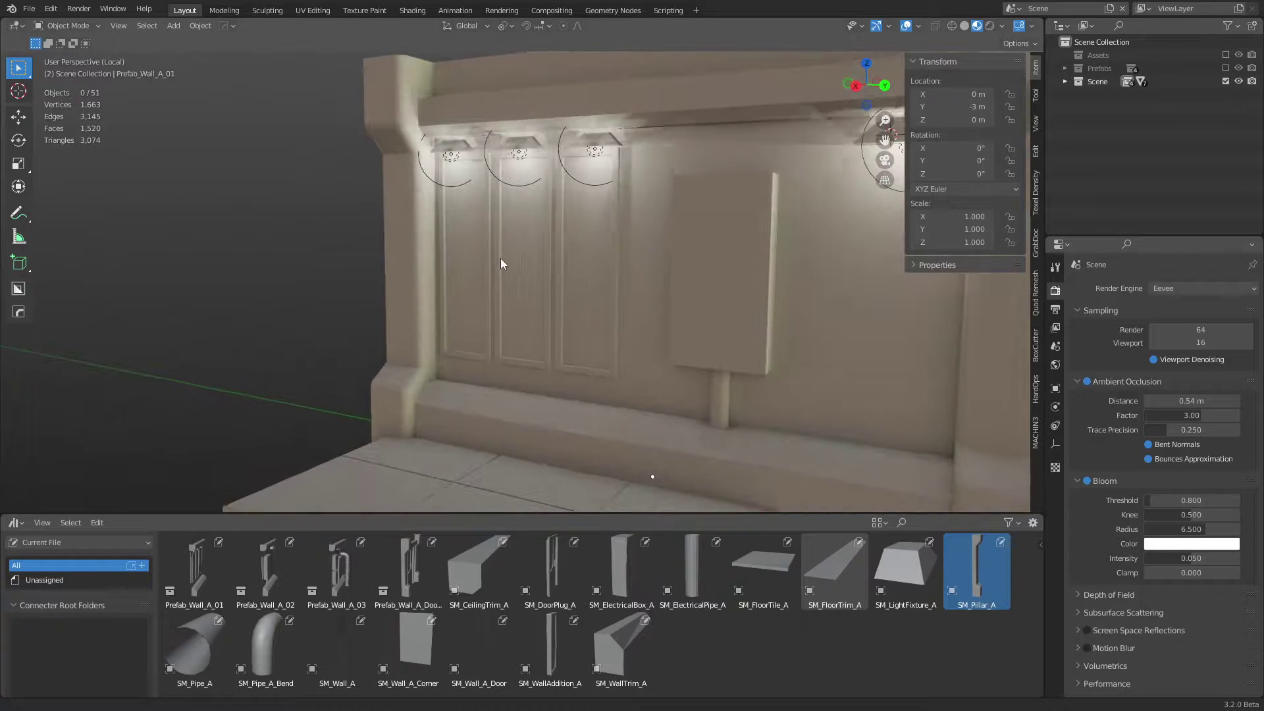
Step: Switch the viewport to solid shading and view the whole wall and floor assembly
left_click(964, 26)
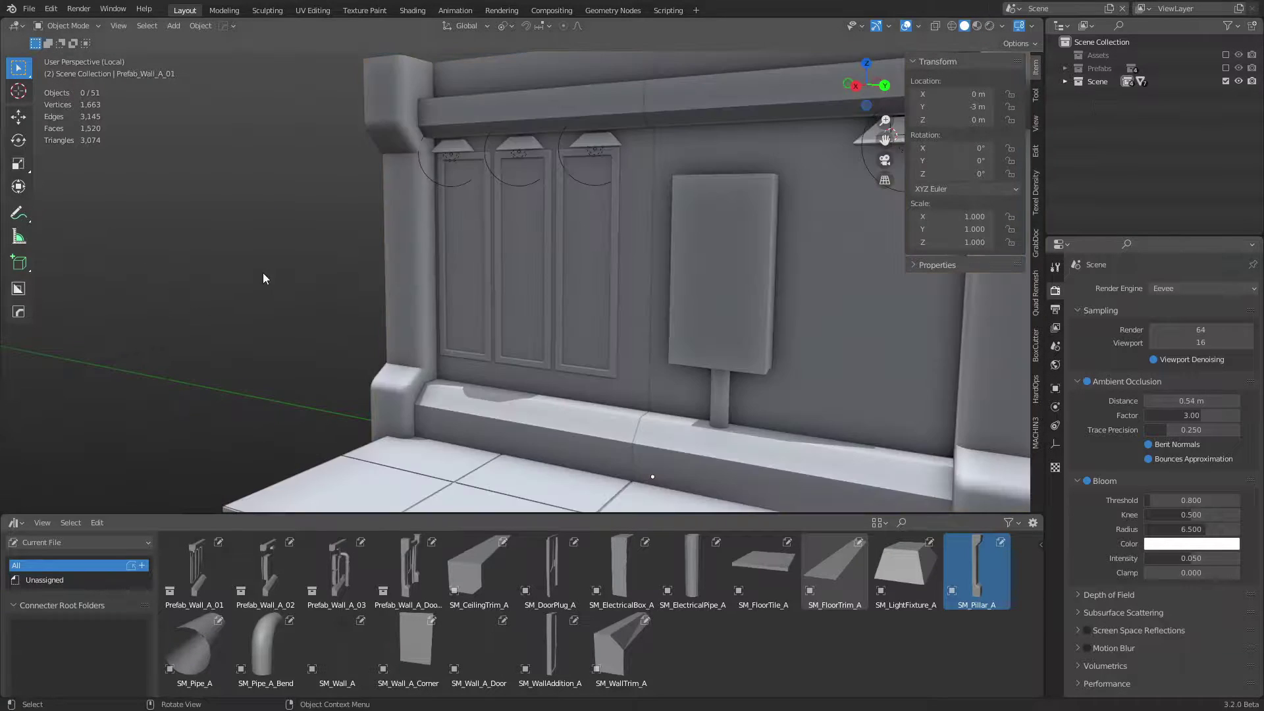
scroll(265, 277, "down", 3)
mouse_move(266, 276)
middle_mouse_down()
mouse_move(535, 341)
mouse_move(473, 333)
mouse_move(764, 341)
mouse_move(728, 338)
mouse_move(808, 386)
mouse_move(730, 407)
middle_mouse_up()
scroll(770, 337, "down", 3)
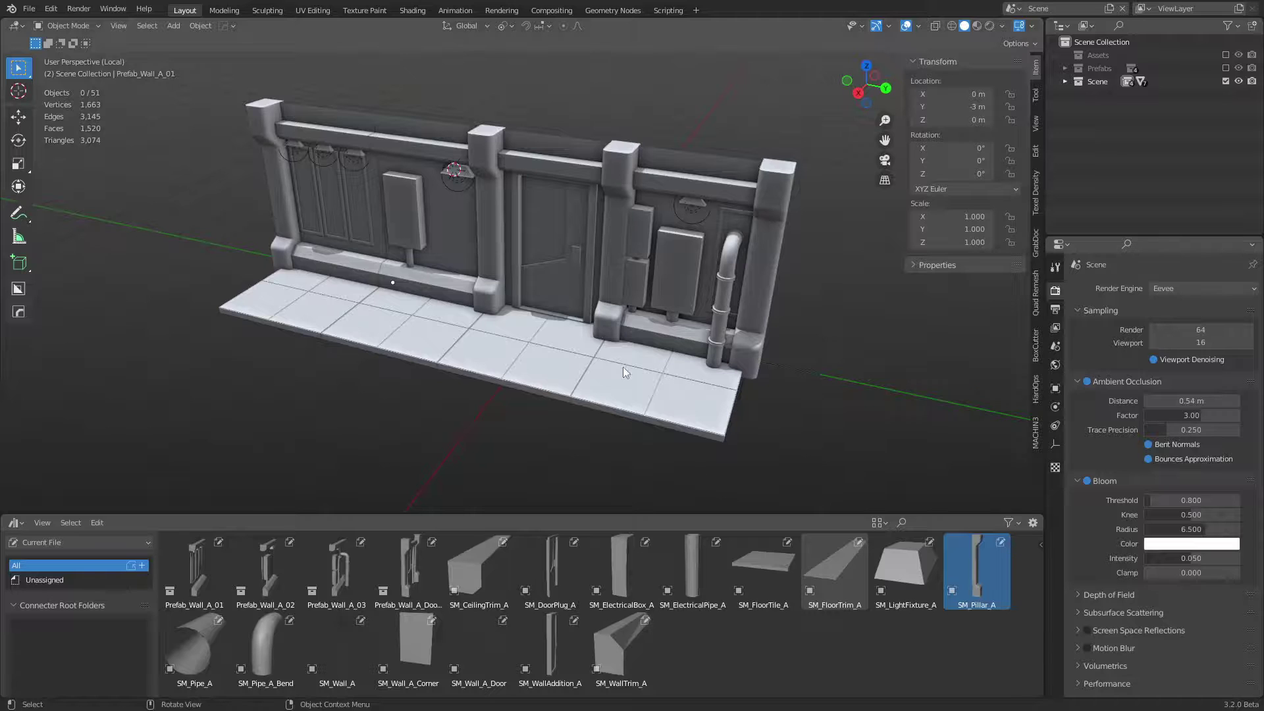
middle_click_drag(514, 407, 599, 412)
scroll(646, 415, "down", 2)
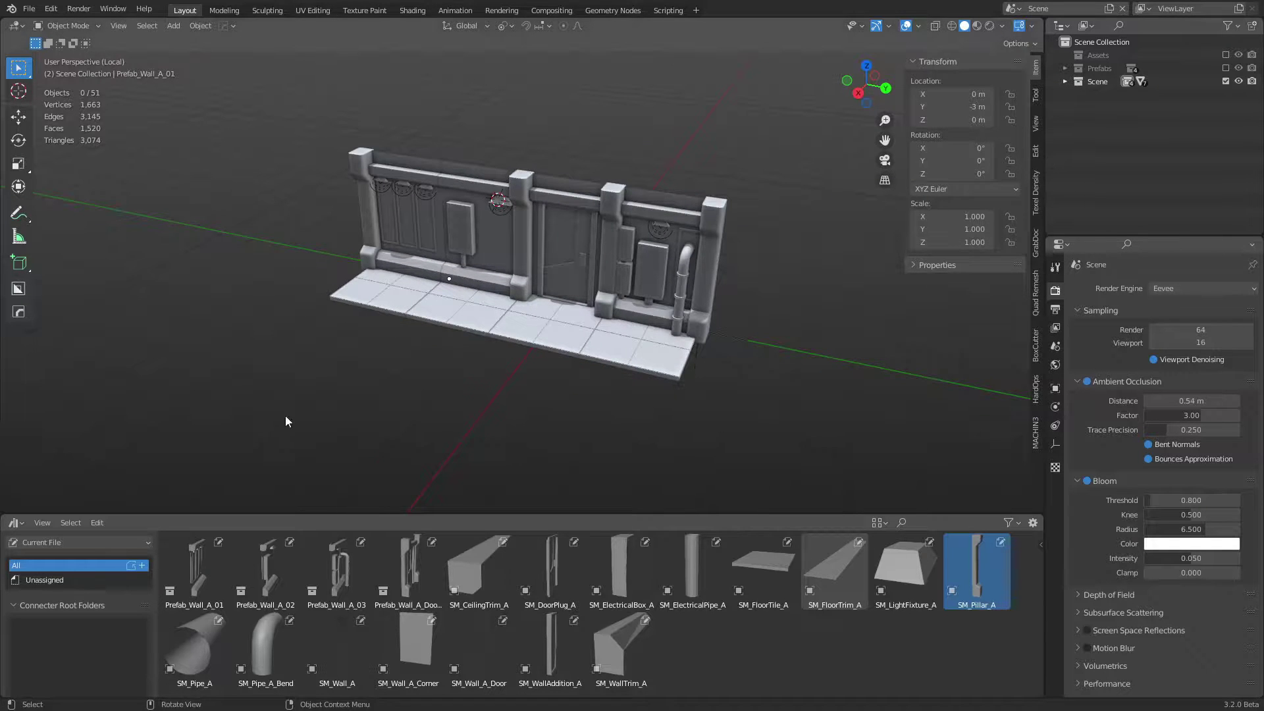
Step: Select all objects of the assembled scene, examine them from the end and from above, and deselect them
left_click_drag(265, 409, 810, 124)
middle_click_drag(677, 316, 607, 307)
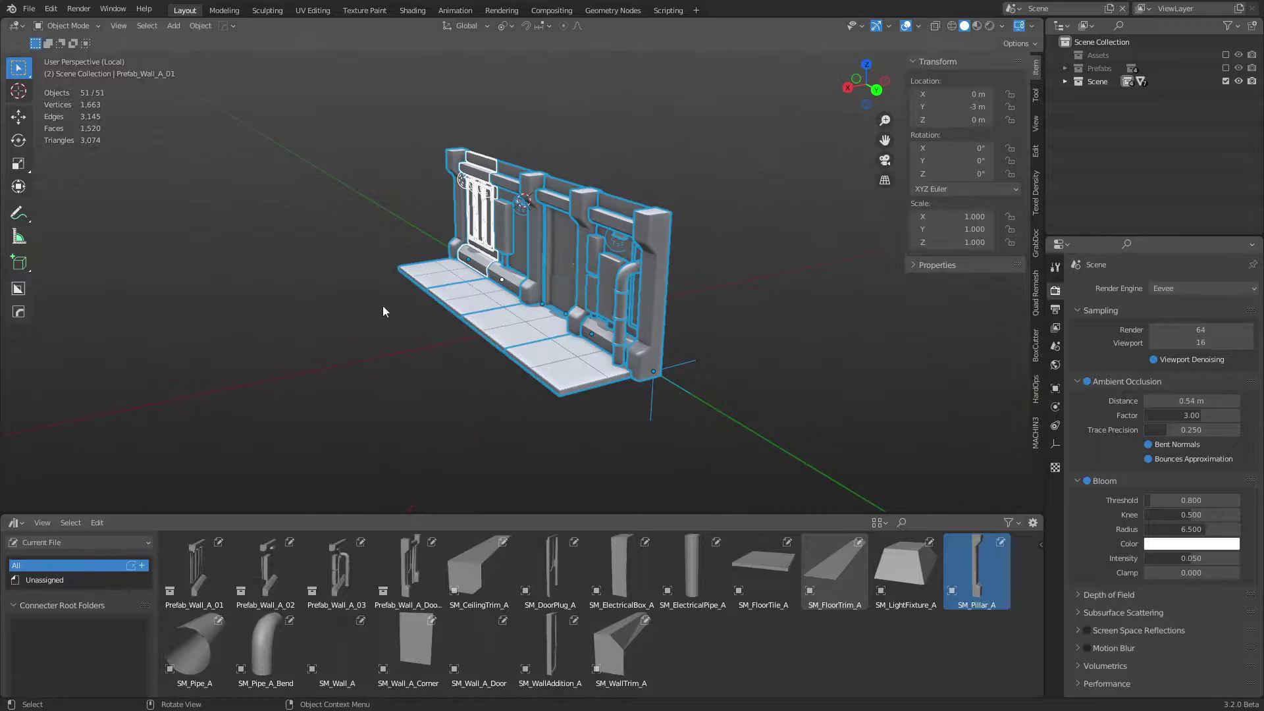
middle_click_drag(542, 251, 504, 222)
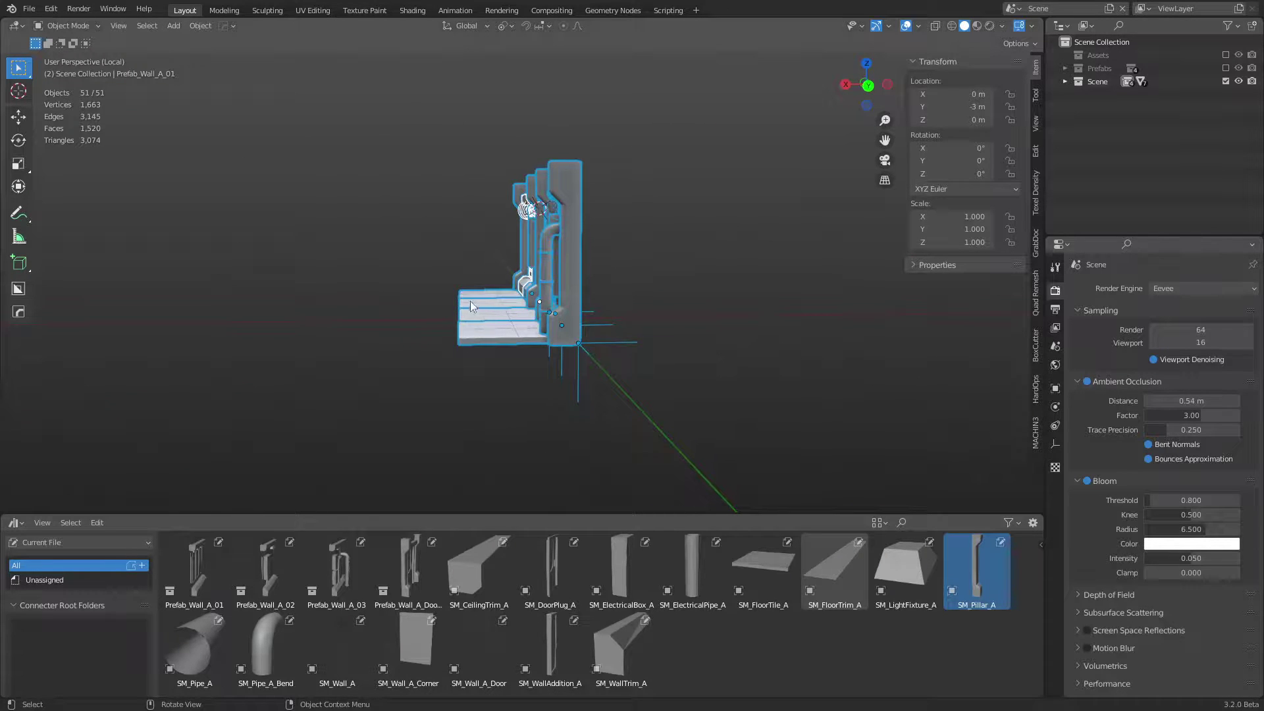
middle_click_drag(500, 318, 401, 342)
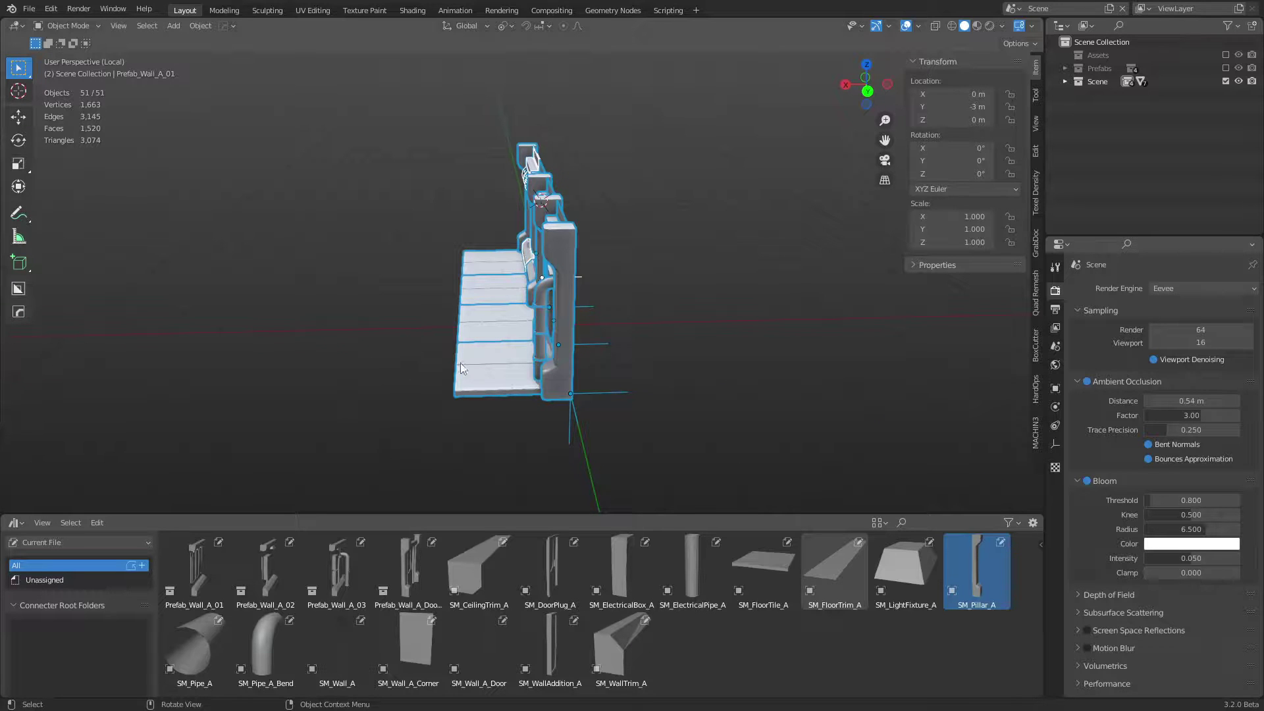
left_click(748, 326)
middle_click_drag(746, 326, 782, 379)
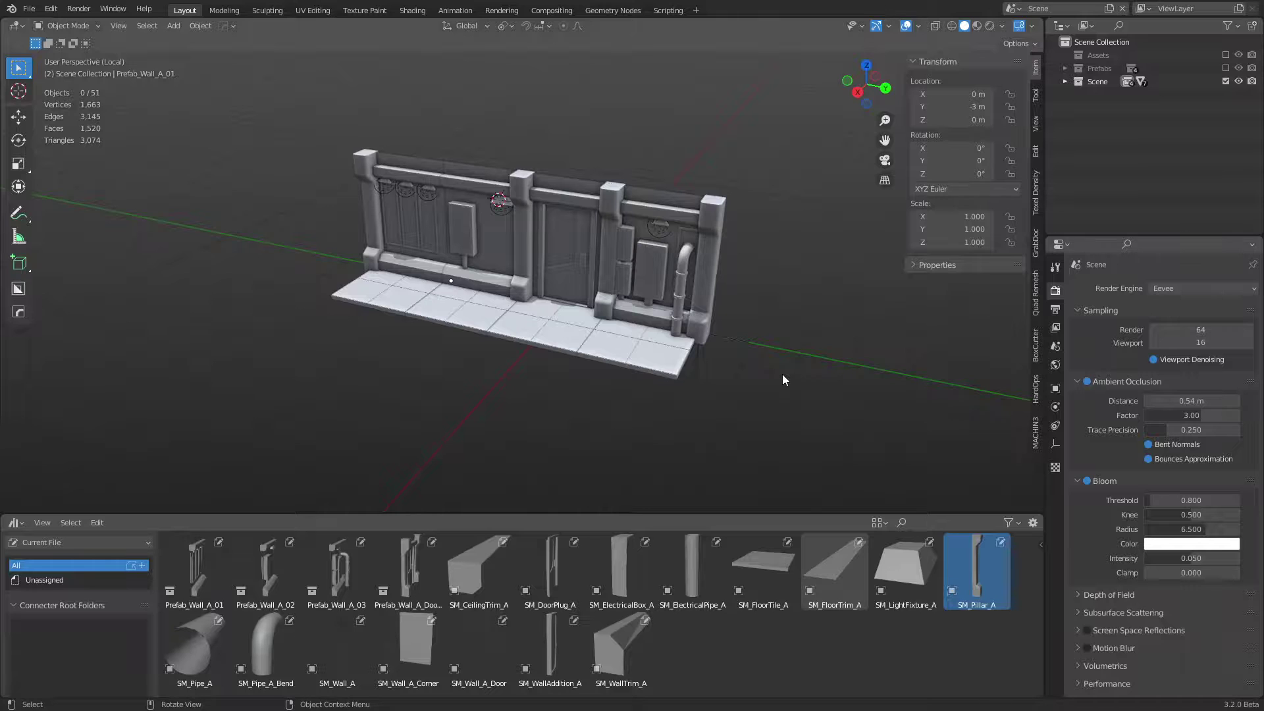
Step: Select individual wall prefabs, including Prefab_Wall_A_03 and Prefab_Wall_A_02, to examine how they form the modular wall
scroll(782, 376, "up", 3)
middle_click_drag(634, 401, 723, 358)
left_click(699, 280)
left_click(837, 433)
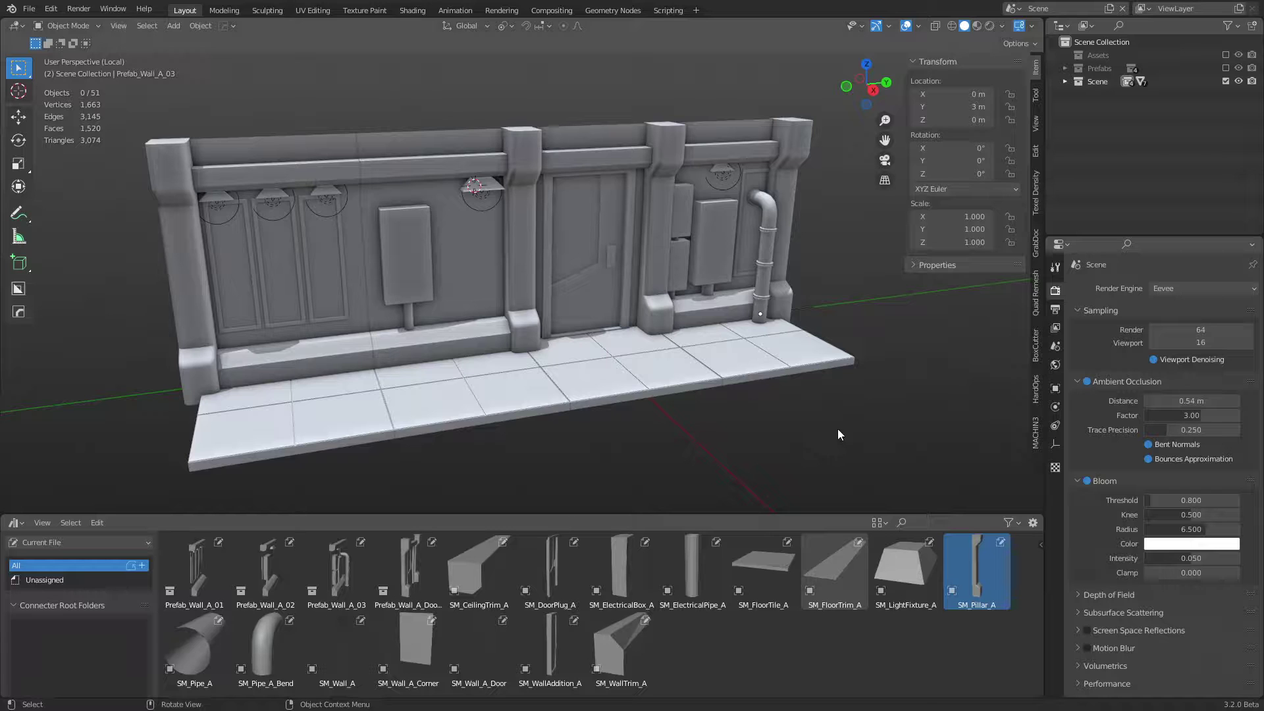
left_click(542, 310)
left_click(473, 357)
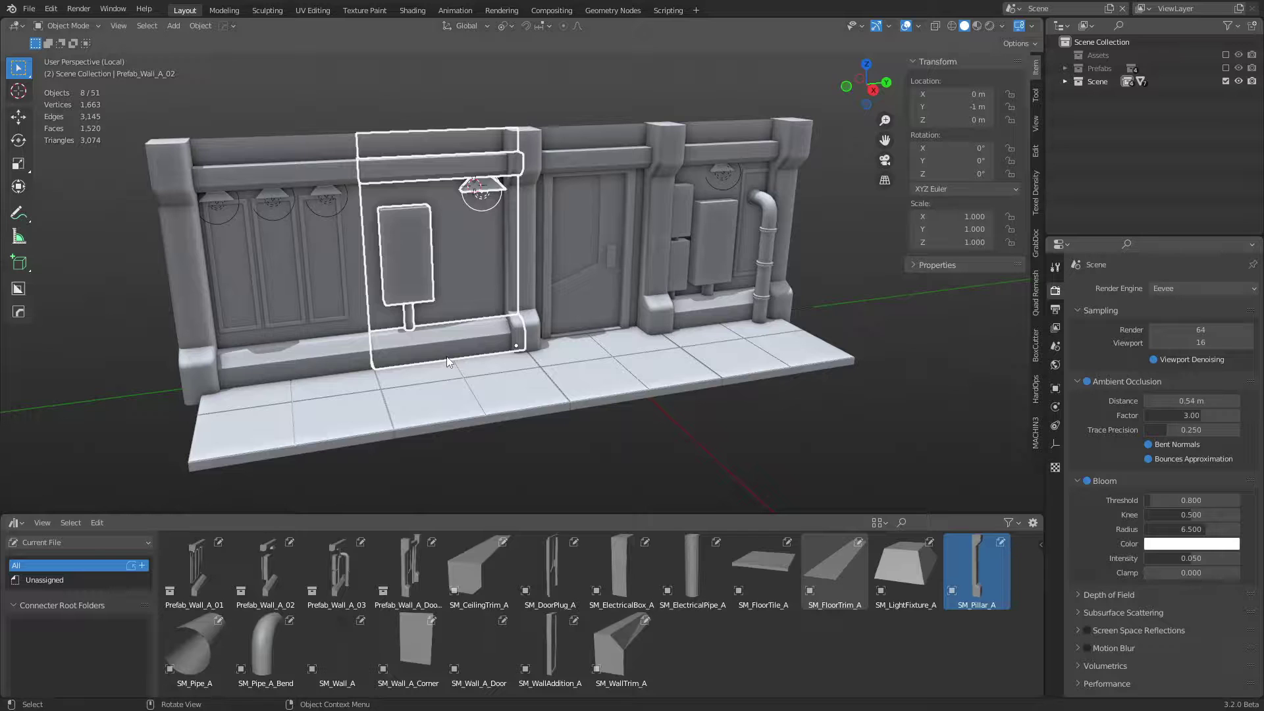
left_click(733, 441)
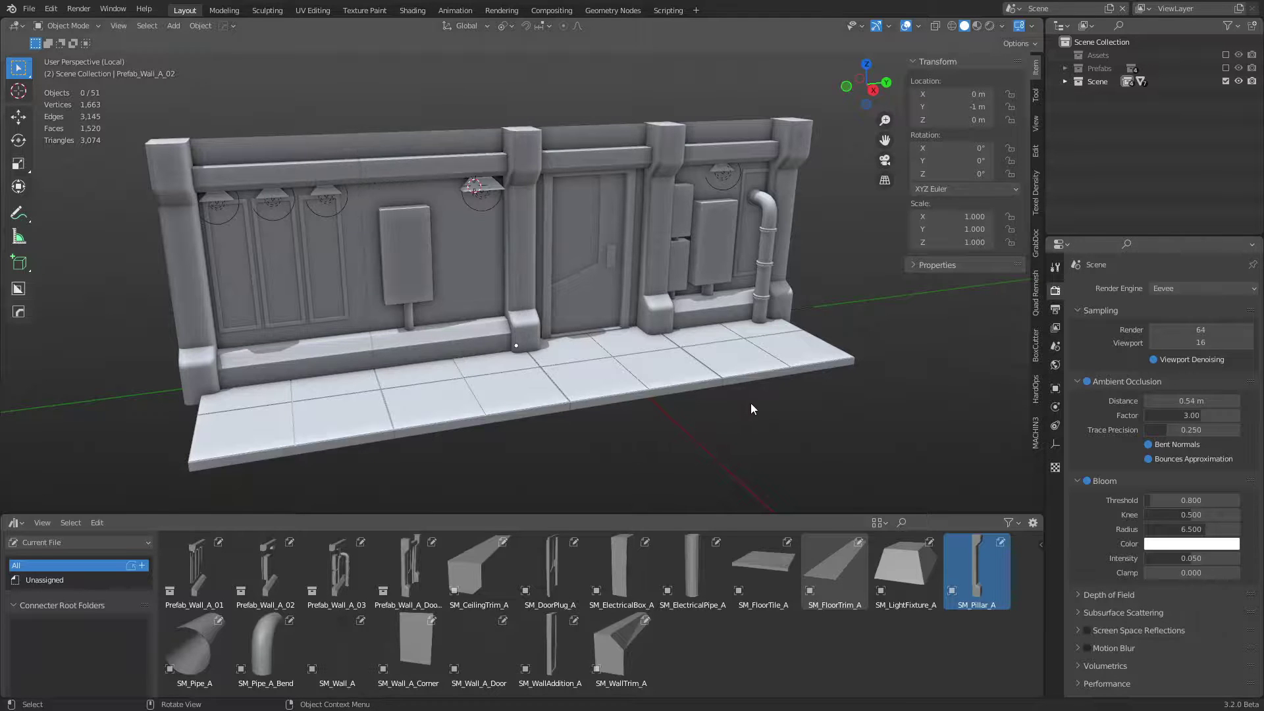
middle_click_drag(751, 406, 603, 369)
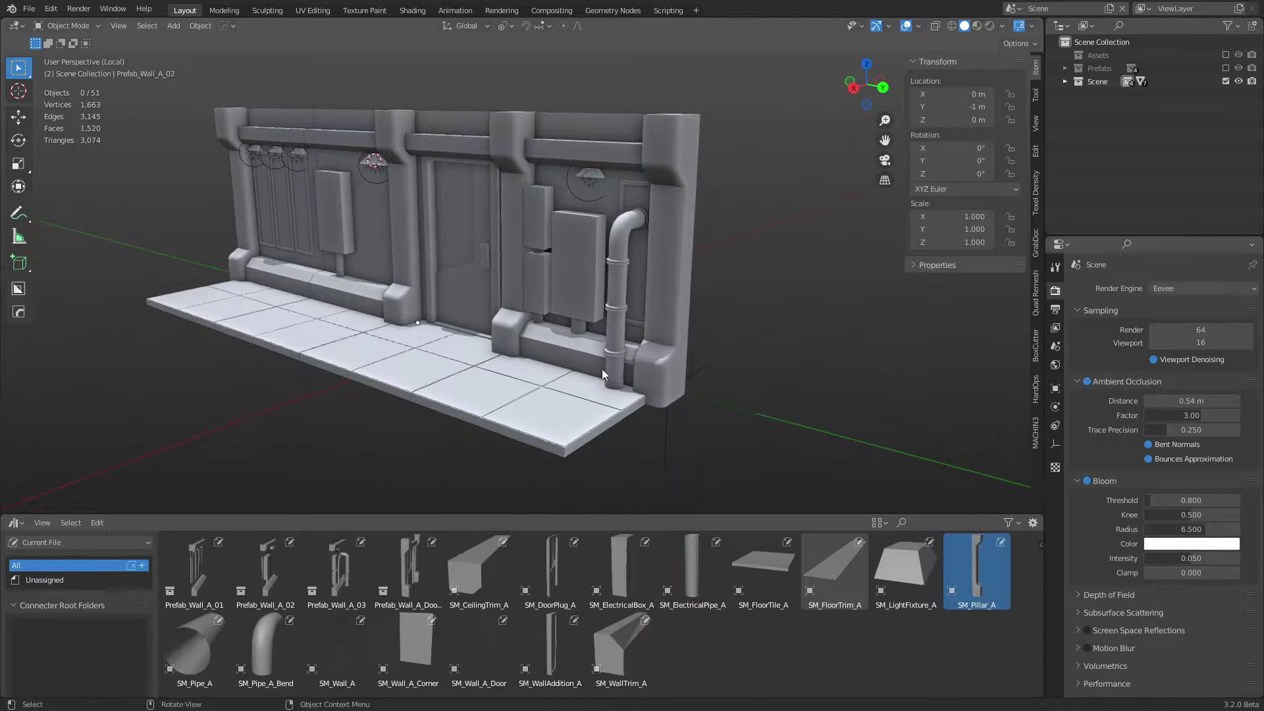
scroll(601, 370, "up", 1)
Step: Switch the viewport to rendered shading with the wireframe overlay and frame the wall from a low angle
left_click(989, 26)
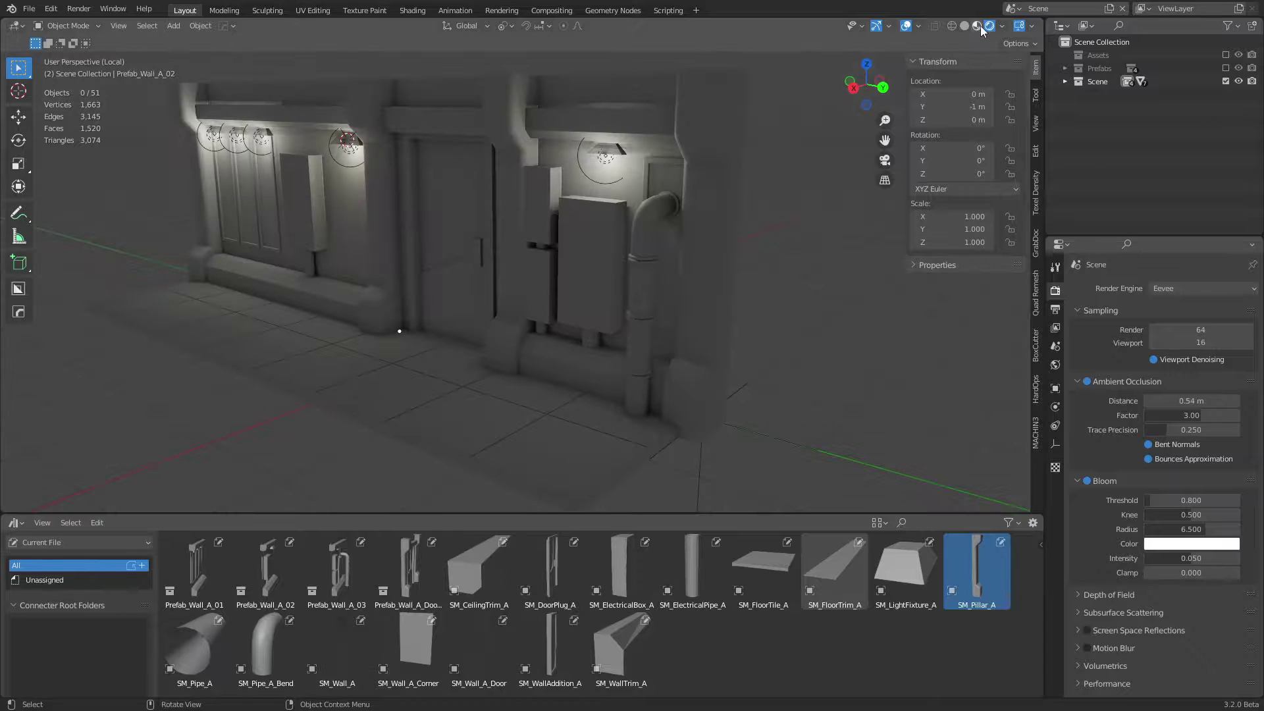
middle_click_drag(742, 309, 781, 300)
scroll(841, 380, "up", 2)
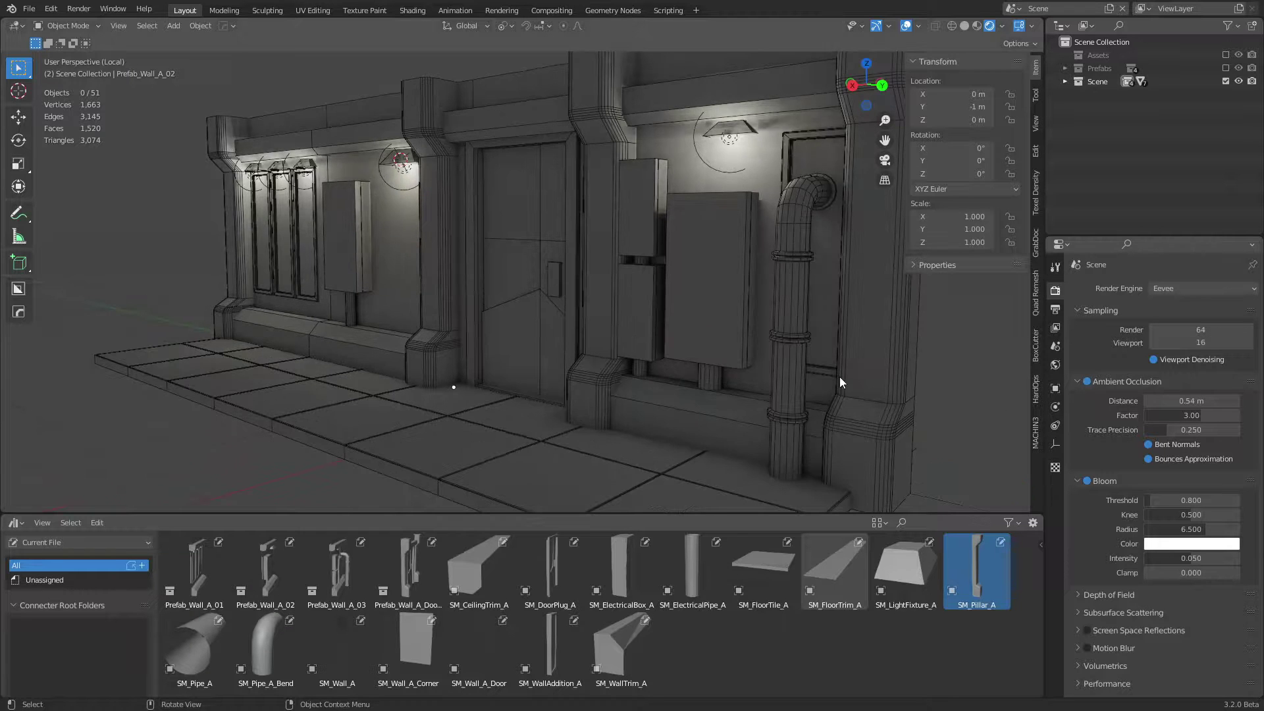
middle_click_drag(827, 354, 816, 332)
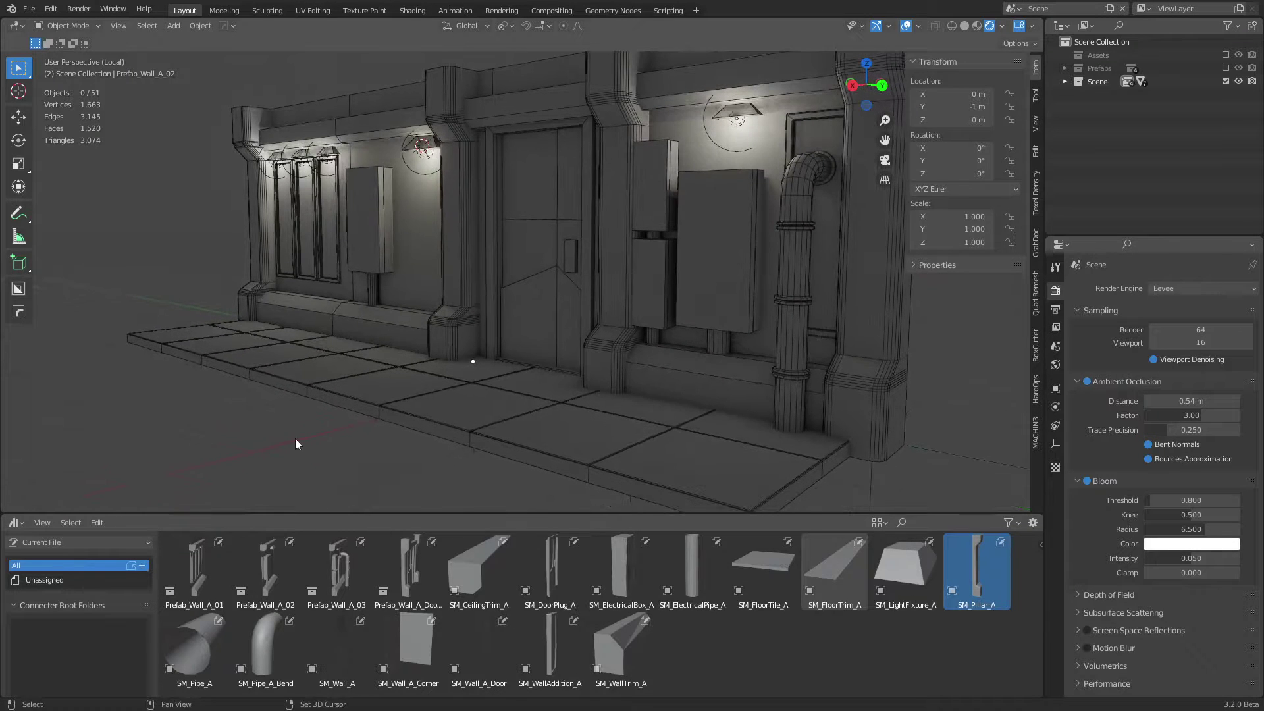
key("shift+a")
mouse_move(295, 439)
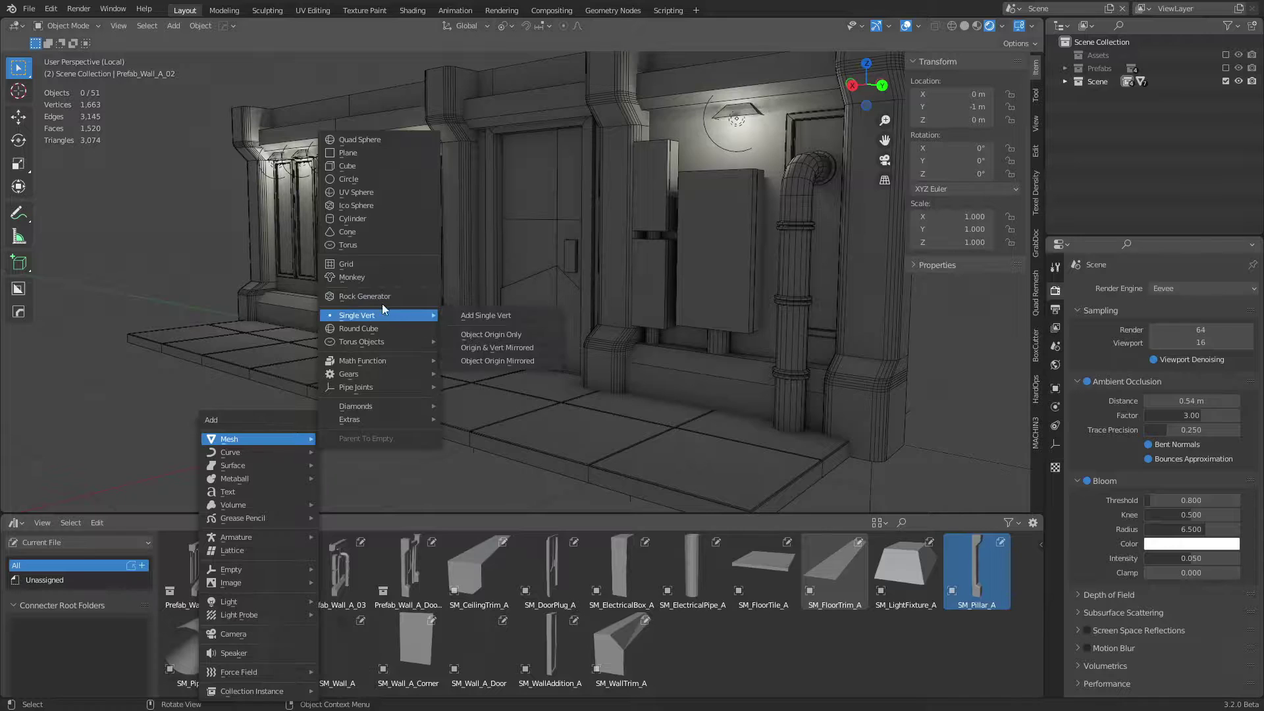
mouse_move(241, 481)
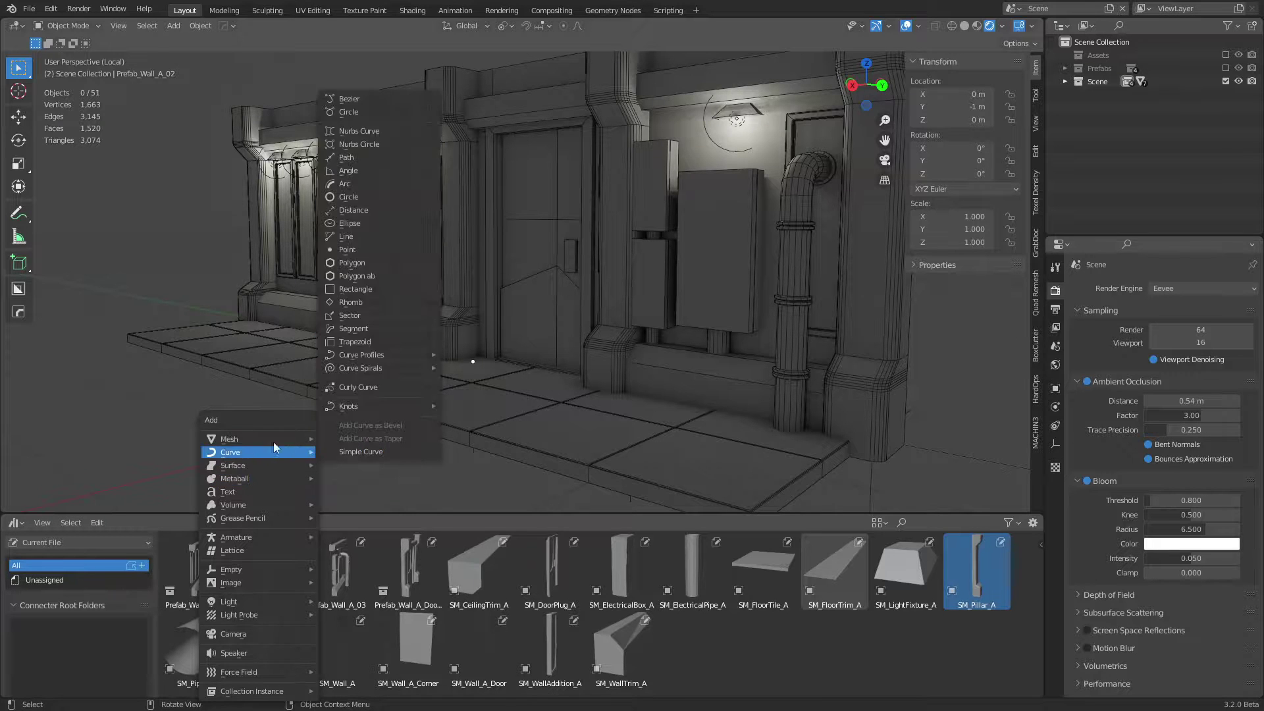
Step: Make the Scene collection active and add an area light to it
left_click(1108, 87)
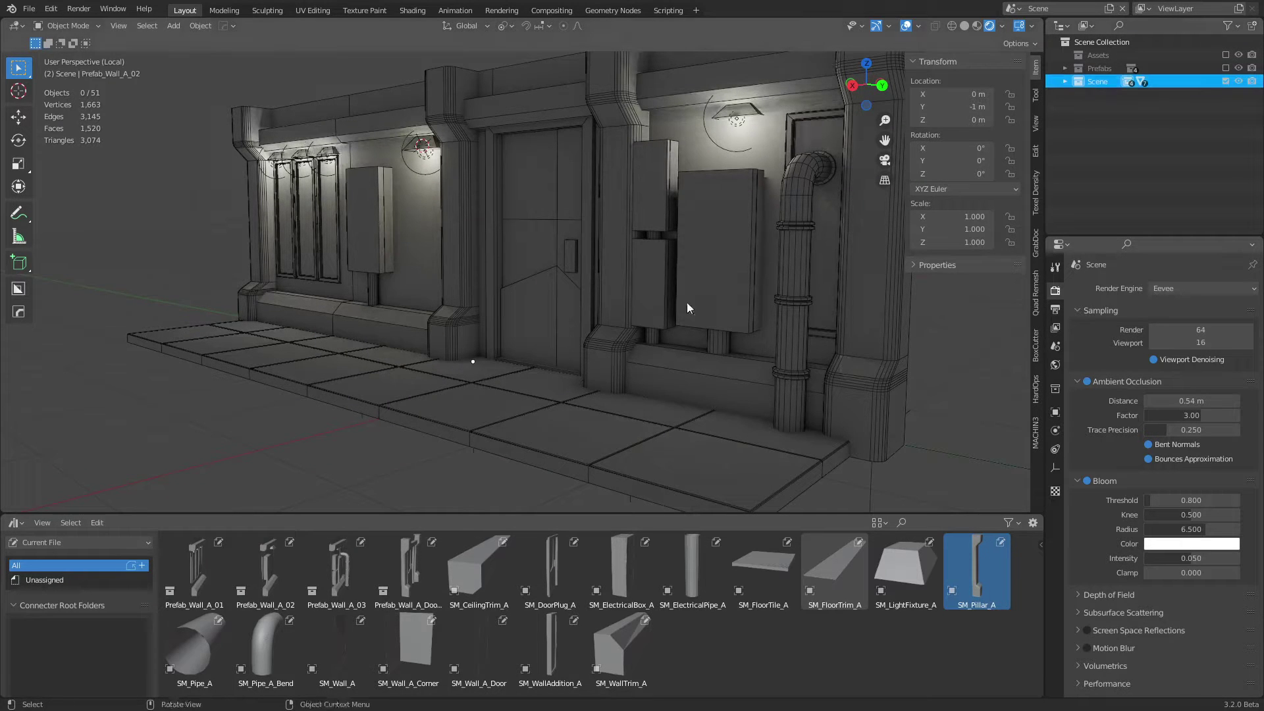
key("shift+a")
mouse_move(394, 573)
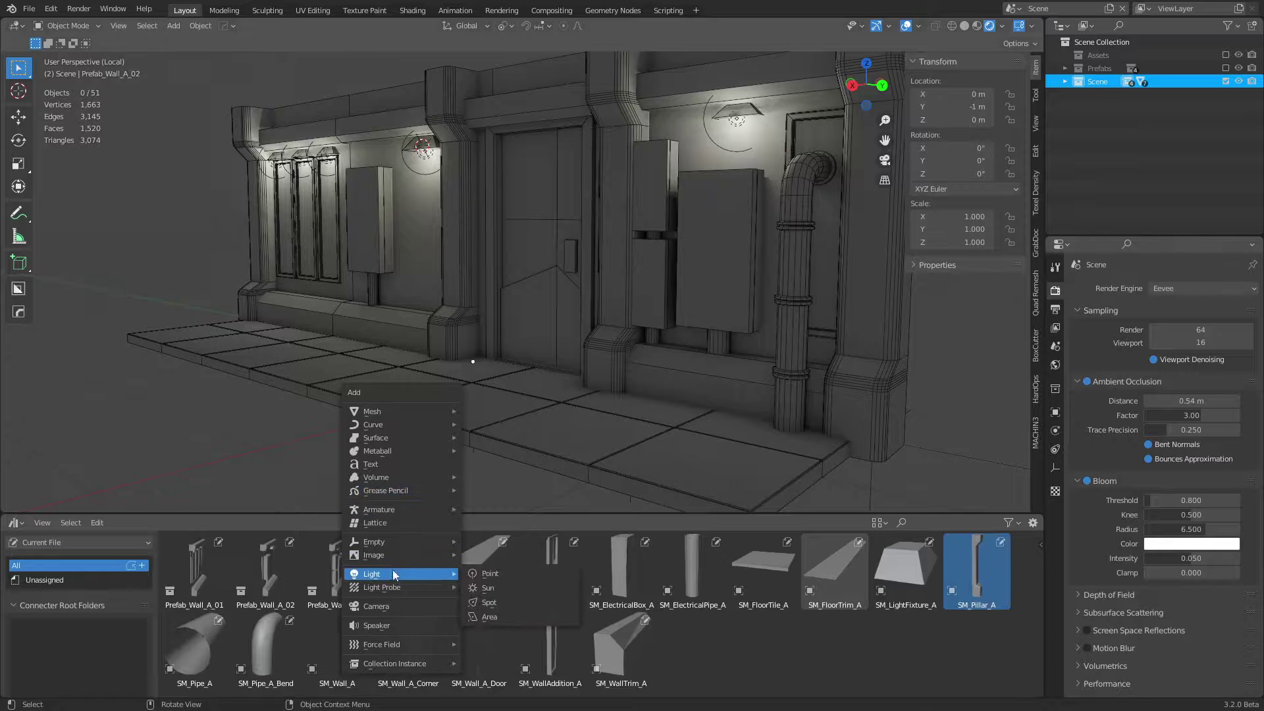
left_click(507, 616)
Step: Move the area light about 1.84 m along the X axis, out in front of the wall
key("g")
key("z")
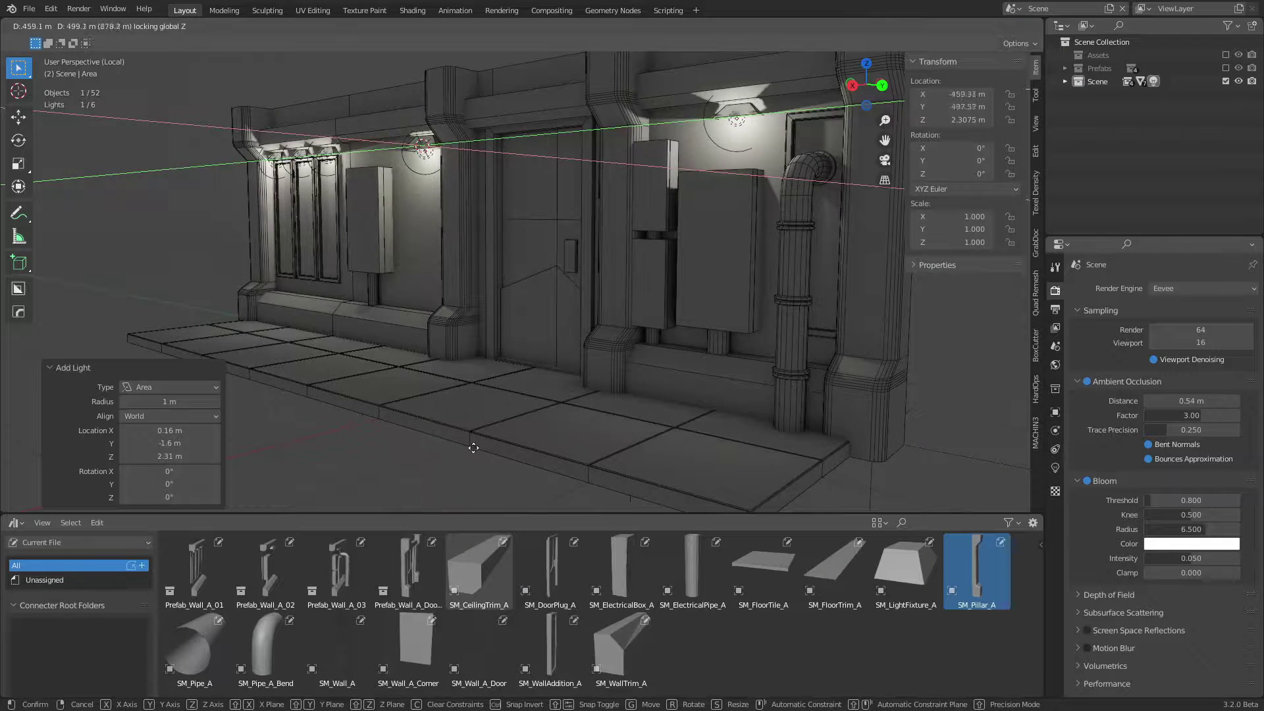
key("x")
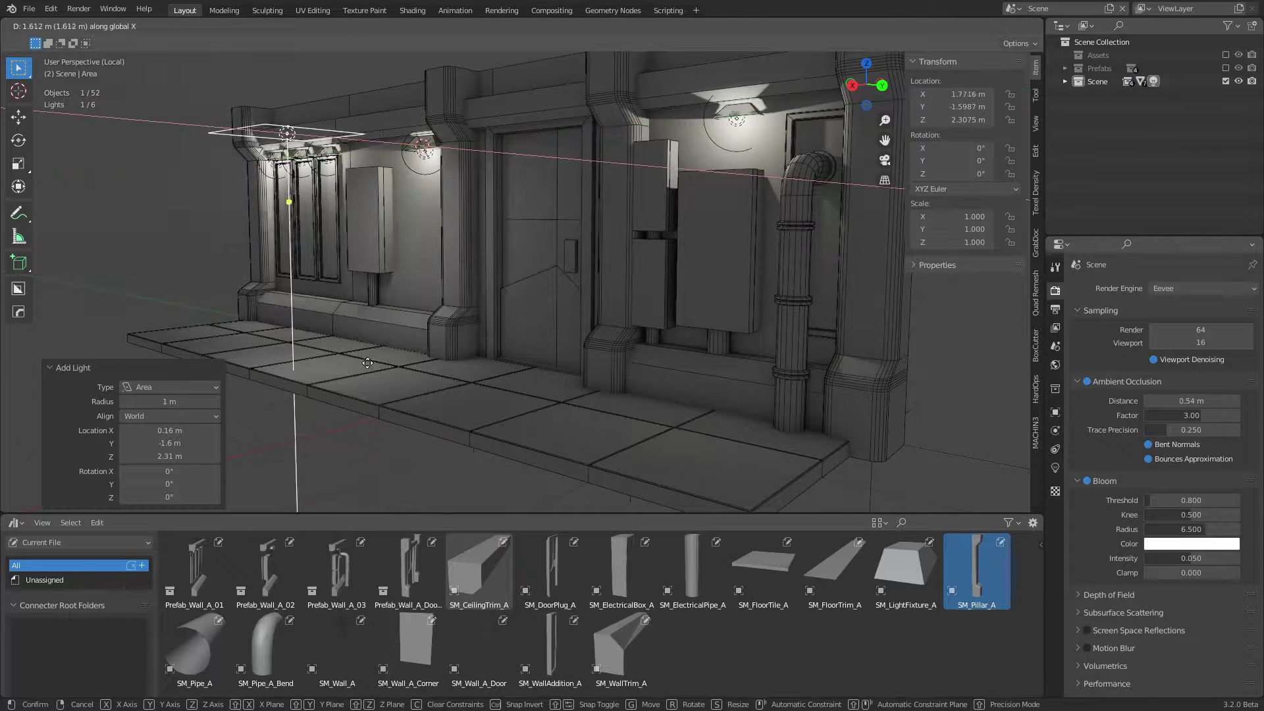
left_click(329, 350)
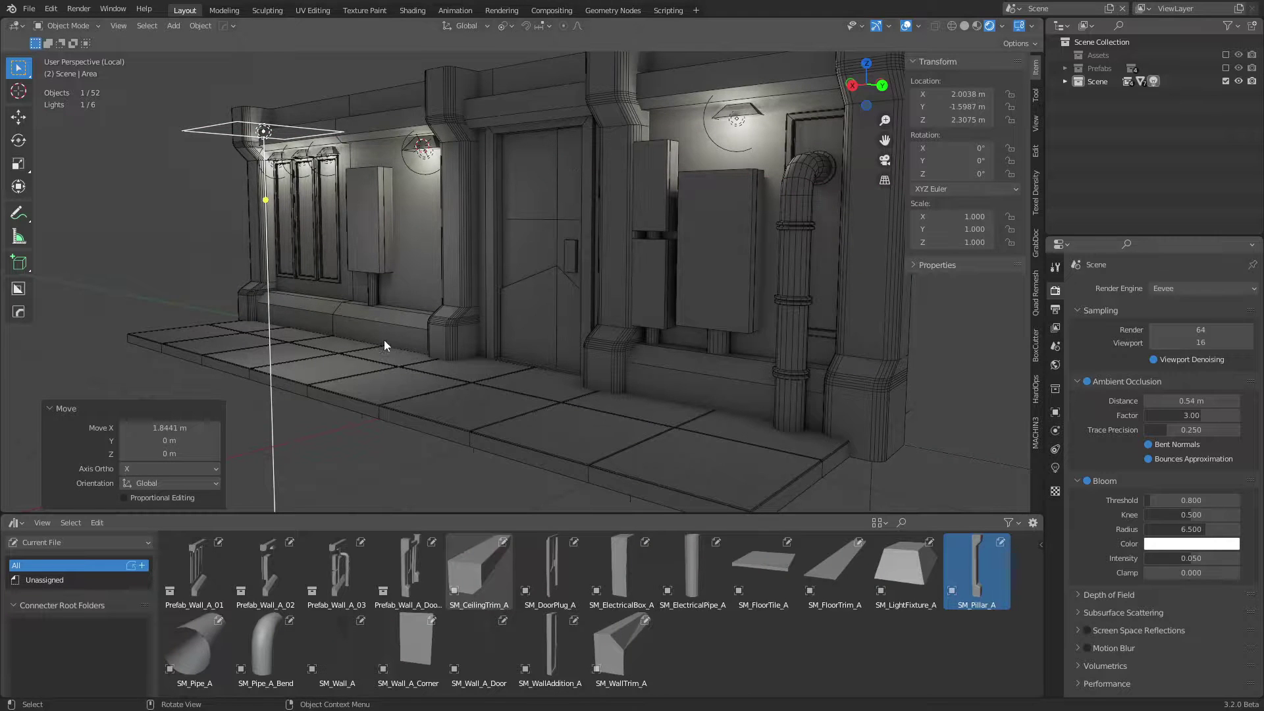
Step: Raise the area light to a height of 3 m and move it along the Y axis to 1 m, in front of the door
key("g")
key("z")
left_click(389, 263)
key("g")
key("y")
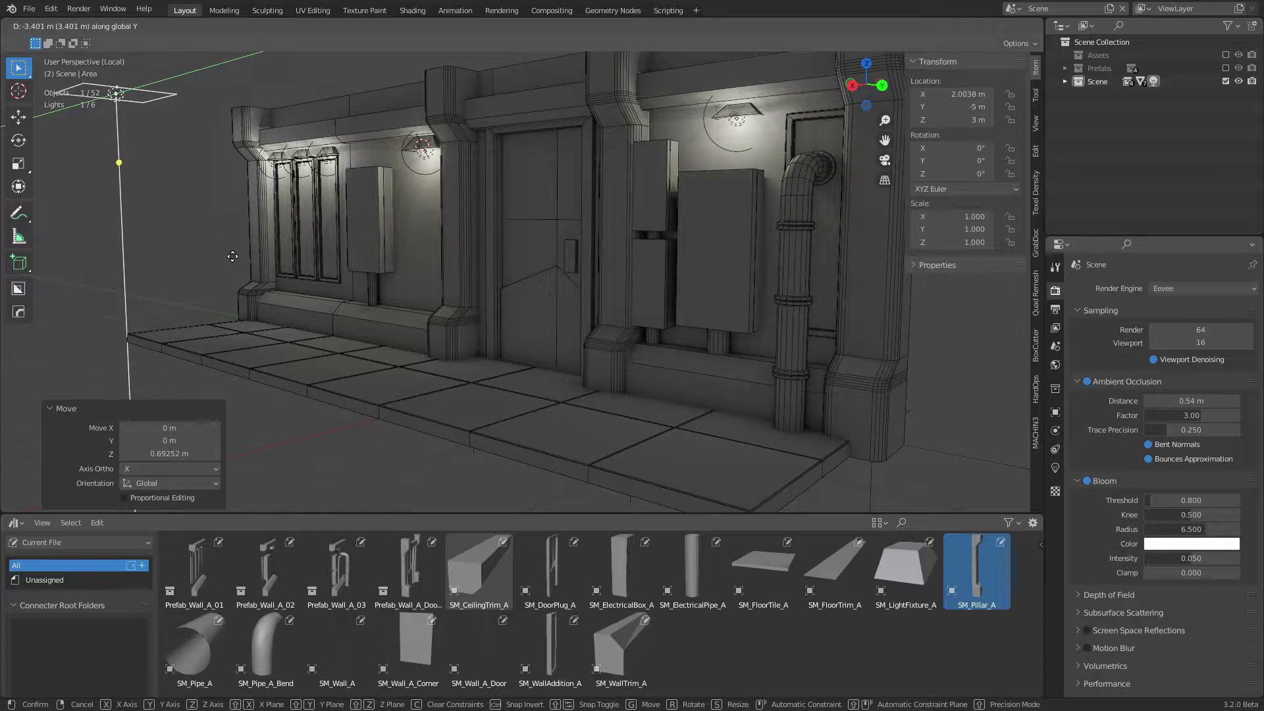
left_click(661, 227)
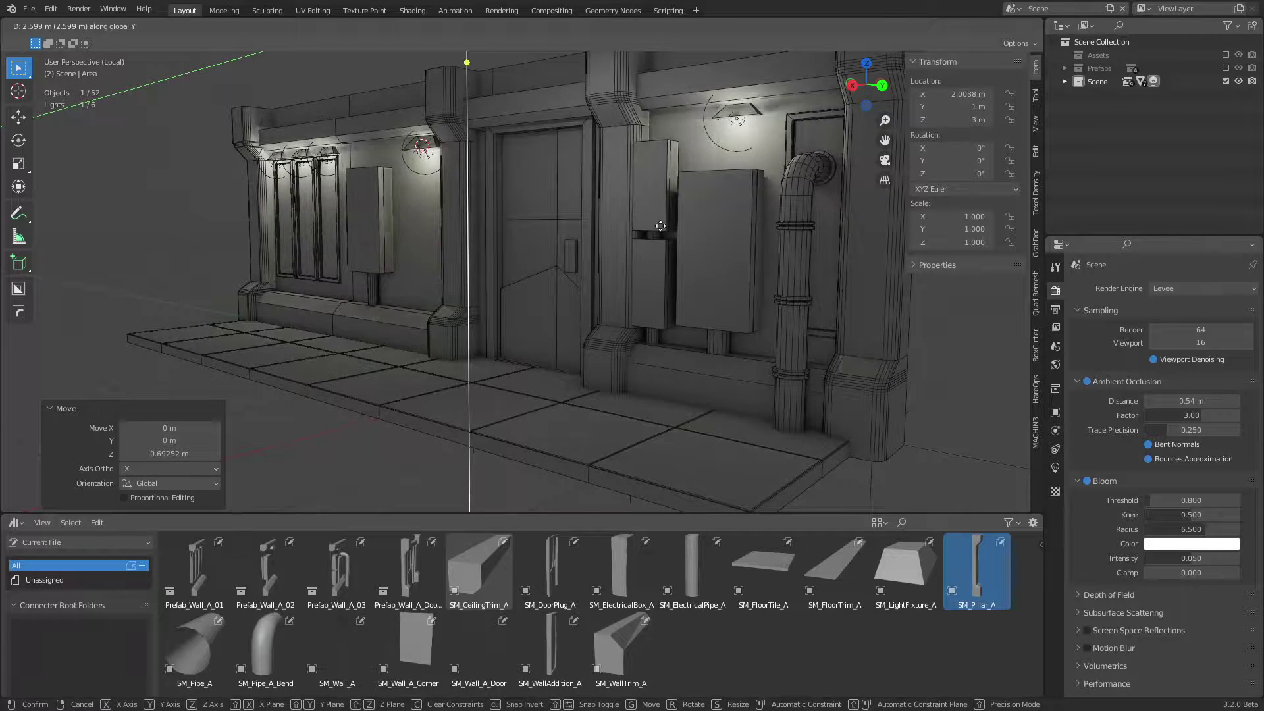
Step: Increase the area light's power to 49.6 W and deselect the light
left_click(1055, 468)
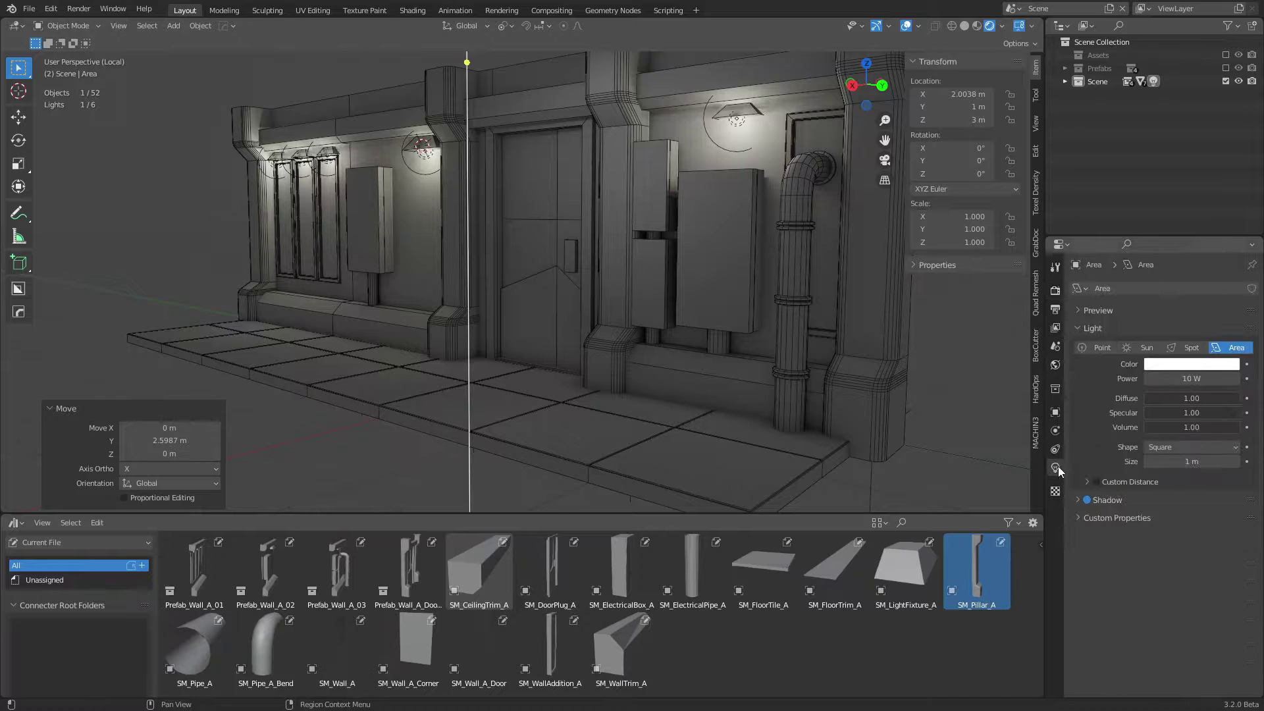
left_click_drag(1175, 386, 1211, 386)
left_click_drag(1191, 379, 1208, 378)
left_click(116, 251)
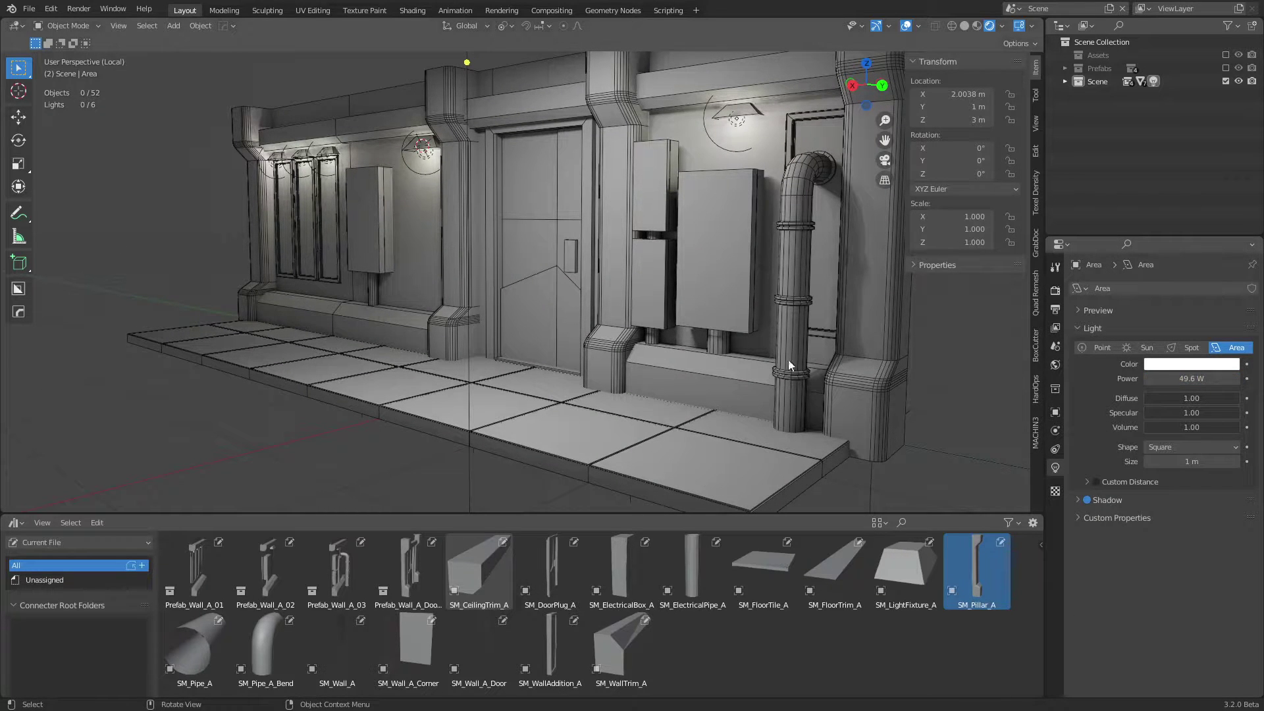
Step: Hide the transform sidebar and frame the whole lit wall closer from a low angle
key("n")
mouse_move(700, 354)
middle_mouse_down("ctrl")
mouse_move(693, 337)
mouse_move(717, 354)
mouse_move(716, 342)
middle_mouse_up("ctrl")
middle_click_drag(637, 300, 614, 330, "shift")
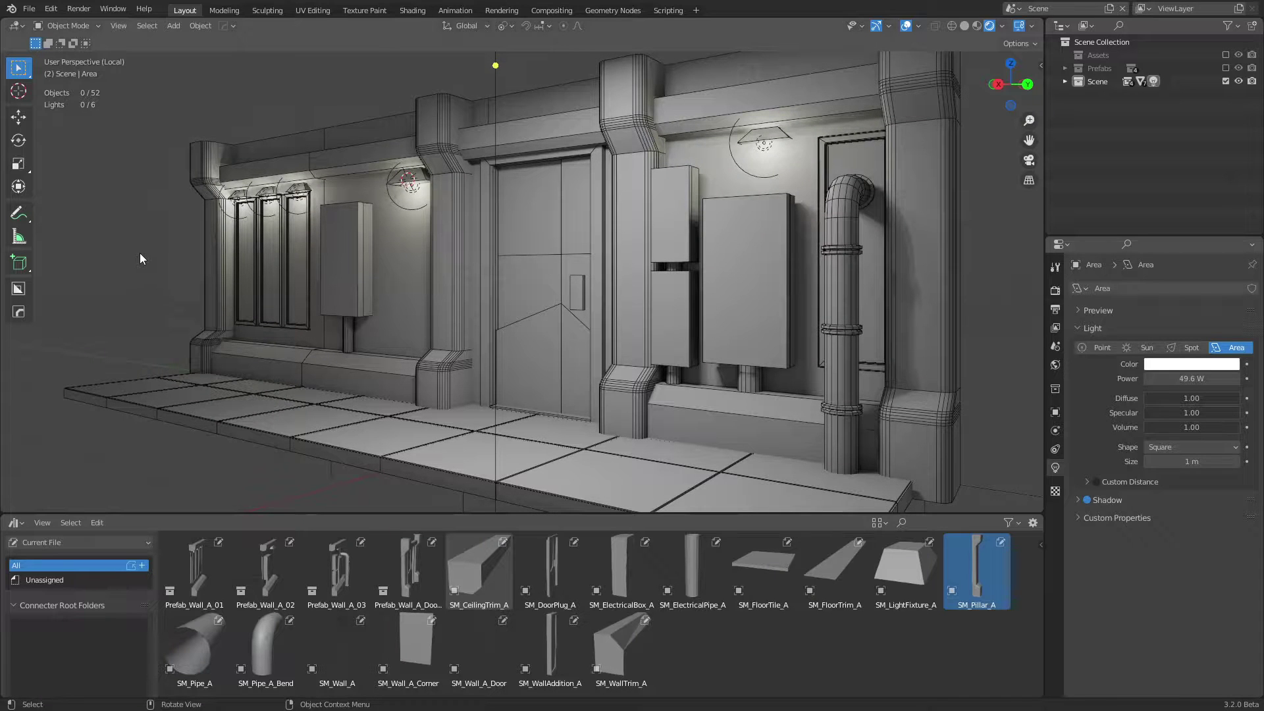
middle_click_drag(148, 254, 175, 241)
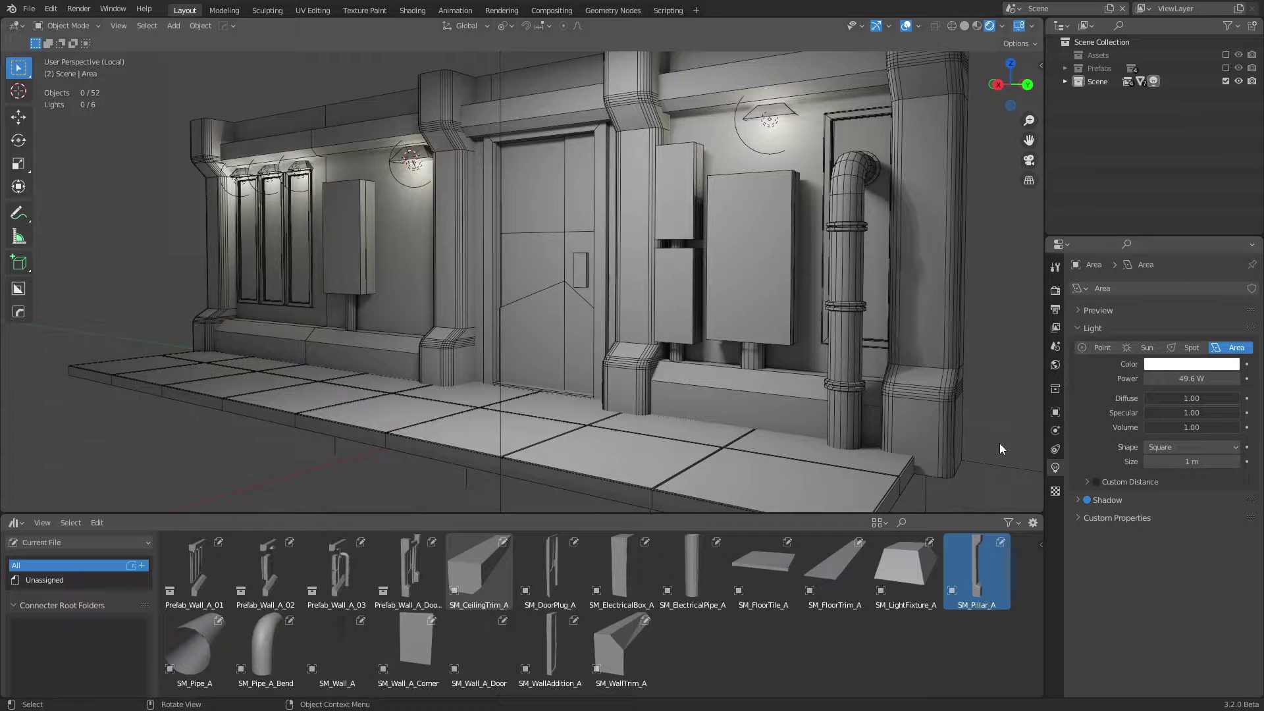
Step: Select the Assets collection and the Prefabs collection in turn to review how the scene is organised
left_click(1110, 67)
left_click(1104, 58)
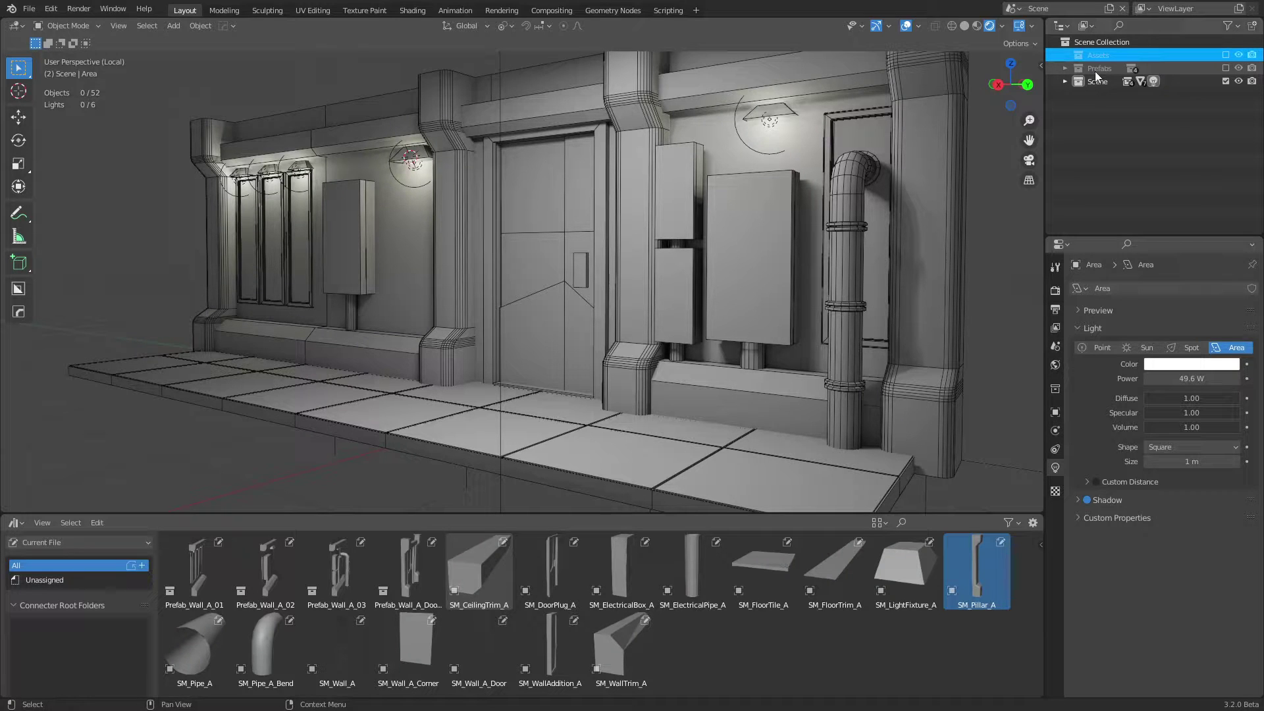
left_click(1095, 69)
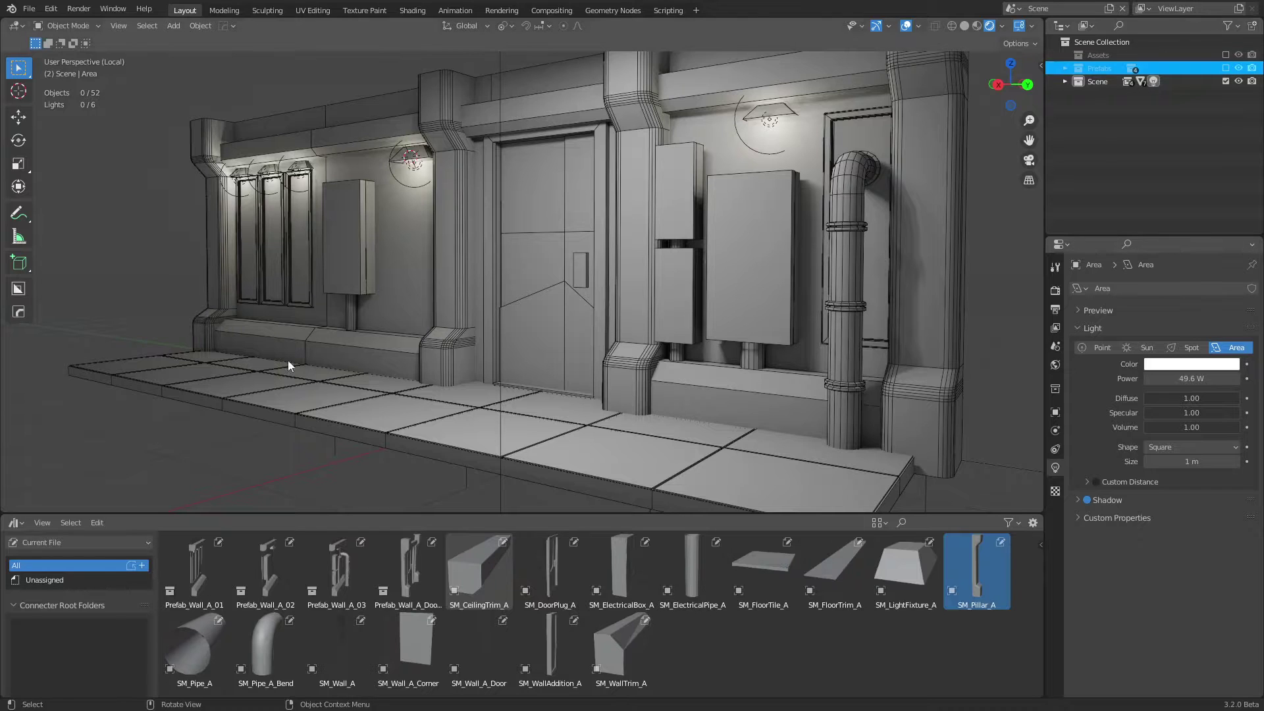